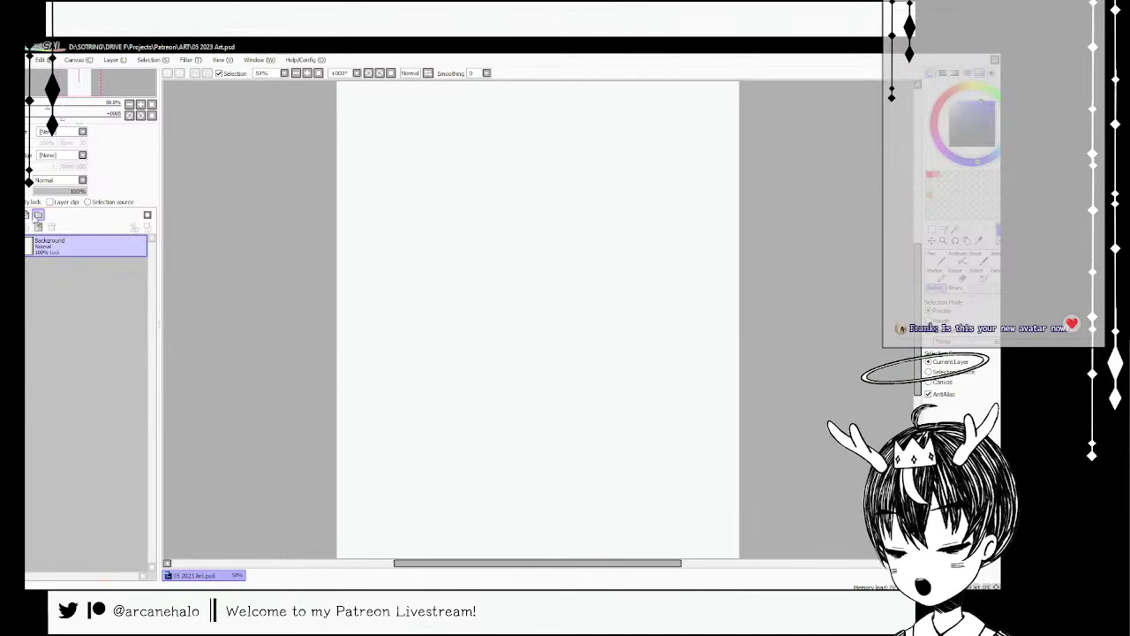
- Create a layer folder named Samsara and add a layer named Lineart beneath it
left_click(38, 215)
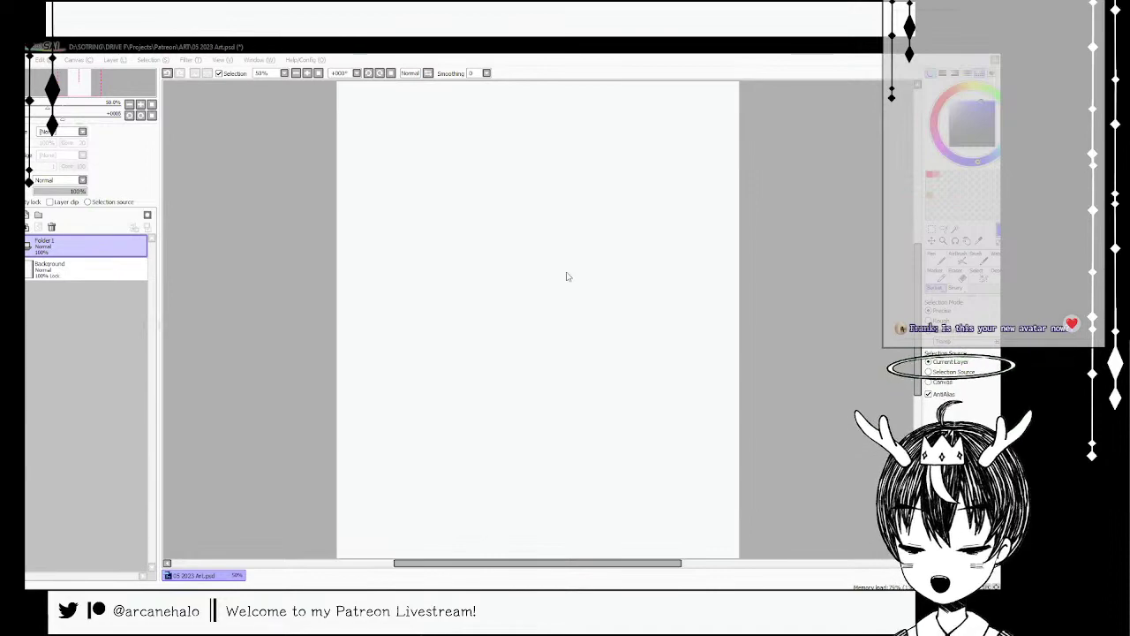
key("Return")
left_click(16, 214)
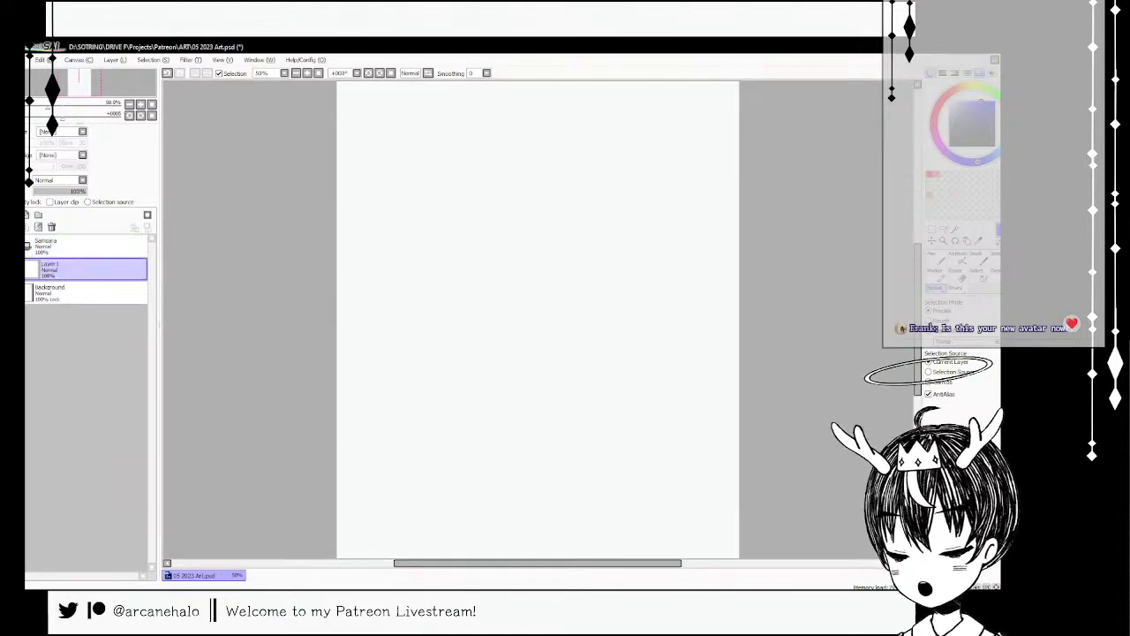
double_click(56, 271)
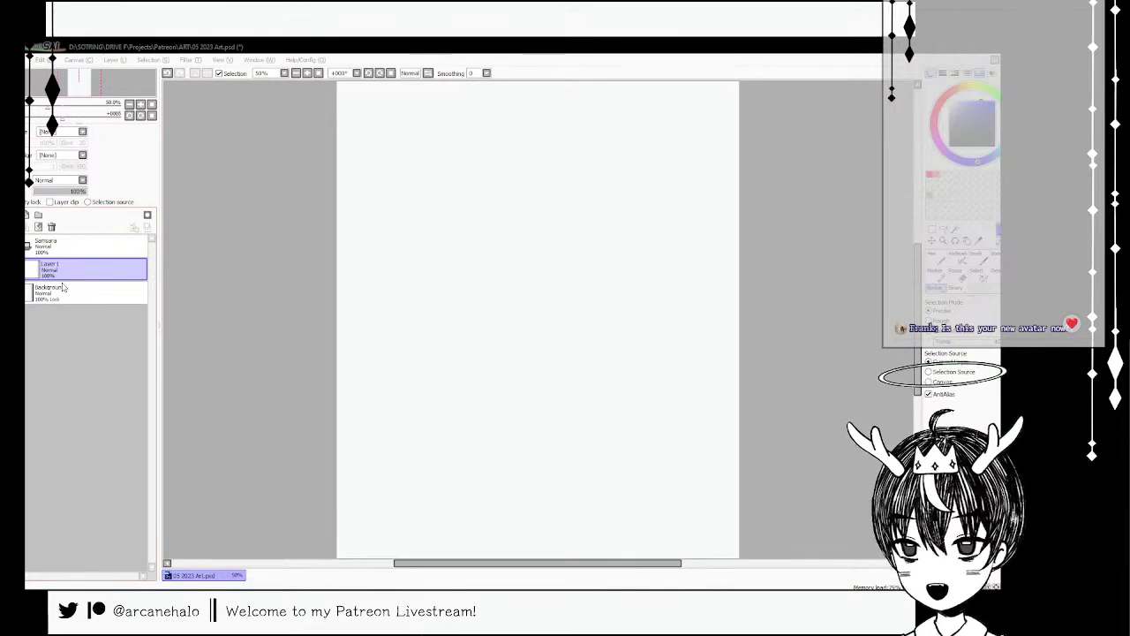
type("Lineart")
key("Return")
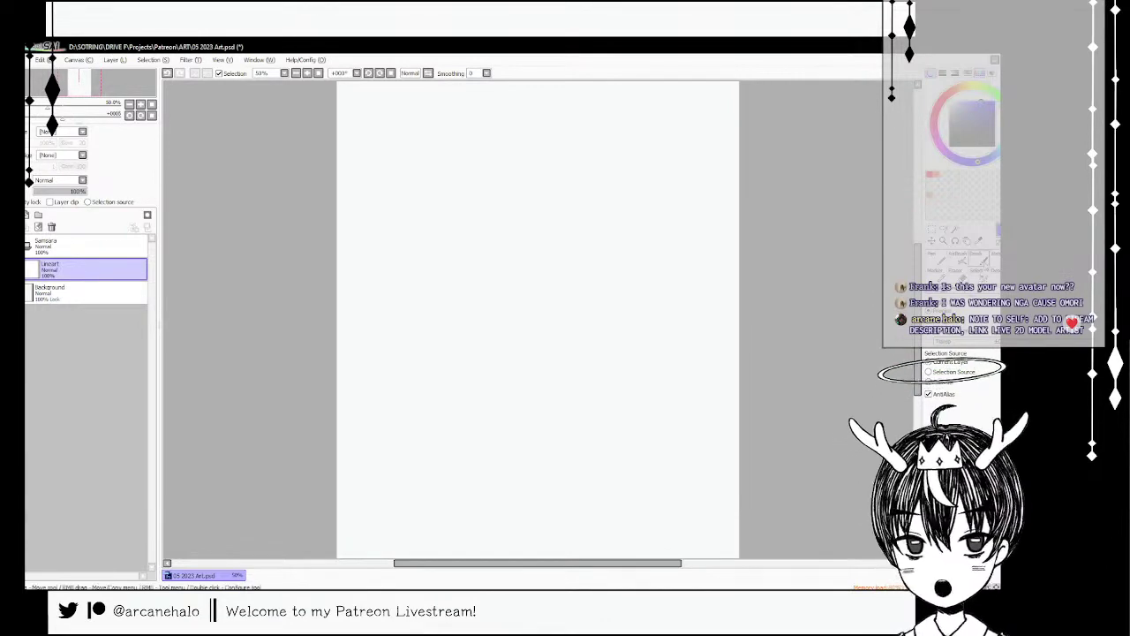
- Activate the Brush tool for drawing on the Lineart layer
left_click(979, 260)
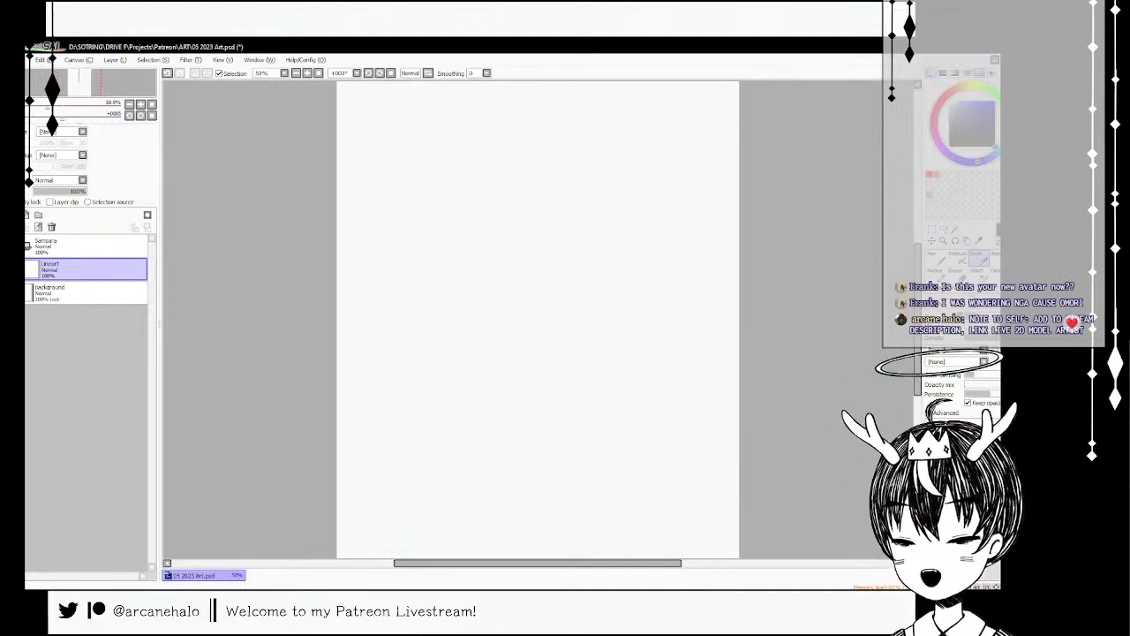
left_click_drag(535, 571, 542, 571)
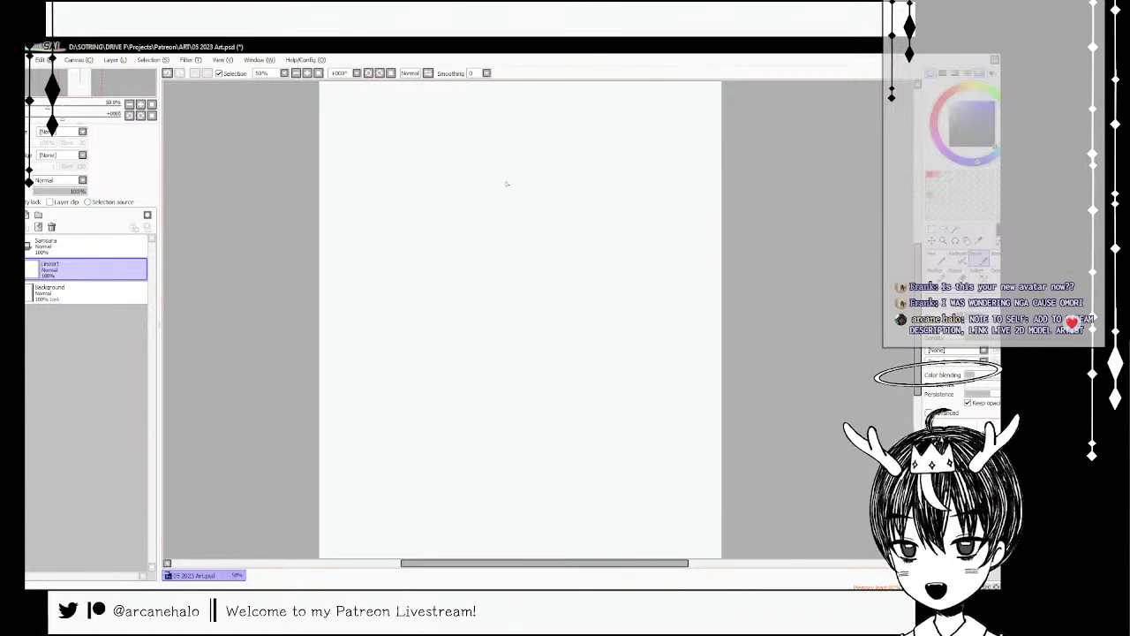
mouse_move(516, 215)
left_mouse_down()
mouse_move(600, 212)
mouse_move(553, 235)
mouse_move(583, 249)
left_mouse_up()
key("ctrl+z")
key("ctrl+z")
key("ctrl+z")
key("ctrl+z")
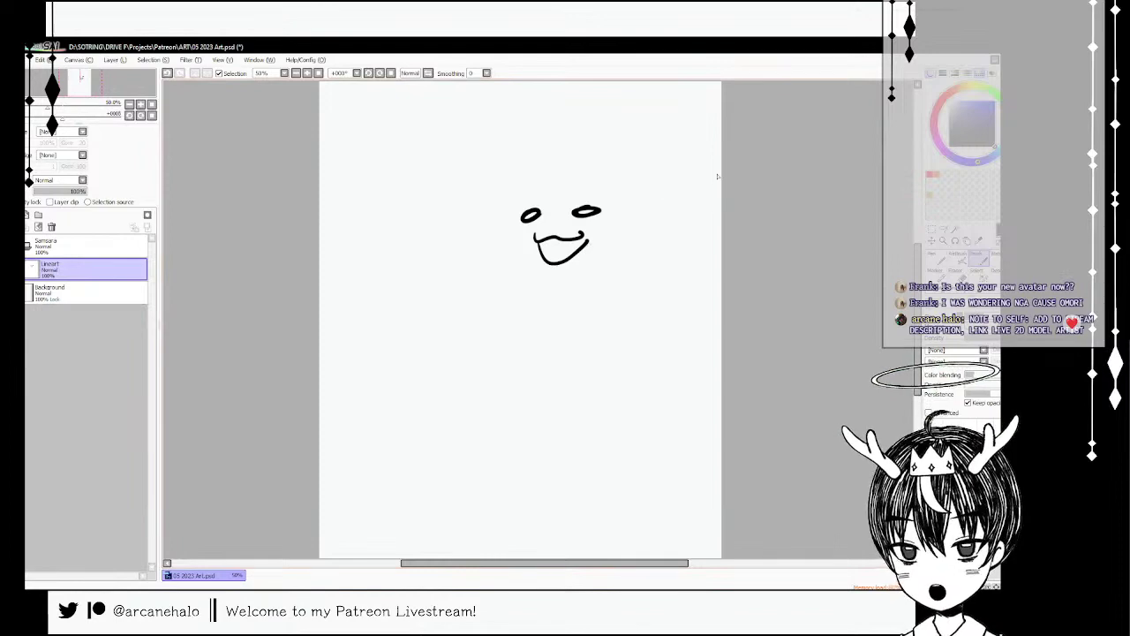
left_click(38, 227)
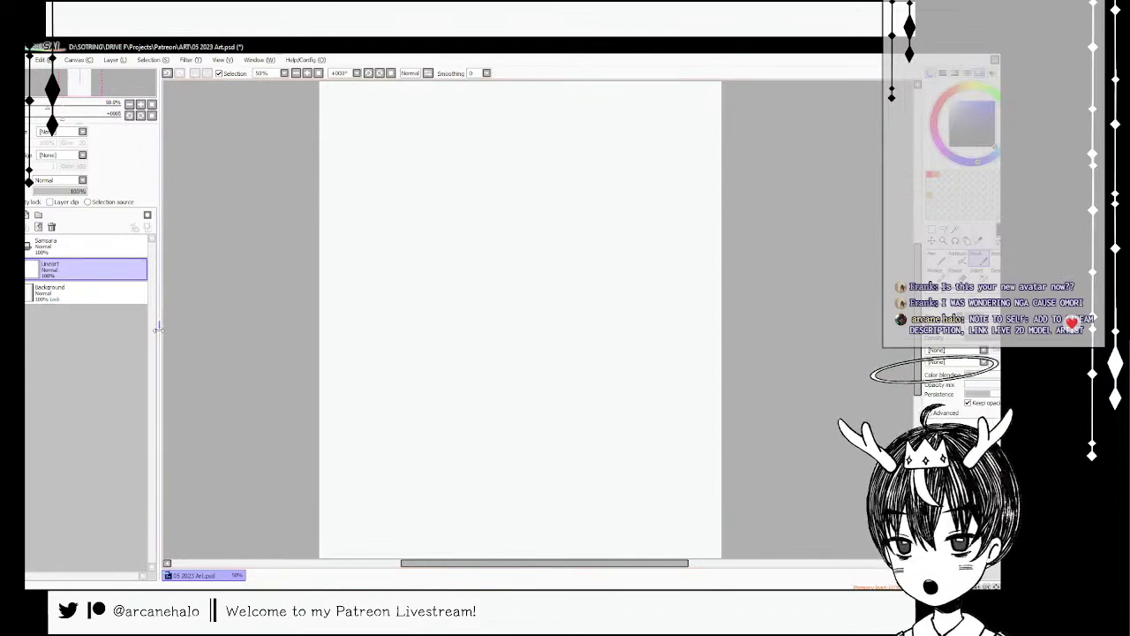
left_click(51, 227)
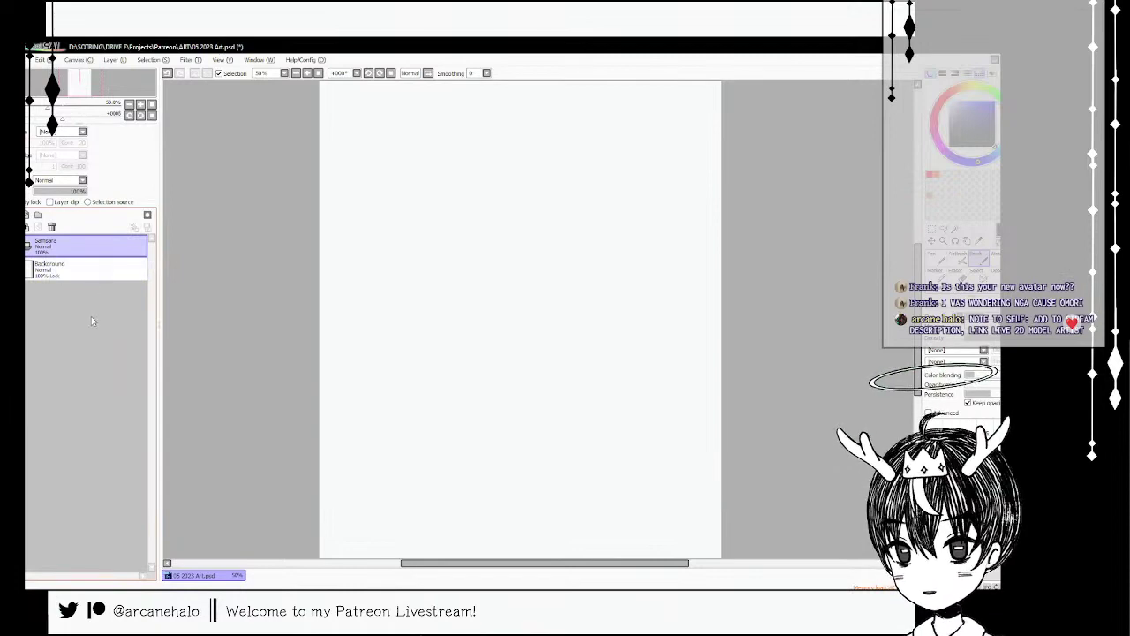
key("ctrl+z")
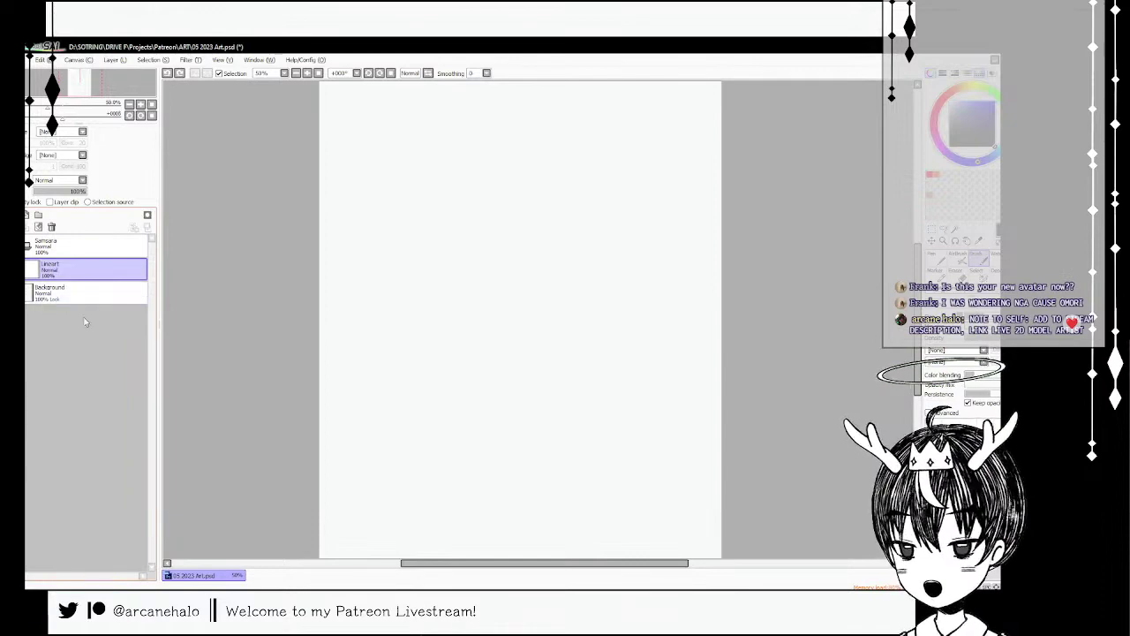
- Paste the copied character reference image onto the canvas as a new layer above Lineart
left_click(226, 590)
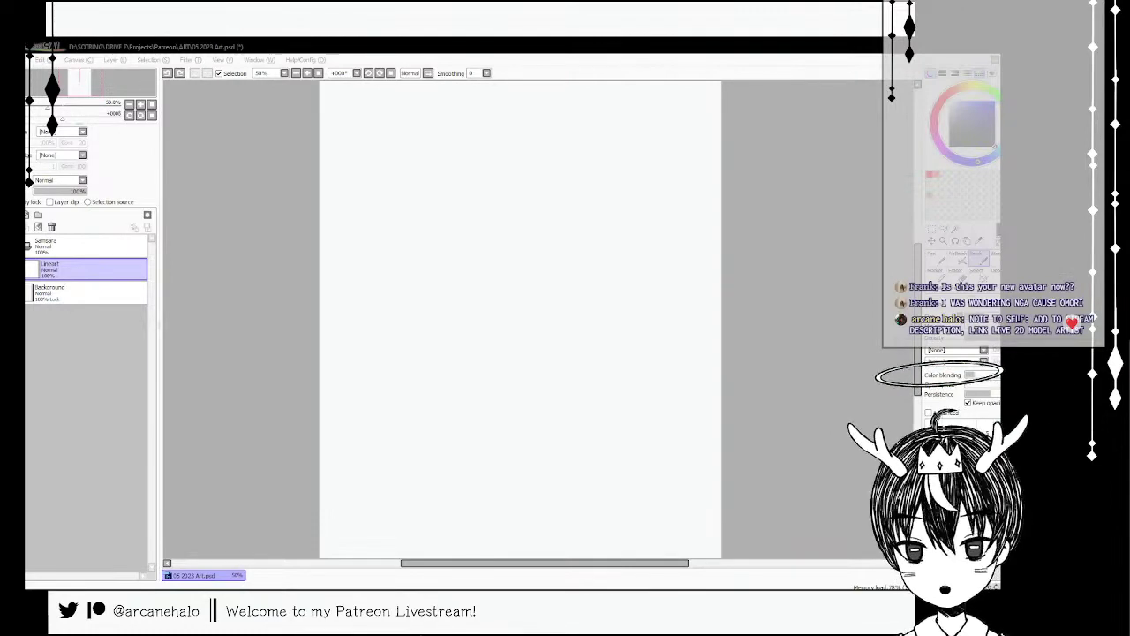
key("alt+Tab")
key("ctrl+v")
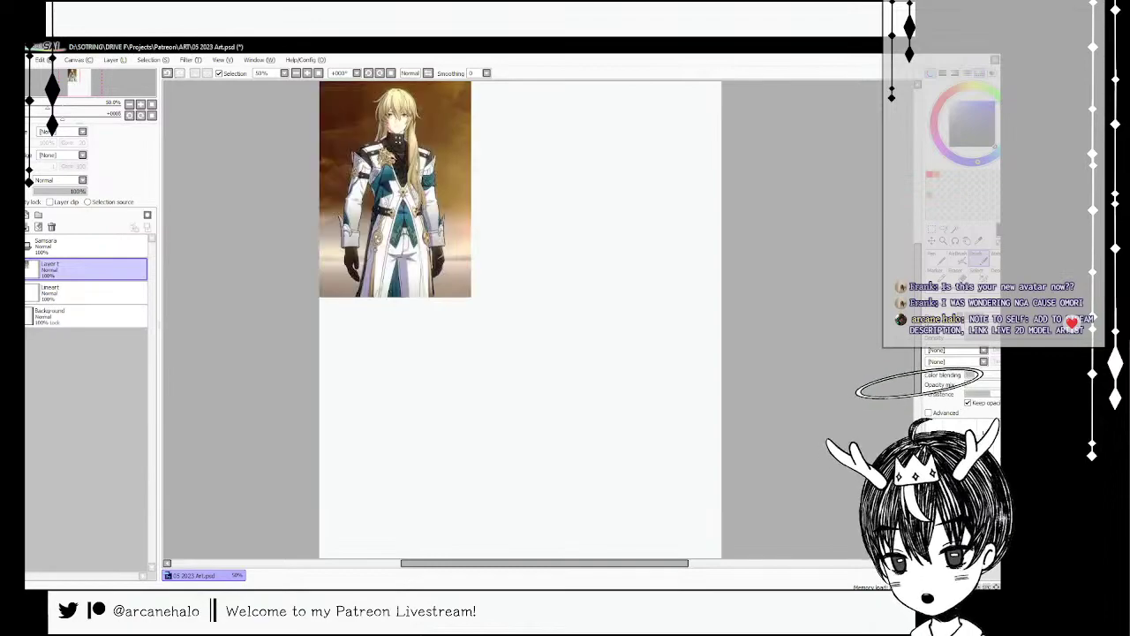
- Enlarge the reference image slightly, keeping it in the upper-left corner of the page
key("ctrl+t")
left_click_drag(473, 298, 655, 556)
mouse_move(577, 325)
left_mouse_down()
mouse_move(500, 346)
mouse_move(536, 306)
mouse_move(572, 314)
left_mouse_up()
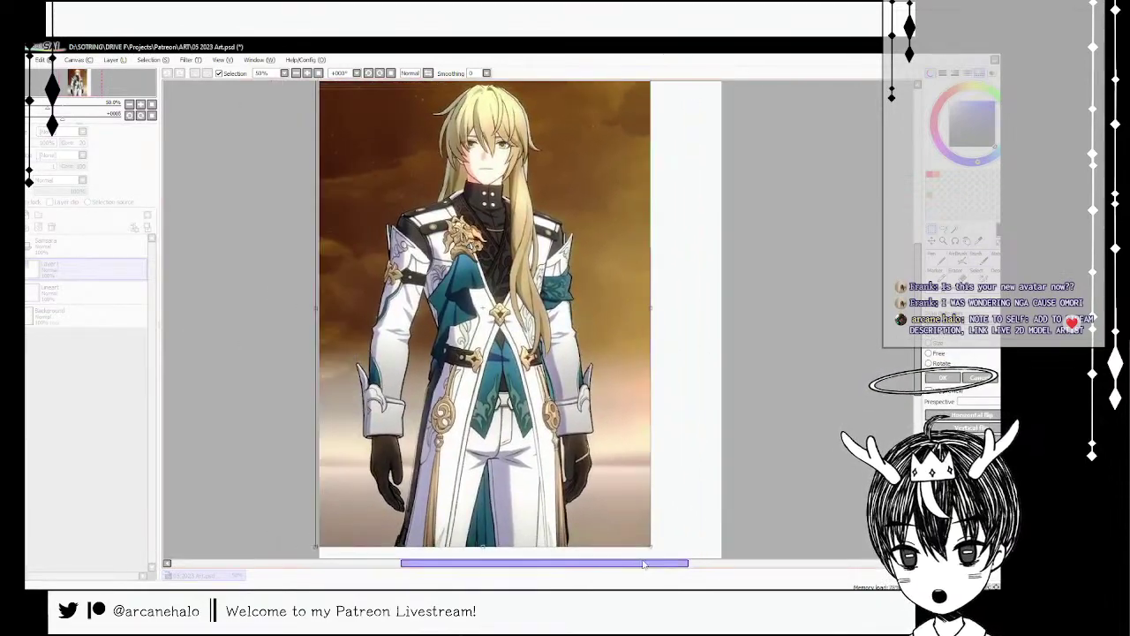
left_click_drag(649, 545, 484, 311)
key("Return")
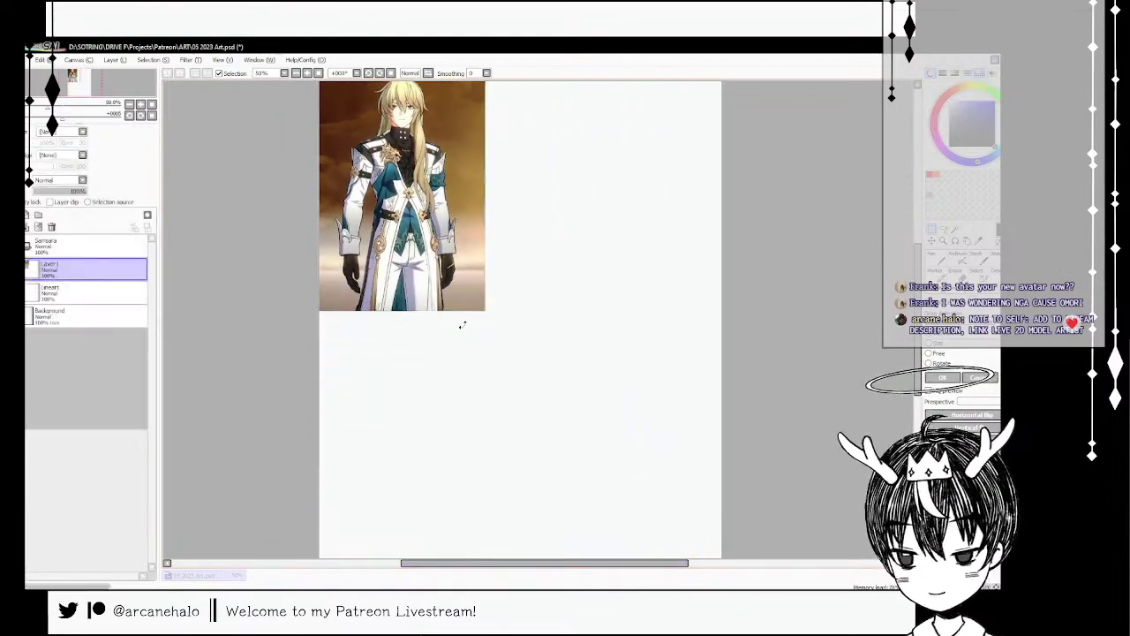
- Set the Lineart layer's blending mode to Multiply
left_click(88, 292)
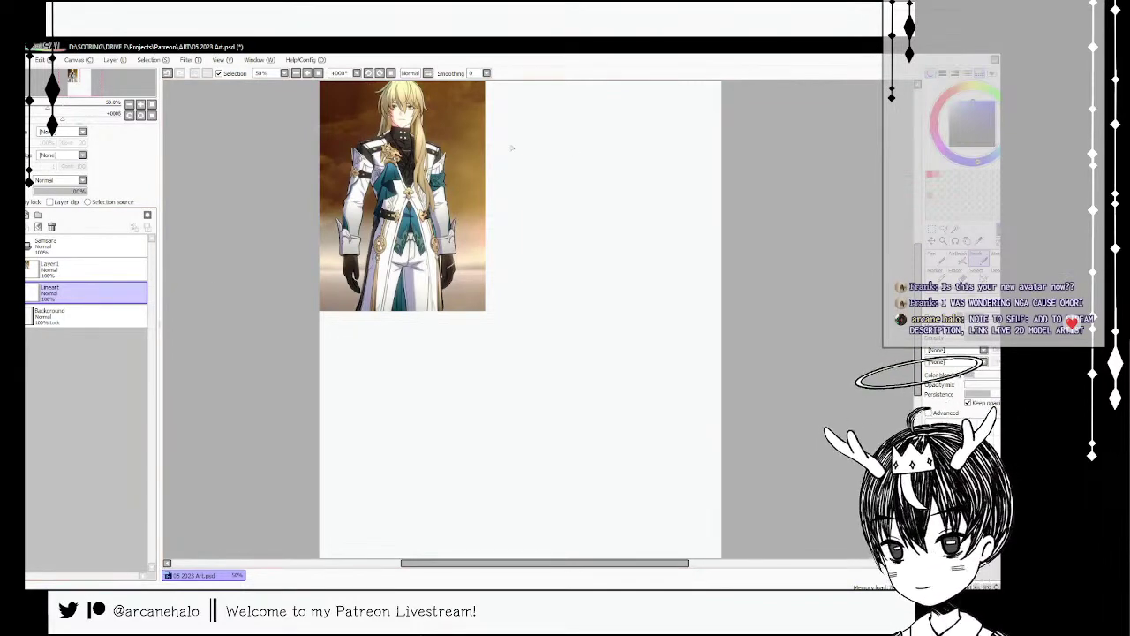
left_click(82, 181)
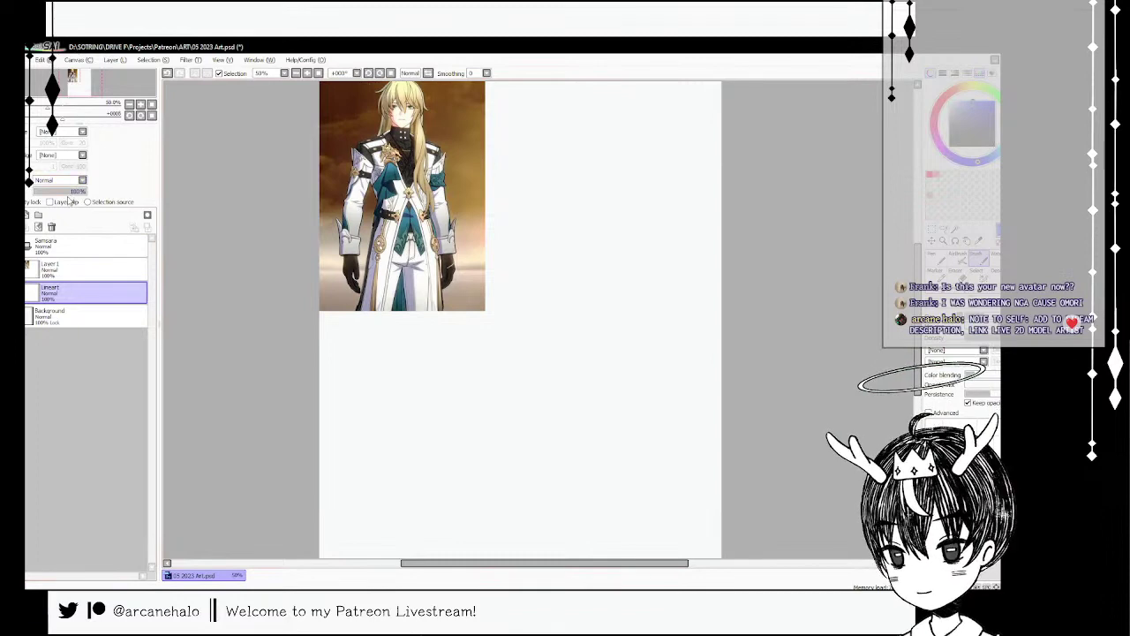
left_click(68, 202)
- Sketch rough blue arcs for the cranium circle beside the reference image
left_click_drag(538, 134, 523, 253)
left_click_drag(568, 123, 499, 226)
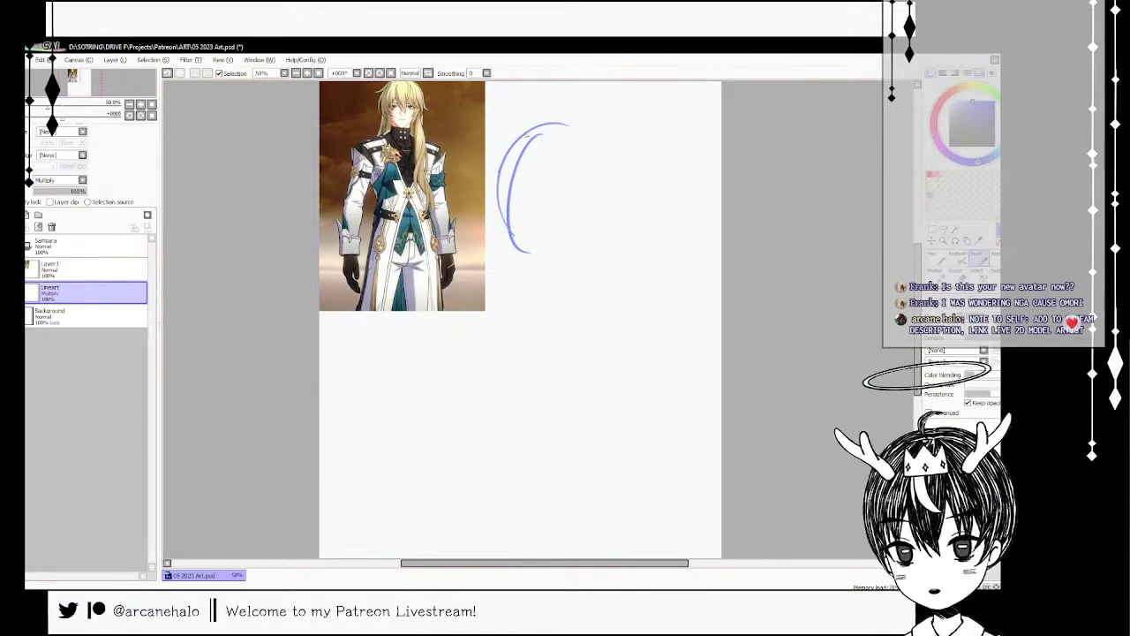
left_click_drag(530, 128, 669, 192)
mouse_move(598, 115)
left_mouse_down()
mouse_move(494, 258)
mouse_move(605, 332)
left_mouse_up()
mouse_move(505, 288)
left_mouse_down()
mouse_move(632, 151)
mouse_move(645, 176)
left_mouse_up()
- Set the reference image layer's blending mode to Multiply and make Lineart the active layer again
left_click(79, 271)
scroll(59, 186, "down", 1)
left_click(84, 291)
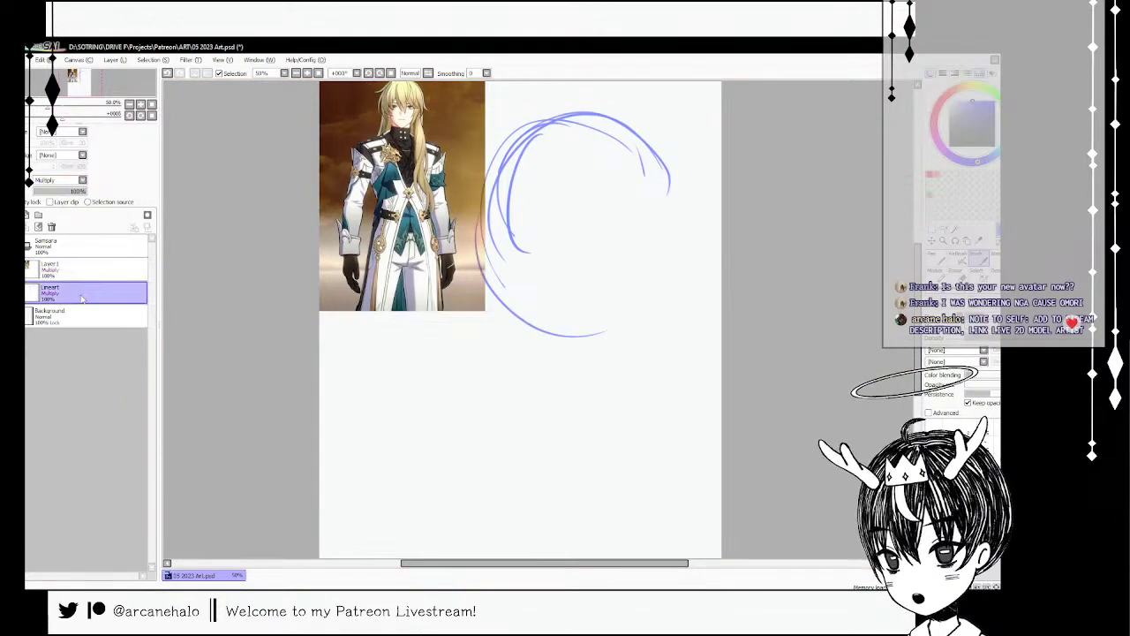
- Complete the cranium circle and sketch the cheeks, jawline and pointed chin, reinforcing the outer head contour
left_click_drag(653, 137, 668, 212)
mouse_move(659, 160)
left_mouse_down()
mouse_move(585, 345)
mouse_move(688, 190)
mouse_move(642, 312)
left_mouse_up()
left_click_drag(514, 140, 477, 267)
mouse_move(473, 240)
left_mouse_down()
mouse_move(537, 132)
mouse_move(475, 264)
mouse_move(487, 293)
mouse_move(539, 389)
mouse_move(573, 422)
mouse_move(631, 406)
mouse_move(656, 380)
left_mouse_up()
left_click_drag(638, 402, 669, 358)
left_click_drag(686, 259, 672, 339)
left_click_drag(674, 349, 649, 393)
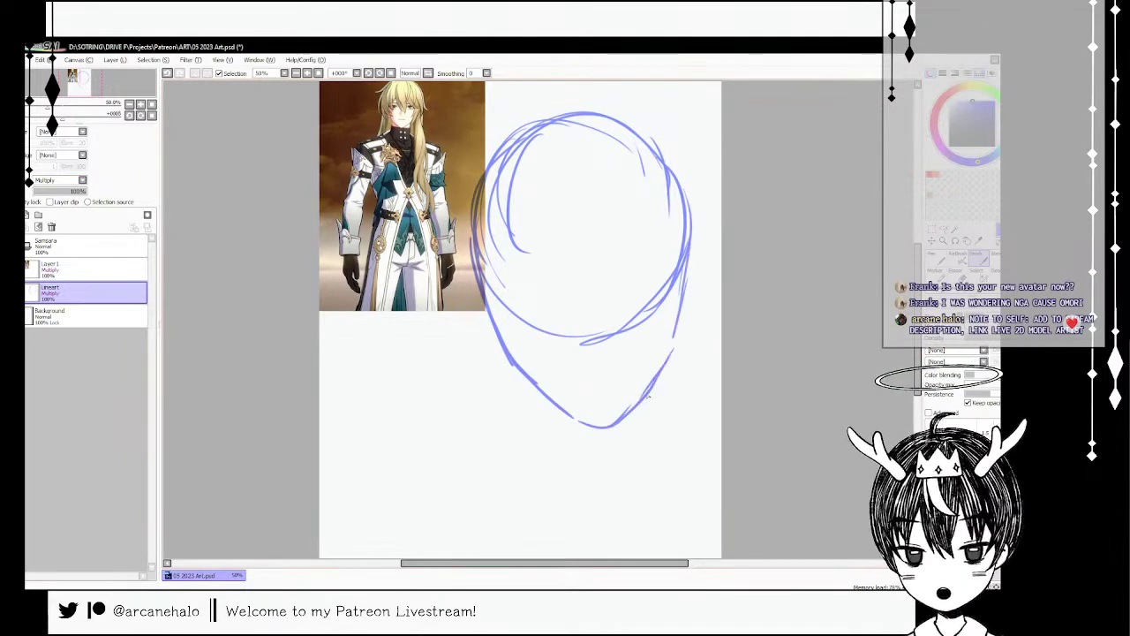
left_click_drag(587, 115, 667, 164)
mouse_move(632, 123)
left_mouse_down()
mouse_move(676, 176)
mouse_move(685, 213)
left_mouse_up()
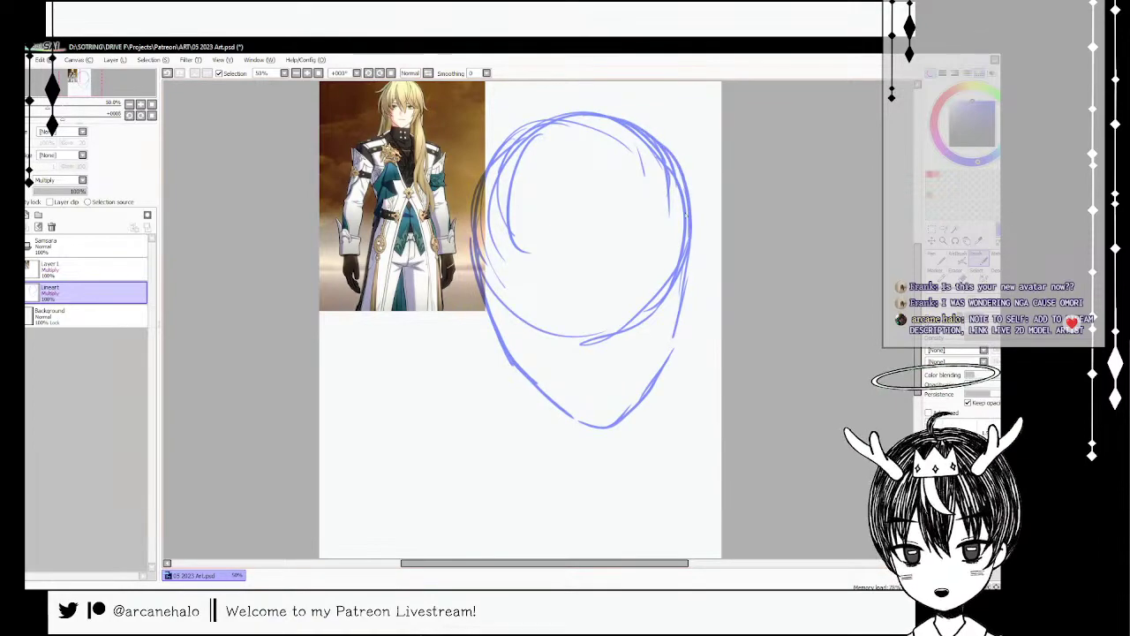
left_click_drag(688, 264, 678, 332)
left_click_drag(690, 288, 671, 358)
- Rotate the head sketch slightly clockwise and shift it a little up and to the left
key("ctrl+t")
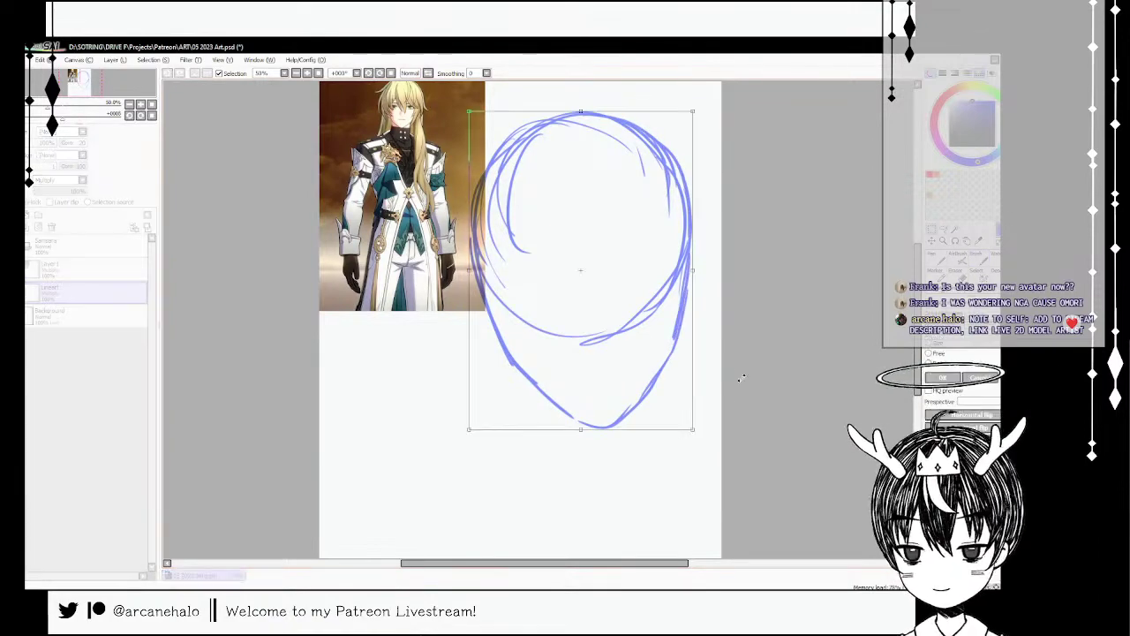
left_click_drag(739, 373, 715, 389)
left_click_drag(647, 384, 636, 376)
key("Return")
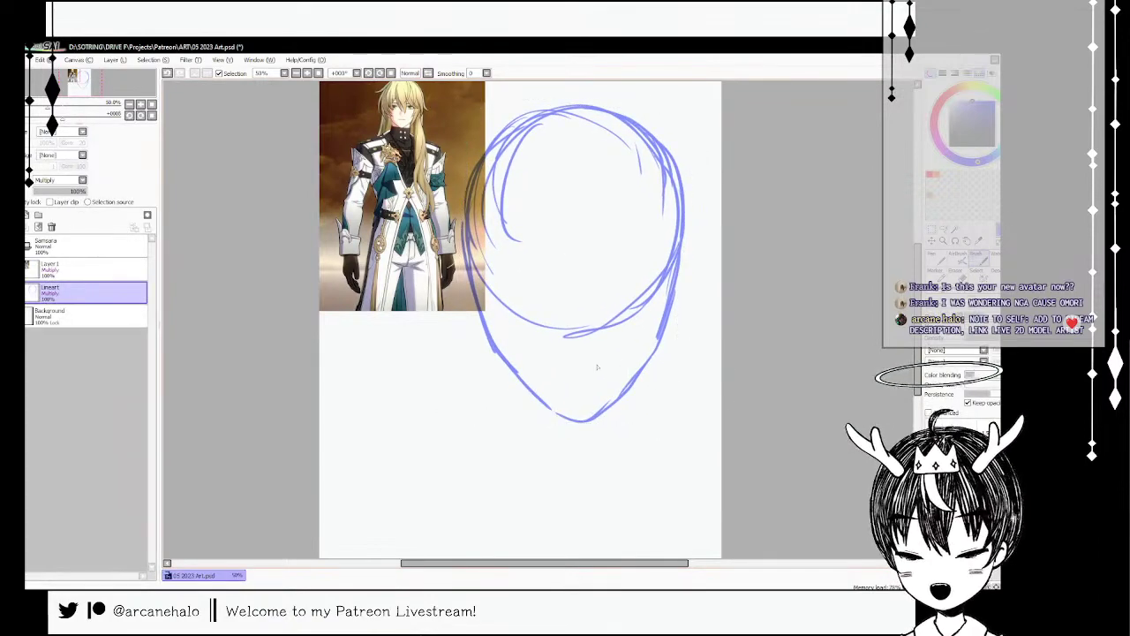
- Reinforce the left jaw contour and draw a vertical centre line and a horizontal eye line across the head
left_click_drag(475, 298, 486, 339)
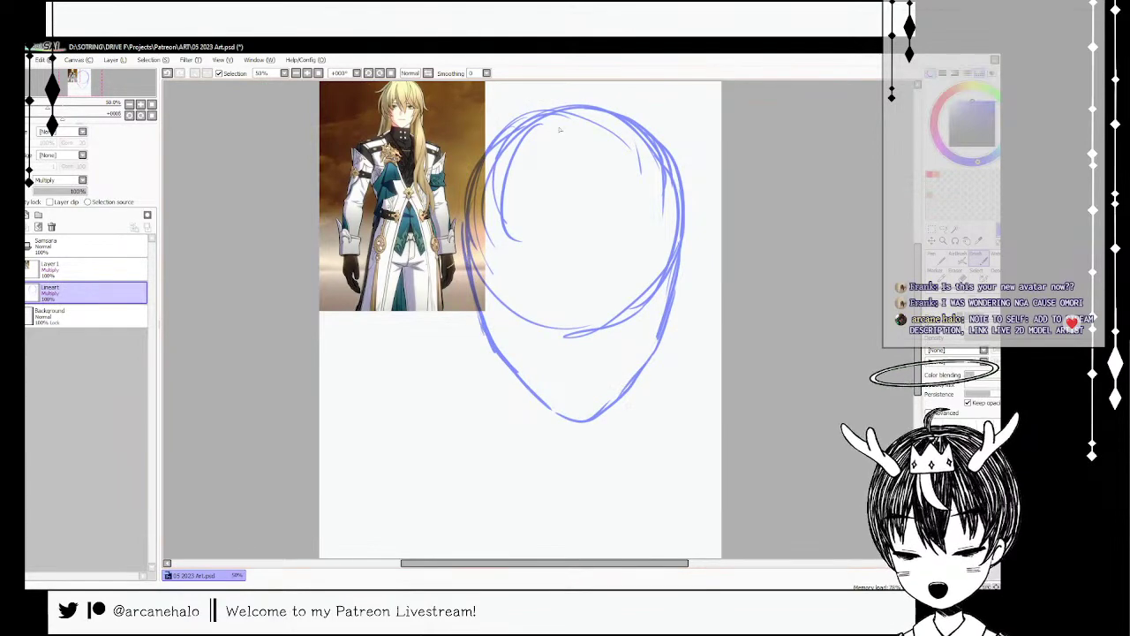
left_click_drag(559, 130, 583, 403)
left_click_drag(574, 243, 583, 433)
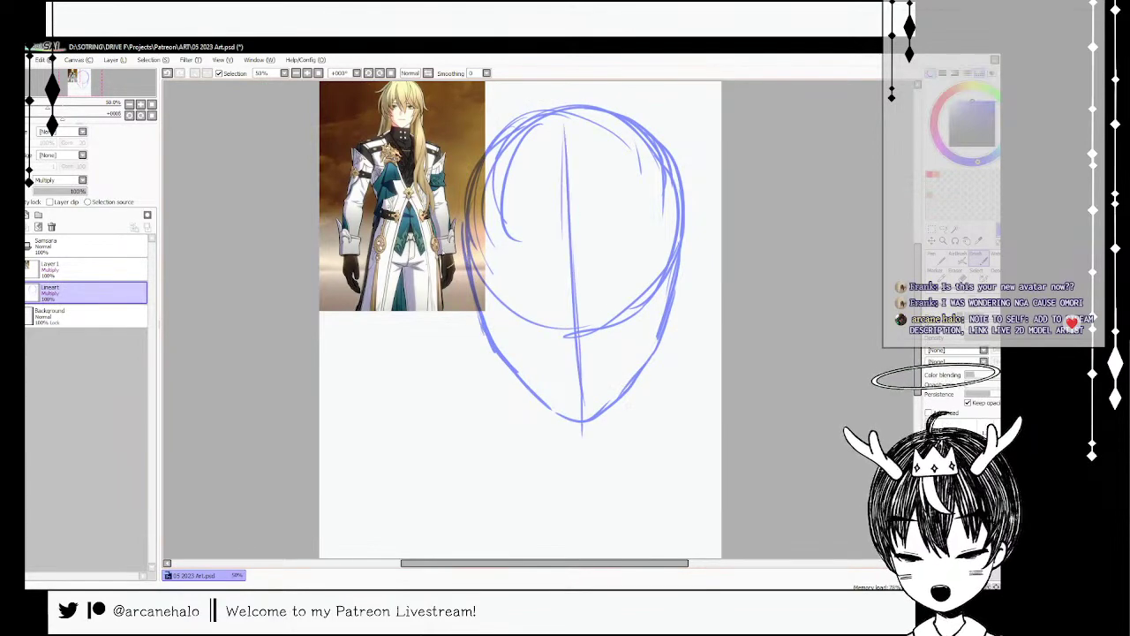
mouse_move(465, 257)
left_mouse_down()
mouse_move(705, 256)
mouse_move(697, 242)
left_mouse_up()
key("ctrl+z")
mouse_move(433, 258)
left_mouse_down()
mouse_move(704, 253)
mouse_move(453, 256)
left_mouse_up()
scroll(539, 320, "up", 4)
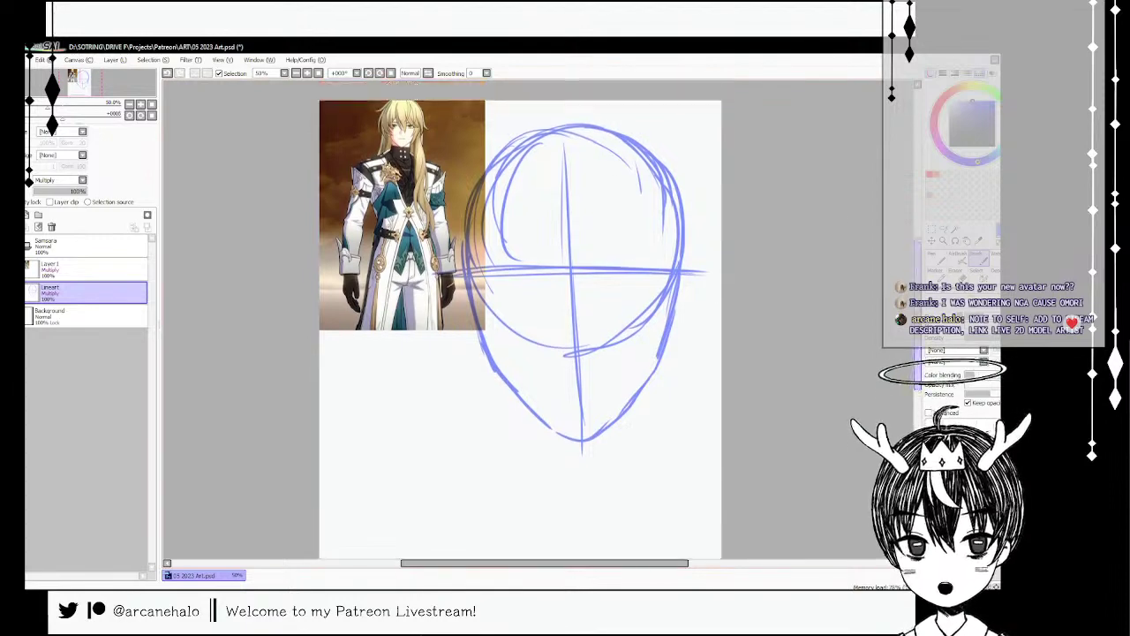
- Lower the Lineart layer's opacity to 40% and sketch both sides of the neck below the jaw
left_click(56, 192)
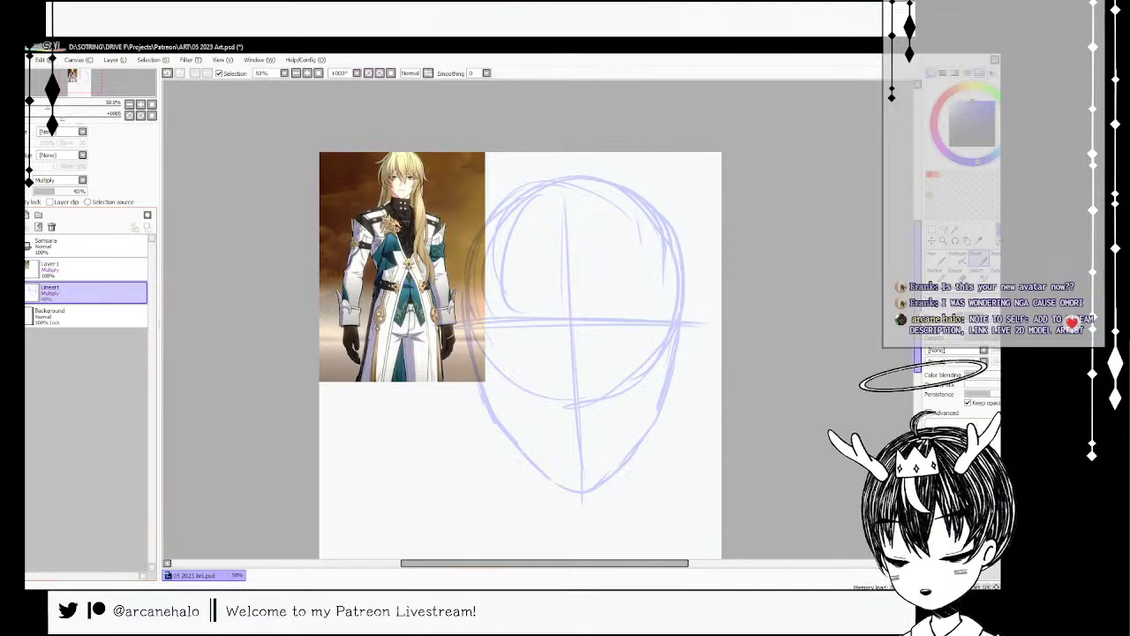
left_click_drag(918, 295, 917, 317)
left_click_drag(640, 378, 633, 437)
left_click_drag(655, 353, 643, 480)
left_click_drag(647, 390, 633, 488)
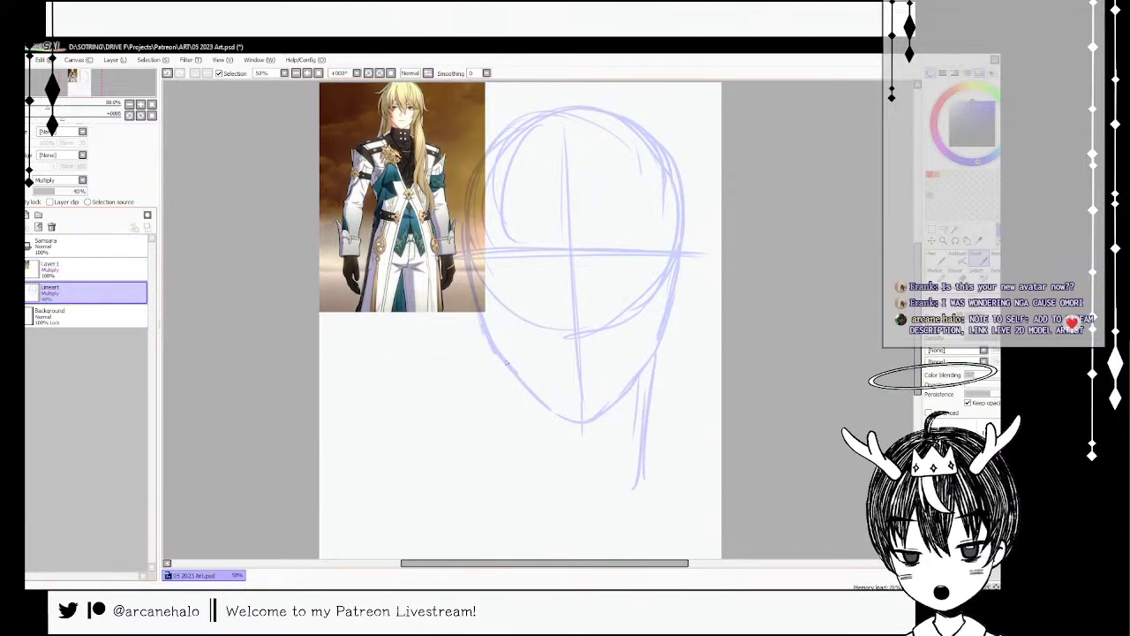
left_click_drag(506, 364, 522, 456)
left_click_drag(509, 392, 521, 468)
left_click_drag(498, 351, 507, 396)
- Sketch the shoulder slopes, the base of the neck and the collarbones
mouse_move(518, 436)
left_mouse_down()
mouse_move(521, 472)
mouse_move(565, 517)
mouse_move(636, 493)
left_mouse_up()
left_click_drag(645, 452, 703, 481)
mouse_move(518, 445)
left_mouse_down()
mouse_move(392, 496)
mouse_move(516, 531)
mouse_move(622, 535)
mouse_move(716, 503)
mouse_move(602, 540)
left_mouse_up()
key("ctrl+z")
key("ctrl+z")
key("ctrl+z")
left_click_drag(712, 508, 615, 536)
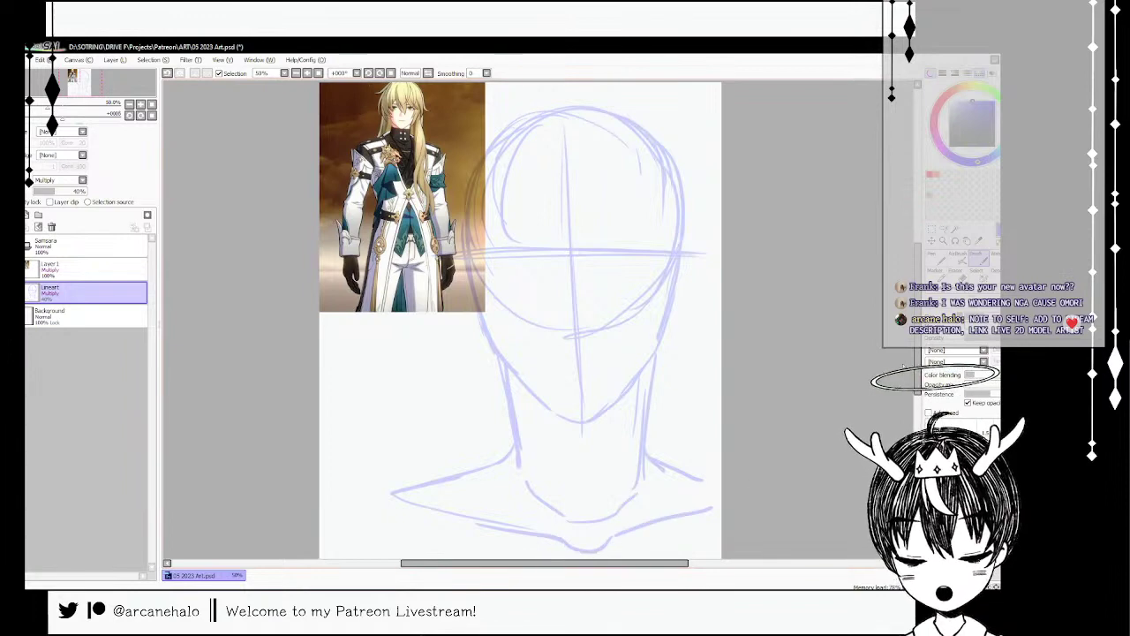
- Scale the head and shoulders sketch down and reposition it beside the reference image
scroll(575, 553, "down", 2)
key("ctrl+t")
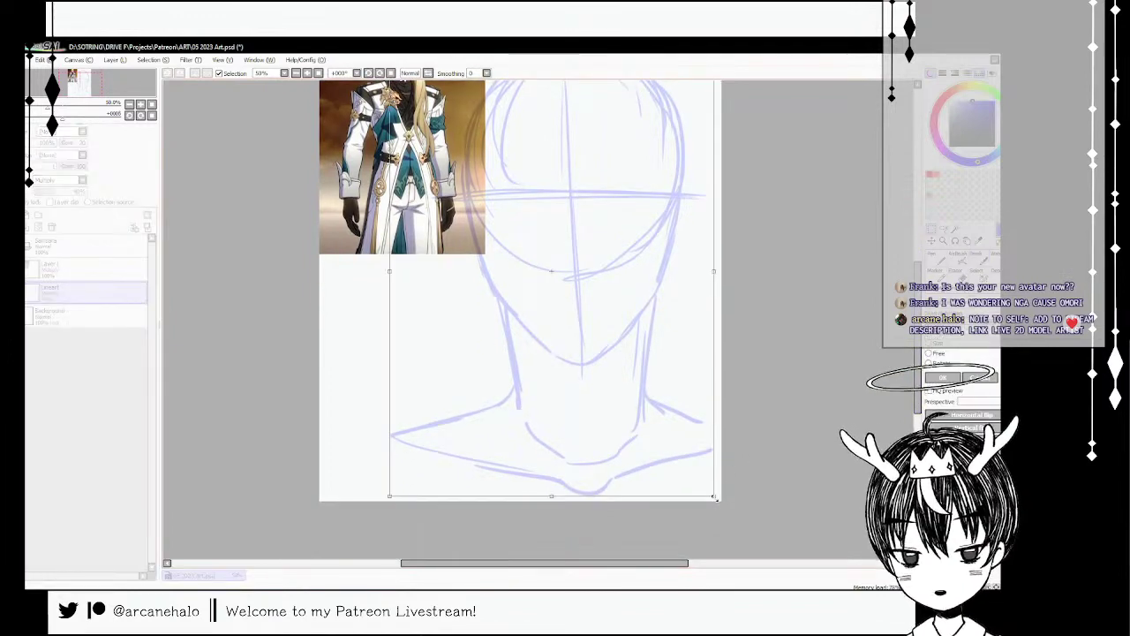
left_click_drag(717, 500, 661, 471)
left_click_drag(621, 429, 630, 388)
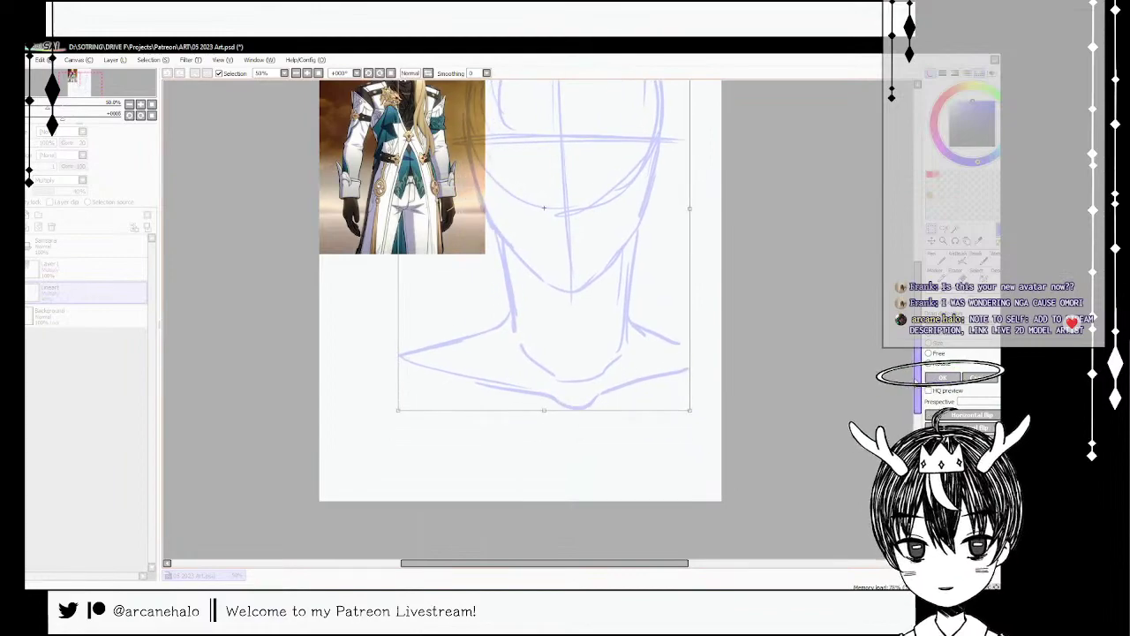
scroll(530, 318, "up", 3)
left_click_drag(689, 102, 653, 149)
left_click_drag(623, 214, 649, 216)
key("Return")
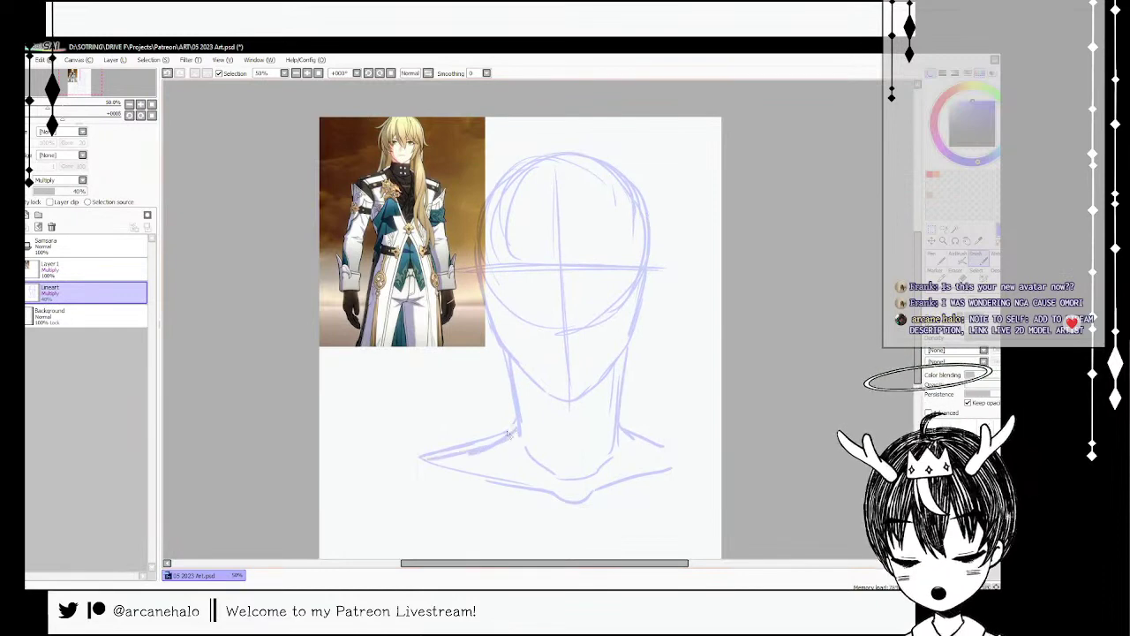
- Redraw the shoulders and collarbones wider, extending them toward both edges of the page
key("ctrl+z")
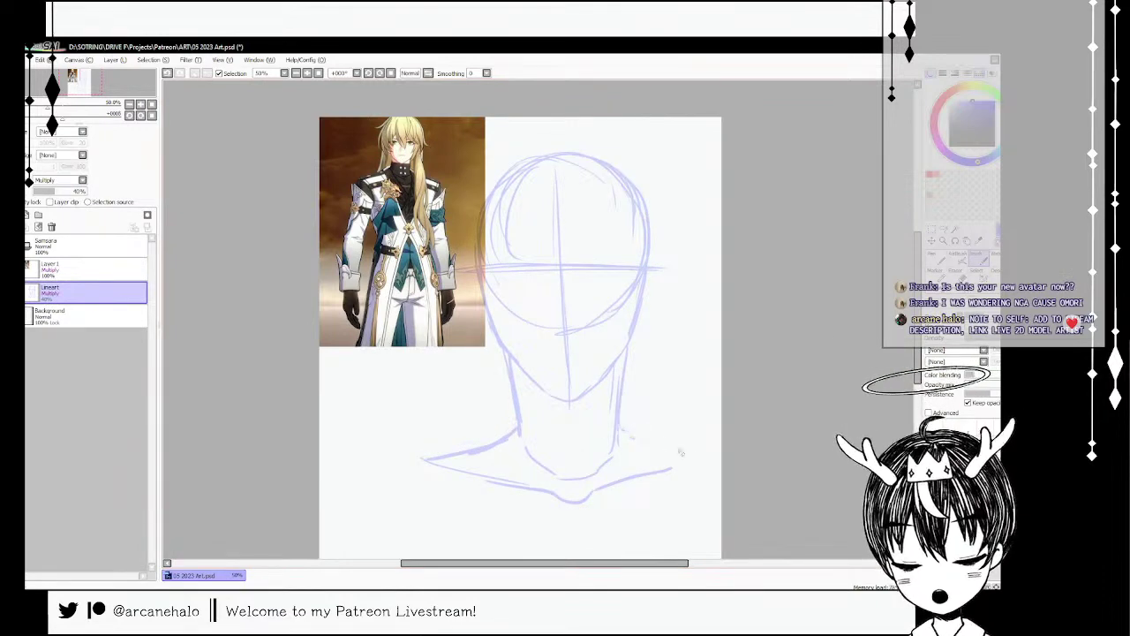
mouse_move(622, 431)
left_mouse_down()
mouse_move(665, 458)
mouse_move(631, 438)
mouse_move(696, 461)
left_mouse_up()
mouse_move(454, 456)
left_mouse_down()
mouse_move(358, 477)
mouse_move(334, 490)
mouse_move(397, 468)
mouse_move(334, 497)
mouse_move(484, 477)
left_mouse_up()
left_click_drag(401, 479, 522, 497)
key("ctrl+z")
mouse_move(410, 478)
left_mouse_down()
mouse_move(558, 494)
mouse_move(535, 494)
mouse_move(572, 509)
mouse_move(615, 481)
mouse_move(692, 468)
left_mouse_up()
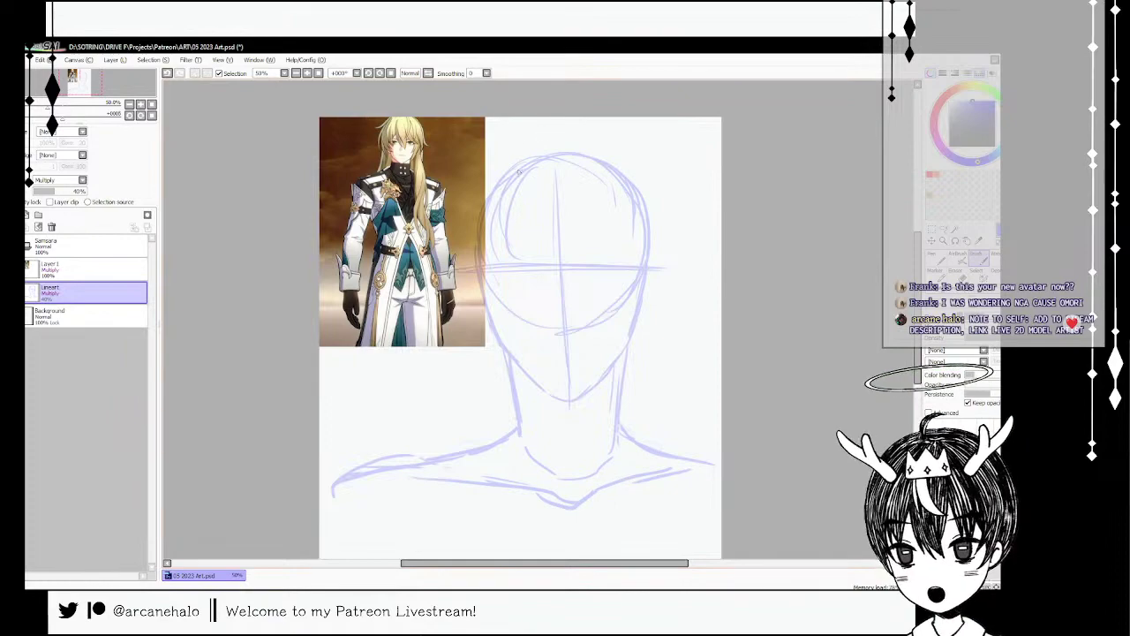
- Move the reference image slightly down so the top of the character's hair shows on the page
left_click(106, 270)
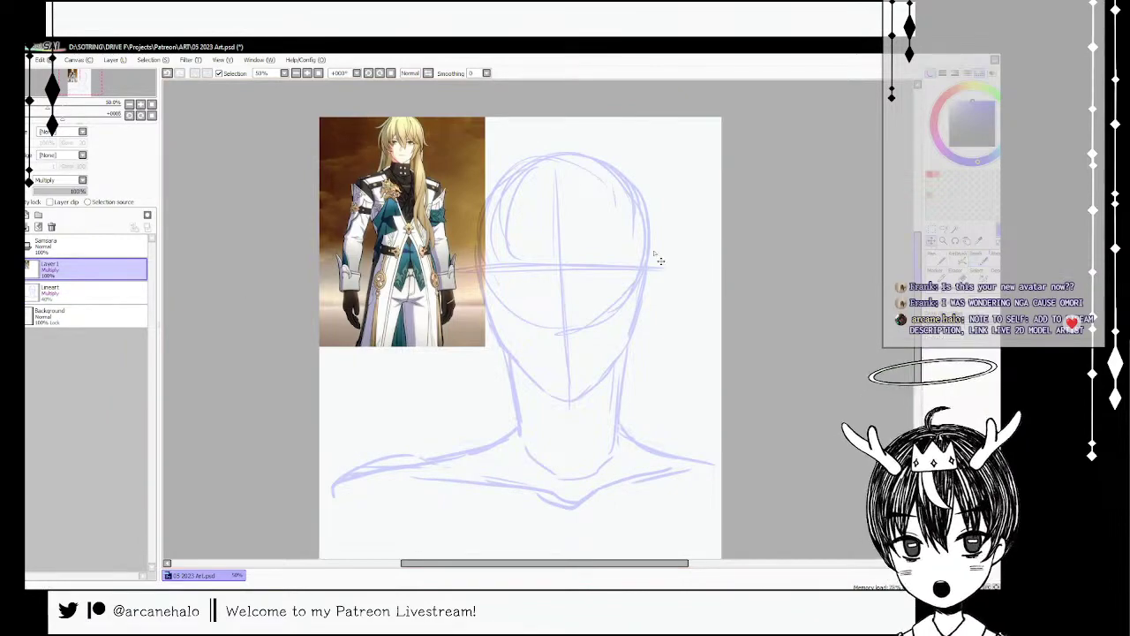
left_click_drag(657, 256, 652, 269)
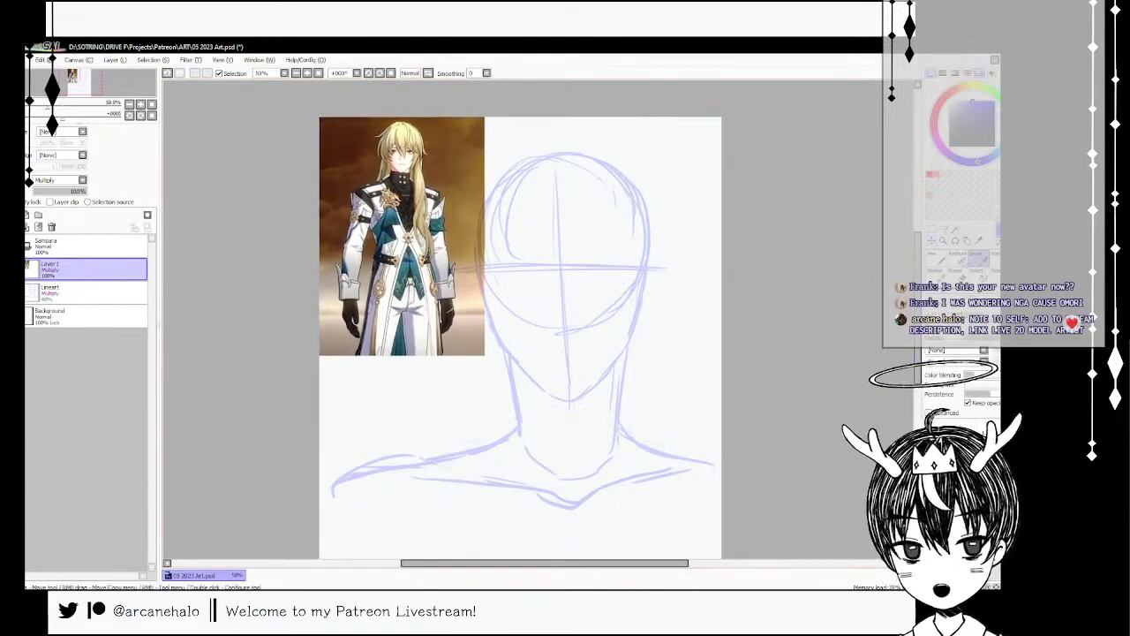
- Add a new layer above the Lineart layer, lower the Lineart layer's opacity further, and make the new layer active
left_click(84, 295)
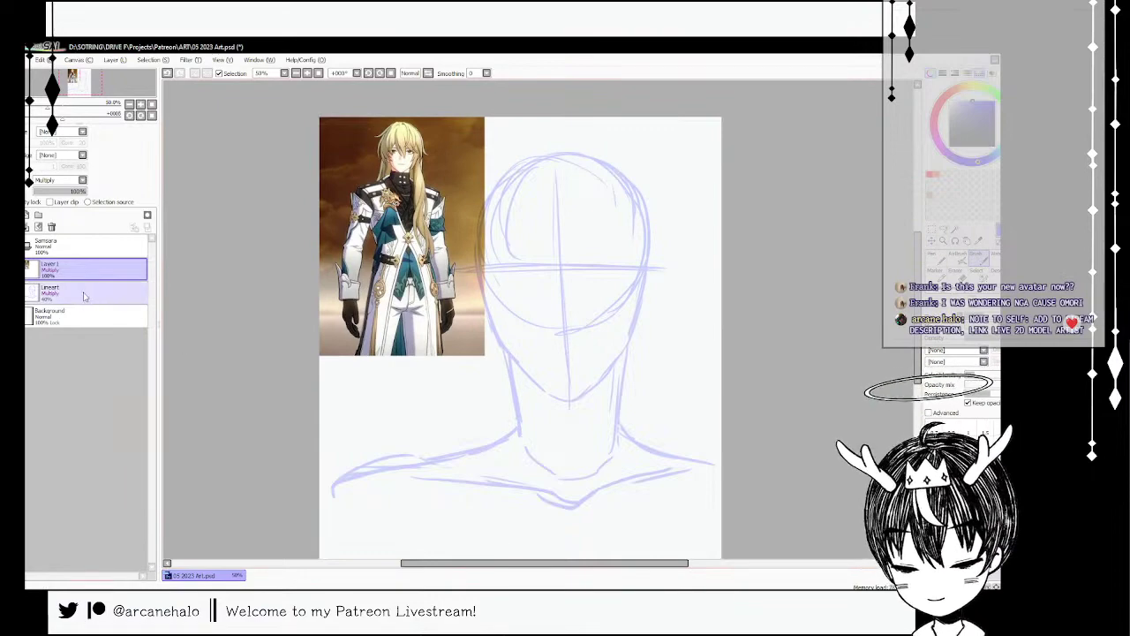
left_click(27, 215)
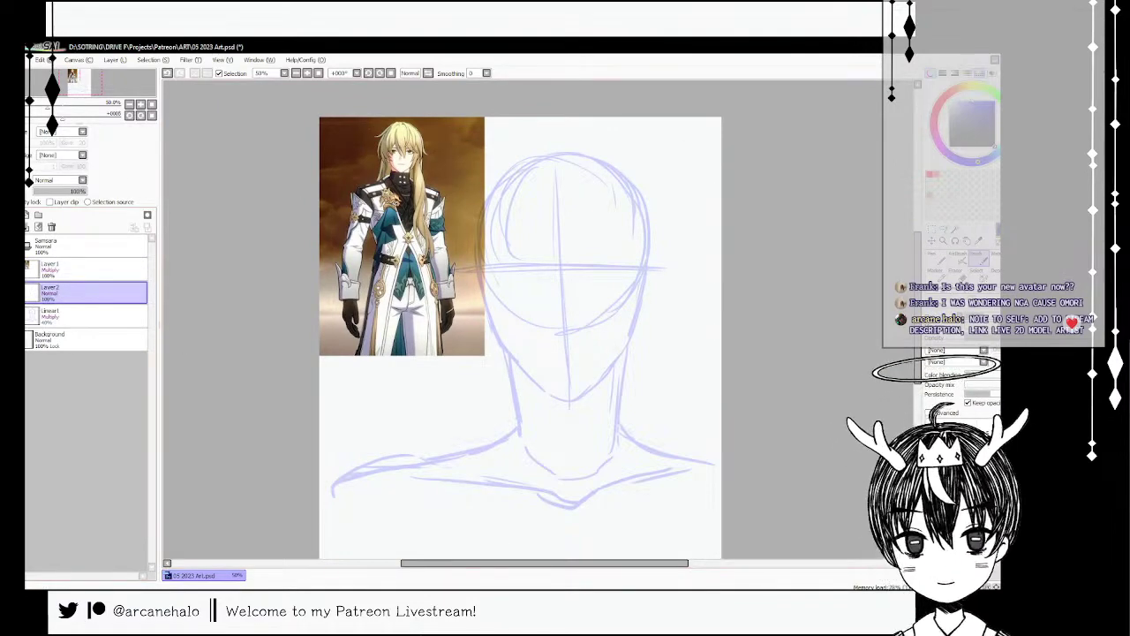
left_click(84, 316)
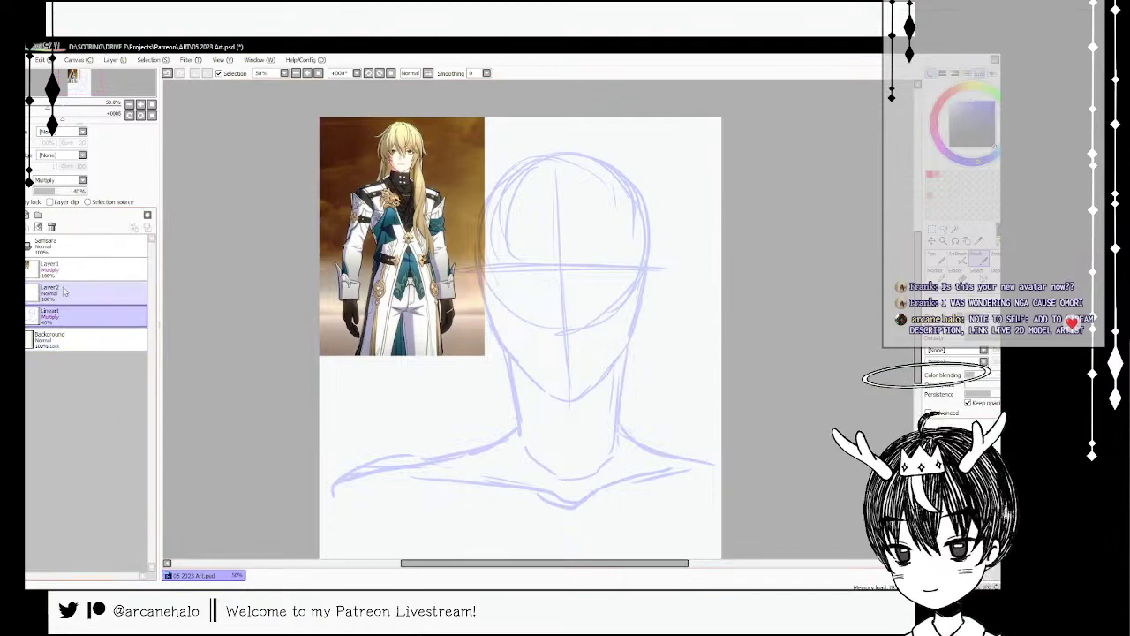
left_click(49, 193)
left_click(84, 292)
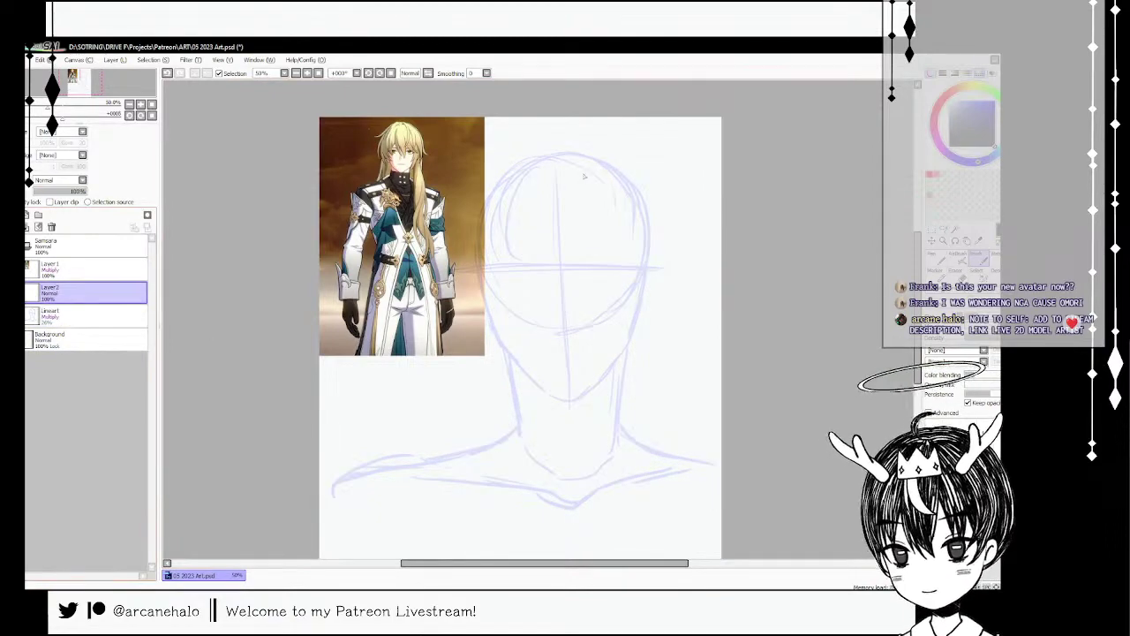
mouse_move(580, 174)
left_mouse_down()
mouse_move(596, 180)
mouse_move(589, 166)
left_mouse_up()
key("ctrl+z")
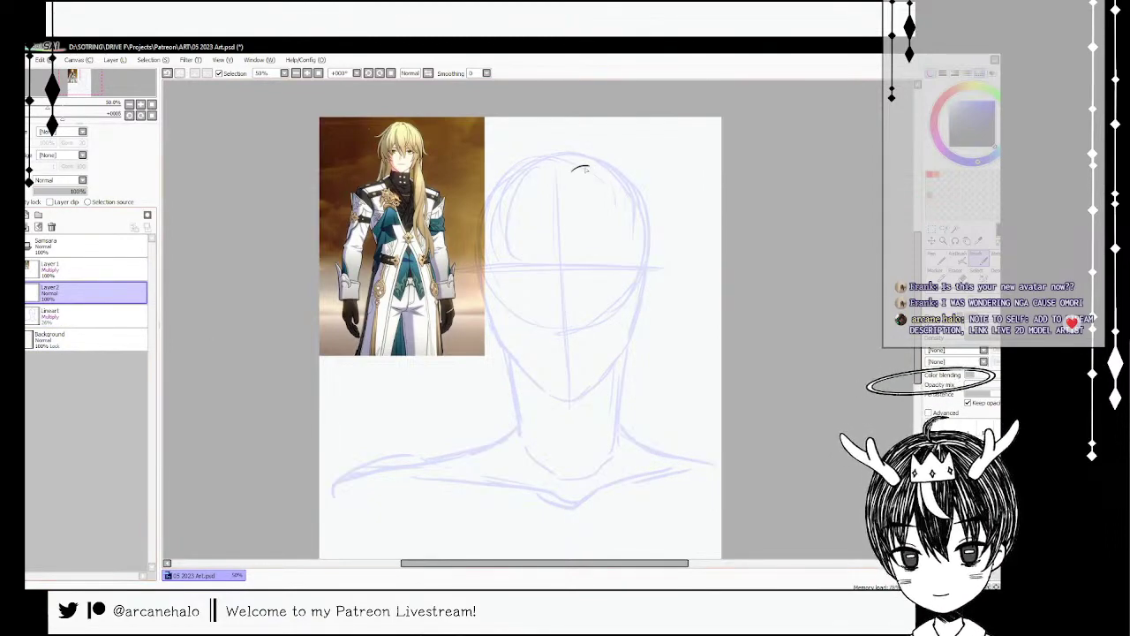
key("ctrl+z")
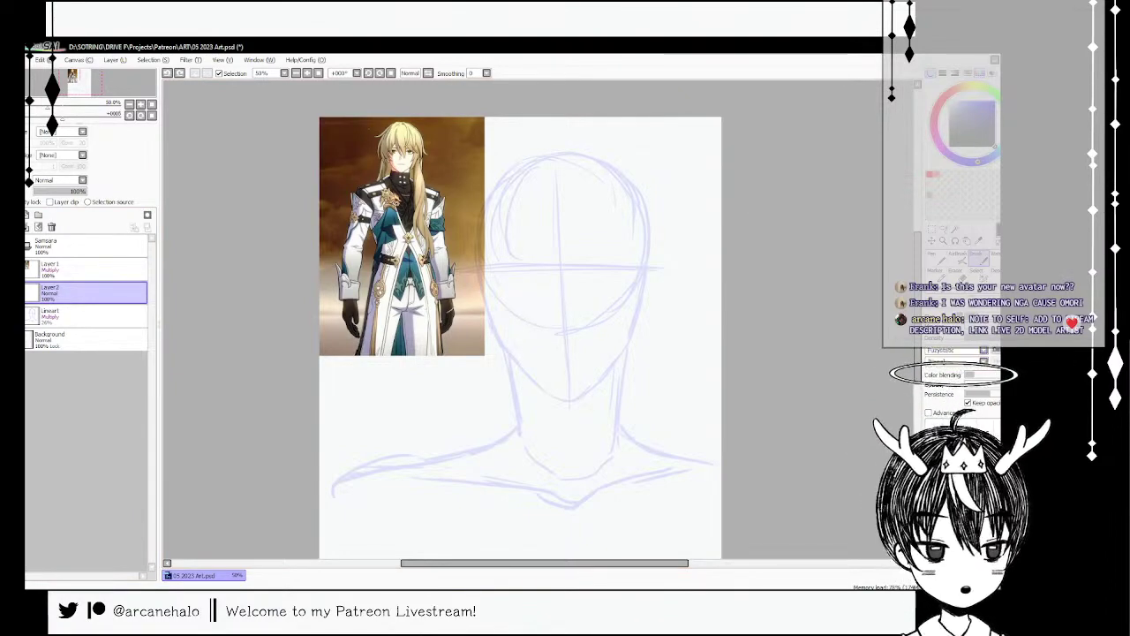
- Adjust the brush settings and sketch the hair parting with the long bang strand falling along the right side of the face
left_click(987, 385)
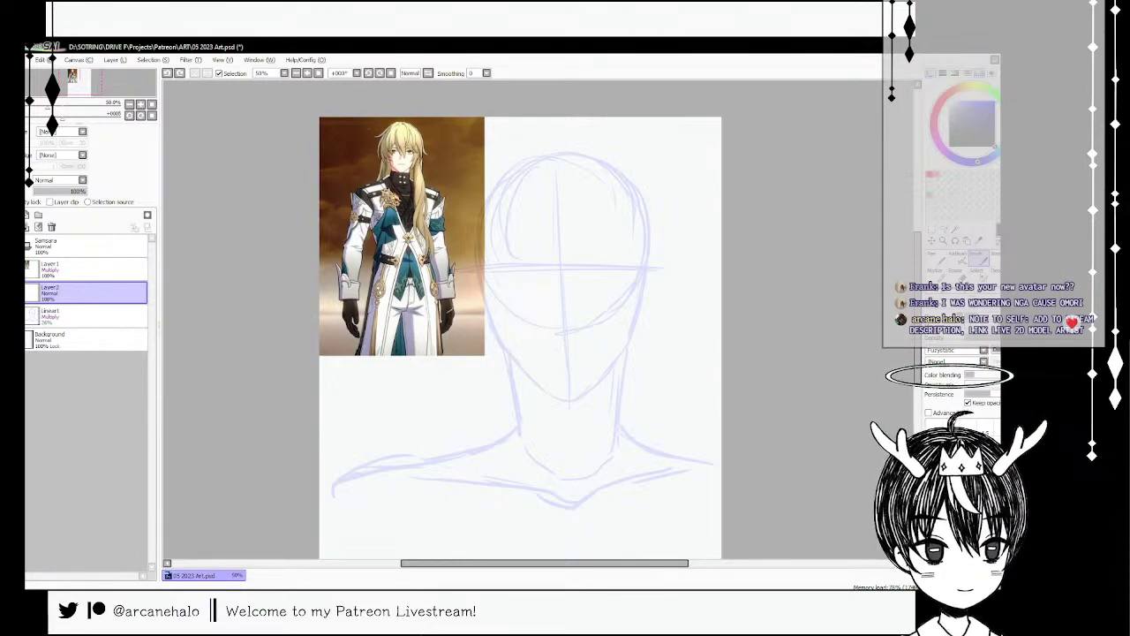
mouse_move(583, 153)
left_mouse_down()
mouse_move(567, 175)
mouse_move(591, 164)
mouse_move(617, 237)
mouse_move(620, 304)
left_mouse_up()
key("ctrl+z")
key("ctrl+z")
left_click_drag(627, 228, 616, 298)
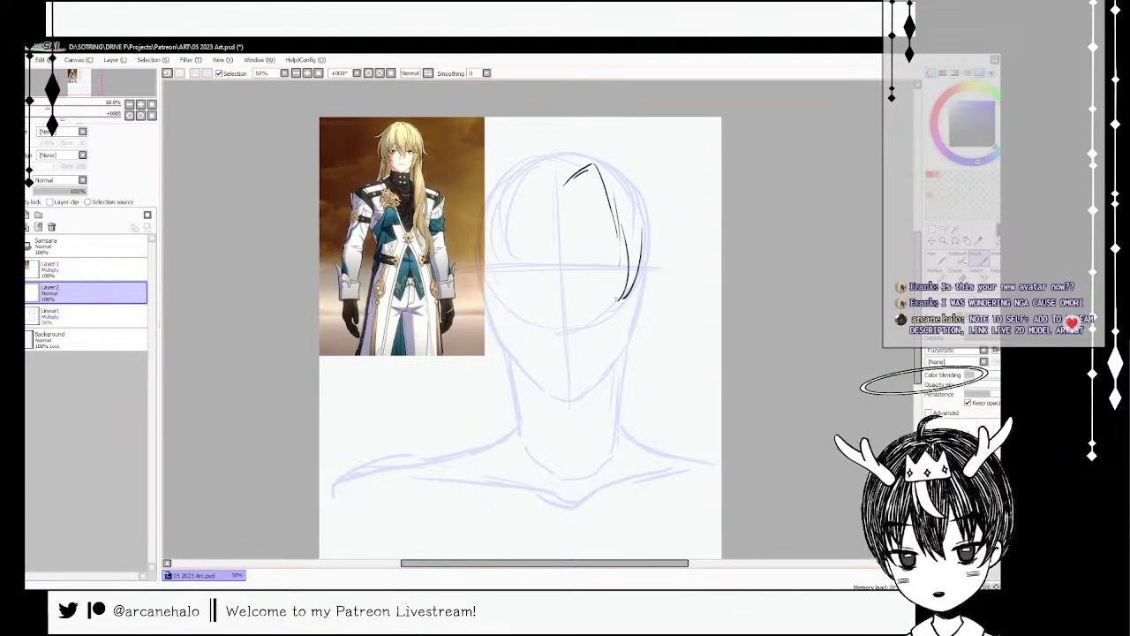
- Sketch the left outer curve of the bangs and the first strand inside it, reworking the strand's shape
left_click_drag(542, 196, 530, 269)
key("ctrl+z")
left_click_drag(542, 221, 558, 291)
key("ctrl+z")
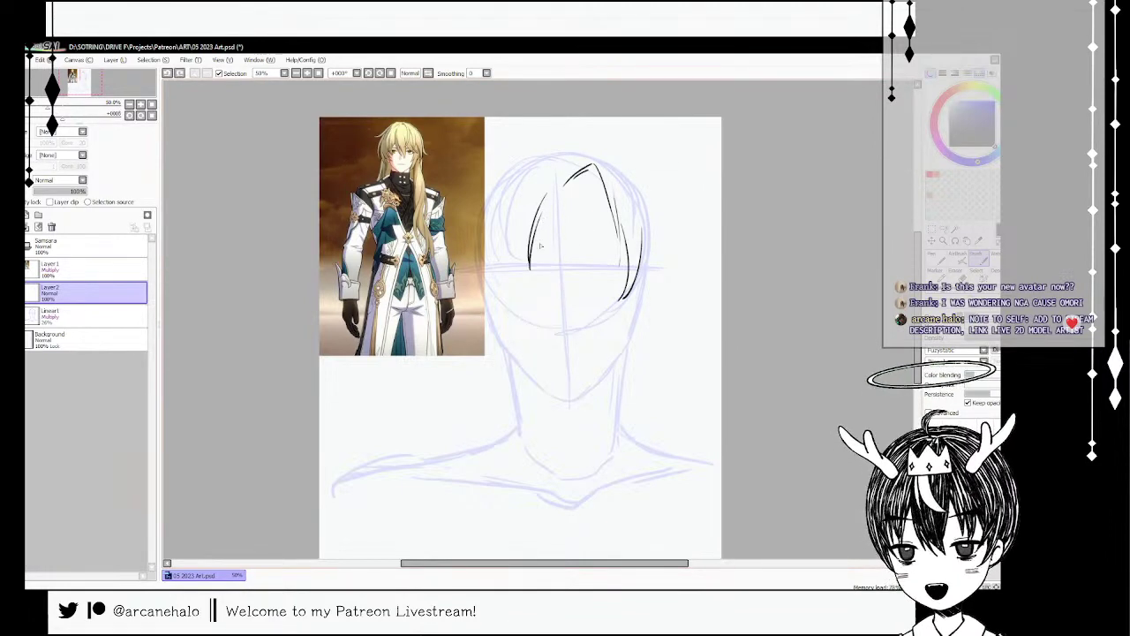
left_click_drag(540, 221, 559, 298)
key("ctrl+z")
left_click_drag(539, 228, 553, 308)
key("ctrl+z")
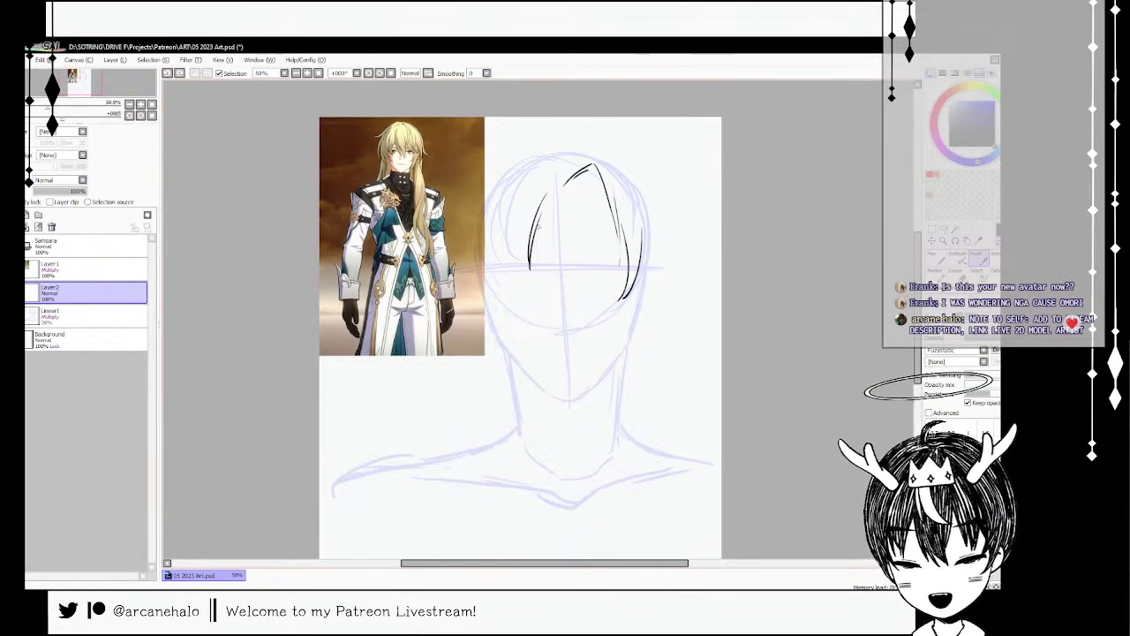
left_click_drag(538, 230, 556, 295)
- Draw the pointed central bang strand over the nose line and join it to the right-hand strand with a curved stroke
left_click_drag(575, 213, 585, 294)
left_click_drag(544, 243, 572, 309)
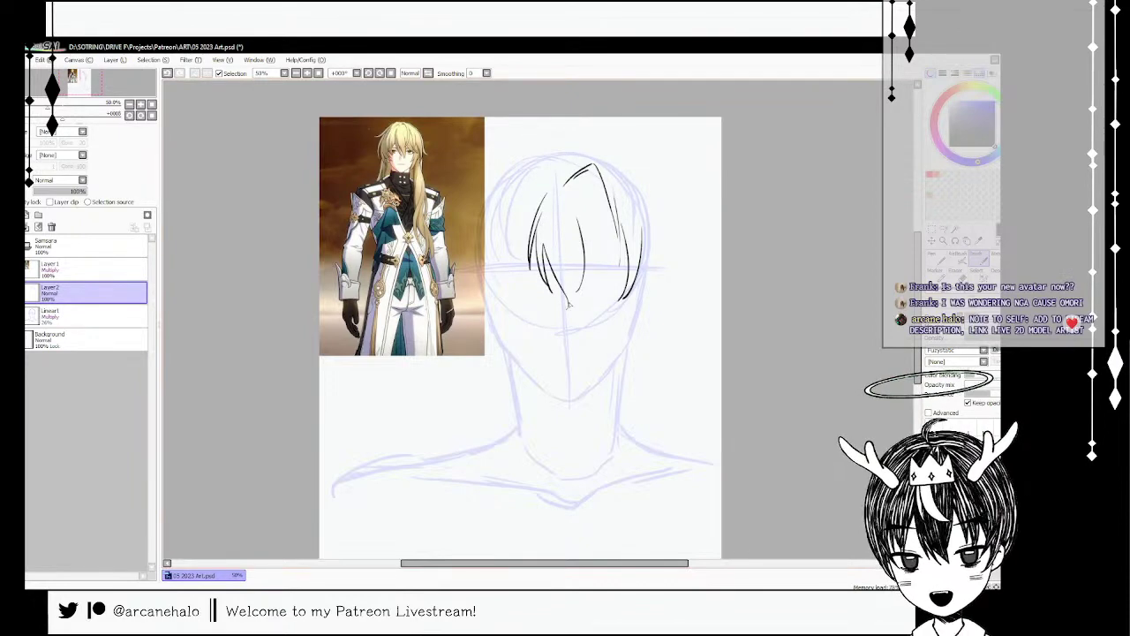
key("ctrl+z")
key("ctrl+z")
left_click_drag(543, 231, 567, 294)
left_click_drag(584, 214, 573, 299)
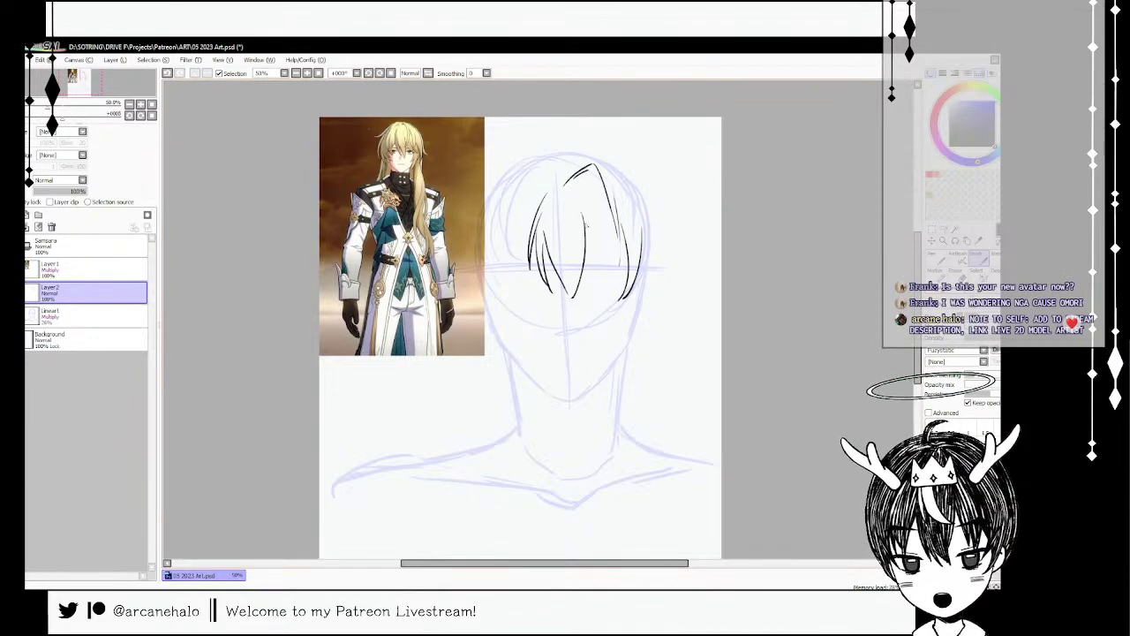
mouse_move(585, 222)
left_mouse_down()
mouse_move(608, 282)
mouse_move(626, 284)
left_mouse_up()
key("ctrl+z")
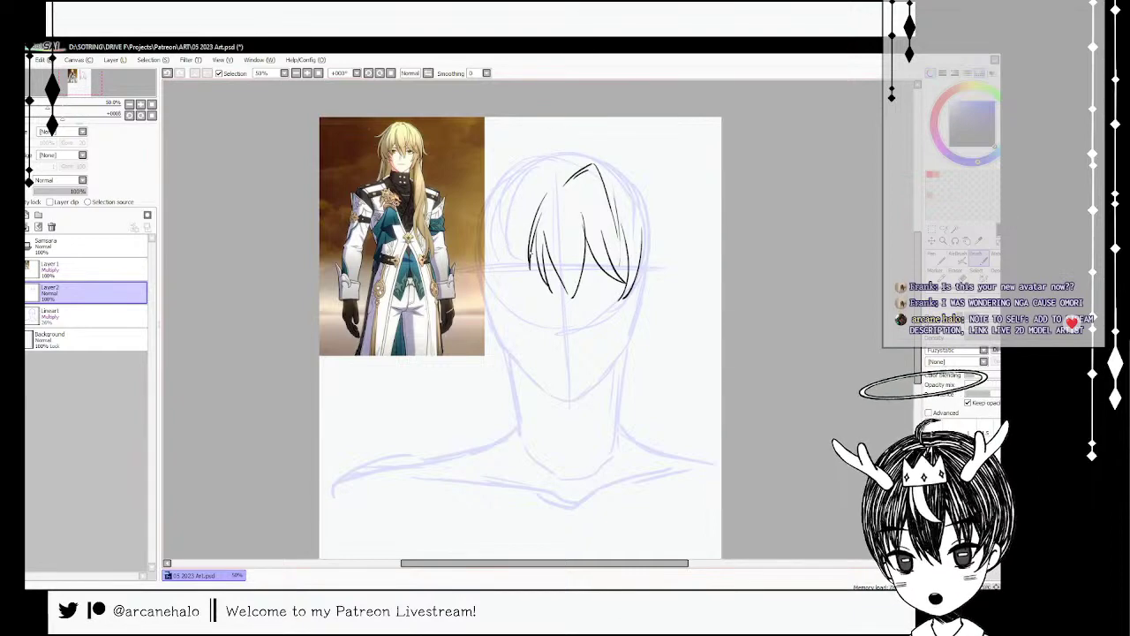
- Sketch the longer side strands of hair over the left side of the face, down to cheek level
left_click_drag(521, 214, 512, 316)
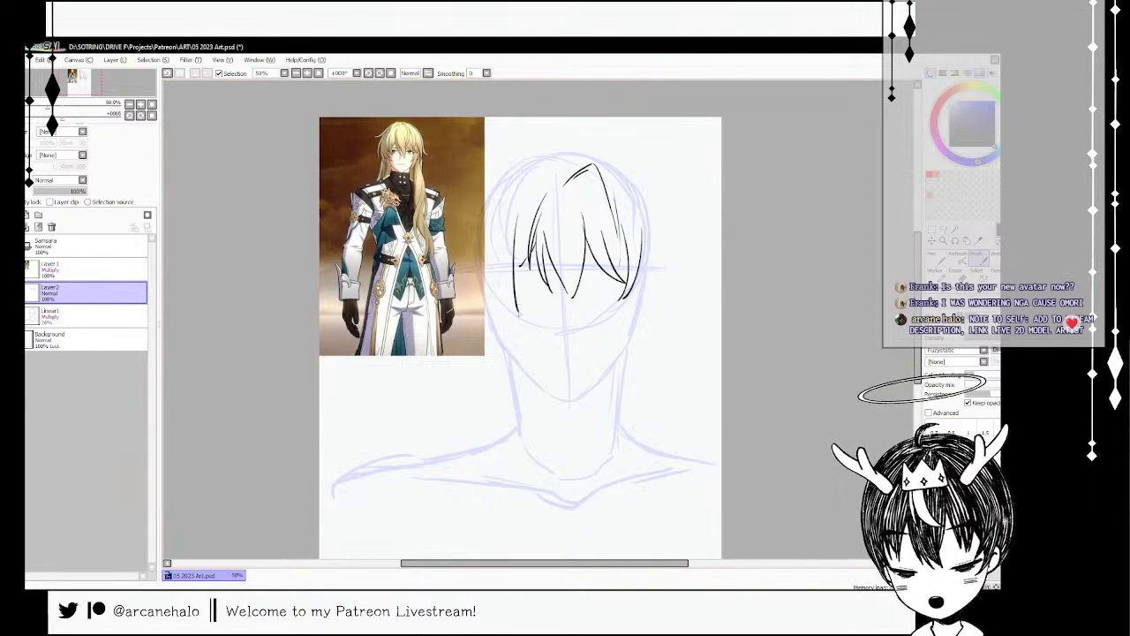
key("ctrl+z")
left_click_drag(527, 216, 521, 315)
left_click_drag(531, 255, 522, 274)
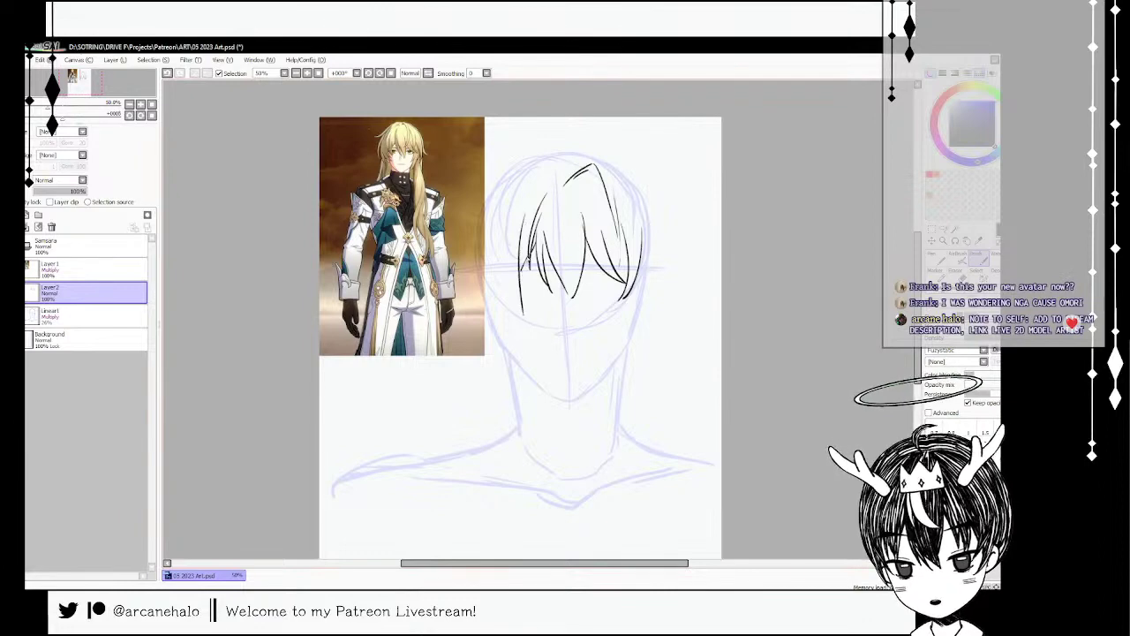
mouse_move(513, 209)
left_mouse_down()
mouse_move(507, 257)
mouse_move(521, 315)
left_mouse_up()
key("ctrl+z")
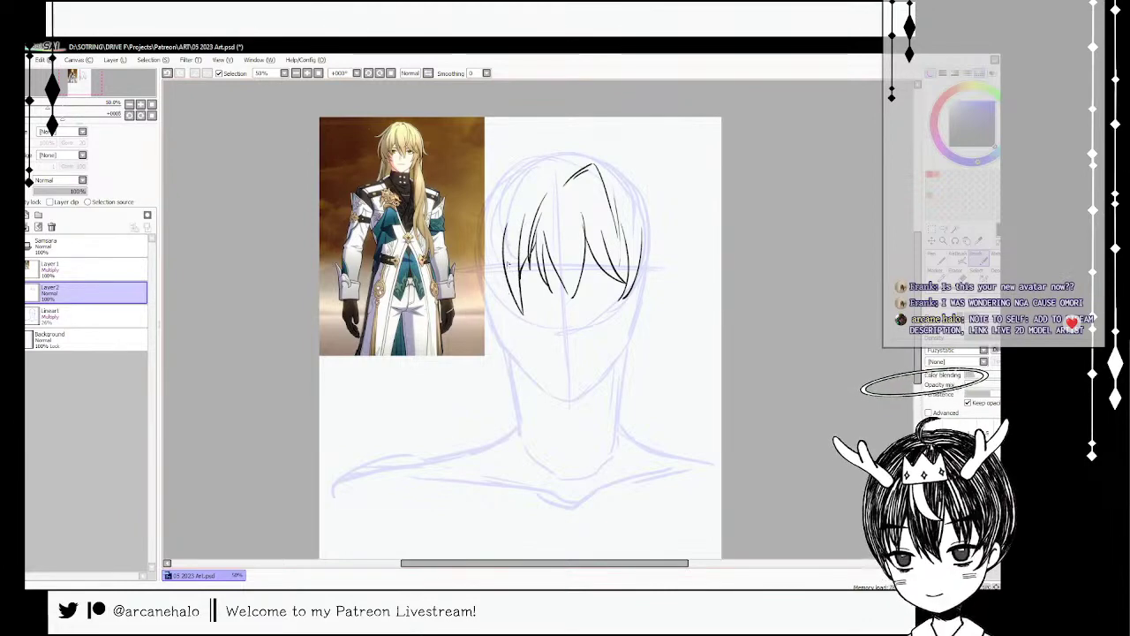
mouse_move(507, 263)
left_mouse_down()
mouse_move(513, 318)
mouse_move(496, 296)
mouse_move(517, 322)
left_mouse_up()
key("ctrl+z")
key("ctrl+z")
key("ctrl+z")
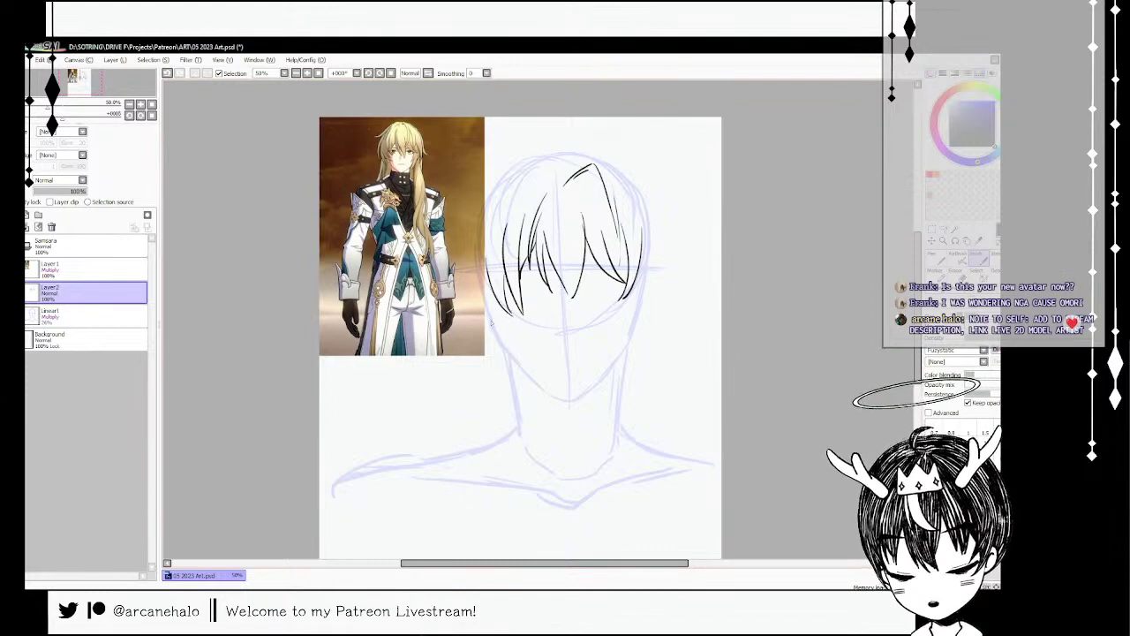
- Sketch the outer hair strands left of the head, overlapping the reference image and curving in toward the cheek
left_click_drag(484, 193, 454, 272)
key("ctrl+z")
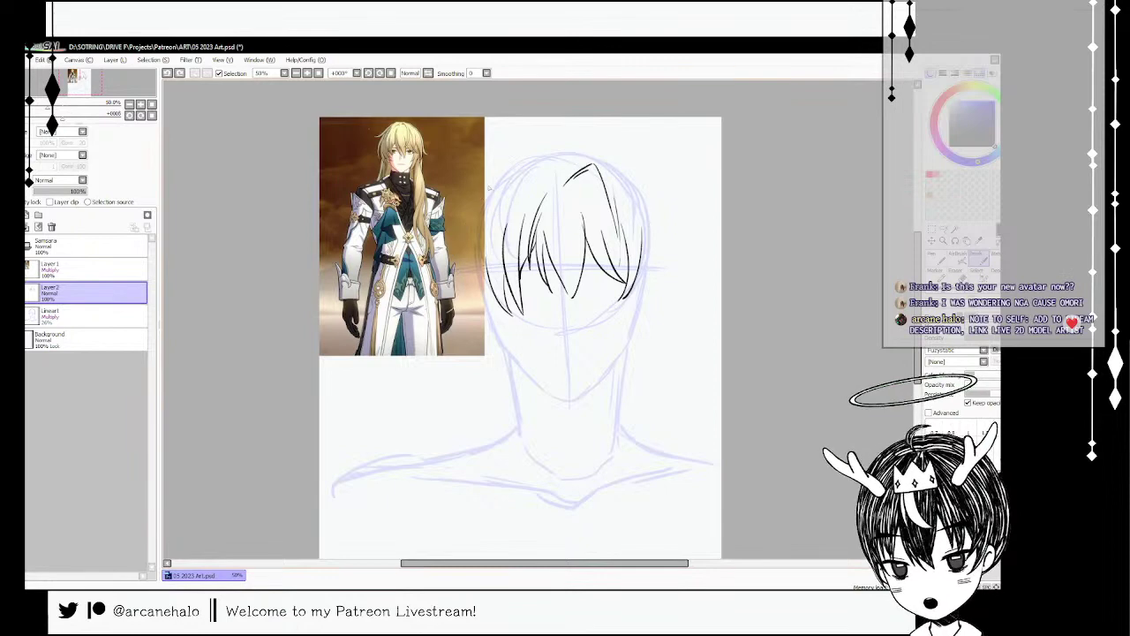
left_click_drag(470, 210, 452, 289)
left_click_drag(466, 231, 455, 300)
mouse_move(459, 252)
left_mouse_down()
mouse_move(489, 325)
mouse_move(517, 333)
left_mouse_up()
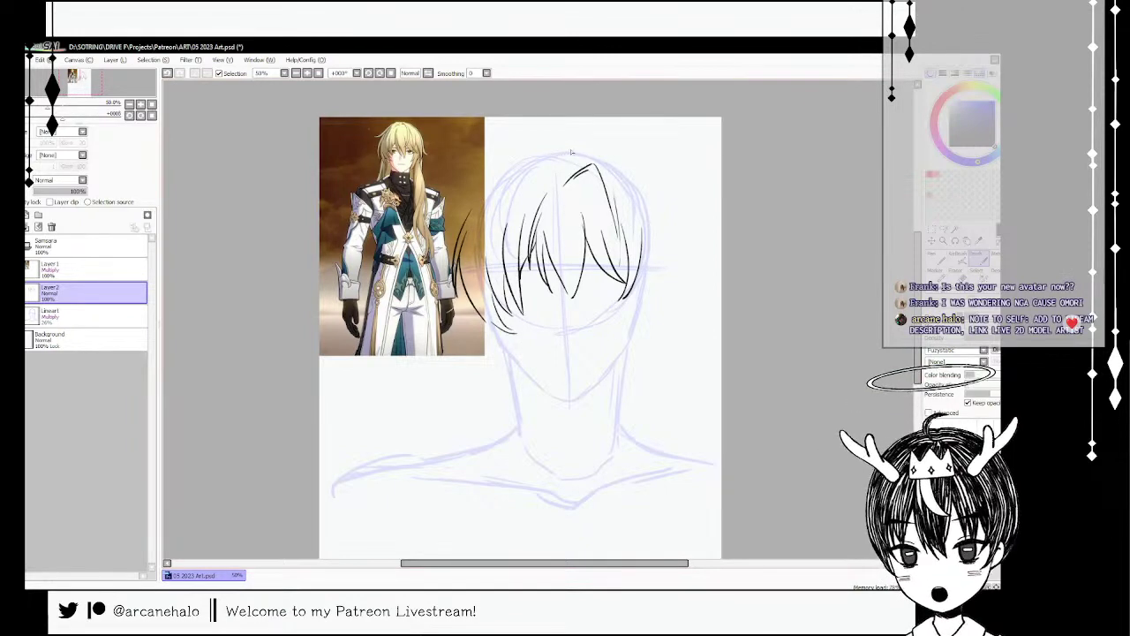
key("ctrl+z")
- Draw the right hair outline from the crown to a flicked-out tip, plus a strand curving down beside the jaw
left_click_drag(573, 149, 628, 184)
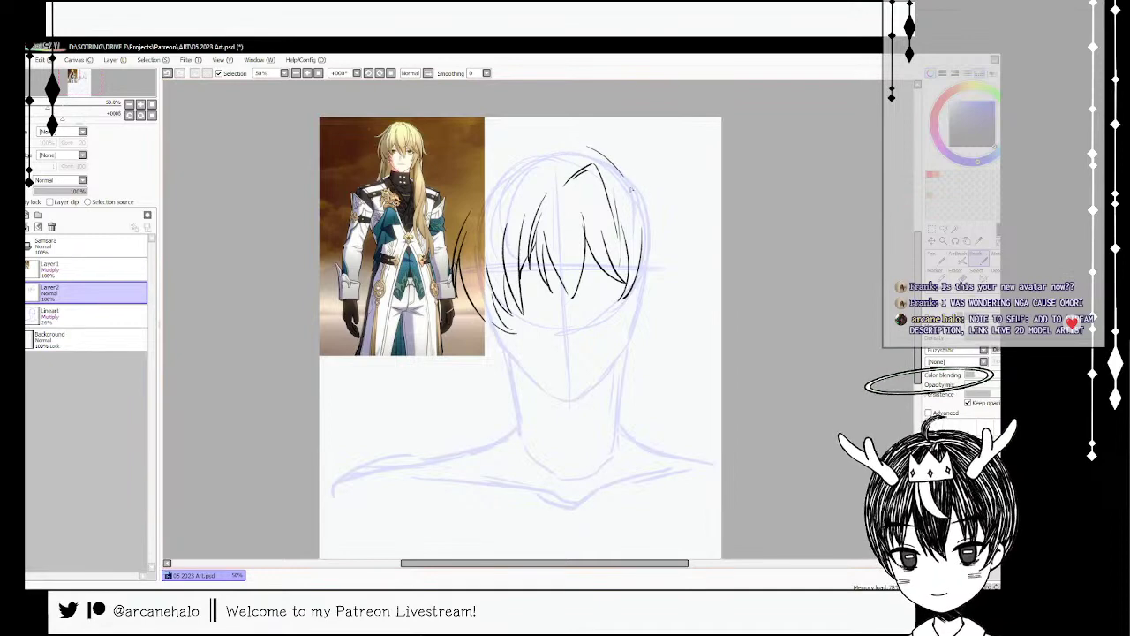
key("ctrl+z")
mouse_move(577, 144)
left_mouse_down()
mouse_move(643, 183)
mouse_move(664, 257)
mouse_move(703, 310)
left_mouse_up()
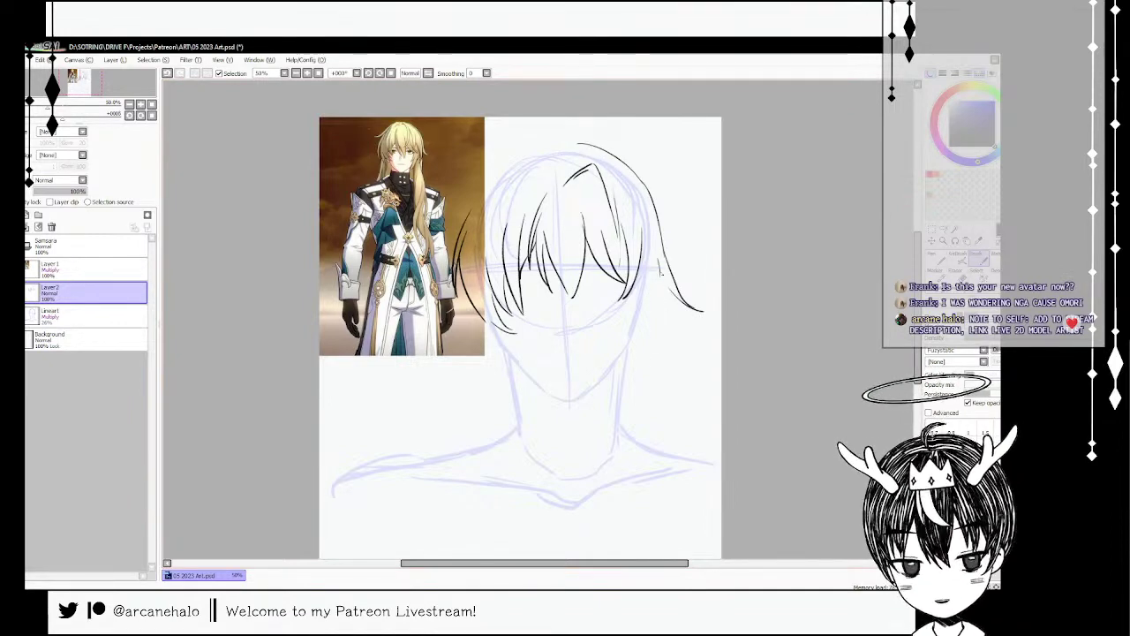
left_click_drag(662, 272, 638, 371)
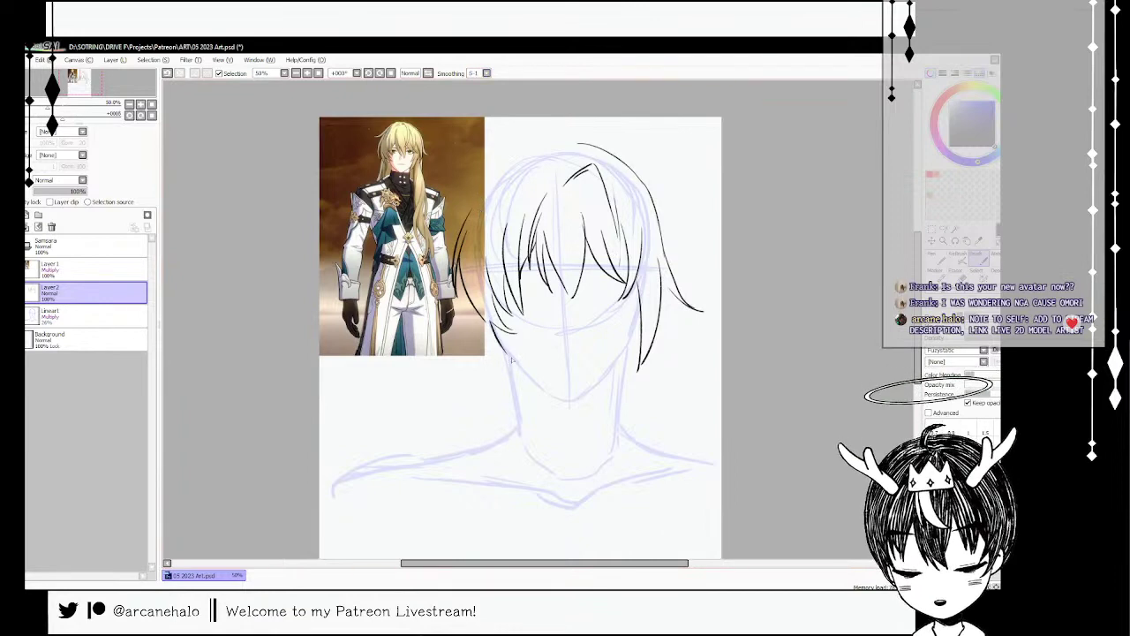
- Outline the jaw and pointed chin over the construction sketch, redrawing the right side up to the cheek
mouse_move(500, 344)
left_mouse_down()
mouse_move(557, 400)
mouse_move(578, 402)
mouse_move(626, 348)
left_mouse_up()
key("ctrl+z")
key("ctrl+z")
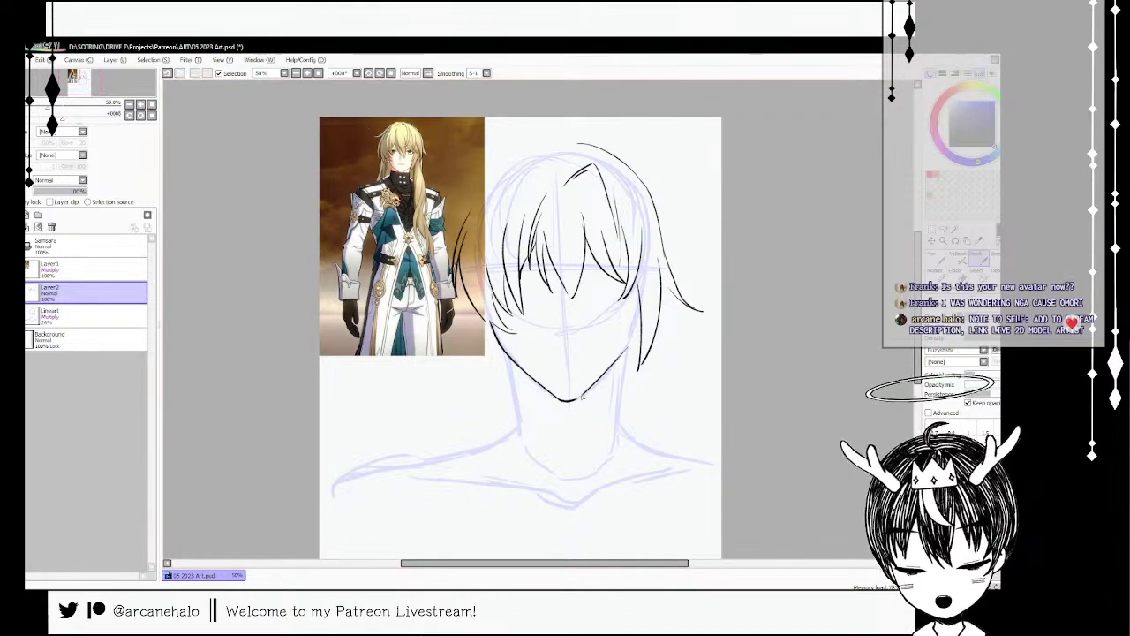
key("ctrl+z")
left_click_drag(576, 399, 622, 355)
key("ctrl+z")
left_click_drag(641, 311, 597, 385)
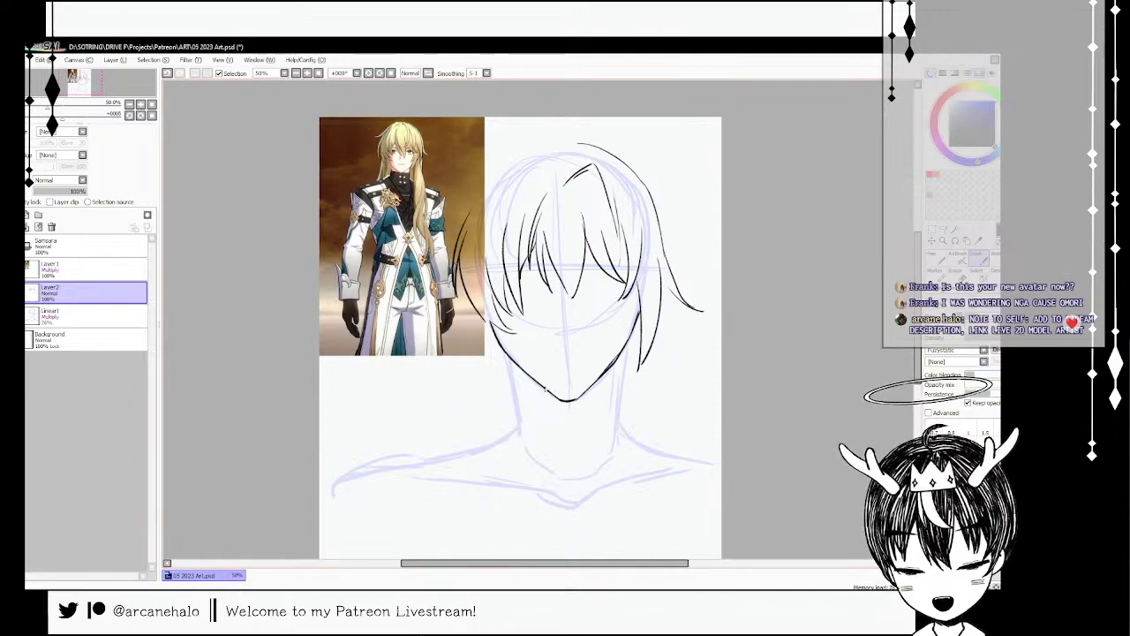
- Draw the short neck lines below the jaw and outline the high collar with its upper, side and lower edges
left_click_drag(507, 358, 512, 382)
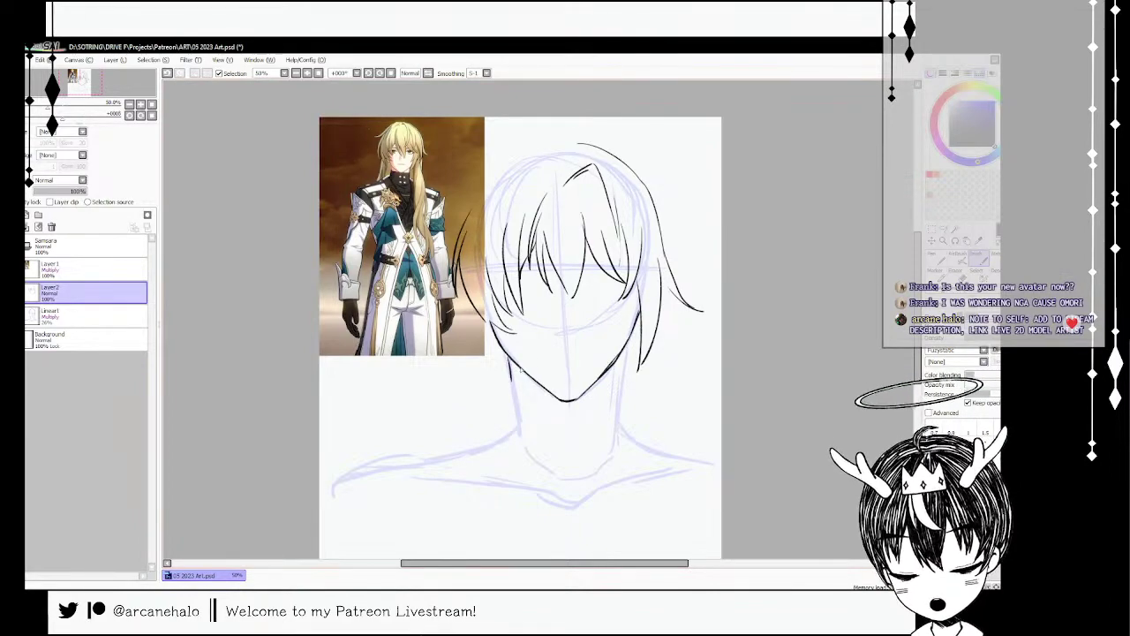
left_click_drag(628, 348, 624, 373)
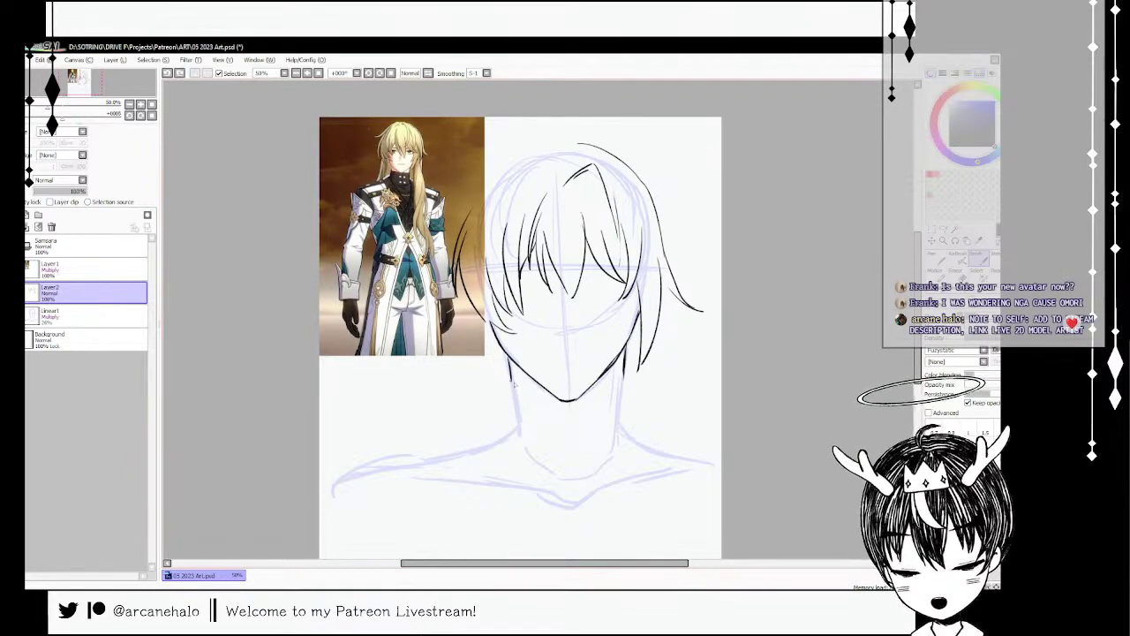
left_click_drag(591, 387, 621, 379)
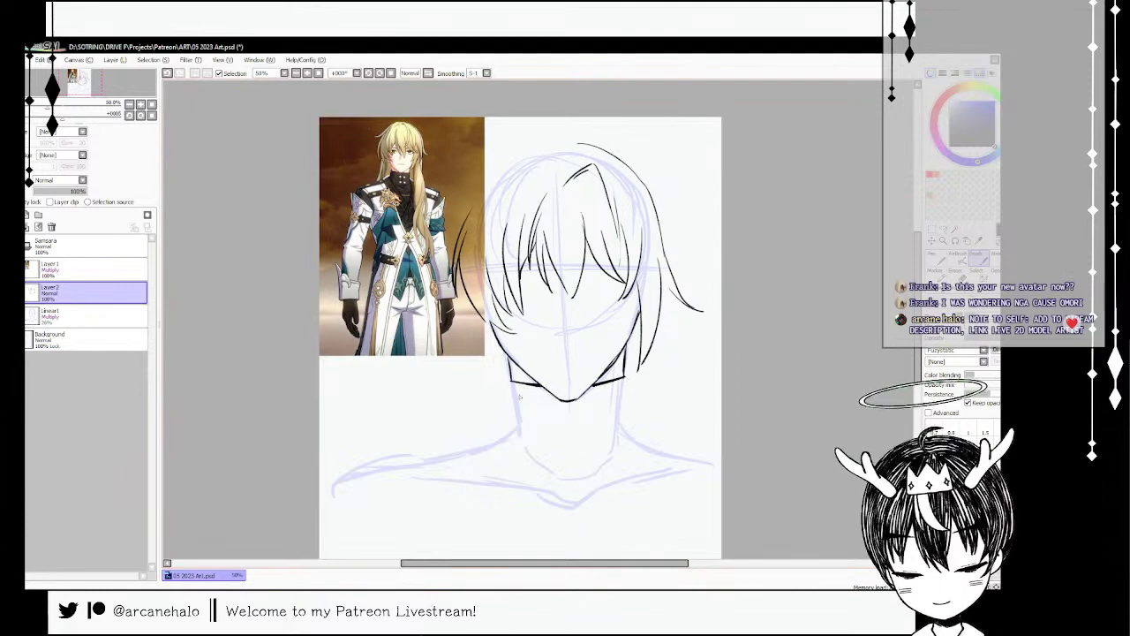
mouse_move(508, 385)
left_mouse_down()
mouse_move(509, 424)
mouse_move(541, 475)
mouse_move(605, 446)
left_mouse_up()
key("ctrl+z")
mouse_move(516, 437)
left_mouse_down()
mouse_move(617, 438)
mouse_move(604, 448)
left_mouse_up()
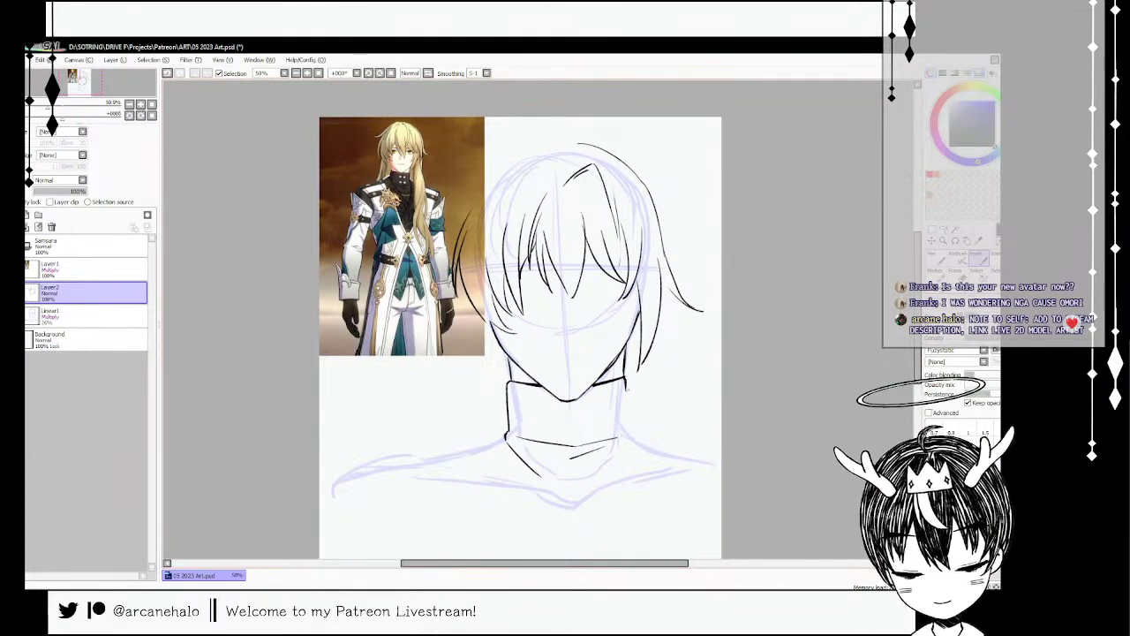
left_click_drag(625, 378, 632, 442)
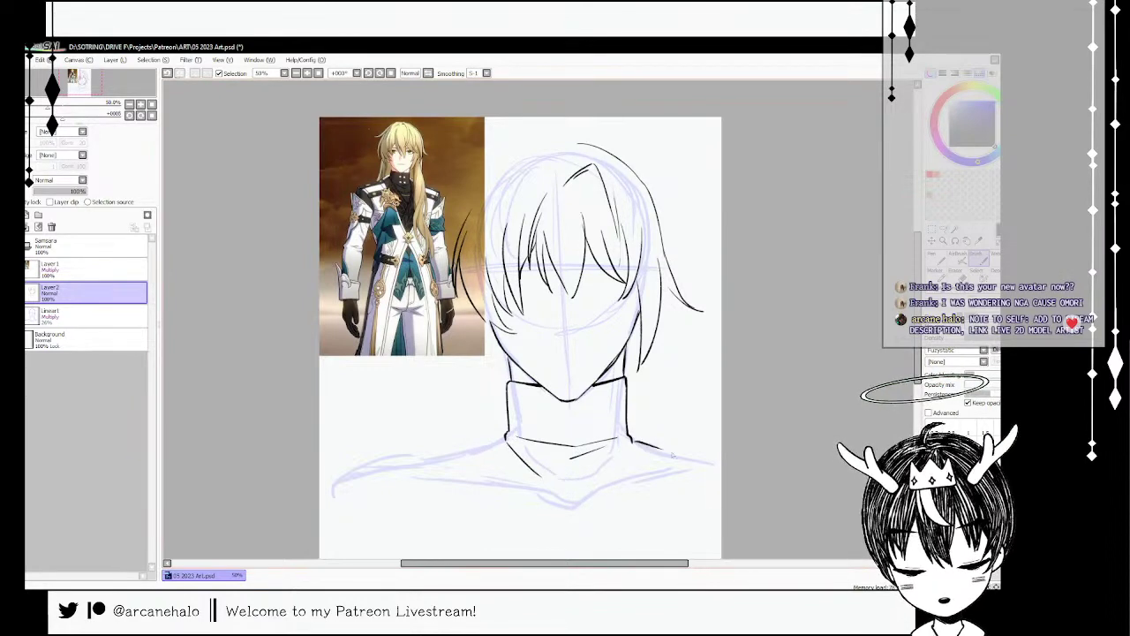
- Draw the shoulder slopes outward from both sides of the collar's base
left_click_drag(630, 439, 696, 460)
left_click_drag(507, 436, 415, 466)
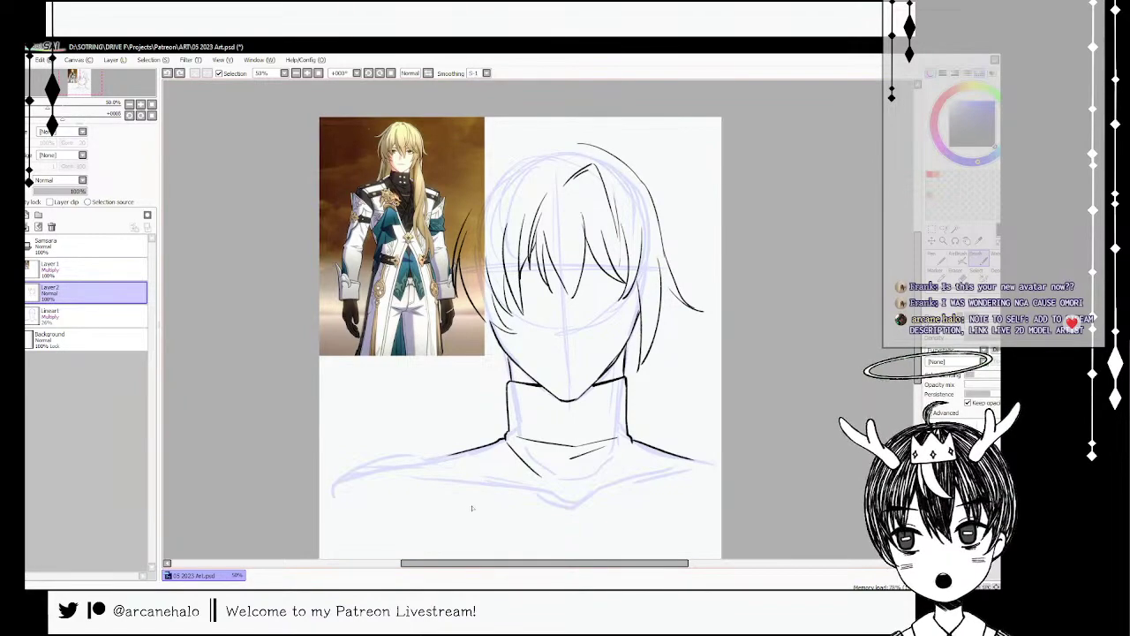
left_click_drag(459, 454, 419, 461)
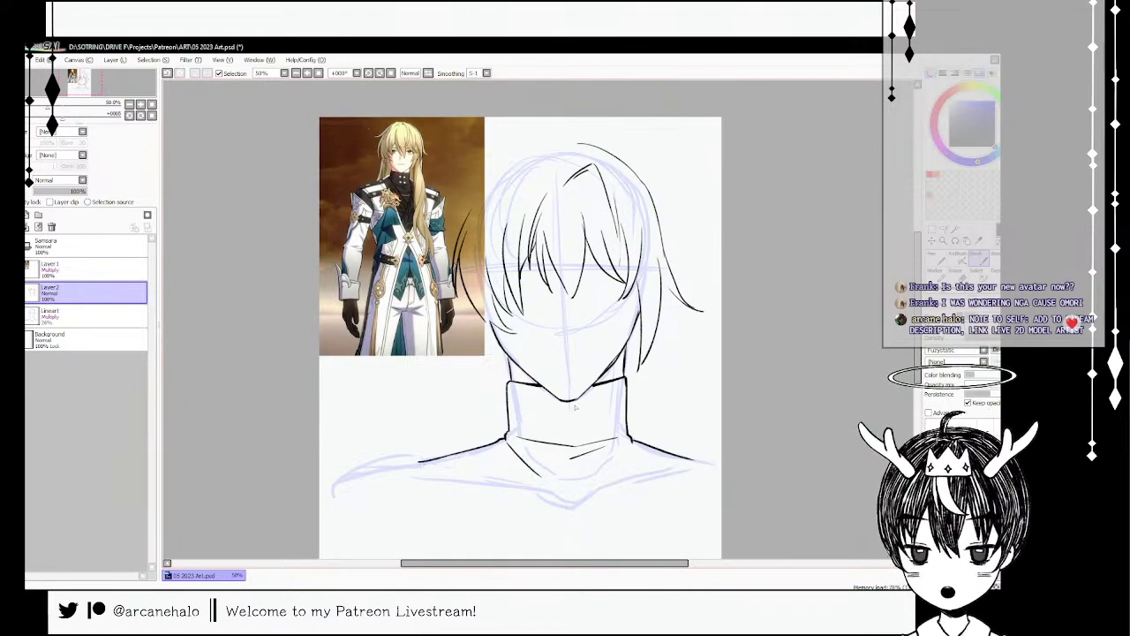
- Add the collar's vertical center seam, four small oval buttons around it, and the overlapping front opening below
left_click_drag(573, 423, 574, 446)
key("ctrl+z")
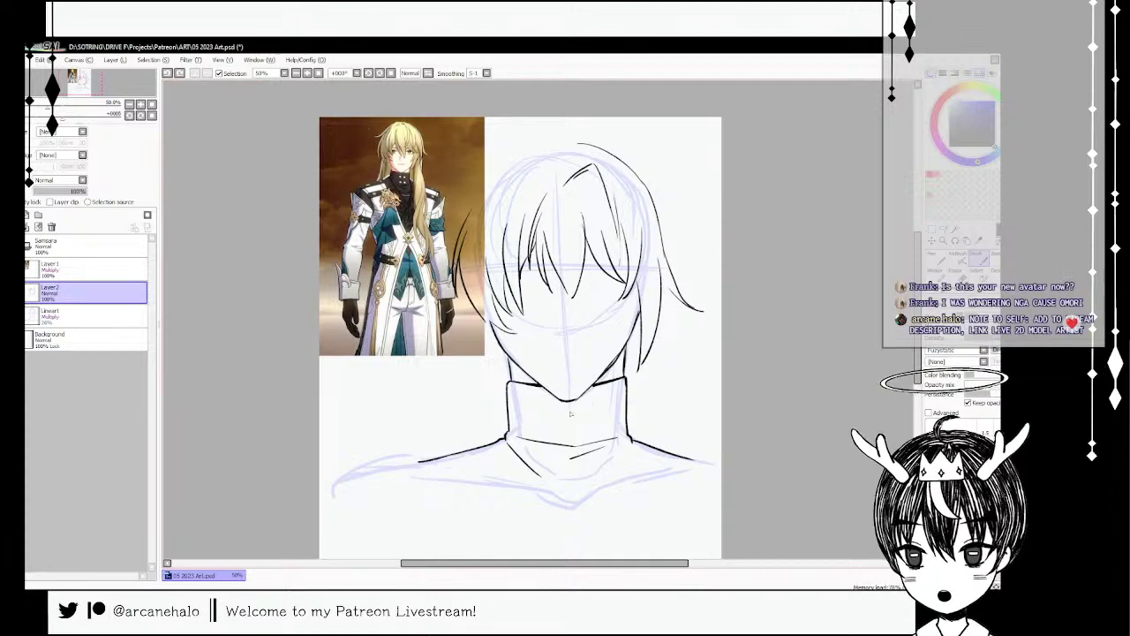
left_click_drag(570, 402, 570, 446)
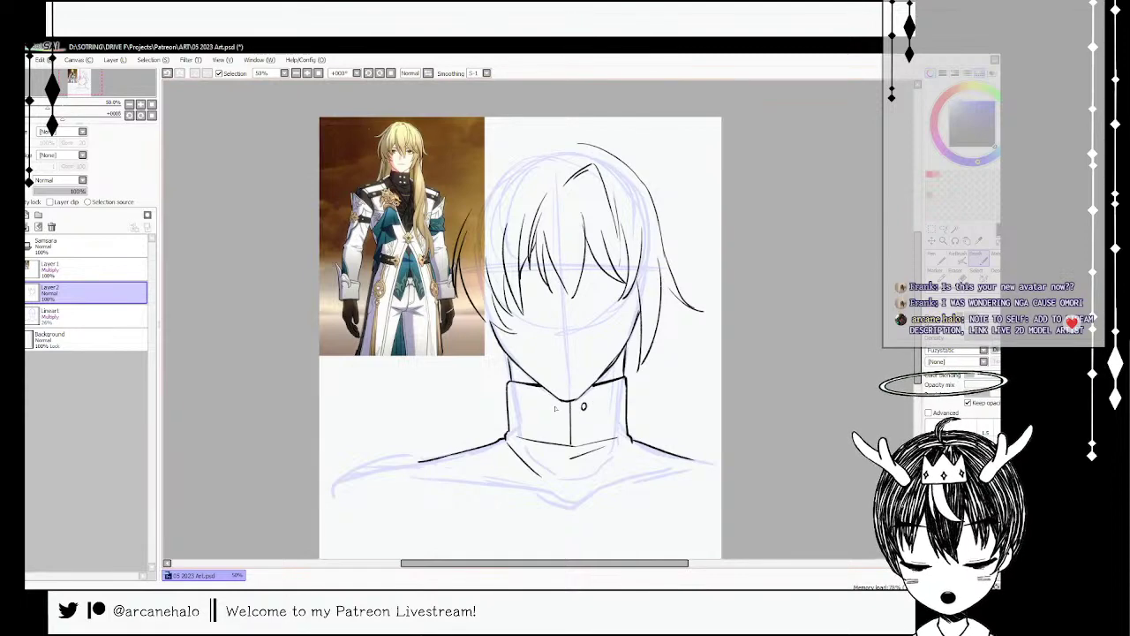
key("ctrl+z")
mouse_move(555, 404)
left_mouse_down()
mouse_move(555, 425)
mouse_move(582, 425)
mouse_move(569, 491)
left_mouse_up()
key("ctrl+z")
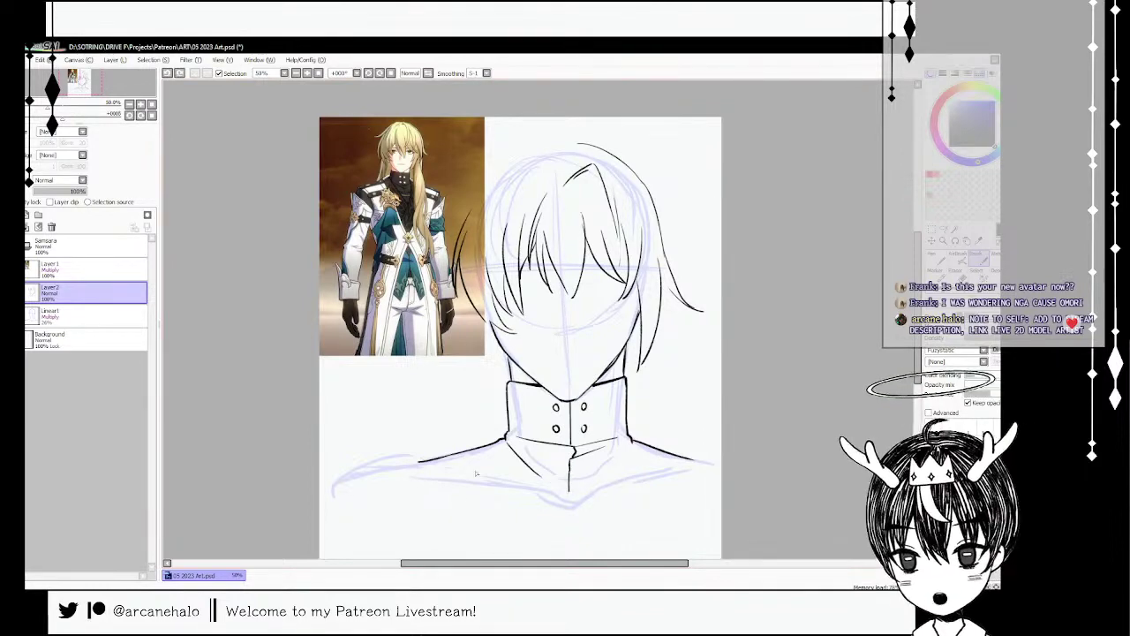
- Trim the outer end of the left shoulder line and start a short lapel edge slanting down from it
left_click(935, 258)
mouse_move(477, 445)
left_mouse_down()
mouse_move(417, 463)
mouse_move(486, 479)
mouse_move(563, 550)
left_mouse_up()
key("ctrl+z")
left_click(980, 259)
key("ctrl+z")
key("ctrl+z")
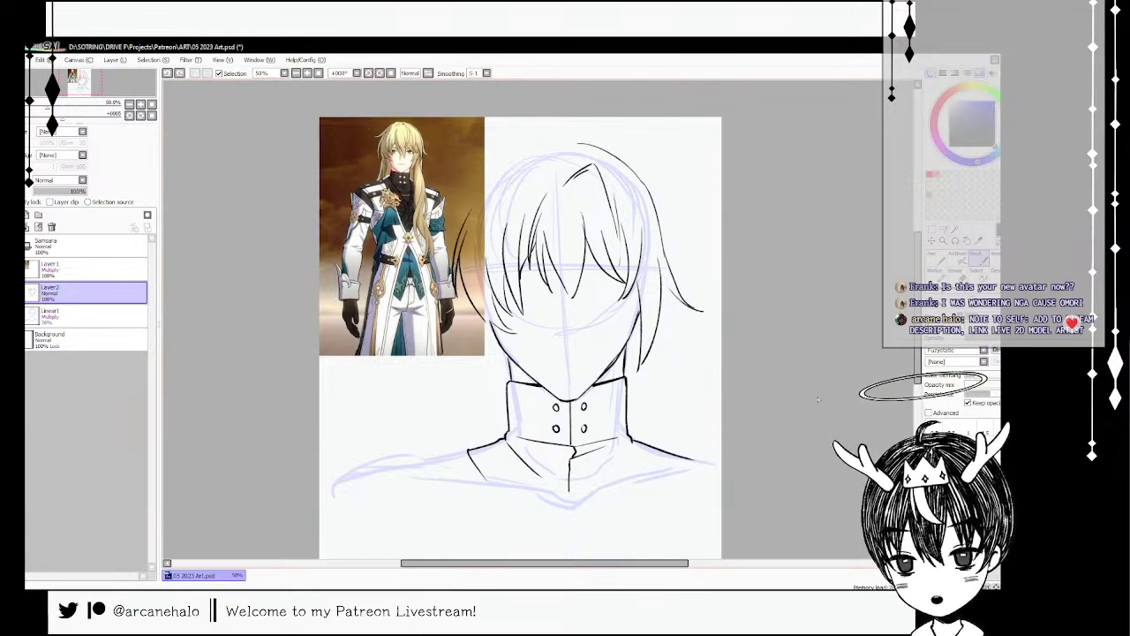
- Draw the two long lapel edges from the shoulder lines diagonally down the chest into a V, with the right edge running past the left
scroll(681, 375, "down", 3)
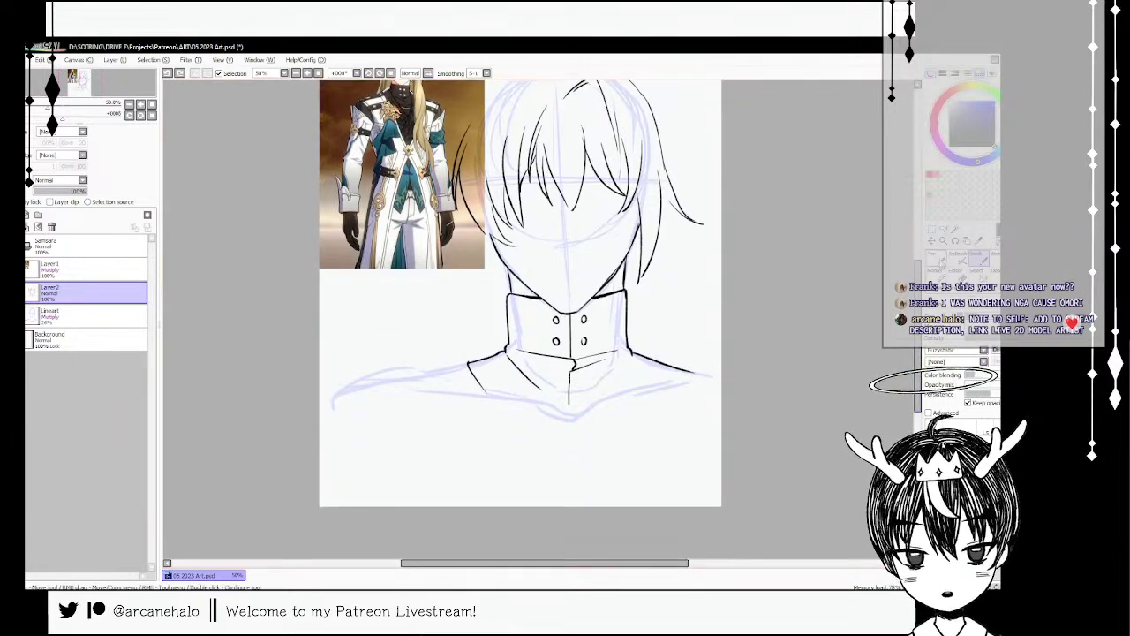
key("b")
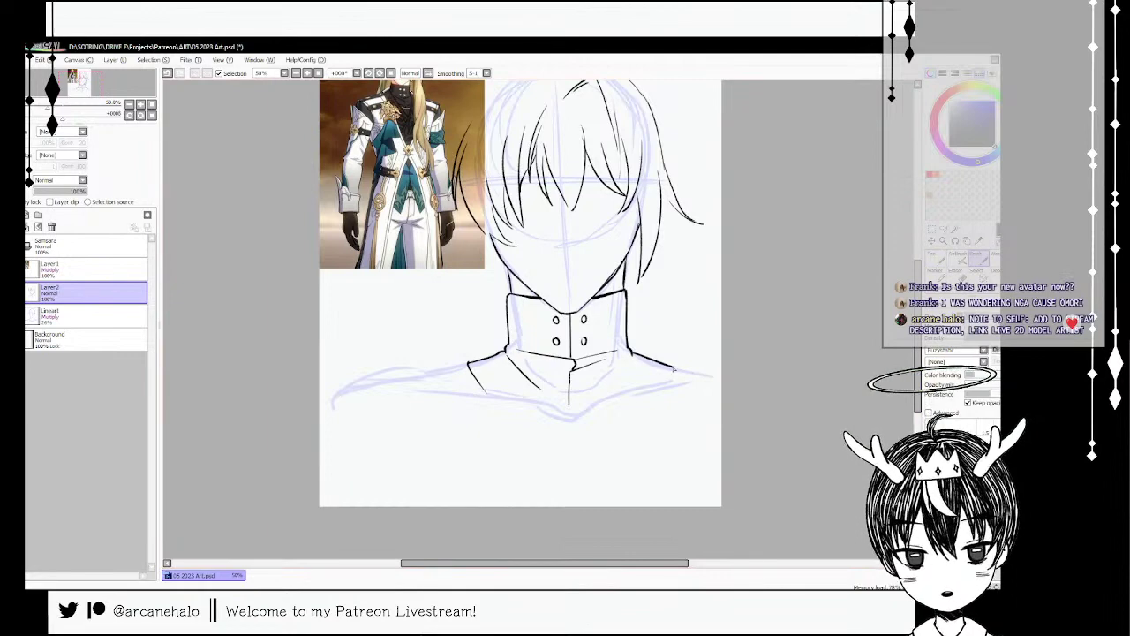
left_click_drag(673, 369, 600, 437)
key("ctrl+z")
left_click_drag(674, 367, 573, 437)
key("ctrl+z")
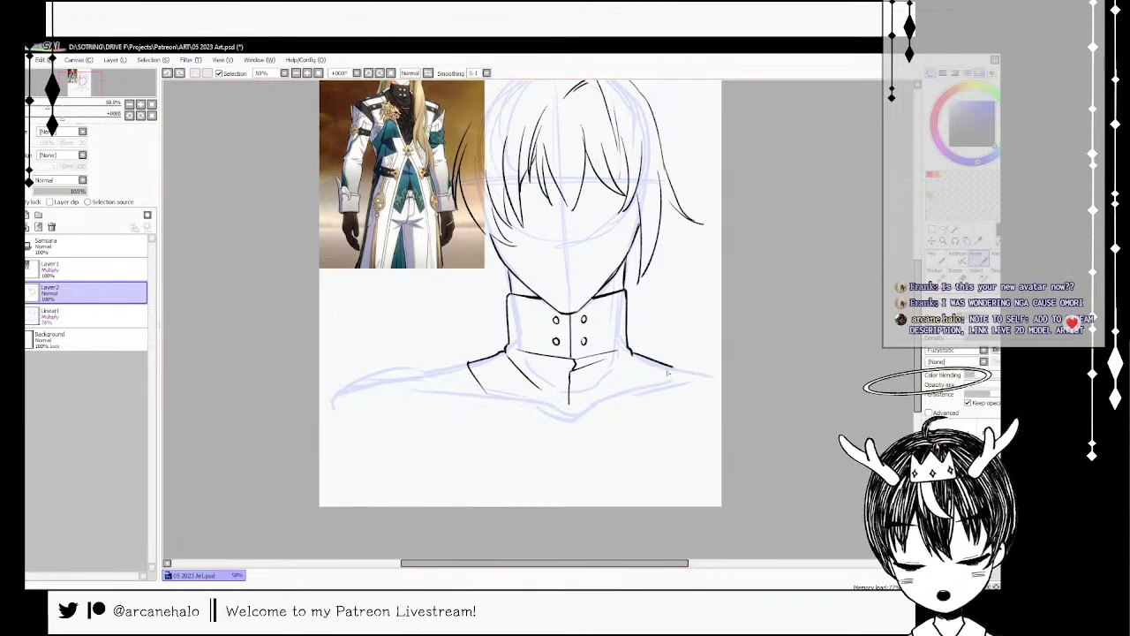
left_click_drag(668, 373, 593, 448)
left_click_drag(477, 383, 561, 460)
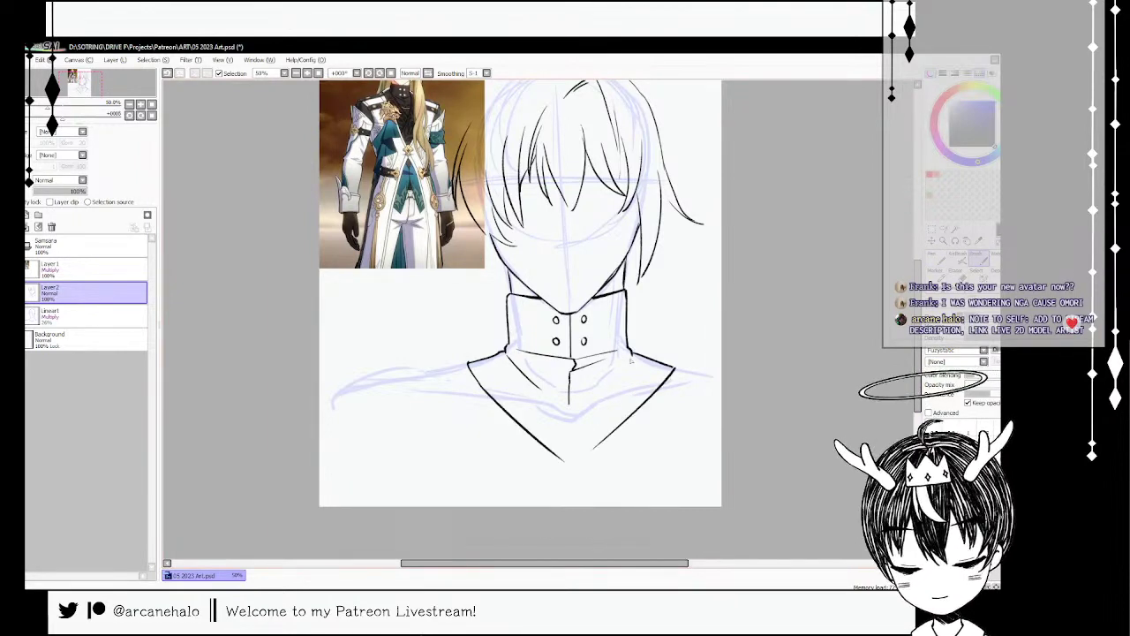
left_click_drag(621, 422, 547, 491)
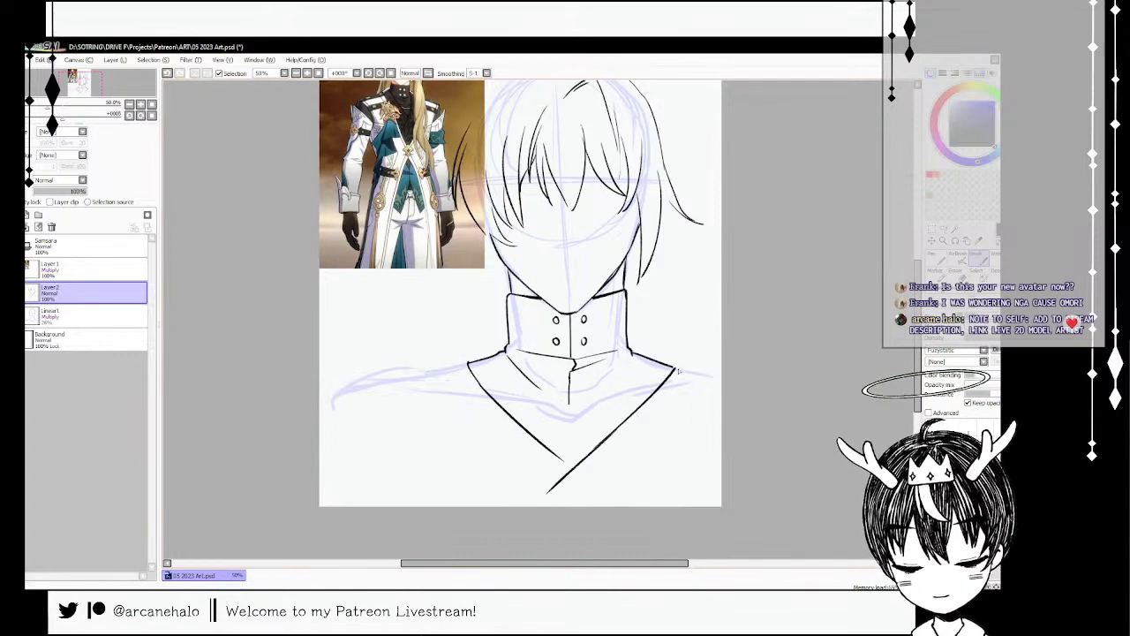
left_click_drag(678, 371, 563, 501)
key("ctrl+z")
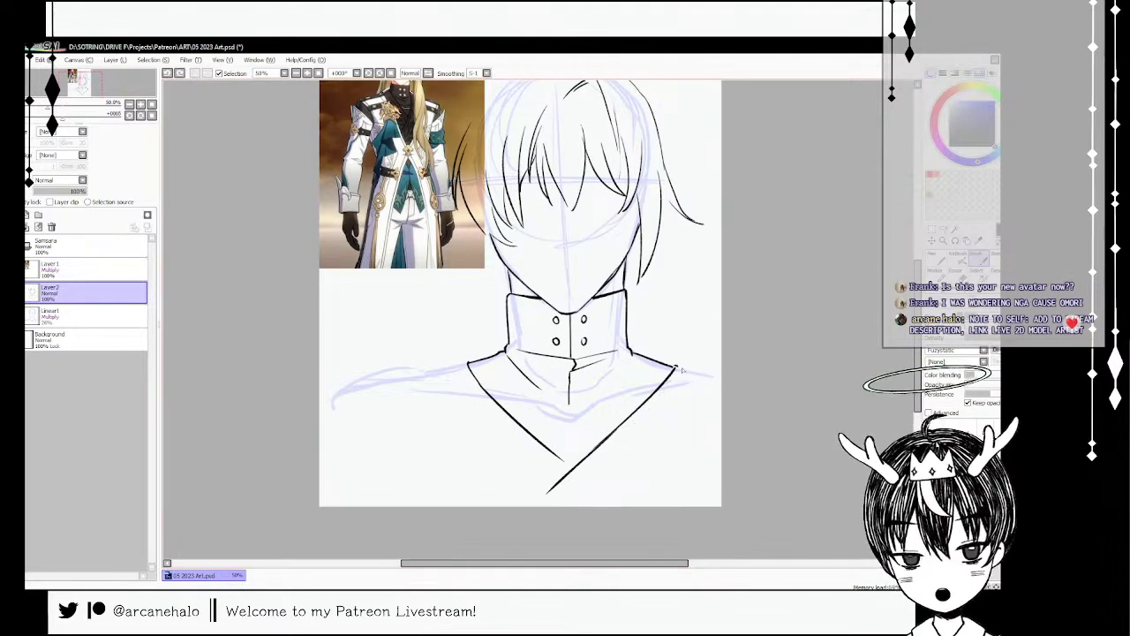
- Redraw the shoulder lines on both sides so they run outward from the collar's base beyond the lapel corners
left_click_drag(678, 369, 700, 374)
left_click_drag(479, 357, 423, 372)
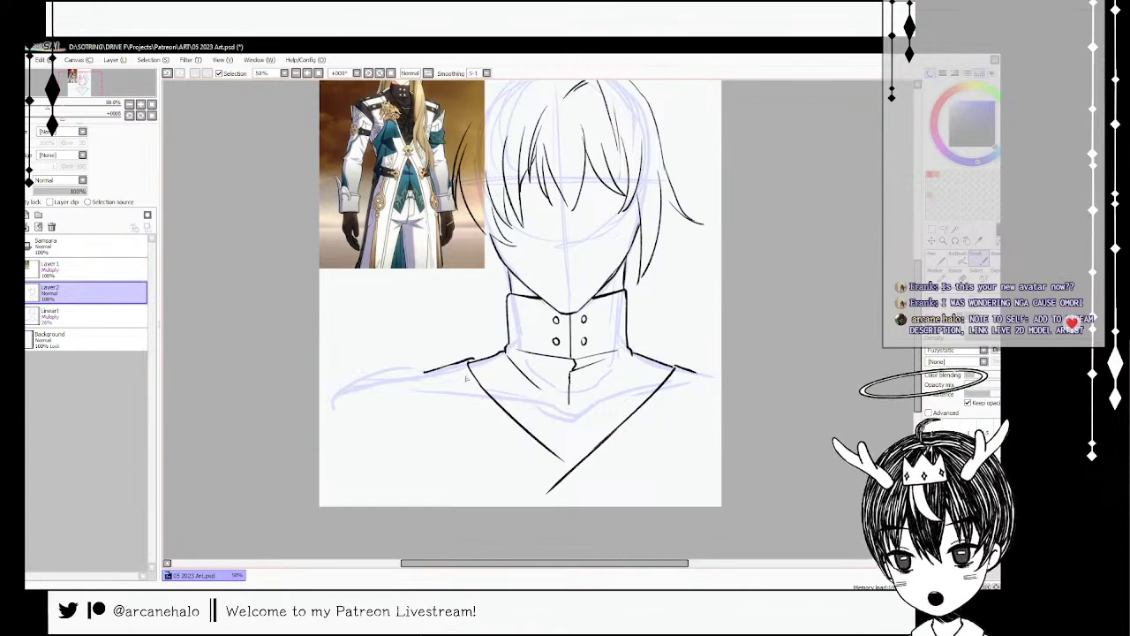
scroll(520, 318, "up", 1)
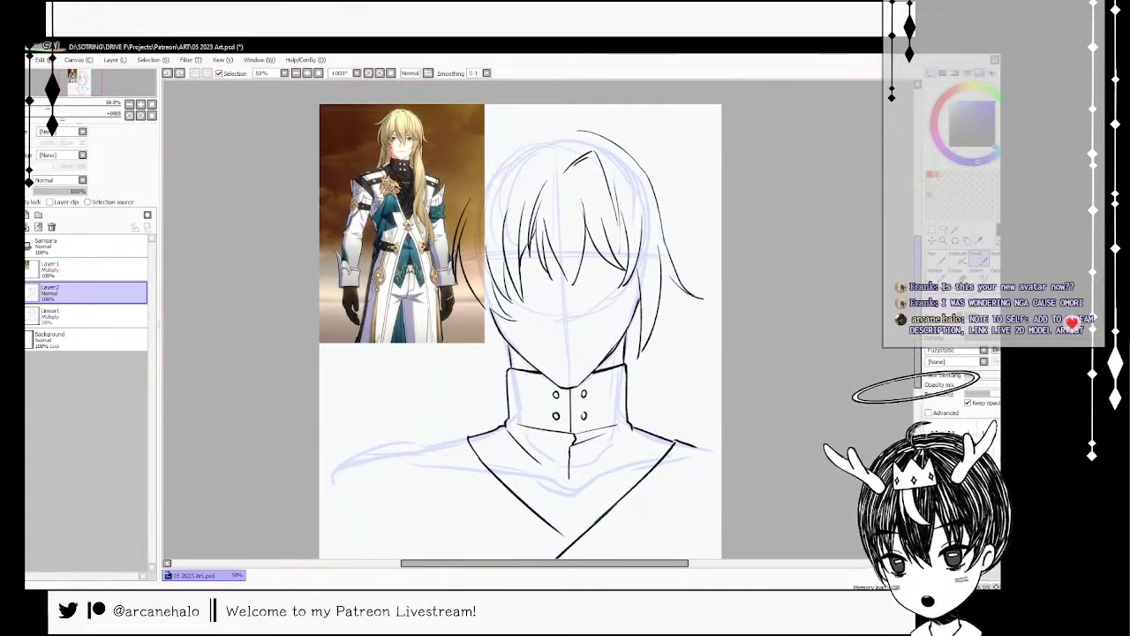
key("n")
mouse_move(487, 426)
left_mouse_down()
mouse_move(463, 462)
mouse_move(492, 421)
mouse_move(436, 435)
left_mouse_up()
key("v")
key("ctrl+z")
left_click_drag(631, 422, 710, 445)
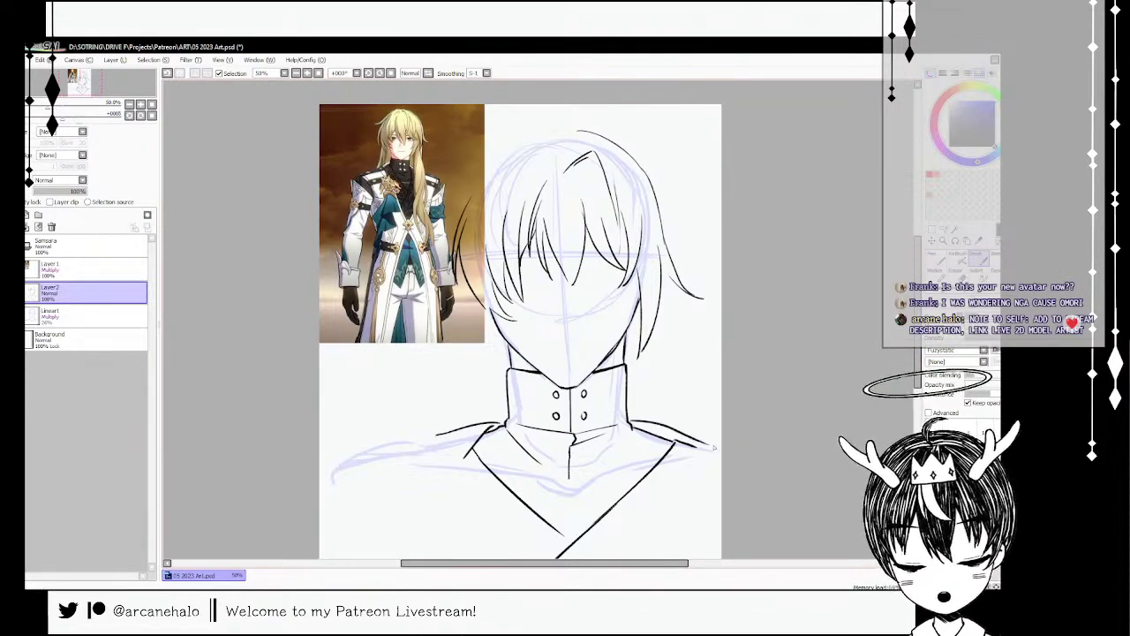
- Clean up the right lapel corner and draw the outer coat edges from both lapel corners down to the lower chest
key("n")
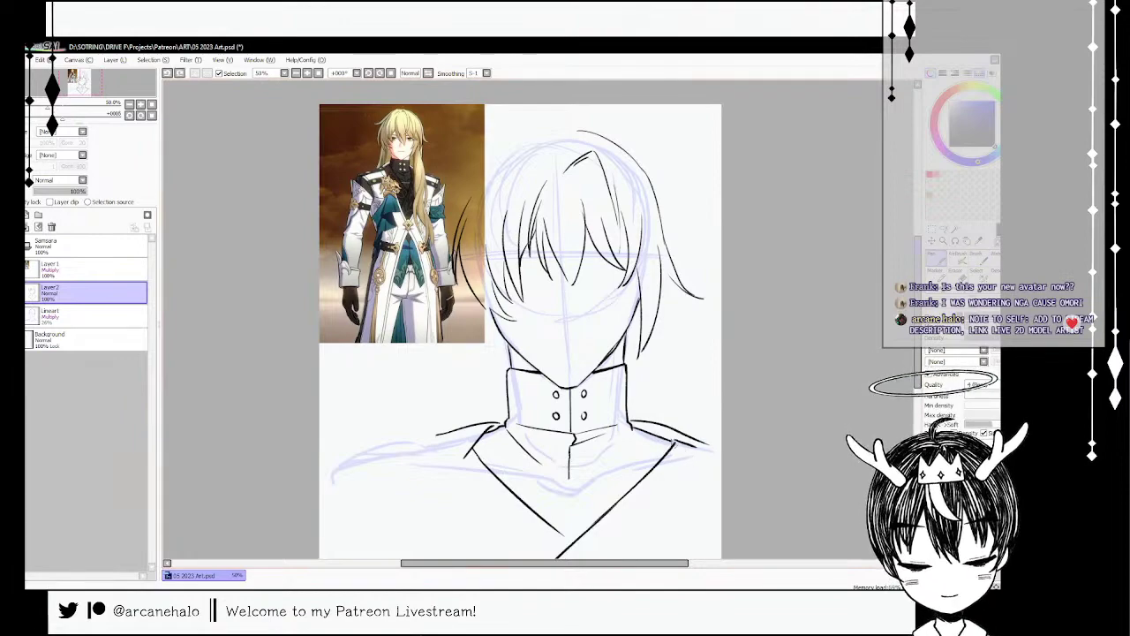
key("b")
left_click_drag(663, 436, 671, 499)
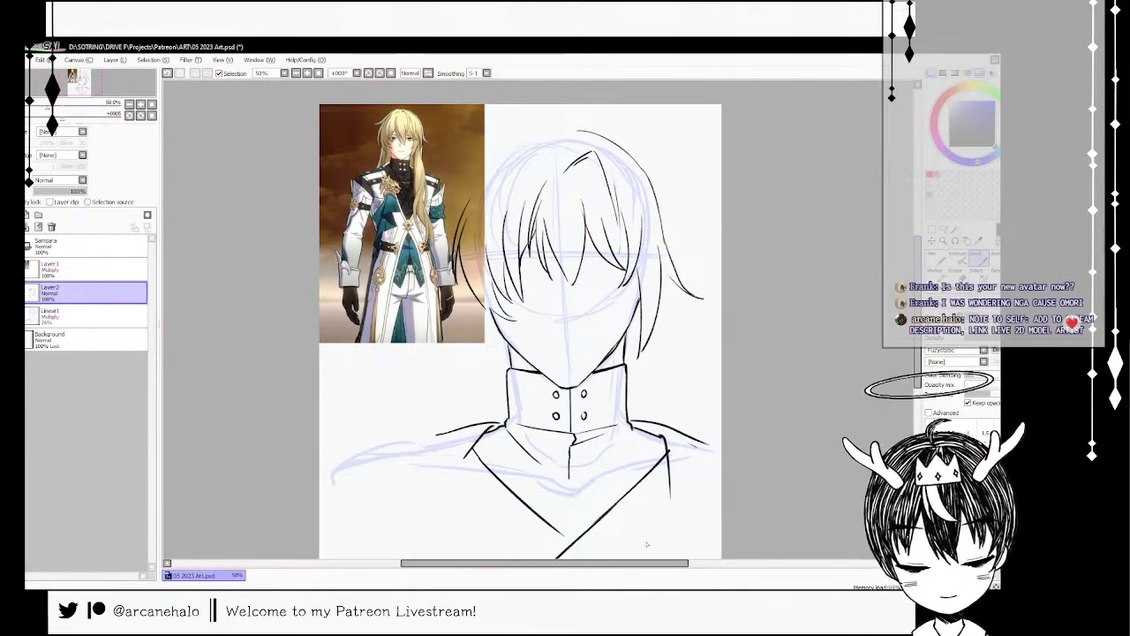
left_click_drag(464, 459, 482, 558)
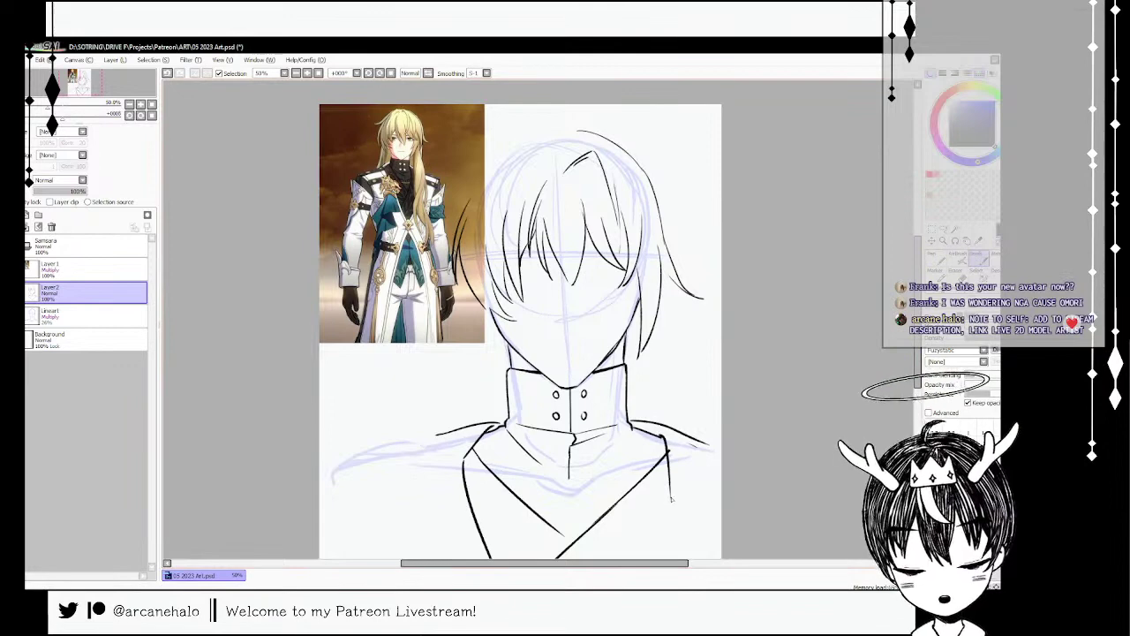
left_click_drag(671, 500, 671, 558)
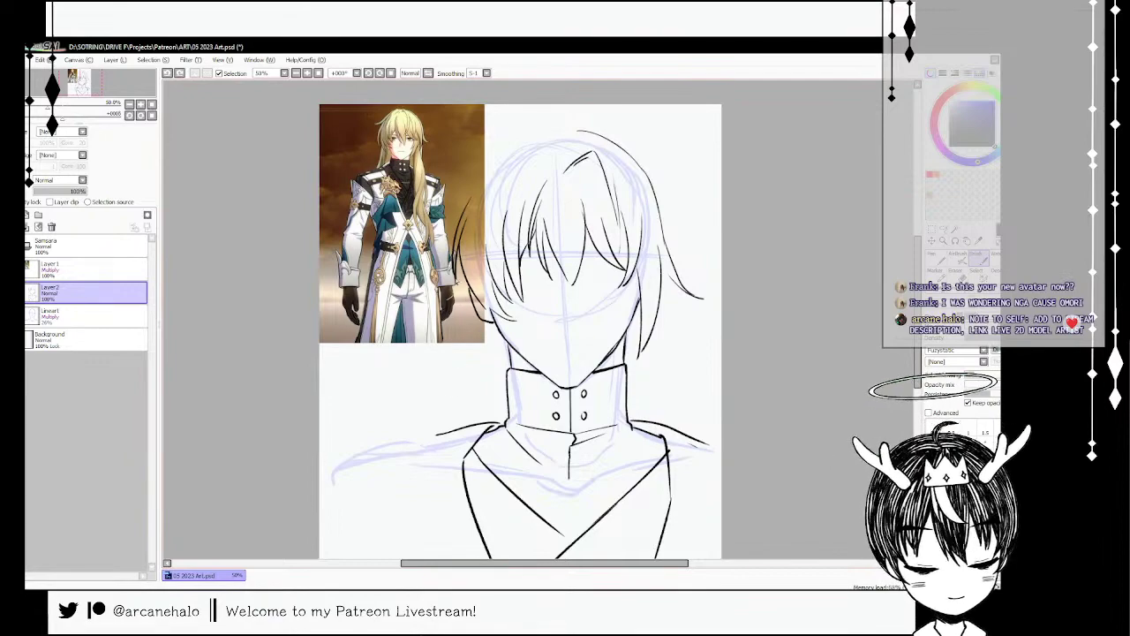
- Draw long, pointed outer hair locks hanging from both sides of the head down to the shoulders
left_click_drag(468, 277, 450, 429)
left_click_drag(464, 374, 449, 424)
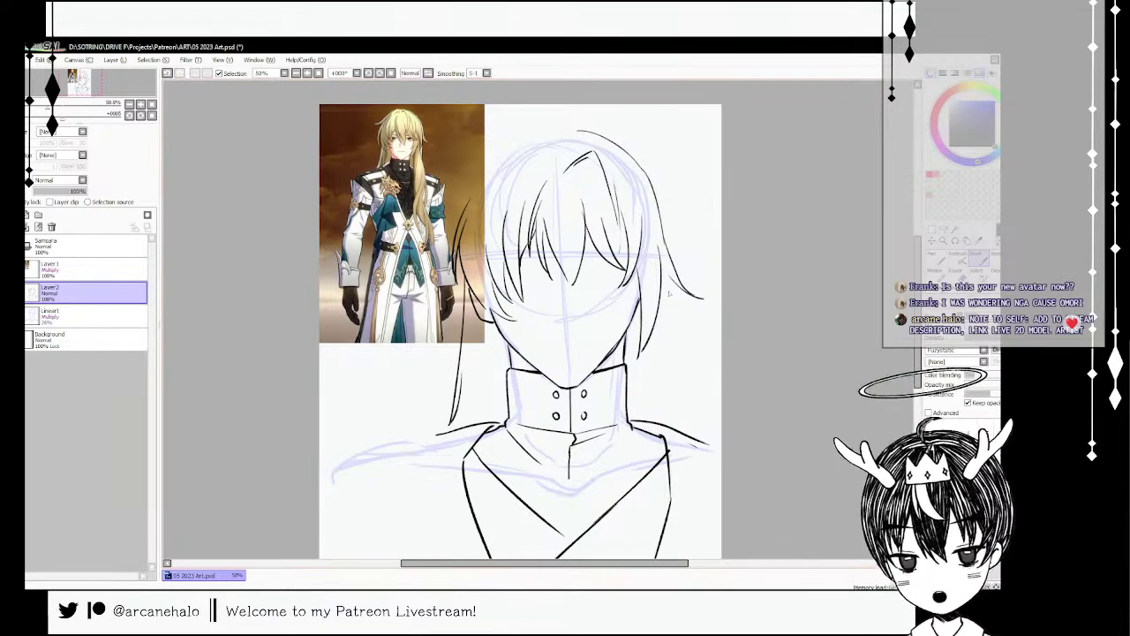
left_click_drag(668, 293, 697, 433)
left_click_drag(662, 350, 688, 428)
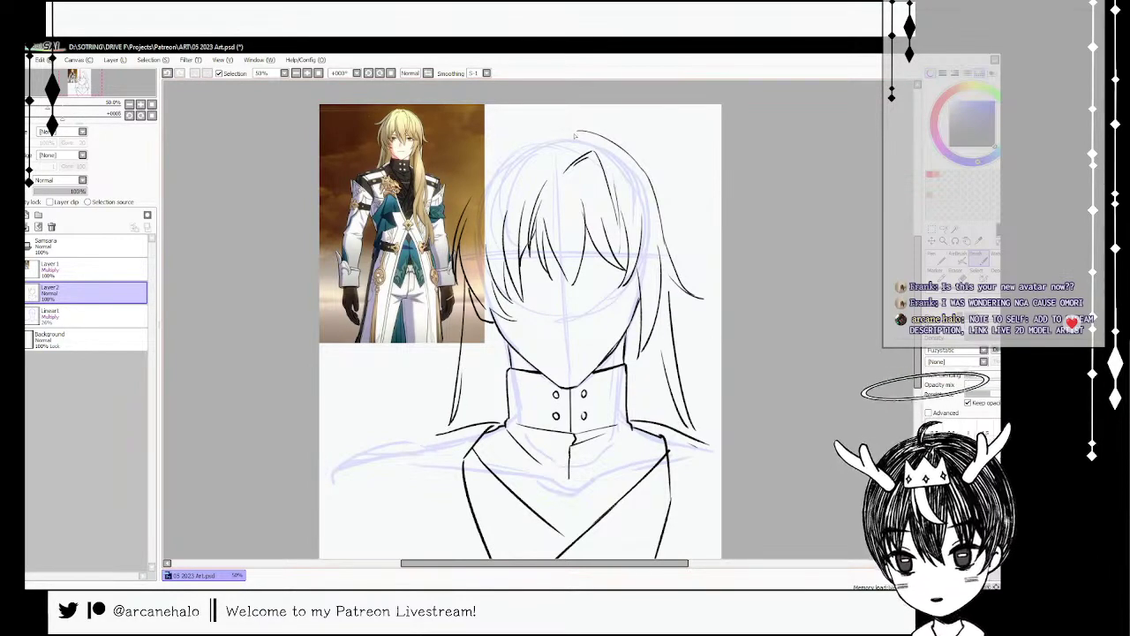
- Outline the left side of the crown from the top of the head and flick the strand ends outward beside the head
left_click_drag(574, 124, 485, 150)
key("ctrl+z")
mouse_move(579, 131)
left_mouse_down()
mouse_move(514, 141)
mouse_move(490, 159)
mouse_move(429, 270)
left_mouse_up()
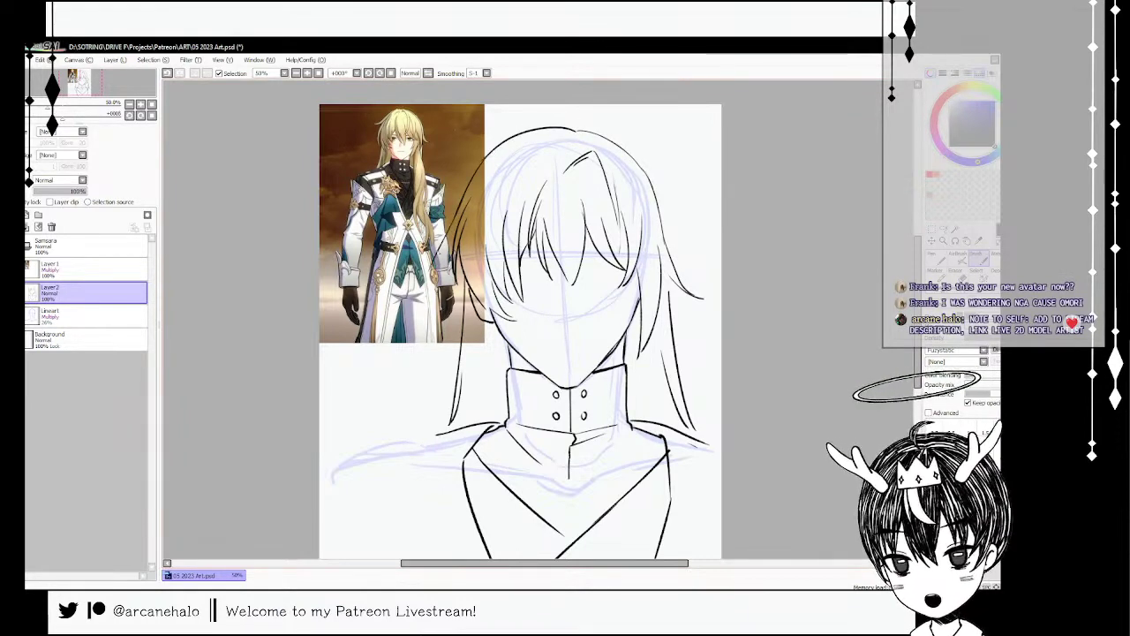
key("ctrl+z")
key("ctrl+z")
mouse_move(496, 150)
left_mouse_down()
mouse_move(419, 205)
mouse_move(471, 186)
mouse_move(451, 202)
mouse_move(468, 190)
mouse_move(459, 237)
left_mouse_up()
key("ctrl+z")
key("ctrl+z")
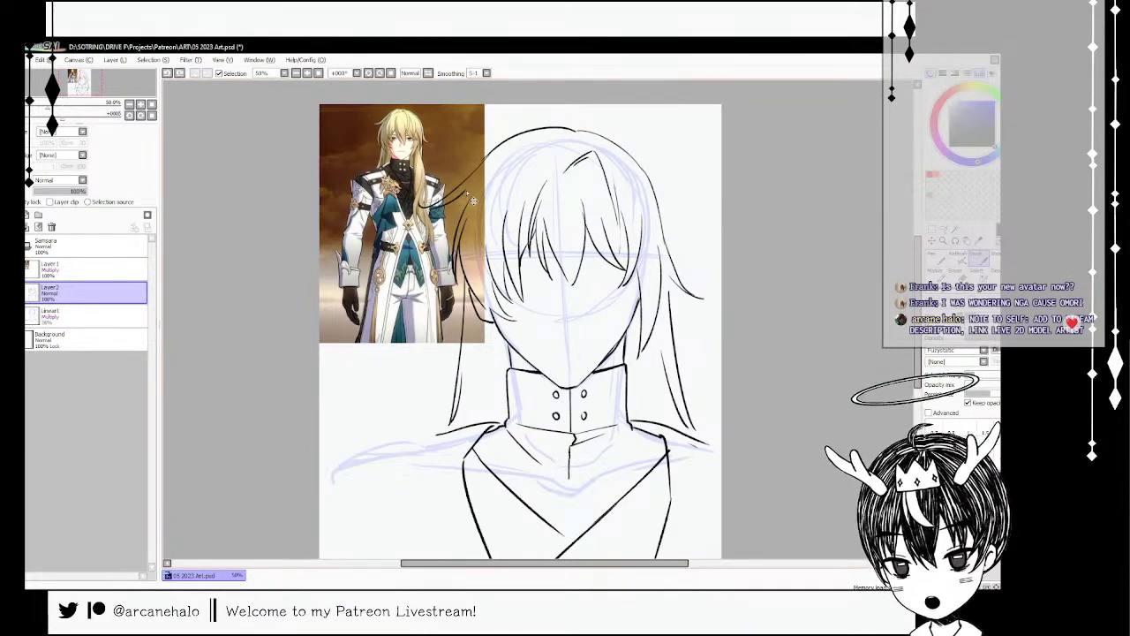
- Draw the inner hair strands on the left, falling from beside the cheek past the neck to the shoulder
mouse_move(464, 190)
left_mouse_down()
mouse_move(475, 294)
mouse_move(501, 232)
mouse_move(491, 411)
left_mouse_up()
key("ctrl+z")
mouse_move(493, 325)
left_mouse_down()
mouse_move(491, 424)
mouse_move(504, 389)
left_mouse_up()
key("ctrl+z")
key("ctrl+z")
left_click_drag(508, 344, 512, 364)
key("ctrl+z")
key("ctrl+z")
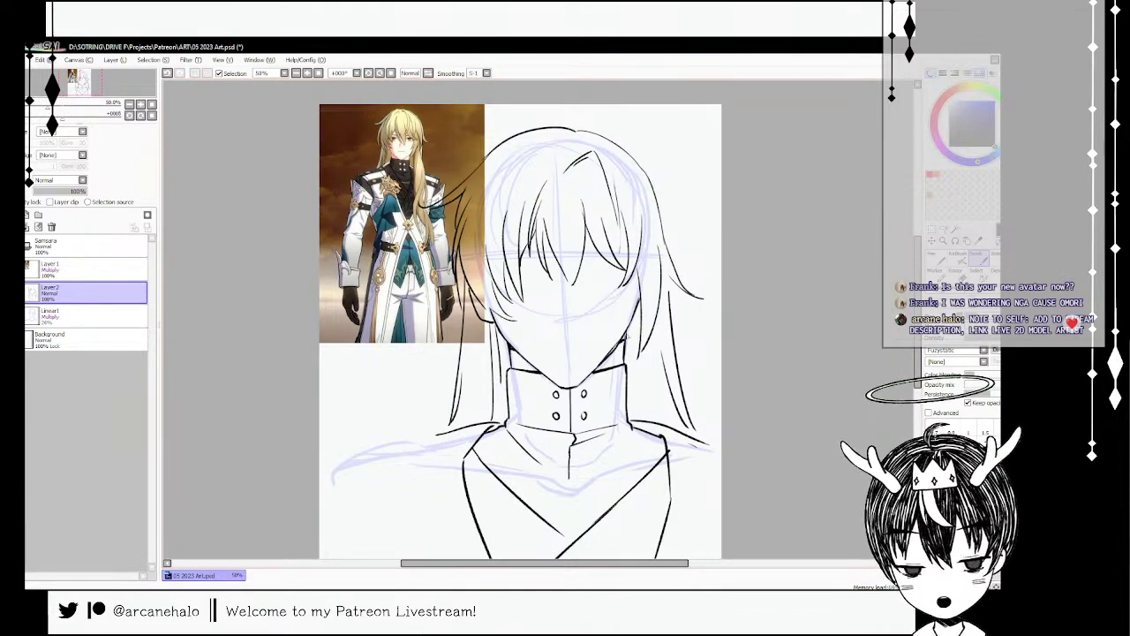
key("ctrl+z")
- Touch up the right jaw line and the neck line between the cheek and the collar
left_click_drag(611, 350, 638, 319)
key("ctrl+z")
key("ctrl+z")
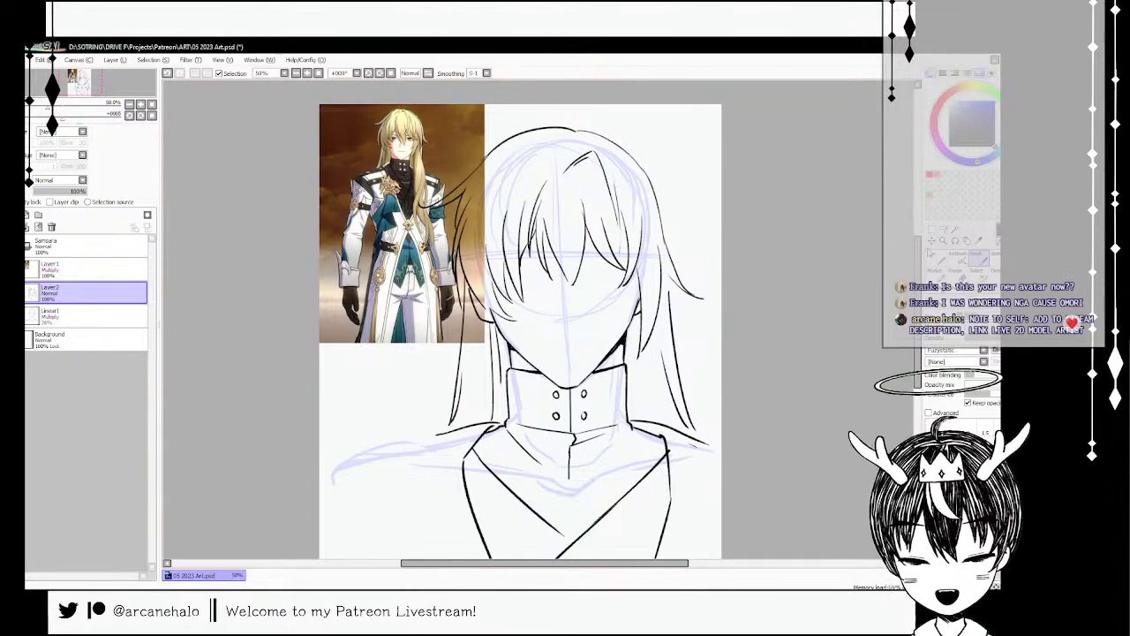
left_click(930, 253)
key("ctrl+z")
left_click_drag(627, 331, 625, 369)
key("b")
key("ctrl+z")
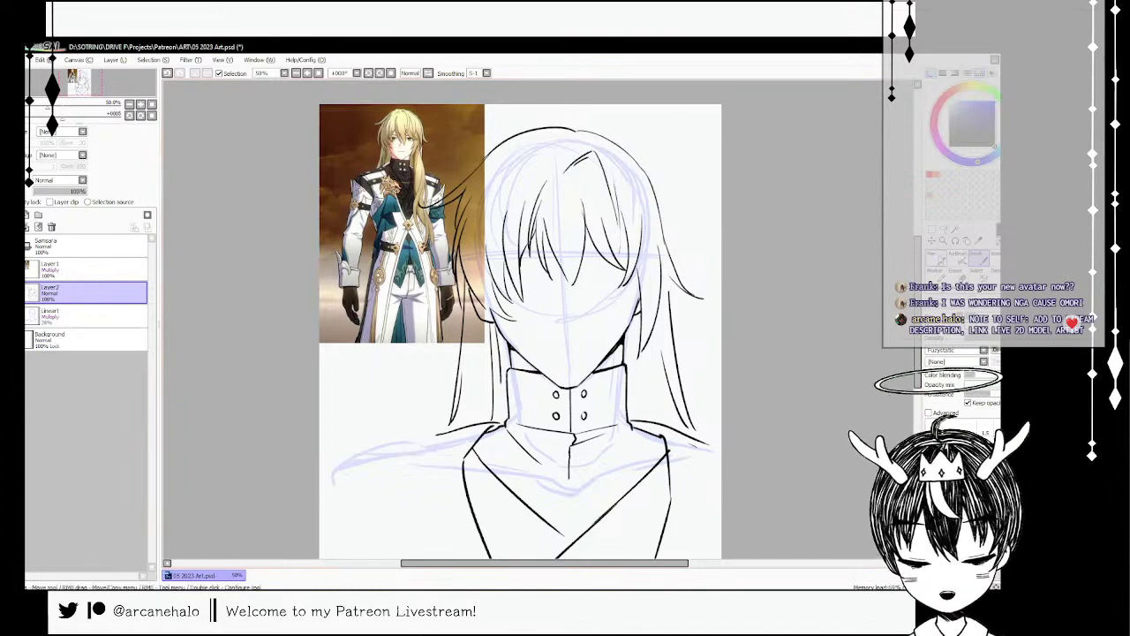
key("n")
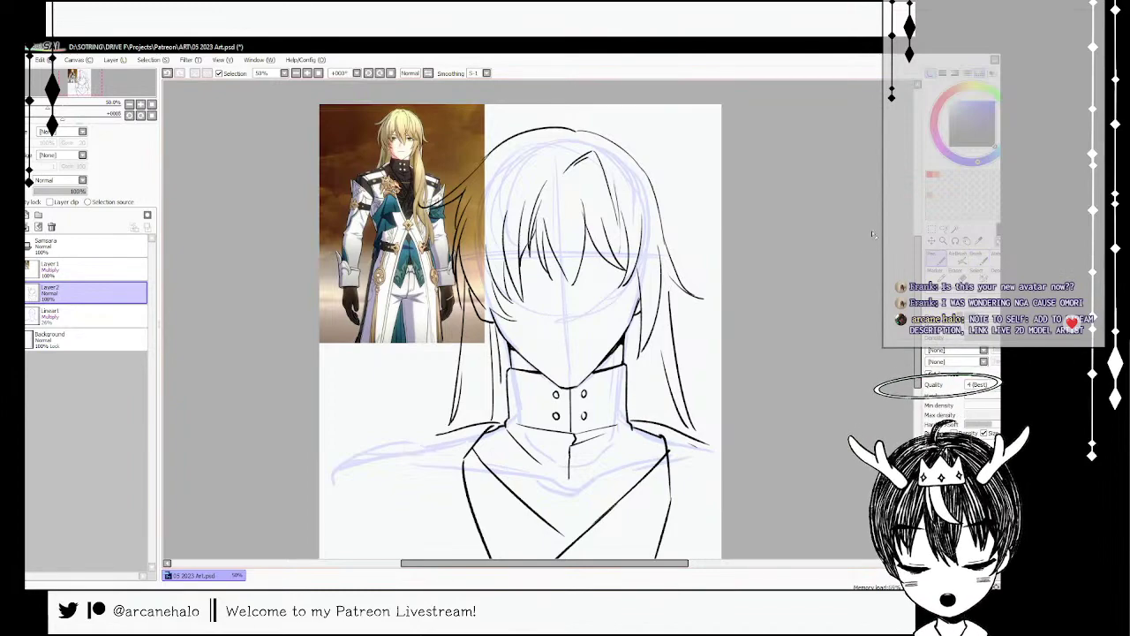
key("b")
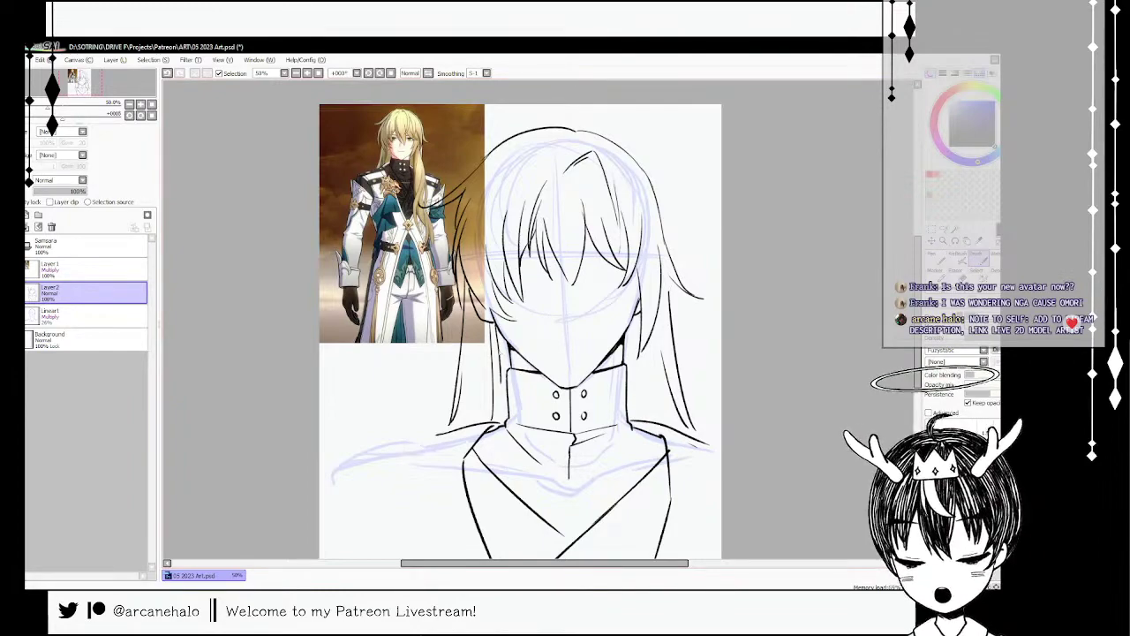
- Add the remaining strands beside the neck, with long inner locks on the right reaching down to the shoulder
left_click_drag(499, 333, 504, 360)
left_click_drag(632, 336, 641, 420)
key("ctrl+z")
left_click_drag(637, 322, 635, 420)
left_click_drag(637, 362, 650, 418)
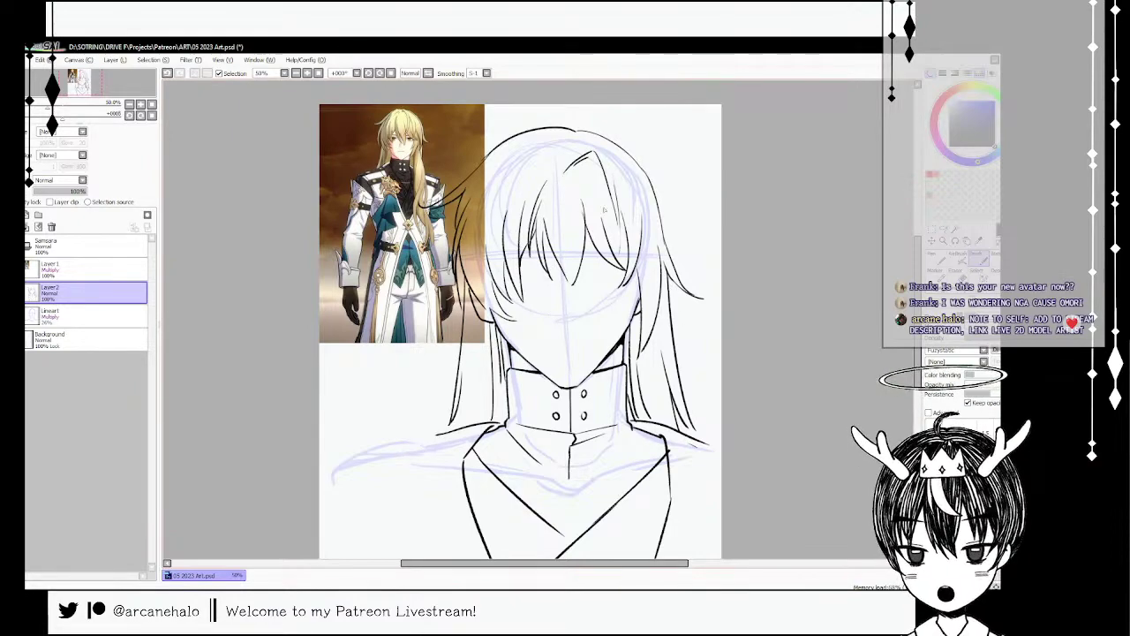
- Add a new layer above the hair line art and draw the upper lash line of the right eye below the bangs
left_click(27, 215)
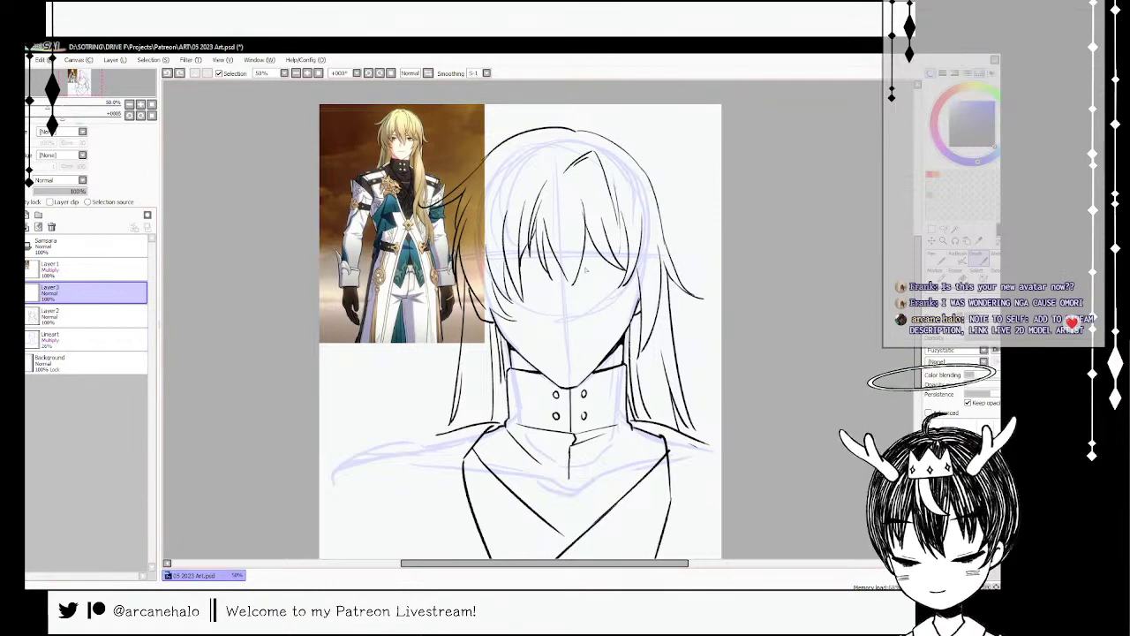
key("ctrl+z")
mouse_move(583, 270)
left_mouse_down()
mouse_move(641, 262)
mouse_move(624, 278)
left_mouse_up()
key("ctrl+z")
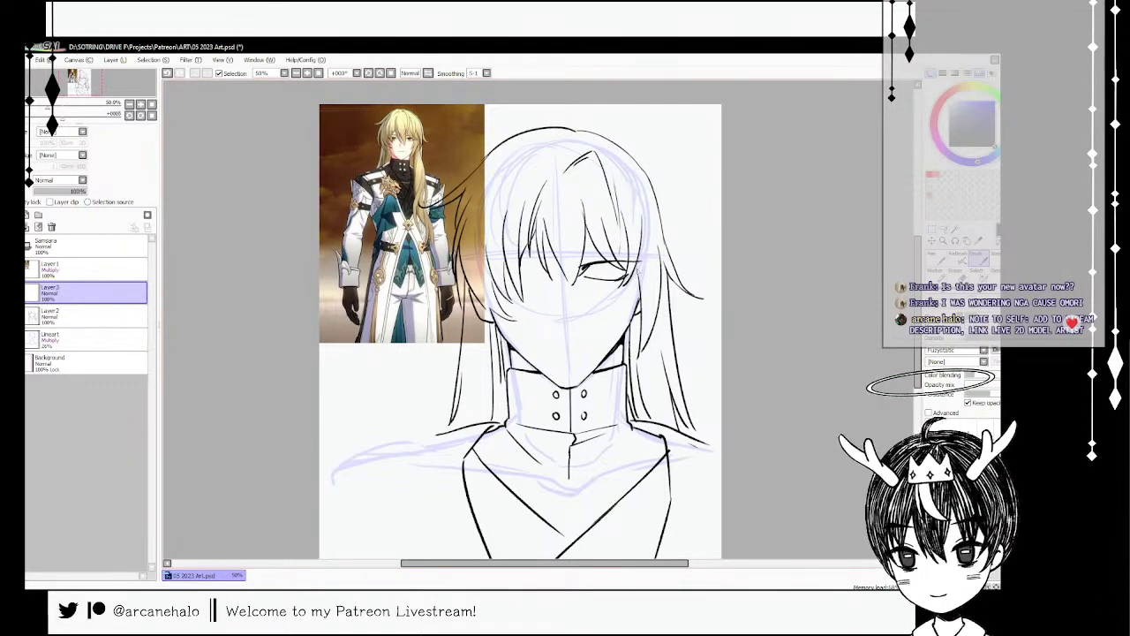
key("ctrl+z")
key("ctrl+z")
left_click_drag(622, 261, 639, 268)
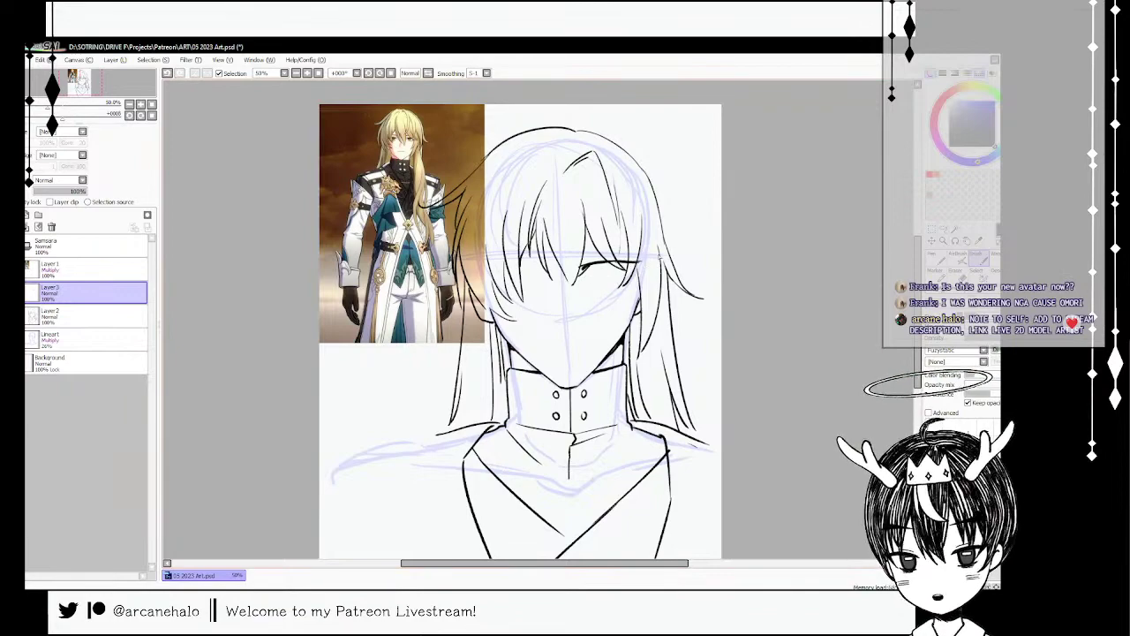
key("n")
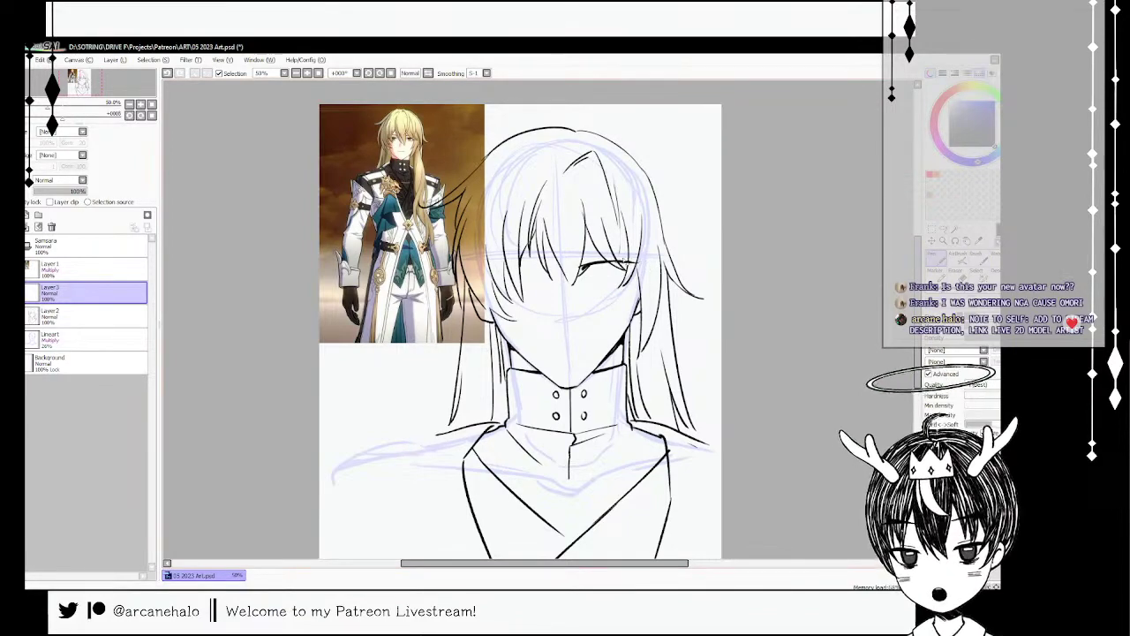
key("b")
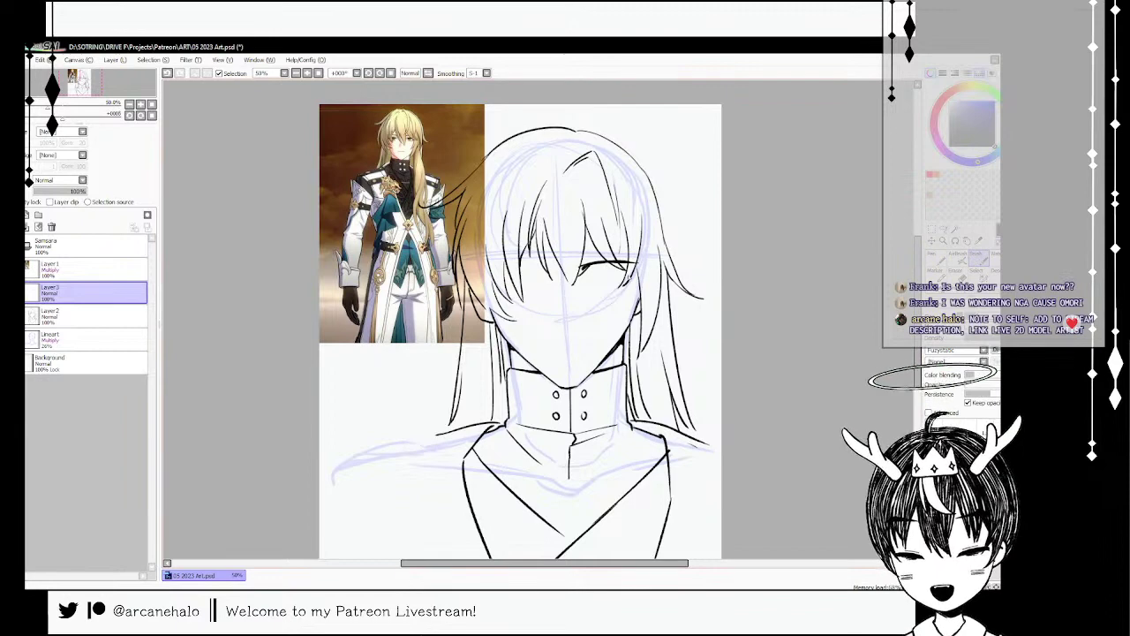
- Complete the right eye's outline with the eyelid crease, lower lid and round iris
key("ctrl+z")
mouse_move(633, 271)
left_mouse_down()
mouse_move(620, 282)
mouse_move(593, 271)
mouse_move(598, 280)
mouse_move(614, 279)
mouse_move(609, 252)
left_mouse_up()
key("ctrl+z")
key("ctrl+z")
key("ctrl+z")
key("ctrl+z")
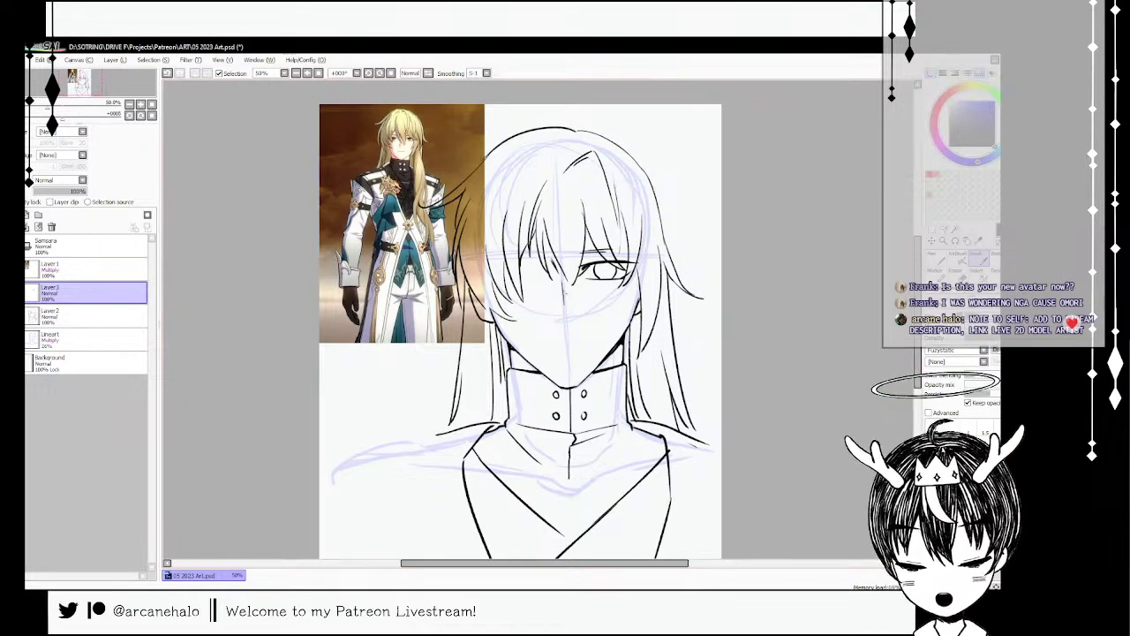
- Draw the nose along the face's center line and a short straight mouth below it
key("ctrl+z")
mouse_move(561, 279)
left_mouse_down()
mouse_move(565, 322)
mouse_move(553, 313)
mouse_move(566, 330)
left_mouse_up()
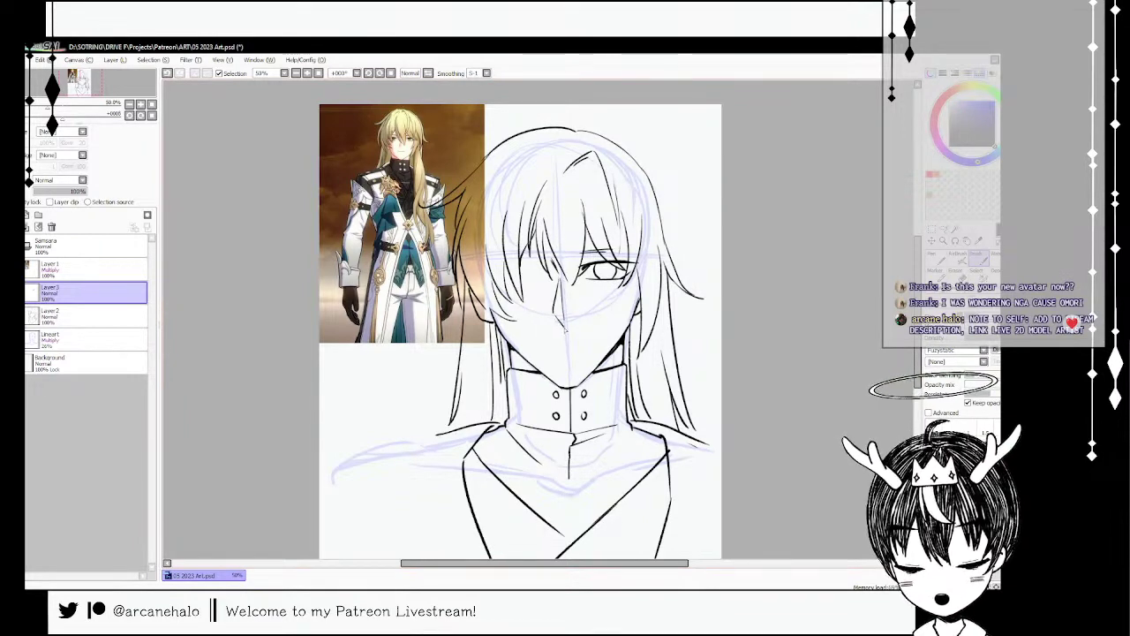
left_click_drag(560, 290, 564, 325)
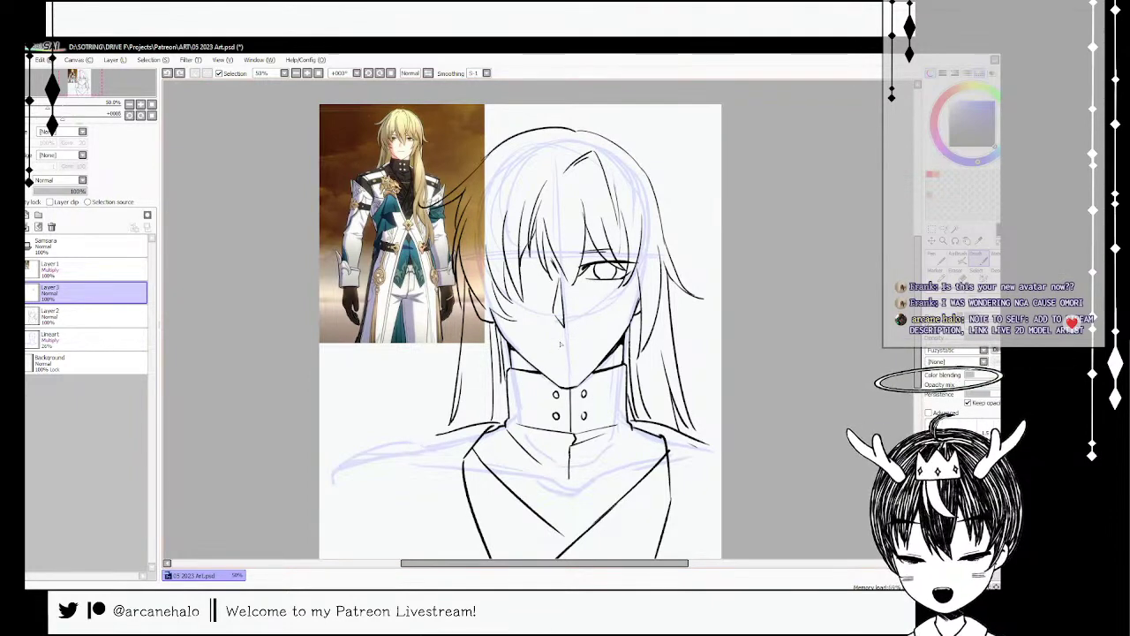
left_click_drag(556, 340, 585, 341)
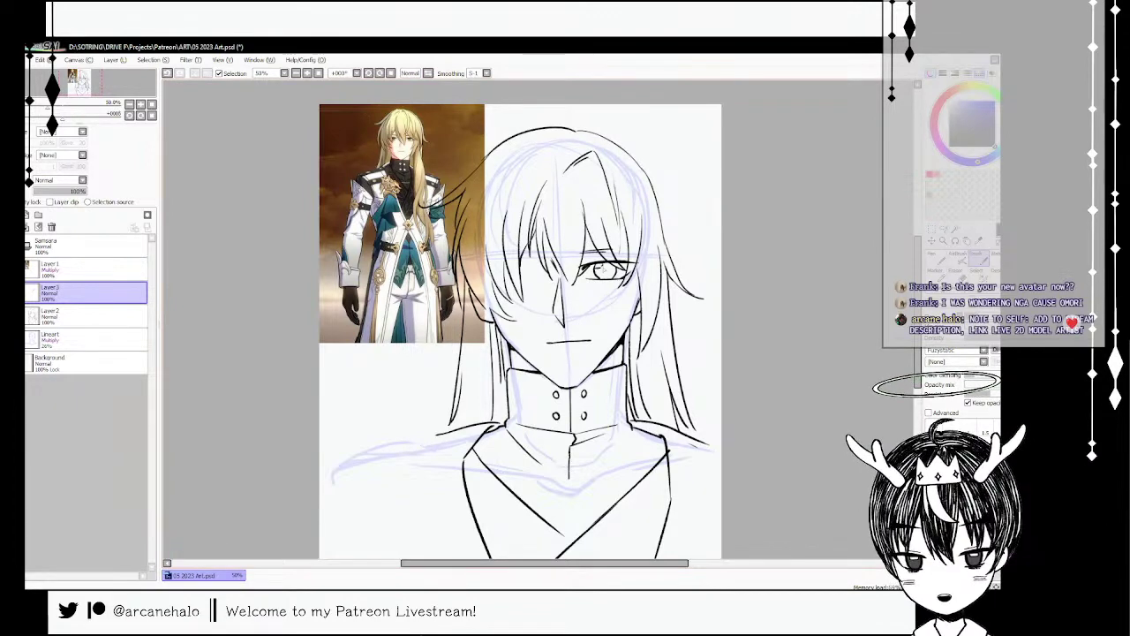
- Fill in a small dark pupil at the center of the right eye's iris
key("ctrl+z")
key("ctrl+z")
left_click_drag(605, 267, 605, 274)
key("n")
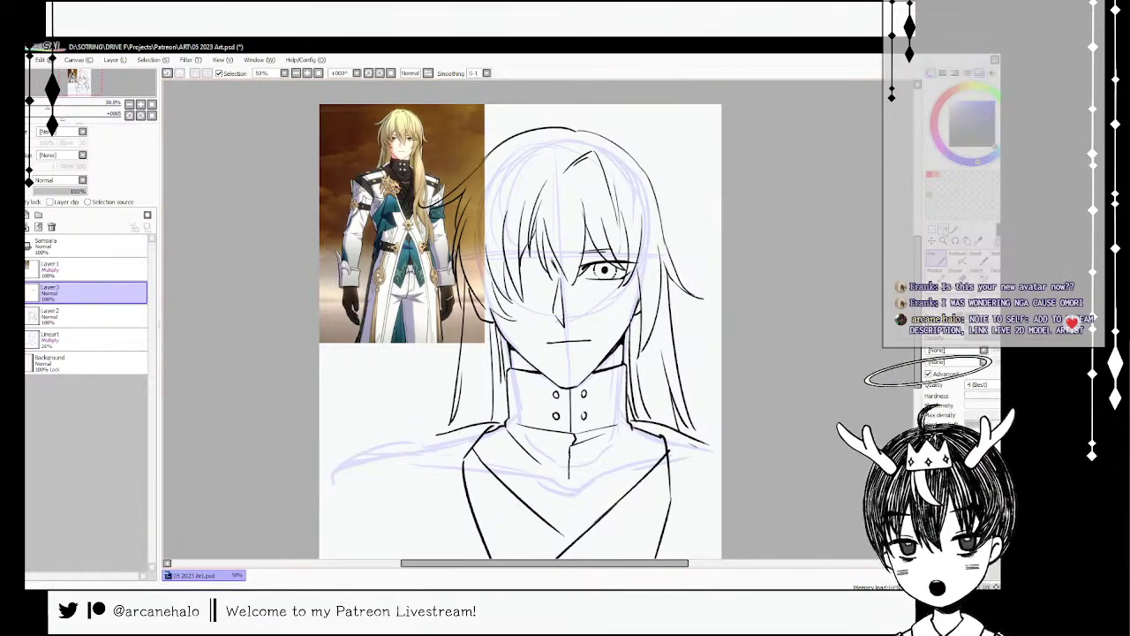
- Try placing a horizontally flipped copy of the finished eye on the other side of the face, and delete the copy's layer
left_click(942, 229)
mouse_move(578, 245)
left_mouse_down()
mouse_move(578, 263)
mouse_move(655, 267)
left_mouse_up()
key("ctrl+c")
key("ctrl+v")
key("ctrl+t")
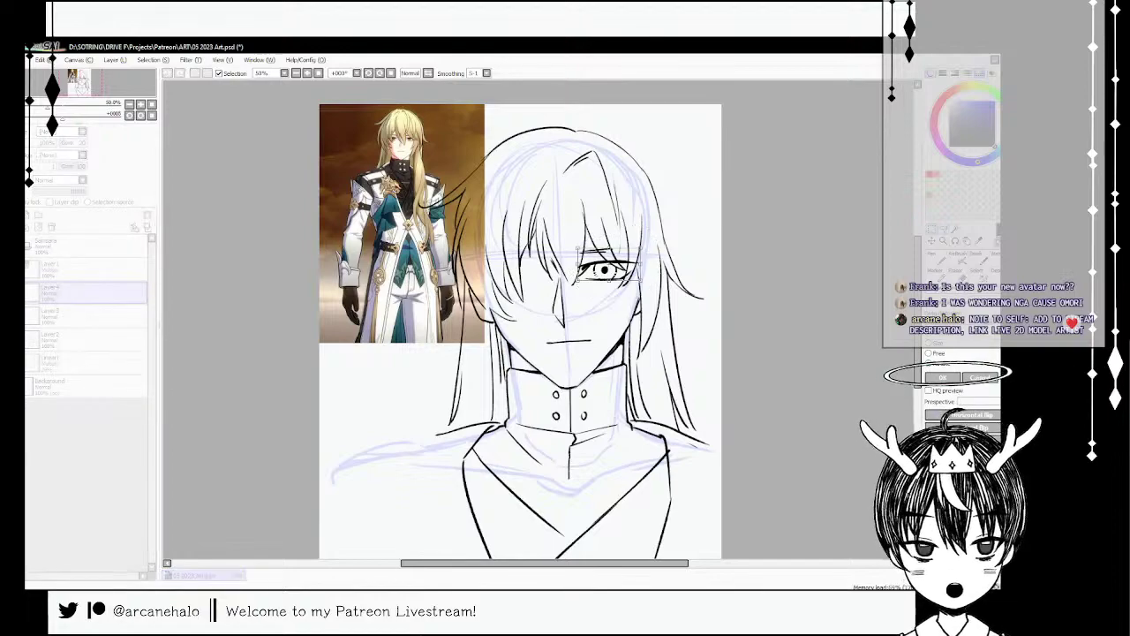
left_click(971, 415)
key("Return")
key("ctrl+d")
left_click_drag(747, 293, 656, 295)
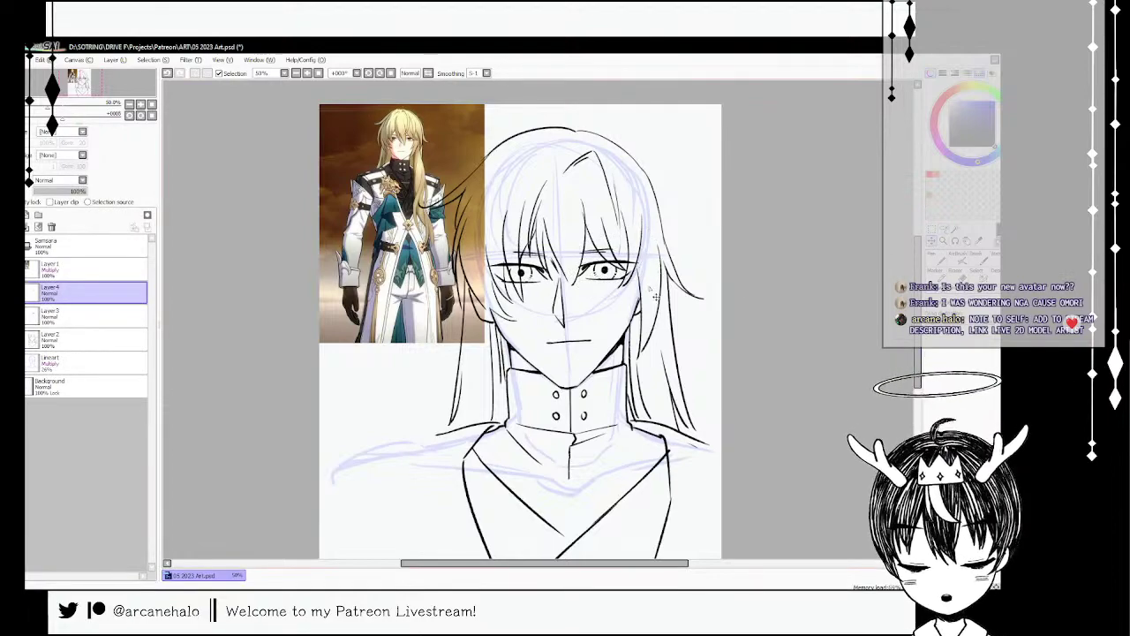
left_click(51, 227)
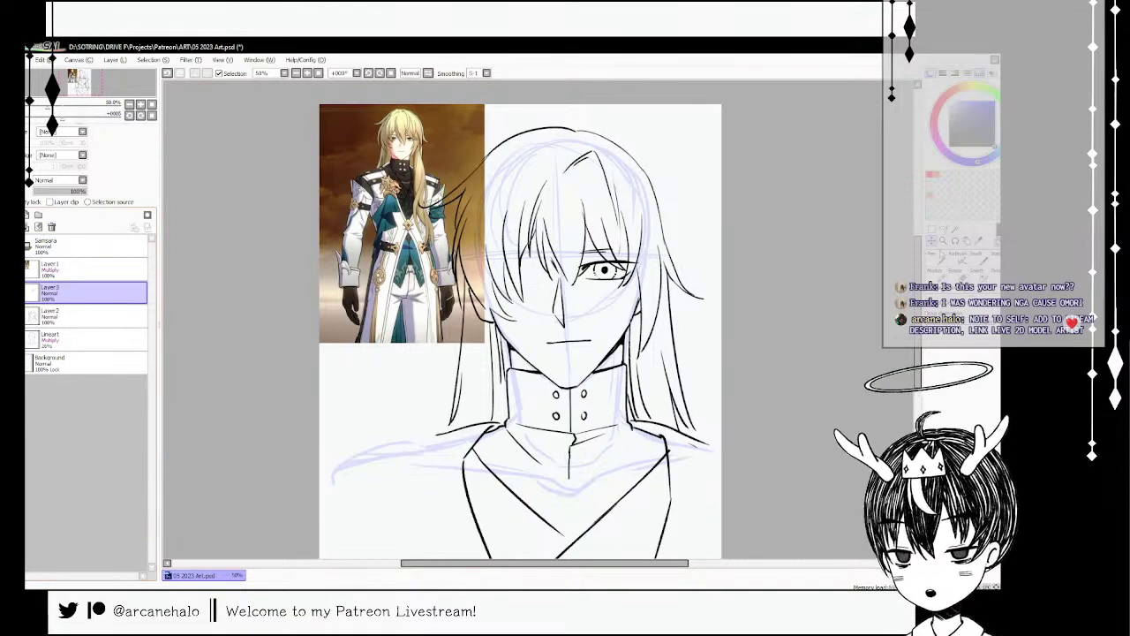
- Refine the finished eye on Layer3 by adding darker lash strokes around its outer corner and lower lid
key("n")
left_click_drag(590, 263, 576, 278)
key("ctrl+z")
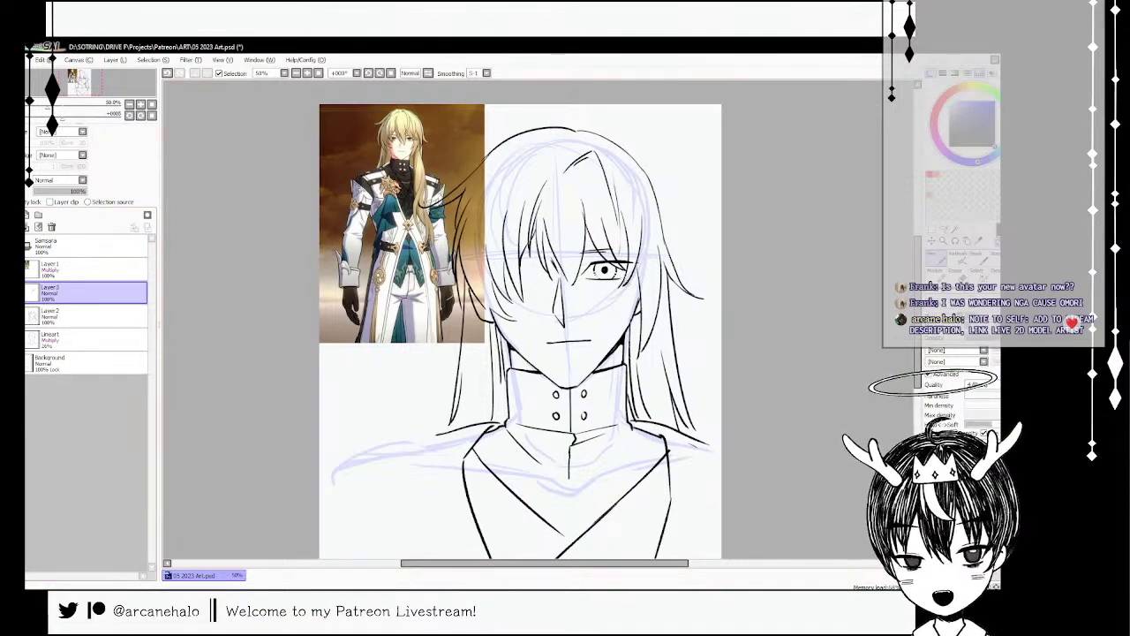
left_click_drag(589, 281, 625, 280)
key("ctrl+z")
key("ctrl+z")
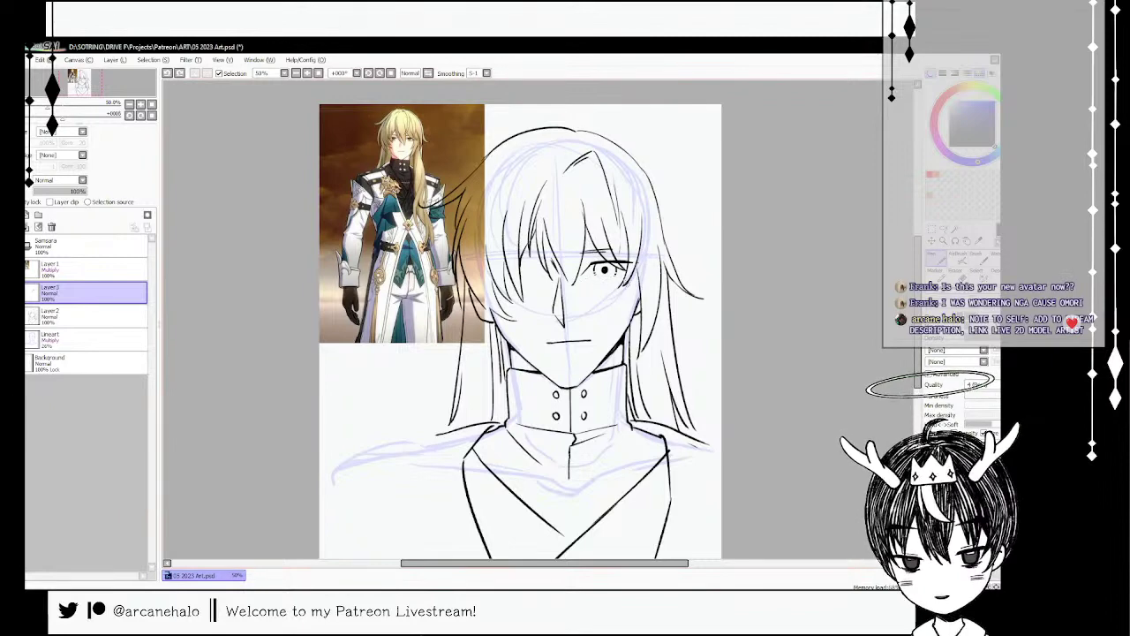
key("b")
mouse_move(592, 279)
left_mouse_down()
mouse_move(627, 277)
mouse_move(583, 278)
mouse_move(615, 263)
mouse_move(634, 277)
left_mouse_up()
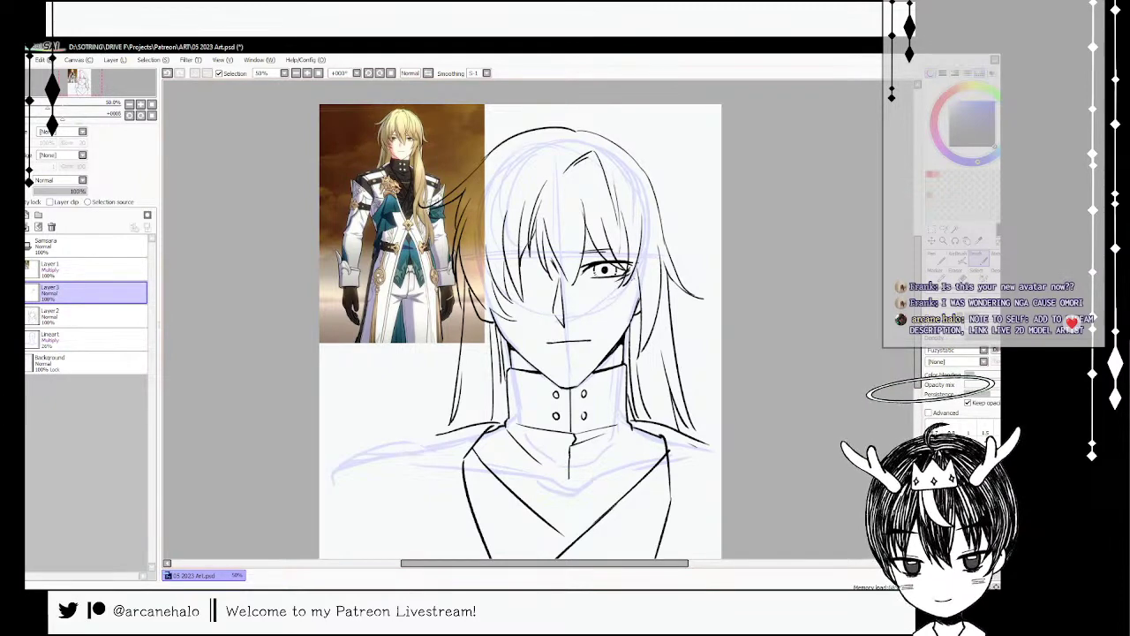
- Copy the refined eye to a new layer, flip it horizontally and position it on the other side of the face
left_click(943, 230)
left_click_drag(583, 235, 590, 233)
key("ctrl+c")
key("ctrl+v")
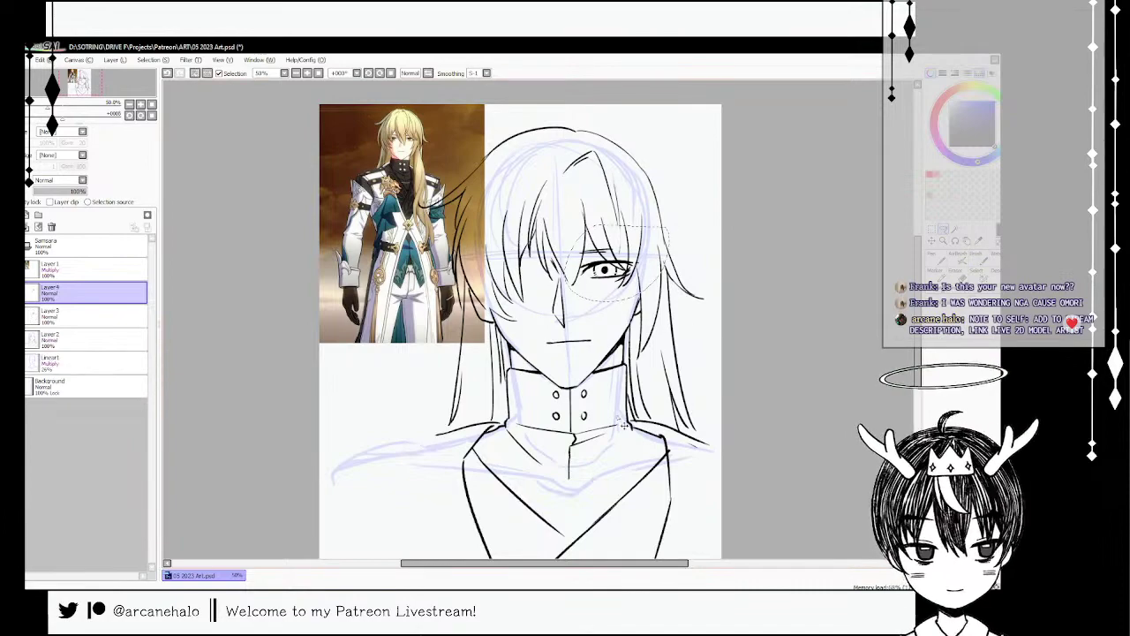
key("ctrl+t")
left_click(960, 414)
key("Return")
key("ctrl+d")
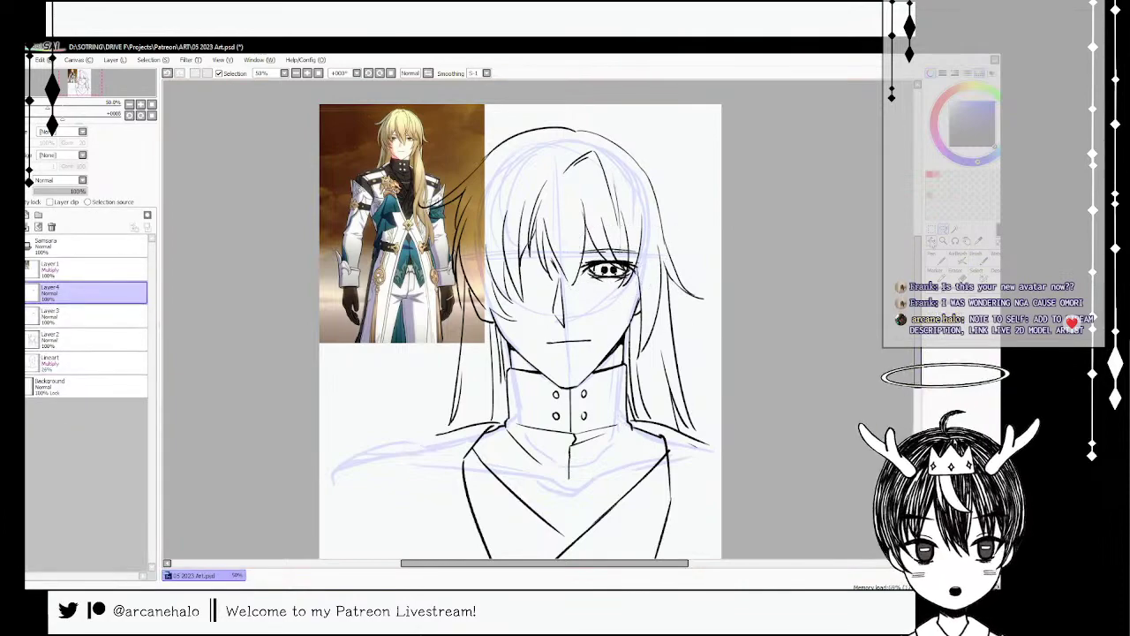
mouse_move(693, 293)
left_mouse_down()
mouse_move(609, 293)
mouse_move(654, 289)
left_mouse_up()
- Redraw the iris and pupil of the mirrored eye, and merge its layer into Layer3
left_click(936, 260)
mouse_move(527, 275)
left_mouse_down()
mouse_move(511, 276)
mouse_move(538, 278)
left_mouse_up()
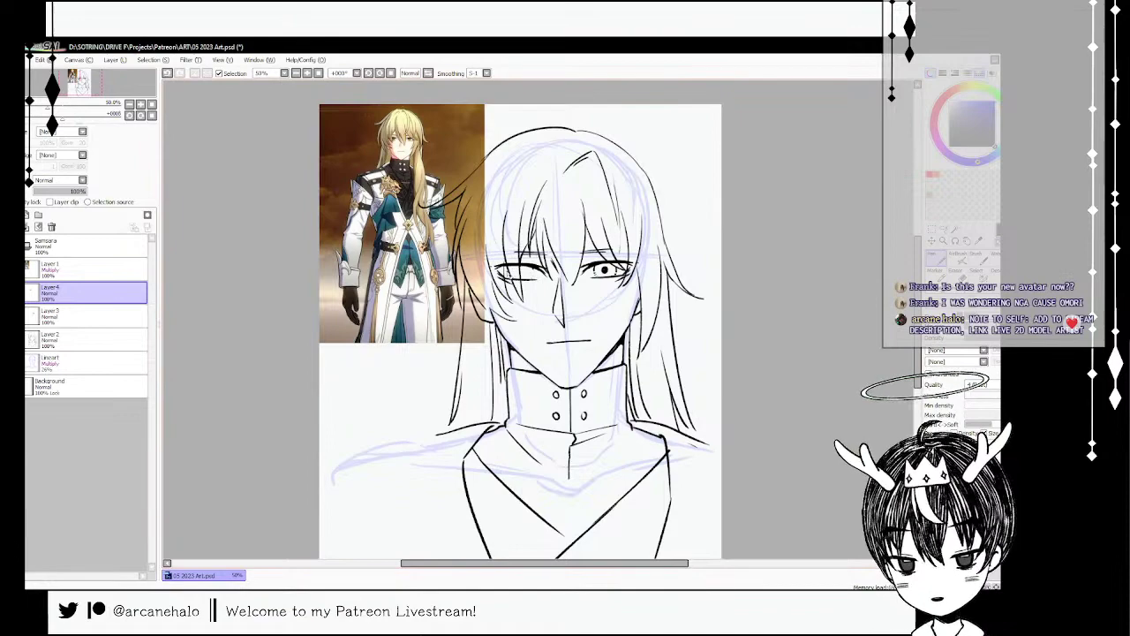
left_click(978, 259)
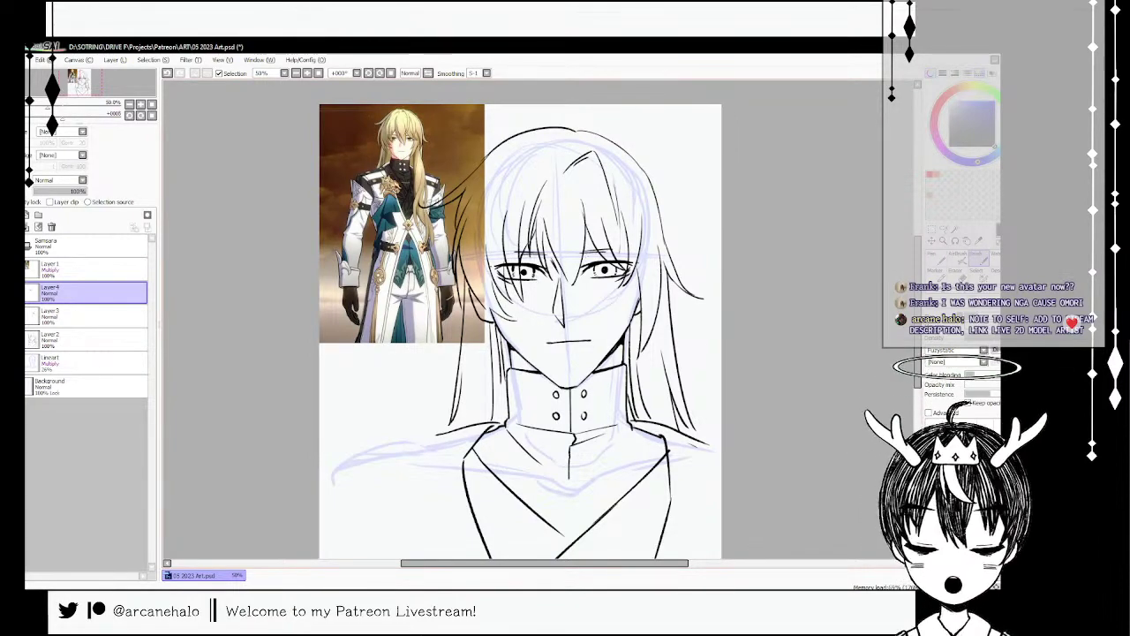
left_click(939, 258)
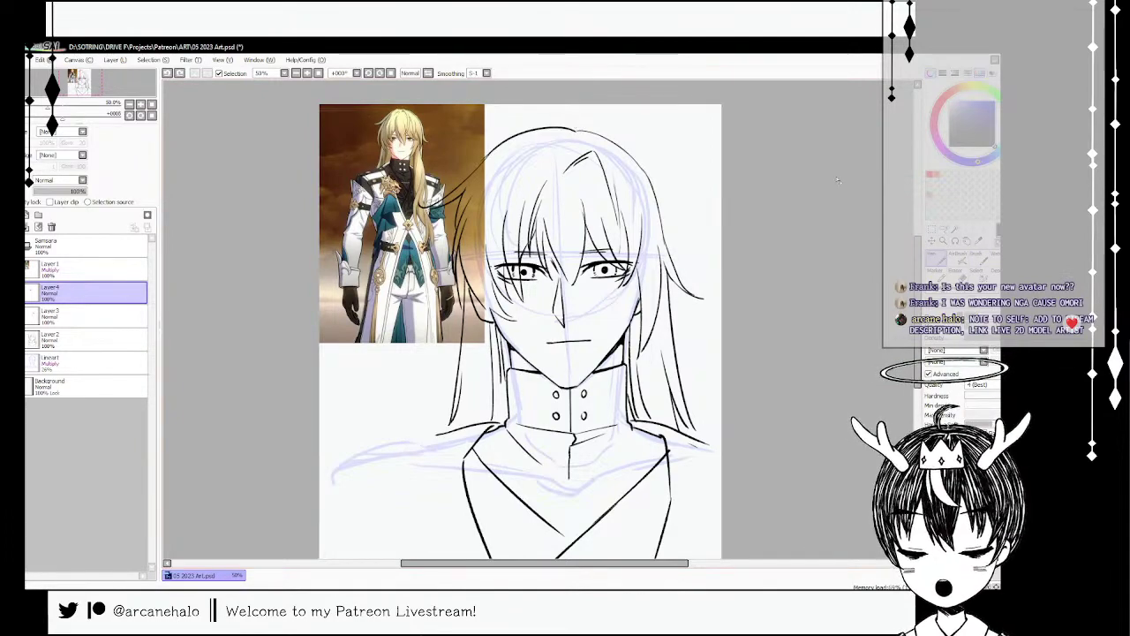
left_click(943, 229)
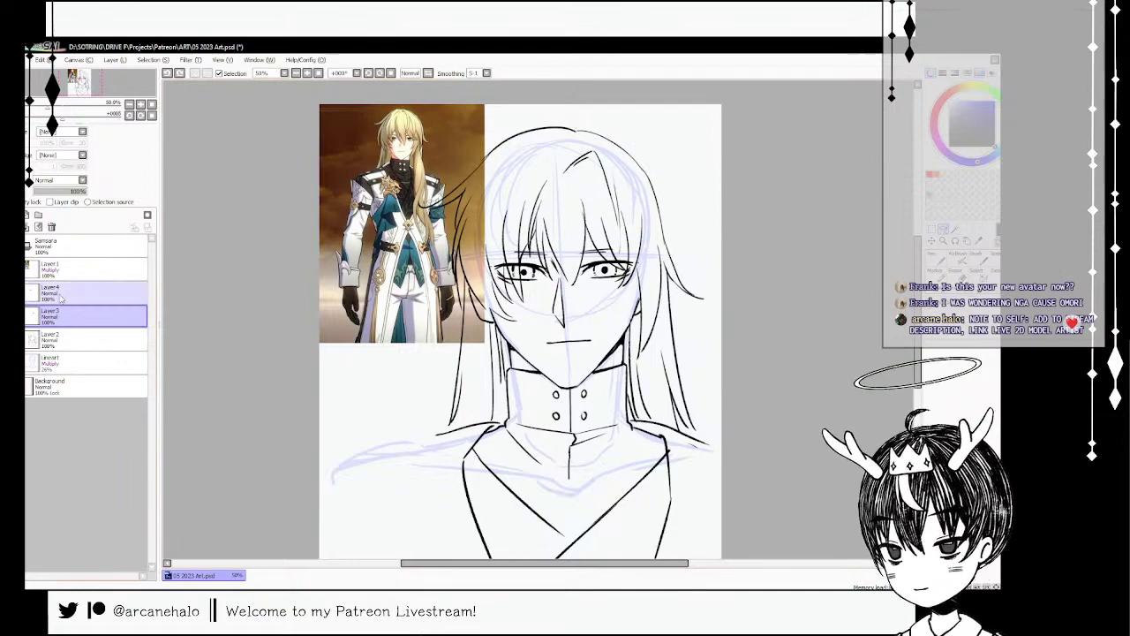
key("ctrl+e")
- Lasso the bangs on Layer2 and transform them to be slightly shorter and shifted a little over the forehead
left_click(89, 318)
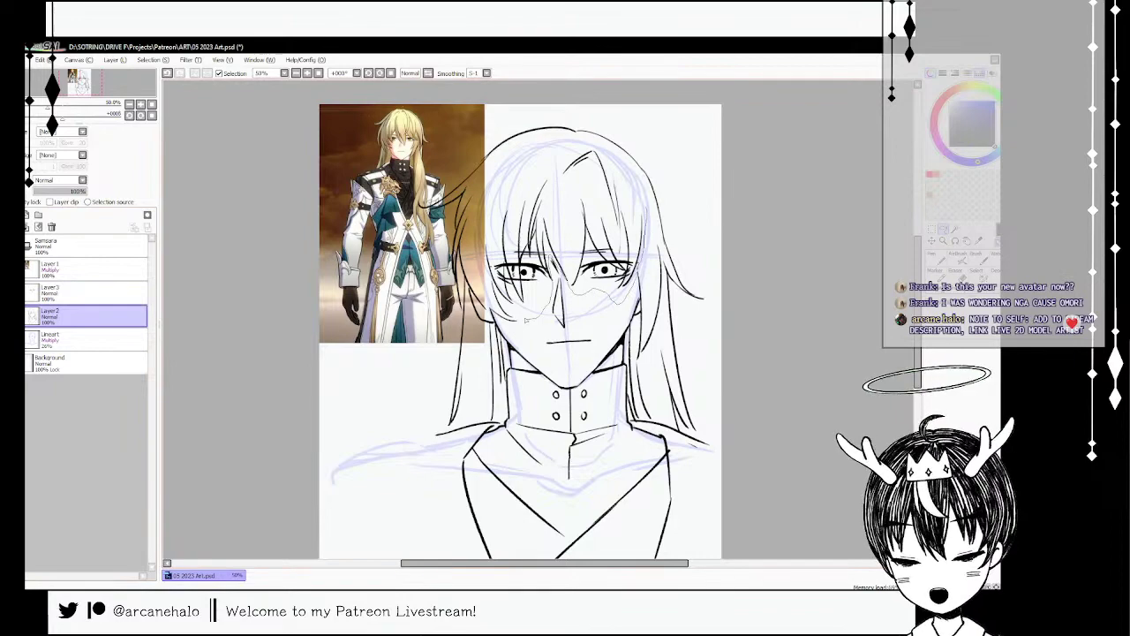
mouse_move(491, 282)
left_mouse_down()
mouse_move(527, 159)
mouse_move(614, 152)
mouse_move(645, 254)
left_mouse_up()
key("ctrl+t")
left_click_drag(564, 304, 564, 292)
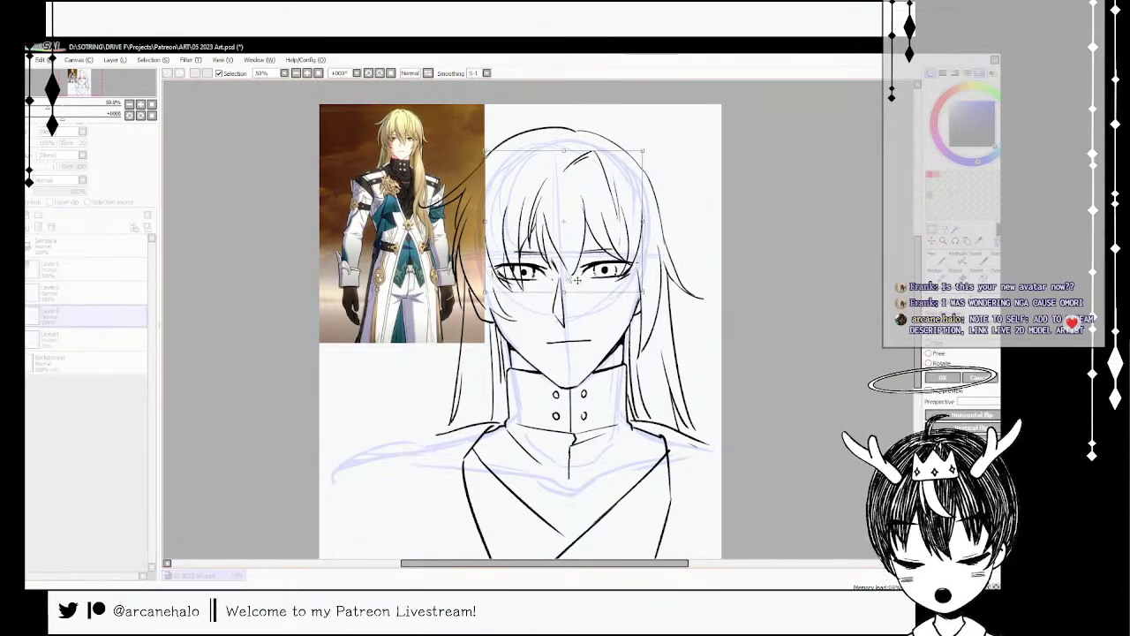
left_click_drag(623, 186, 623, 193)
key("Return")
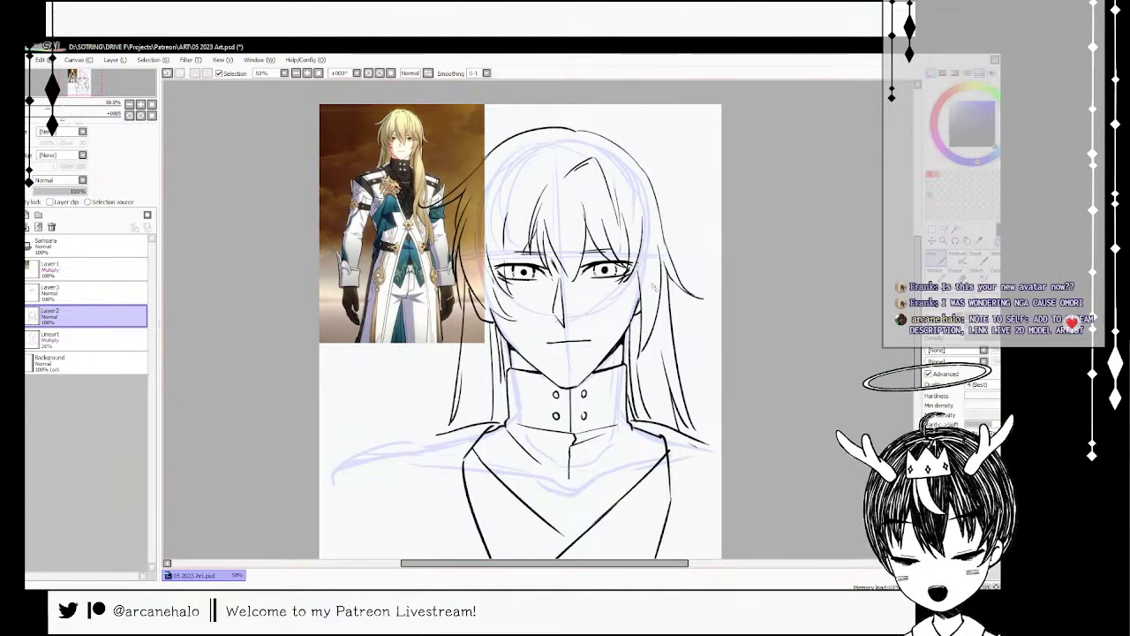
- Hide the reference image layer and redraw the bang strands hanging over the mirrored eye
left_click(18, 269)
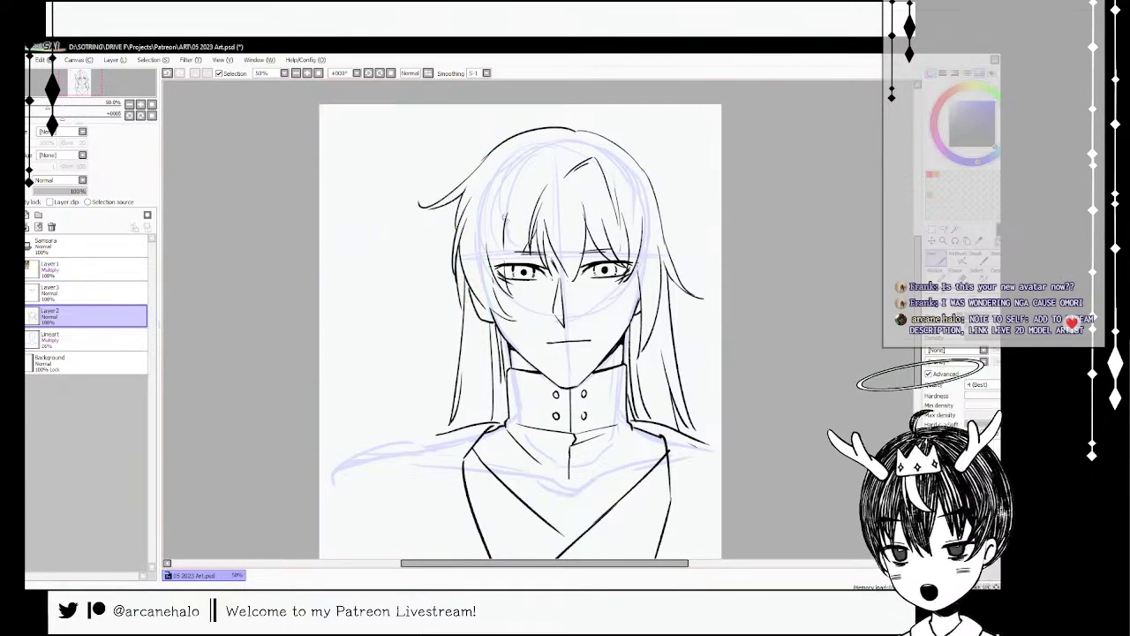
left_click(978, 259)
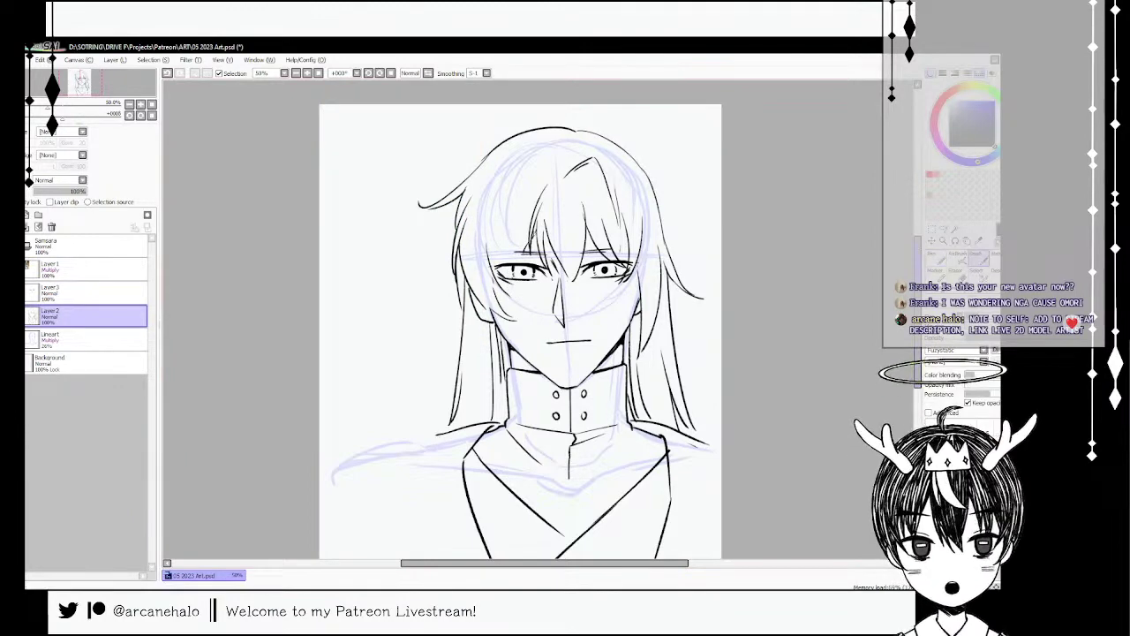
mouse_move(515, 208)
left_mouse_down()
mouse_move(524, 248)
mouse_move(512, 221)
mouse_move(506, 273)
left_mouse_up()
key("ctrl+z")
key("ctrl+z")
left_click_drag(514, 233, 509, 269)
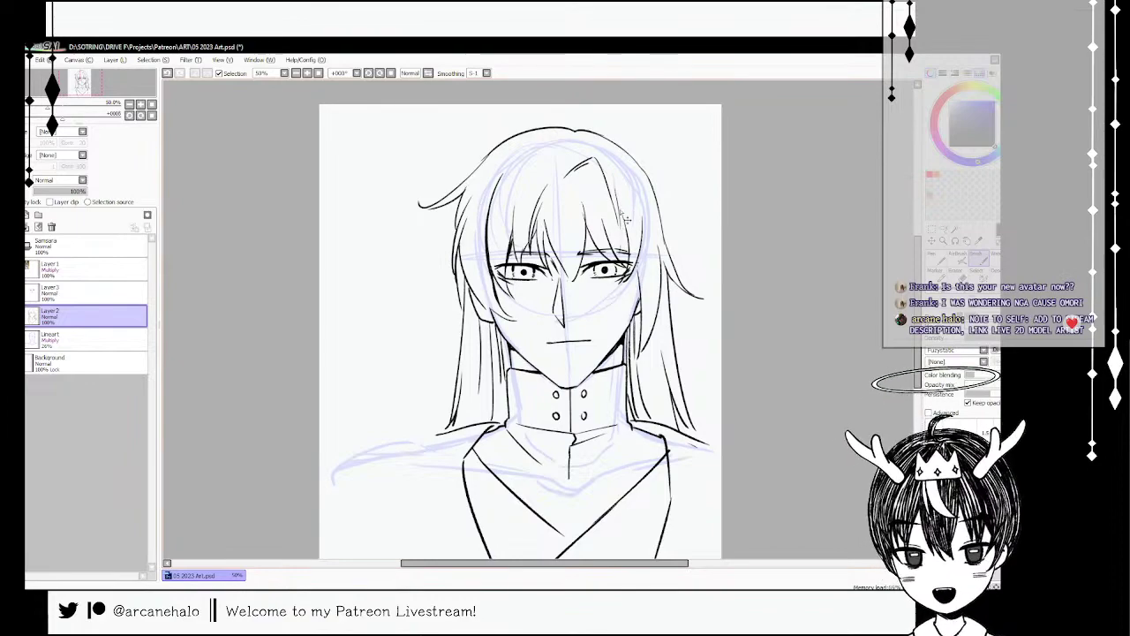
- Lower the construction sketch layer's opacity to 12% and add strand lines to the long side hair on Layer2
left_click(53, 339)
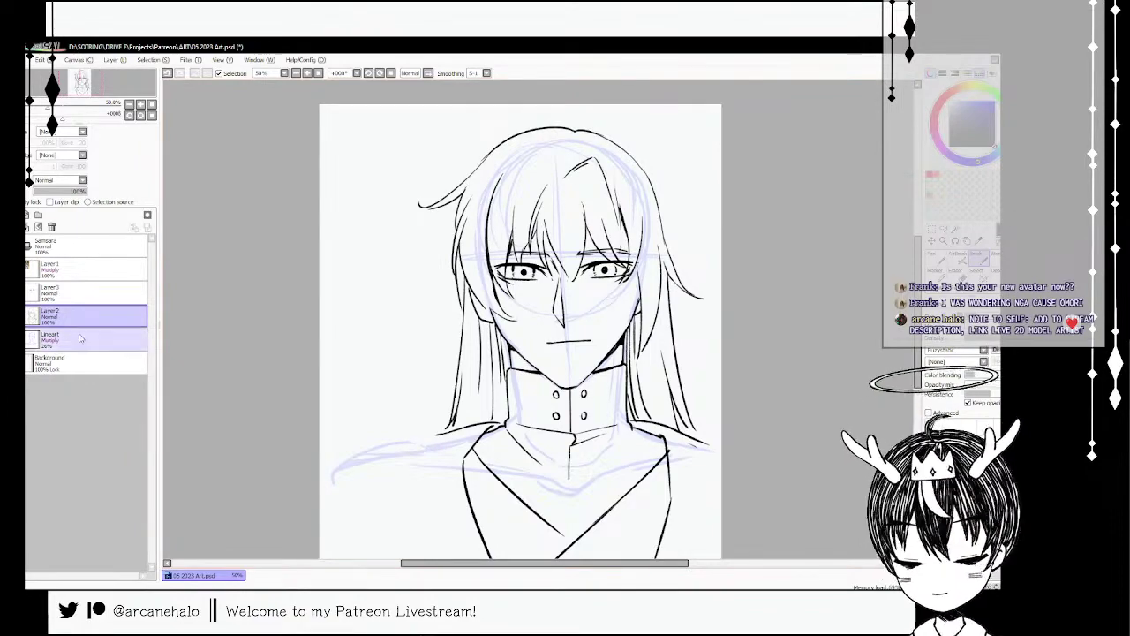
left_click_drag(53, 192, 41, 193)
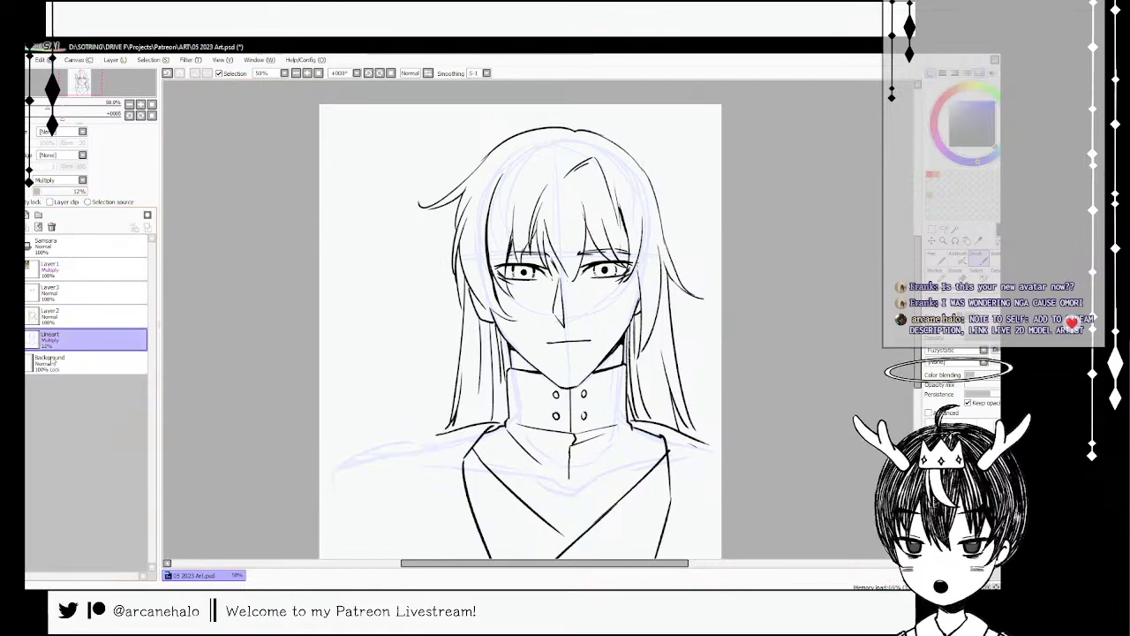
left_click(67, 314)
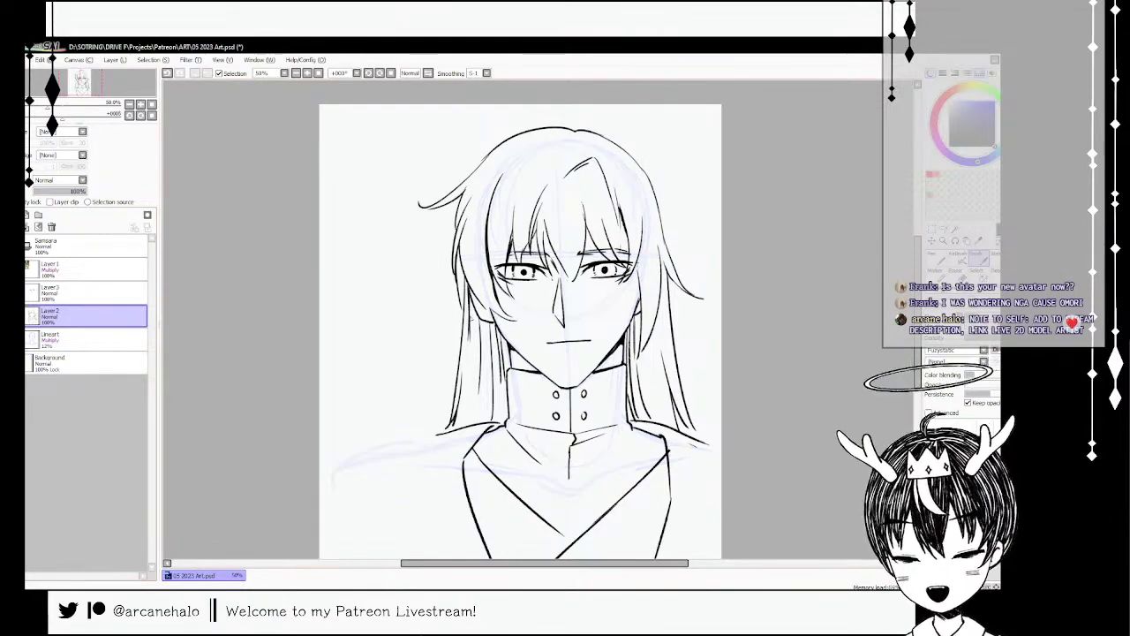
left_click_drag(467, 286, 474, 321)
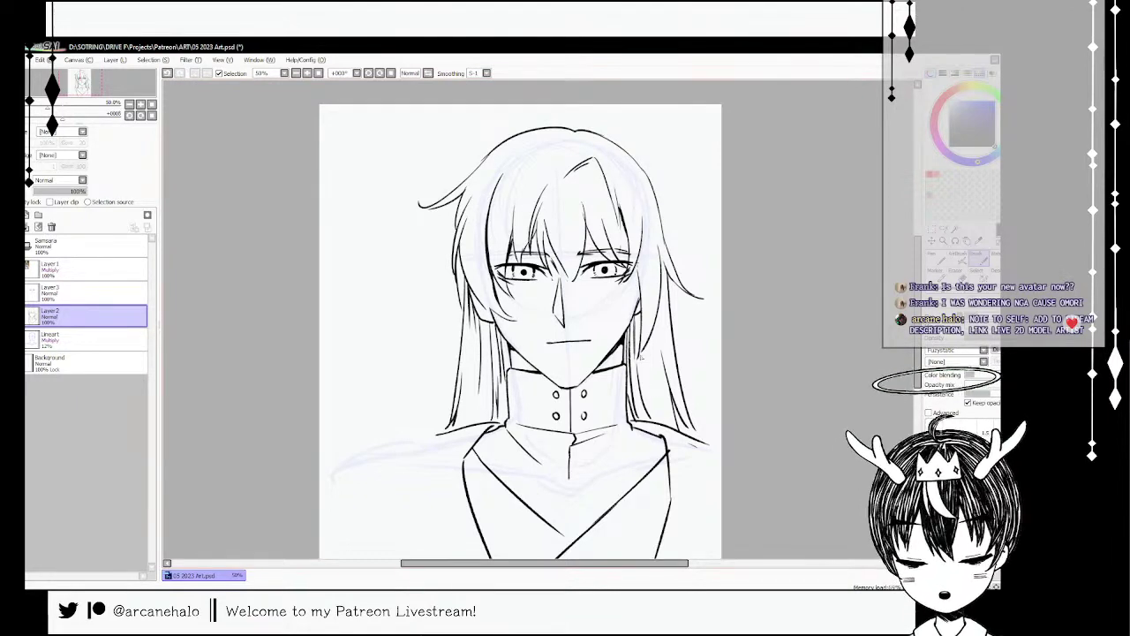
left_click_drag(642, 358, 657, 423)
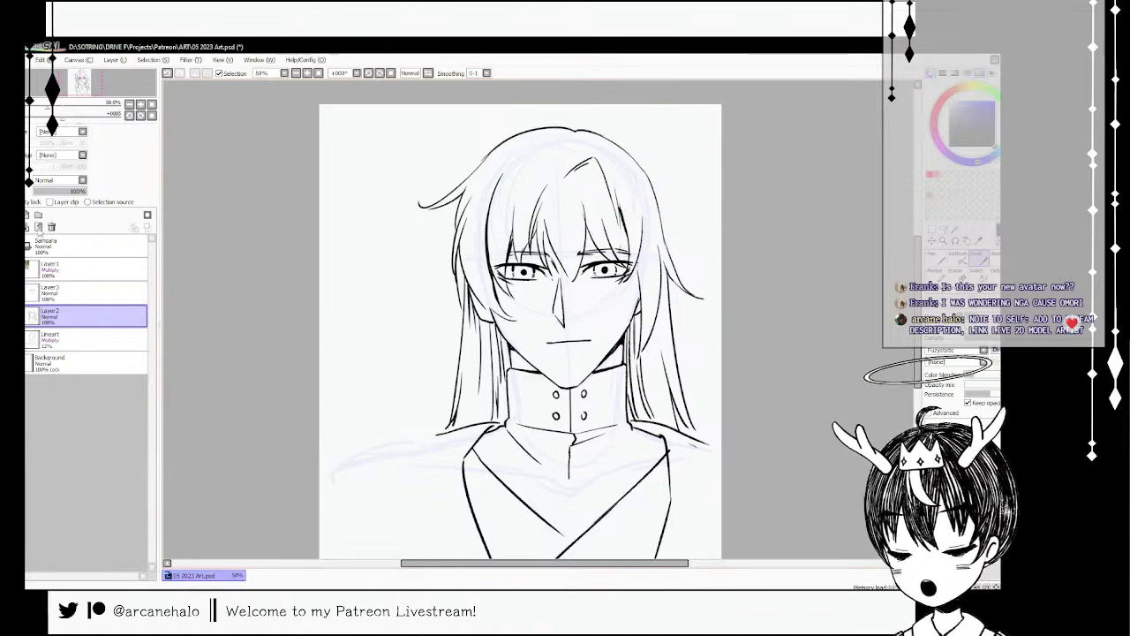
- Add a new layer directly below Layer2 for flat colors and choose a light golden brown for the hair
left_click(38, 226)
left_click(955, 90)
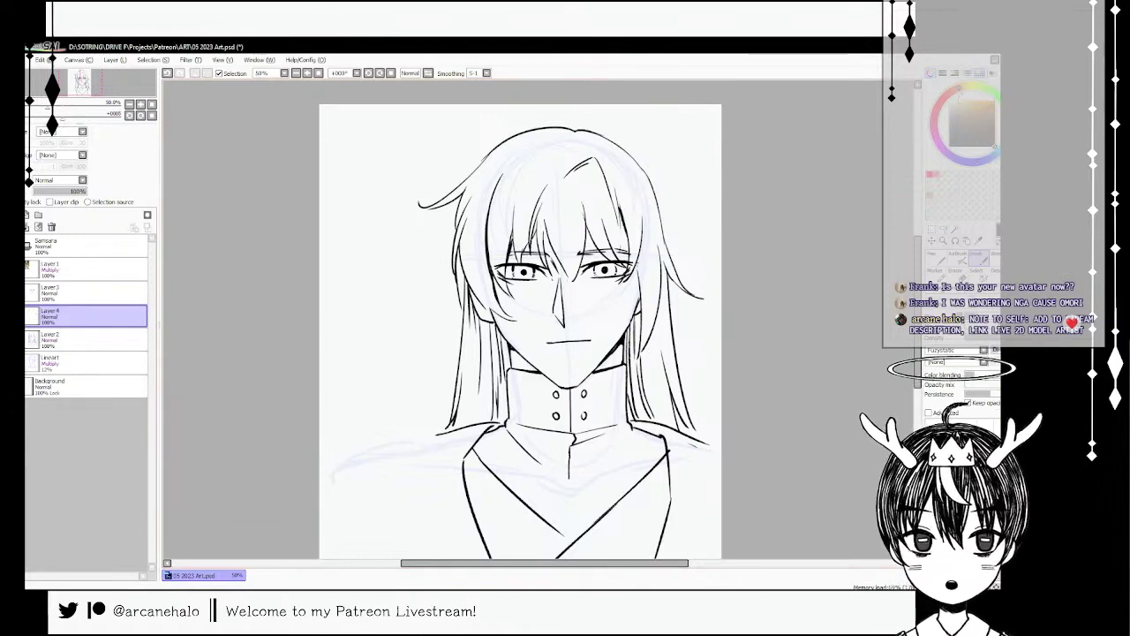
left_click(966, 105)
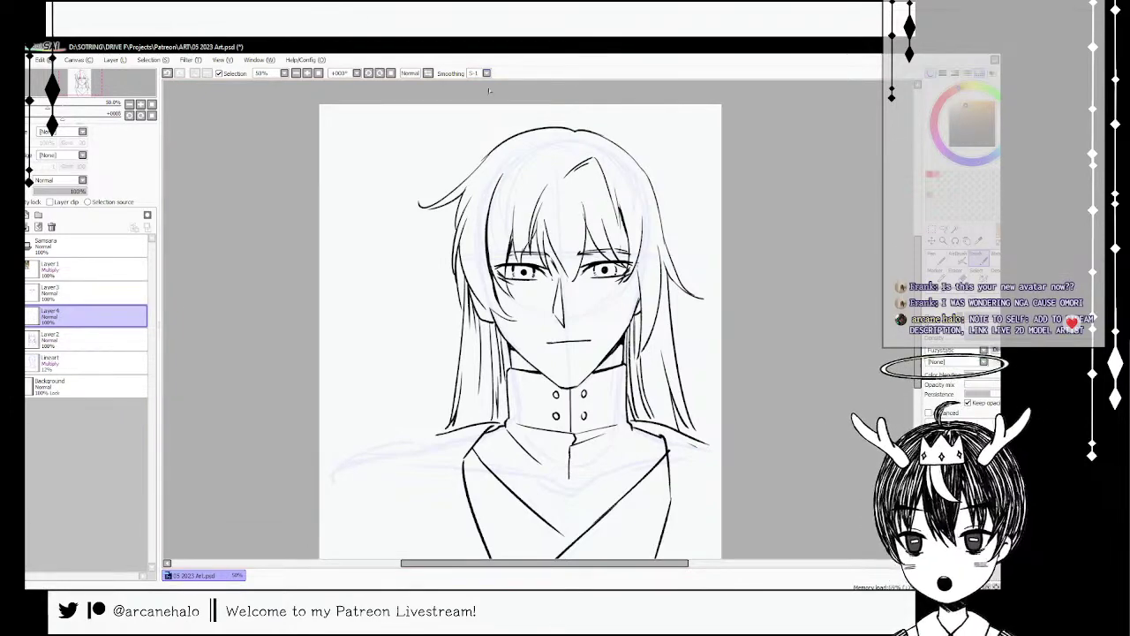
mouse_move(477, 210)
left_mouse_down()
mouse_move(478, 185)
mouse_move(477, 269)
left_mouse_up()
key("ctrl+z")
left_click(67, 362)
left_click_drag(64, 318, 65, 353)
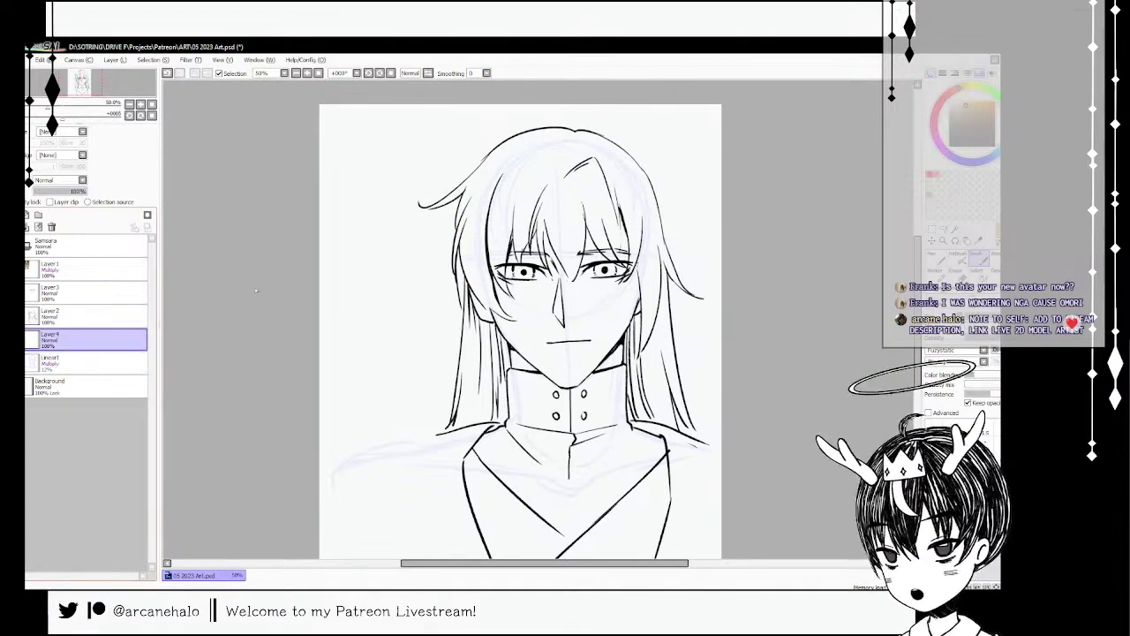
- Paint the bangs, side hair and crown golden brown, leaving a jagged white highlight band across the top
mouse_move(465, 239)
left_mouse_down()
mouse_move(462, 204)
mouse_move(493, 298)
mouse_move(494, 271)
left_mouse_up()
mouse_move(496, 203)
left_mouse_down()
mouse_move(508, 280)
mouse_move(555, 181)
mouse_move(542, 252)
mouse_move(552, 194)
mouse_move(576, 279)
mouse_move(558, 194)
mouse_move(608, 240)
mouse_move(620, 187)
mouse_move(650, 309)
mouse_move(634, 374)
mouse_move(625, 362)
mouse_move(653, 415)
mouse_move(653, 205)
mouse_move(672, 415)
mouse_move(660, 422)
left_mouse_up()
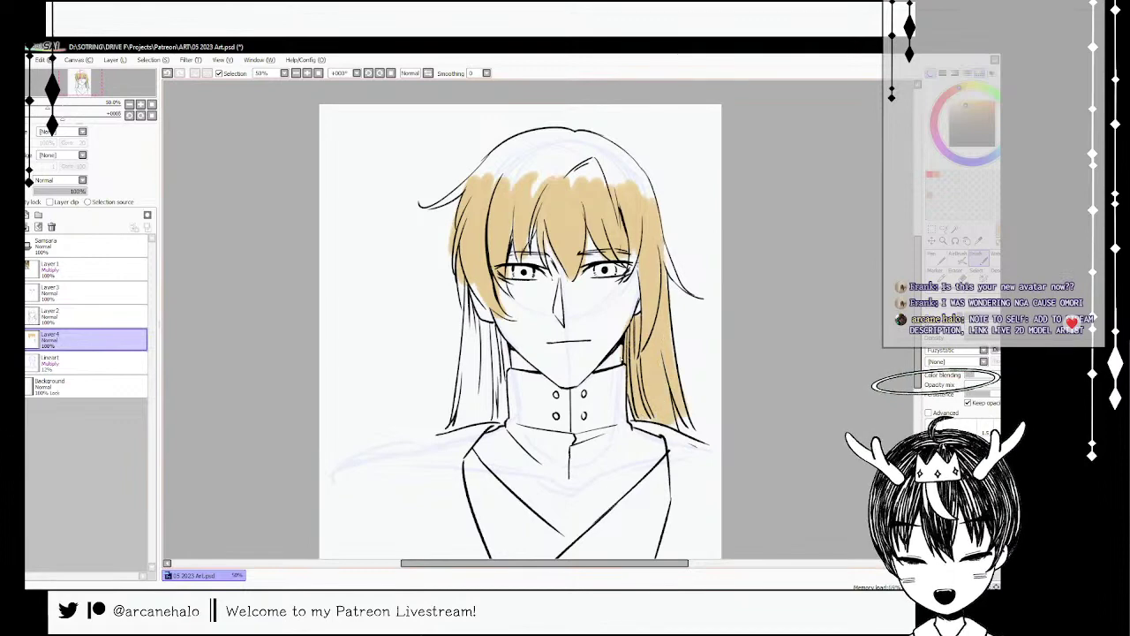
mouse_move(470, 284)
left_mouse_down()
mouse_move(459, 406)
mouse_move(472, 323)
mouse_move(481, 378)
mouse_move(500, 407)
mouse_move(504, 398)
mouse_move(500, 415)
mouse_move(468, 421)
left_mouse_up()
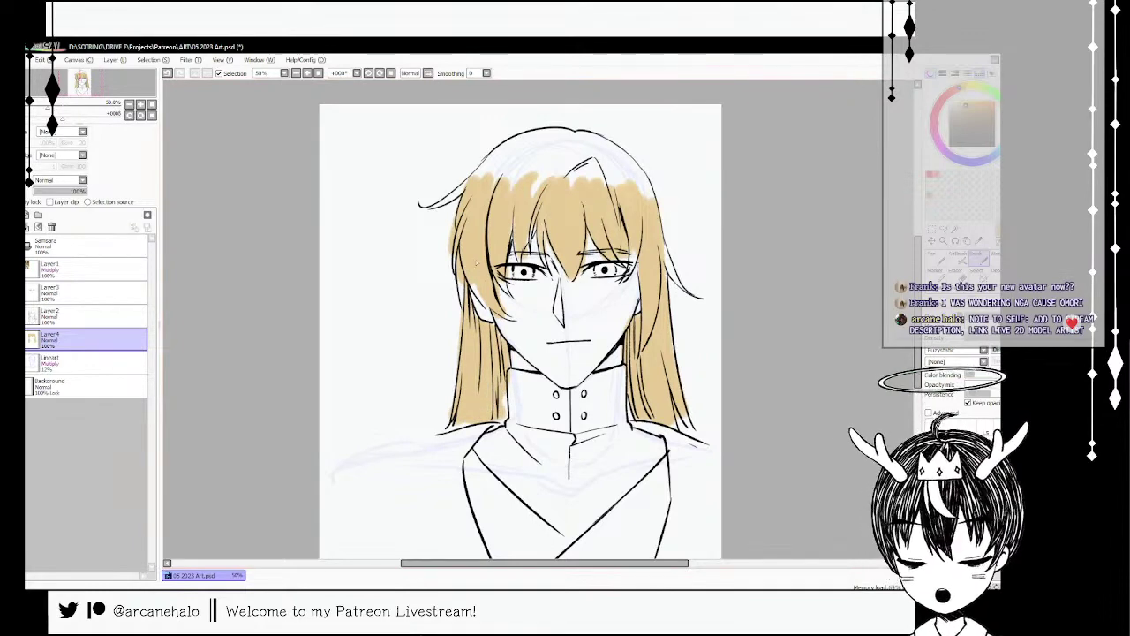
mouse_move(544, 143)
left_mouse_down()
mouse_move(601, 155)
mouse_move(646, 200)
mouse_move(499, 176)
left_mouse_up()
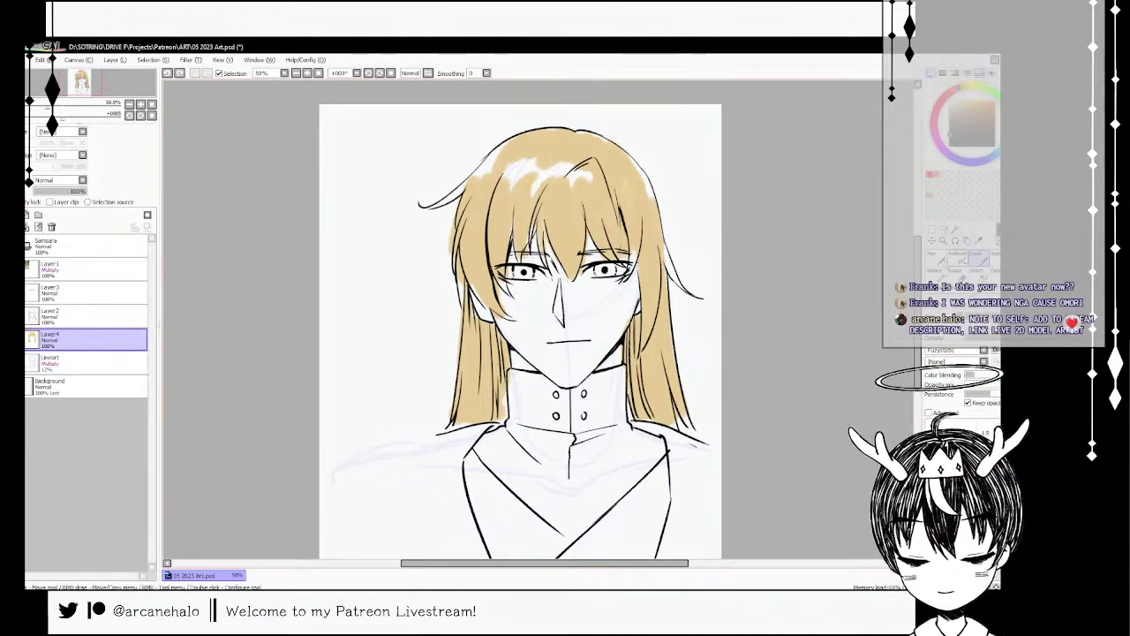
- Paint the high collar and the chest of the top dark grey, down to the lower edge of the line art
mouse_move(517, 390)
left_mouse_down()
mouse_move(525, 424)
mouse_move(534, 379)
mouse_move(576, 408)
mouse_move(625, 378)
mouse_move(619, 442)
mouse_move(655, 450)
mouse_move(650, 481)
mouse_move(660, 493)
left_mouse_up()
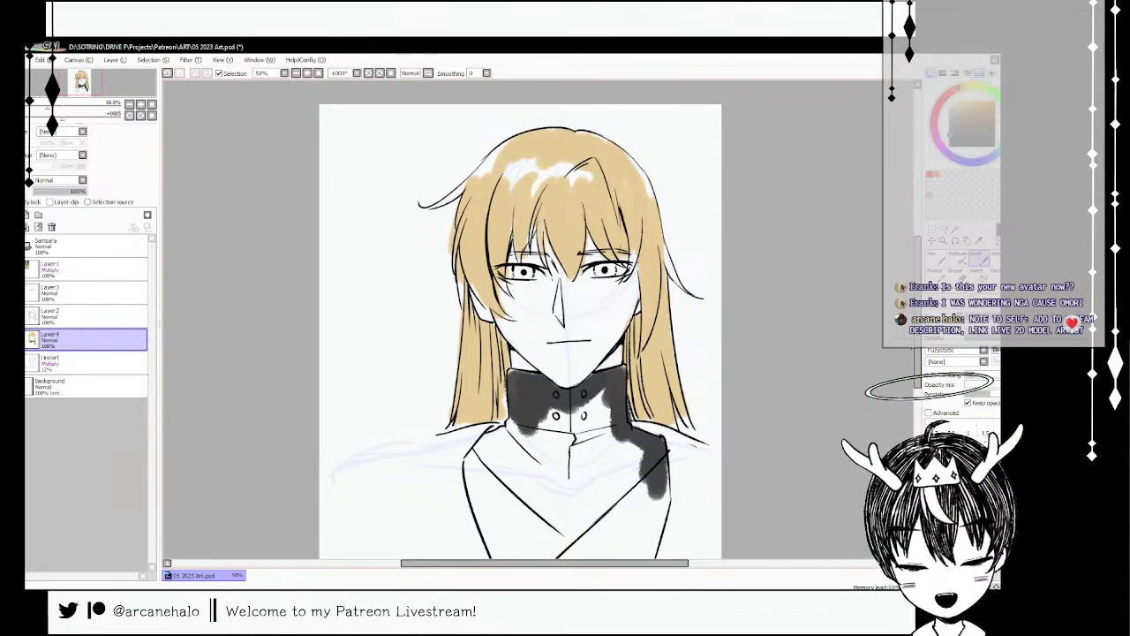
mouse_move(519, 422)
left_mouse_down()
mouse_move(470, 469)
mouse_move(488, 507)
left_mouse_up()
mouse_move(504, 441)
left_mouse_down()
mouse_move(583, 413)
mouse_move(622, 416)
mouse_move(500, 460)
mouse_move(500, 473)
mouse_move(602, 442)
mouse_move(578, 473)
mouse_move(654, 466)
mouse_move(552, 510)
mouse_move(503, 511)
mouse_move(656, 486)
mouse_move(496, 550)
mouse_move(565, 543)
left_mouse_up()
left_click_drag(664, 470, 658, 530)
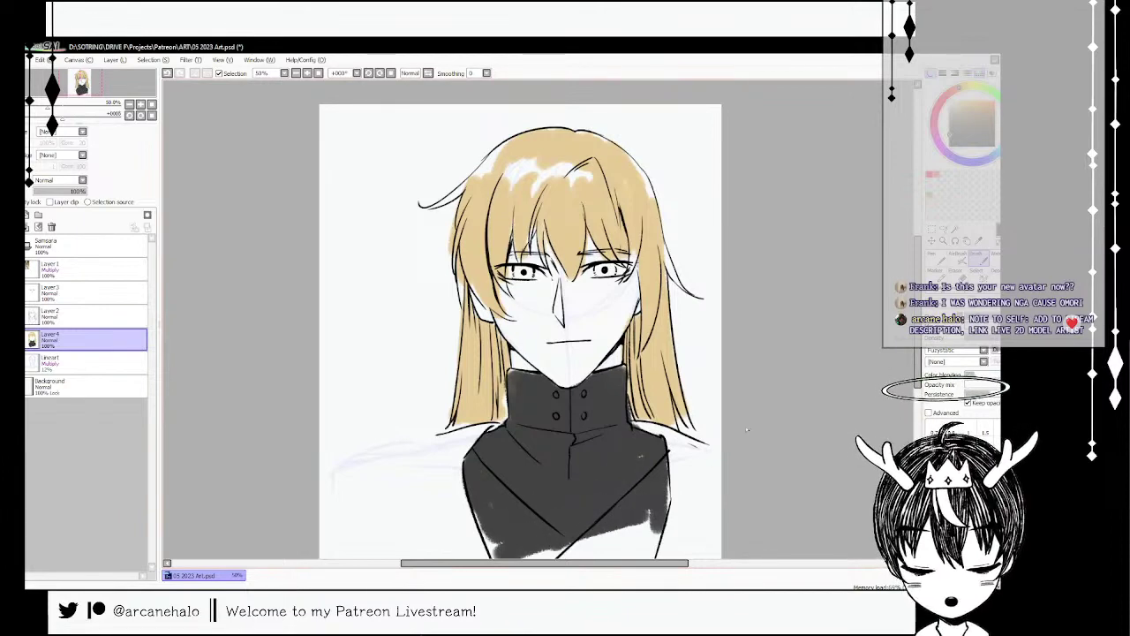
left_click_drag(920, 376, 920, 399)
mouse_move(491, 468)
left_mouse_down()
mouse_move(518, 503)
mouse_move(526, 449)
mouse_move(524, 497)
mouse_move(535, 505)
mouse_move(645, 440)
mouse_move(548, 483)
mouse_move(632, 454)
mouse_move(627, 493)
left_mouse_up()
mouse_move(666, 411)
left_mouse_down()
mouse_move(645, 478)
mouse_move(654, 496)
left_mouse_up()
left_click_drag(618, 448, 530, 491)
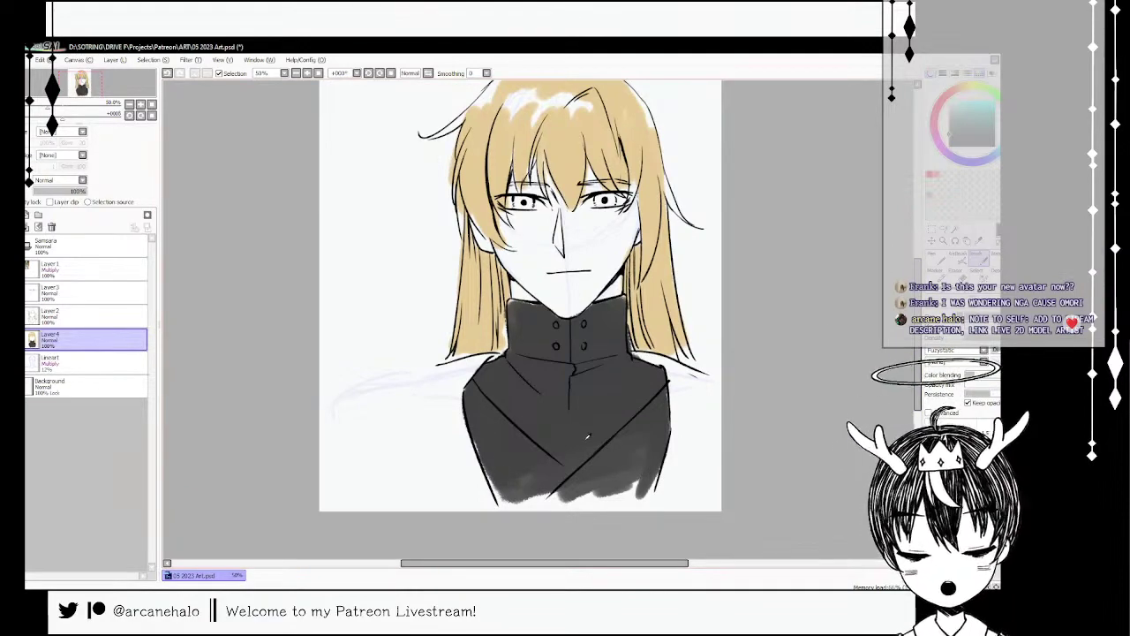
- Color the four collar buttons white and fill the outward-flicking side lock with the sampled hair color
key("n")
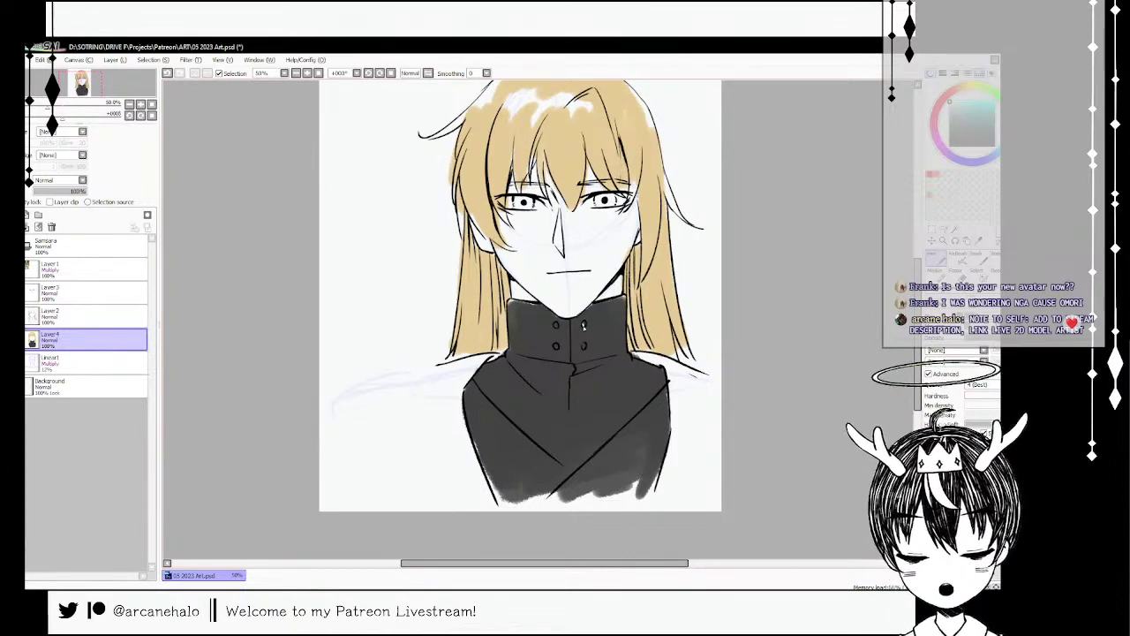
left_click_drag(584, 327, 583, 323)
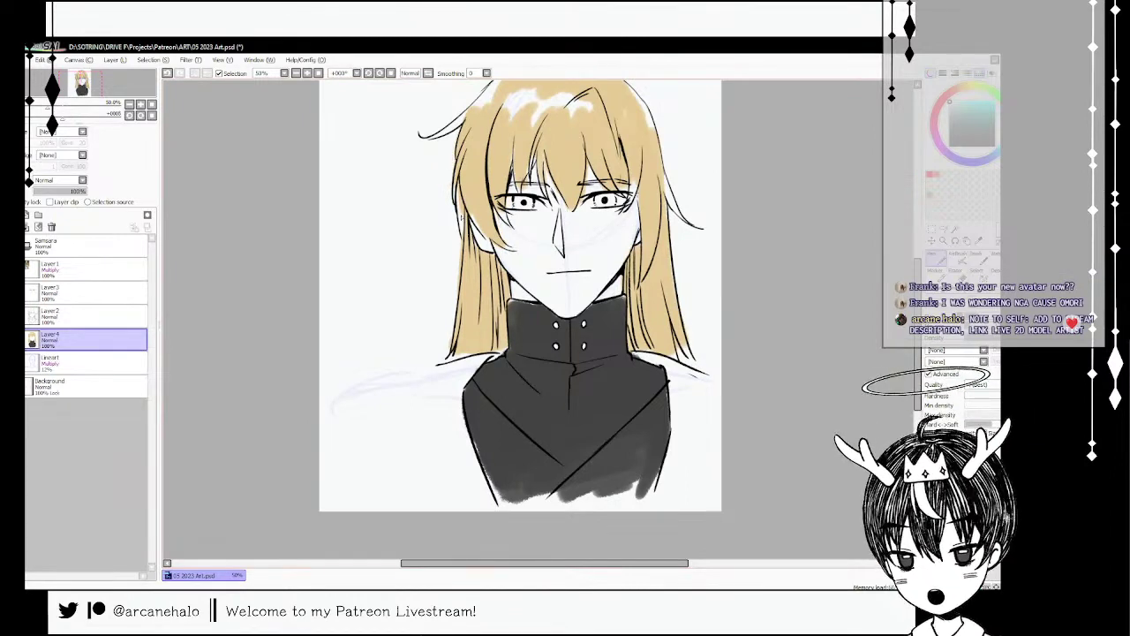
right_click(662, 176)
left_click_drag(663, 169, 680, 216)
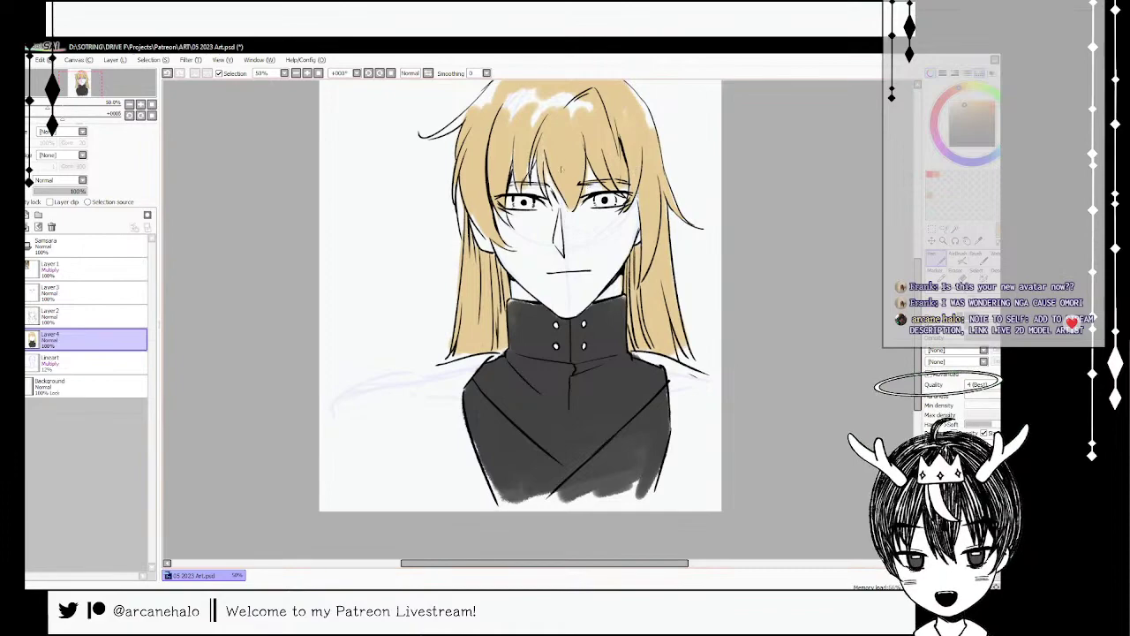
- Fill the remaining gaps in the bangs, the outward-flicking lock and the crown edges with golden brown
left_click_drag(532, 178, 530, 157)
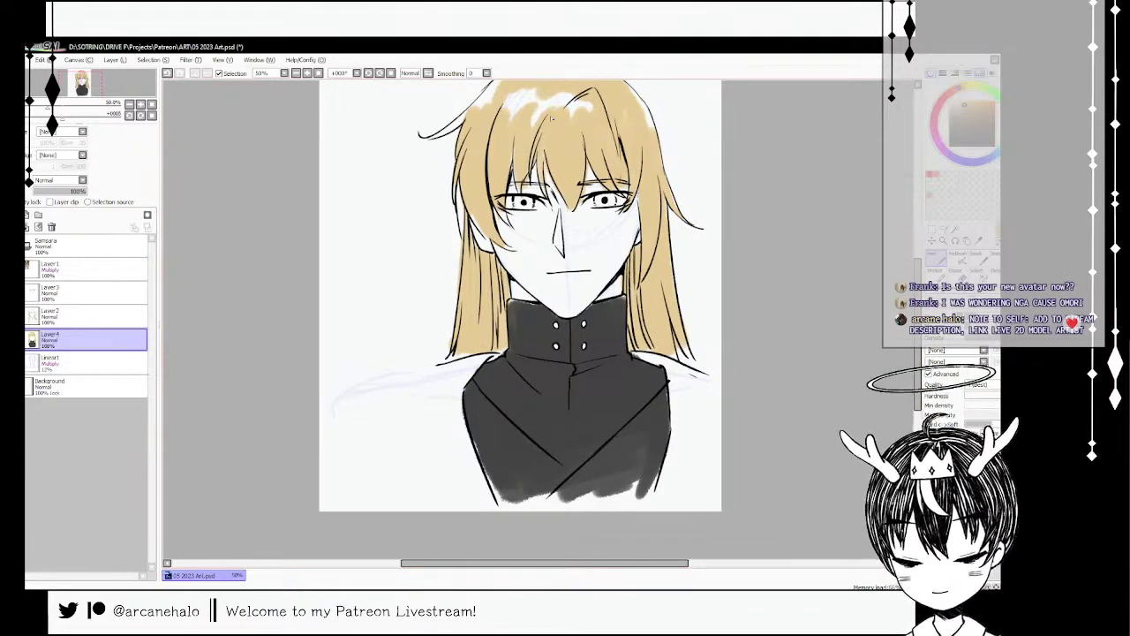
scroll(842, 498, "up", 3)
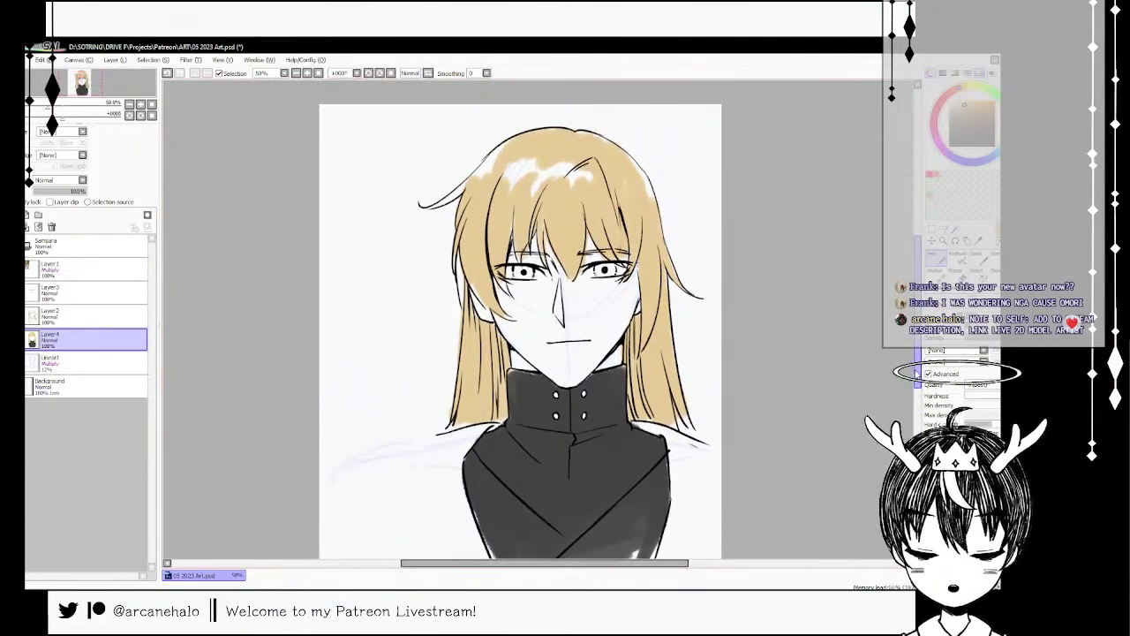
left_click_drag(468, 182, 435, 207)
key("ctrl+z")
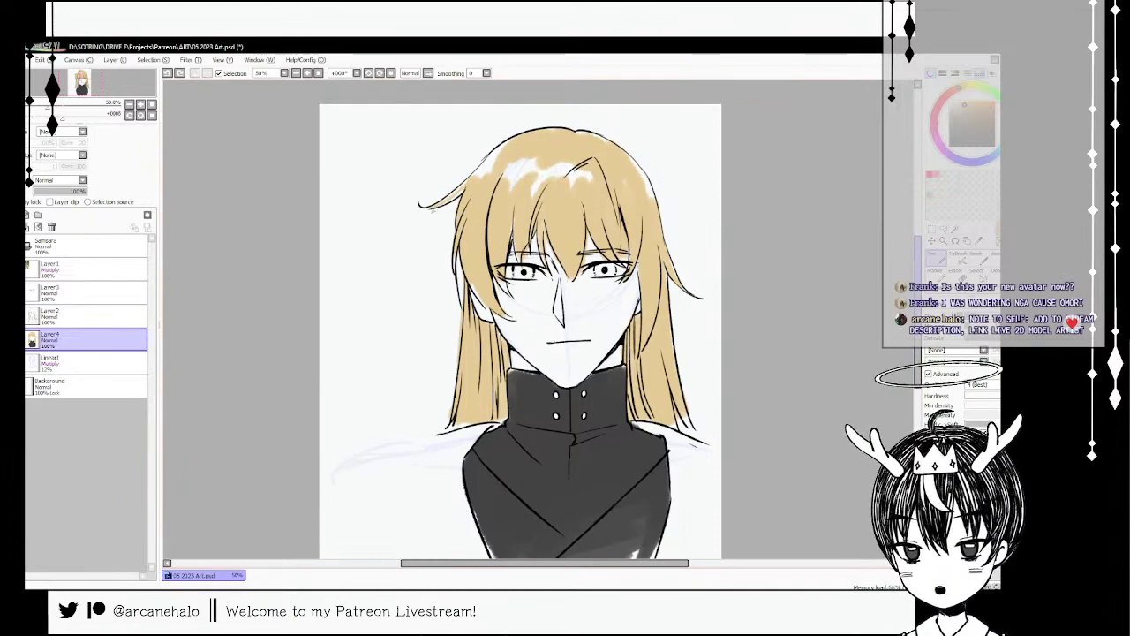
left_click_drag(489, 173, 502, 158)
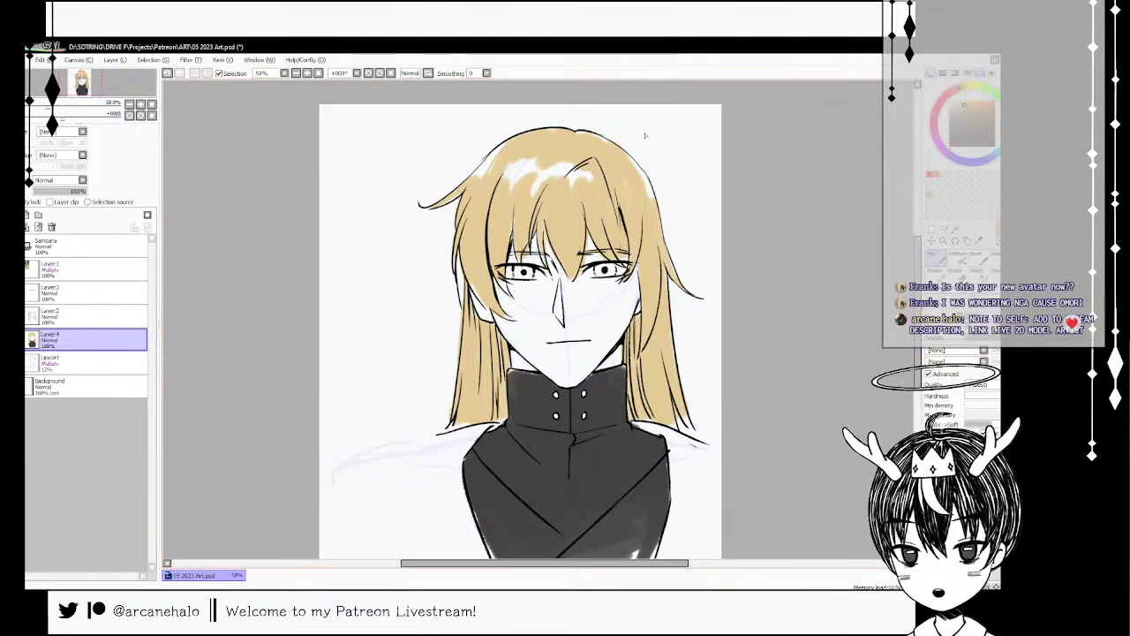
left_click_drag(633, 163, 650, 196)
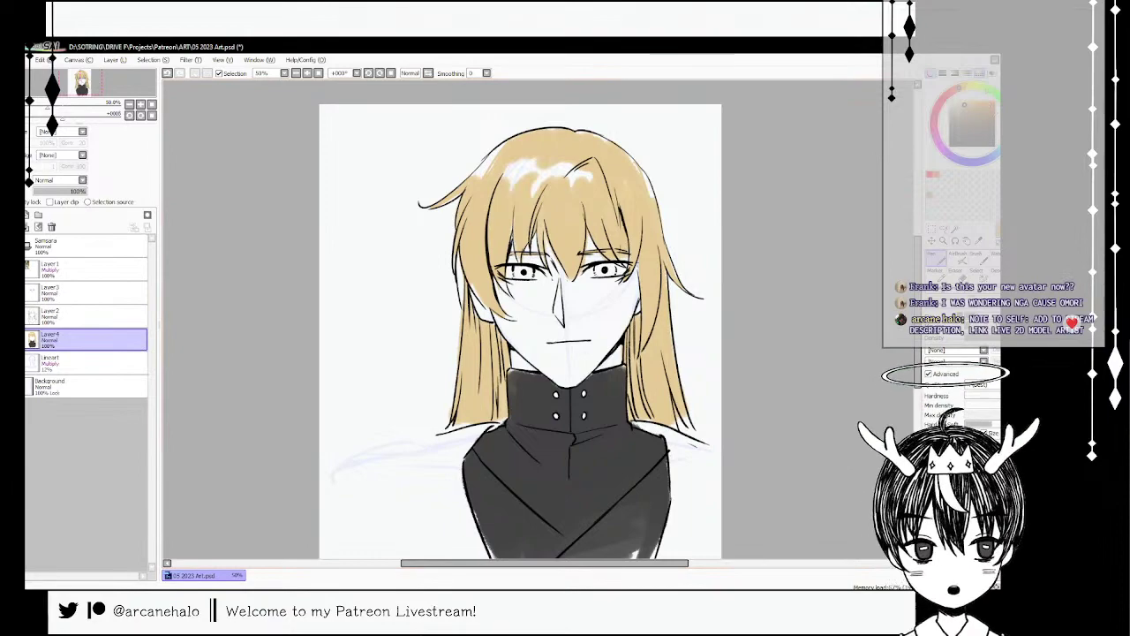
- Choose a medium green and paint both irises with it
left_click(989, 89)
left_click(974, 109)
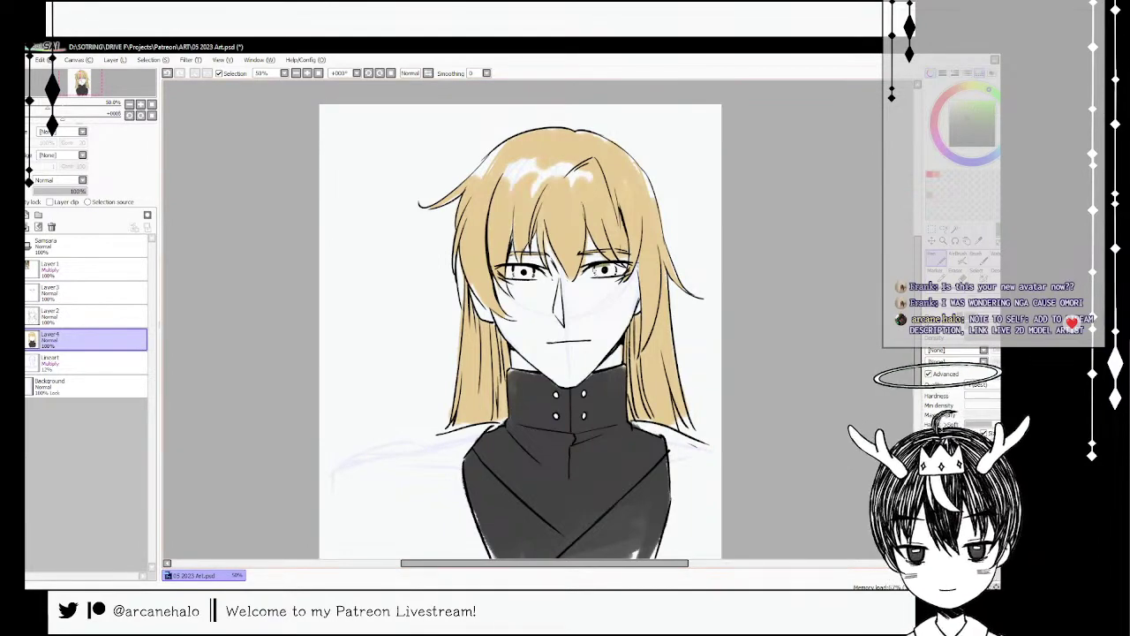
left_click_drag(594, 269, 614, 269)
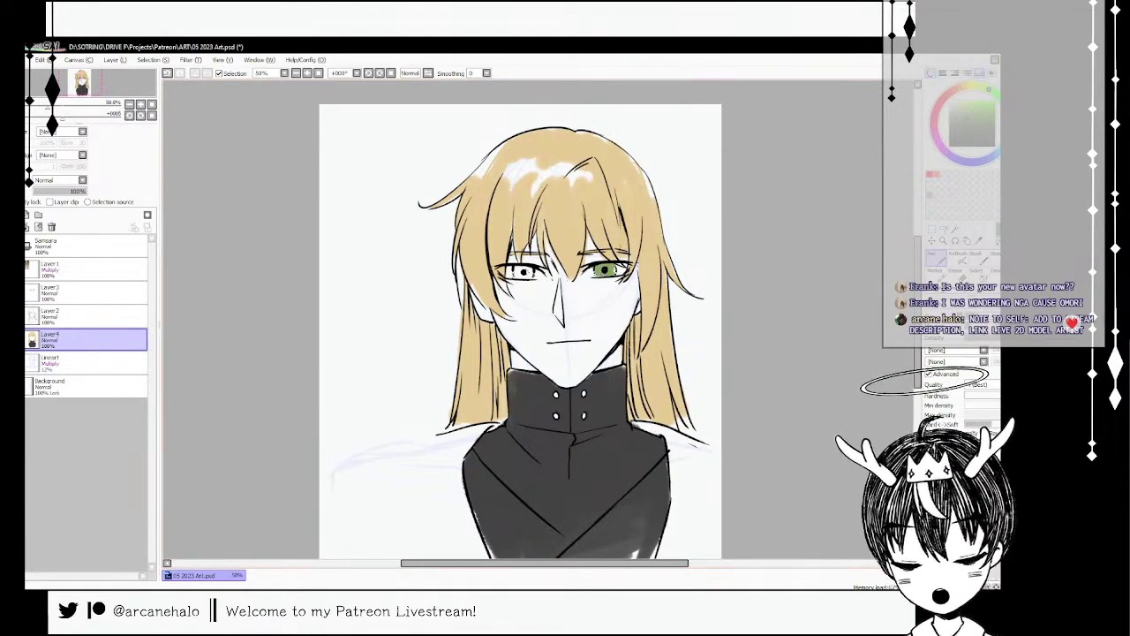
mouse_move(515, 267)
left_mouse_down()
mouse_move(533, 274)
mouse_move(521, 279)
left_mouse_up()
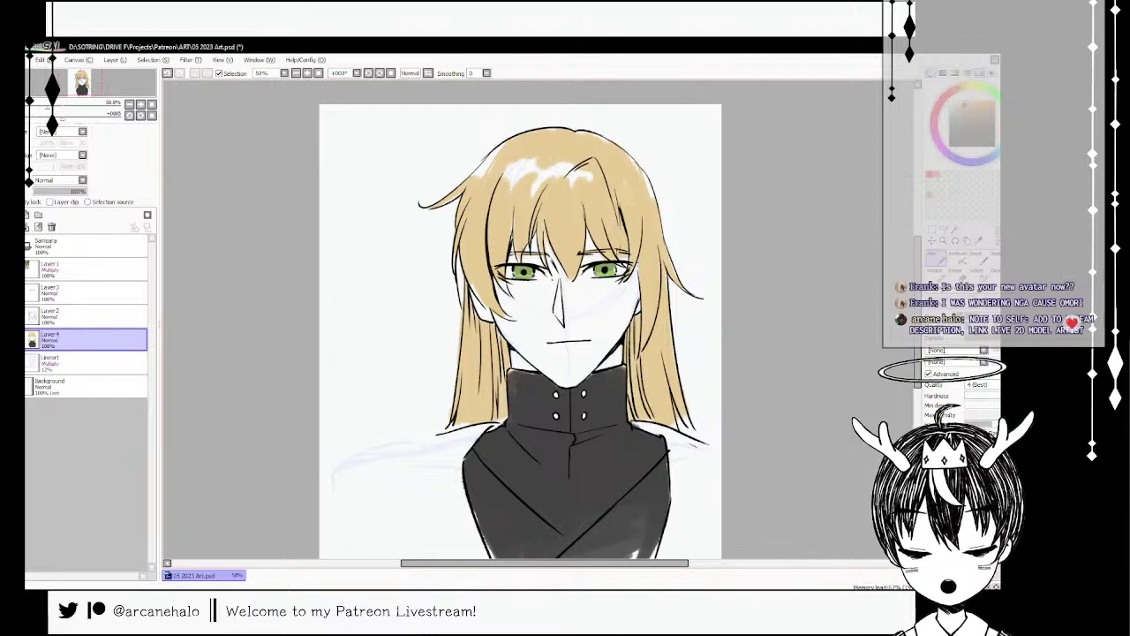
- Rename Layer3, Layer2 and the flat color layer Layer4 as 3, 2 and 1
left_click(55, 291)
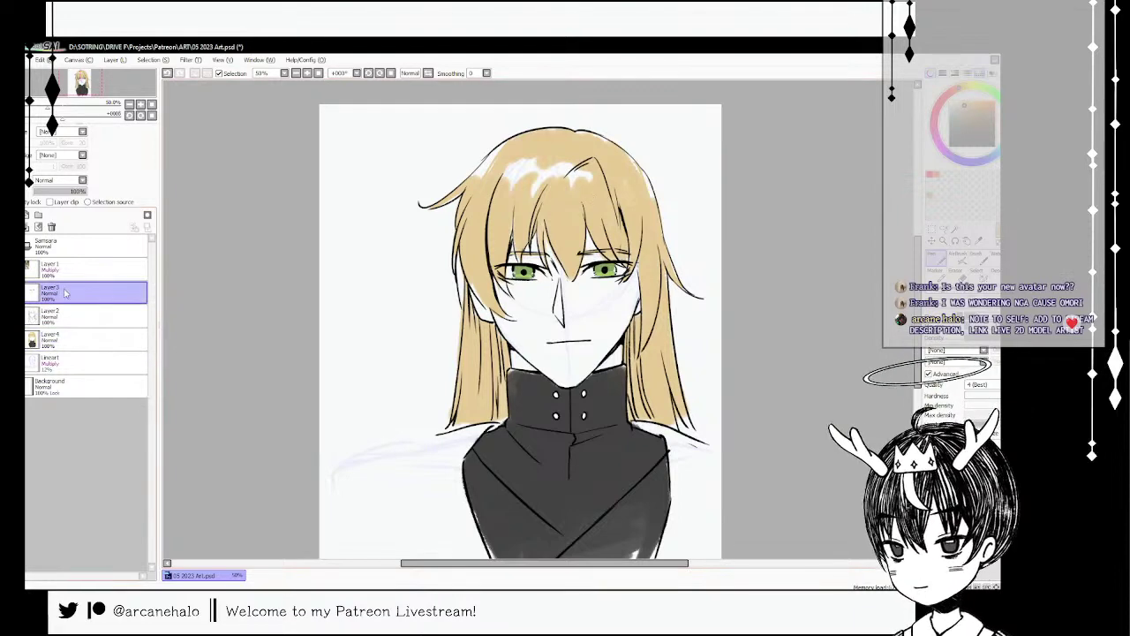
type("3")
key("Return")
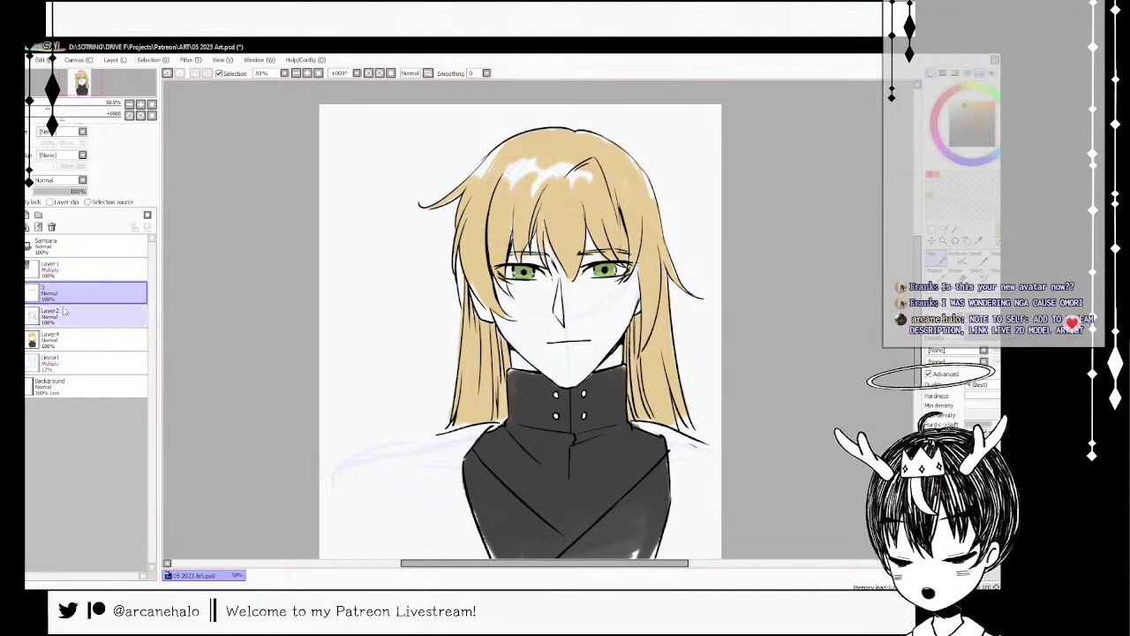
left_click(52, 319)
double_click(53, 319)
type("2")
key("Return")
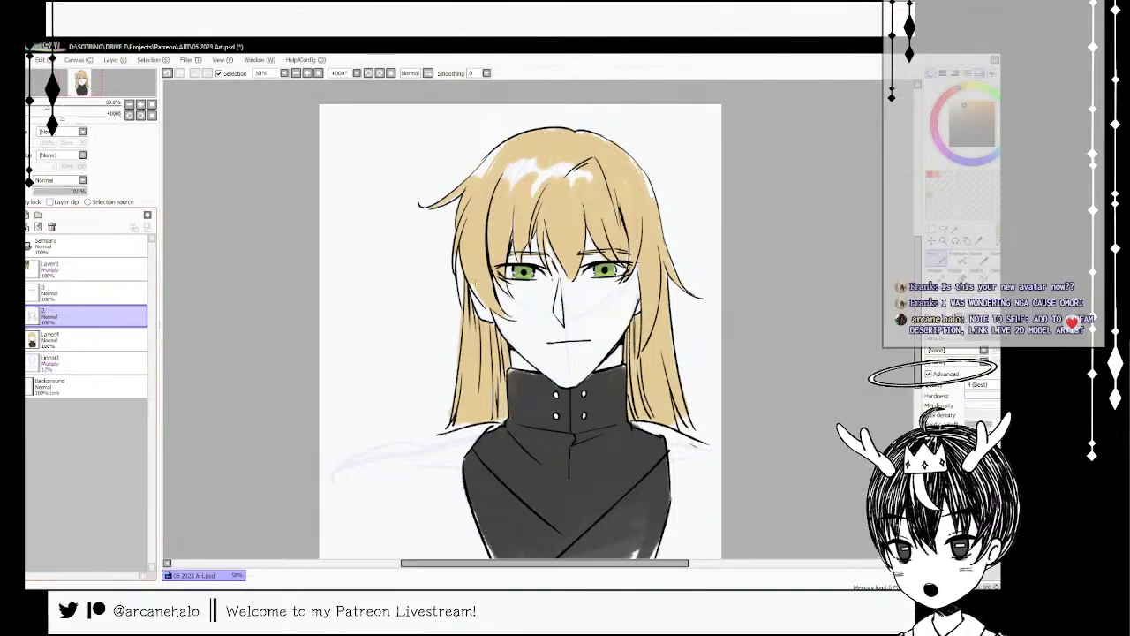
double_click(53, 340)
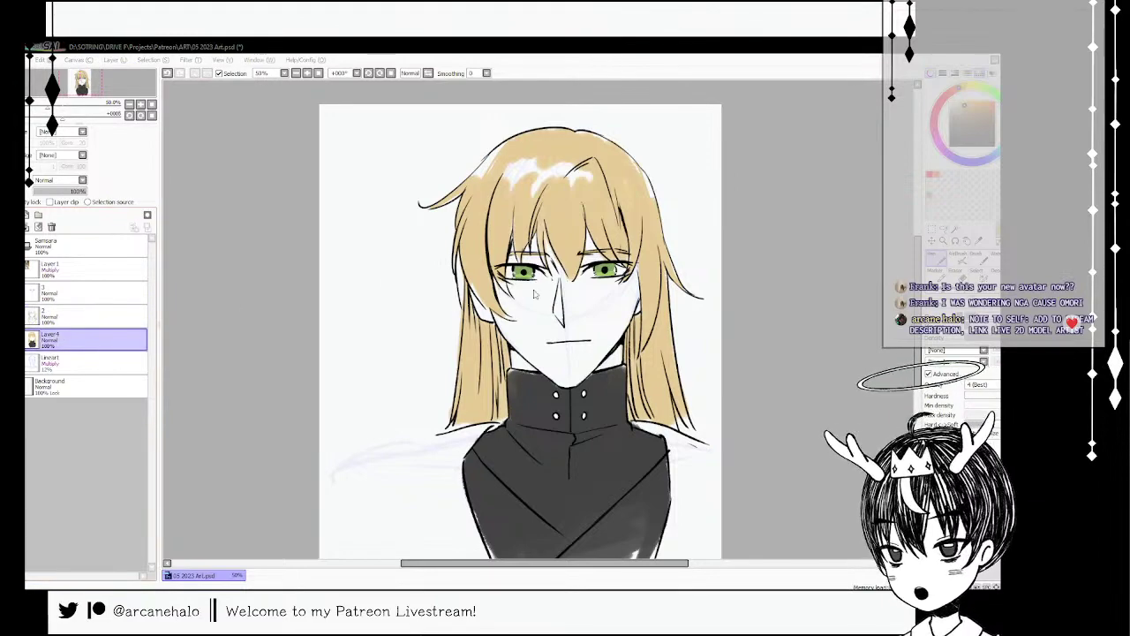
- Add a new layer above layer 3 and paint fine loose strands over the hair with sampled colors
left_click(91, 287)
left_click(27, 215)
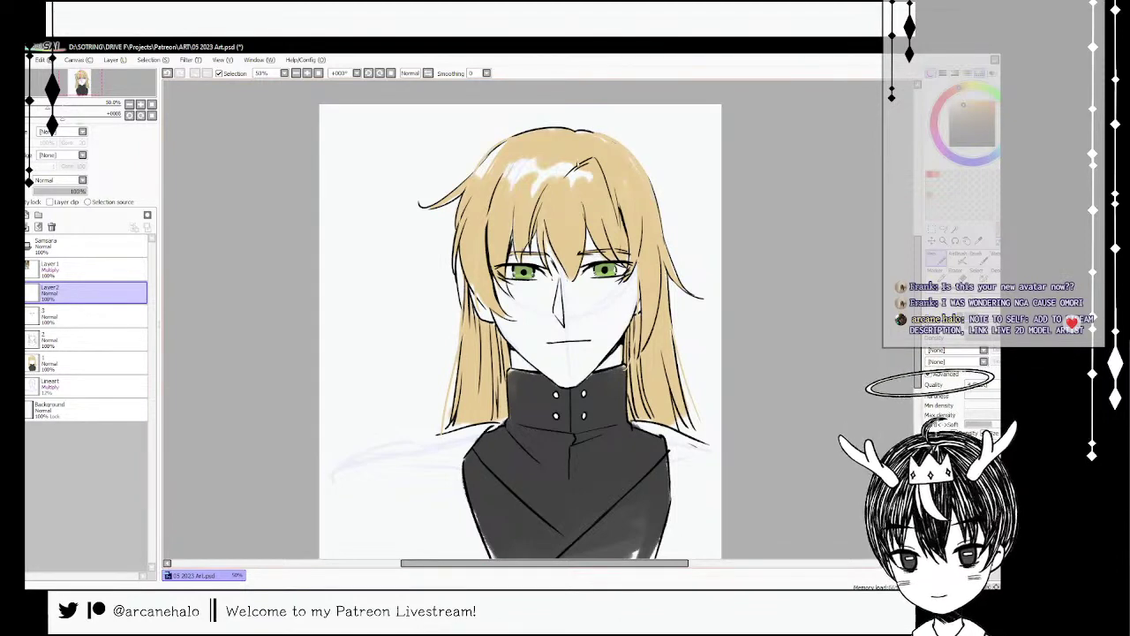
left_click_drag(606, 172, 620, 229)
right_click(584, 177)
mouse_move(597, 161)
left_mouse_down()
mouse_move(626, 243)
mouse_move(622, 231)
left_mouse_up()
key("ctrl+z")
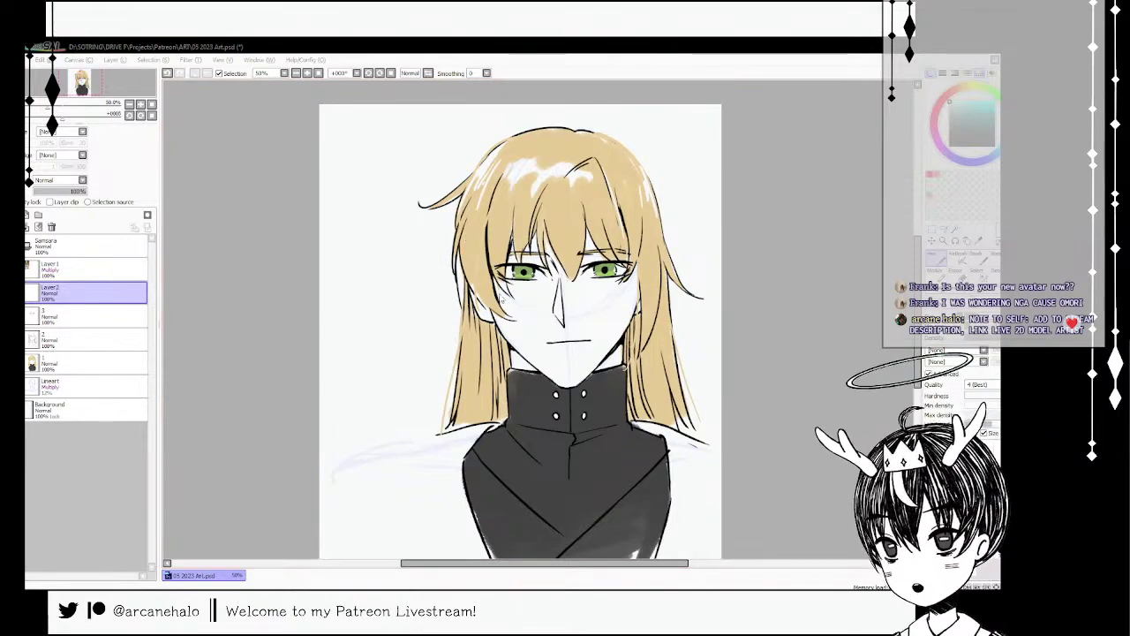
- Rename the new strand layer as 4, give the Multiply layer above it a short name and save the file
double_click(56, 291)
type("4")
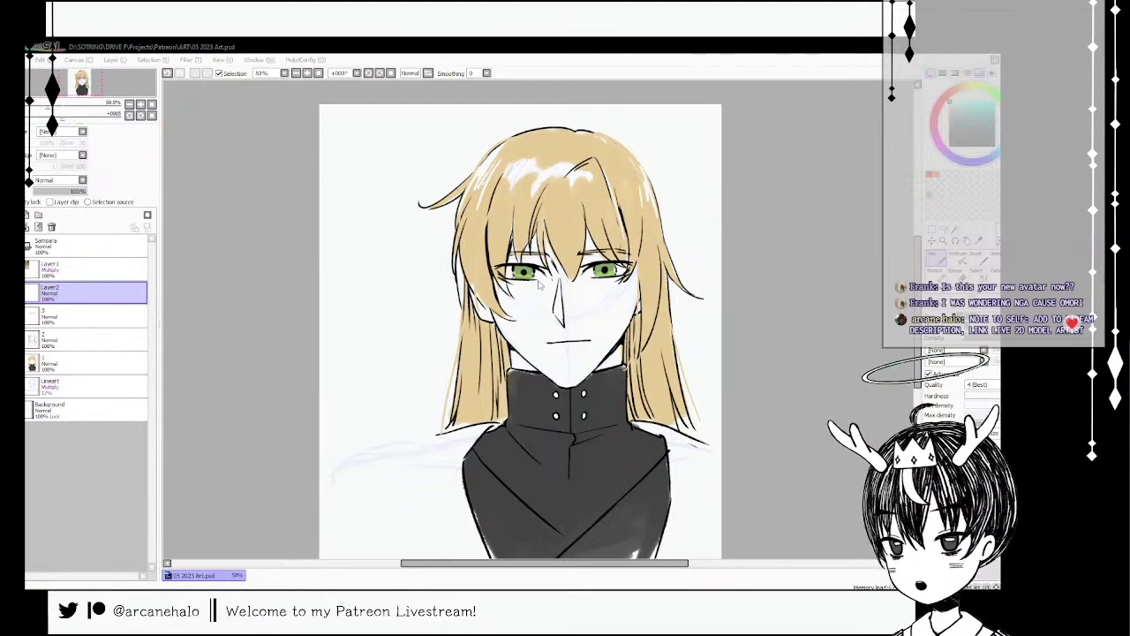
key("Return")
left_click(66, 266)
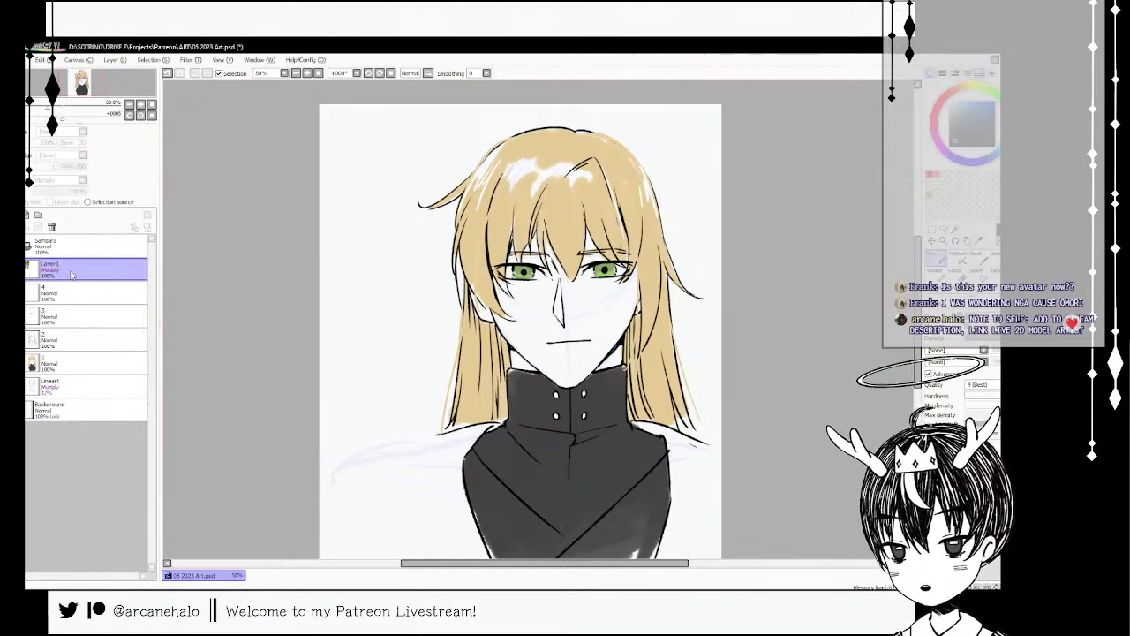
key("ctrl+s")
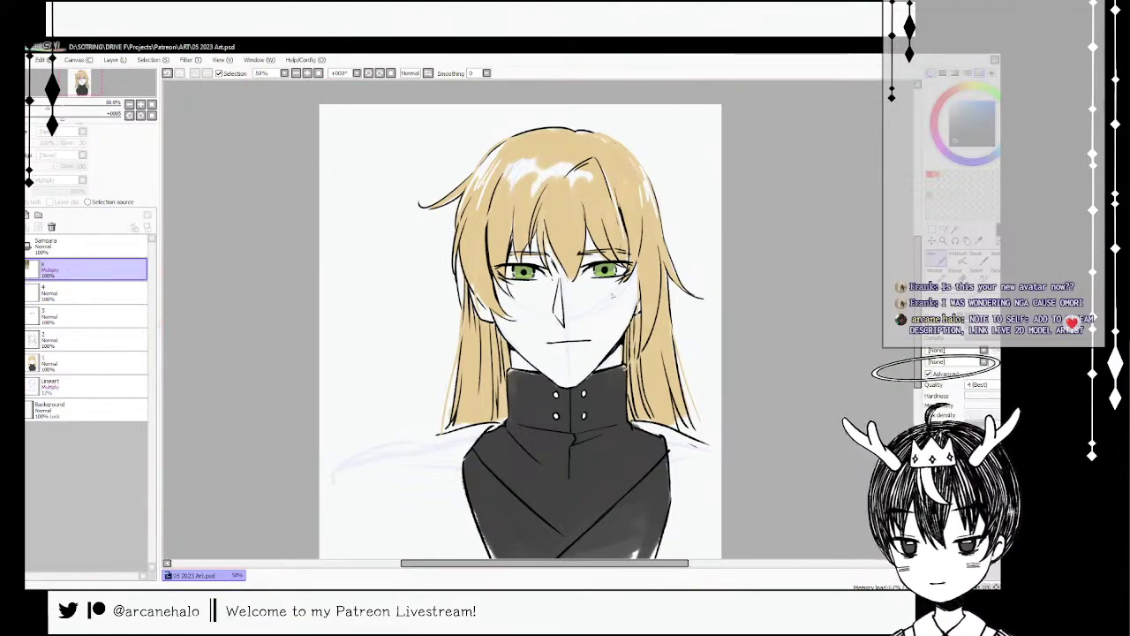
- Add a new layer above layer 4 and handwrite the artist's signature in muted greyish tan beside the chest
right_click(673, 361)
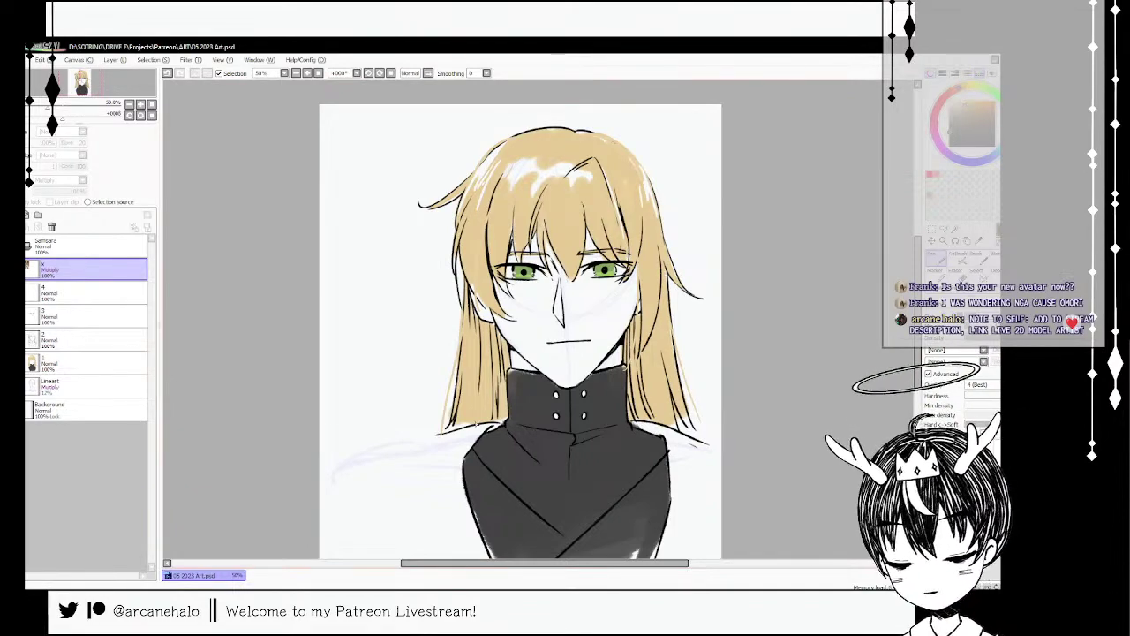
key("ctrl+shift+n")
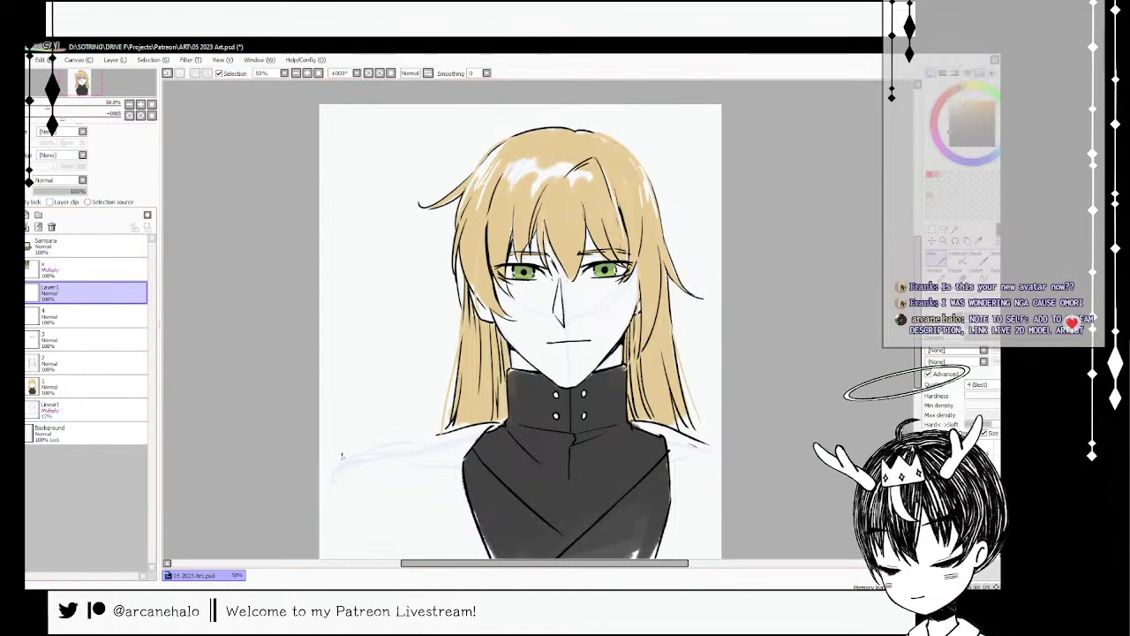
left_click_drag(949, 133, 954, 112)
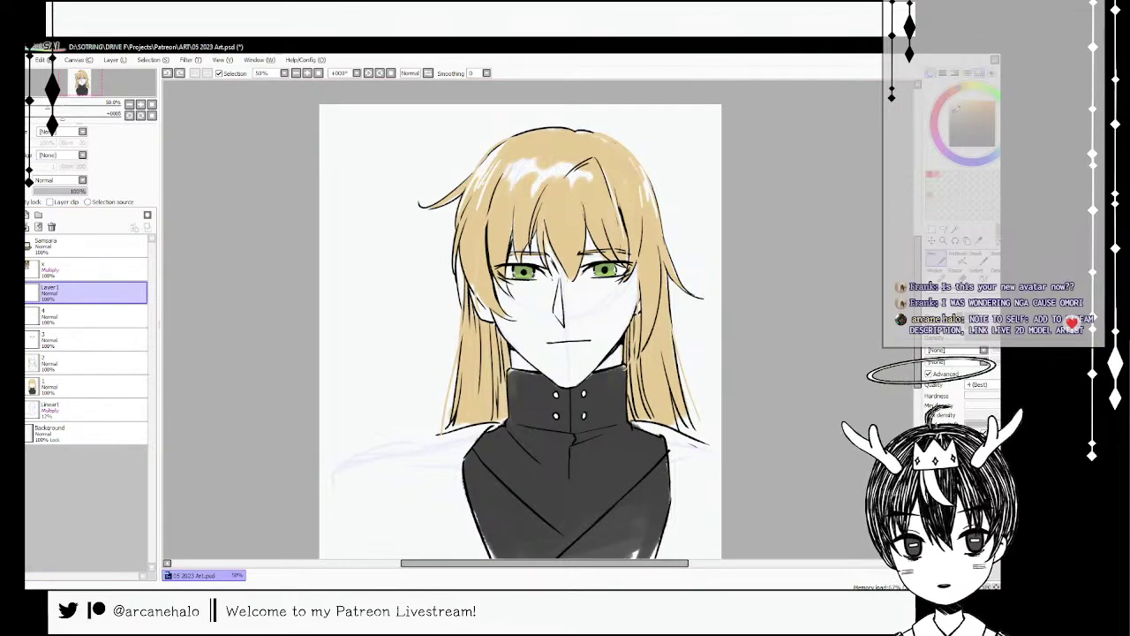
mouse_move(349, 470)
left_mouse_down()
mouse_move(357, 529)
mouse_move(403, 475)
mouse_move(342, 498)
mouse_move(408, 486)
left_mouse_up()
key("ctrl+z")
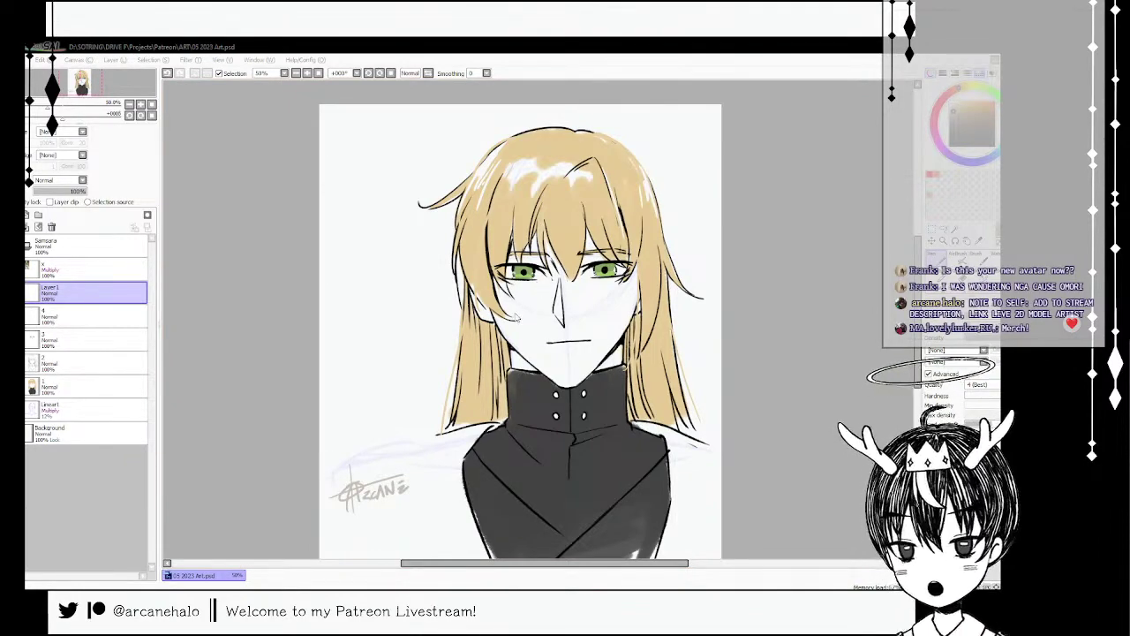
- Handwrite the year 2023 beneath the signature, redoing unsatisfactory strokes
mouse_move(366, 510)
left_mouse_down()
mouse_move(367, 524)
mouse_move(381, 517)
left_mouse_up()
key("ctrl+z")
left_click_drag(386, 506, 385, 515)
key("ctrl+z")
key("ctrl+z")
left_click_drag(389, 506, 407, 509)
left_click_drag(409, 499, 413, 514)
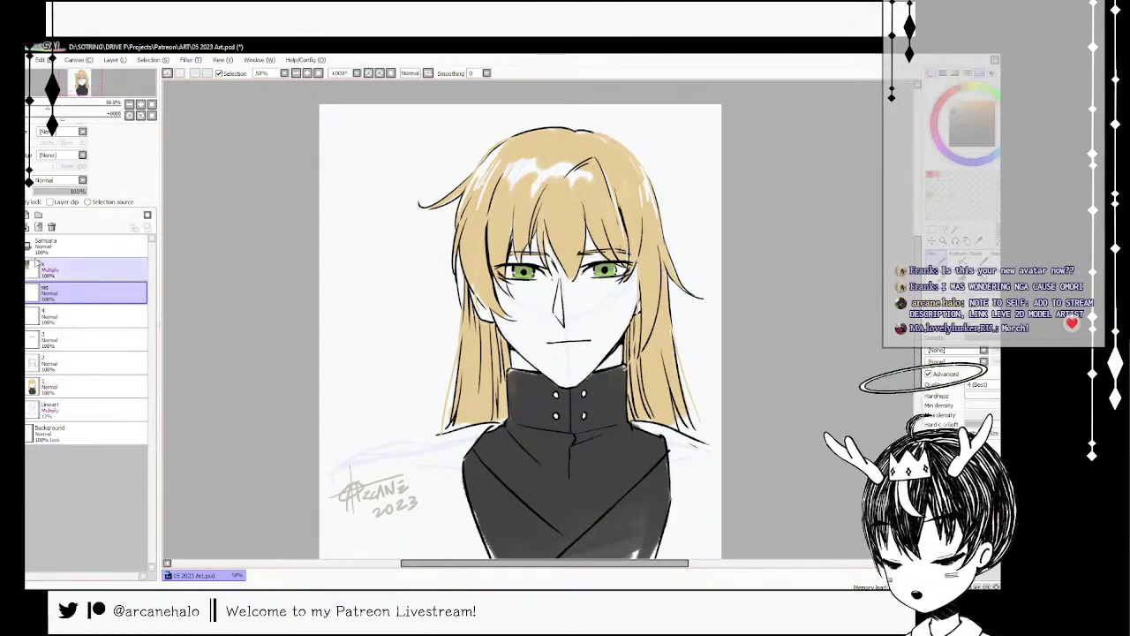
- Scale the signature down, move it just above the shoulder line beside the hair and save the file
key("ctrl+t")
left_click_drag(419, 463, 389, 482)
left_click_drag(382, 505, 416, 431)
key("Return")
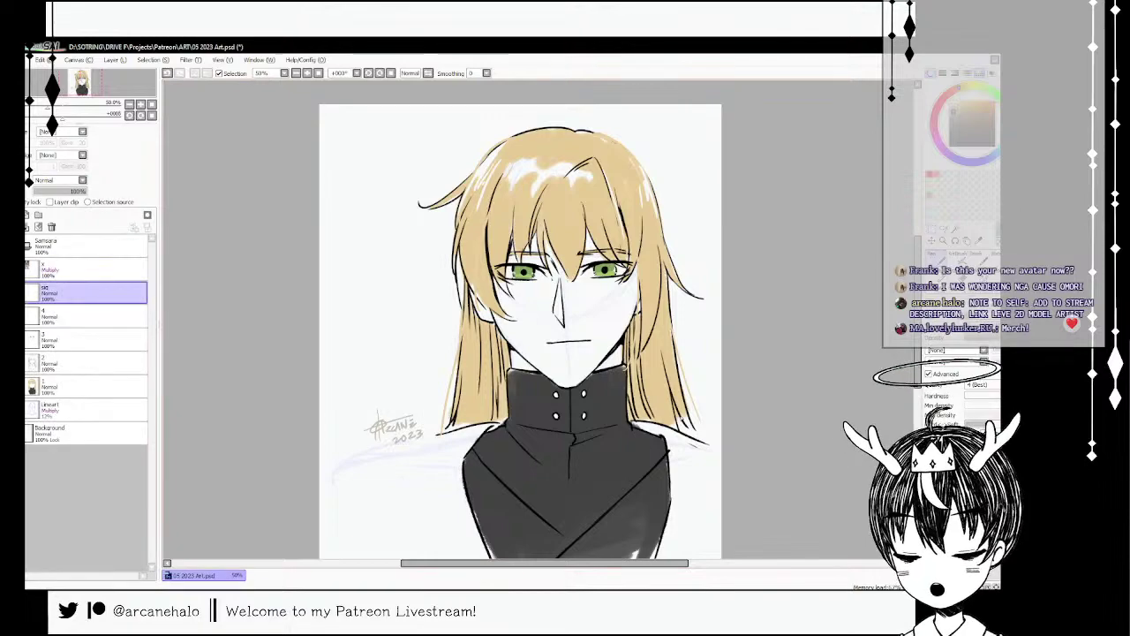
key("ctrl+s")
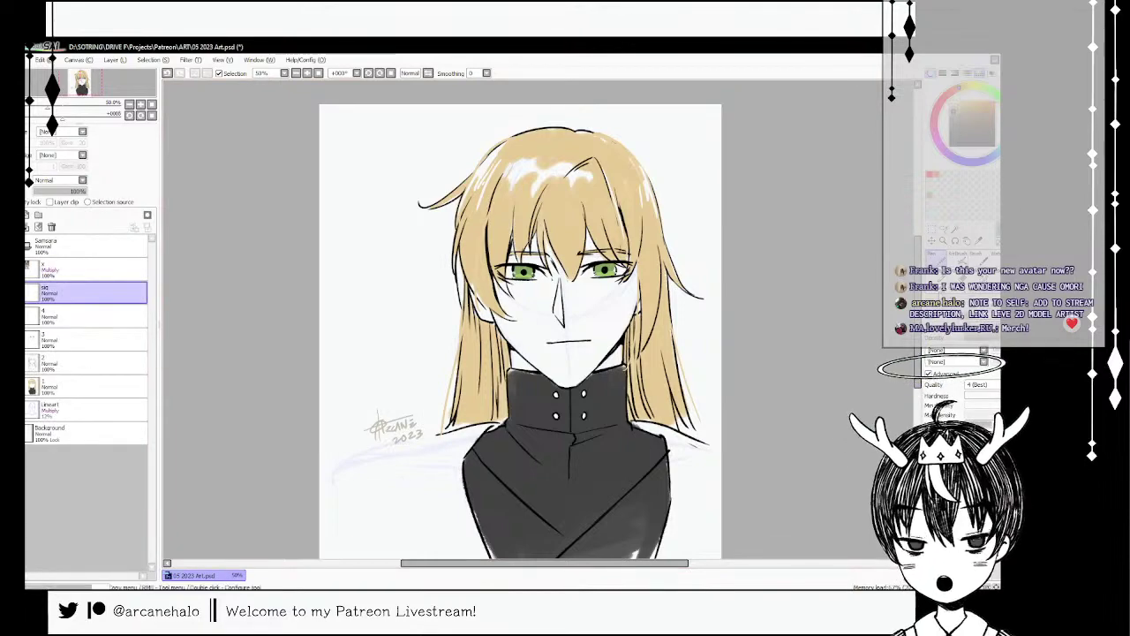
- Add small white highlights to the green irises on layer 4 and save the file
left_click(29, 246)
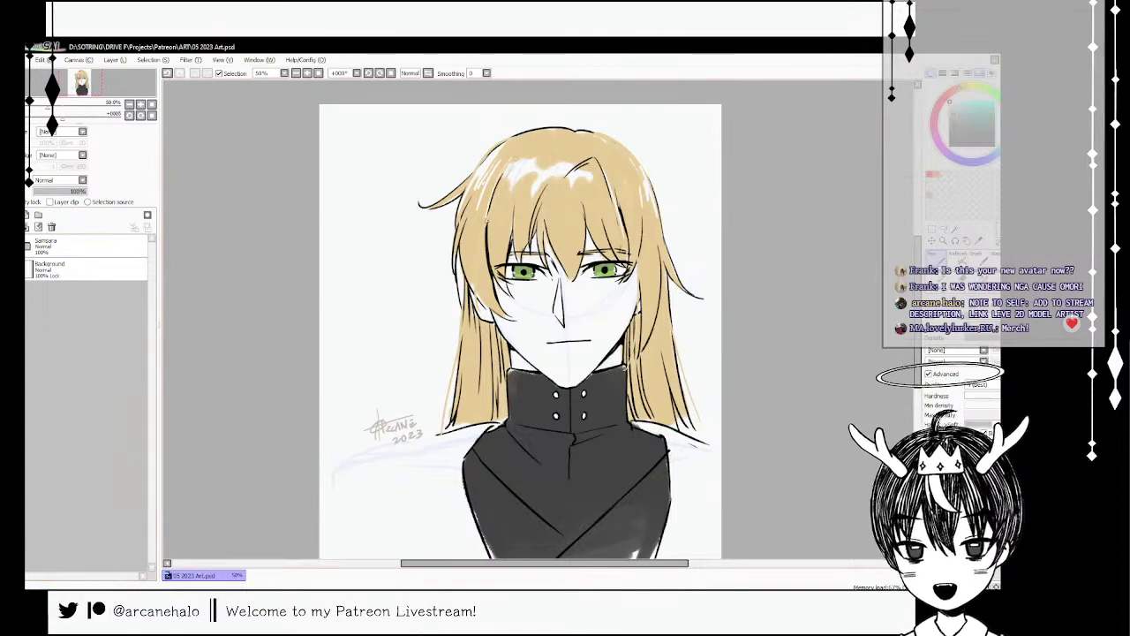
left_click(28, 246)
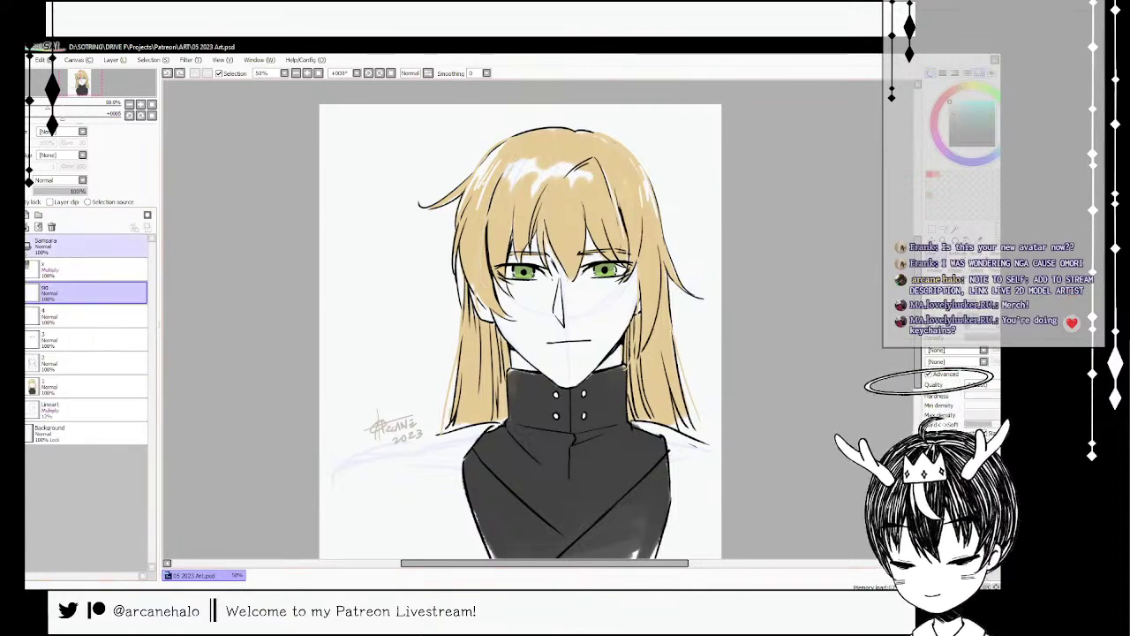
left_click(80, 318)
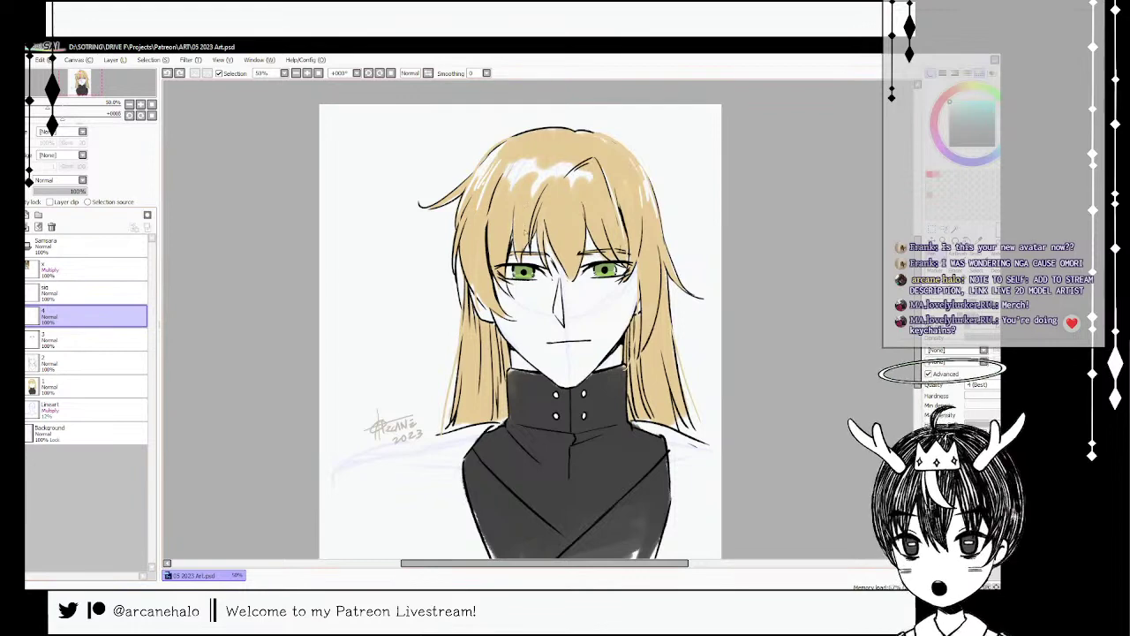
key("ctrl+z")
left_click_drag(514, 269, 519, 274)
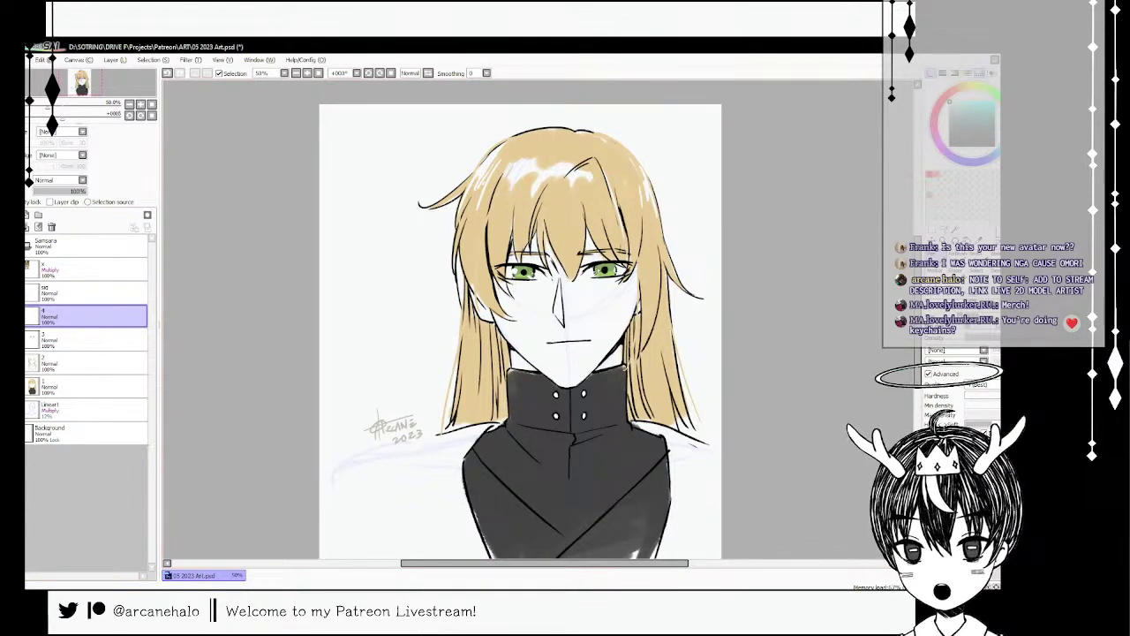
key("ctrl+s")
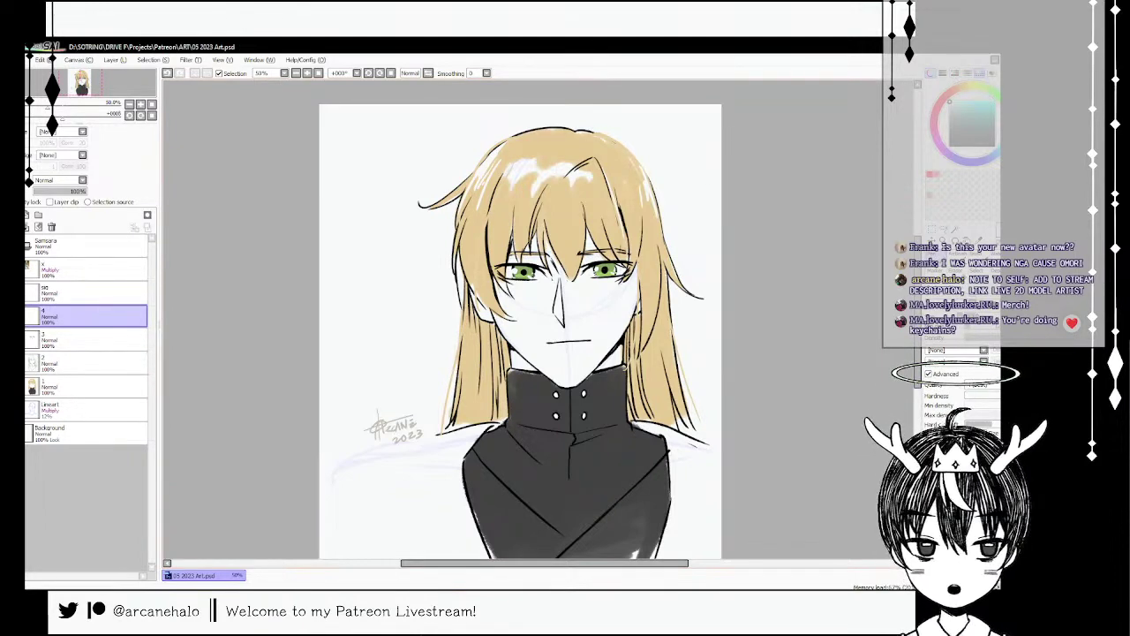
- Try painting a muted reddish shadow around the inner corner of the eye on layers 4 and 1
right_click(609, 199)
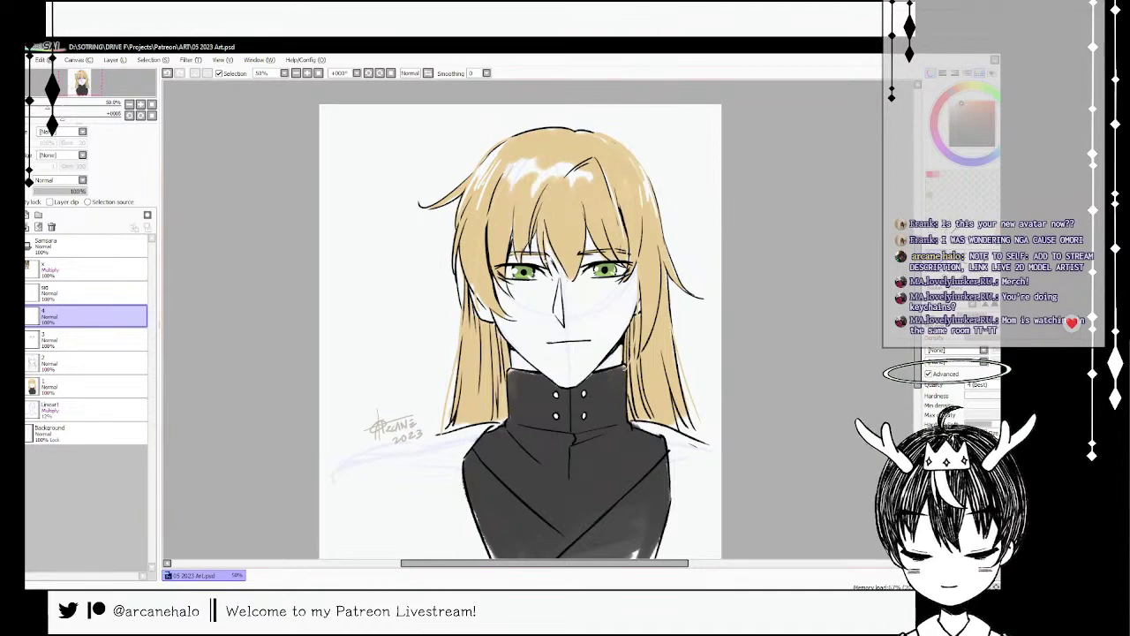
left_click_drag(537, 255, 539, 266)
key("ctrl+z")
left_click(89, 387)
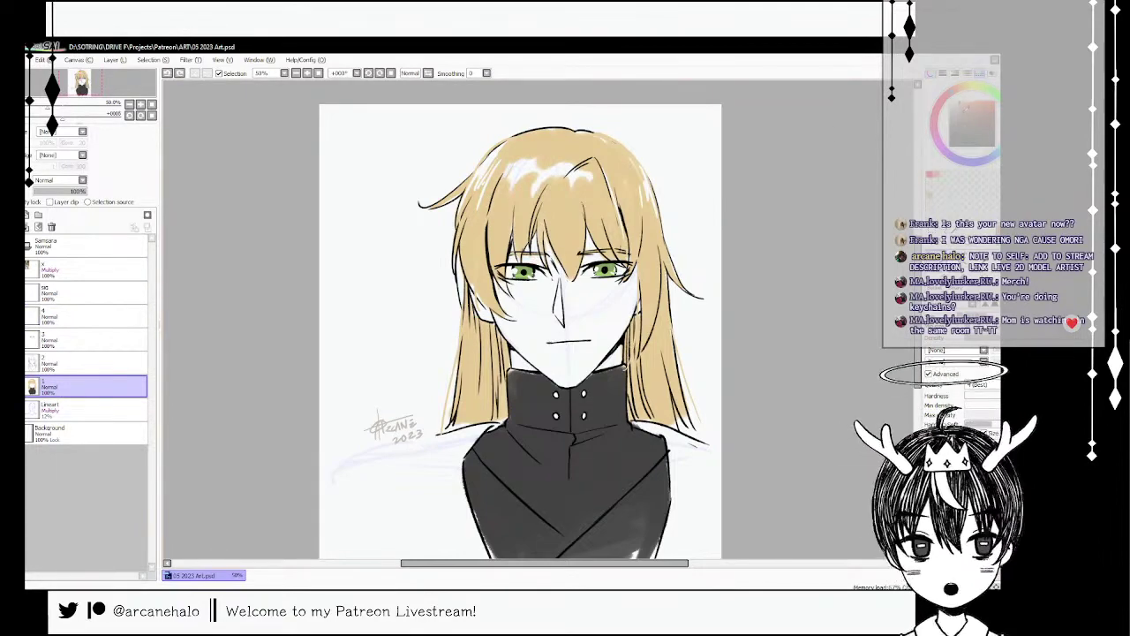
left_click_drag(533, 256, 554, 265)
key("ctrl+z")
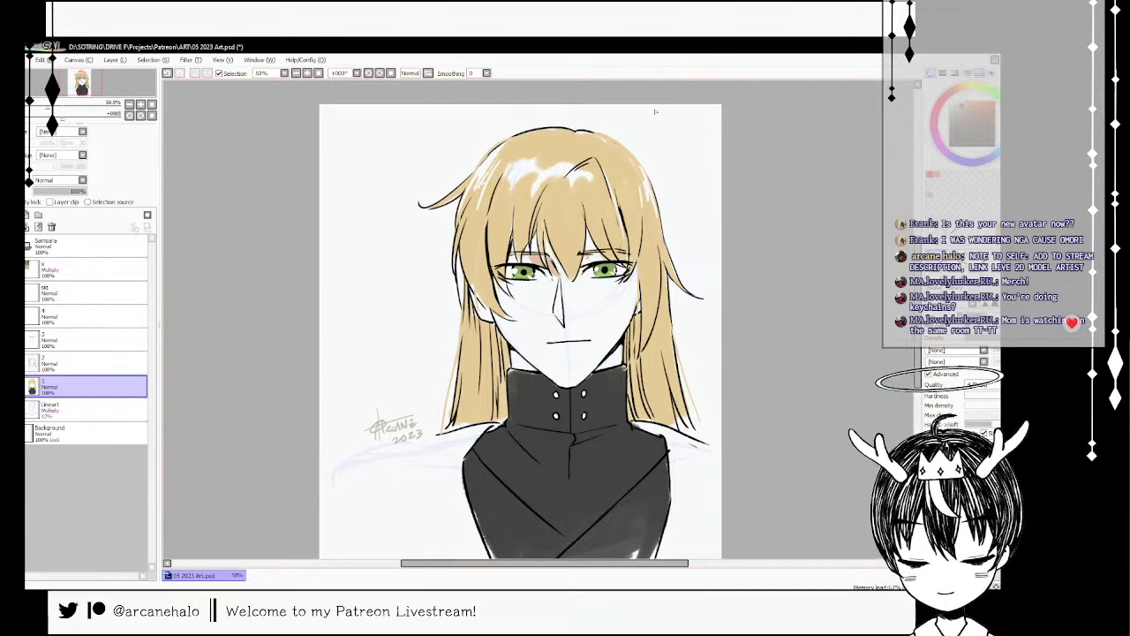
key("ctrl+z")
key("ctrl+z")
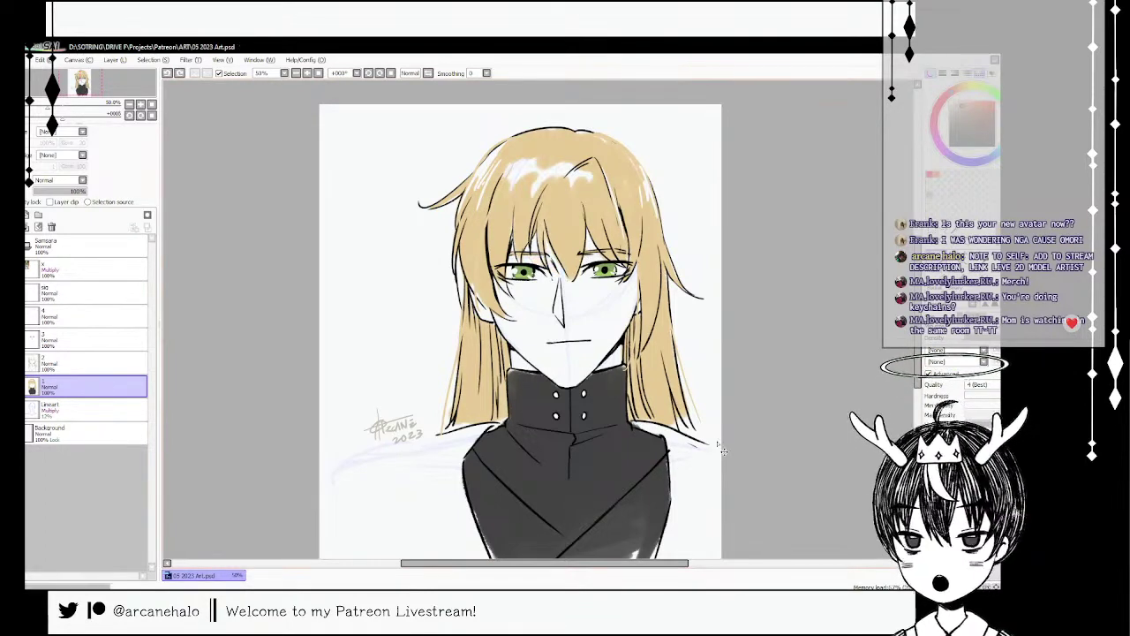
- Collapse and hide the Samsara folder, and add a new folder above it
left_click(35, 245)
left_click(40, 245)
left_click(28, 245)
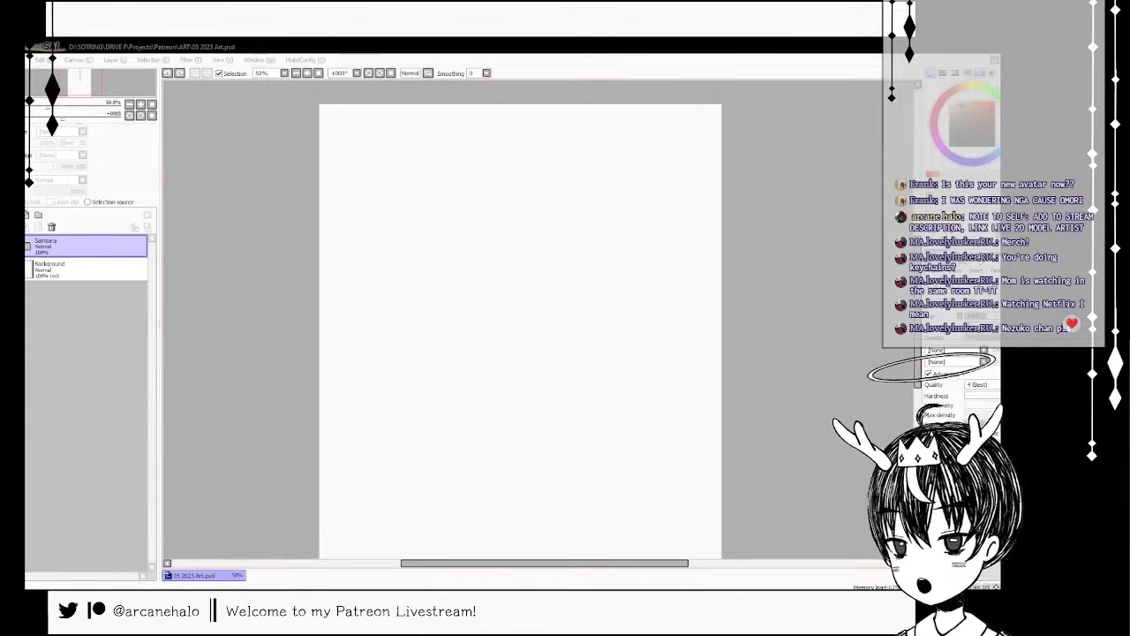
left_click(53, 246)
left_click(38, 214)
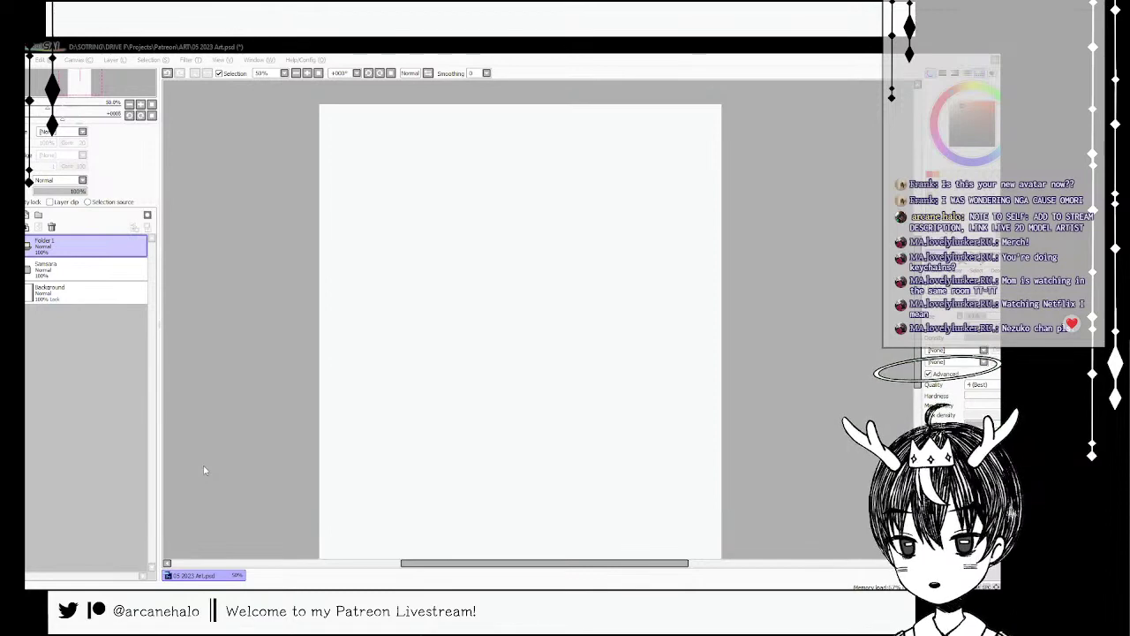
- Name the new folder Lovely Lurker, add and rename a drawing layer inside it, and save the file
type("Lovely Lurker")
key("Return")
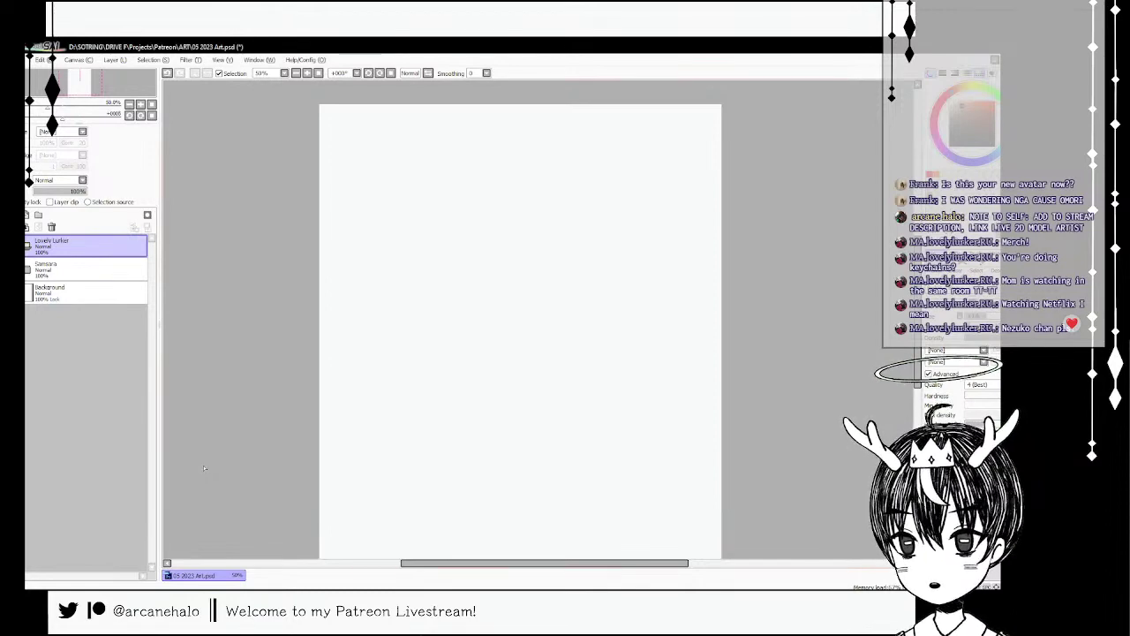
left_click(27, 215)
double_click(54, 267)
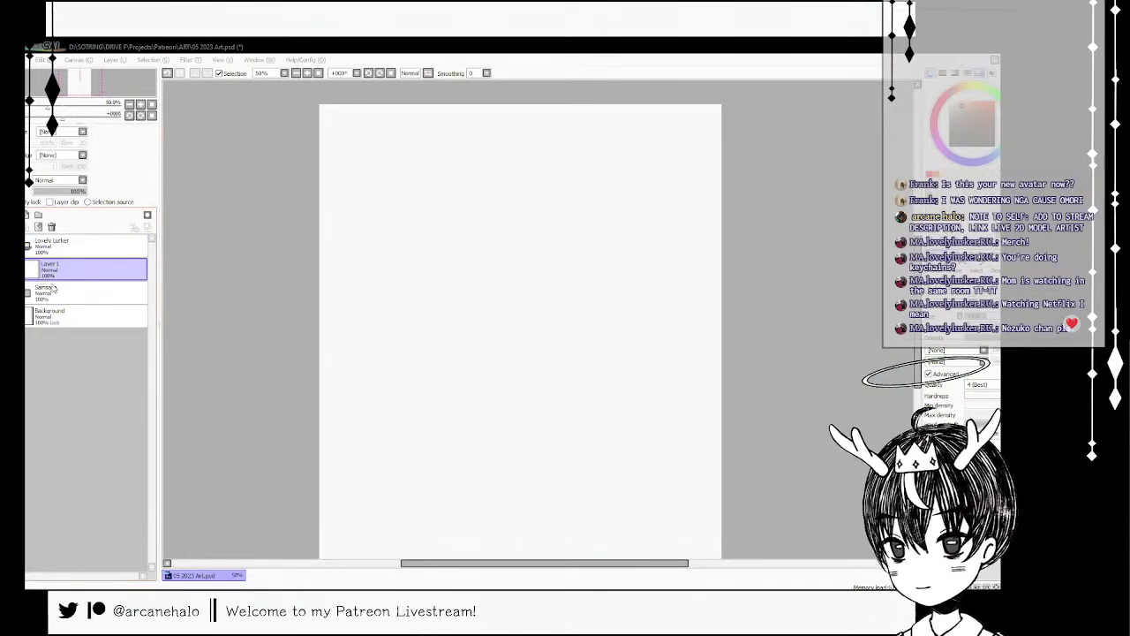
type("ll")
key("Return")
key("ctrl+s")
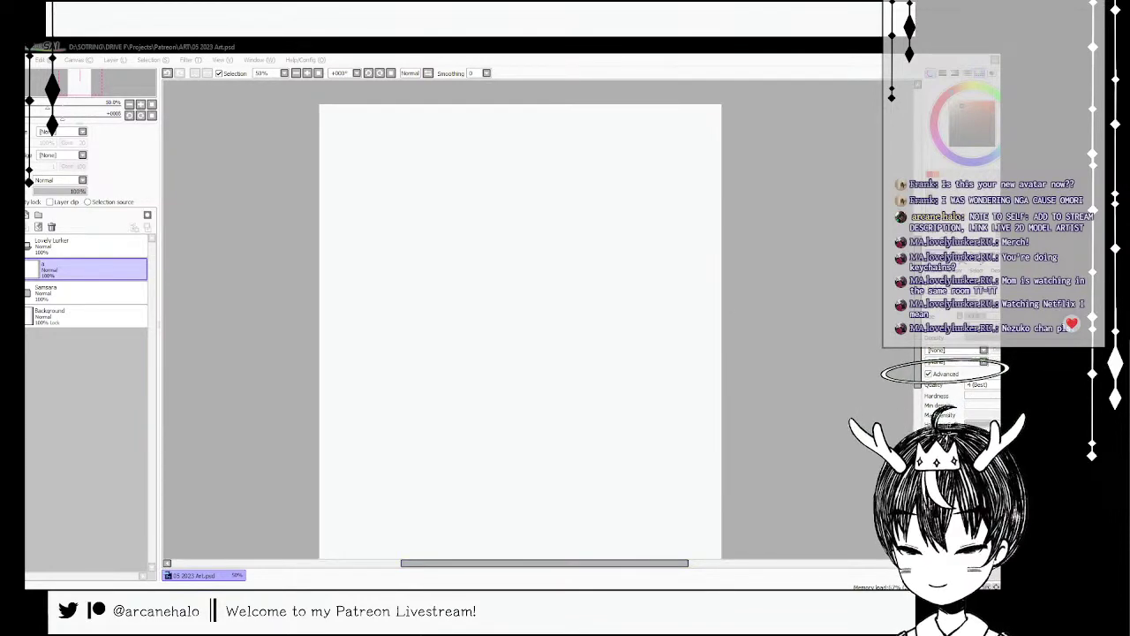
- Paste the copied Nezuko reference image above the empty drawing layer and scale it down to fit within the page width
key("alt+Tab")
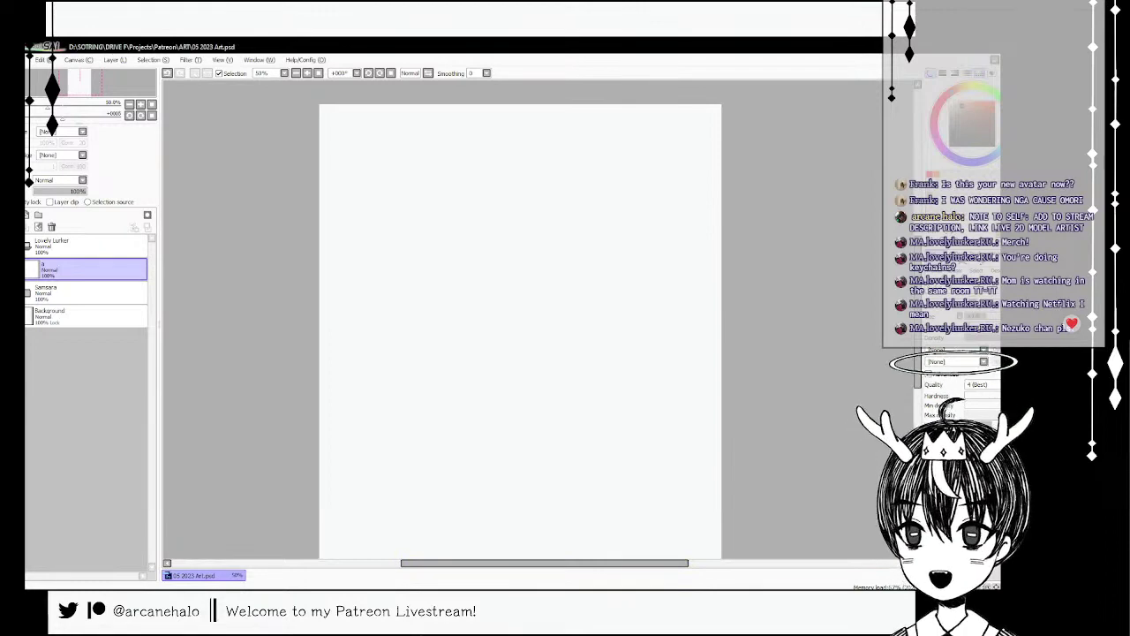
key("alt+Tab")
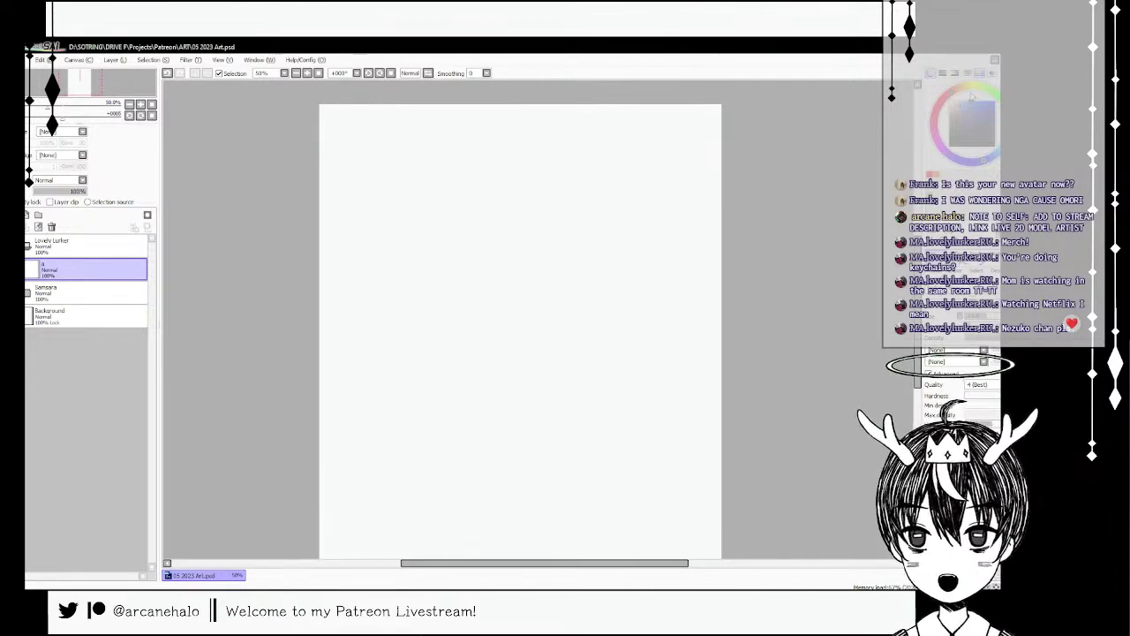
left_click(224, 589)
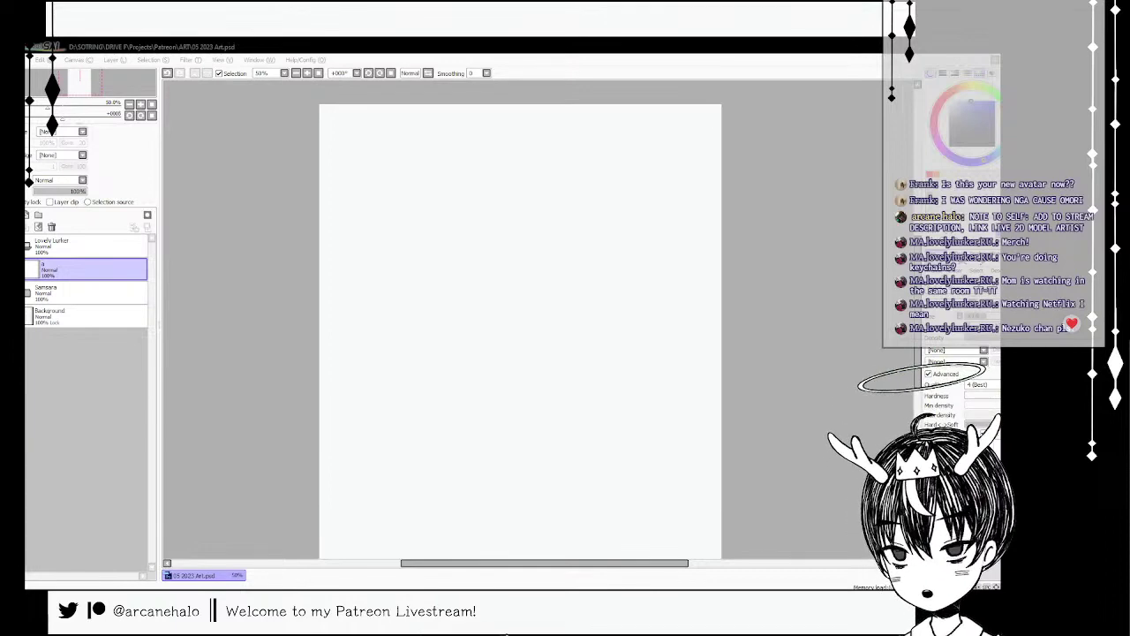
key("alt+Tab")
key("ctrl+v")
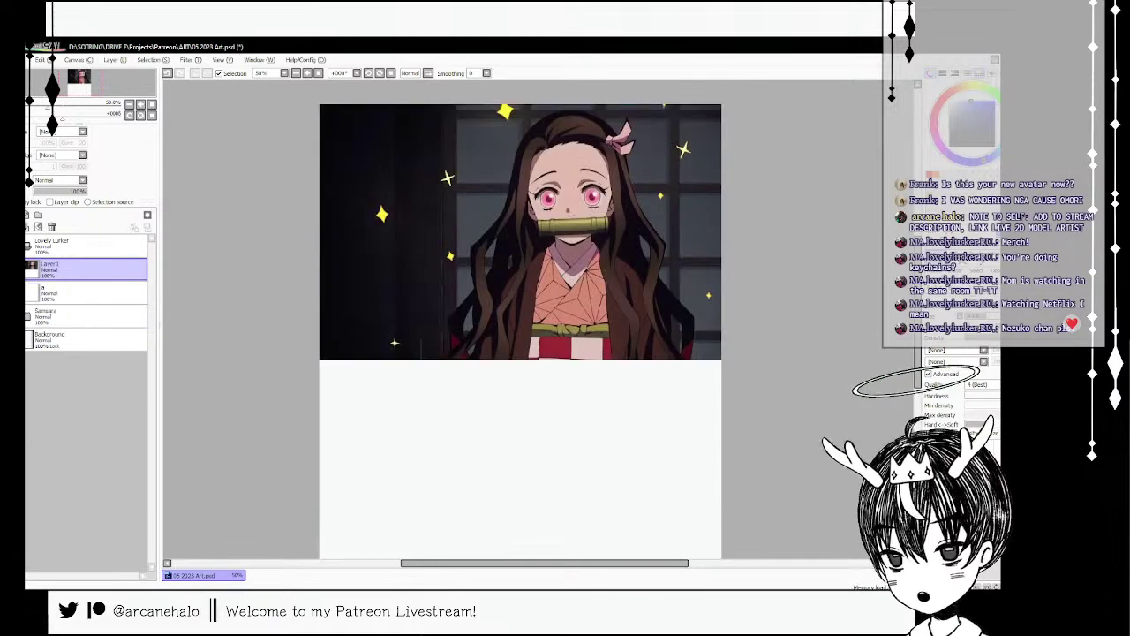
key("ctrl+t")
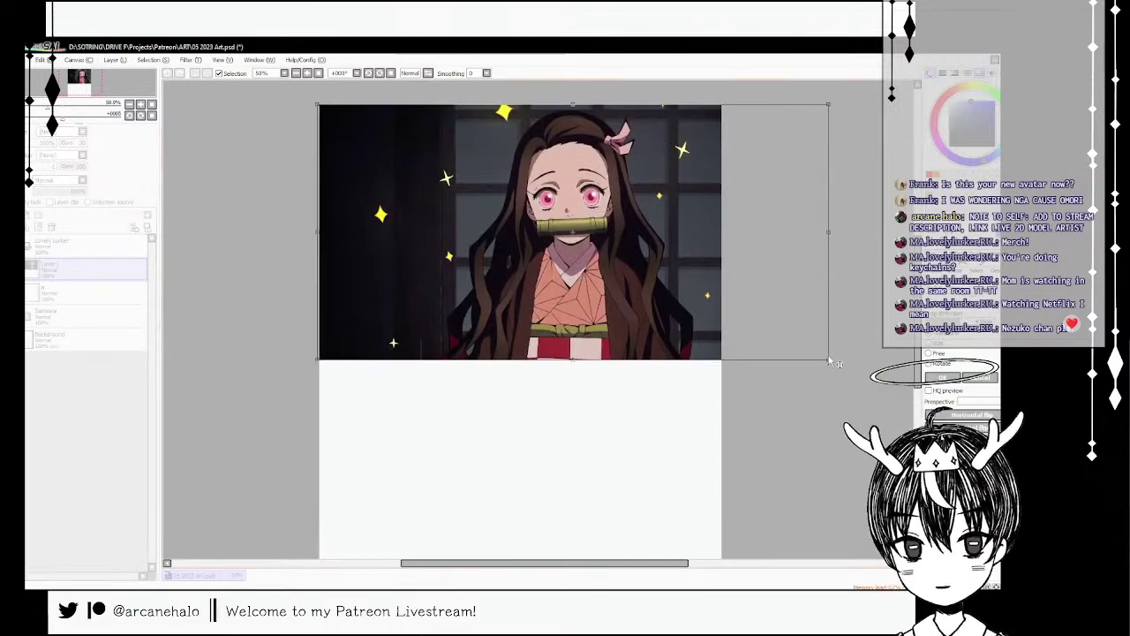
left_click_drag(834, 344, 612, 272)
key("Return")
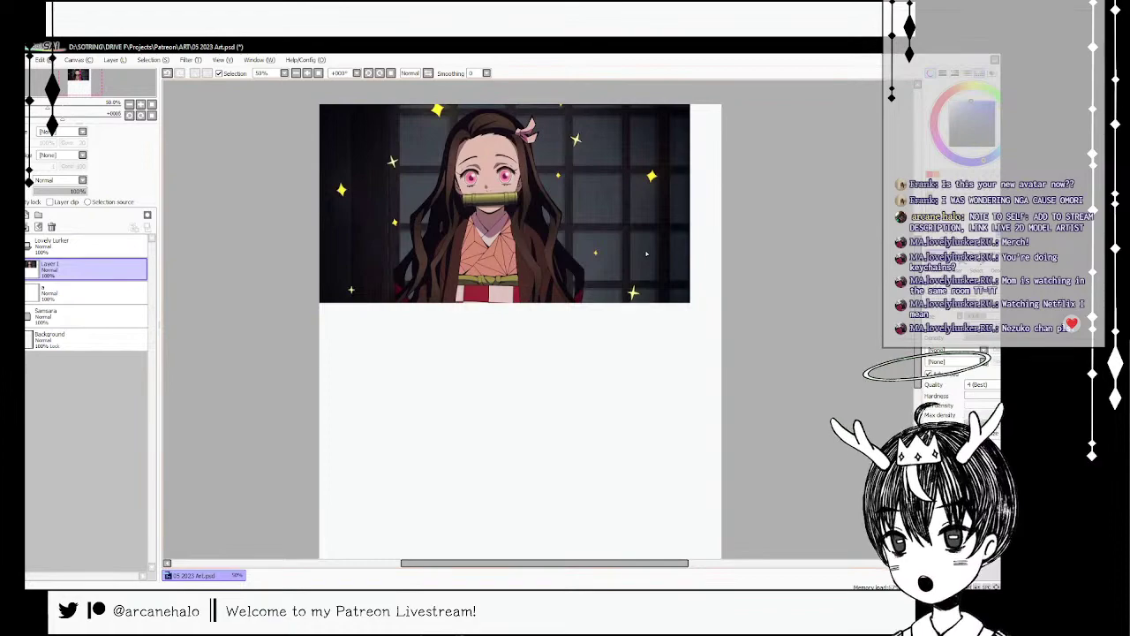
- Shift the Nezuko reference slightly to the right on the page and lower its layer opacity to 59%
left_click(141, 600)
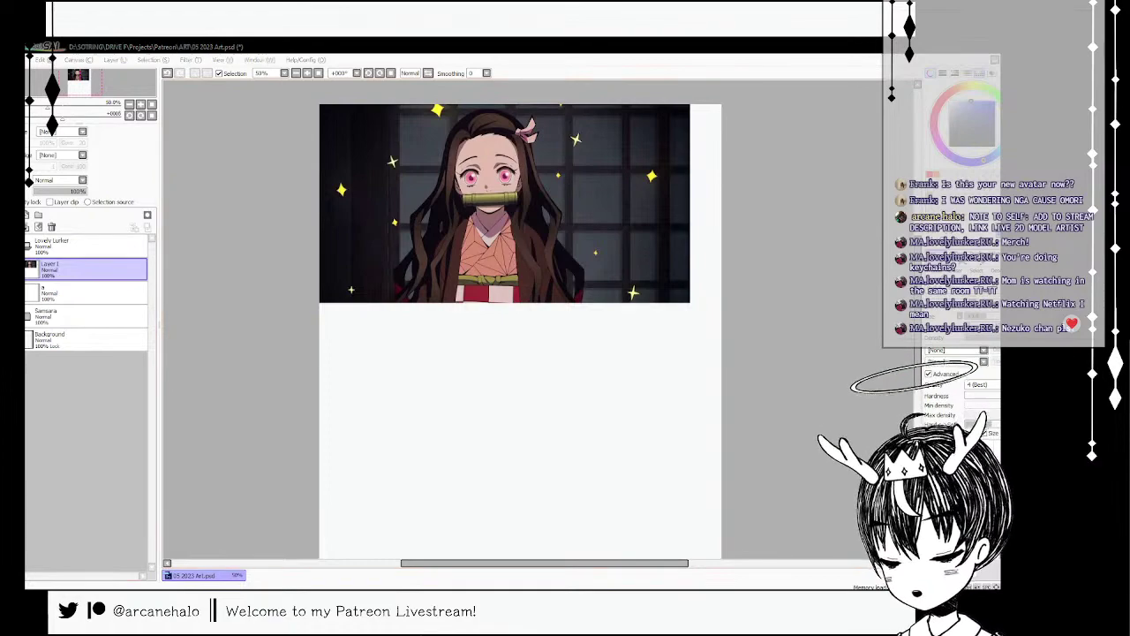
left_click(480, 342)
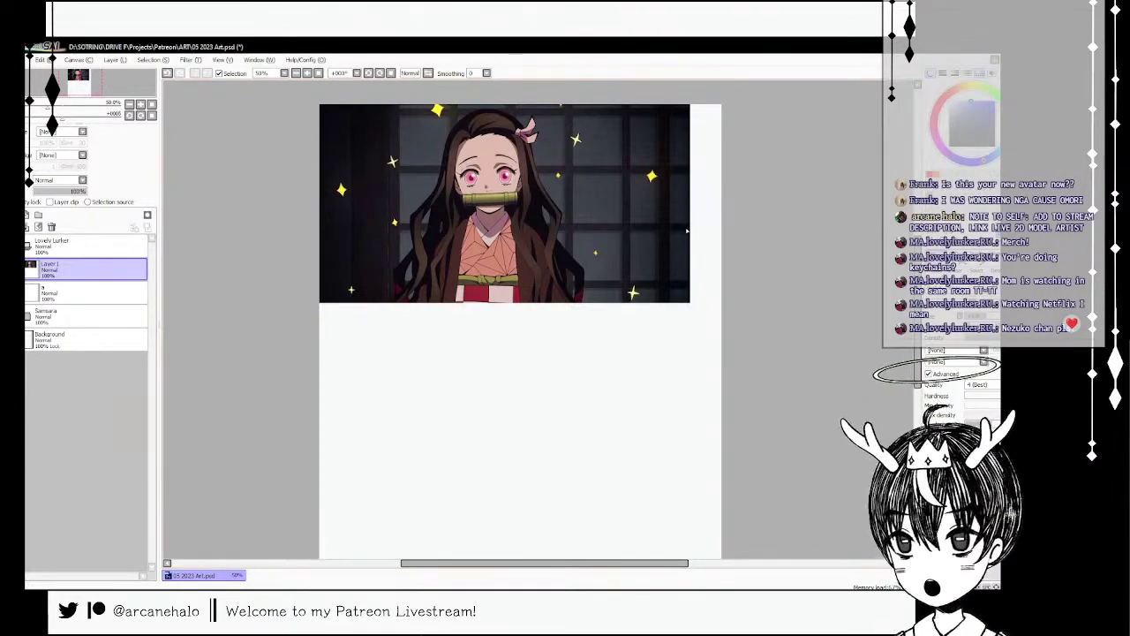
mouse_move(460, 214)
left_mouse_down()
mouse_move(487, 227)
mouse_move(480, 212)
left_mouse_up()
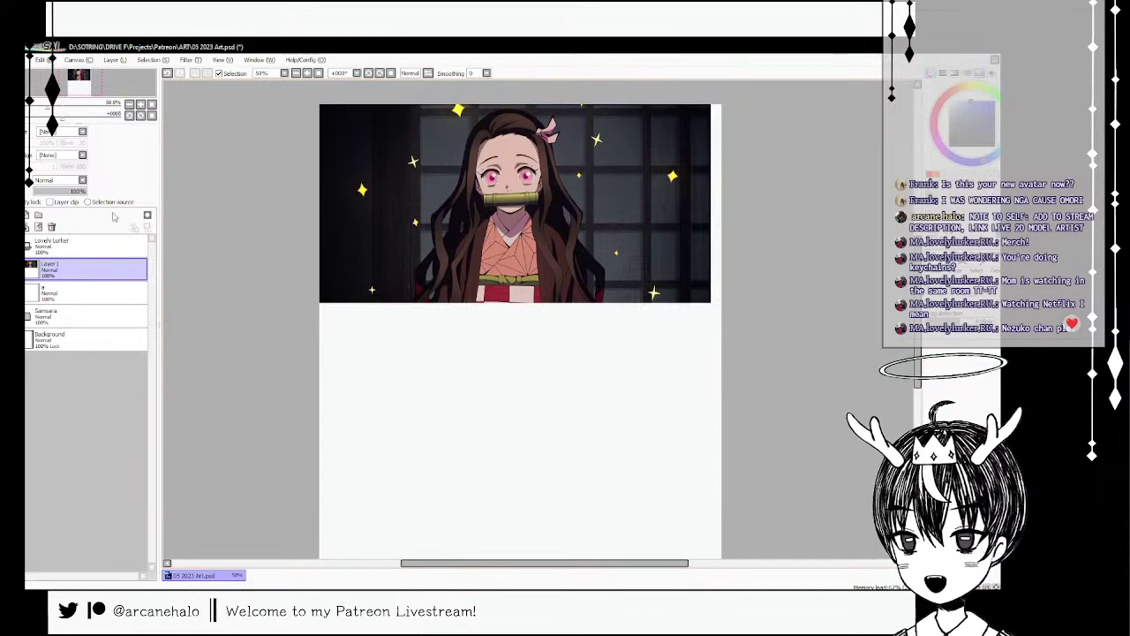
left_click(13, 269)
left_click(13, 270)
left_click(65, 192)
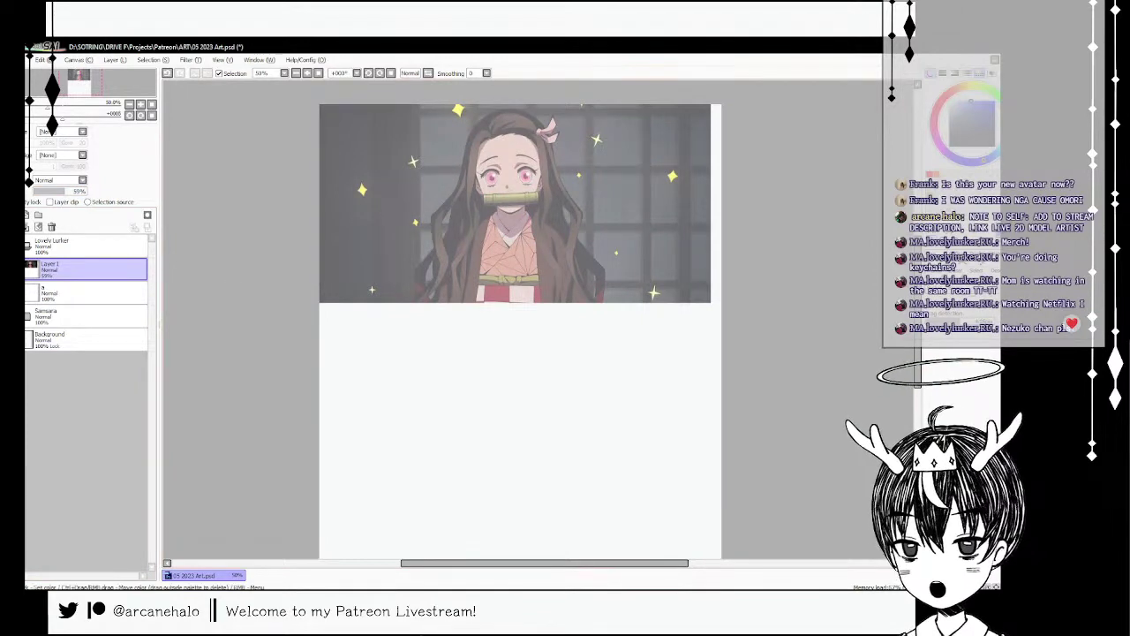
- Mask the Nezuko reference to a rectangle around the character, naming its layer a, and move it to the page's upper-left corner
key("ctrl+t")
left_click_drag(617, 104, 386, 313)
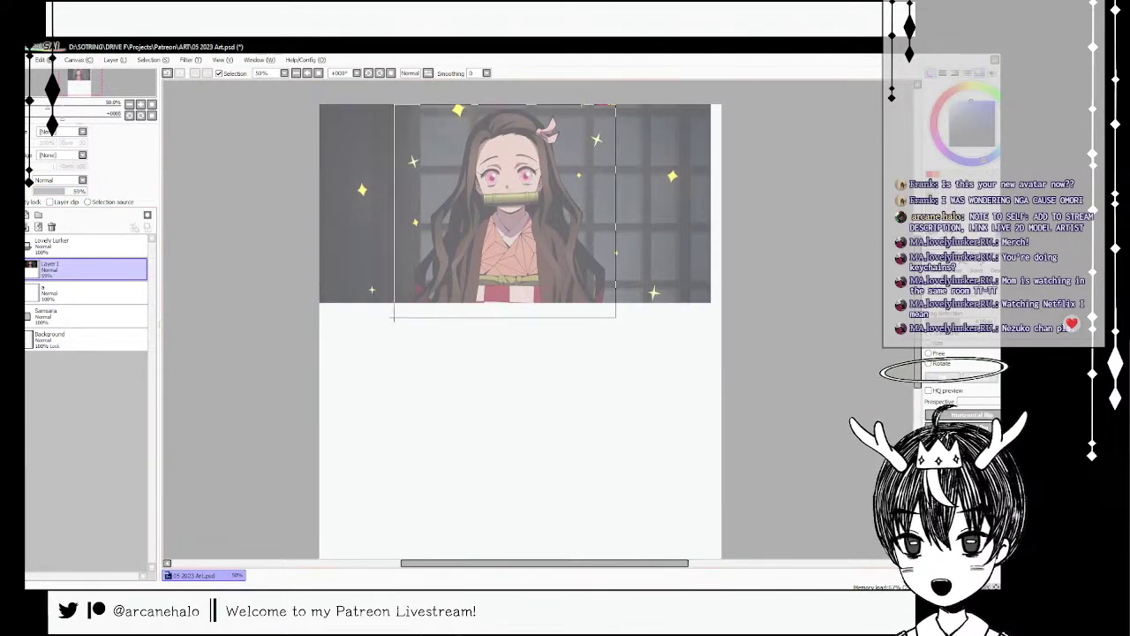
left_click(146, 216)
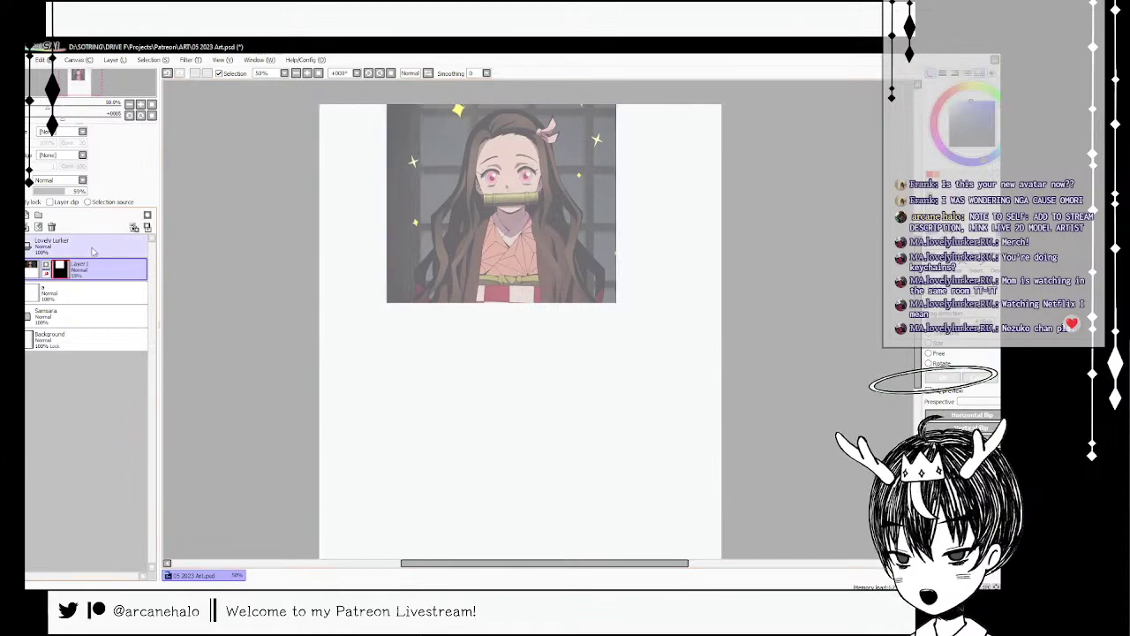
type("a")
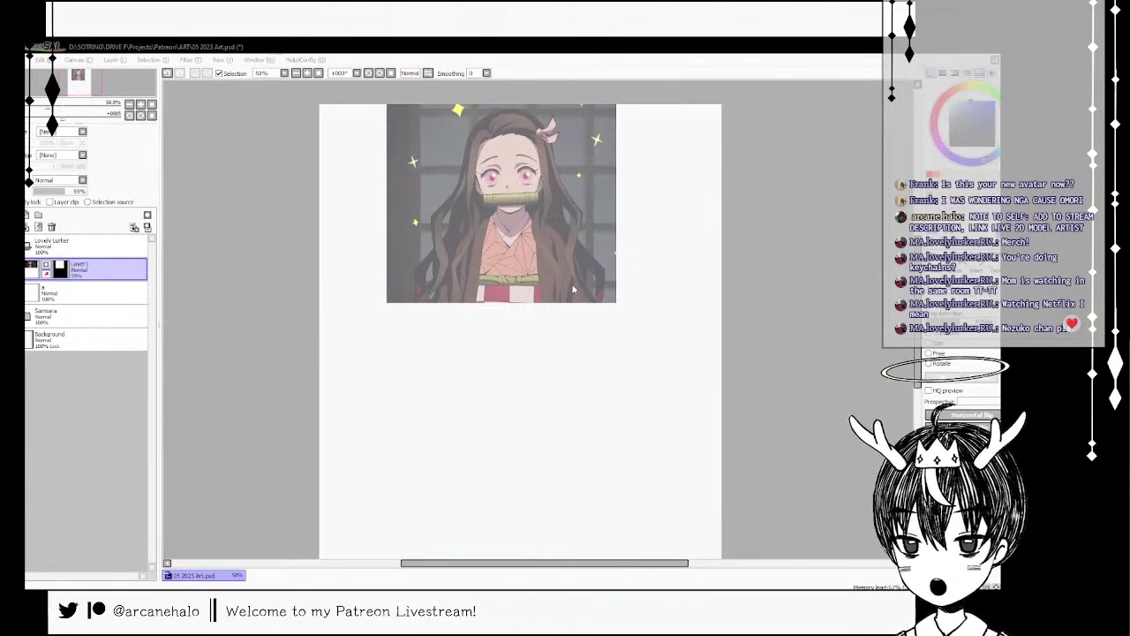
key("Return")
left_click_drag(647, 245, 557, 240)
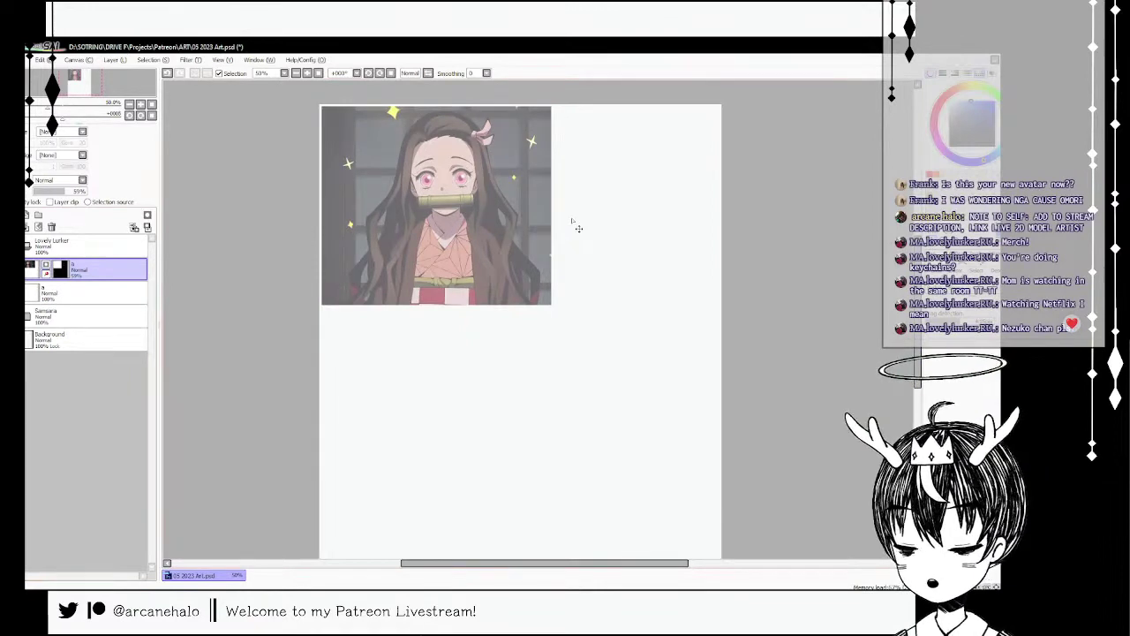
- Paste the copied artwork of the blonde Overlord character above the empty drawing layer and rotate it upright
left_click(92, 293)
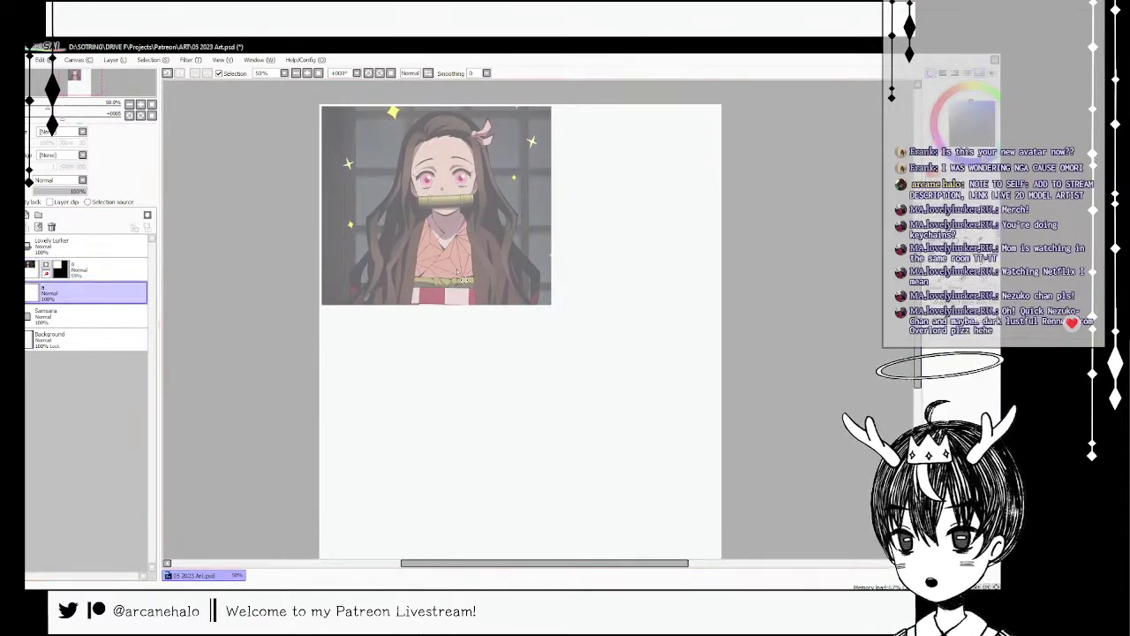
key("alt+Tab")
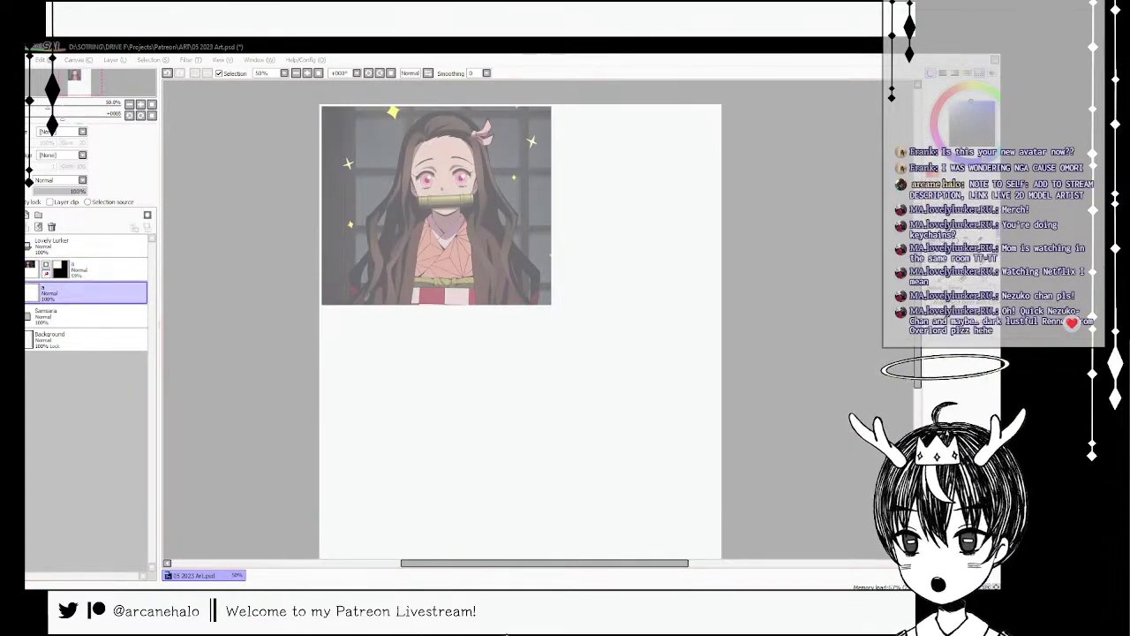
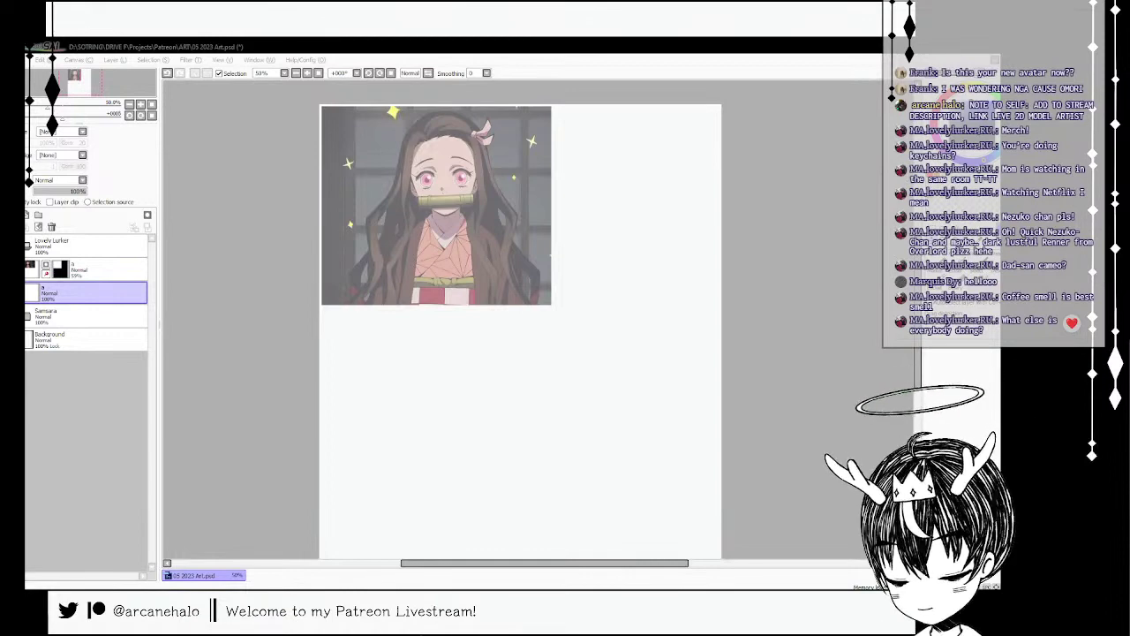
key("ctrl+v")
key("ctrl+t")
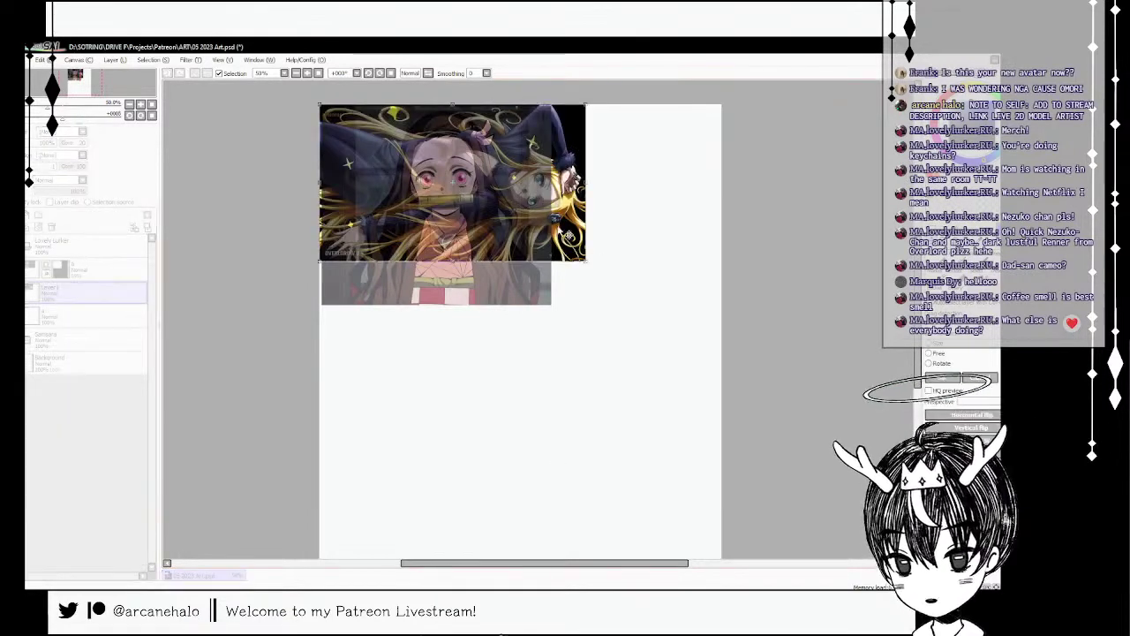
left_click(971, 440)
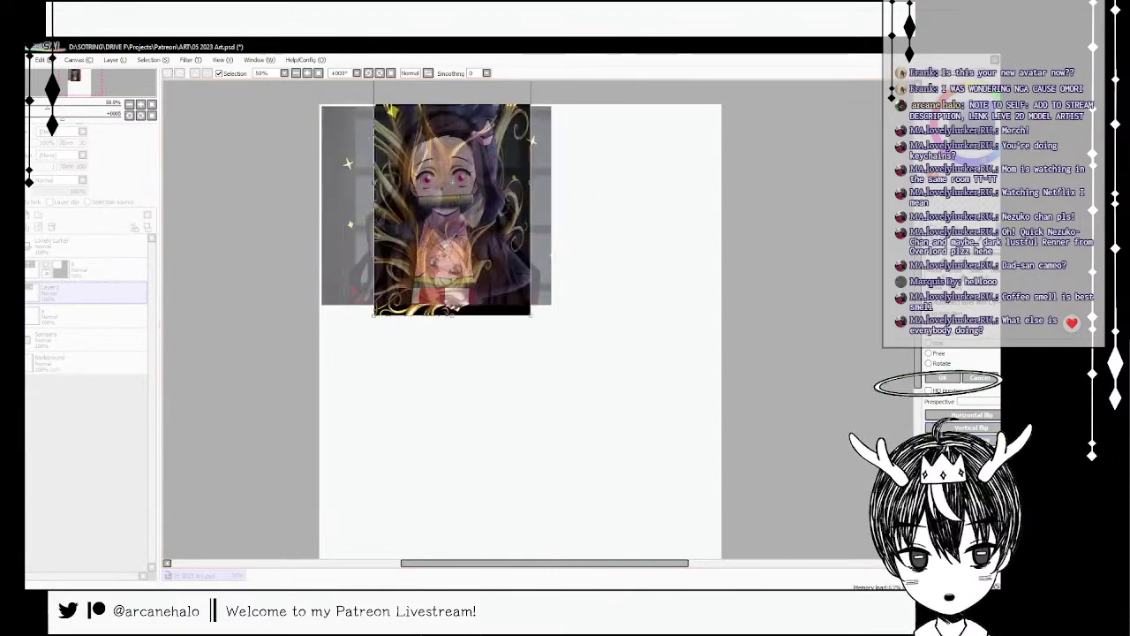
left_click_drag(488, 267, 443, 516)
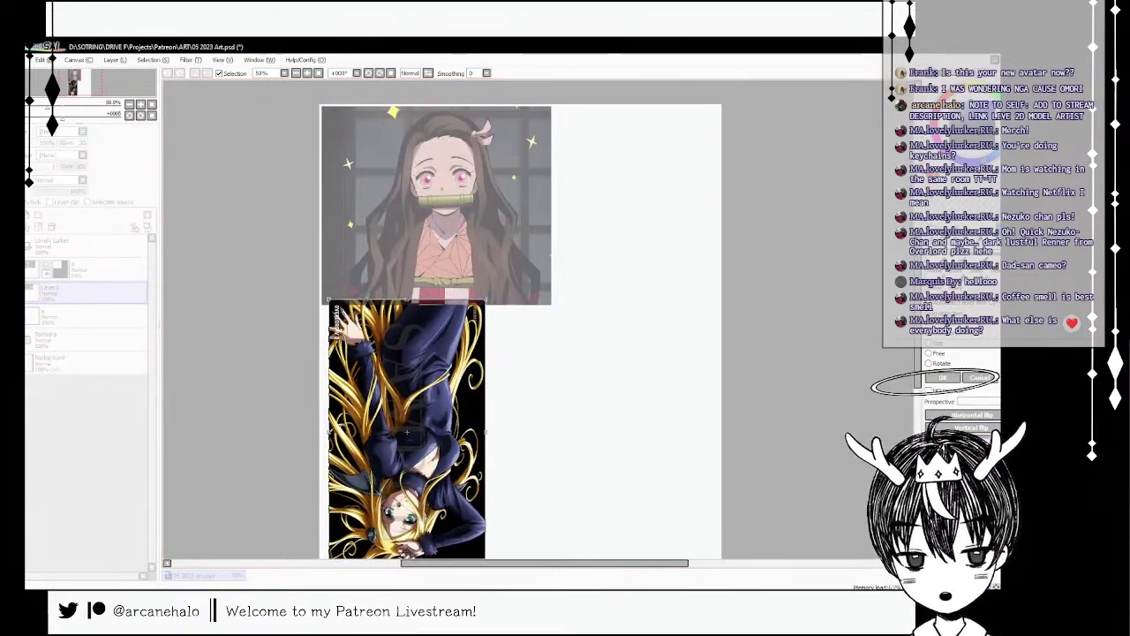
double_click(980, 441)
- Enlarge the blonde character reference to nearly the visible page height and align it with the page's upper-left corner
left_click_drag(487, 301, 638, 159)
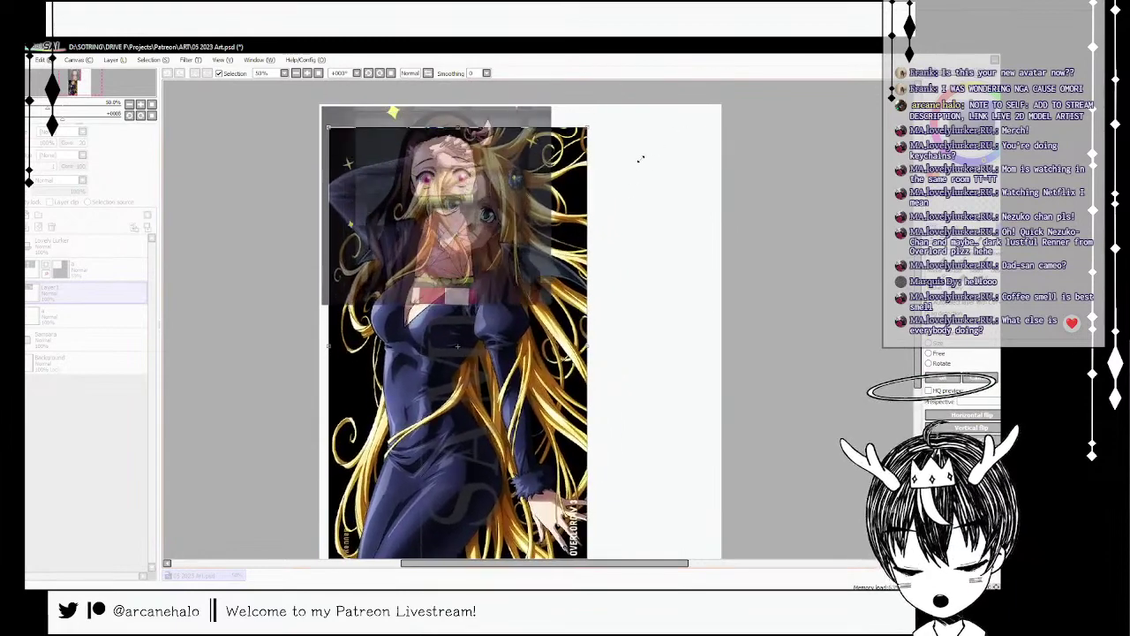
left_click_drag(589, 365, 585, 365)
mouse_move(556, 364)
left_mouse_down()
mouse_move(541, 340)
mouse_move(547, 347)
left_mouse_up()
key("Return")
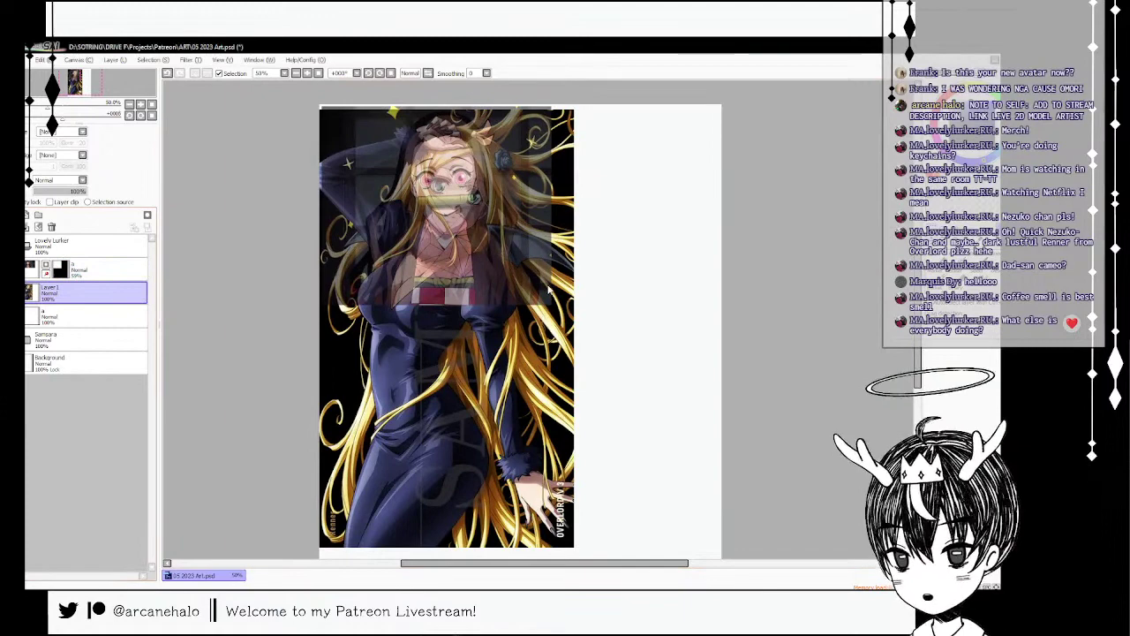
- Rename the folder Lovely Lurker 1, move the blonde reference layer b out above it, and hide the collapsed folder
left_click(59, 247)
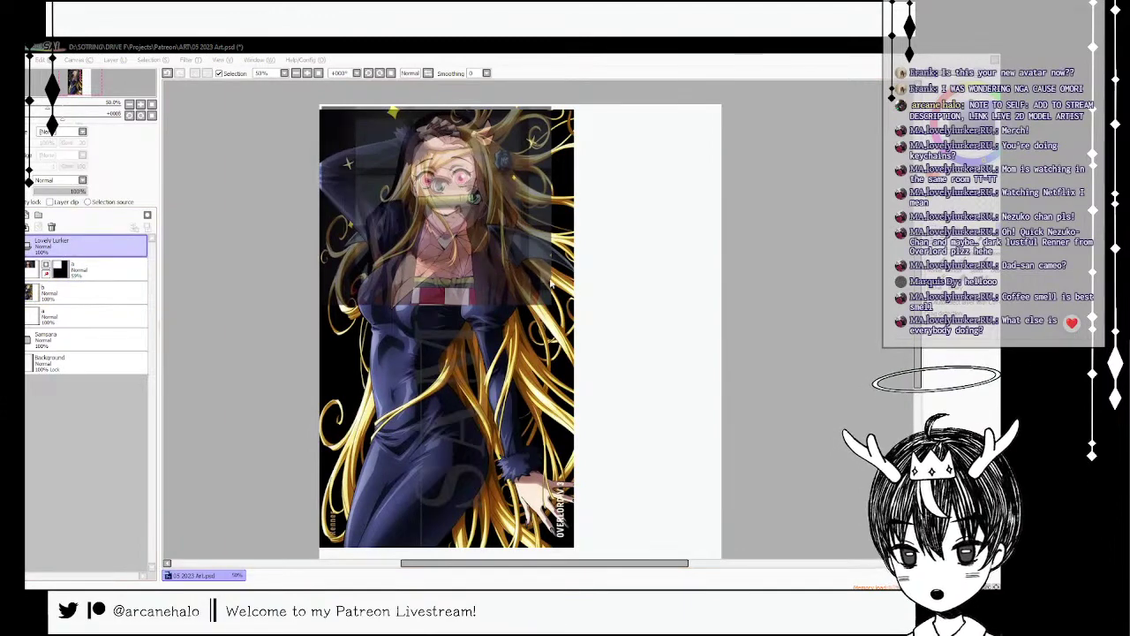
left_click_drag(70, 293, 70, 238)
left_click(29, 268)
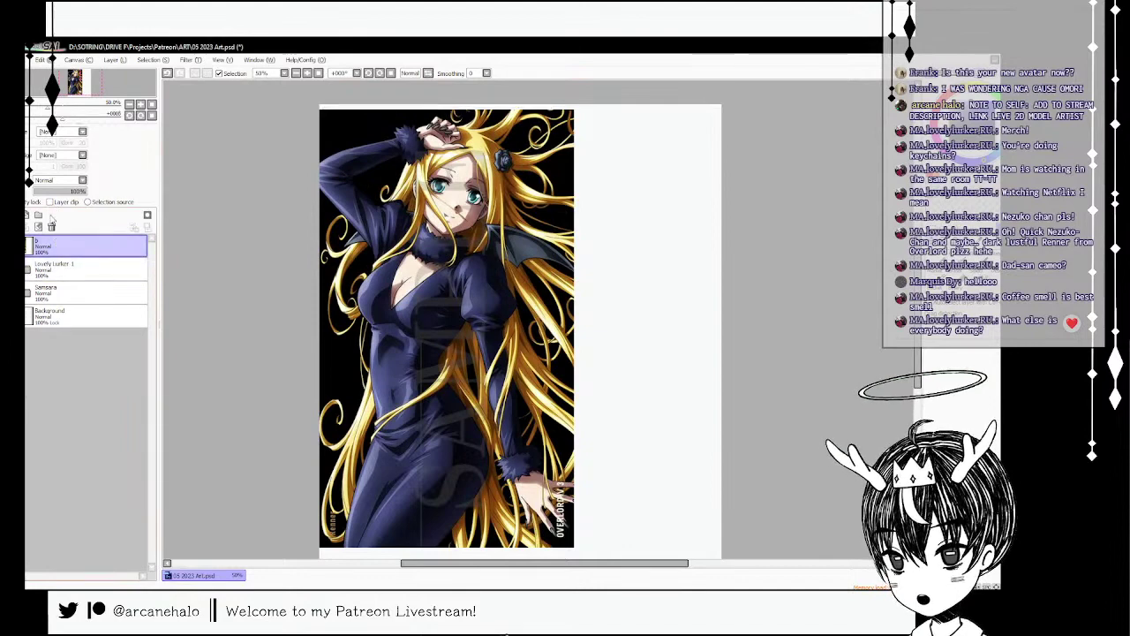
- Add a folder named Lovely Lurker 2, put the blonde reference layer b inside it, and hide the folder
left_click(38, 215)
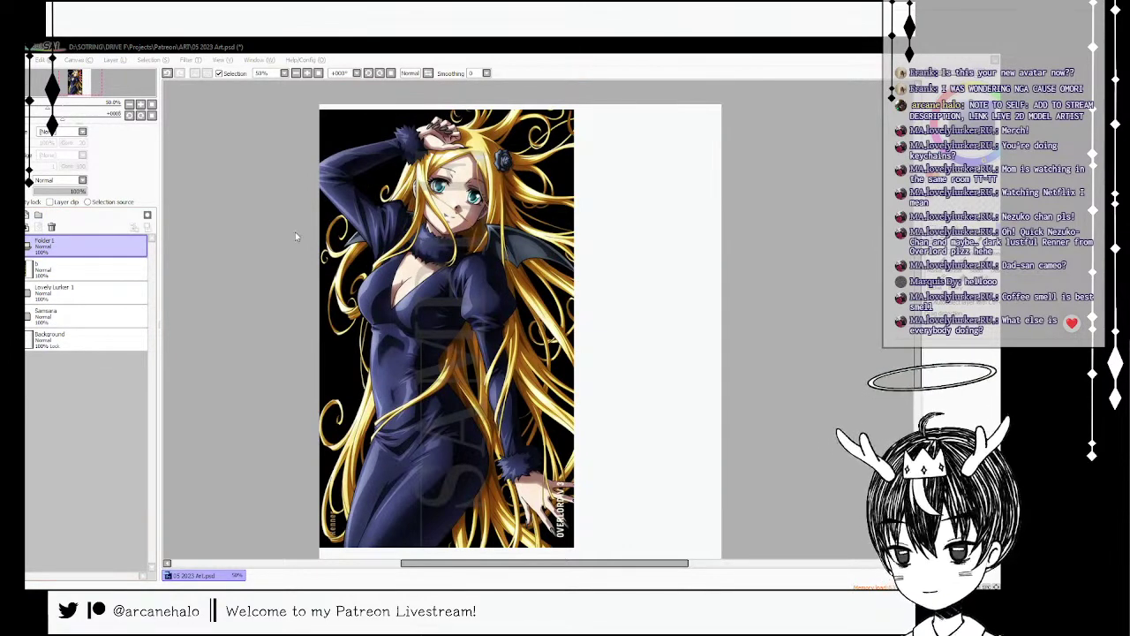
key("Return")
left_click_drag(65, 270, 31, 270)
left_click(16, 245)
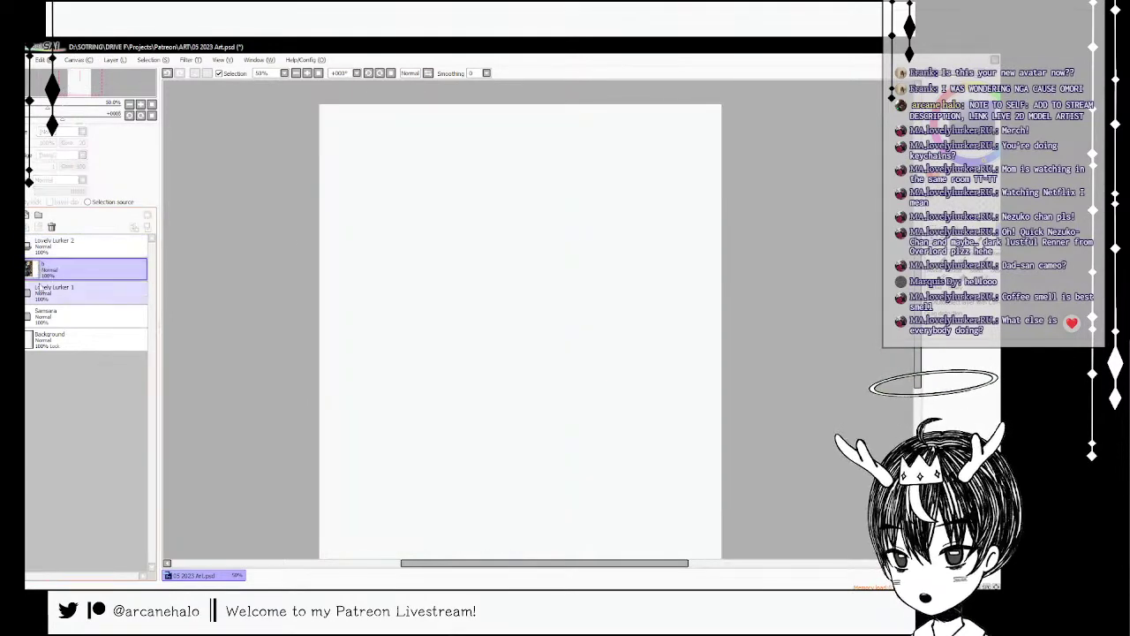
- Expand and show the Lovely Lurker 1 folder, with its empty drawing layer below the Nezuko reference selected
left_click(46, 295)
left_click(28, 292)
left_click(41, 339)
left_click(16, 293)
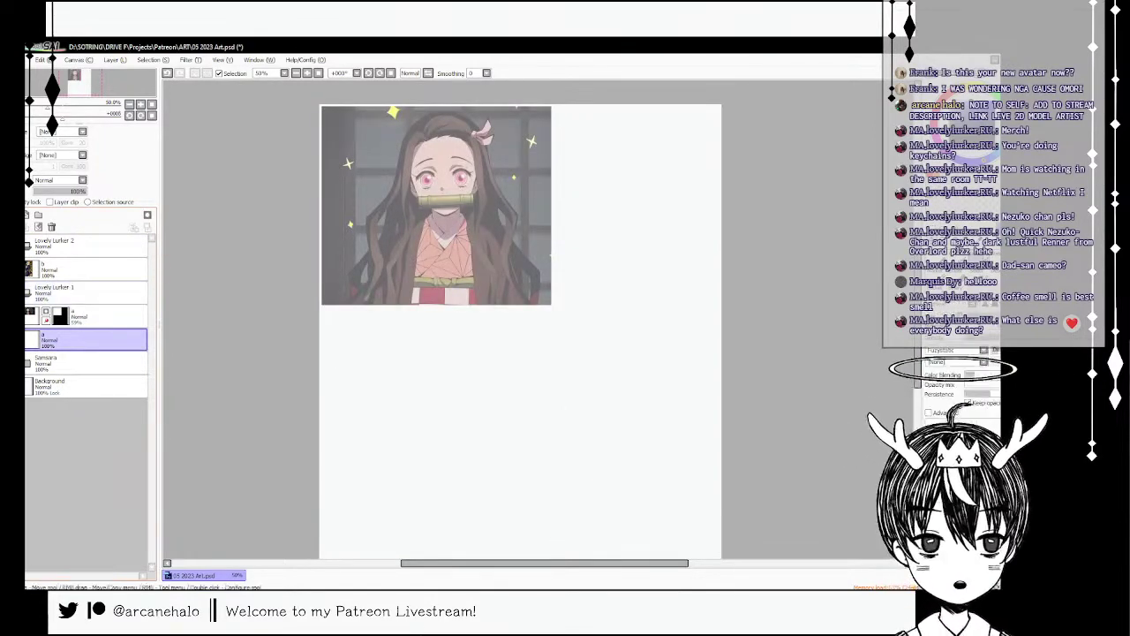
- Sketch a blue construction circle with a tapering jaw and pointed chin for the head, overlapping the reference's lower-right corner
key("b")
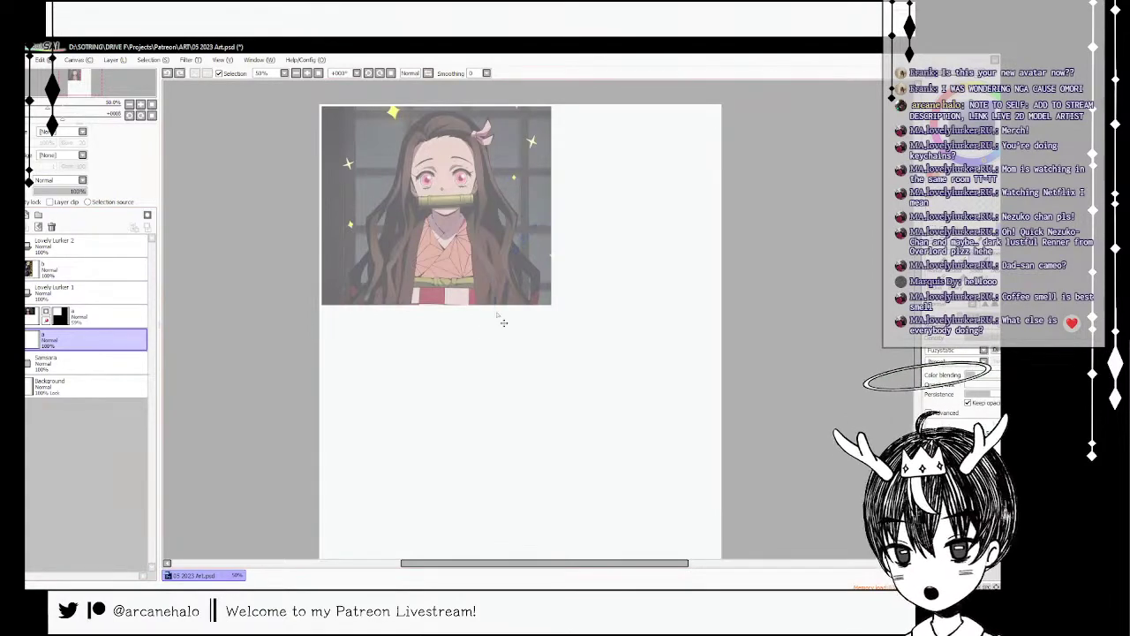
mouse_move(445, 335)
left_mouse_down()
mouse_move(507, 200)
mouse_move(557, 193)
mouse_move(618, 243)
mouse_move(590, 366)
mouse_move(508, 381)
mouse_move(468, 371)
mouse_move(451, 348)
mouse_move(459, 381)
mouse_move(538, 441)
mouse_move(622, 341)
left_mouse_up()
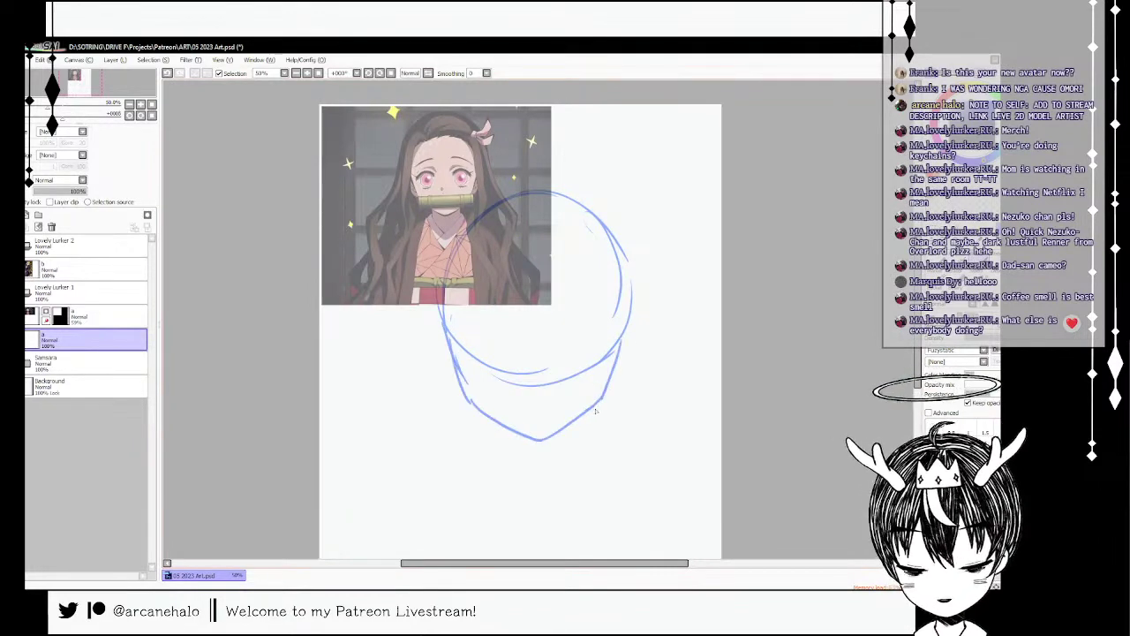
key("ctrl+t")
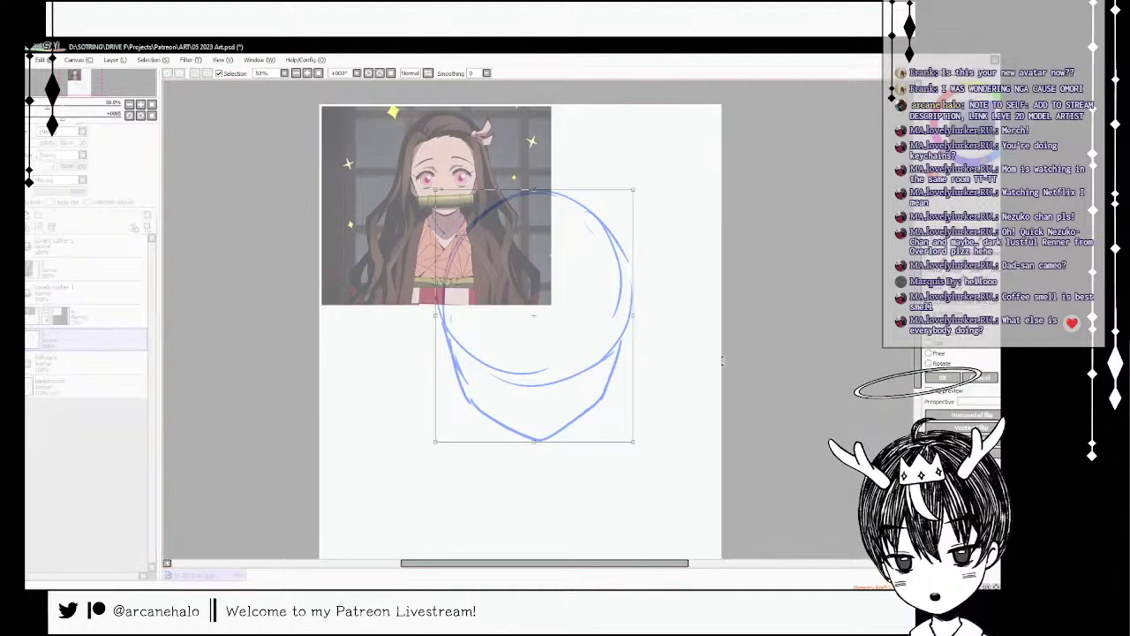
key("Return")
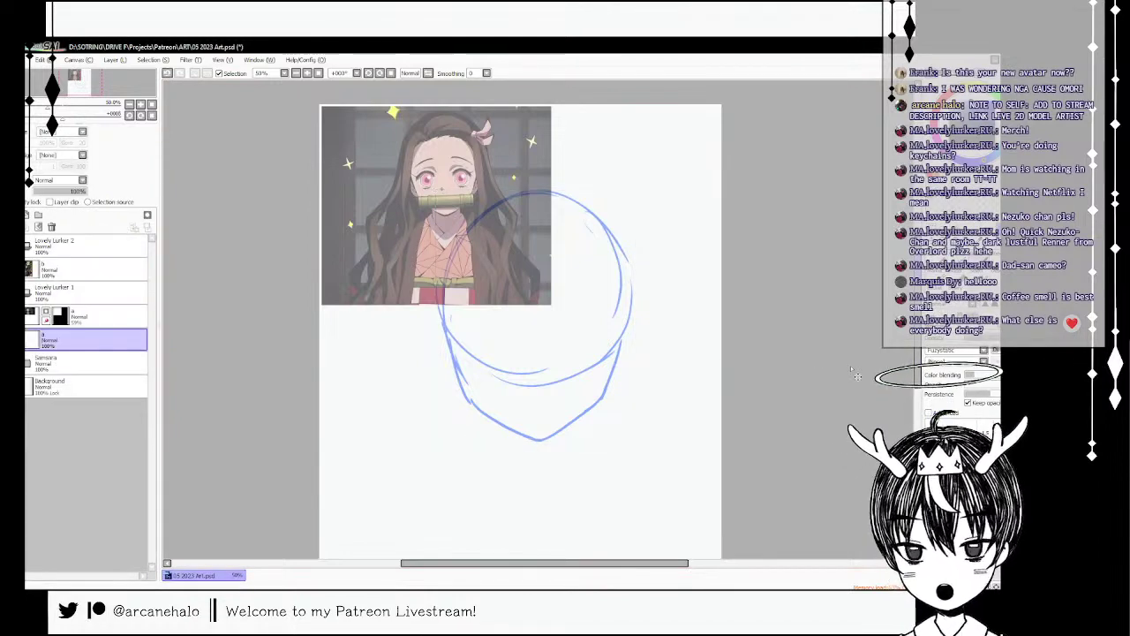
key("ctrl+t")
key("Return")
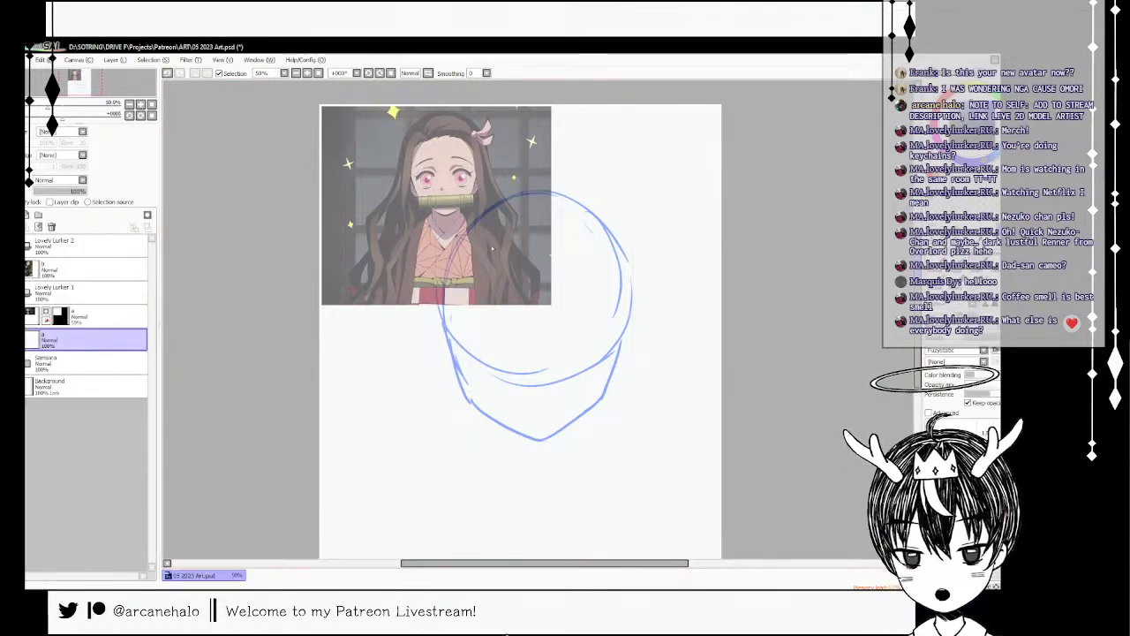
- Reinforce the head outline and sketch an ear on each side, a short nose mark, and two round eyes with lids
mouse_move(448, 261)
left_mouse_down()
mouse_move(462, 234)
mouse_move(574, 201)
mouse_move(625, 272)
left_mouse_up()
mouse_move(627, 317)
left_mouse_down()
mouse_move(645, 353)
mouse_move(619, 365)
left_mouse_up()
left_click_drag(443, 333, 456, 374)
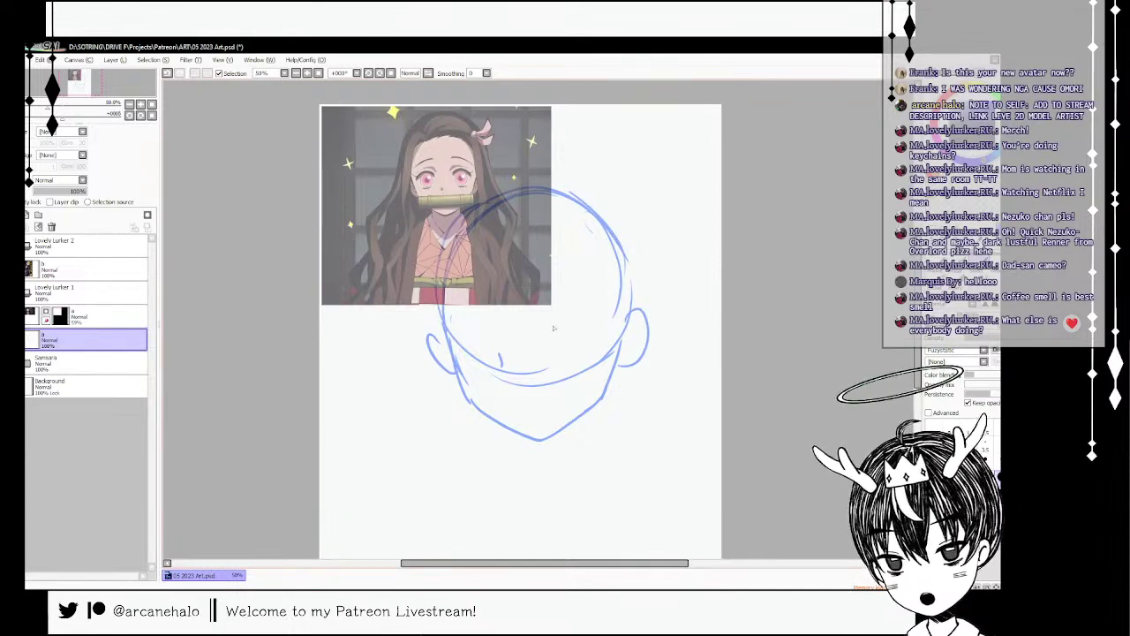
mouse_move(536, 337)
left_mouse_down()
mouse_move(599, 322)
mouse_move(568, 309)
mouse_move(546, 346)
mouse_move(547, 335)
mouse_move(559, 328)
mouse_move(567, 349)
left_mouse_up()
mouse_move(482, 330)
left_mouse_down()
mouse_move(452, 325)
mouse_move(490, 336)
mouse_move(457, 355)
mouse_move(466, 330)
left_mouse_up()
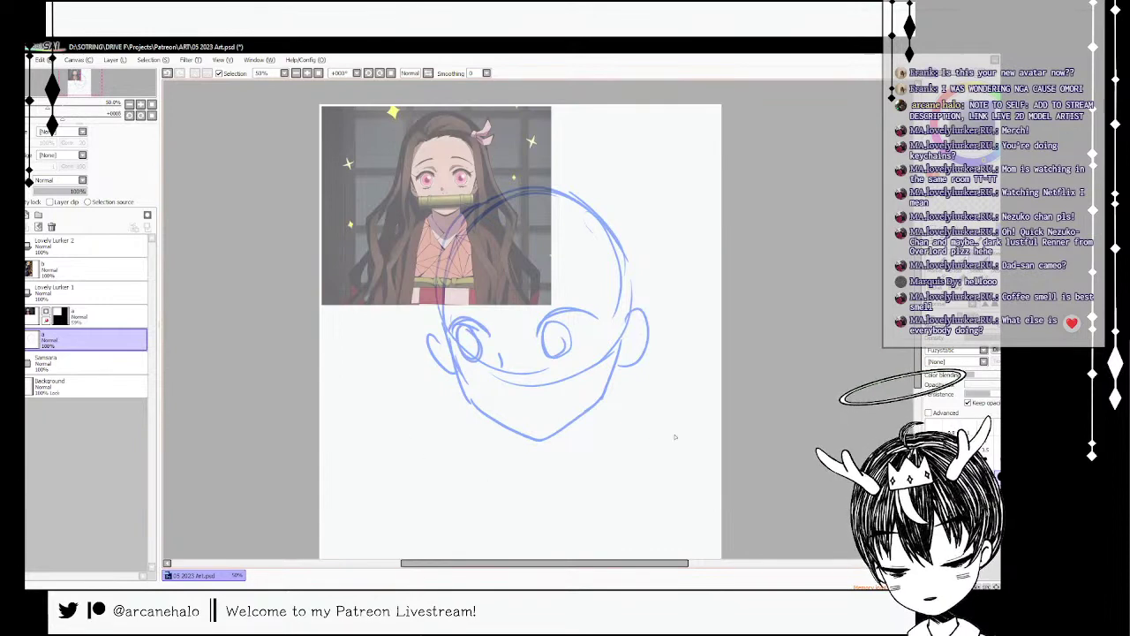
- Sketch a sloping shoulder and a long inward-curving body line on each side of the jaw
mouse_move(690, 453)
left_mouse_down()
mouse_move(678, 411)
mouse_move(632, 385)
mouse_move(598, 484)
mouse_move(602, 512)
left_mouse_up()
key("ctrl+z")
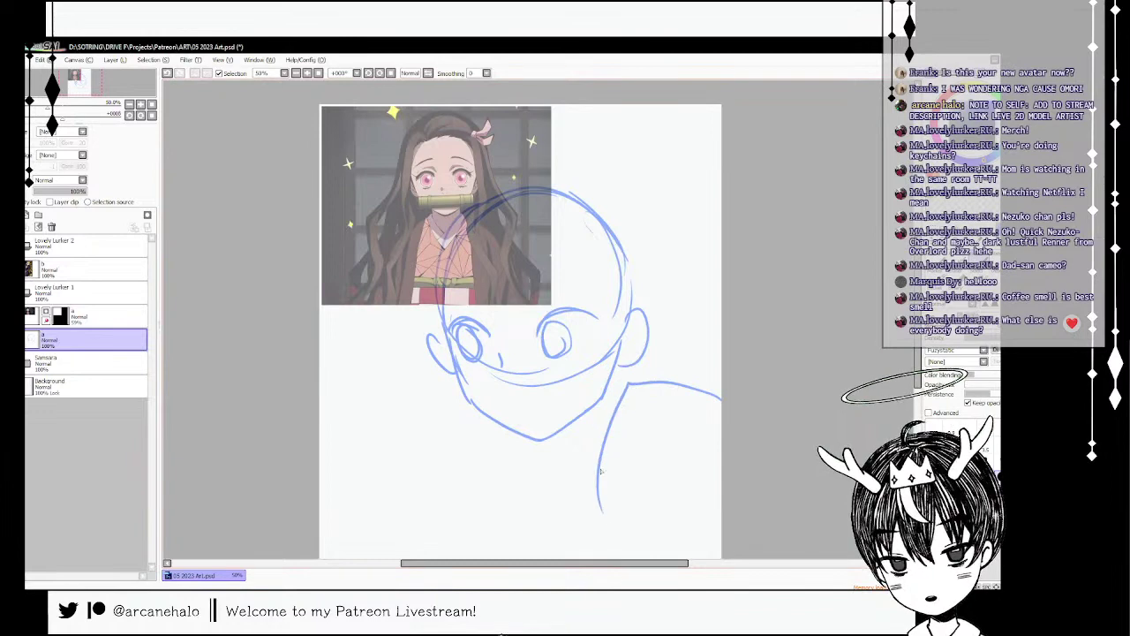
left_click_drag(601, 472, 601, 535)
mouse_move(334, 433)
left_mouse_down()
mouse_move(438, 390)
mouse_move(459, 535)
left_mouse_up()
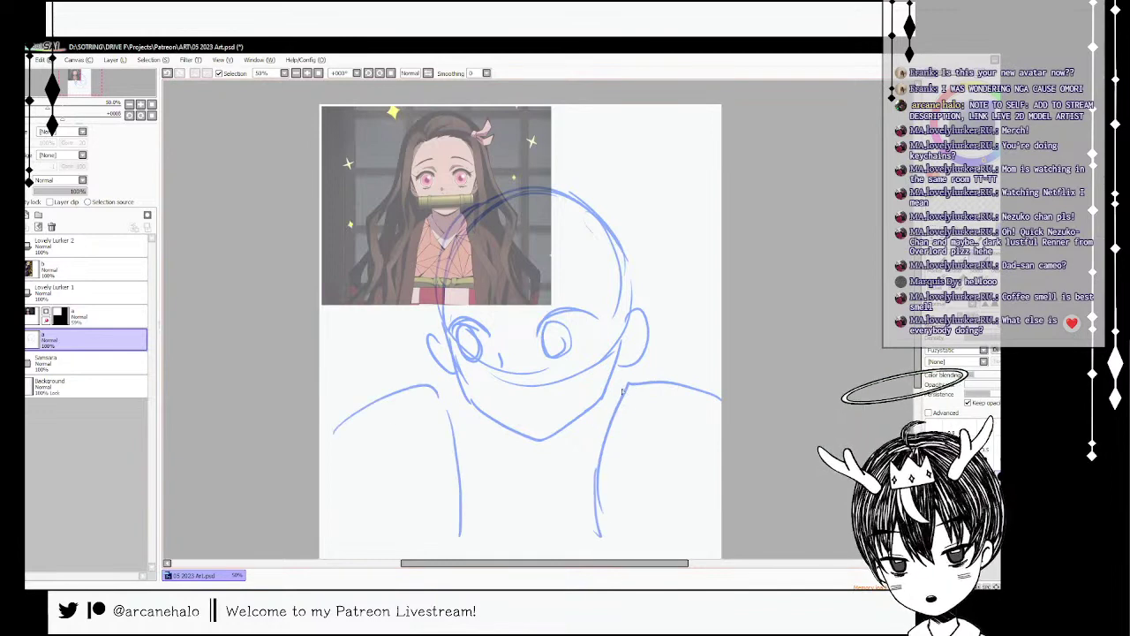
left_click_drag(621, 388, 600, 436)
left_click_drag(438, 388, 452, 414)
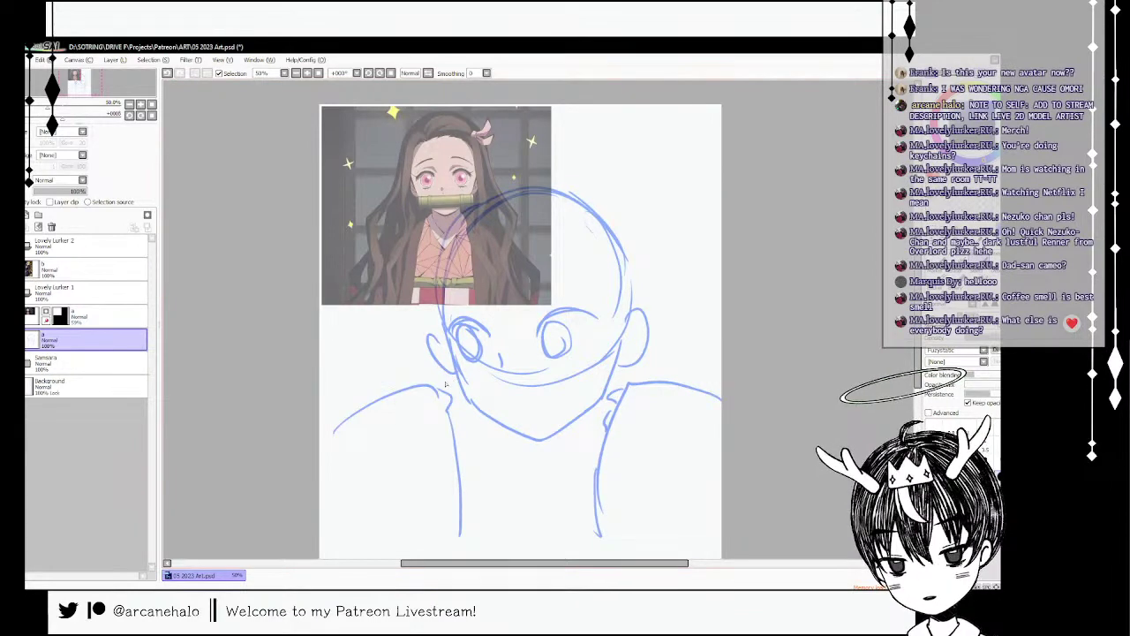
- Sketch Nezuko's bamboo muzzle over the chin with two horizontal edges and paired vertical bands
left_click_drag(460, 370, 590, 371)
key("ctrl+z")
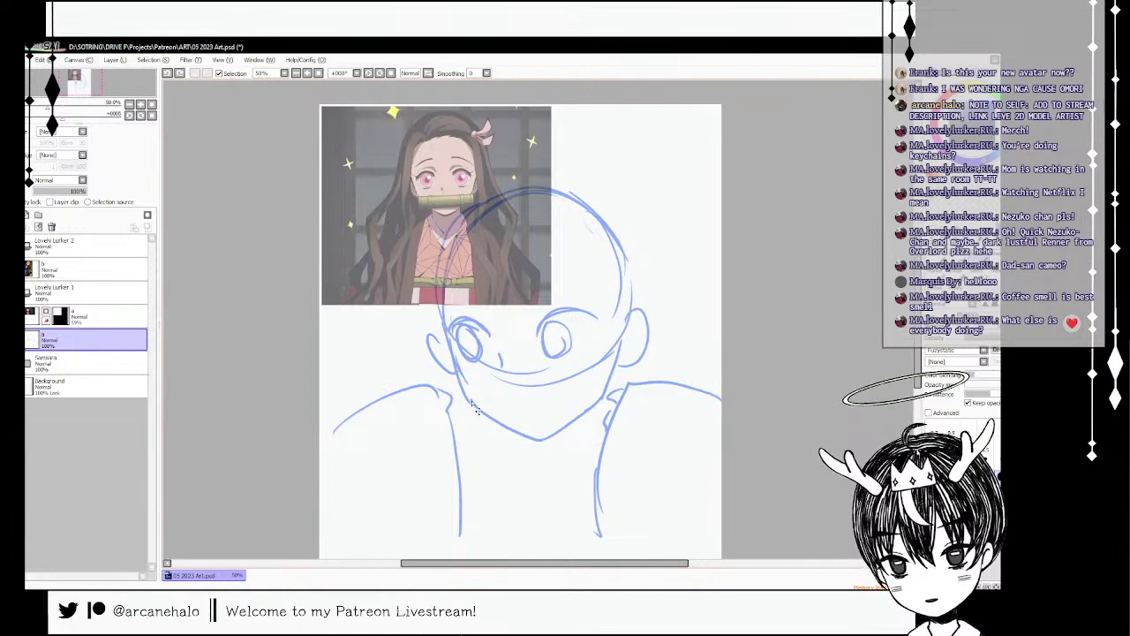
mouse_move(455, 399)
left_mouse_down()
mouse_move(527, 397)
mouse_move(607, 397)
left_mouse_up()
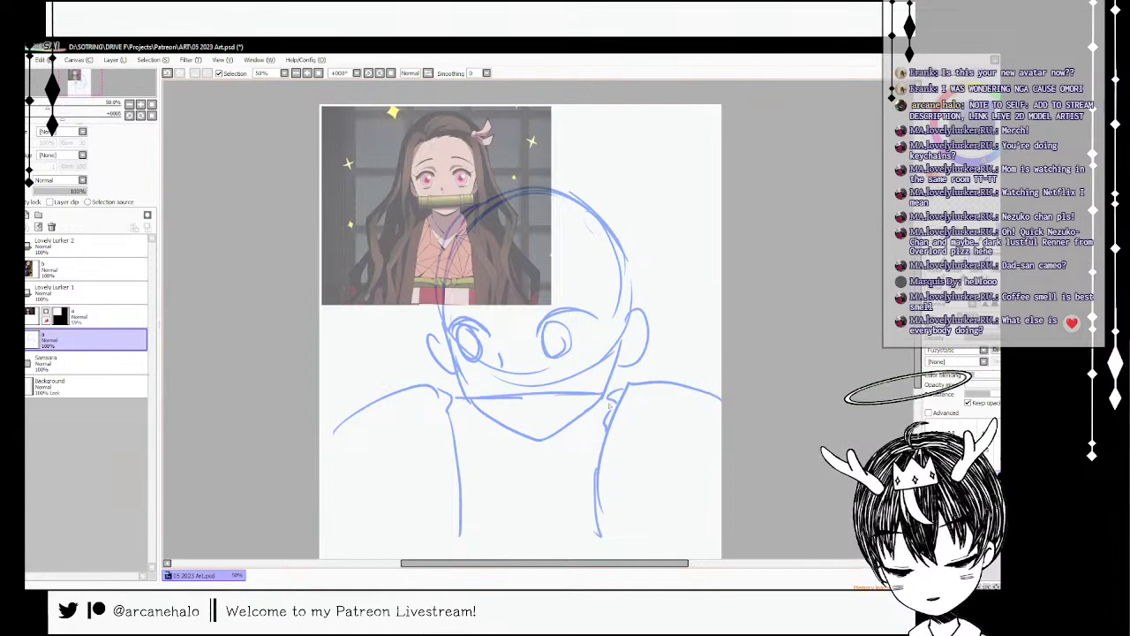
left_click_drag(468, 444, 604, 442)
left_click_drag(551, 395, 549, 443)
left_click_drag(558, 395, 560, 443)
mouse_move(480, 410)
left_mouse_down()
mouse_move(479, 450)
mouse_move(487, 443)
left_mouse_up()
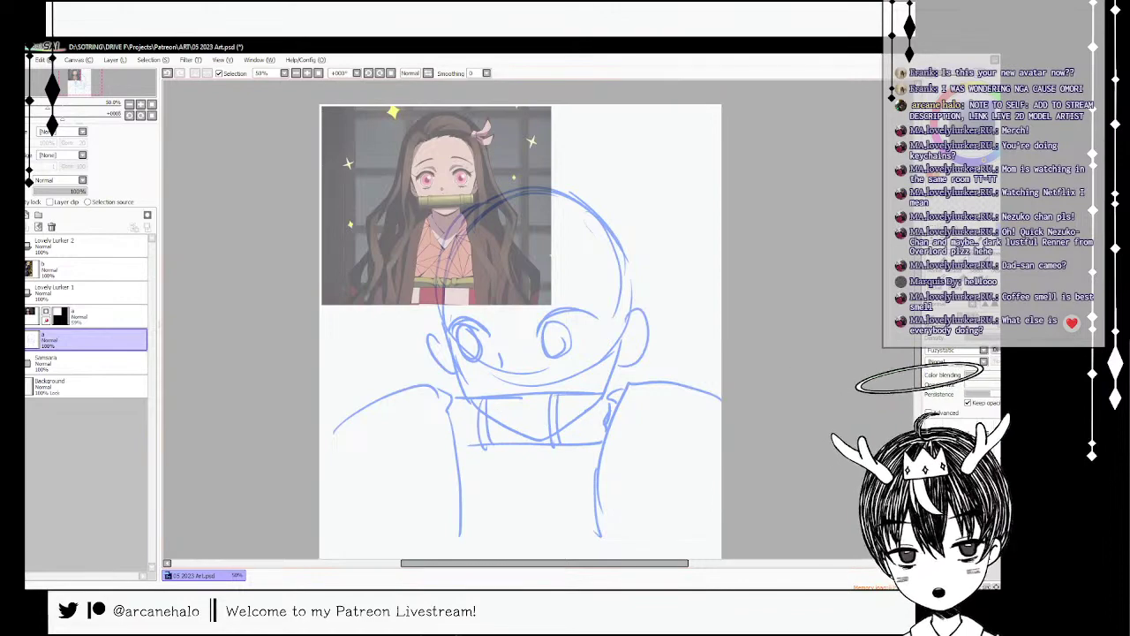
- Select the shoulders and muzzle with a freehand outline, scale them down, and reposition them beneath the head
mouse_move(639, 380)
left_mouse_down()
mouse_move(606, 395)
mouse_move(397, 389)
mouse_move(389, 522)
mouse_move(660, 552)
mouse_move(748, 372)
mouse_move(642, 379)
left_mouse_up()
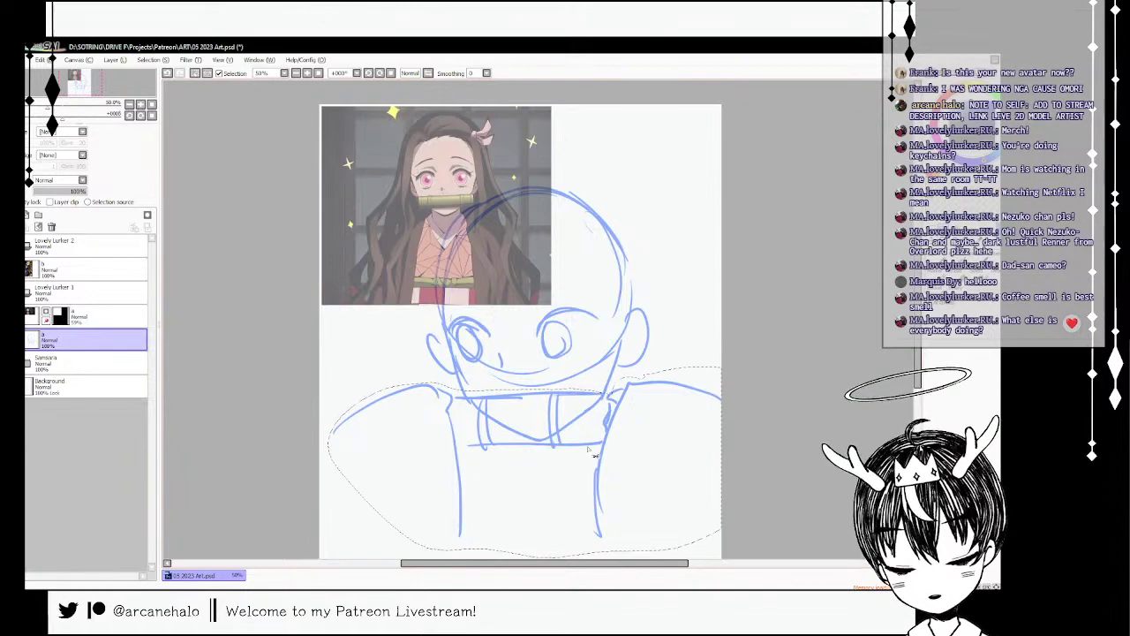
key("ctrl+t")
left_click_drag(722, 536, 669, 516)
mouse_move(631, 475)
left_mouse_down()
mouse_move(650, 434)
mouse_move(679, 474)
mouse_move(660, 493)
left_mouse_up()
left_click_drag(640, 453, 652, 457)
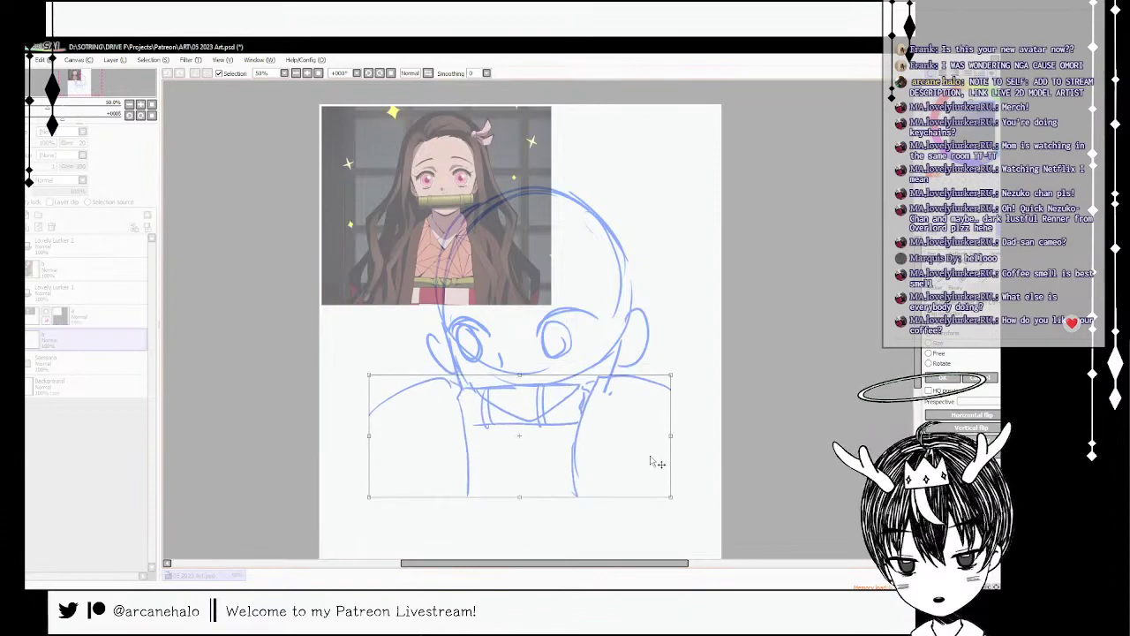
key("Return")
- Clean up the original chin lines and redraw a rounder jaw curving around the underside of the muzzle
mouse_move(480, 395)
left_mouse_down()
mouse_move(532, 422)
mouse_move(577, 397)
left_mouse_up()
key("n")
key("b")
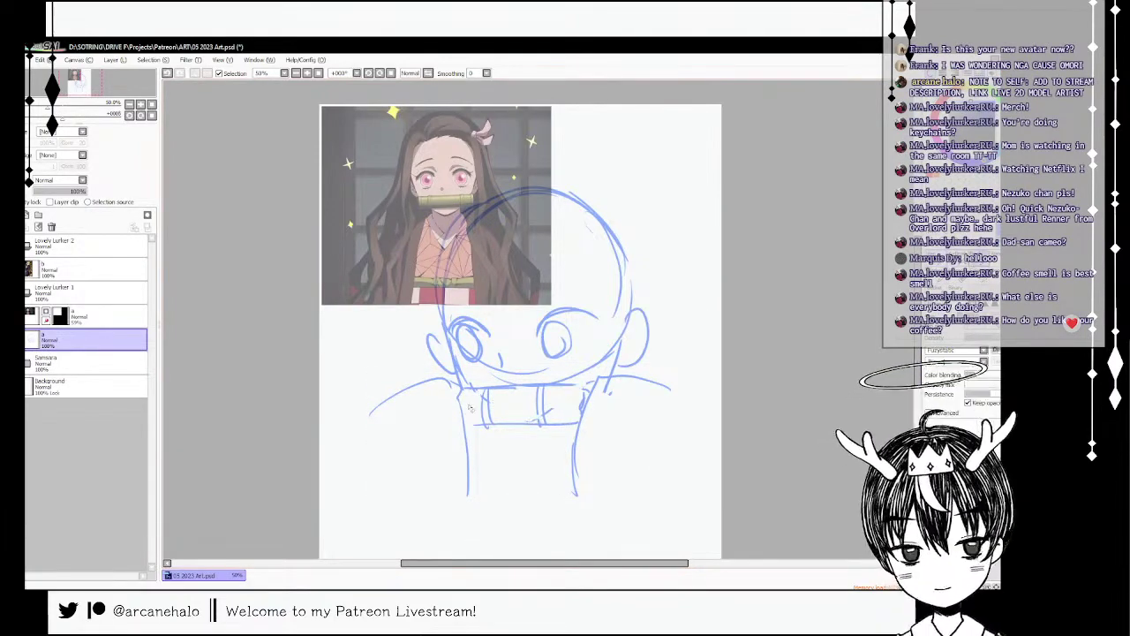
mouse_move(465, 392)
left_mouse_down()
mouse_move(489, 450)
mouse_move(503, 445)
left_mouse_up()
mouse_move(452, 376)
left_mouse_down()
mouse_move(496, 440)
mouse_move(517, 449)
mouse_move(574, 429)
left_mouse_up()
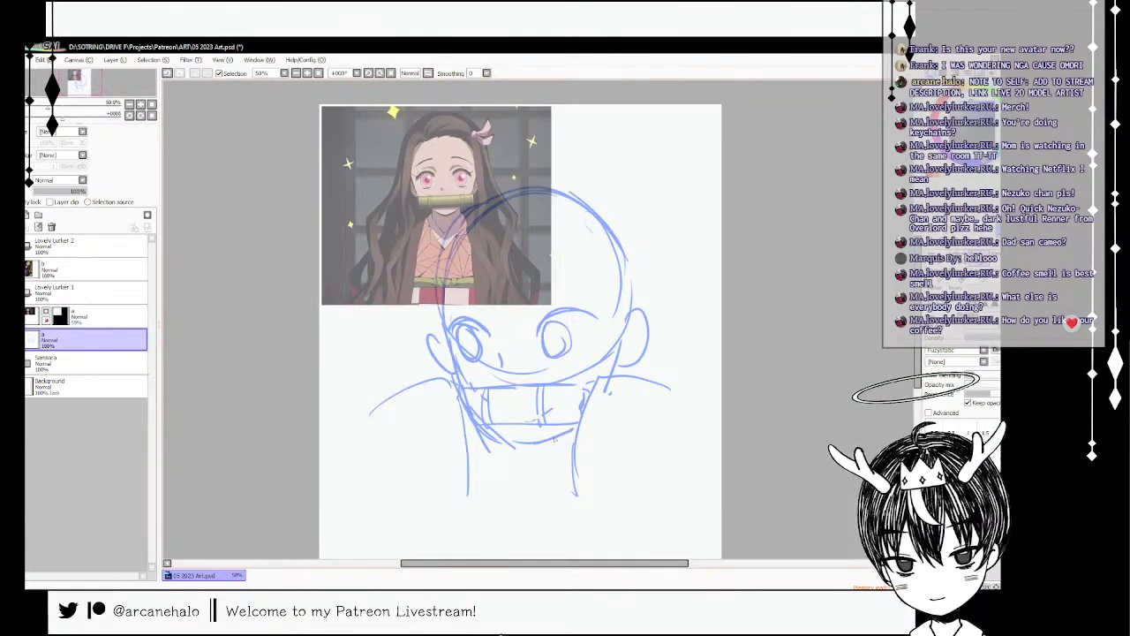
- Select the eyes and nose area and shift it slightly lower on the face
mouse_move(441, 298)
left_mouse_down()
mouse_move(466, 369)
mouse_move(597, 343)
mouse_move(554, 294)
mouse_move(575, 333)
left_mouse_up()
key("l")
key("ctrl+d")
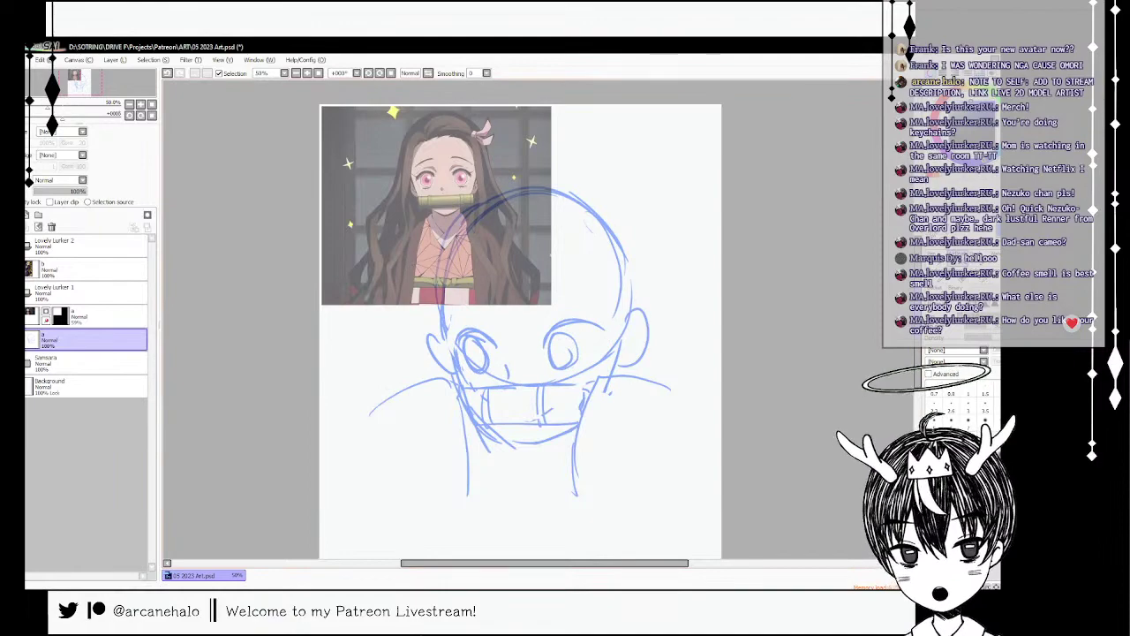
- Transform the top of the skull to sit slightly lower and redraw its outer curve down to the right ear
key("ctrl+t")
left_click_drag(534, 185, 635, 258)
key("Return")
key("b")
key("ctrl+d")
left_click_drag(586, 205, 633, 281)
left_click_drag(615, 226, 638, 311)
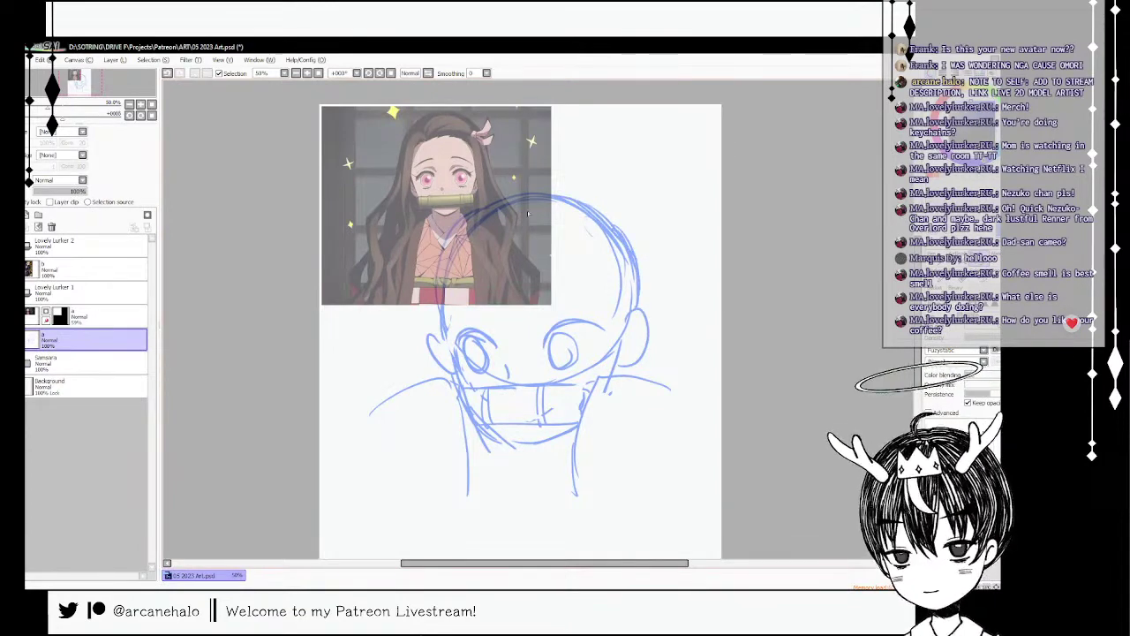
- Draw a curved vertical centre guideline from the crown down to the nose
mouse_move(528, 213)
left_mouse_down()
mouse_move(527, 342)
mouse_move(525, 200)
mouse_move(505, 345)
left_mouse_up()
key("ctrl+z")
left_click_drag(502, 282, 508, 378)
key("e")
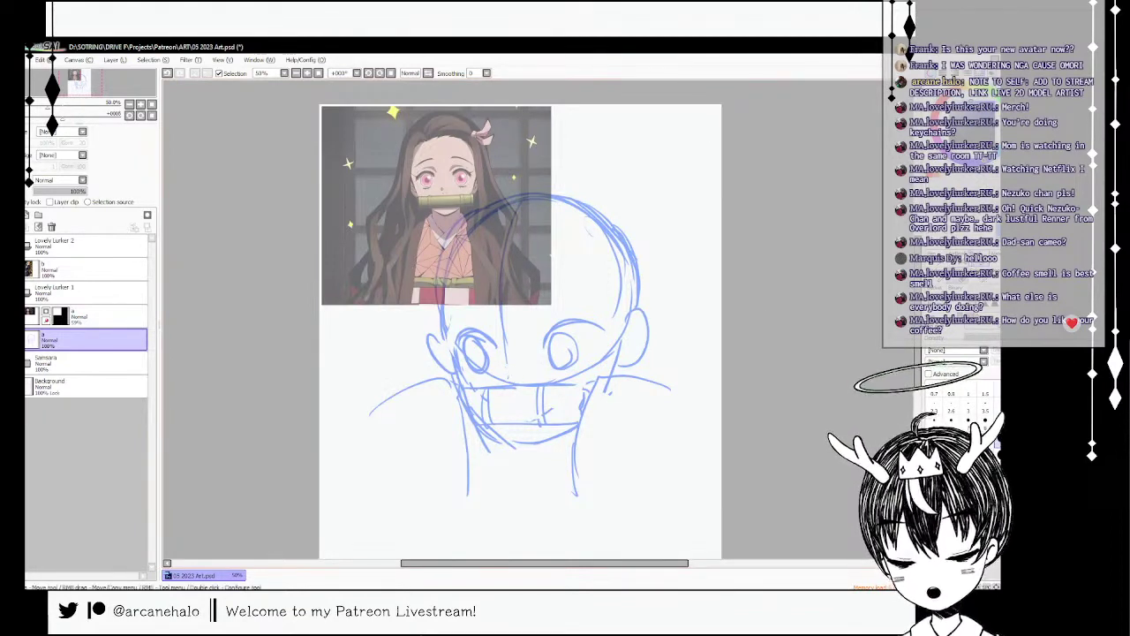
key("b")
key("e")
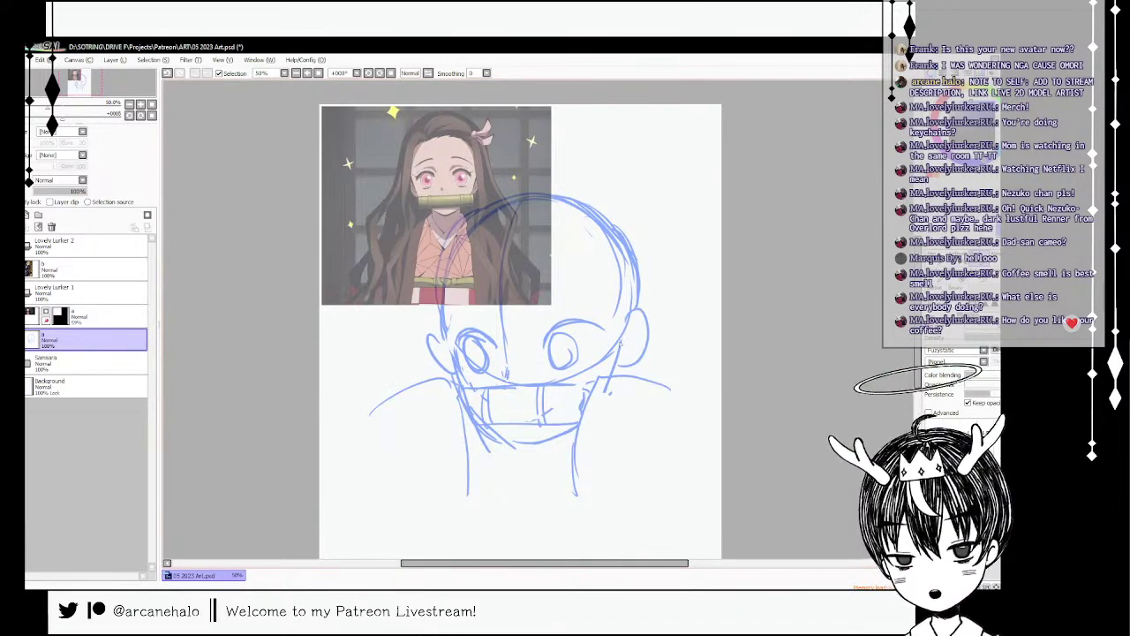
- Detail both ears with inner contours and lobes, reinforce the crown, and extend the right shoulder to the canvas edge
mouse_move(631, 316)
left_mouse_down()
mouse_move(656, 337)
mouse_move(638, 373)
left_mouse_up()
left_click_drag(649, 327, 615, 363)
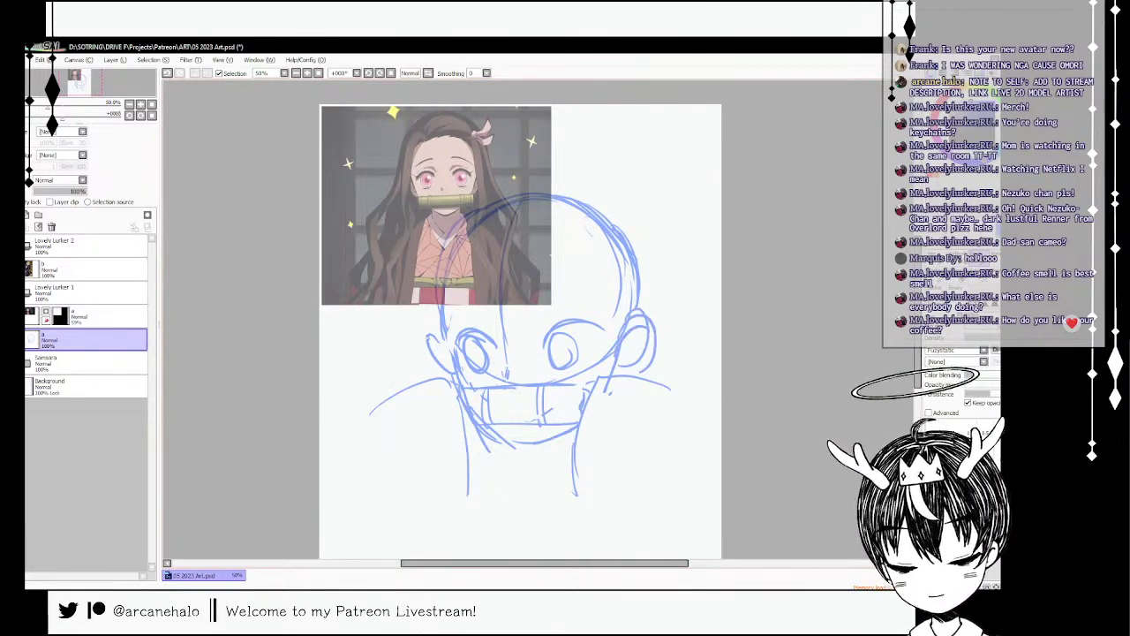
left_click_drag(428, 332, 451, 364)
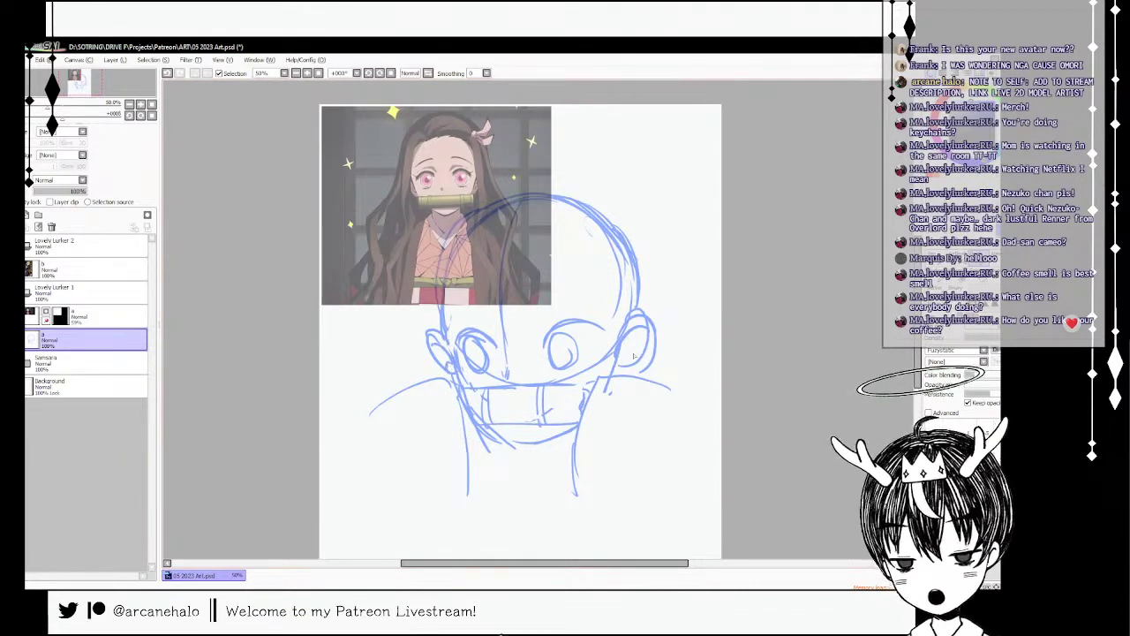
mouse_move(628, 352)
left_mouse_down()
mouse_move(618, 374)
mouse_move(643, 372)
left_mouse_up()
left_click_drag(428, 348, 446, 378)
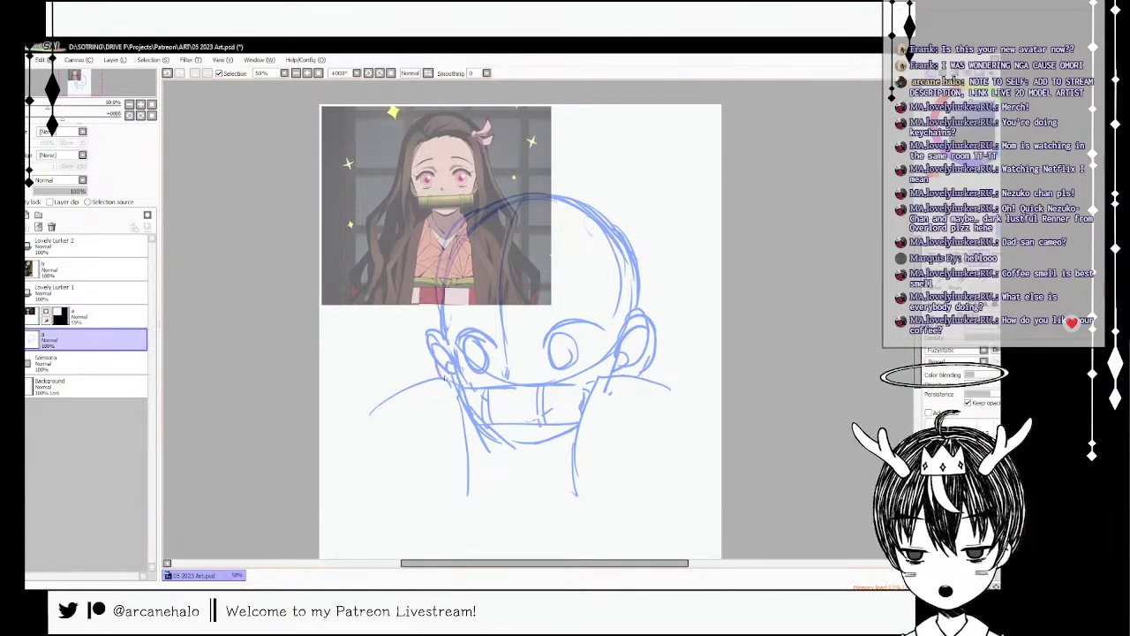
left_click_drag(457, 241, 599, 198)
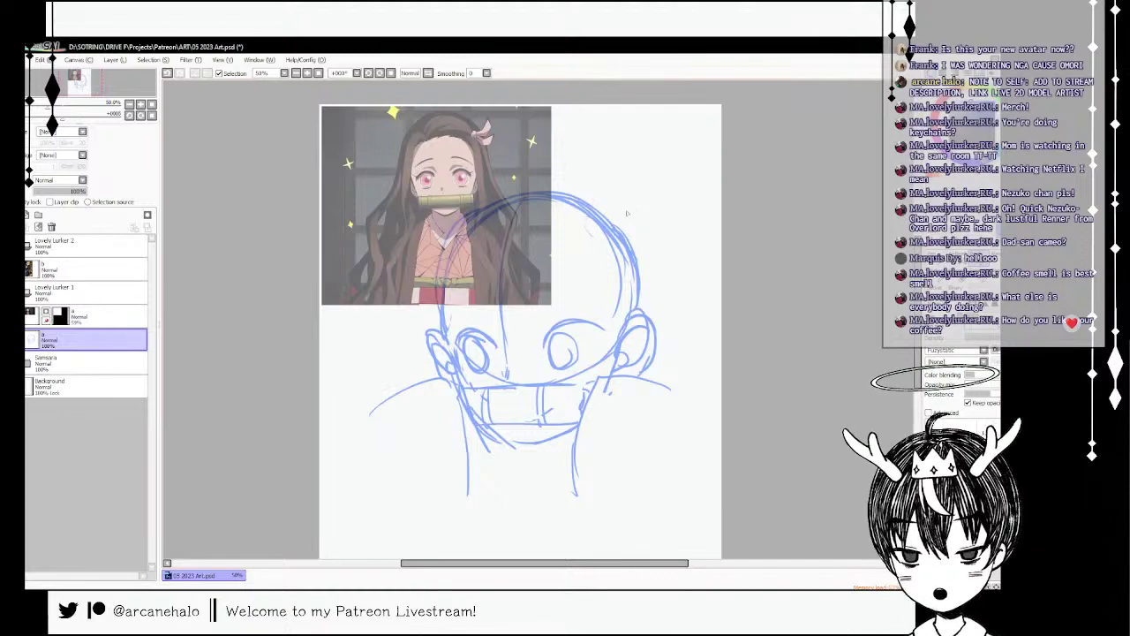
left_click_drag(679, 389, 722, 416)
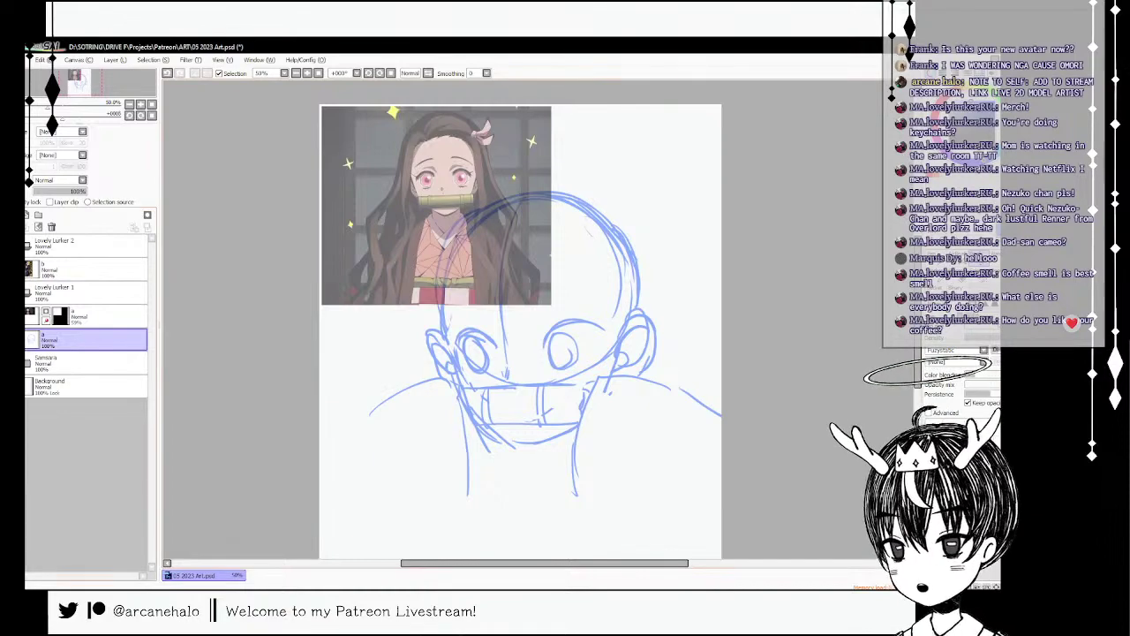
- Add a new layer above the blue sketch, fade the sketch and Nezuko reference layers to roughly a third opacity, and select the new layer
left_click(16, 214)
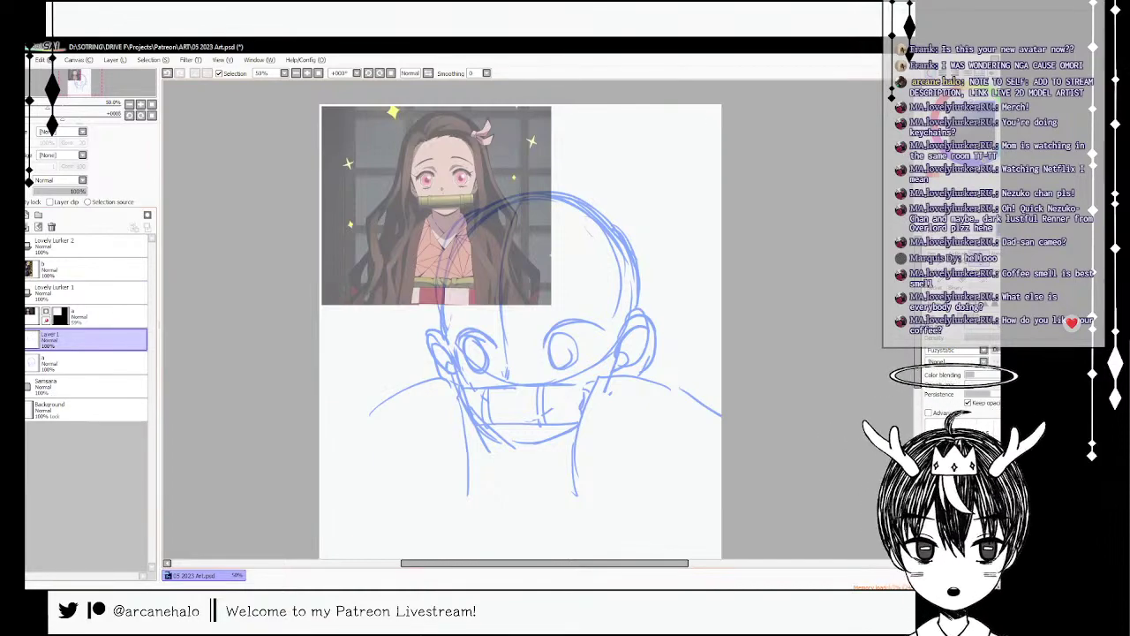
left_click(54, 362)
left_click(51, 191)
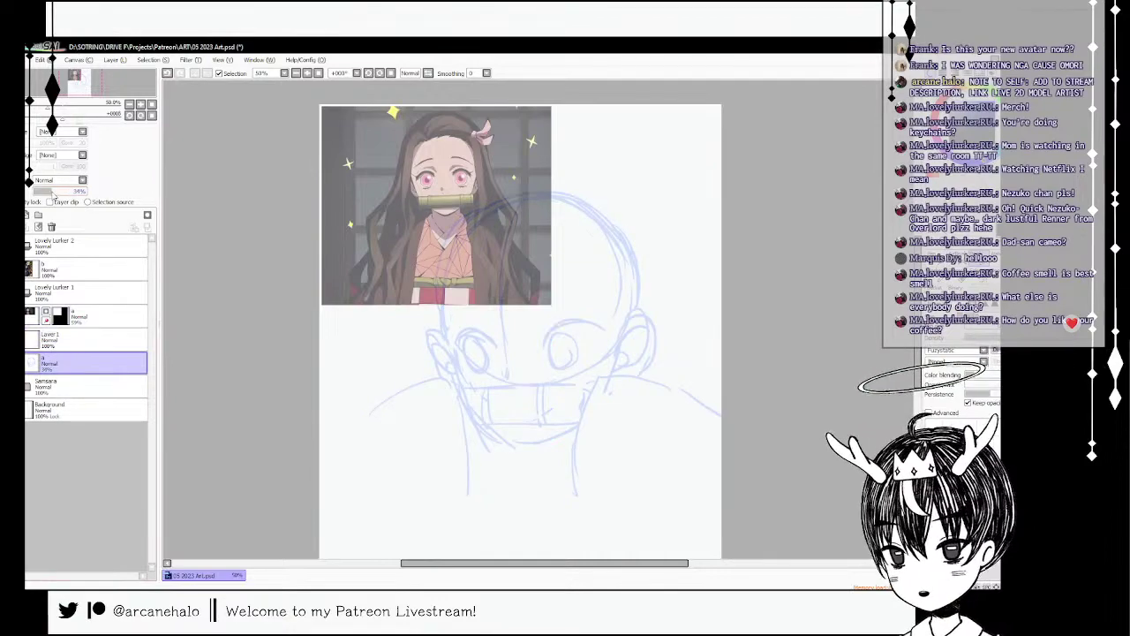
left_click(70, 316)
left_click(52, 191)
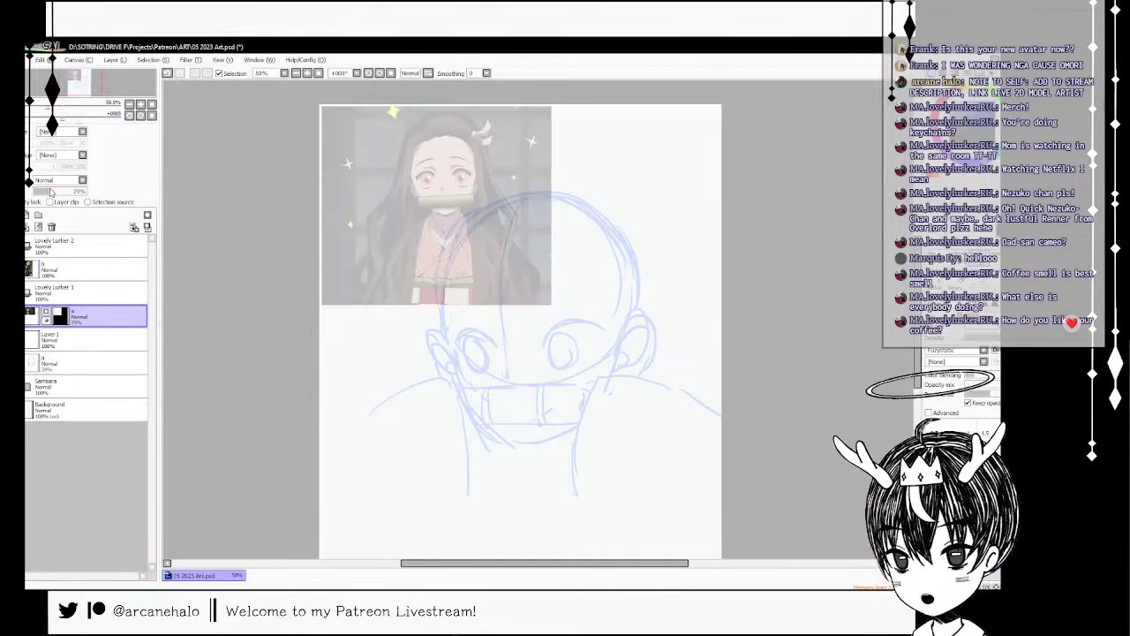
left_click(53, 339)
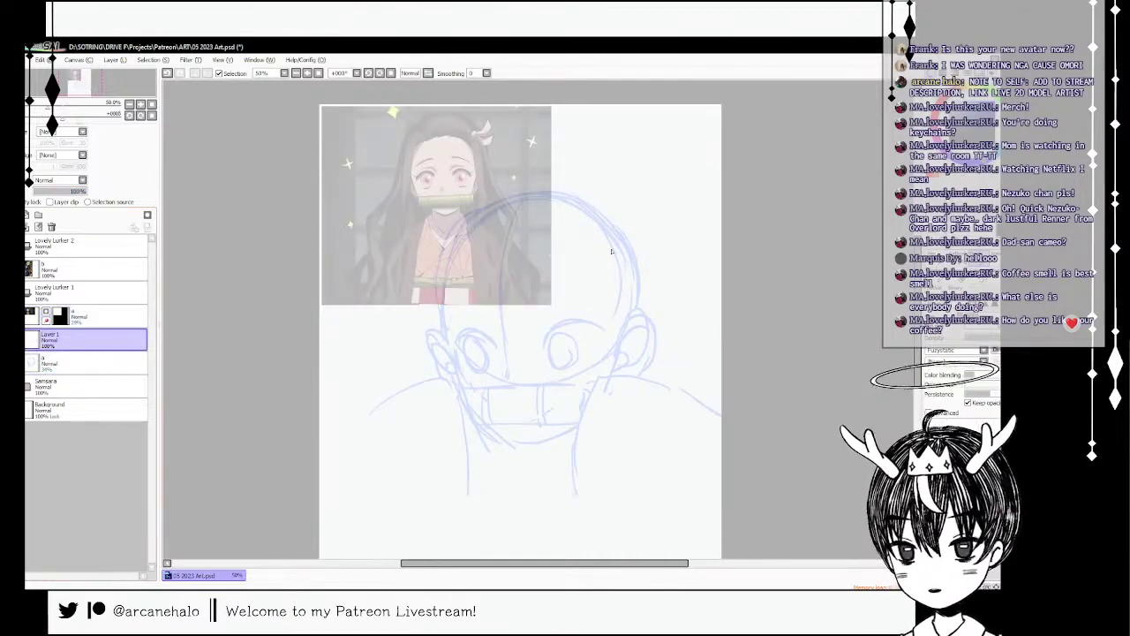
- Draw black swept-back hairline strands across the top of the forehead on the new layer
mouse_move(463, 275)
left_mouse_down()
mouse_move(522, 228)
mouse_move(504, 239)
mouse_move(520, 237)
left_mouse_up()
left_click_drag(485, 255, 573, 256)
key("ctrl+z")
left_click_drag(496, 252, 599, 262)
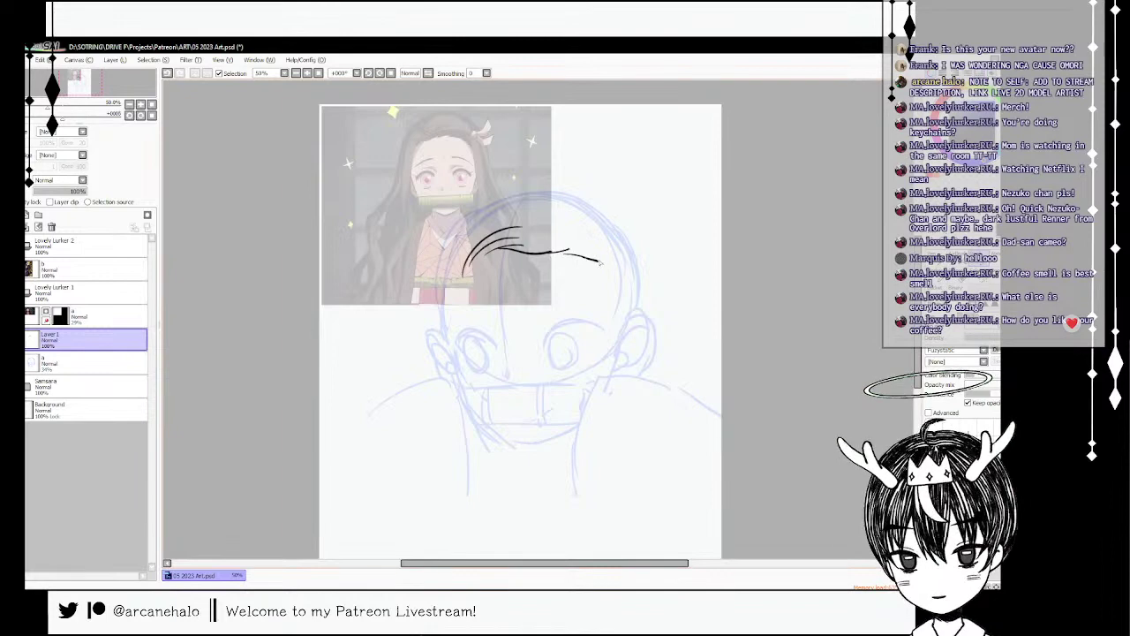
key("ctrl+z")
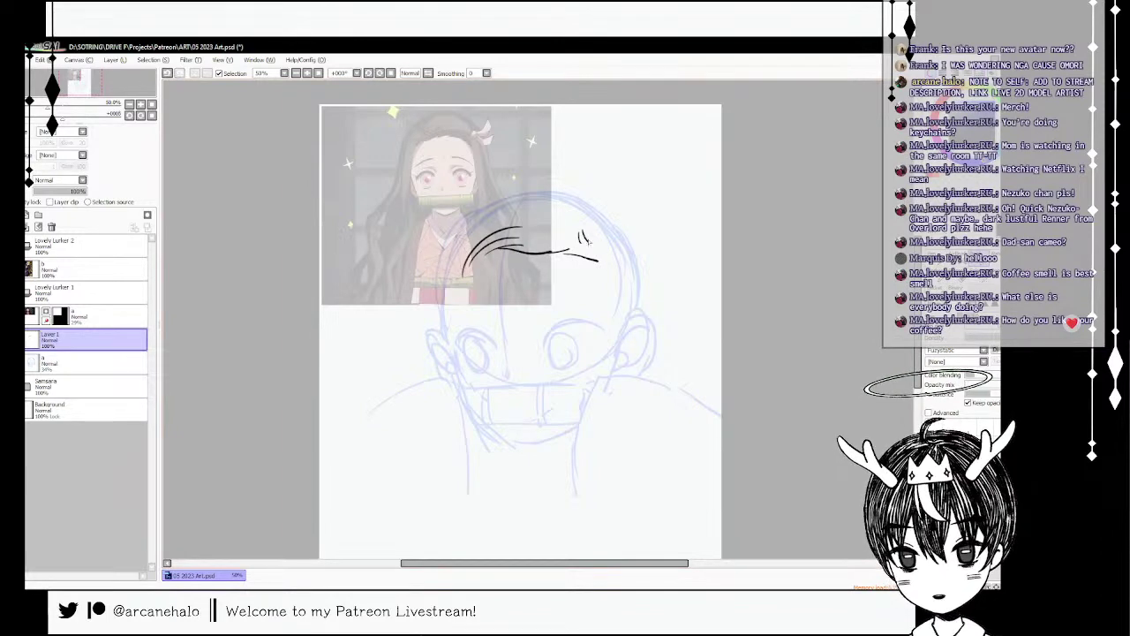
- Draw the hair ribbon's knot and two pointed tails at the right end of the hairline, with a hair strand running into it
mouse_move(572, 230)
left_mouse_down()
mouse_move(574, 254)
mouse_move(623, 189)
mouse_move(629, 214)
mouse_move(584, 237)
mouse_move(608, 216)
mouse_move(618, 257)
left_mouse_up()
key("ctrl+z")
key("ctrl+z")
key("ctrl+z")
key("ctrl+z")
mouse_move(618, 257)
left_mouse_down()
mouse_move(632, 250)
mouse_move(617, 244)
mouse_move(632, 248)
mouse_move(610, 243)
left_mouse_up()
key("ctrl+z")
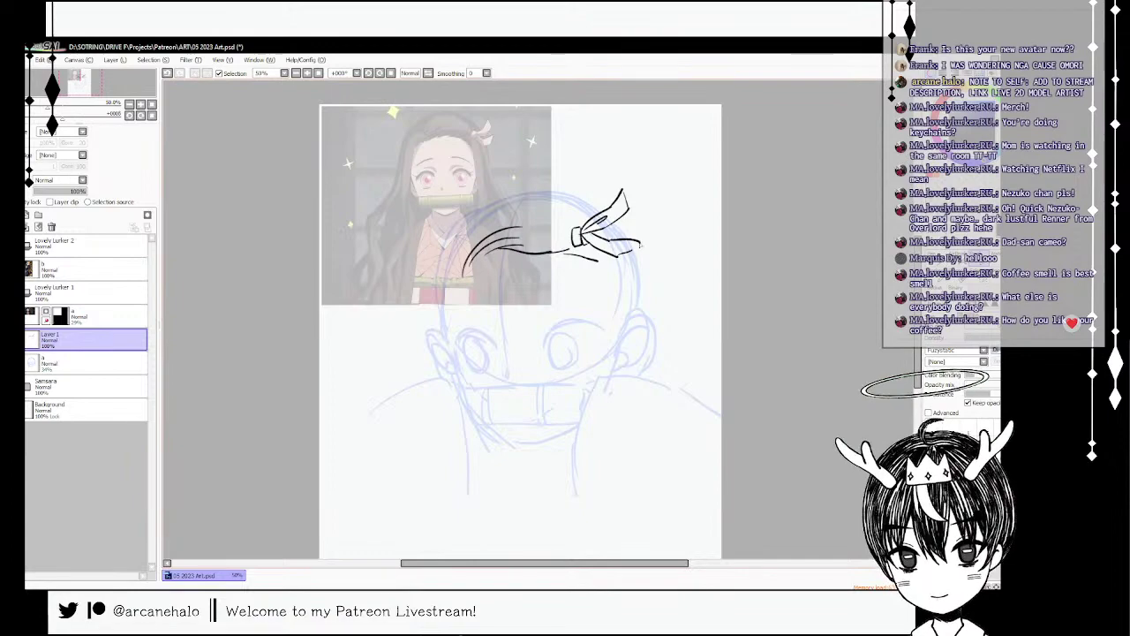
left_click_drag(630, 250, 641, 243)
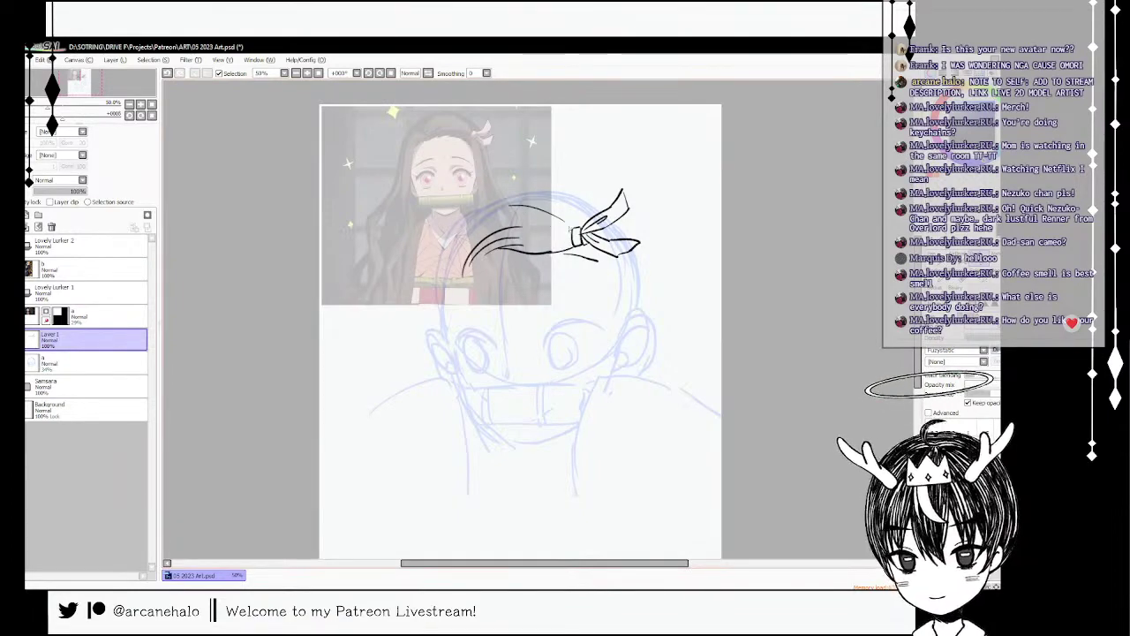
left_click_drag(518, 203, 573, 233)
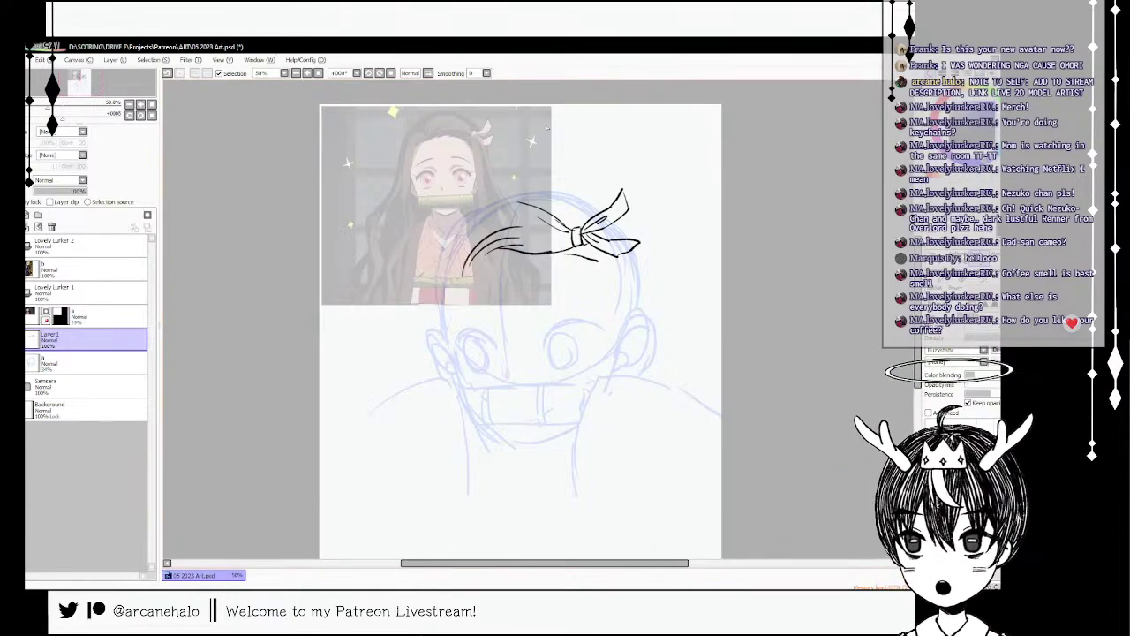
key("e")
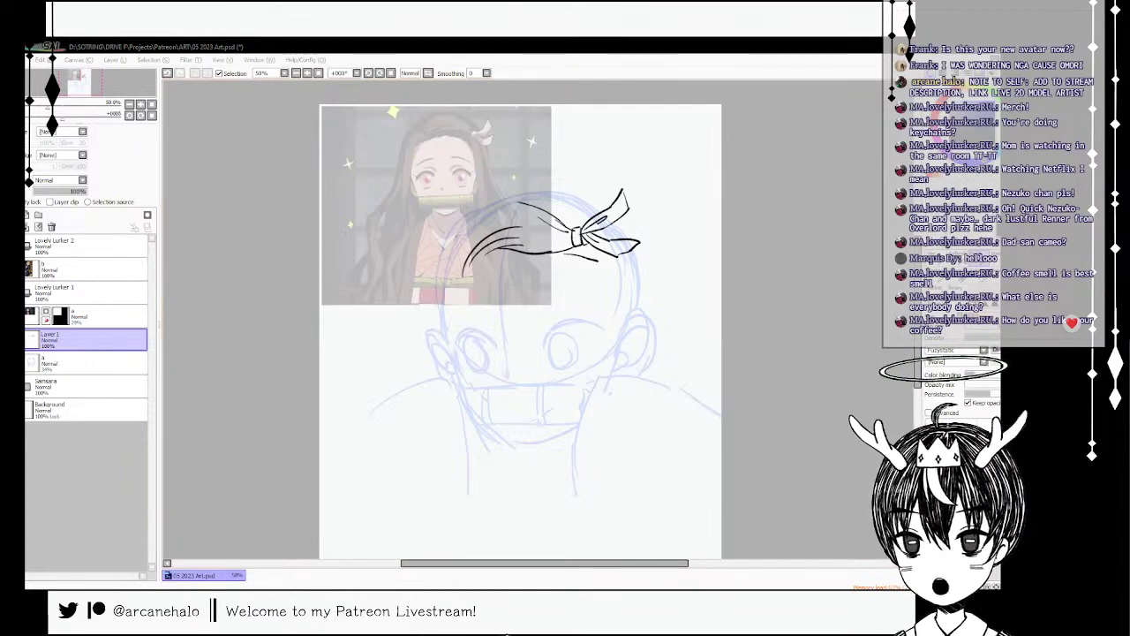
- Draw a long hair strand falling from below the ribbon down the right side of the face to the muzzle
mouse_move(596, 261)
left_mouse_down()
mouse_move(608, 262)
mouse_move(604, 278)
mouse_move(610, 263)
mouse_move(615, 299)
mouse_move(601, 383)
left_mouse_up()
key("ctrl+z")
key("ctrl+z")
key("ctrl+z")
key("ctrl+z")
key("ctrl+z")
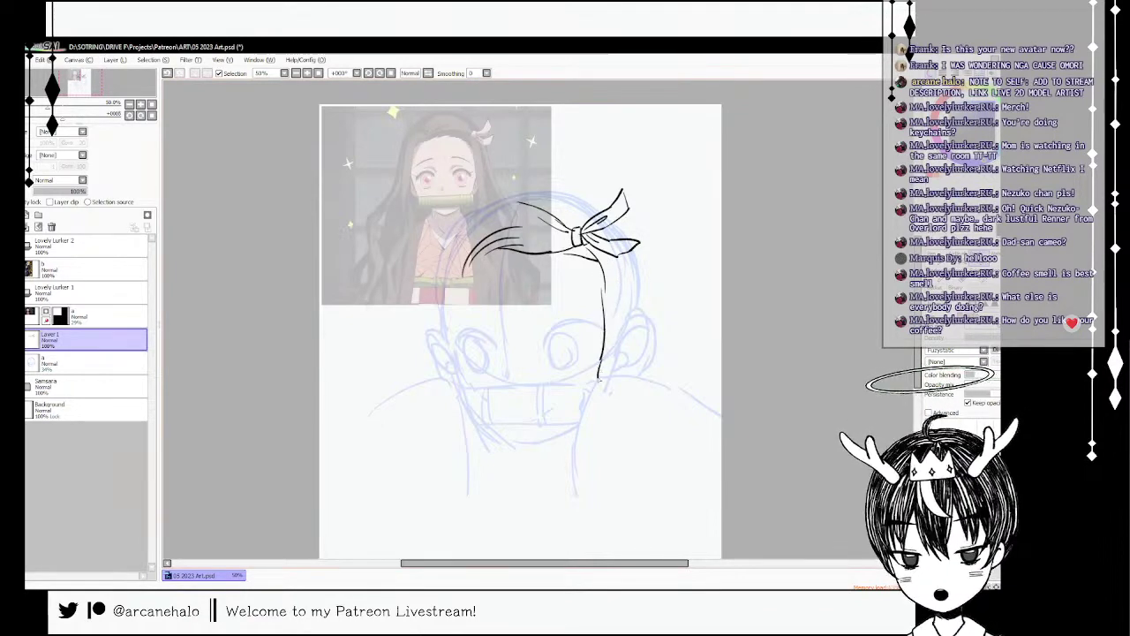
key("ctrl+z")
left_click_drag(606, 288, 600, 360)
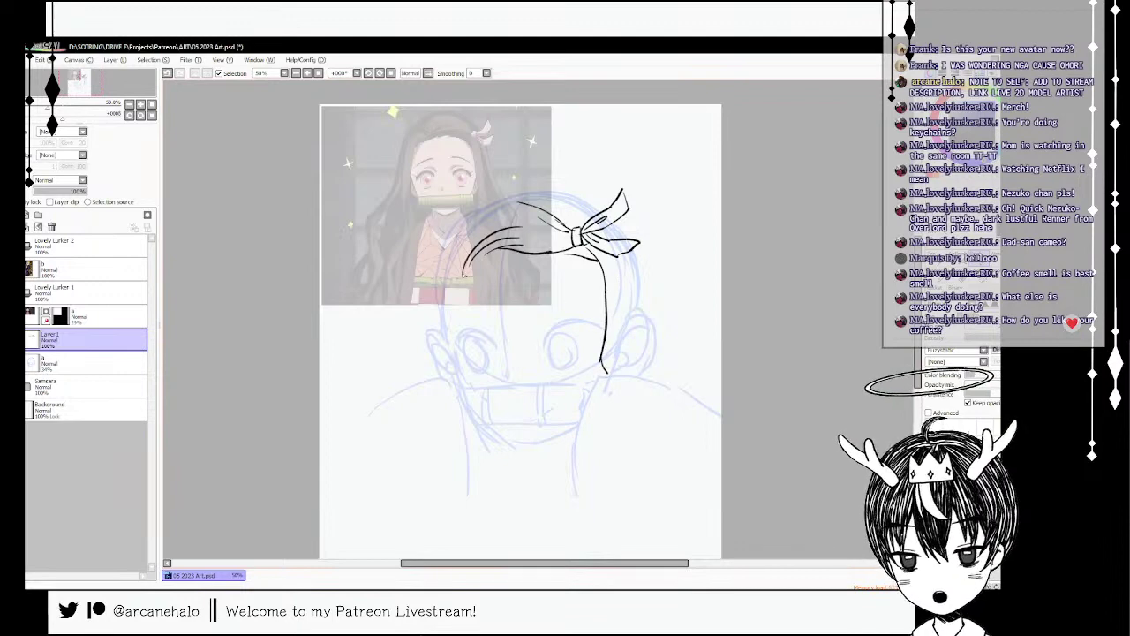
left_click_drag(455, 246, 462, 275)
mouse_move(499, 203)
left_mouse_down()
mouse_move(448, 237)
mouse_move(451, 286)
mouse_move(462, 270)
mouse_move(445, 284)
mouse_move(472, 273)
left_mouse_up()
key("ctrl+z")
key("ctrl+z")
key("ctrl+z")
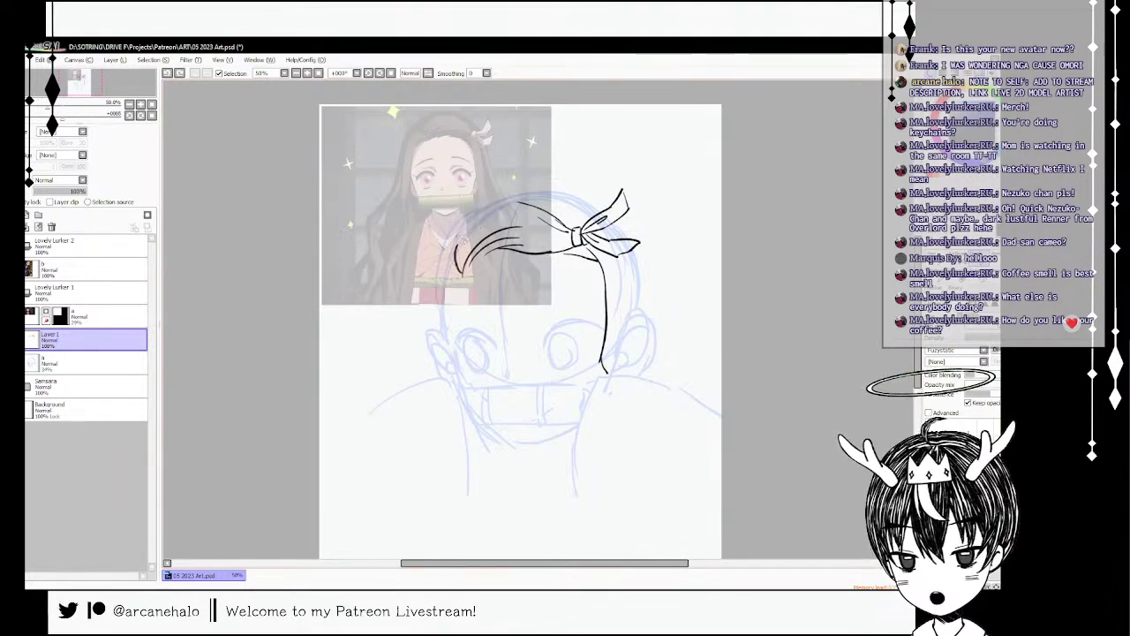
mouse_move(468, 232)
left_mouse_down()
mouse_move(456, 286)
mouse_move(478, 252)
mouse_move(461, 309)
left_mouse_up()
key("ctrl+z")
- Draw a long hair strand falling from the hairline's left end down the left side of the face
left_click(971, 265)
key("c")
mouse_move(487, 237)
left_mouse_down()
mouse_move(478, 267)
mouse_move(465, 255)
mouse_move(468, 274)
mouse_move(466, 263)
mouse_move(451, 298)
left_mouse_up()
key("ctrl+z")
key("ctrl+z")
key("ctrl+z")
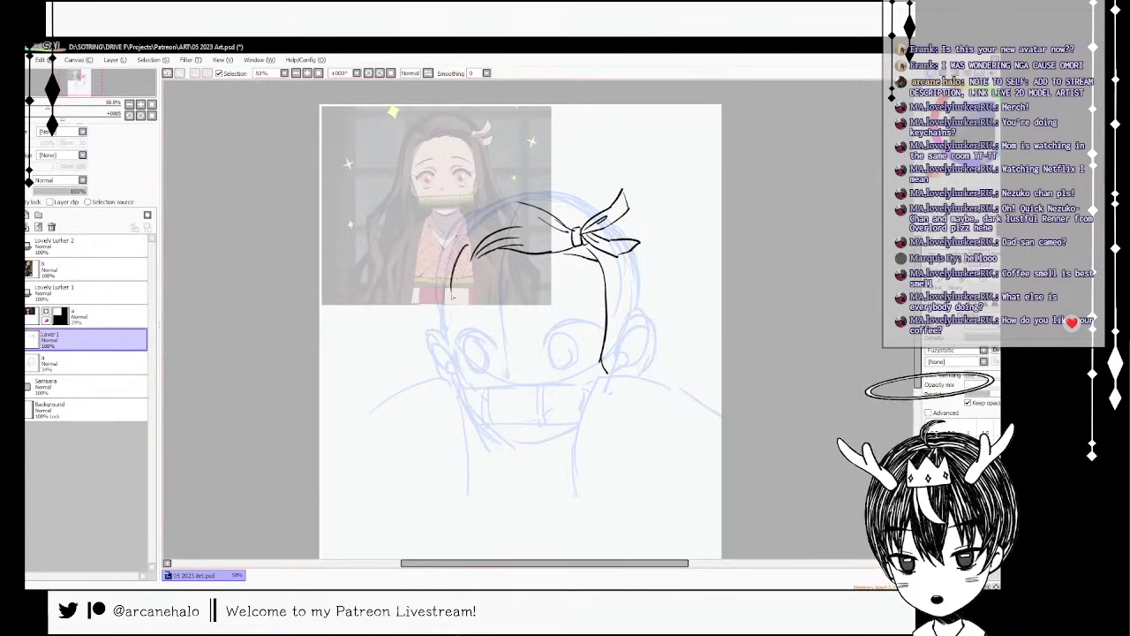
key("ctrl+z")
mouse_move(472, 243)
left_mouse_down()
mouse_move(459, 273)
mouse_move(449, 328)
left_mouse_up()
key("ctrl+z")
left_click_drag(459, 289, 444, 330)
key("ctrl+z")
left_click_drag(462, 269, 434, 378)
key("ctrl+z")
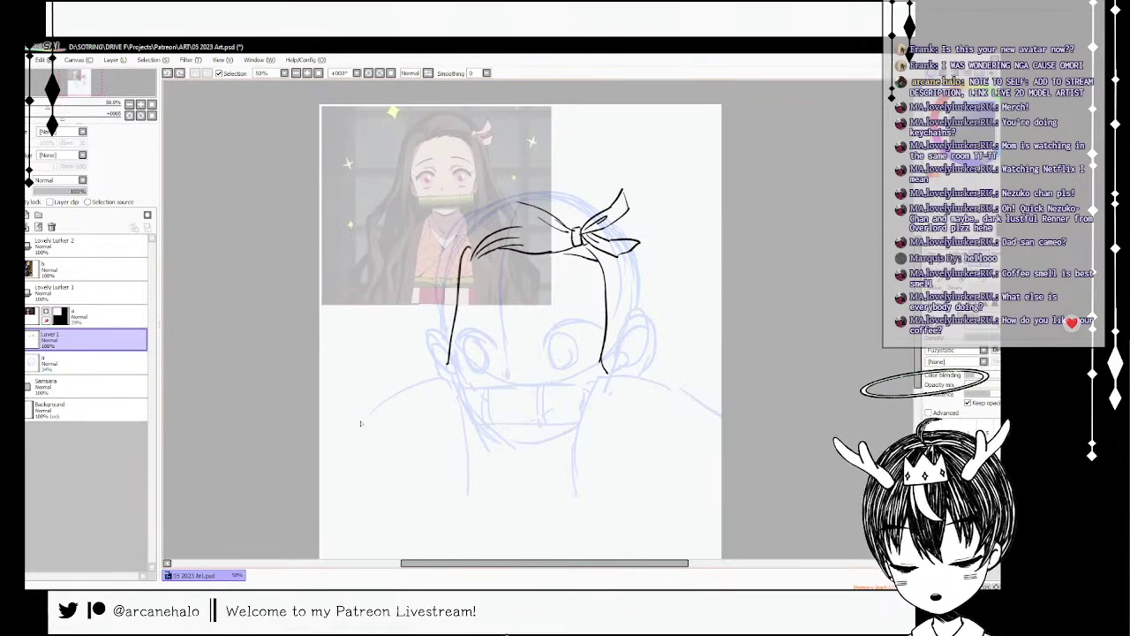
- Draw both raised sleeves in black, tracing their sloping outer edges and the inner edges running down from the cheeks
mouse_move(320, 446)
left_mouse_down()
mouse_move(448, 379)
mouse_move(460, 534)
left_mouse_up()
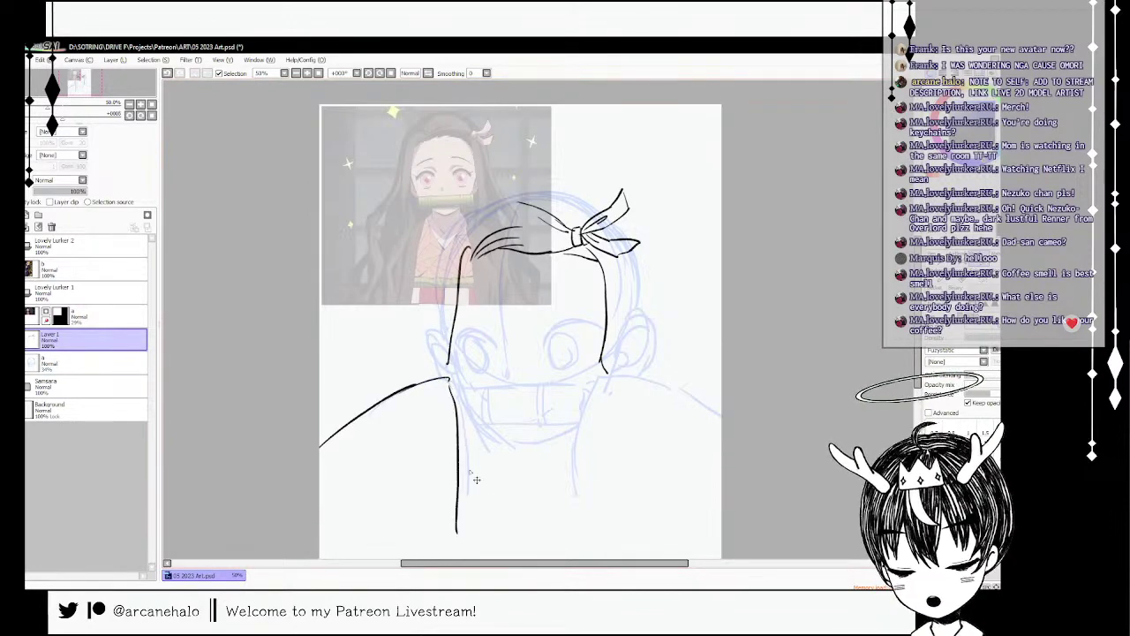
key("ctrl+z")
left_click_drag(449, 379, 471, 535)
left_click_drag(604, 373, 720, 404)
key("ctrl+z")
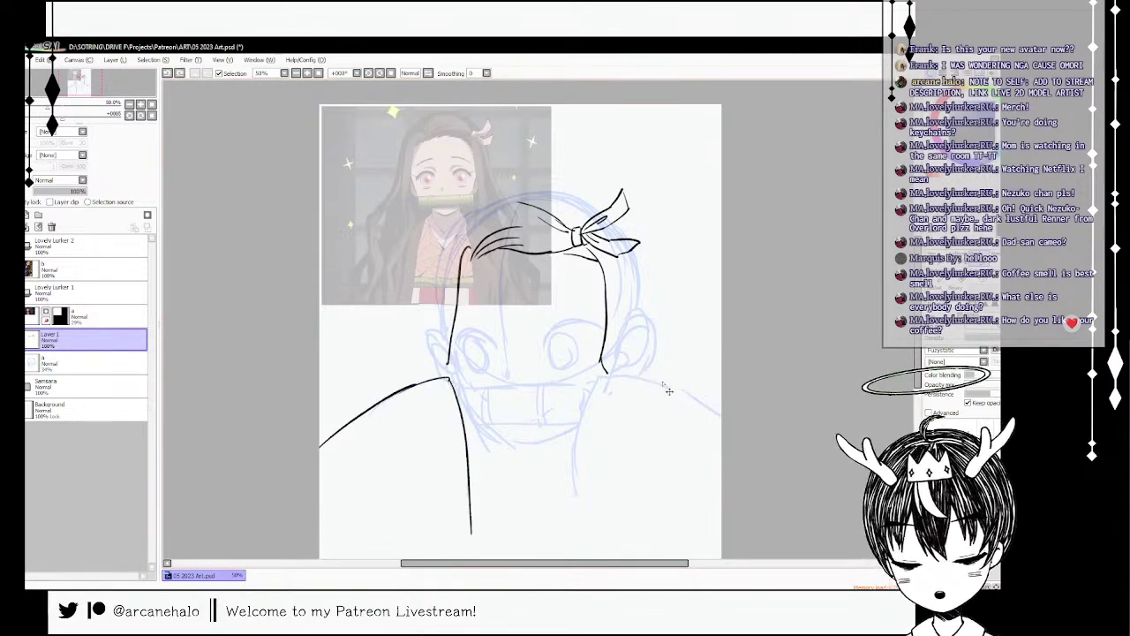
mouse_move(604, 374)
left_mouse_down()
mouse_move(723, 403)
mouse_move(575, 503)
mouse_move(577, 537)
left_mouse_up()
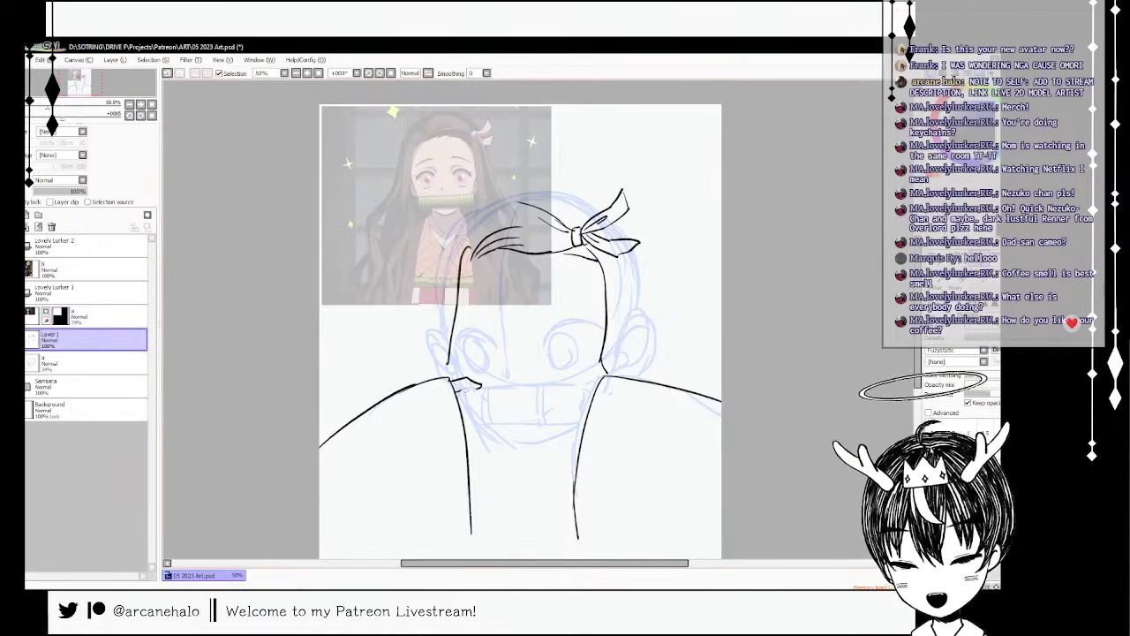
- Draw the fingertips poking out of the left sleeve at the muzzle's left end
key("ctrl+z")
left_click(938, 263)
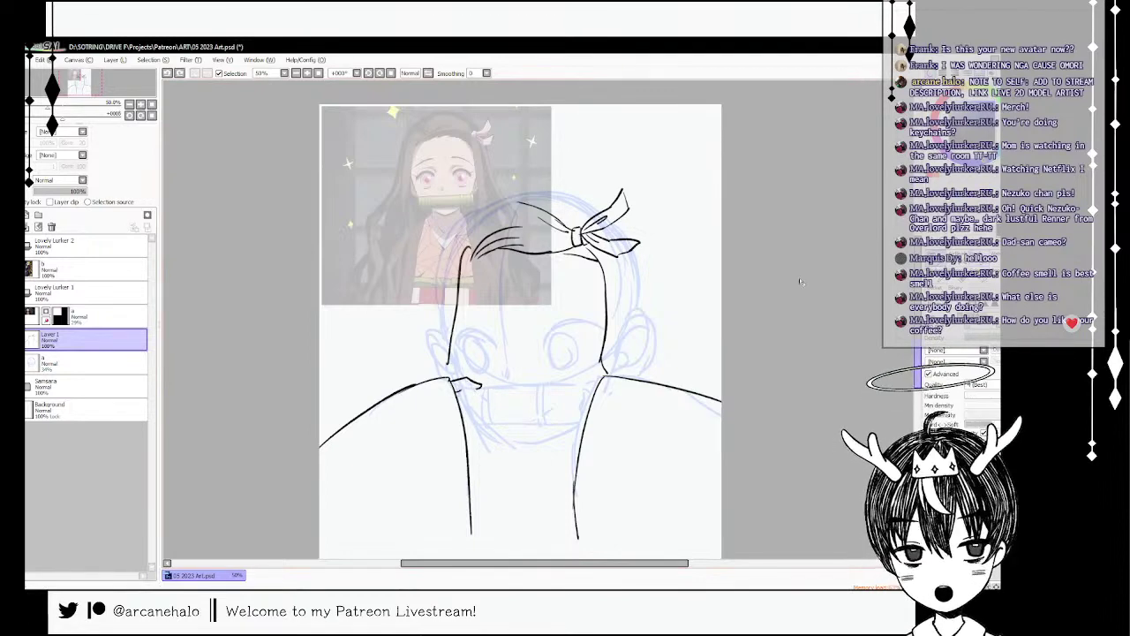
left_click_drag(487, 392, 496, 390)
key("b")
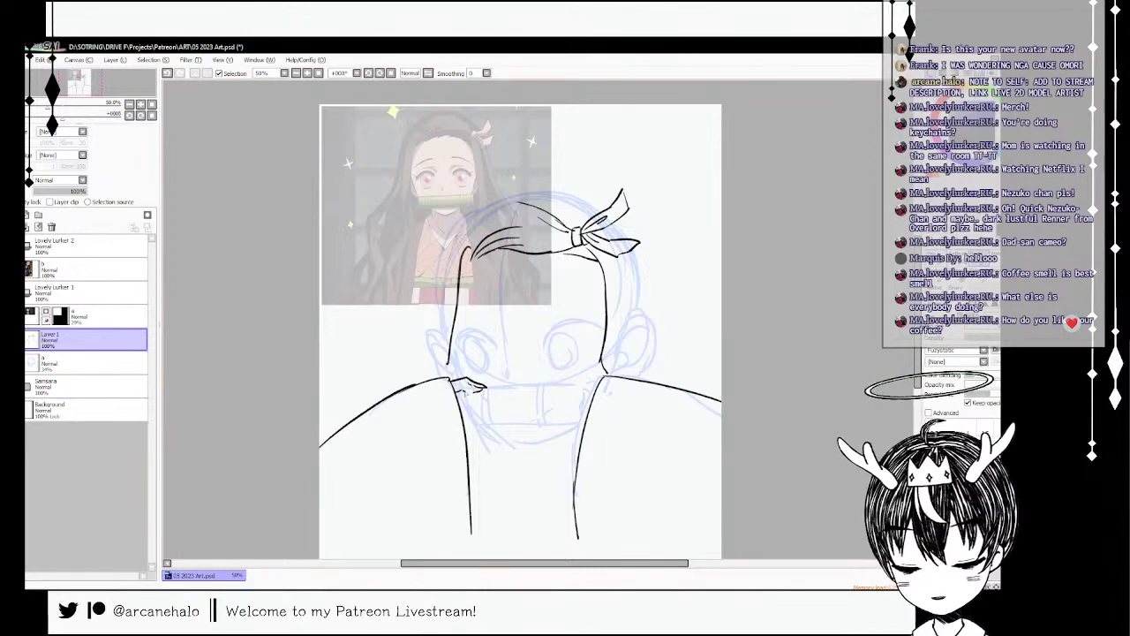
mouse_move(467, 395)
left_mouse_down()
mouse_move(488, 395)
mouse_move(469, 403)
mouse_move(491, 412)
mouse_move(474, 425)
left_mouse_up()
key("ctrl+z")
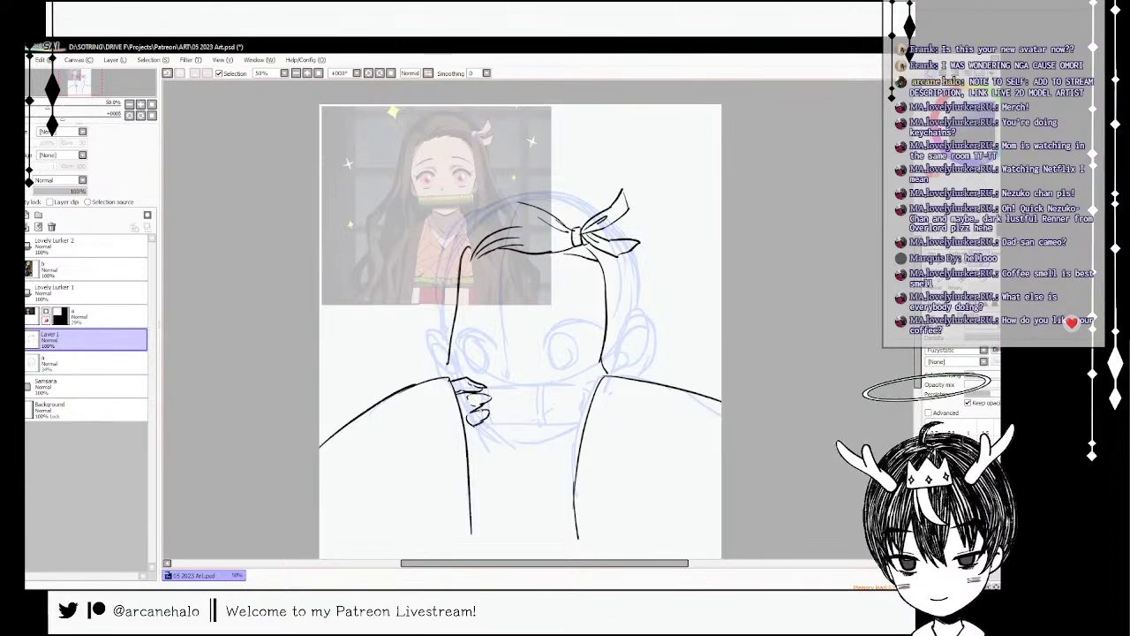
key("ctrl+z")
key("ctrl+z")
mouse_move(486, 408)
left_mouse_down()
mouse_move(468, 414)
mouse_move(478, 426)
left_mouse_up()
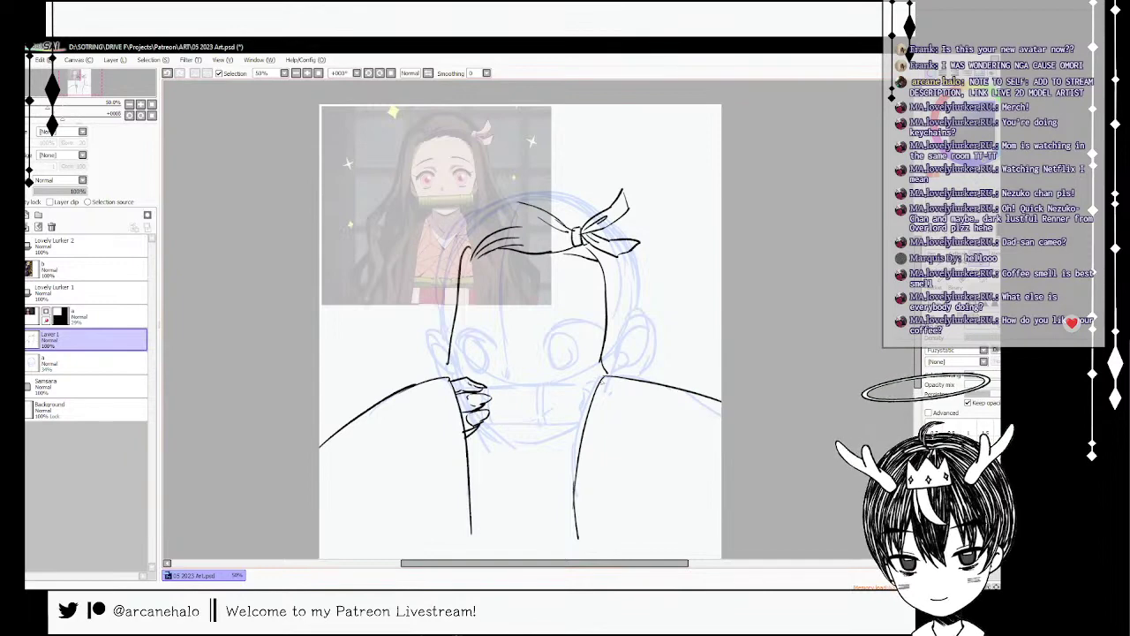
- Draw the matching fingertips emerging from the right sleeve at the muzzle's right end
left_click_drag(598, 378, 580, 389)
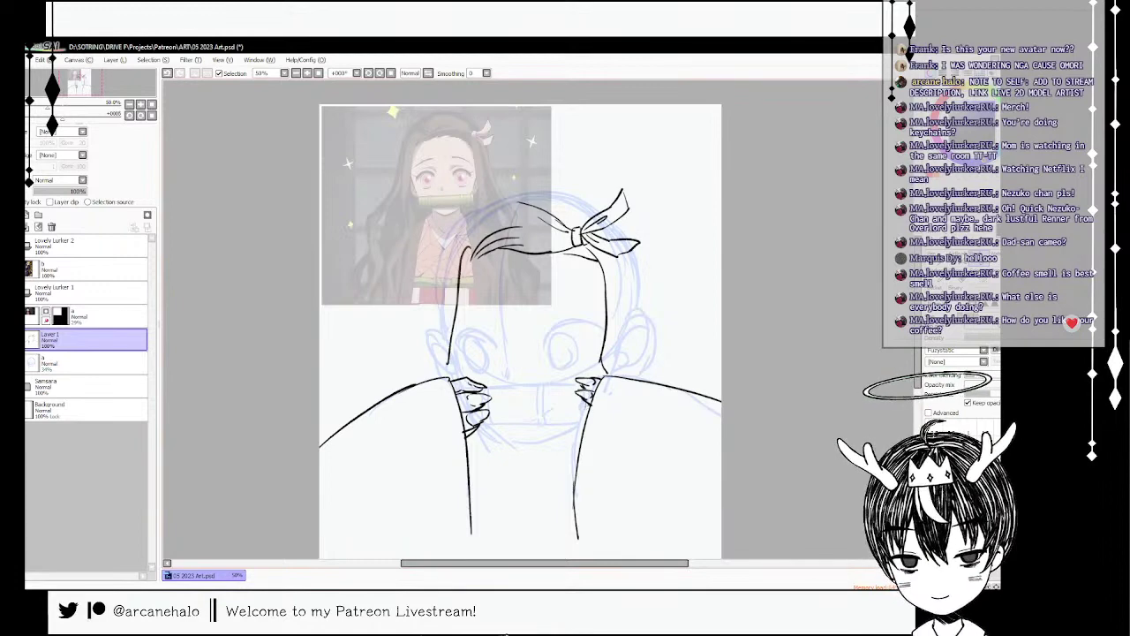
left_click_drag(585, 406, 585, 423)
key("ctrl+z")
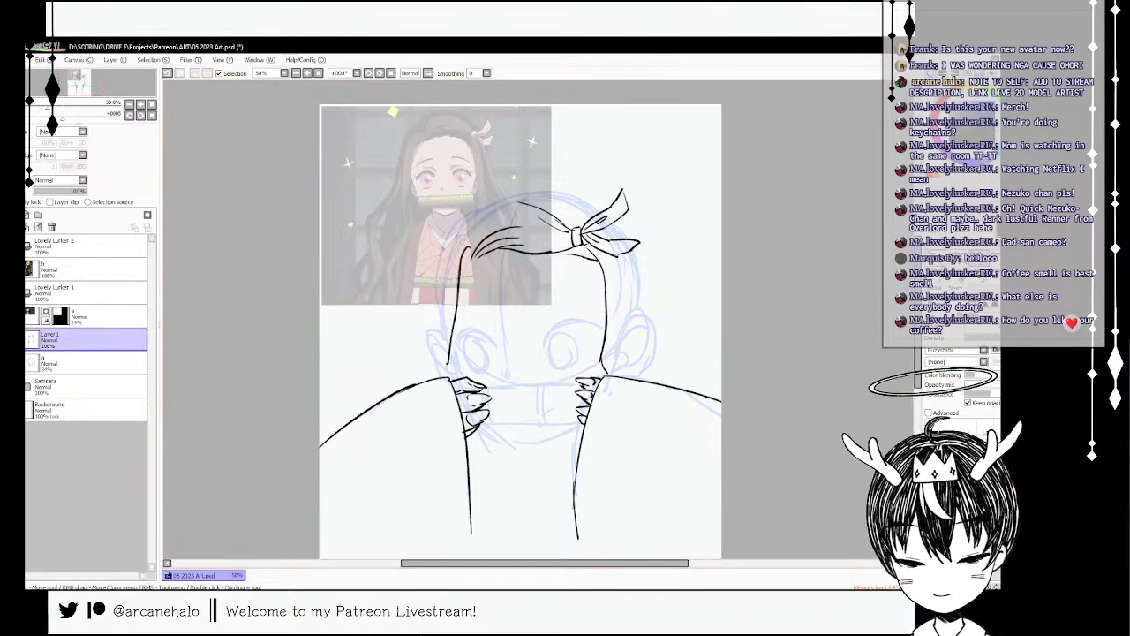
left_click(958, 271)
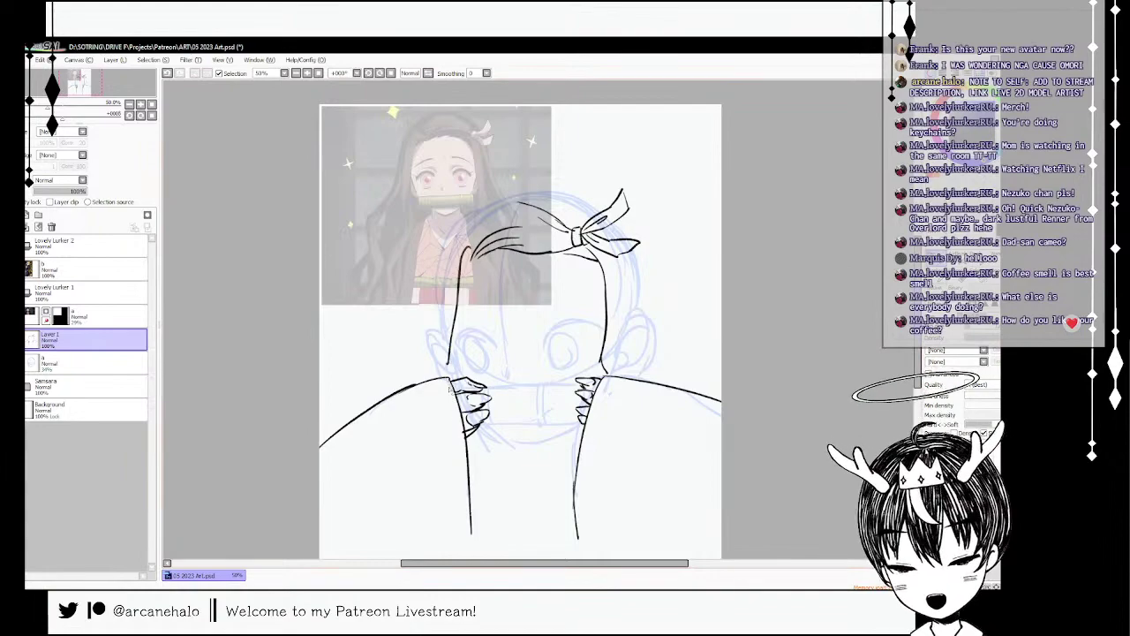
left_click(979, 254)
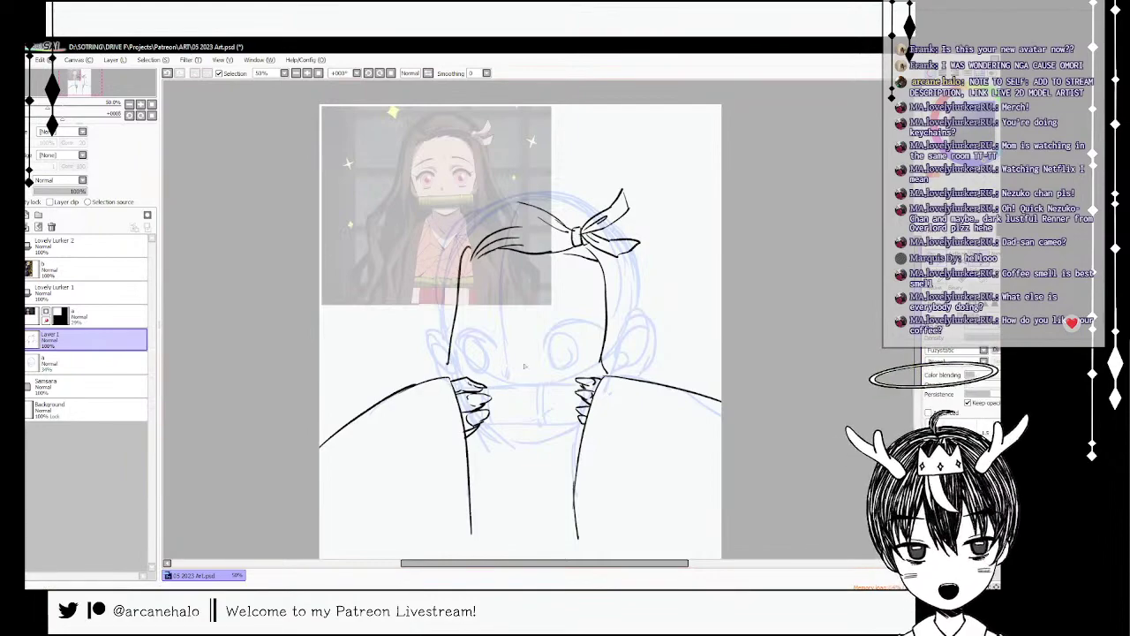
- Extend the left face strand to the sleeve and draw the outer hair outline from the crown down the left side
left_click_drag(449, 355, 448, 376)
left_click_drag(482, 227, 440, 281)
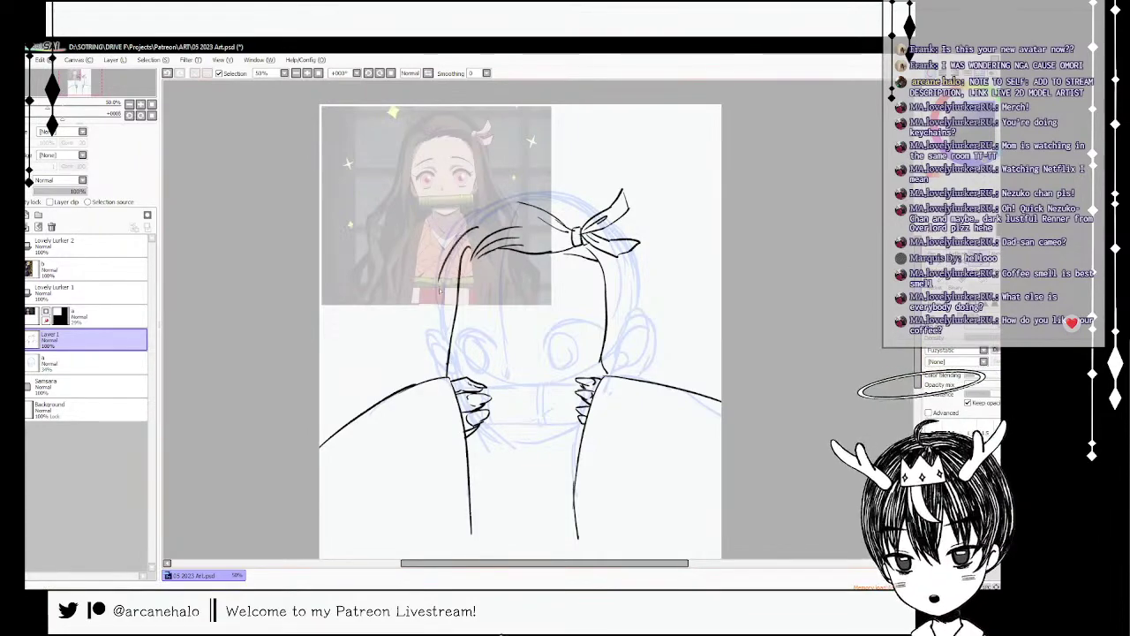
key("ctrl+z")
left_click_drag(469, 220, 446, 243)
key("ctrl+z")
left_click_drag(496, 199, 441, 257)
key("ctrl+z")
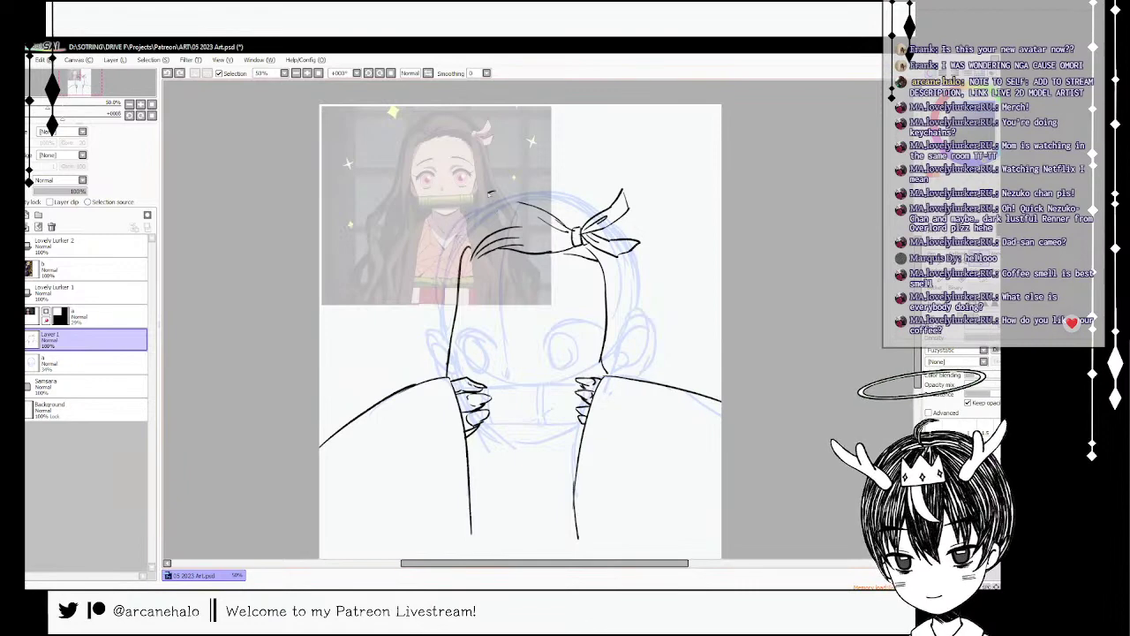
mouse_move(492, 191)
left_mouse_down()
mouse_move(430, 281)
mouse_move(426, 340)
mouse_move(402, 387)
left_mouse_up()
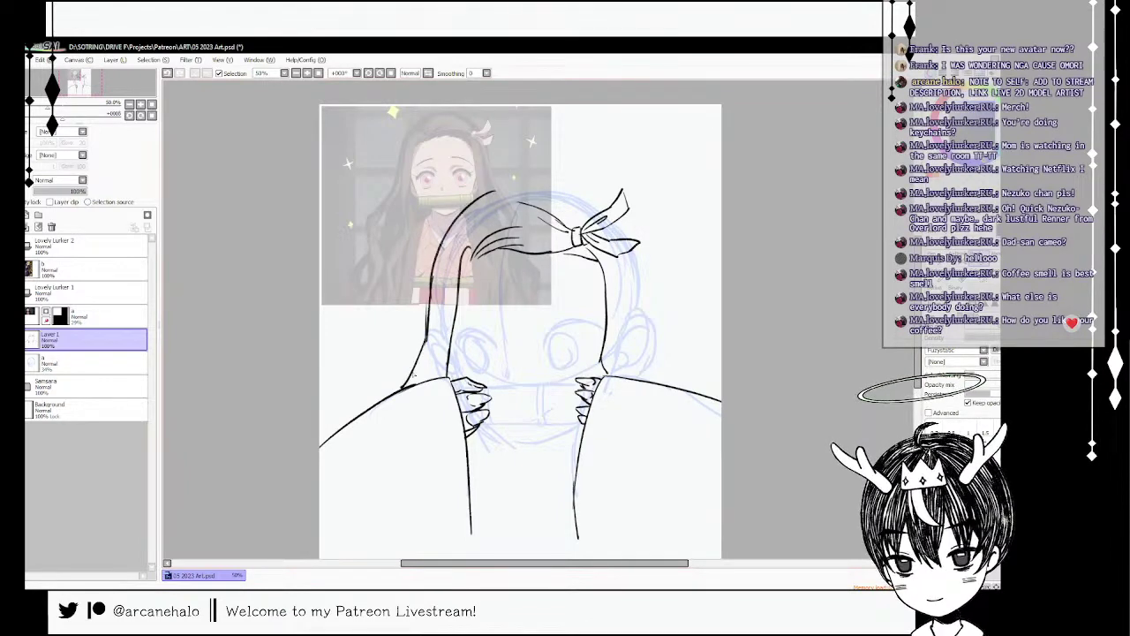
- Draw the curved top outline of the hair from the left side over the crown to the ribbon
mouse_move(454, 224)
left_mouse_down()
mouse_move(415, 338)
mouse_move(461, 223)
mouse_move(546, 181)
mouse_move(592, 193)
left_mouse_up()
key("ctrl+z")
key("ctrl+z")
left_click_drag(498, 188, 604, 199)
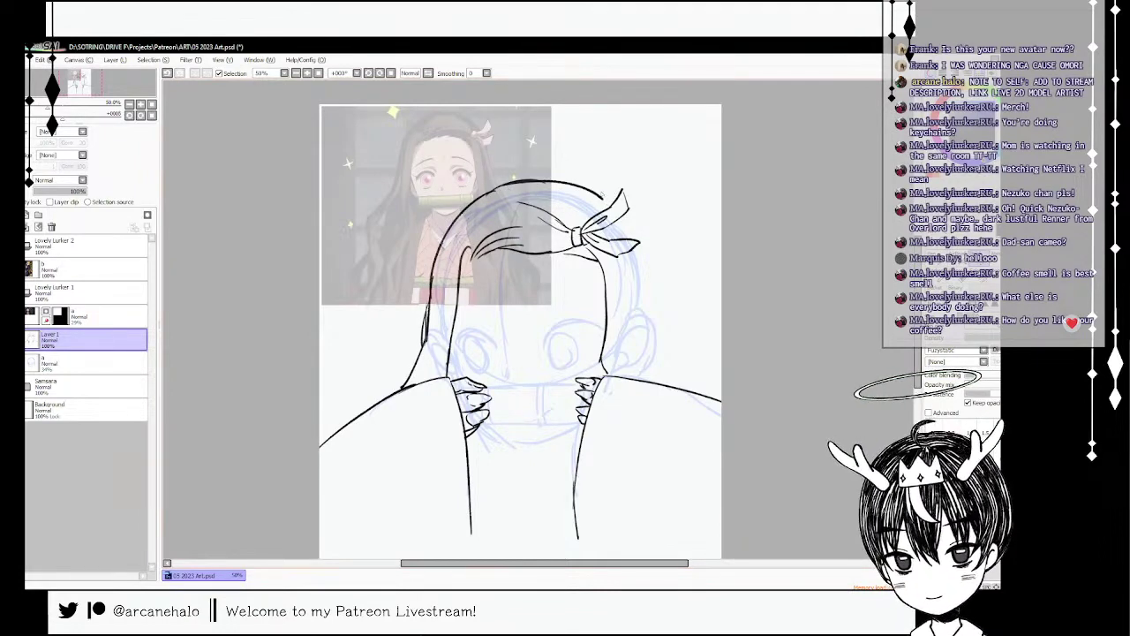
key("ctrl+z")
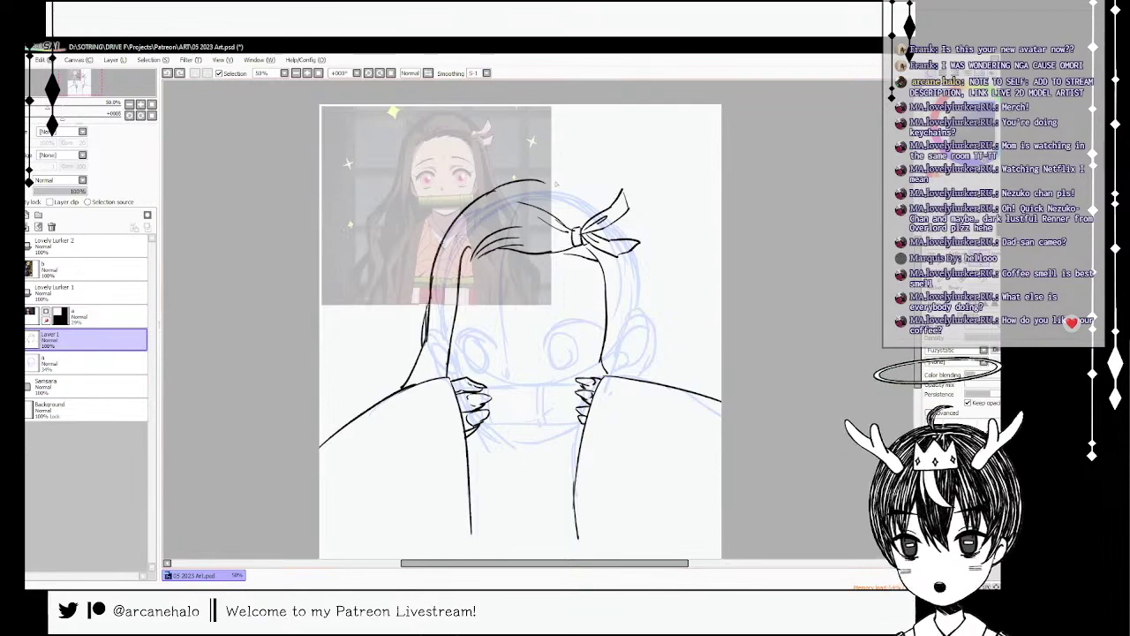
left_click_drag(541, 181, 593, 191)
key("ctrl+z")
left_click(958, 256)
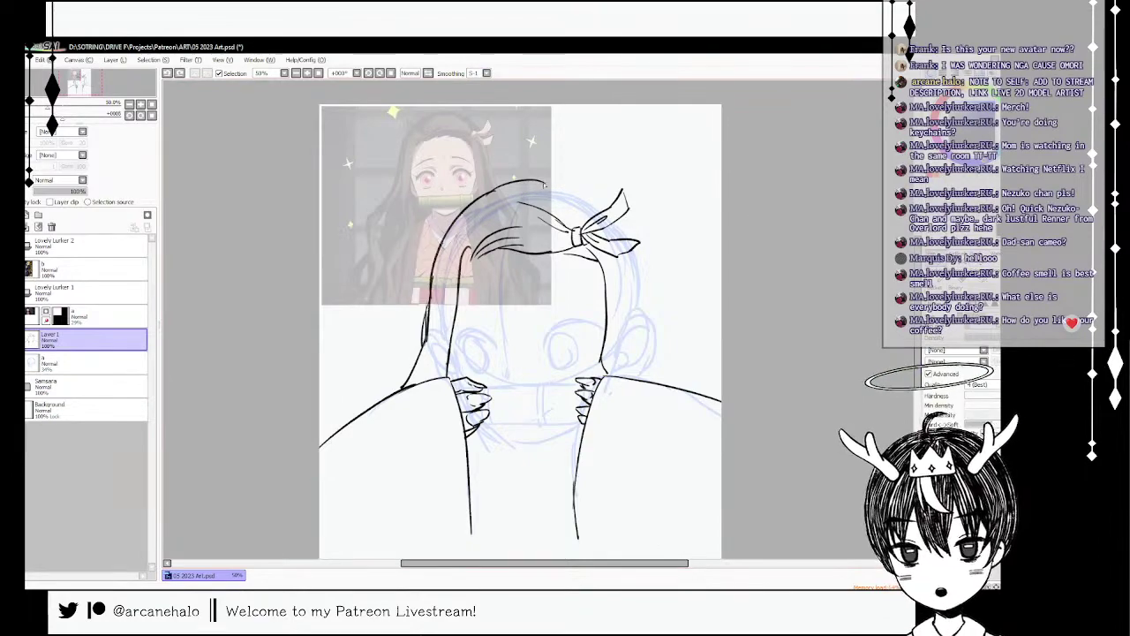
key("ctrl+z")
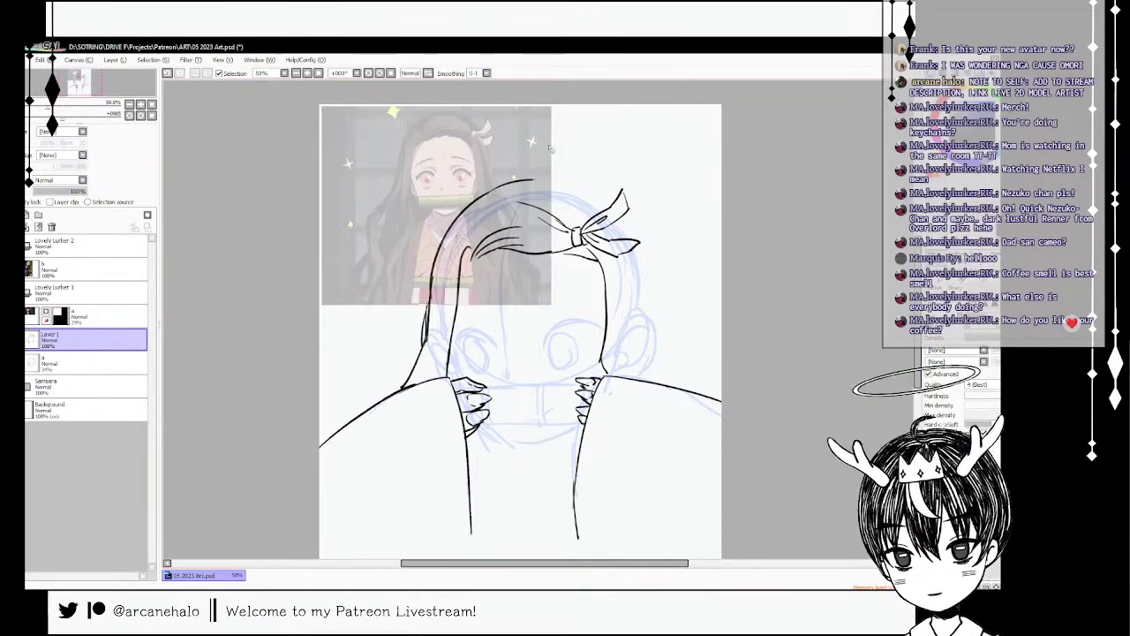
mouse_move(533, 179)
left_mouse_down()
mouse_move(604, 194)
mouse_move(642, 233)
left_mouse_up()
key("ctrl+z")
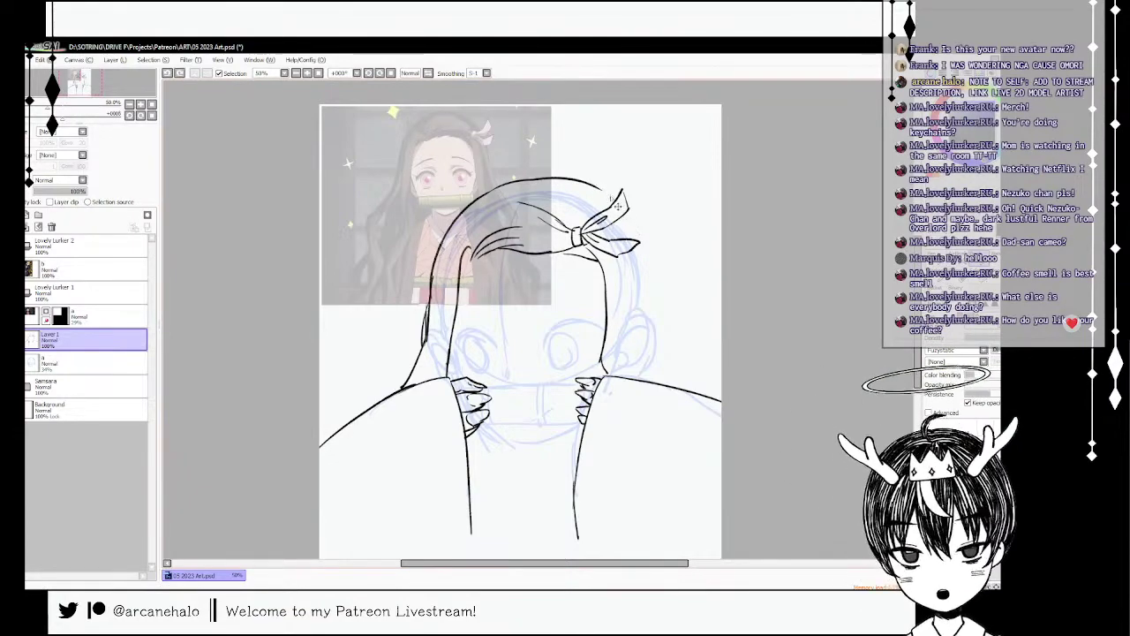
- Draw the right outer hair outline falling from the ribbon's upper tail down to the right sleeve
mouse_move(597, 188)
left_mouse_down()
mouse_move(621, 204)
mouse_move(668, 290)
left_mouse_up()
key("ctrl+z")
left_click_drag(634, 221, 664, 286)
key("ctrl+z")
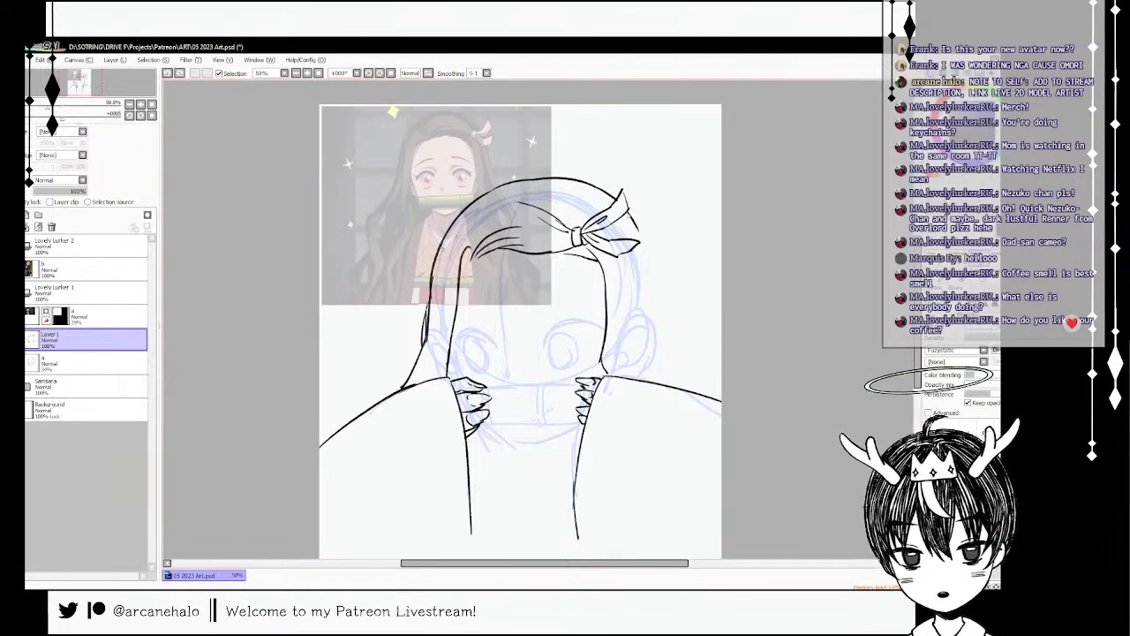
left_click_drag(625, 212, 680, 364)
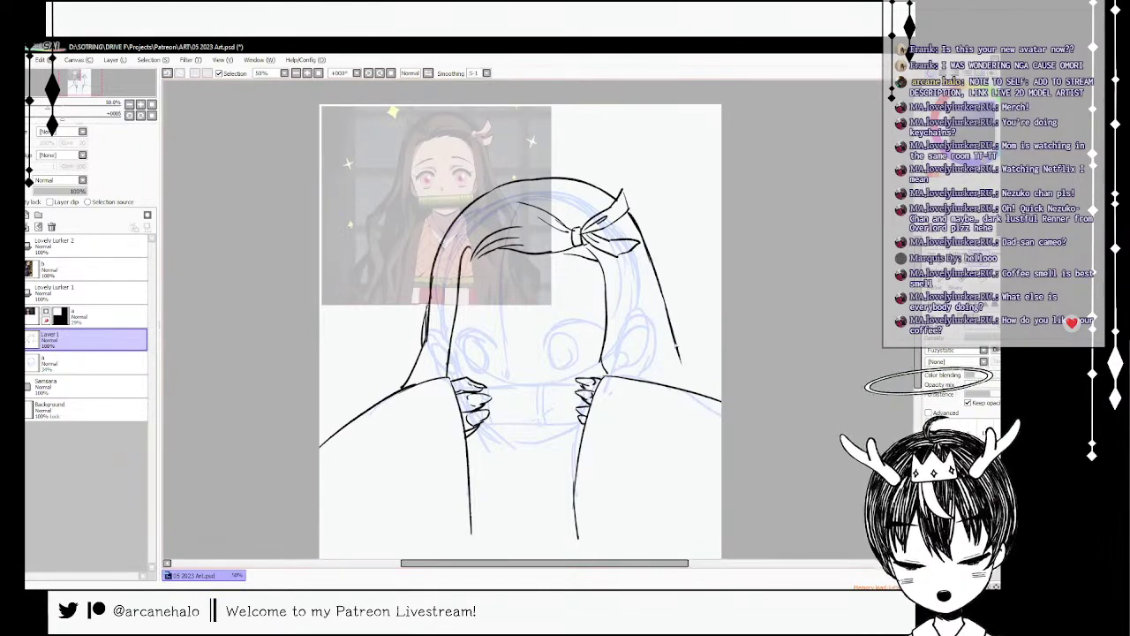
key("ctrl+z")
left_click_drag(662, 293, 688, 385)
key("ctrl+z")
- Erase the doubled part of the left hair outline and add inner strands down both sides of the face
left_click(936, 258)
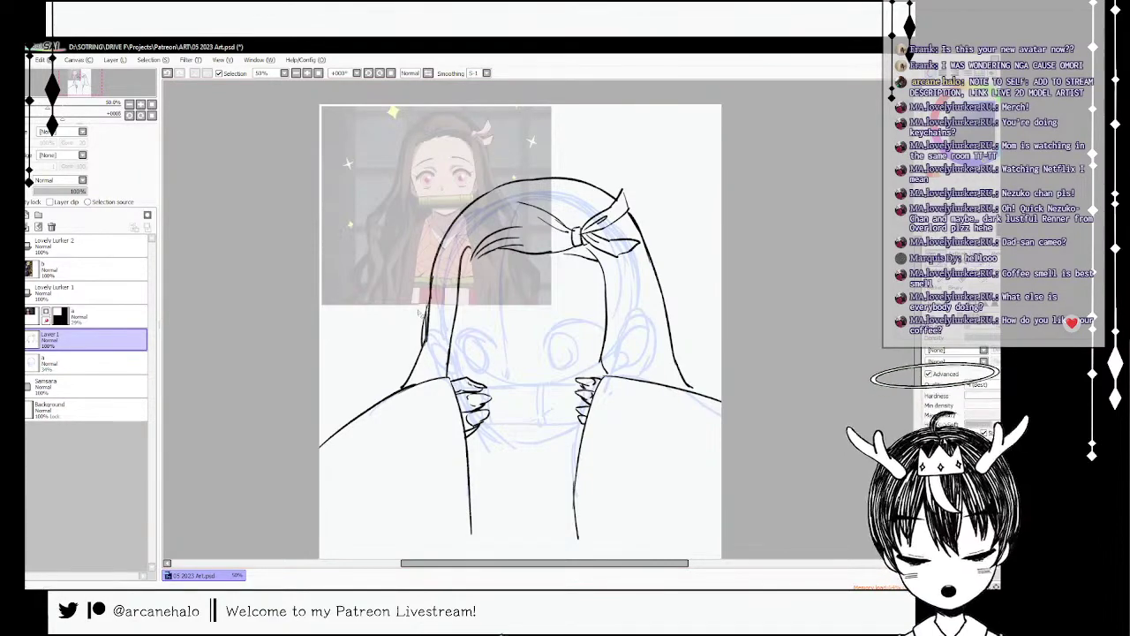
mouse_move(430, 342)
left_mouse_down()
mouse_move(428, 357)
mouse_move(439, 275)
left_mouse_up()
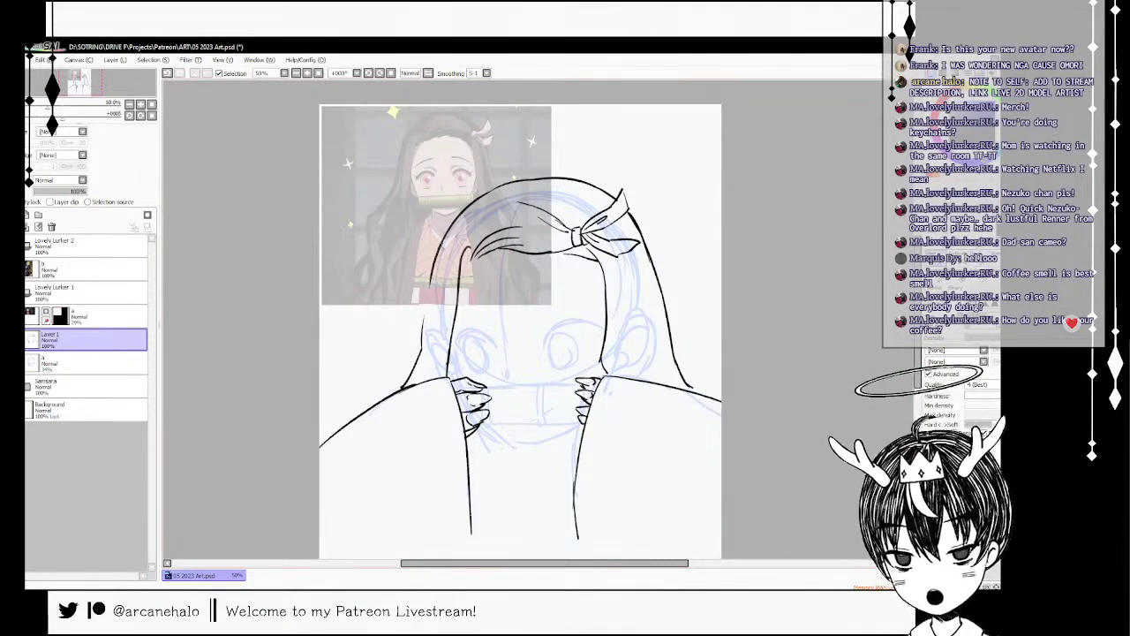
left_click(942, 265)
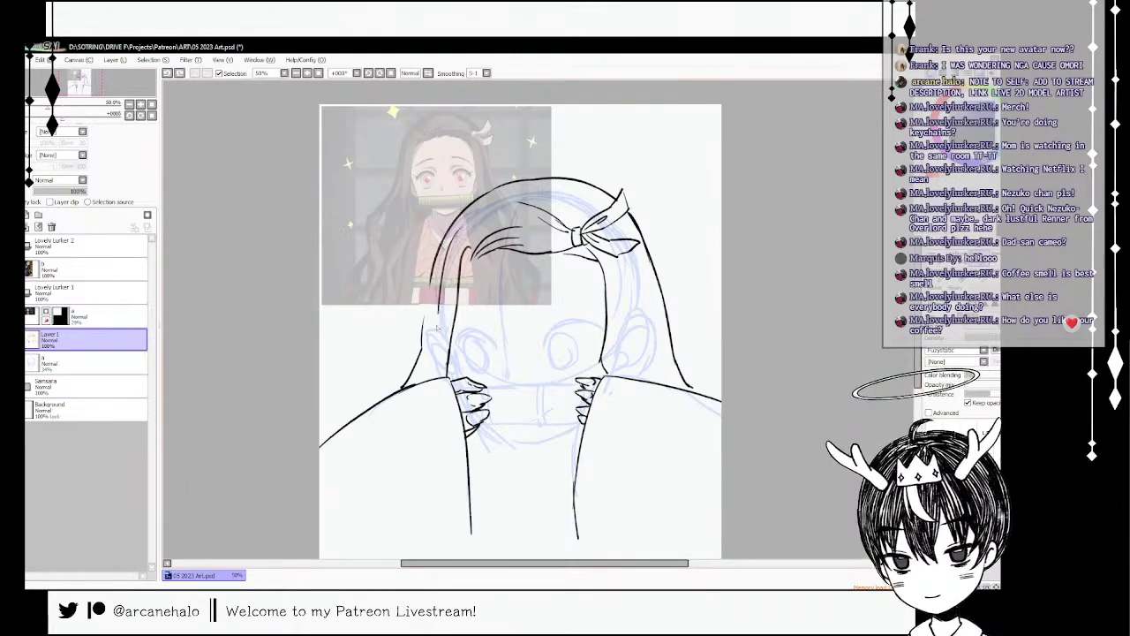
left_click_drag(438, 298, 440, 380)
key("ctrl+z")
key("ctrl+z")
left_click_drag(436, 308, 422, 353)
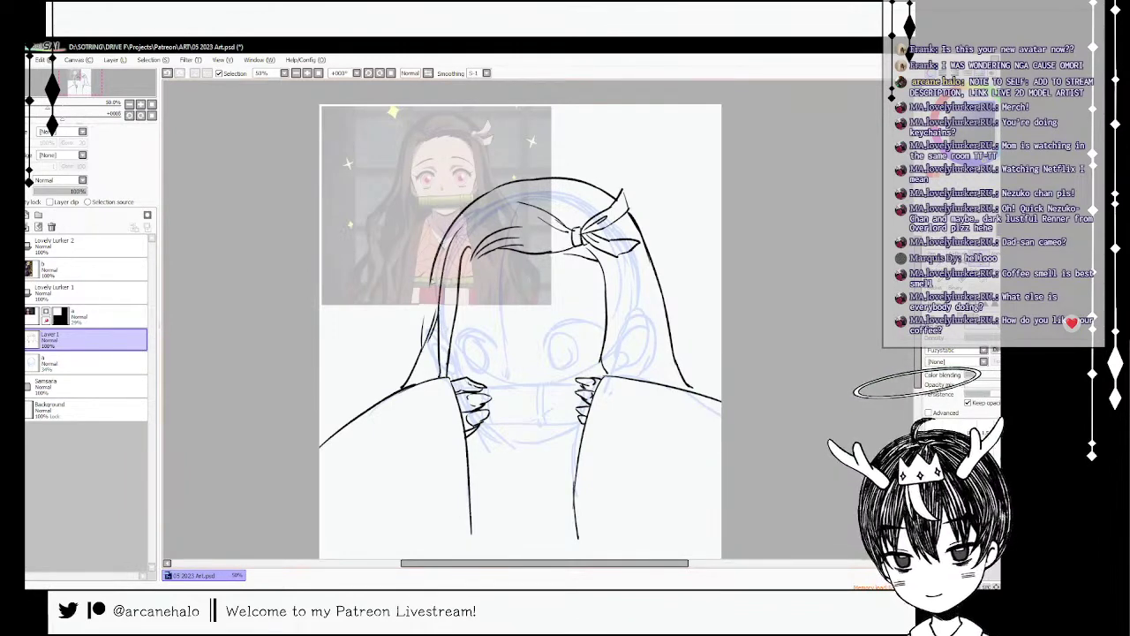
mouse_move(434, 283)
left_mouse_down()
mouse_move(425, 321)
mouse_move(436, 341)
mouse_move(422, 368)
left_mouse_up()
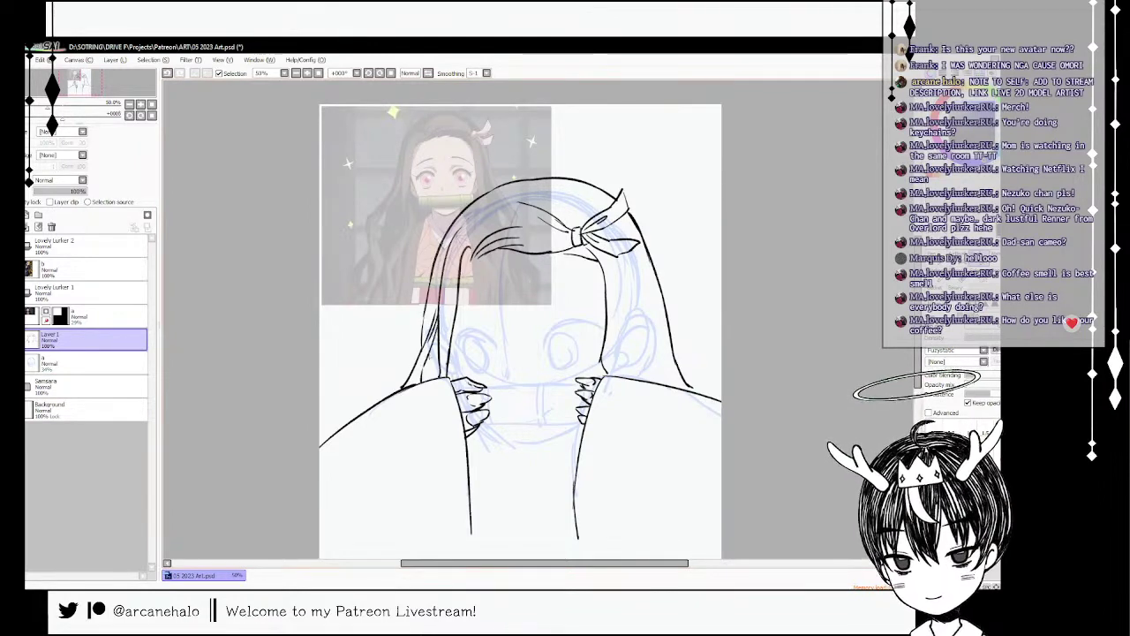
mouse_move(608, 255)
left_mouse_down()
mouse_move(636, 340)
mouse_move(621, 356)
mouse_move(643, 380)
mouse_move(633, 293)
left_mouse_up()
key("ctrl+z")
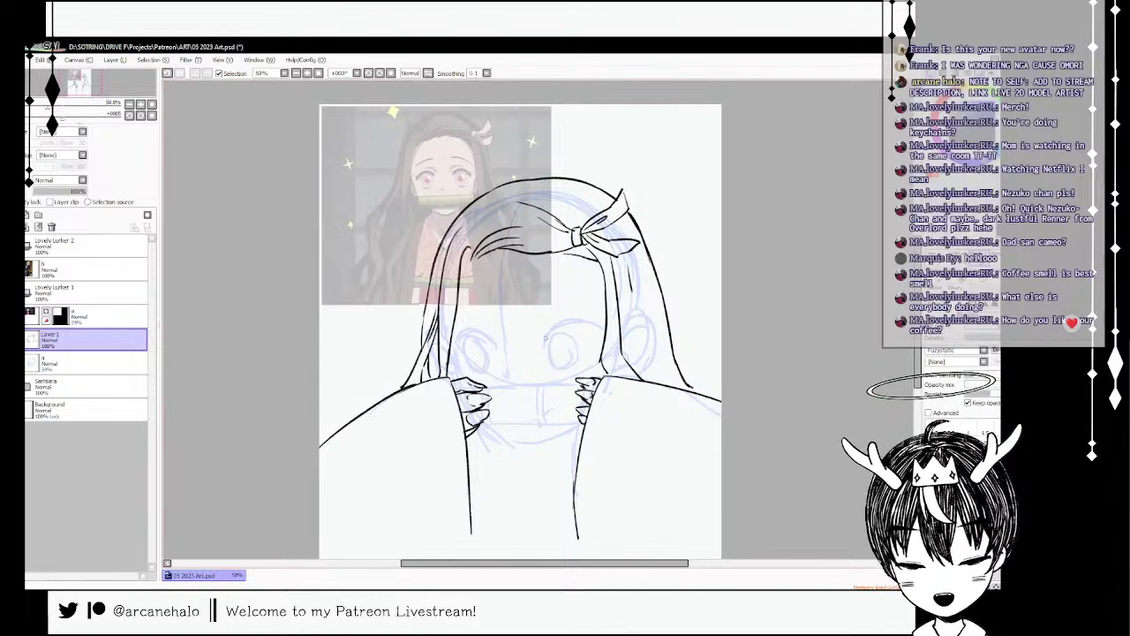
- Draw both eyes with thick curved upper lash lines and oval irises over the blue sketch
mouse_move(544, 337)
left_mouse_down()
mouse_move(580, 321)
mouse_move(601, 330)
left_mouse_up()
mouse_move(563, 319)
left_mouse_down()
mouse_move(541, 339)
mouse_move(568, 364)
left_mouse_up()
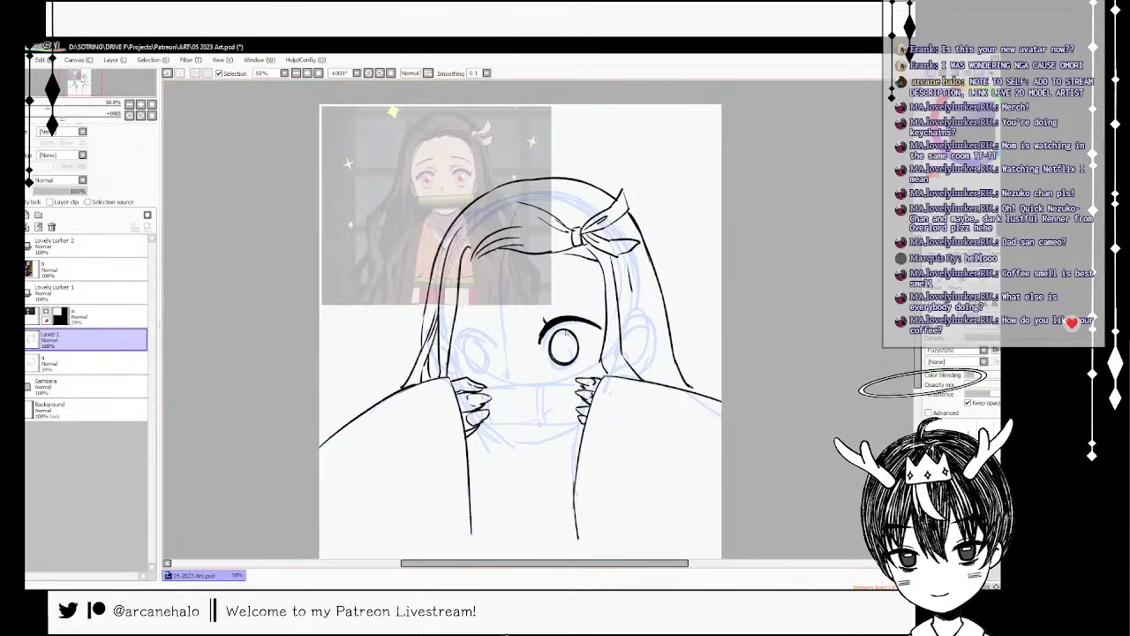
mouse_move(455, 346)
left_mouse_down()
mouse_move(500, 350)
mouse_move(498, 329)
mouse_move(466, 320)
mouse_move(472, 370)
mouse_move(581, 355)
left_mouse_up()
key("ctrl+z")
mouse_move(577, 362)
left_mouse_down()
mouse_move(574, 337)
mouse_move(565, 365)
mouse_move(577, 342)
left_mouse_up()
key("ctrl+z")
left_click(937, 260)
left_click_drag(559, 339, 574, 357)
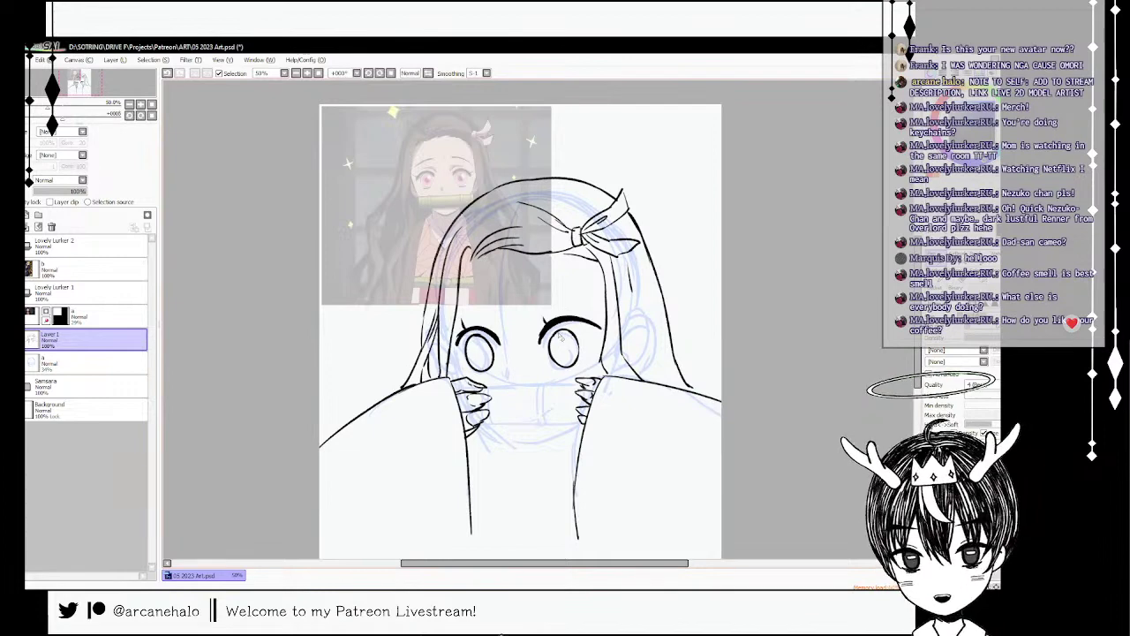
- Draw thin curved eyebrows above both eyes and short nose marks between them
left_click(937, 276)
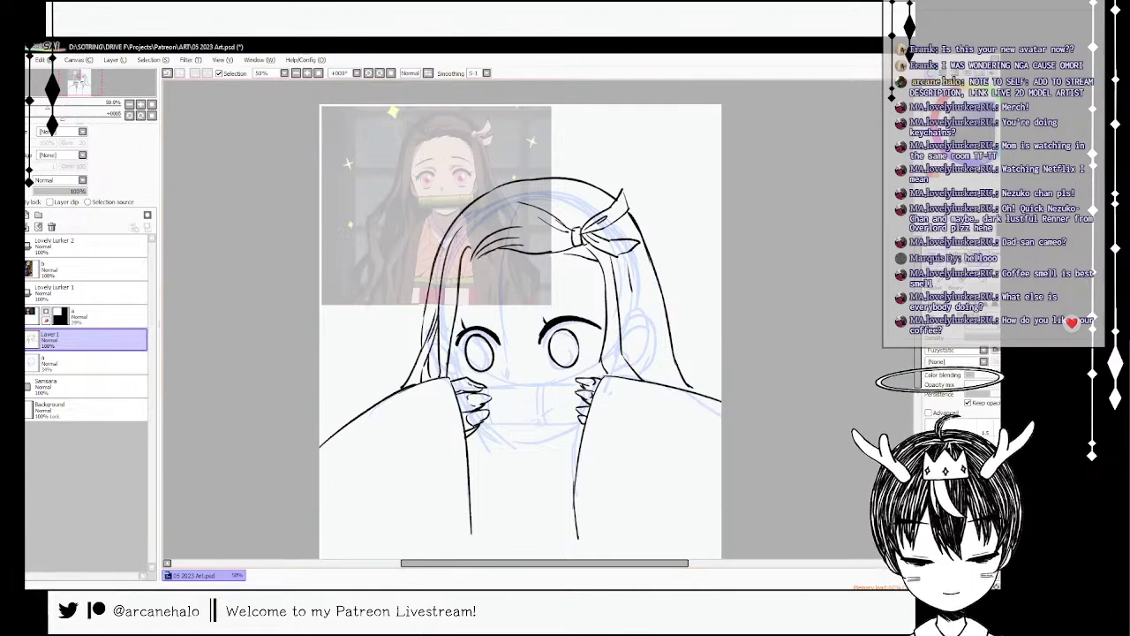
left_click_drag(542, 305, 593, 306)
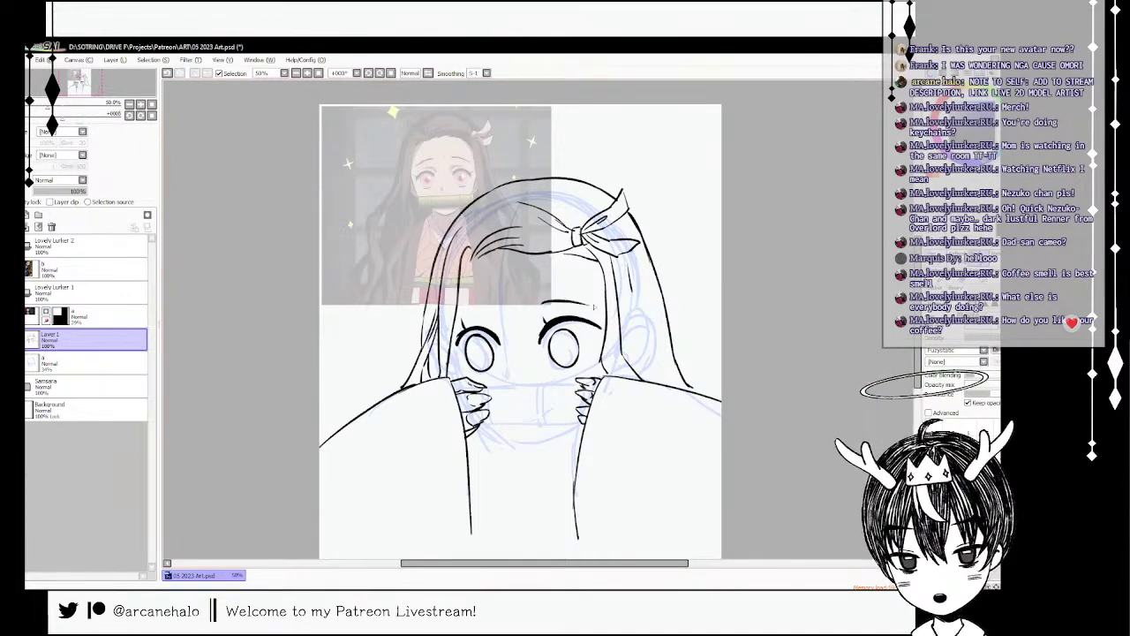
left_click_drag(460, 310, 496, 306)
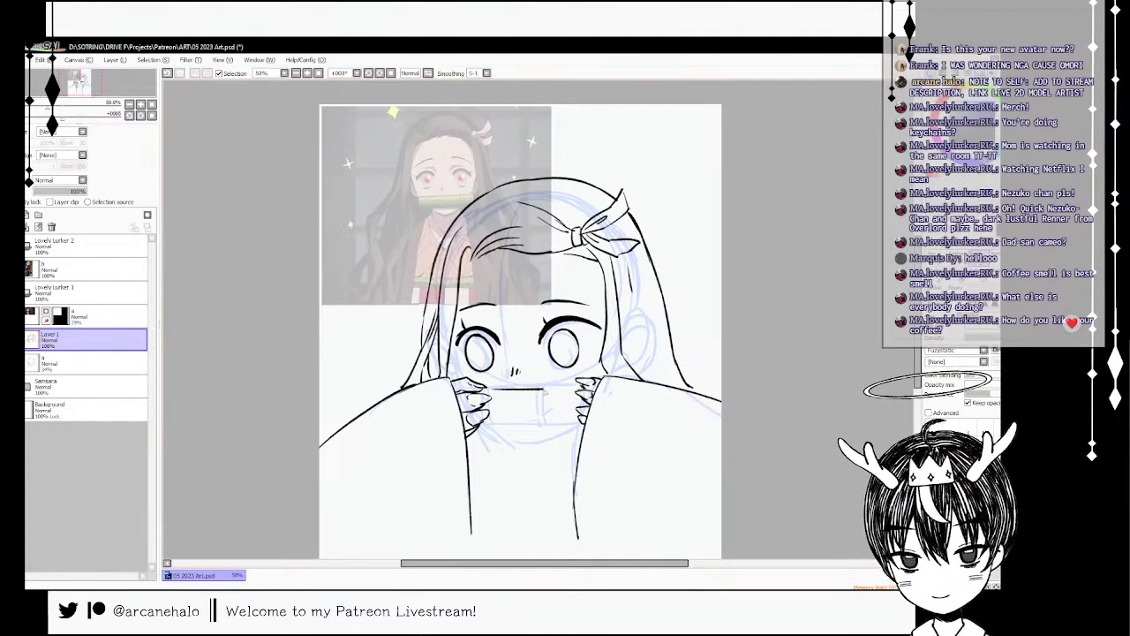
- Draw the bamboo muzzle between the two hands, with long upper and lower edges and a ridge across its middle
mouse_move(494, 391)
left_mouse_down()
mouse_move(581, 390)
mouse_move(544, 422)
left_mouse_up()
key("ctrl+z")
key("n")
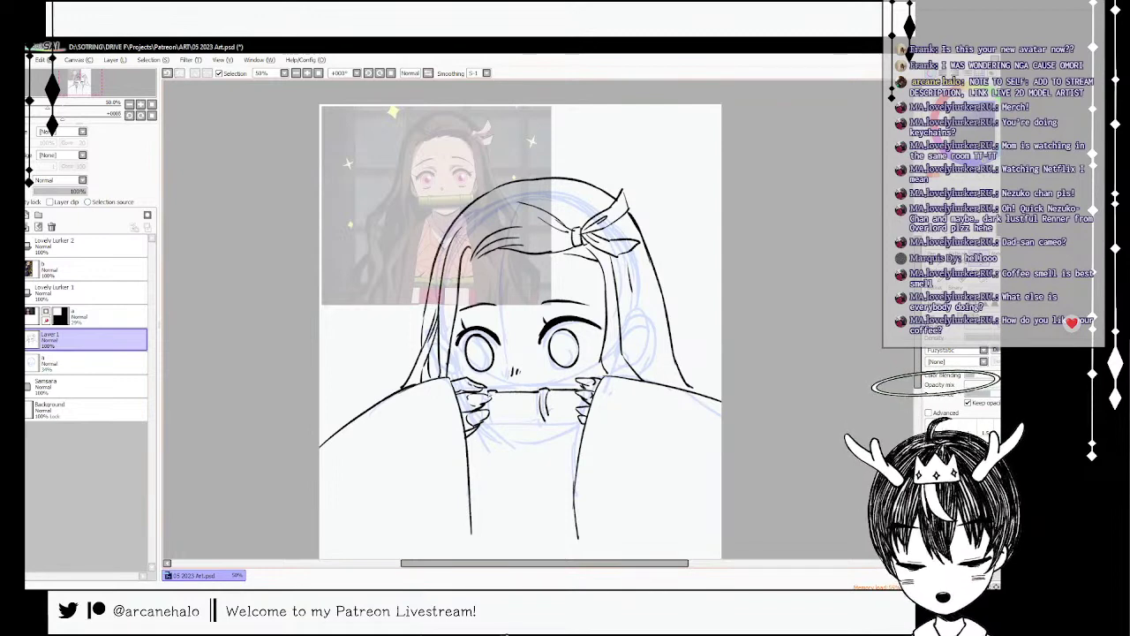
key("b")
left_click_drag(491, 426, 553, 426)
key("ctrl+z")
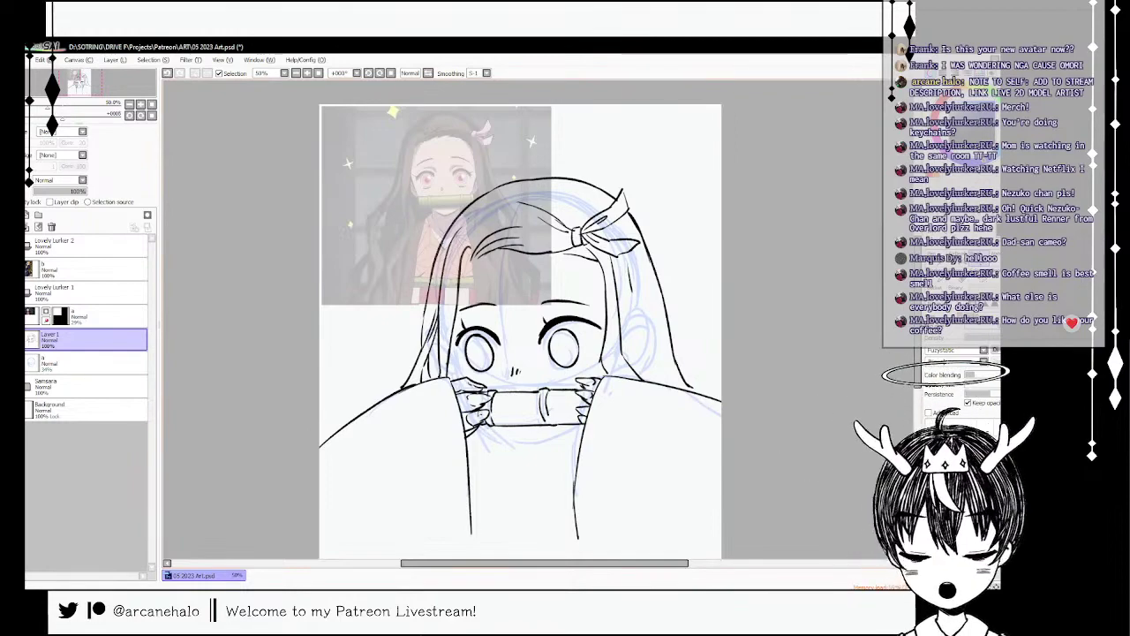
left_click_drag(450, 341, 457, 364)
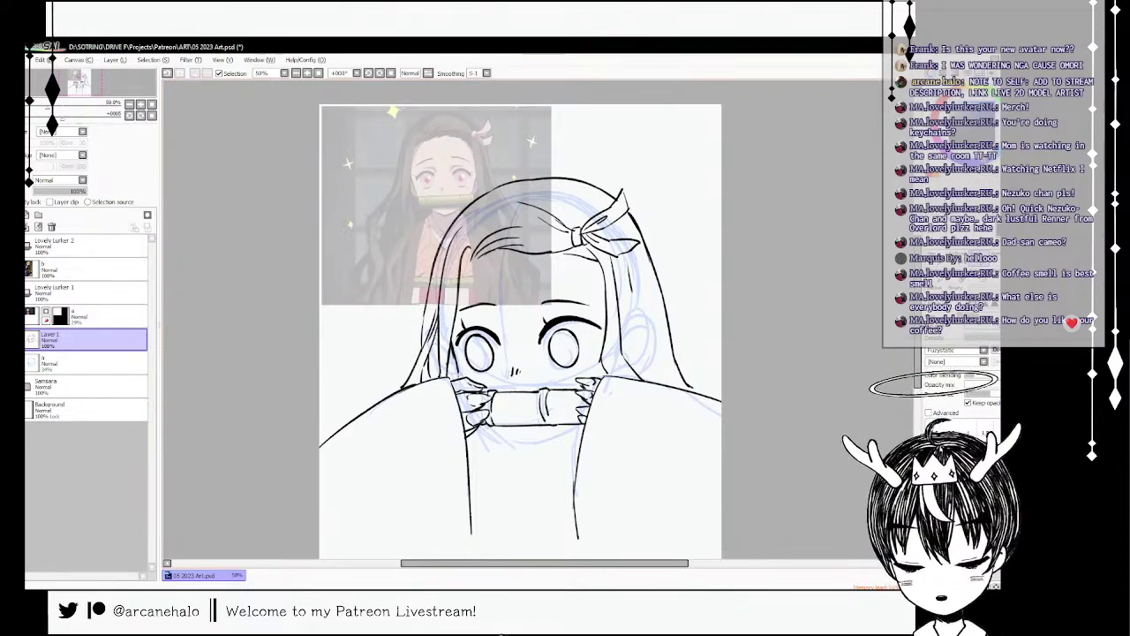
key("ctrl+z")
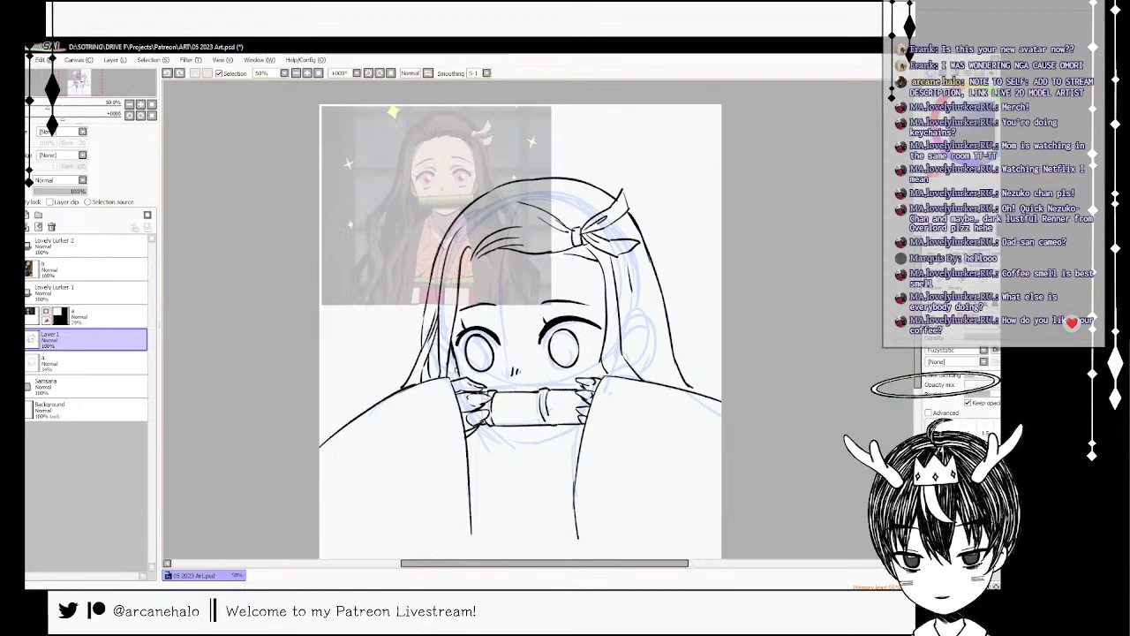
left_click_drag(454, 362, 461, 384)
key("ctrl+z")
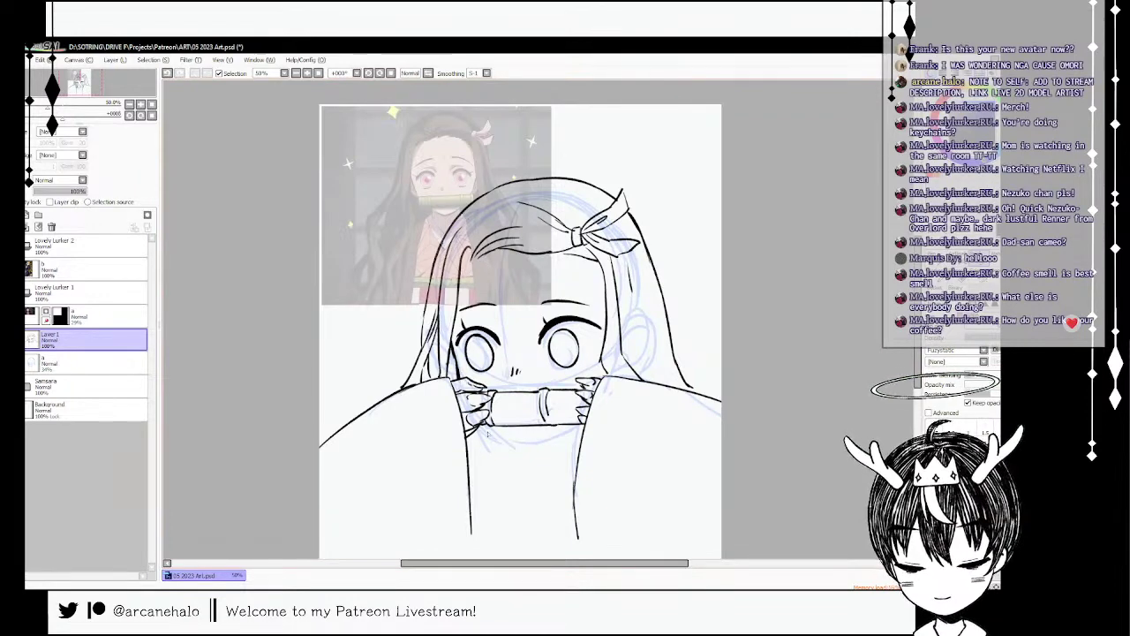
- Draw the curved chin line beneath the bamboo muzzle from one hand to the other
left_click_drag(484, 425, 508, 441)
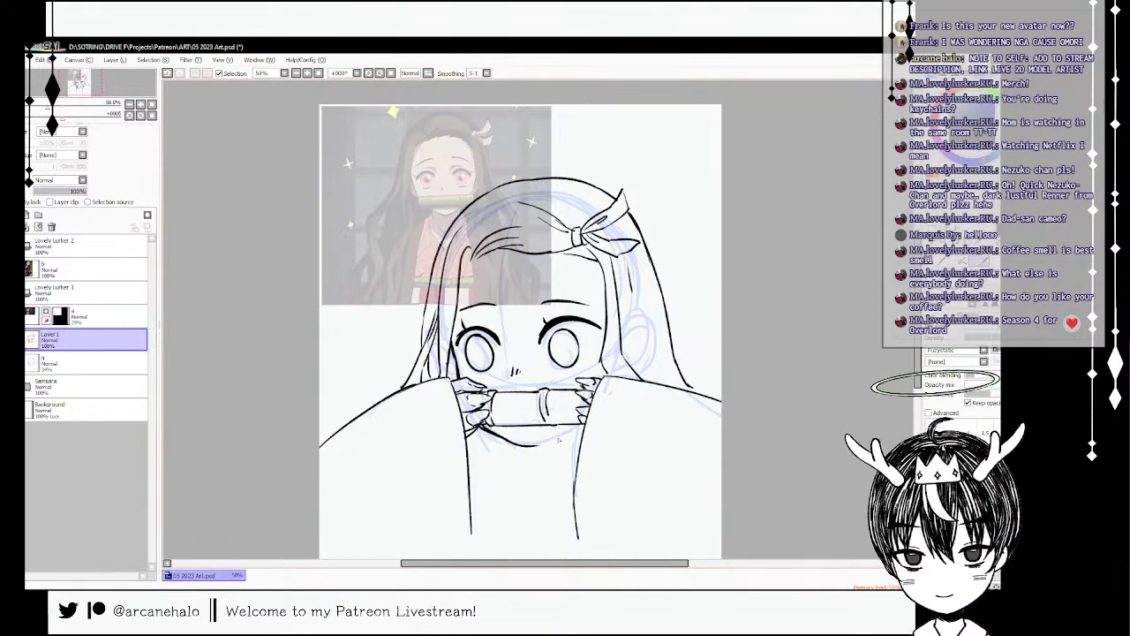
mouse_move(528, 446)
left_mouse_down()
mouse_move(583, 428)
mouse_move(566, 432)
left_mouse_up()
key("ctrl+z")
key("ctrl+z")
key("ctrl+z")
key("ctrl+z")
key("ctrl+z")
key("ctrl+z")
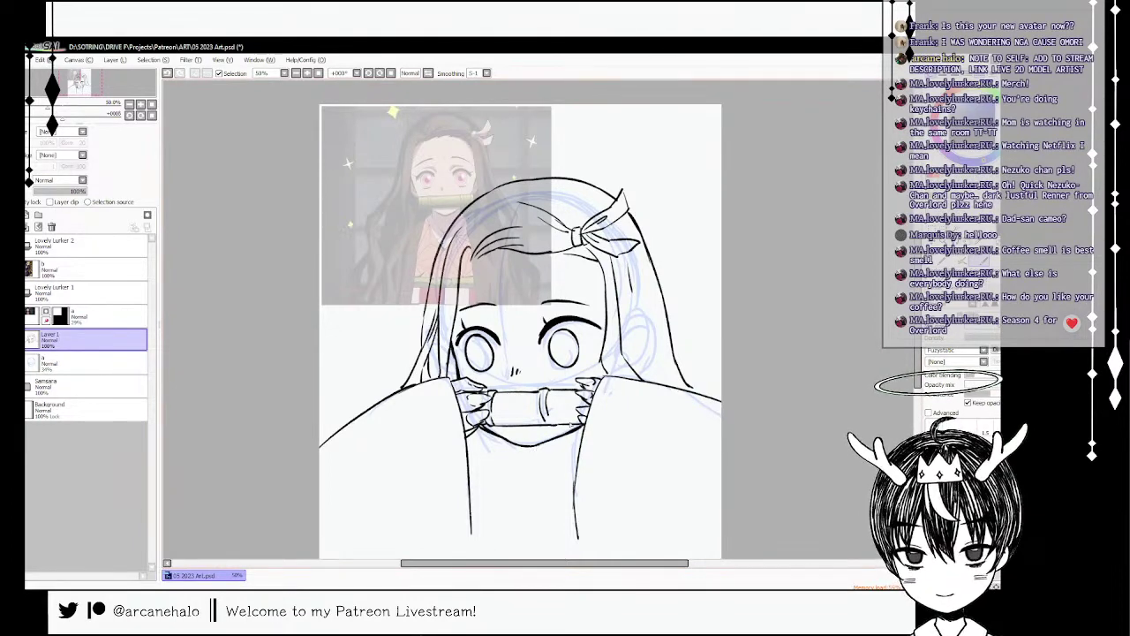
- Draw the ear on the right side of the head and the long hair strand falling from the ribbon beside it
left_click_drag(628, 319, 655, 356)
key("ctrl+z")
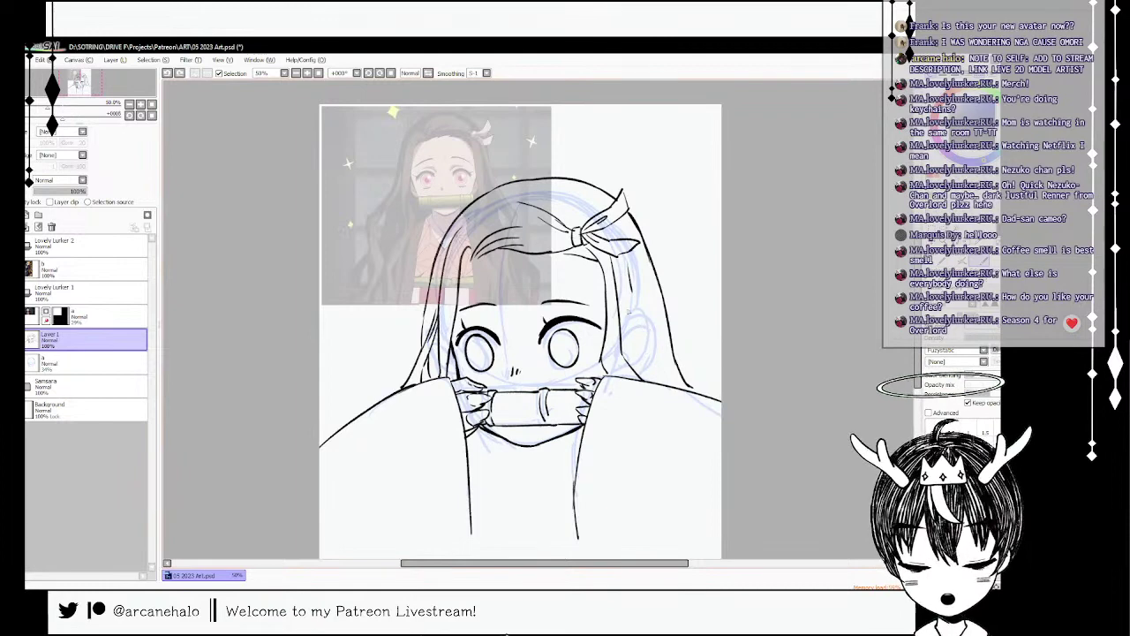
left_click_drag(633, 292, 635, 338)
key("ctrl+z")
left_click_drag(624, 255, 639, 373)
mouse_move(637, 321)
left_mouse_down()
mouse_move(646, 343)
mouse_move(637, 372)
mouse_move(645, 345)
left_mouse_up()
key("ctrl+z")
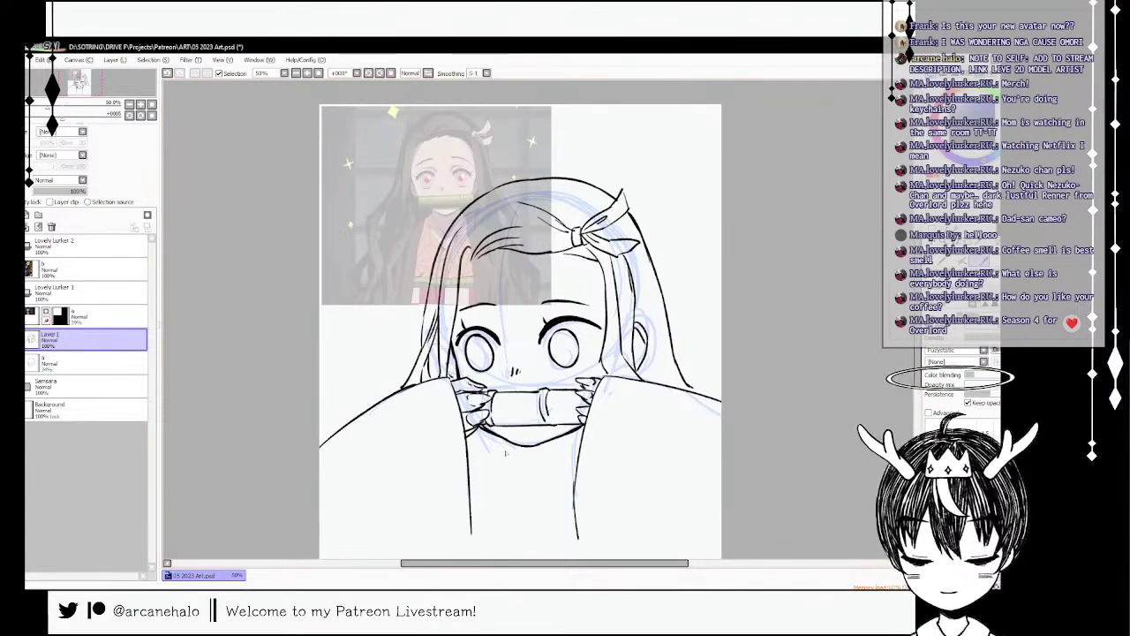
- Draw the kimono's crossed V-shaped collar below the chin, with its outer edges running into both sleeves
mouse_move(502, 439)
left_mouse_down()
mouse_move(505, 469)
mouse_move(491, 466)
left_mouse_up()
key("e")
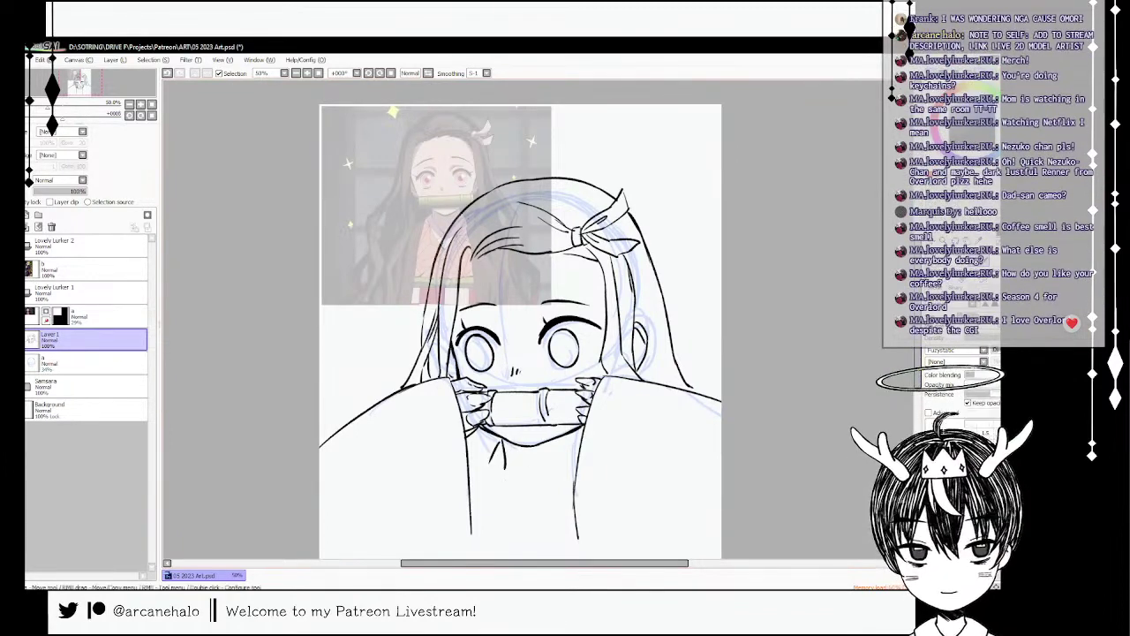
mouse_move(507, 457)
left_mouse_down()
mouse_move(495, 452)
mouse_move(491, 464)
mouse_move(505, 457)
mouse_move(528, 488)
mouse_move(583, 441)
left_mouse_up()
left_click(980, 262)
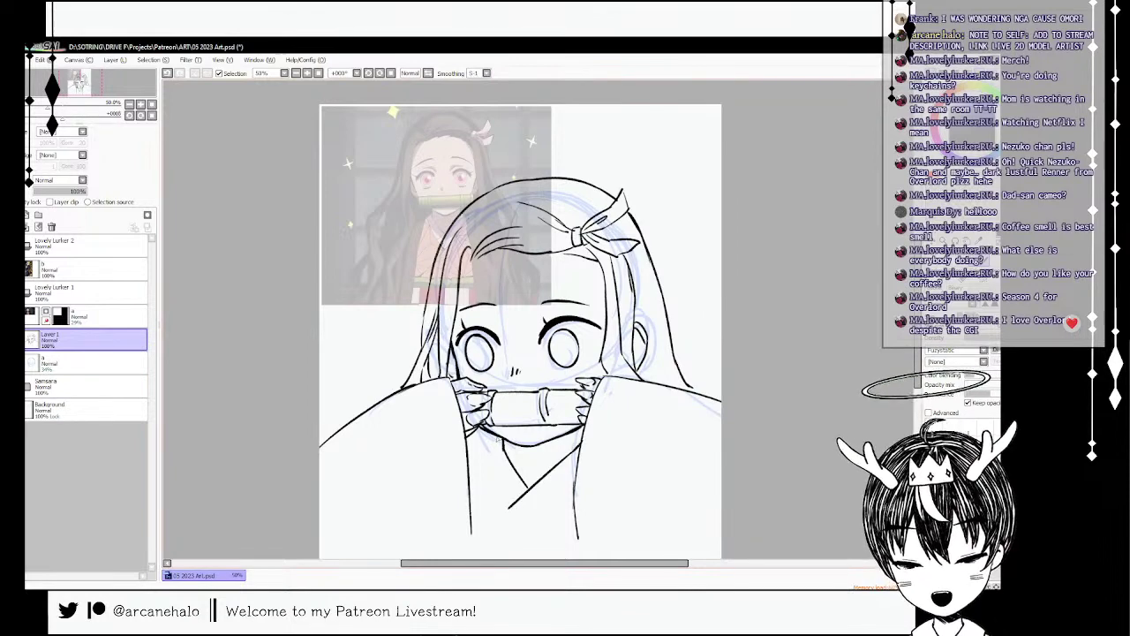
left_click_drag(499, 437, 491, 439)
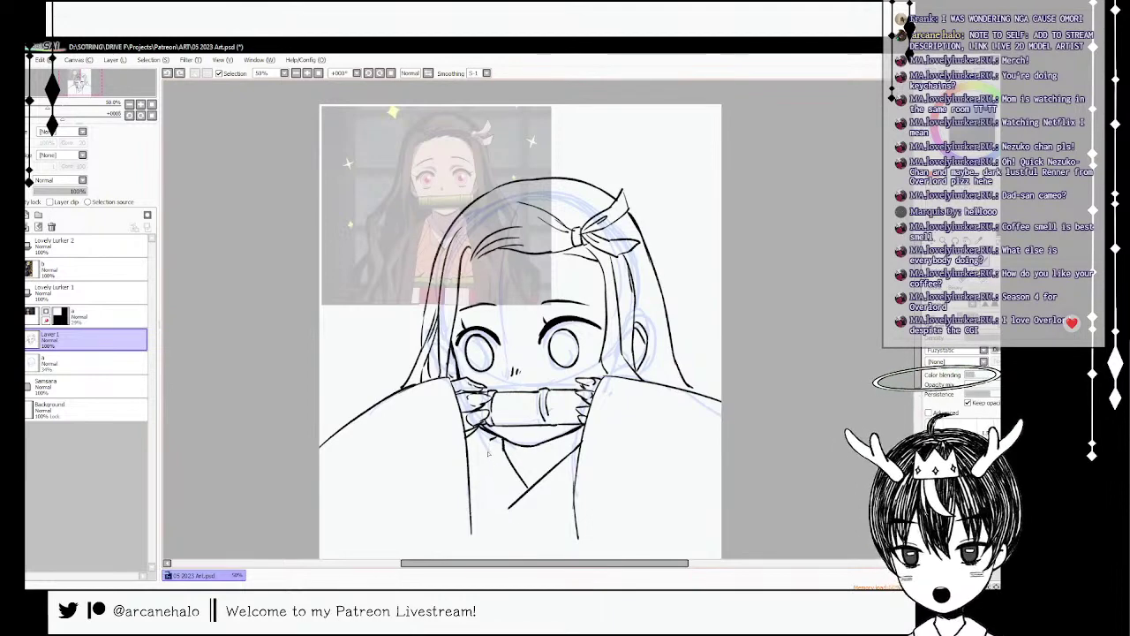
left_click_drag(488, 441, 509, 508)
mouse_move(578, 486)
left_mouse_down()
mouse_move(533, 526)
mouse_move(547, 527)
left_mouse_up()
key("ctrl+z")
left_click_drag(576, 485, 548, 518)
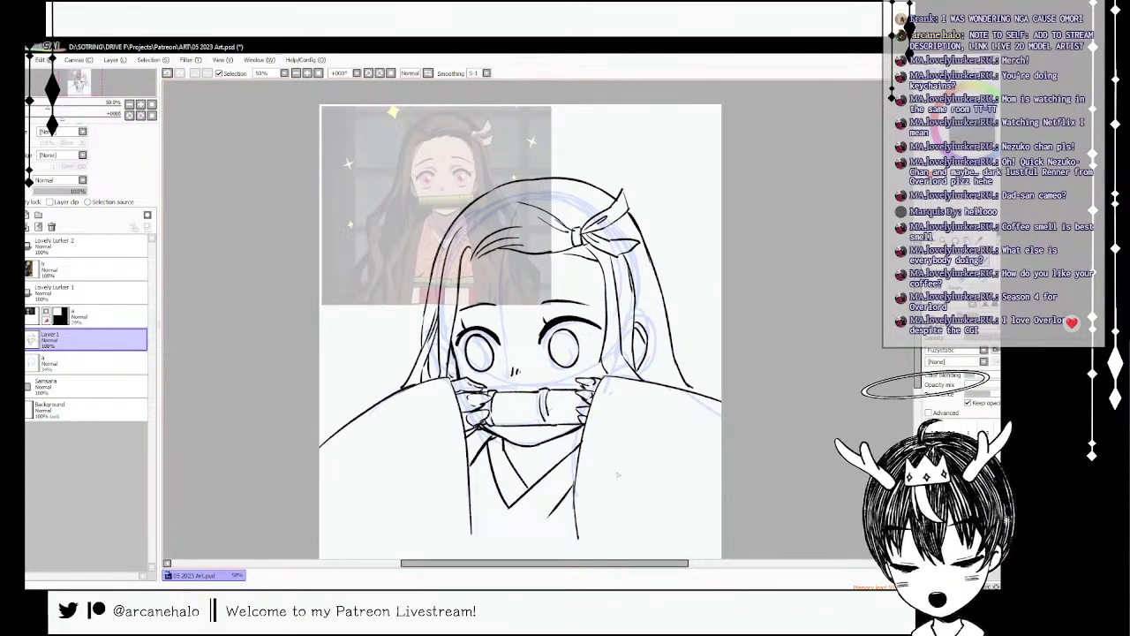
- Erase and redraw the inner edge of the right sleeve below the hand
left_click(956, 267)
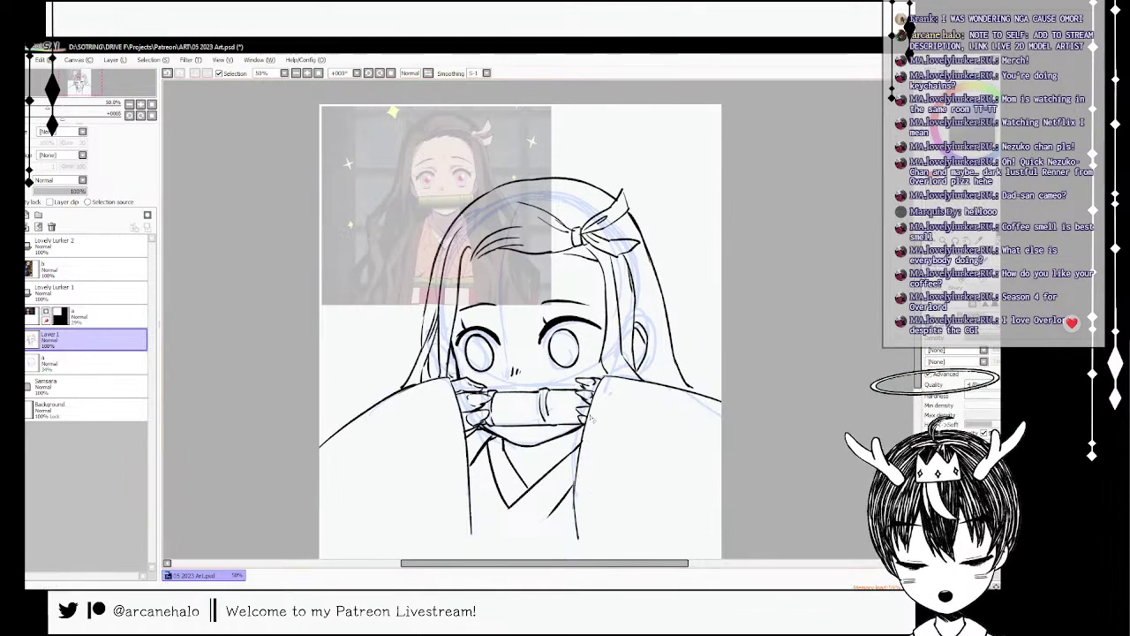
left_click(980, 262)
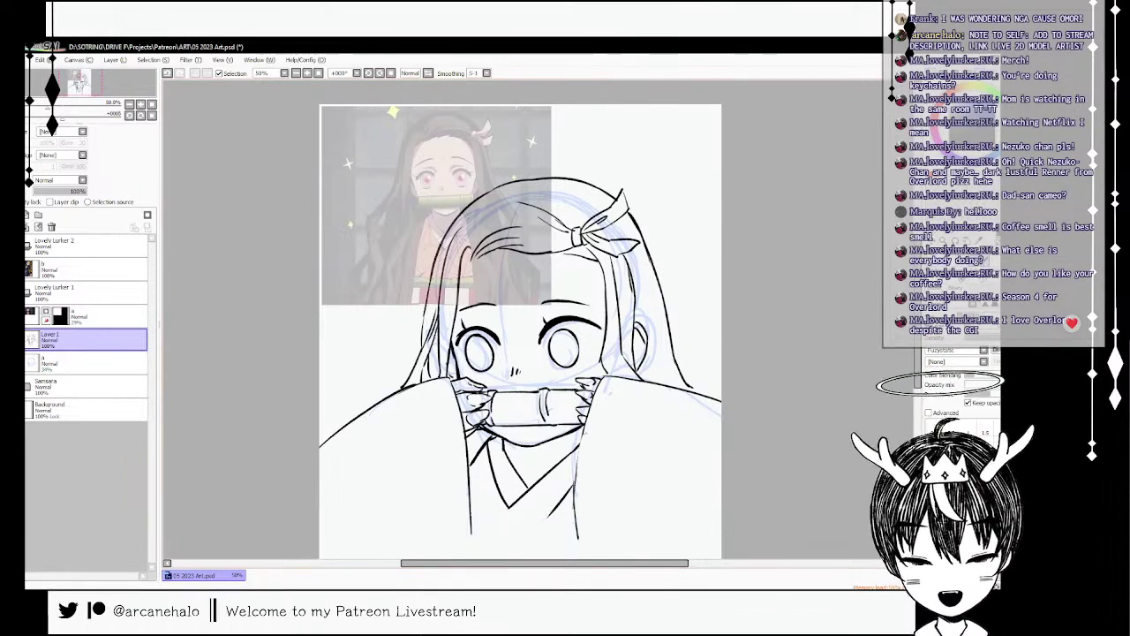
left_click_drag(586, 429, 576, 501)
key("ctrl+z")
left_click_drag(575, 454, 577, 531)
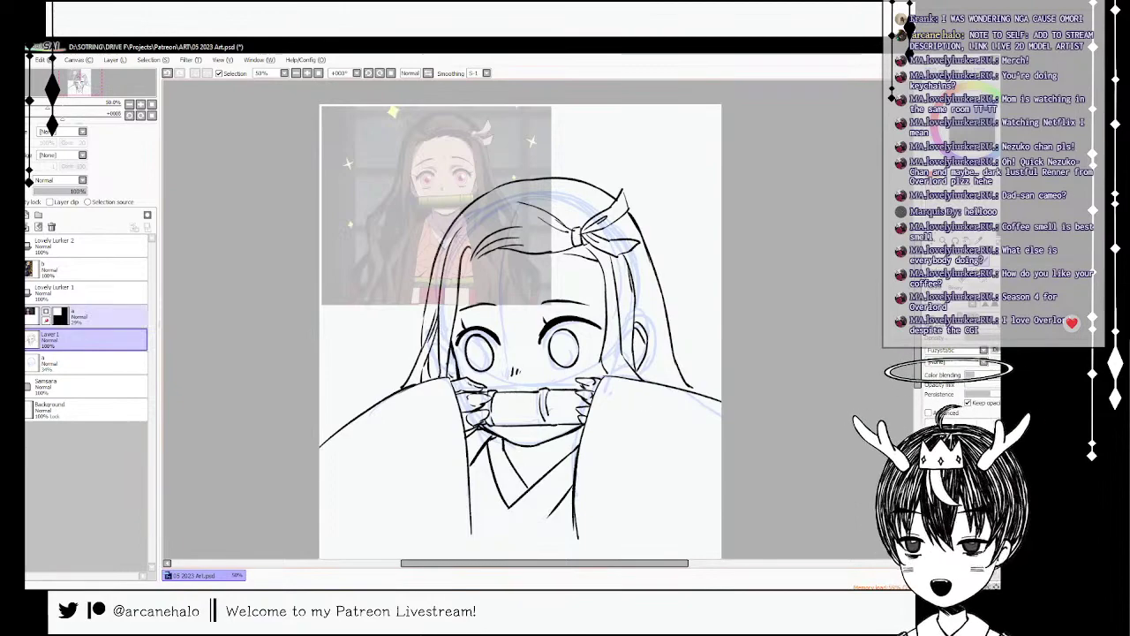
- Hide the faded reference picture and lower the blue sketch layer's opacity to 17%
left_click(18, 319)
left_click(88, 362)
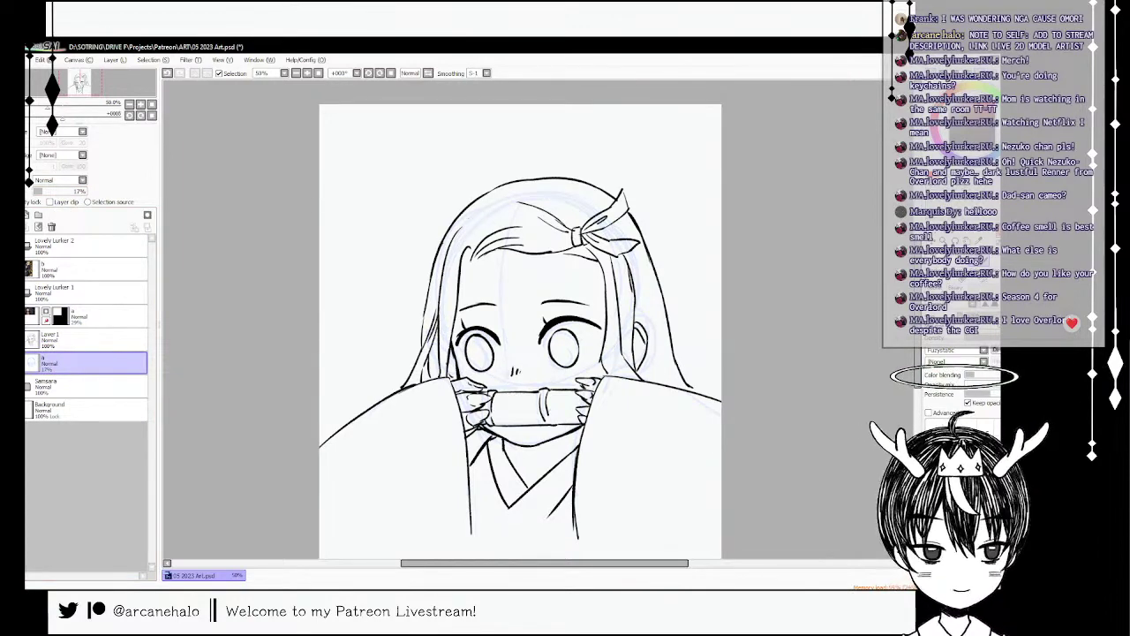
left_click(53, 293)
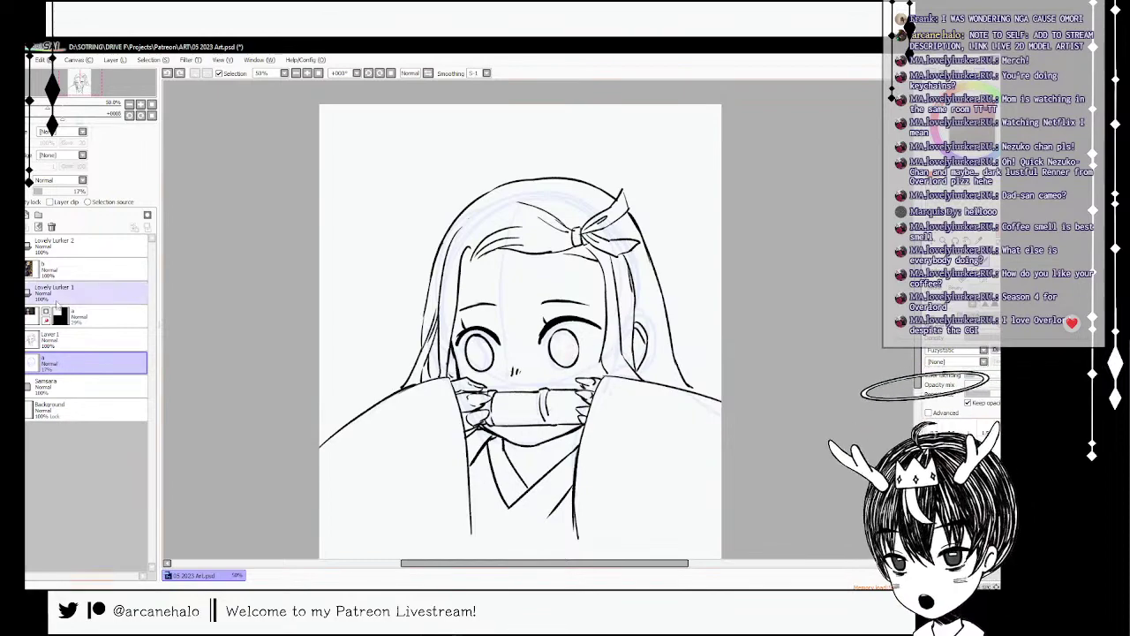
- Rename the ink layer to "line" and place a new empty layer directly beneath it
left_click(54, 337)
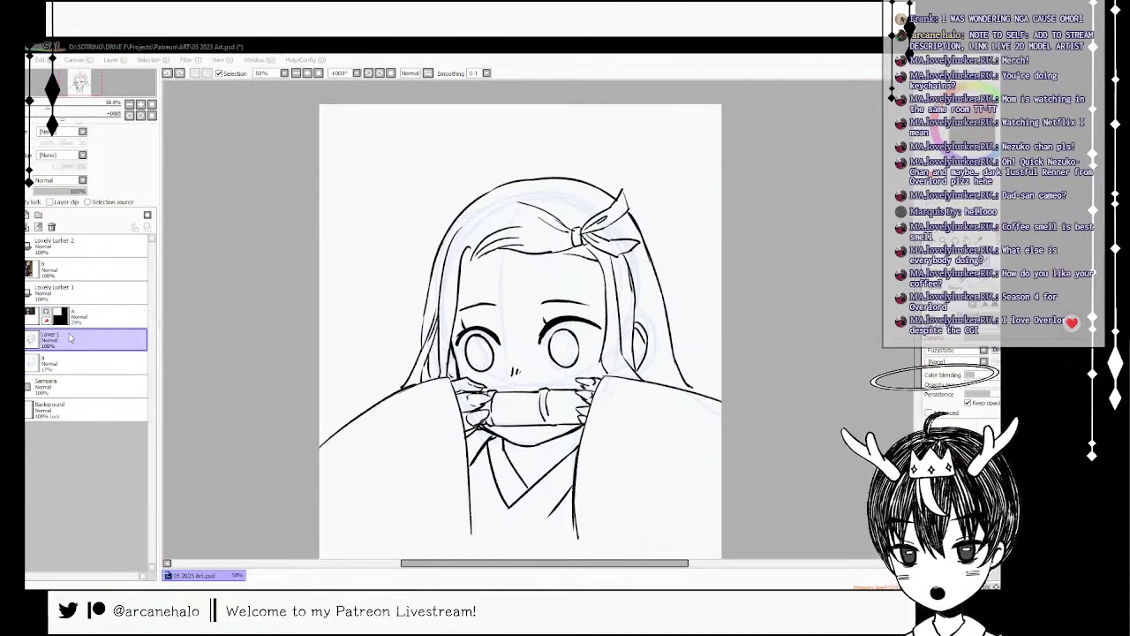
type("line")
key("Return")
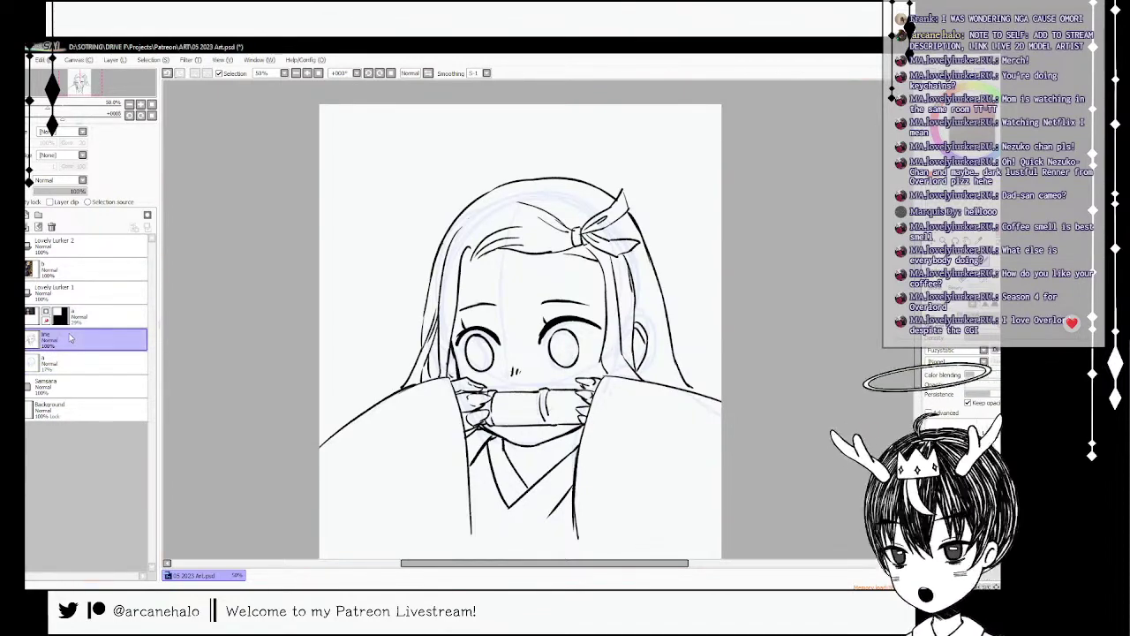
key("ctrl+shift+n")
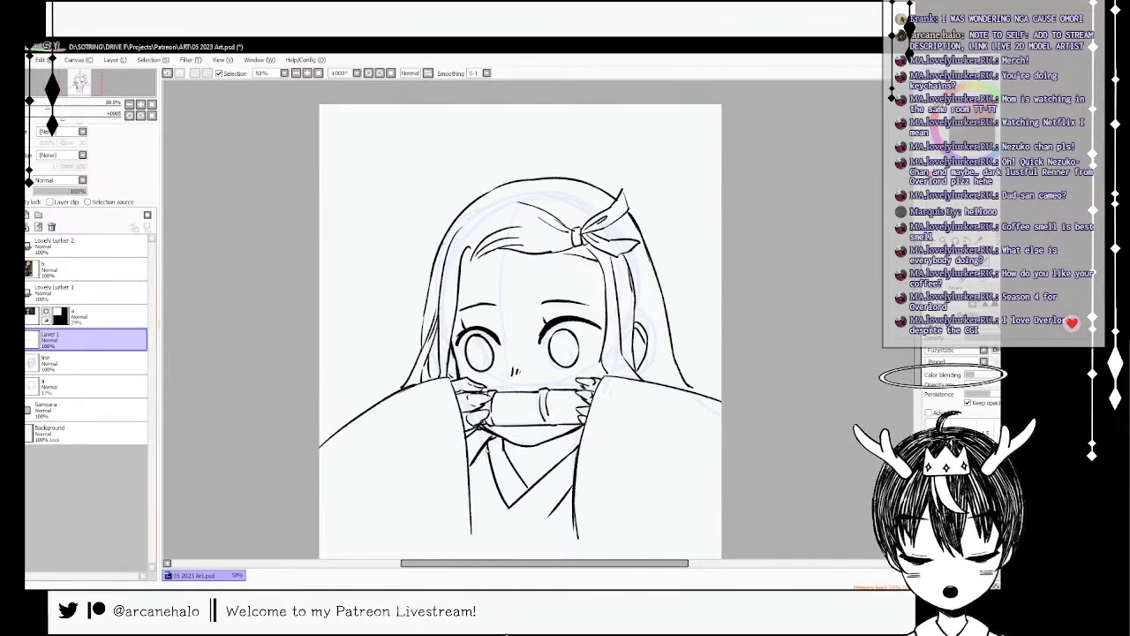
left_click_drag(490, 445, 472, 485)
key("ctrl+z")
left_click_drag(99, 341, 101, 370)
- Outline the kimono areas below the collar in pink, fill them, and tidy the fill's lower edge
mouse_move(491, 446)
left_mouse_down()
mouse_move(471, 475)
mouse_move(504, 521)
mouse_move(510, 507)
left_mouse_up()
key("ctrl+z")
mouse_move(478, 452)
left_mouse_down()
mouse_move(473, 523)
mouse_move(499, 530)
mouse_move(475, 529)
mouse_move(512, 506)
left_mouse_up()
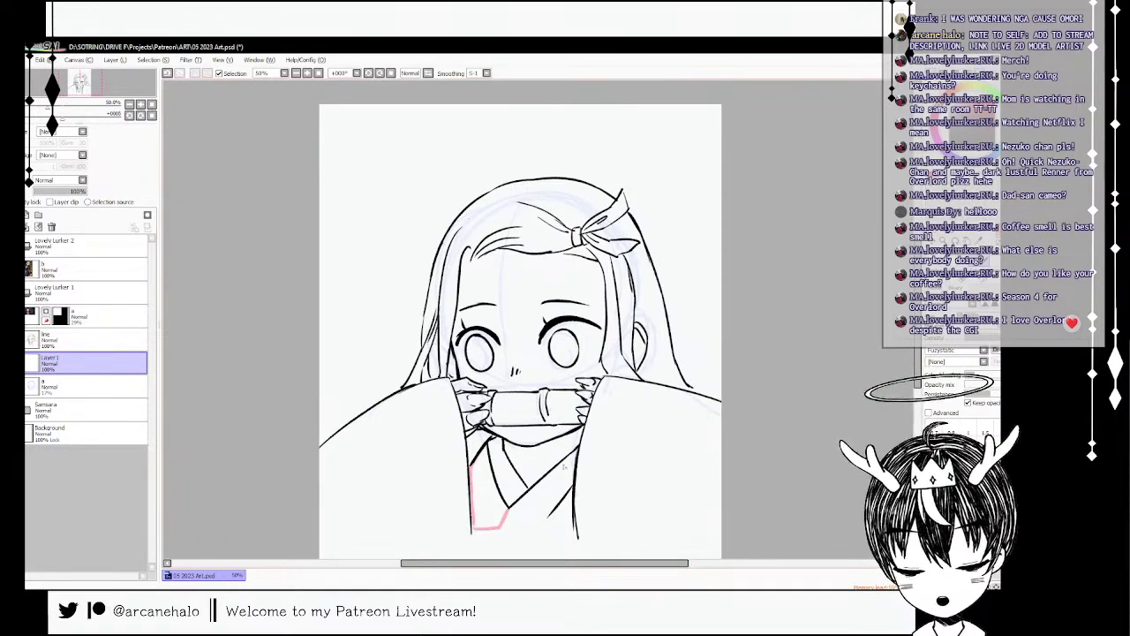
mouse_move(485, 446)
left_mouse_down()
mouse_move(509, 514)
mouse_move(539, 527)
mouse_move(569, 522)
mouse_move(574, 491)
left_mouse_up()
key("g")
left_click(561, 512)
left_click(489, 506)
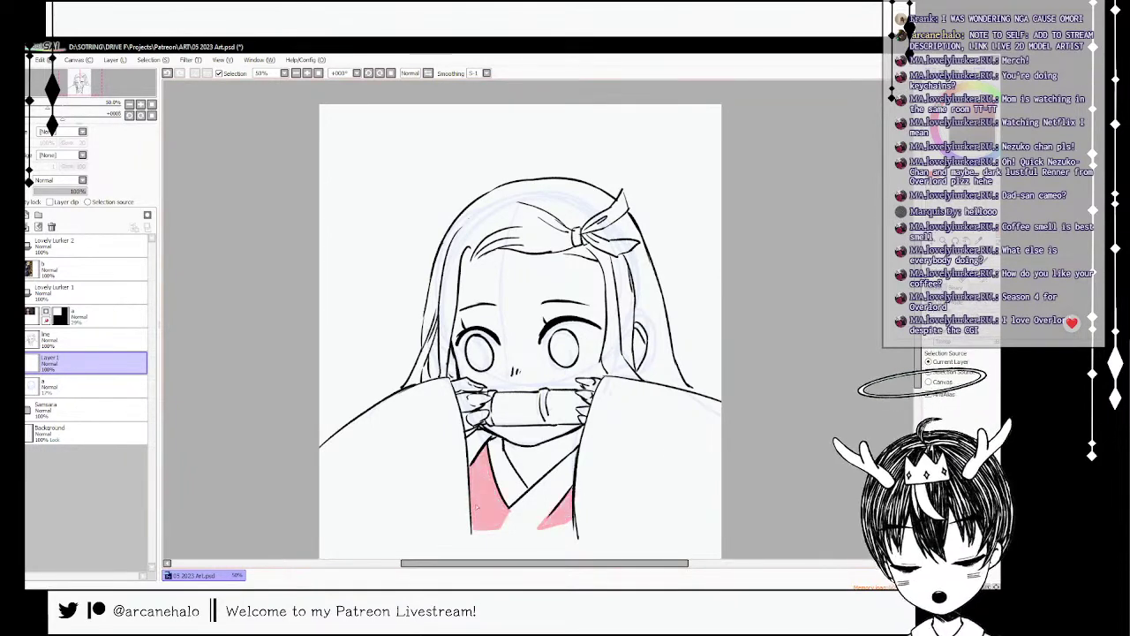
key("e")
left_click_drag(512, 510, 493, 531)
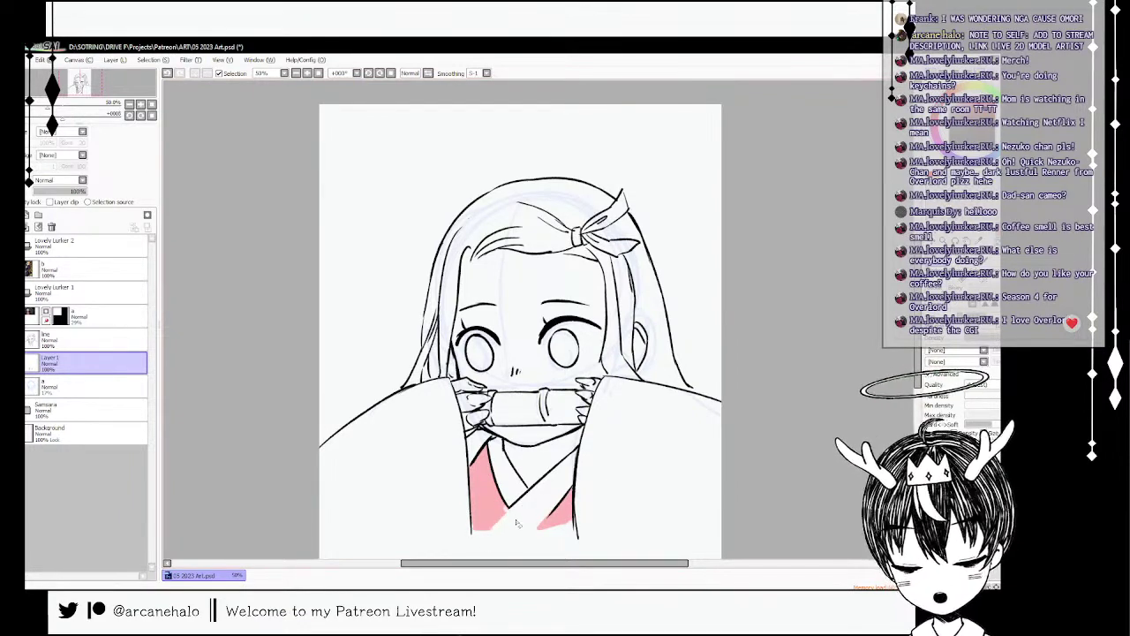
mouse_move(509, 510)
left_mouse_down()
mouse_move(488, 478)
mouse_move(505, 526)
left_mouse_up()
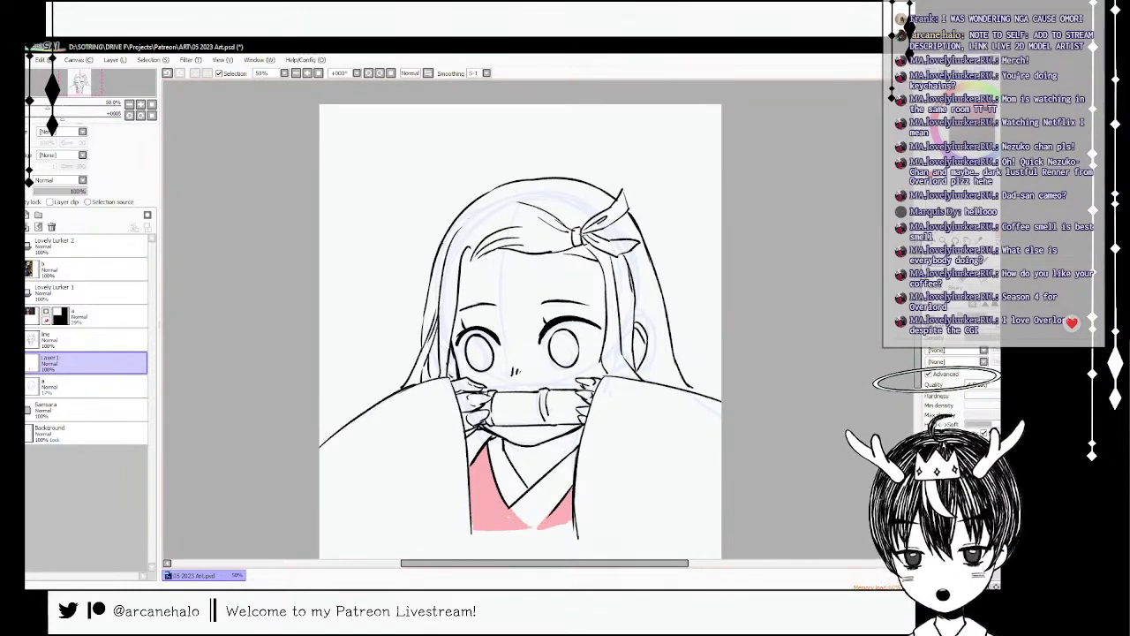
- Color the hair ribbon, both irises around pale pupils, and the fingernails on both hands in pink
mouse_move(583, 232)
left_mouse_down()
mouse_move(626, 202)
mouse_move(592, 222)
mouse_move(625, 212)
mouse_move(609, 251)
mouse_move(624, 248)
left_mouse_up()
mouse_move(561, 337)
left_mouse_down()
mouse_move(574, 359)
mouse_move(554, 348)
left_mouse_up()
mouse_move(471, 337)
left_mouse_down()
mouse_move(487, 364)
mouse_move(477, 366)
left_mouse_up()
mouse_move(581, 379)
left_mouse_down()
mouse_move(595, 386)
mouse_move(590, 414)
left_mouse_up()
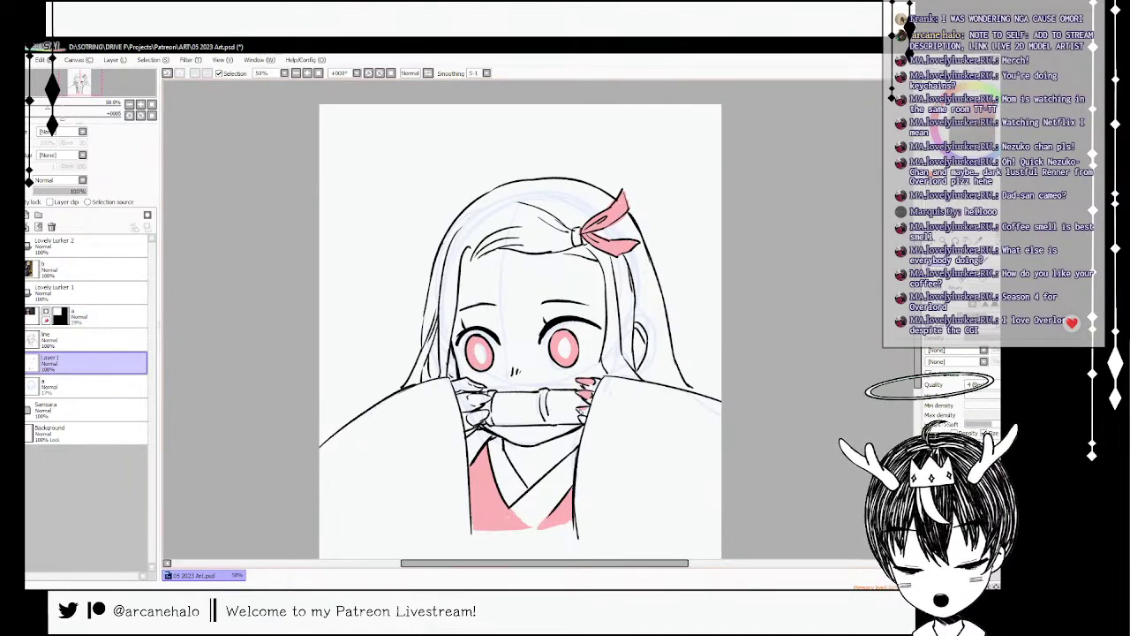
mouse_move(469, 384)
left_mouse_down()
mouse_move(493, 405)
mouse_move(488, 422)
left_mouse_up()
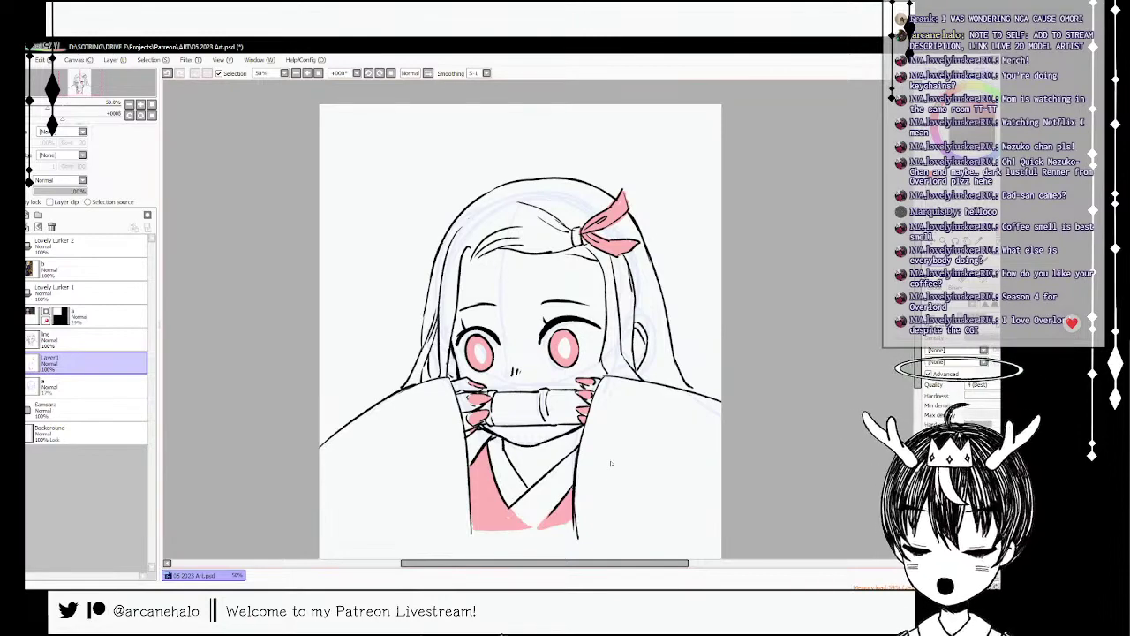
- Rename the pink color layer to "2" and add a new layer named "3" beneath it
left_click(88, 340)
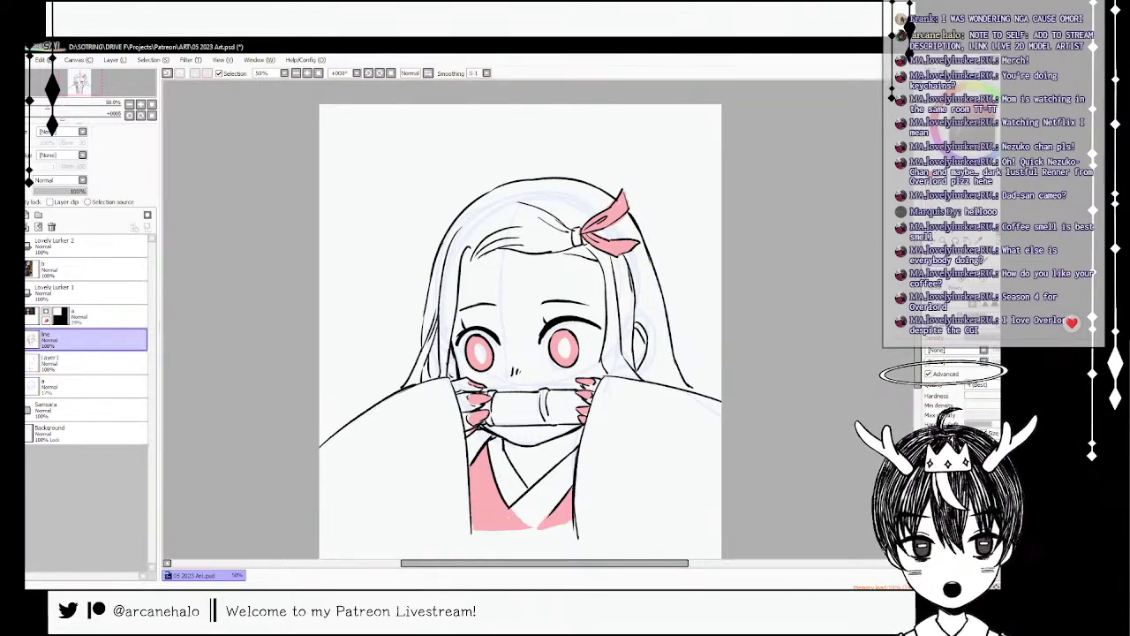
key("ctrl+Down")
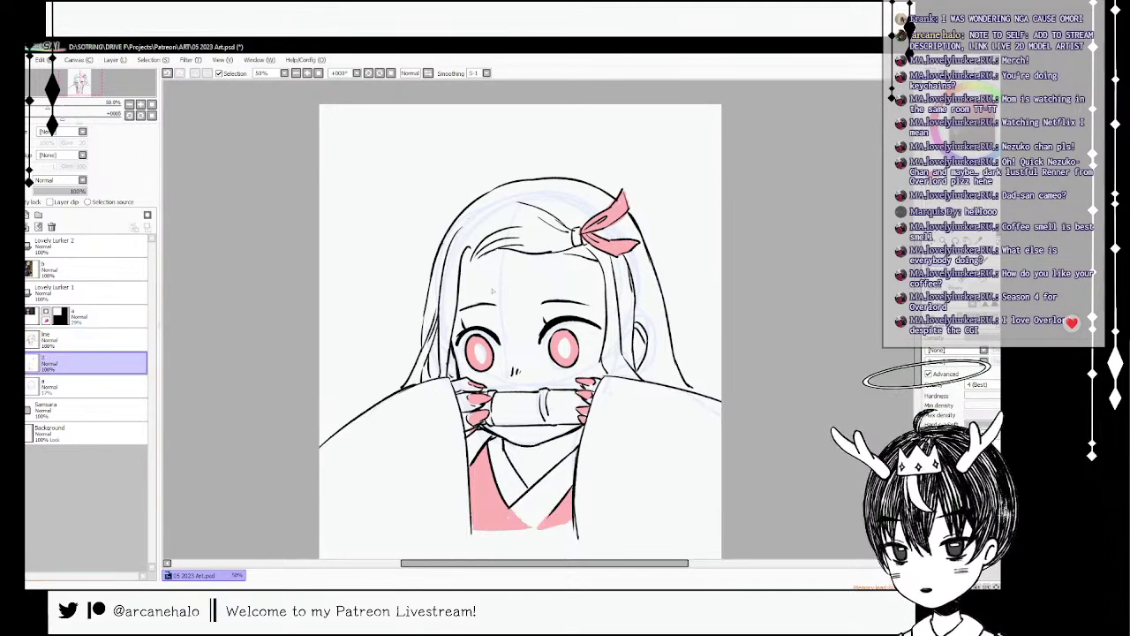
key("ctrl+Down")
left_click(17, 214)
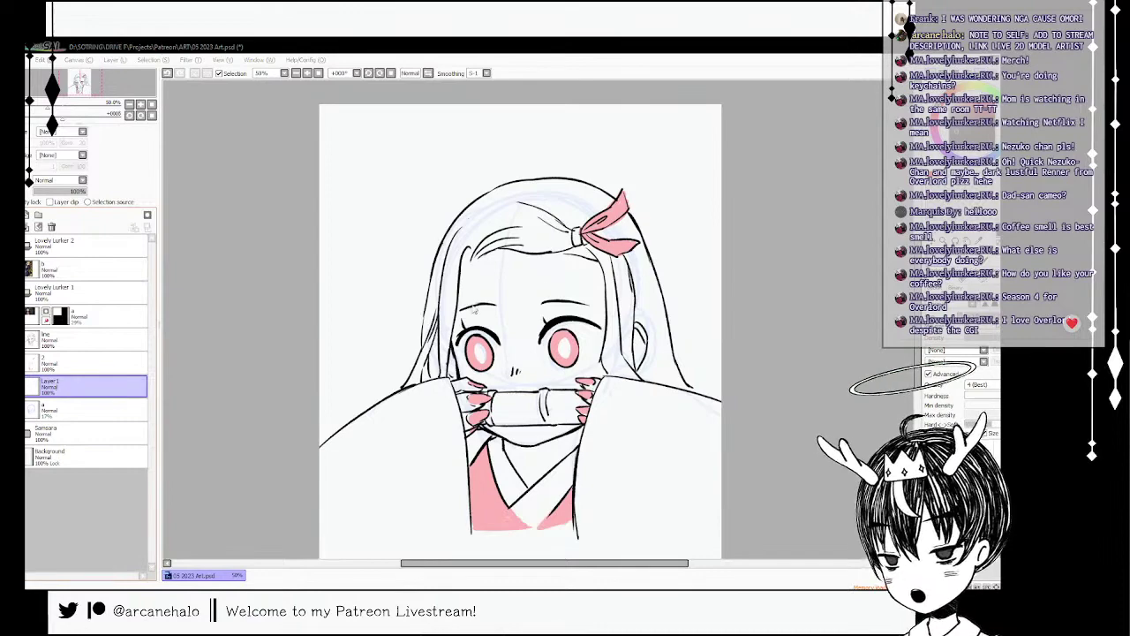
left_click_drag(469, 214, 436, 339)
key("ctrl+z")
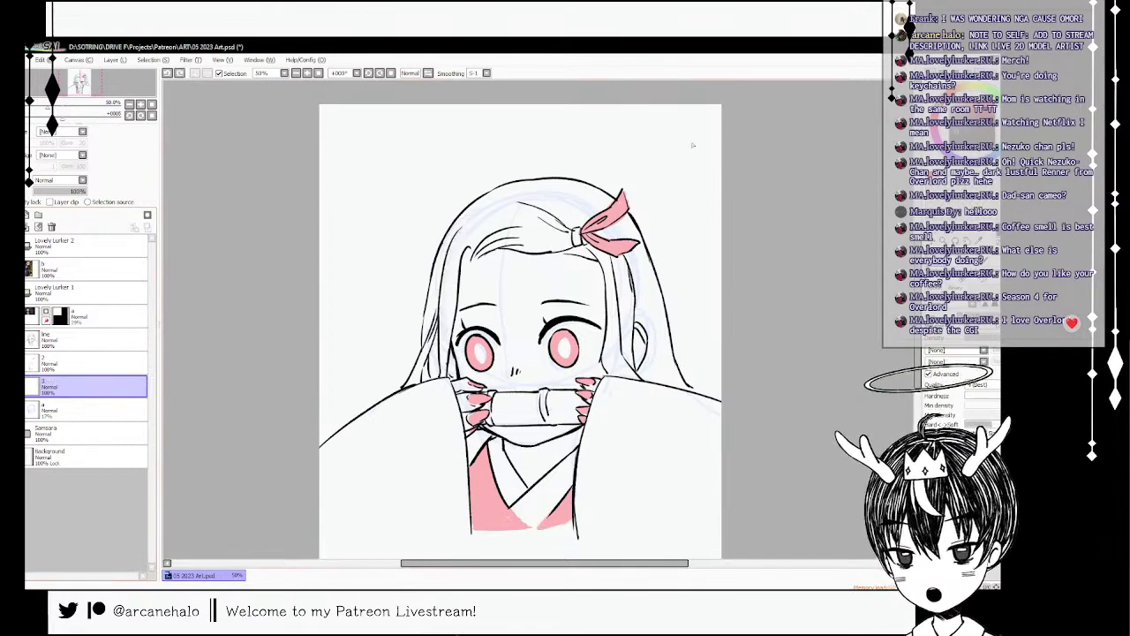
- Paint thick black strokes inside the left hair outline and over the crown up to the ribbon
left_click(960, 268)
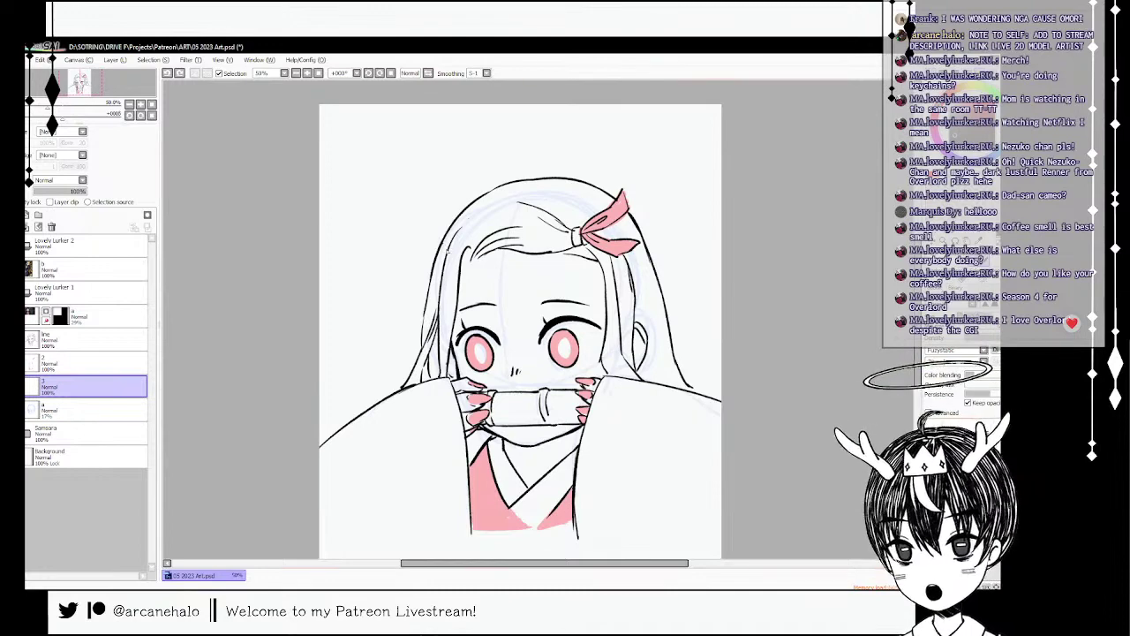
left_click_drag(470, 215, 436, 328)
key("ctrl+z")
left_click_drag(474, 208, 426, 343)
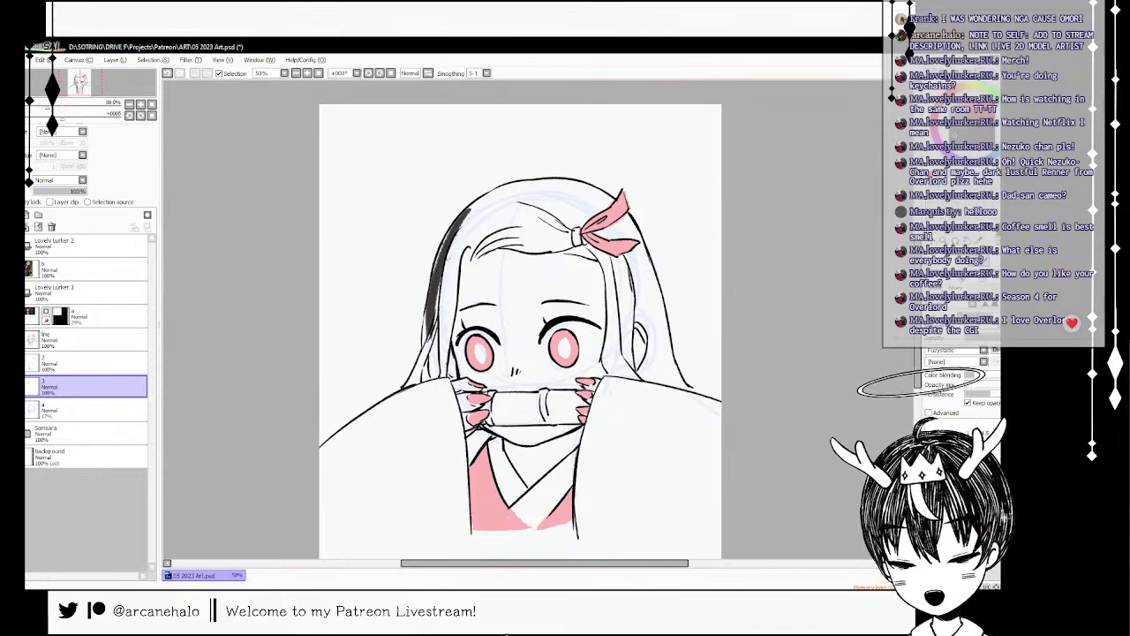
mouse_move(458, 235)
left_mouse_down()
mouse_move(475, 205)
mouse_move(549, 186)
mouse_move(510, 193)
mouse_move(608, 194)
left_mouse_up()
key("ctrl+z")
mouse_move(493, 189)
left_mouse_down()
mouse_move(608, 196)
mouse_move(579, 192)
mouse_move(604, 208)
left_mouse_up()
- Paint thick black strokes inside the right hair section from the ribbon down to the sleeve, leaving the ear clear
mouse_move(622, 221)
left_mouse_down()
mouse_move(613, 233)
mouse_move(657, 309)
left_mouse_up()
left_click_drag(613, 255, 627, 283)
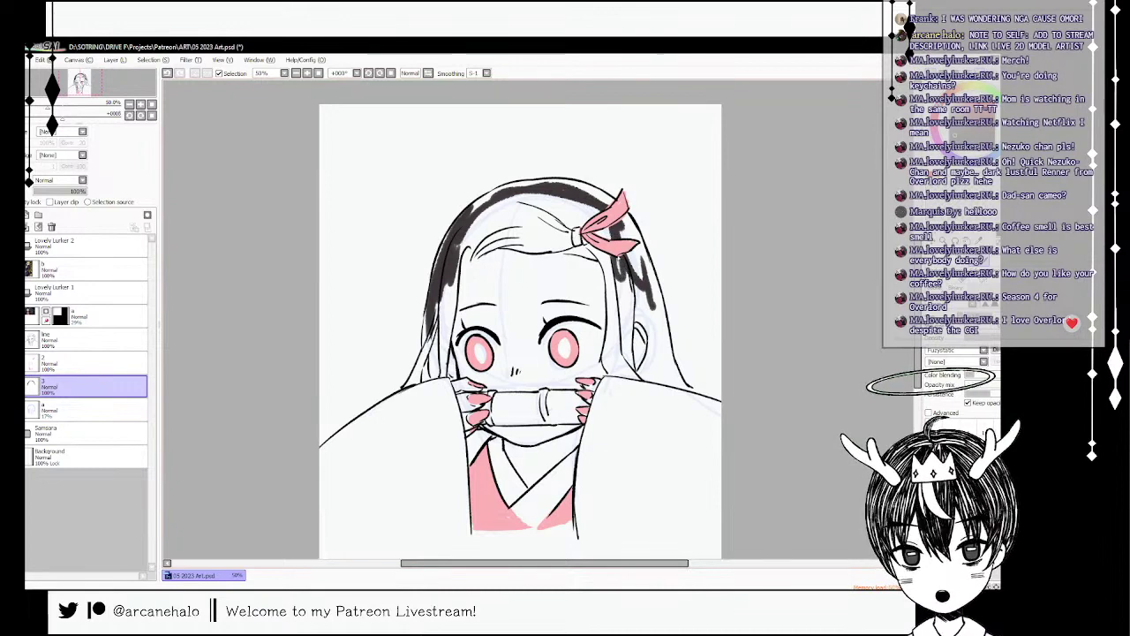
mouse_move(588, 242)
left_mouse_down()
mouse_move(611, 281)
mouse_move(609, 371)
mouse_move(650, 374)
left_mouse_up()
key("ctrl+z")
mouse_move(625, 323)
left_mouse_down()
mouse_move(632, 373)
mouse_move(635, 315)
mouse_move(656, 339)
mouse_move(647, 372)
left_mouse_up()
mouse_move(650, 285)
left_mouse_down()
mouse_move(685, 393)
mouse_move(646, 379)
mouse_move(677, 386)
left_mouse_up()
key("ctrl+z")
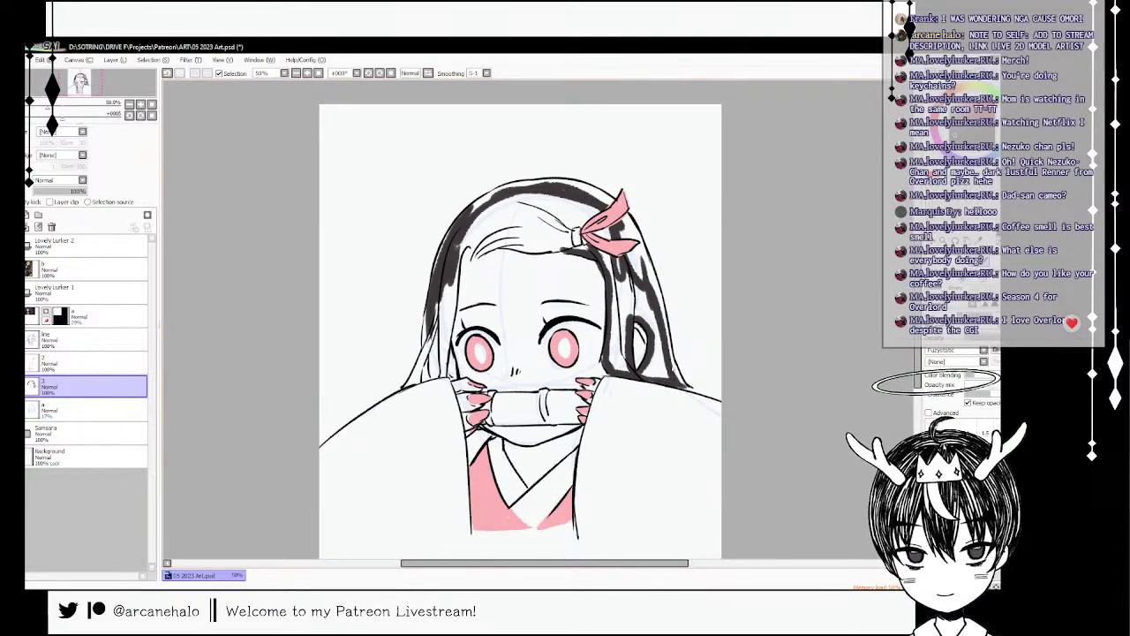
- Complete the black hair border along the fringe and left strands, and outline the inside of the left sleeve in black
left_click_drag(455, 264, 450, 327)
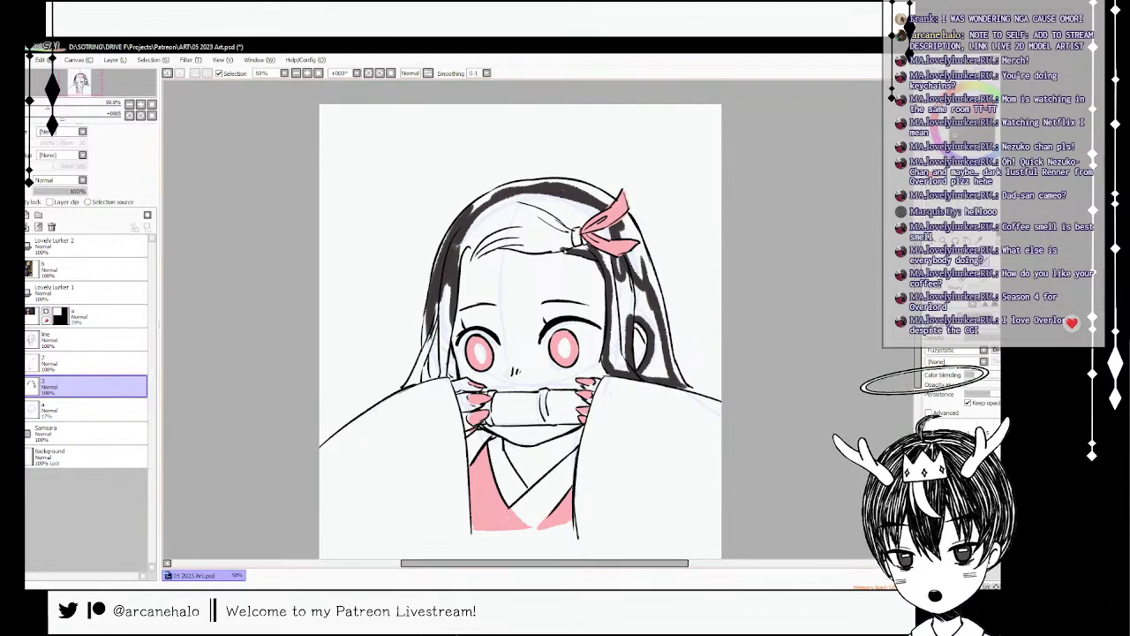
mouse_move(567, 249)
left_mouse_down()
mouse_move(500, 239)
mouse_move(464, 266)
mouse_move(462, 258)
mouse_move(440, 370)
mouse_move(412, 388)
left_mouse_up()
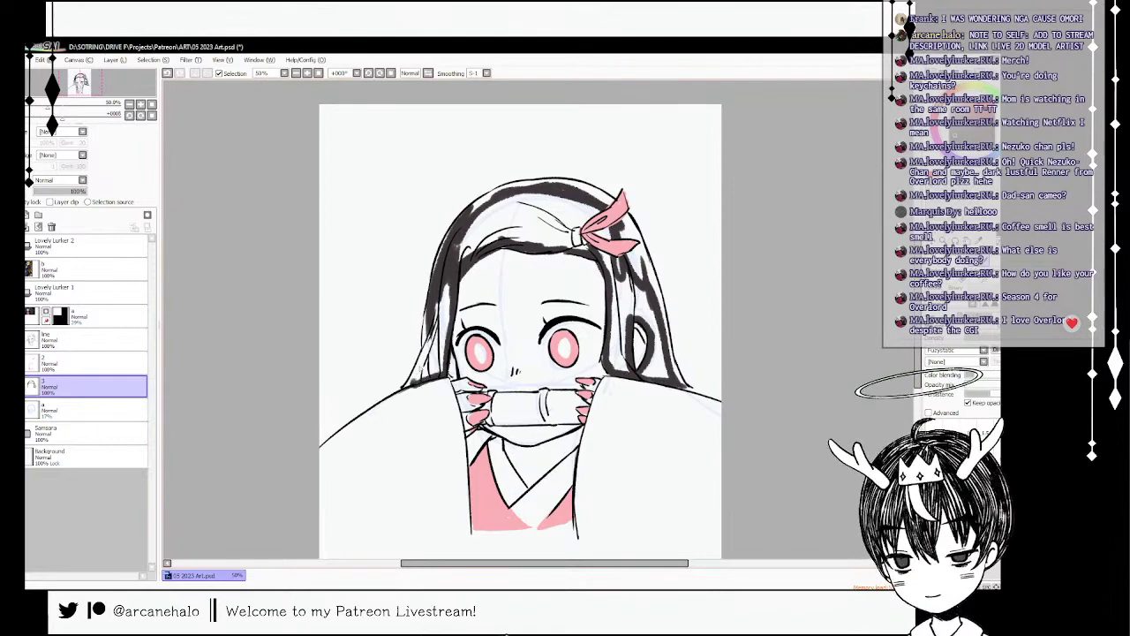
mouse_move(436, 334)
left_mouse_down()
mouse_move(415, 380)
mouse_move(417, 369)
mouse_move(419, 396)
mouse_move(319, 460)
left_mouse_up()
mouse_move(439, 386)
left_mouse_down()
mouse_move(459, 468)
mouse_move(454, 538)
mouse_move(319, 546)
left_mouse_up()
key("ctrl+z")
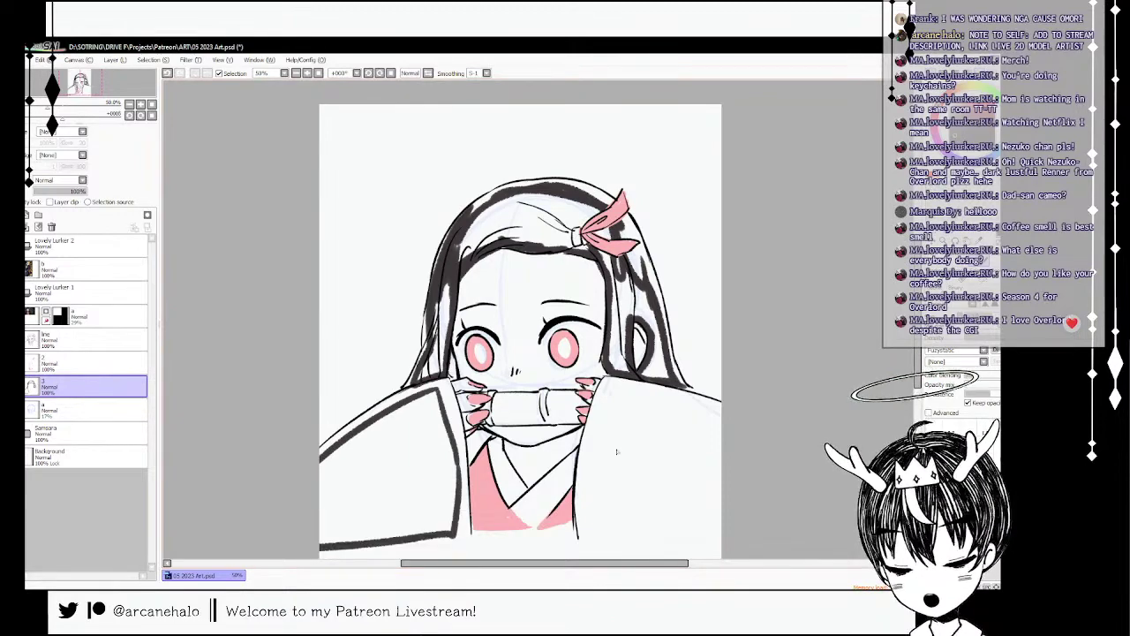
- Outline the inside of the right sleeve in black, closing it along the lower edge and the canvas side
left_click_drag(610, 392, 576, 556)
key("ctrl+z")
left_click_drag(611, 390, 577, 535)
left_click_drag(609, 387, 722, 413)
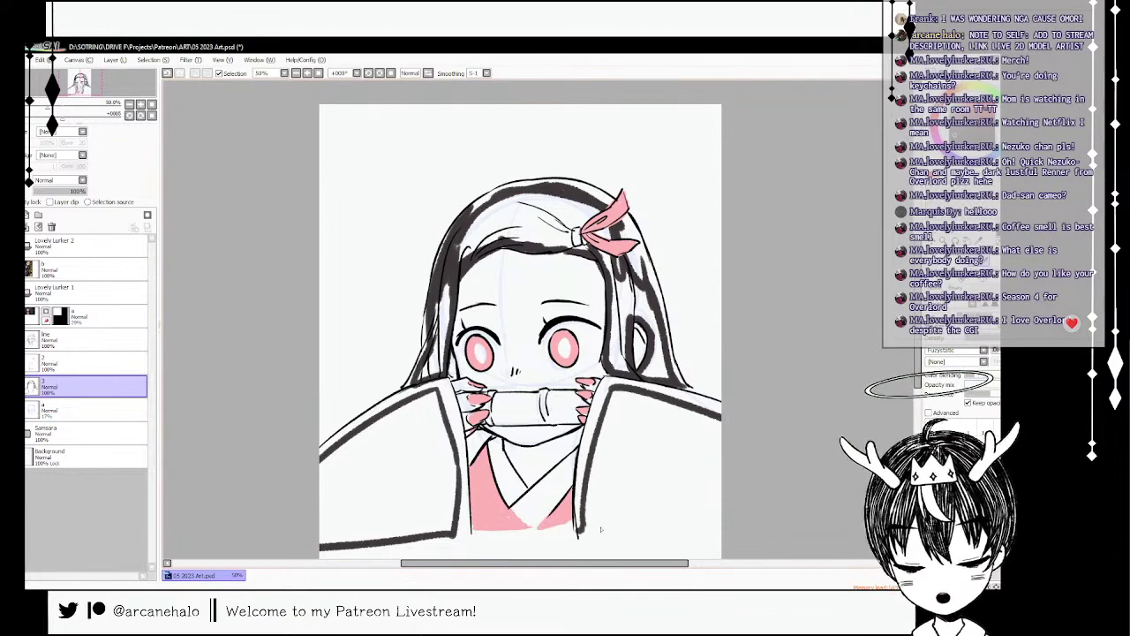
left_click_drag(581, 532, 721, 532)
- Fill both outlined sleeves and the enclosed hair sections with the same black using the Bucket tool
key("g")
left_click(613, 467)
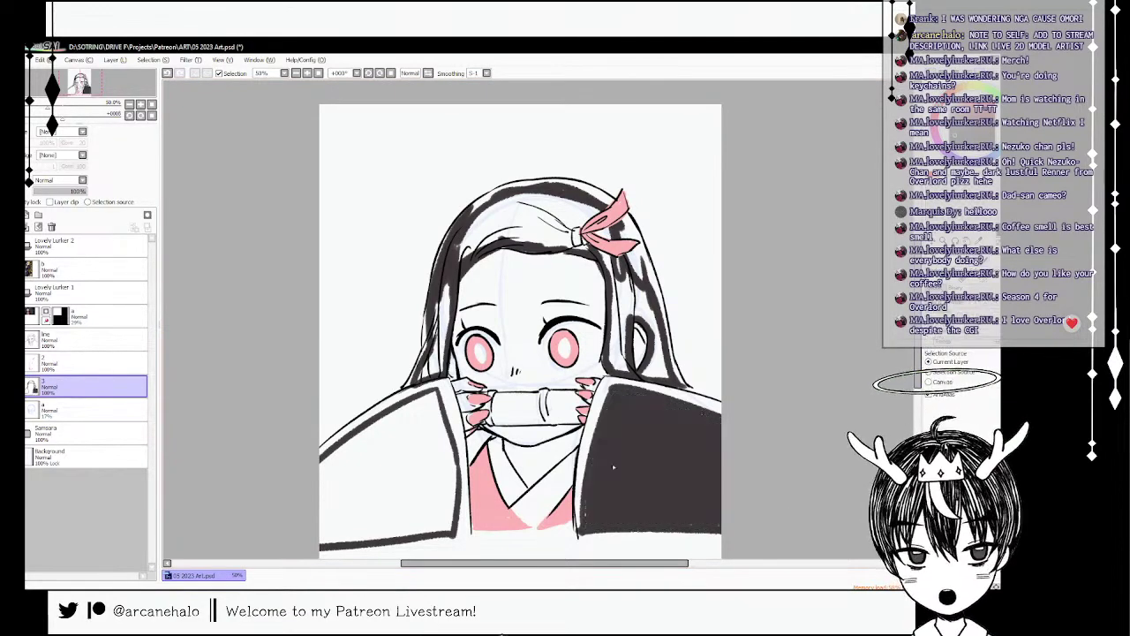
left_click(397, 477)
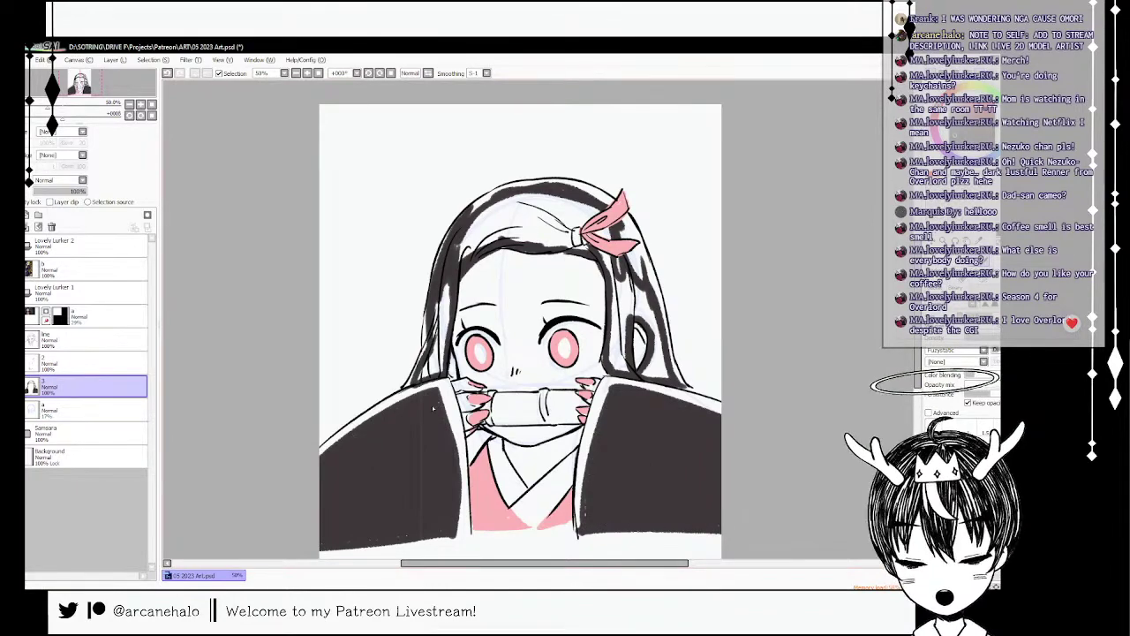
left_click(936, 276)
left_click(543, 219)
left_click(636, 308)
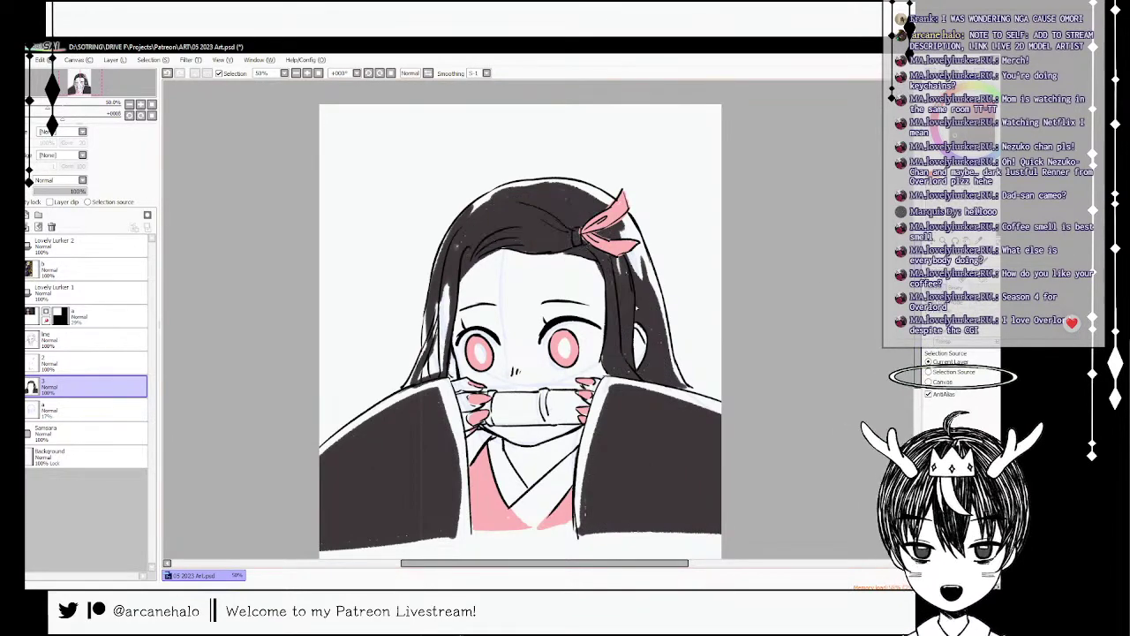
left_click(436, 342)
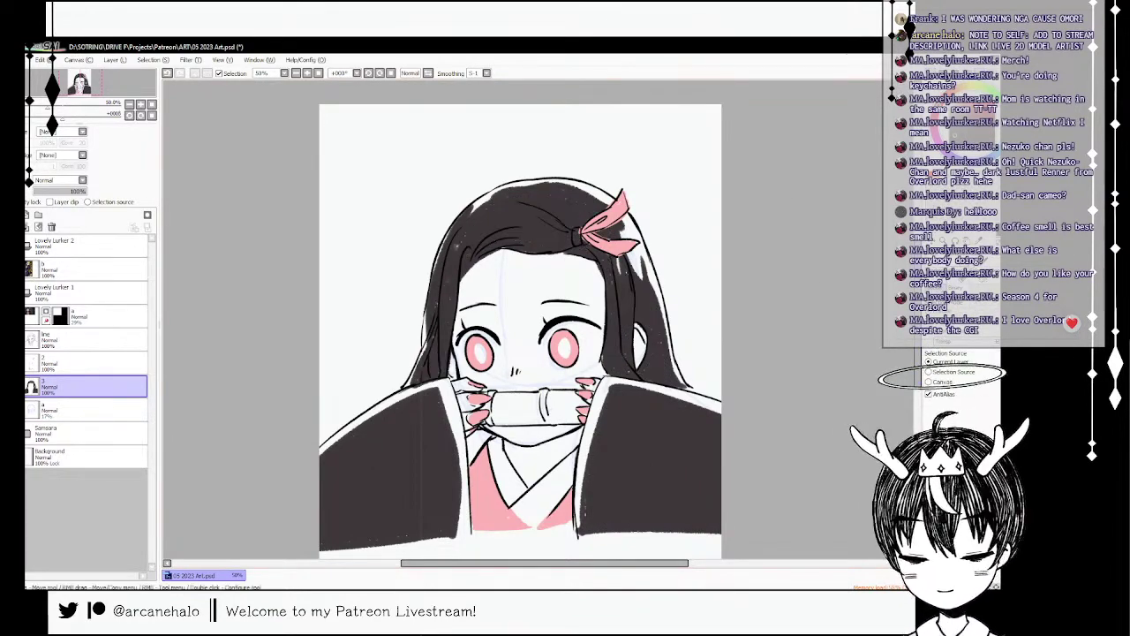
- Touch up the small gaps in the black fill along the edges of the hair
left_click(984, 261)
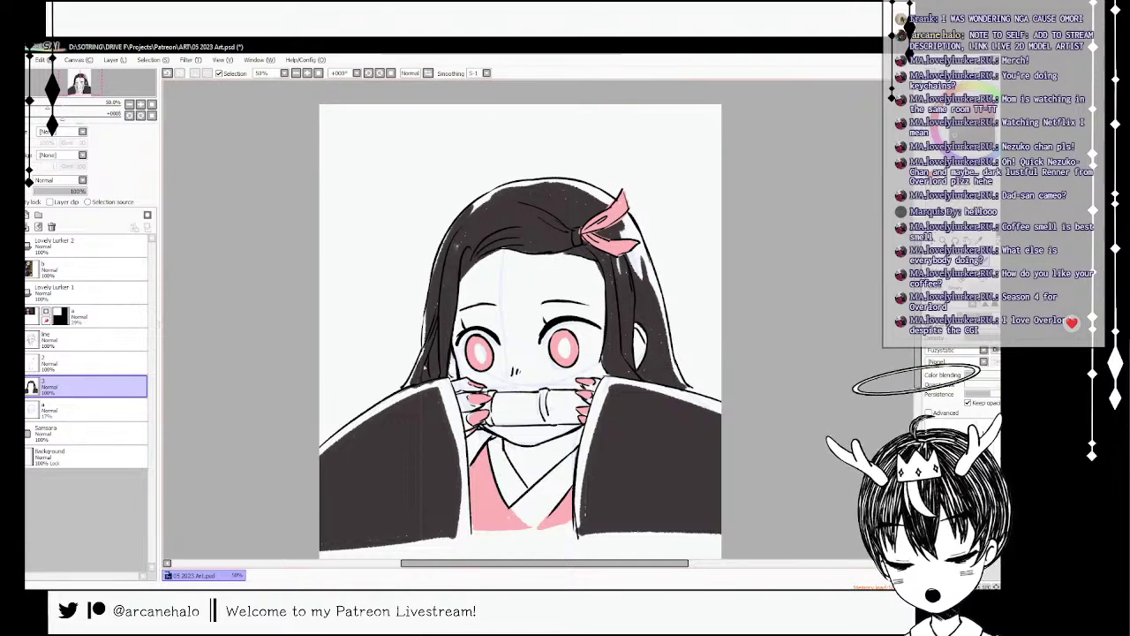
key("e")
left_click_drag(444, 381, 386, 408)
key("ctrl+z")
key("b")
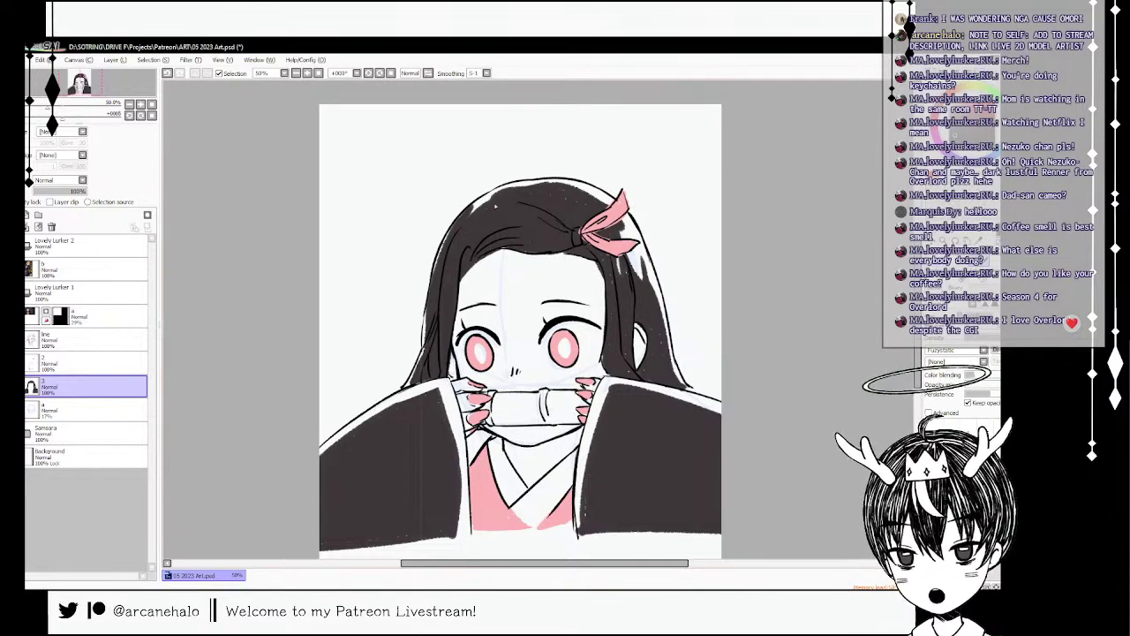
key("e")
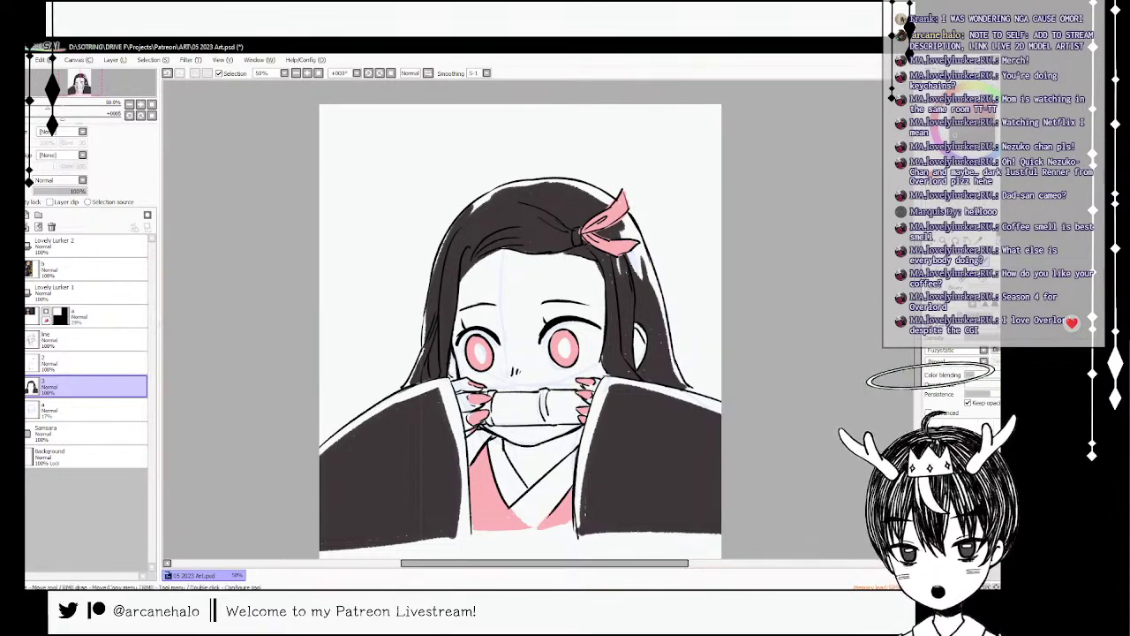
- Paint the knot of the hair ribbon pink on layer "2"
left_click(140, 364)
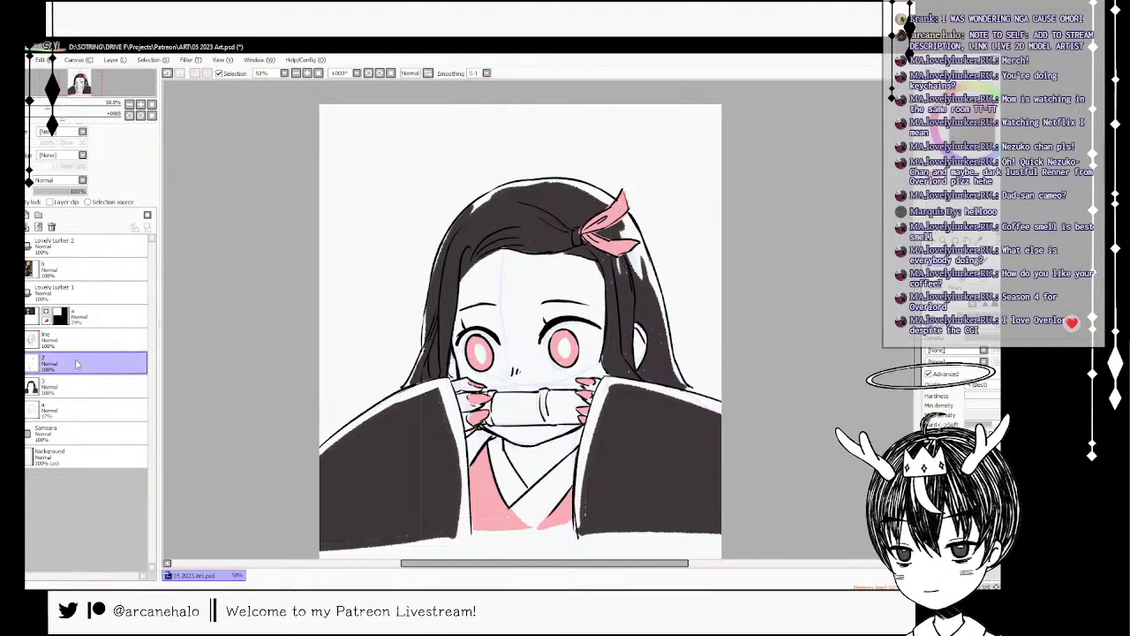
left_click_drag(628, 196, 634, 224)
key("ctrl+z")
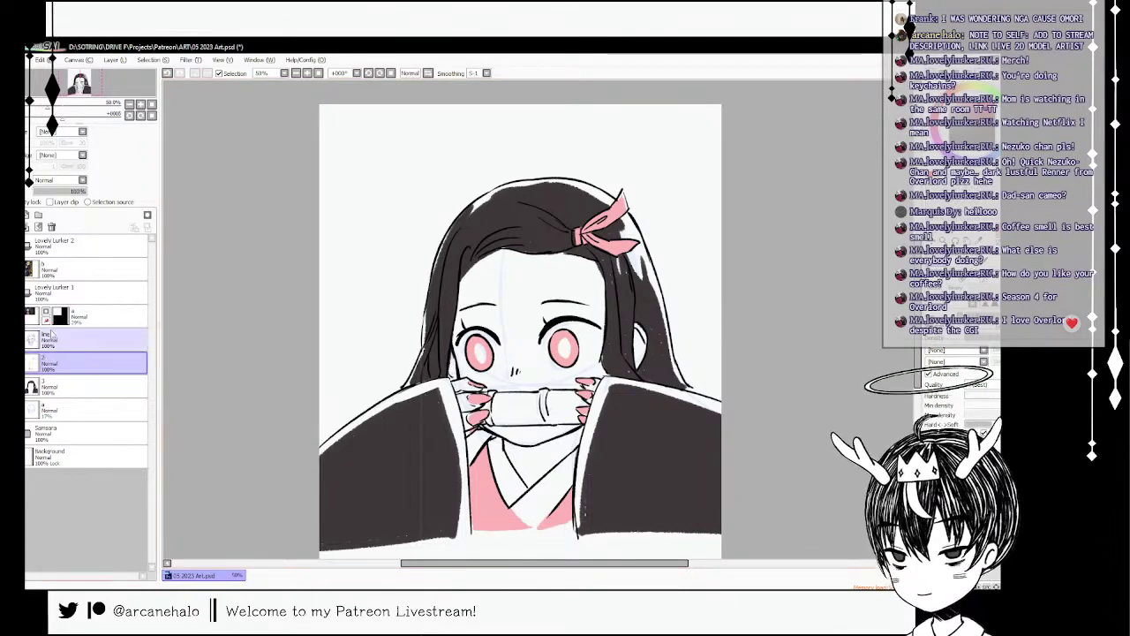
- Hide the Lovely Lurker 1 folder, show Lovely Lurker 2, and lower its reference image's opacity to 23%
left_click(28, 292)
left_click(13, 292)
left_click(13, 245)
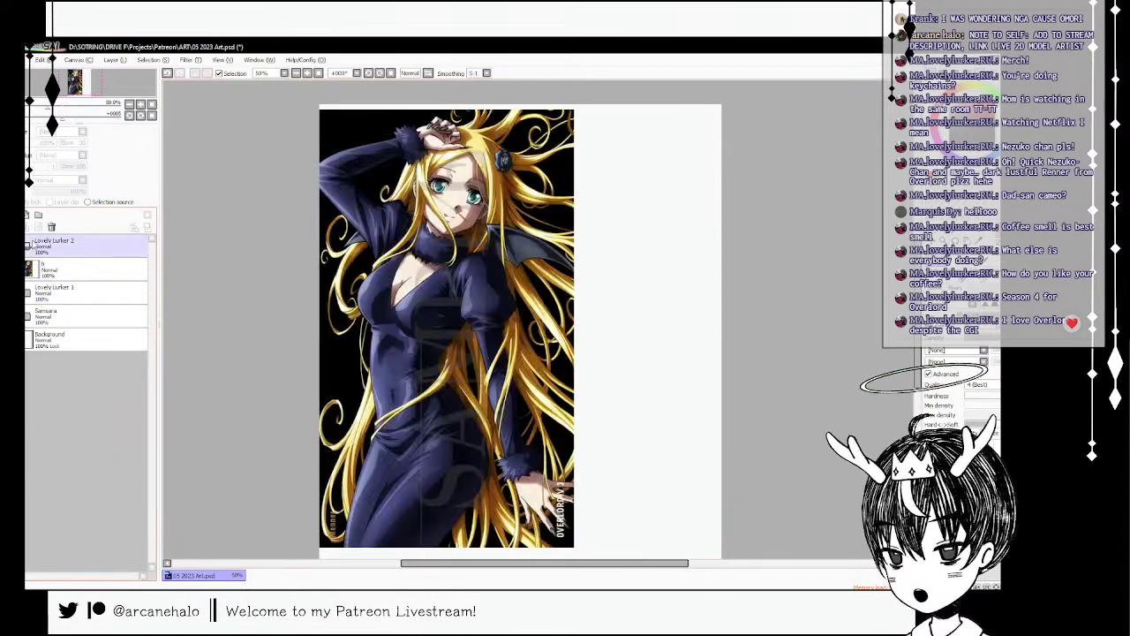
left_click(50, 269)
left_click(46, 193)
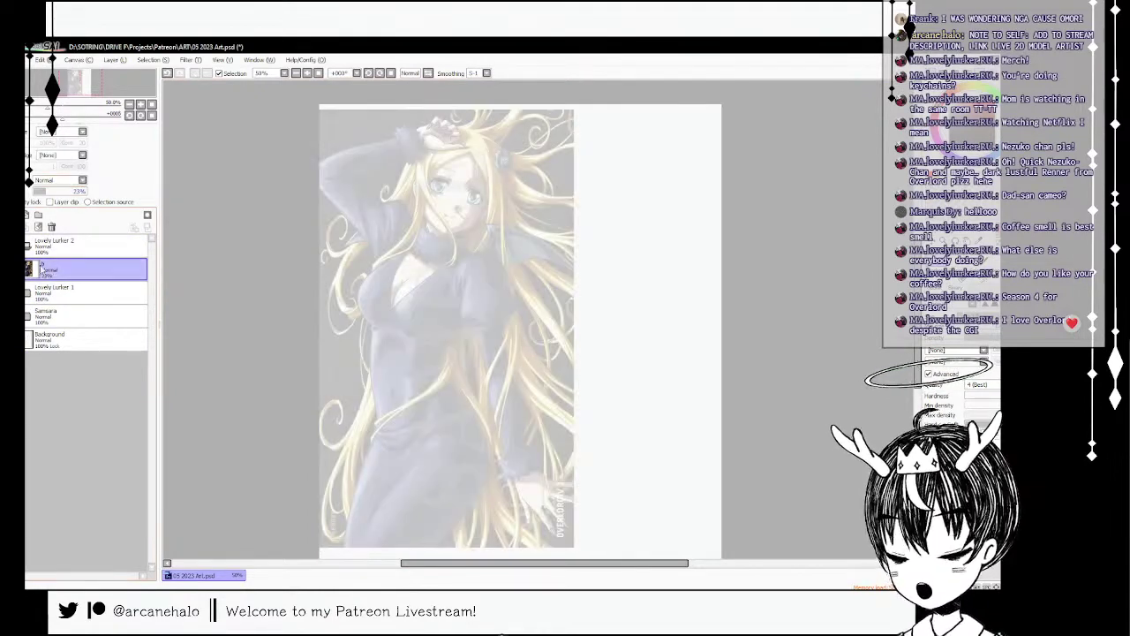
- Add a layer named "line" above the reference image and set the stroke smoothing to 0
left_click(27, 214)
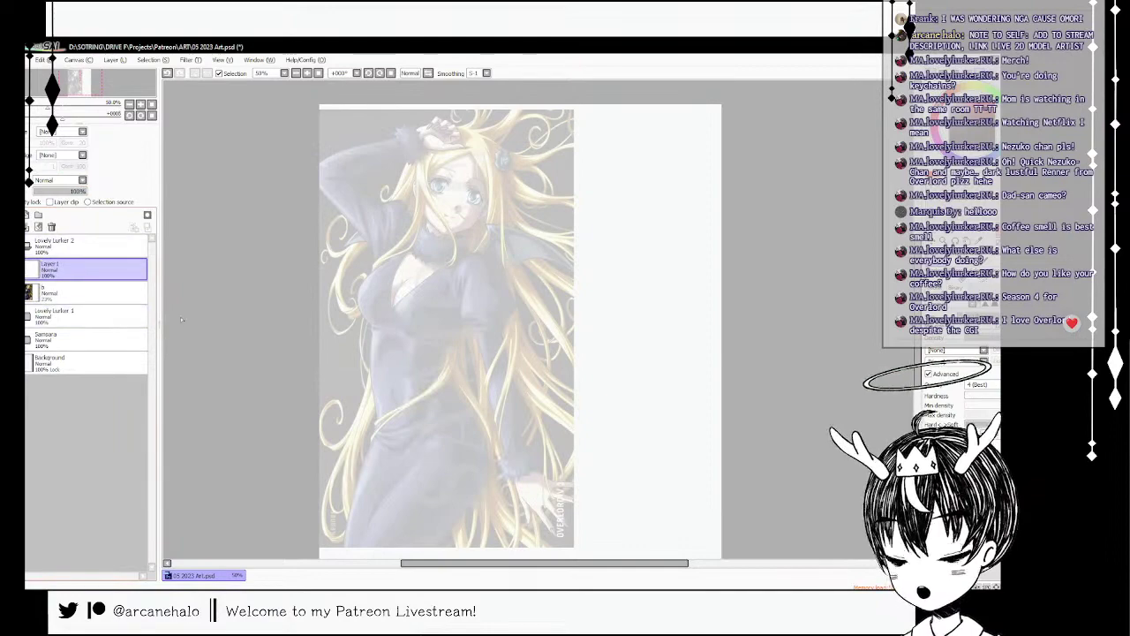
left_click(978, 257)
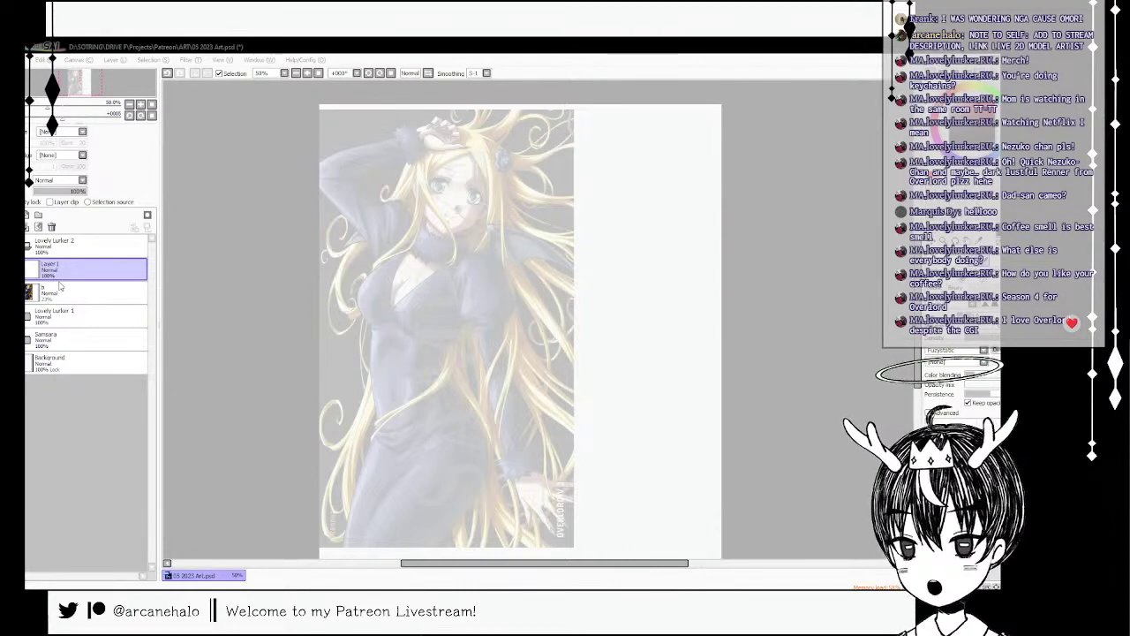
type("line")
key("Return")
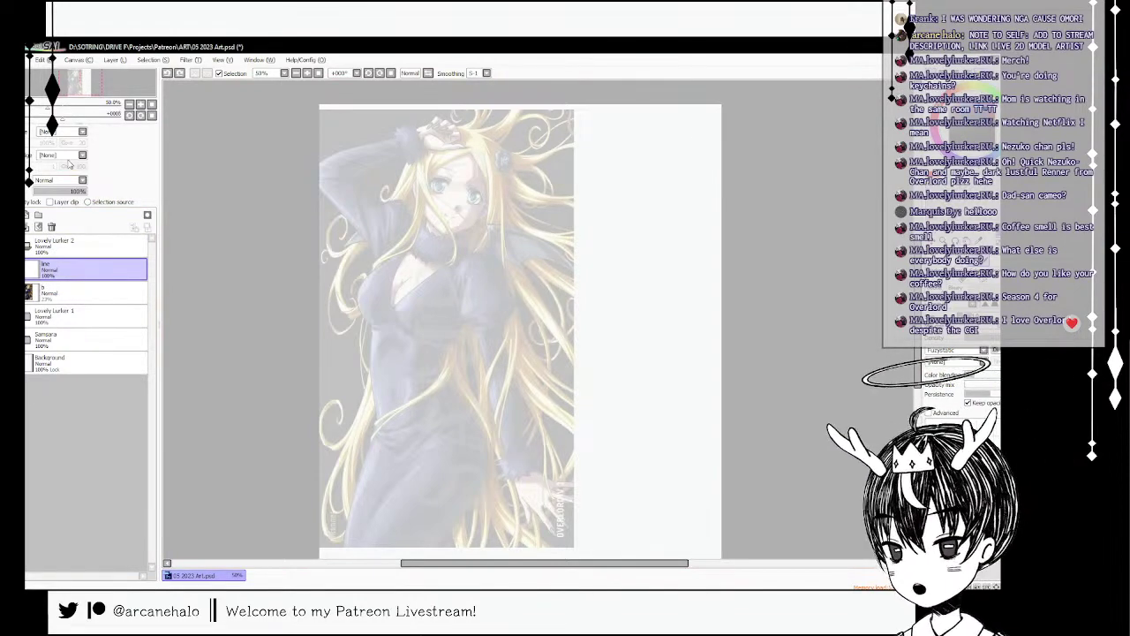
left_click(485, 75)
left_click(475, 89)
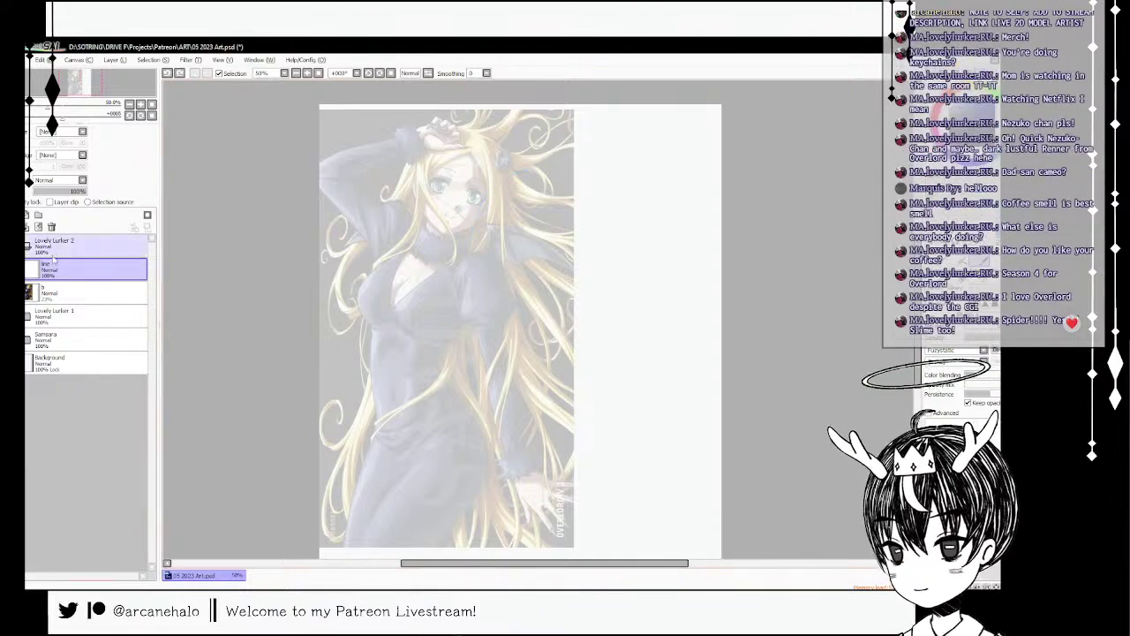
- Add another layer named "sketch" and place it between the "line" layer and the reference image
left_click(26, 216)
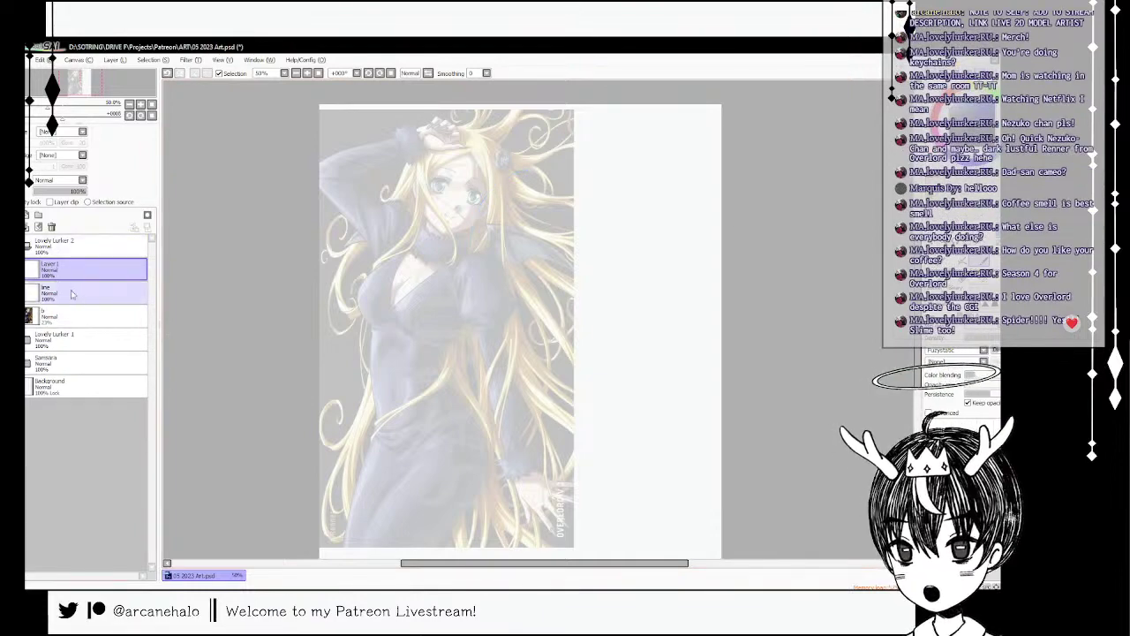
left_click_drag(67, 269, 58, 293)
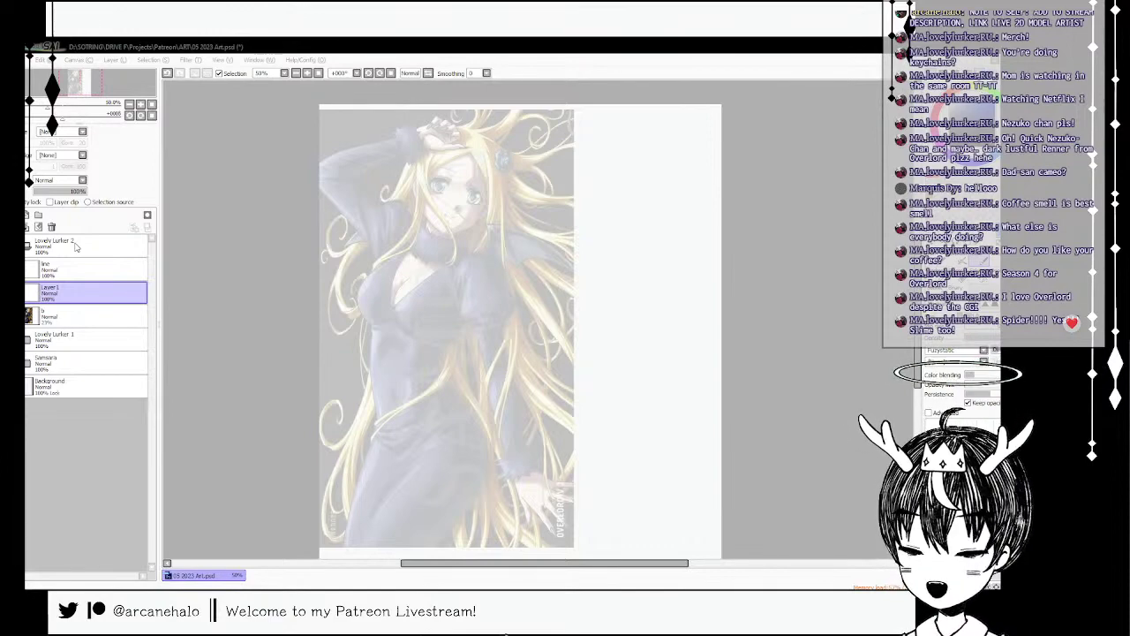
type("sketch")
key("Return")
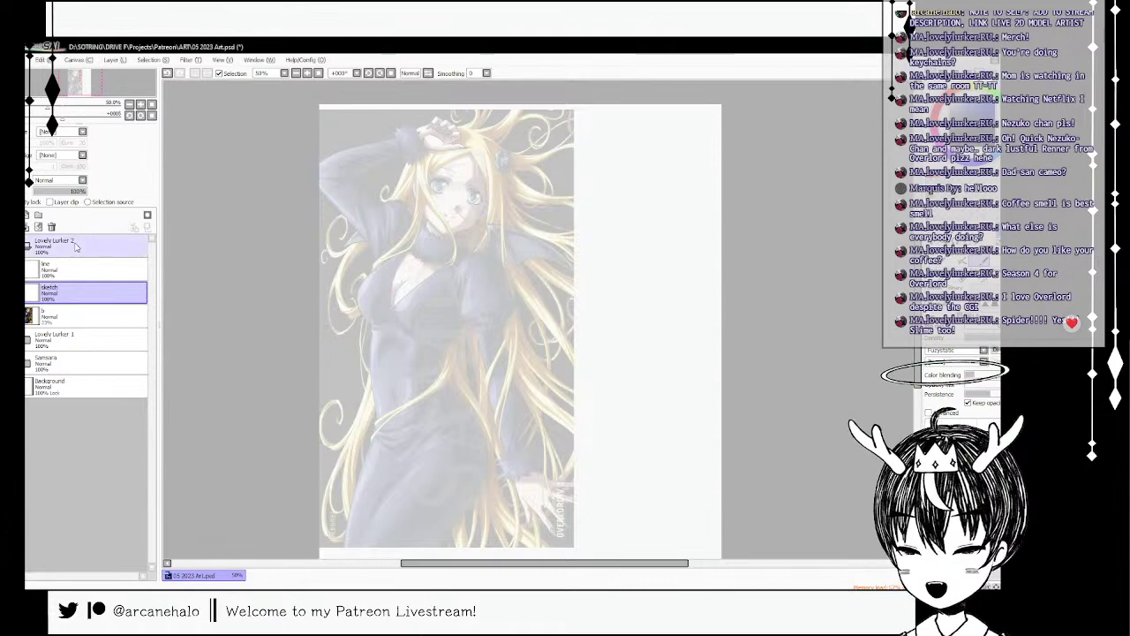
- Set the blending mode of the "sketch" layer to Multiply
mouse_move(463, 172)
left_mouse_down()
mouse_move(452, 214)
mouse_move(488, 159)
left_mouse_up()
key("ctrl+z")
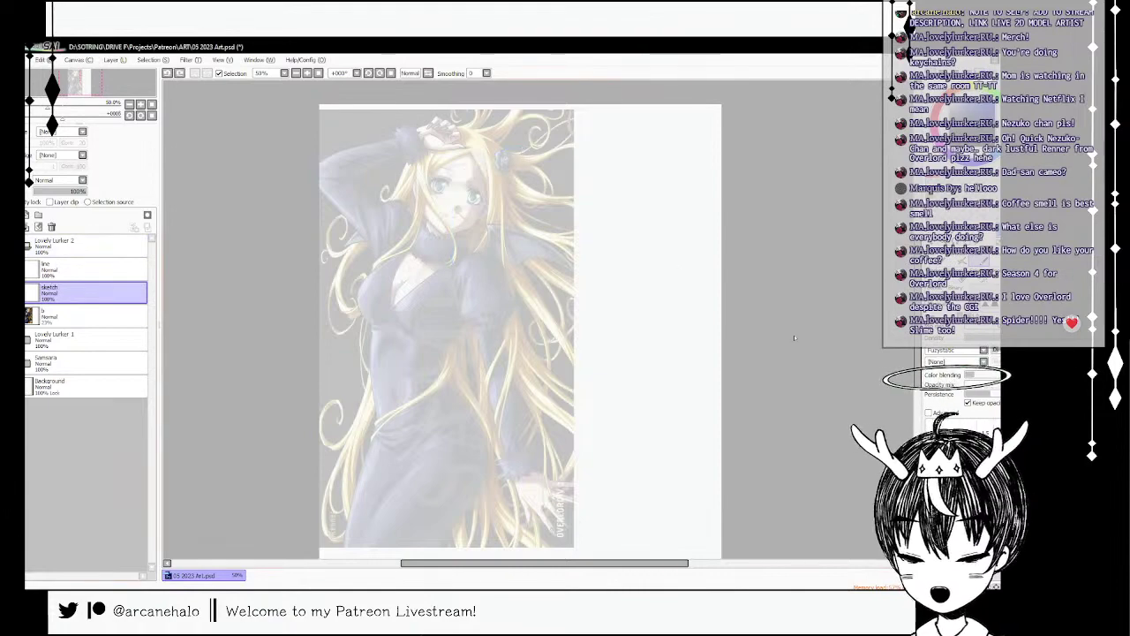
left_click(59, 181)
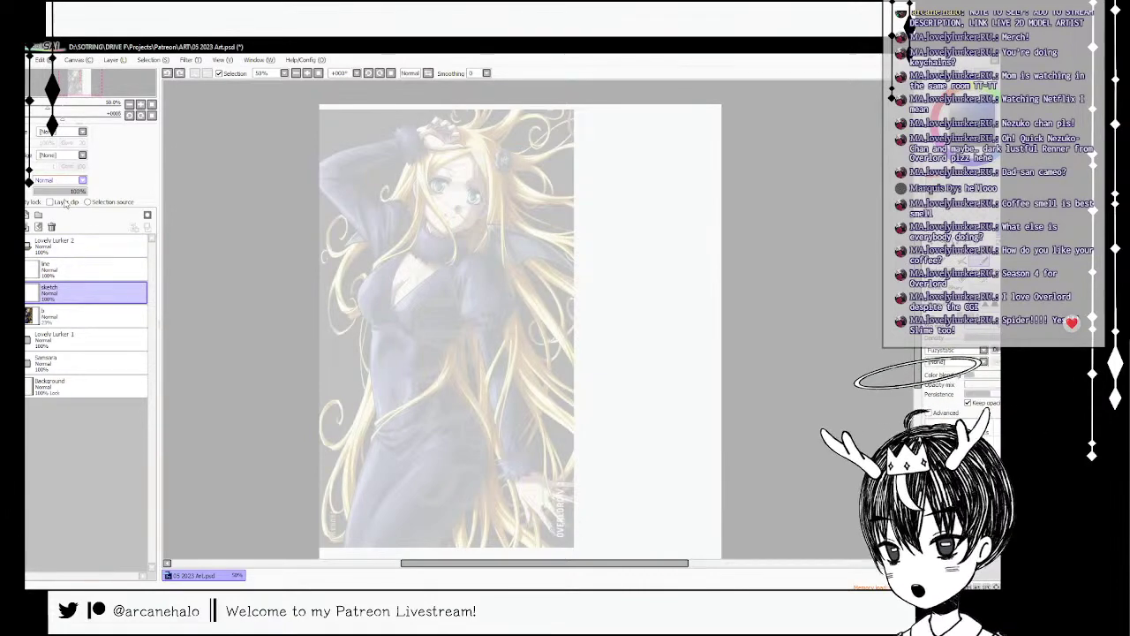
left_click(62, 202)
- Sketch a large blue circle for the skull, overlapping the reference image's side edge in the upper half of the canvas
left_click_drag(459, 242, 554, 157)
left_click_drag(490, 182, 451, 263)
mouse_move(455, 250)
left_mouse_down()
mouse_move(567, 154)
mouse_move(631, 187)
mouse_move(653, 243)
mouse_move(649, 287)
left_mouse_up()
mouse_move(461, 212)
left_mouse_down()
mouse_move(450, 256)
mouse_move(457, 328)
left_mouse_up()
mouse_move(450, 256)
left_mouse_down()
mouse_move(485, 363)
mouse_move(548, 379)
mouse_move(645, 348)
left_mouse_up()
key("ctrl+z")
mouse_move(659, 253)
left_mouse_down()
mouse_move(655, 302)
mouse_move(663, 268)
mouse_move(622, 360)
mouse_move(588, 377)
left_mouse_up()
left_click_drag(659, 290, 651, 326)
left_click_drag(660, 250, 648, 312)
mouse_move(468, 341)
left_mouse_down()
mouse_move(547, 381)
mouse_move(620, 363)
left_mouse_up()
- Sketch the cheeks and jaw in blue below the skull circle, meeting in a pointed chin
left_click_drag(451, 265, 491, 402)
mouse_move(459, 318)
left_mouse_down()
mouse_move(500, 416)
mouse_move(523, 433)
left_mouse_up()
mouse_move(492, 397)
left_mouse_down()
mouse_move(570, 453)
mouse_move(621, 417)
mouse_move(649, 384)
left_mouse_up()
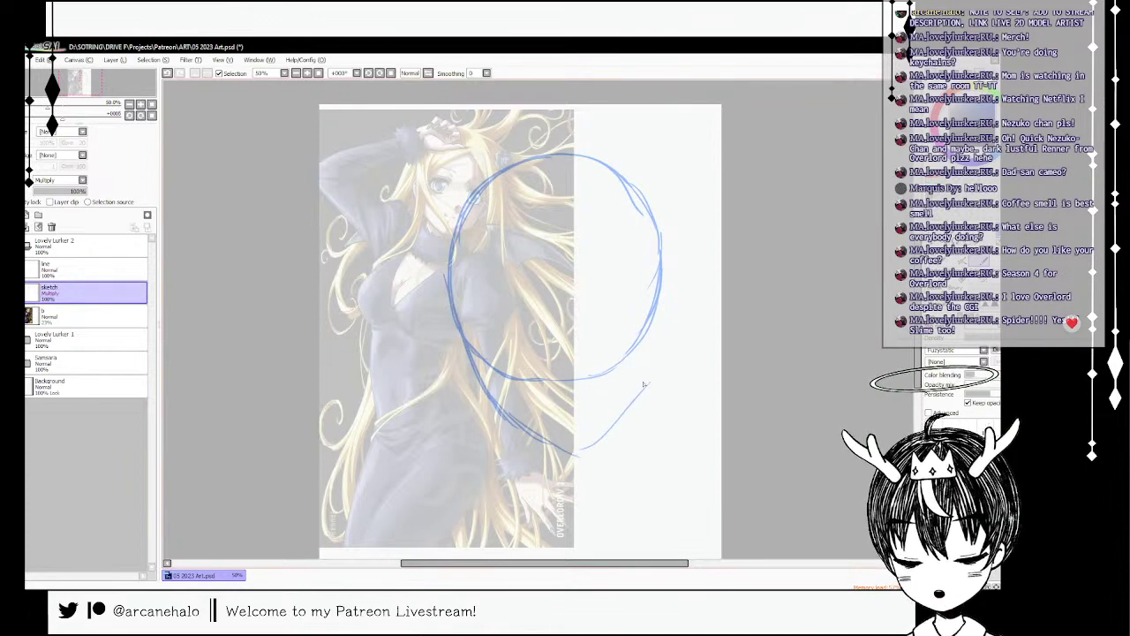
key("ctrl+z")
mouse_move(581, 452)
left_mouse_down()
mouse_move(646, 365)
mouse_move(587, 441)
left_mouse_up()
key("ctrl+z")
left_click_drag(642, 396, 574, 454)
left_click_drag(662, 279, 653, 388)
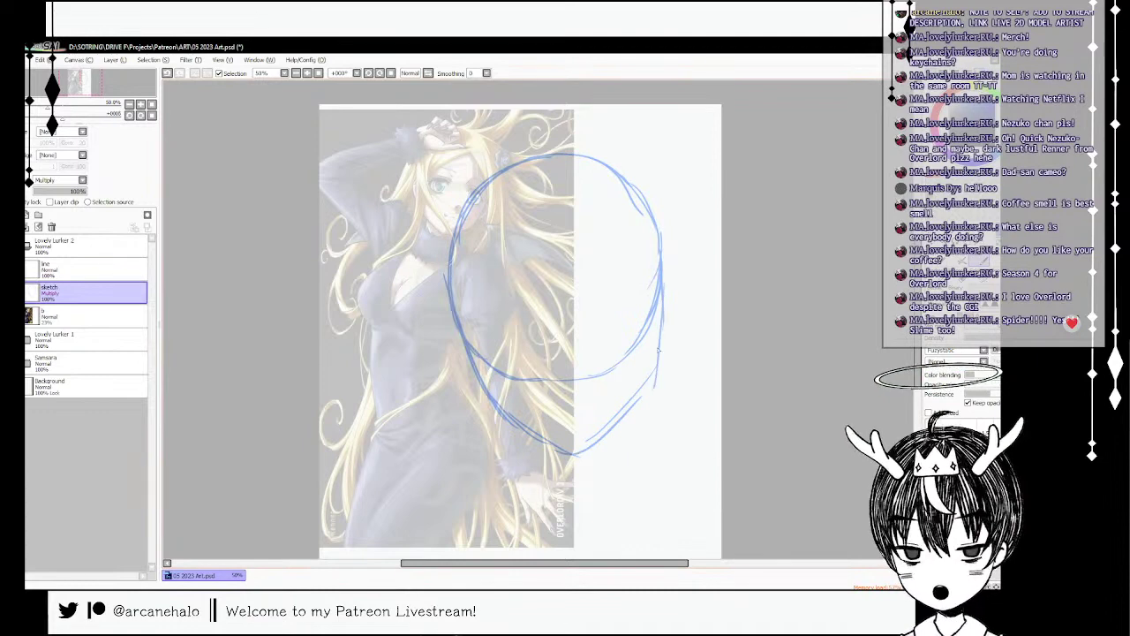
key("ctrl+z")
mouse_move(660, 291)
left_mouse_down()
mouse_move(642, 391)
mouse_move(659, 322)
left_mouse_up()
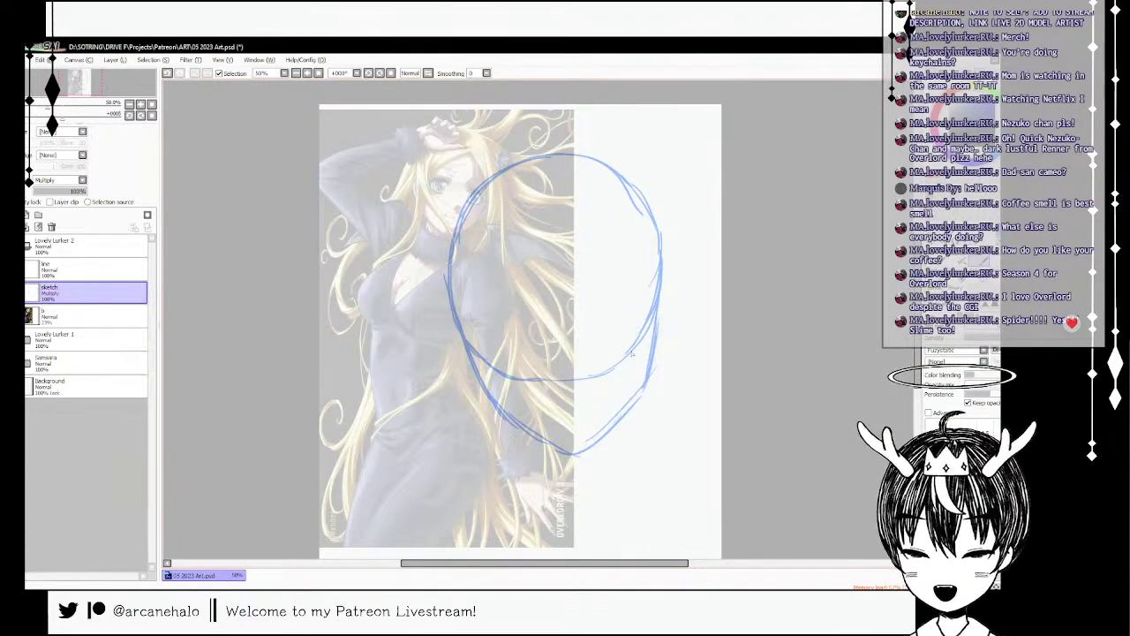
- Shorten the head sketch slightly from below, rotate it a little clockwise, and reinforce the right jaw line down to the chin
key("ctrl+t")
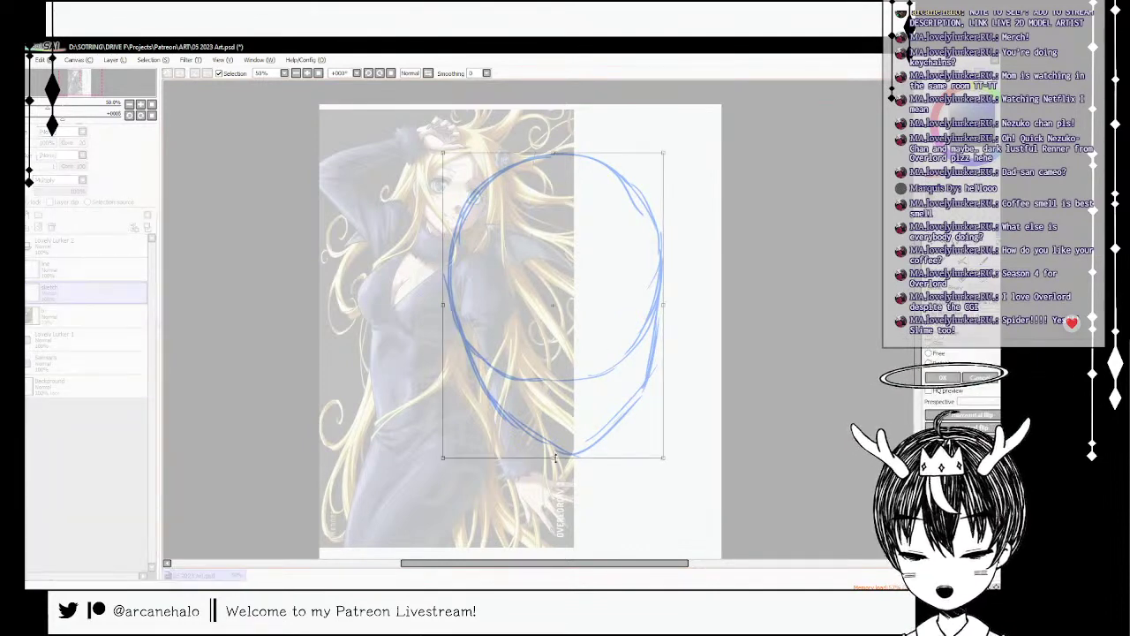
mouse_move(553, 459)
left_mouse_down()
mouse_move(553, 430)
mouse_move(553, 440)
left_mouse_up()
left_click_drag(698, 179, 697, 205)
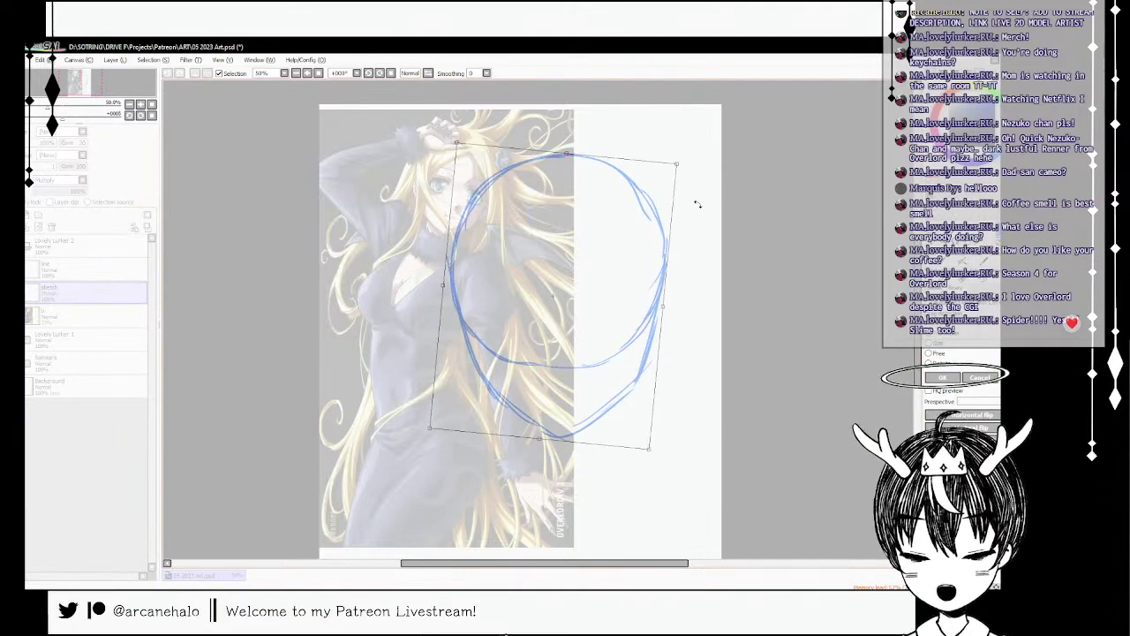
key("Return")
mouse_move(652, 348)
left_mouse_down()
mouse_move(631, 385)
mouse_move(640, 370)
mouse_move(571, 434)
left_mouse_up()
left_click_drag(617, 391, 569, 434)
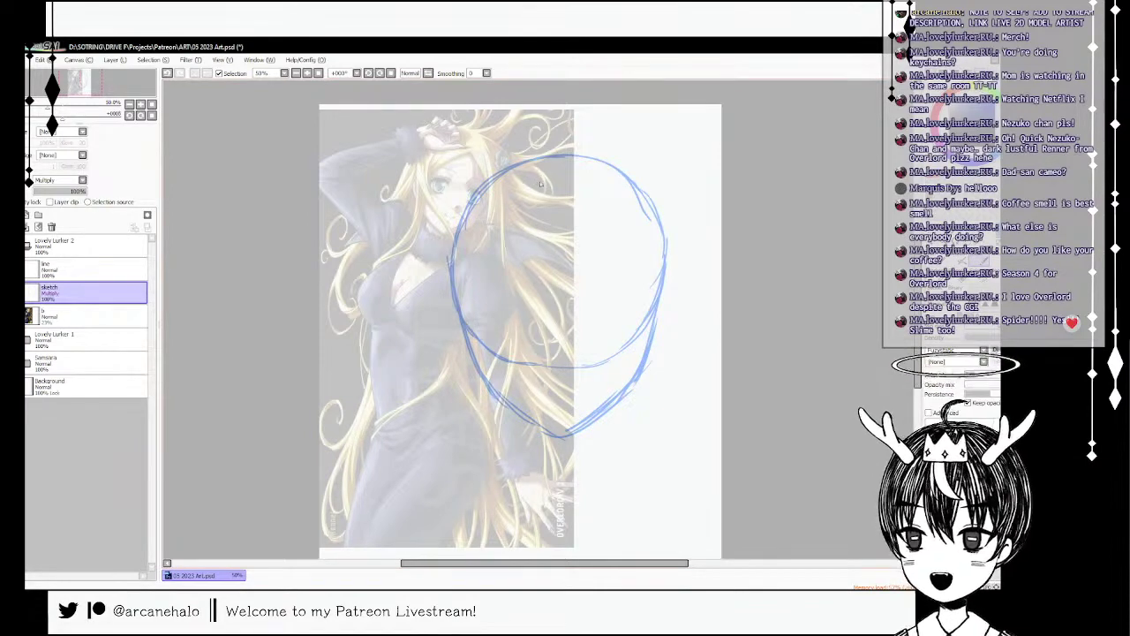
- Draw the face's vertical center guideline from the crown down past the chin
left_click_drag(546, 157, 551, 351)
key("ctrl+z")
mouse_move(548, 154)
left_mouse_down()
mouse_move(556, 356)
mouse_move(558, 266)
mouse_move(572, 453)
mouse_move(556, 336)
mouse_move(570, 450)
left_mouse_up()
key("ctrl+z")
left_click_drag(551, 285, 563, 438)
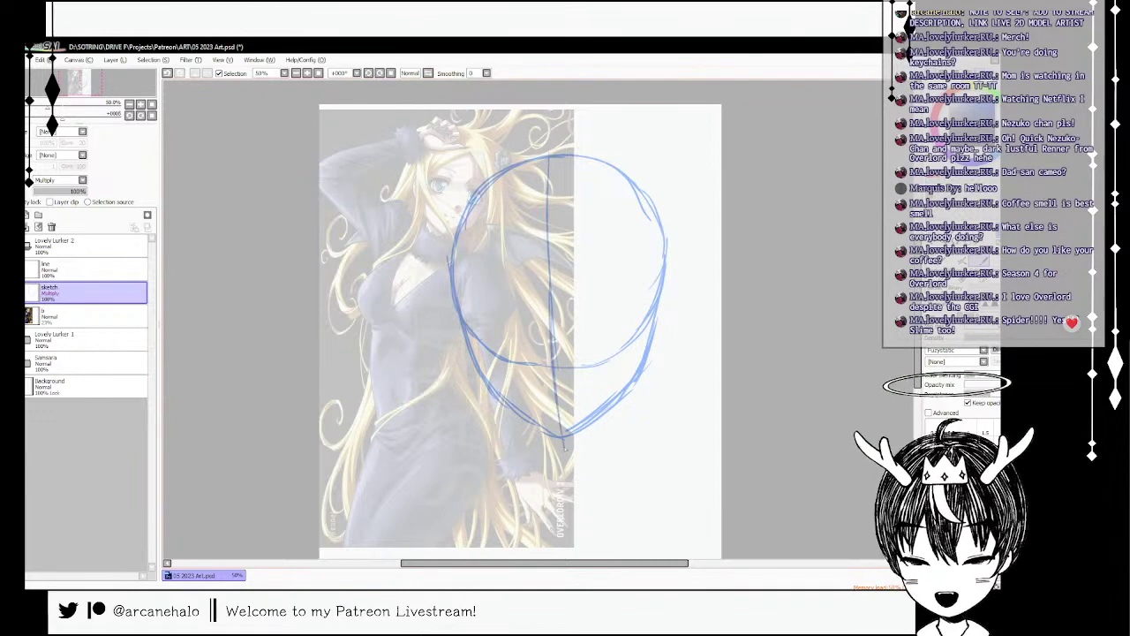
- Draw a slightly curved horizontal eye guideline across the head and reinforce the lower arc of the skull circle
mouse_move(456, 292)
left_mouse_down()
mouse_move(659, 288)
mouse_move(538, 277)
mouse_move(704, 270)
mouse_move(597, 265)
mouse_move(673, 263)
left_mouse_up()
key("ctrl+z")
key("ctrl+z")
key("ctrl+z")
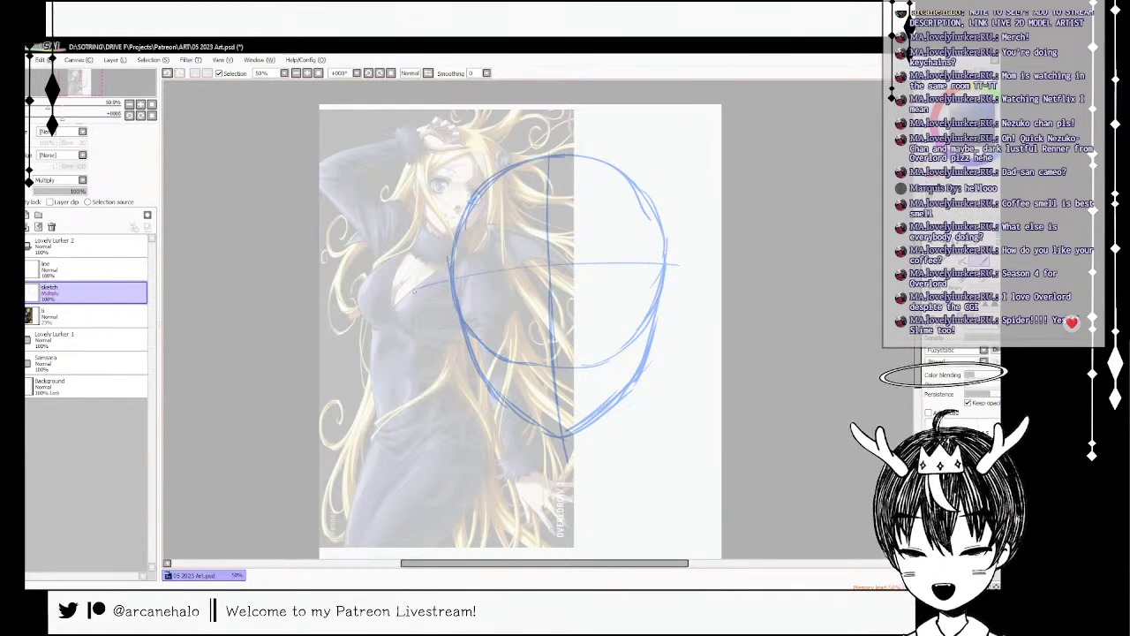
key("ctrl+z")
left_click_drag(415, 295, 662, 282)
key("ctrl+z")
left_click_drag(423, 281, 693, 269)
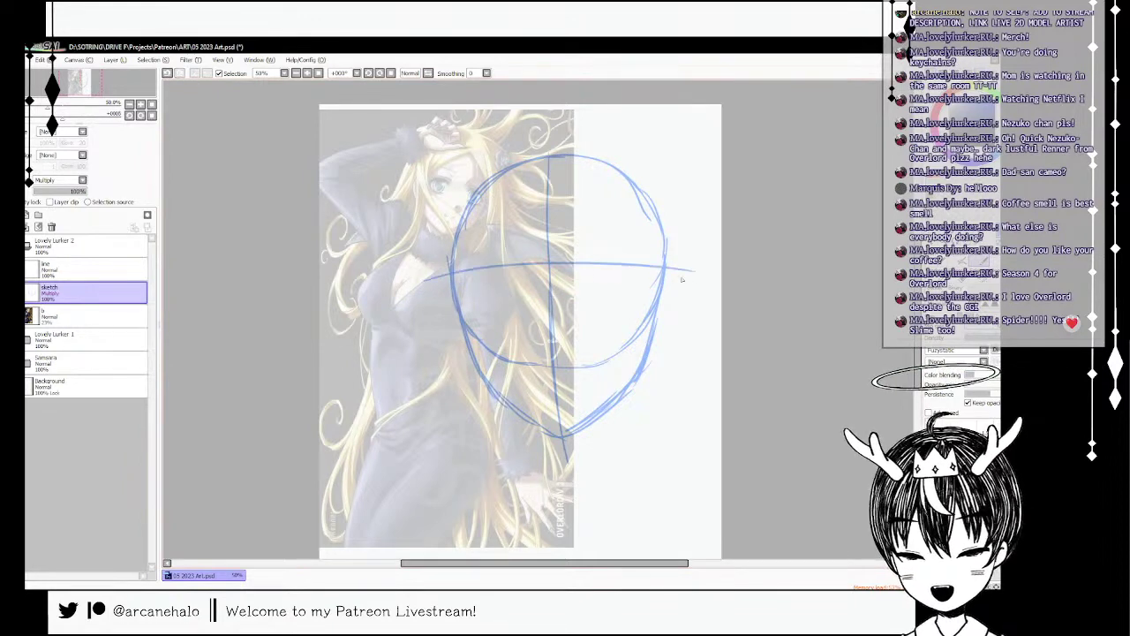
left_click_drag(514, 362, 568, 371)
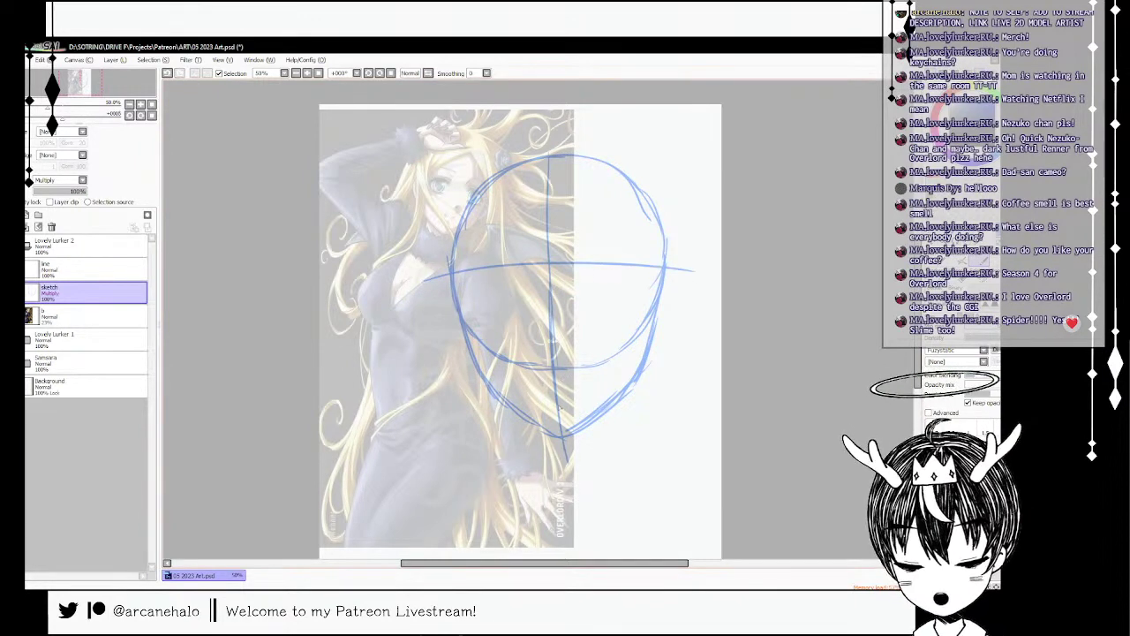
- Try out straight vertical neck lines on both sides below the jaw and undo them
mouse_move(622, 401)
left_mouse_down()
mouse_move(617, 429)
mouse_move(639, 396)
mouse_move(623, 487)
left_mouse_up()
key("ctrl+z")
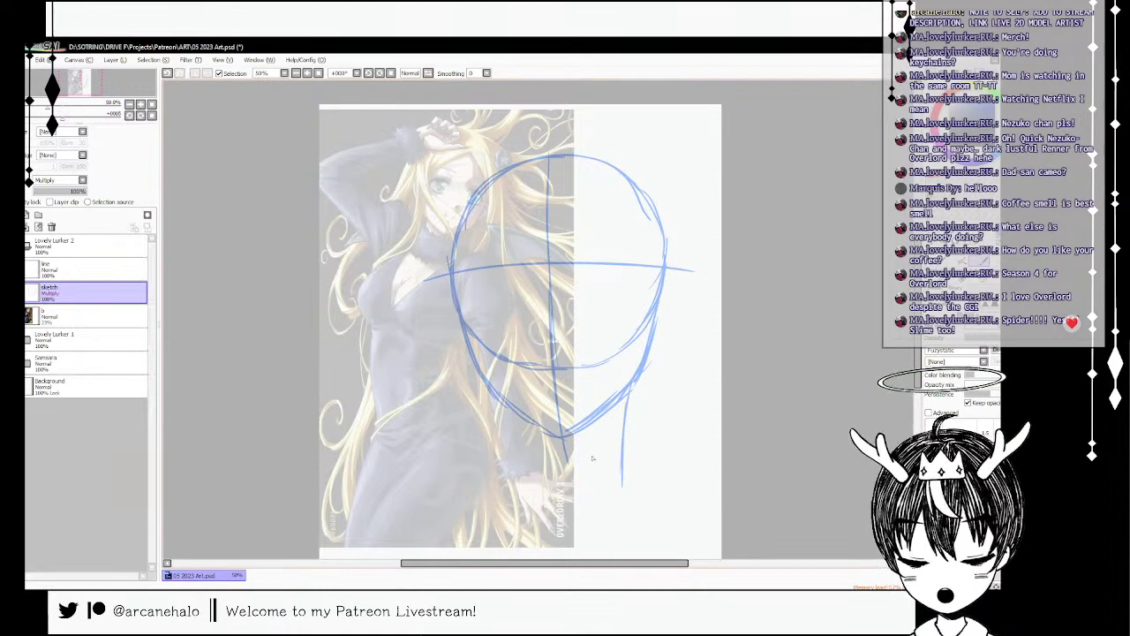
left_click_drag(513, 411, 513, 486)
key("ctrl+z")
key("ctrl+z")
key("ctrl+z")
scroll(694, 382, "down", 2)
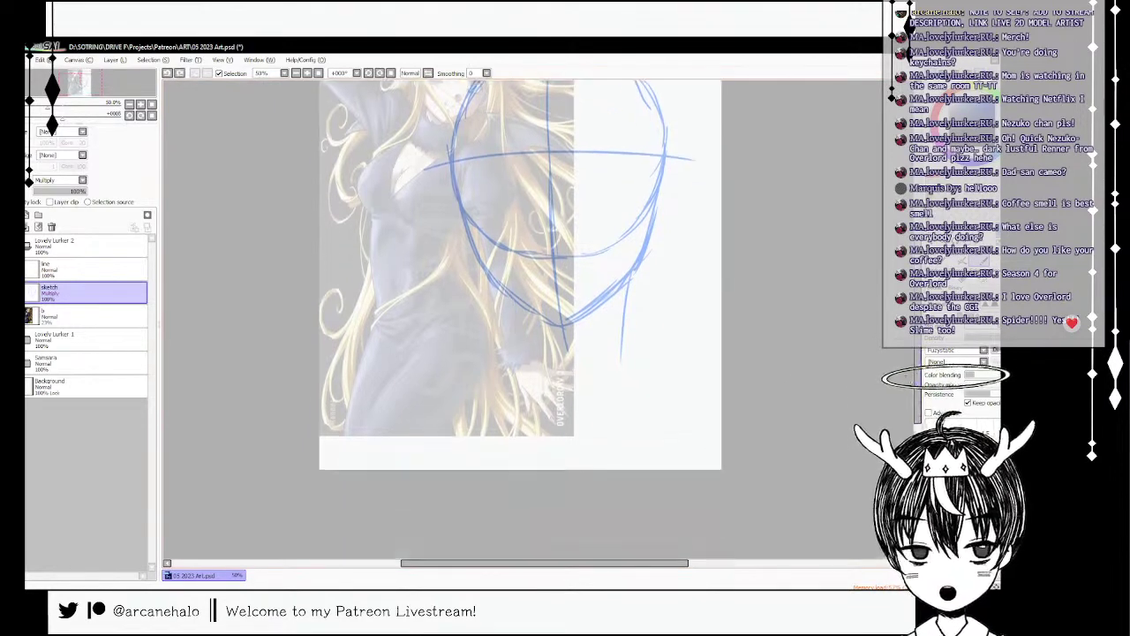
key("ctrl+z")
- Try longer, inward-slanting neck lines running down from both sides of the jaw
left_click_drag(639, 265, 609, 397)
key("ctrl+z")
left_click_drag(510, 296, 511, 364)
key("ctrl+z")
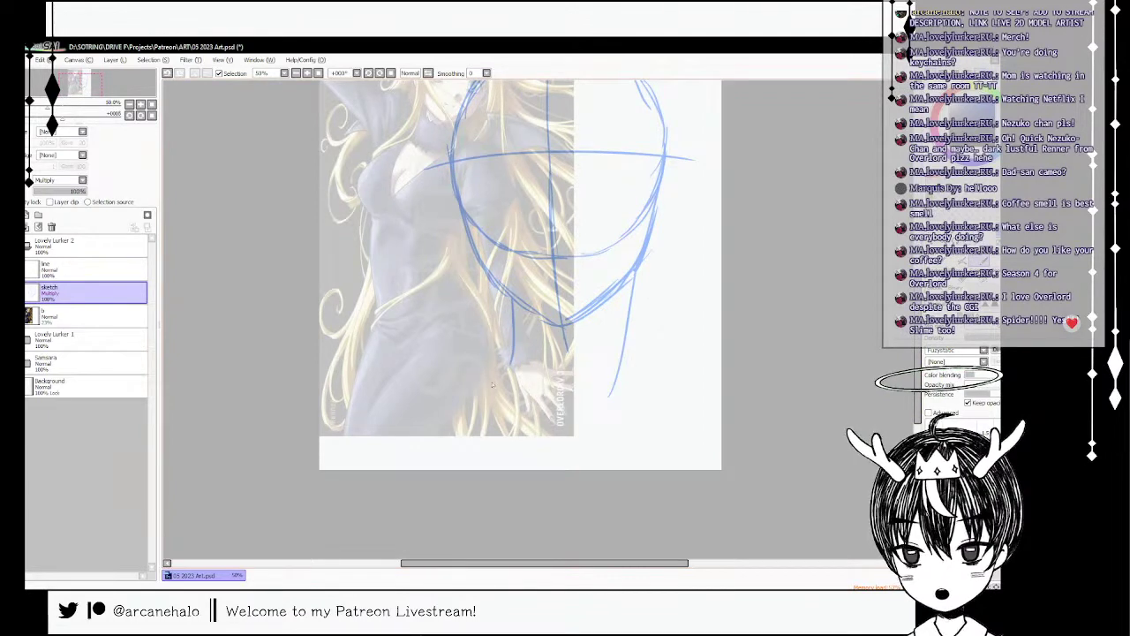
- Try sloping shoulder lines out from the neck base on both sides, and undo them together with the neck lines
left_click_drag(627, 351, 720, 402)
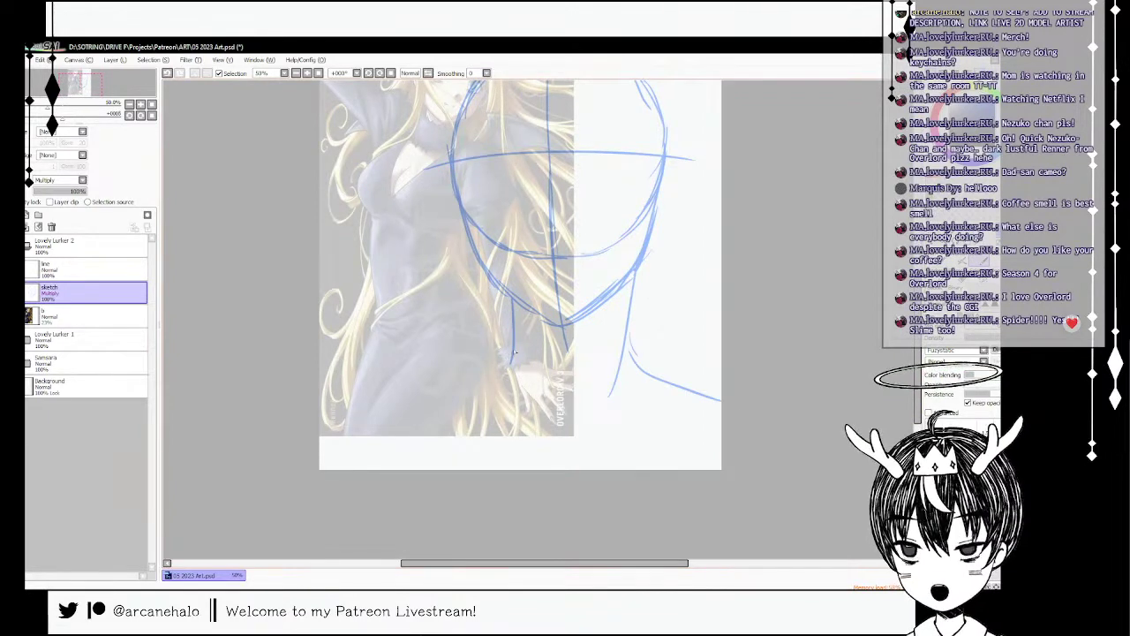
mouse_move(515, 351)
left_mouse_down()
mouse_move(481, 371)
mouse_move(403, 371)
left_mouse_up()
key("ctrl+z")
key("ctrl+z")
key("ctrl+z")
key("ctrl+z")
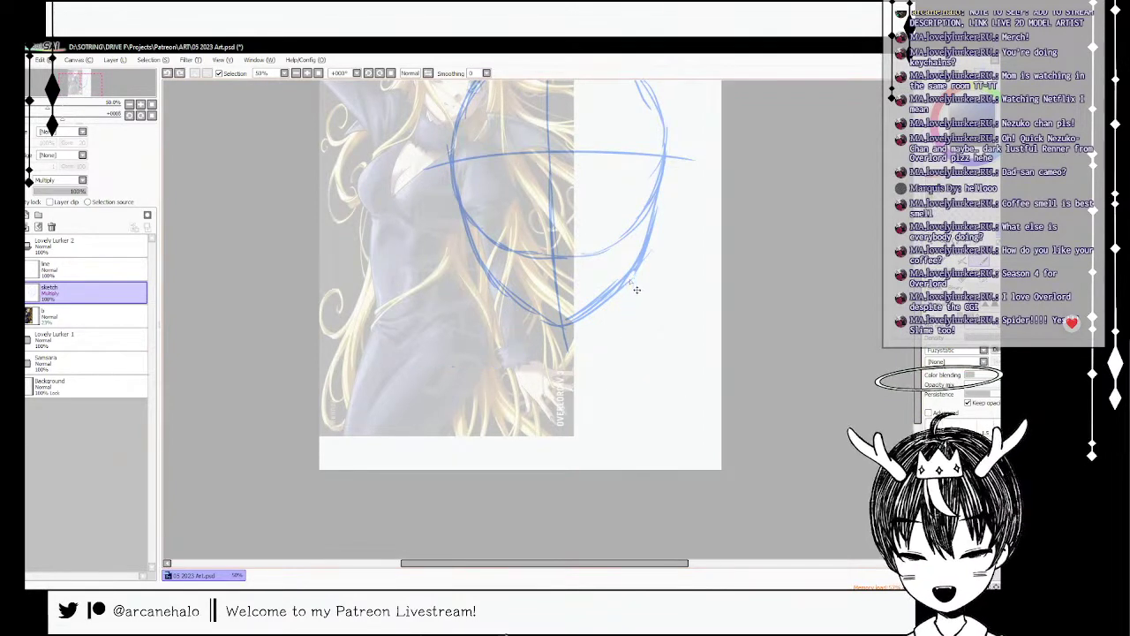
- Sketch both neck lines below the jaw again, continuing the left one outward into a shoulder, and try a right shoulder line
left_click_drag(634, 281, 616, 397)
left_click_drag(509, 299, 496, 381)
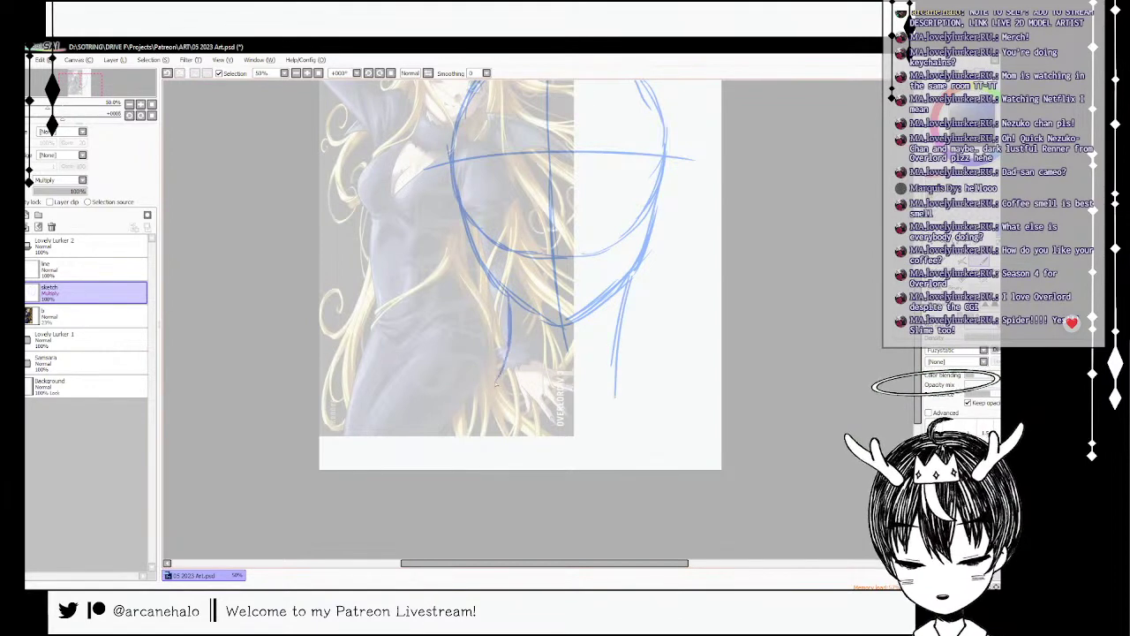
key("ctrl+z")
mouse_move(508, 295)
left_mouse_down()
mouse_move(497, 382)
mouse_move(477, 383)
mouse_move(503, 350)
mouse_move(458, 383)
mouse_move(431, 382)
left_mouse_up()
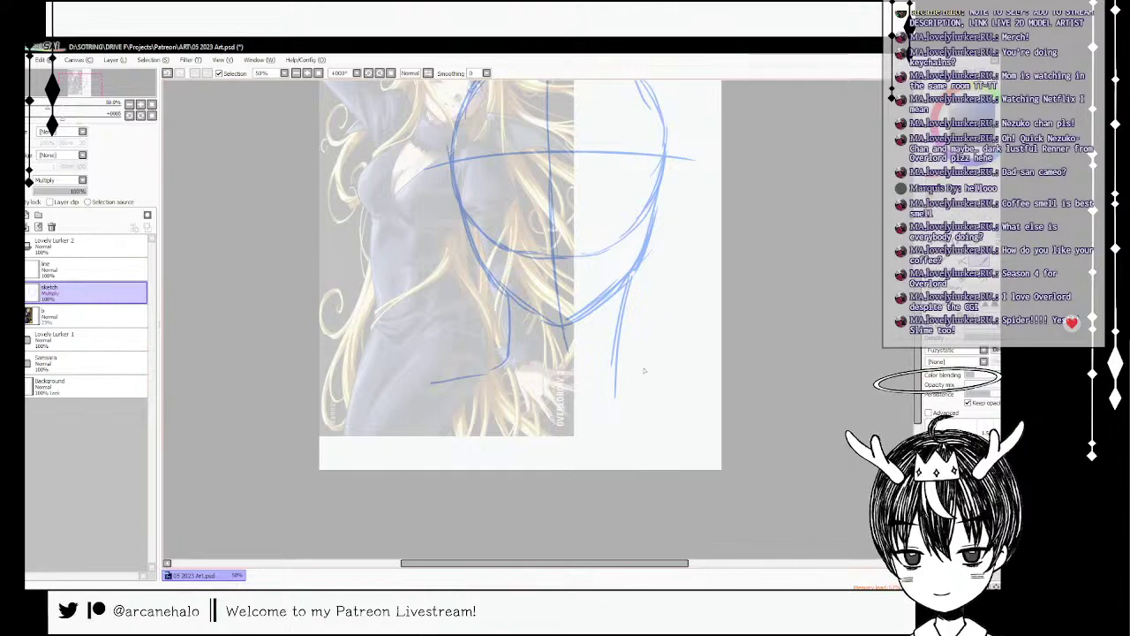
left_click_drag(620, 369, 674, 385)
key("ctrl+z")
scroll(582, 344, "up", 3)
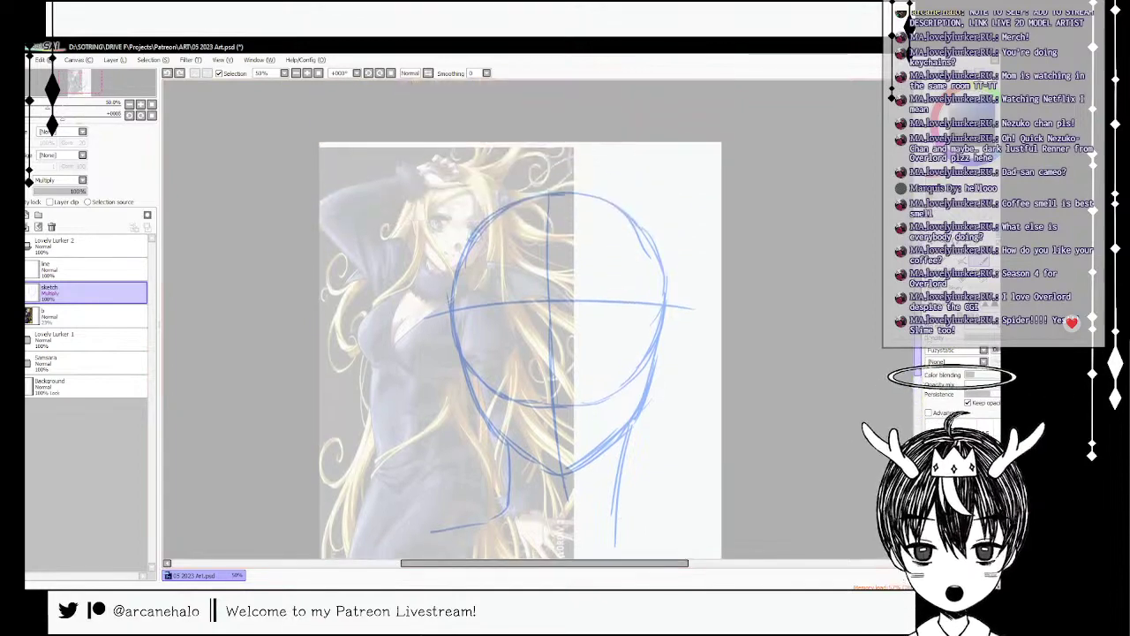
- Sketch an upper eyelid curve below the right half of the eye guide, flip the sketch horizontally to check it, and undo the flip
mouse_move(574, 345)
left_mouse_down()
mouse_move(608, 319)
mouse_move(645, 336)
left_mouse_up()
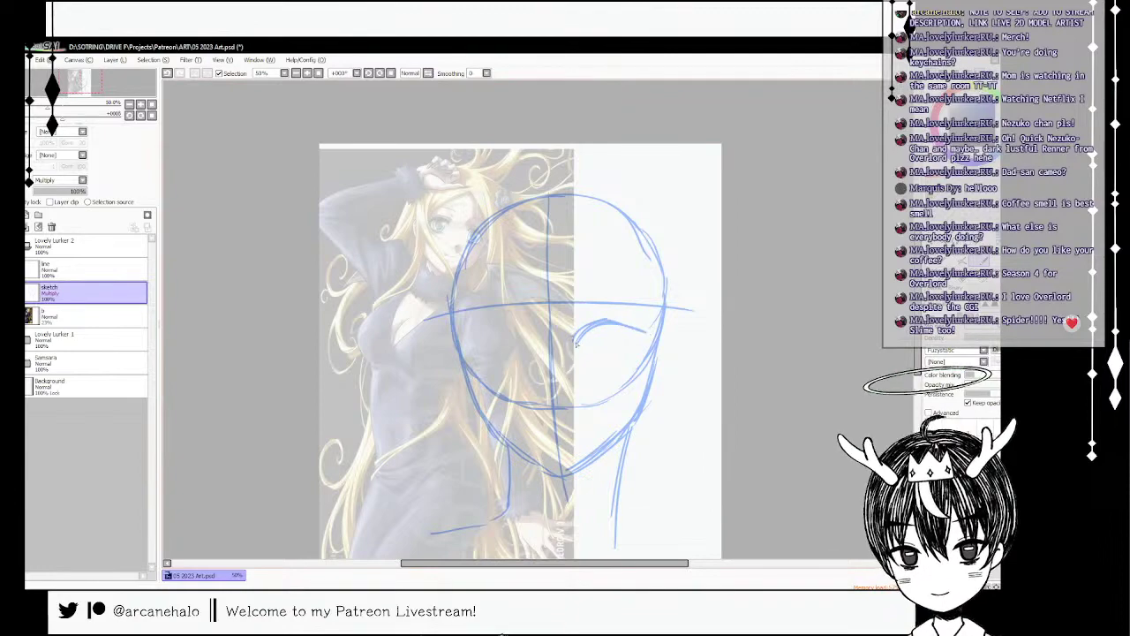
key("ctrl+t")
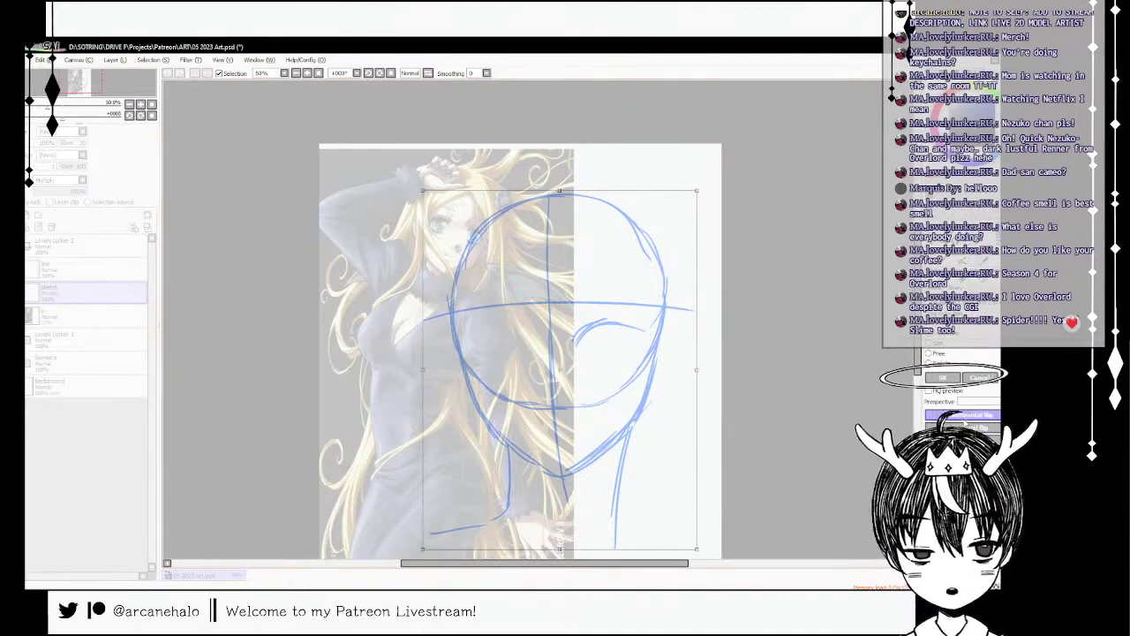
key("Return")
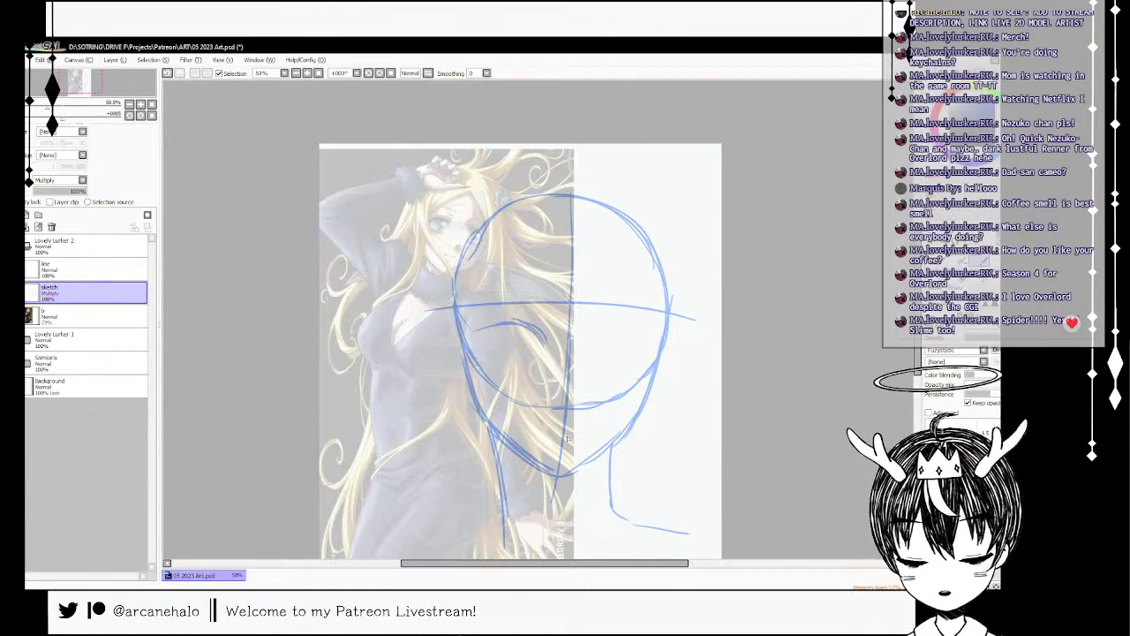
key("ctrl+z")
- Clear the sketch layer and undo back to the plain head construction without neck and eye strokes
left_click(39, 226)
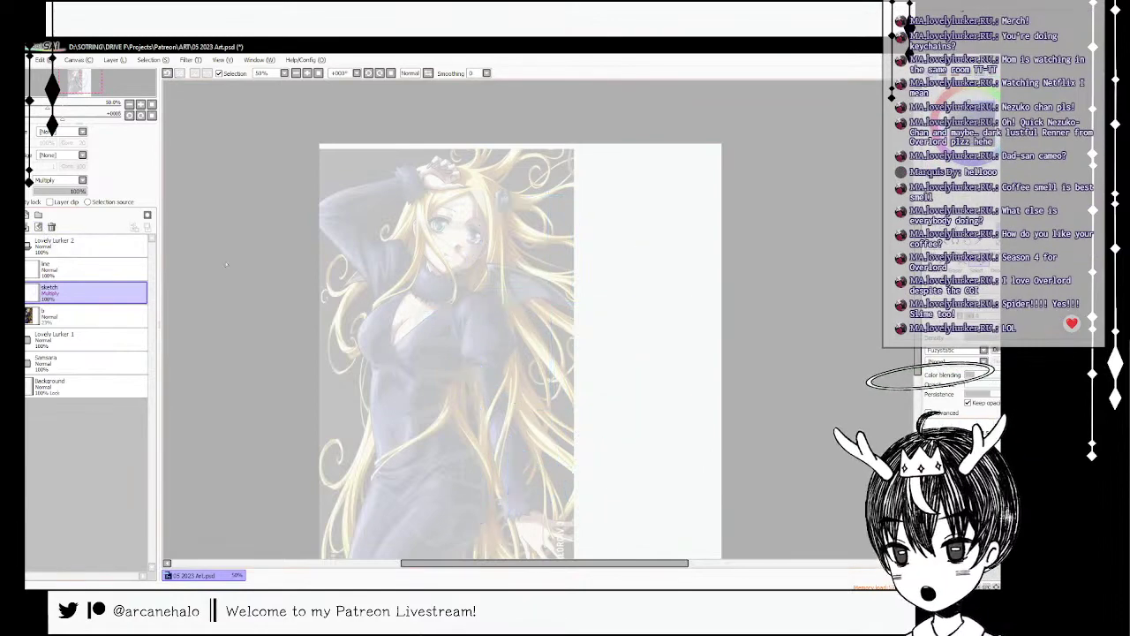
key("ctrl+z")
key("ctrl+z")
key("ctrl+z")
key("ctrl+z")
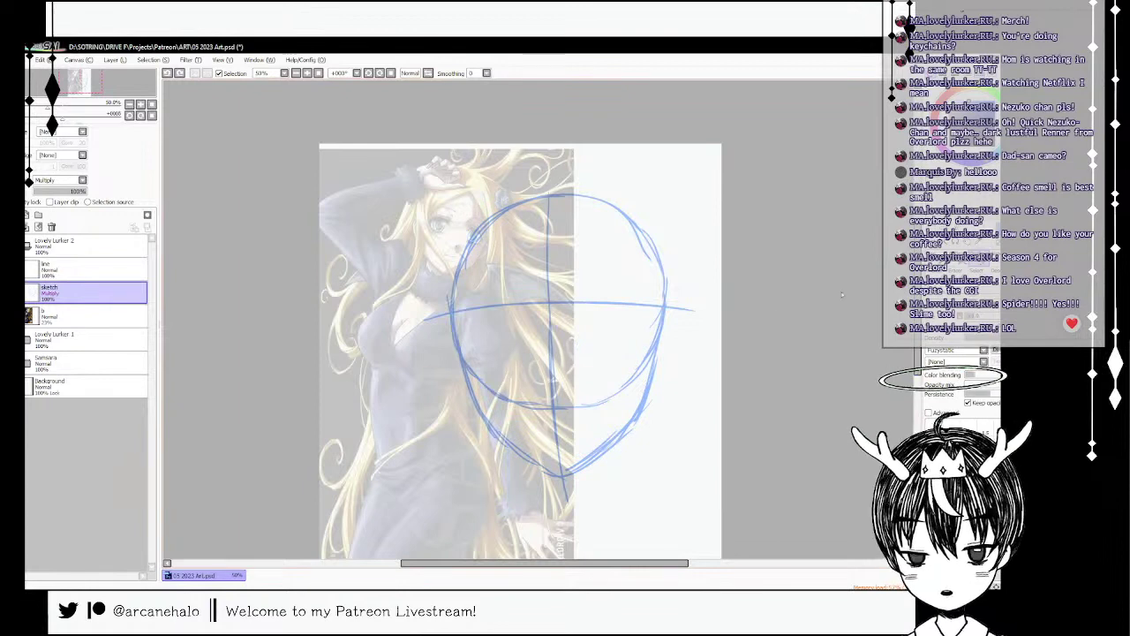
- Free-transform the head sketch, widening its upper corners slightly and pulling the lower right corner inward
key("ctrl+t")
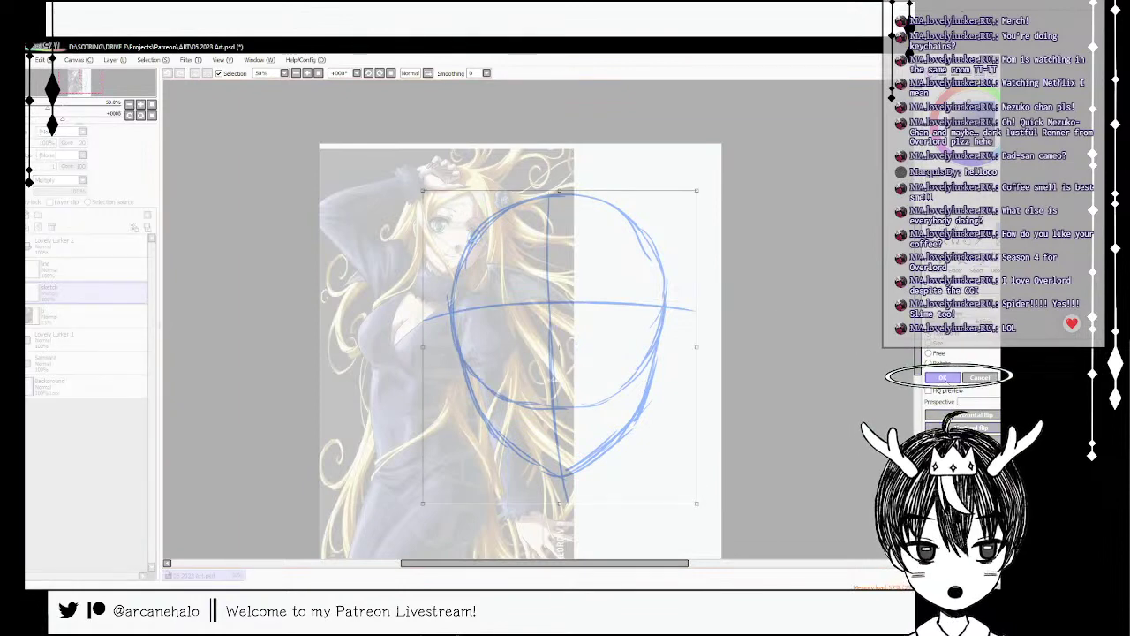
left_click_drag(696, 503, 679, 510)
left_click_drag(697, 190, 708, 190)
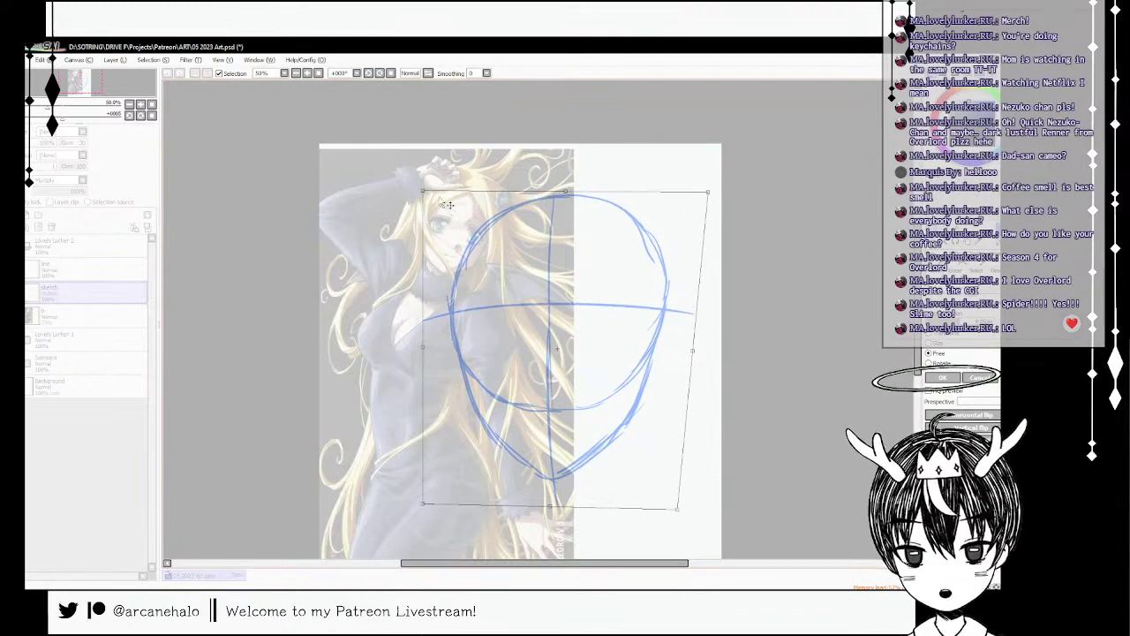
left_click_drag(422, 190, 411, 188)
key("Return")
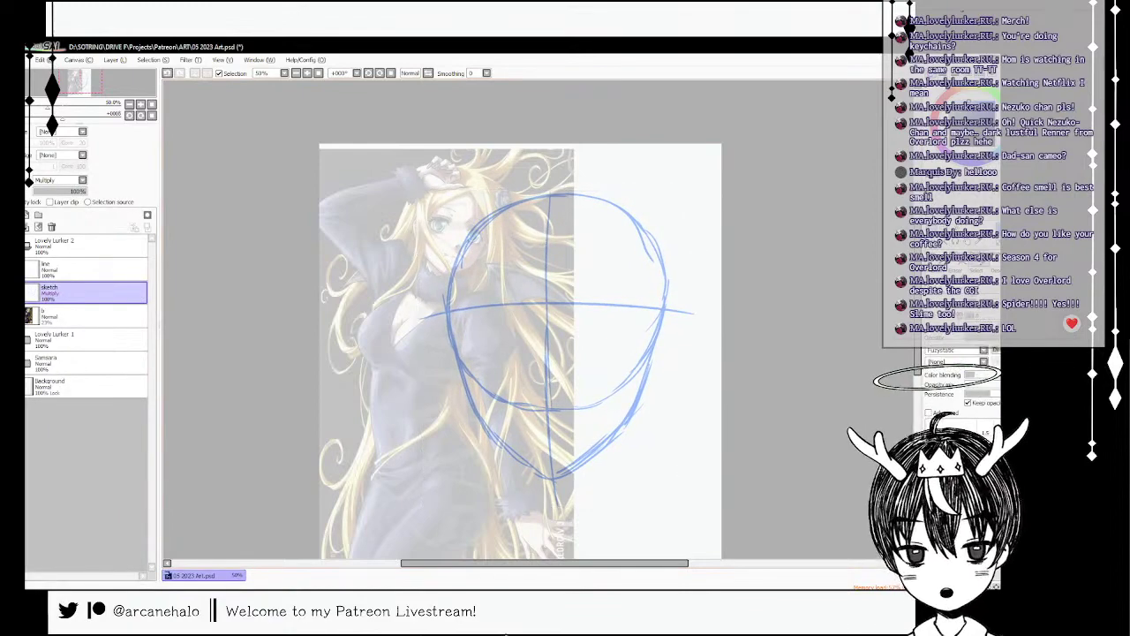
- Select the right half of the head from the vertical centre line outward, clear it, and remove the selection
left_click_drag(722, 157, 558, 527)
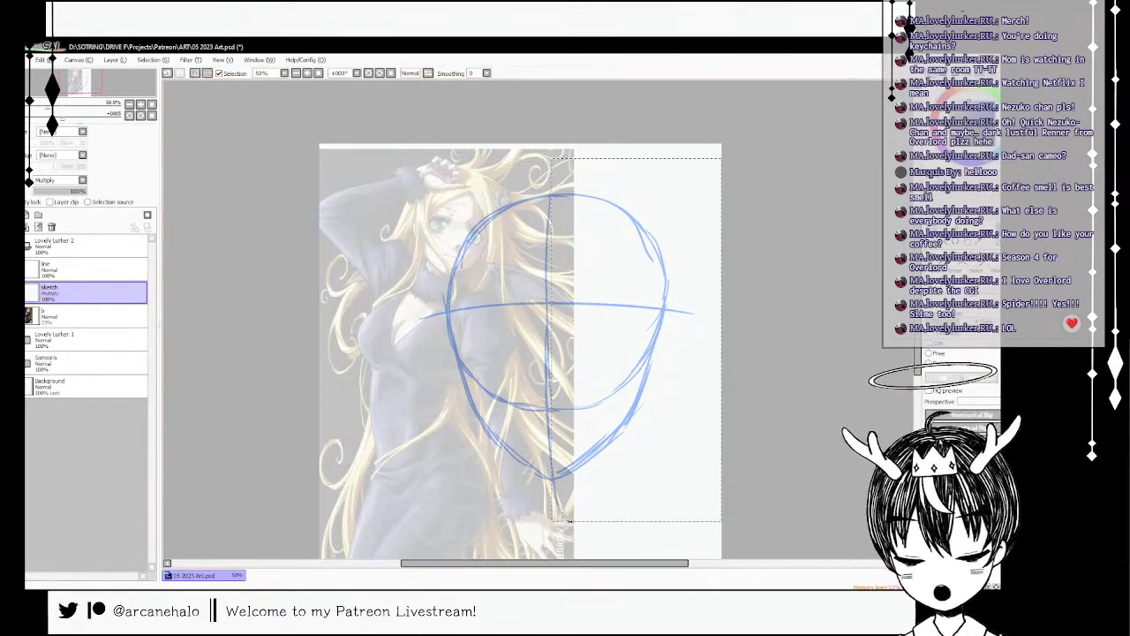
left_click(38, 227)
key("ctrl+d")
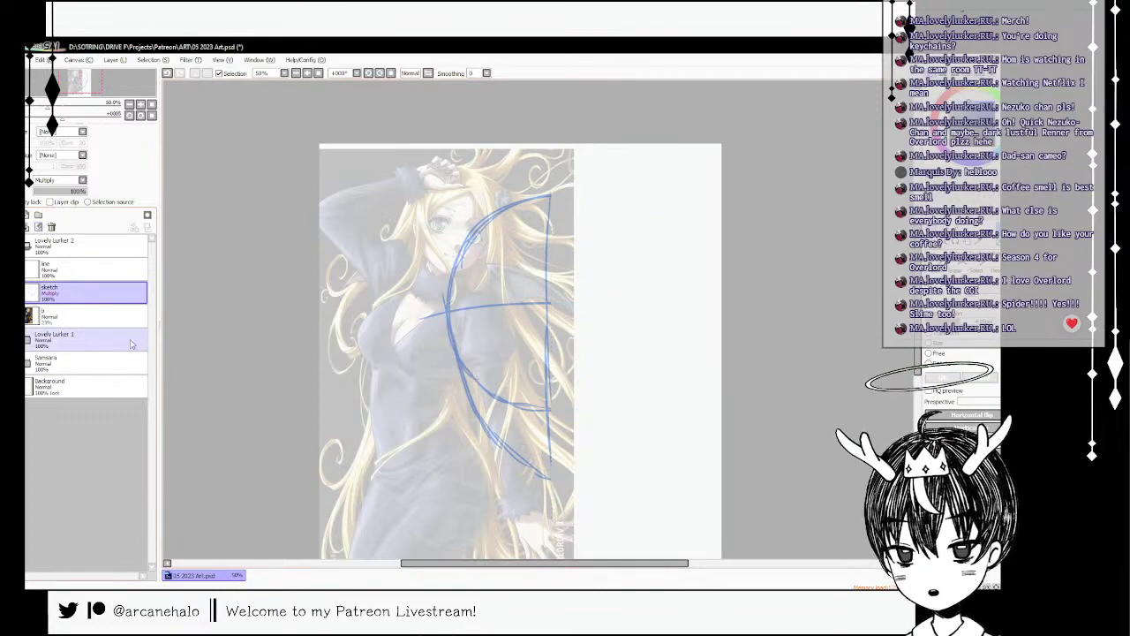
- Delete the part of the vertical centre line below the horizontal guide and remove the selection
left_click_drag(541, 307, 578, 461)
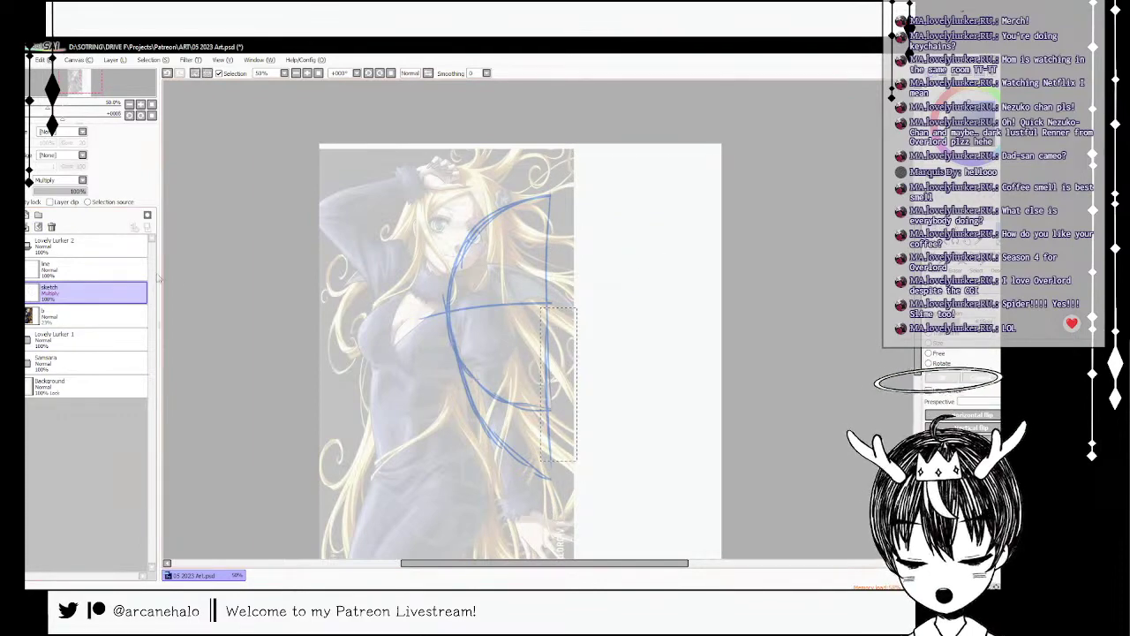
key("Delete")
key("ctrl+d")
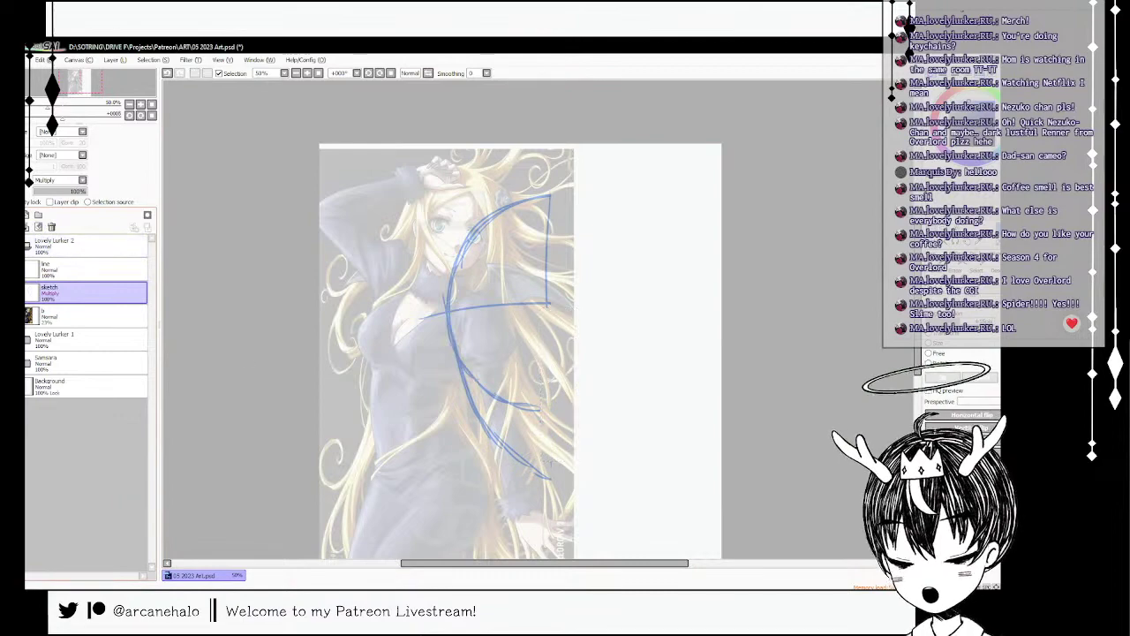
- Redraw the head's centre line as a straight vertical line from the top of the skull down past the chin
key("b")
left_click_drag(550, 196, 550, 391)
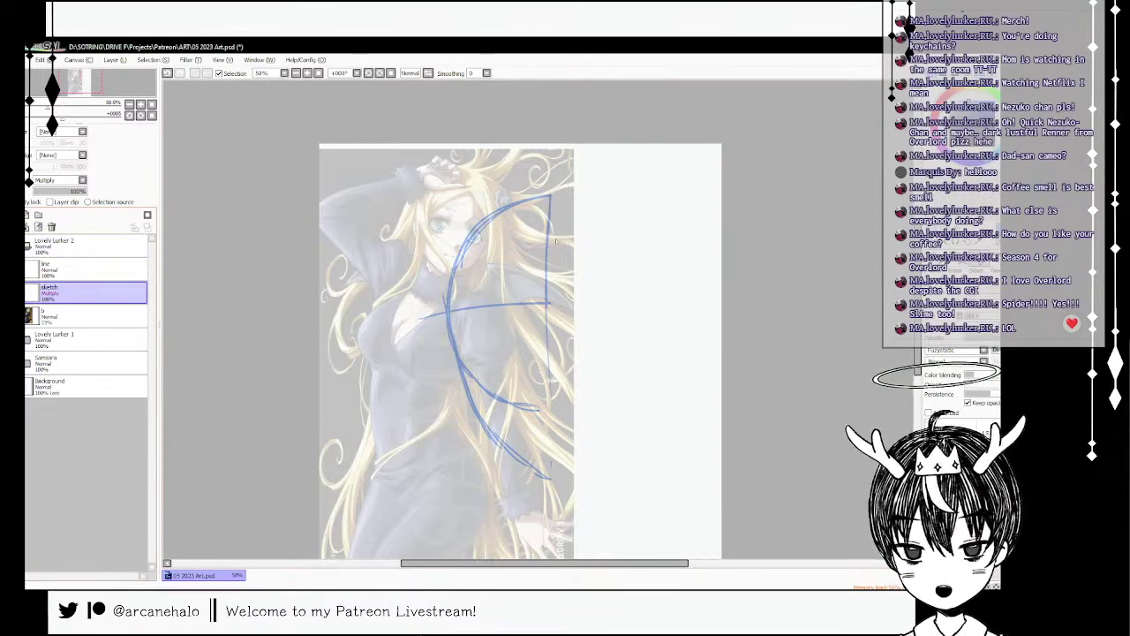
key("ctrl+z")
left_click_drag(550, 196, 552, 422)
key("ctrl+z")
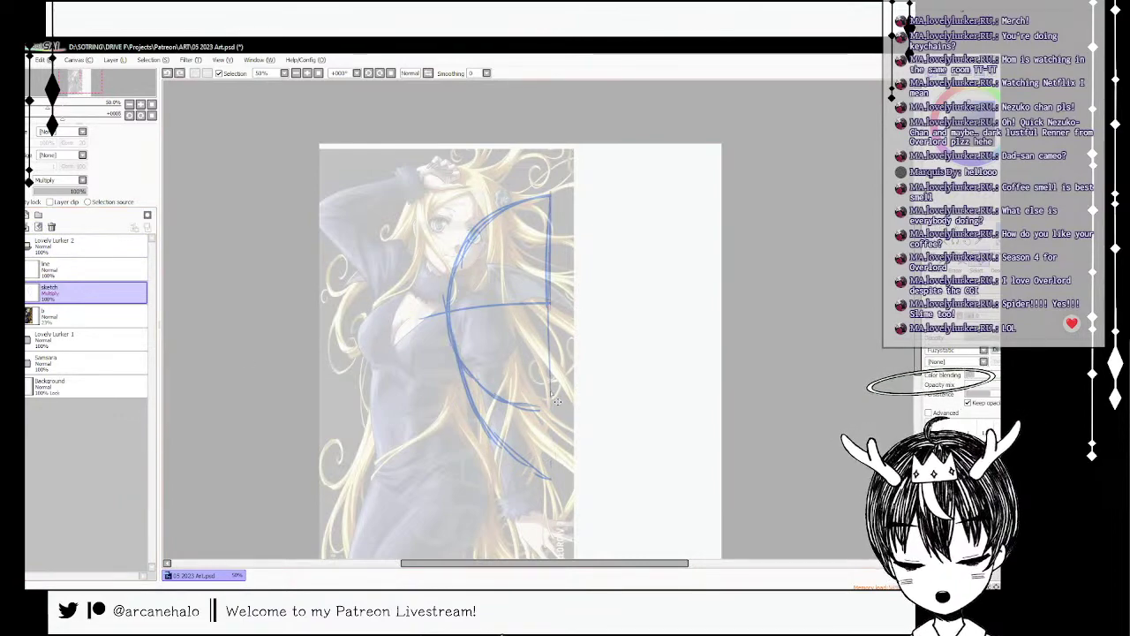
left_click_drag(550, 365, 551, 479)
key("ctrl+z")
key("ctrl+z")
left_click_drag(550, 380, 550, 473)
key("ctrl+z")
left_click_drag(550, 382, 550, 477)
left_click_drag(549, 401, 552, 484)
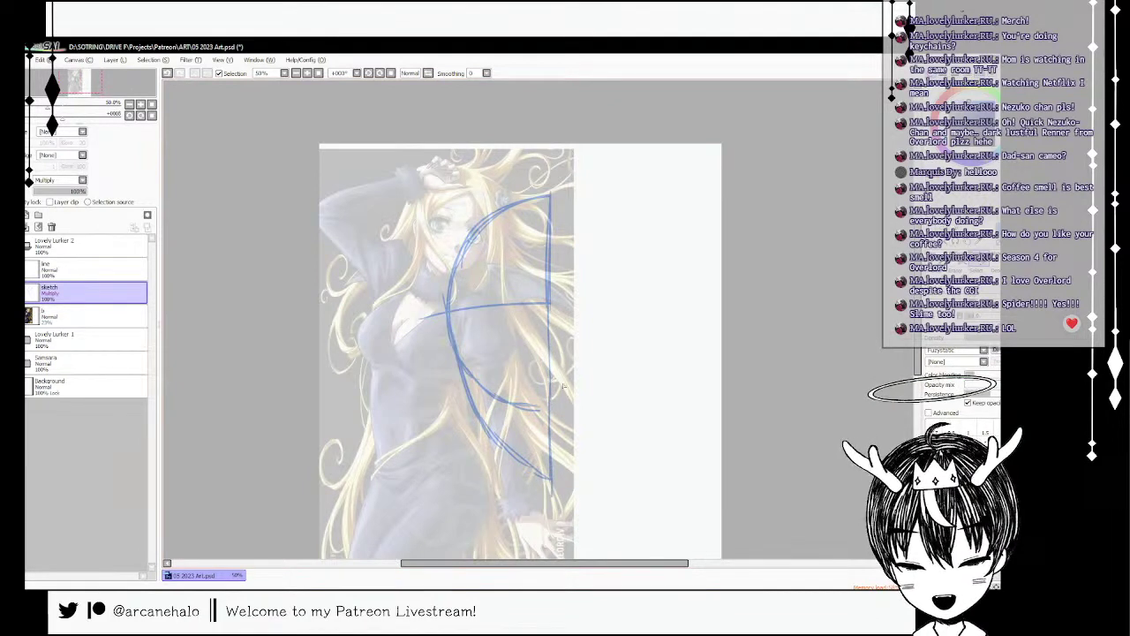
- Erase the lower curve inside the half head and the horizontal eye guide up to the centre line
key("e")
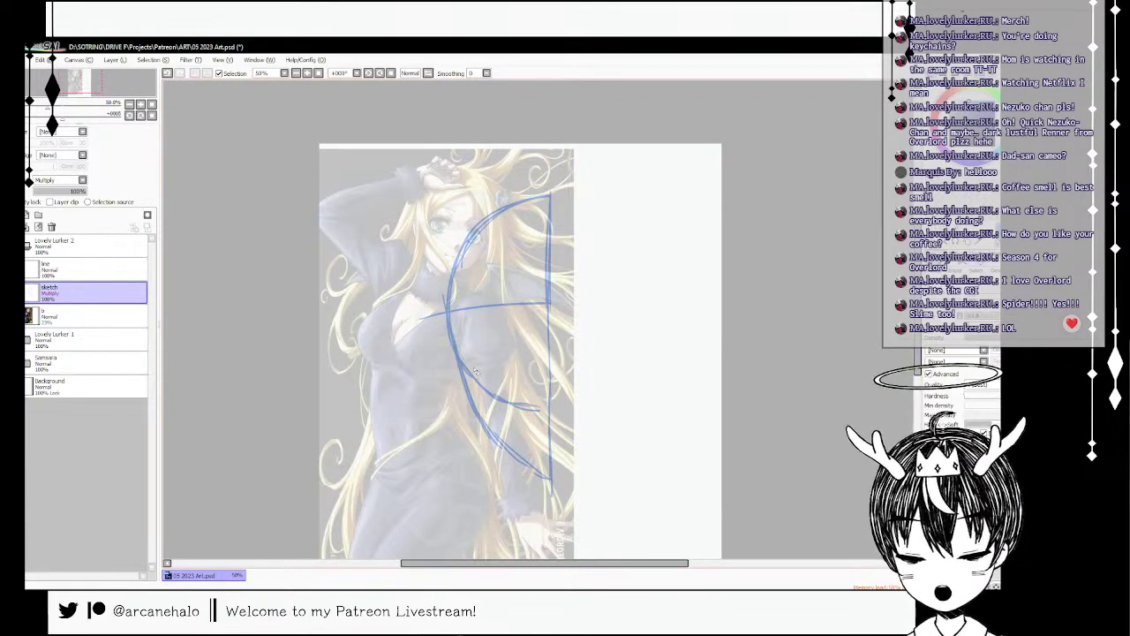
mouse_move(466, 361)
left_mouse_down()
mouse_move(514, 399)
mouse_move(480, 374)
left_mouse_up()
key("ctrl+z")
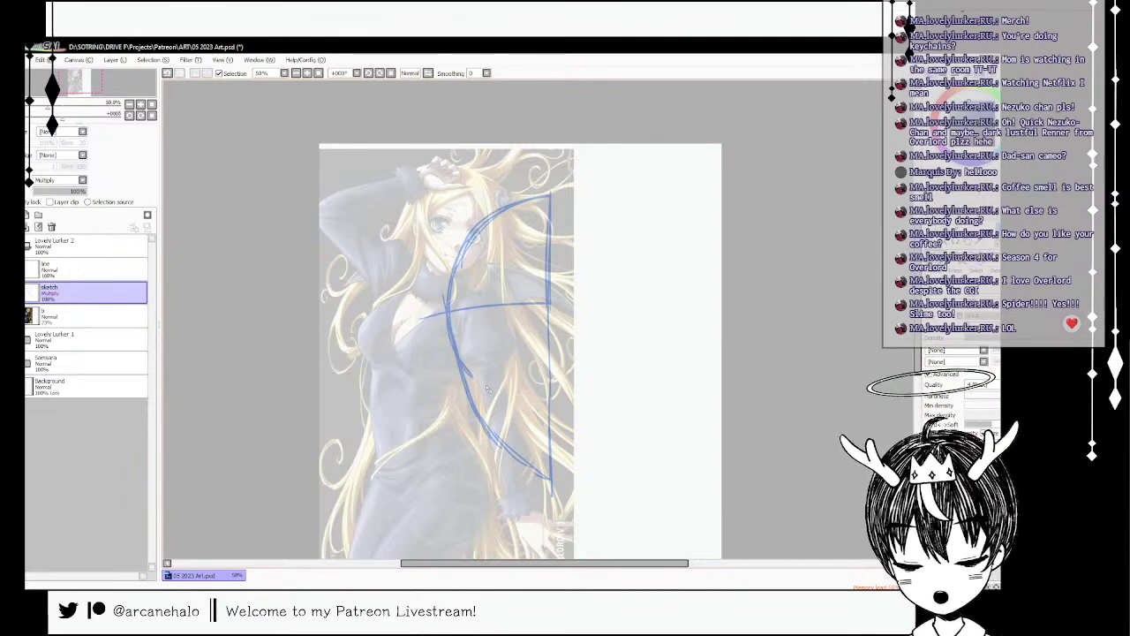
mouse_move(515, 305)
left_mouse_down()
mouse_move(457, 311)
mouse_move(541, 305)
left_mouse_up()
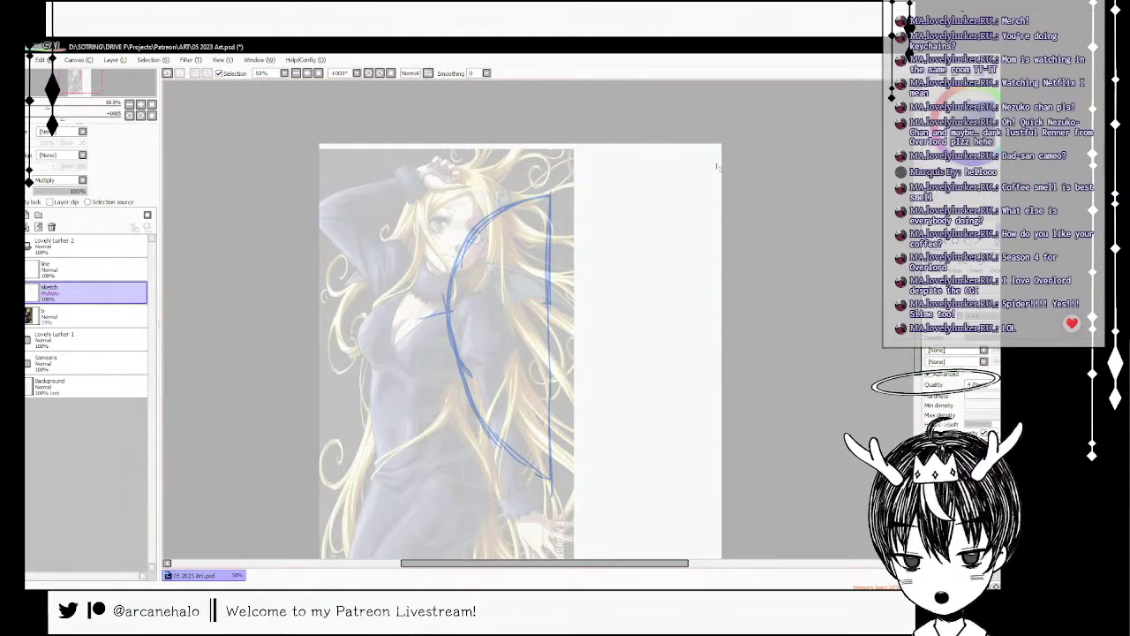
- Redraw the eye guide as a straight horizontal line across the half head, and the curved lower guide beneath it
left_click(977, 269)
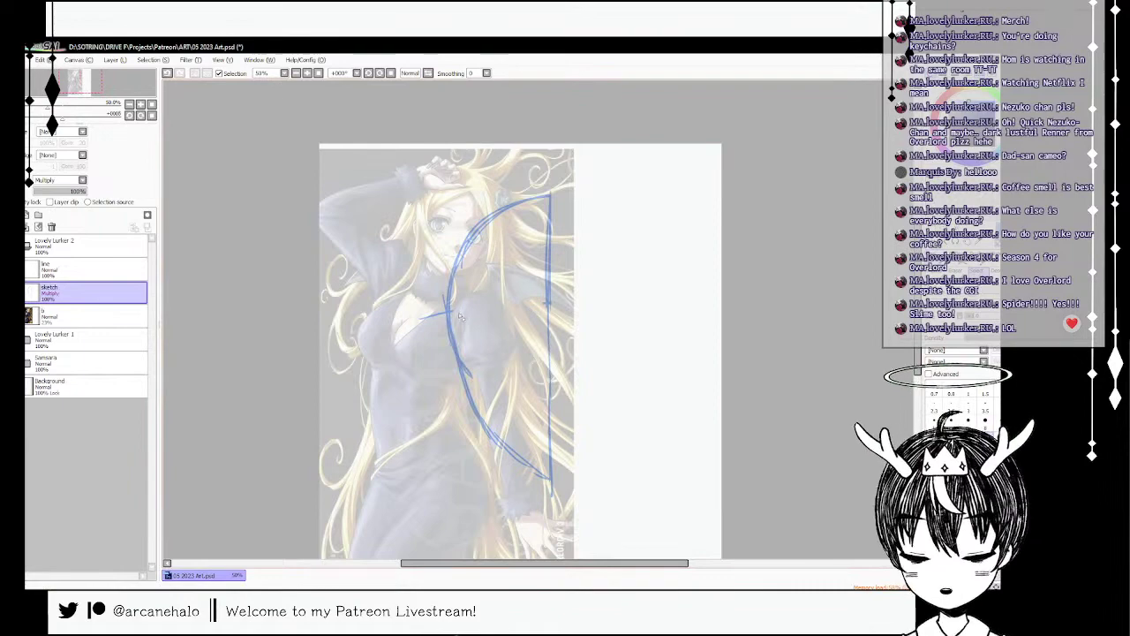
left_click_drag(432, 315, 572, 308)
key("ctrl+z")
left_click(978, 256)
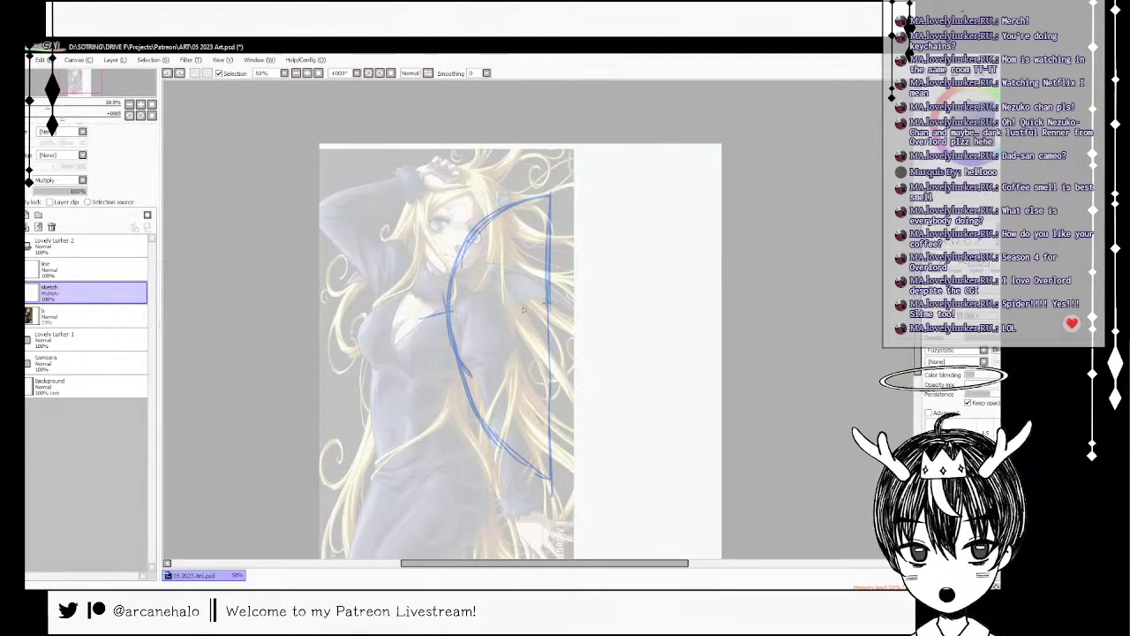
left_click_drag(431, 314, 552, 310)
left_click(420, 316, "shift")
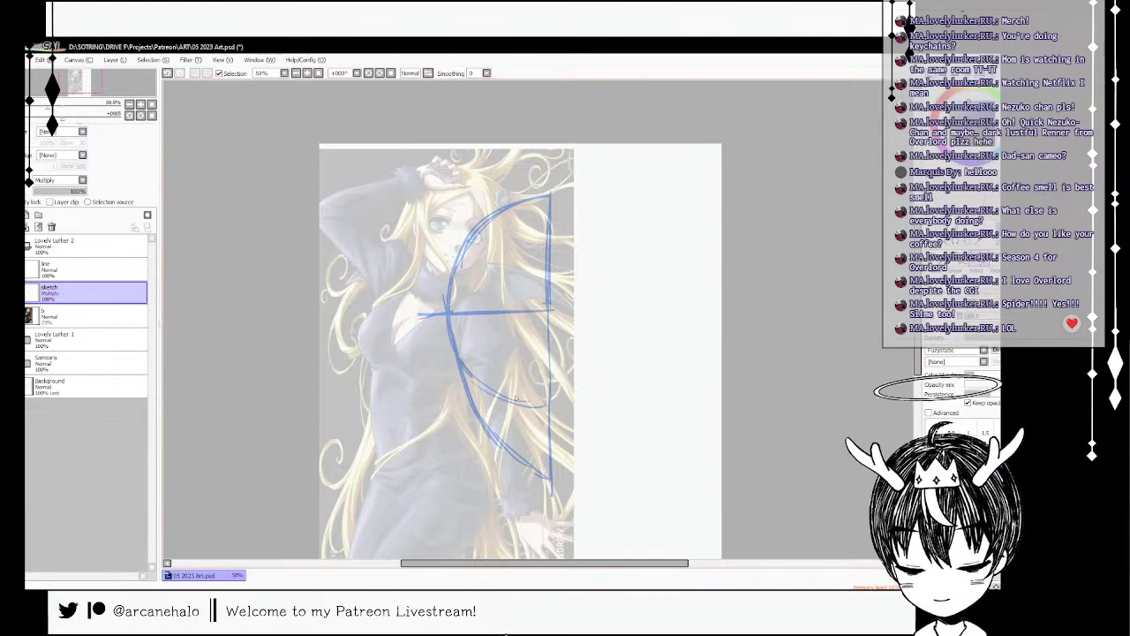
- Copy the half head, paste it onto a new layer, and flip the copy horizontally
key("ctrl+a")
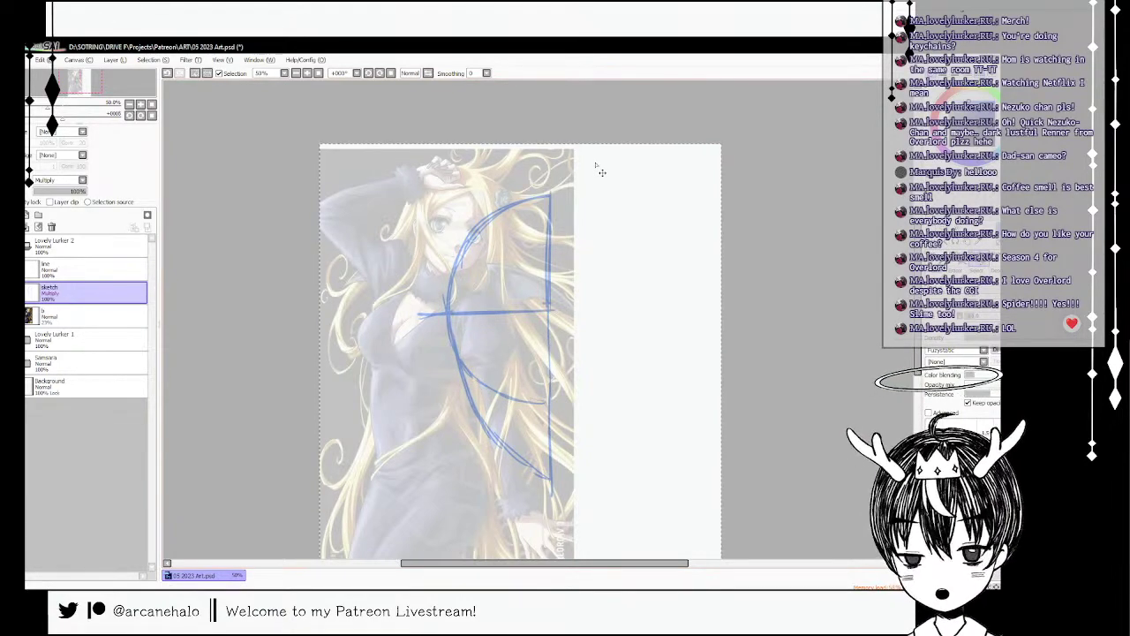
key("ctrl+c")
key("ctrl+v")
key("ctrl+t")
key("h")
key("Return")
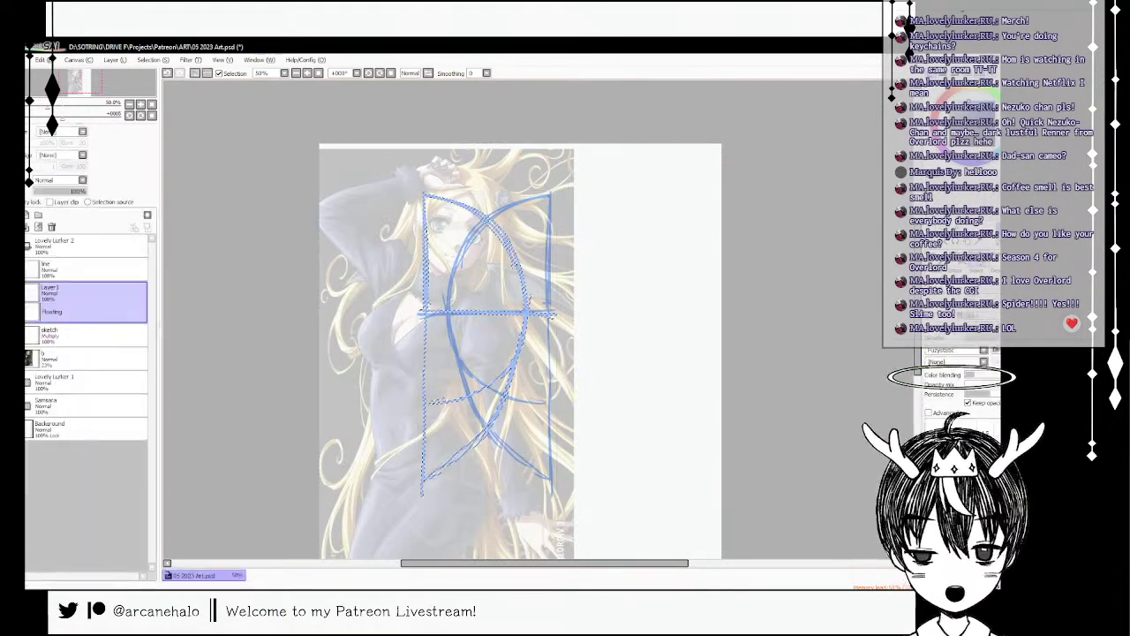
- Move the flipped half to the right until the centre lines meet, and merge it down into the sketch layer
key("ctrl+d")
left_click_drag(672, 299, 797, 295)
key("ctrl+e")
- Transform the completed head sketch to make it slightly shorter by raising its lower edge
key("ctrl+t")
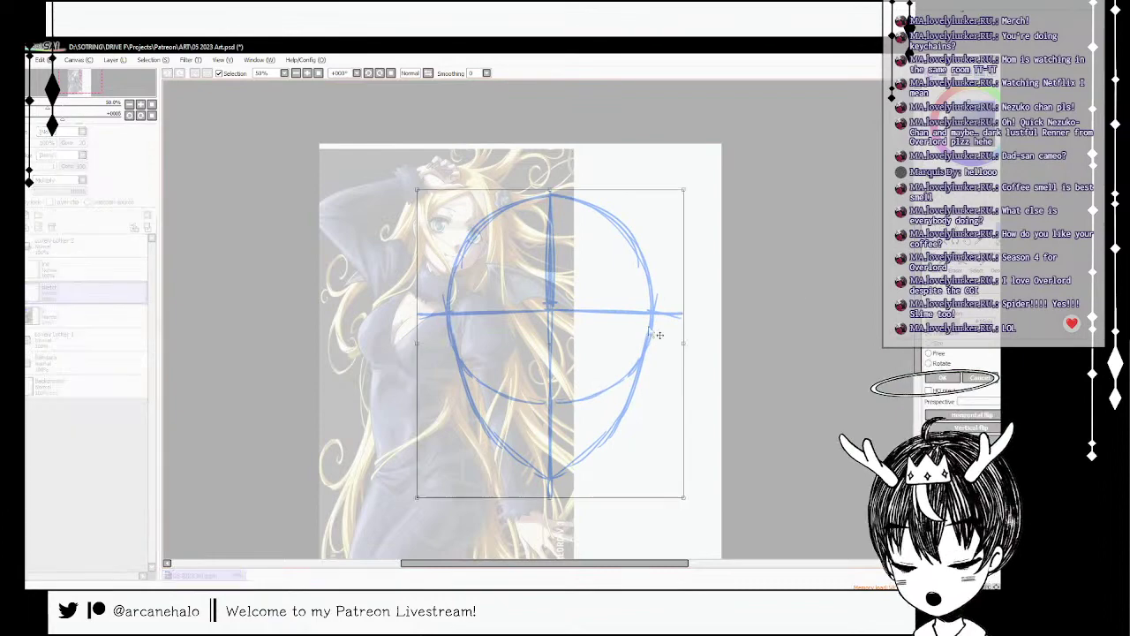
left_click_drag(550, 496, 551, 484)
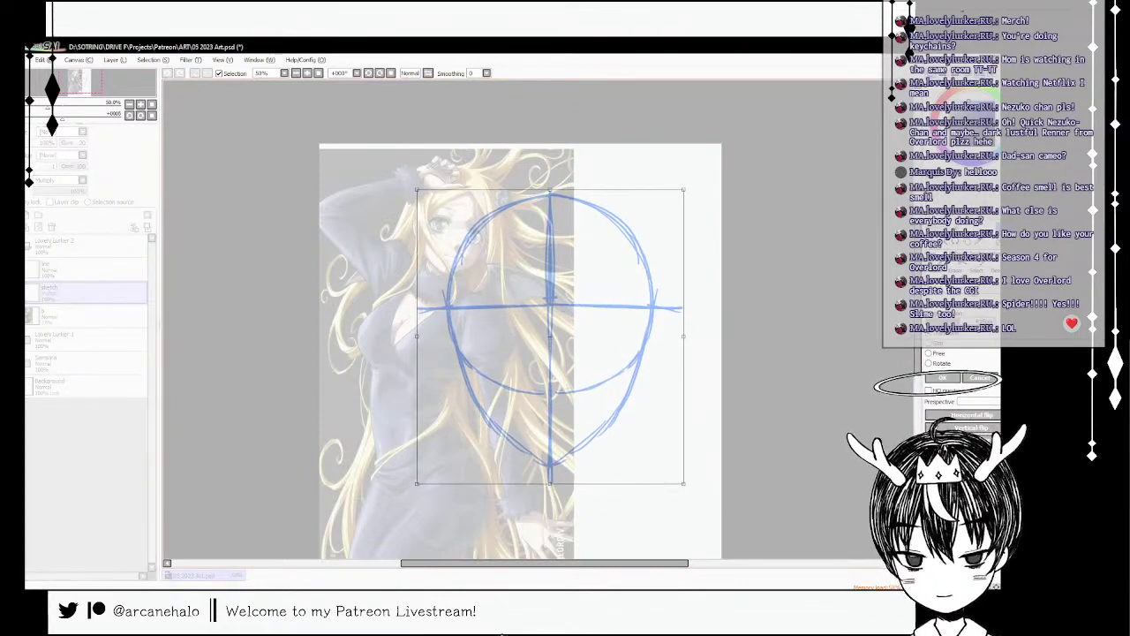
key("Return")
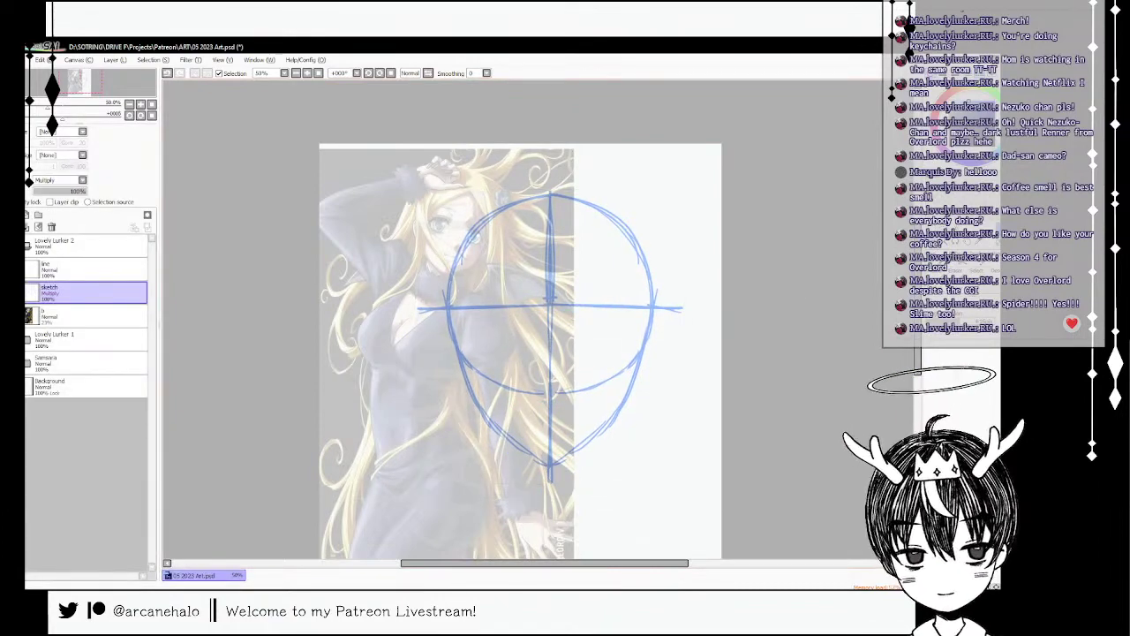
- Select the guide line ends sticking out below the chin and past both sides of the head, and delete them
left_click_drag(558, 502, 530, 466)
left_click_drag(697, 281, 656, 343)
left_click_drag(437, 355, 444, 358)
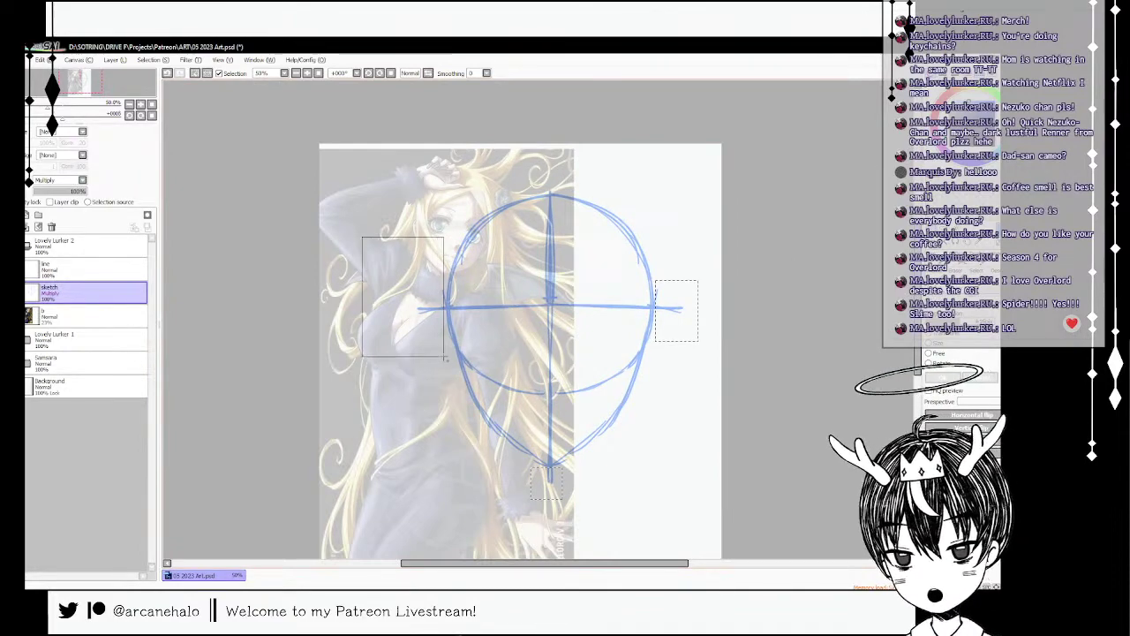
left_click(39, 226)
key("ctrl+d")
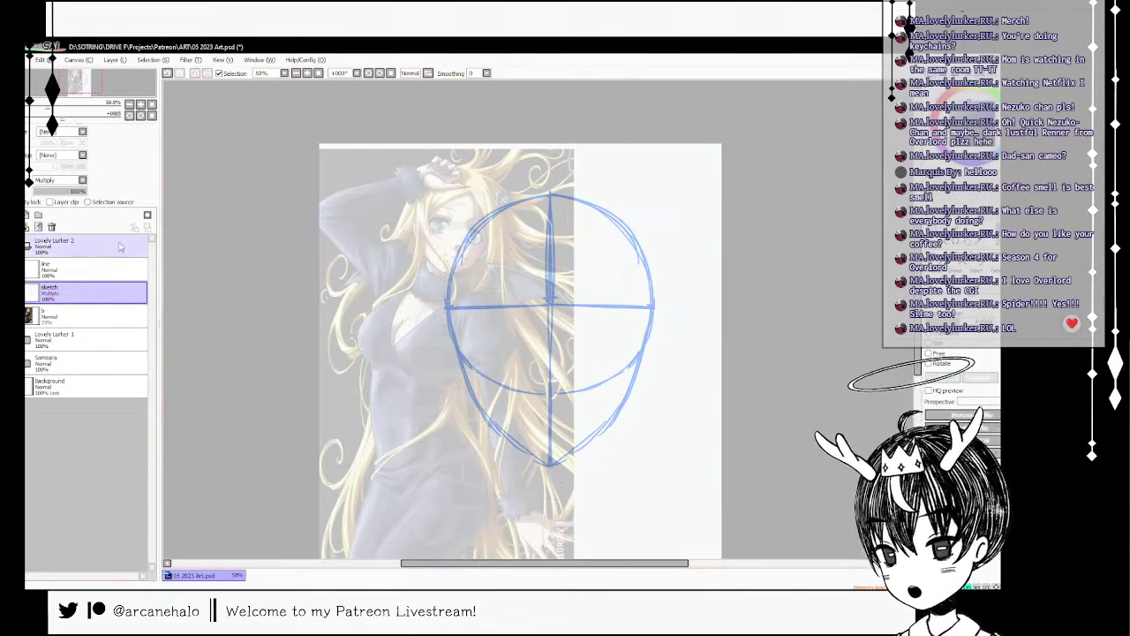
- Sketch an eye below the horizontal guide on the right half of the face, with a round iris, upper lid and lower lid
left_click(978, 259)
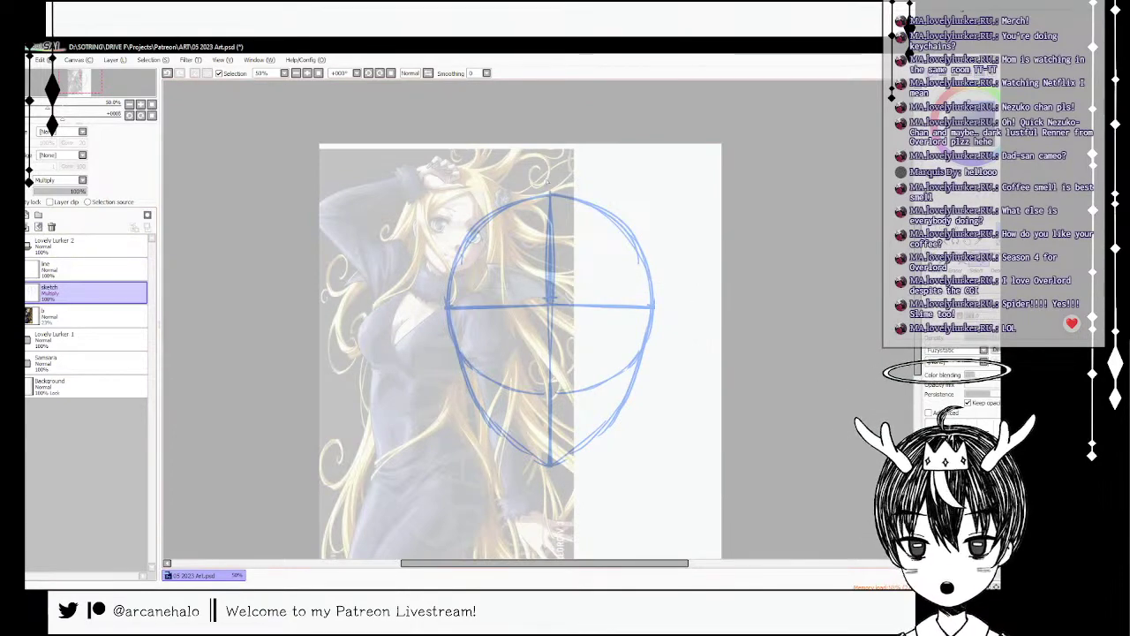
mouse_move(574, 345)
left_mouse_down()
mouse_move(603, 321)
mouse_move(576, 350)
mouse_move(596, 323)
mouse_move(638, 322)
mouse_move(610, 322)
mouse_move(581, 346)
mouse_move(595, 320)
mouse_move(610, 319)
mouse_move(578, 326)
mouse_move(635, 328)
mouse_move(614, 361)
mouse_move(628, 338)
mouse_move(616, 357)
mouse_move(626, 336)
mouse_move(592, 327)
mouse_move(586, 342)
mouse_move(579, 331)
mouse_move(609, 321)
mouse_move(581, 327)
mouse_move(636, 328)
mouse_move(602, 336)
mouse_move(591, 325)
mouse_move(585, 349)
mouse_move(610, 343)
mouse_move(587, 327)
mouse_move(583, 341)
mouse_move(614, 330)
mouse_move(583, 343)
mouse_move(625, 356)
left_mouse_up()
key("ctrl+z")
key("ctrl+z")
key("ctrl+z")
key("ctrl+z")
key("ctrl+z")
key("ctrl+z")
key("ctrl+z")
key("ctrl+z")
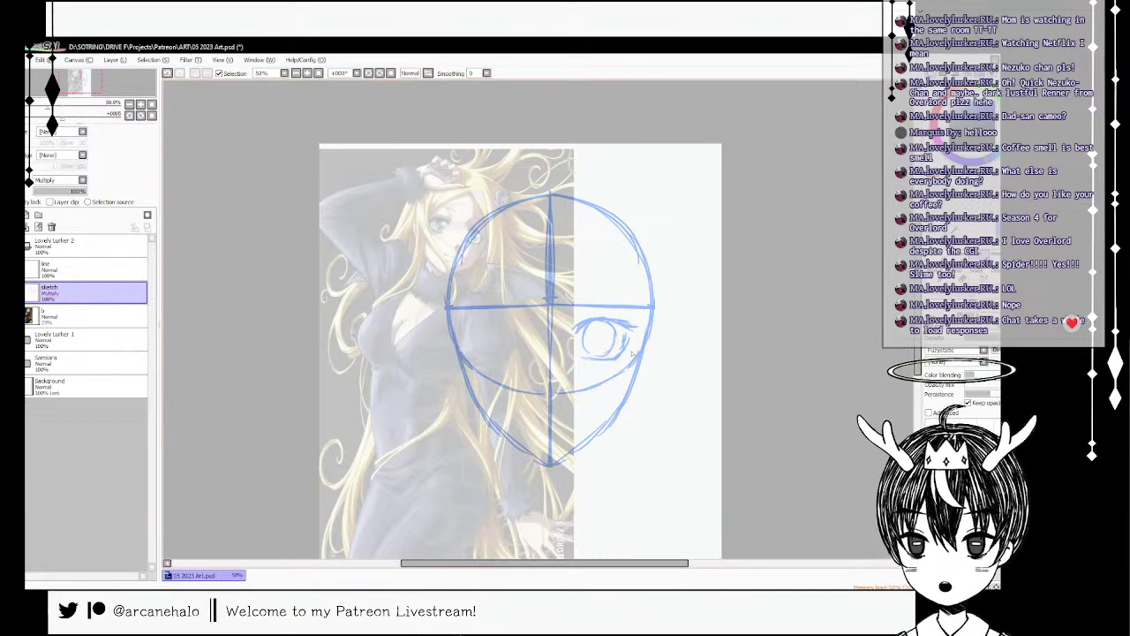
key("e")
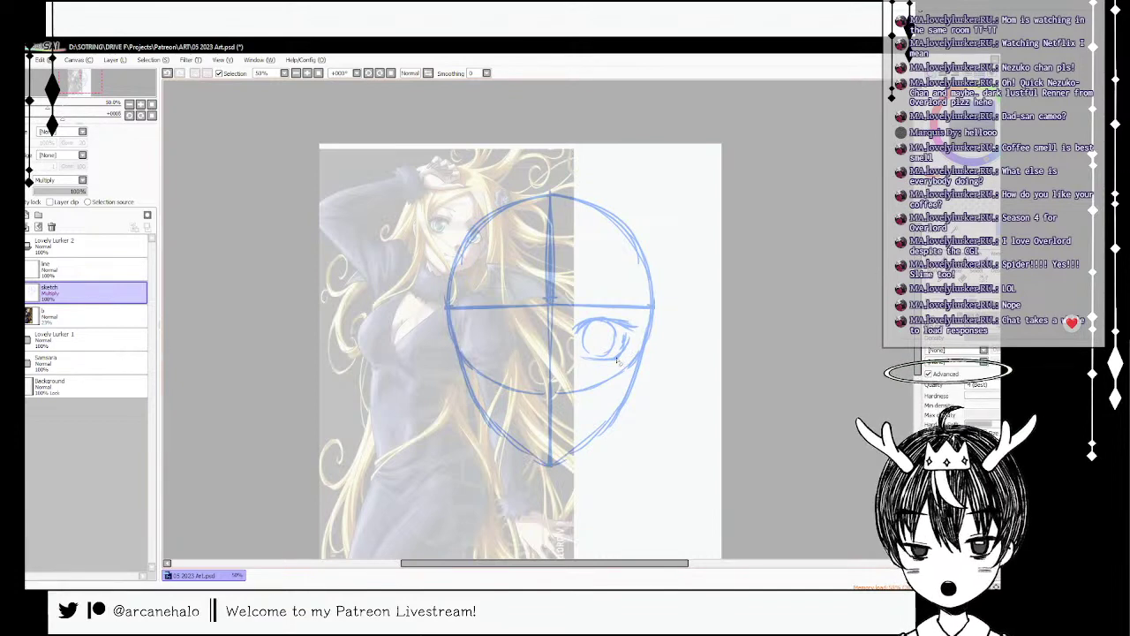
mouse_move(617, 360)
left_mouse_down()
mouse_move(592, 362)
mouse_move(623, 361)
mouse_move(602, 358)
left_mouse_up()
key("ctrl+z")
key("b")
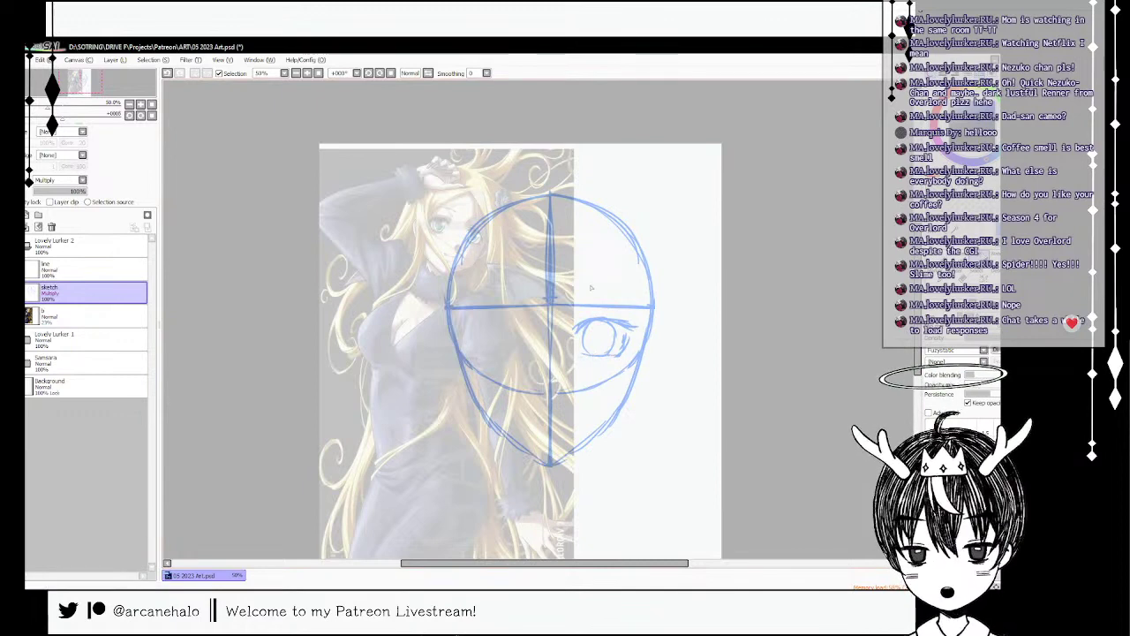
- Draw a thin eyebrow above the eye and transform the eye and eyebrow so the brow sits just above the horizontal guide
left_click_drag(574, 295, 645, 298)
key("ctrl+z")
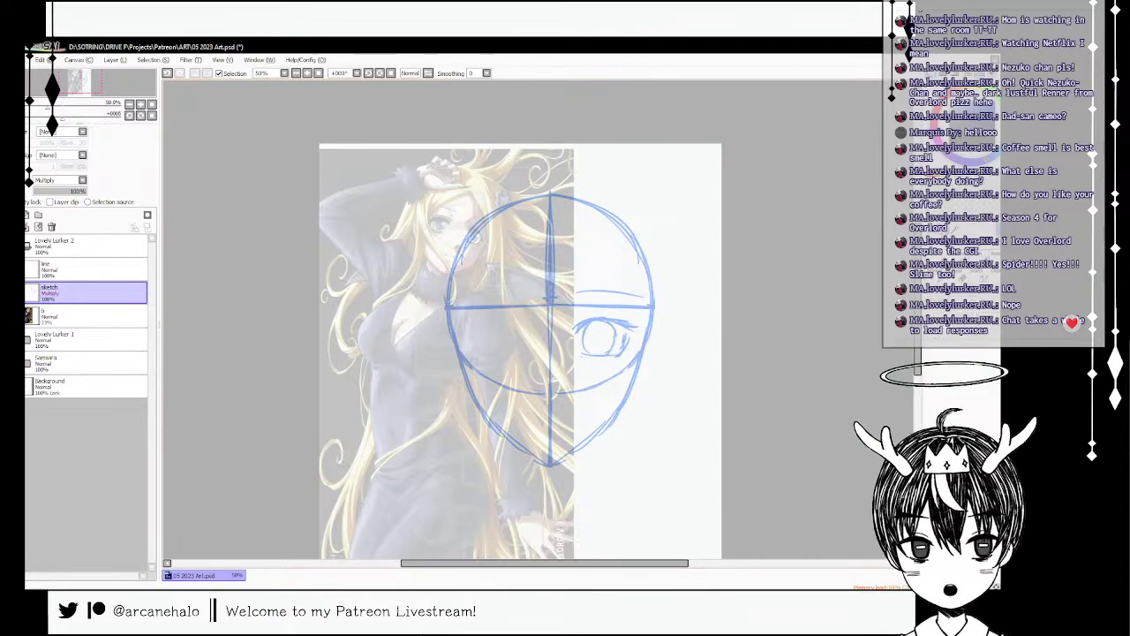
mouse_move(577, 289)
left_mouse_down()
mouse_move(644, 293)
mouse_move(631, 279)
mouse_move(639, 332)
mouse_move(626, 311)
mouse_move(627, 329)
left_mouse_up()
key("ctrl+d")
key("ctrl+t")
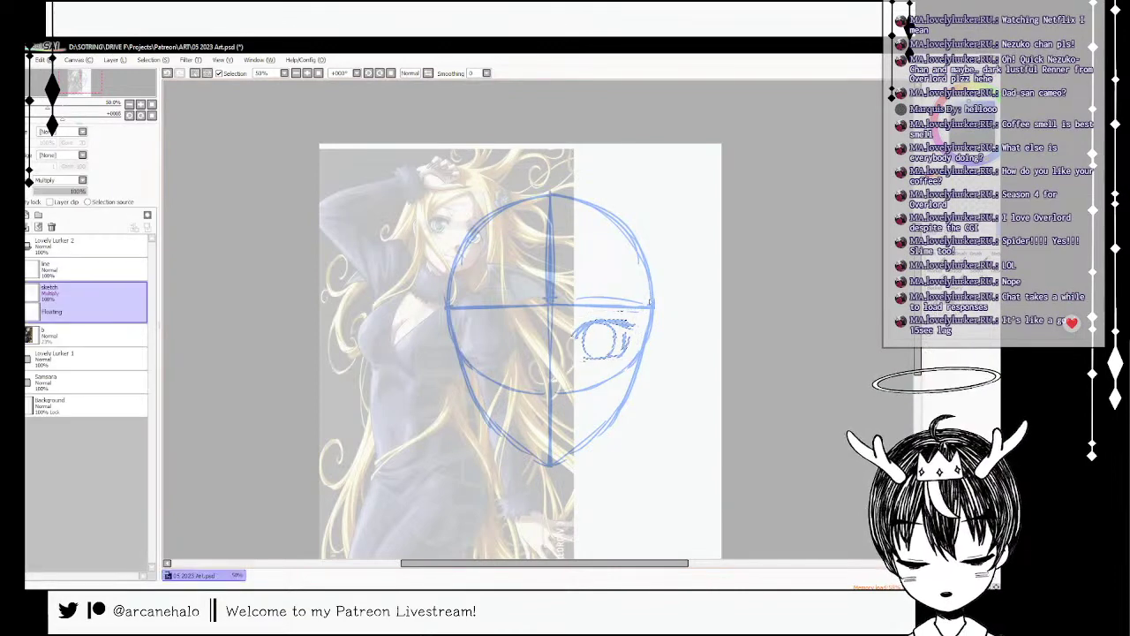
key("Return")
key("ctrl+d")
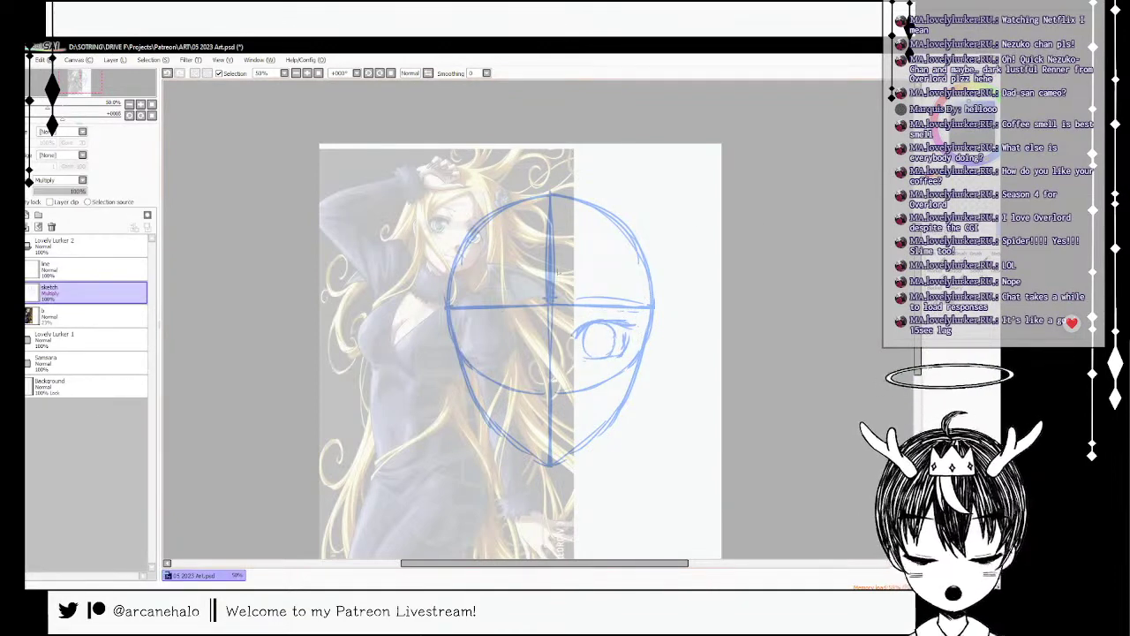
- Copy the eye and eyebrow to a new layer, flip the copy horizontally, and move it onto the left half of the face
mouse_move(578, 272)
left_mouse_down()
mouse_move(647, 313)
mouse_move(615, 274)
left_mouse_up()
key("ctrl+c")
key("ctrl+v")
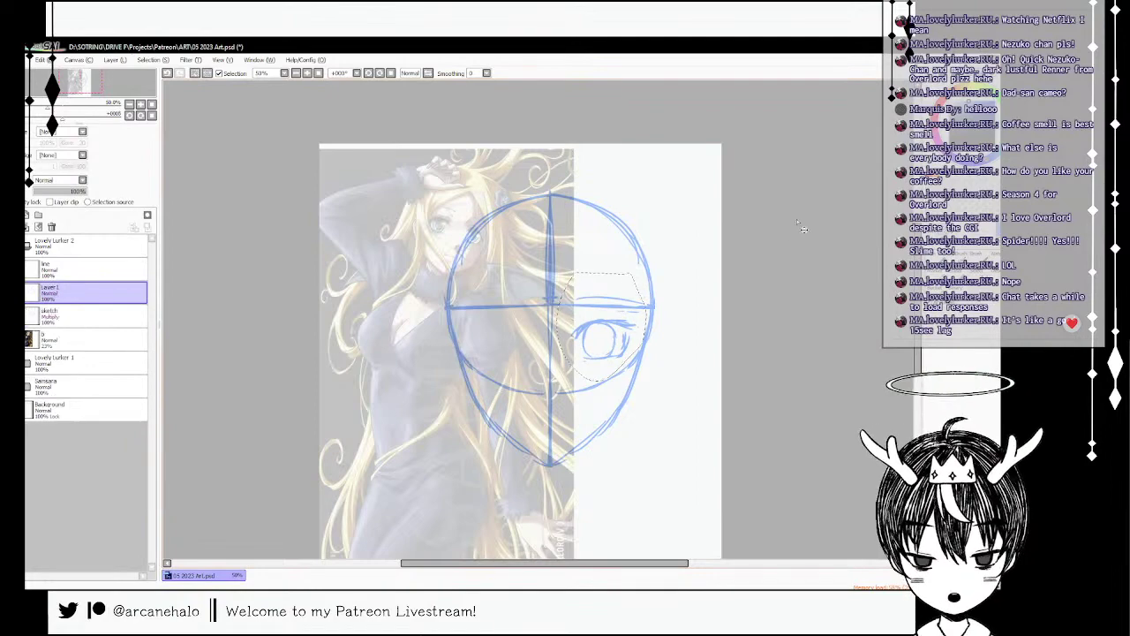
key("ctrl+t")
left_click(971, 415)
key("Return")
key("ctrl+d")
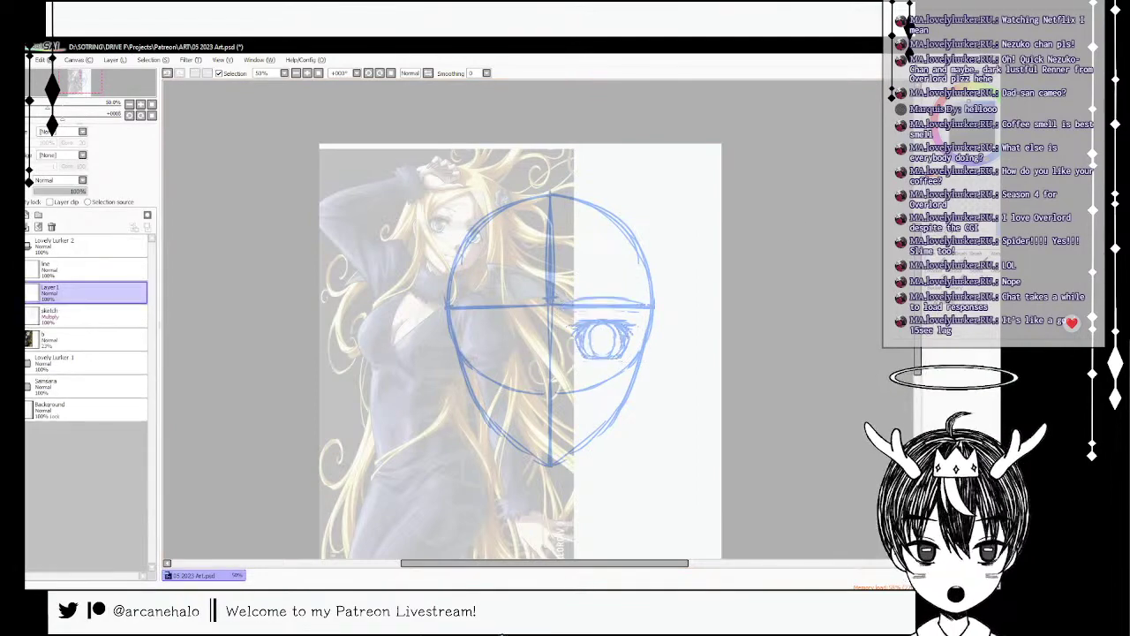
left_click_drag(766, 312, 667, 312)
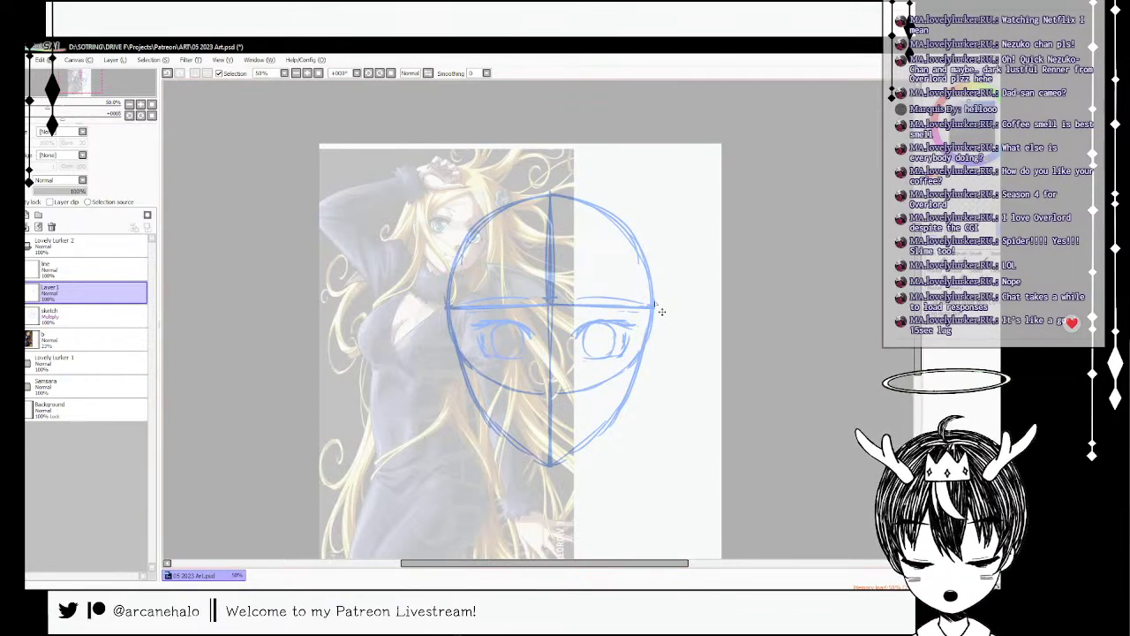
- Nudge the original eye and eyebrow on the sketch layer toward the centre line, and merge the mirrored layer down into it
left_click(141, 314)
mouse_move(576, 287)
left_mouse_down()
mouse_move(586, 373)
mouse_move(650, 332)
mouse_move(620, 291)
mouse_move(652, 339)
mouse_move(645, 330)
mouse_move(657, 364)
mouse_move(634, 357)
mouse_move(605, 382)
left_mouse_up()
left_click_drag(628, 312, 623, 310)
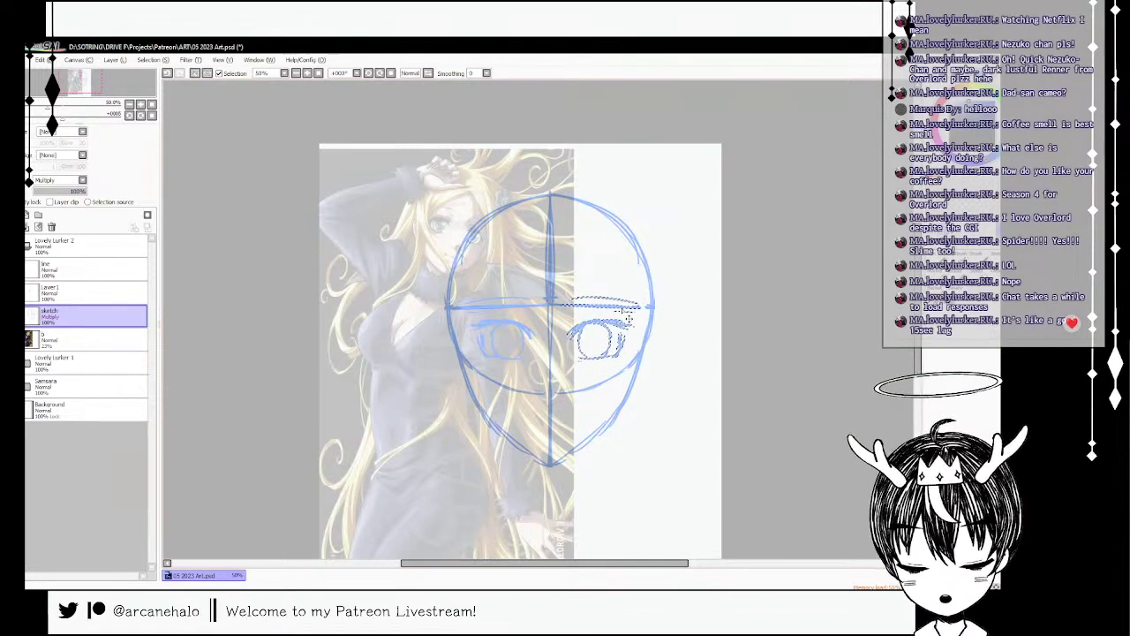
key("Return")
key("ctrl+d")
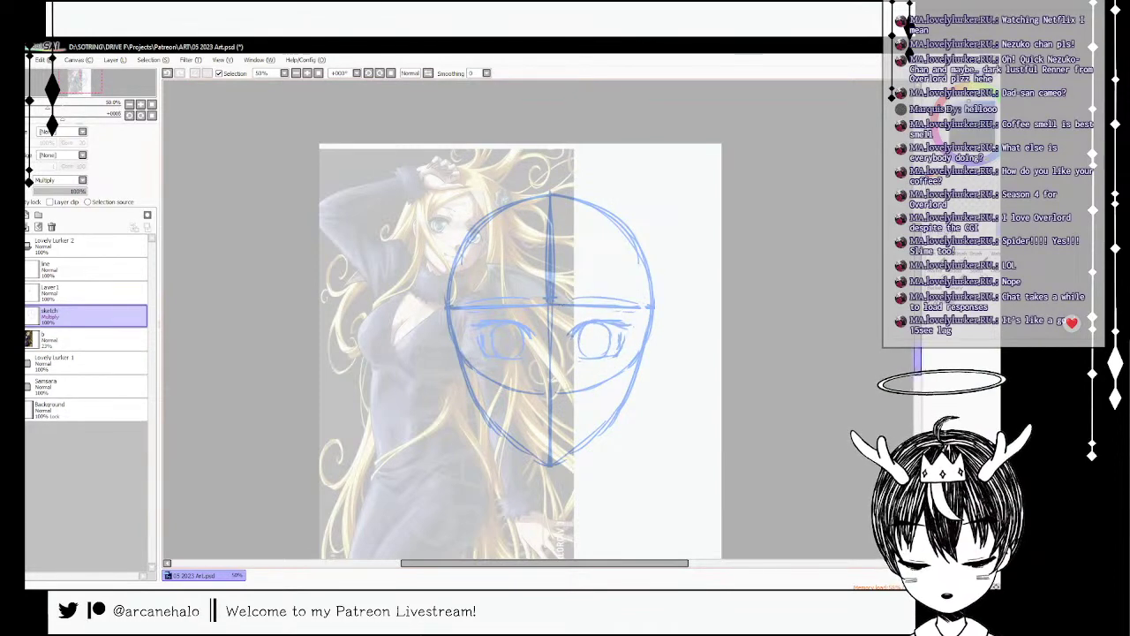
left_click(978, 259)
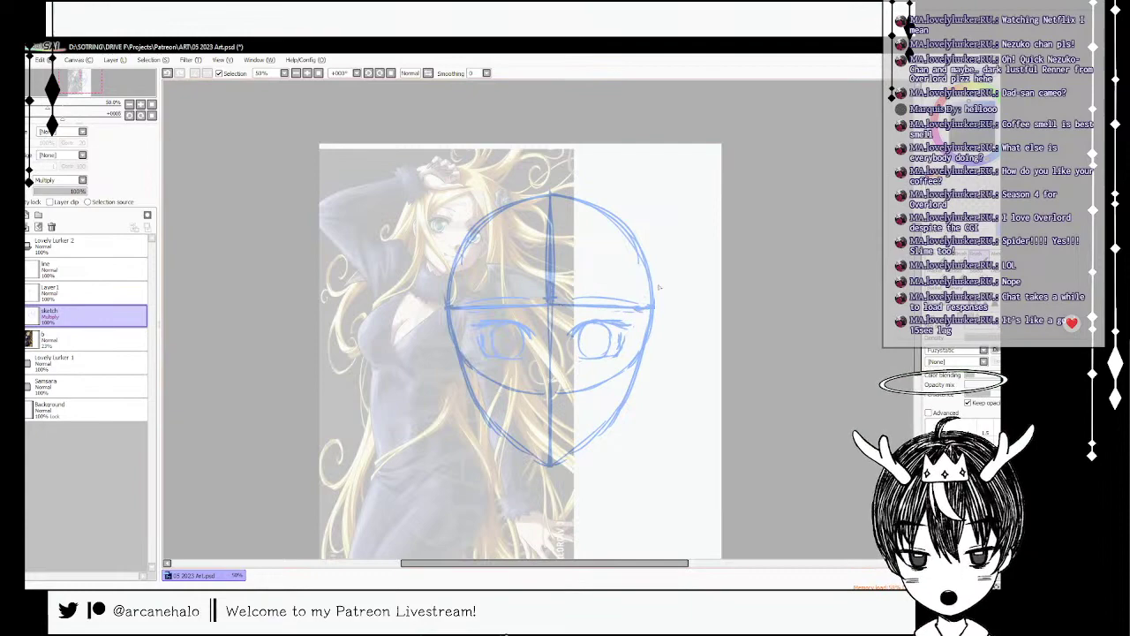
left_click(106, 291)
key("ctrl+e")
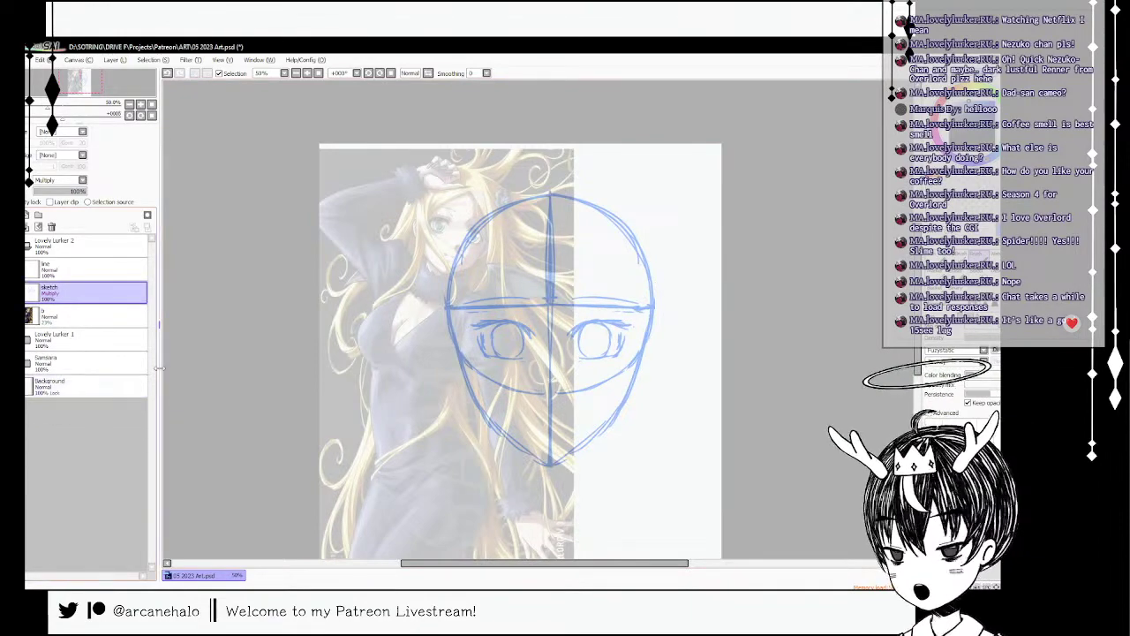
- Erase the horizontal eye guide between the brows, thin the upper centre line, and clear the middle of the curved lower guide
left_click(937, 258)
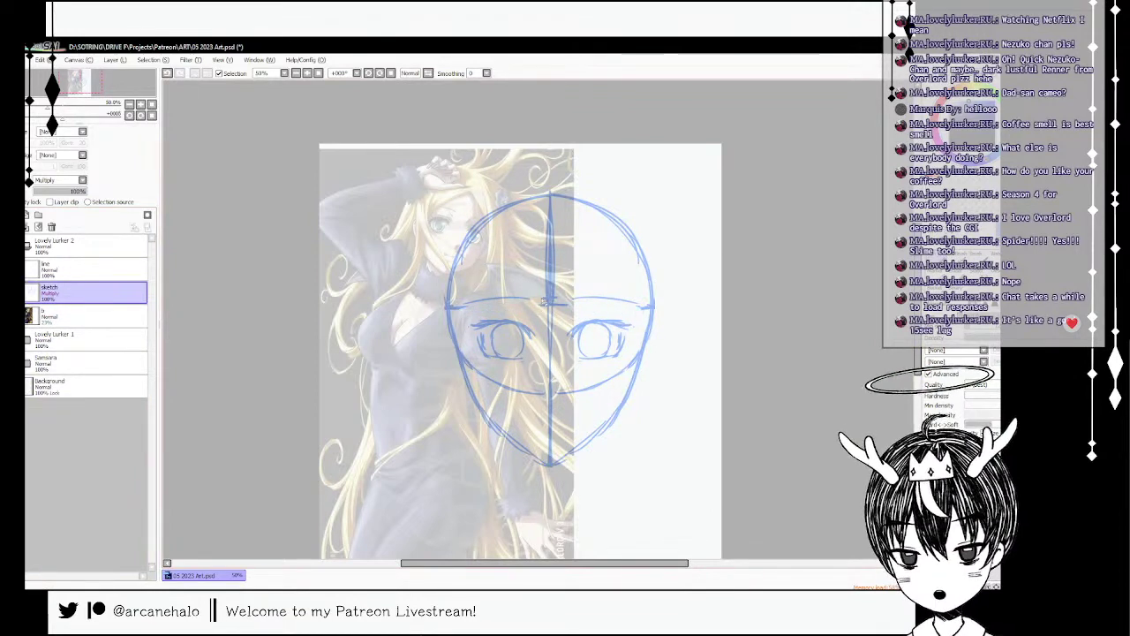
mouse_move(544, 225)
left_mouse_down()
mouse_move(546, 334)
mouse_move(558, 214)
mouse_move(560, 311)
left_mouse_up()
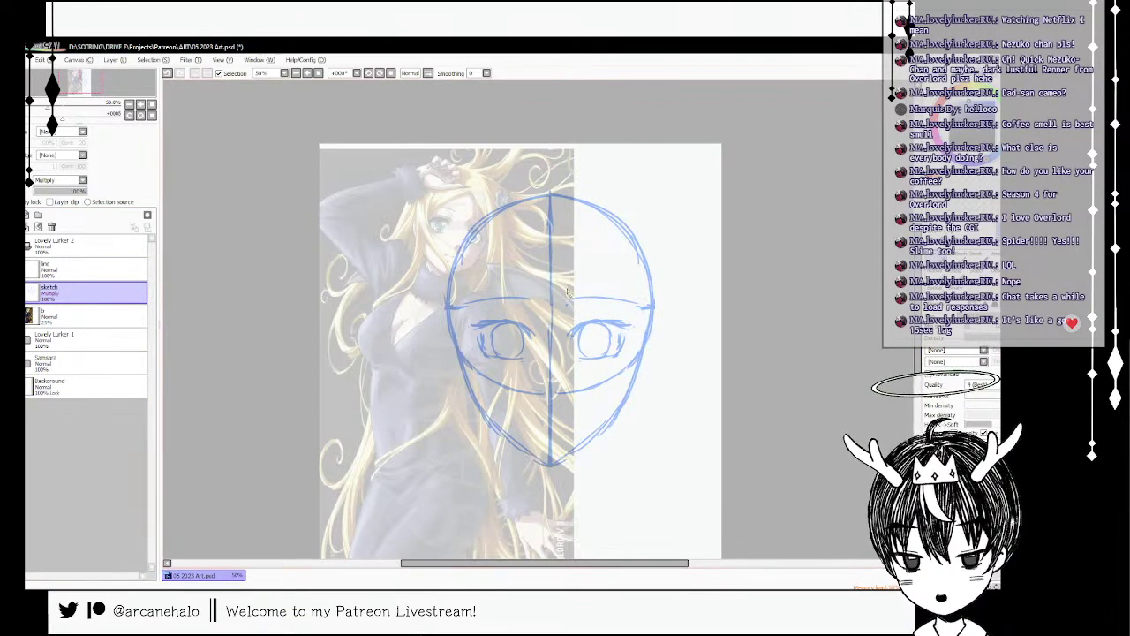
left_click_drag(540, 390, 556, 394)
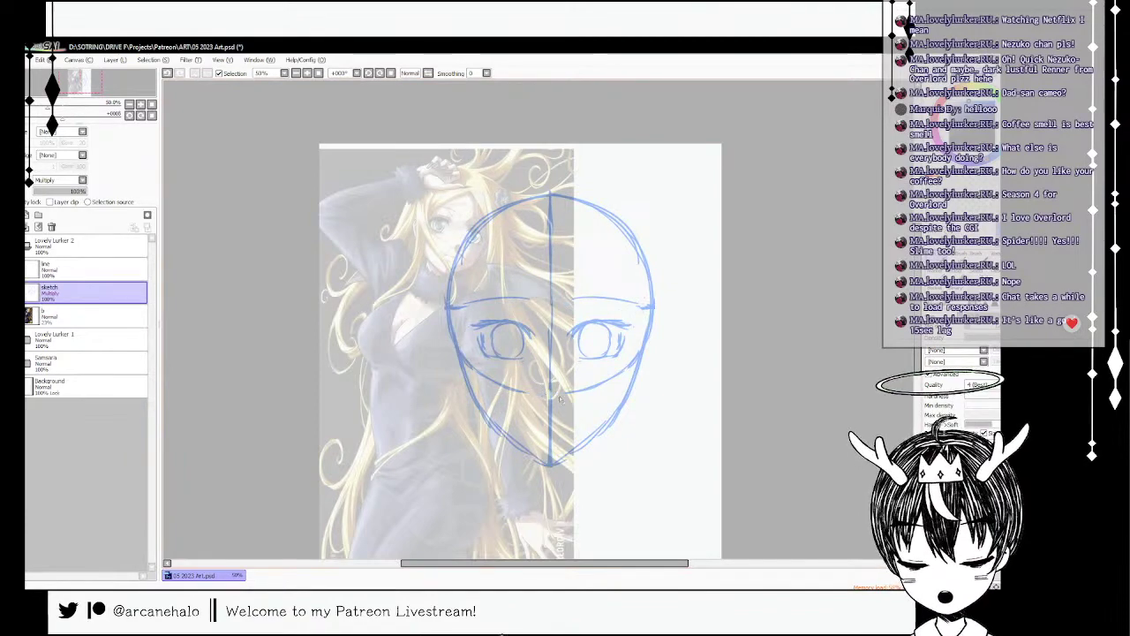
- Redraw the left eyebrow as a cleaner arc and sketch a small nose on the centre line
key("b")
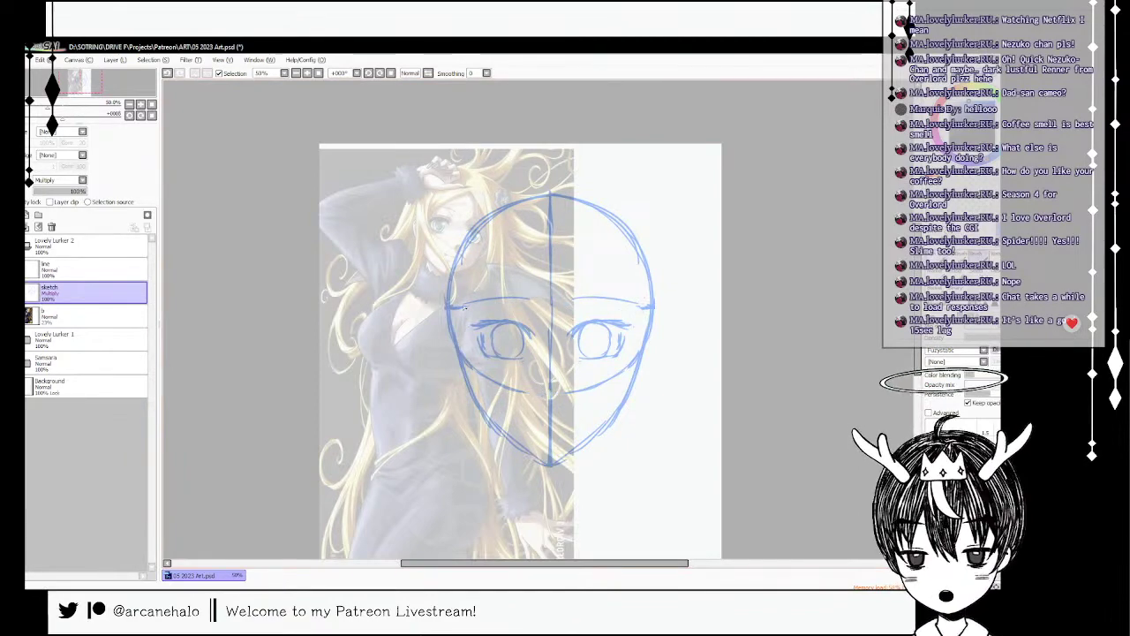
left_click_drag(465, 307, 600, 299)
left_click_drag(524, 298, 537, 299)
key("ctrl+z")
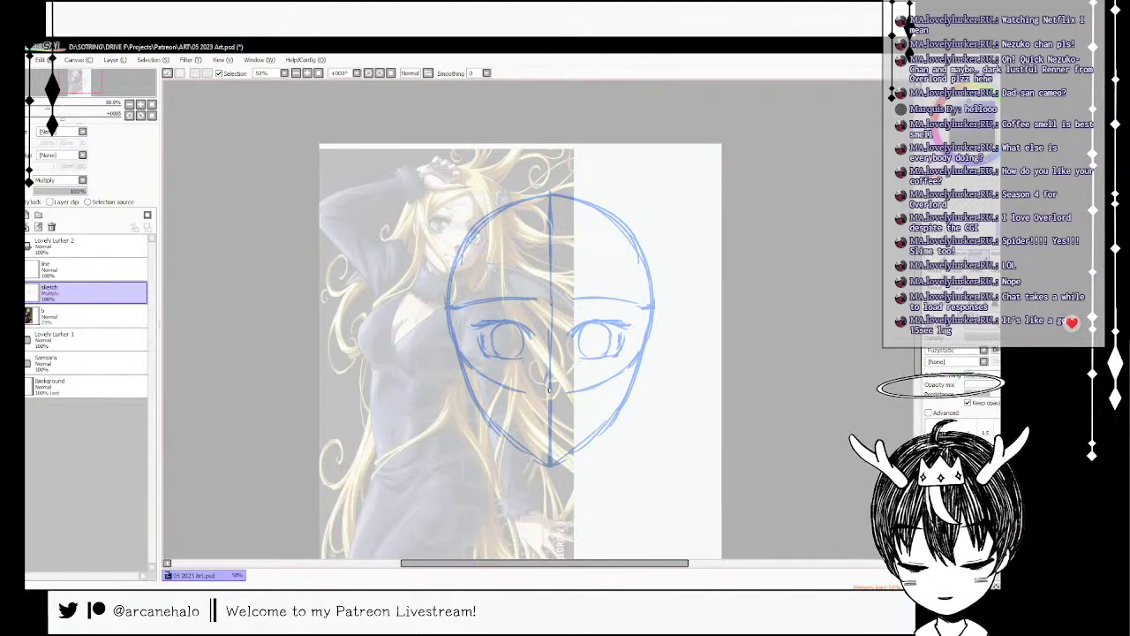
- Erase the lower edges of both eyes and redraw the lower lids as short, flatter lines
left_click_drag(479, 349, 494, 355)
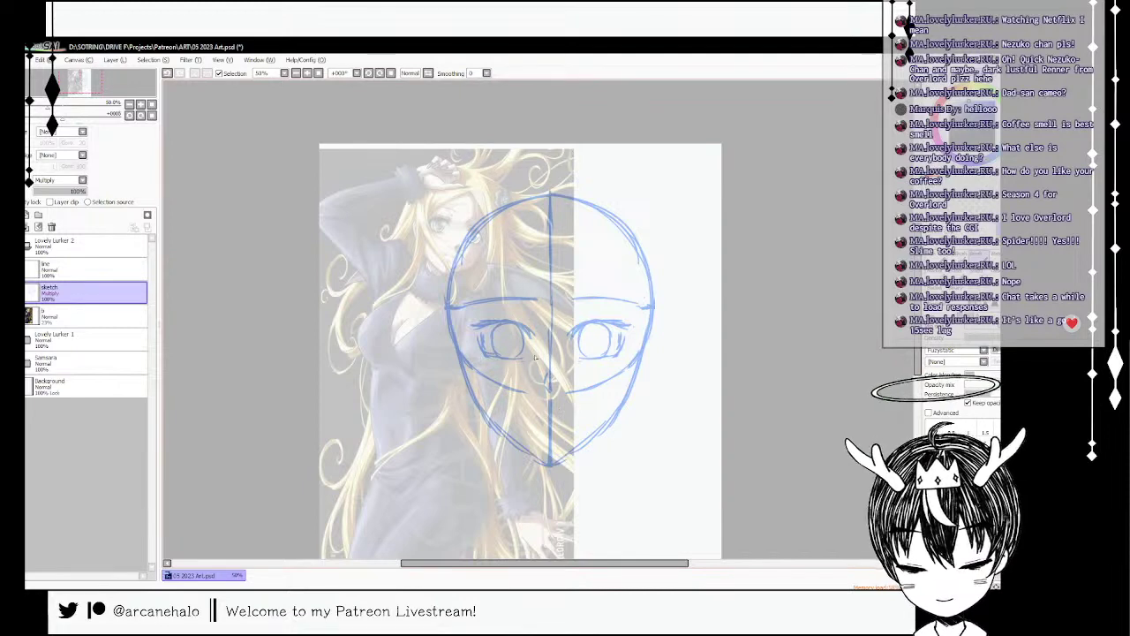
key("ctrl+z")
key("e")
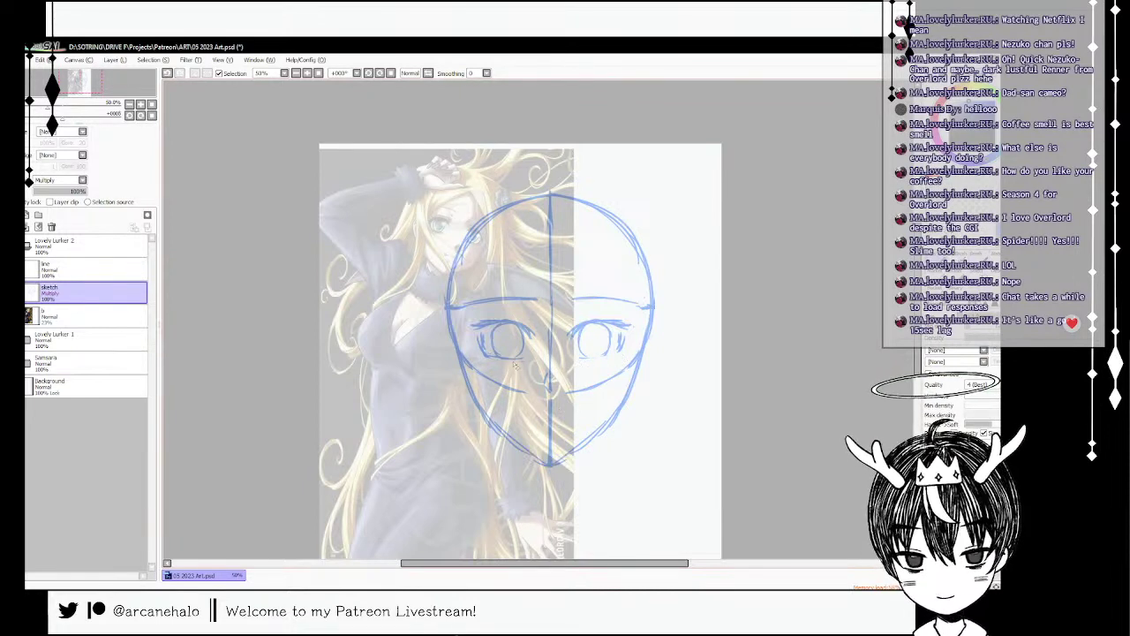
left_click(978, 255)
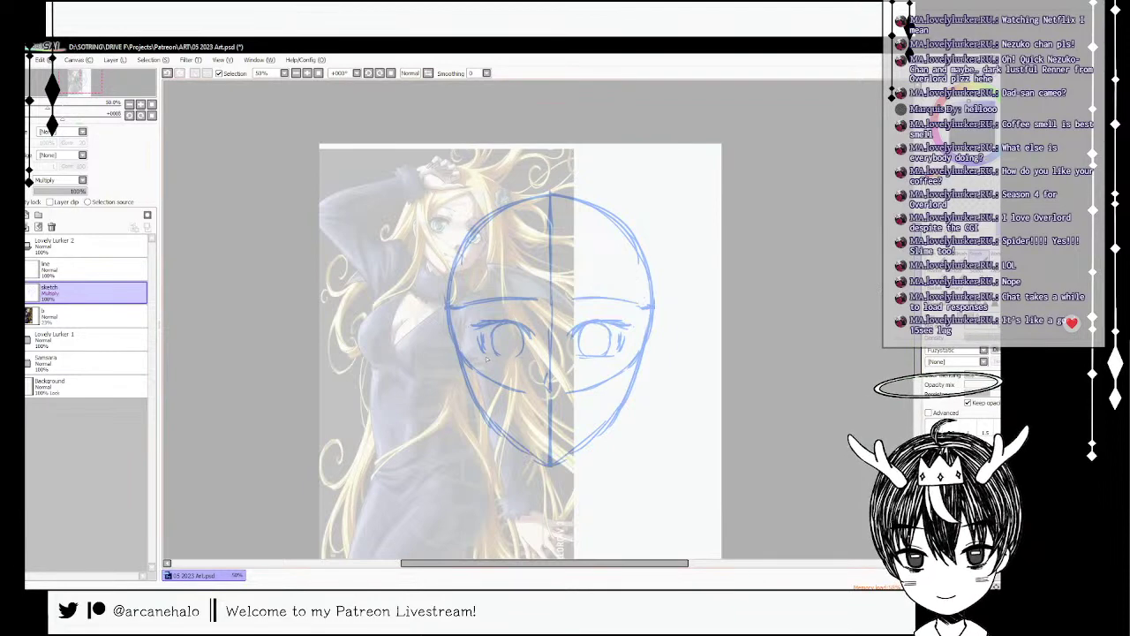
left_click_drag(487, 358, 530, 356)
key("ctrl+z")
key("ctrl+z")
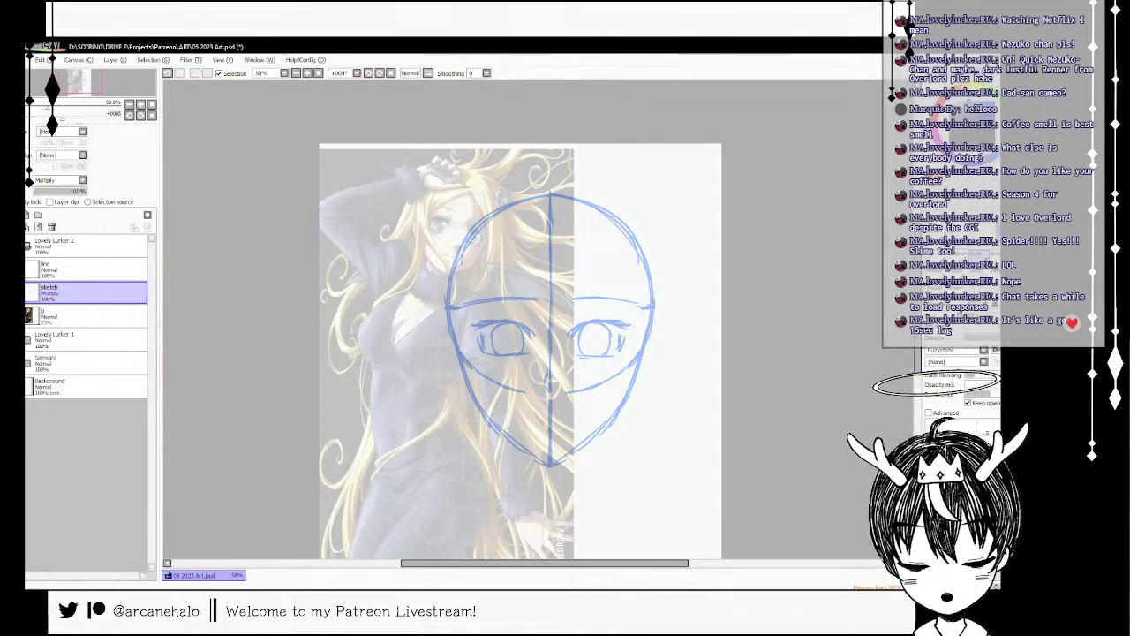
- Erase the centre line between the nose and chin, and sketch a nearly straight mouth line in the gap
key("e")
left_click_drag(551, 400, 550, 436)
key("b")
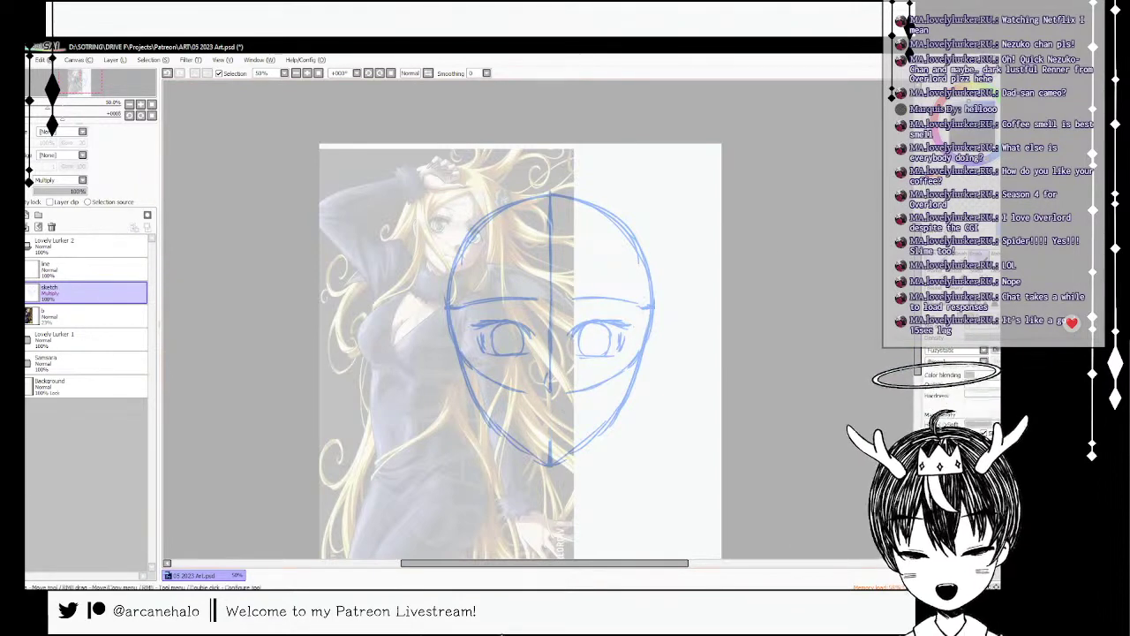
key("ctrl+z")
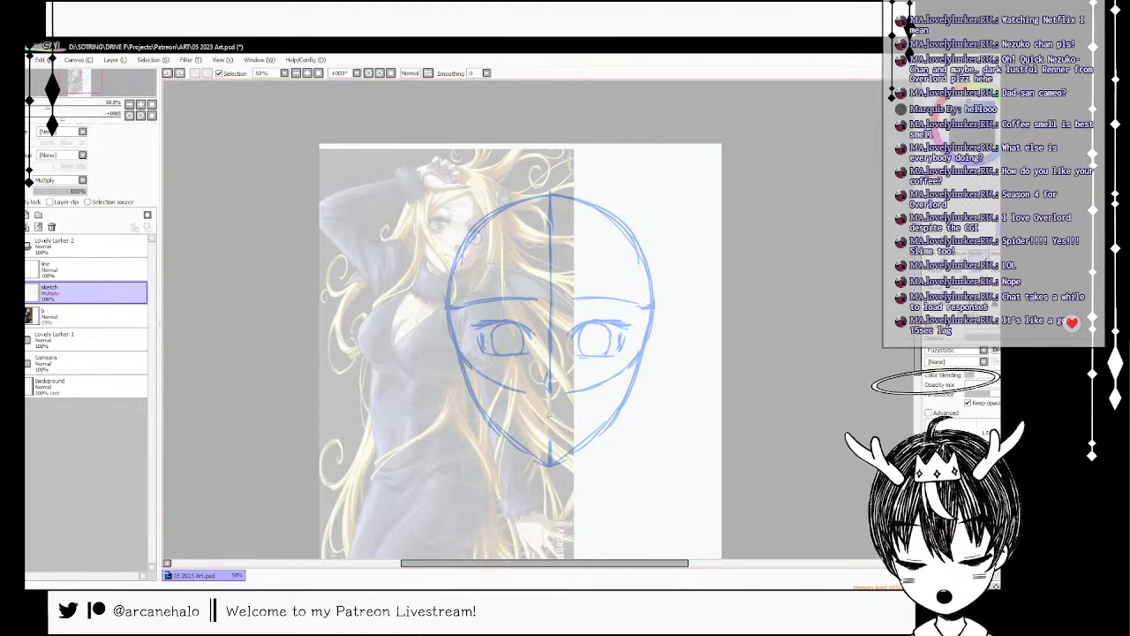
mouse_move(536, 415)
left_mouse_down()
mouse_move(582, 412)
mouse_move(573, 412)
left_mouse_up()
key("ctrl+z")
key("ctrl+z")
key("ctrl+z")
key("ctrl+z")
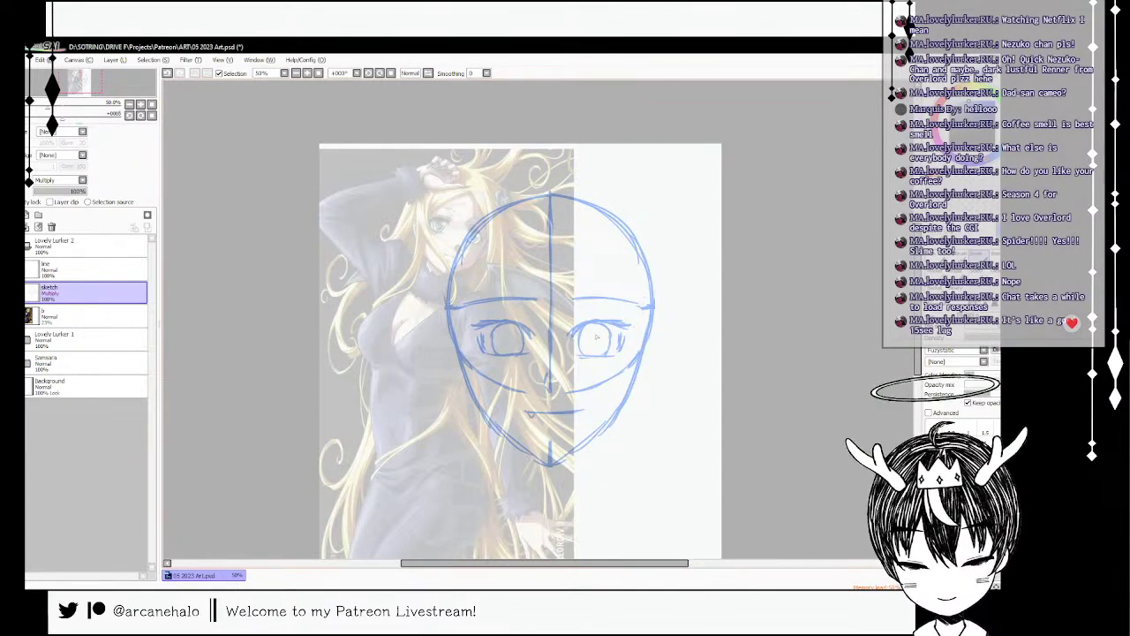
- Mark a small pupil dot in the centre of each iris
key("ctrl+z")
left_click_drag(570, 342, 614, 327)
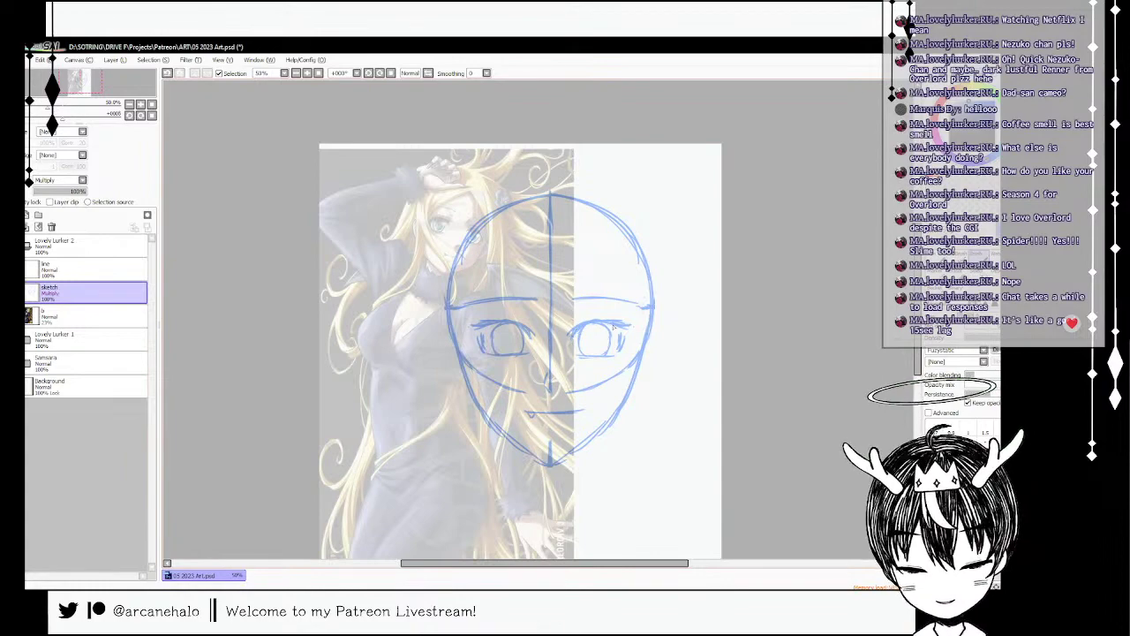
key("ctrl+z")
left_click(592, 340)
left_click(508, 340)
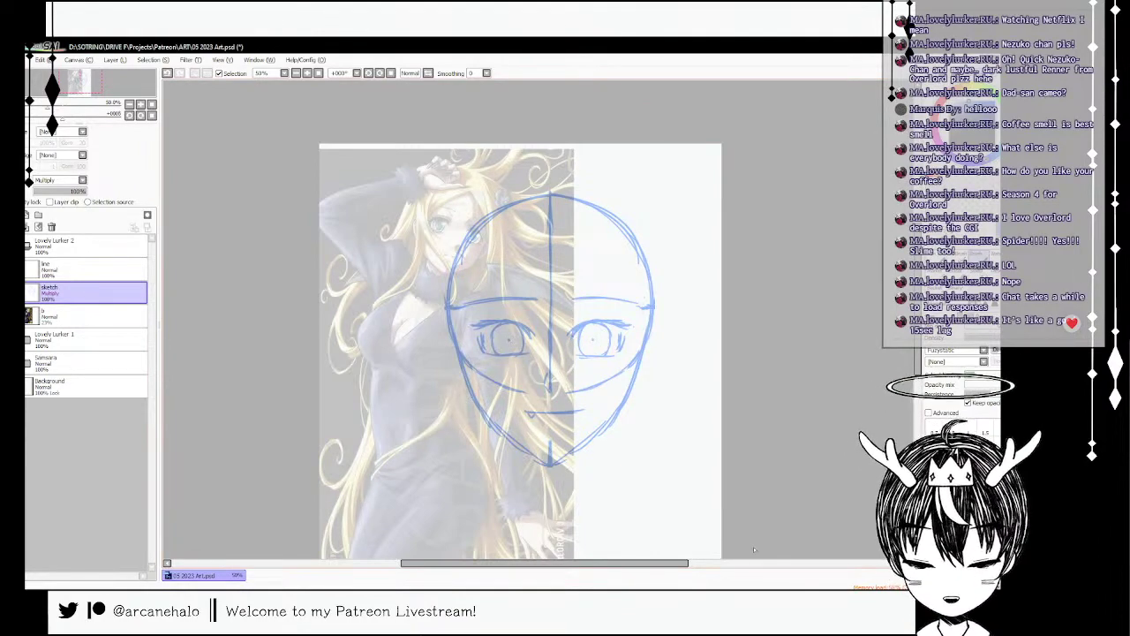
- Erase the guide stubs beside the eyebrows, the centre line from the forehead to the nose, and the curved lower guide across the cheeks
key("e")
mouse_move(649, 302)
left_mouse_down()
mouse_move(640, 308)
mouse_move(645, 289)
left_mouse_up()
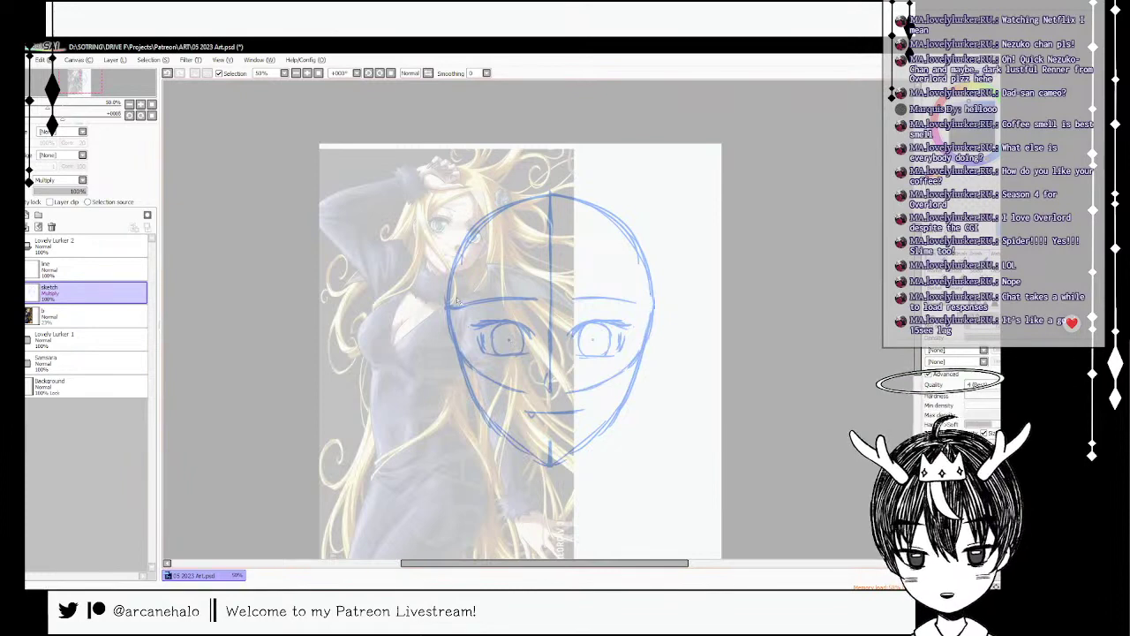
left_click_drag(551, 363, 551, 283)
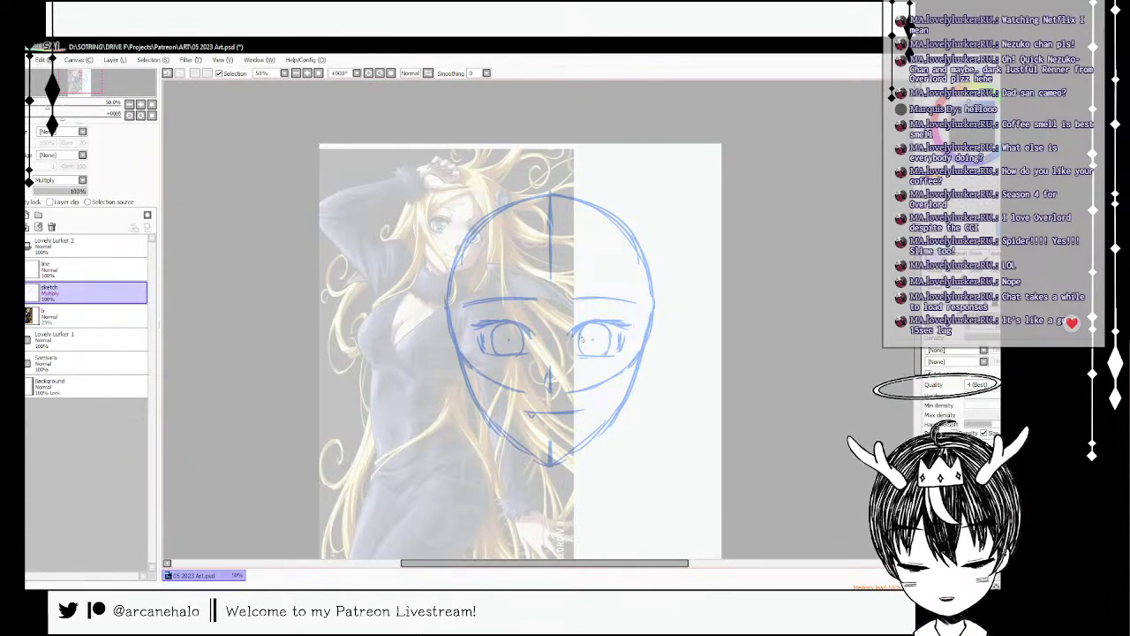
left_click_drag(563, 395, 622, 370)
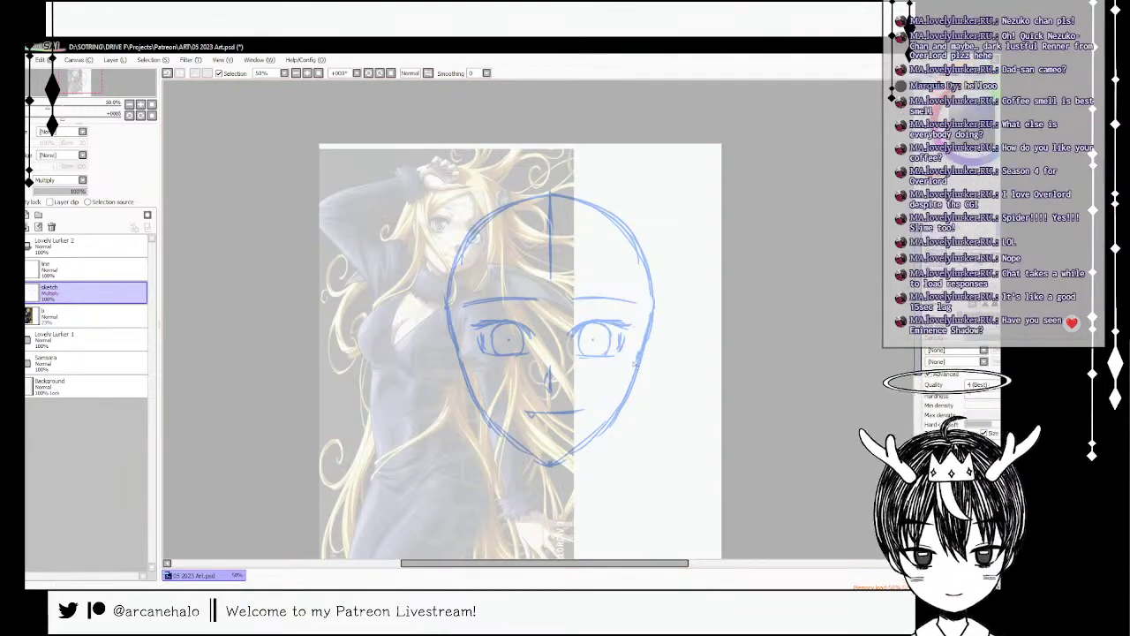
- Draw a hairline as two curves running from the upper centre line down toward the outer ends of the eyebrows
key("b")
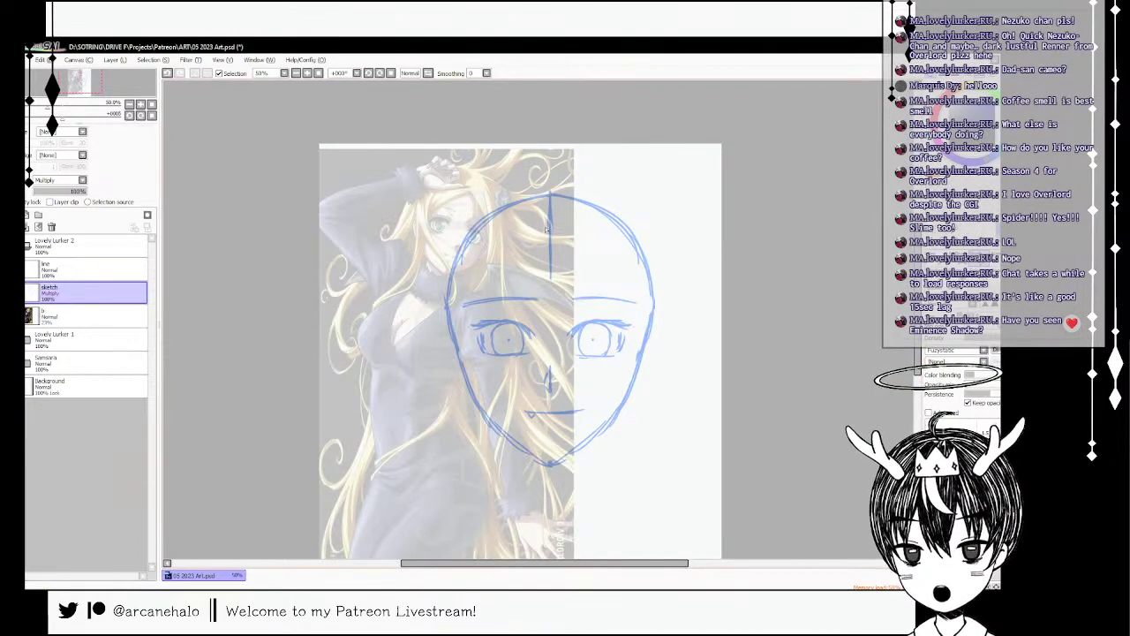
left_click_drag(546, 227, 467, 306)
key("ctrl+z")
left_click_drag(560, 226, 621, 282)
key("e")
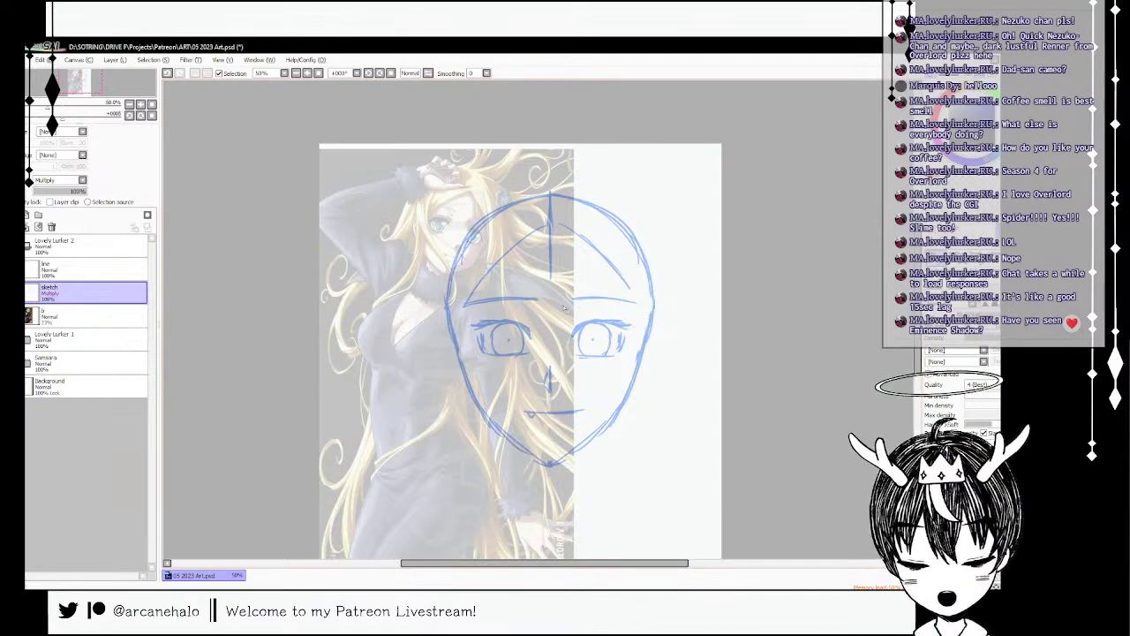
- Erase the lower tip of the hairline above the left eyebrow, and move the nose, mouth and jaw slightly up
left_click(953, 252)
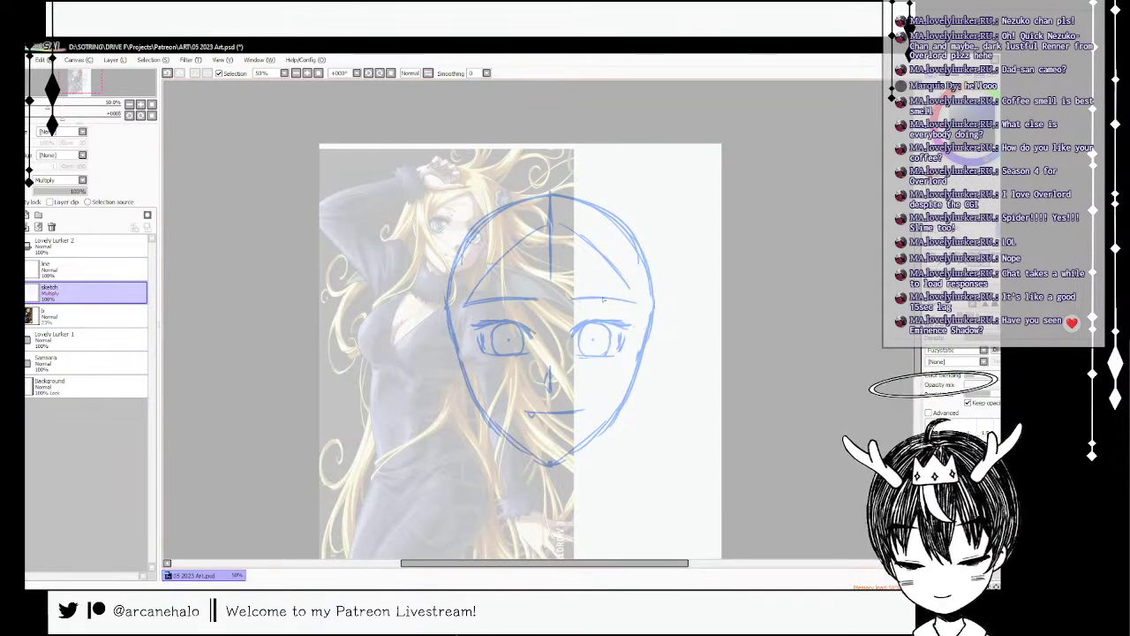
left_click(954, 253)
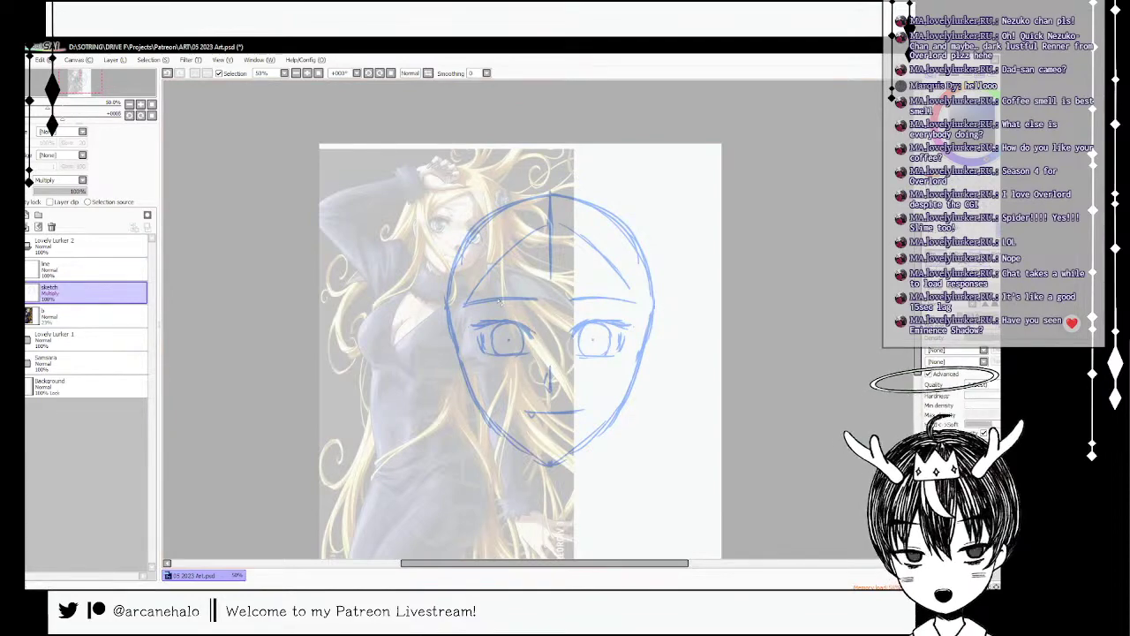
left_click_drag(474, 295, 467, 306)
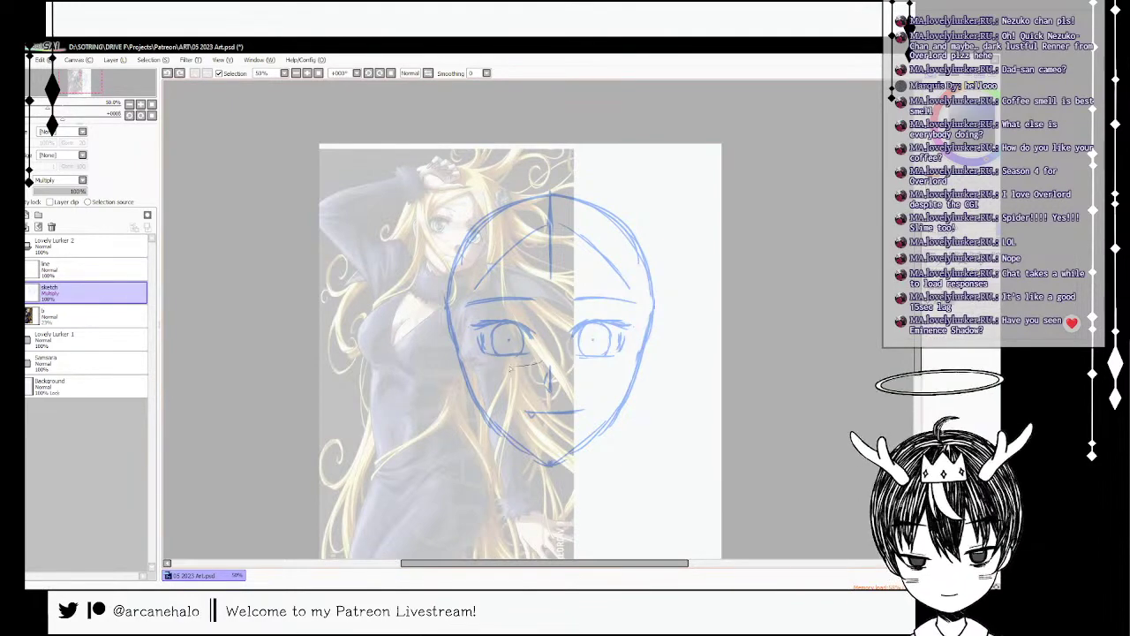
mouse_move(511, 369)
left_mouse_down()
mouse_move(694, 403)
mouse_move(565, 368)
mouse_move(581, 379)
left_mouse_up()
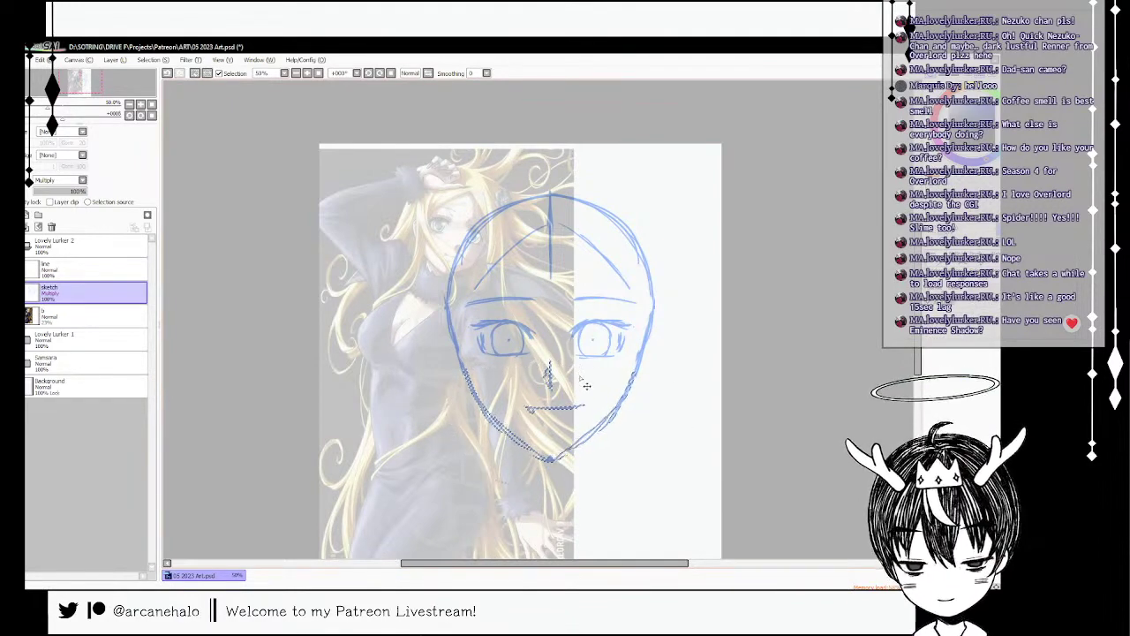
key("ctrl+d")
- Select each eye separately and scale it down slightly from its lower inner corner
mouse_move(576, 316)
left_mouse_down()
mouse_move(636, 328)
mouse_move(624, 316)
left_mouse_up()
key("ctrl+t")
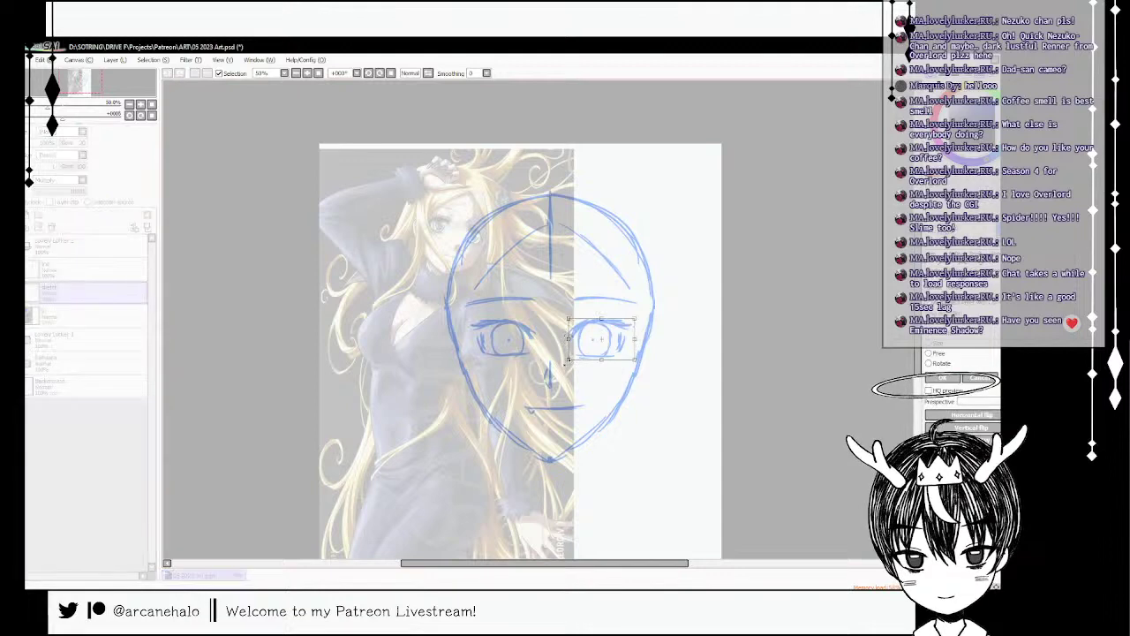
left_click_drag(566, 361, 572, 357)
key("Return")
key("ctrl+d")
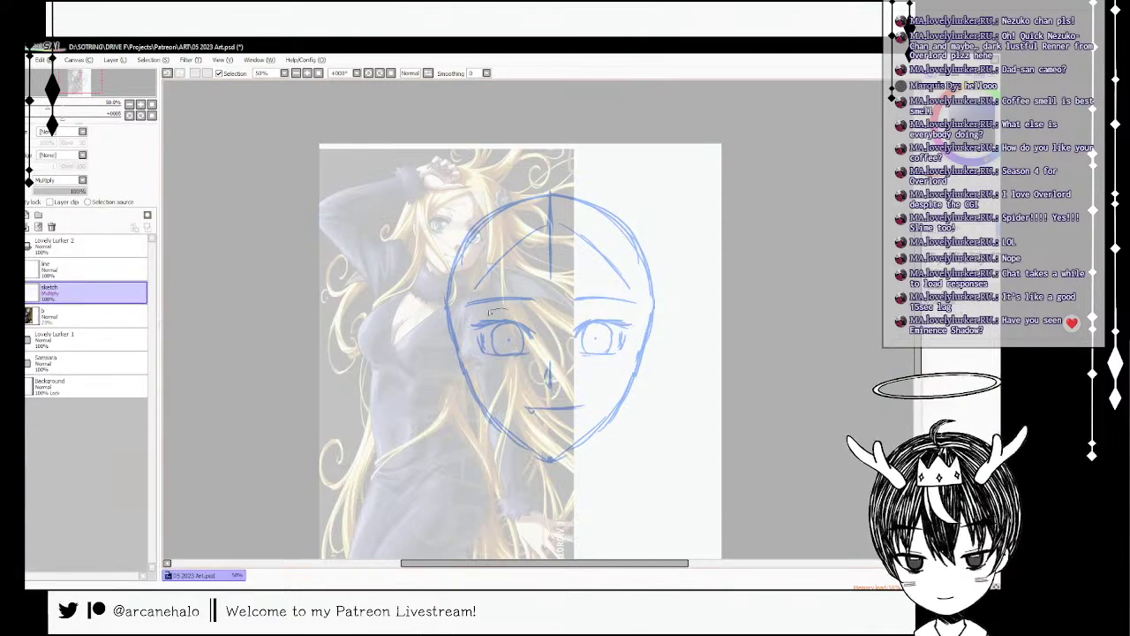
left_click_drag(491, 313, 512, 310)
key("ctrl+t")
left_click_drag(538, 360, 533, 356)
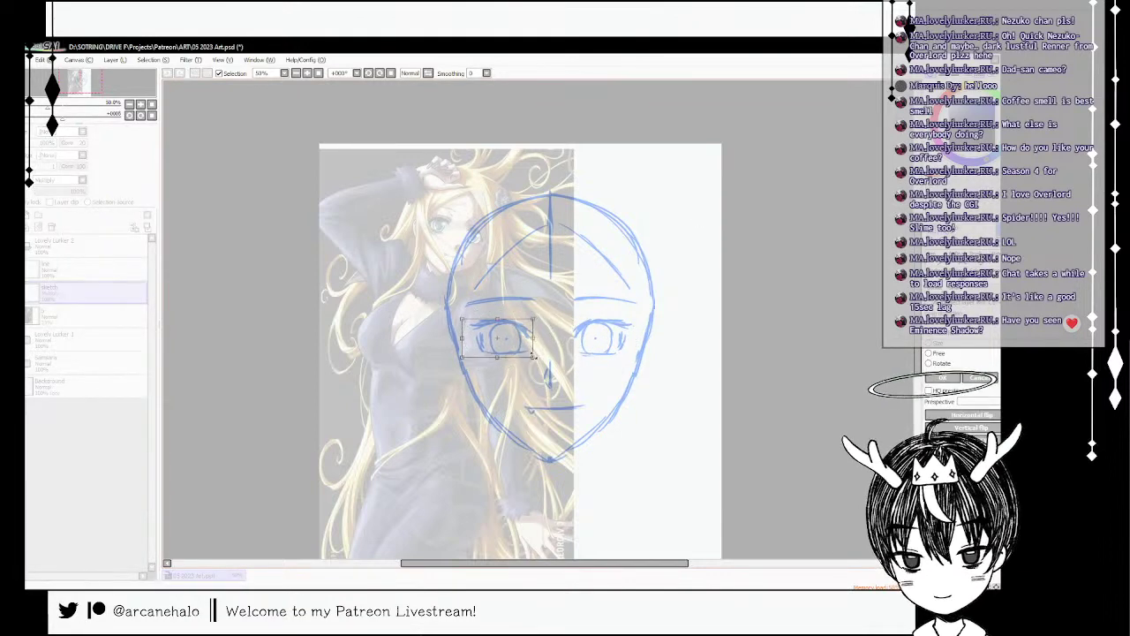
key("Return")
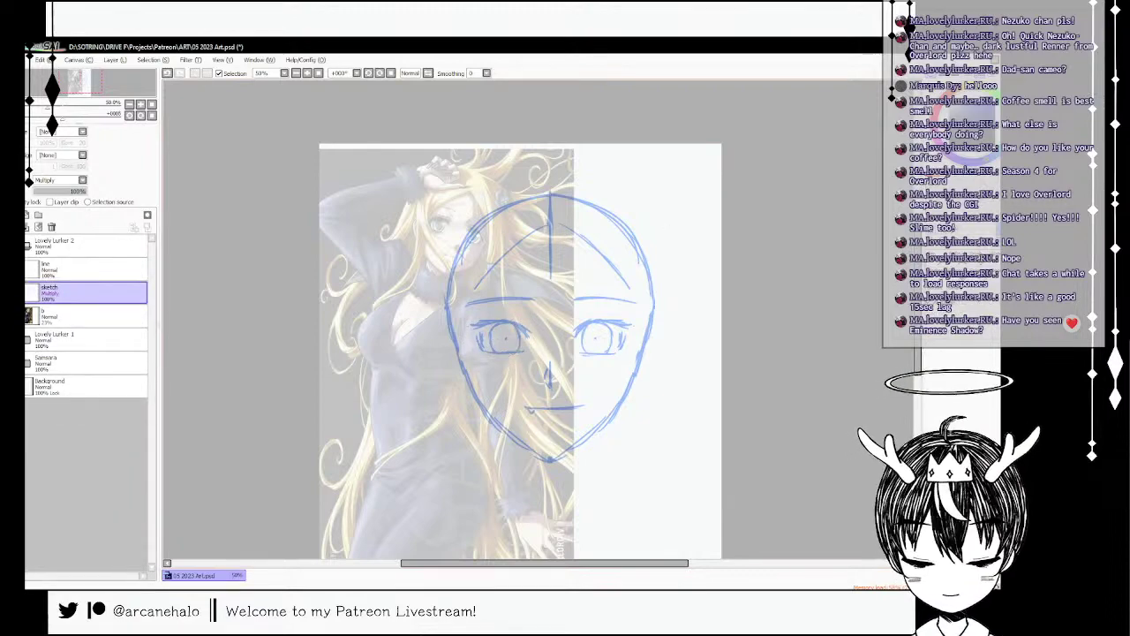
- Sketch a narrower jawline just inside the face outline on both sides, from the temples down to the chin
key("b")
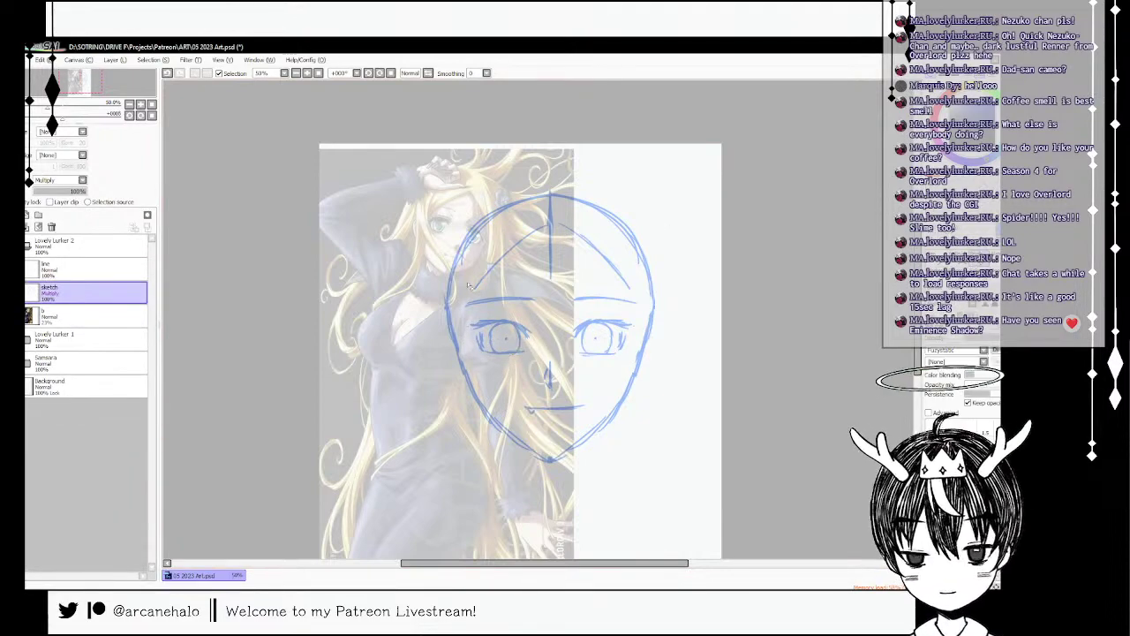
mouse_move(458, 302)
left_mouse_down()
mouse_move(473, 394)
mouse_move(459, 337)
mouse_move(471, 386)
mouse_move(466, 370)
mouse_move(491, 420)
mouse_move(469, 383)
mouse_move(507, 430)
left_mouse_up()
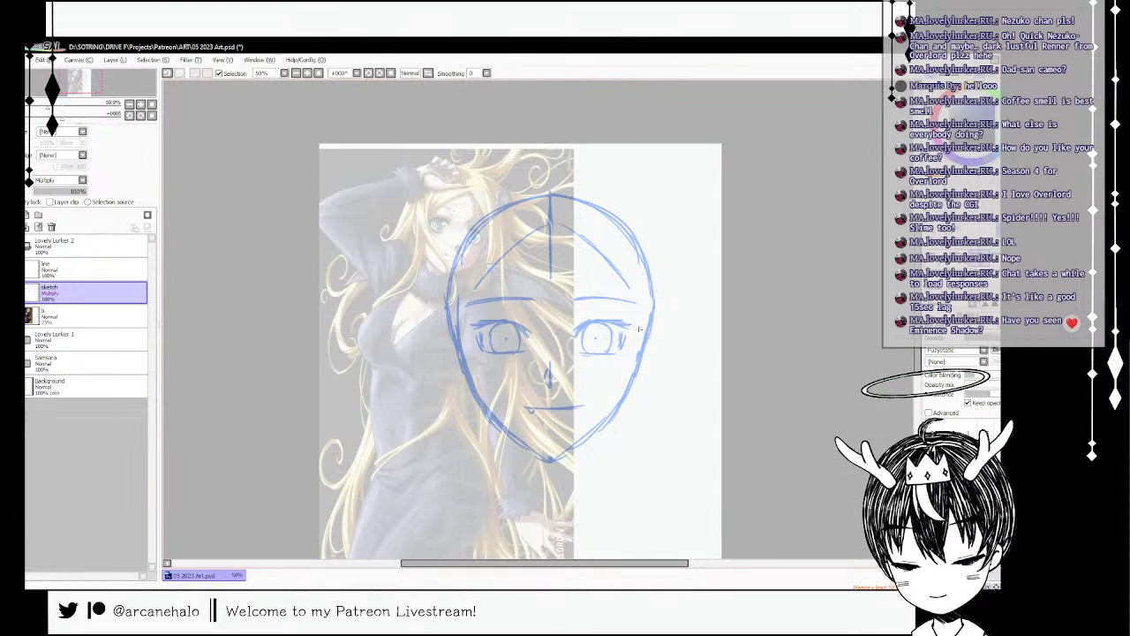
mouse_move(647, 302)
left_mouse_down()
mouse_move(634, 386)
mouse_move(581, 448)
left_mouse_up()
mouse_move(619, 409)
left_mouse_down()
mouse_move(562, 454)
mouse_move(509, 431)
mouse_move(553, 458)
left_mouse_up()
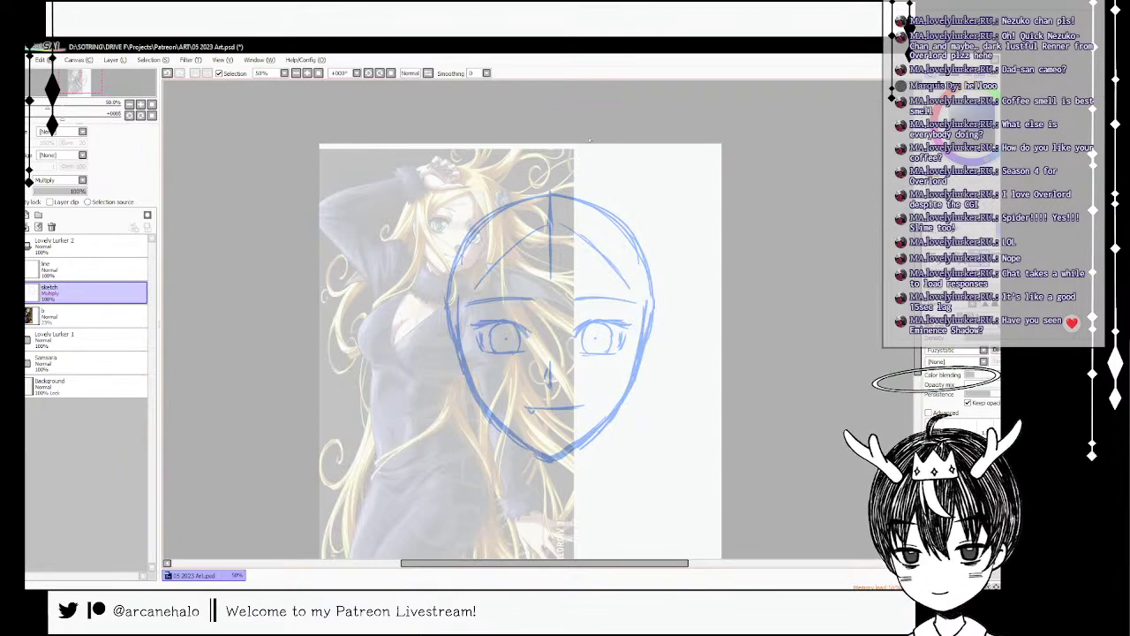
- Erase the old outer head outline on both sides between the temples and the cheeks
key("e")
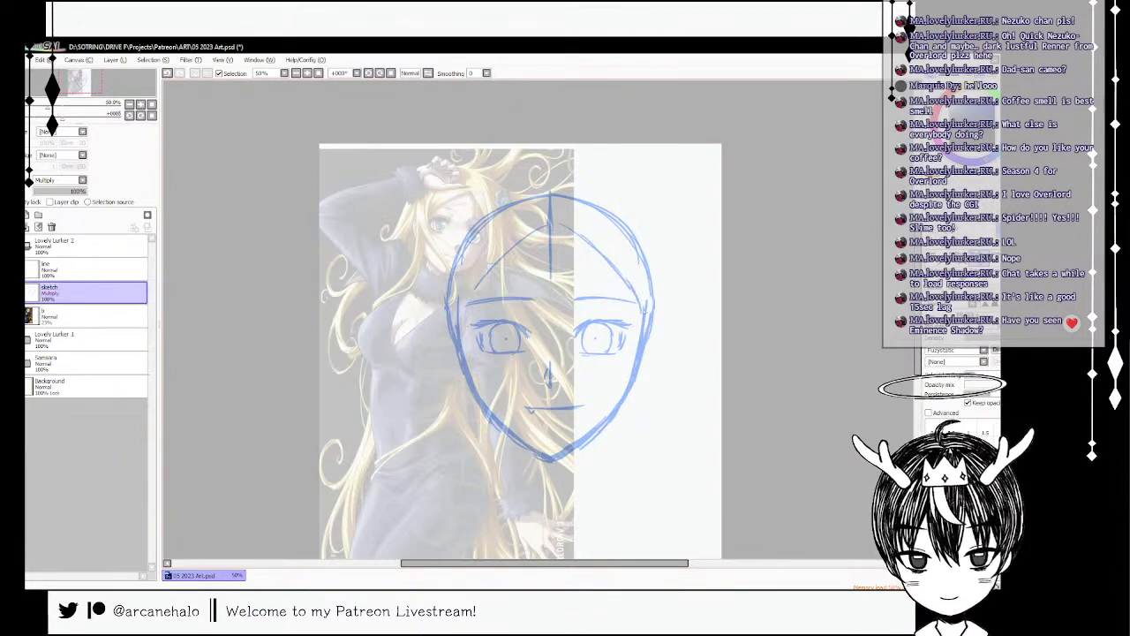
mouse_move(650, 293)
left_mouse_down()
mouse_move(654, 326)
mouse_move(634, 387)
left_mouse_up()
left_click_drag(452, 263, 448, 340)
left_click_drag(450, 286, 458, 376)
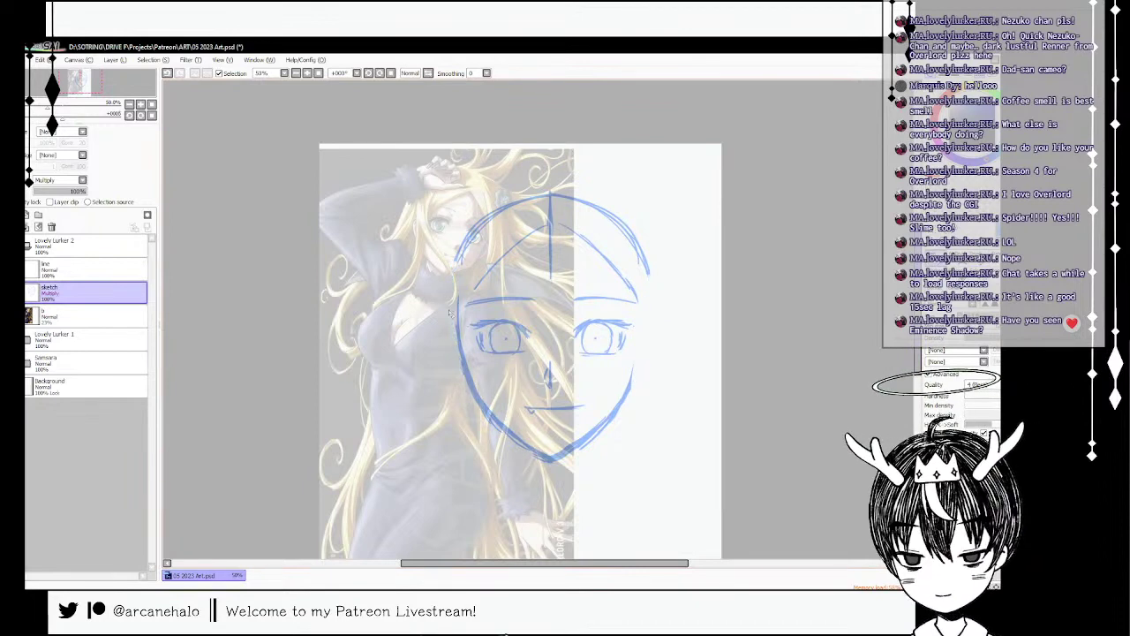
- Redraw the cheek lines from the brow ends toward the jaw, and thin out the doubled jaw strokes
key("b")
left_click_drag(642, 307, 621, 402)
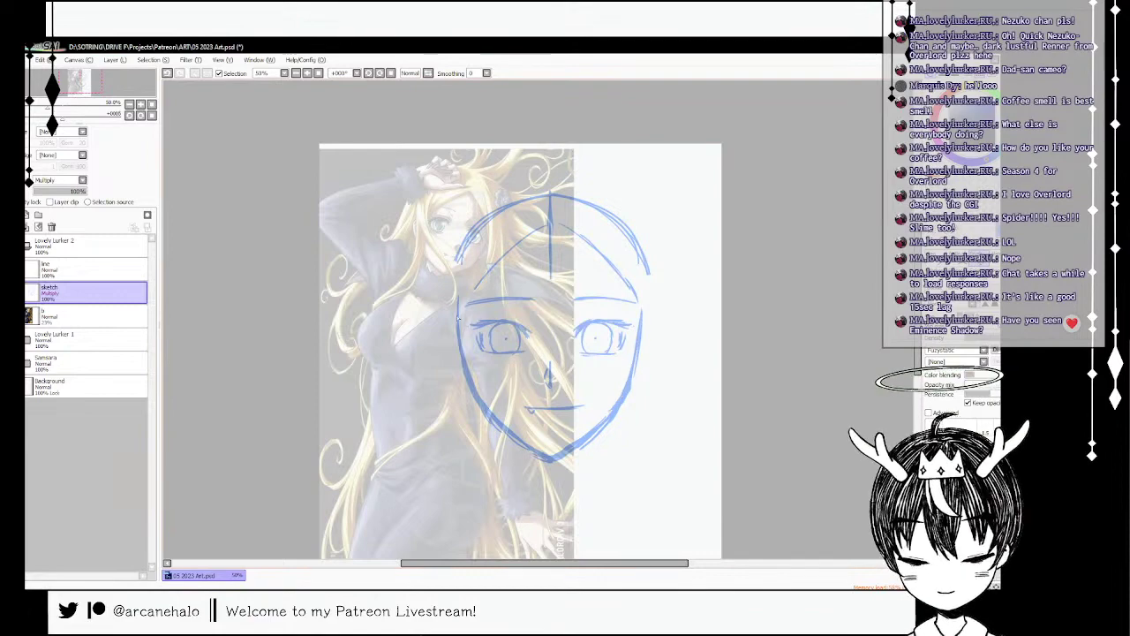
left_click_drag(455, 303, 483, 415)
key("e")
key("ctrl+z")
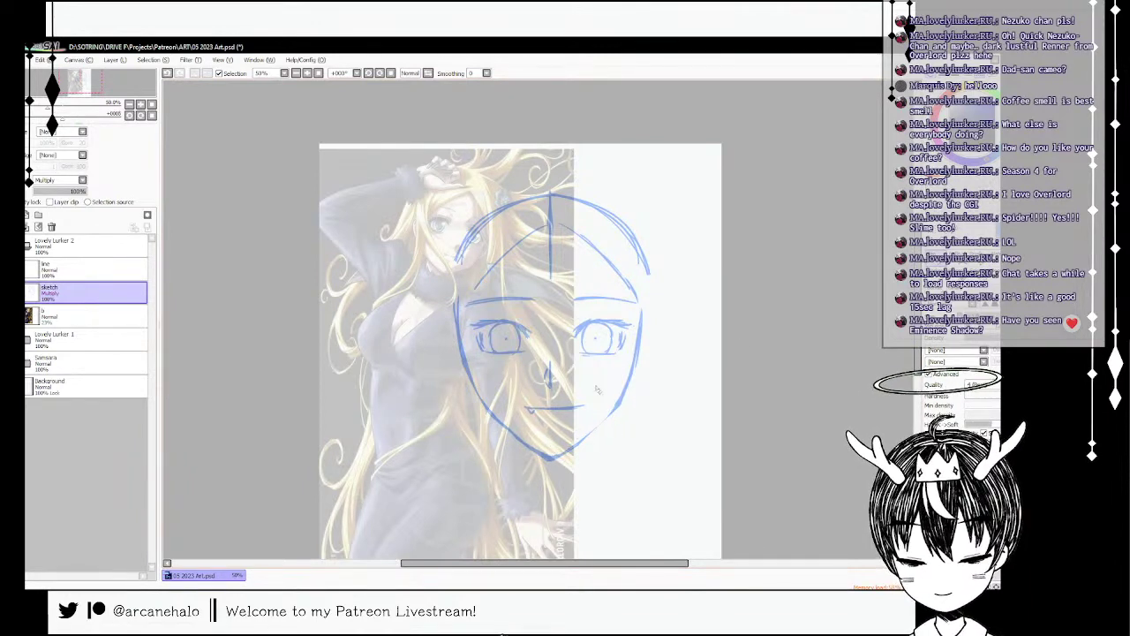
left_click(979, 259)
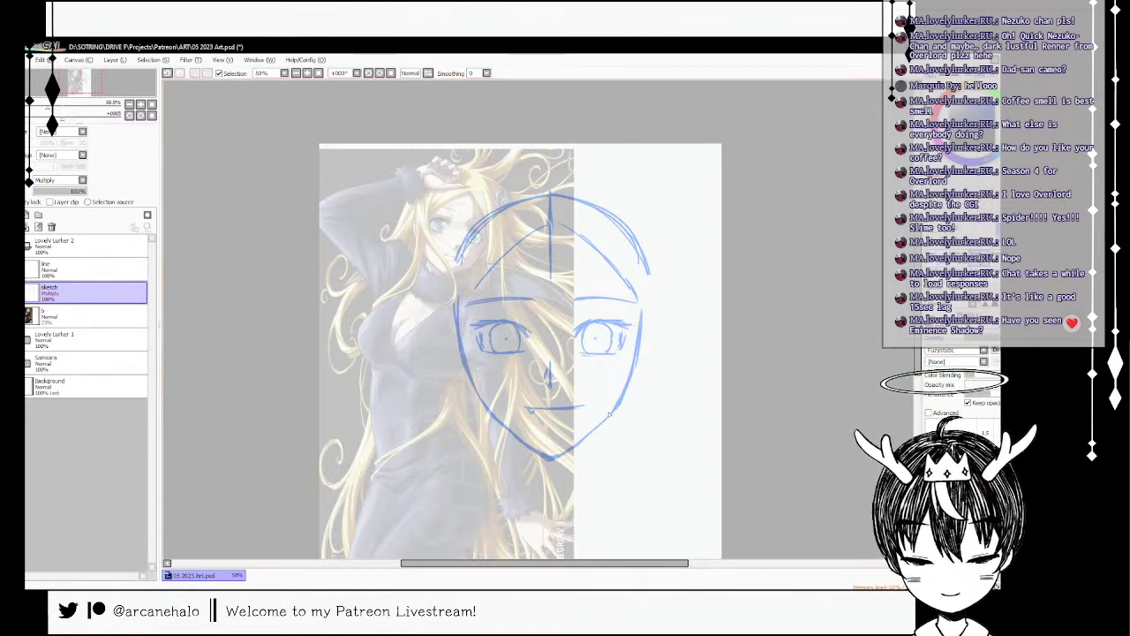
- Sketch an ear on each side of the face, from eyebrow level down to just above the mouth
key("n")
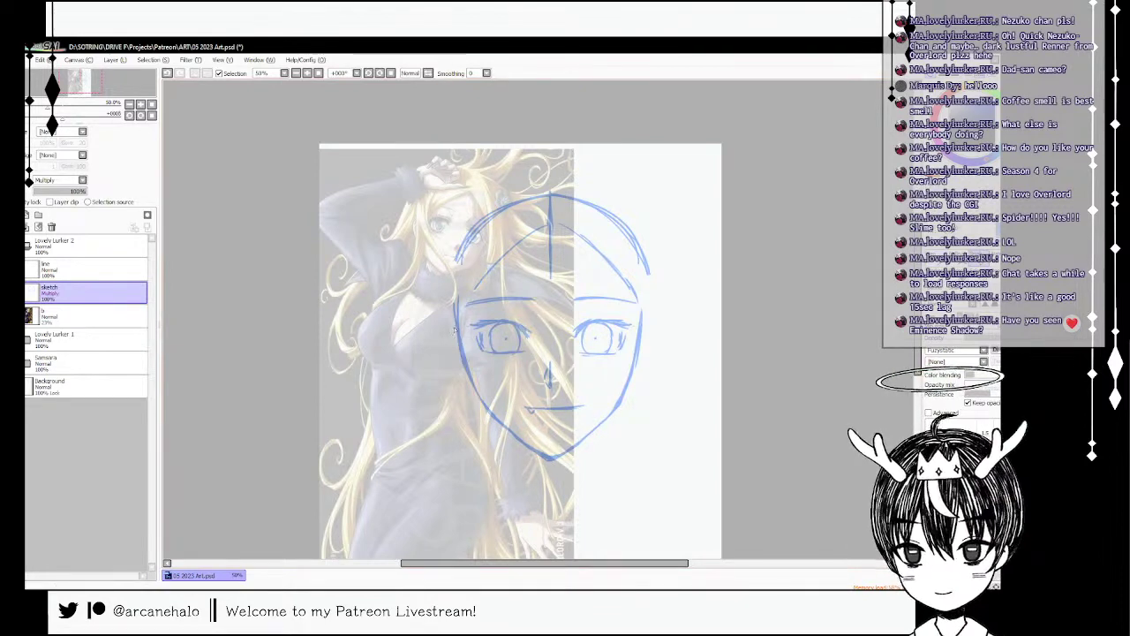
left_click_drag(446, 333, 466, 382)
key("ctrl+z")
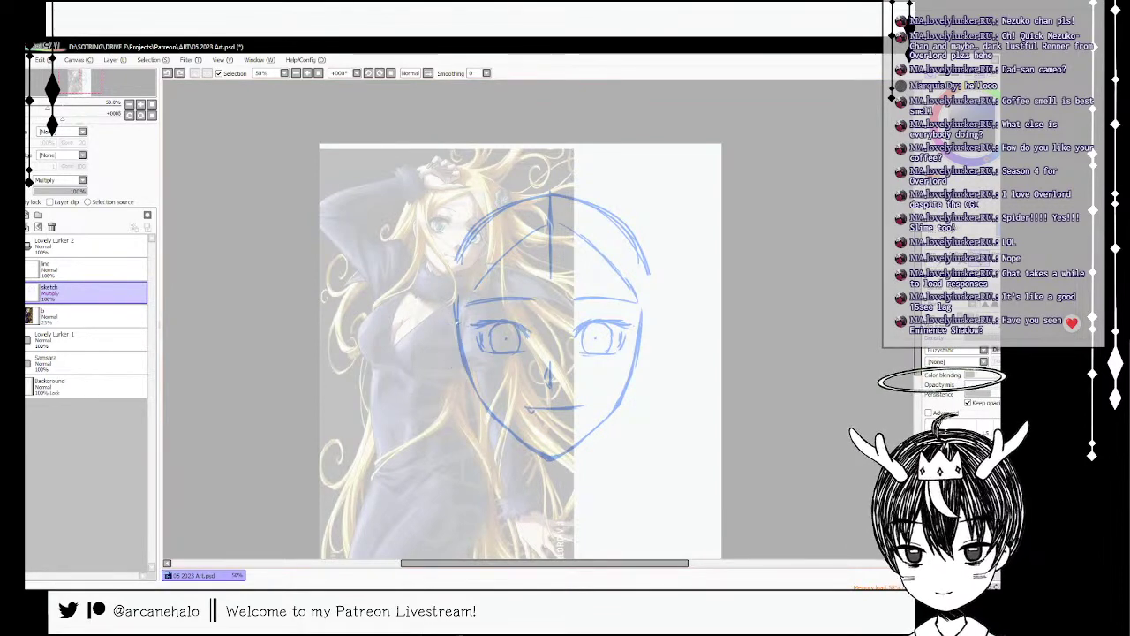
mouse_move(455, 311)
left_mouse_down()
mouse_move(433, 326)
mouse_move(437, 353)
mouse_move(461, 342)
mouse_move(437, 319)
mouse_move(432, 361)
mouse_move(469, 391)
left_mouse_up()
key("ctrl+z")
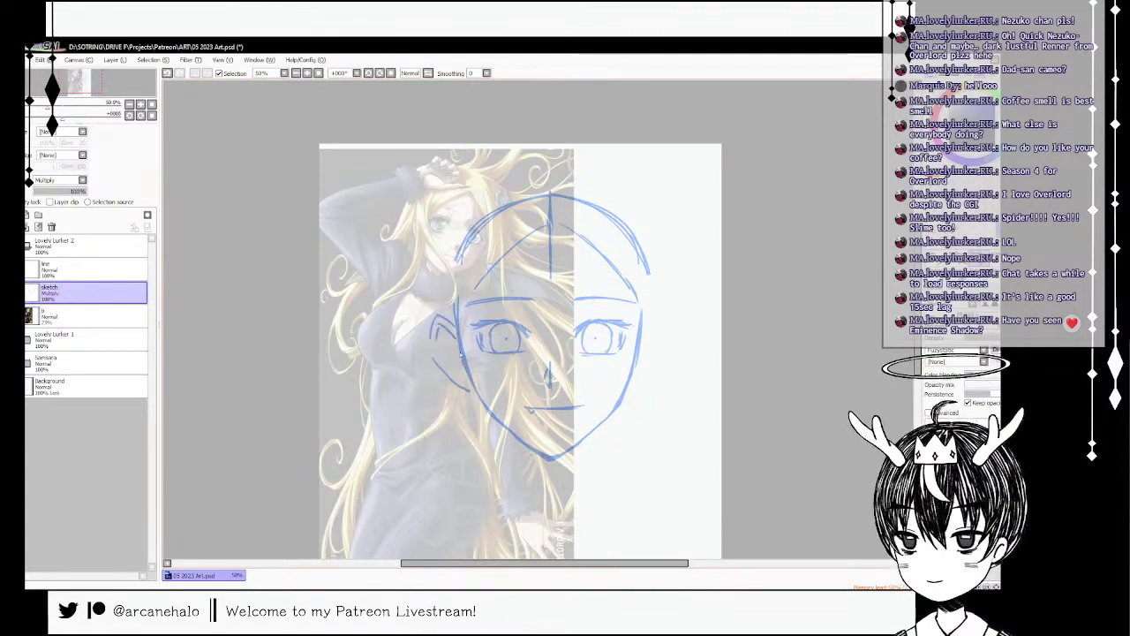
mouse_move(647, 308)
left_mouse_down()
mouse_move(668, 352)
mouse_move(634, 393)
mouse_move(650, 384)
mouse_move(639, 392)
mouse_move(647, 329)
left_mouse_up()
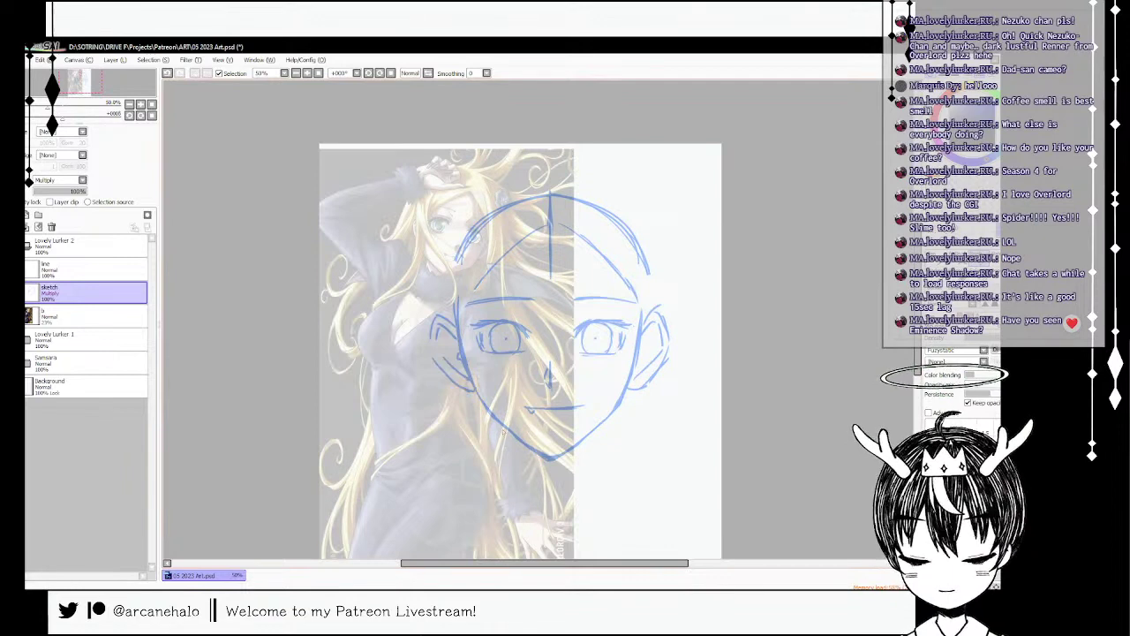
- Sketch the neck as two lines tapering down from the jaw, with a short sloping shoulder line on each side
left_click_drag(504, 431, 521, 513)
key("ctrl+z")
left_click_drag(598, 428, 590, 506)
left_click_drag(504, 429, 520, 507)
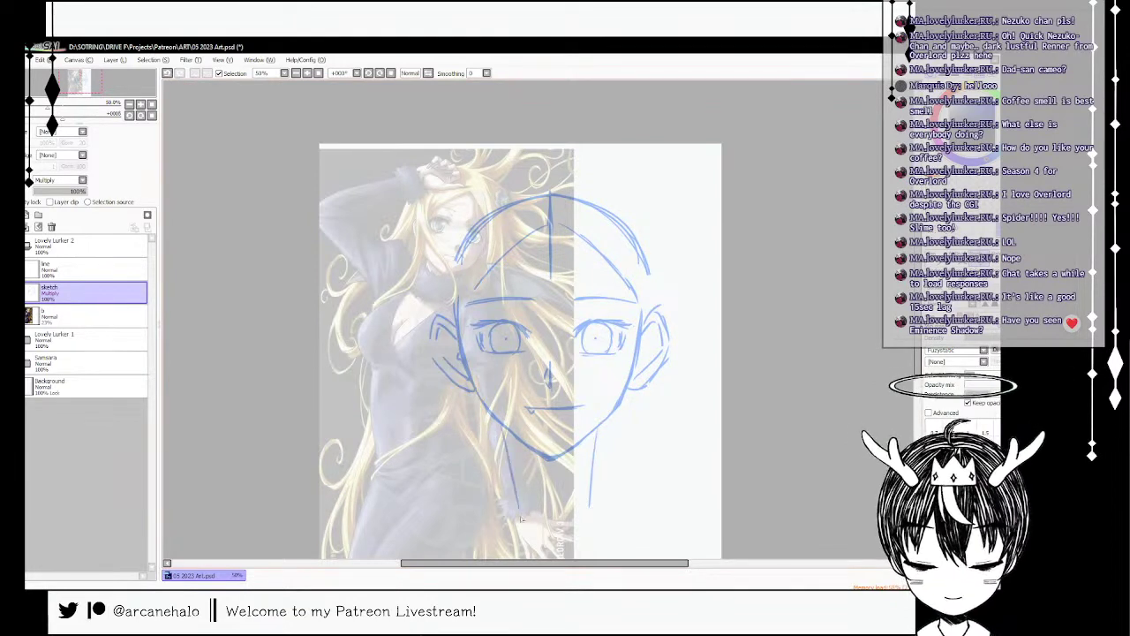
left_click_drag(611, 416, 591, 509)
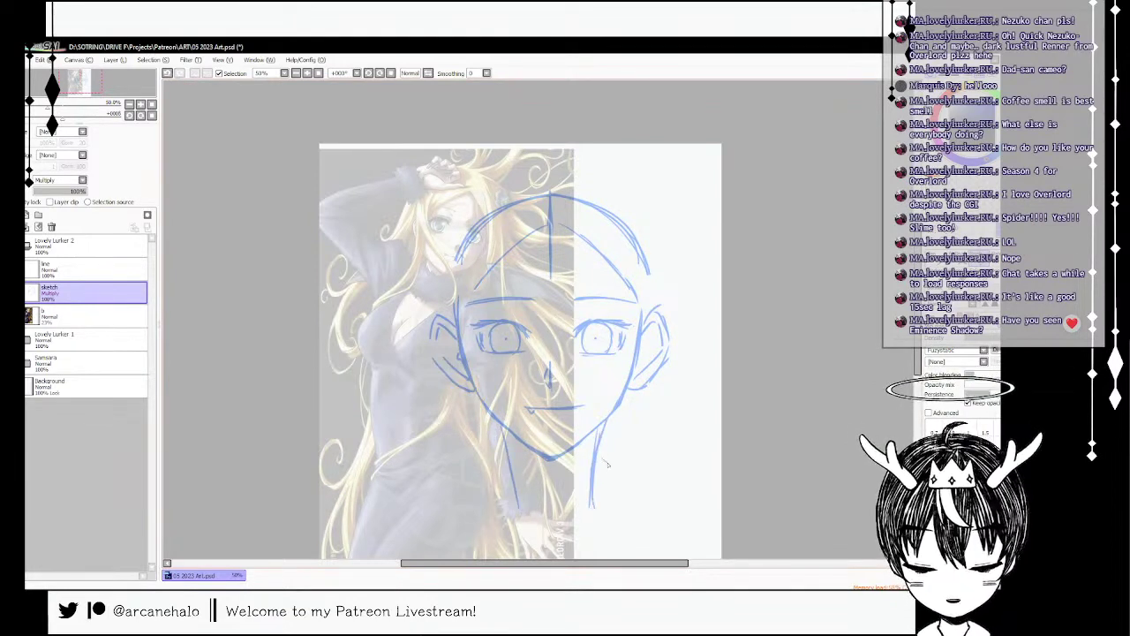
left_click_drag(608, 463, 643, 477)
left_click_drag(505, 456, 458, 477)
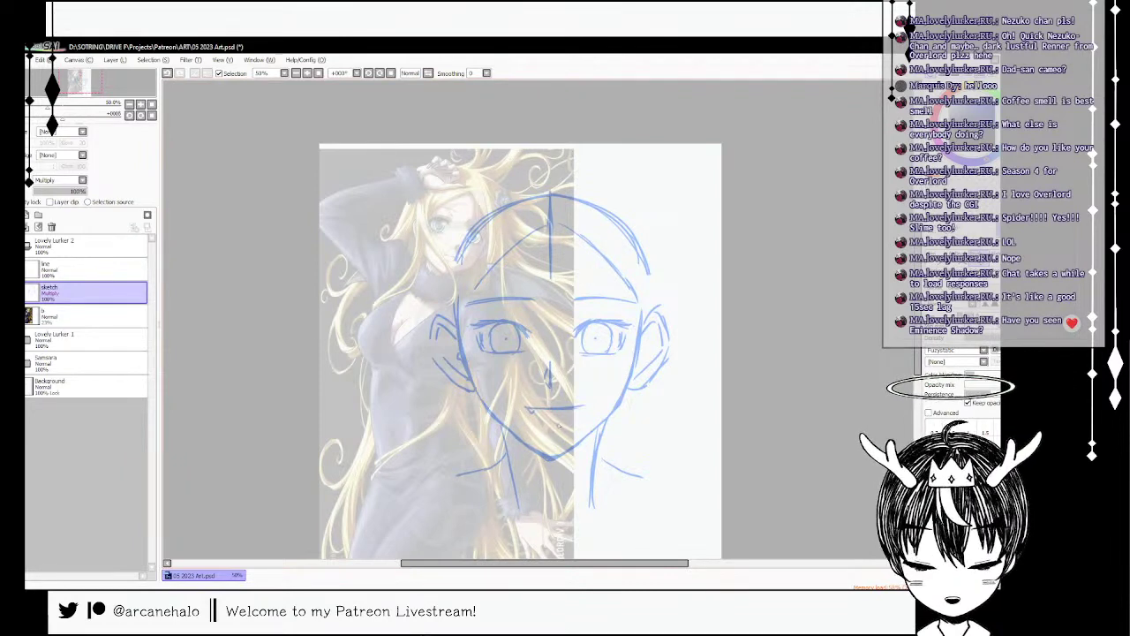
- Rework the mouth into a slight smile with a second curve beneath it and a short lower-lip line
key("ctrl+z")
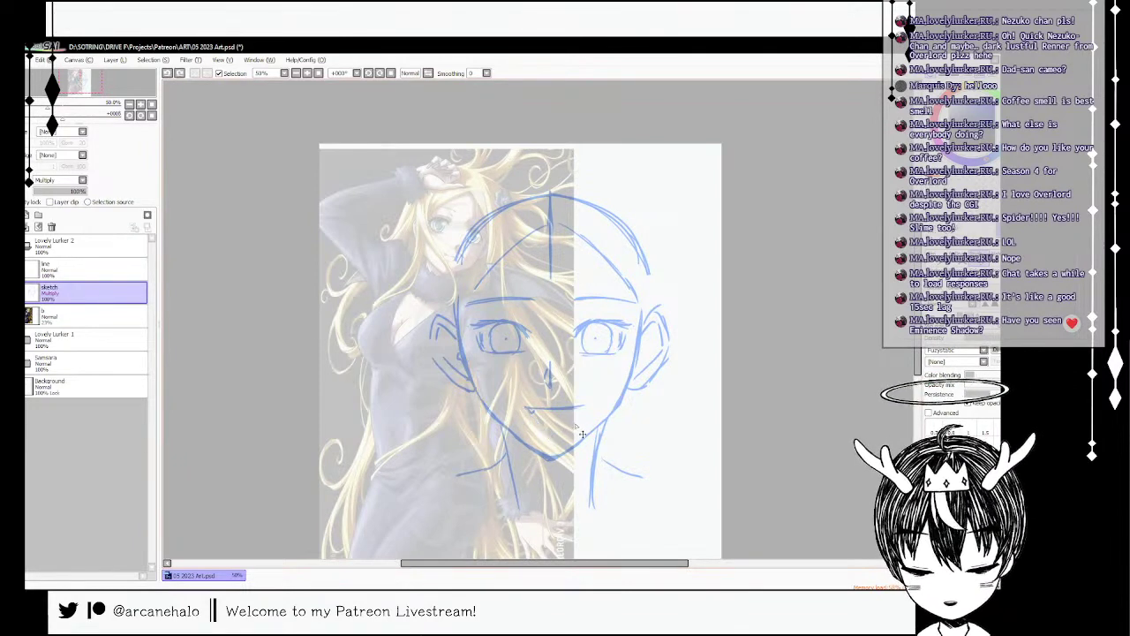
mouse_move(546, 418)
left_mouse_down()
mouse_move(581, 410)
mouse_move(531, 411)
left_mouse_up()
key("ctrl+z")
key("ctrl+z")
key("ctrl+z")
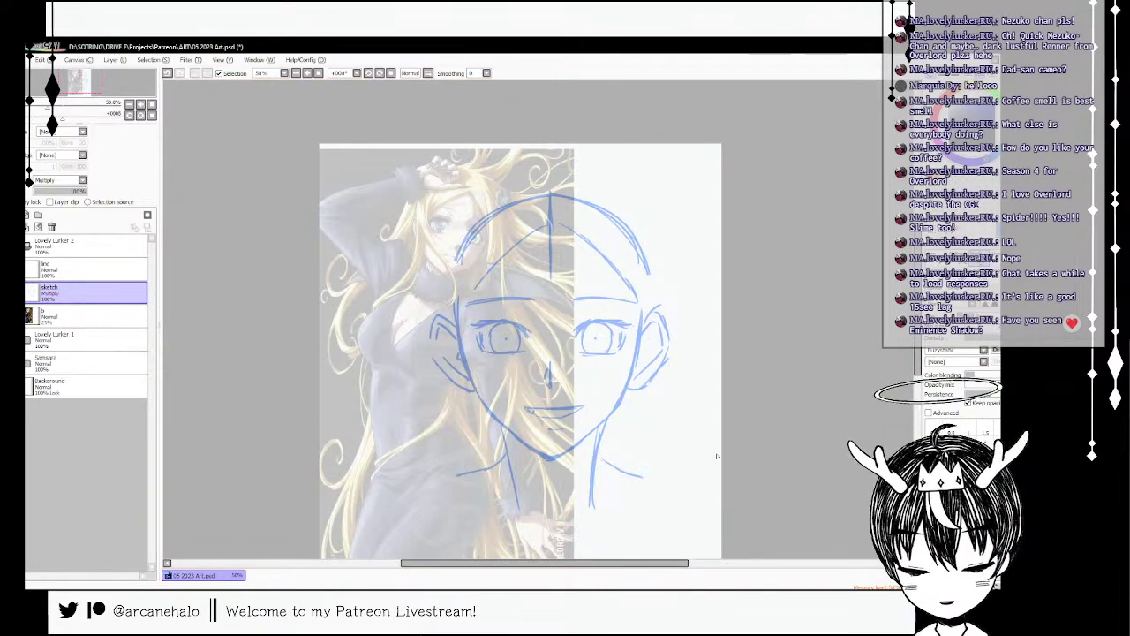
- Select each ear separately and scale it down slightly
left_click_drag(651, 300, 647, 415)
key("ctrl+z")
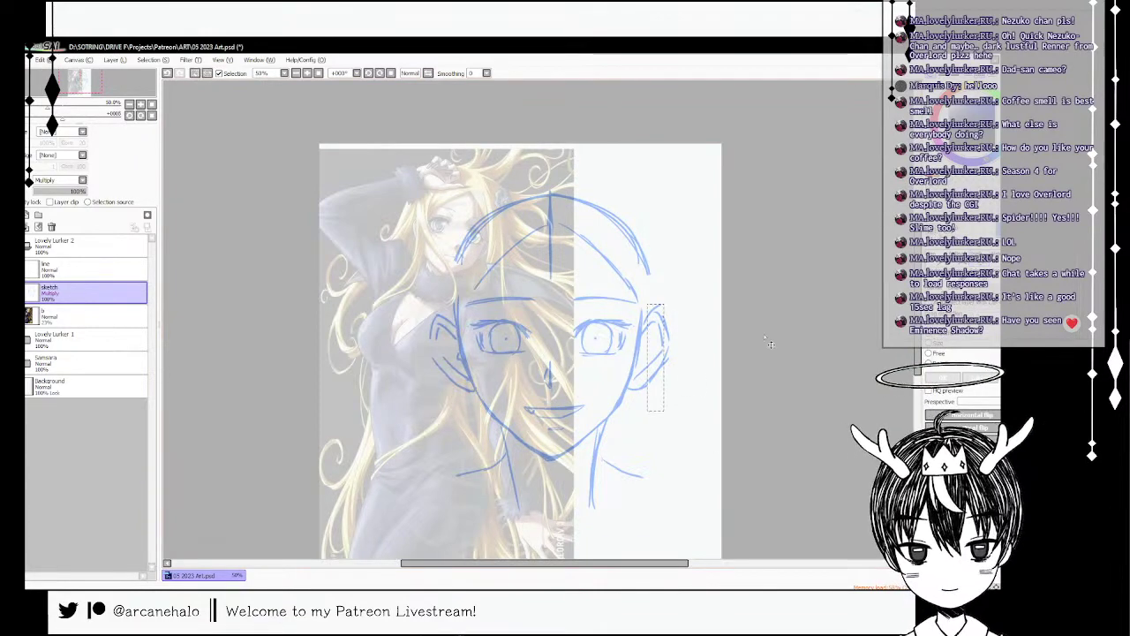
mouse_move(654, 305)
left_mouse_down()
mouse_move(628, 401)
mouse_move(688, 325)
mouse_move(666, 315)
mouse_move(651, 336)
left_mouse_up()
key("ctrl+t")
key("Return")
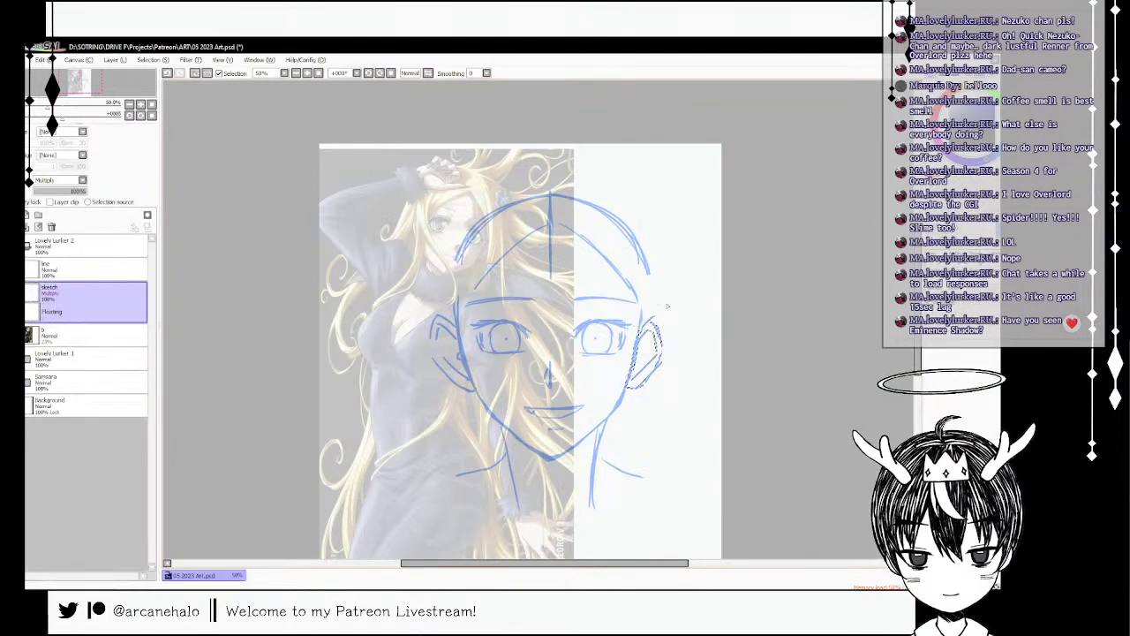
key("ctrl+t")
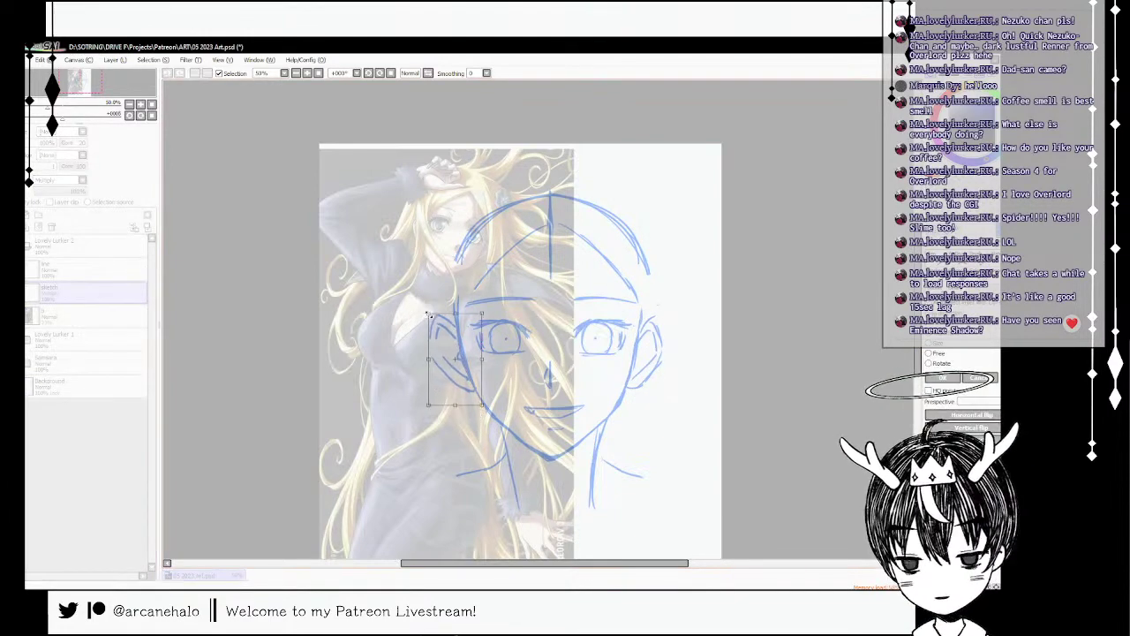
key("Return")
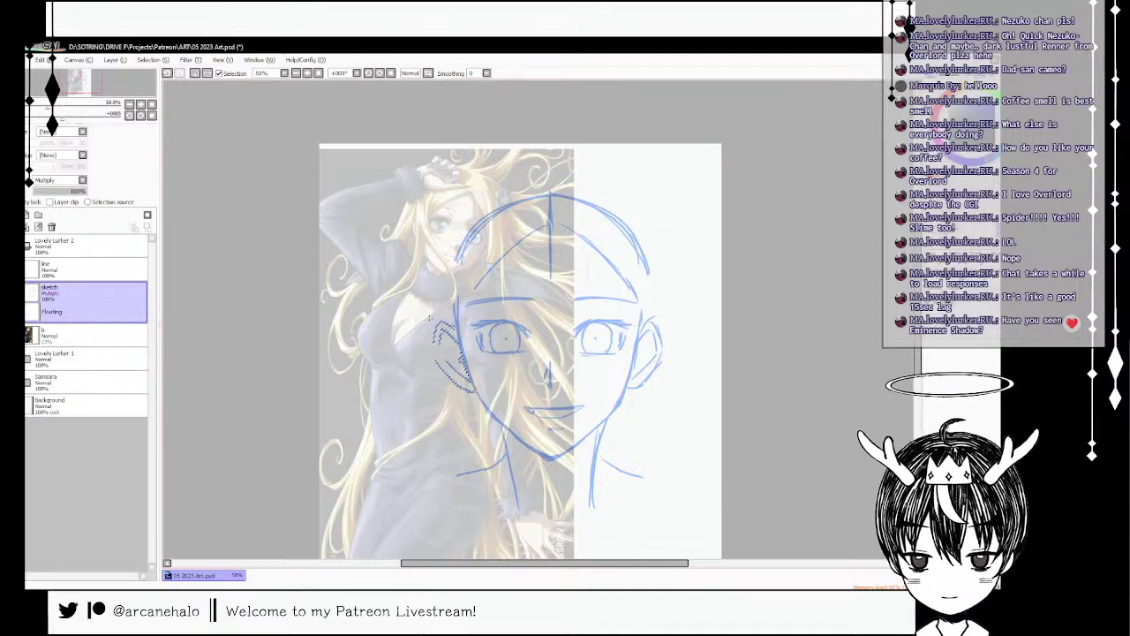
- Draw the outer hair contour over the crown and down to both ears, with a rounded flower ornament on the upper right of the head
key("b")
mouse_move(621, 210)
left_mouse_down()
mouse_move(601, 237)
mouse_move(670, 262)
mouse_move(644, 235)
left_mouse_up()
mouse_move(547, 188)
left_mouse_down()
mouse_move(460, 252)
mouse_move(553, 203)
mouse_move(471, 239)
mouse_move(602, 209)
mouse_move(545, 199)
mouse_move(498, 206)
mouse_move(468, 244)
left_mouse_up()
key("ctrl+z")
left_click_drag(586, 200, 622, 219)
left_click_drag(654, 276, 658, 322)
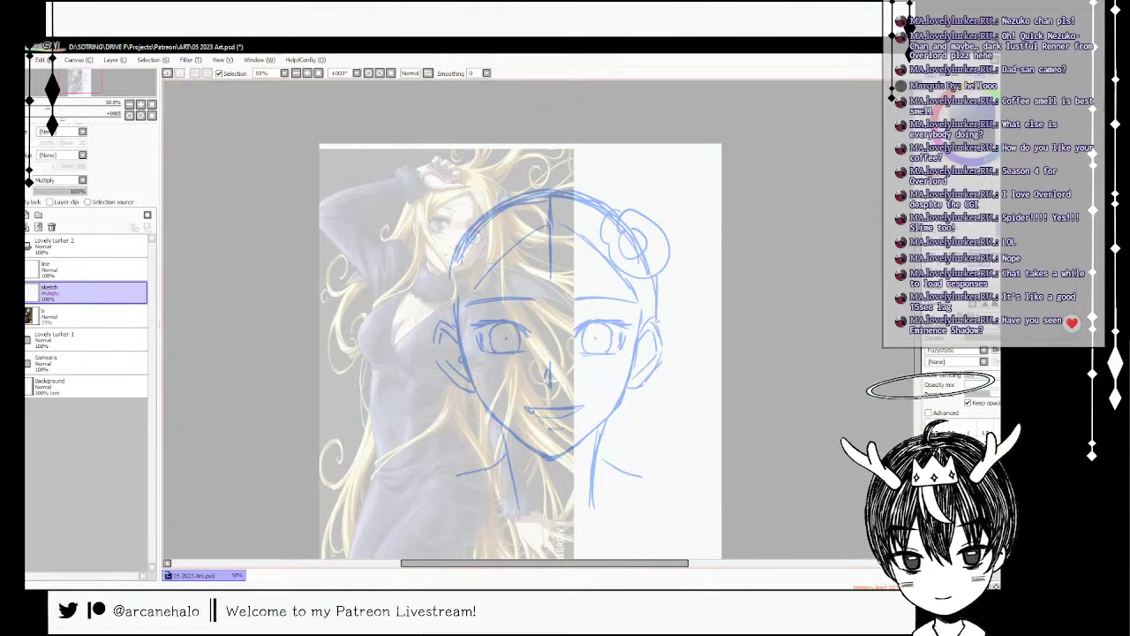
left_click_drag(482, 212, 444, 304)
left_click_drag(465, 240, 445, 327)
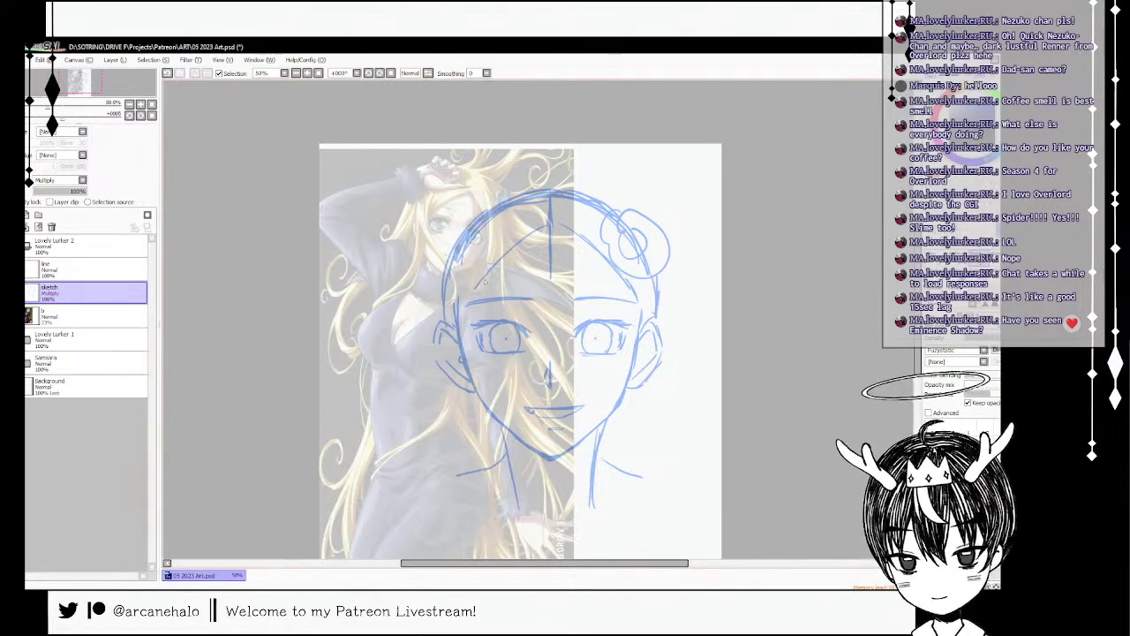
left_click_drag(486, 269, 470, 373)
key("ctrl+z")
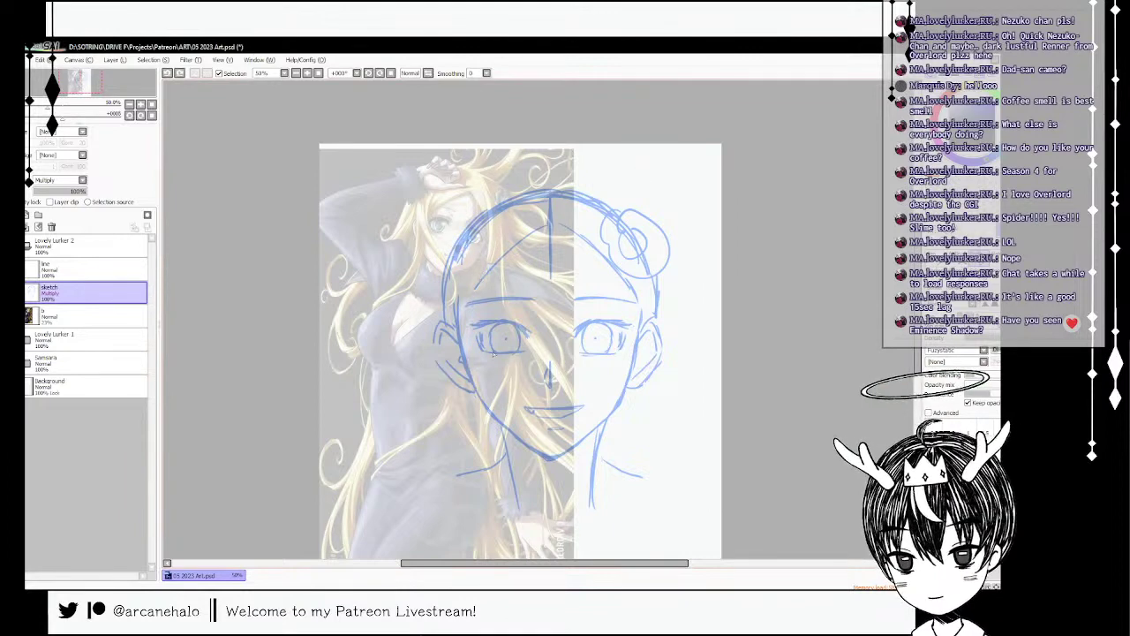
mouse_move(608, 266)
left_mouse_down()
mouse_move(616, 294)
mouse_move(622, 345)
mouse_move(629, 297)
mouse_move(588, 516)
left_mouse_up()
key("ctrl+z")
key("ctrl+z")
left_click_drag(623, 272, 586, 520)
key("ctrl+z")
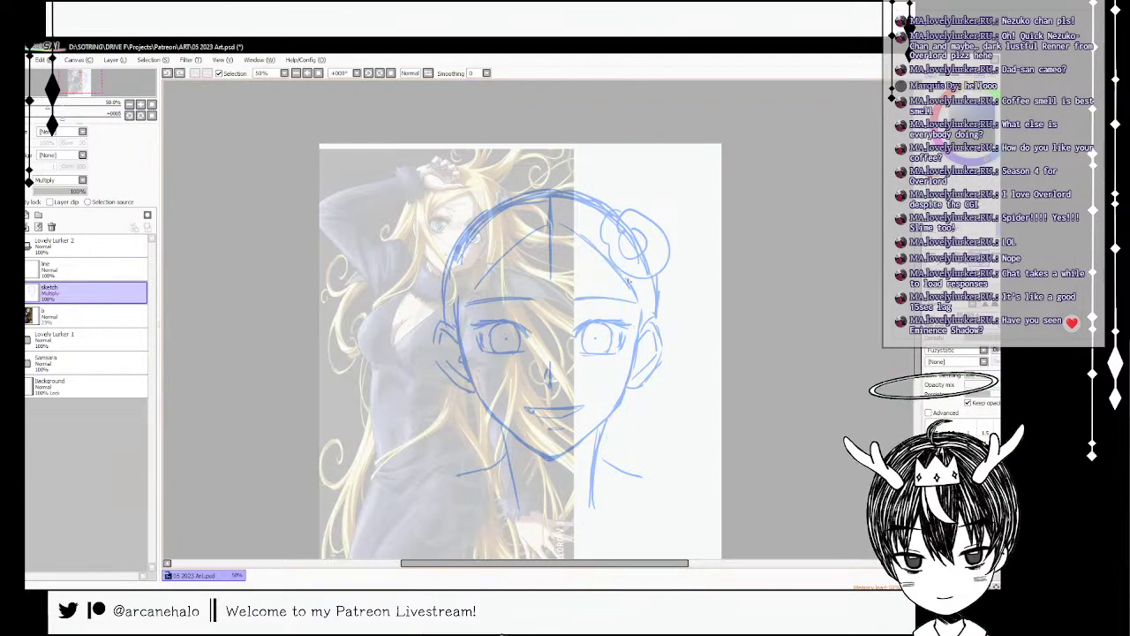
- Draw a long side lock down each side of the face to the neck, and add a hair contour above the left ear
left_click_drag(629, 324, 595, 504)
mouse_move(470, 290)
left_mouse_down()
mouse_move(483, 436)
mouse_move(471, 327)
mouse_move(503, 524)
left_mouse_up()
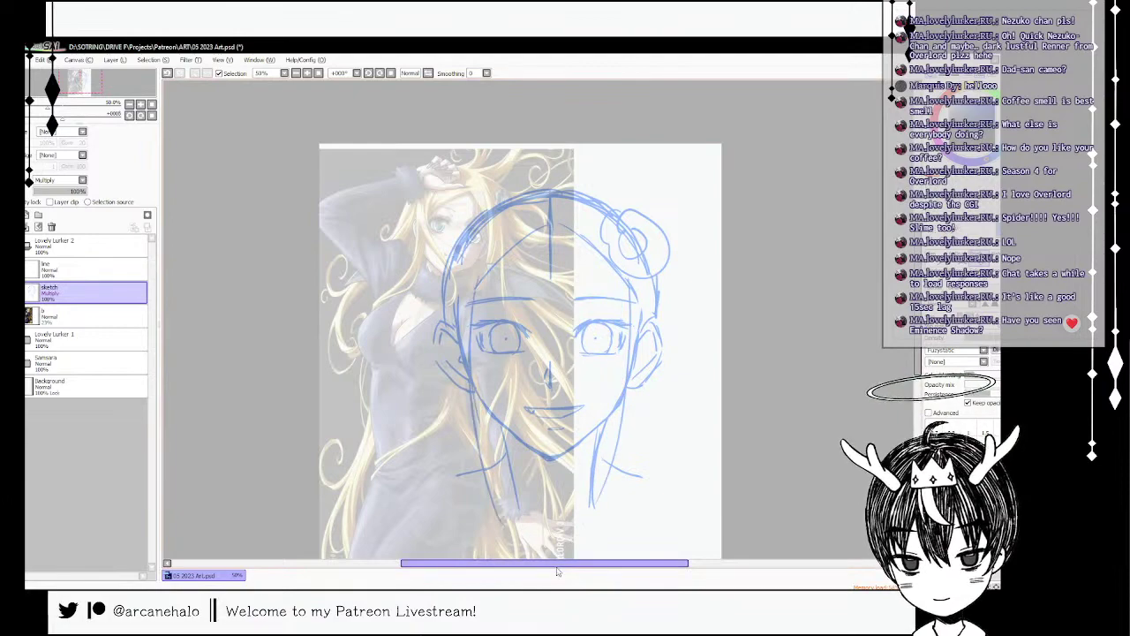
left_click_drag(458, 253, 439, 329)
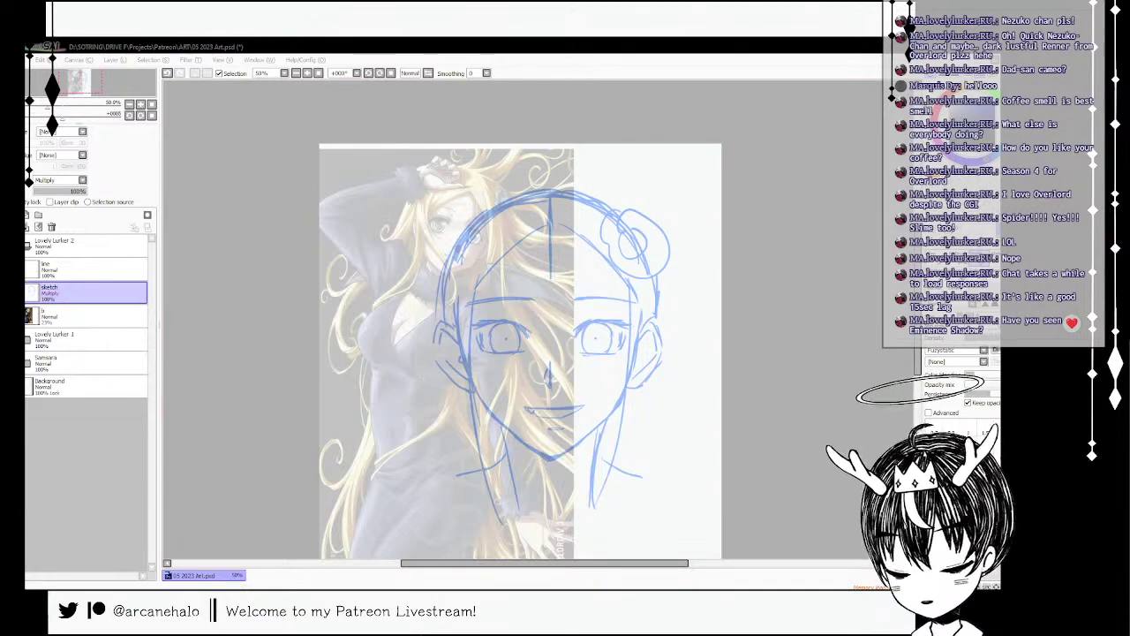
- Lengthen the side locks beside the neck and draw long hair contours sweeping from behind both ears out over the shoulders
left_click_drag(474, 330, 507, 537)
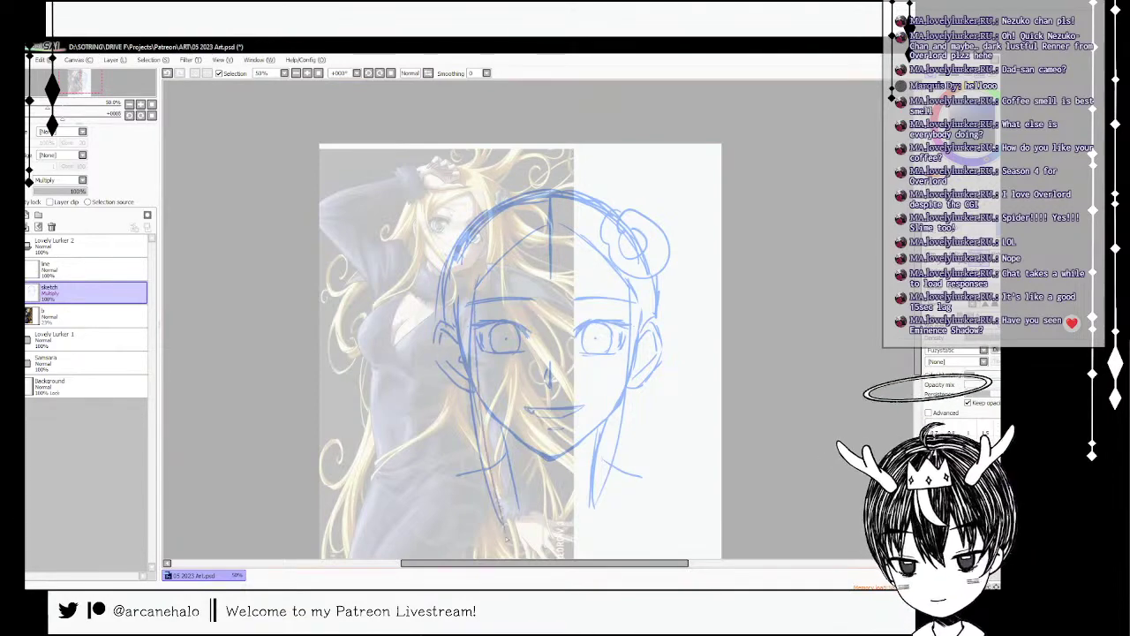
left_click_drag(644, 304, 634, 473)
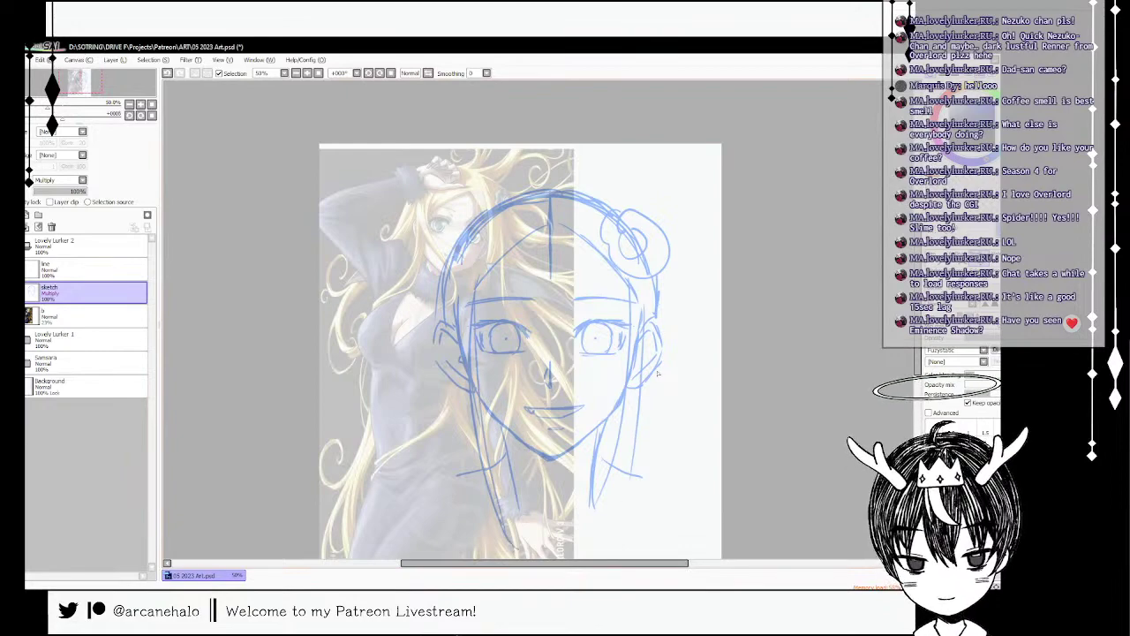
left_click_drag(657, 374, 719, 523)
left_click_drag(439, 368, 397, 478)
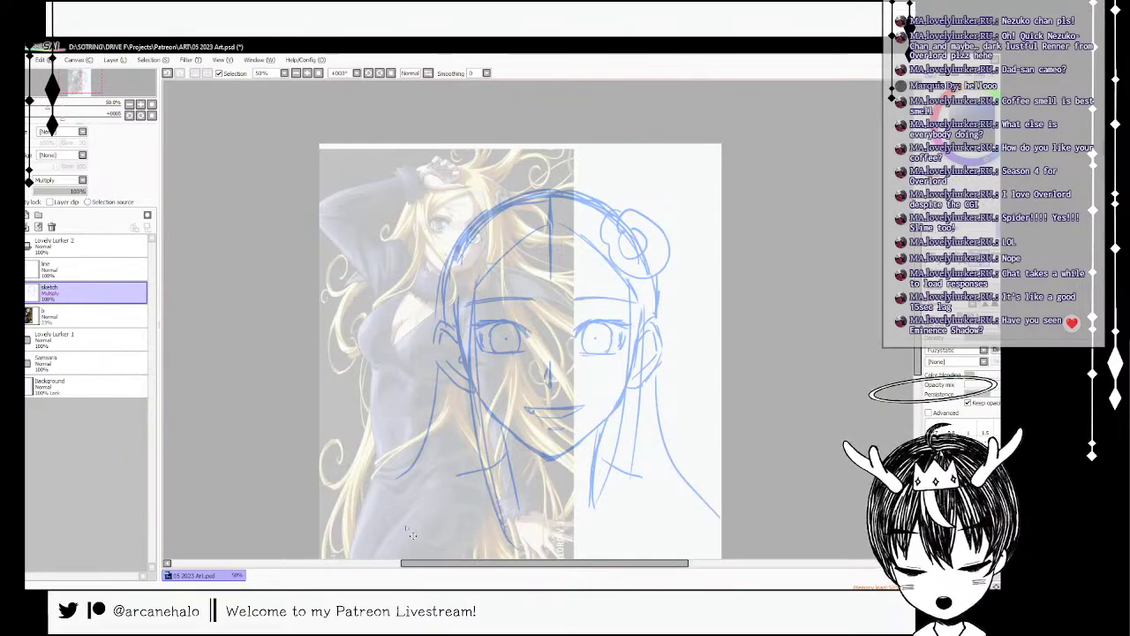
key("ctrl+z")
left_click_drag(443, 376, 381, 495)
left_click_drag(441, 434, 332, 508)
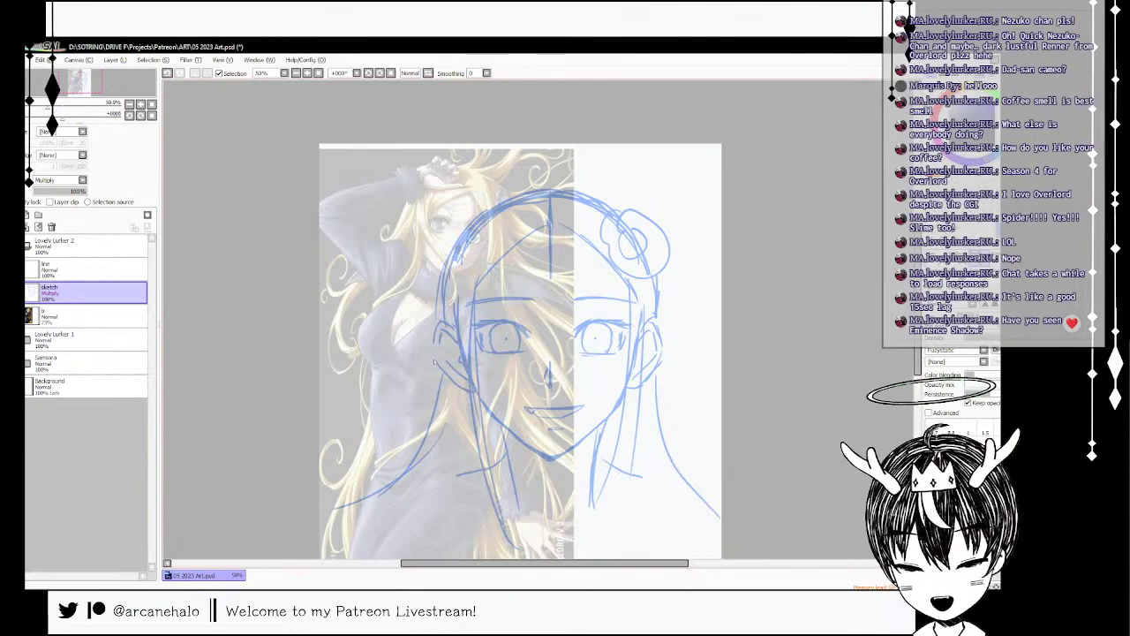
mouse_move(438, 370)
left_mouse_down()
mouse_move(411, 469)
mouse_move(426, 437)
mouse_move(321, 557)
left_mouse_up()
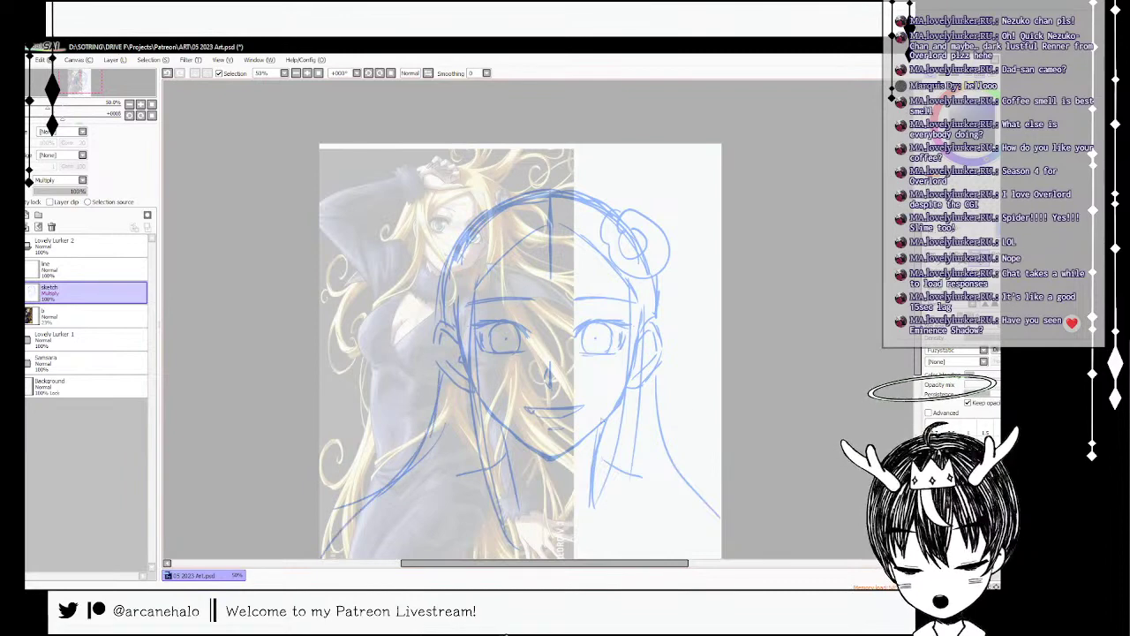
left_click_drag(662, 432, 710, 500)
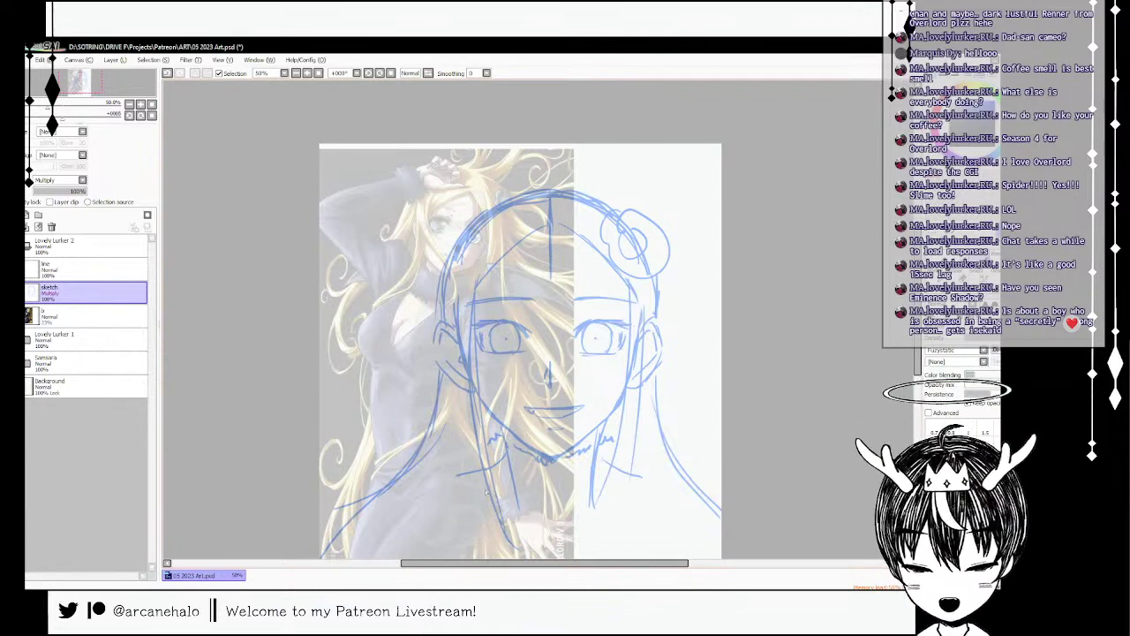
- Draw the jagged fur collar's lower edge across the neck and its ragged outer edge on the left
mouse_move(503, 500)
left_mouse_down()
mouse_move(530, 516)
mouse_move(583, 510)
left_mouse_up()
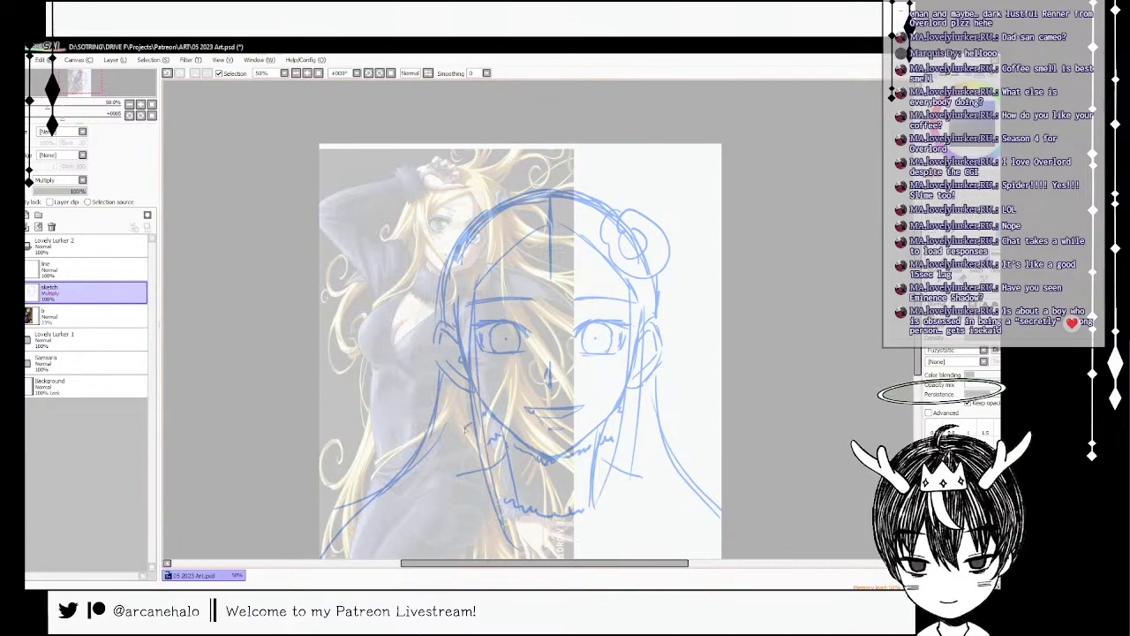
left_click_drag(469, 481, 491, 516)
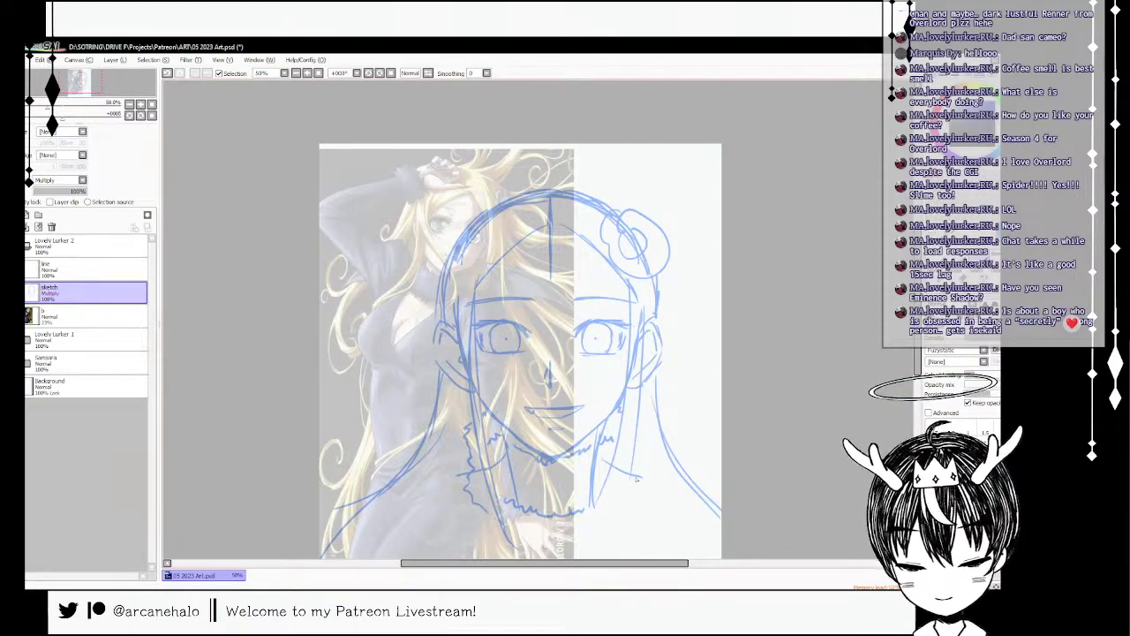
left_click_drag(639, 476, 667, 494)
key("ctrl+z")
- Draw tapering lines from both sides of the collar to the canvas's bottom edge, with an inner curve between them
scroll(528, 437, "down", 4)
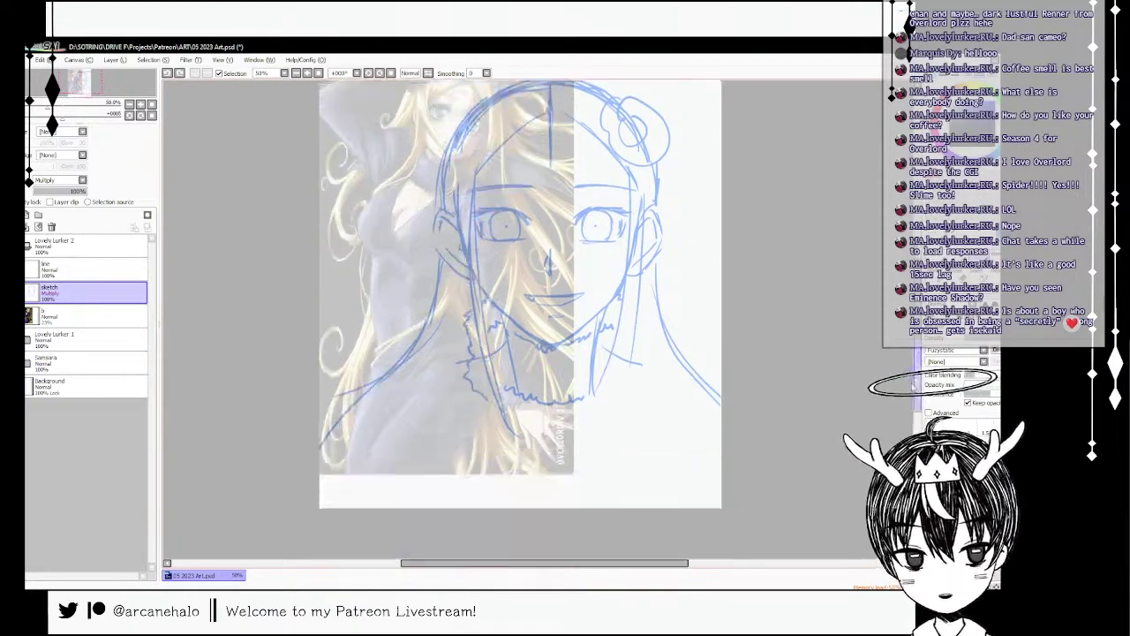
mouse_move(625, 345)
left_mouse_down()
mouse_move(574, 464)
mouse_move(604, 411)
mouse_move(602, 431)
mouse_move(576, 471)
left_mouse_up()
key("ctrl+z")
key("ctrl+z")
left_click_drag(562, 396, 540, 472)
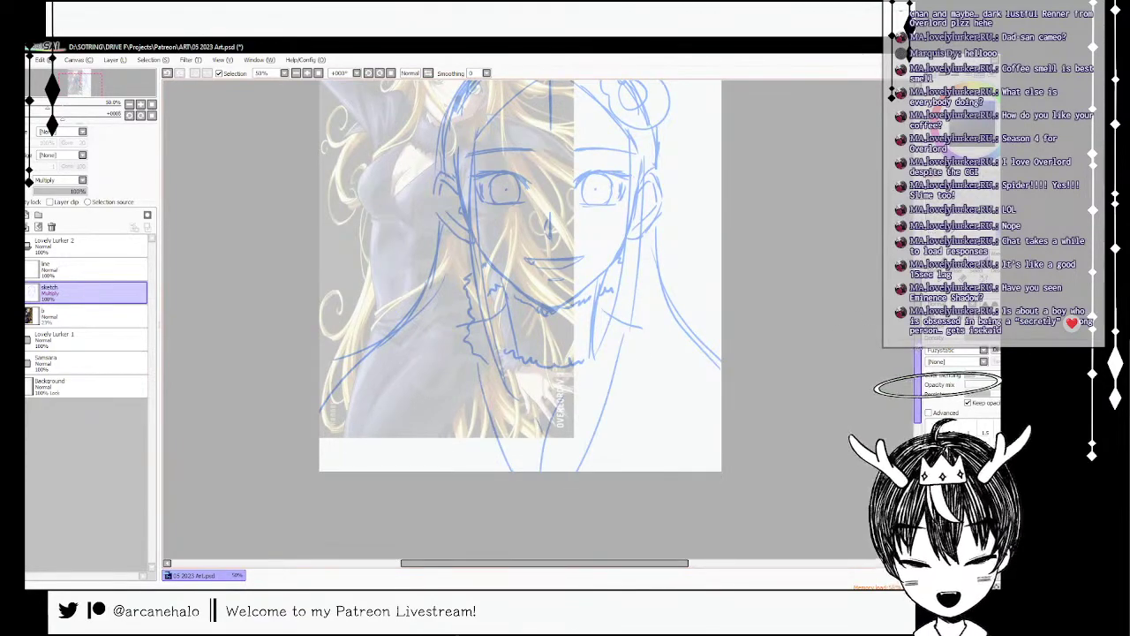
- Move the whole sketch up and left on the canvas, and erase the outer end of the left shoulder contour
scroll(590, 254, "up", 3)
key("ctrl+t")
left_click_drag(586, 251, 576, 259)
key("Return")
scroll(520, 340, "down", 1)
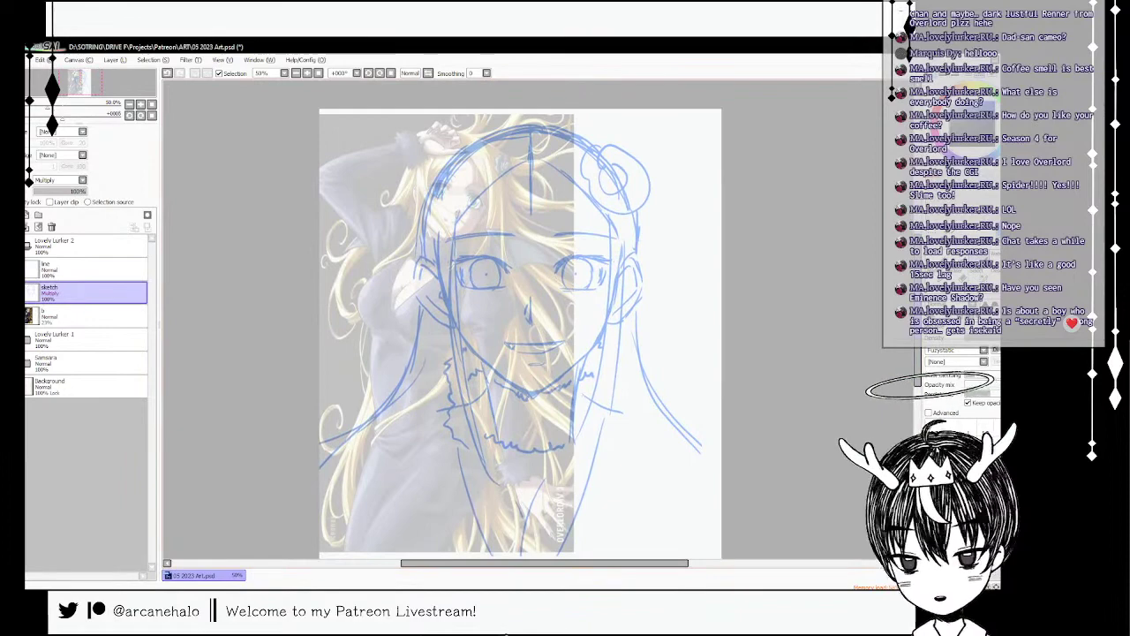
key("e")
left_click_drag(346, 440, 328, 481)
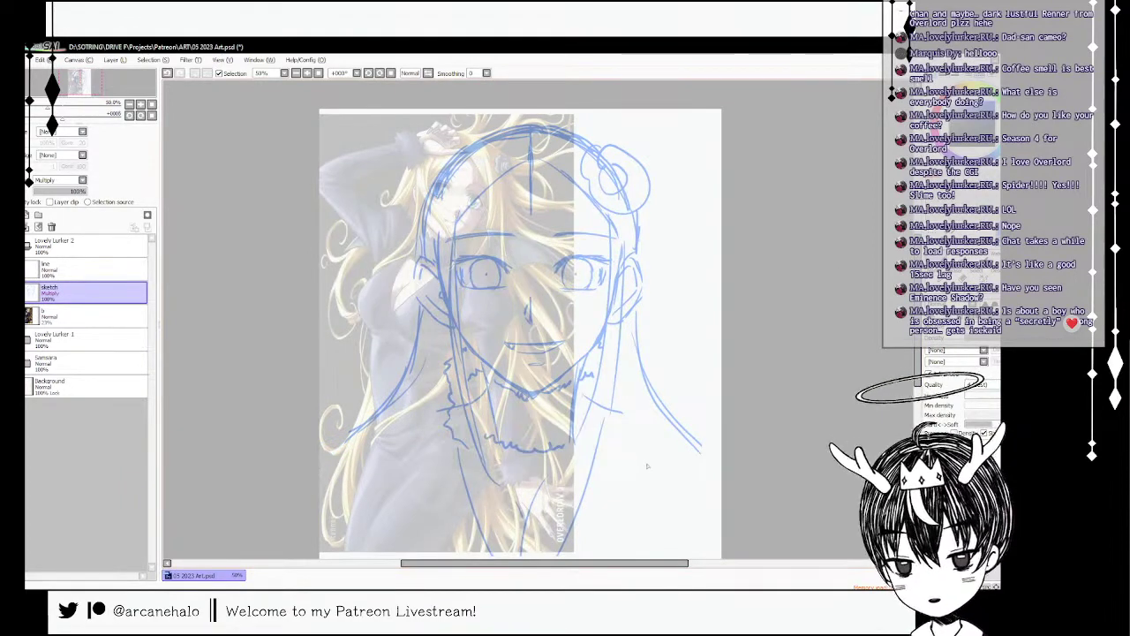
- Distort the right-hand eye on the sketch layer with a free transform, raising its inner corners slightly
left_click(88, 315)
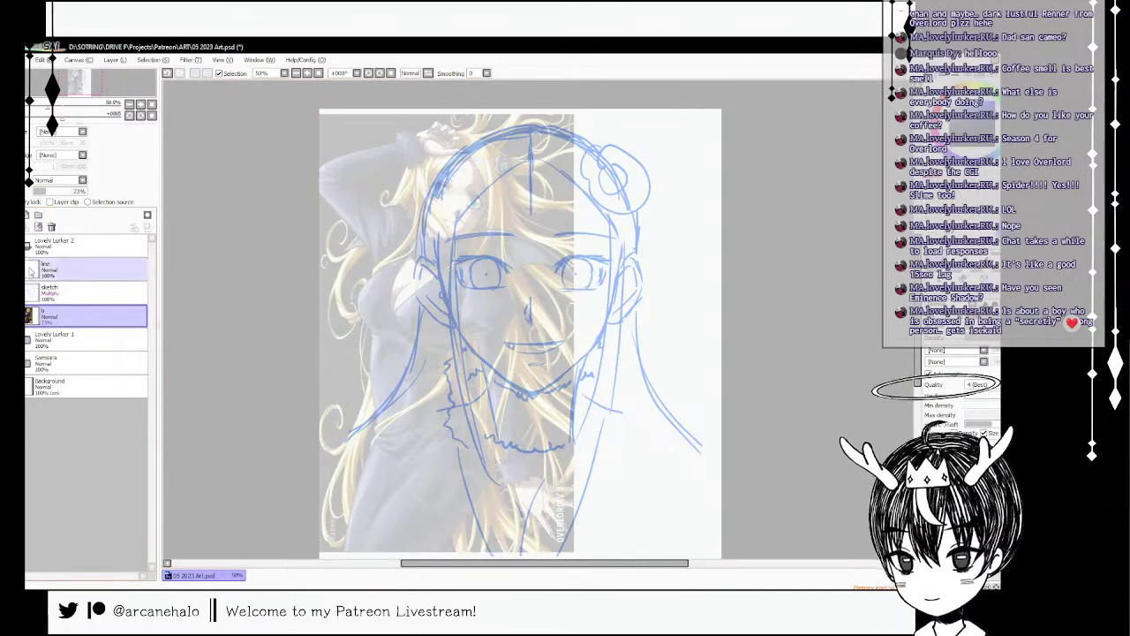
key("ctrl+t")
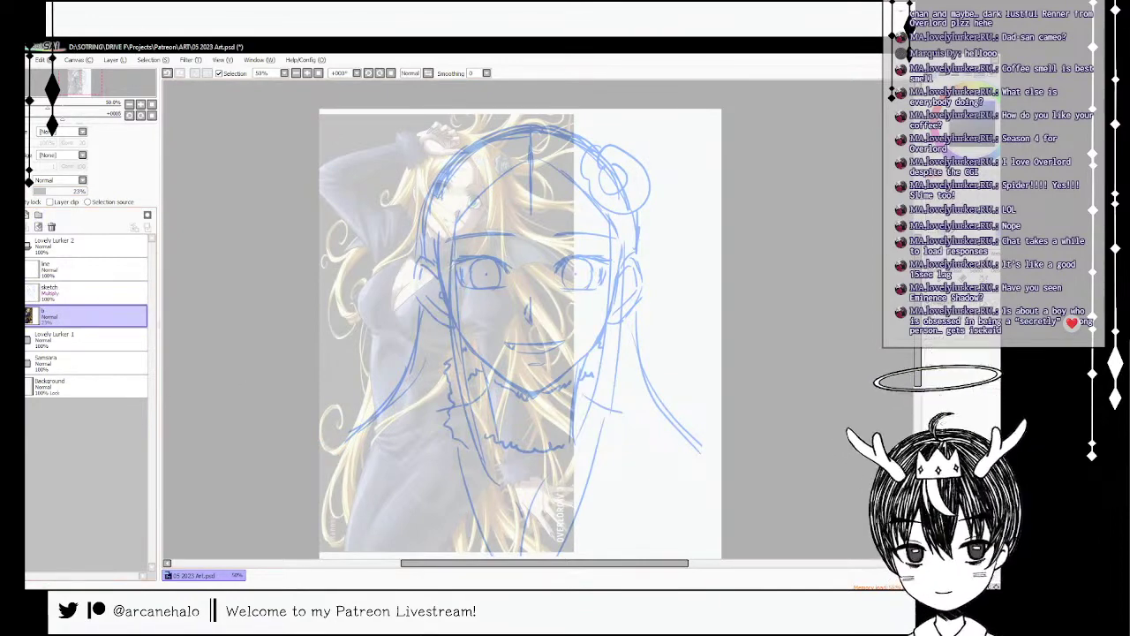
left_click(98, 292)
key("ctrl+t")
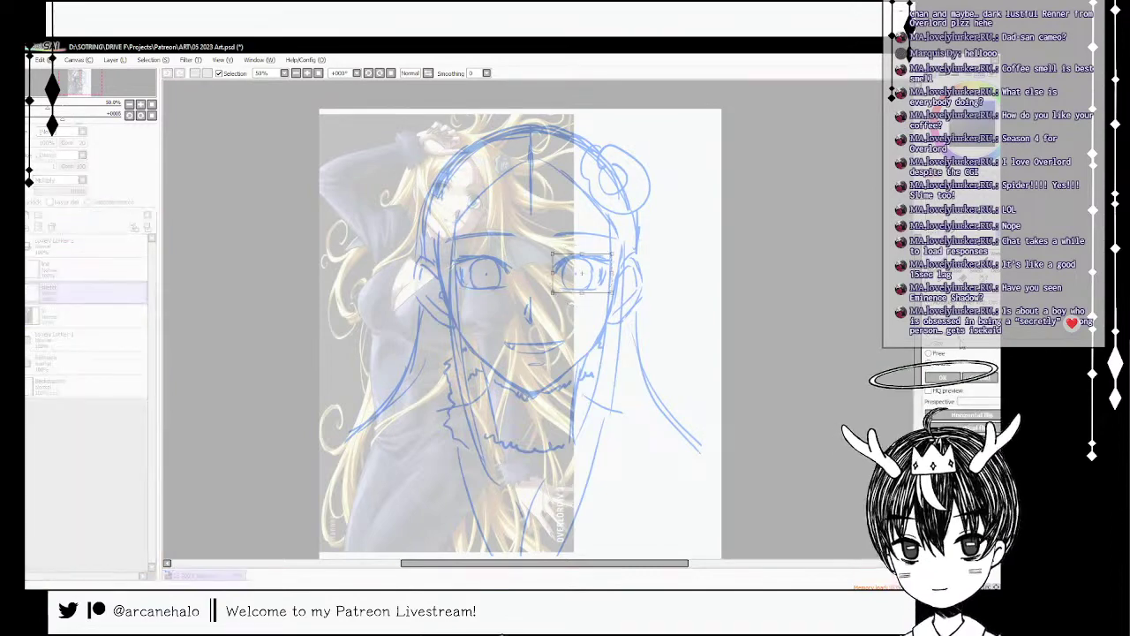
left_click_drag(554, 254, 553, 250)
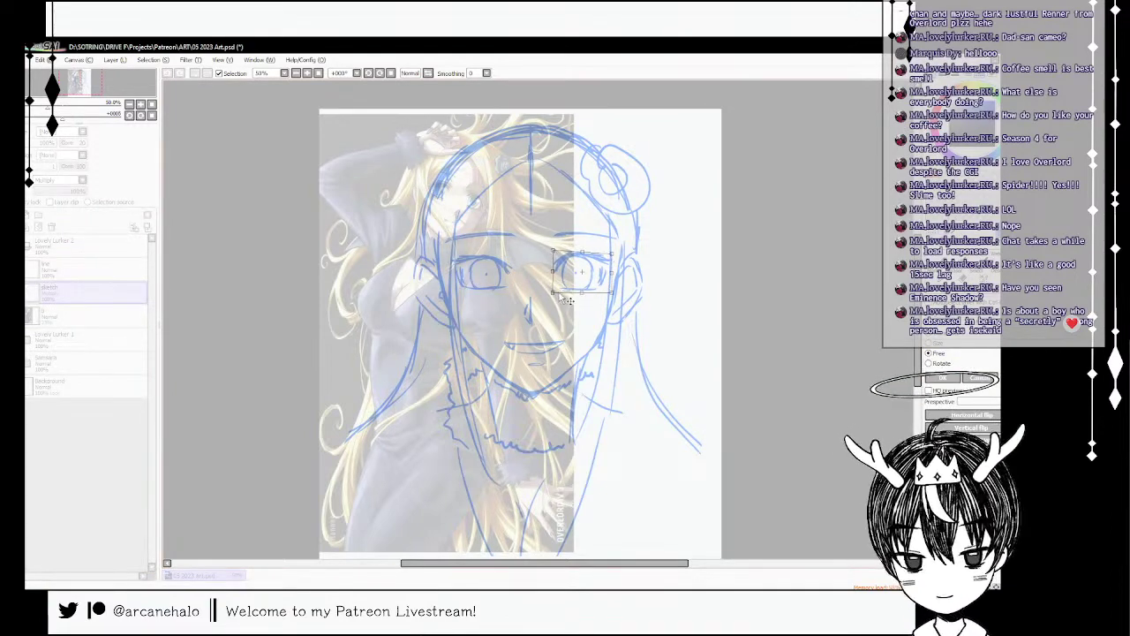
left_click_drag(560, 296, 561, 297)
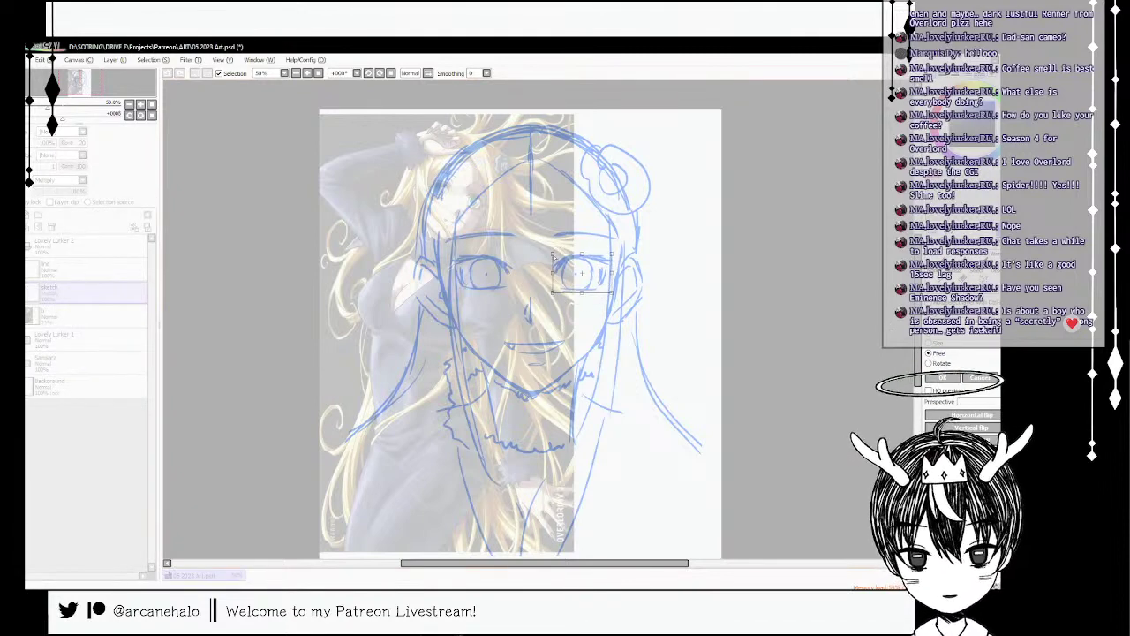
left_click_drag(554, 254, 553, 250)
left_click_drag(553, 292, 554, 287)
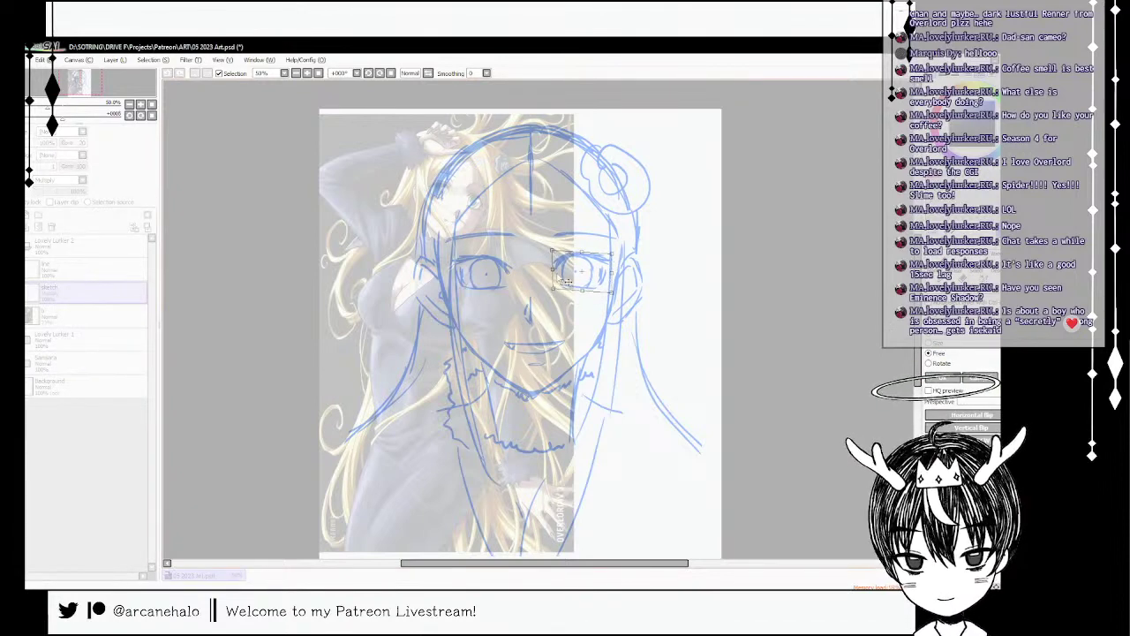
key("Return")
- Select the left-hand eye and distort it to match, raising its inner corners slightly
mouse_move(499, 252)
left_mouse_down()
mouse_move(509, 265)
mouse_move(513, 250)
left_mouse_up()
key("ctrl+t")
left_click_drag(513, 292, 513, 288)
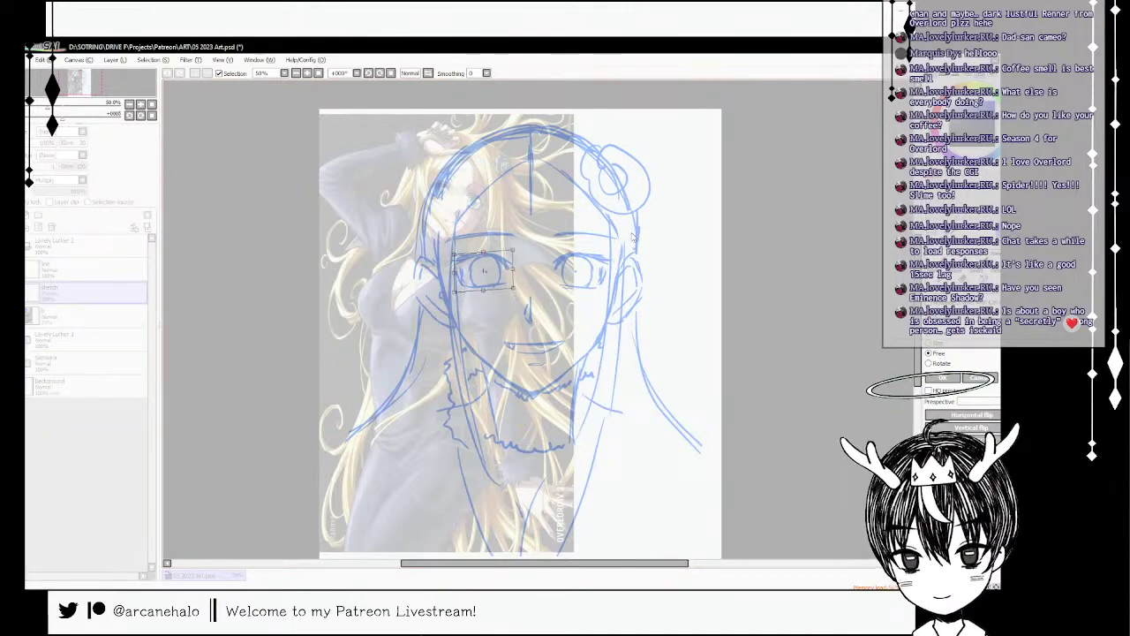
key("Return")
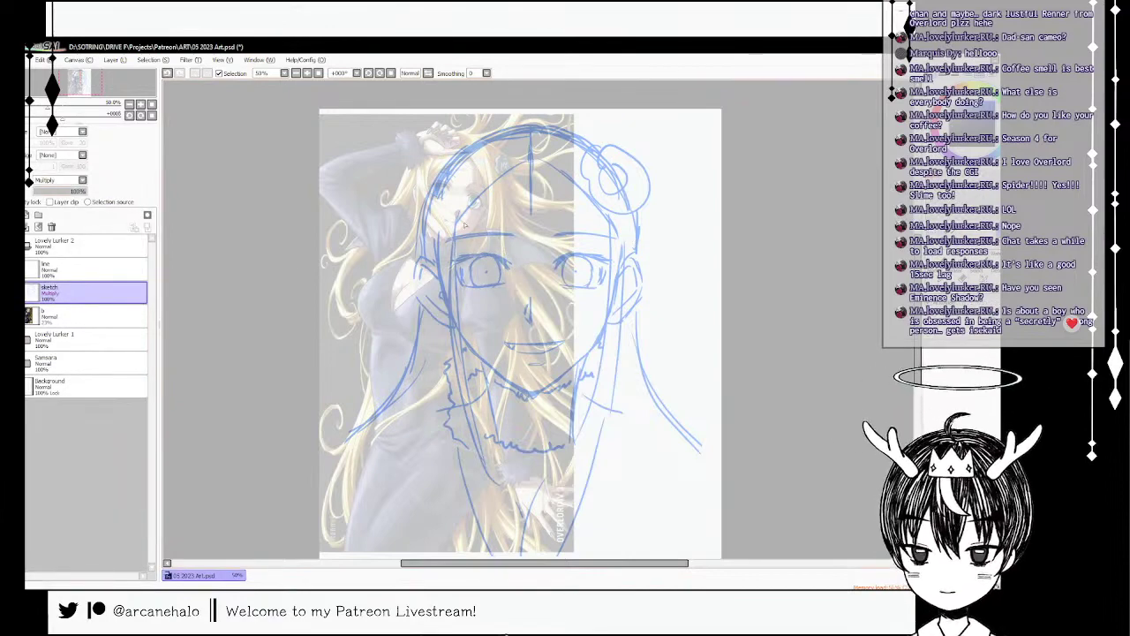
- Select the eyes and eyebrows and shift them down slightly, then lower the hairline on the forehead the same way
mouse_move(462, 223)
left_mouse_down()
mouse_move(466, 294)
mouse_move(521, 327)
mouse_move(595, 306)
mouse_move(614, 268)
mouse_move(609, 221)
left_mouse_up()
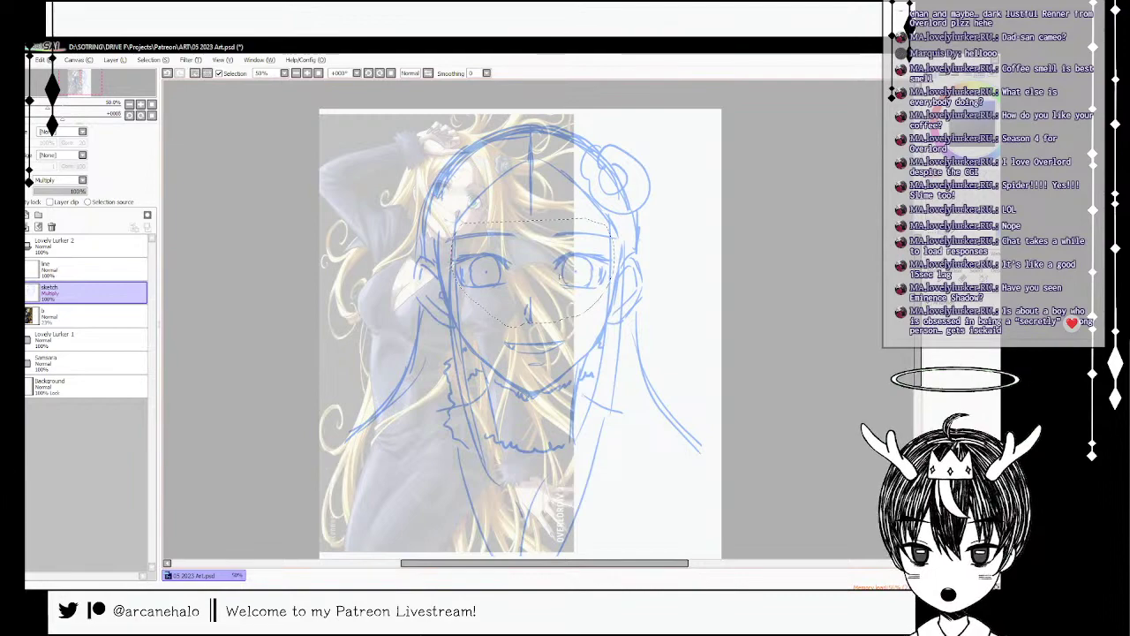
left_click_drag(575, 264, 576, 273)
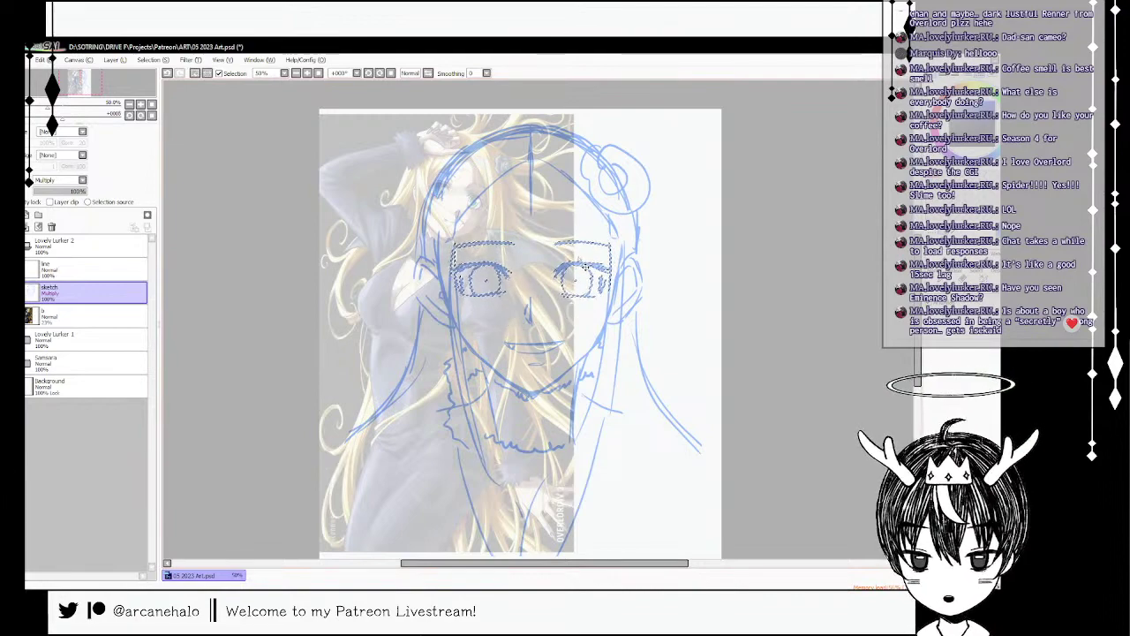
key("ctrl+d")
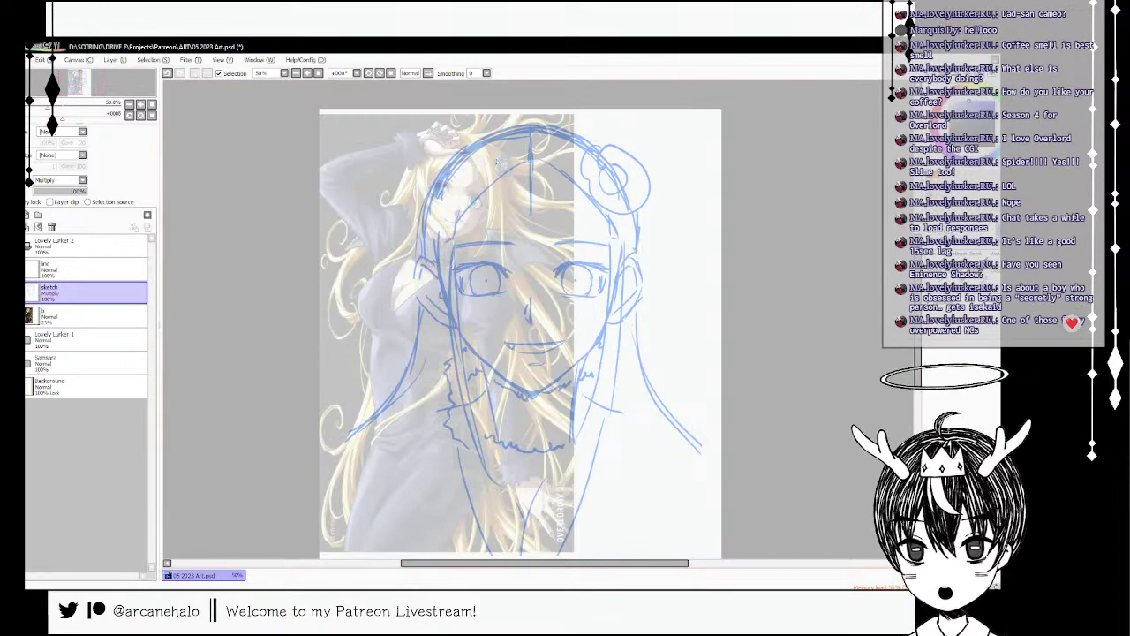
mouse_move(516, 152)
left_mouse_down()
mouse_move(508, 217)
mouse_move(623, 224)
mouse_move(549, 155)
left_mouse_up()
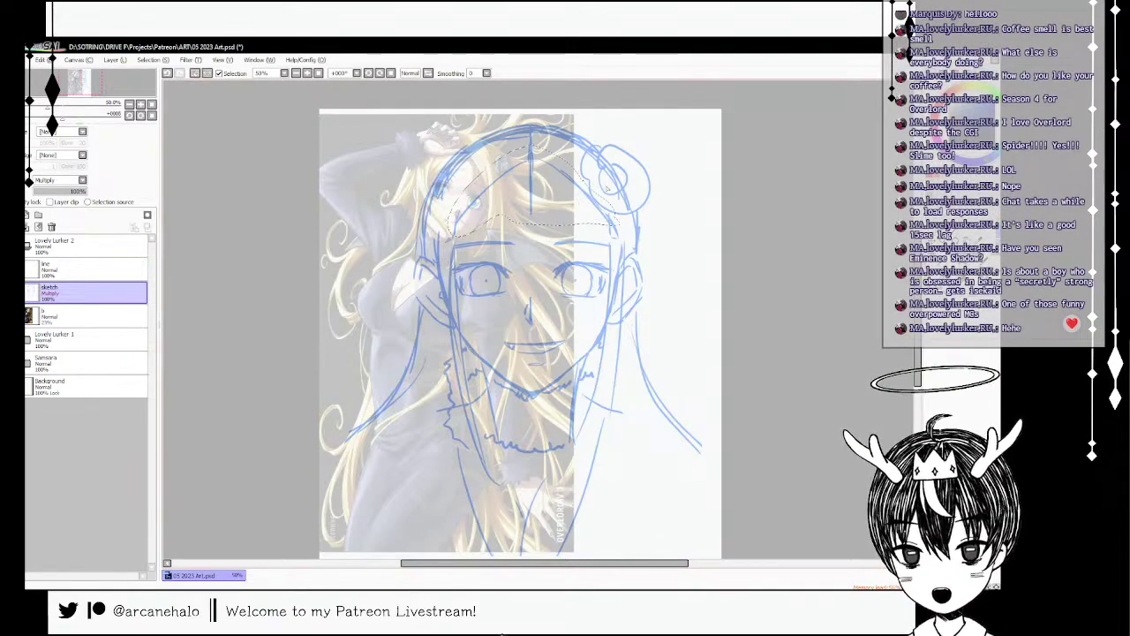
left_click_drag(572, 198, 573, 215)
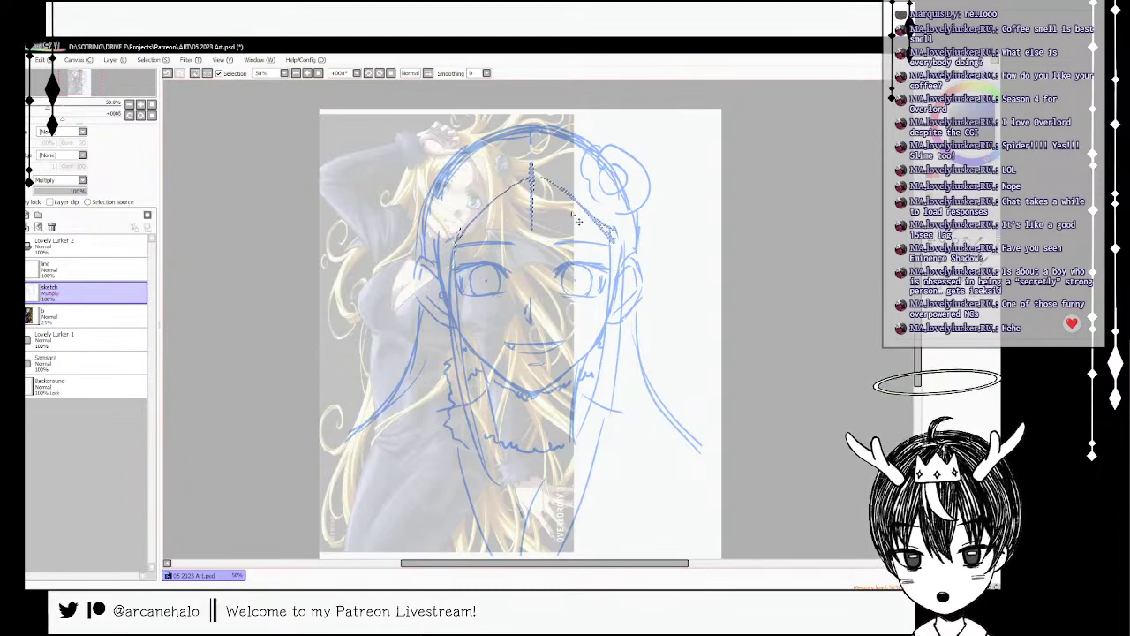
key("ctrl+d")
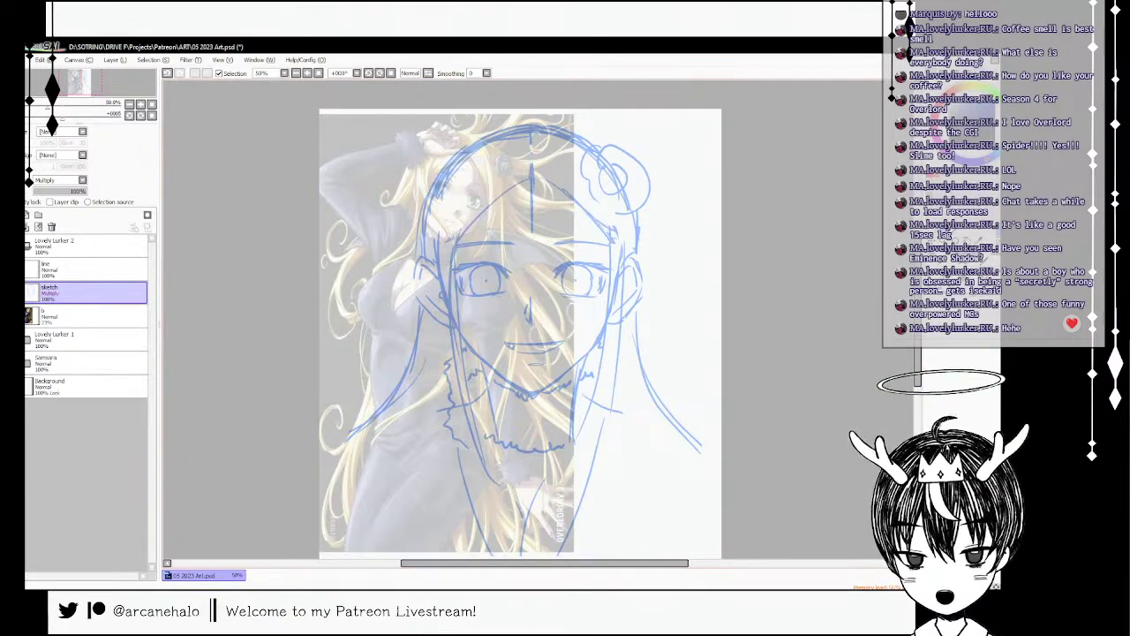
- Erase the parting line over the forehead and redraw it thinly from the crown to the hairline's peak
key("e")
left_click_drag(532, 184, 533, 231)
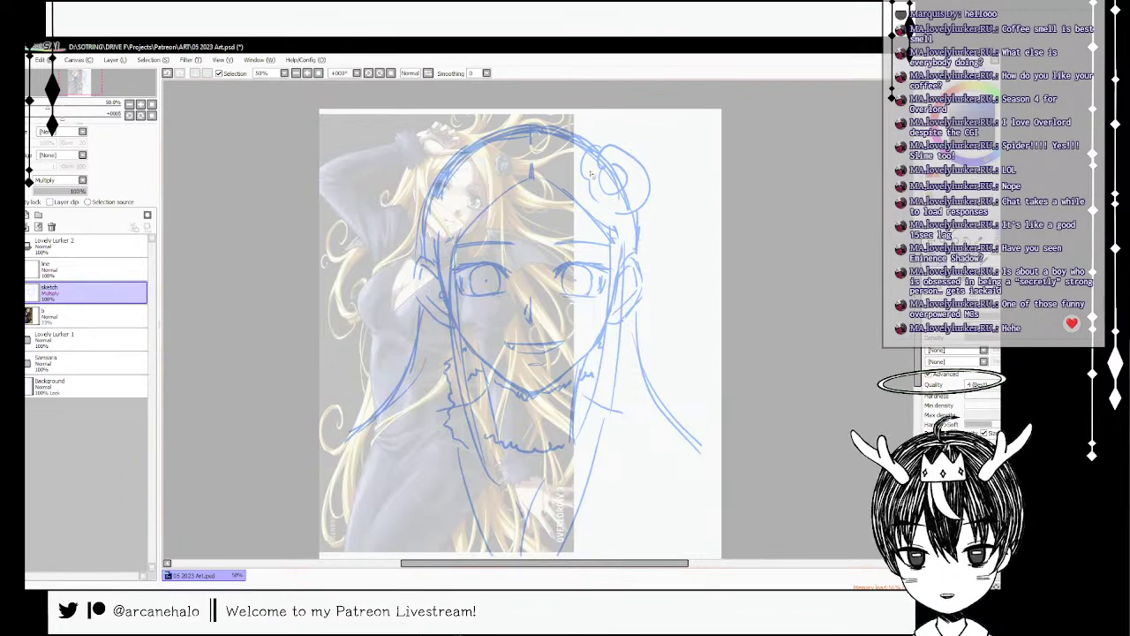
mouse_move(530, 166)
left_mouse_down()
mouse_move(533, 194)
mouse_move(532, 153)
mouse_move(545, 184)
left_mouse_up()
left_click(979, 259)
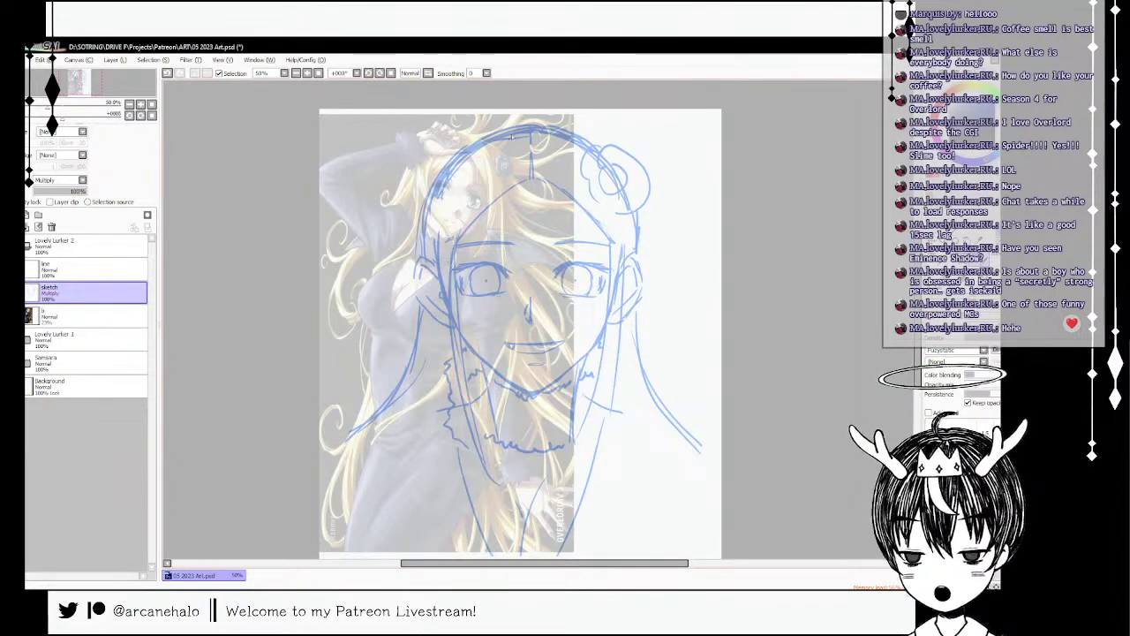
left_click(938, 263)
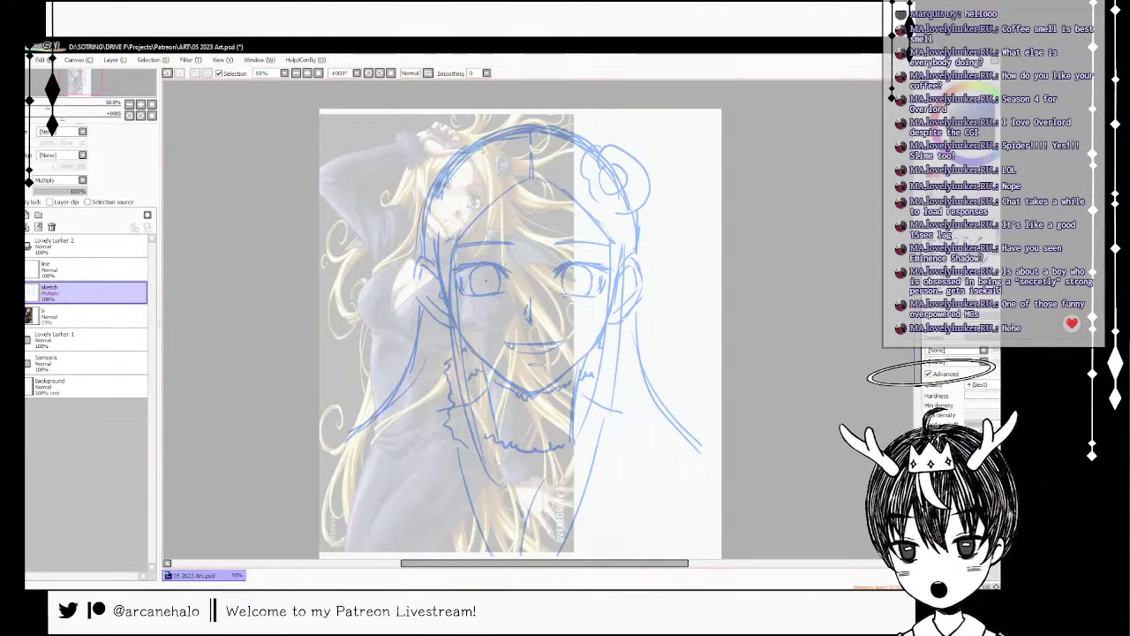
- Erase the doubled inner strokes along the upper-left hair contour, leaving a single clean line over the crown
left_click_drag(482, 150, 439, 209)
key("ctrl+z")
left_click_drag(516, 145, 444, 212)
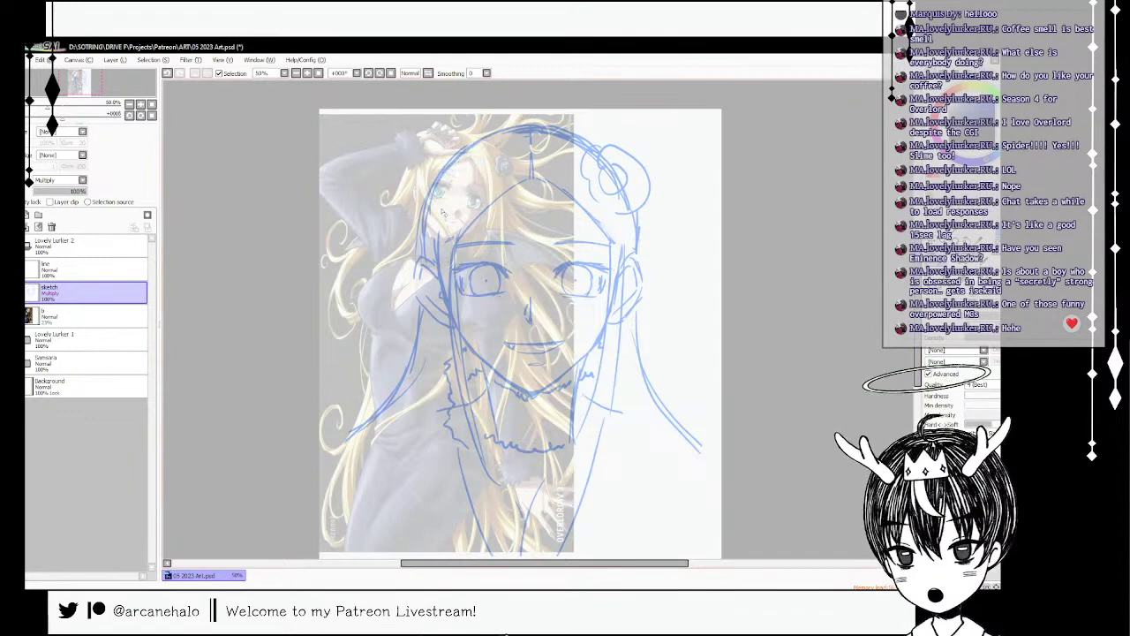
mouse_move(505, 130)
left_mouse_down()
mouse_move(562, 130)
mouse_move(494, 132)
mouse_move(537, 129)
left_mouse_up()
key("ctrl+z")
key("b")
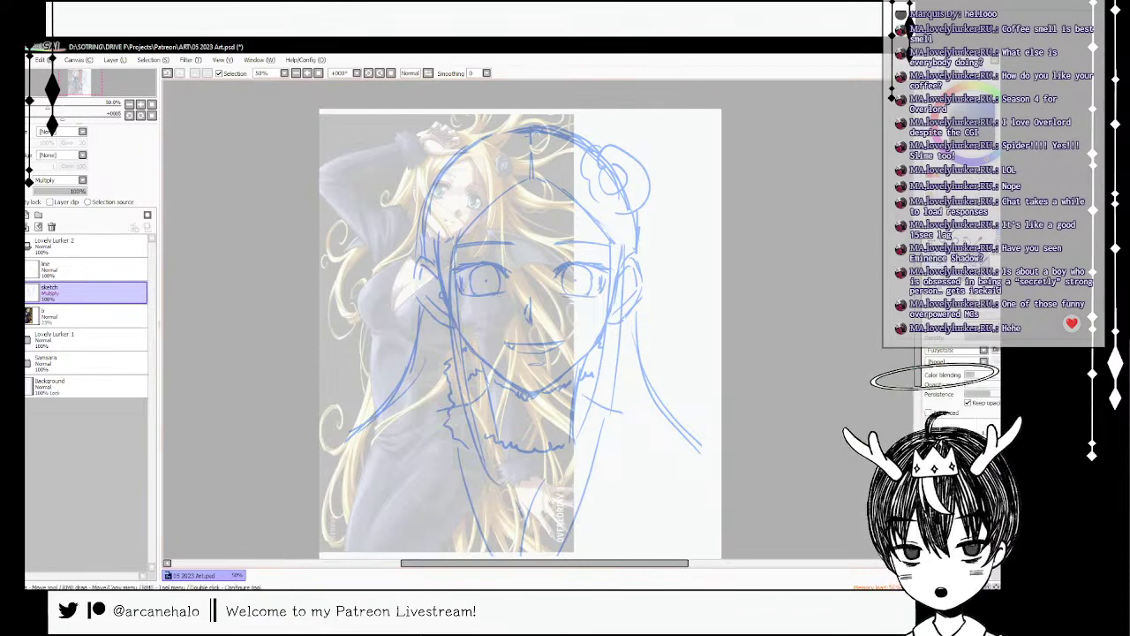
key("ctrl+z")
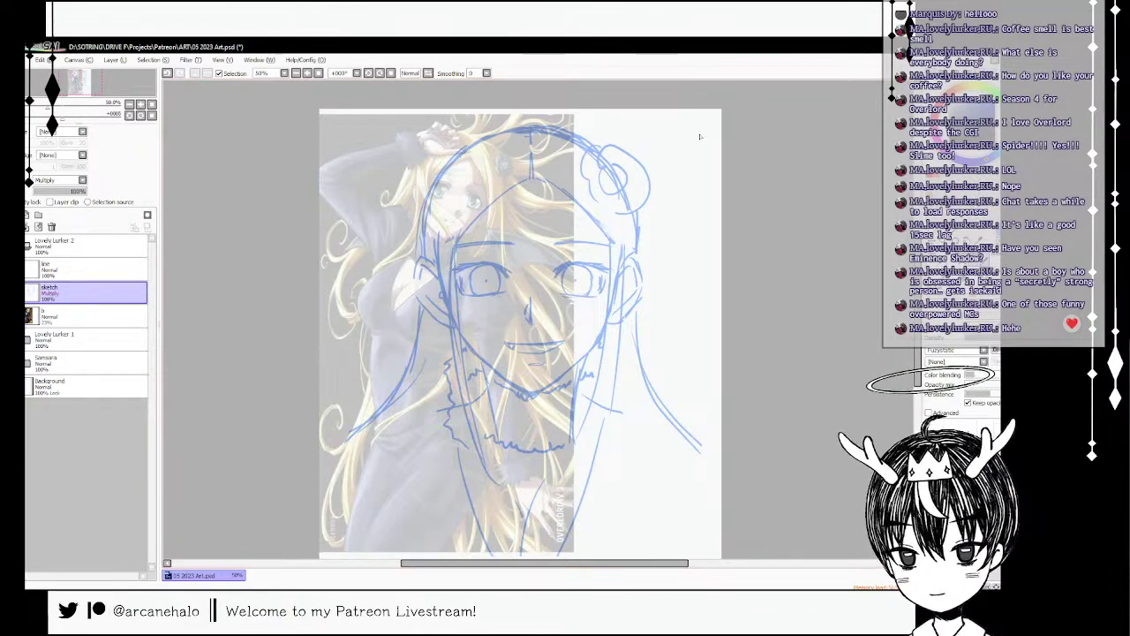
- Add hair strands beneath both ears and reduce the sketch layer's opacity to 26%
left_click_drag(624, 323, 642, 407)
left_click_drag(619, 369, 642, 408)
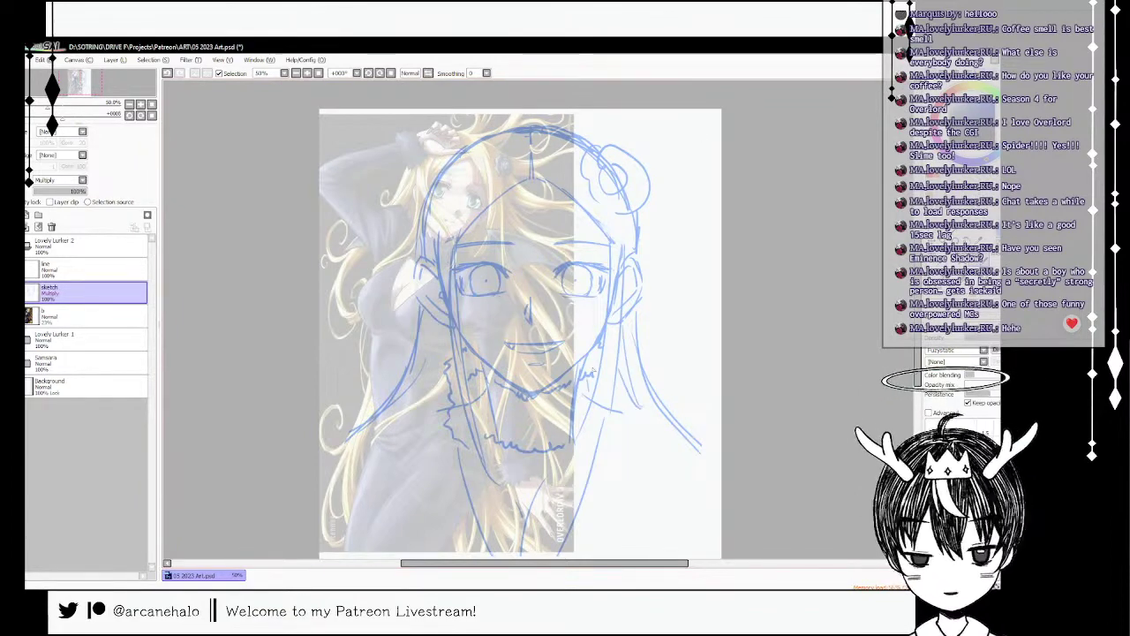
left_click_drag(448, 329, 433, 410)
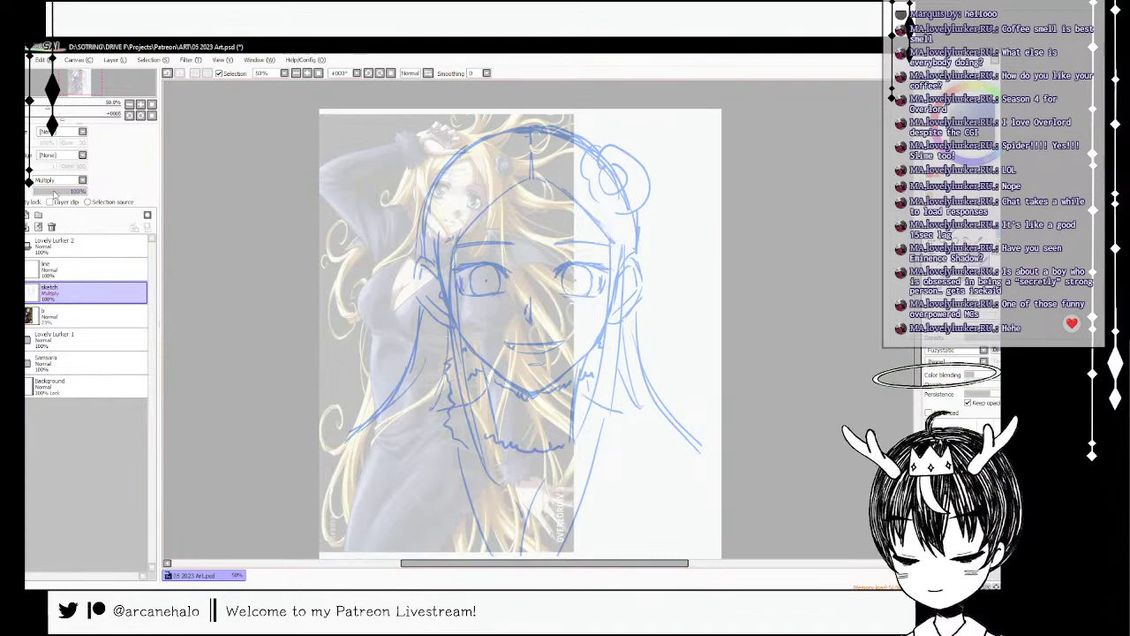
left_click_drag(54, 193, 48, 191)
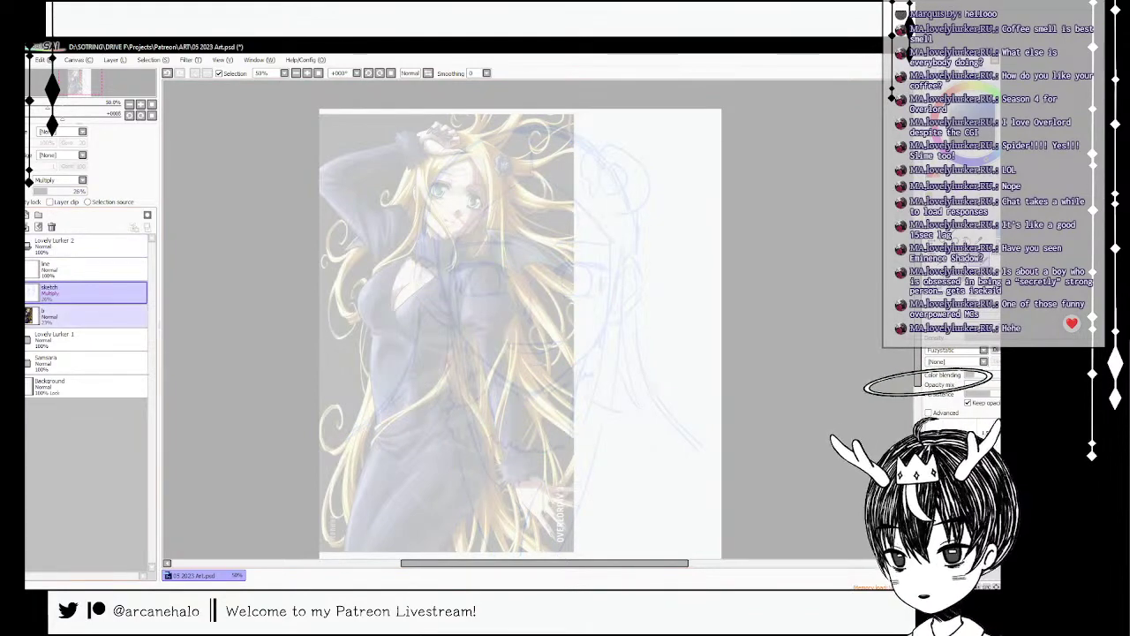
- Make the line layer the active layer and set the stroke smoothing to S-2
left_click(91, 276)
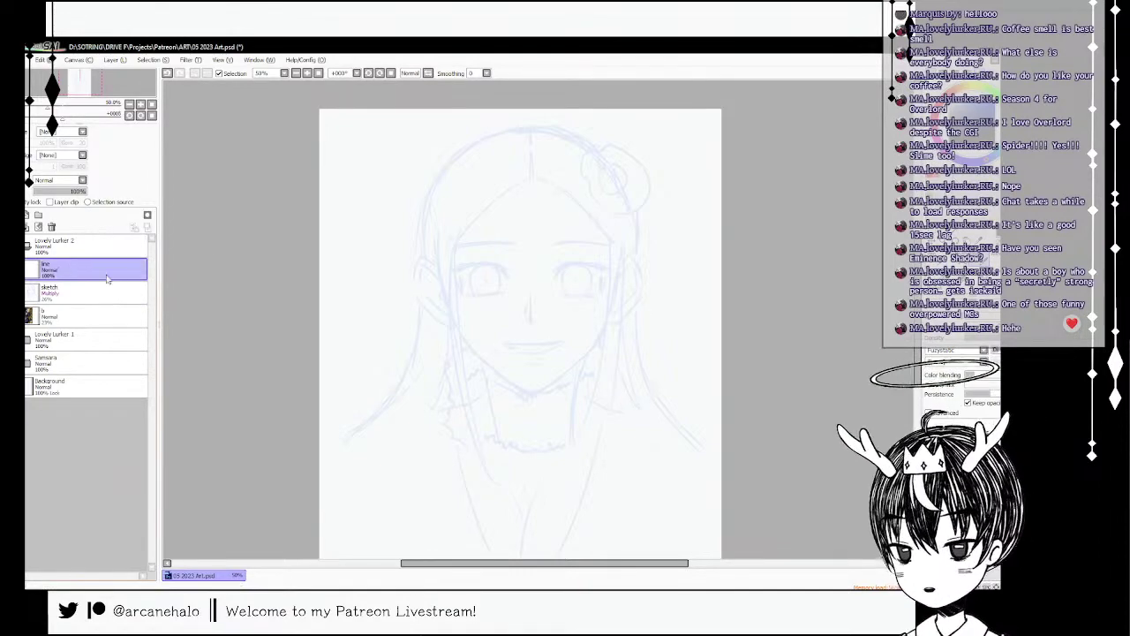
left_click(474, 76)
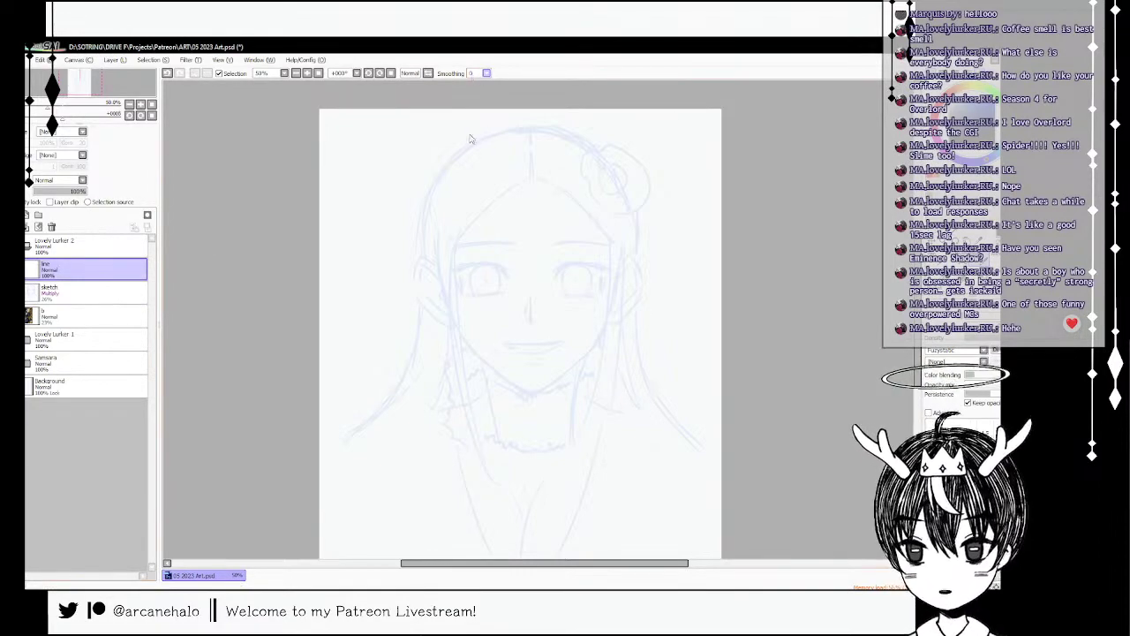
left_click(479, 216)
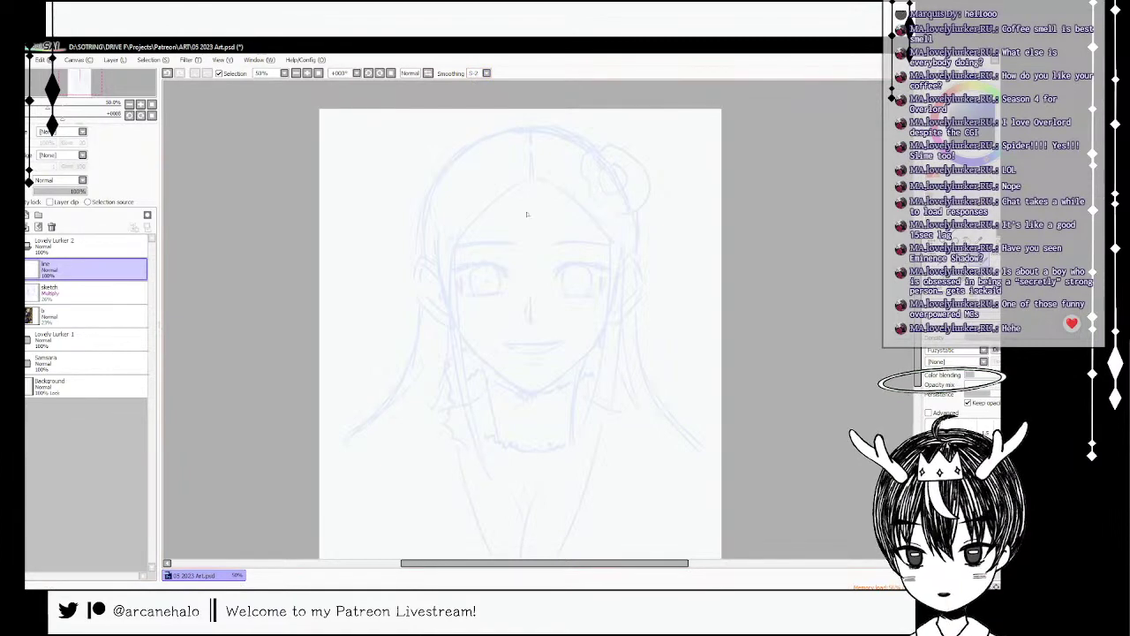
- Ink the right-hand eye's upper lash line, the lashes at its outer corner and the lower lid over the sketch
mouse_move(571, 264)
left_mouse_down()
mouse_move(555, 275)
mouse_move(577, 262)
mouse_move(598, 270)
left_mouse_up()
key("ctrl+z")
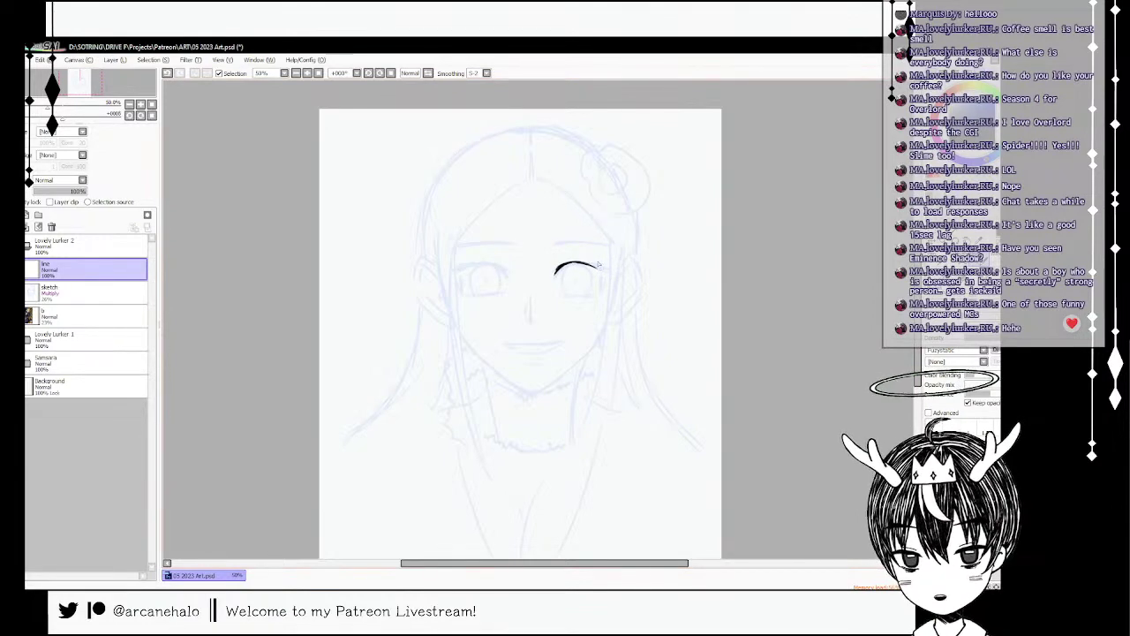
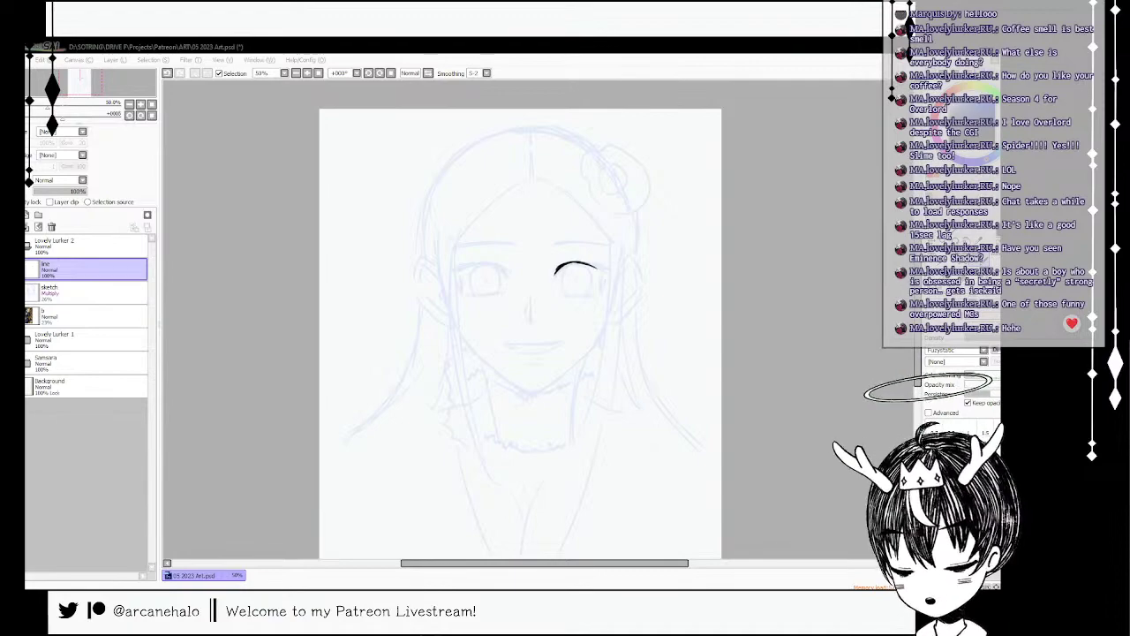
left_click(264, 408)
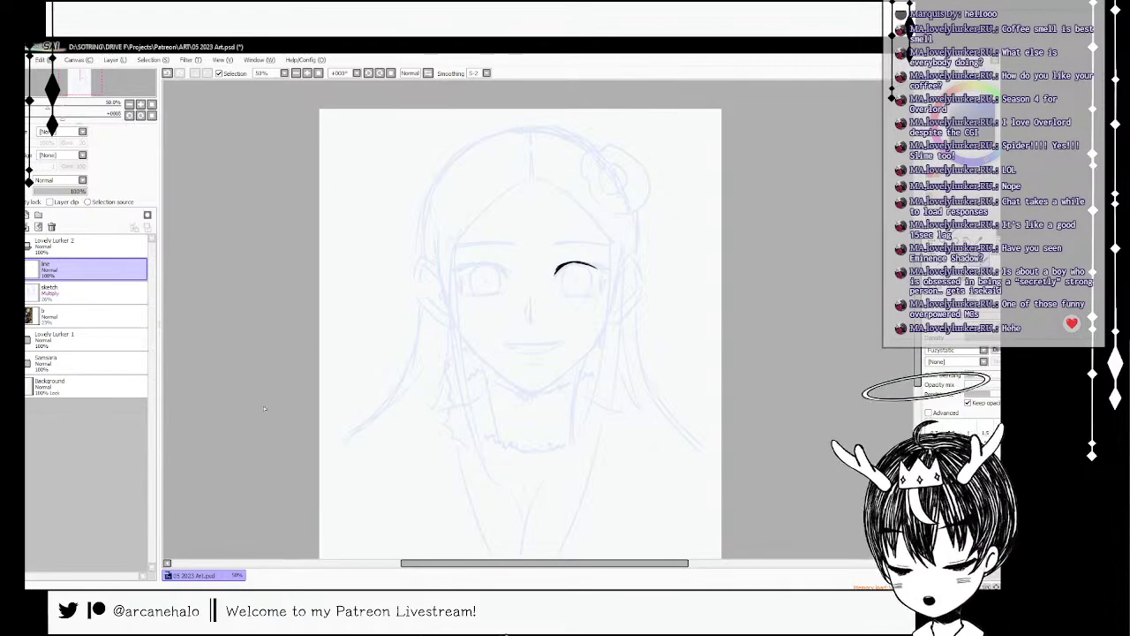
key("ctrl+z")
mouse_move(588, 265)
left_mouse_down()
mouse_move(611, 274)
mouse_move(606, 263)
mouse_move(593, 298)
mouse_move(594, 264)
left_mouse_up()
key("ctrl+z")
key("ctrl+z")
key("ctrl+z")
key("ctrl+z")
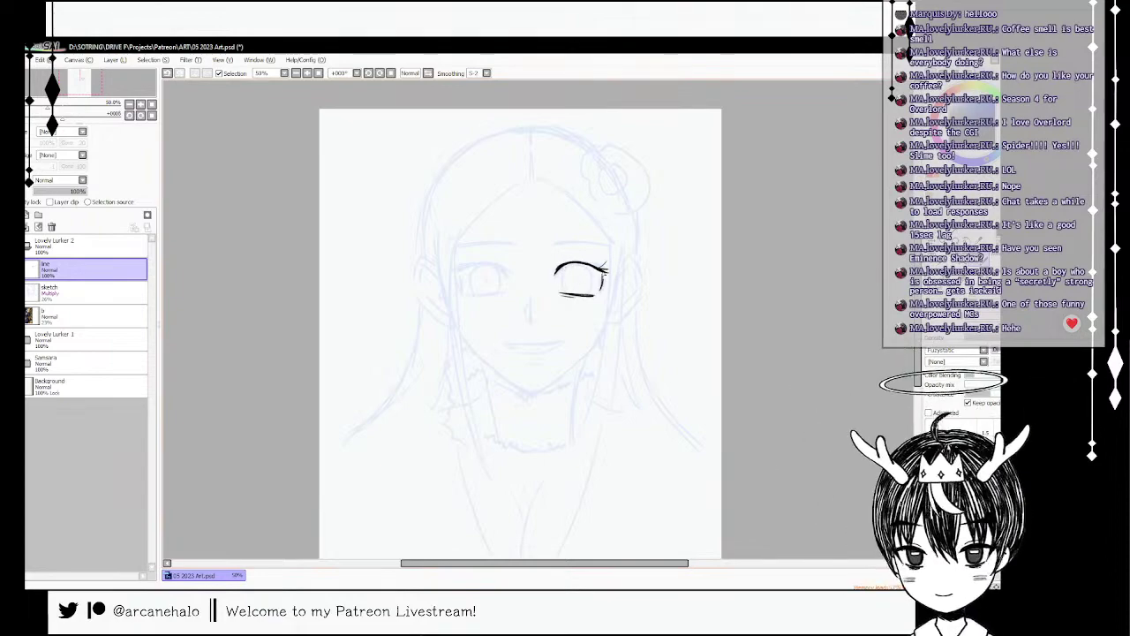
key("ctrl+z")
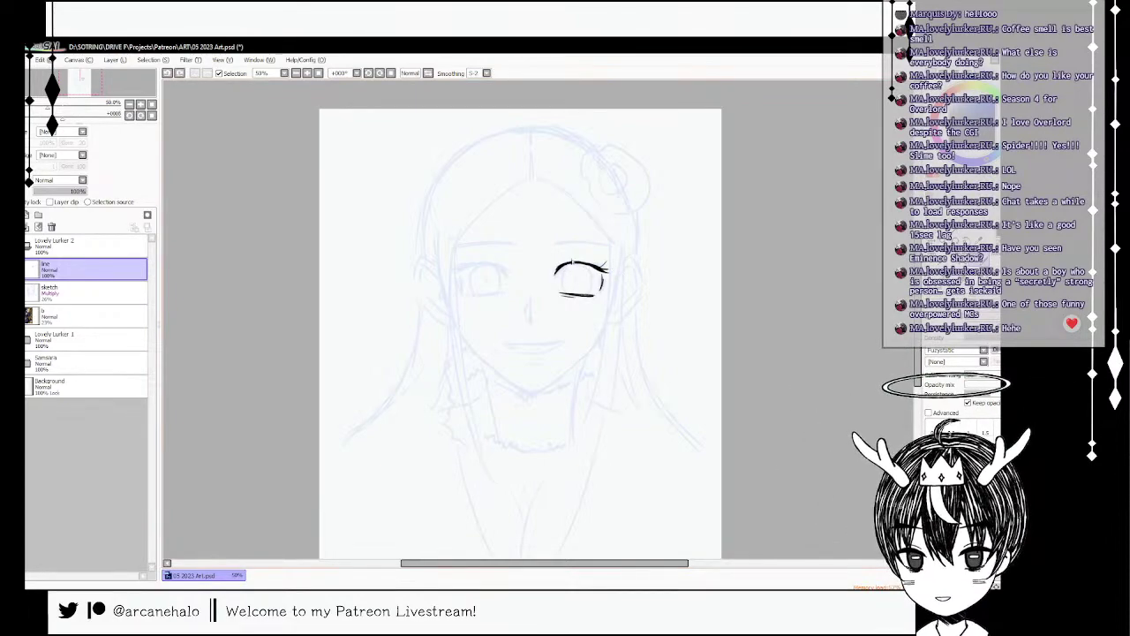
- Thicken the right-hand eye's upper lash line from the inner corner to the outer lashes
left_click_drag(595, 265, 608, 271)
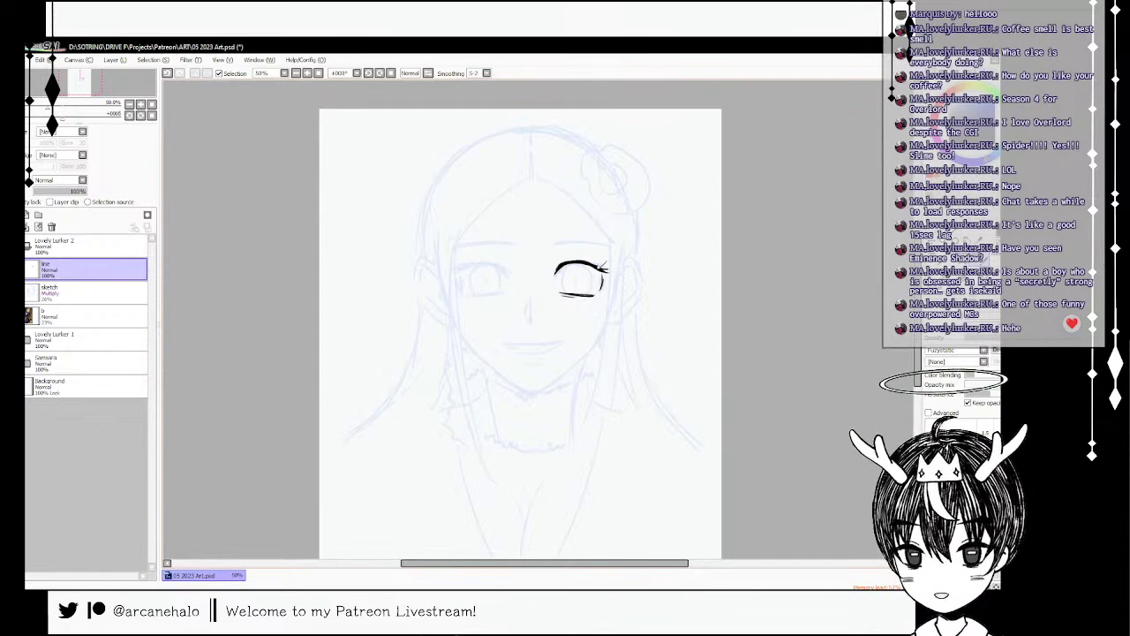
left_click_drag(560, 268, 607, 271)
key("ctrl+z")
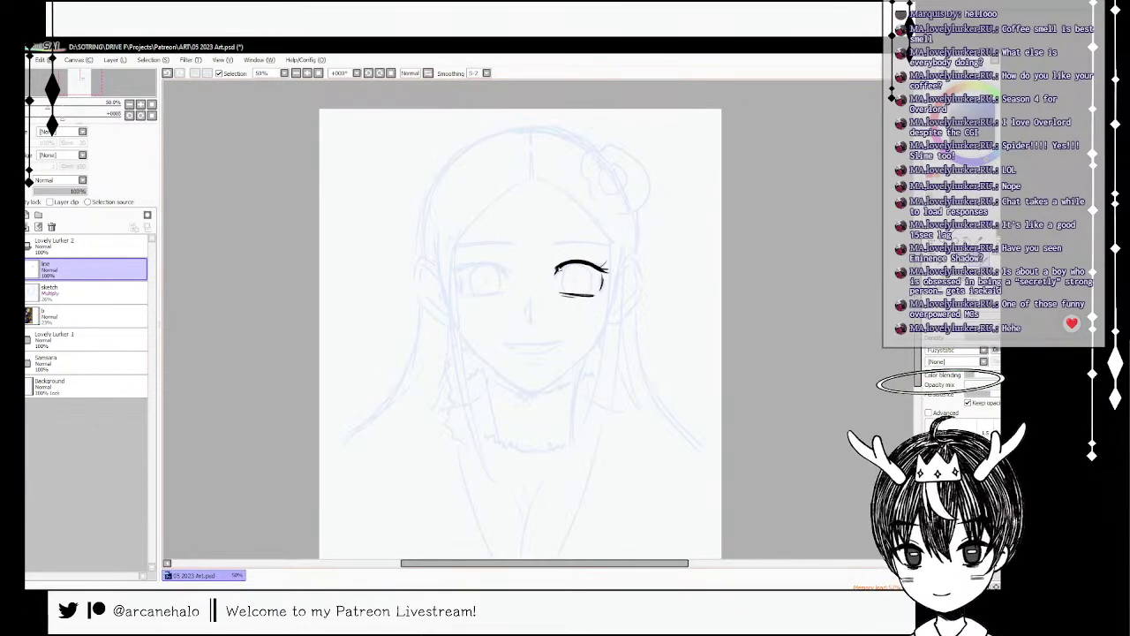
key("e")
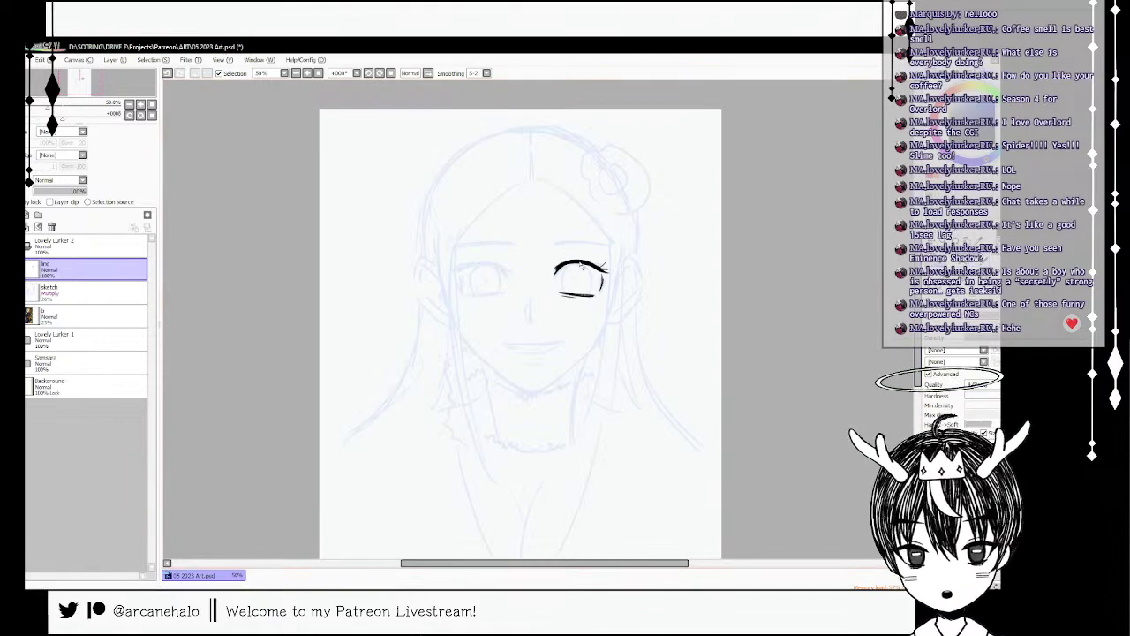
key("ctrl+z")
left_click(985, 256)
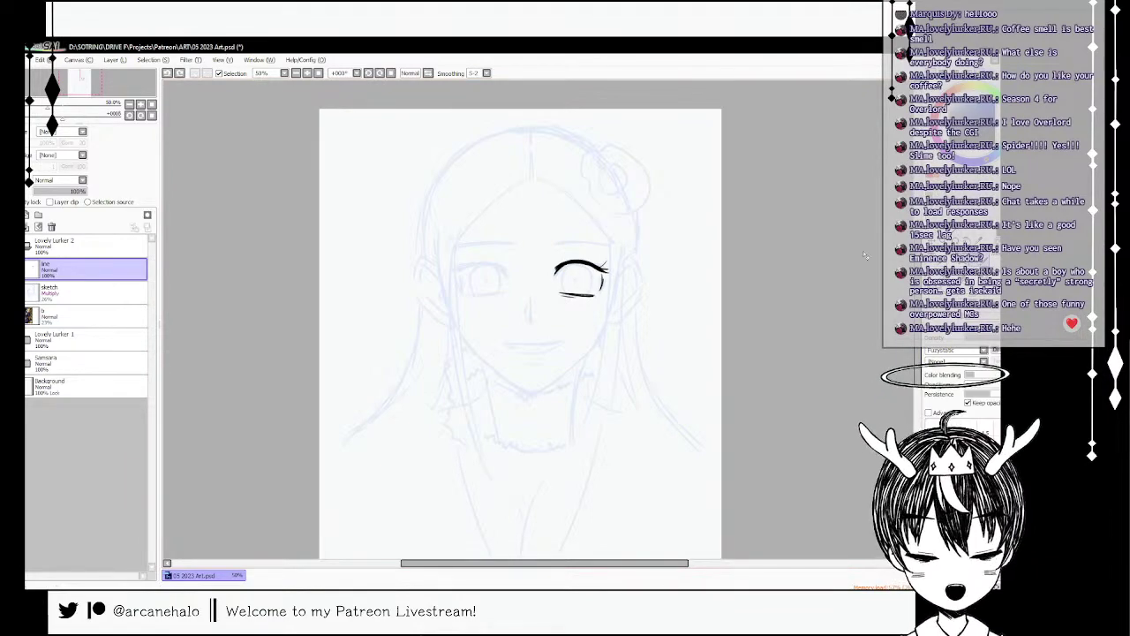
- Ink the iris outline and a small dot pupil inside the right-hand eye
mouse_move(566, 267)
left_mouse_down()
mouse_move(564, 286)
mouse_move(565, 271)
mouse_move(563, 285)
mouse_move(597, 279)
left_mouse_up()
key("ctrl+z")
key("ctrl+z")
key("ctrl+z")
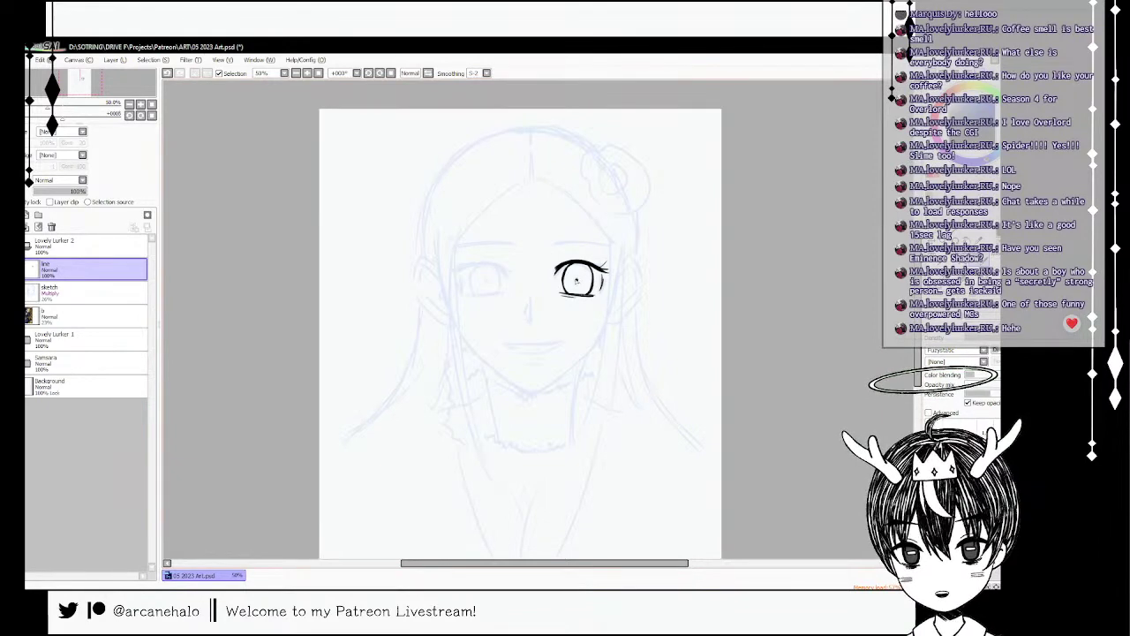
- Strengthen the outer edge of the right-hand eye and ink a thin eyelid crease above its lashes
mouse_move(596, 296)
left_mouse_down()
mouse_move(586, 258)
mouse_move(571, 260)
mouse_move(606, 268)
left_mouse_up()
key("ctrl+z")
key("ctrl+z")
key("ctrl+z")
key("ctrl+z")
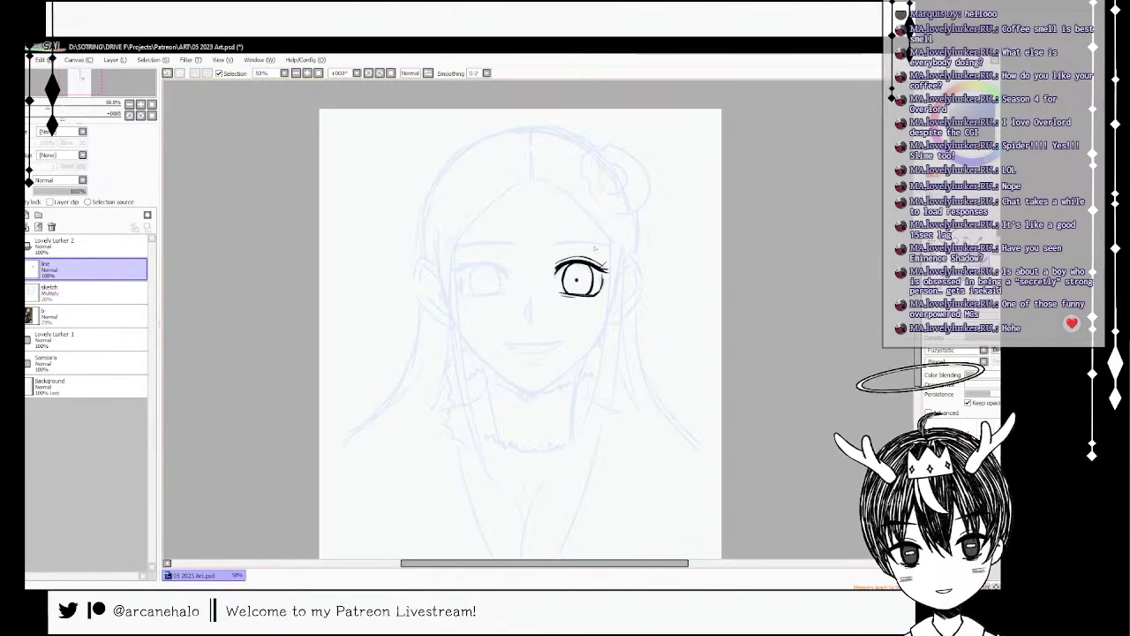
key("ctrl+z")
- Ink a thin eyebrow above the right-hand eye and lasso the eyebrow together with the eye
mouse_move(550, 244)
left_mouse_down()
mouse_move(611, 245)
mouse_move(632, 233)
mouse_move(616, 200)
left_mouse_up()
key("ctrl+z")
key("ctrl+z")
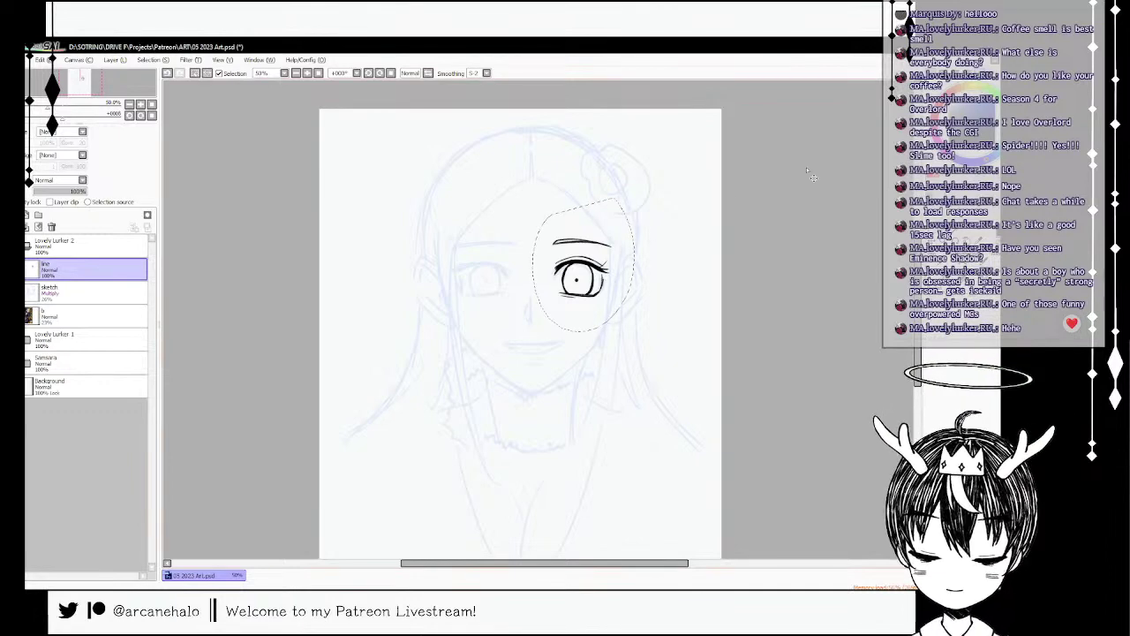
- Copy the eye and eyebrow to a new layer, mirror them onto the opposite side of the face, and merge them into the line layer
key("ctrl+c")
key("ctrl+v")
key("ctrl+t")
left_click(937, 366)
key("Return")
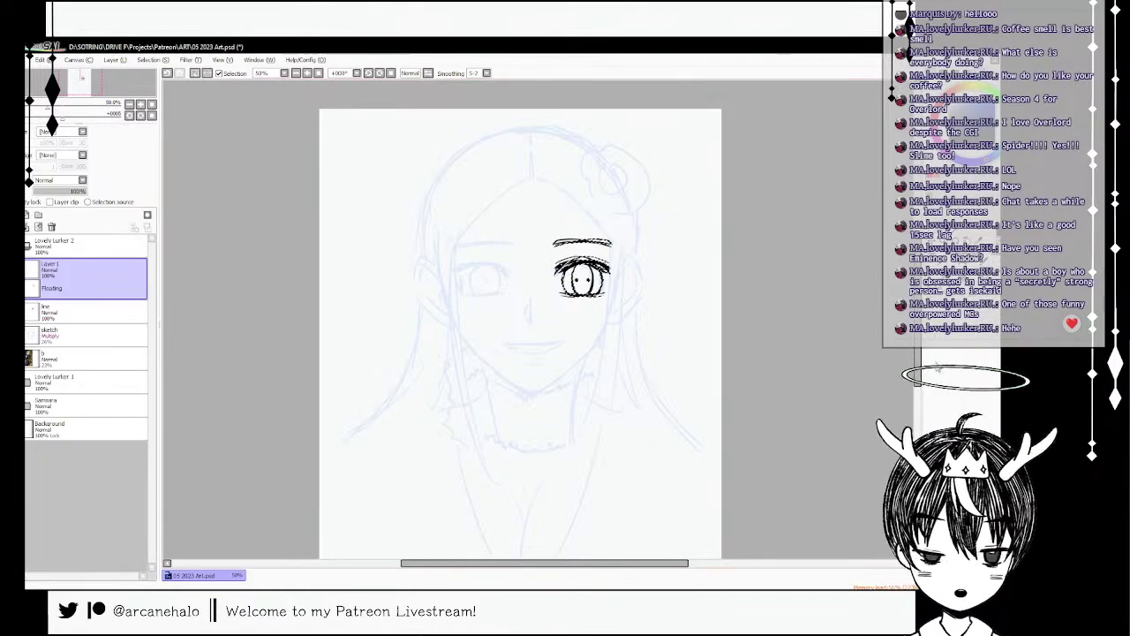
key("ctrl+d")
left_click_drag(737, 257, 641, 265)
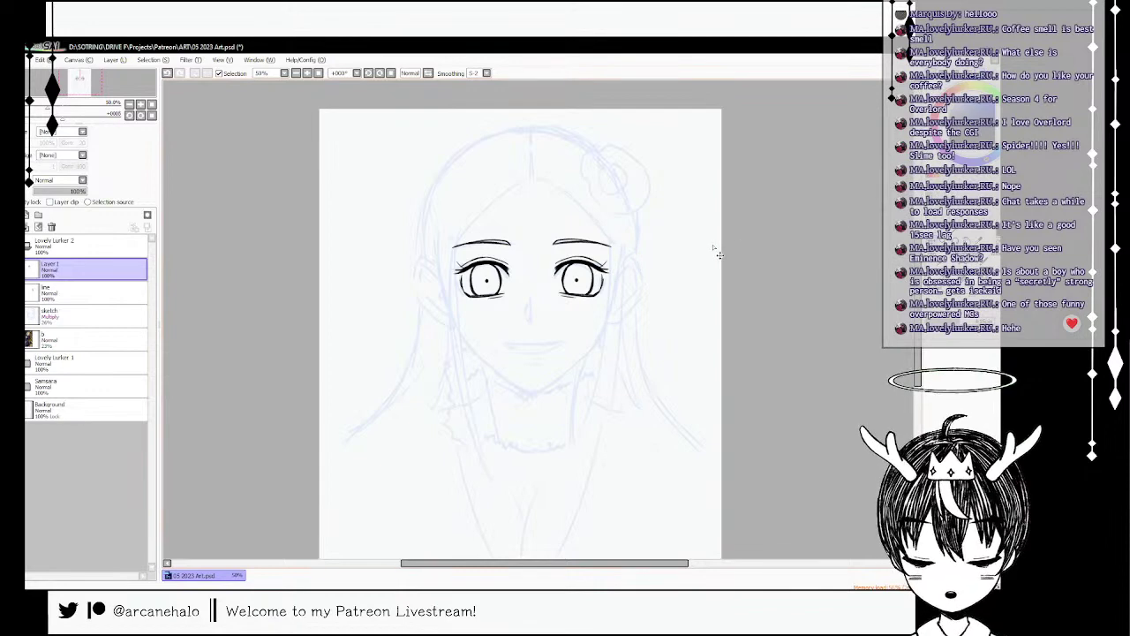
key("ctrl+e")
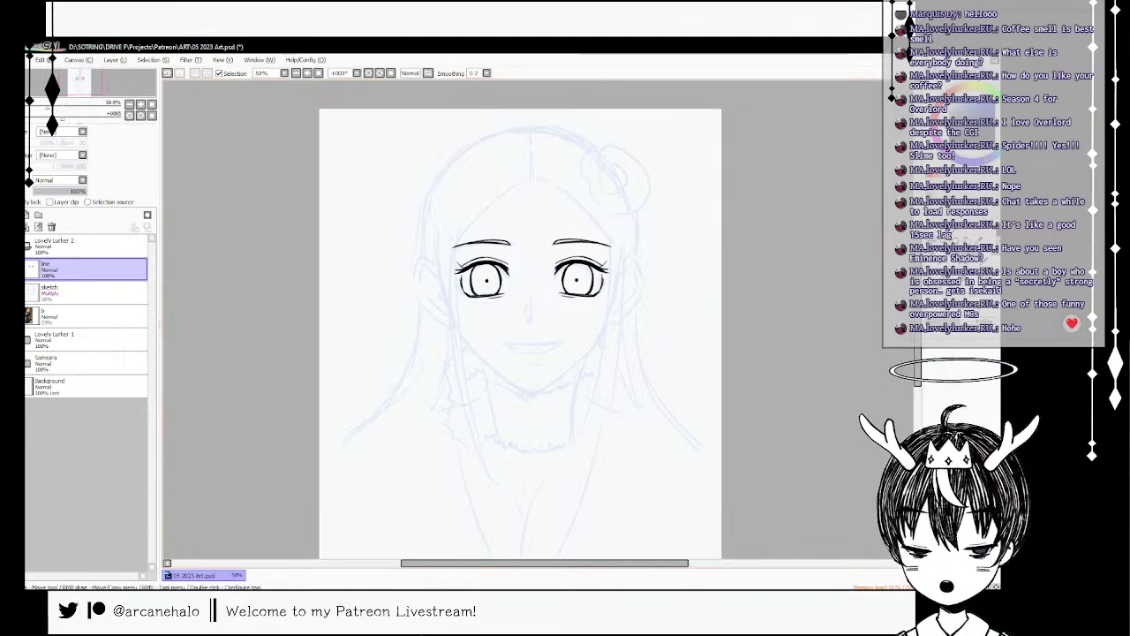
- Ink the short nose line and the upper line of the smiling mouth
left_click(980, 259)
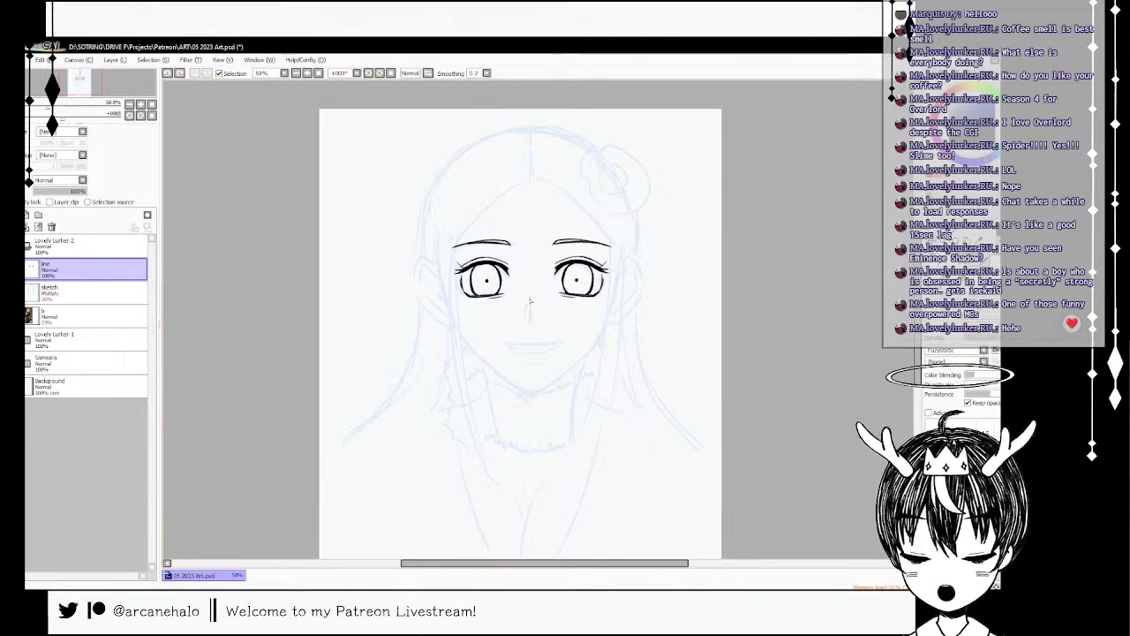
mouse_move(530, 302)
left_mouse_down()
mouse_move(516, 342)
mouse_move(557, 345)
left_mouse_up()
key("ctrl+z")
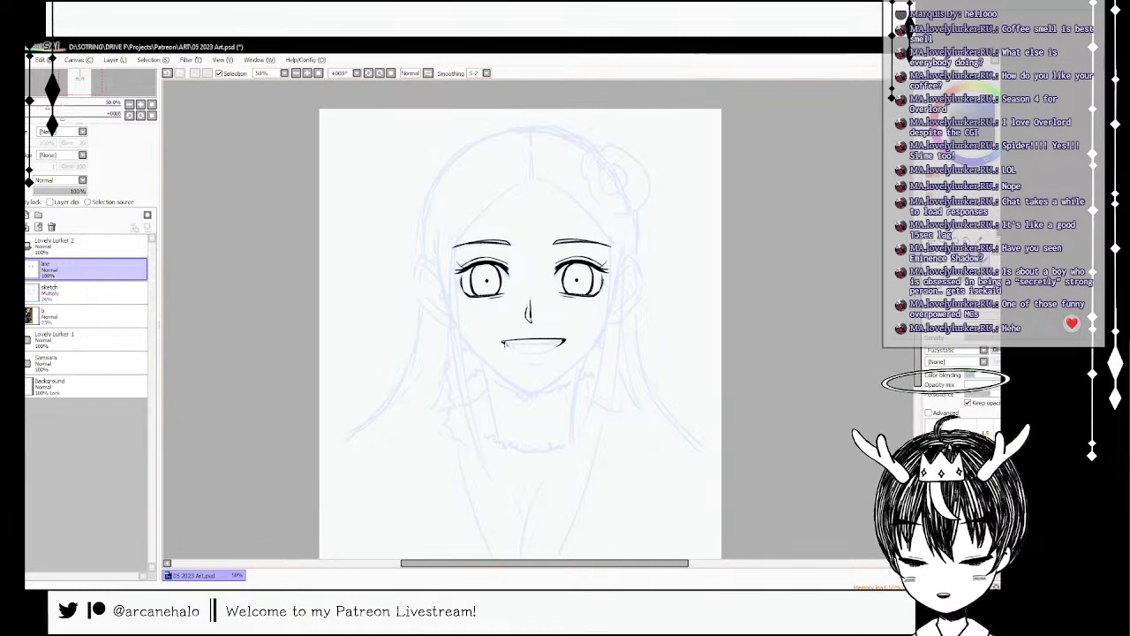
- Ink the lower curve of the open mouth with a small fang and a short lip mark beneath it
mouse_move(505, 343)
left_mouse_down()
mouse_move(553, 349)
mouse_move(513, 344)
mouse_move(546, 362)
mouse_move(535, 361)
left_mouse_up()
key("ctrl+z")
key("ctrl+z")
key("ctrl+z")
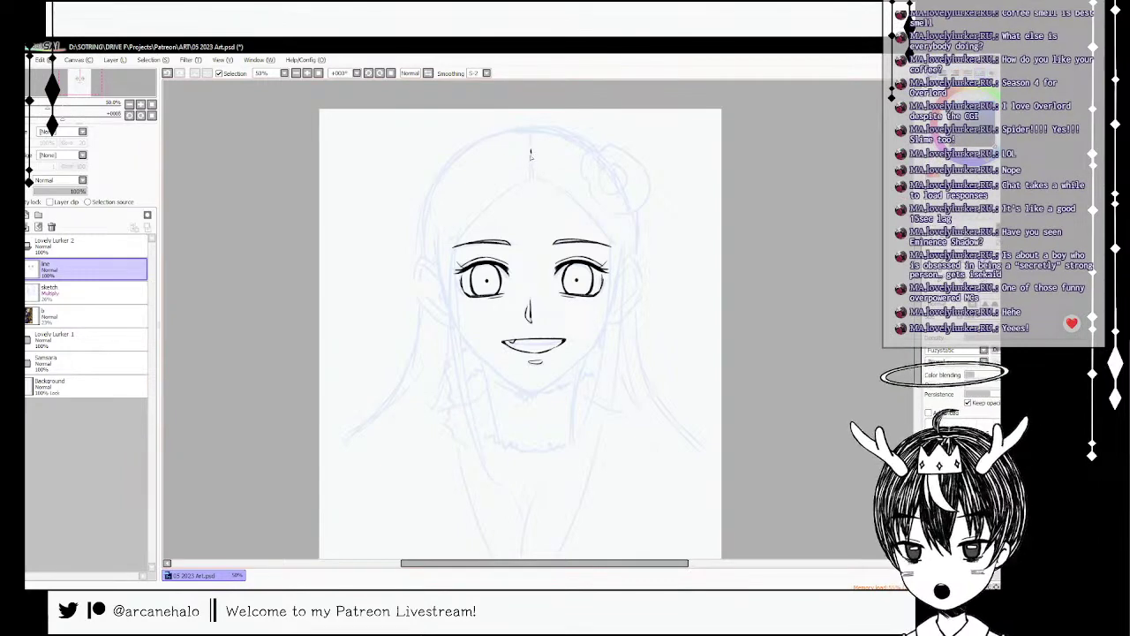
mouse_move(531, 153)
left_mouse_down()
mouse_move(531, 177)
mouse_move(465, 237)
left_mouse_up()
key("ctrl+z")
left_click_drag(531, 175, 454, 242)
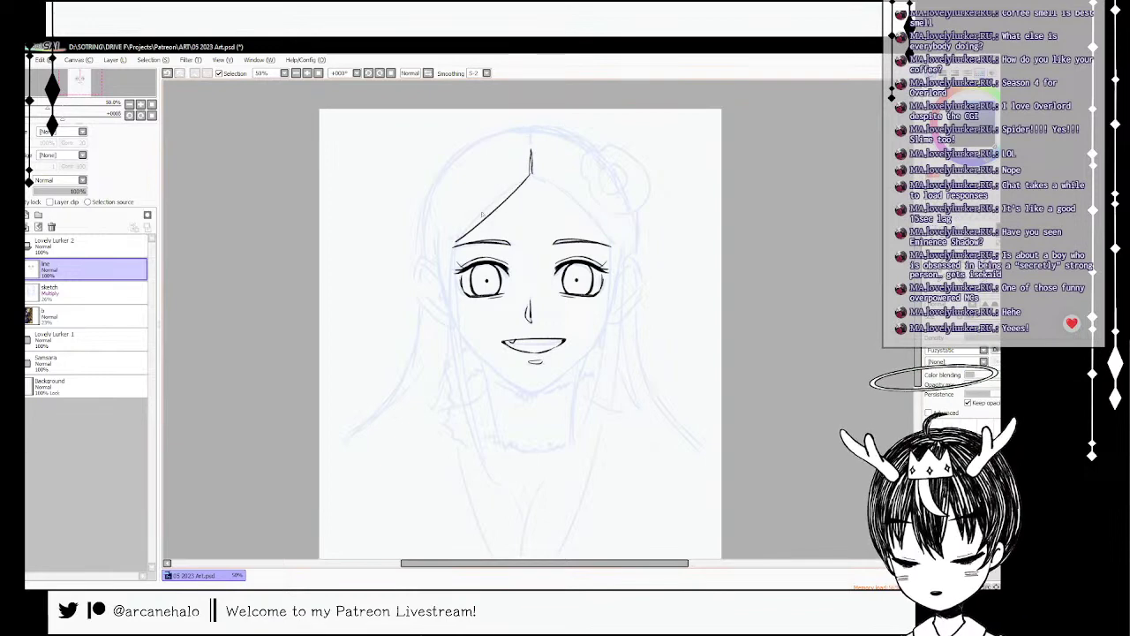
left_click_drag(531, 175, 608, 236)
key("ctrl+z")
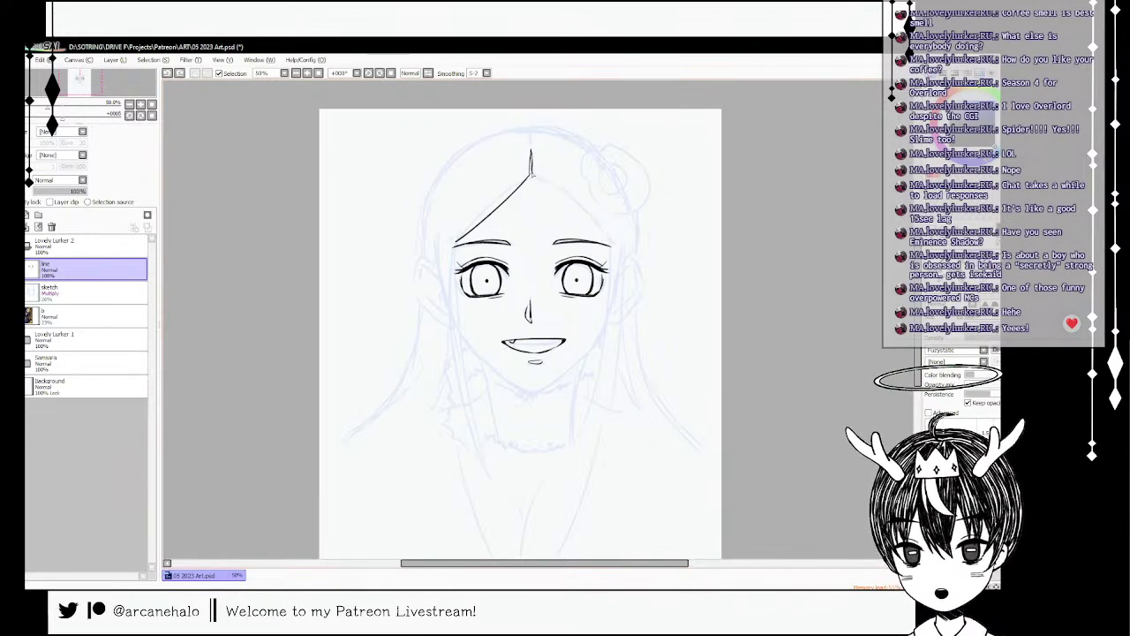
left_click_drag(531, 175, 604, 238)
key("ctrl+z")
key("ctrl+z")
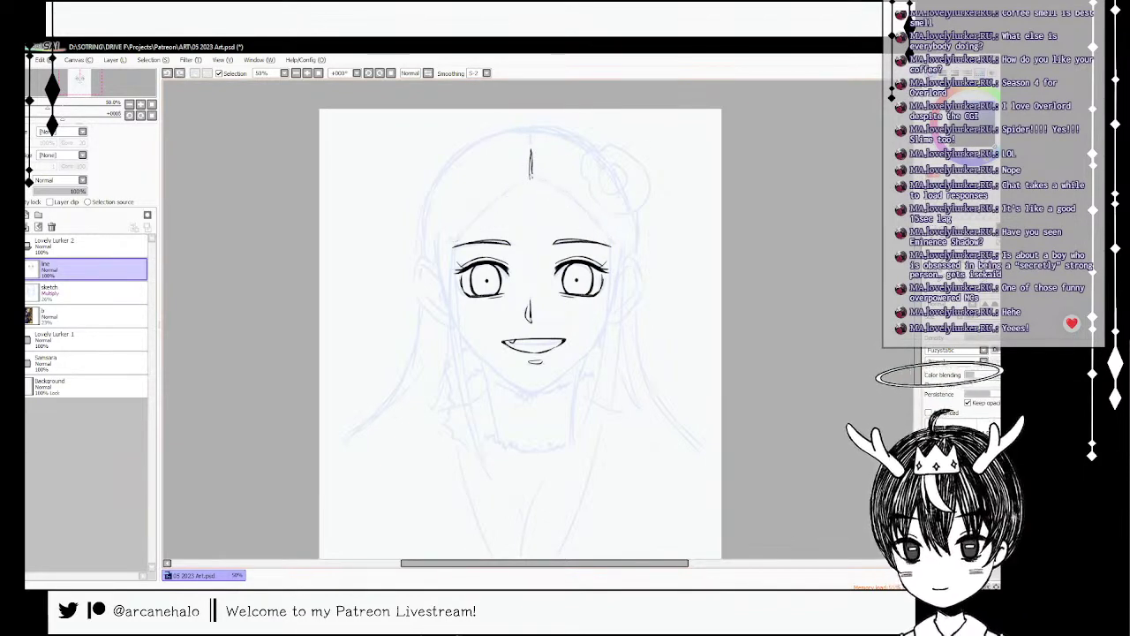
left_click_drag(531, 175, 465, 237)
key("ctrl+z")
left_click_drag(531, 175, 462, 242)
key("ctrl+z")
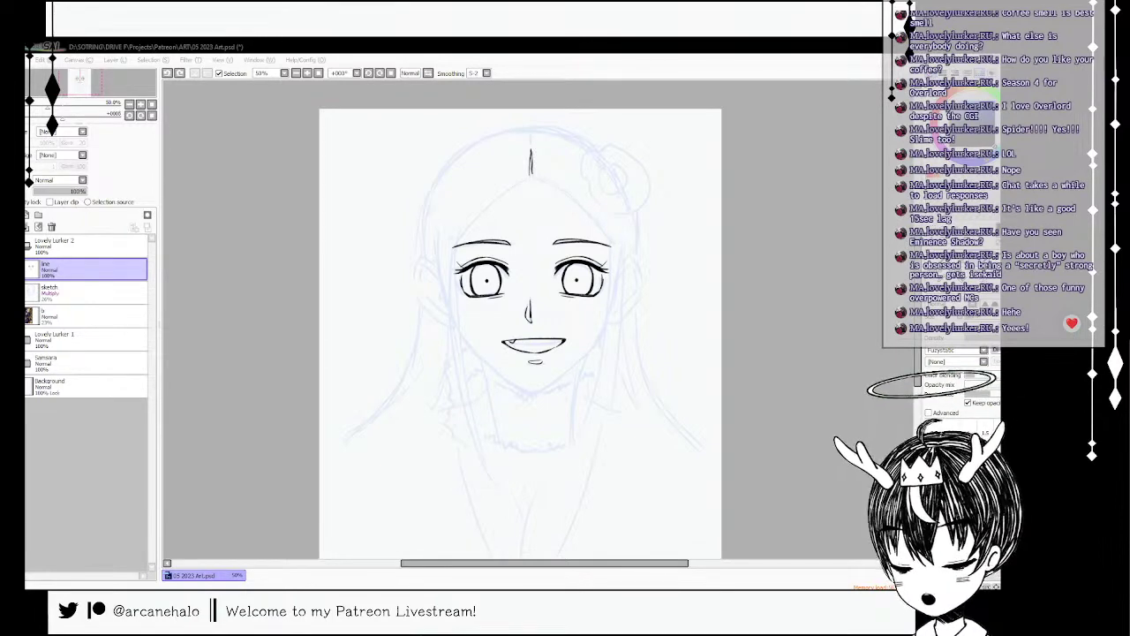
key("alt+Tab")
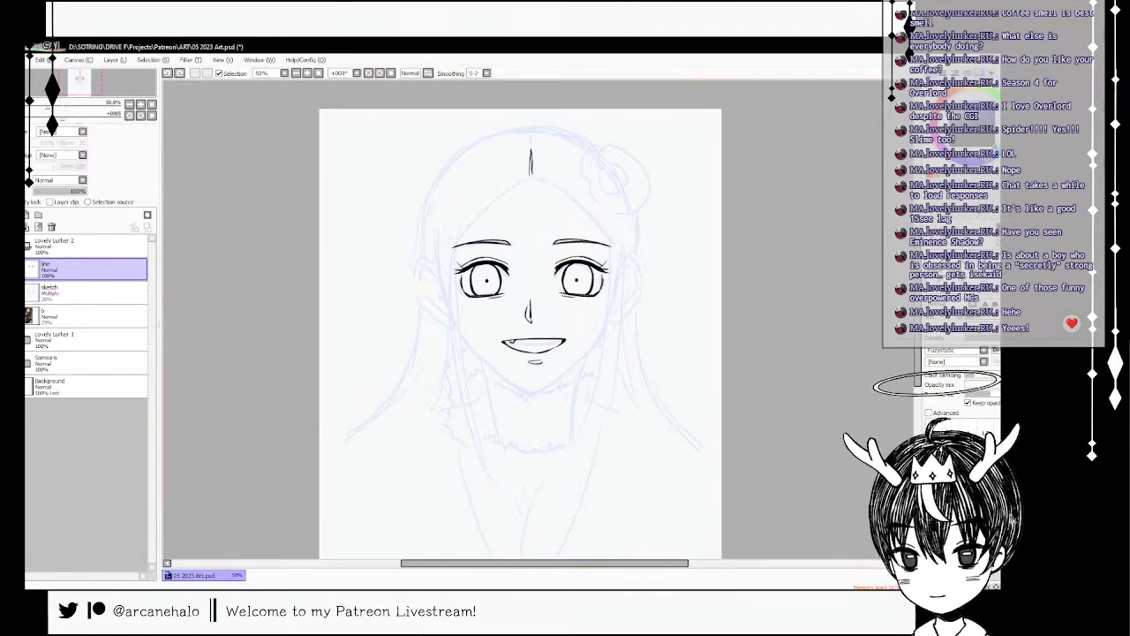
key("ctrl+z")
- Ink both sides of the hairline from a central peak down to the temples and sharpen the line at the peak
left_click(958, 265)
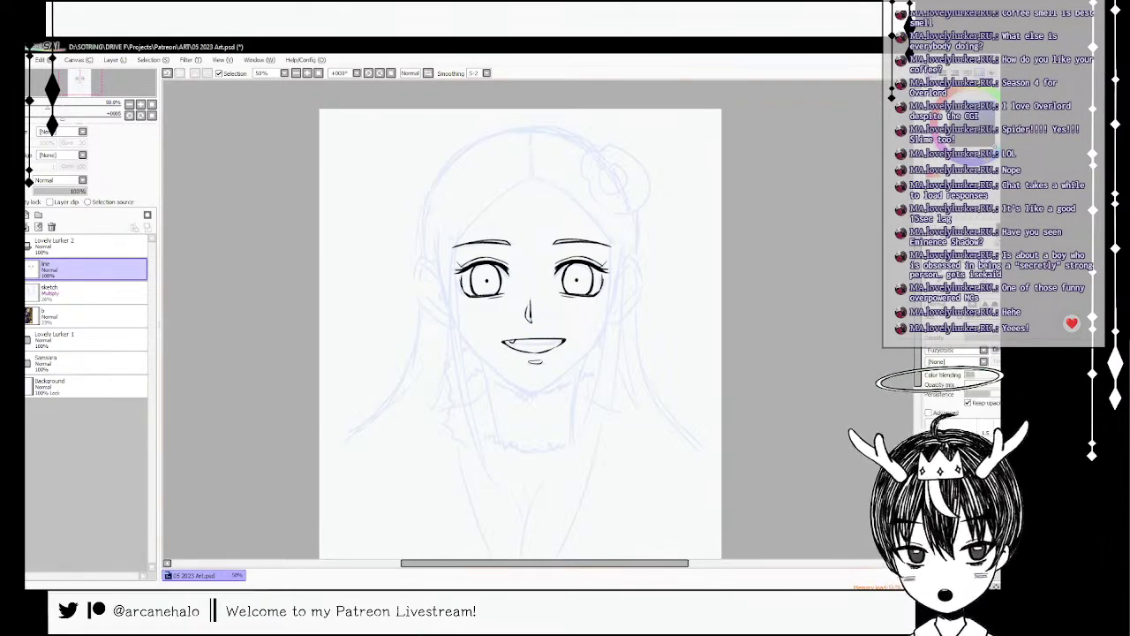
left_click_drag(533, 164, 463, 237)
key("ctrl+z")
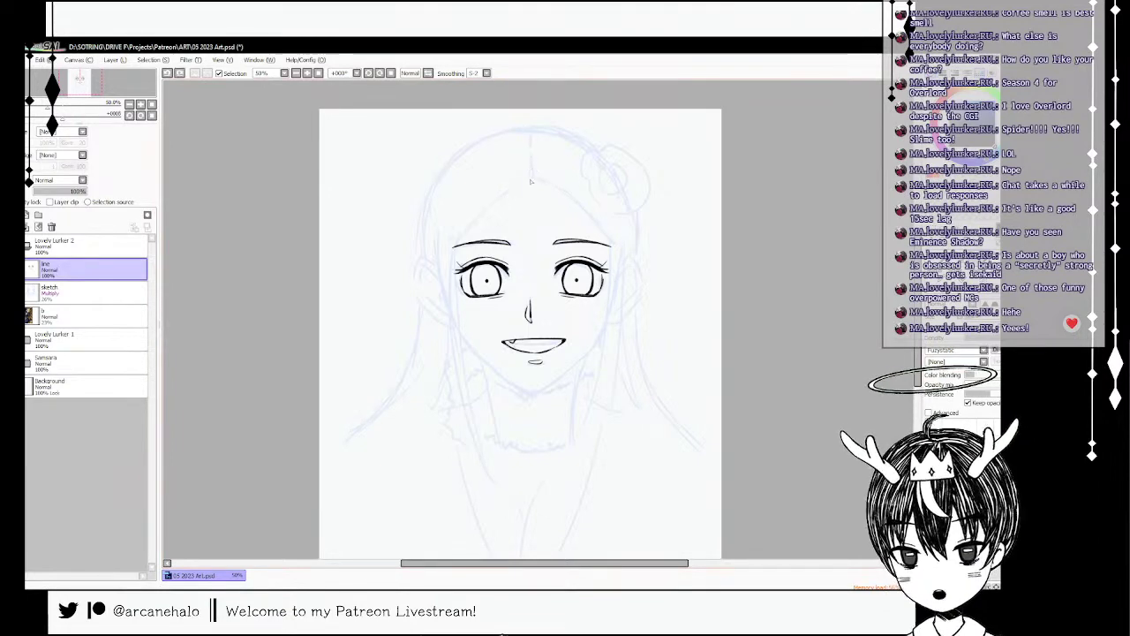
left_click_drag(526, 174, 460, 235)
left_click_drag(529, 171, 606, 240)
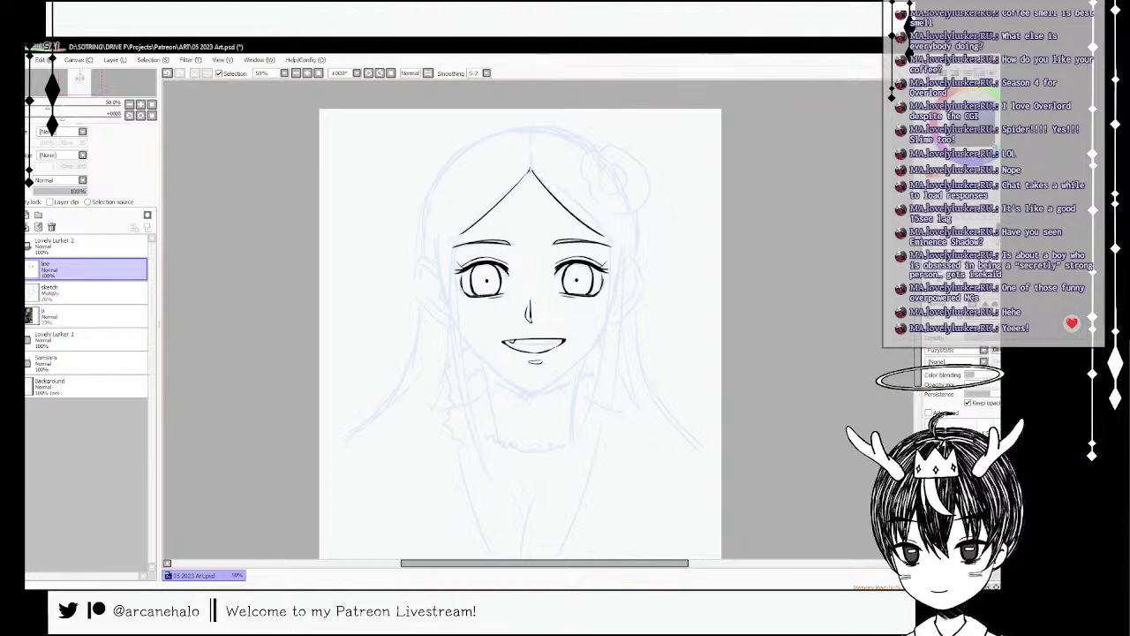
left_click_drag(530, 169, 521, 181)
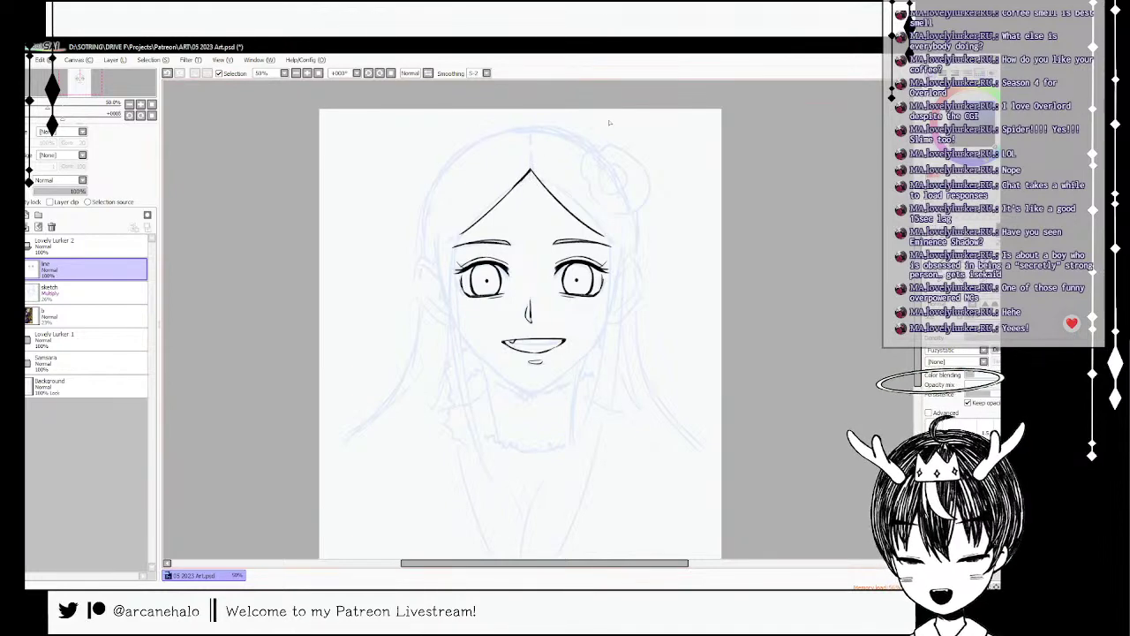
- Ink a long hair strand from the left-hand temple past the cheek, curving inward down to the chest
left_click_drag(463, 213, 454, 308)
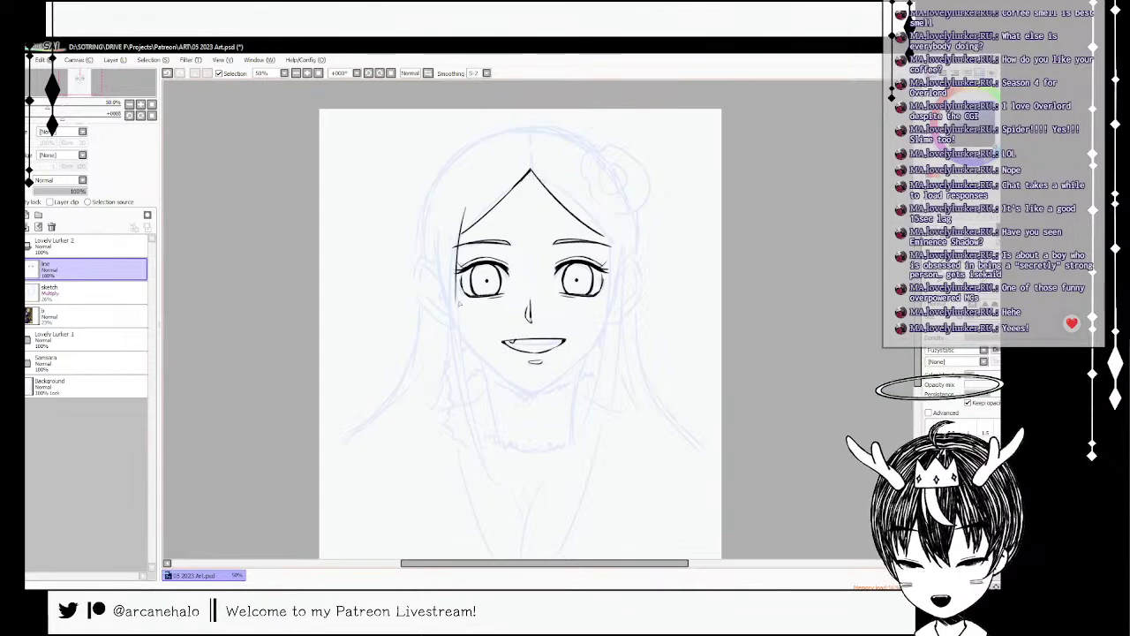
key("ctrl+z")
mouse_move(462, 208)
left_mouse_down()
mouse_move(474, 350)
mouse_move(515, 493)
left_mouse_up()
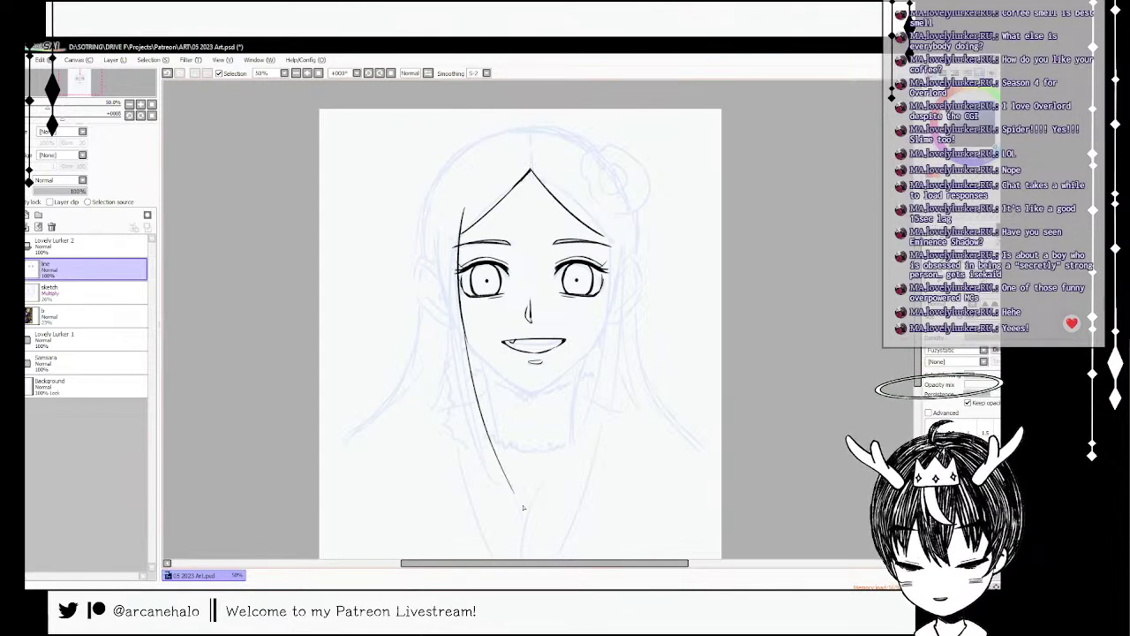
key("ctrl+z")
mouse_move(466, 342)
left_mouse_down()
mouse_move(522, 491)
mouse_move(527, 526)
left_mouse_up()
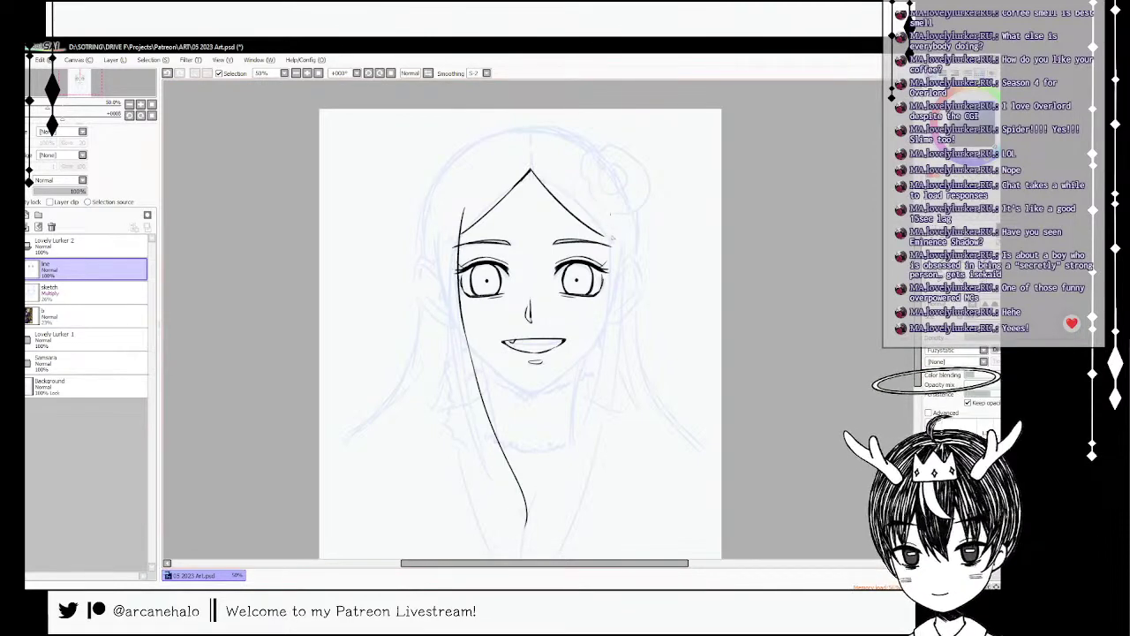
- Ink the matching long hair strand from the right-hand temple past the cheek down to the chest
mouse_move(610, 214)
left_mouse_down()
mouse_move(590, 425)
mouse_move(545, 528)
left_mouse_up()
key("ctrl+z")
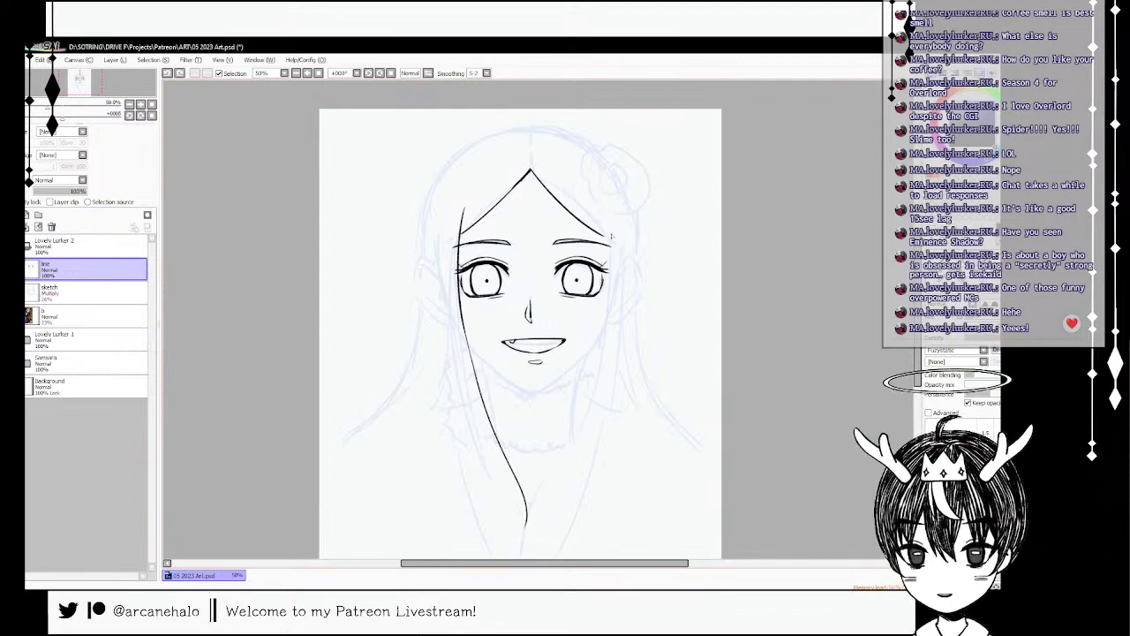
left_click_drag(606, 225, 577, 526)
key("ctrl+z")
mouse_move(601, 223)
left_mouse_down()
mouse_move(622, 354)
mouse_move(611, 507)
left_mouse_up()
key("ctrl+z")
mouse_move(606, 228)
left_mouse_down()
mouse_move(607, 295)
mouse_move(574, 492)
mouse_move(555, 540)
left_mouse_up()
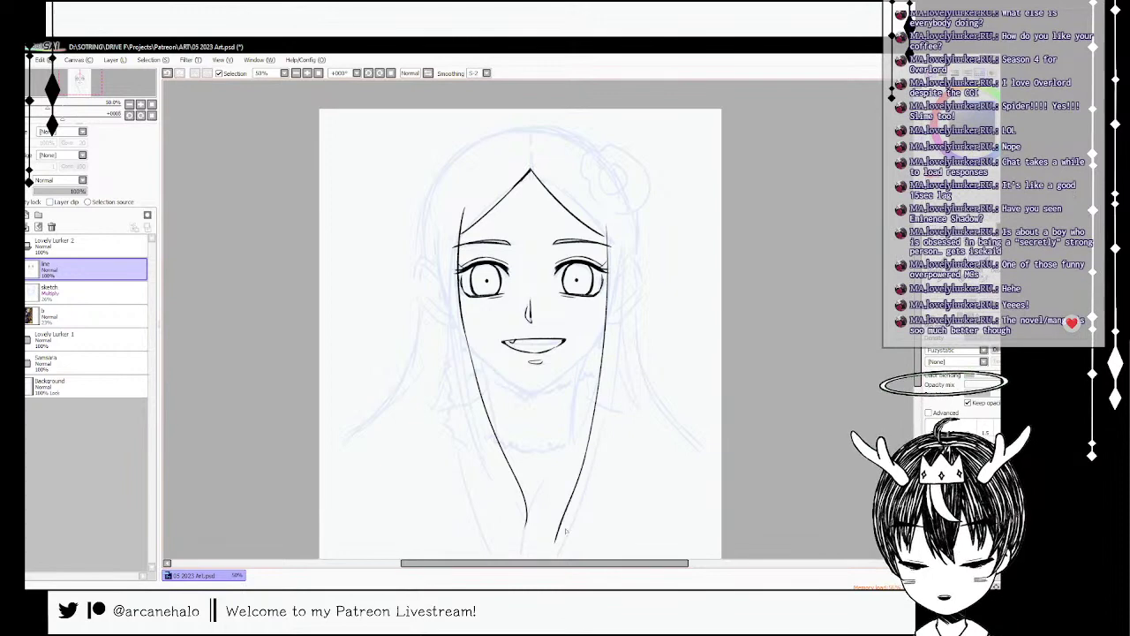
- Undo both long face-framing hair strands and re-ink the left-hand one from the temple past the cheek to the chest
key("ctrl+z")
key("ctrl+z")
key("ctrl+z")
mouse_move(460, 210)
left_mouse_down()
mouse_move(473, 422)
mouse_move(511, 507)
left_mouse_up()
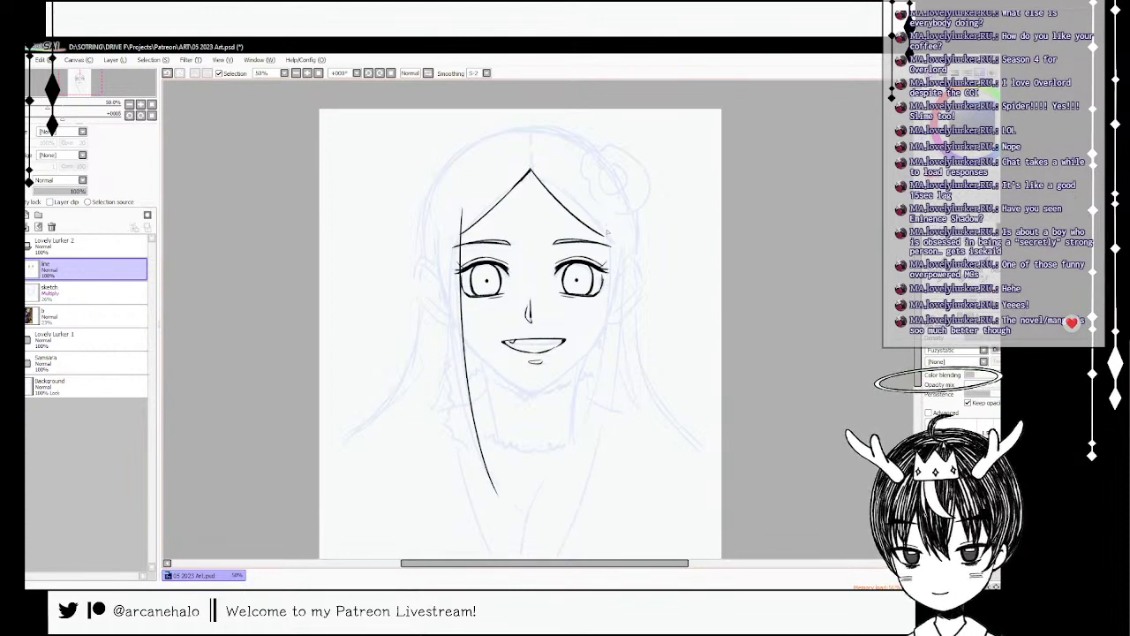
- Re-ink the matching right-hand hair strand from above the temple past the cheek to the chest, retrying until the curve is smooth
mouse_move(608, 231)
left_mouse_down()
mouse_move(590, 427)
mouse_move(554, 503)
left_mouse_up()
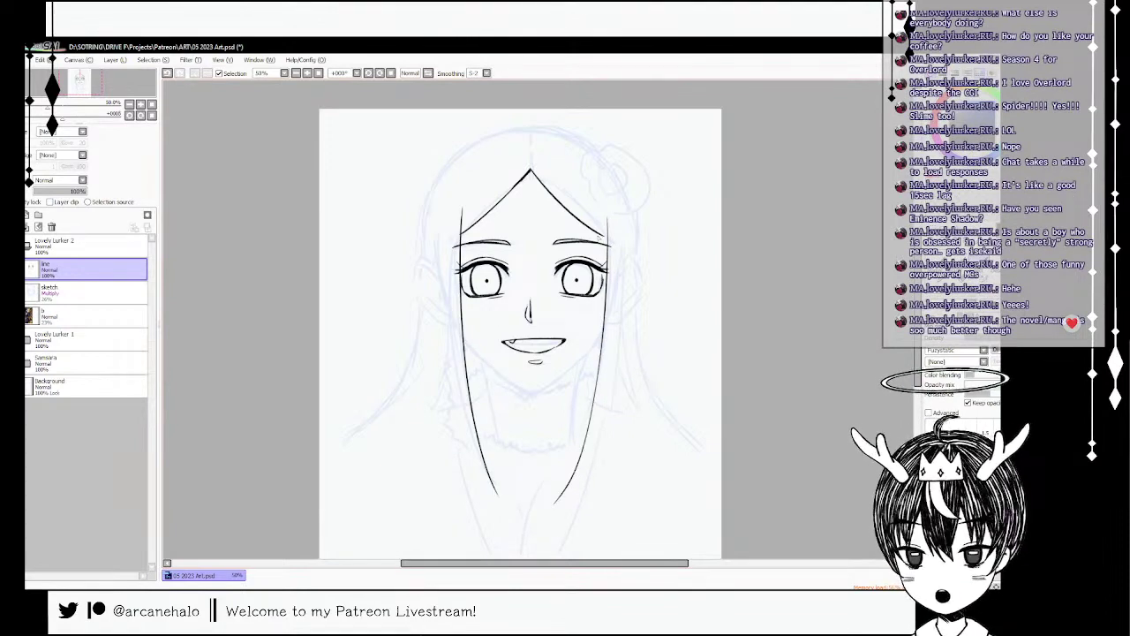
key("ctrl+z")
mouse_move(606, 198)
left_mouse_down()
mouse_move(609, 347)
mouse_move(591, 459)
left_mouse_up()
key("ctrl+z")
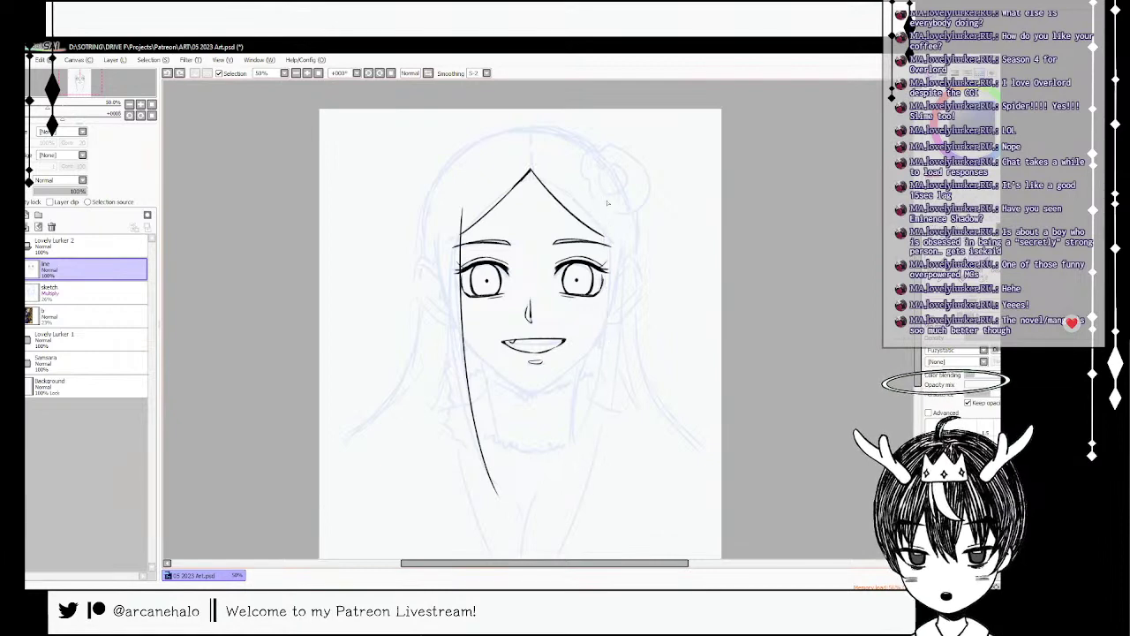
mouse_move(606, 202)
left_mouse_down()
mouse_move(580, 407)
mouse_move(544, 500)
left_mouse_up()
key("ctrl+z")
left_click_drag(606, 205, 543, 500)
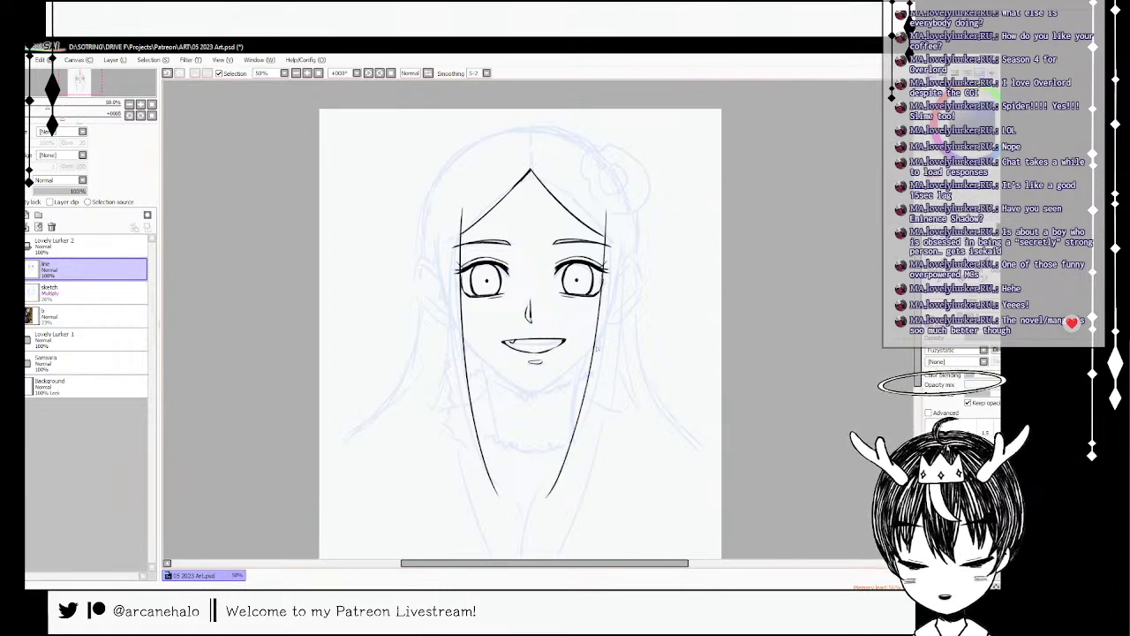
key("ctrl+z")
left_click_drag(605, 208, 557, 503)
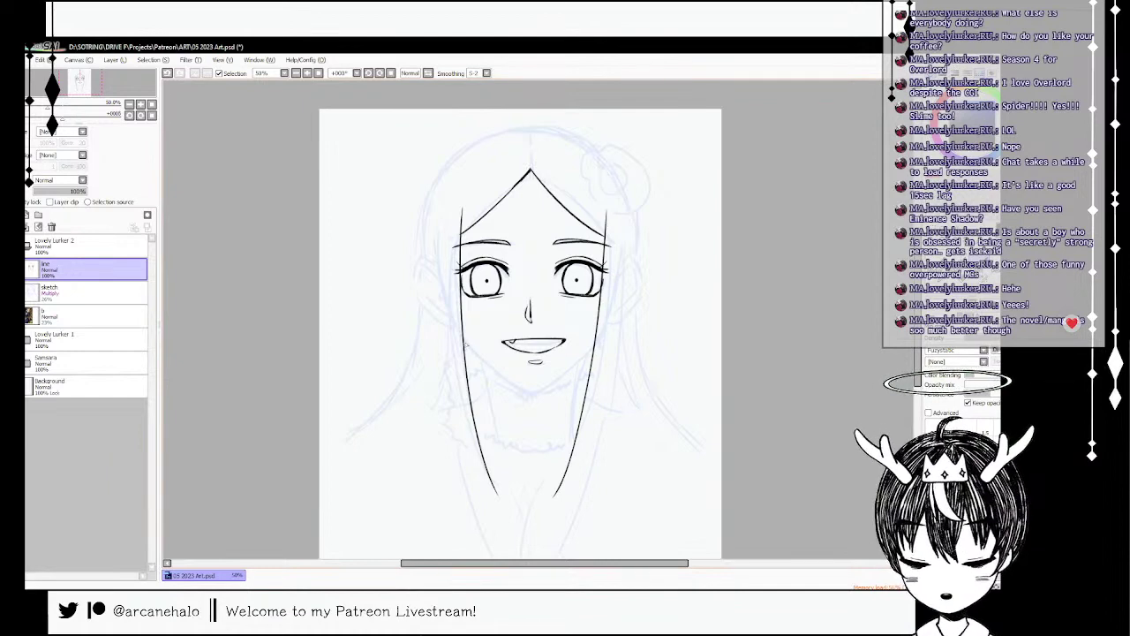
- Ink the jawline from both cheeks down to the pointed chin between the long hair strands
left_click_drag(465, 345, 528, 390)
key("ctrl+z")
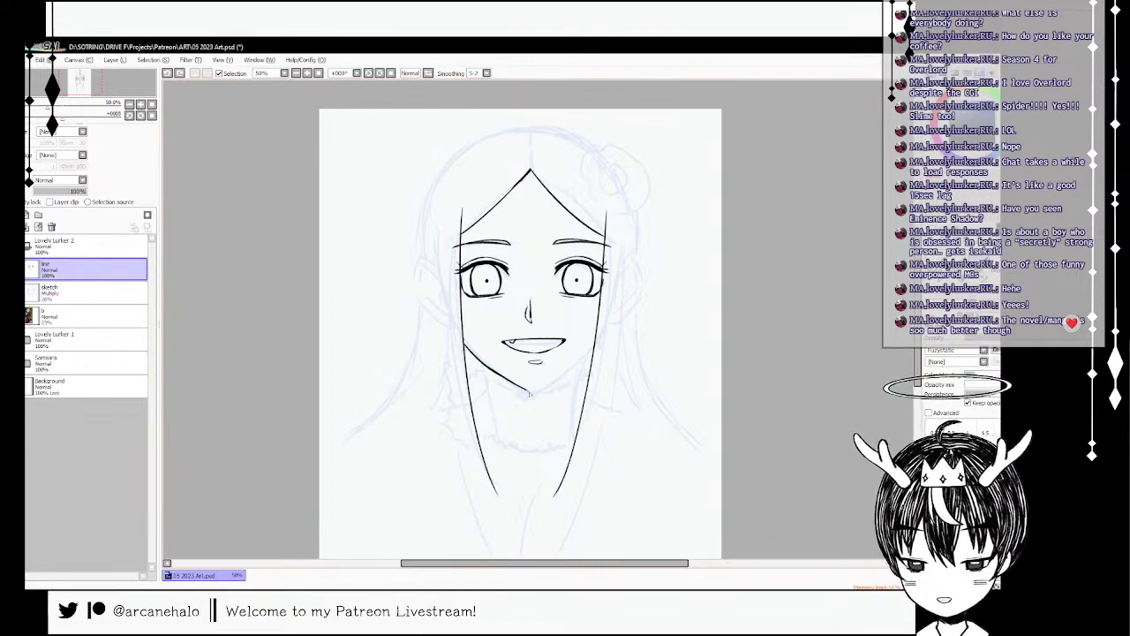
mouse_move(526, 392)
left_mouse_down()
mouse_move(572, 374)
mouse_move(547, 389)
left_mouse_up()
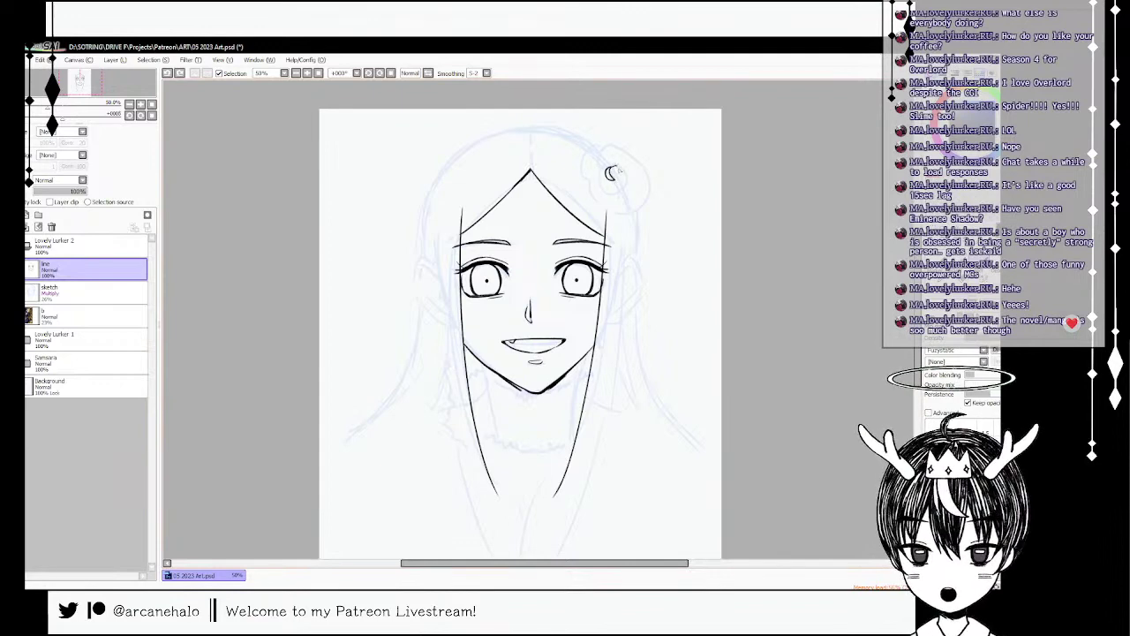
- Ink the spiral centre and inner petals of the rose on the right-hand side of the hair
left_click_drag(620, 169, 616, 174)
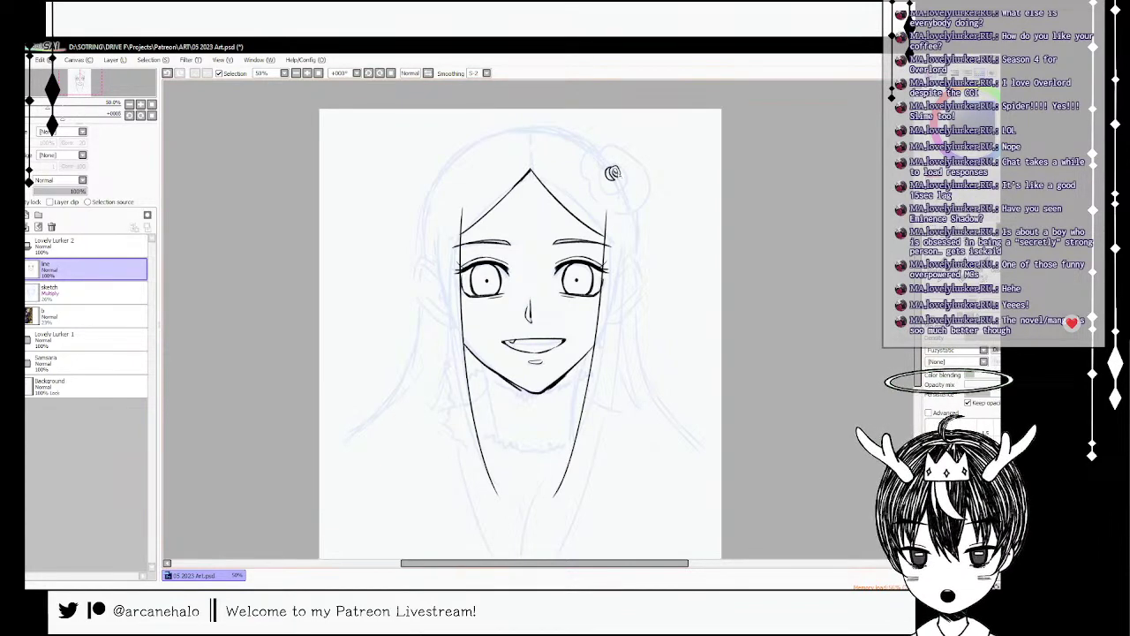
key("ctrl+z")
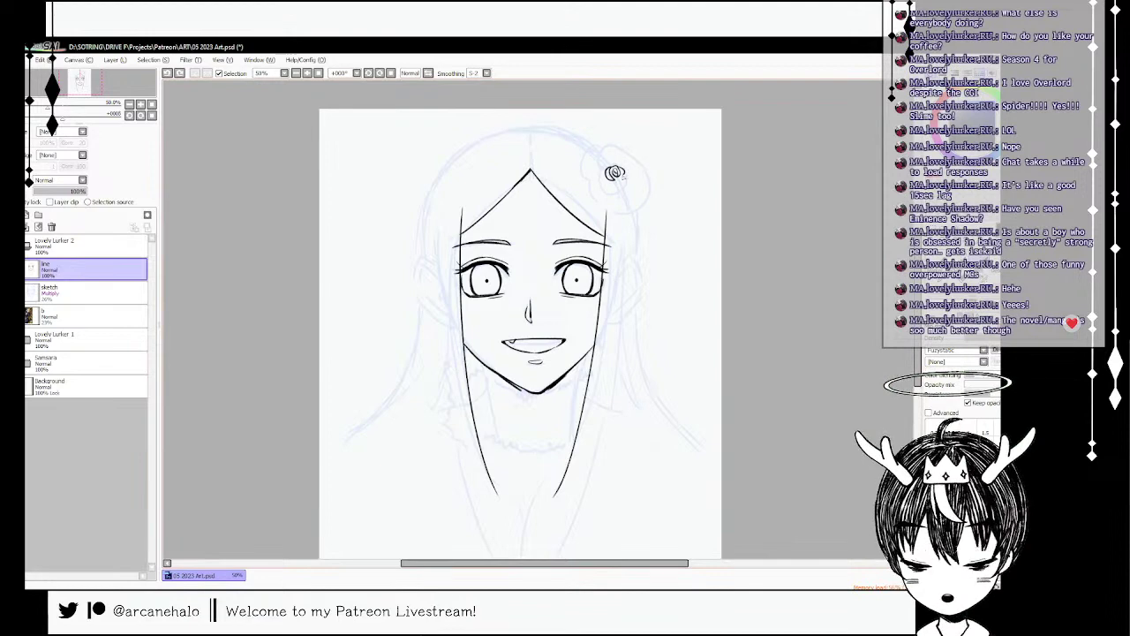
left_click_drag(623, 171, 597, 172)
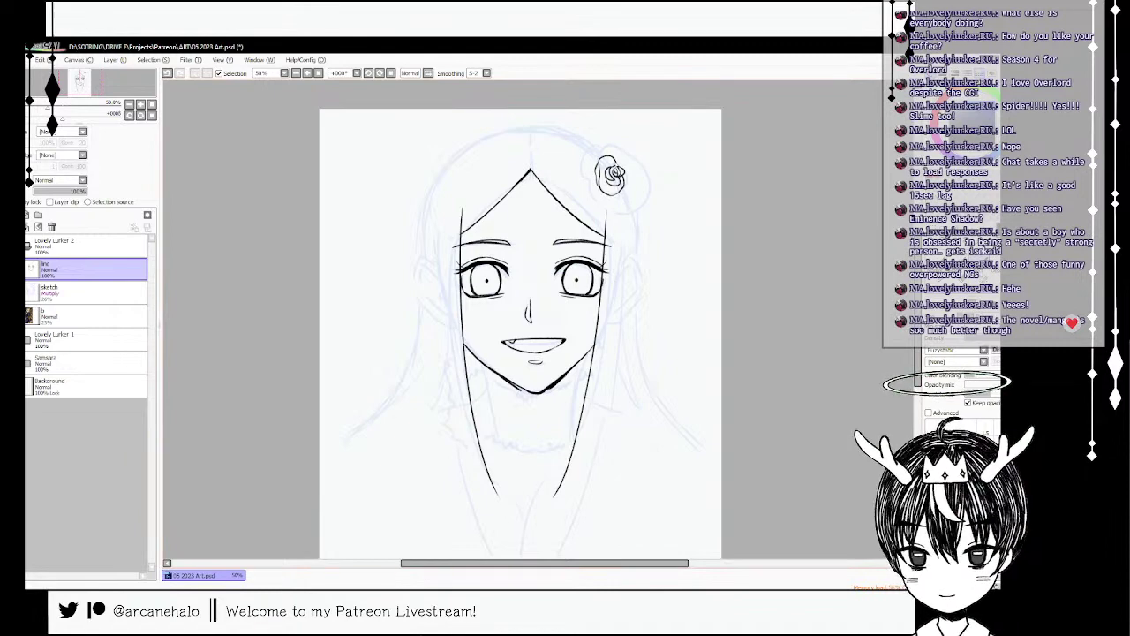
mouse_move(615, 160)
left_mouse_down()
mouse_move(620, 192)
mouse_move(628, 163)
mouse_move(618, 197)
mouse_move(633, 174)
mouse_move(636, 200)
mouse_move(646, 171)
left_mouse_up()
key("ctrl+z")
key("ctrl+z")
key("ctrl+z")
key("ctrl+z")
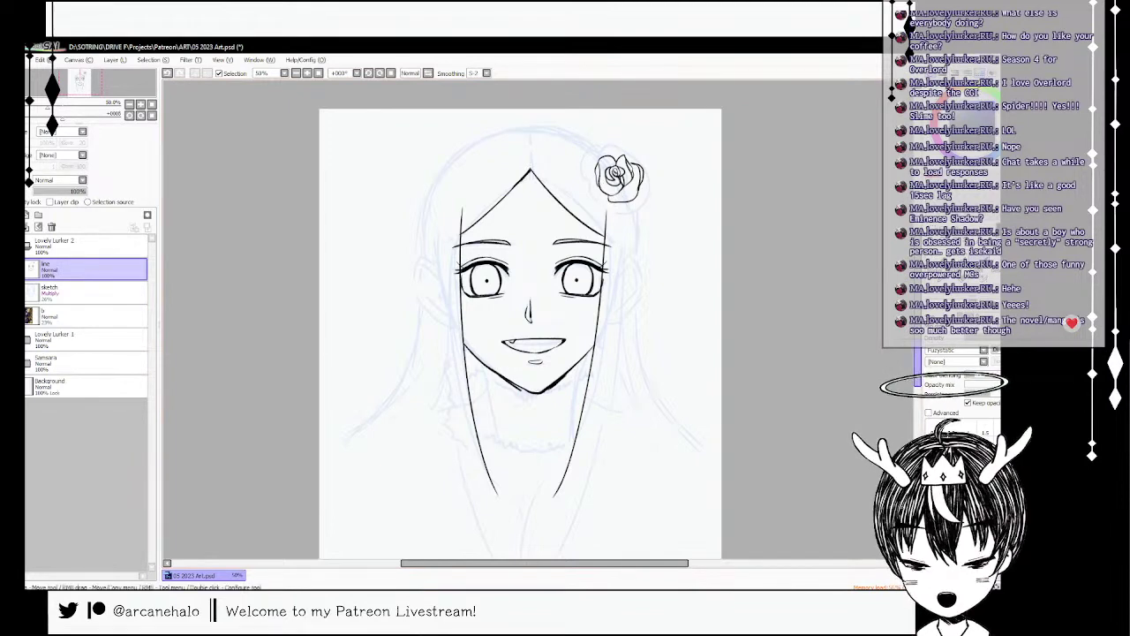
- Erase the lower edges of the rose's inner petals and re-ink them with a cleaner contour
key("e")
left_click_drag(600, 189, 632, 203)
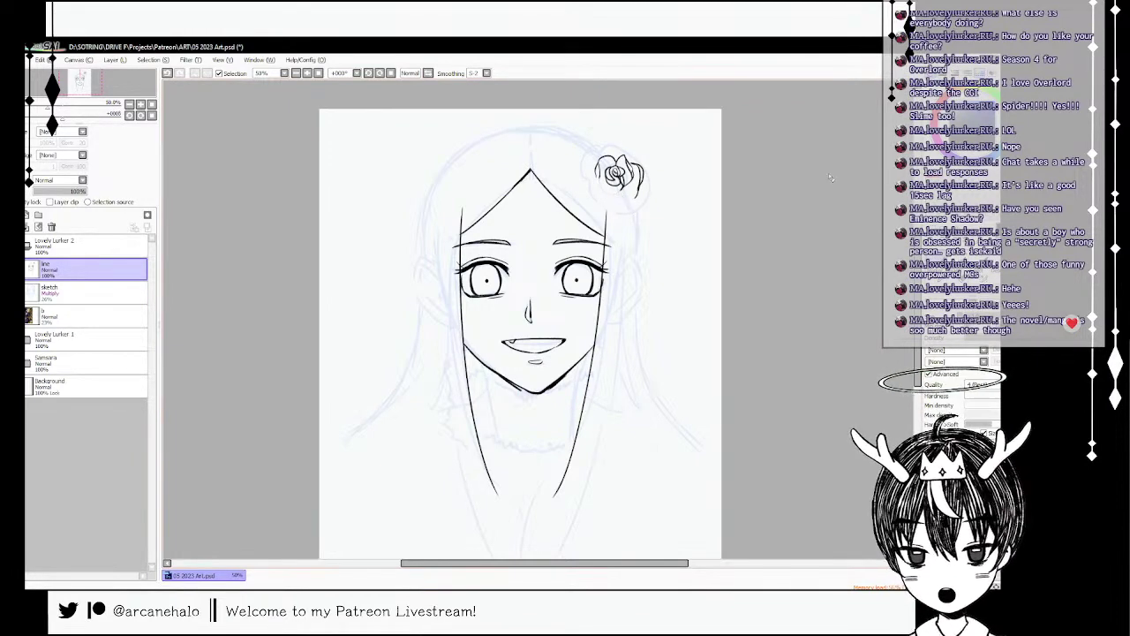
left_click(979, 258)
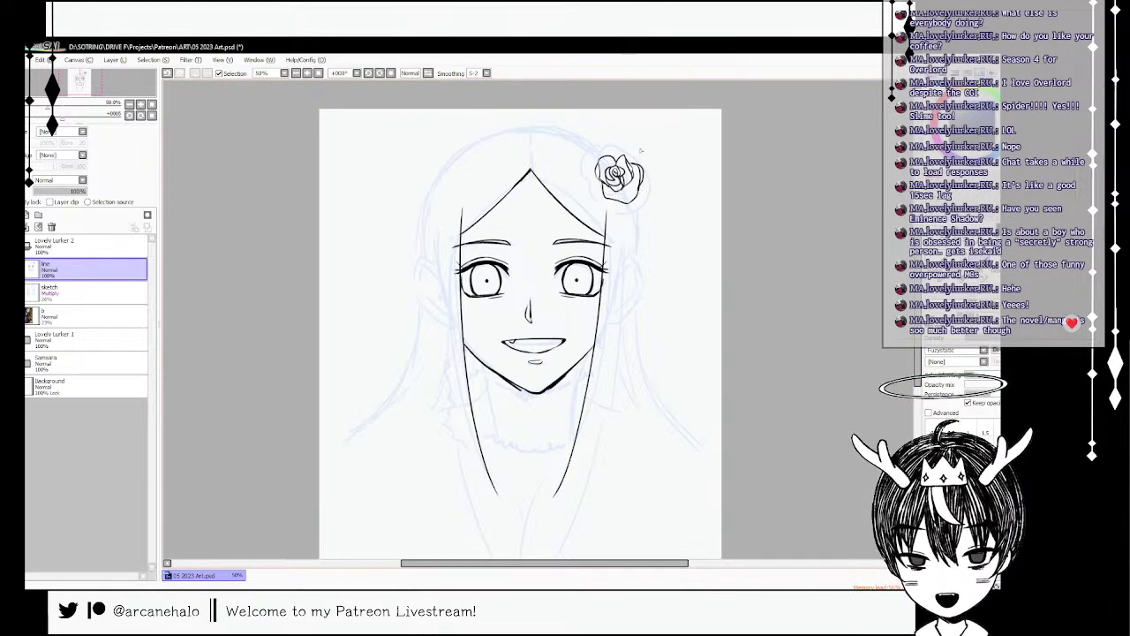
- Ink the wavy outer petals around the rose and refine its upper left-hand petal
mouse_move(599, 161)
left_mouse_down()
mouse_move(585, 187)
mouse_move(609, 205)
left_mouse_up()
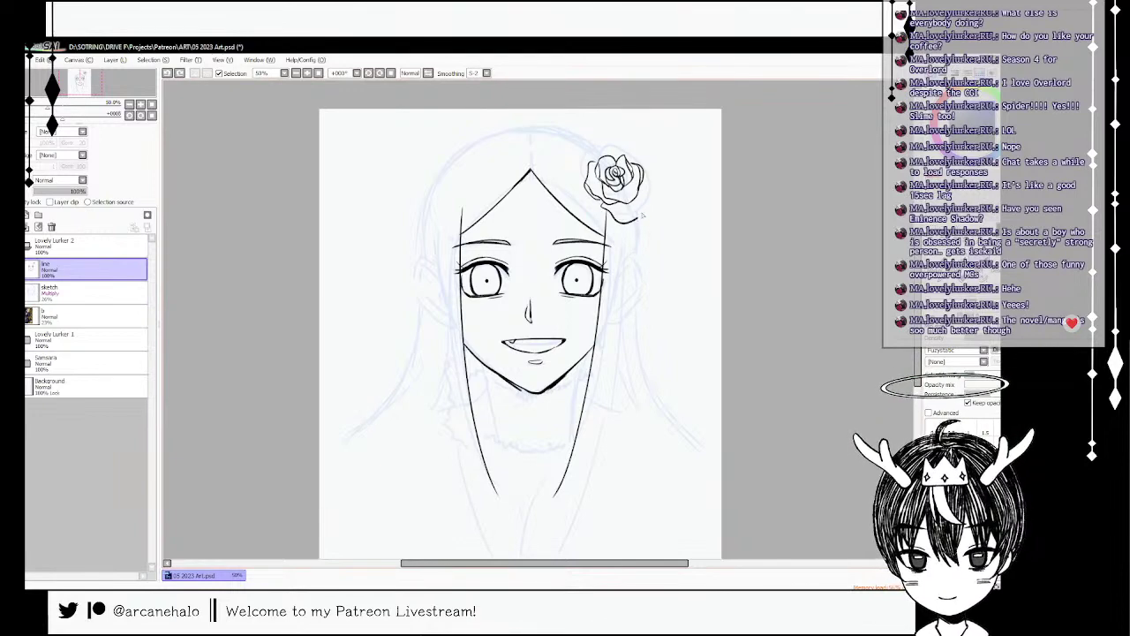
mouse_move(608, 210)
left_mouse_down()
mouse_move(631, 224)
mouse_move(645, 191)
left_mouse_up()
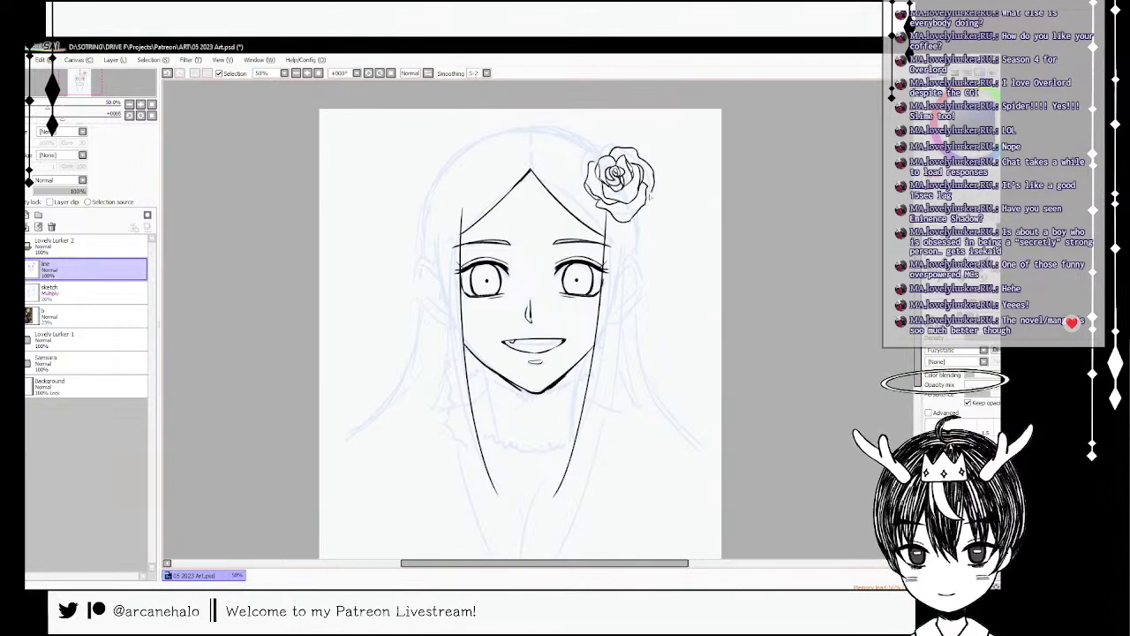
left_click_drag(647, 203, 652, 189)
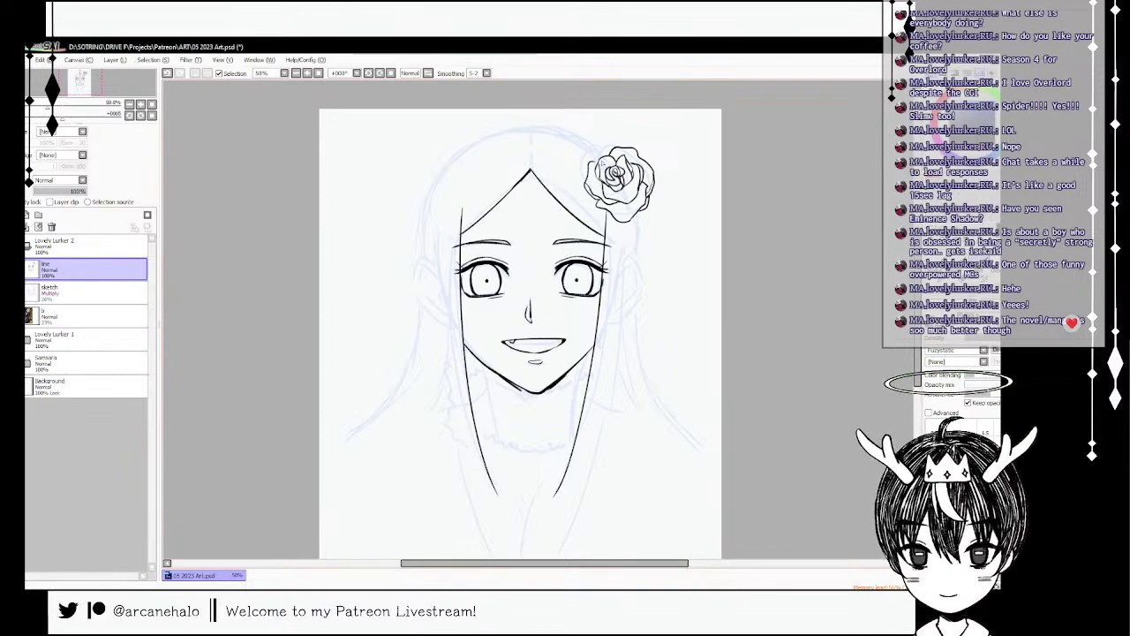
mouse_move(601, 152)
left_mouse_down()
mouse_move(595, 169)
mouse_move(616, 150)
mouse_move(596, 167)
left_mouse_up()
key("ctrl+z")
key("ctrl+z")
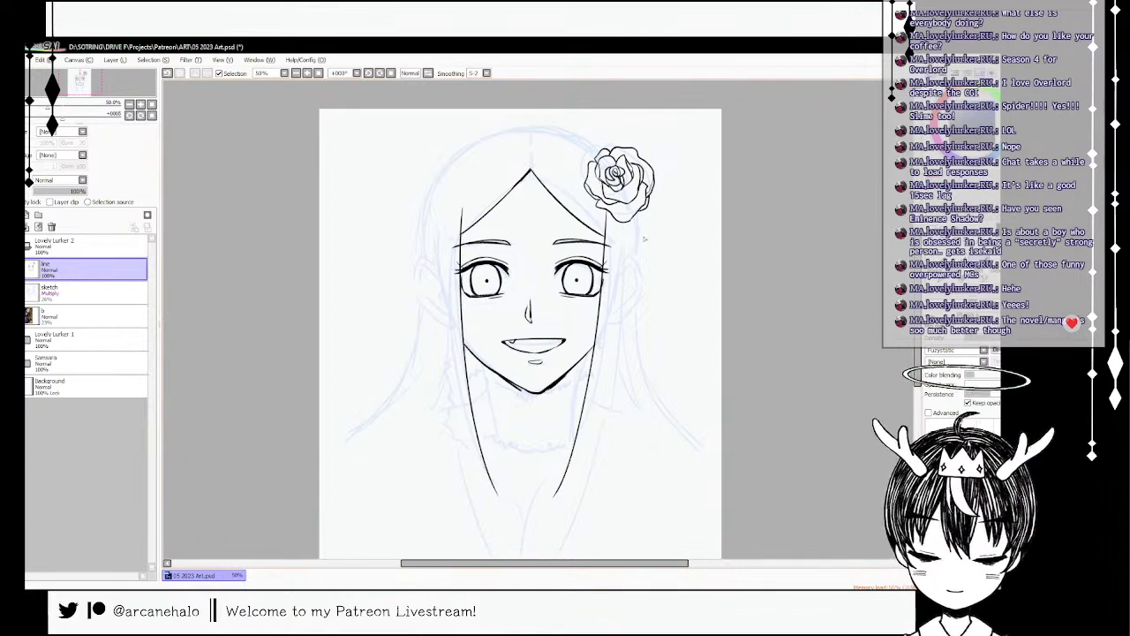
- Ink a long hair strand falling from beneath the rose past the shoulder, with a short strand branching off it
mouse_move(623, 222)
left_mouse_down()
mouse_move(620, 369)
mouse_move(599, 477)
left_mouse_up()
key("ctrl+z")
left_click_drag(624, 235, 632, 518)
key("ctrl+z")
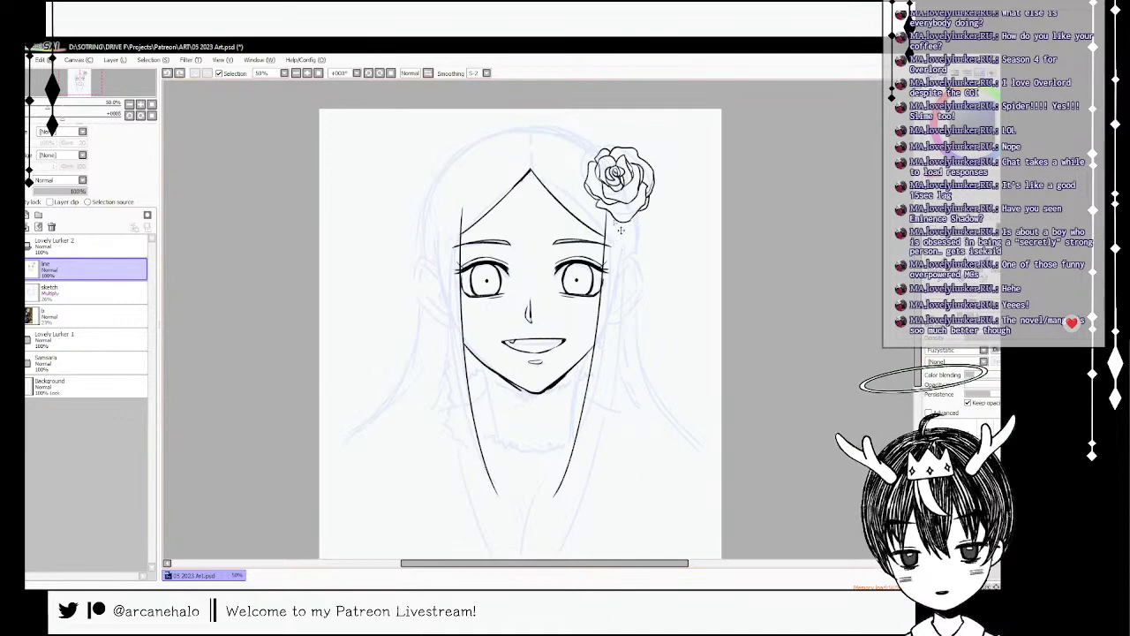
left_click_drag(621, 221, 641, 532)
mouse_move(629, 347)
left_mouse_down()
mouse_move(633, 422)
mouse_move(628, 346)
mouse_move(637, 408)
left_mouse_up()
key("ctrl+z")
left_click_drag(630, 346, 626, 403)
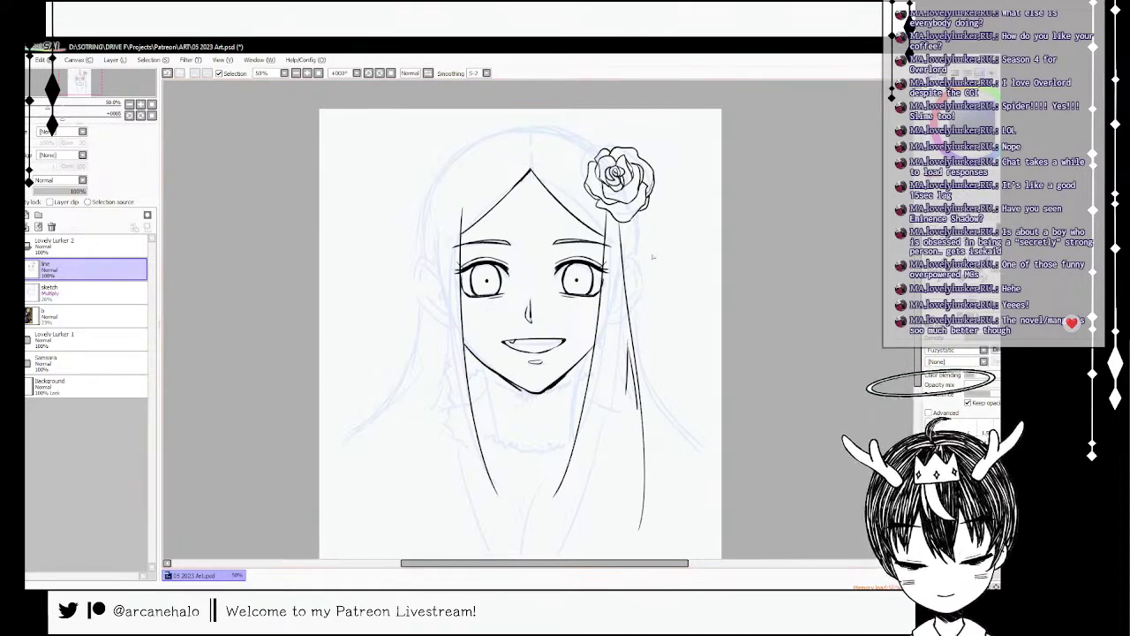
key("ctrl+z")
- Ink the curved outline of the head from the crown down the left-hand side to about eye level
mouse_move(521, 122)
left_mouse_down()
mouse_move(437, 189)
mouse_move(418, 212)
left_mouse_up()
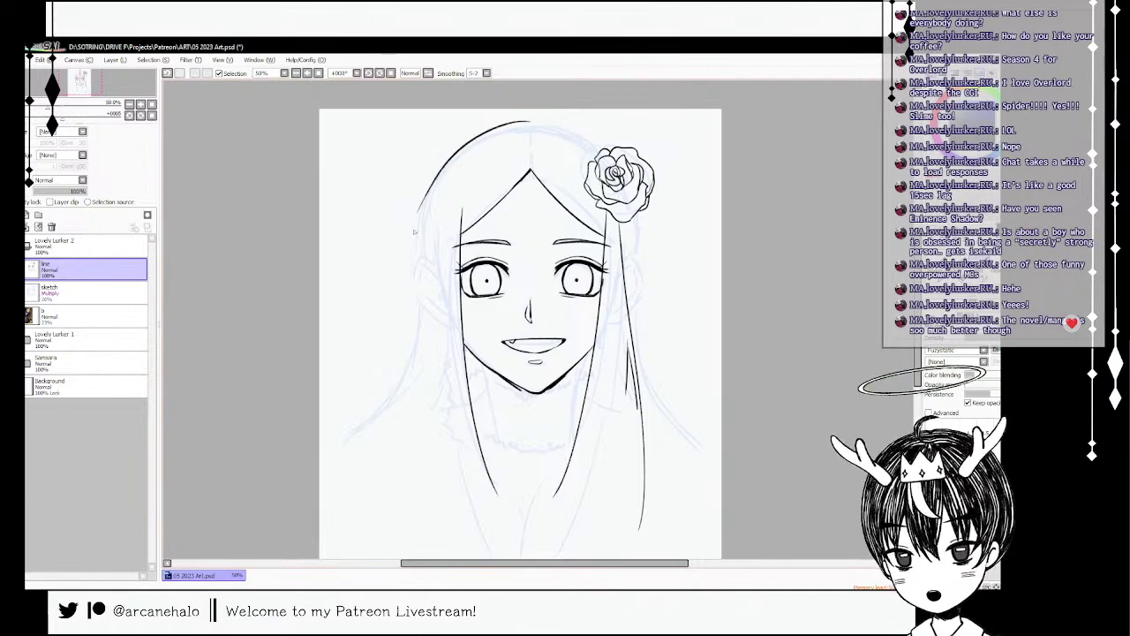
key("ctrl+z")
mouse_move(521, 121)
left_mouse_down()
mouse_move(421, 209)
mouse_move(475, 135)
mouse_move(418, 228)
left_mouse_up()
key("ctrl+z")
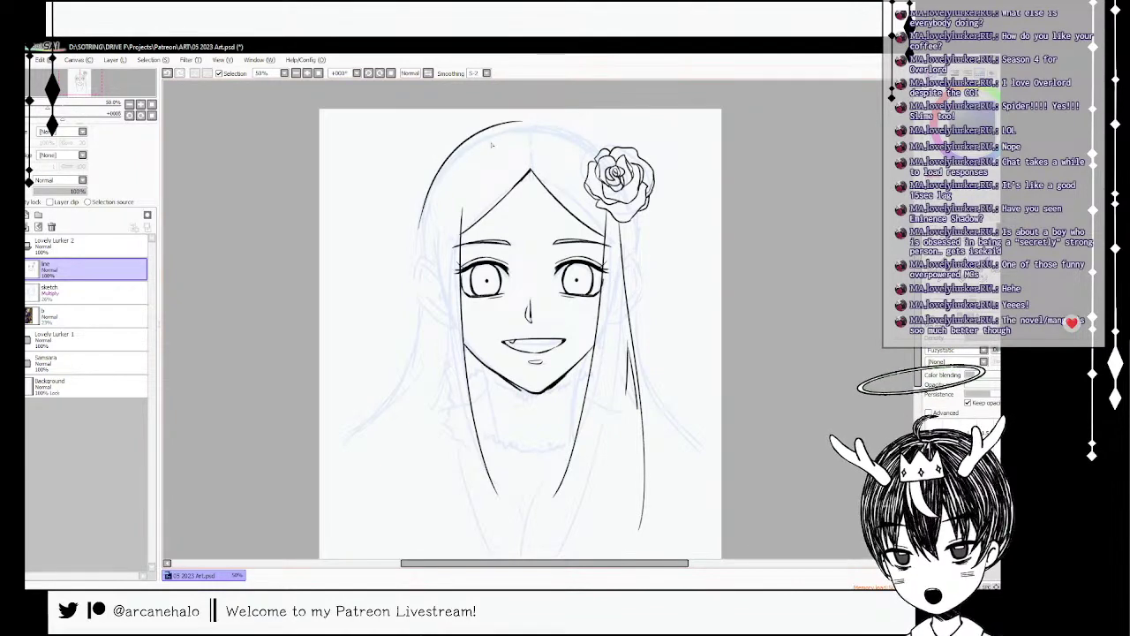
mouse_move(430, 184)
left_mouse_down()
mouse_move(438, 209)
mouse_move(418, 255)
left_mouse_up()
key("ctrl+z")
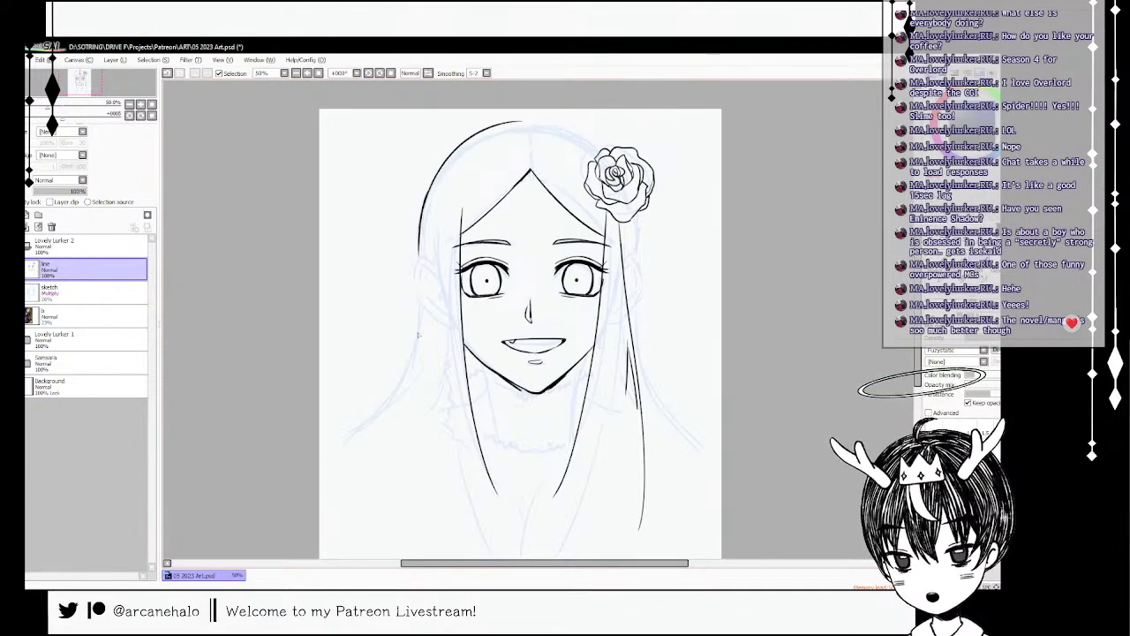
- Ink the left-hand outer hair line flaring down to the shoulder and extend the crown outline across to the rose
left_click_drag(420, 311, 385, 424)
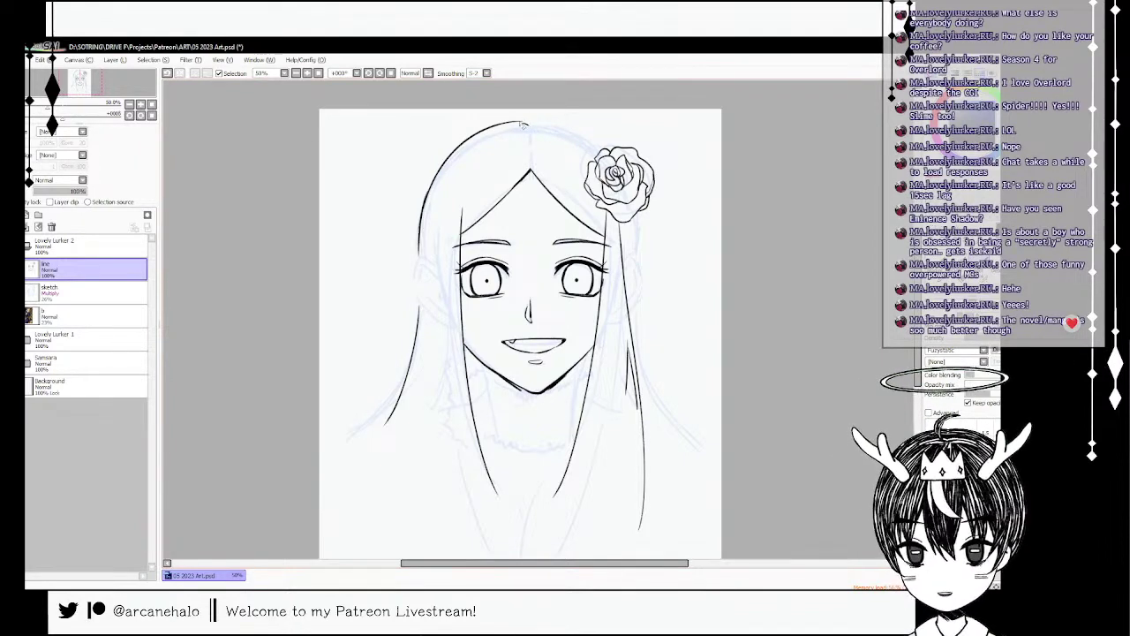
key("ctrl+z")
mouse_move(525, 123)
left_mouse_down()
mouse_move(579, 133)
mouse_move(608, 153)
left_mouse_up()
key("ctrl+z")
key("ctrl+z")
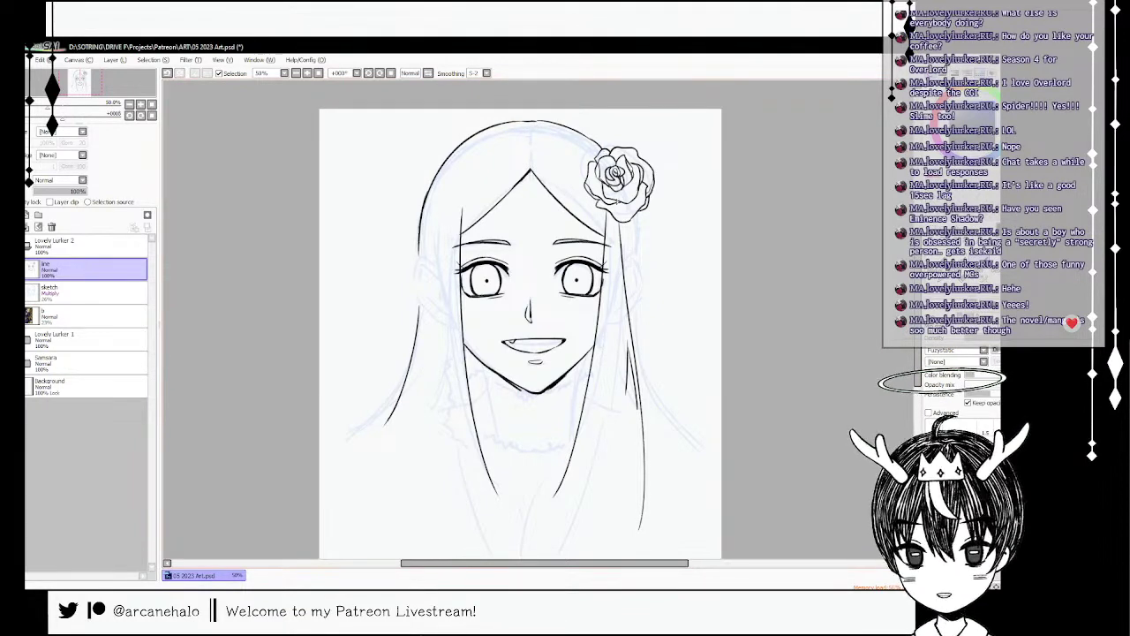
- Try to ink the right-hand outer hair line downward from the underside of the rose
left_click_drag(634, 219, 637, 256)
key("ctrl+z")
left_click_drag(636, 217, 645, 281)
key("ctrl+z")
key("ctrl+z")
key("ctrl+z")
left_click_drag(637, 214, 650, 312)
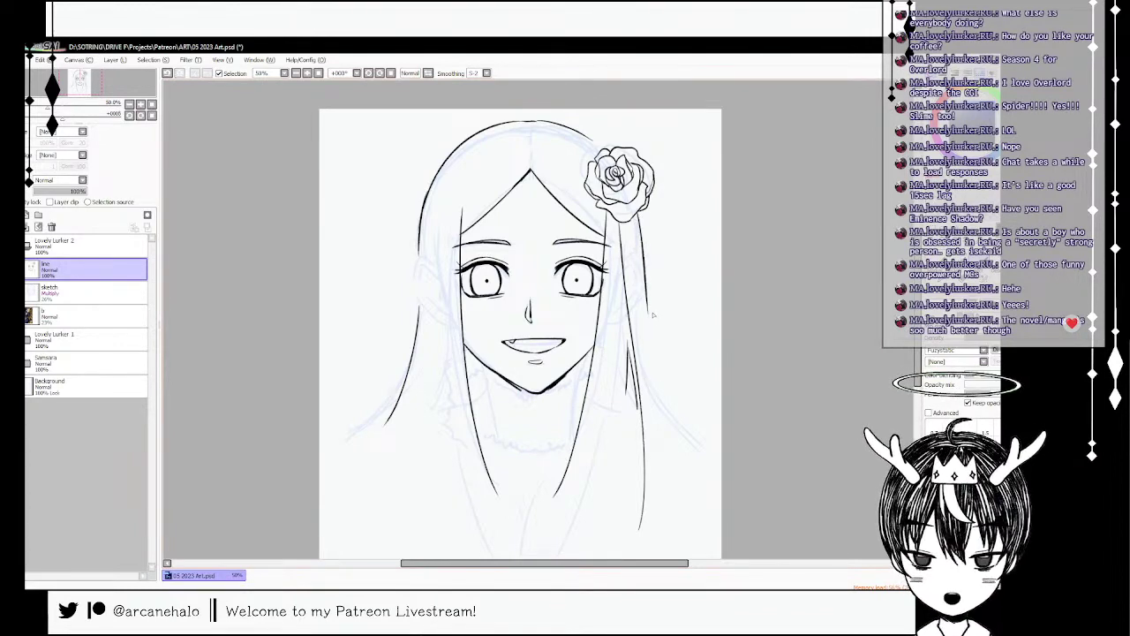
key("ctrl+z")
left_click_drag(639, 231, 648, 325)
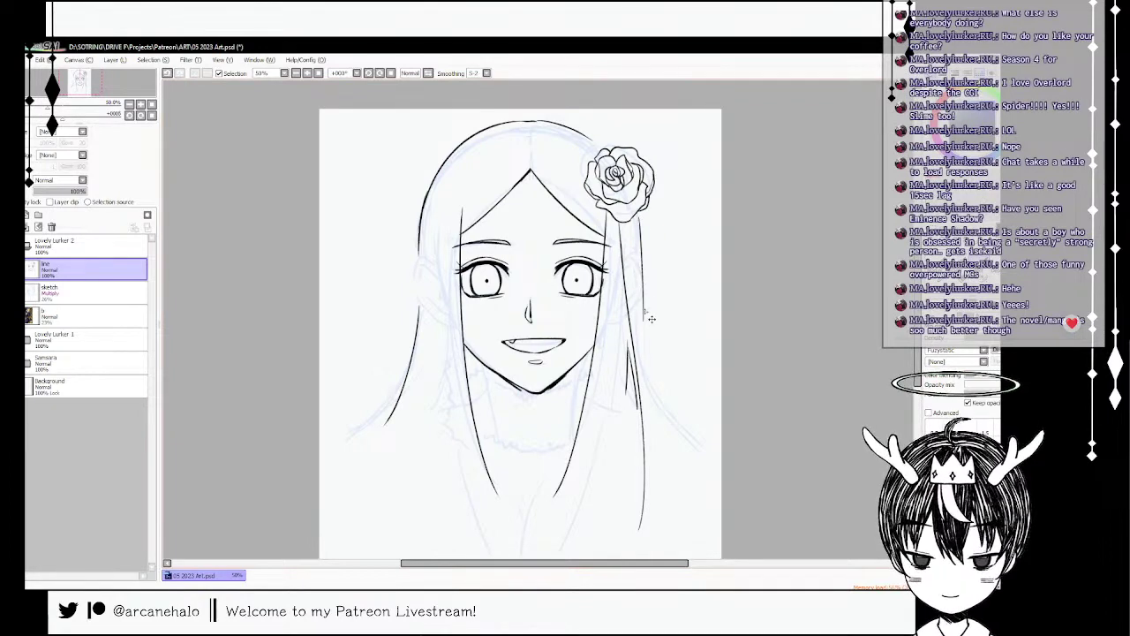
key("ctrl+z")
- Erase the long hair strand and its short branch beneath the rose
key("e")
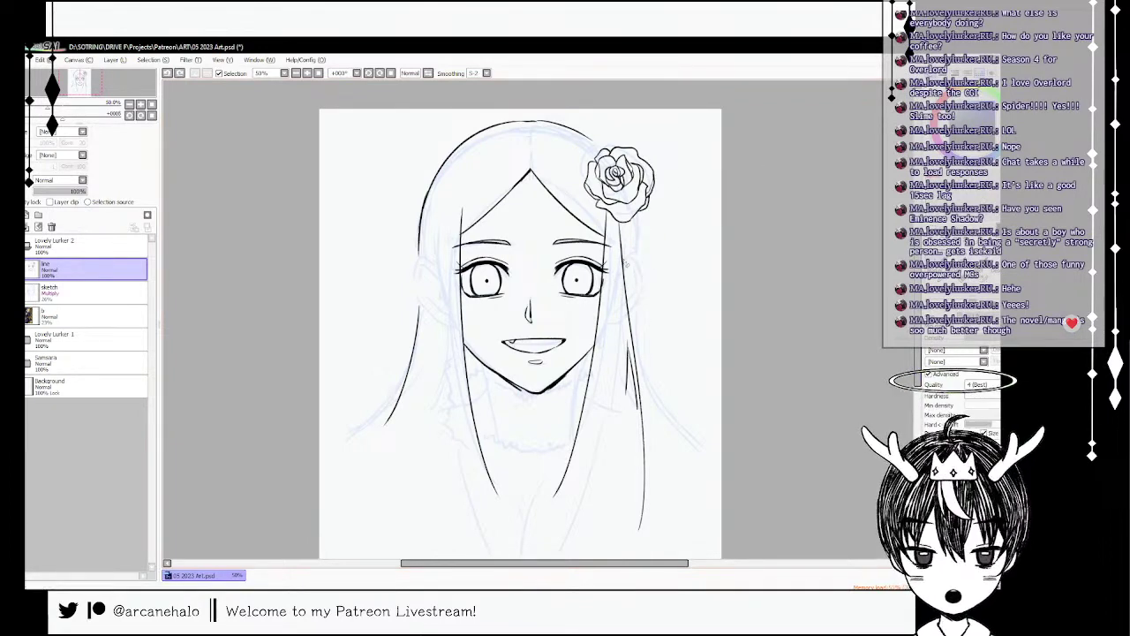
left_click_drag(623, 256, 632, 544)
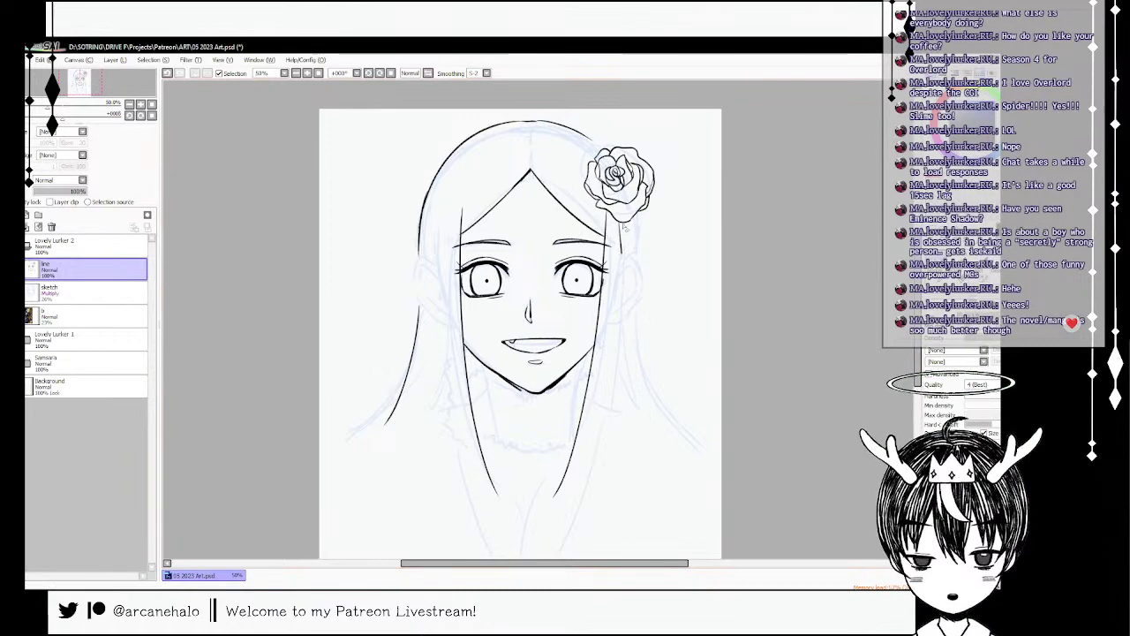
left_click_drag(623, 255, 625, 237)
key("ctrl+z")
key("ctrl+z")
key("ctrl+z")
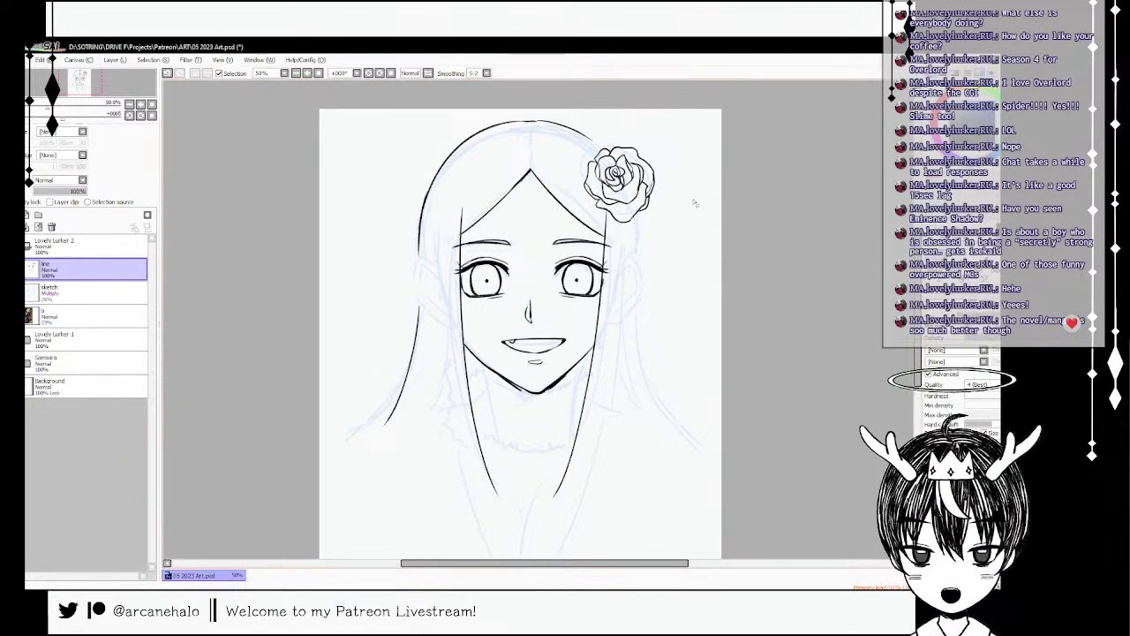
- Extend the left-hand front hair strand upward with a curve from the temple toward the crown
key("b")
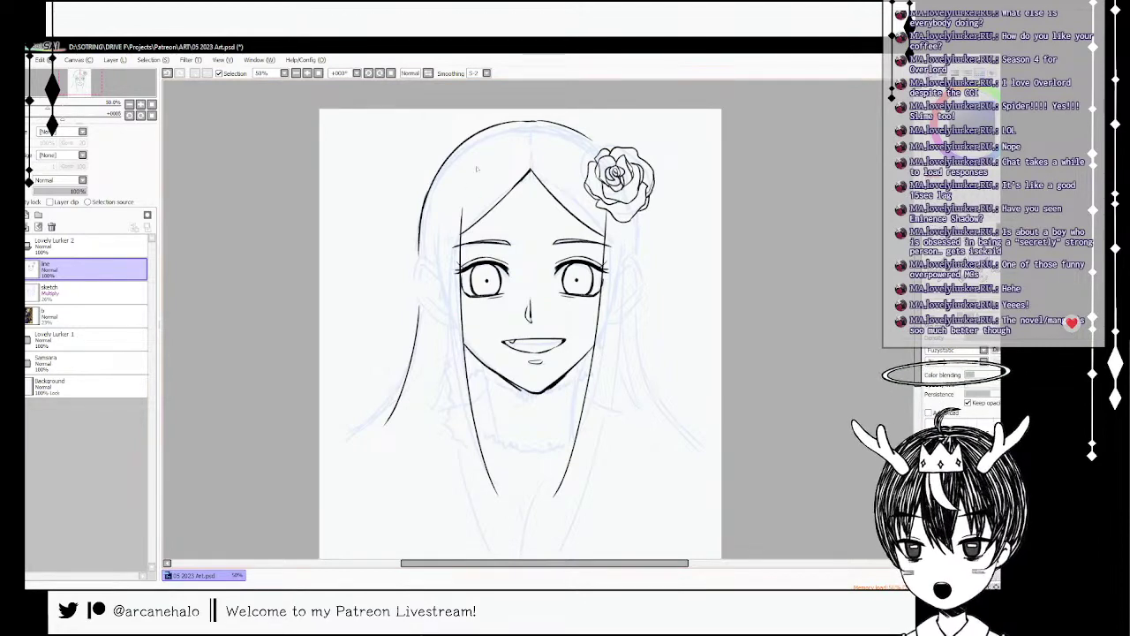
key("ctrl+z")
mouse_move(486, 155)
left_mouse_down()
mouse_move(463, 211)
mouse_move(503, 154)
mouse_move(527, 154)
mouse_move(474, 199)
left_mouse_up()
key("ctrl+z")
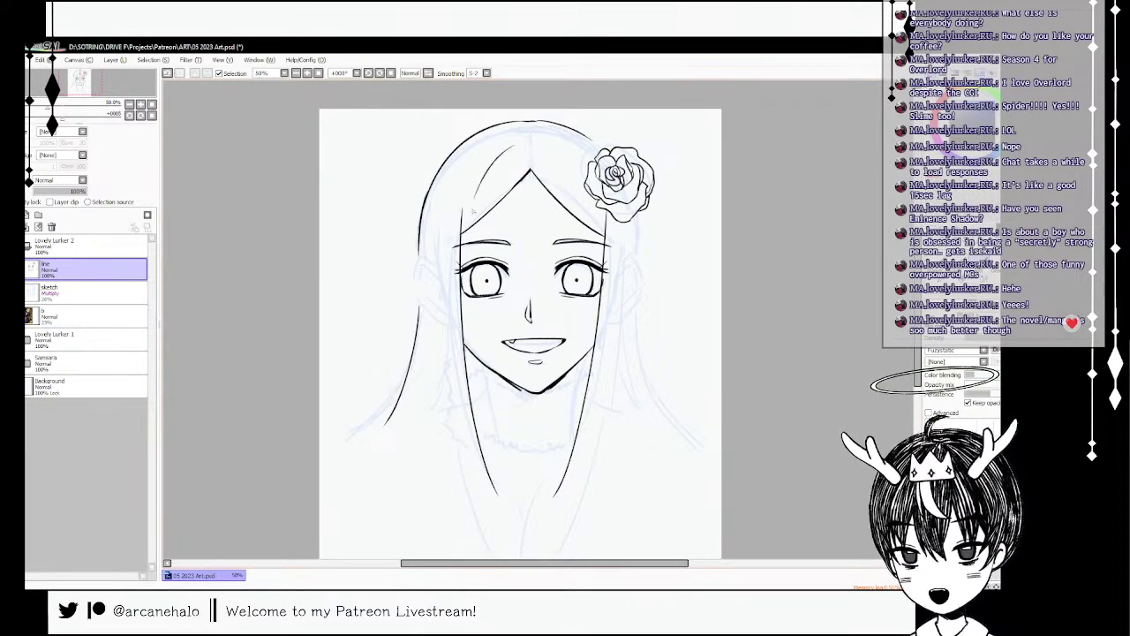
key("ctrl+z")
left_click_drag(486, 157, 462, 226)
key("ctrl+z")
left_click_drag(482, 159, 462, 234)
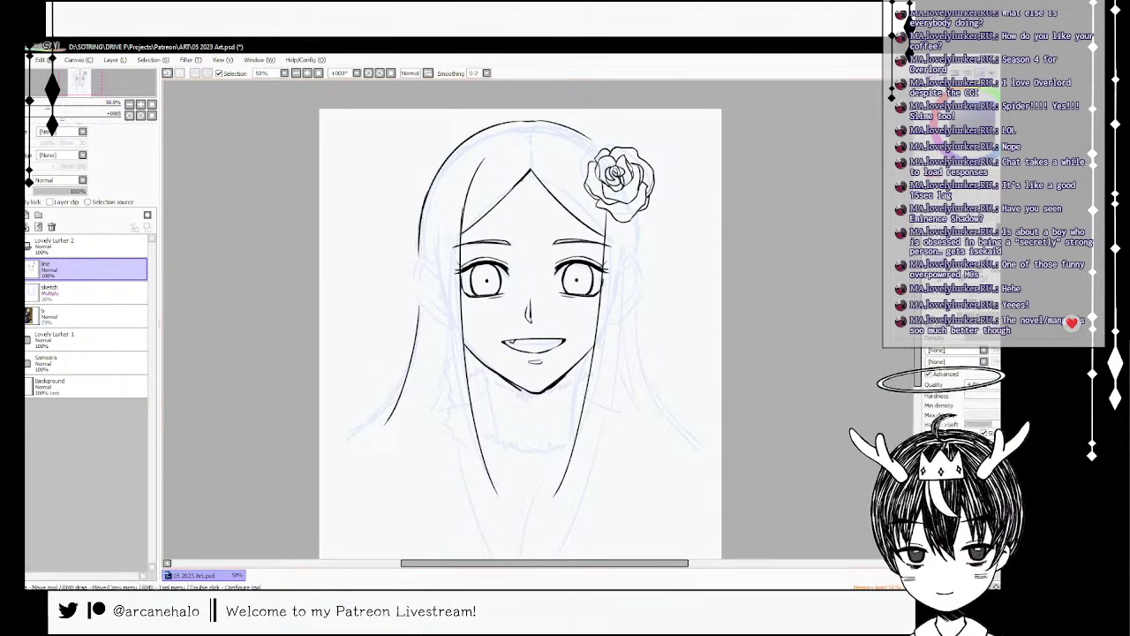
- Erase the overlapping line ends around both front hair strands at the temples and re-ink the right-hand strand up to the rose
key("e")
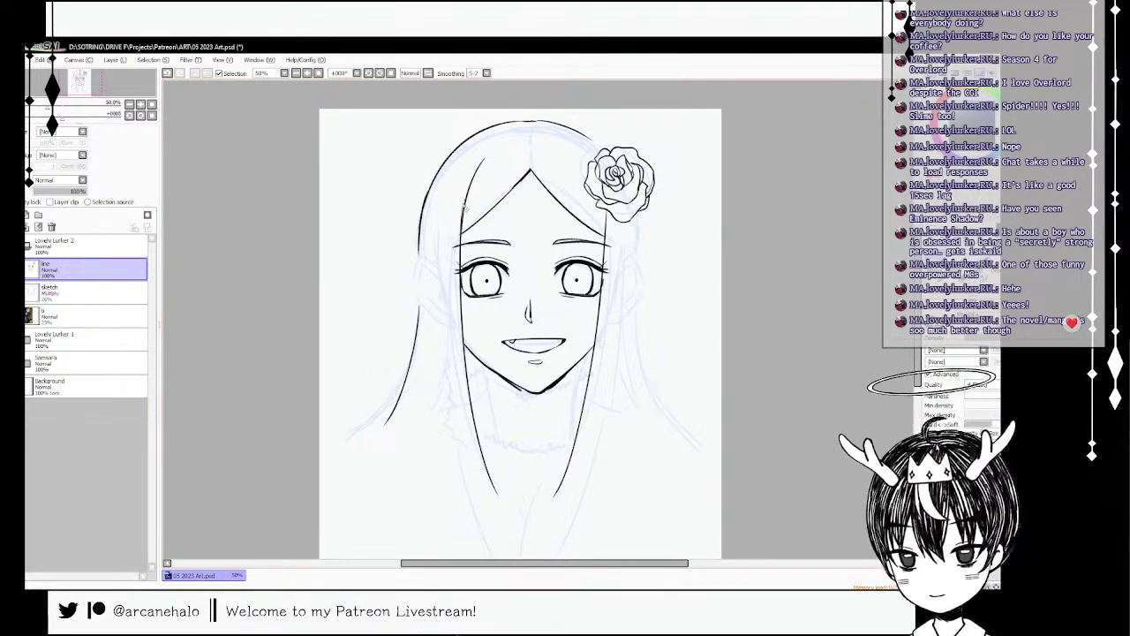
key("ctrl+z")
left_click_drag(466, 209, 462, 308)
key("ctrl+z")
key("ctrl+z")
key("ctrl+z")
left_click_drag(461, 253, 461, 306)
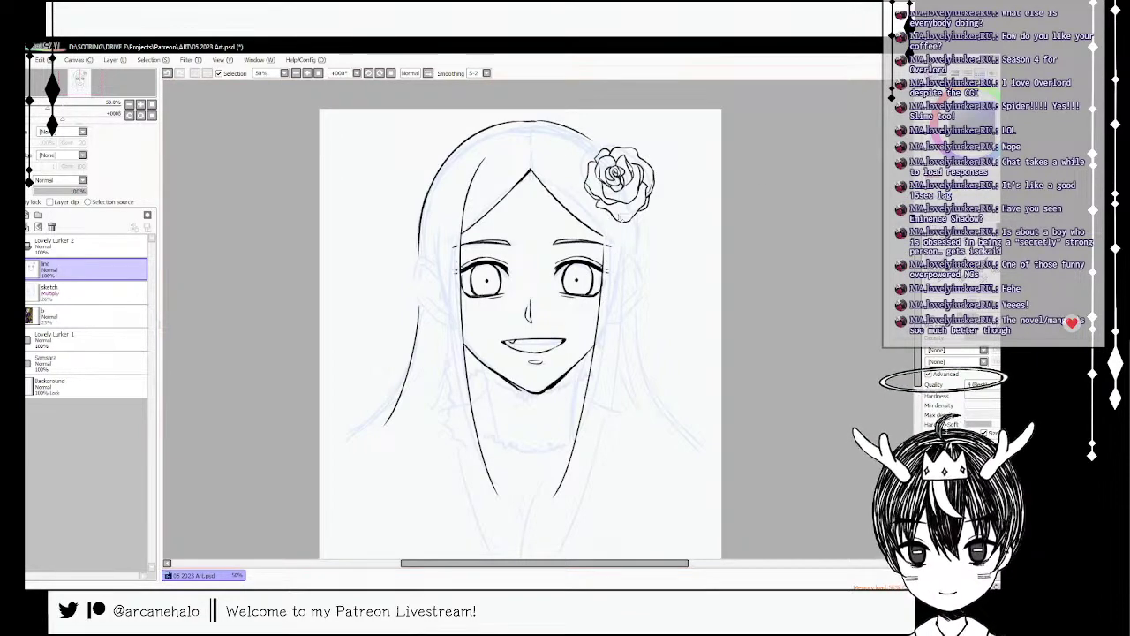
key("v")
left_click_drag(606, 259, 603, 226)
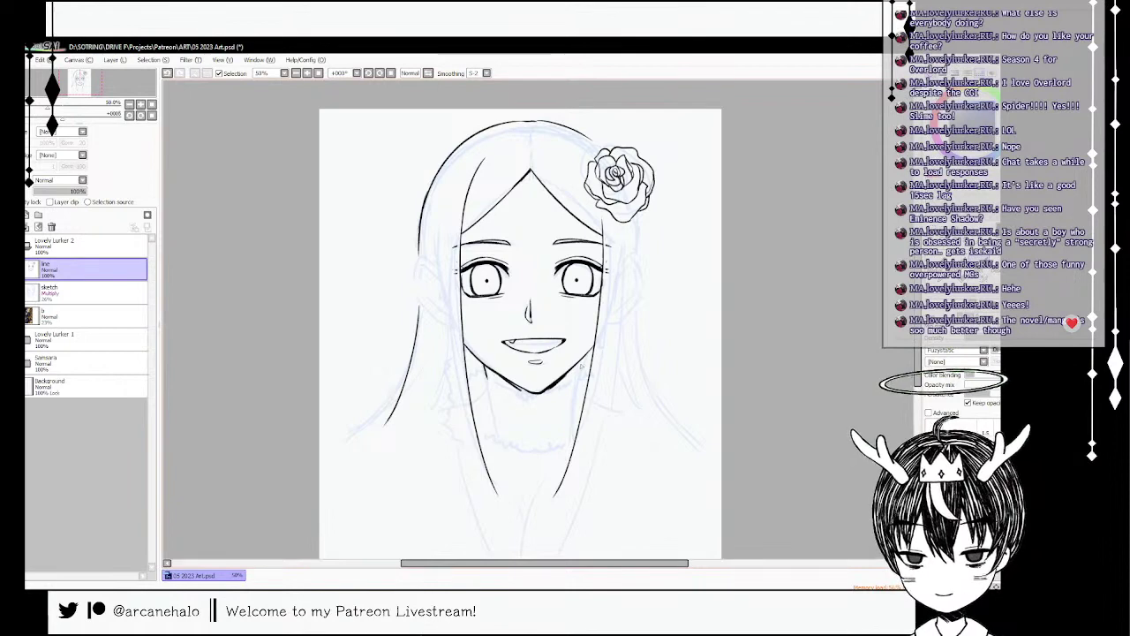
- Ink the jagged fur collar edge under the jawline and its upper outer tuft beside the left-hand hair
left_click_drag(477, 368, 519, 389)
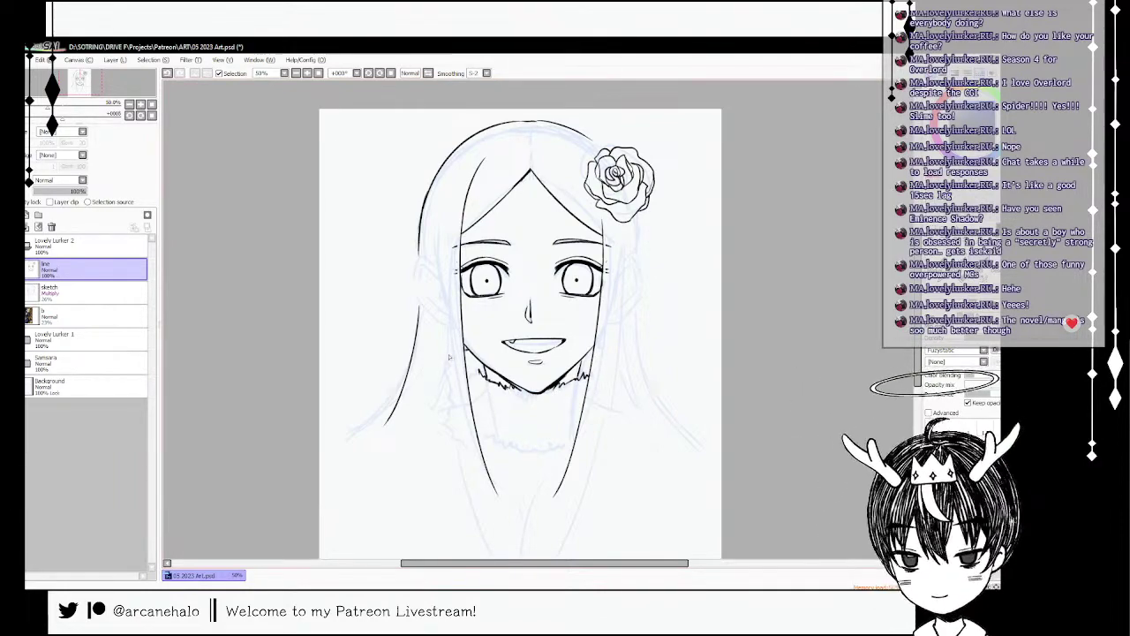
left_click_drag(448, 353, 438, 377)
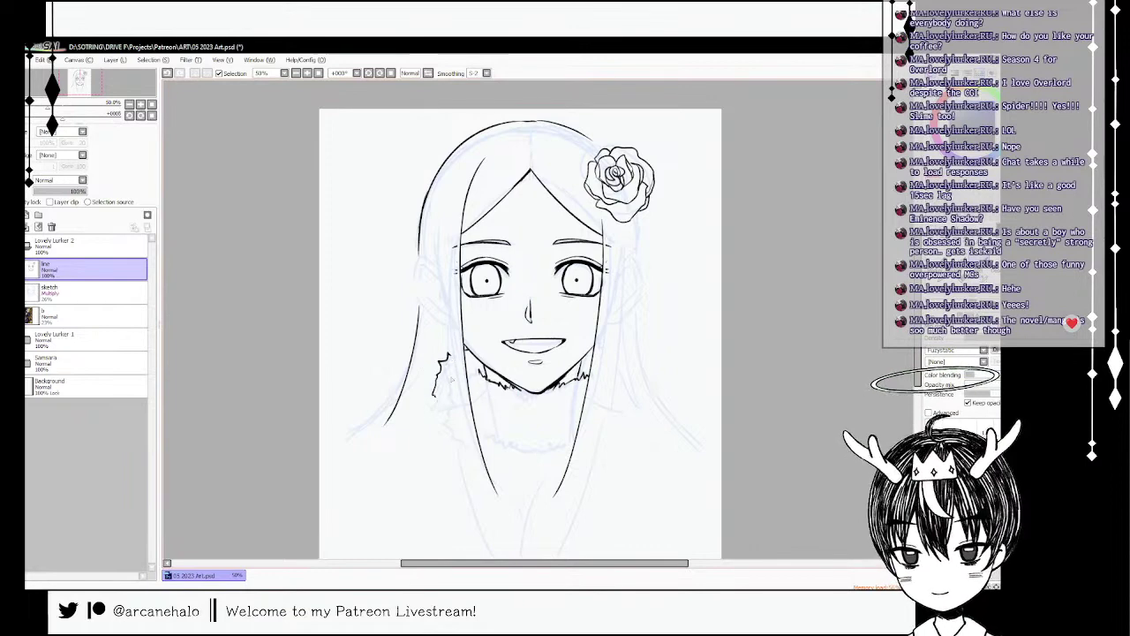
- Ink the outer contour of the left-hand front hair lock, with an inner strand line and pointed tips at chest level
left_click_drag(452, 334, 456, 494)
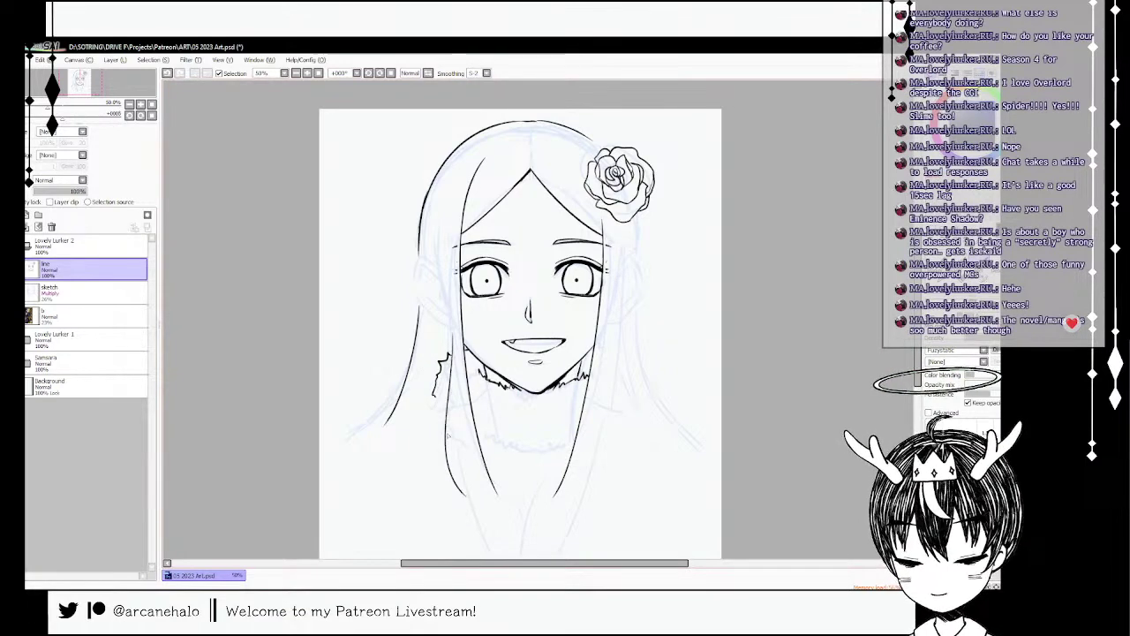
left_click_drag(448, 425, 464, 490)
key("ctrl+z")
mouse_move(451, 401)
left_mouse_down()
mouse_move(453, 390)
mouse_move(450, 443)
mouse_move(451, 397)
mouse_move(460, 481)
mouse_move(458, 413)
mouse_move(494, 539)
left_mouse_up()
key("ctrl+z")
key("ctrl+z")
key("ctrl+z")
key("ctrl+z")
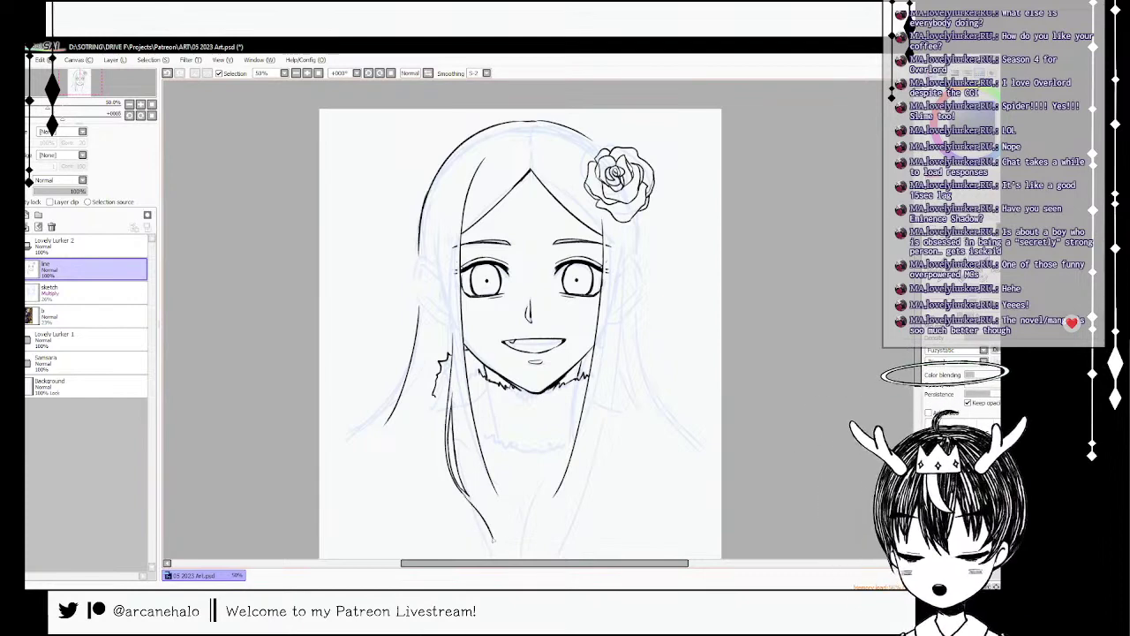
key("ctrl+z")
mouse_move(466, 494)
left_mouse_down()
mouse_move(488, 537)
mouse_move(502, 507)
mouse_move(508, 556)
left_mouse_up()
left_click_drag(480, 506, 509, 558)
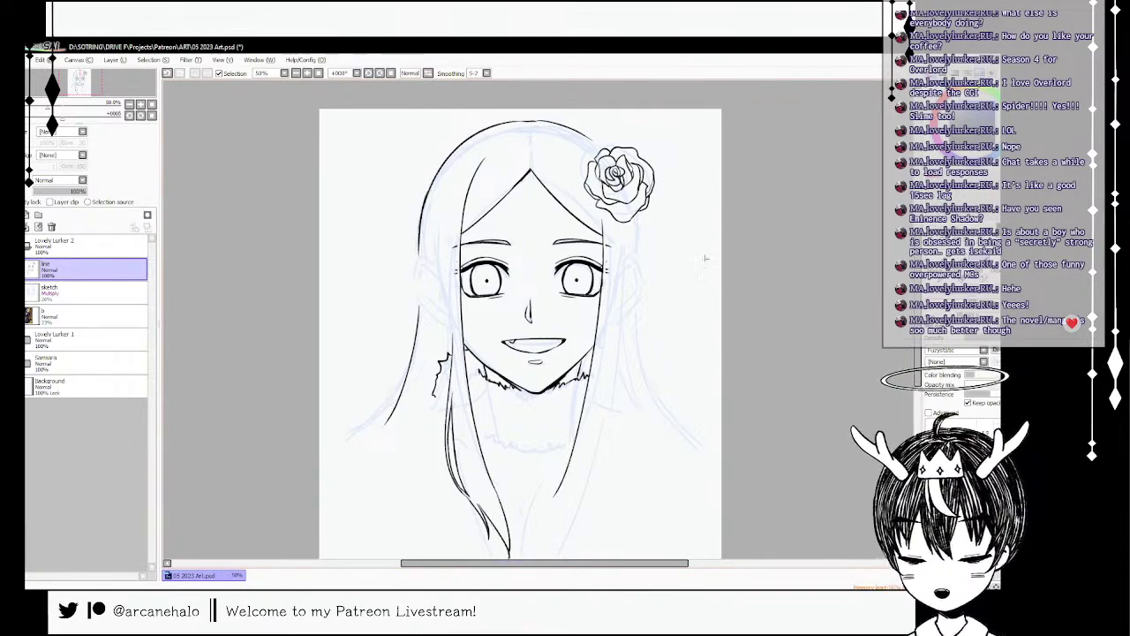
- Extend the right-hand front strand down to a curved tip and ink the lock's outer line from beneath the rose
left_click_drag(917, 357, 917, 374)
left_click_drag(560, 443, 540, 519)
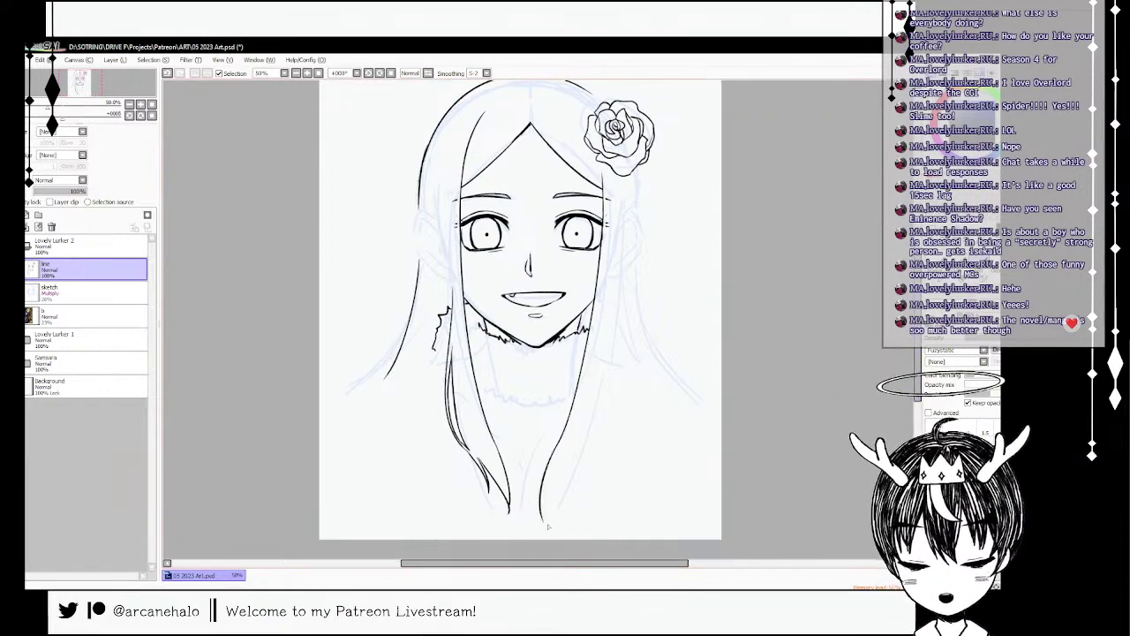
left_click_drag(616, 193, 614, 335)
key("ctrl+z")
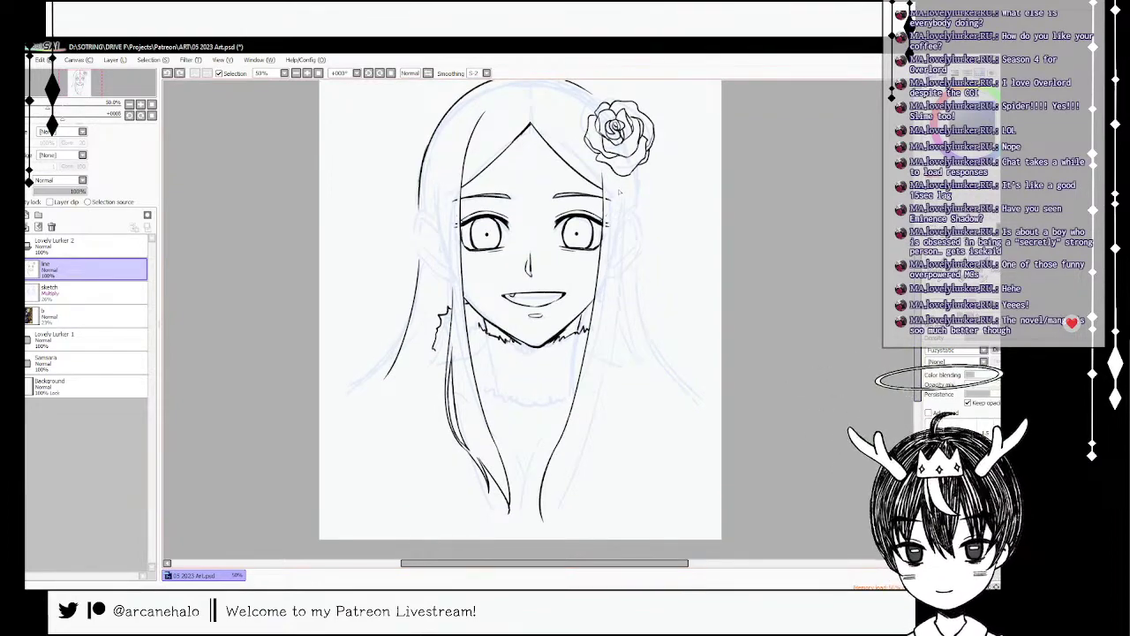
mouse_move(616, 191)
left_mouse_down()
mouse_move(612, 357)
mouse_move(579, 443)
left_mouse_up()
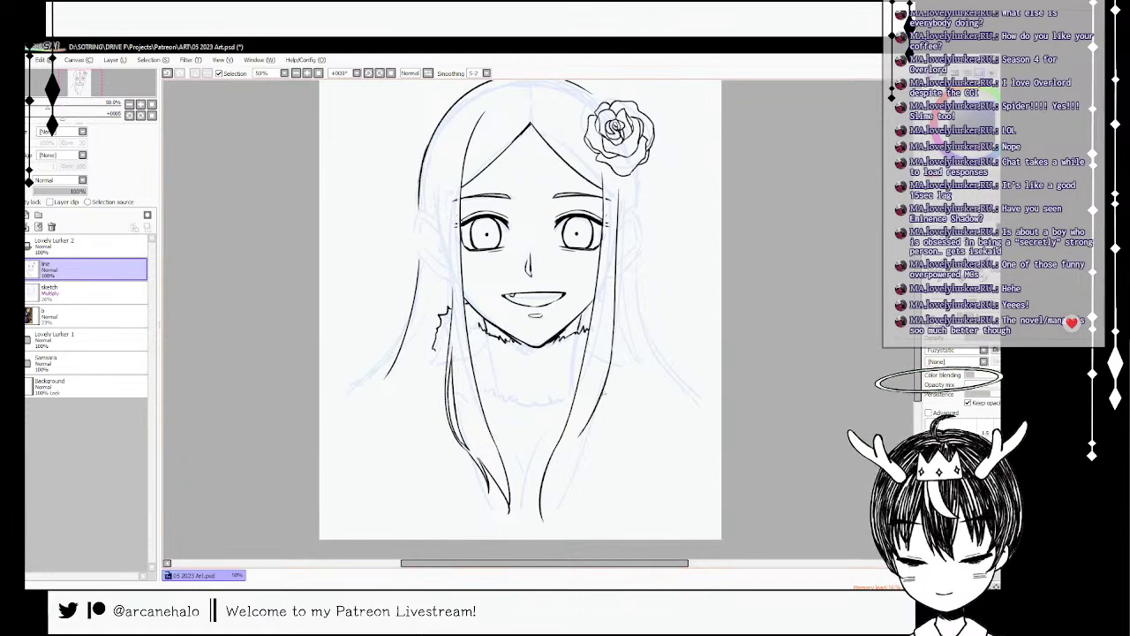
- Refine the lower right-hand front hair lock with inner strand lines and taper its ends into pointed tips
key("ctrl+z")
left_click_drag(609, 344, 586, 439)
key("ctrl+z")
key("ctrl+z")
key("ctrl+z")
key("ctrl+z")
left_click_drag(612, 355, 573, 488)
key("ctrl+z")
key("e")
key("b")
key("ctrl+z")
key("ctrl+z")
key("ctrl+z")
left_click_drag(585, 449, 561, 505)
key("ctrl+z")
left_click_drag(566, 462, 546, 526)
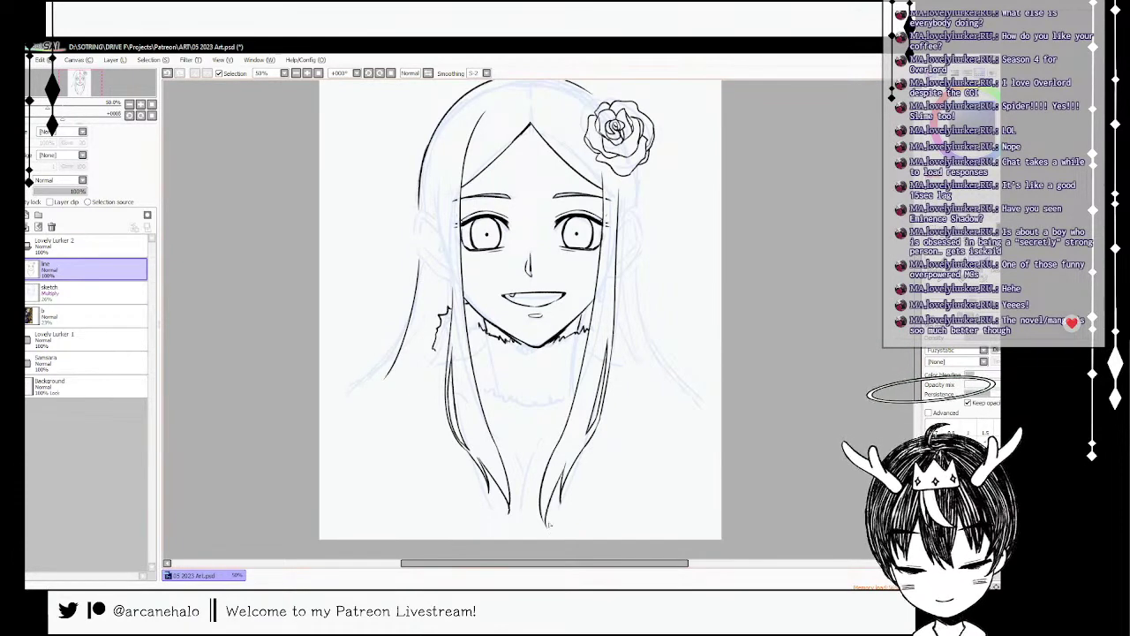
- Ink short hair tips on the inner side of the left-hand lock, between the two front locks
left_click_drag(505, 443, 525, 491)
key("ctrl+z")
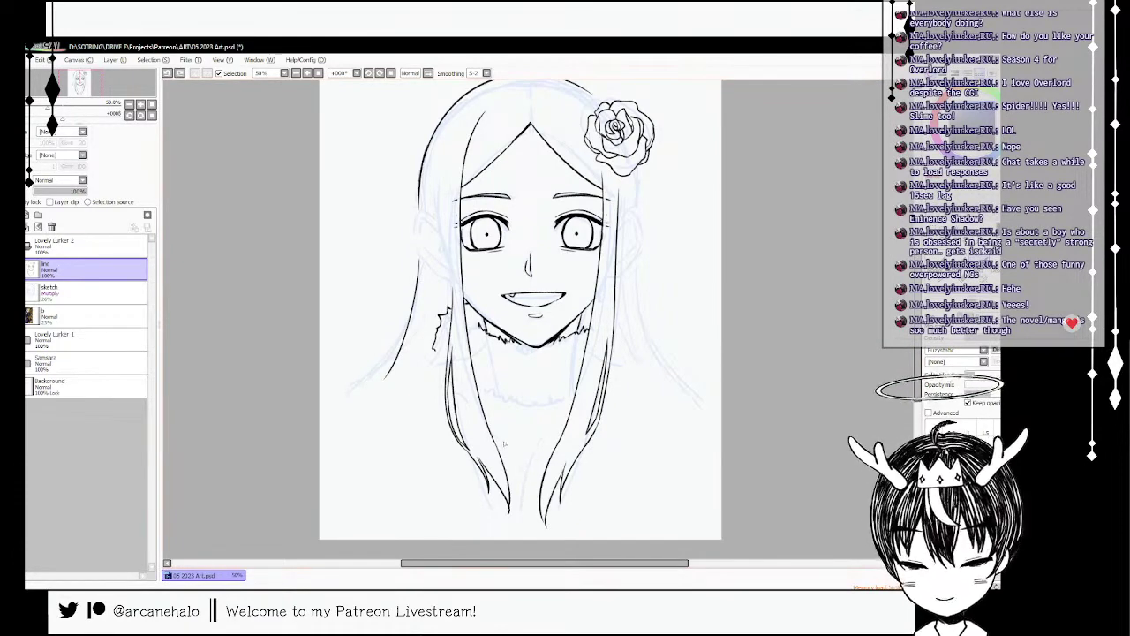
left_click_drag(505, 442, 522, 508)
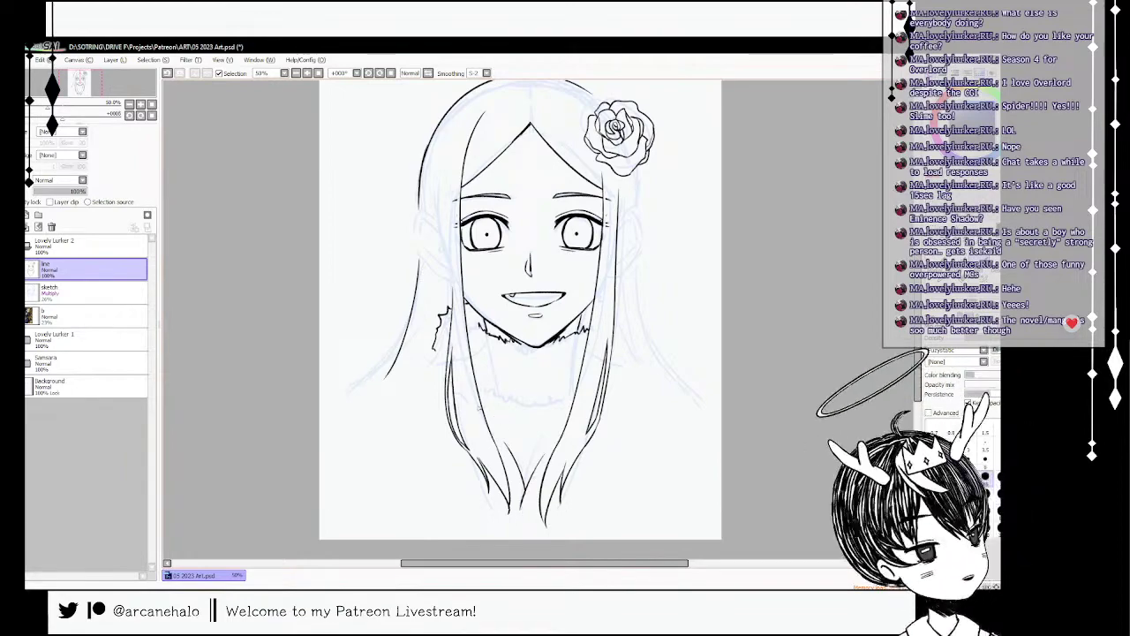
- Ink the collar's jagged lower fur edge between the hair locks and its left-hand outer edge
left_click_drag(491, 420, 543, 422)
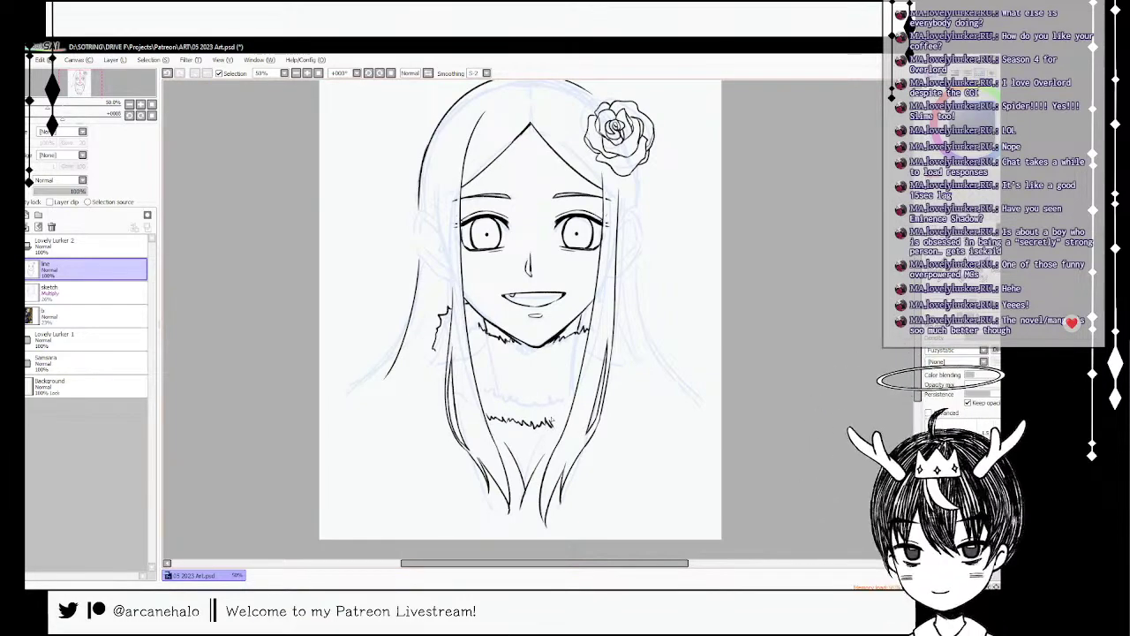
left_click_drag(561, 426, 568, 419)
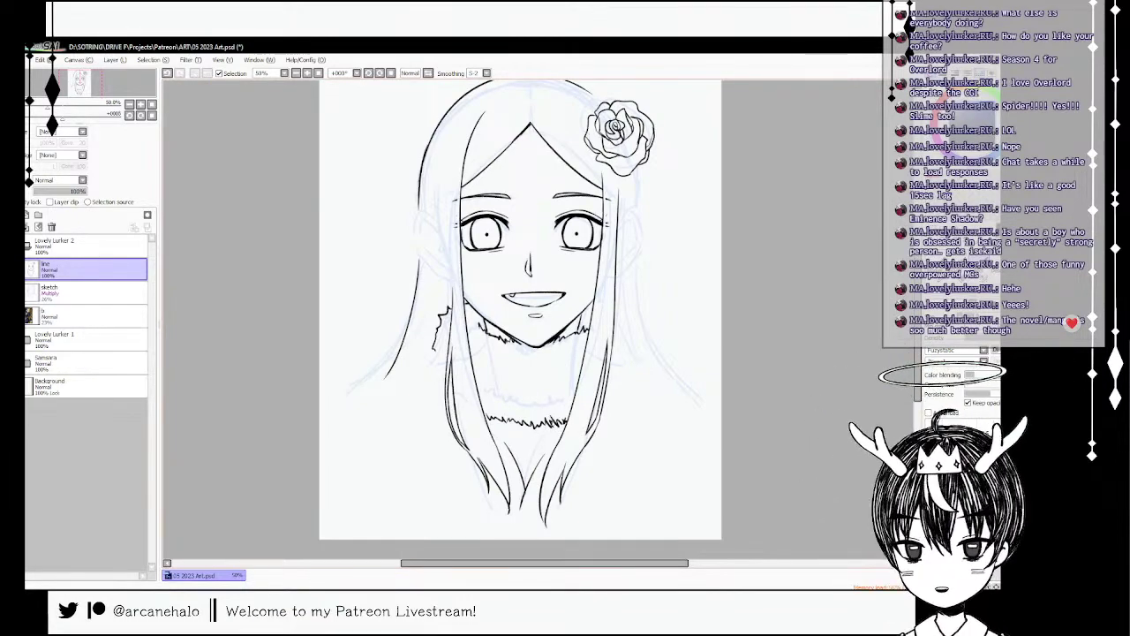
left_click_drag(435, 349, 436, 392)
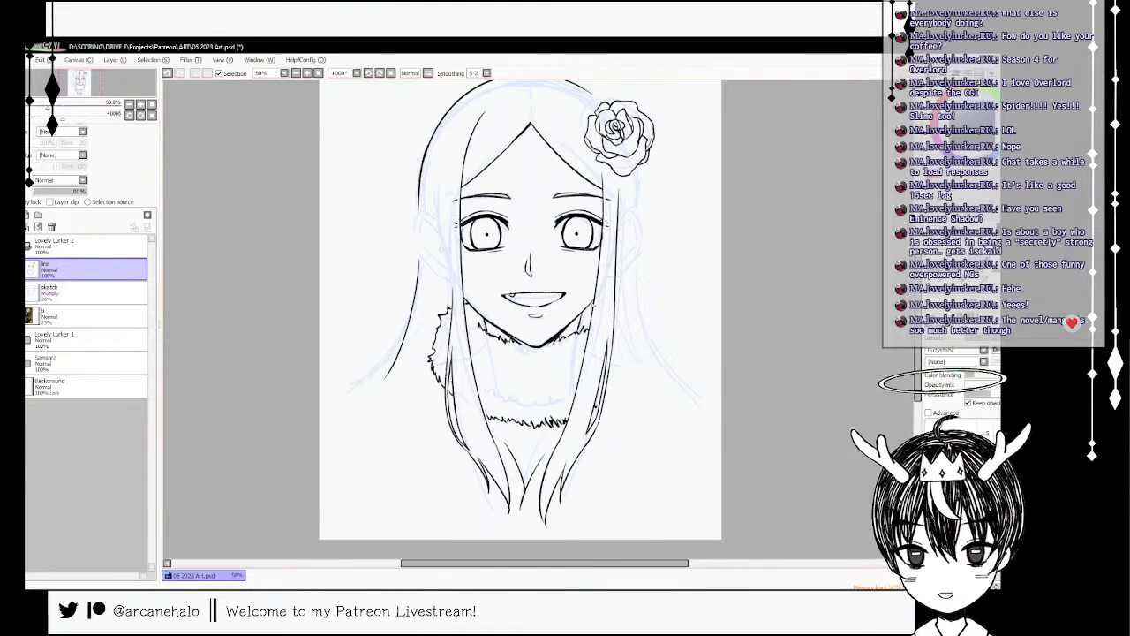
- Ink the right-hand outer fur edge of the collar, erasing and redrawing its lower part down to the hair lock
left_click_drag(620, 306, 616, 380)
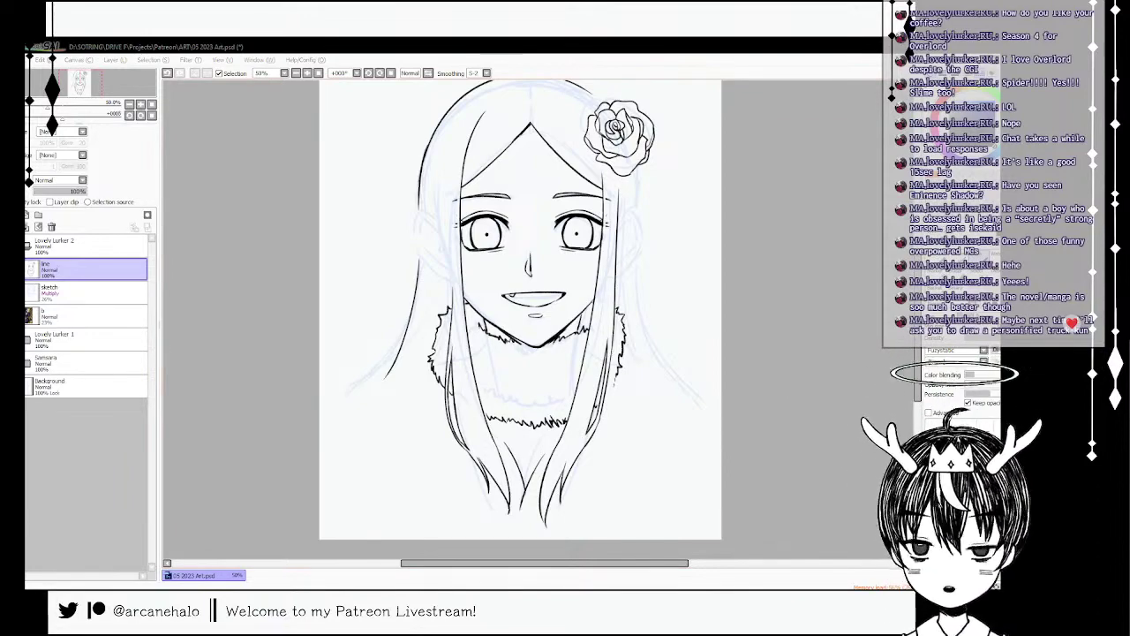
key("n")
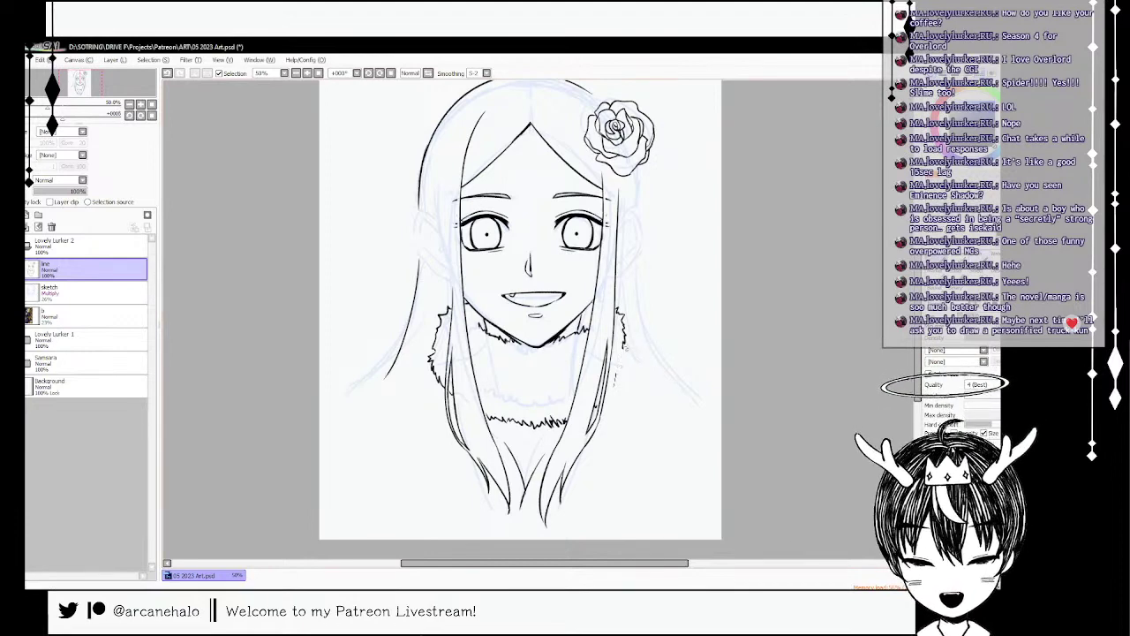
left_click_drag(620, 374, 615, 386)
key("b")
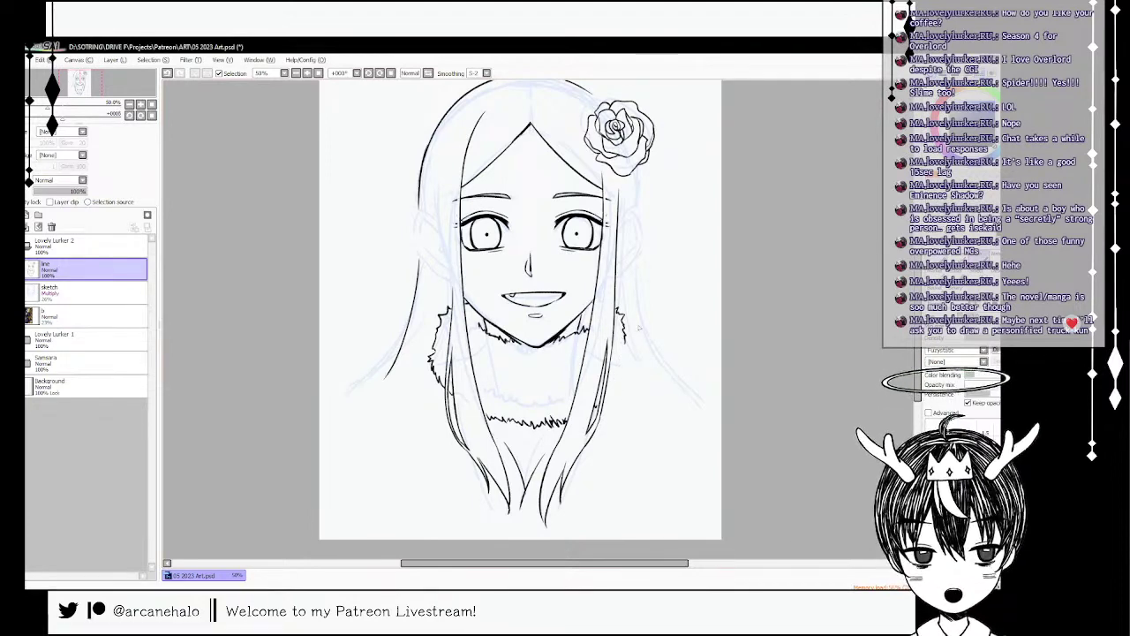
left_click_drag(625, 343, 631, 352)
key("ctrl+z")
key("e")
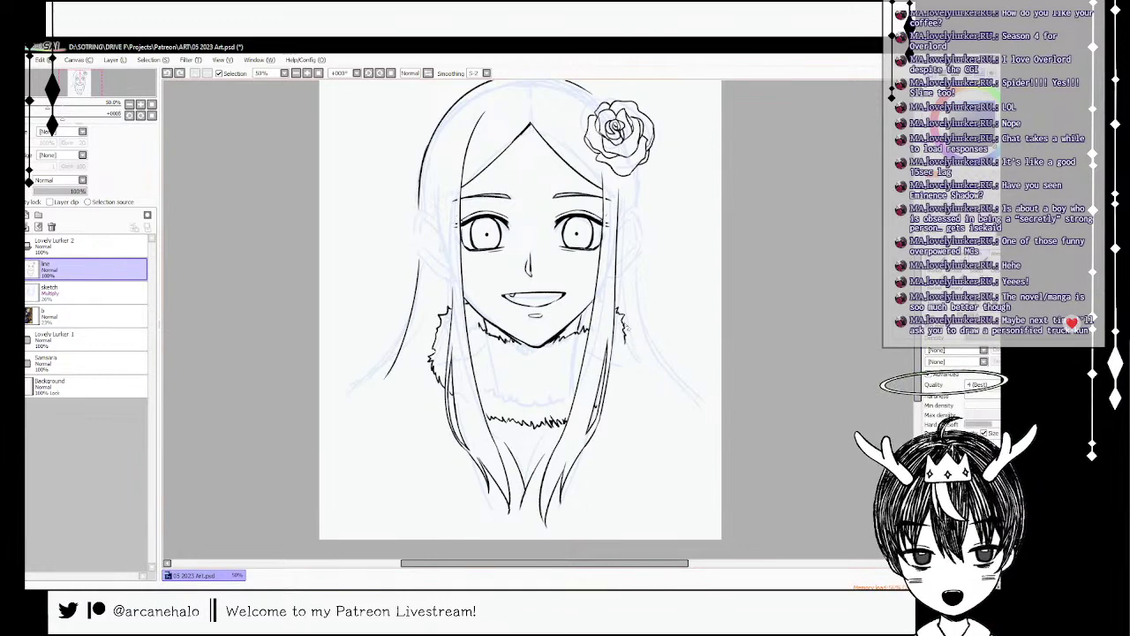
key("b")
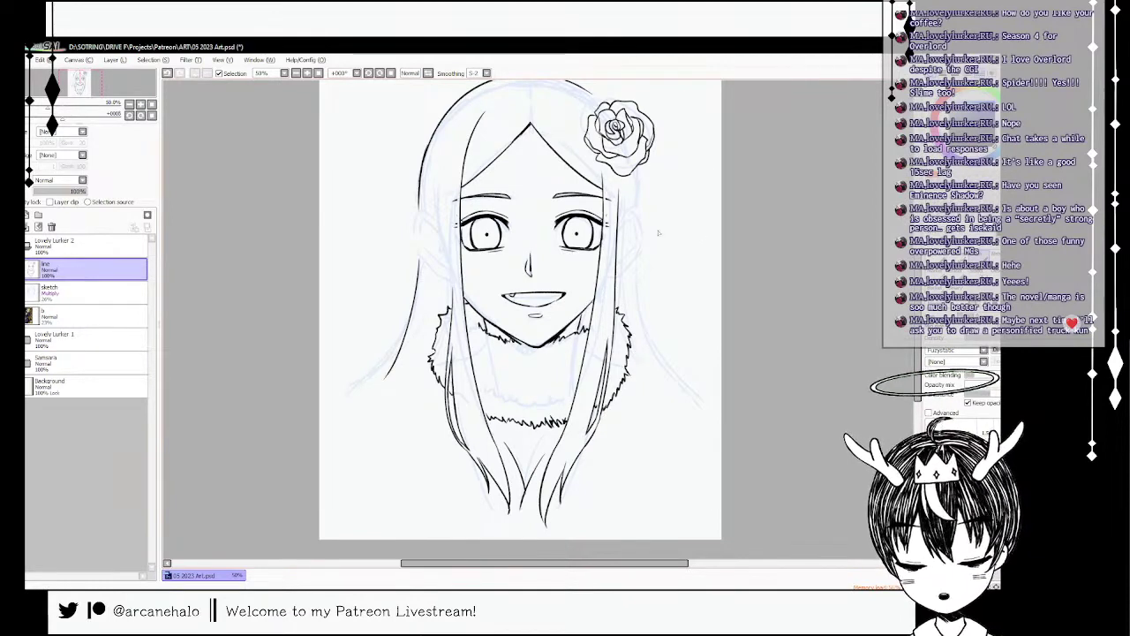
- Ink the right-hand outer hair line from beneath the rose, sweeping outward to the shoulder
left_click_drag(635, 171, 643, 226)
key("ctrl+z")
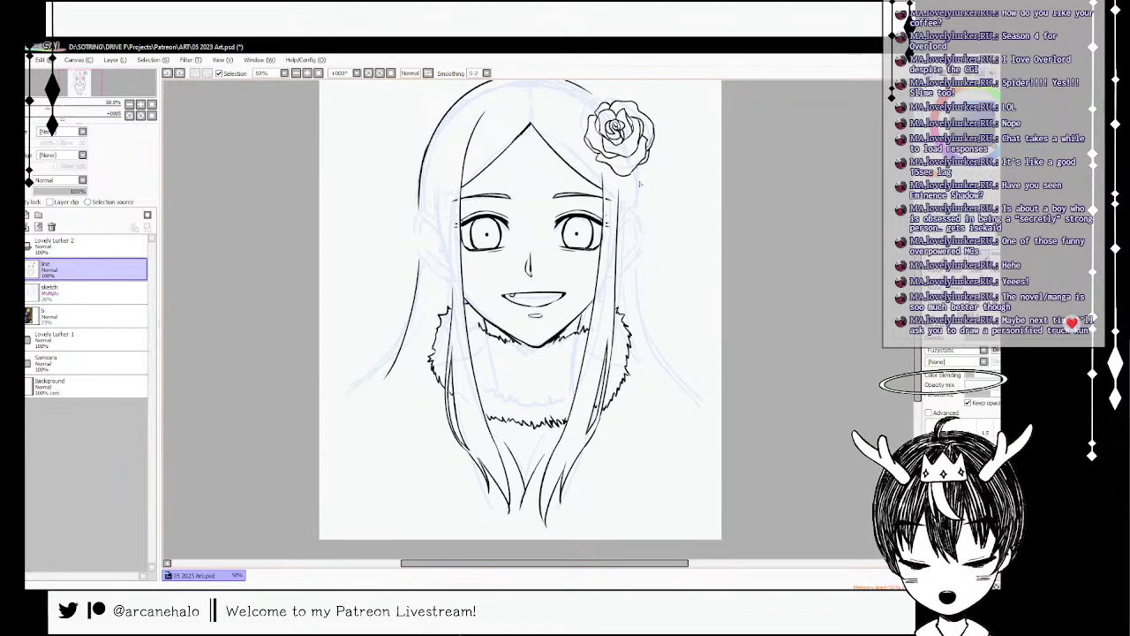
left_click_drag(637, 170, 642, 247)
key("ctrl+z")
left_click_drag(637, 168, 645, 256)
key("ctrl+z")
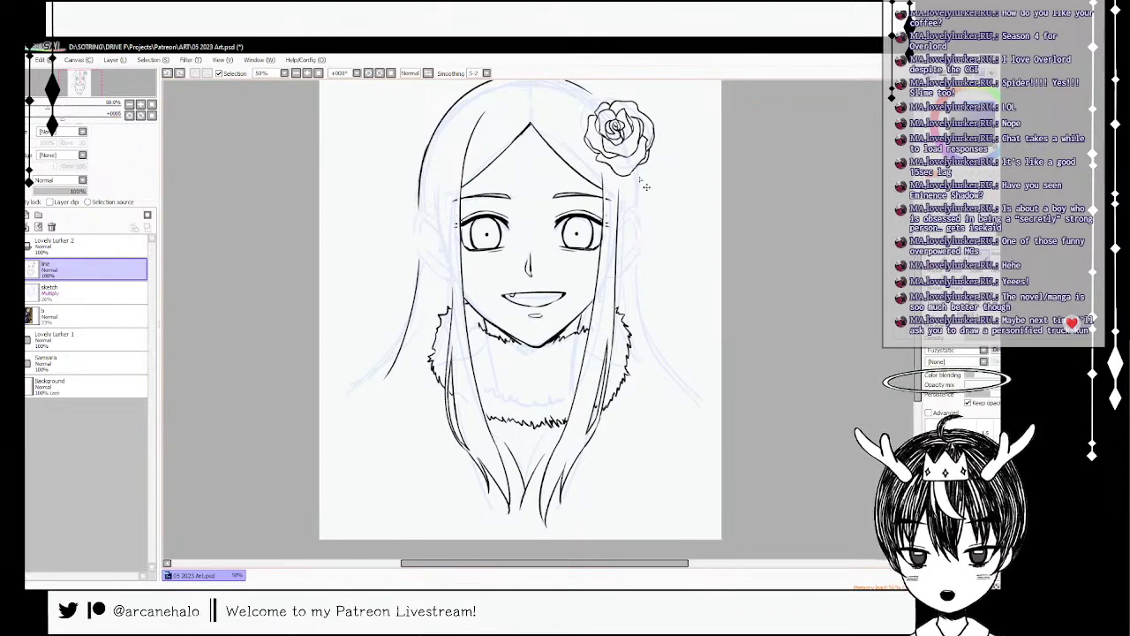
left_click_drag(637, 168, 642, 269)
key("ctrl+z")
mouse_move(638, 168)
left_mouse_down()
mouse_move(649, 306)
mouse_move(648, 284)
mouse_move(681, 367)
left_mouse_up()
key("ctrl+z")
mouse_move(645, 282)
left_mouse_down()
mouse_move(680, 375)
mouse_move(704, 397)
left_mouse_up()
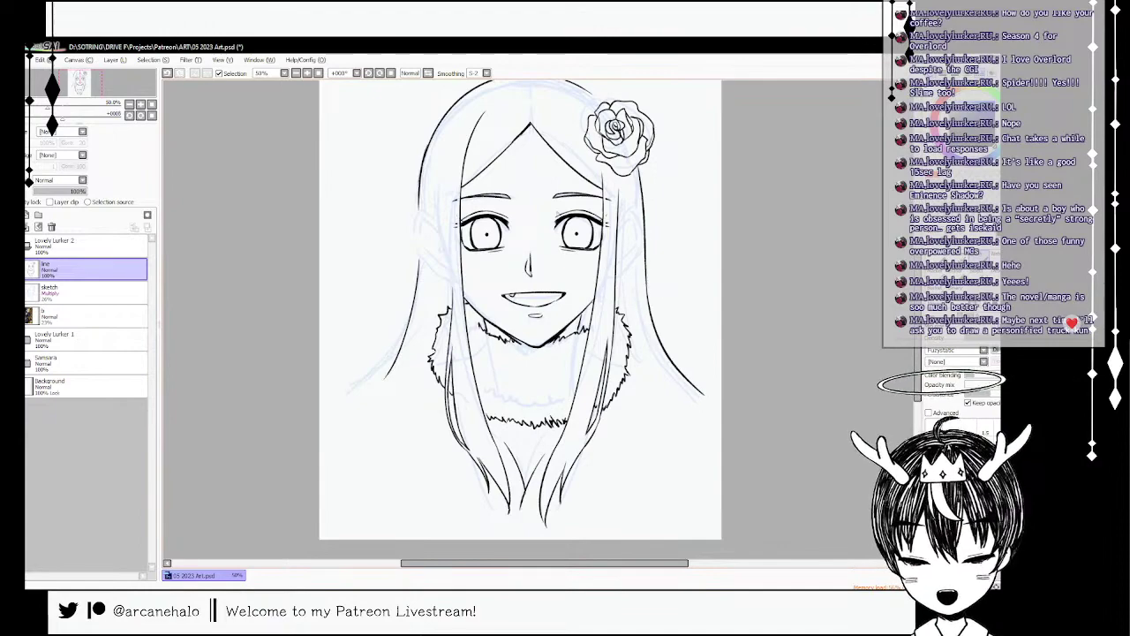
key("ctrl+z")
- Erase the upper part of the right-hand front lock's outer line between the rose and the collar
left_click_drag(633, 226, 623, 253)
key("ctrl+z")
left_click(966, 256)
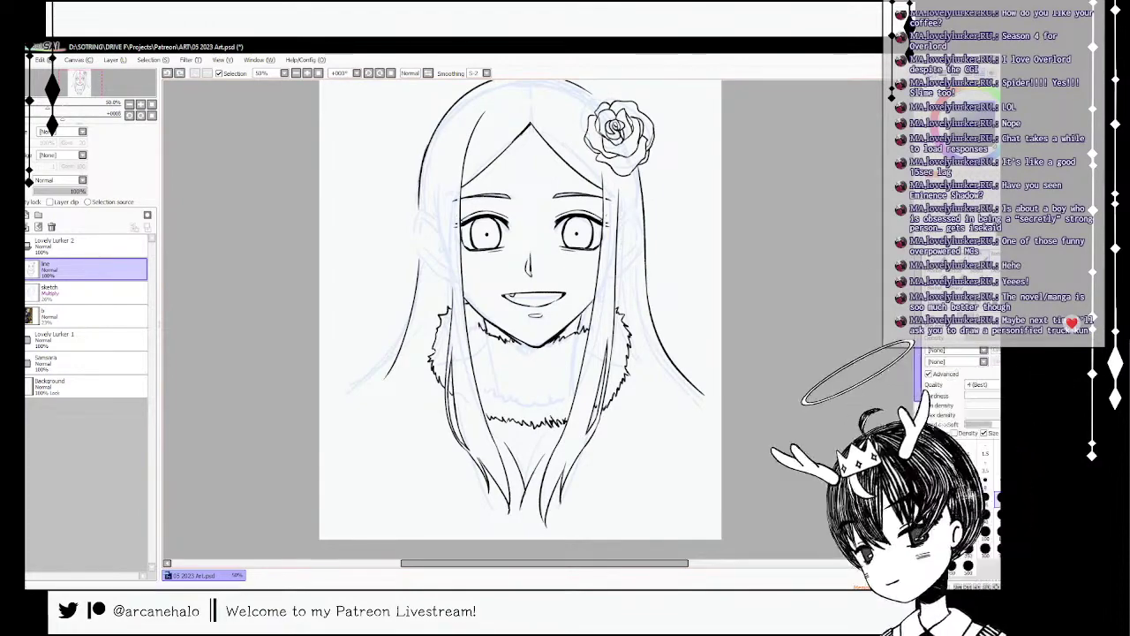
mouse_move(609, 294)
left_mouse_down()
mouse_move(610, 319)
mouse_move(621, 198)
left_mouse_up()
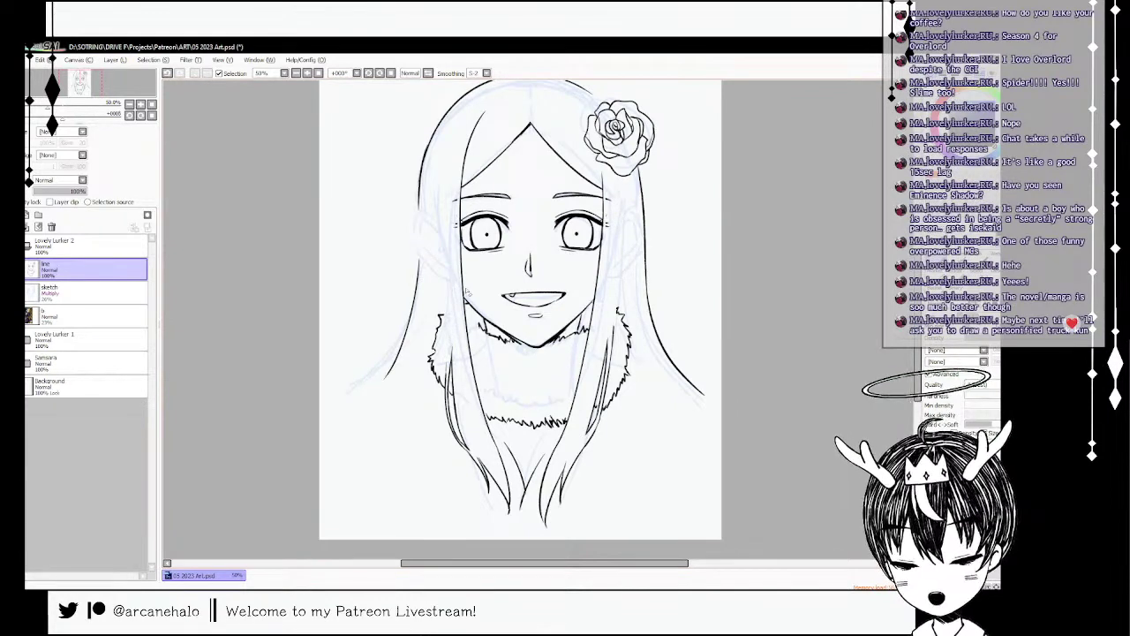
- Ink the left-hand front lock's outer line in one long curve from the crown down to the fur collar
key("v")
left_click_drag(439, 181, 441, 283)
key("ctrl+z")
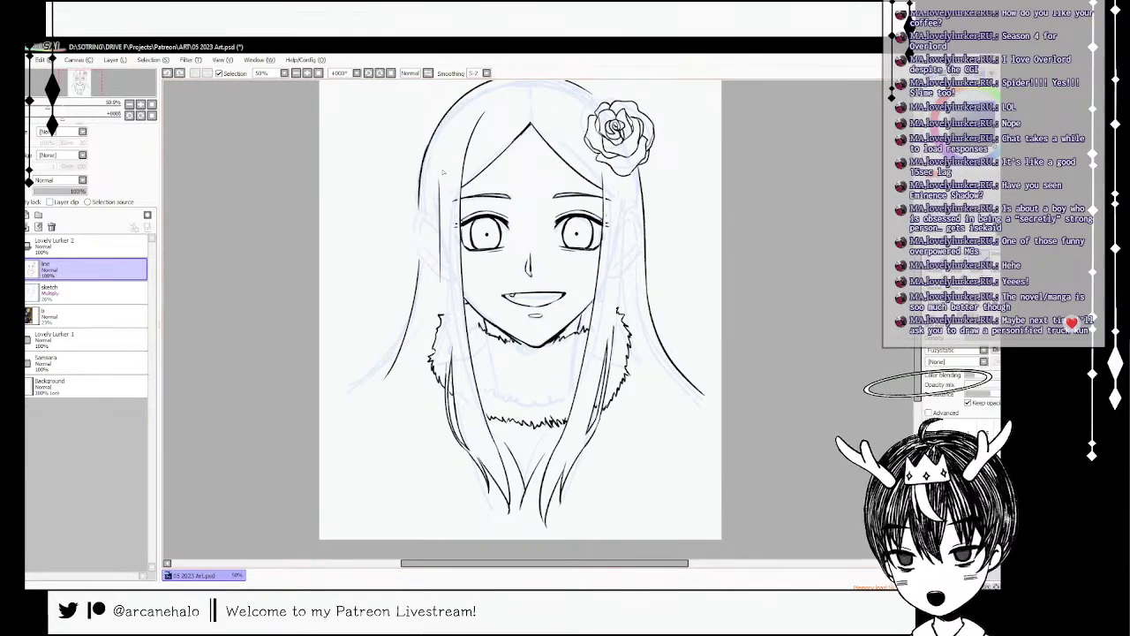
key("ctrl+z")
mouse_move(457, 119)
left_mouse_down()
mouse_move(440, 230)
mouse_move(445, 199)
mouse_move(442, 271)
left_mouse_up()
key("ctrl+z")
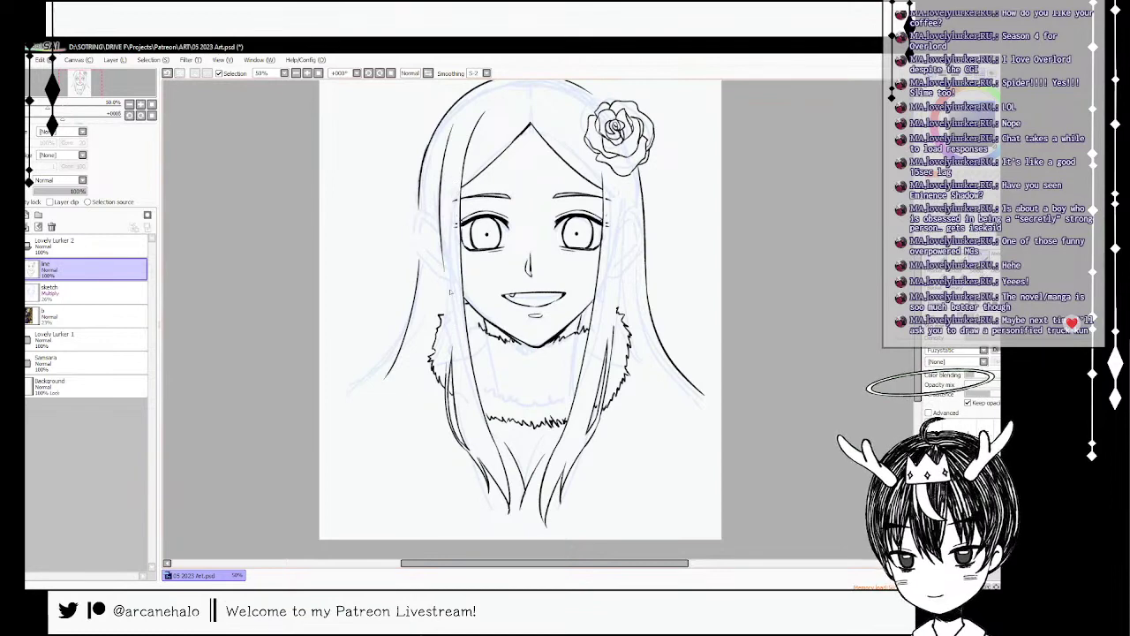
key("ctrl+z")
mouse_move(454, 123)
left_mouse_down()
mouse_move(439, 274)
mouse_move(445, 342)
left_mouse_up()
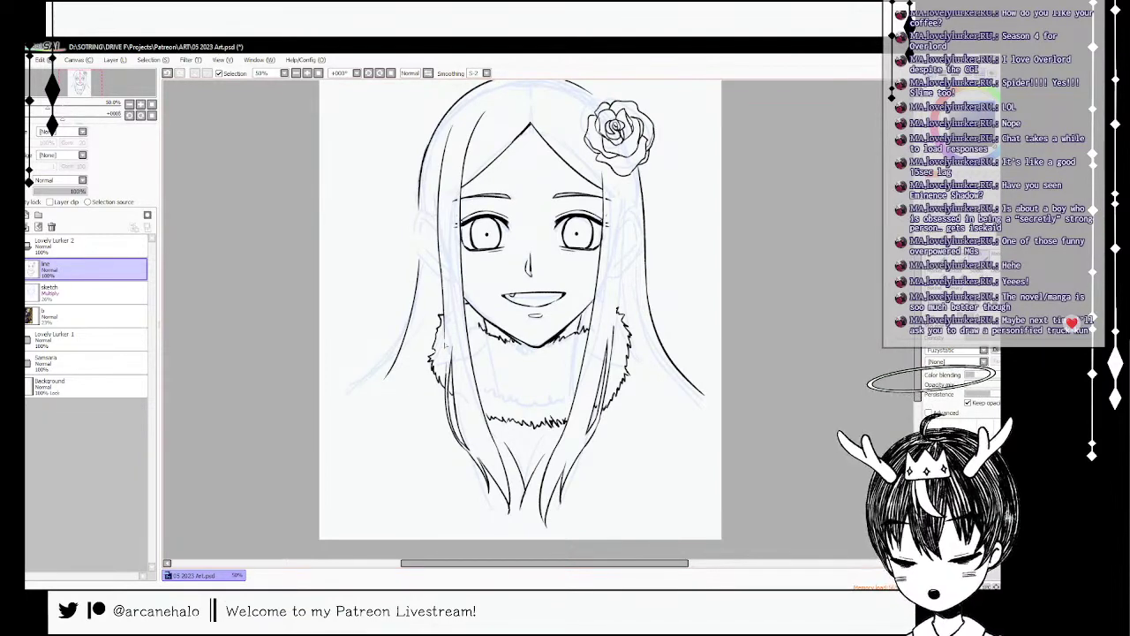
left_click_drag(442, 295, 447, 377)
key("ctrl+z")
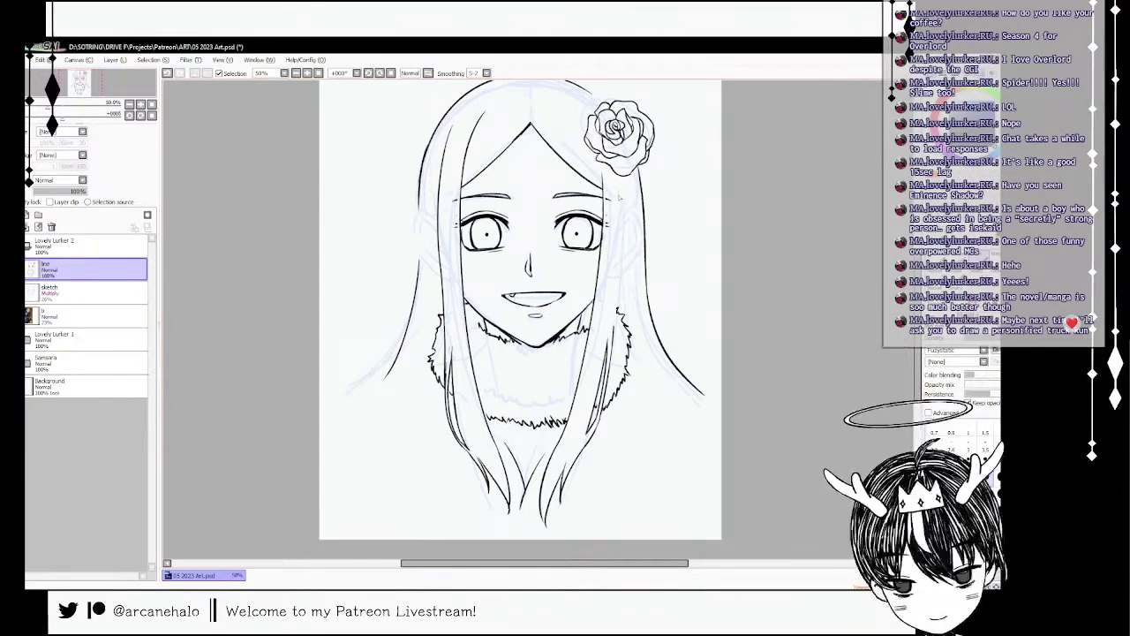
- Re-ink the right-hand front lock's outer line from beneath the rose down to the fur collar
left_click_drag(619, 175, 622, 231)
key("ctrl+z")
left_click_drag(622, 176, 620, 258)
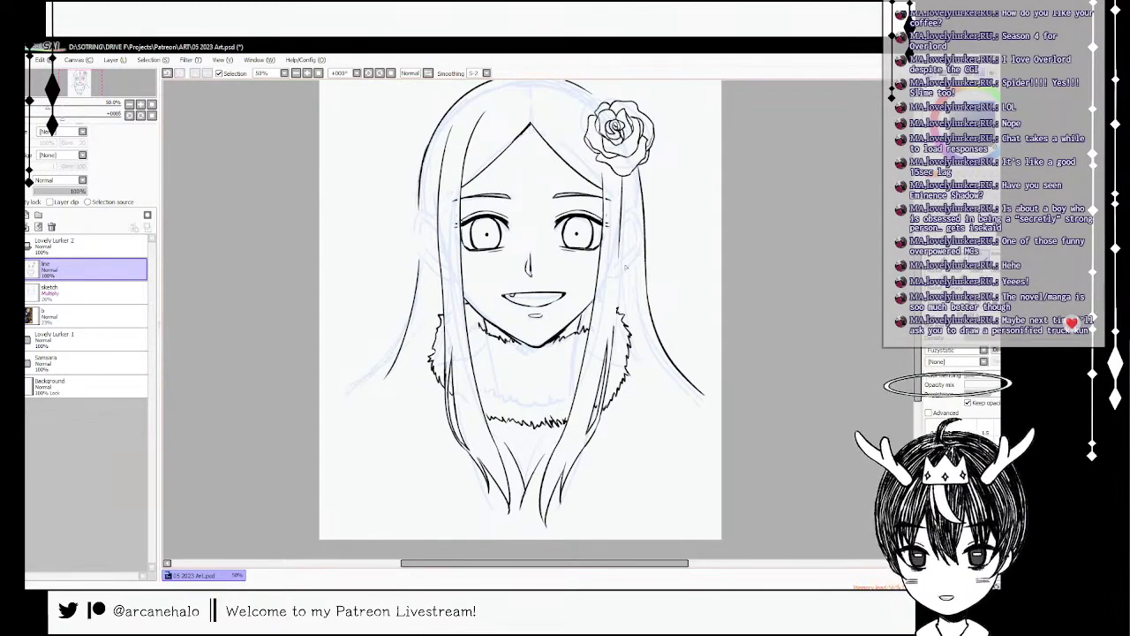
key("ctrl+z")
left_click_drag(623, 176, 615, 325)
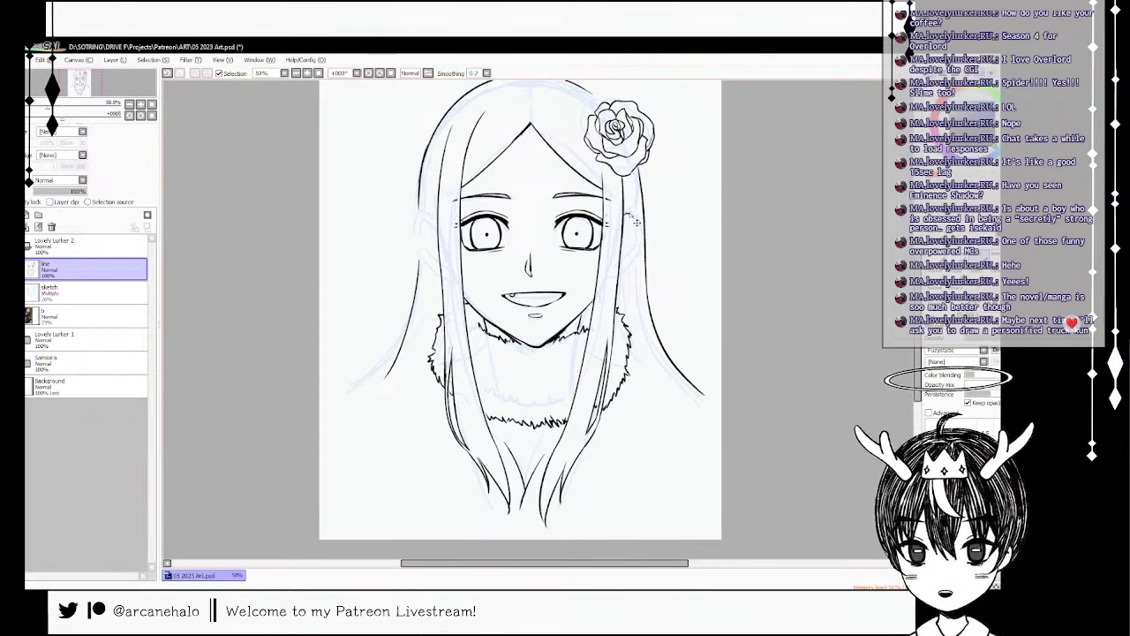
key("ctrl+z")
- Ink the outer contours of both ears between the front hair locks and the outer hair lines
mouse_move(623, 215)
left_mouse_down()
mouse_move(644, 247)
mouse_move(639, 225)
mouse_move(619, 270)
left_mouse_up()
key("ctrl+z")
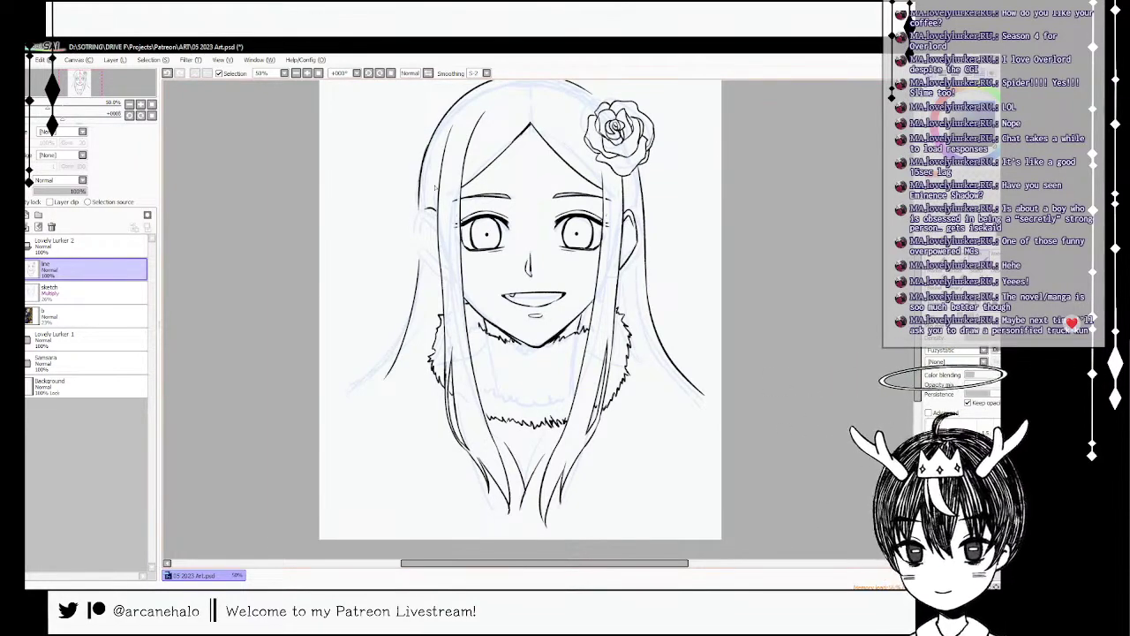
mouse_move(430, 211)
left_mouse_down()
mouse_move(422, 235)
mouse_move(440, 272)
left_mouse_up()
key("ctrl+z")
key("ctrl+z")
key("ctrl+z")
mouse_move(427, 209)
left_mouse_down()
mouse_move(419, 235)
mouse_move(436, 215)
mouse_move(427, 210)
mouse_move(440, 272)
left_mouse_up()
key("ctrl+z")
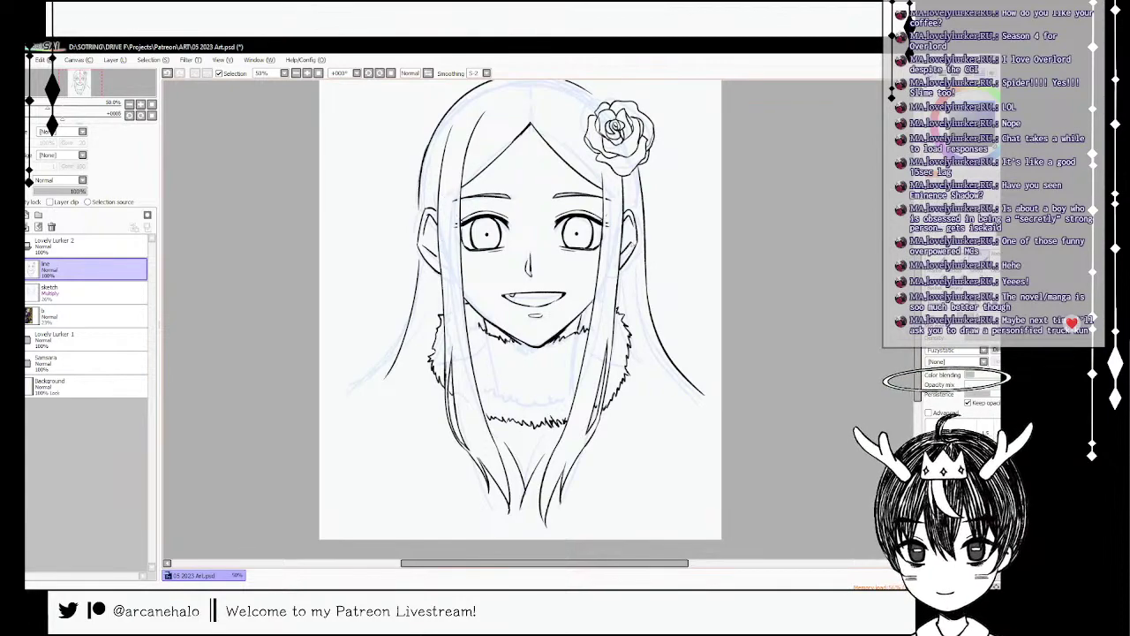
- Add the inner fold lines inside both ears
key("ctrl+z")
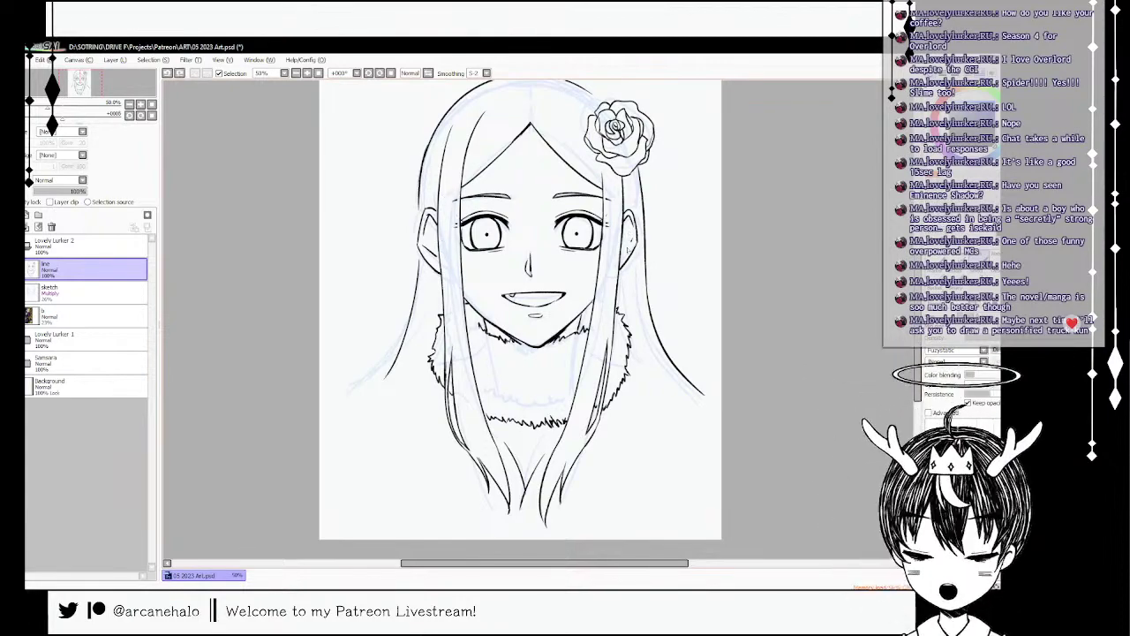
left_click_drag(625, 222, 628, 236)
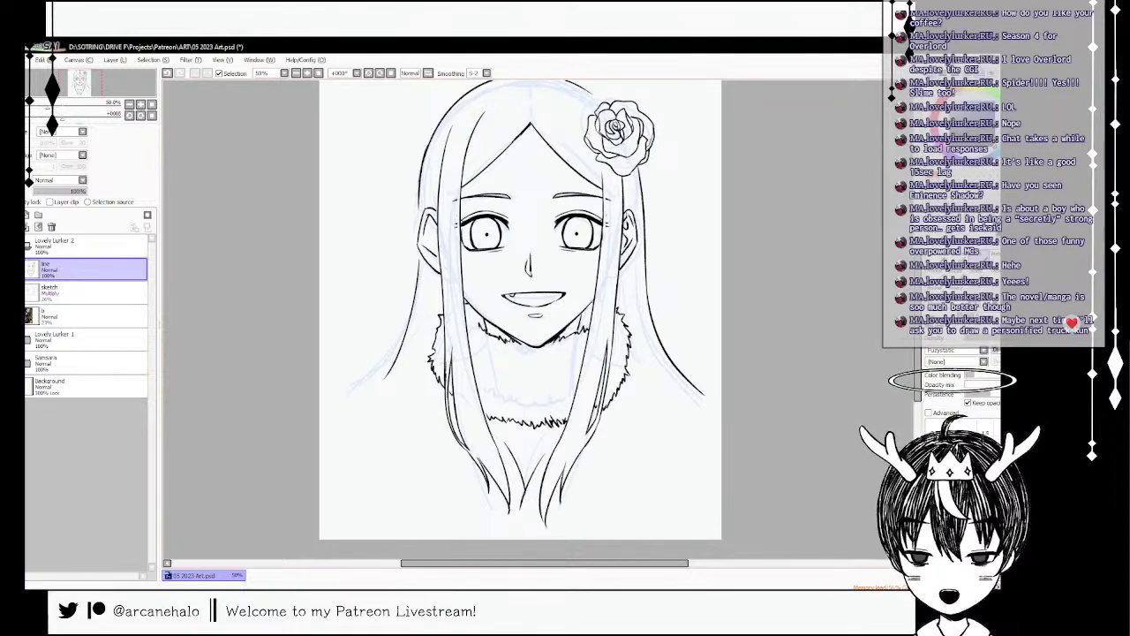
left_click_drag(435, 220, 437, 254)
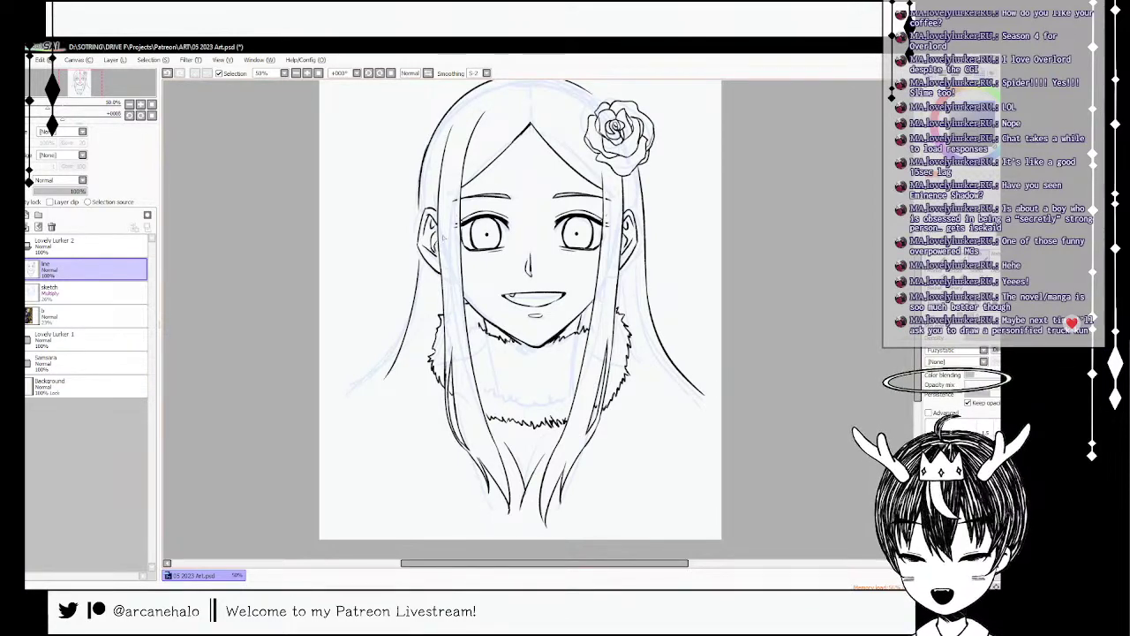
- Touch up the right-hand ear and extend the lower hair and shoulder lines out to the canvas edges on both sides
left_click_drag(630, 239, 624, 250)
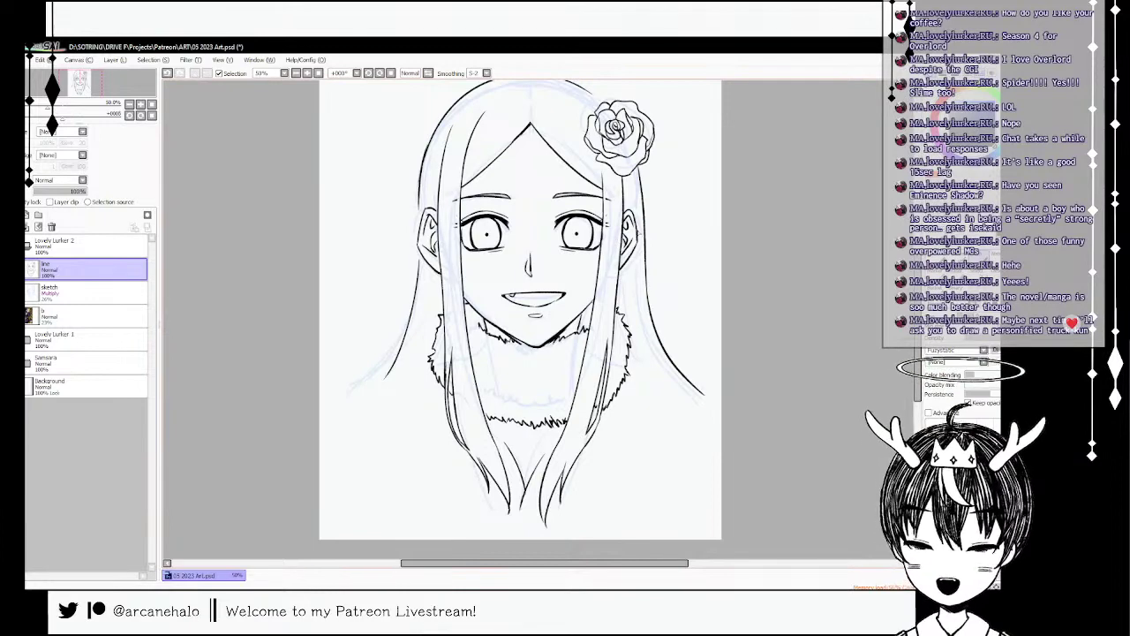
left_click_drag(391, 378, 332, 422)
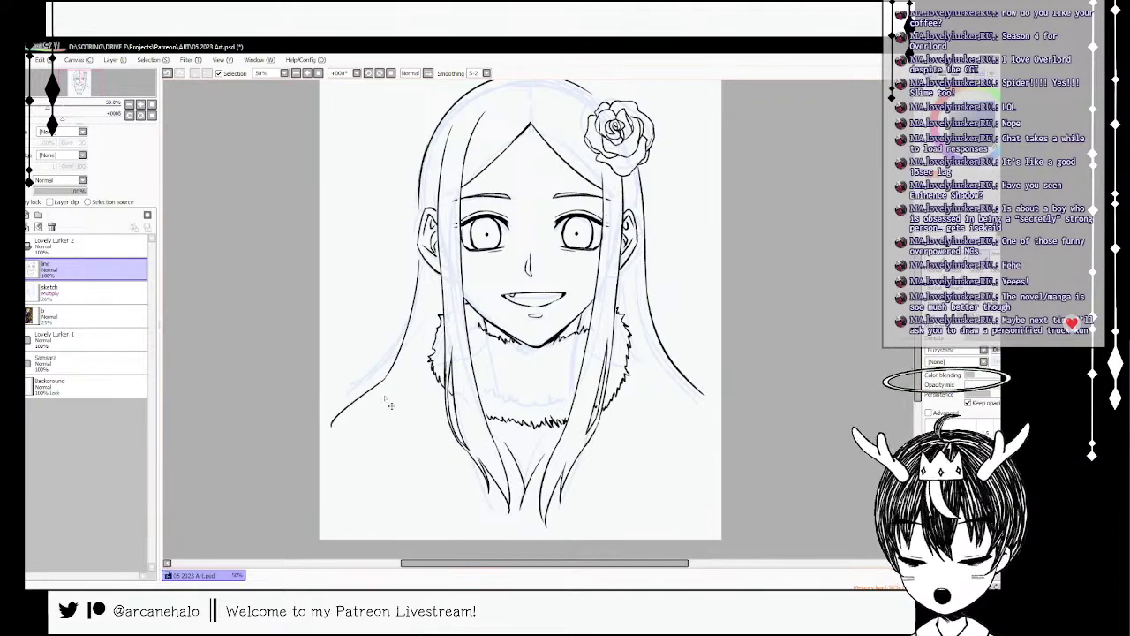
key("ctrl+z")
left_click_drag(386, 379, 317, 424)
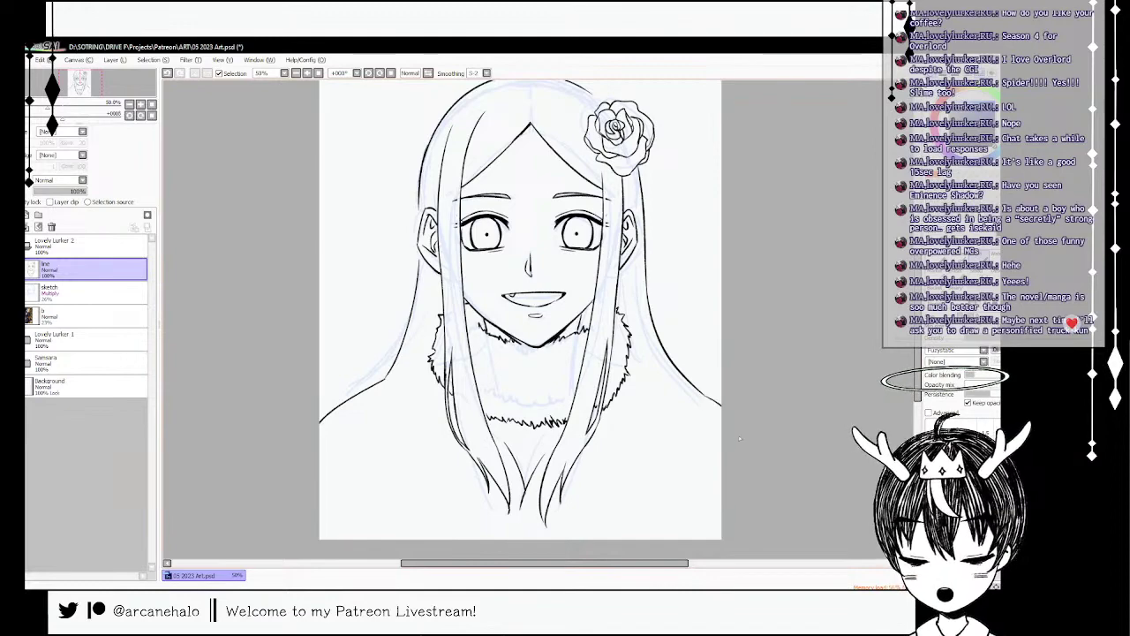
scroll(520, 317, "up", 1)
scroll(520, 316, "up", 2)
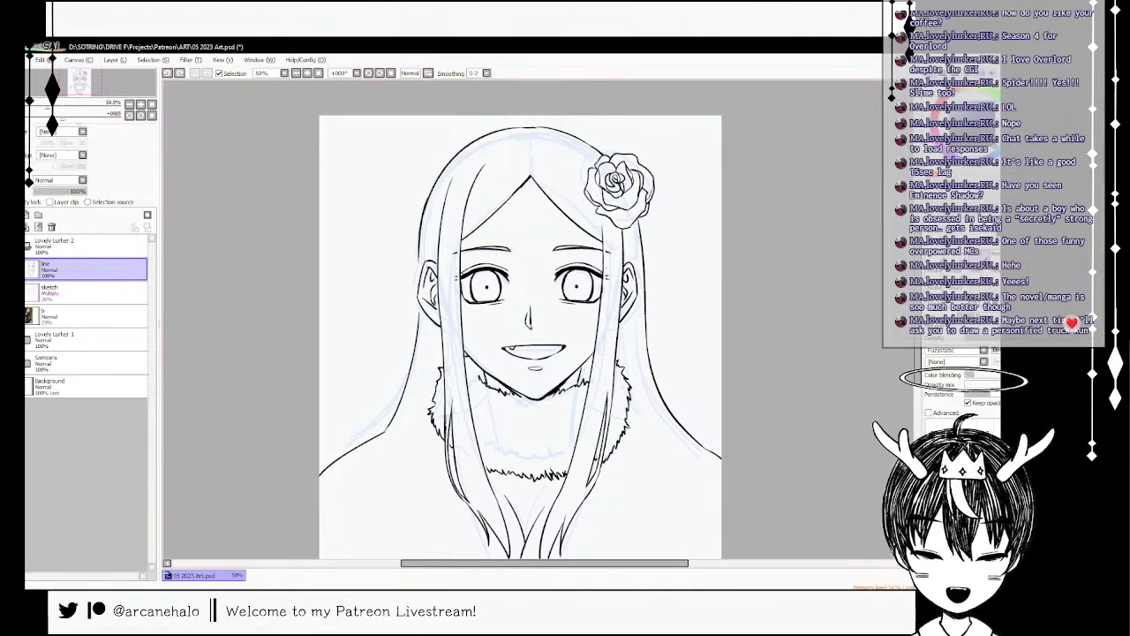
- Re-ink the left-hand outer hair line from beside the temple over the shoulder to the canvas edge
key("ctrl+z")
left_click_drag(420, 257, 402, 363)
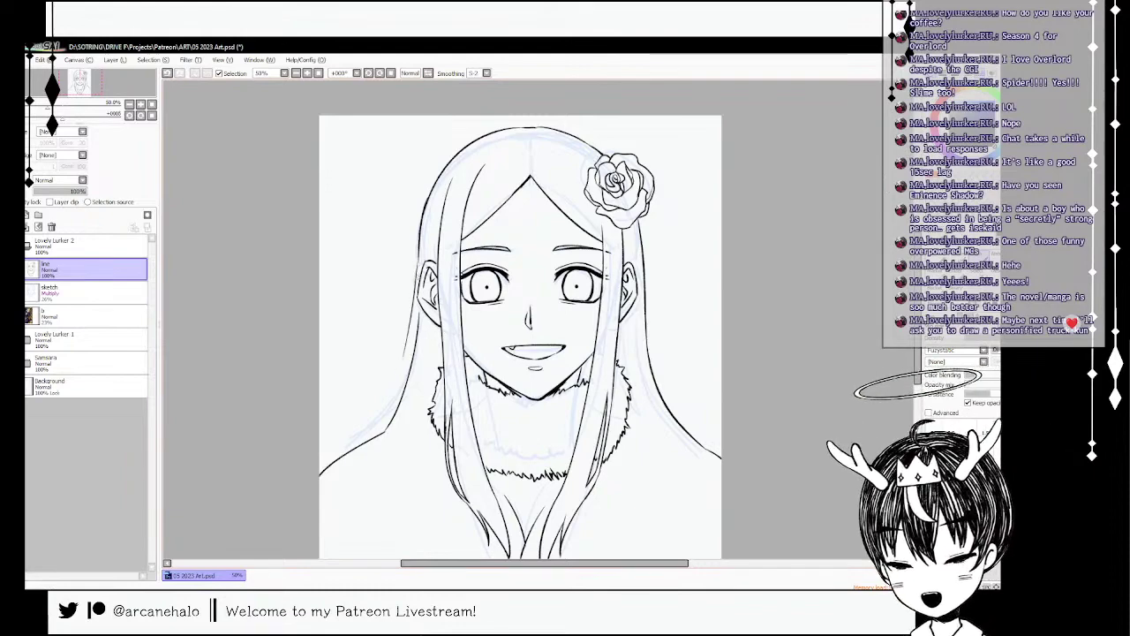
mouse_move(421, 257)
left_mouse_down()
mouse_move(394, 374)
mouse_move(361, 424)
left_mouse_up()
key("ctrl+z")
mouse_move(401, 363)
left_mouse_down()
mouse_move(357, 439)
mouse_move(318, 468)
left_mouse_up()
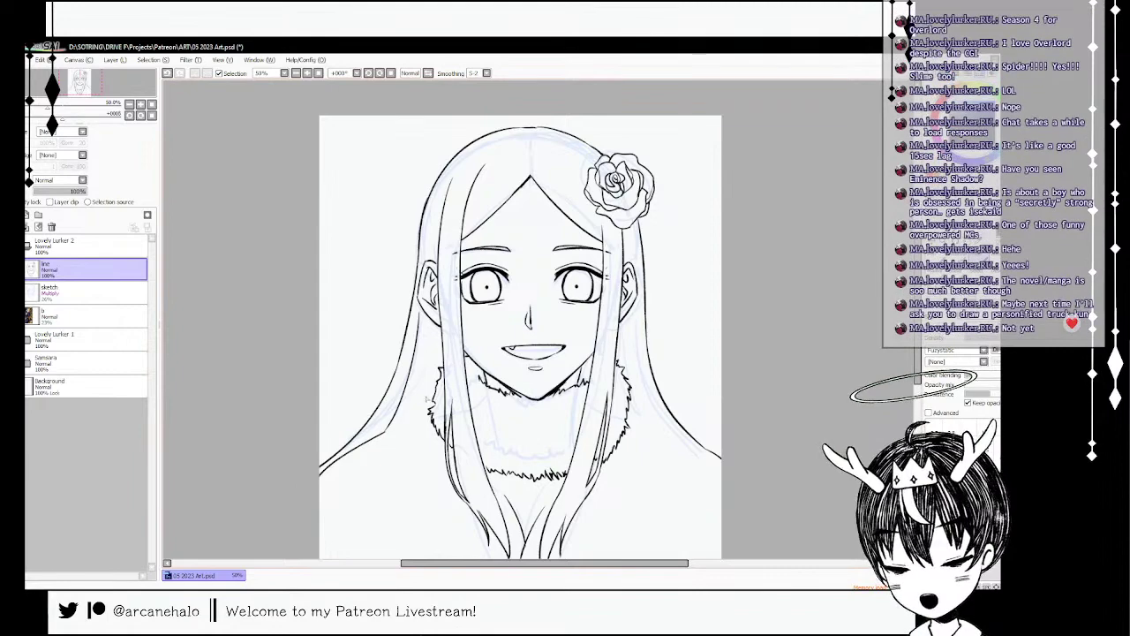
- Clean up the left-hand shoulder overlap and ink a second lower hair line sweeping over the right-hand shoulder
left_click(936, 259)
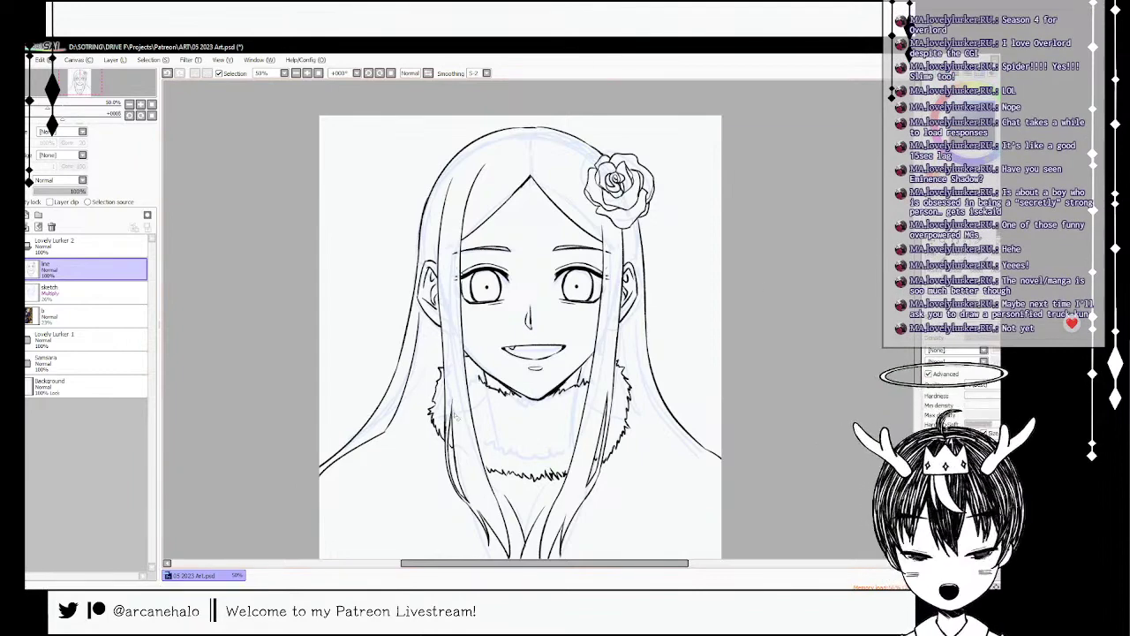
left_click_drag(394, 420, 381, 435)
key("ctrl+z")
left_click(961, 260)
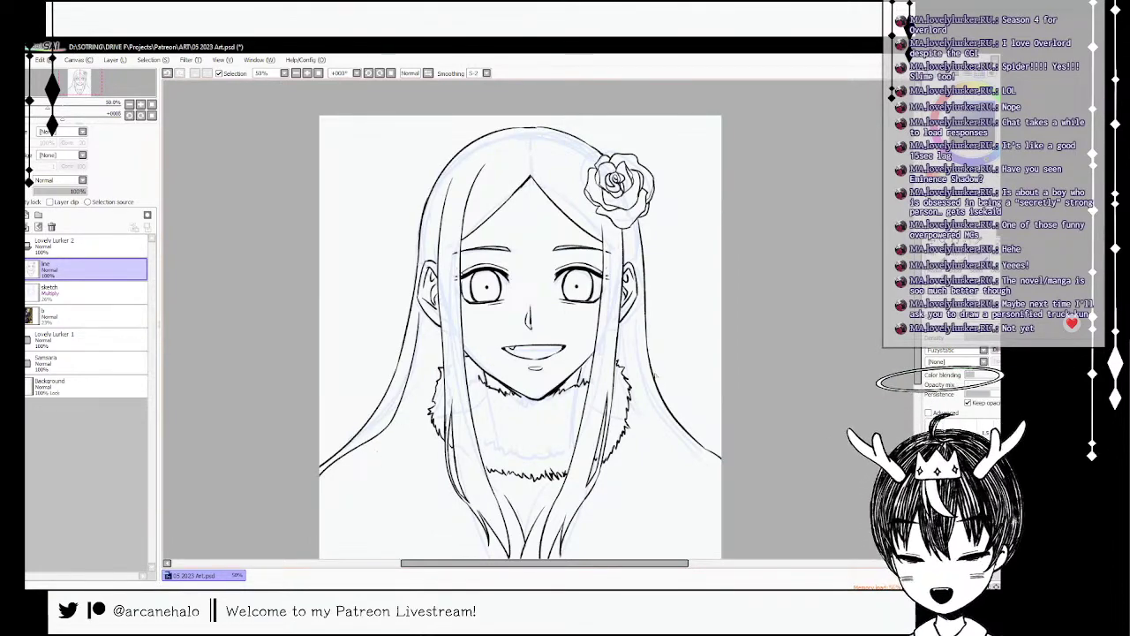
left_click_drag(654, 376, 717, 444)
left_click(958, 247)
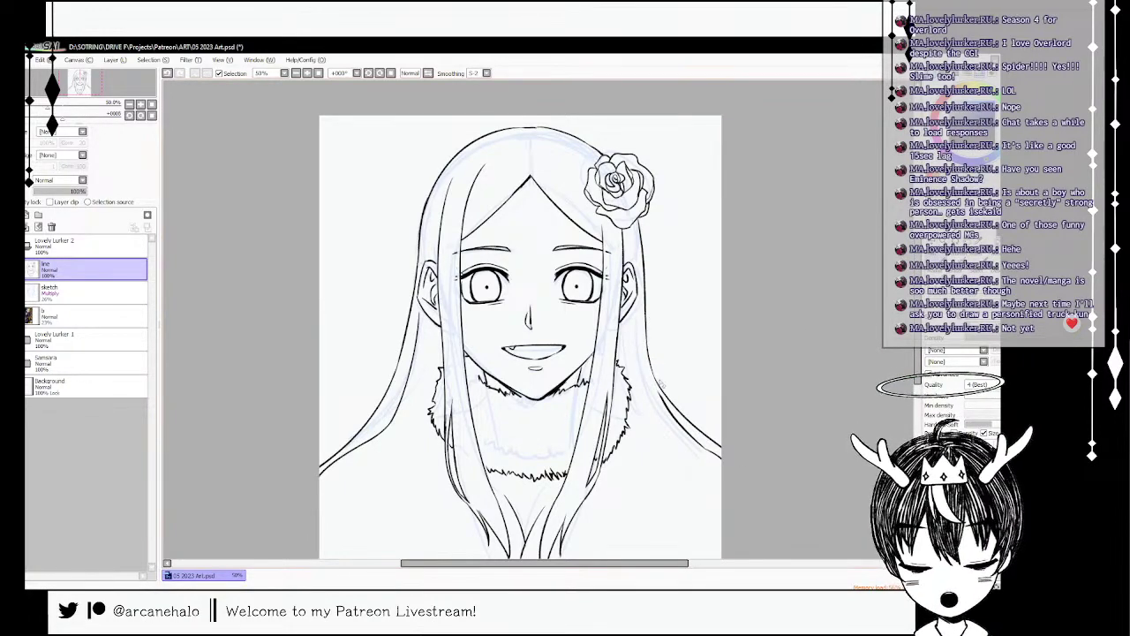
left_click(952, 264)
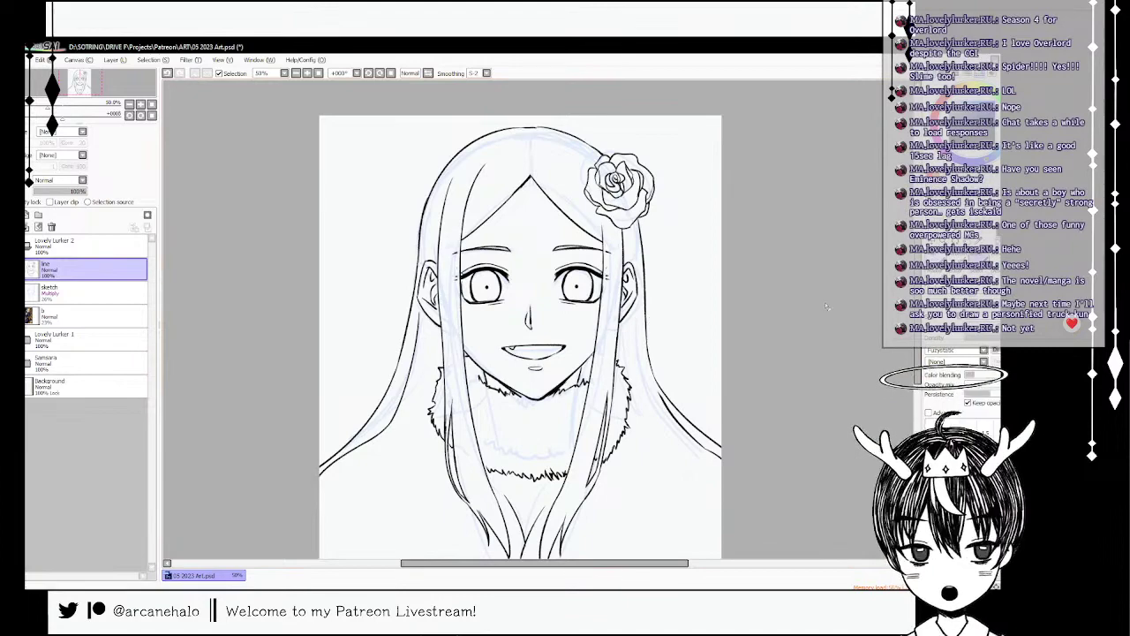
- Add short strand lines inside the hair sweeping over the right-hand shoulder
left_click_drag(661, 397, 687, 436)
key("ctrl+z")
key("ctrl+z")
left_click_drag(664, 400, 692, 435)
key("ctrl+z")
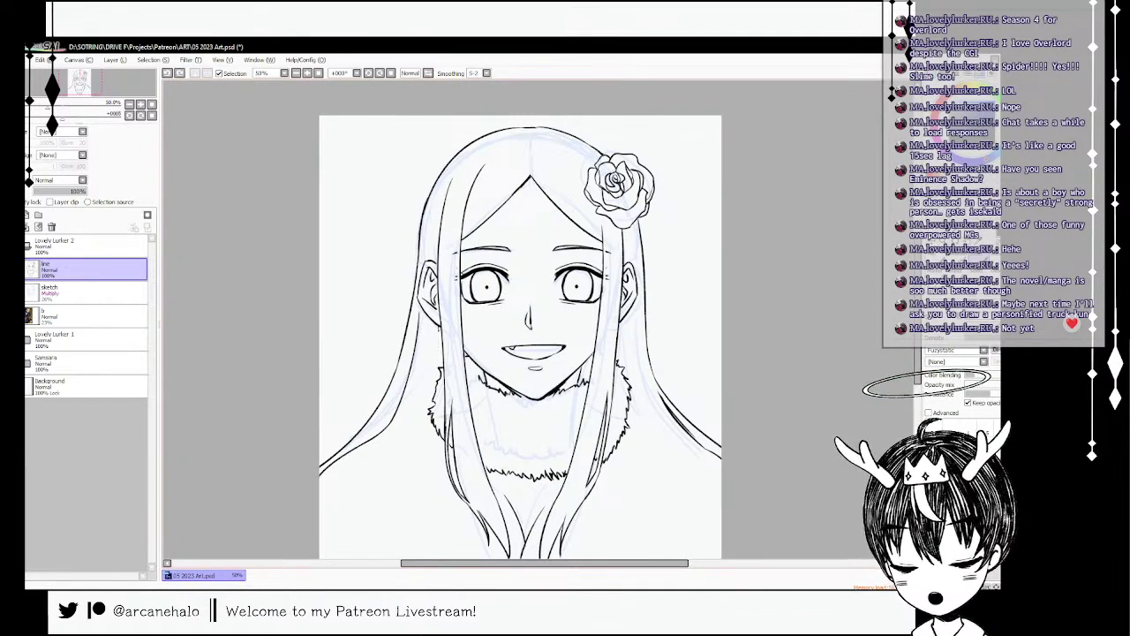
- Ink the back hair lines running from below both ears down to the fur collar
left_click_drag(430, 397, 439, 356)
key("ctrl+z")
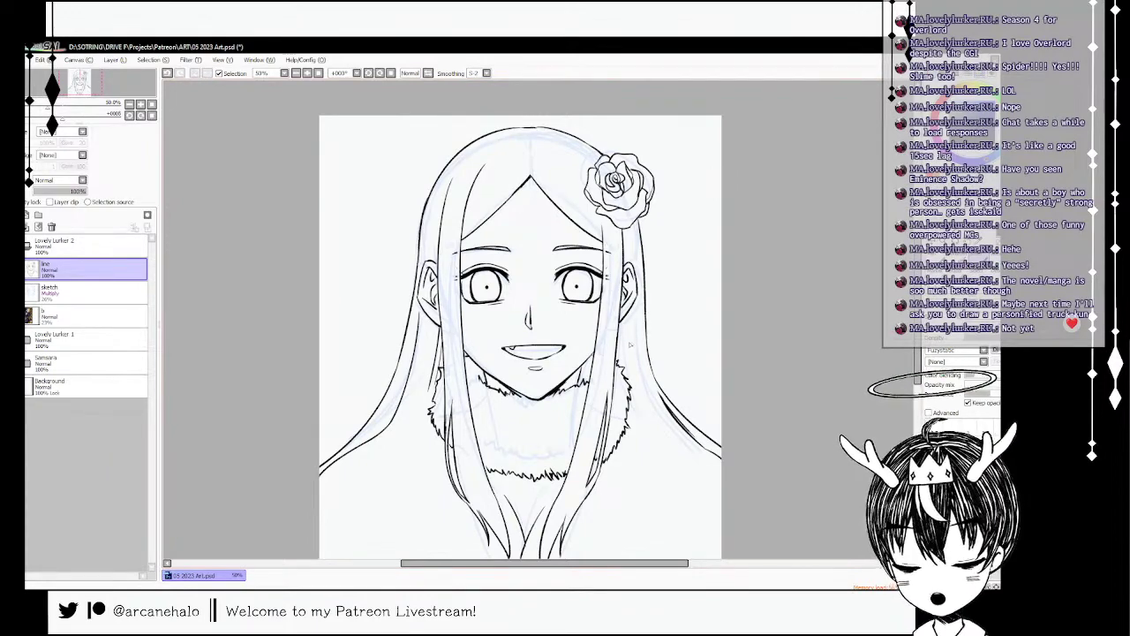
left_click_drag(624, 352, 630, 366)
key("ctrl+z")
left_click_drag(623, 320, 625, 369)
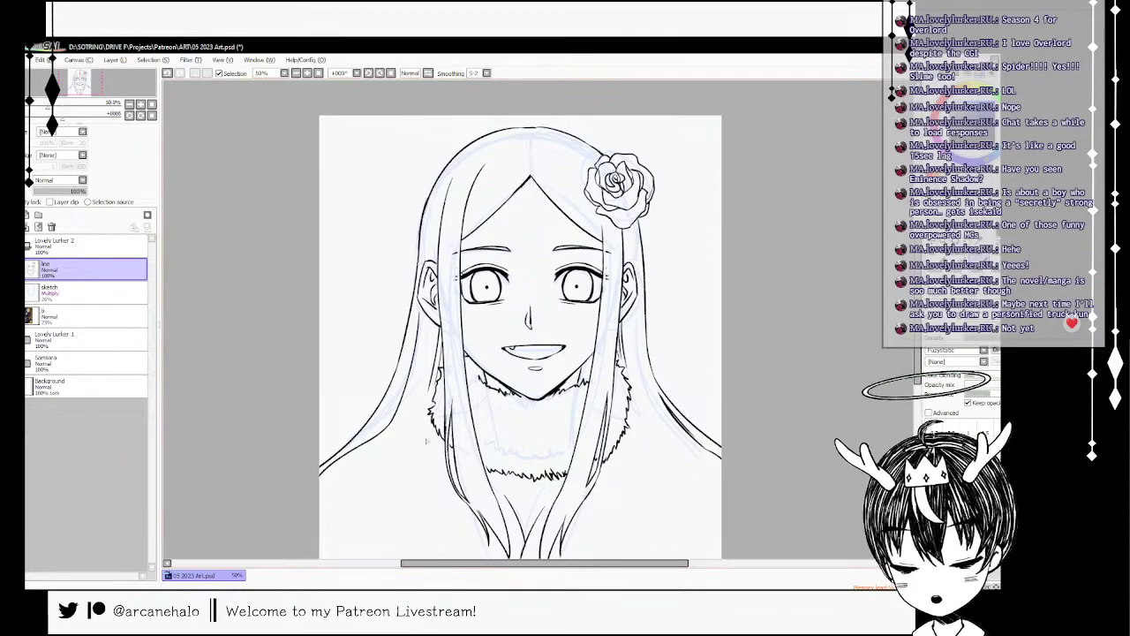
- Ink the shoulder lines from the fur collar outward to the hair on both sides
mouse_move(416, 412)
left_mouse_down()
mouse_move(431, 410)
mouse_move(392, 425)
left_mouse_up()
key("ctrl+z")
key("ctrl+z")
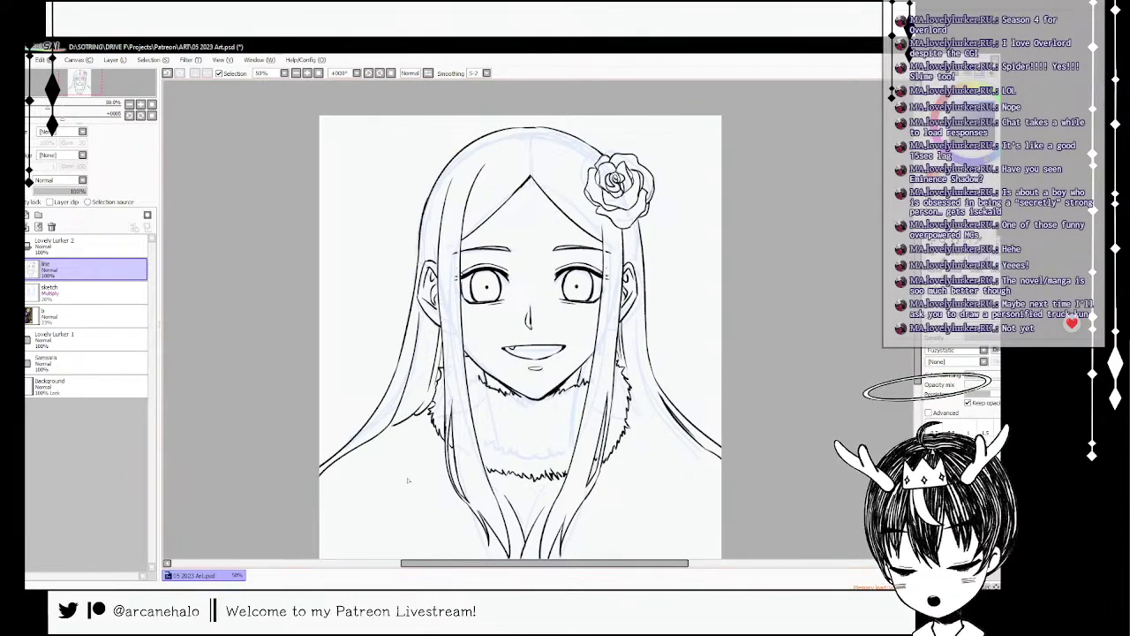
left_click_drag(632, 409, 724, 462)
key("ctrl+z")
key("ctrl+z")
key("ctrl+z")
key("ctrl+z")
key("ctrl+z")
key("ctrl+z")
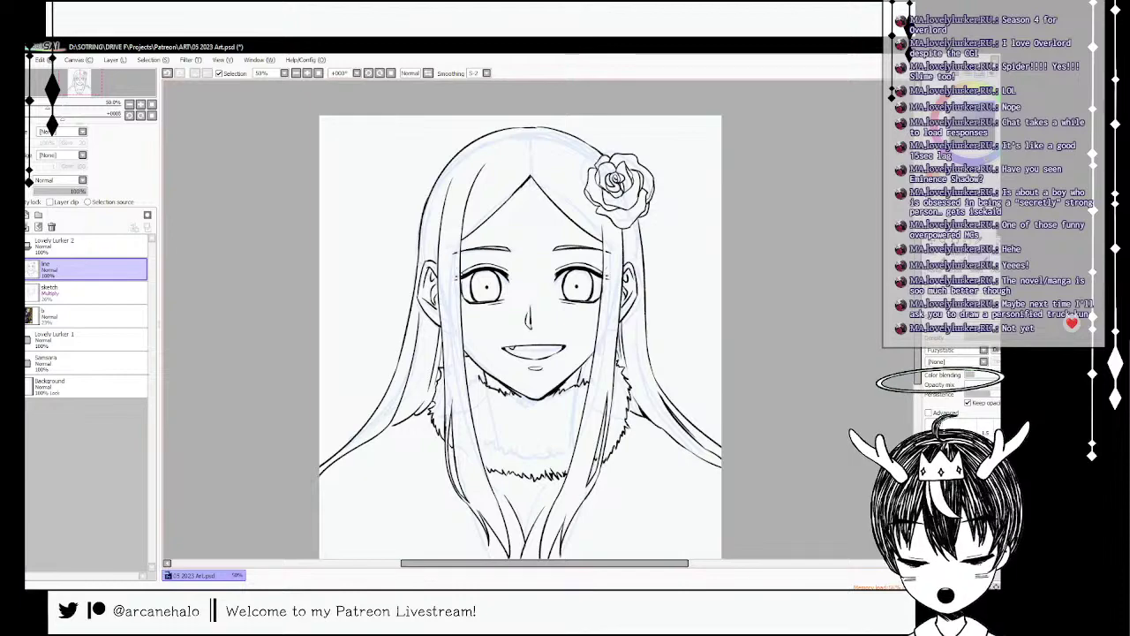
- Fill the background around the character's hair with black on the line layer
mouse_move(917, 305)
left_mouse_down()
mouse_move(918, 330)
mouse_move(917, 285)
left_mouse_up()
left_click(976, 258)
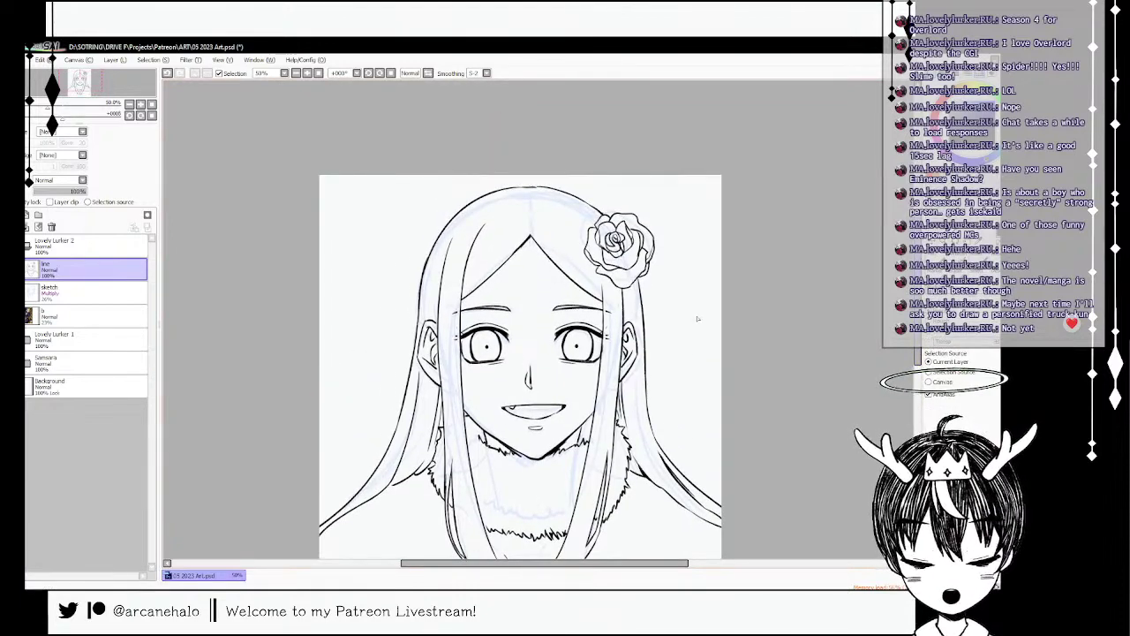
left_click(699, 318)
scroll(520, 353, "down", 2)
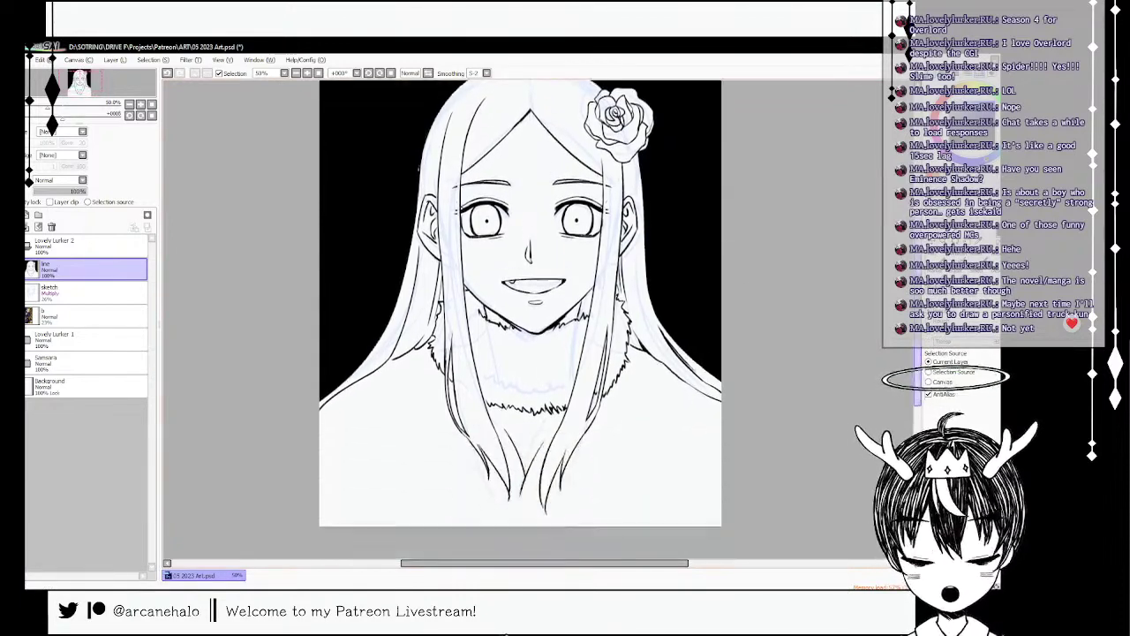
- Ink extra strand lines where the hair sweeps over the left-hand shoulder to the canvas edge
key("b")
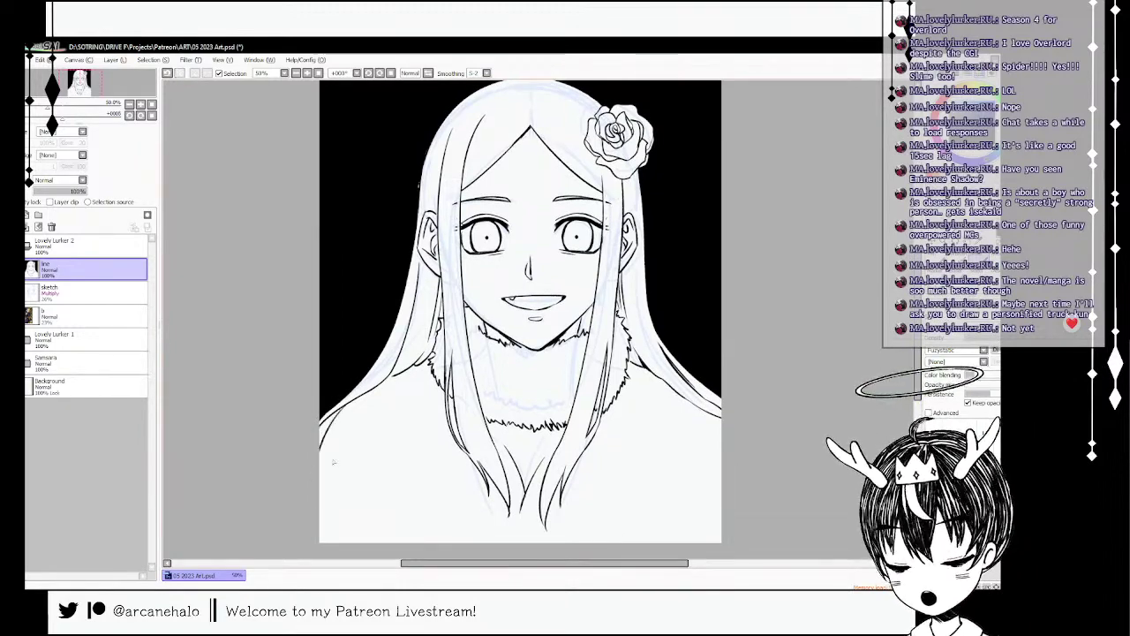
key("n")
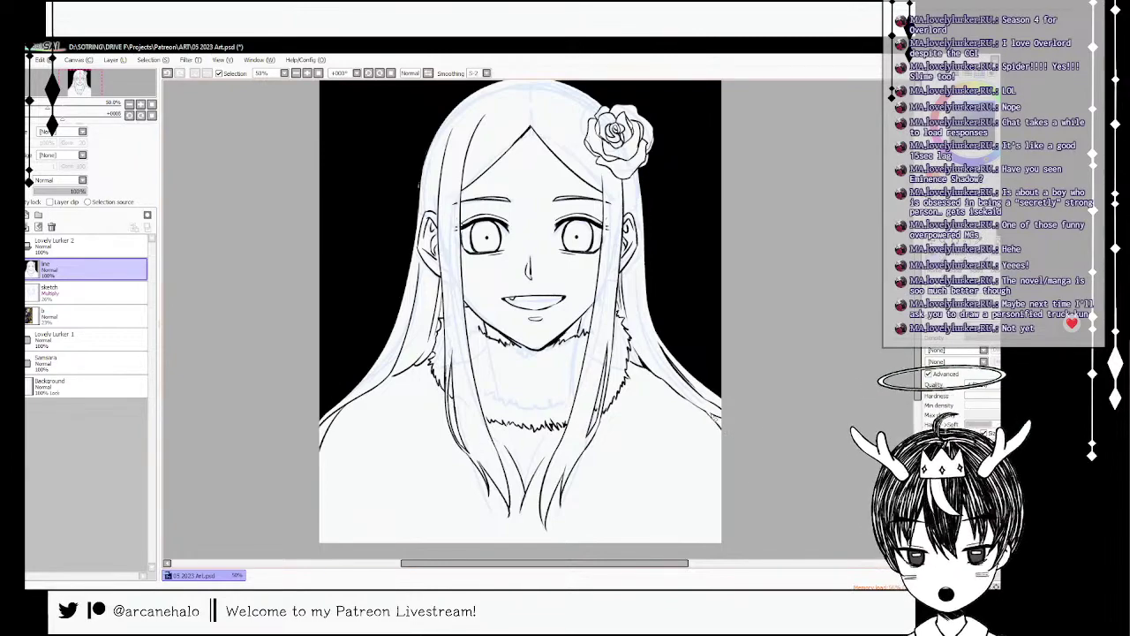
key("b")
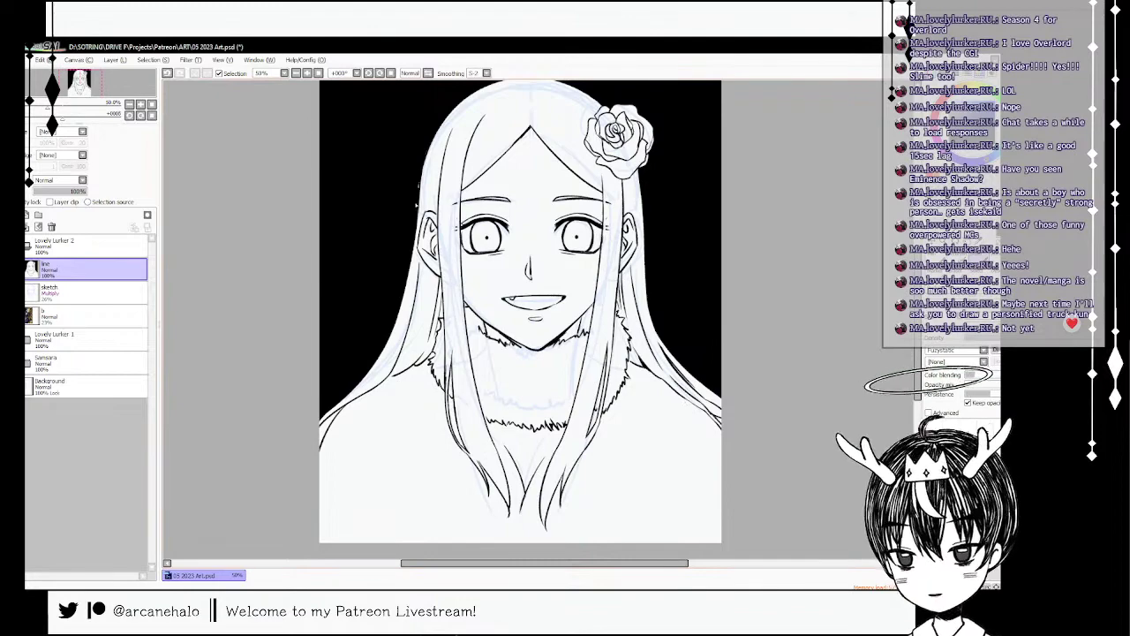
key("e")
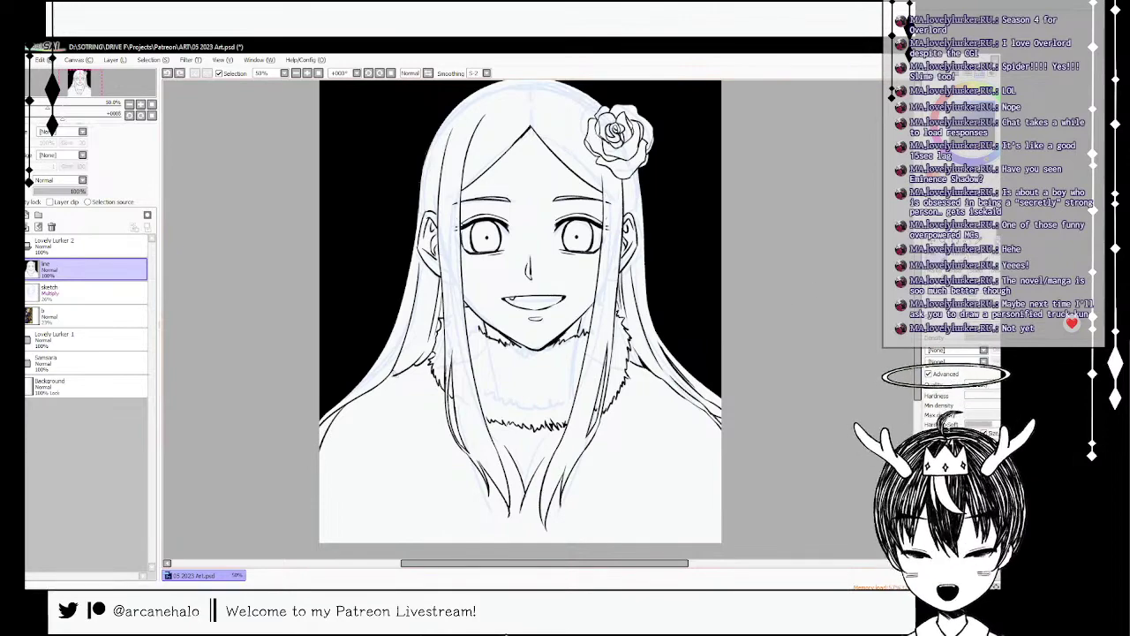
left_click(946, 256)
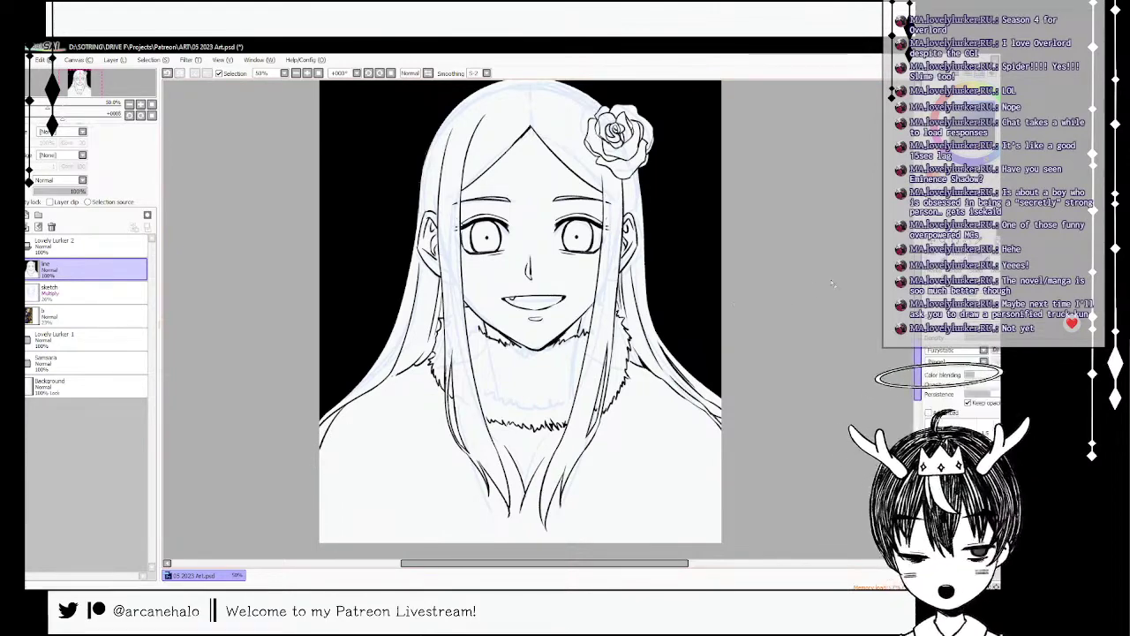
left_click_drag(394, 376, 321, 450)
key("ctrl+z")
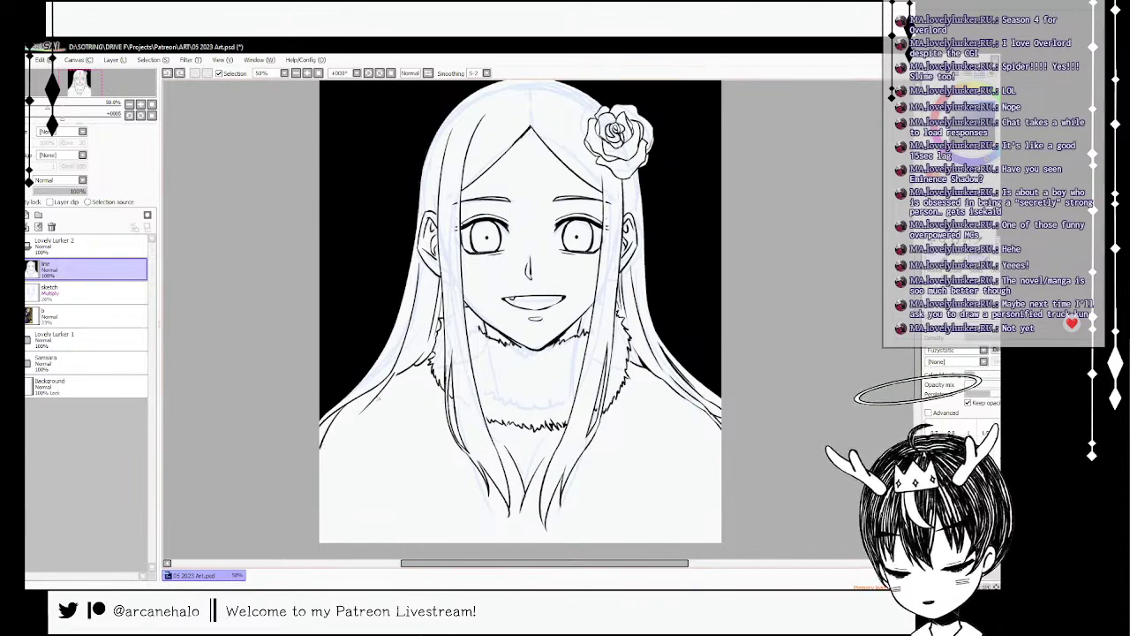
left_click_drag(380, 397, 322, 448)
key("ctrl+z")
left_click_drag(397, 378, 320, 453)
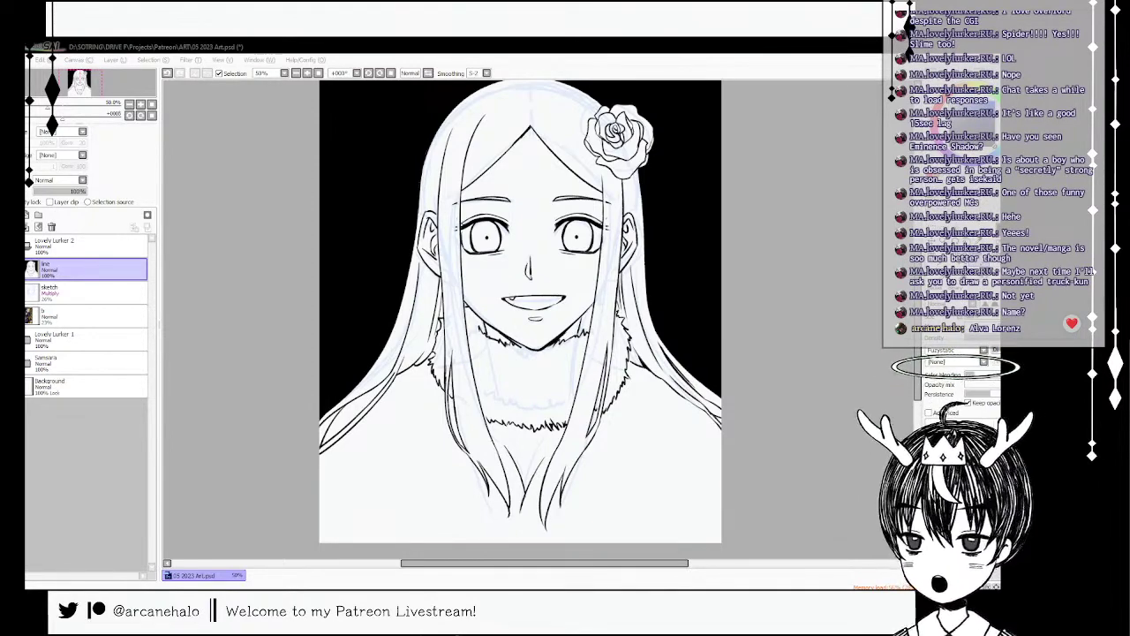
- Create a new layer directly above the sketch layer and name it "a"
left_click(70, 293)
left_click(50, 215)
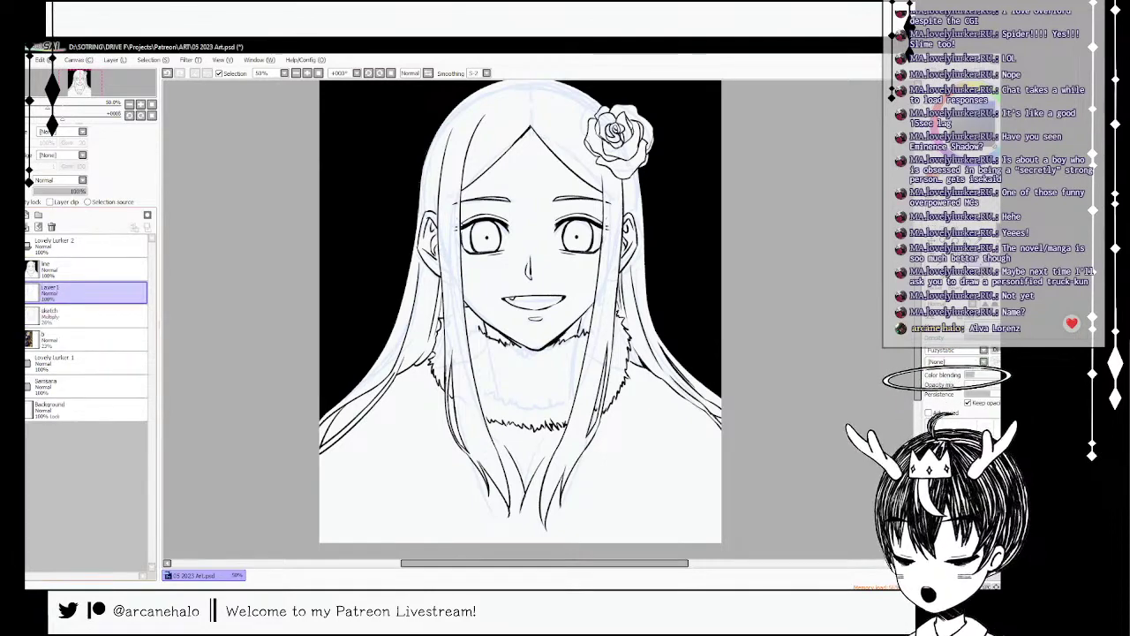
type("a")
key("Return")
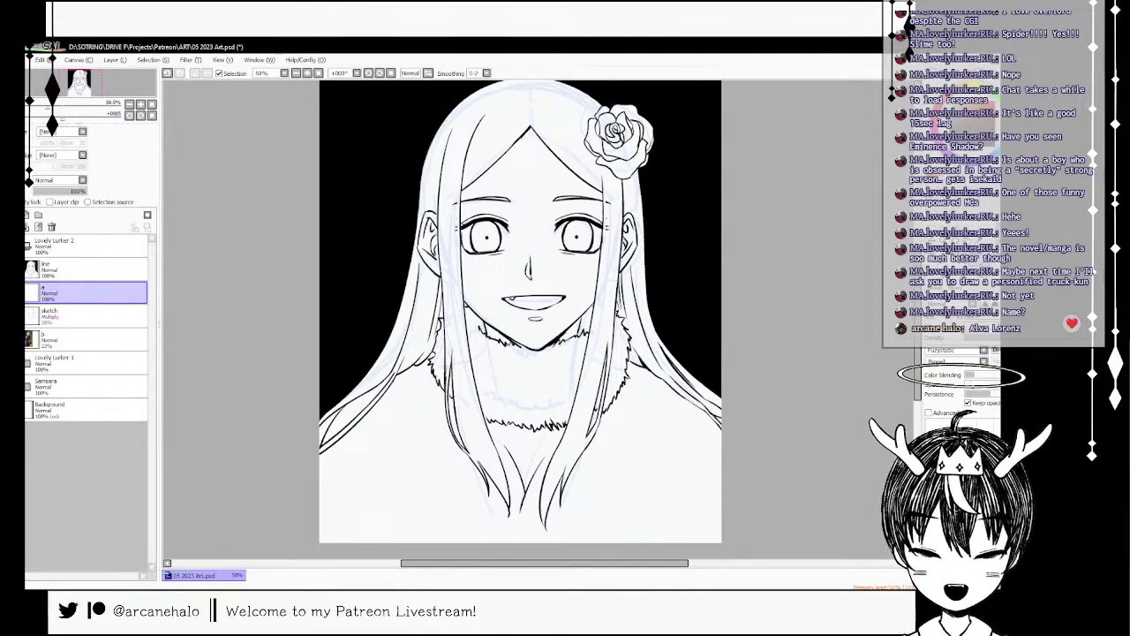
- Outline two small shading patches between the inner eyebrows and eyes and fill them with pink
scroll(872, 223, "up", 1)
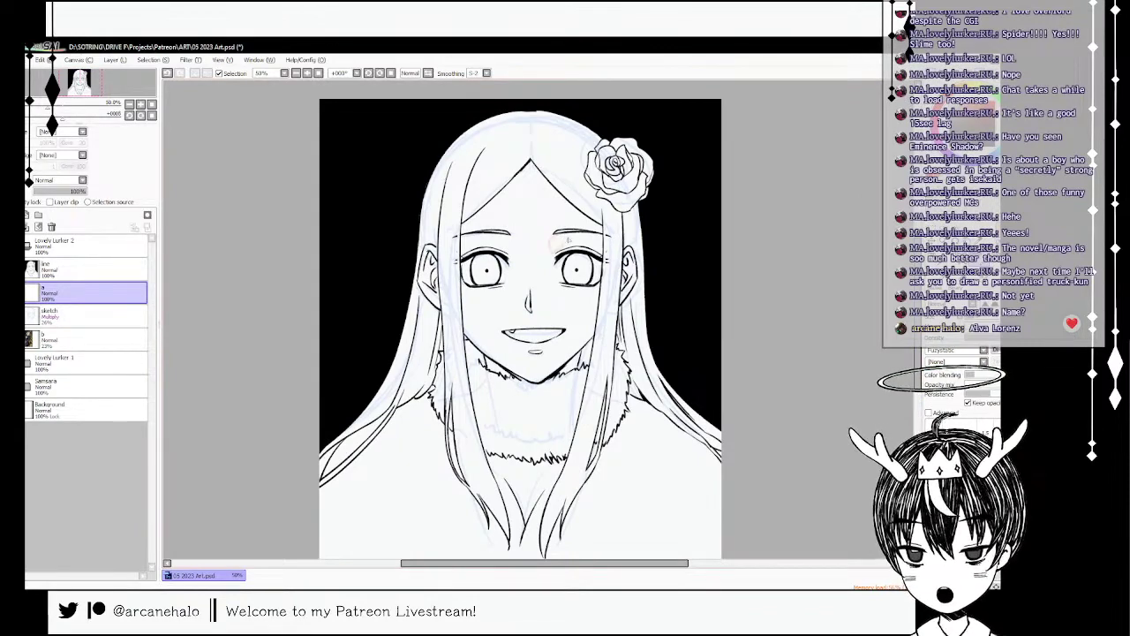
mouse_move(496, 246)
left_mouse_down()
mouse_move(513, 253)
mouse_move(504, 240)
left_mouse_up()
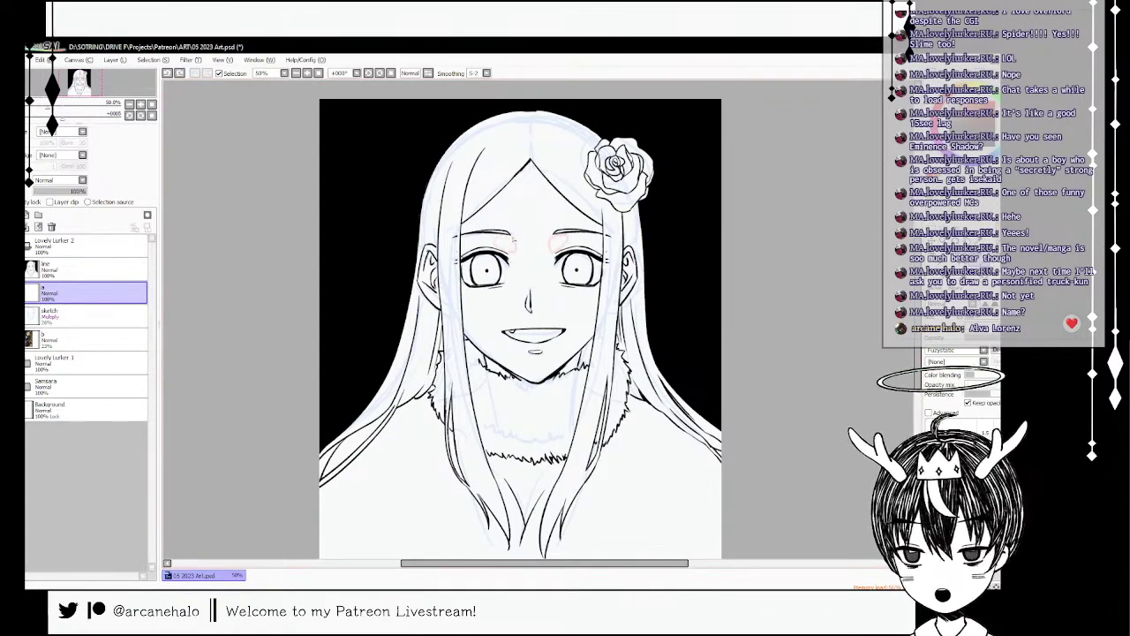
left_click(943, 263)
left_click(557, 242)
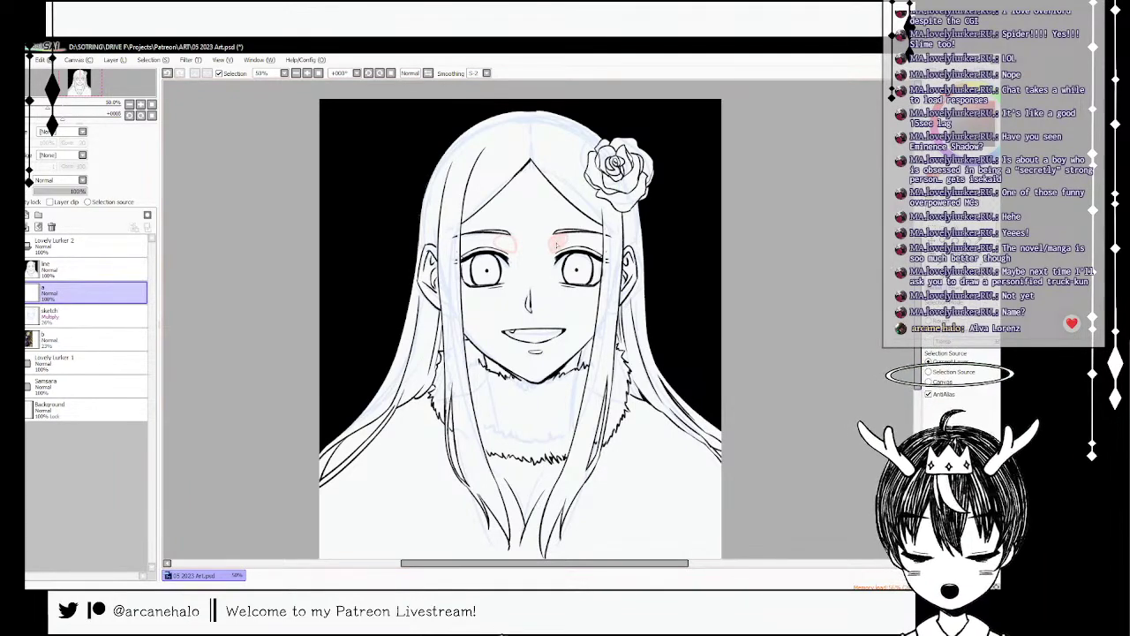
left_click(505, 243)
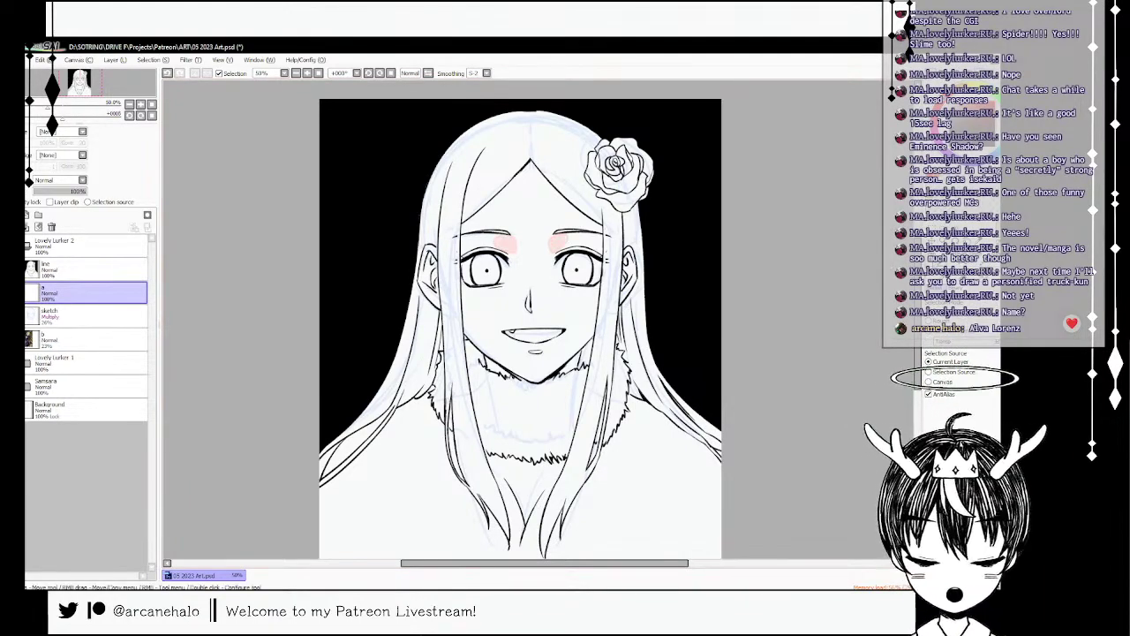
left_click(938, 265)
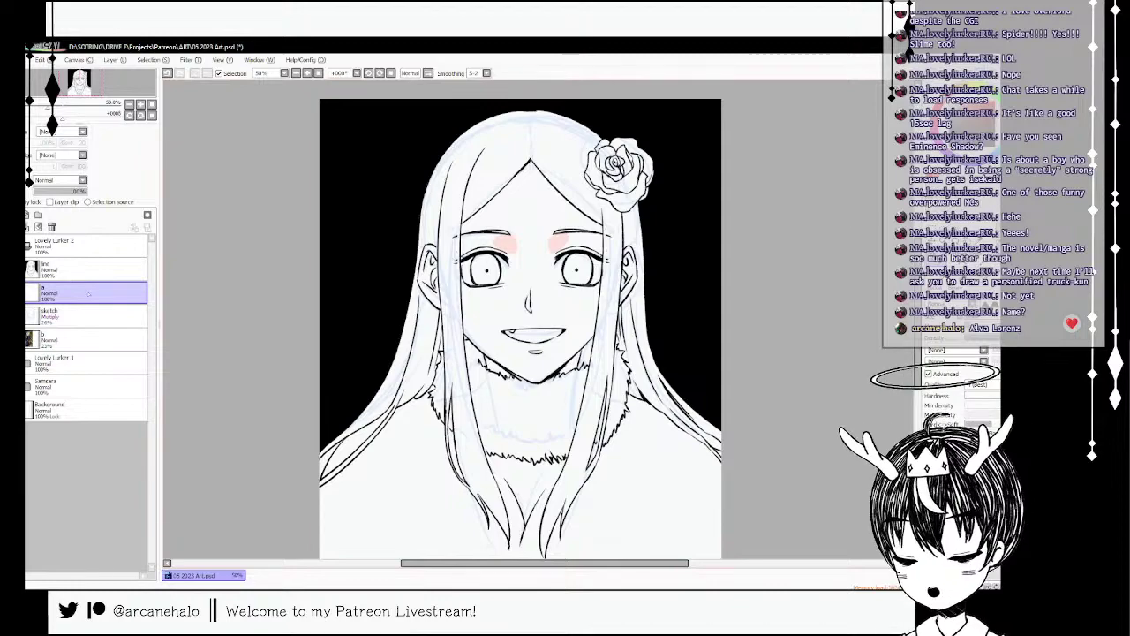
- Set layer "a" to Multiply and add a new layer between it and the sketch layer
left_click(51, 183)
left_click(54, 197)
left_click(64, 311)
left_click(17, 217)
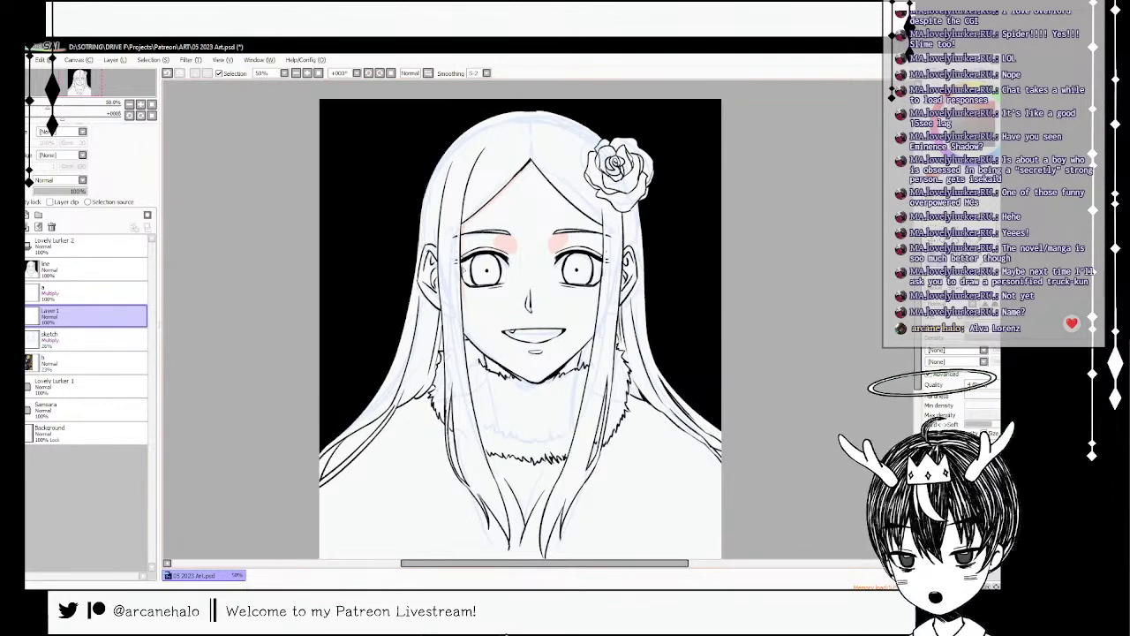
- Outline the skin area along the face's edge and fill the face and ears with pale pink
left_click_drag(463, 301, 467, 330)
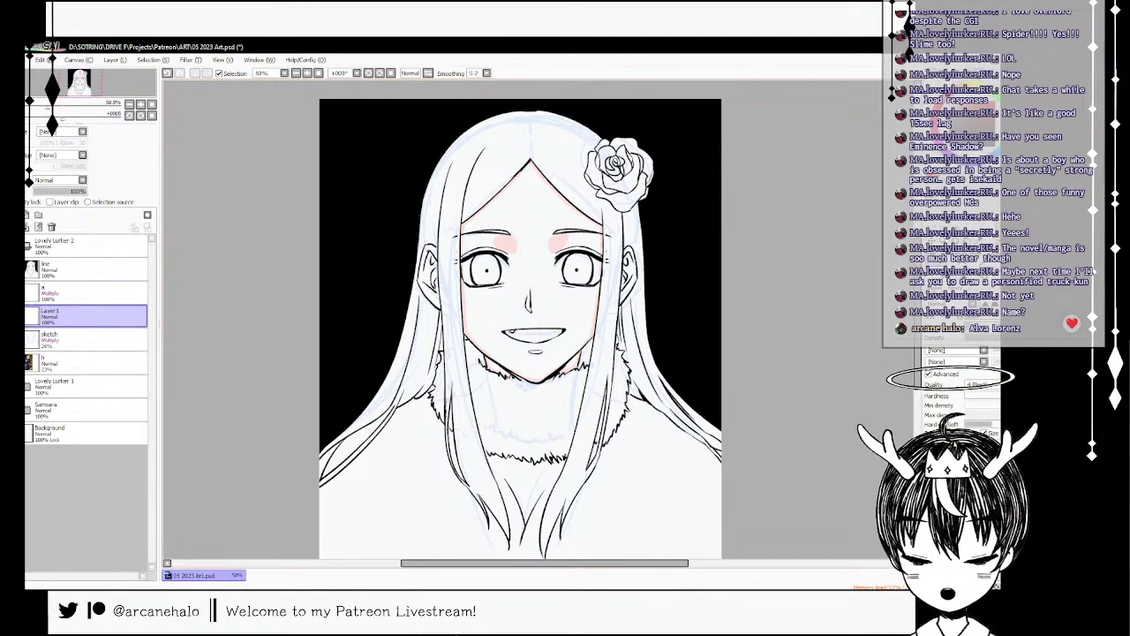
key("g")
left_click(532, 265)
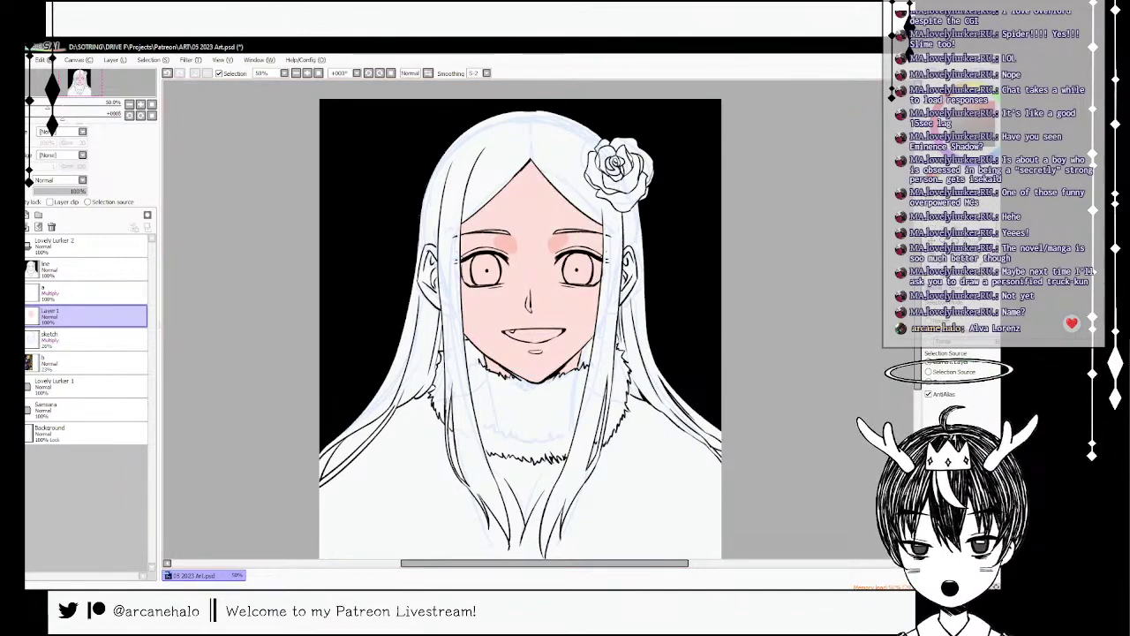
left_click(941, 253)
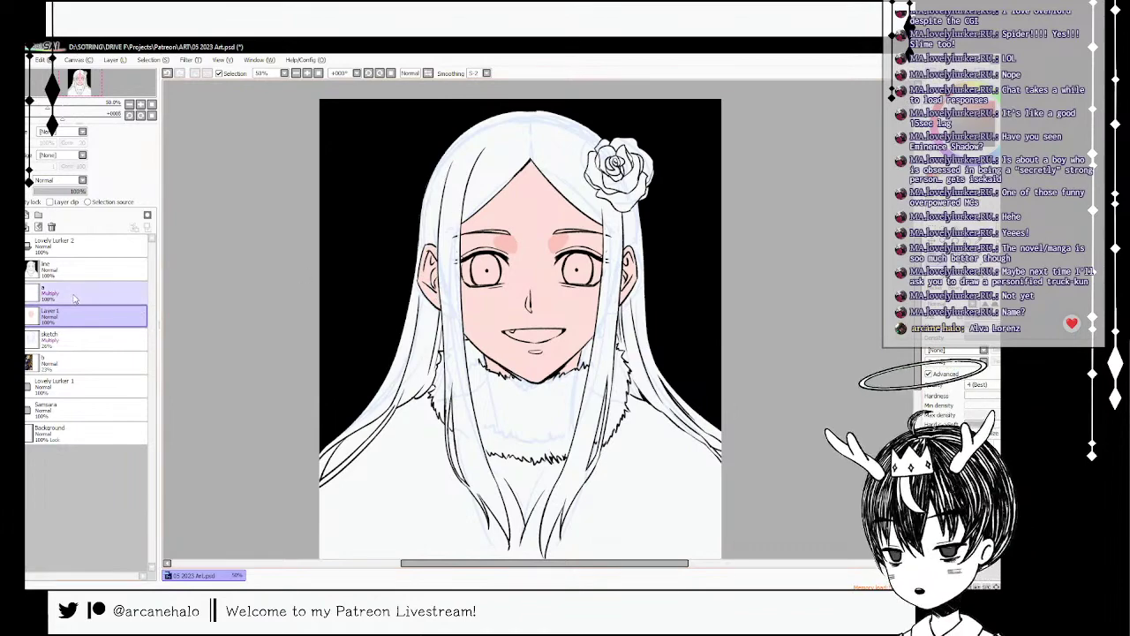
- Add a layer clipped to the skin layer, fill it with a slightly different pale skin tone and merge it down
left_click(28, 215)
left_click(51, 202)
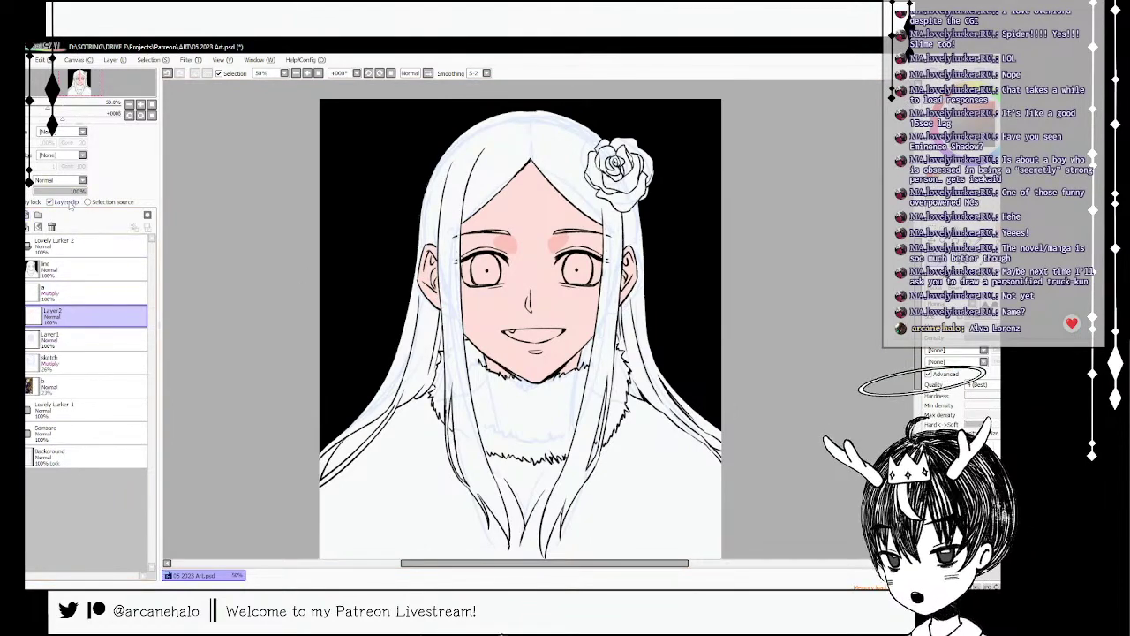
key("g")
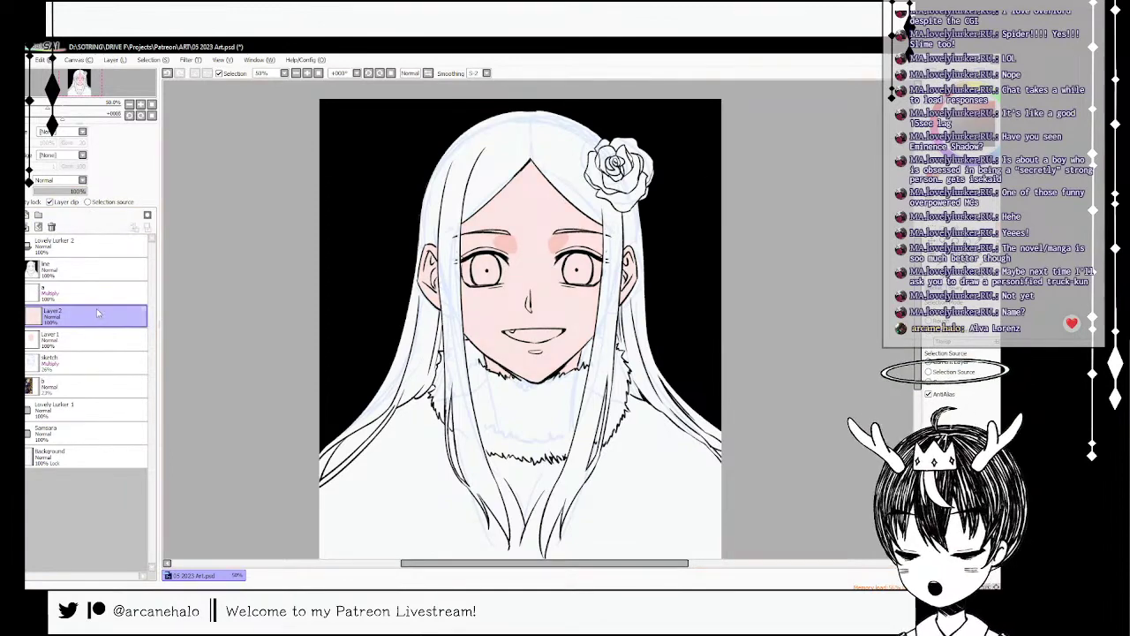
key("ctrl+e")
- Clip layer "a" to the skin layer, merge it down and toggle the merged layer's opacity lock
left_click(76, 294)
left_click(63, 202)
key("n")
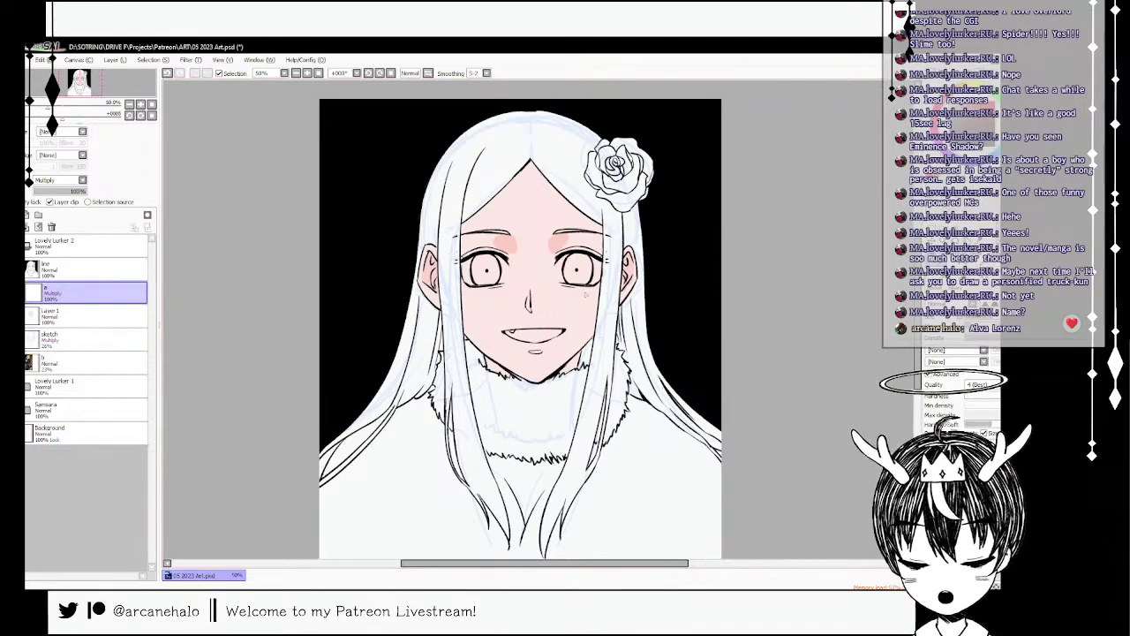
key("ctrl+e")
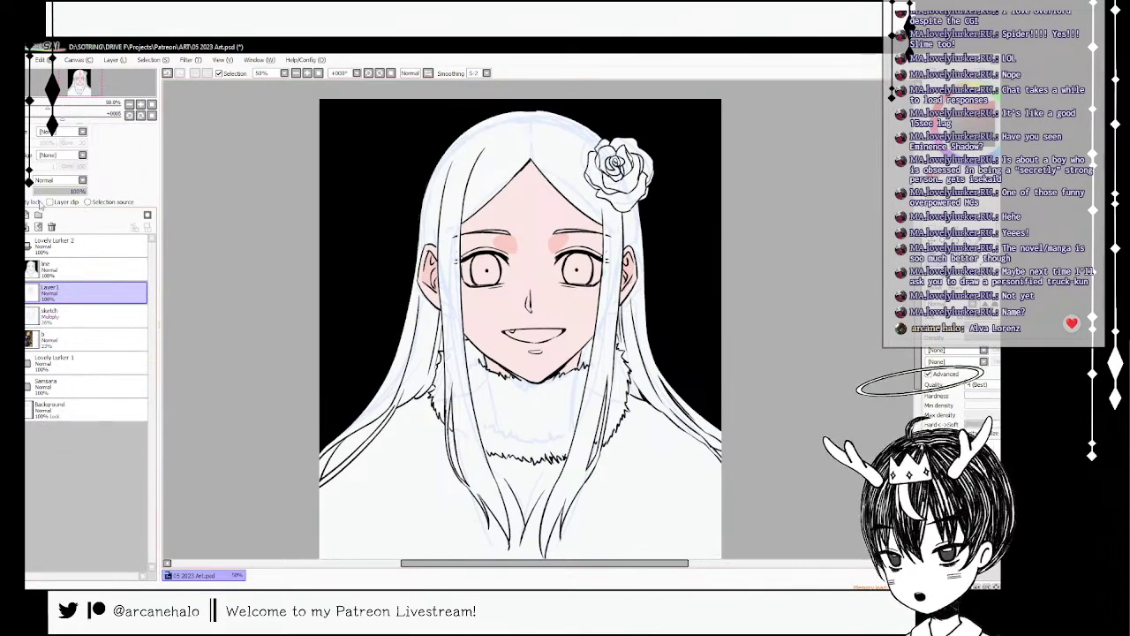
left_click(35, 202)
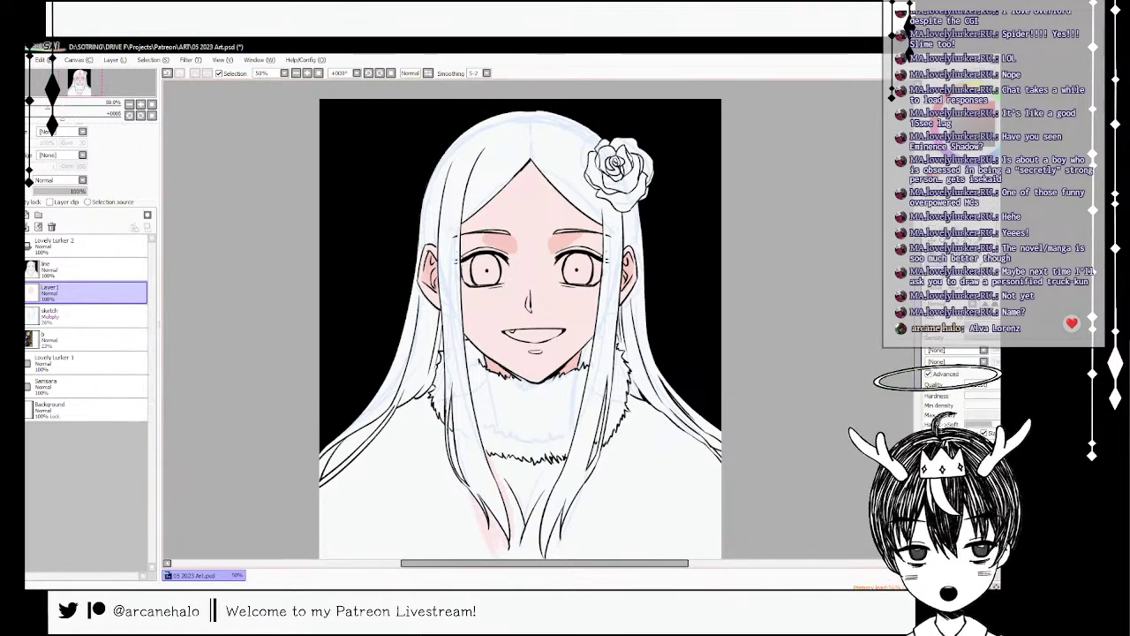
- Outline the exposed chest between the front hair strands below the fur collar and fill it with pale pink
scroll(520, 318, "down", 3)
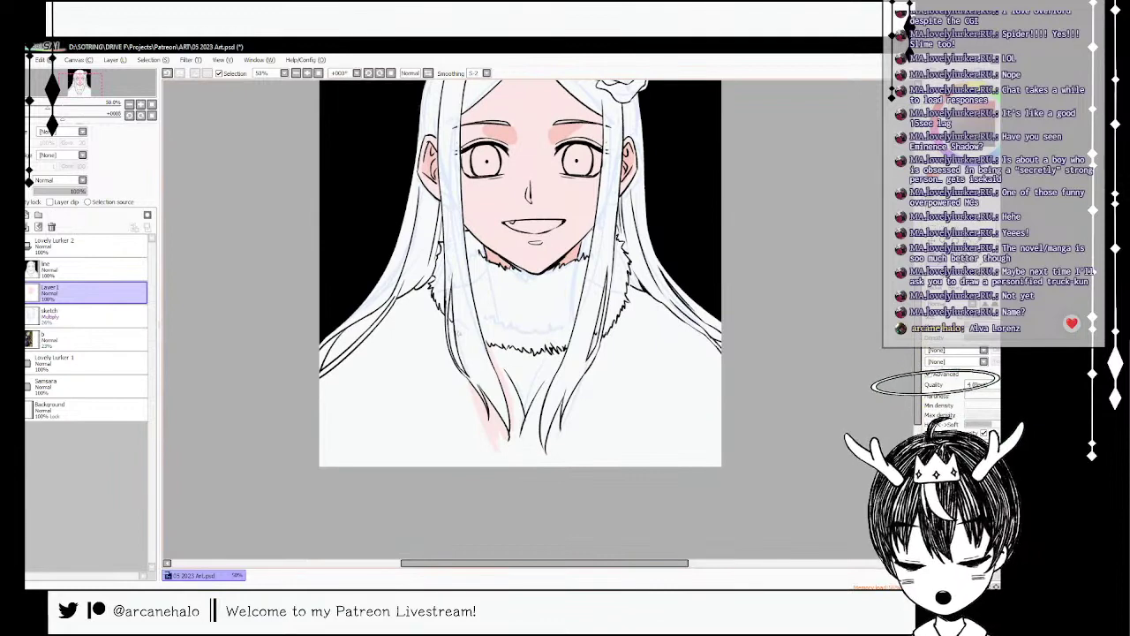
left_click_drag(469, 387, 498, 465)
key("ctrl+z")
left_click_drag(470, 388, 499, 467)
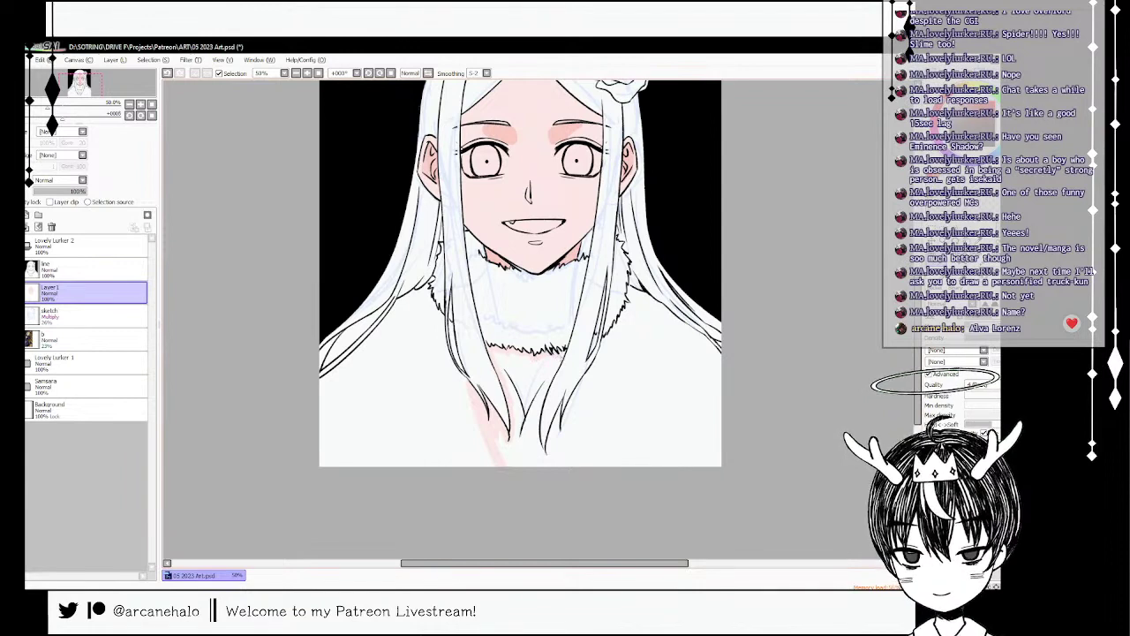
mouse_move(558, 372)
left_mouse_down()
mouse_move(539, 427)
mouse_move(555, 460)
left_mouse_up()
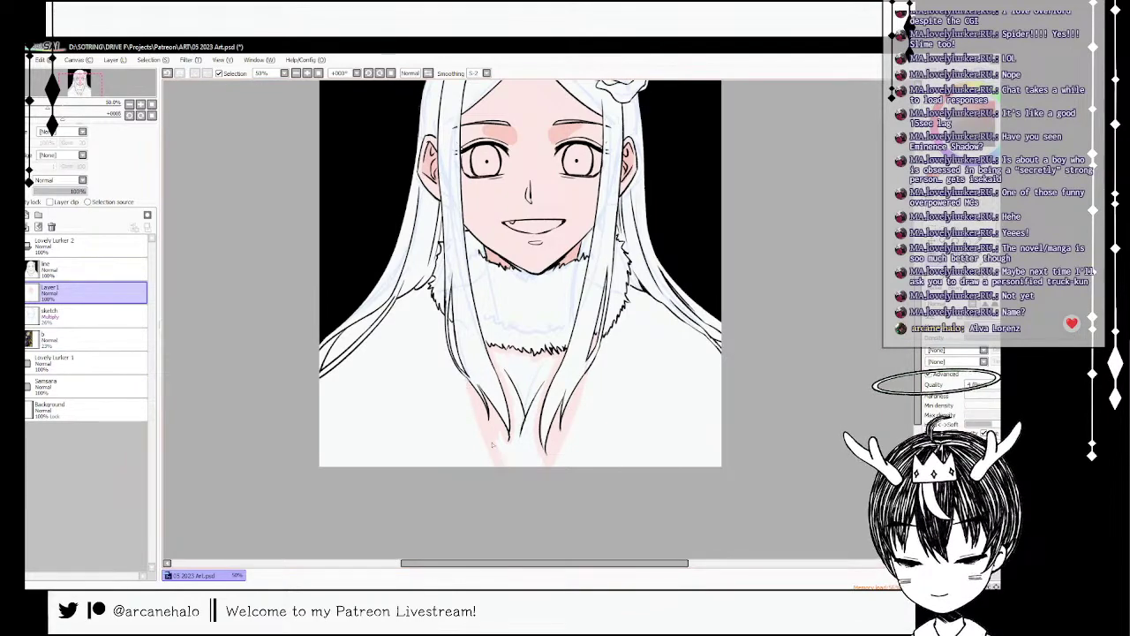
left_click(943, 281)
left_click(527, 426)
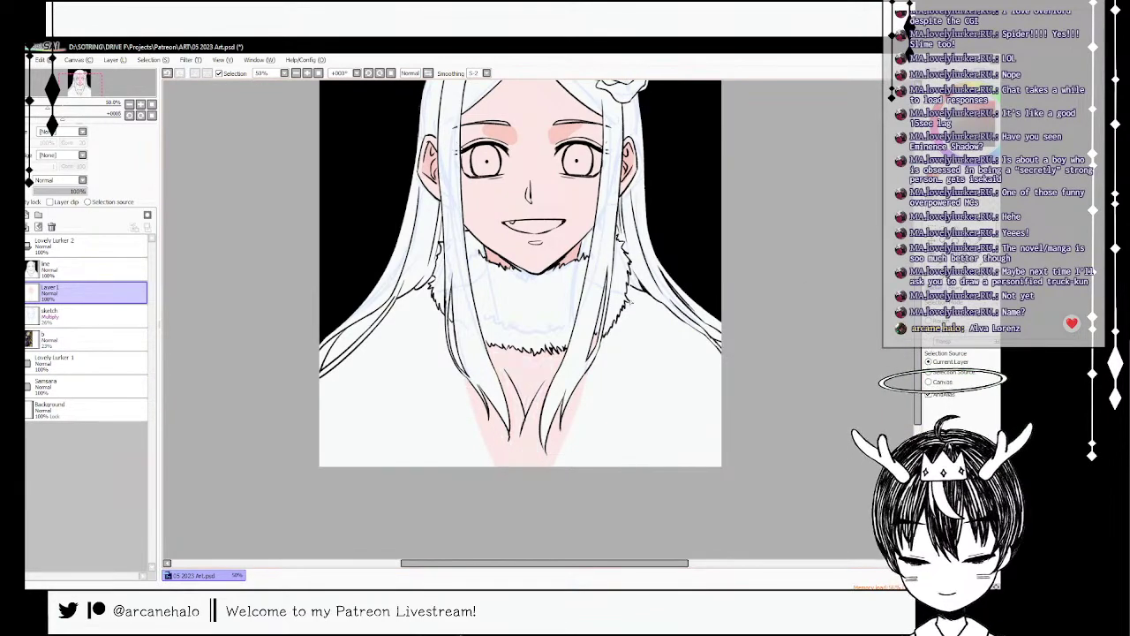
- Lock the skin layer's opacity and paint a pink shadow across the chest directly below the fur collar
left_click(942, 241)
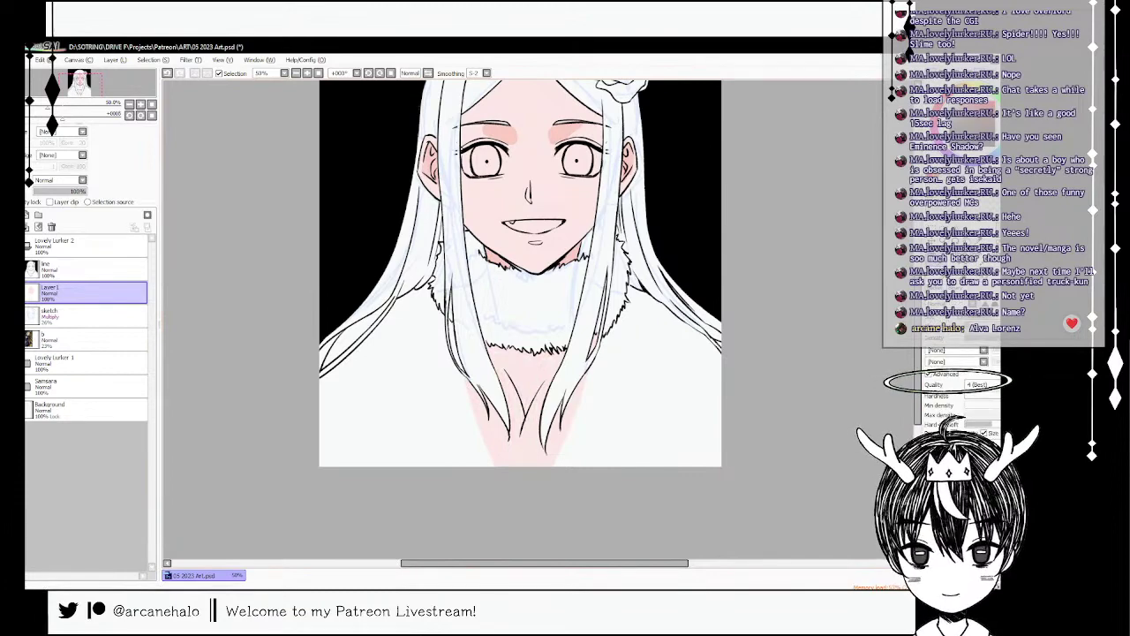
left_click_drag(919, 389, 918, 385)
scroll(520, 318, "up", 3)
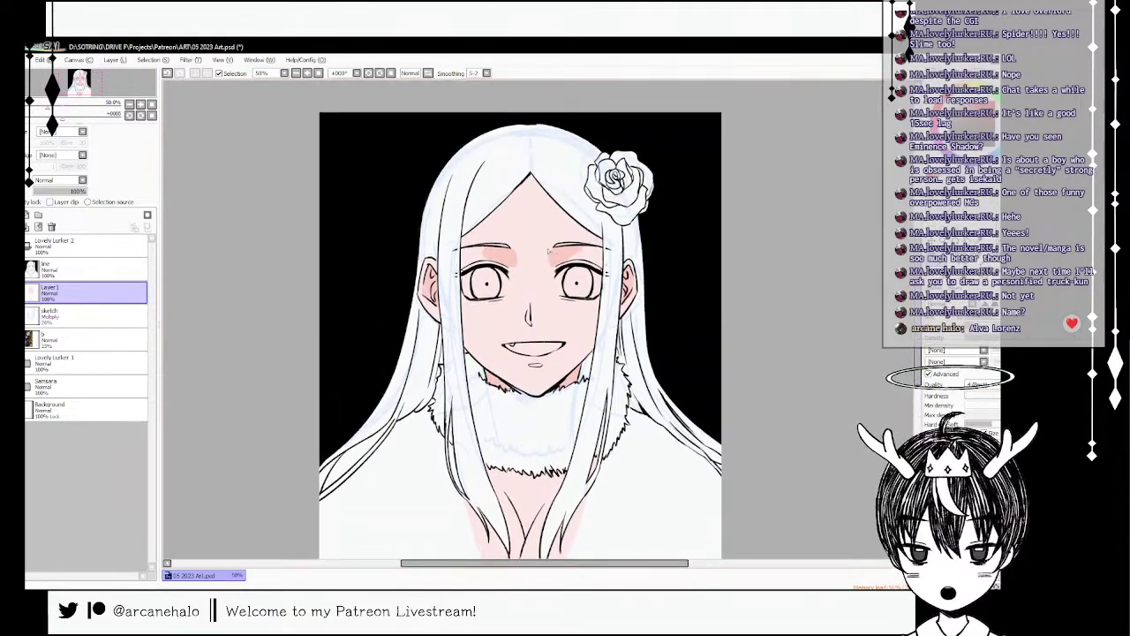
left_click(32, 203)
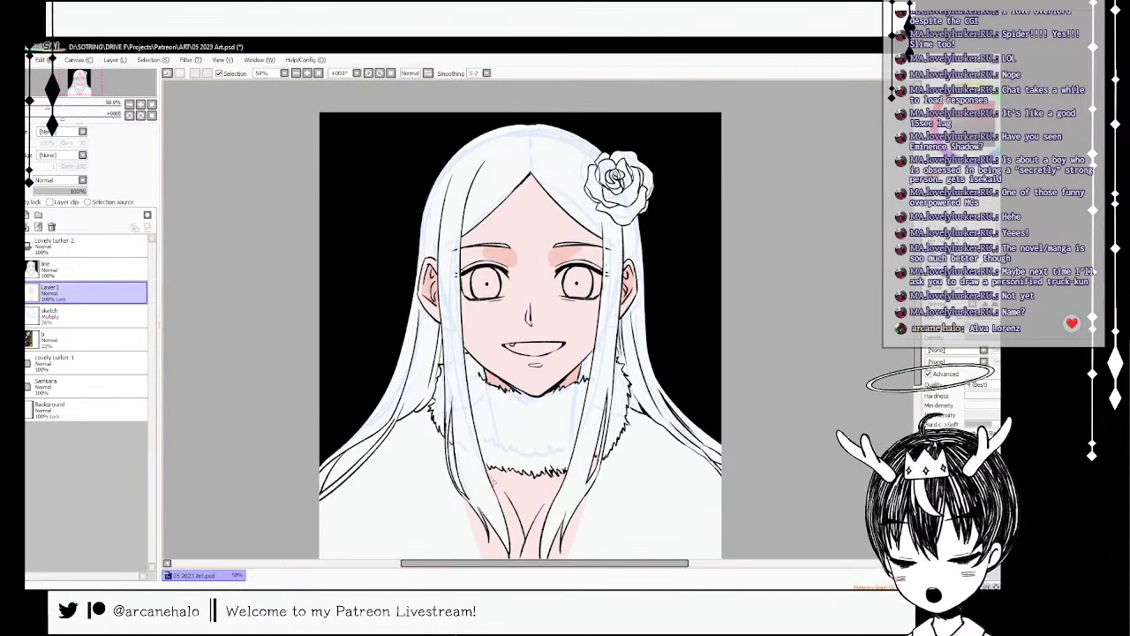
left_click_drag(495, 482, 492, 466)
key("ctrl+z")
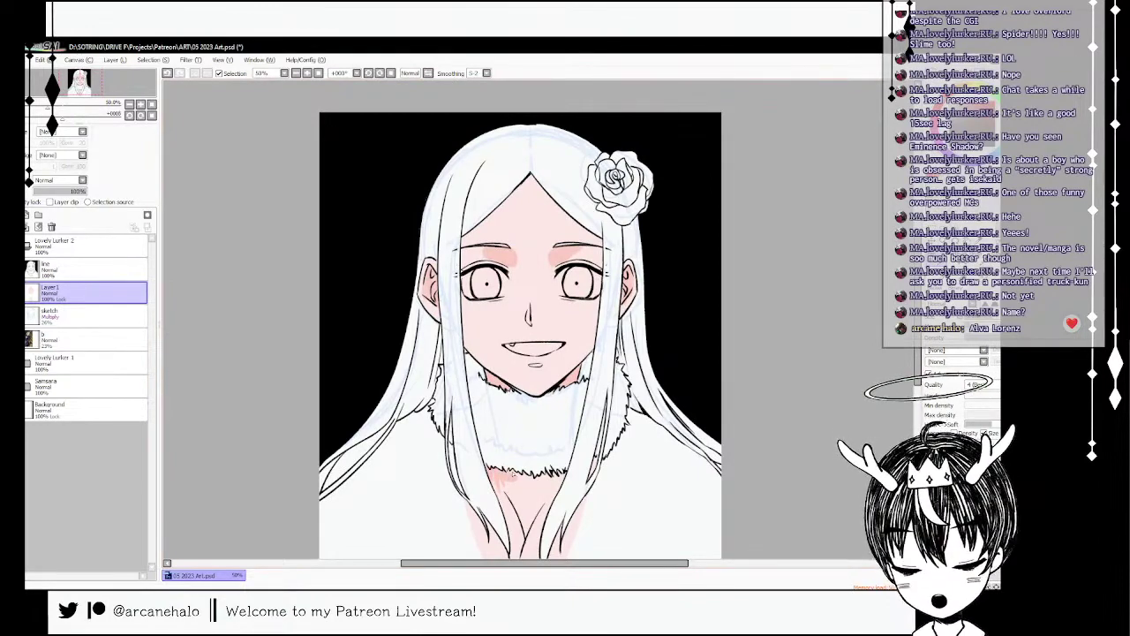
left_click_drag(513, 475, 523, 484)
key("c")
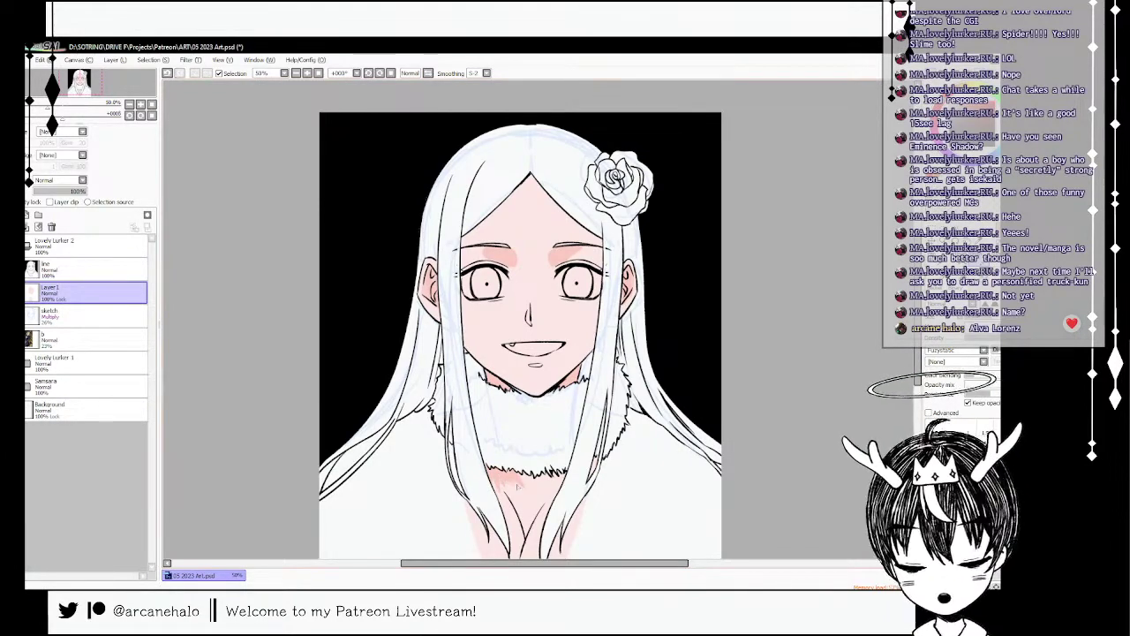
mouse_move(527, 492)
left_mouse_down()
mouse_move(534, 479)
mouse_move(570, 474)
left_mouse_up()
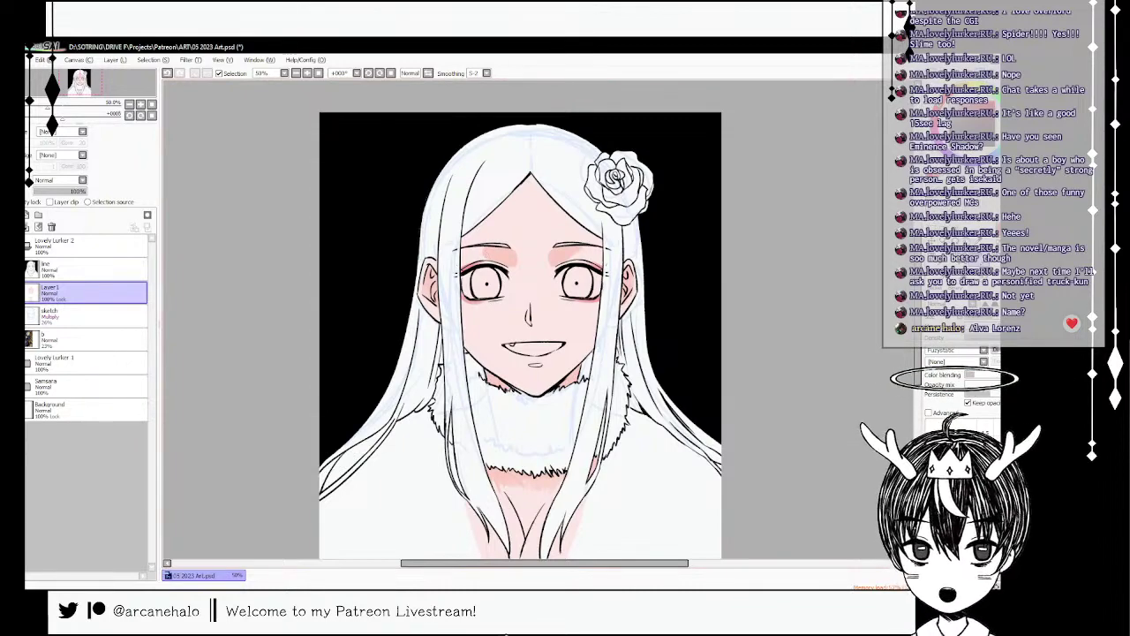
- Set the stroke smoothing to 0 and refine the pink shading between the eyebrows and eyes
left_click(486, 74)
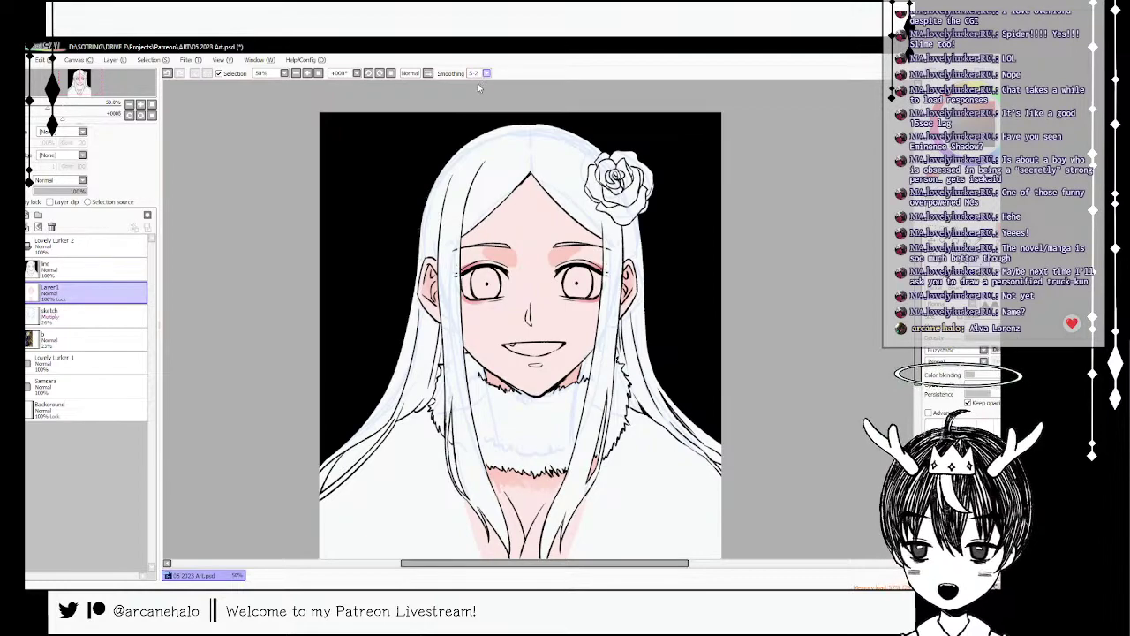
left_click(478, 86)
left_click_drag(486, 244, 483, 259)
key("ctrl+z")
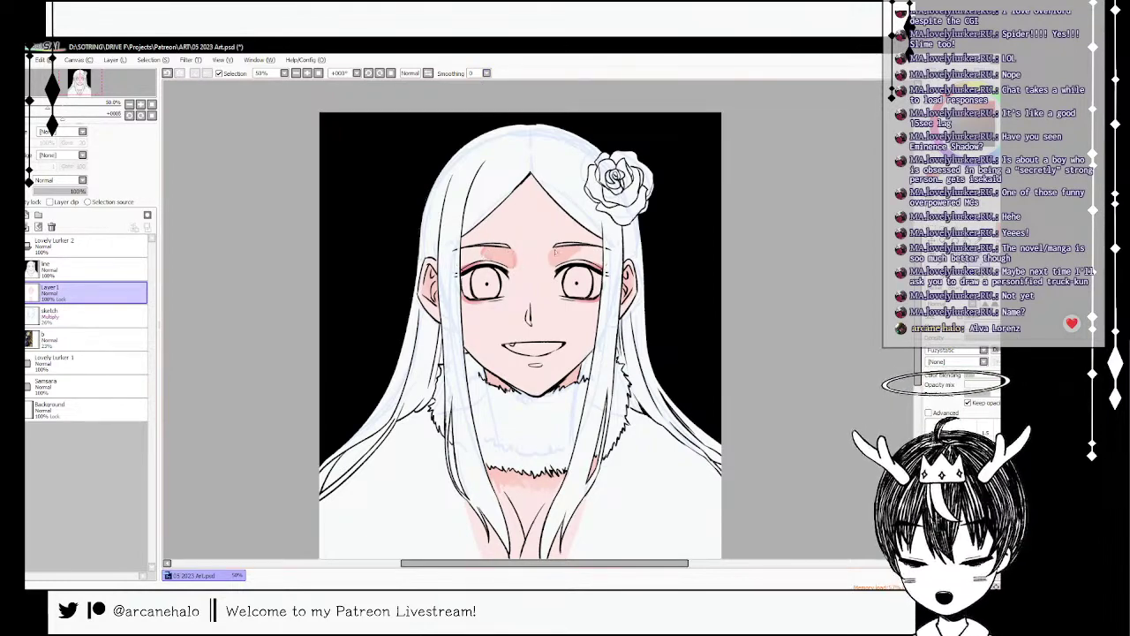
mouse_move(555, 254)
left_mouse_down()
mouse_move(552, 267)
mouse_move(578, 251)
left_mouse_up()
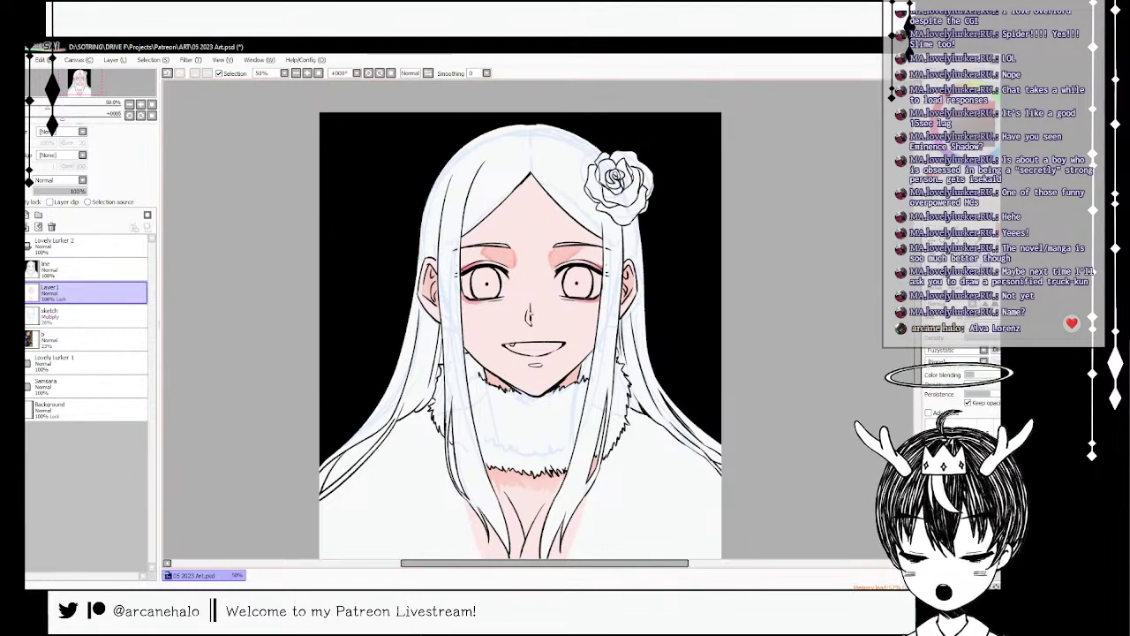
left_click_drag(628, 268, 632, 294)
key("ctrl+z")
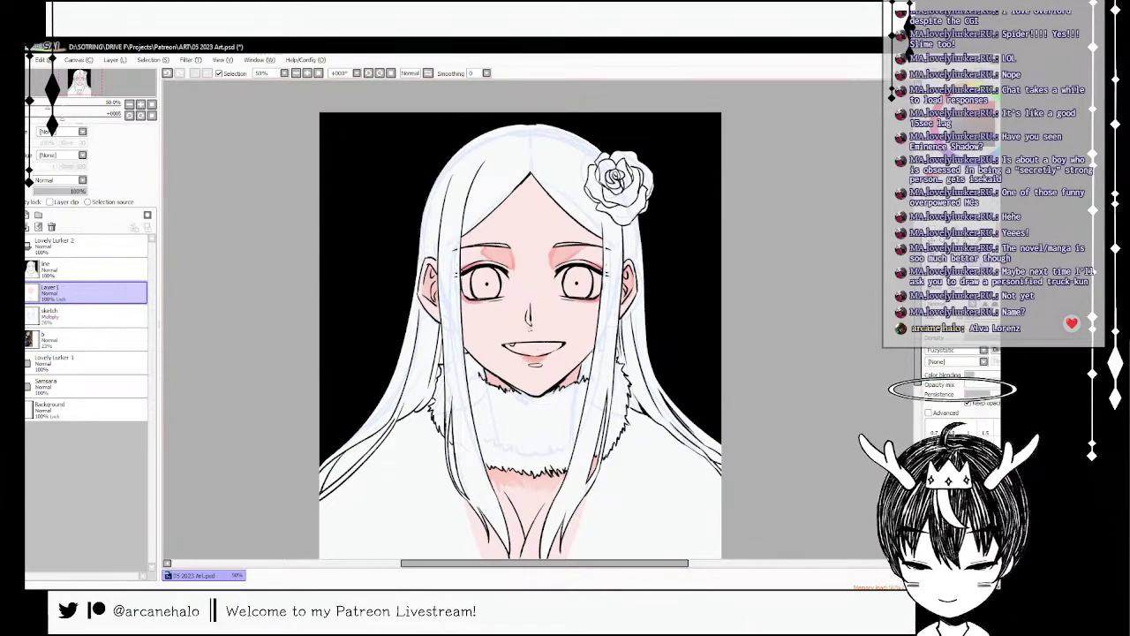
- Paint the inside of the smiling mouth pinkish red, with a darker tone along its upper part
right_click(586, 208)
left_click(938, 252)
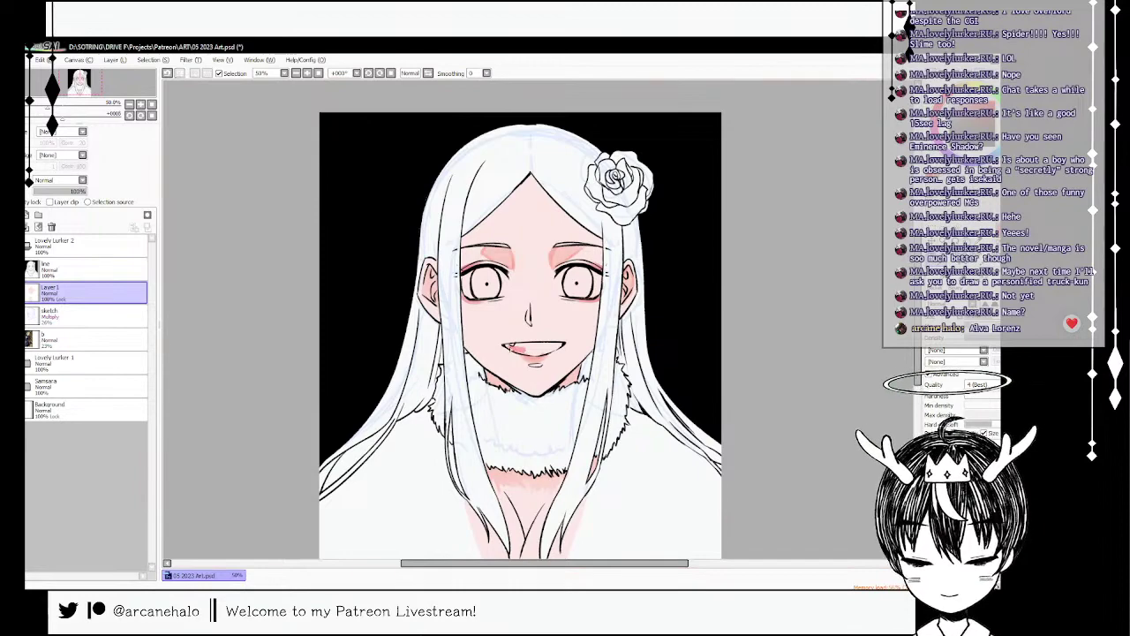
mouse_move(528, 354)
left_mouse_down()
mouse_move(559, 346)
mouse_move(518, 346)
left_mouse_up()
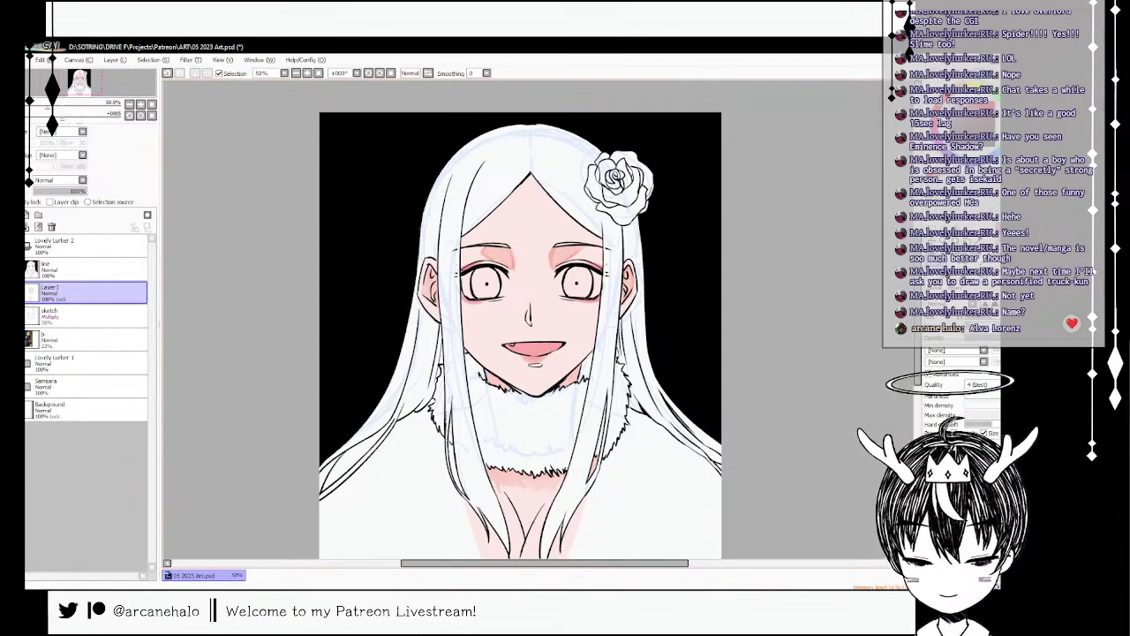
left_click_drag(522, 344, 505, 348)
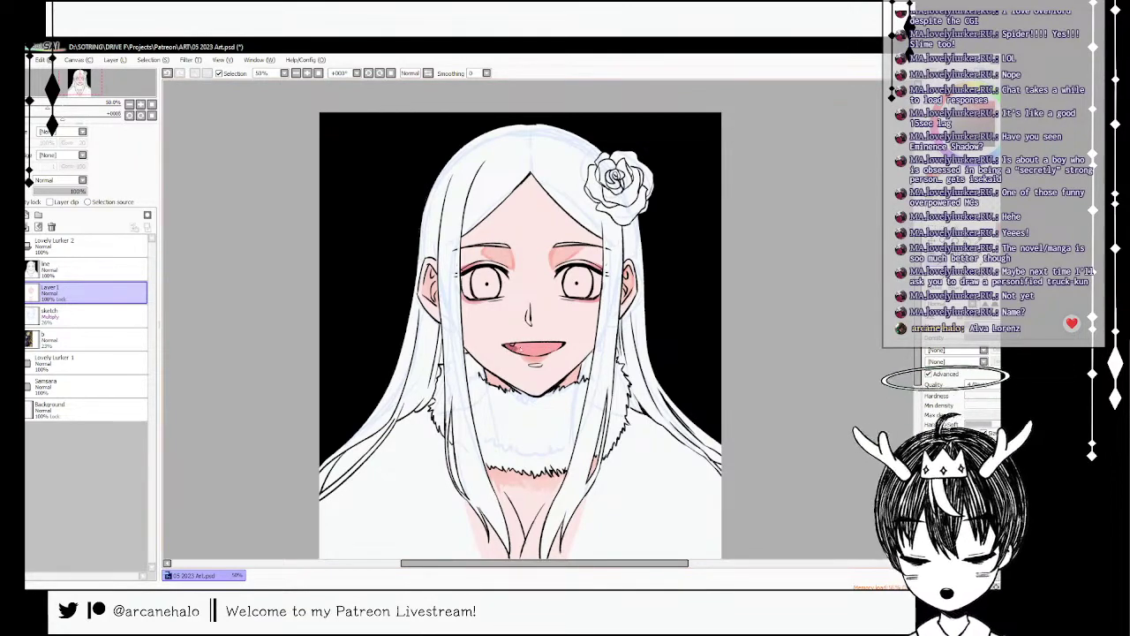
key("ctrl+z")
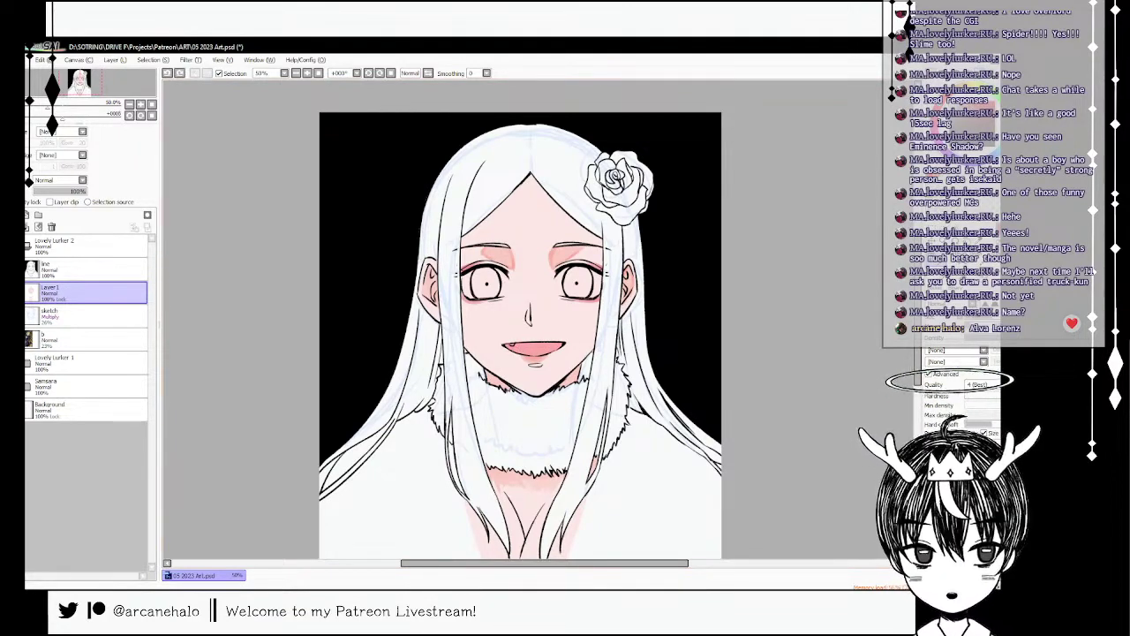
left_click_drag(512, 346, 566, 344)
key("ctrl+z")
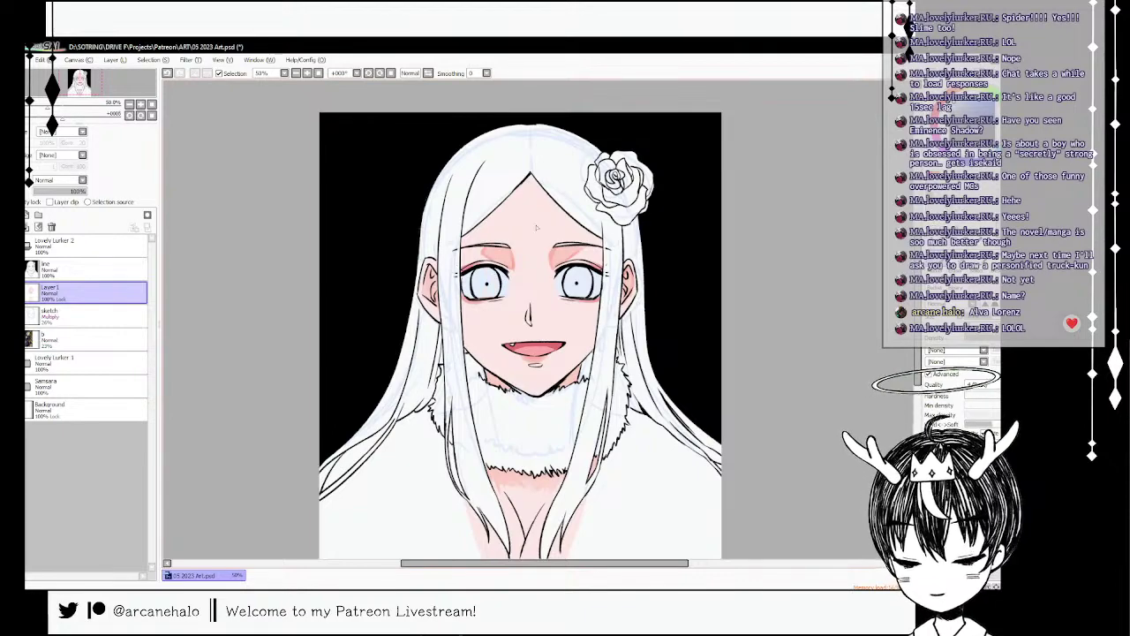
- Show the reference image layer above the line layer at 100% opacity to check its colours, and hide it again
left_click(11, 340)
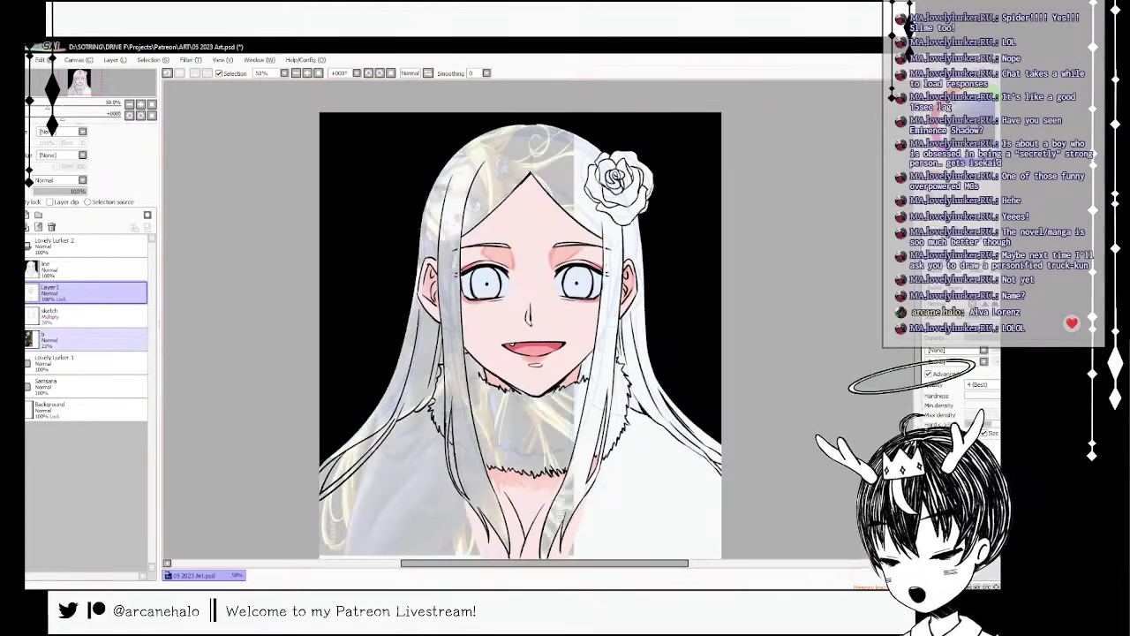
left_click_drag(76, 340, 80, 264)
left_click_drag(76, 192, 134, 188)
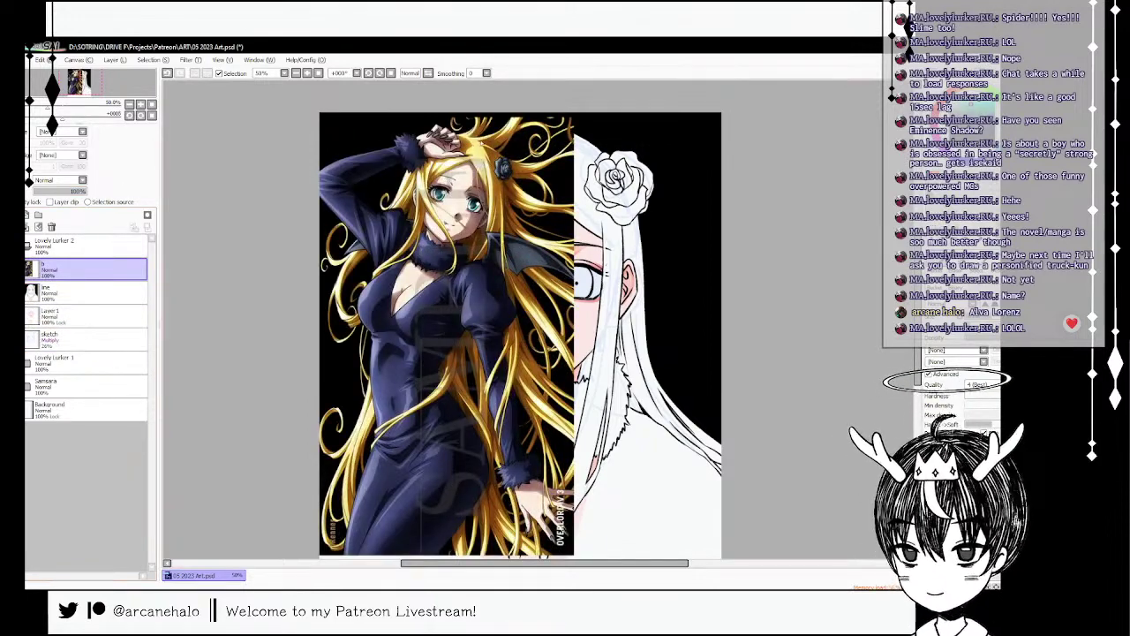
left_click(14, 270)
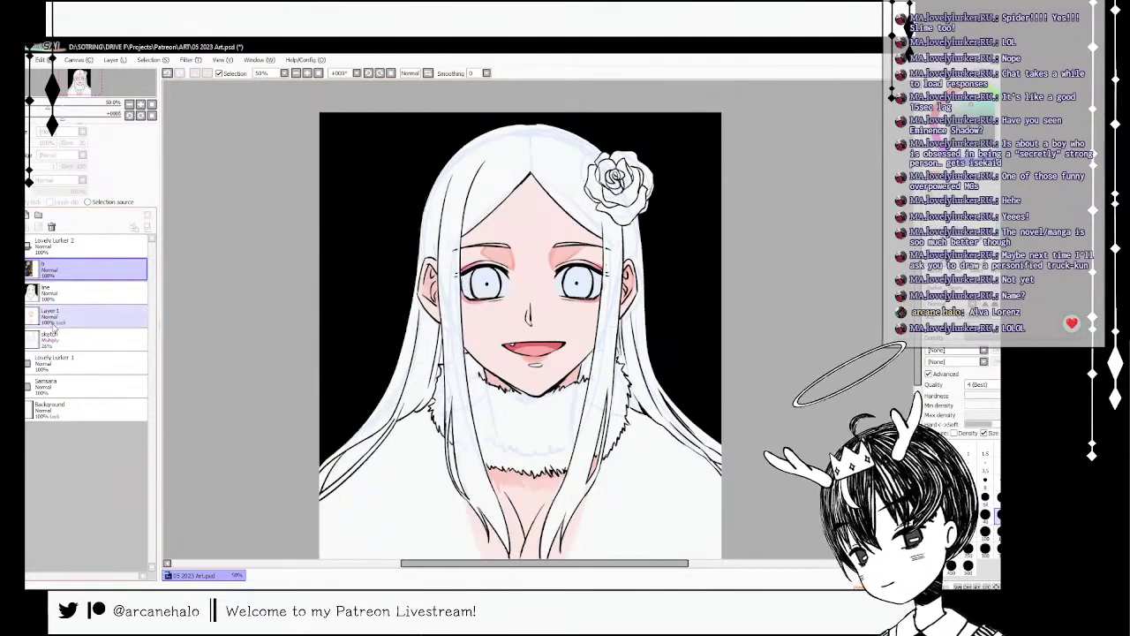
- Paint both irises turquoise on Layer 1
left_click(79, 316)
mouse_move(482, 276)
left_mouse_down()
mouse_move(481, 289)
mouse_move(496, 288)
left_mouse_up()
key("ctrl+z")
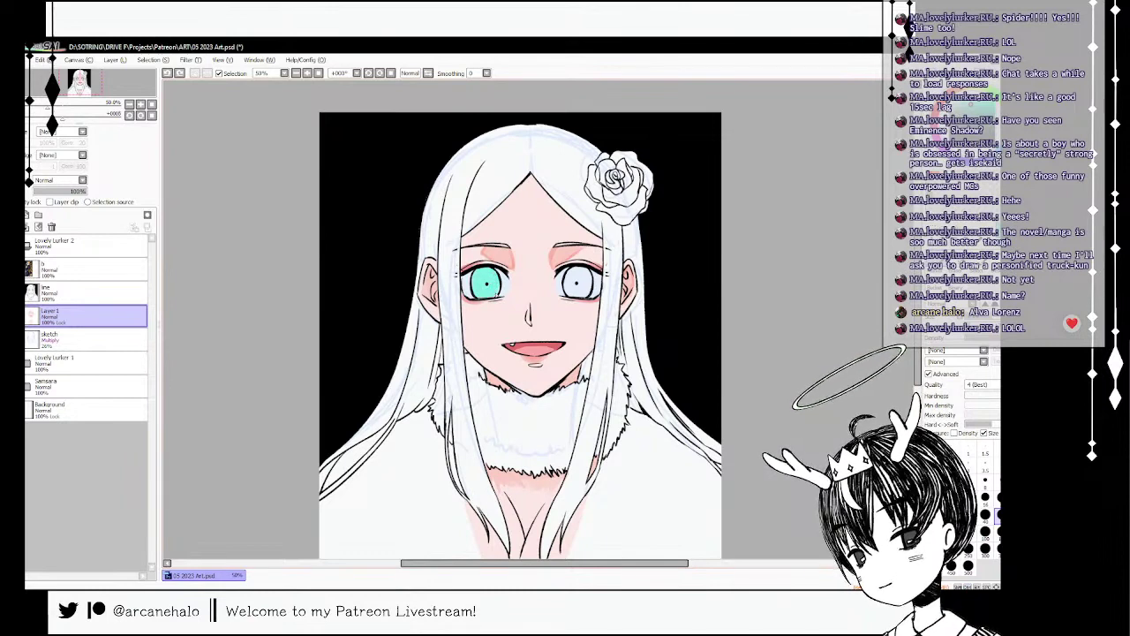
mouse_move(567, 274)
left_mouse_down()
mouse_move(589, 293)
mouse_move(575, 302)
left_mouse_up()
right_click(583, 305)
key("ctrl+z")
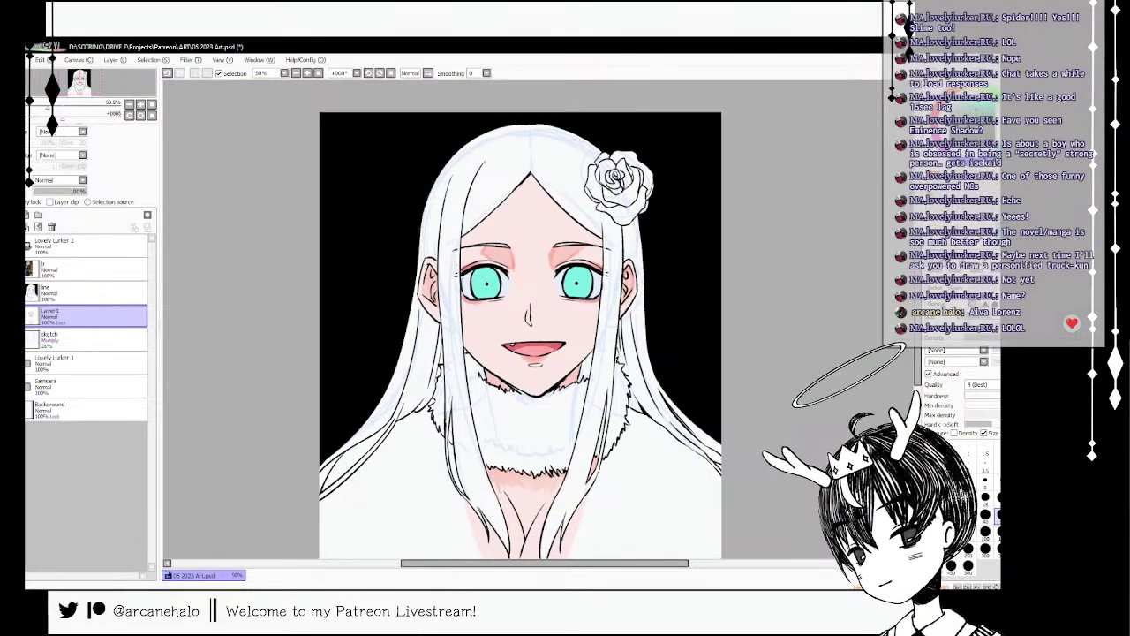
- Enlarge the brush and darken the iris on the rose's side of the face with a muted green
key("v")
mouse_move(579, 278)
left_mouse_down()
mouse_move(577, 289)
mouse_move(587, 285)
mouse_move(577, 280)
left_mouse_up()
key("ctrl+z")
key("]")
key("]")
key("]")
key("]")
key("ctrl+z")
key("ctrl+z")
key("ctrl+z")
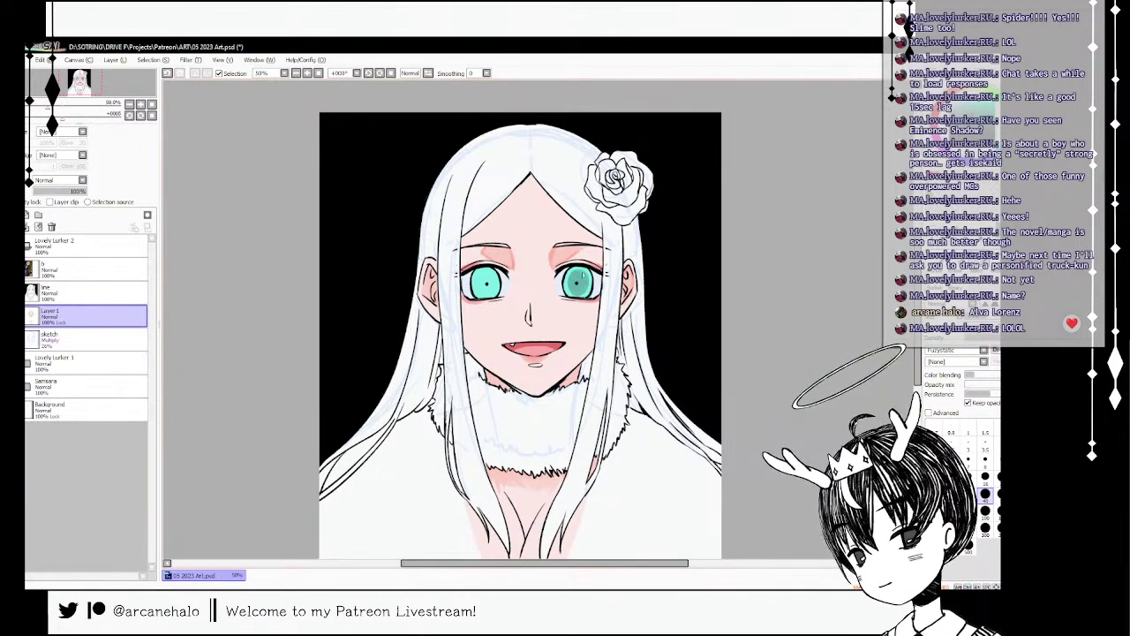
- Darken the other iris with the same muted green and refine the shading in both eyes
left_click_drag(483, 281, 487, 277)
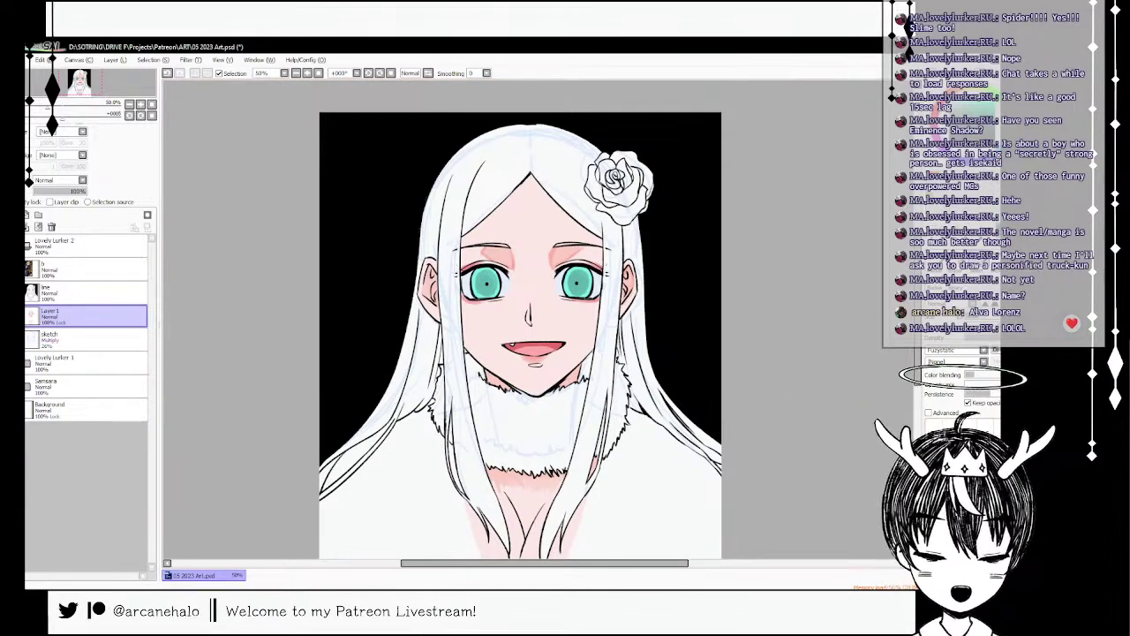
key("ctrl+z")
mouse_move(479, 279)
left_mouse_down()
mouse_move(480, 294)
mouse_move(481, 273)
mouse_move(496, 285)
left_mouse_up()
key("ctrl+z")
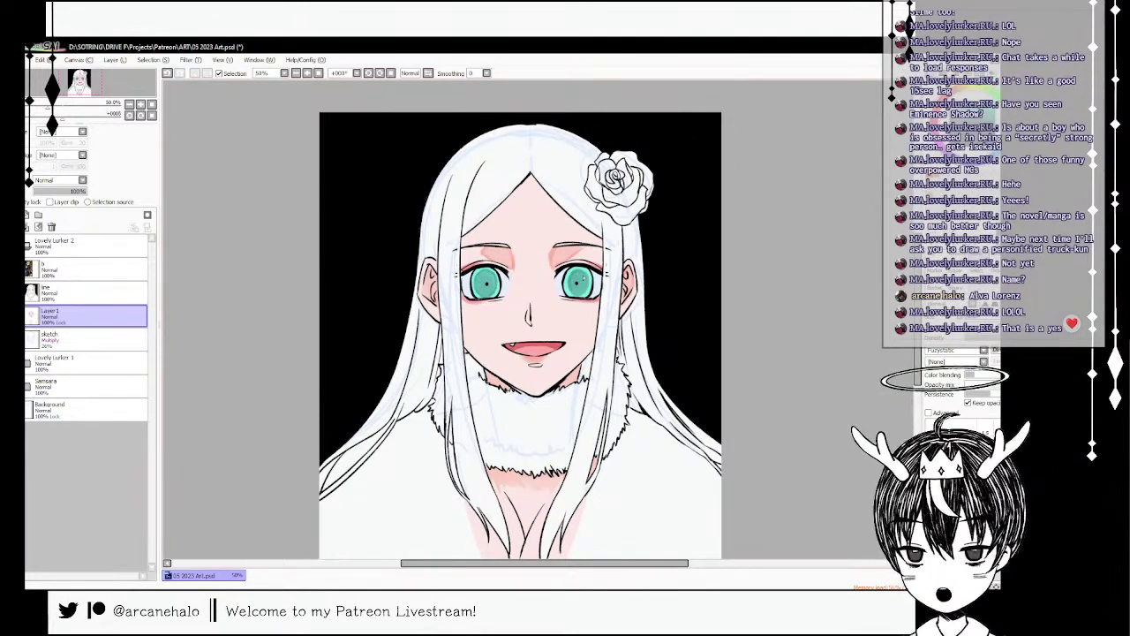
mouse_move(582, 273)
left_mouse_down()
mouse_move(589, 282)
mouse_move(572, 292)
left_mouse_up()
key("ctrl+z")
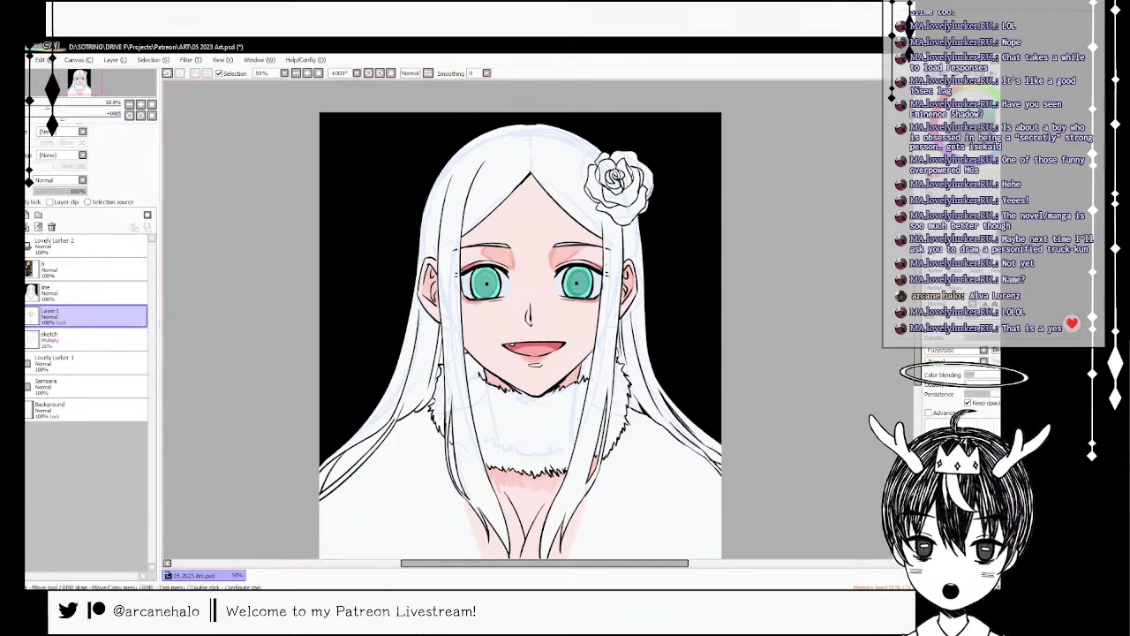
left_click(954, 238)
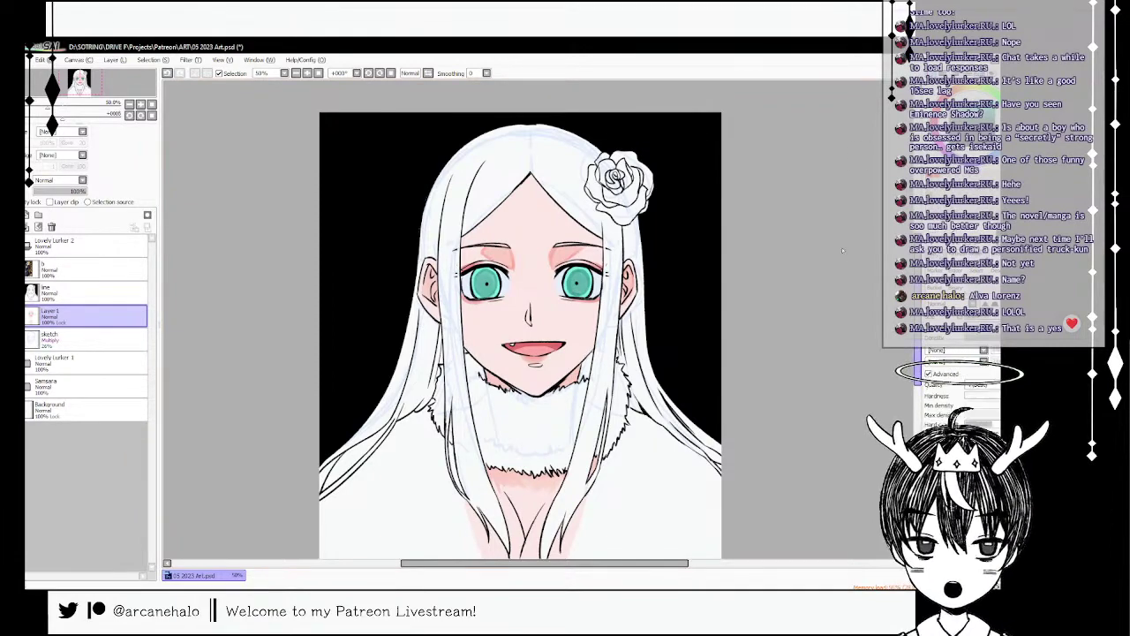
left_click_drag(524, 343, 535, 344)
key("ctrl+z")
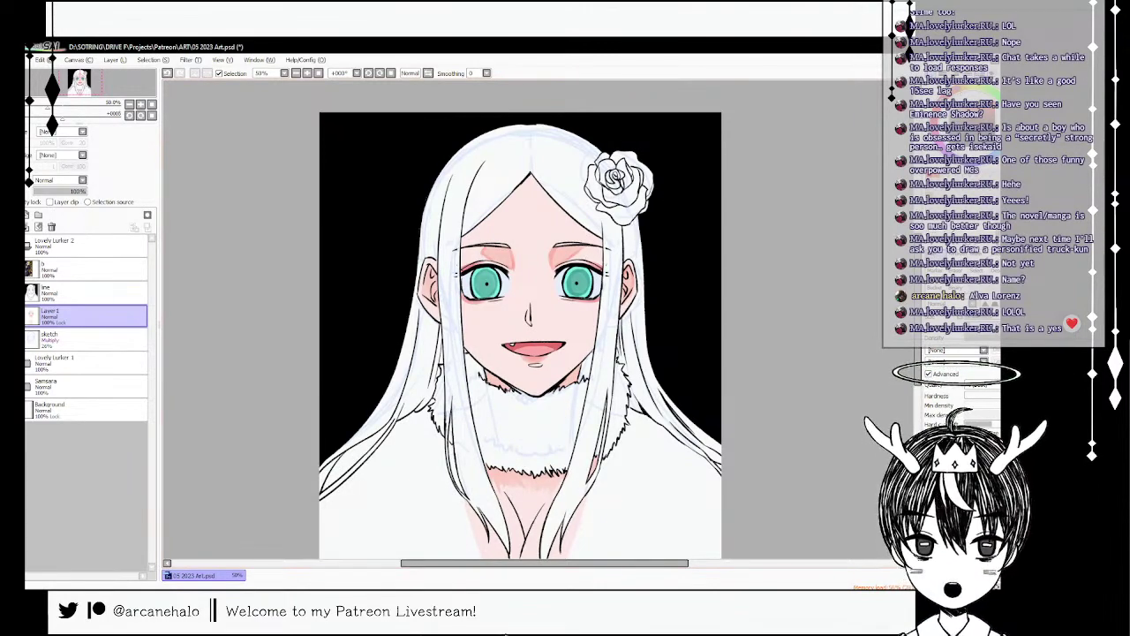
- Colour both eyebrows golden brown on Layer 1
left_click_drag(554, 247, 575, 244)
key("ctrl+z")
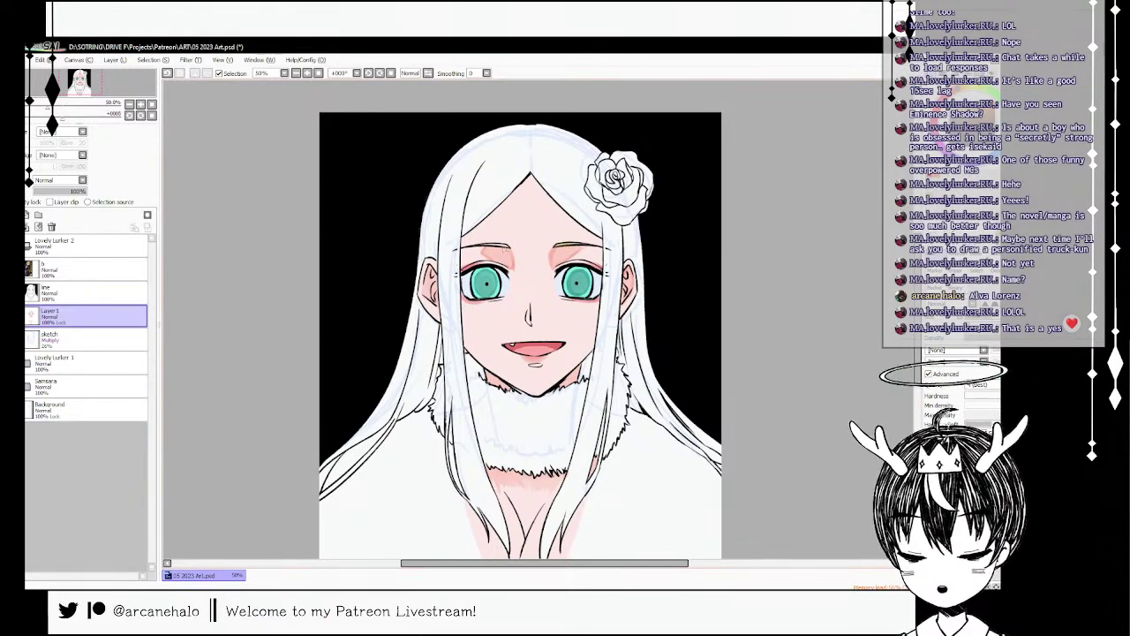
left_click_drag(486, 249, 512, 246)
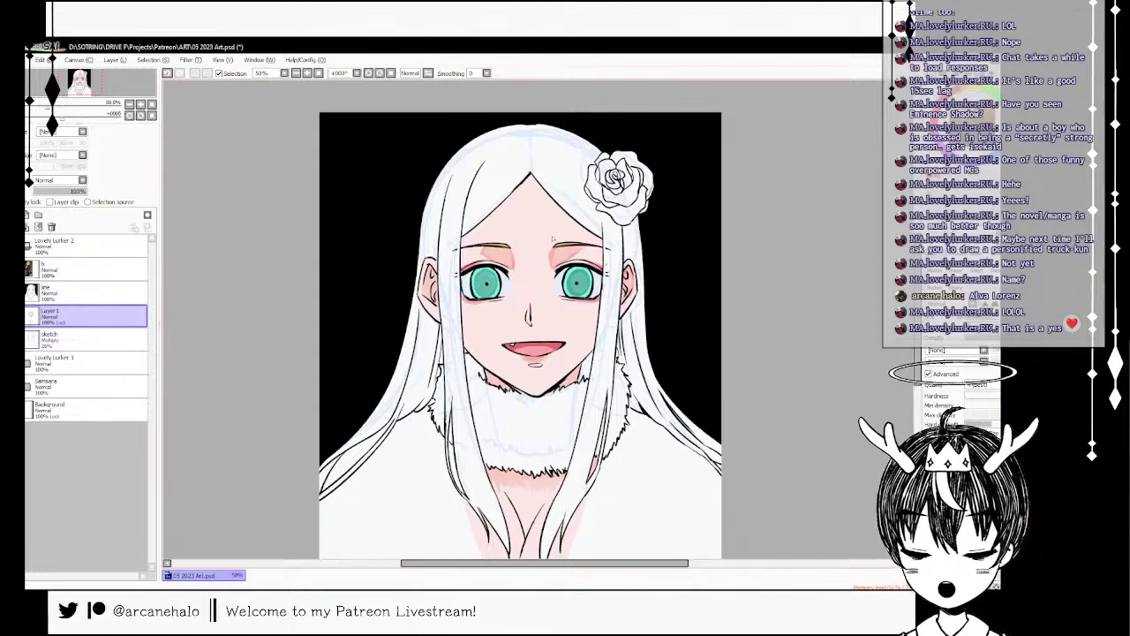
- Name the skin layer a, add a new layer beneath it, and paint a sandy-blond edge along the front lock opposite the rose
left_click(552, 288)
left_click(93, 340)
left_click(18, 214)
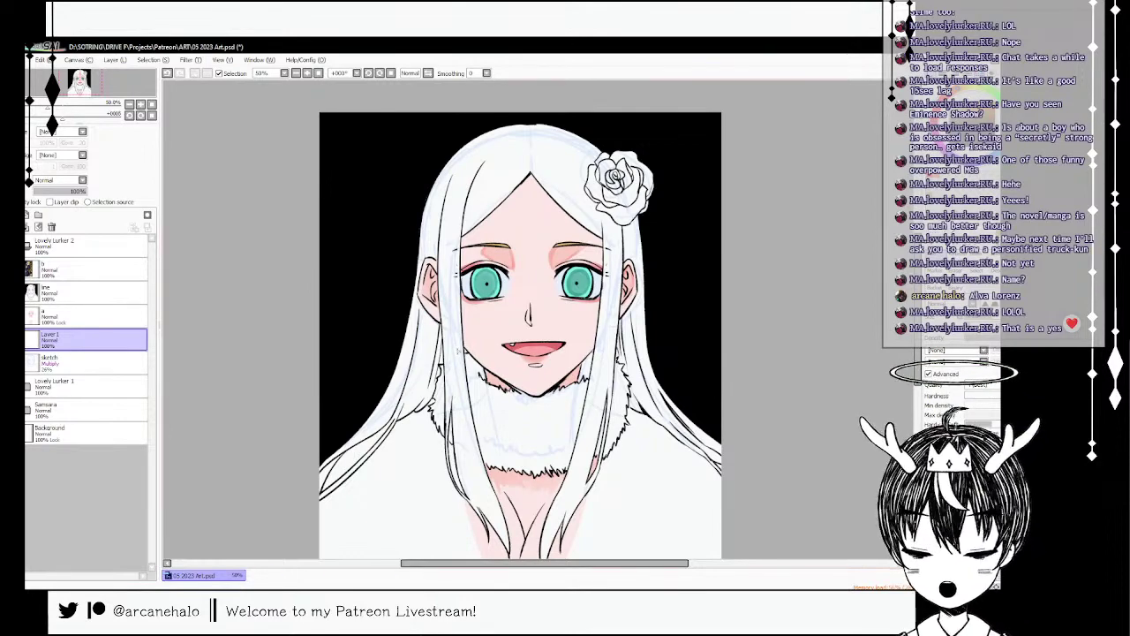
left_click_drag(458, 340, 481, 462)
key("ctrl+z")
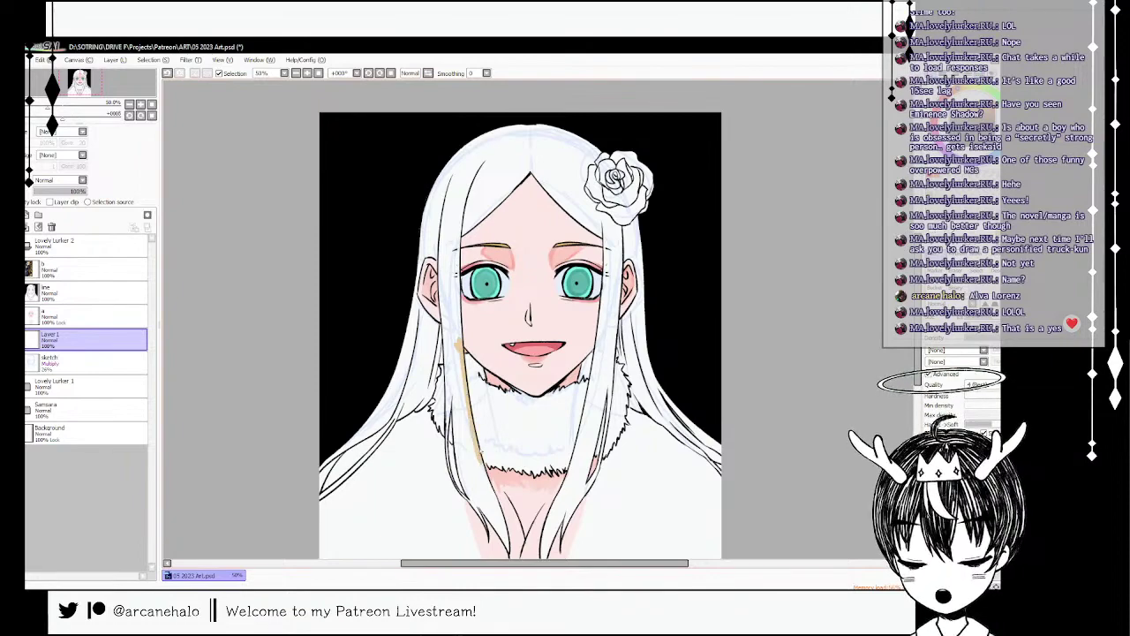
- Set the stroke smoothing to S-1 and trace both edges of the front lock opposite the rose in sandy blond
left_click(484, 72)
left_click(483, 209)
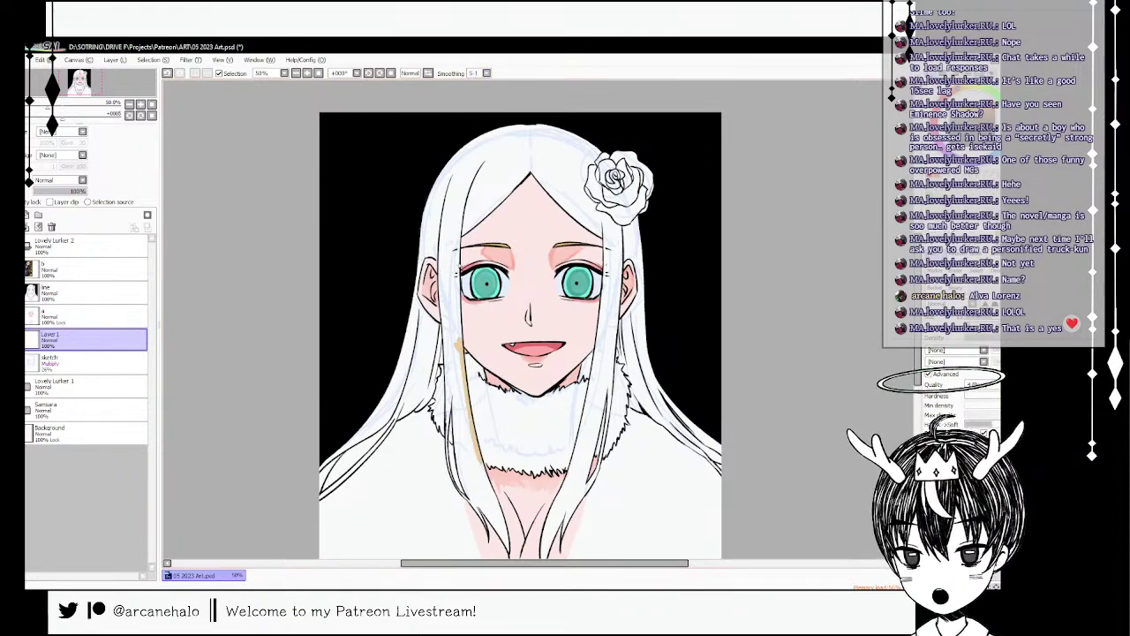
left_click_drag(482, 462, 509, 551)
mouse_move(484, 501)
left_mouse_down()
mouse_move(508, 551)
mouse_move(483, 521)
left_mouse_up()
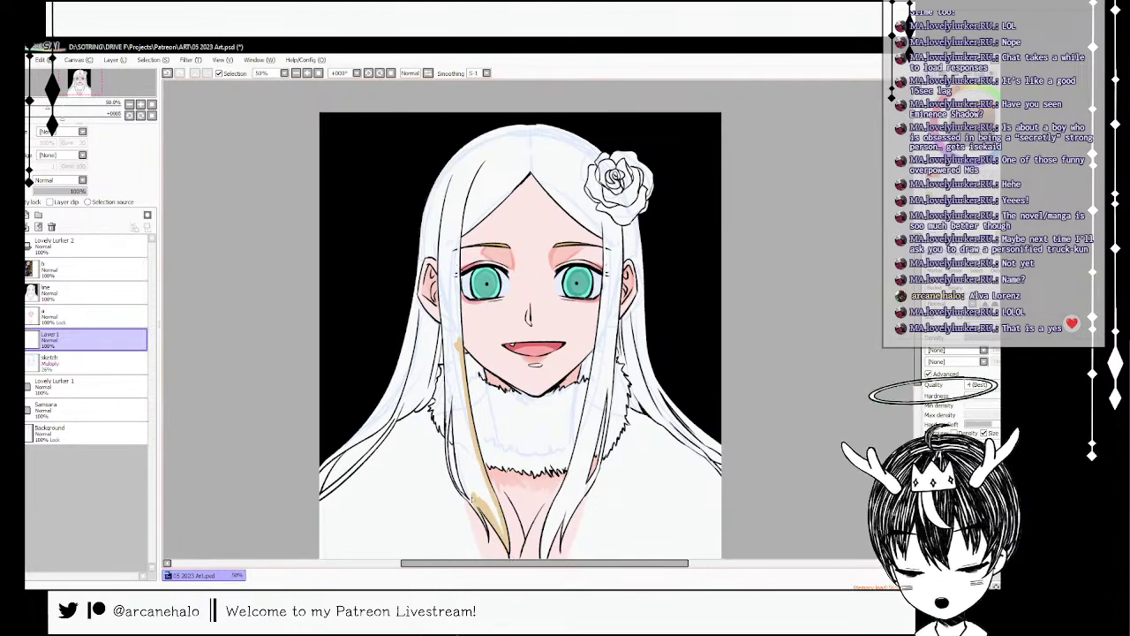
left_click_drag(465, 474, 475, 507)
left_click_drag(456, 429, 464, 493)
left_click_drag(454, 404, 462, 484)
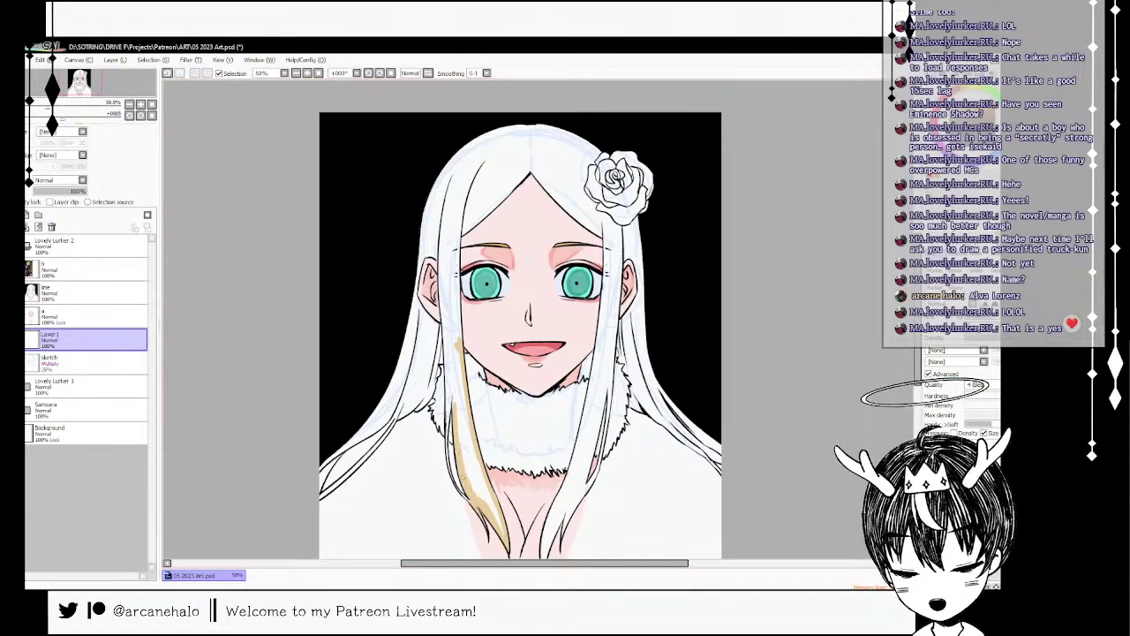
mouse_move(452, 399)
left_mouse_down()
mouse_move(449, 444)
mouse_move(466, 499)
left_mouse_up()
key("ctrl+z")
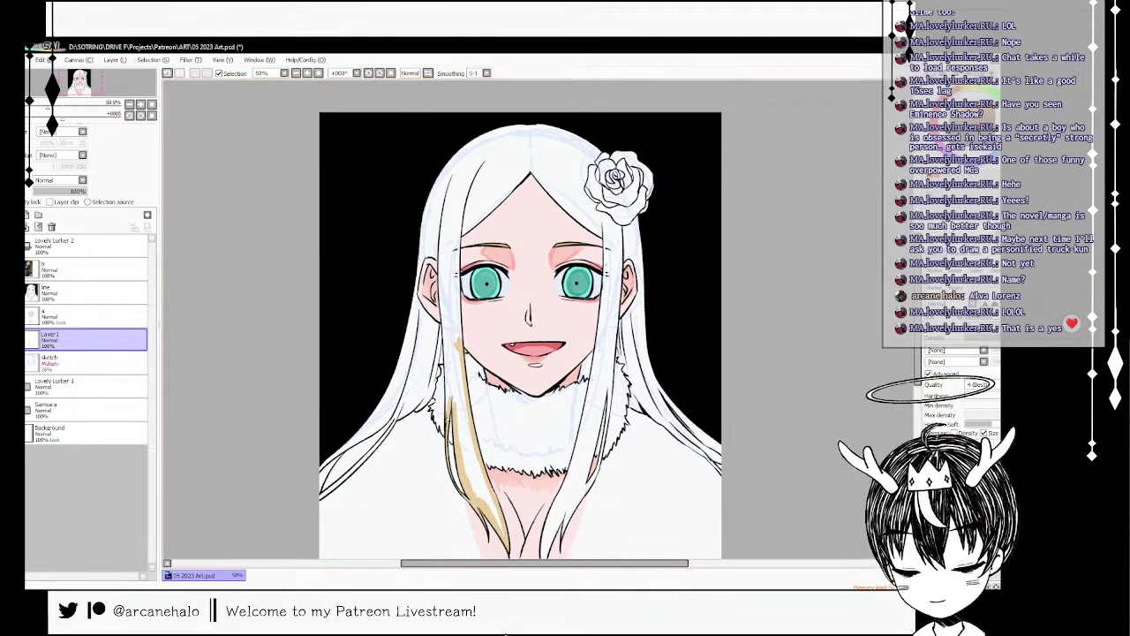
- Trace the hair edge in sandy blond beside the fur collar opposite the rose, down to the shoulder
left_click_drag(452, 383, 448, 420)
left_click_drag(448, 353, 448, 404)
key("ctrl+z")
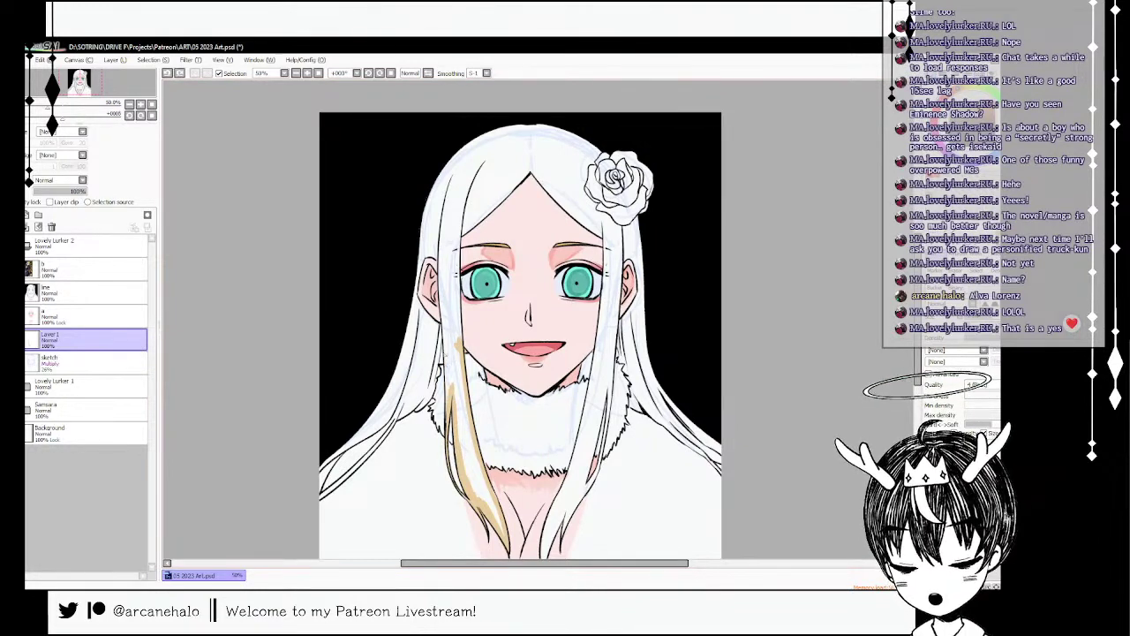
left_click_drag(450, 354, 445, 403)
mouse_move(441, 358)
left_mouse_down()
mouse_move(432, 401)
mouse_move(411, 411)
left_mouse_up()
key("ctrl+z")
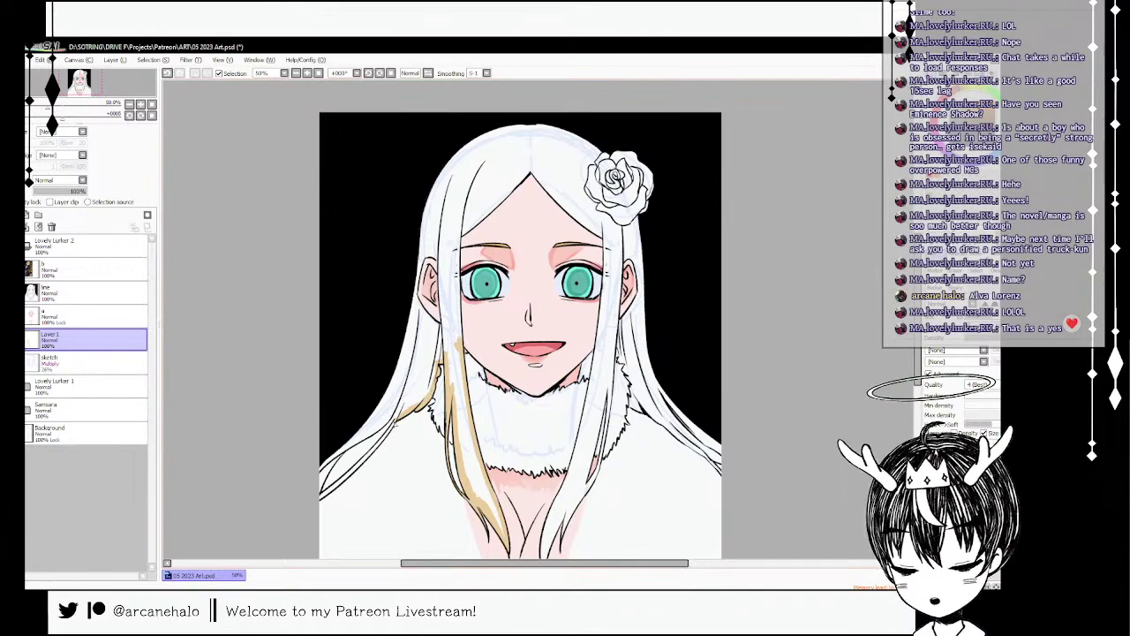
- Line the strands over the shoulder opposite the rose with sandy blond, out to the canvas edge
left_click_drag(398, 423, 321, 497)
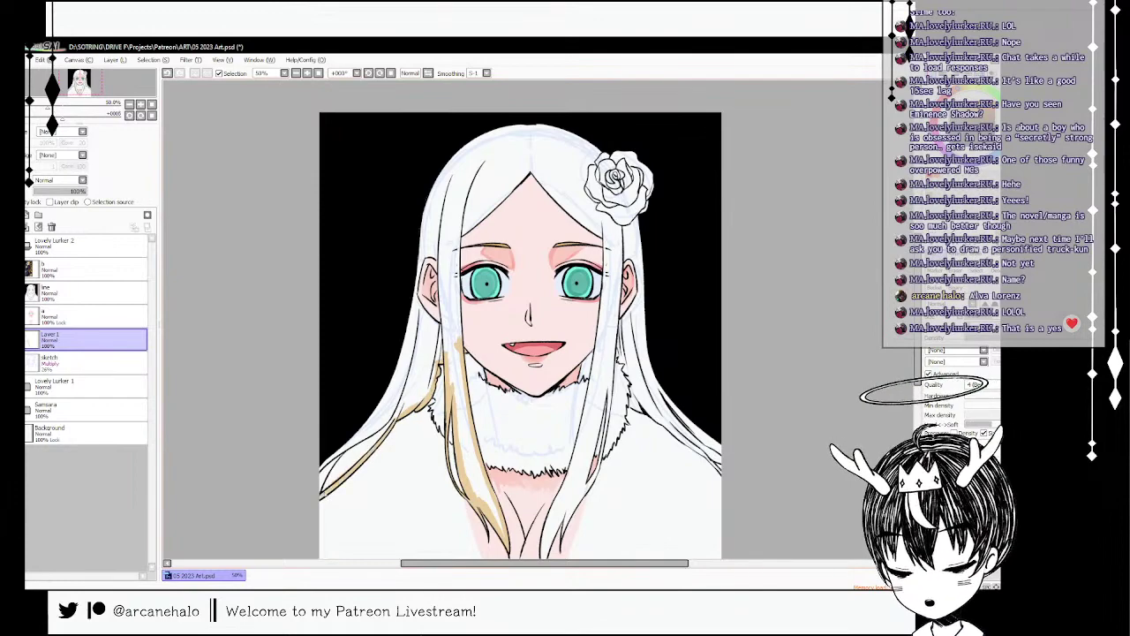
key("ctrl+z")
key("ctrl+z")
left_click_drag(365, 462, 321, 499)
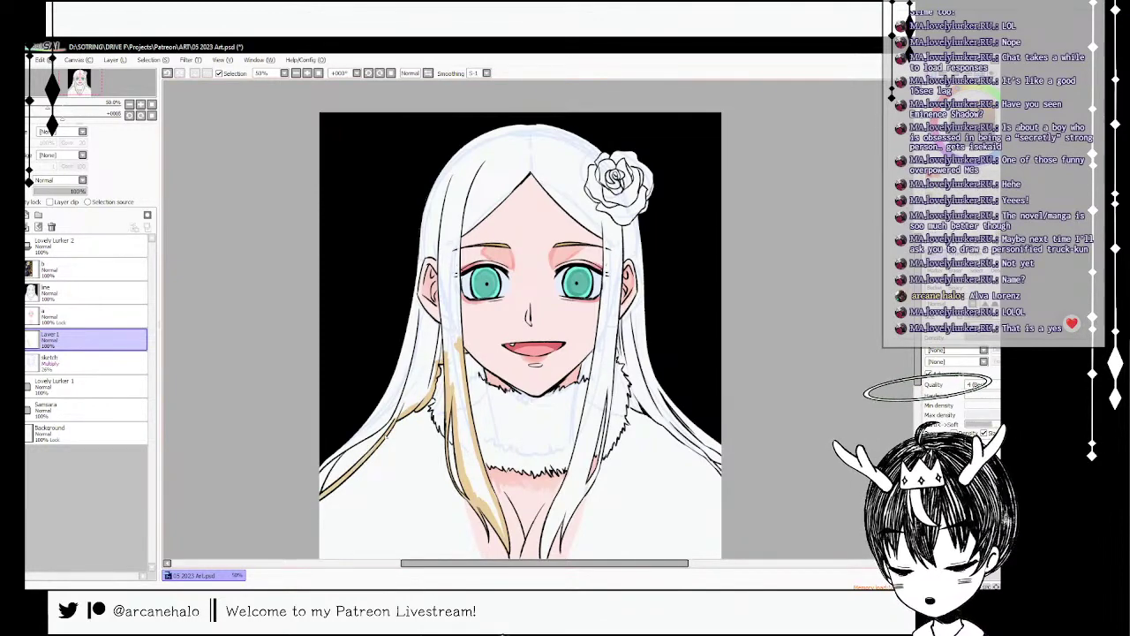
left_click_drag(403, 408, 343, 460)
key("ctrl+z")
left_click_drag(387, 426, 319, 477)
left_click_drag(352, 442, 321, 468)
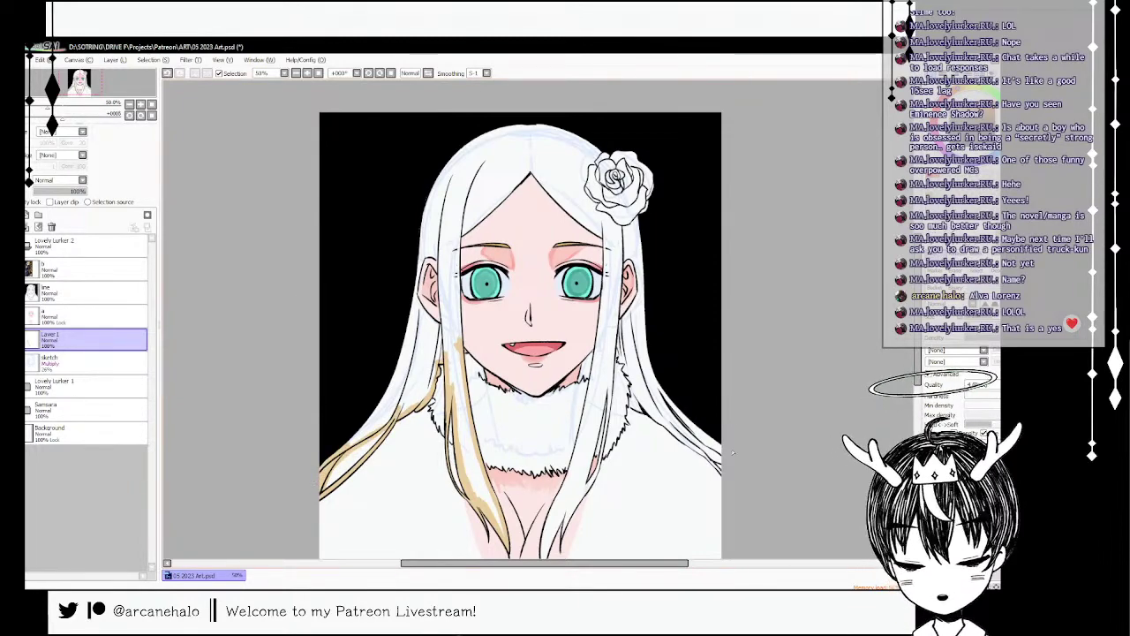
- Trace the strands on the rose's side and the hair edges along both sides of the face in sandy blond
mouse_move(707, 457)
left_mouse_down()
mouse_move(722, 473)
mouse_move(722, 463)
left_mouse_up()
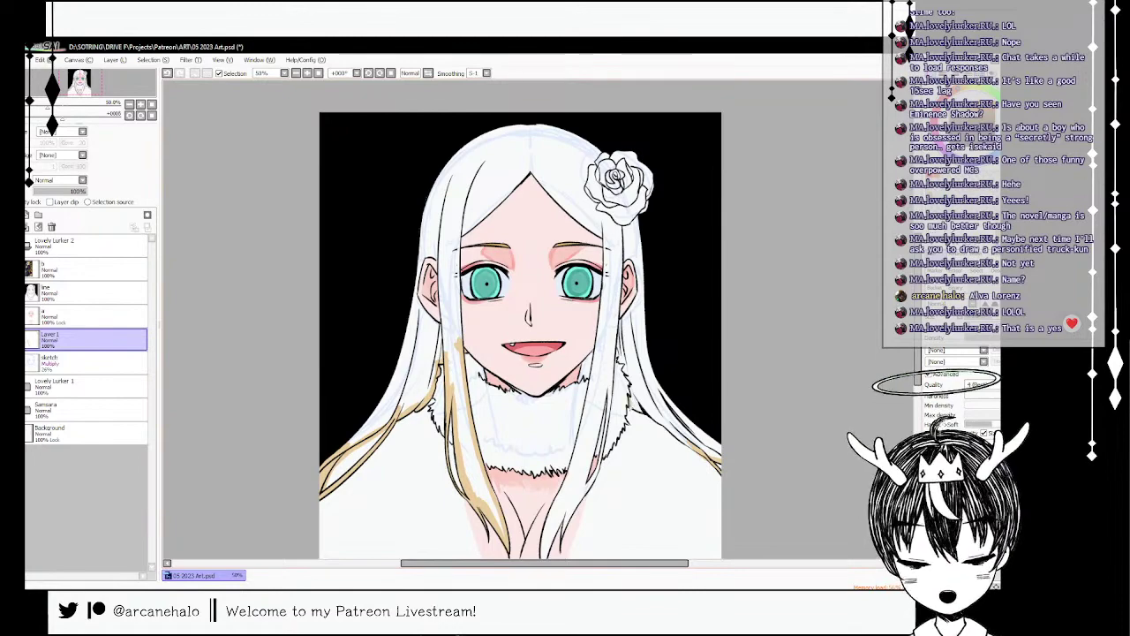
left_click_drag(630, 396, 637, 408)
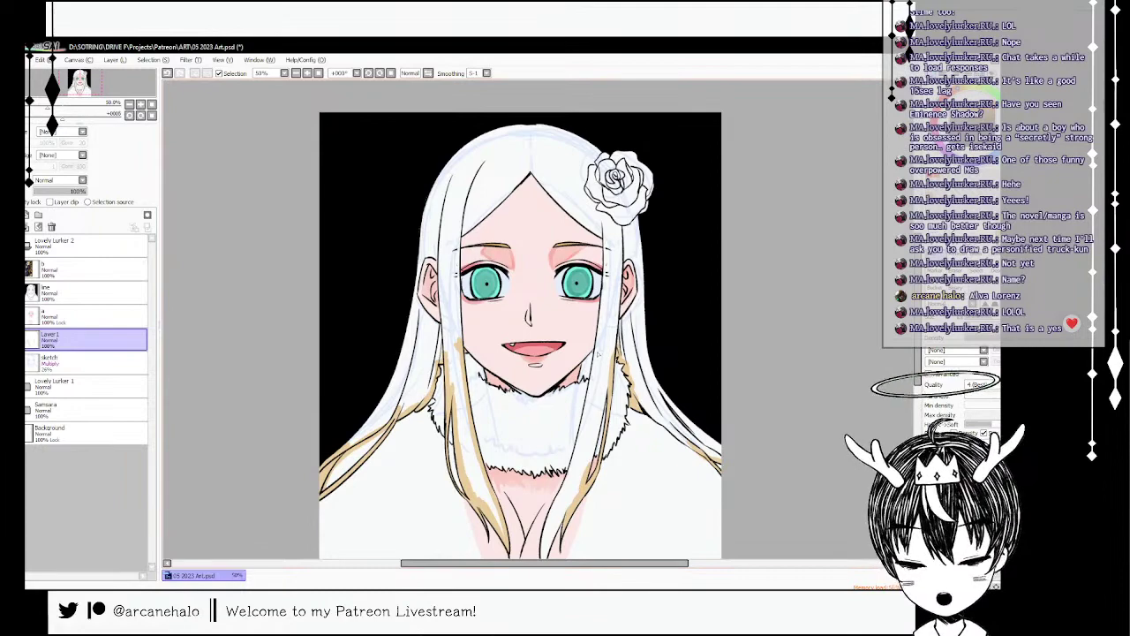
mouse_move(458, 339)
left_mouse_down()
mouse_move(456, 263)
mouse_move(484, 221)
left_mouse_up()
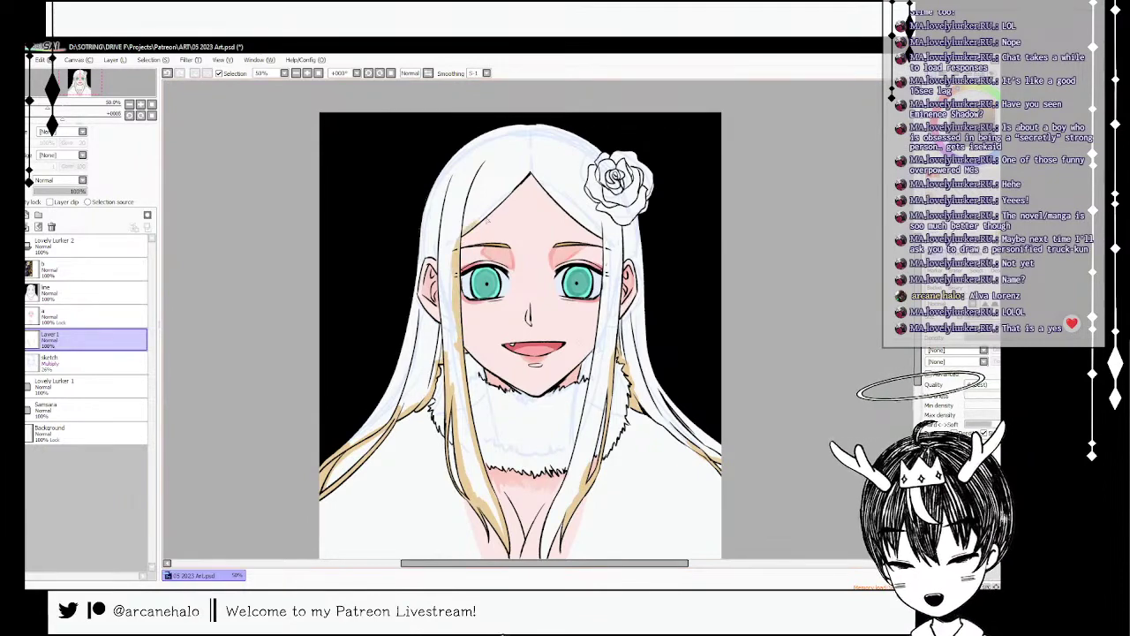
mouse_move(560, 203)
left_mouse_down()
mouse_move(604, 313)
mouse_move(607, 351)
left_mouse_up()
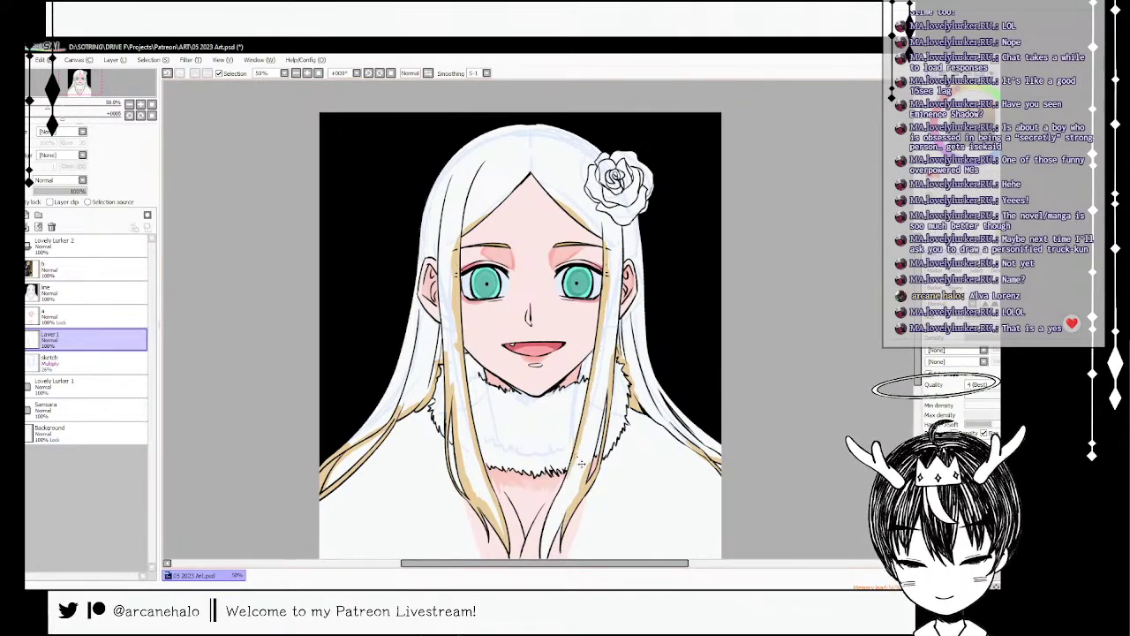
left_click_drag(582, 404, 545, 561)
left_click_drag(549, 554, 566, 510)
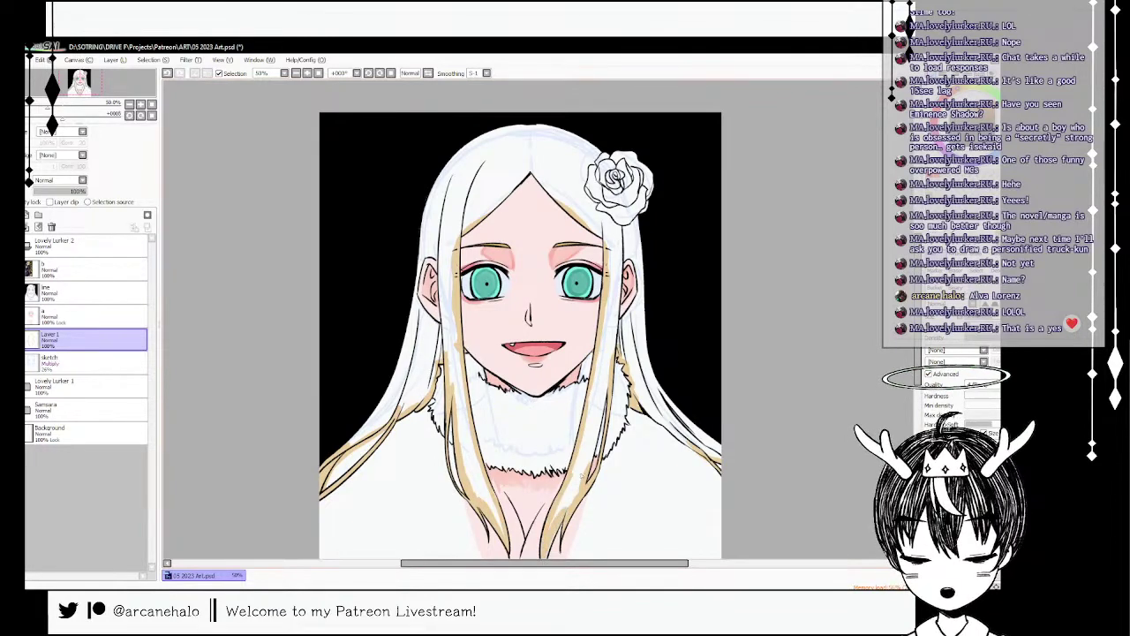
- Paint sandy blond around the rose to close off the hair area next to its petals
scroll(520, 335, "down", 3)
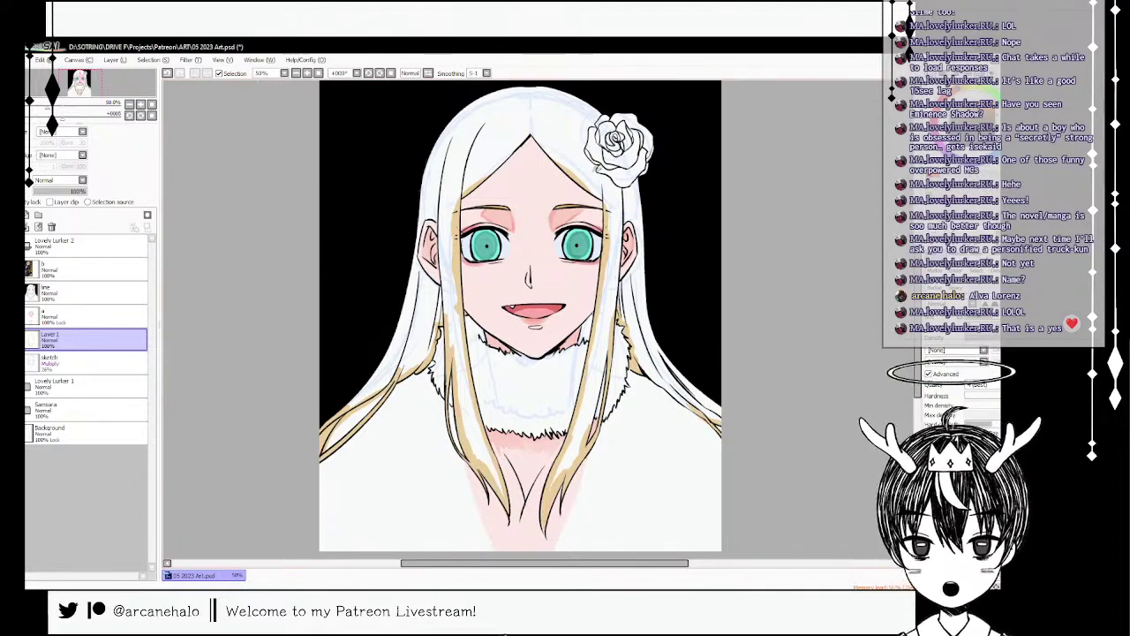
left_click_drag(611, 186, 637, 185)
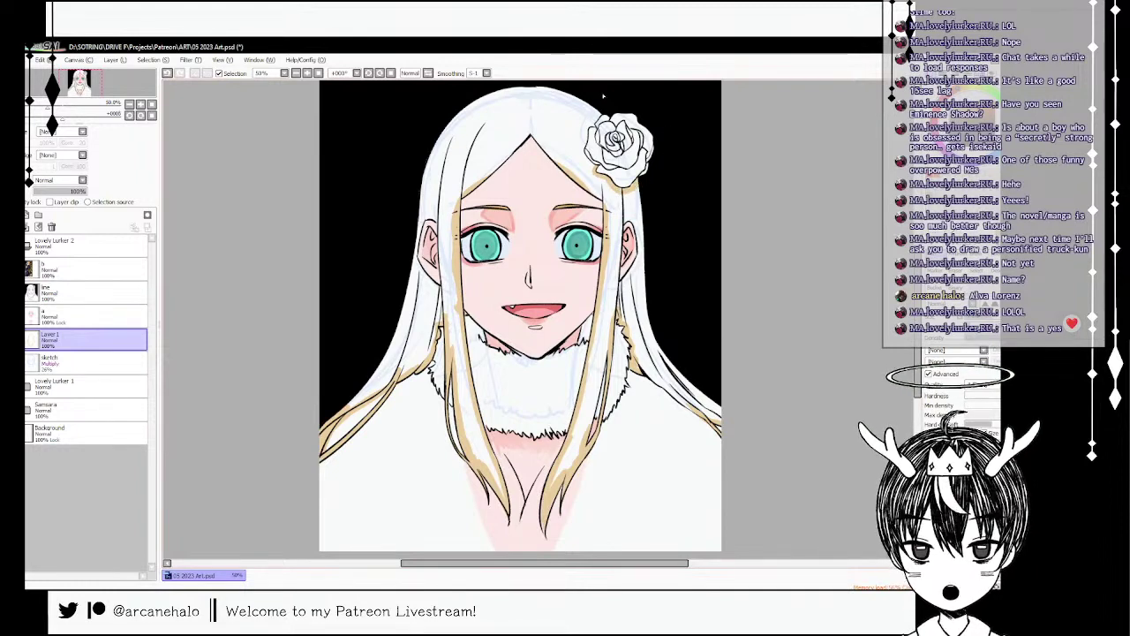
left_click_drag(574, 100, 589, 124)
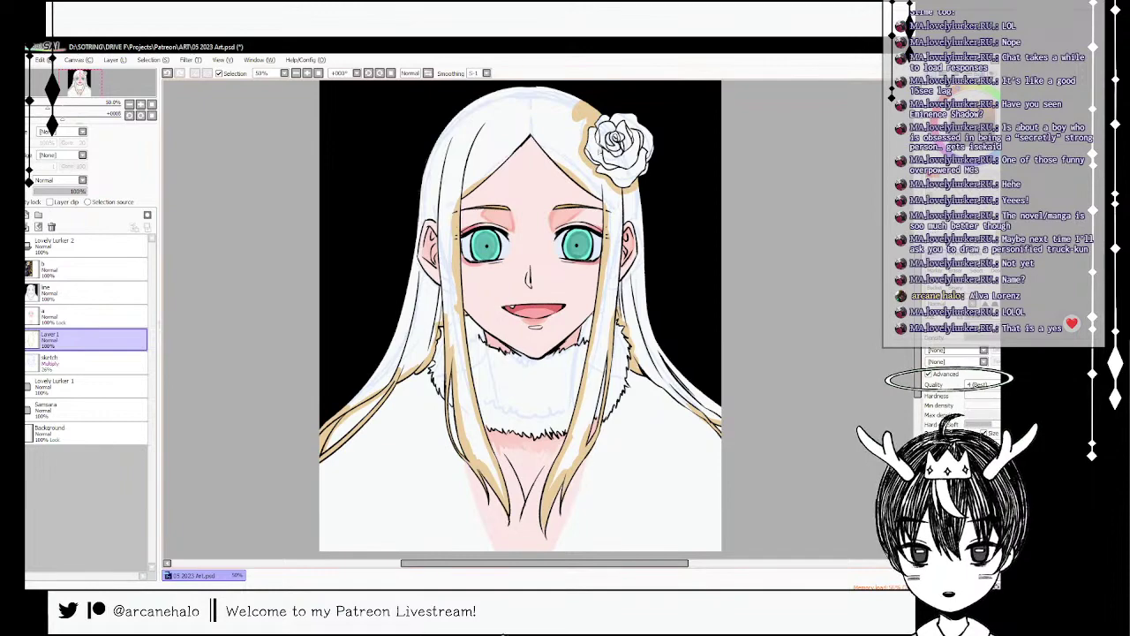
- Try filling the hair with sandy blond using the Bucket tool, and undo the fill
key("g")
left_click(617, 233)
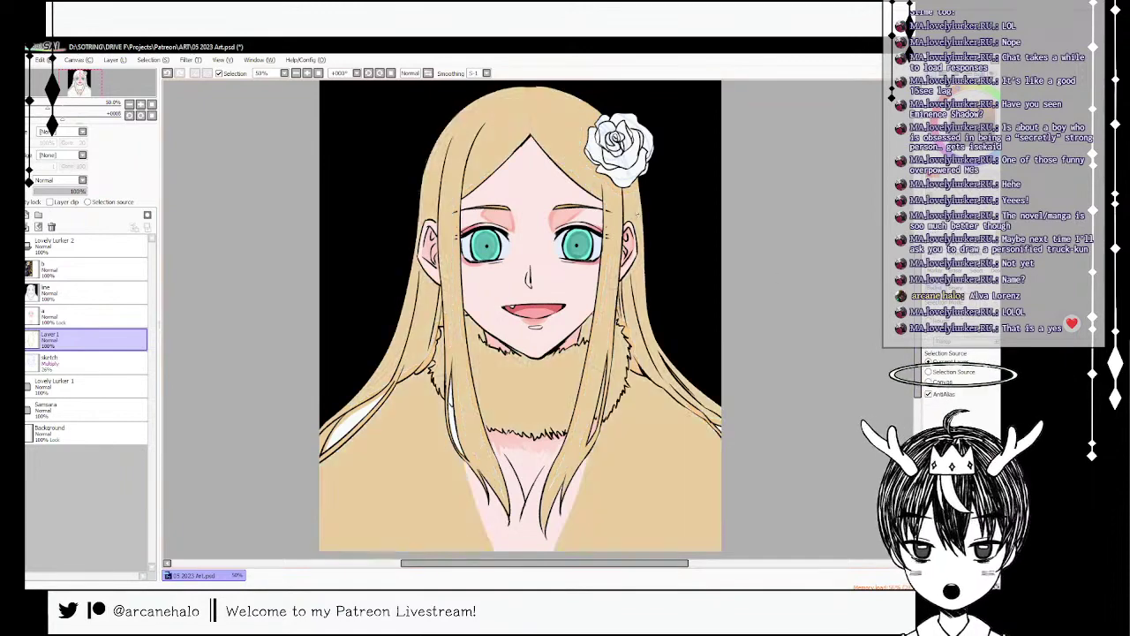
key("ctrl+z")
key("b")
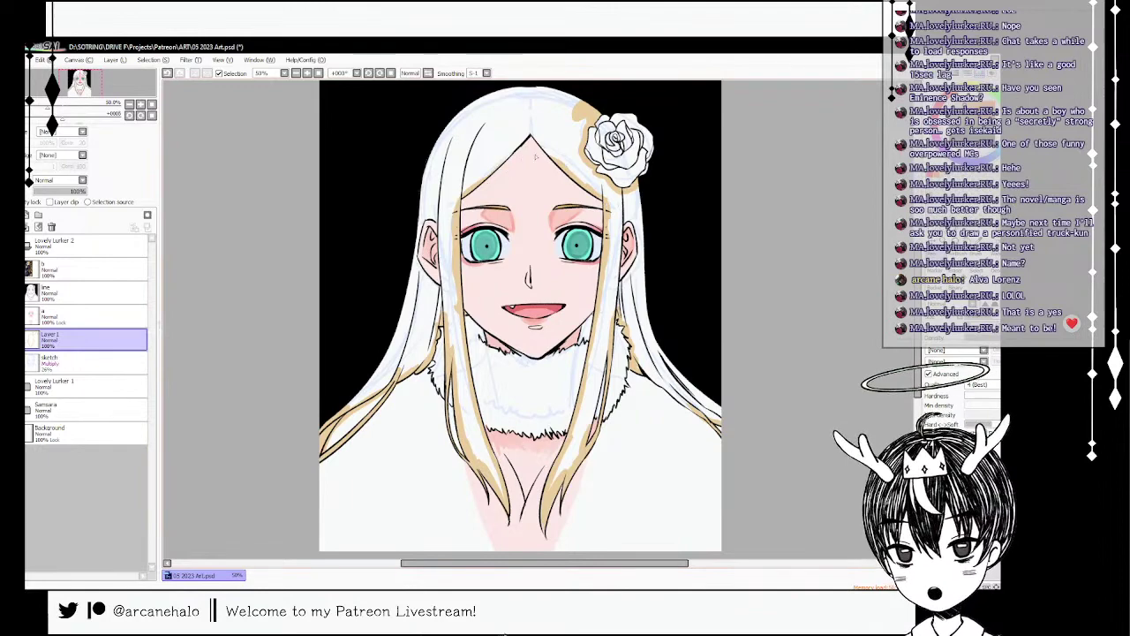
- Brush over possible gaps in the sandy-blond hair outline on both sides of the face
left_click_drag(457, 293, 460, 339)
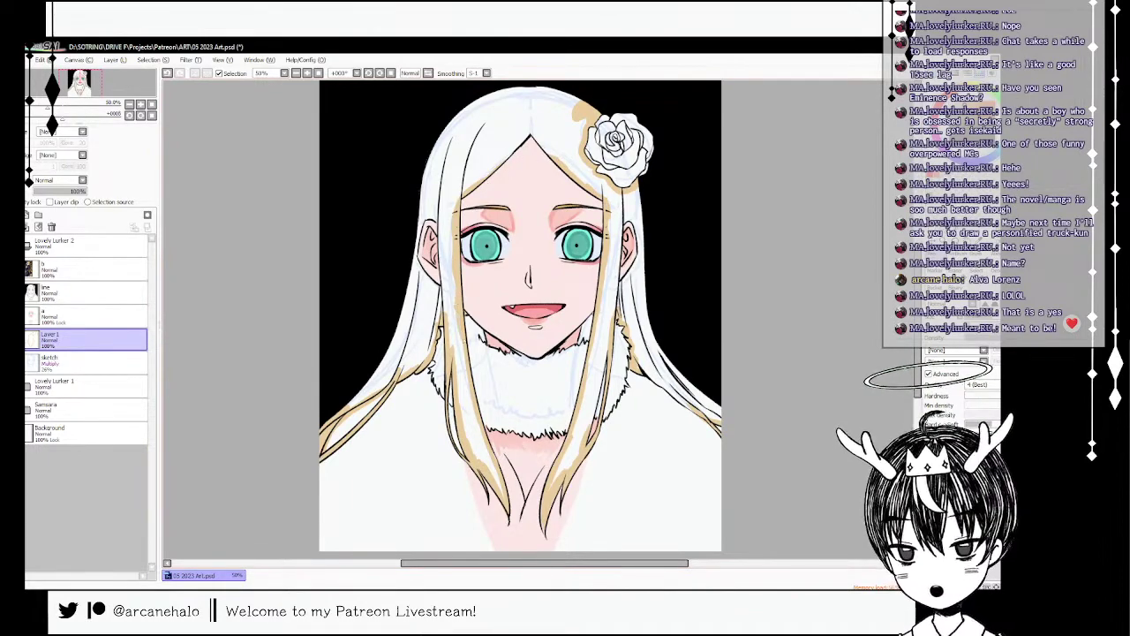
key("ctrl+z")
key("ctrl+z")
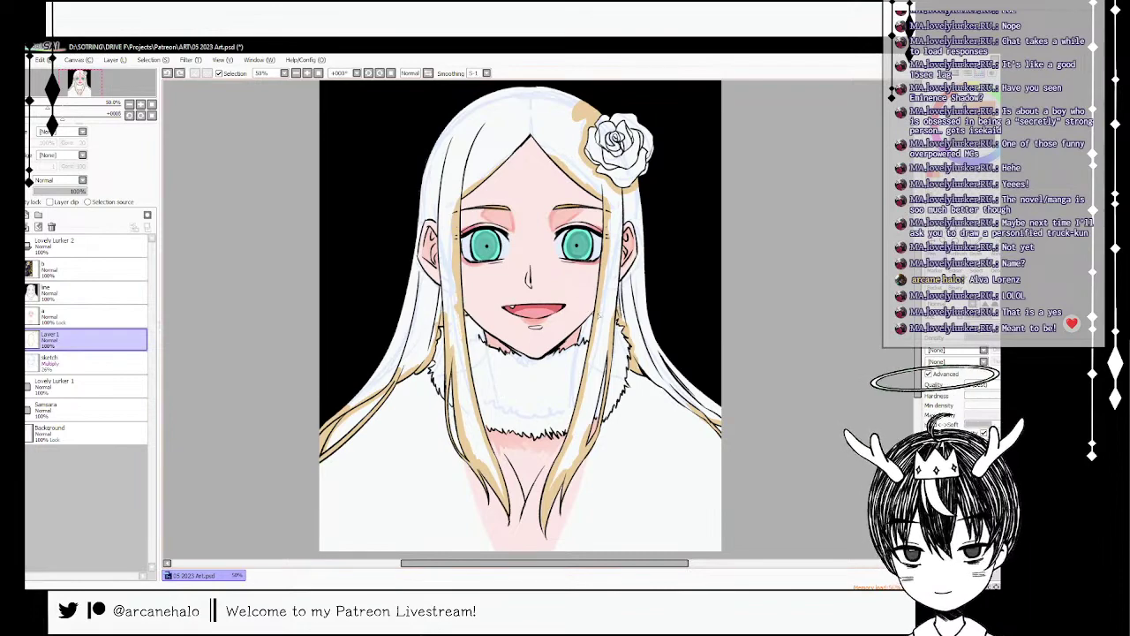
left_click_drag(599, 315, 600, 323)
- Retry the bucket fill from the hair behind the ear on the rose's side, and undo it
key("g")
left_click(635, 284)
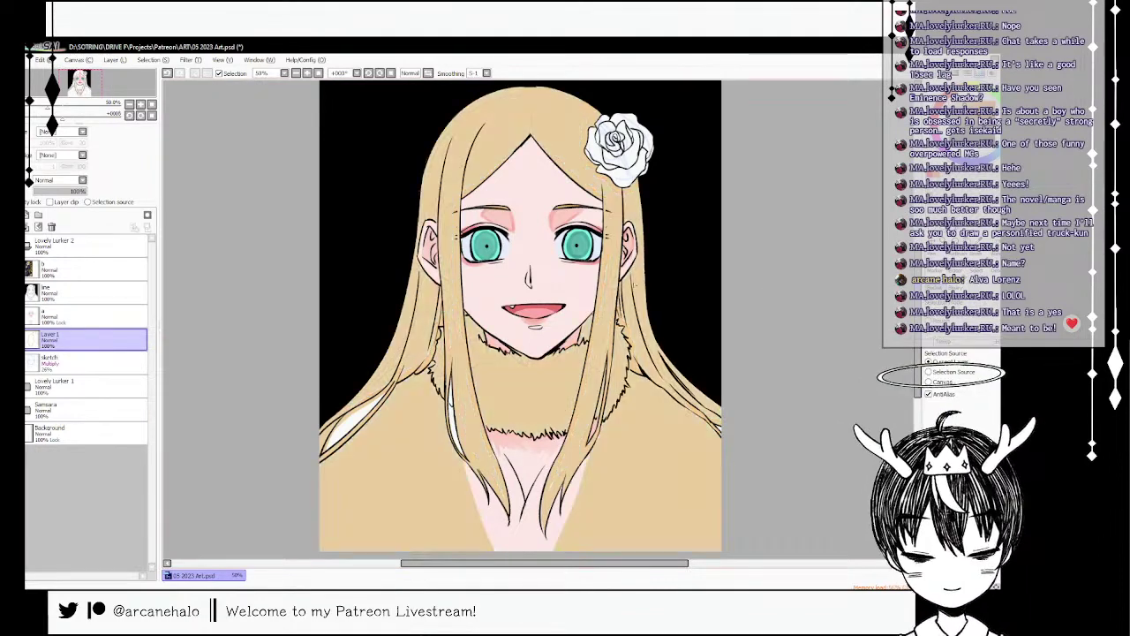
key("ctrl+z")
key("b")
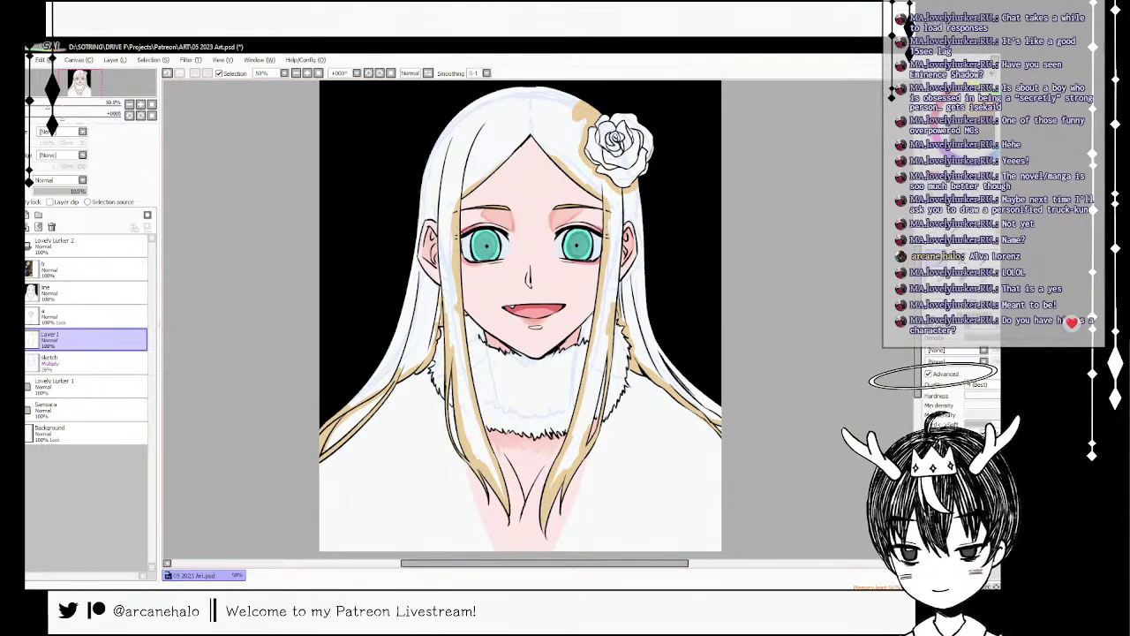
- Fill the hair inside its outline with flat sandy blond, and return to layer a with the brush
left_click(962, 271)
left_click(565, 133)
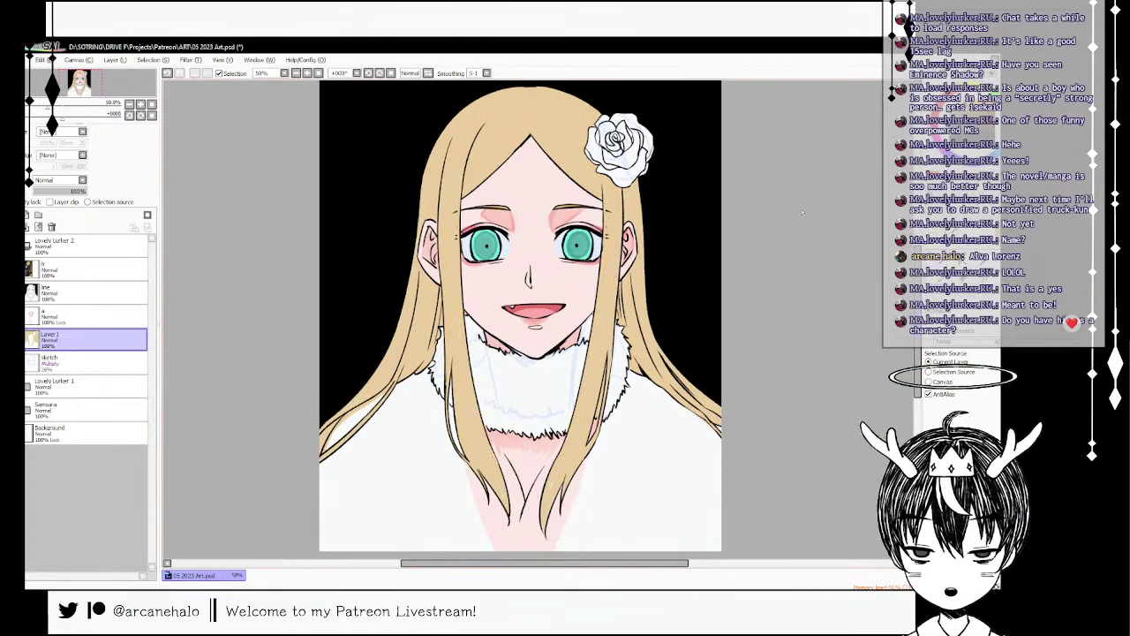
left_click(940, 270)
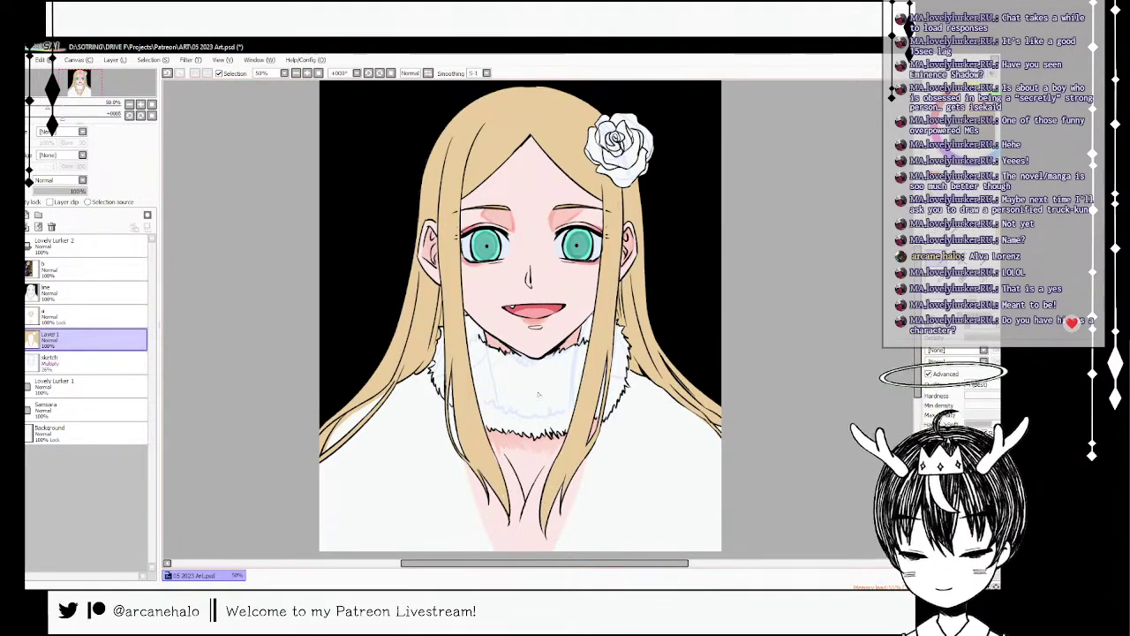
left_click(96, 316)
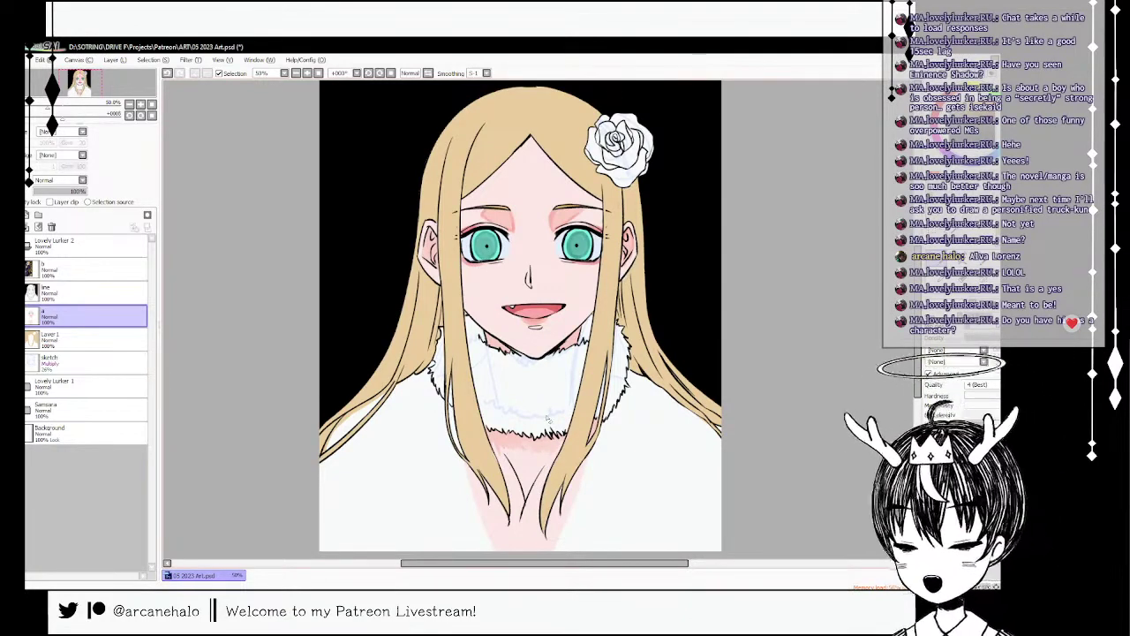
- Create a layer above the sketch layer and fill the clothing, fur collar and rose with dark navy
left_click(77, 363)
left_click(27, 214)
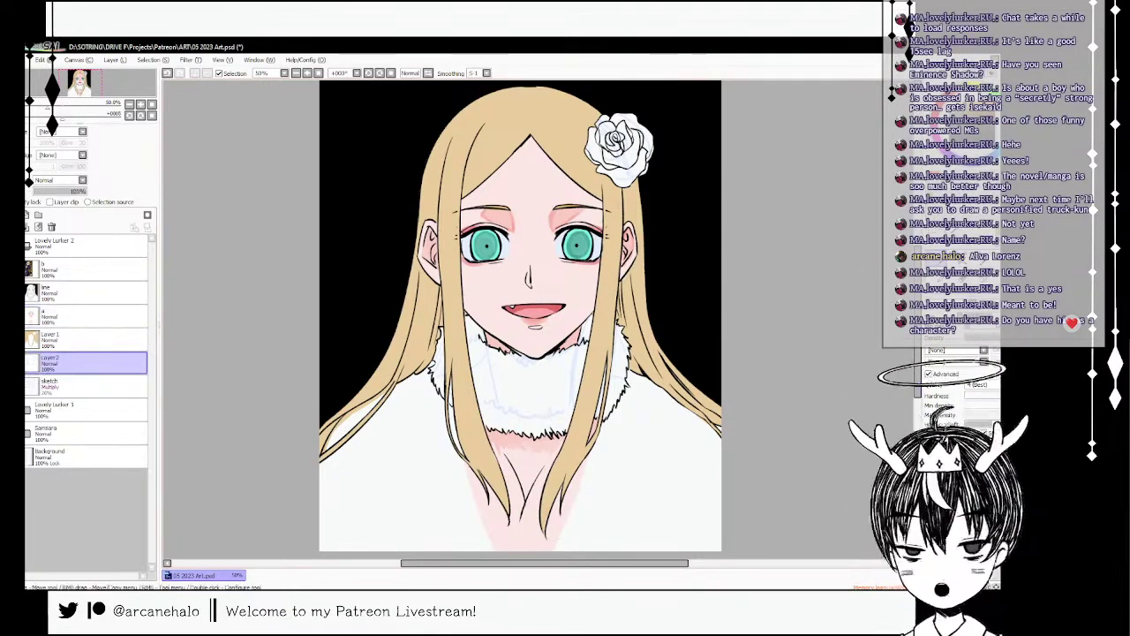
left_click(936, 265)
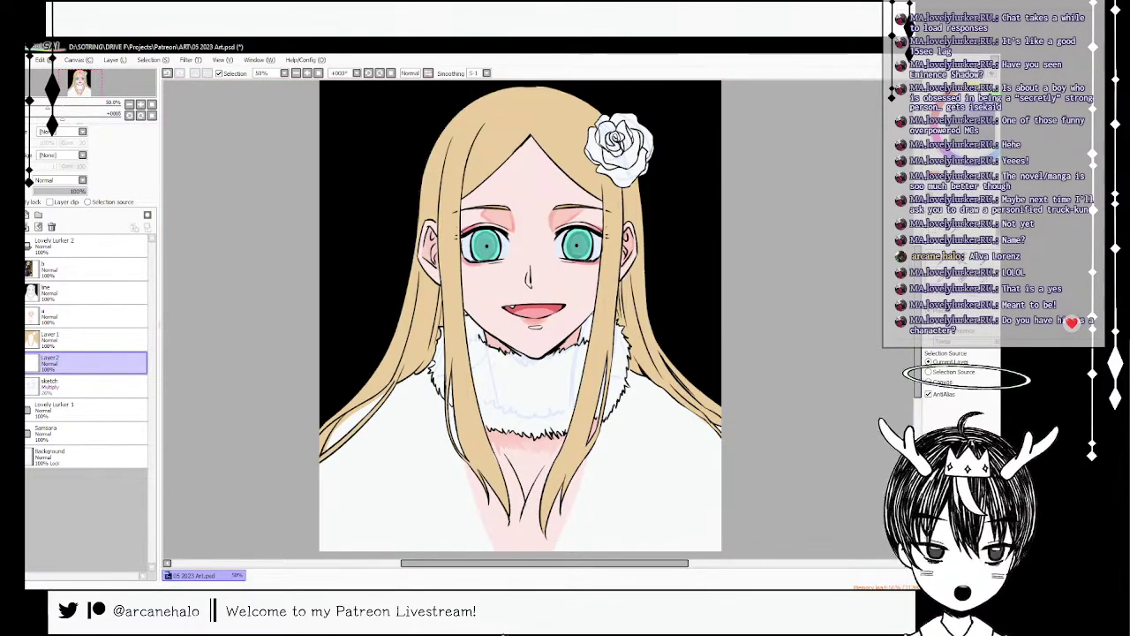
left_click(699, 261)
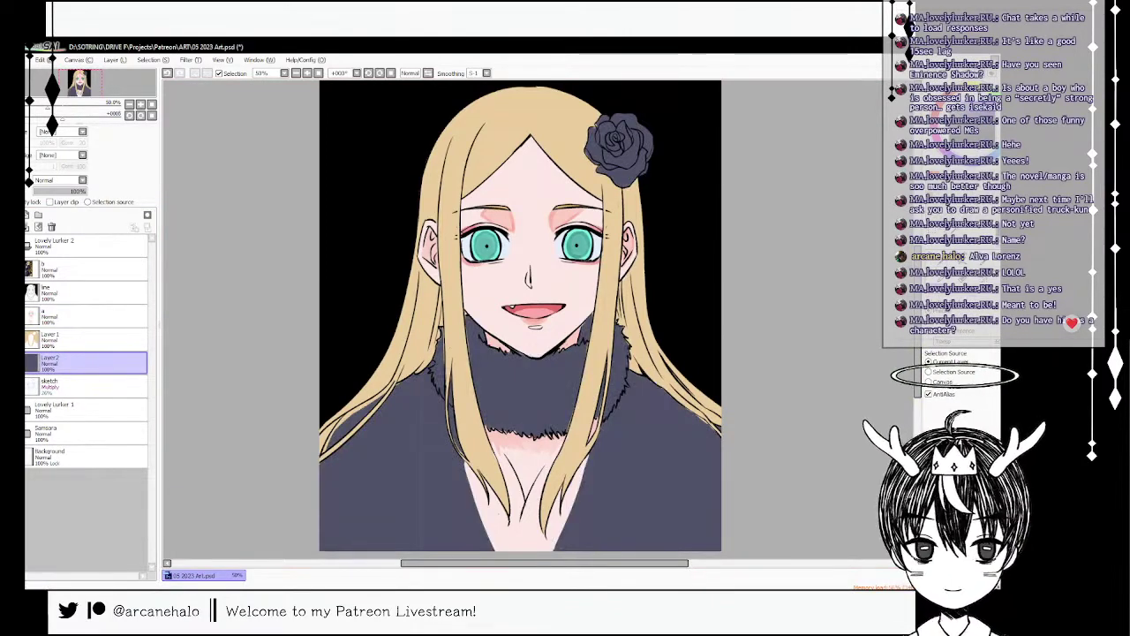
left_click(689, 228)
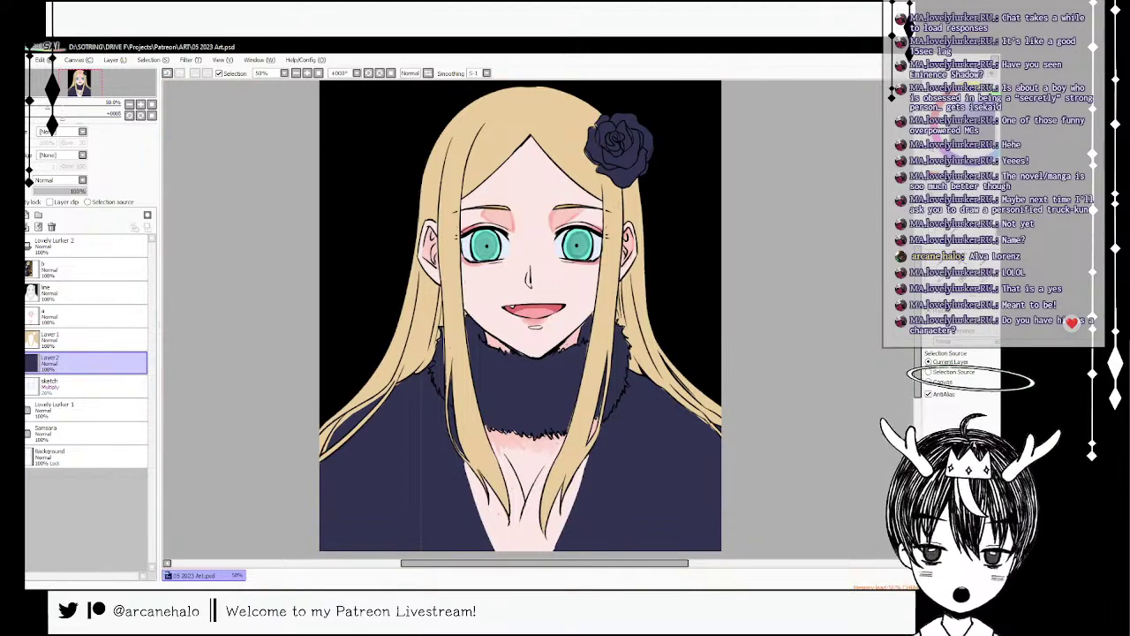
- On the hair layer, set smoothing to 0 and shade the long side strands with darker tan brush strokes
key("v")
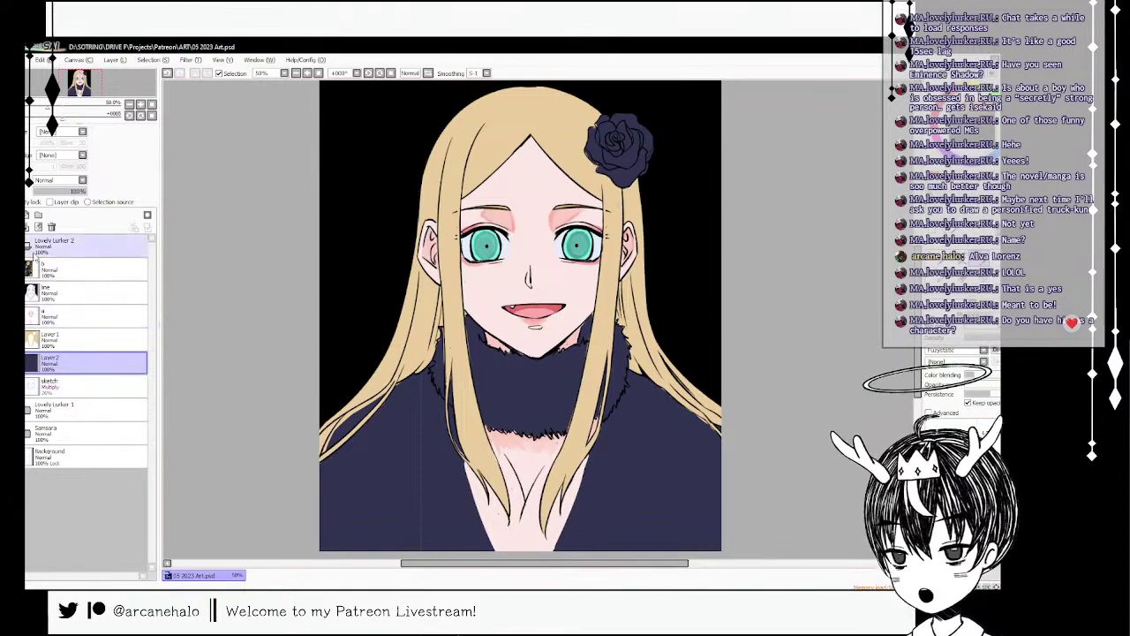
left_click(84, 339)
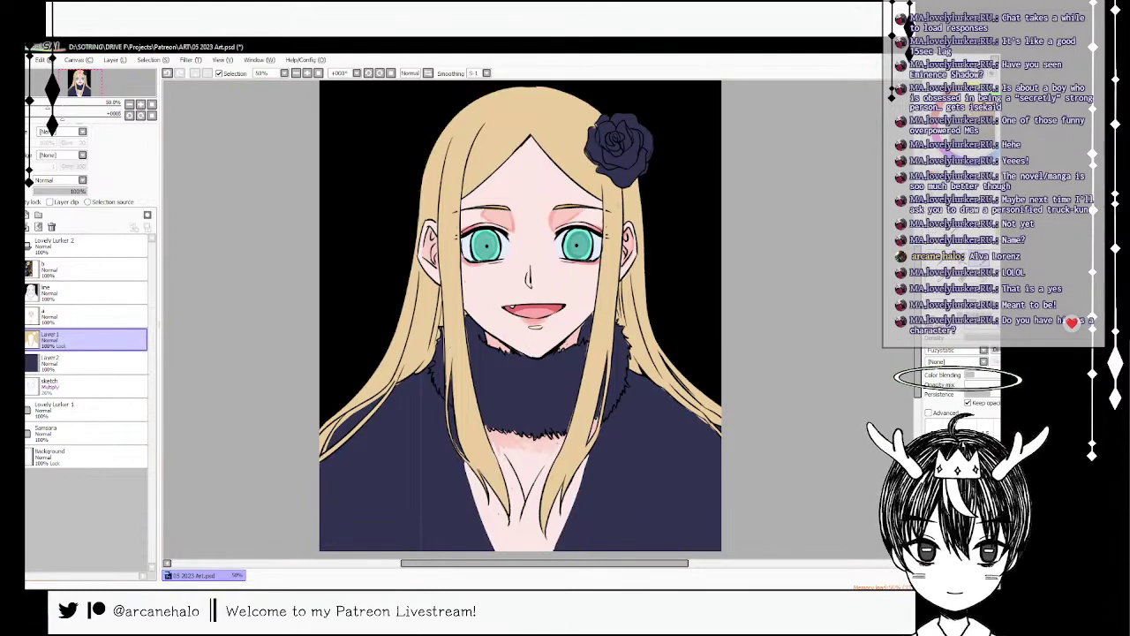
key("ctrl+z")
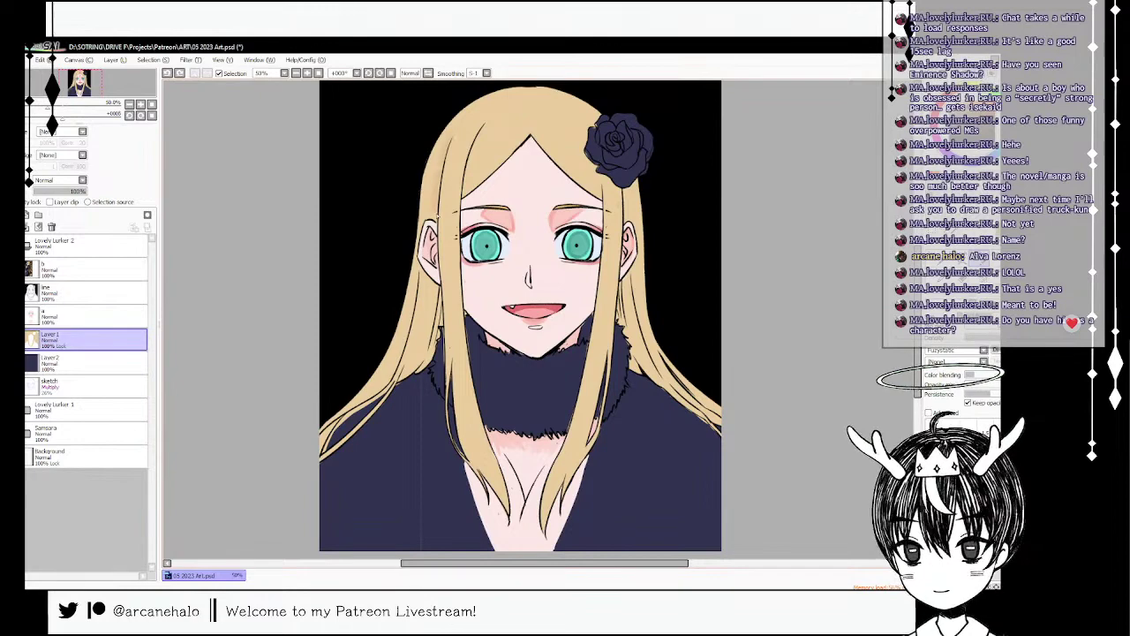
key("ctrl+z")
left_click(486, 73)
left_click(478, 83)
left_click_drag(454, 132, 430, 208)
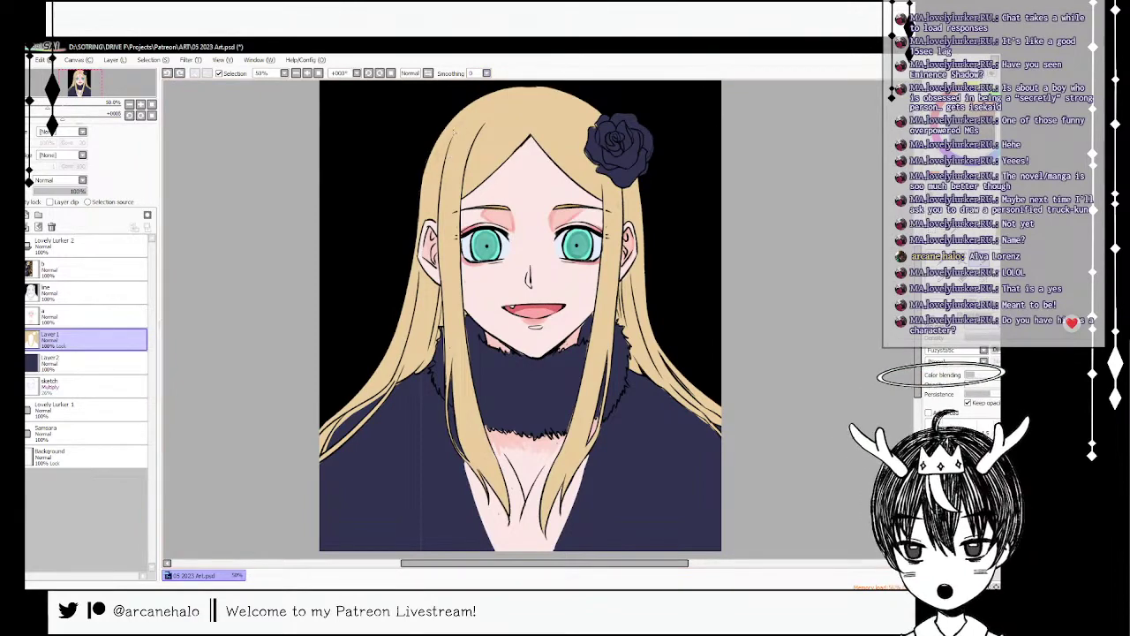
left_click_drag(450, 133, 428, 217)
left_click_drag(436, 169, 429, 219)
left_click_drag(425, 268, 409, 352)
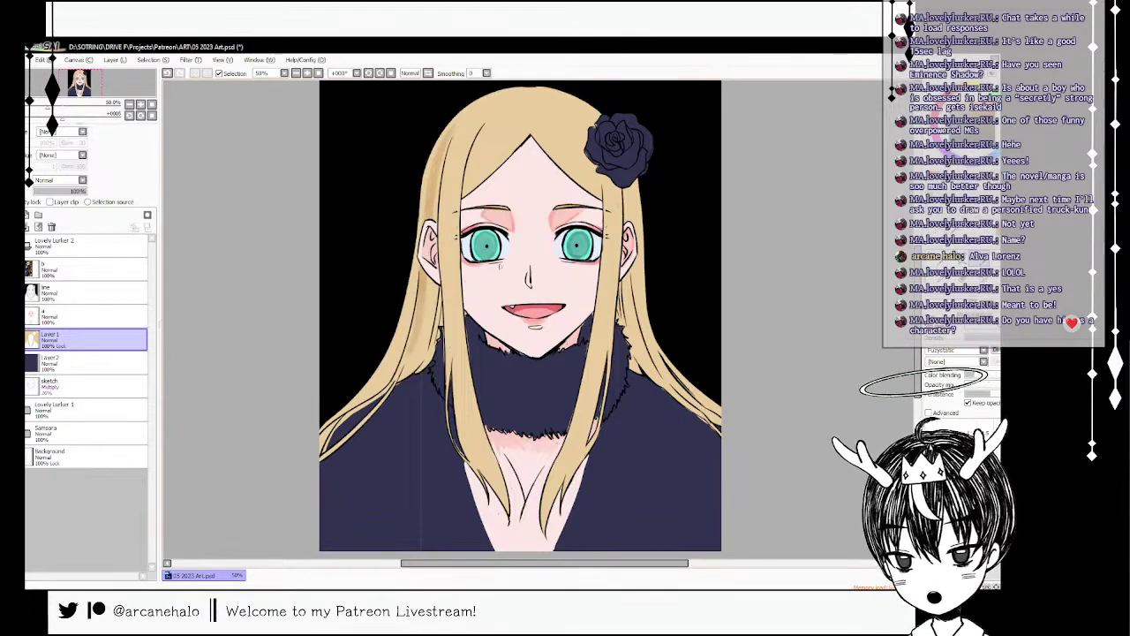
left_click_drag(451, 272, 461, 394)
left_click_drag(450, 233, 456, 302)
mouse_move(433, 281)
left_mouse_down()
mouse_move(402, 379)
mouse_move(339, 445)
left_mouse_up()
left_click_drag(393, 371, 360, 408)
left_click_drag(458, 344, 467, 400)
left_click_drag(457, 178, 452, 254)
mouse_move(463, 371)
left_mouse_down()
mouse_move(501, 505)
mouse_move(586, 417)
mouse_move(609, 272)
left_mouse_up()
left_click_drag(625, 233, 642, 389)
left_click_drag(581, 169, 613, 265)
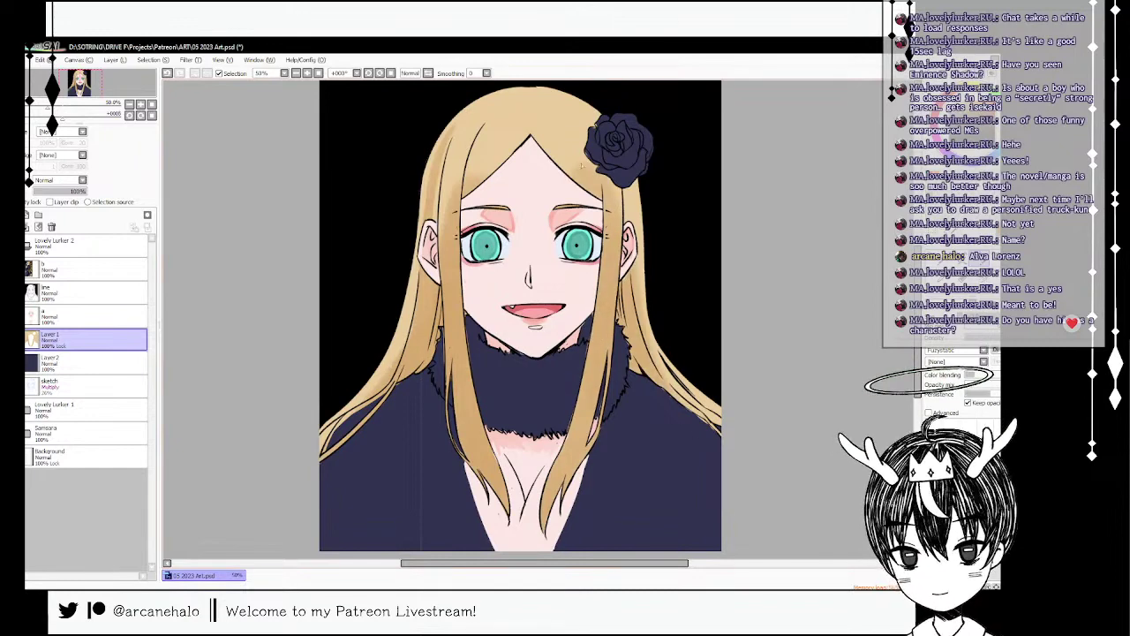
- Shade the crown and the parted front of the hair with darker tan strokes
mouse_move(528, 118)
left_mouse_down()
mouse_move(586, 175)
mouse_move(504, 154)
left_mouse_up()
mouse_move(519, 116)
left_mouse_down()
mouse_move(460, 179)
mouse_move(440, 222)
left_mouse_up()
mouse_move(454, 182)
left_mouse_down()
mouse_move(494, 113)
mouse_move(452, 145)
left_mouse_up()
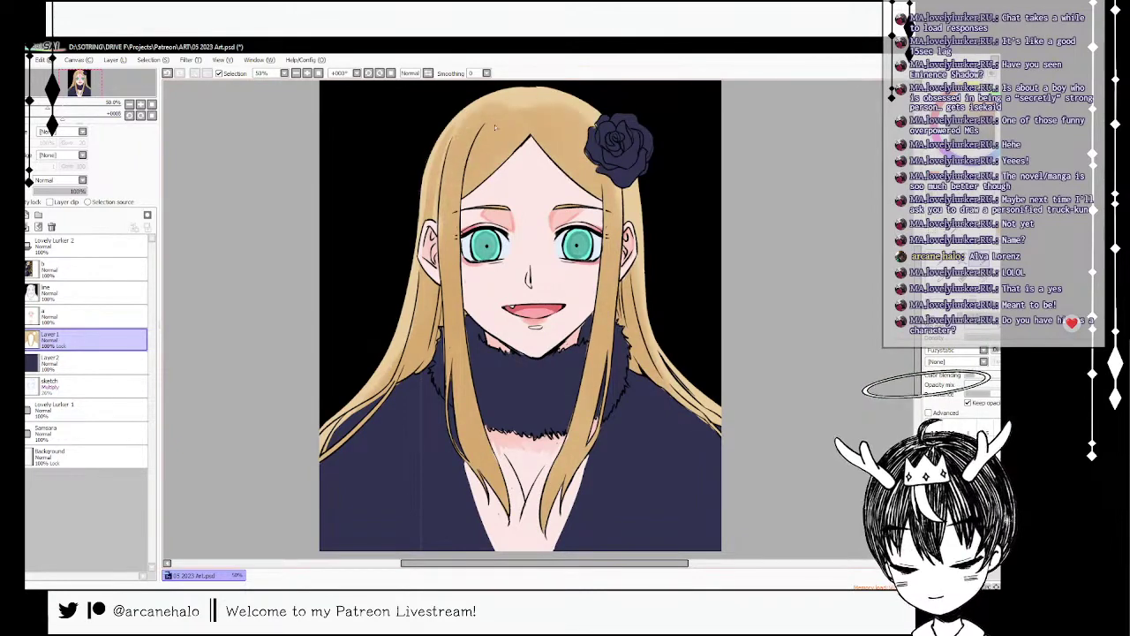
mouse_move(500, 108)
left_mouse_down()
mouse_move(560, 101)
mouse_move(582, 113)
left_mouse_up()
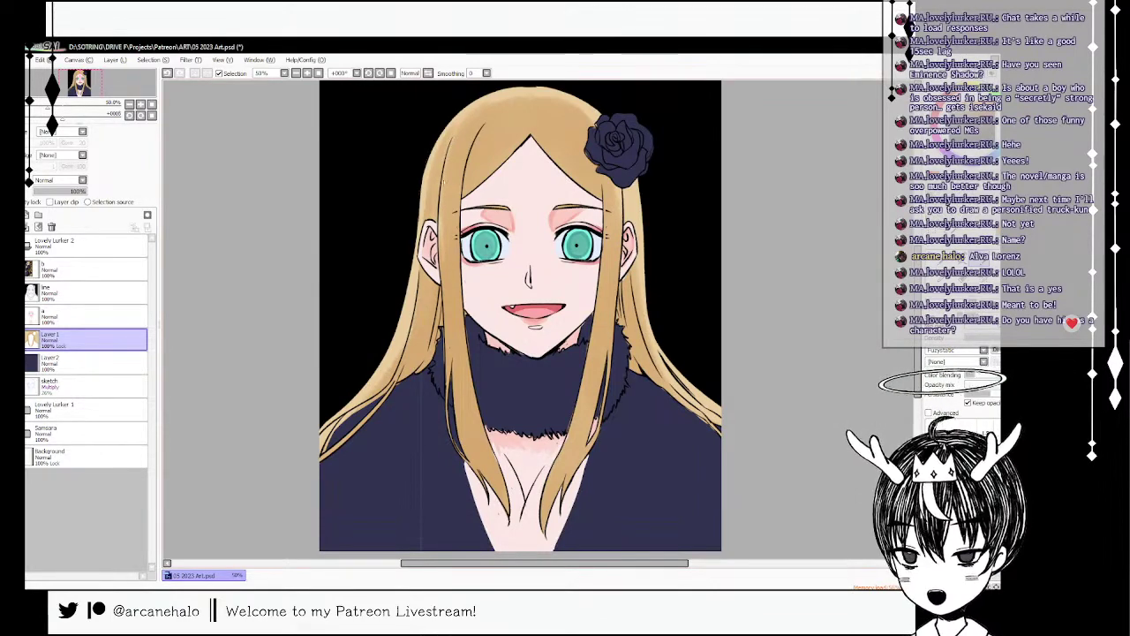
key("ctrl+z")
- Paint fine lighter strands along the crown and sides of the hair
key("b")
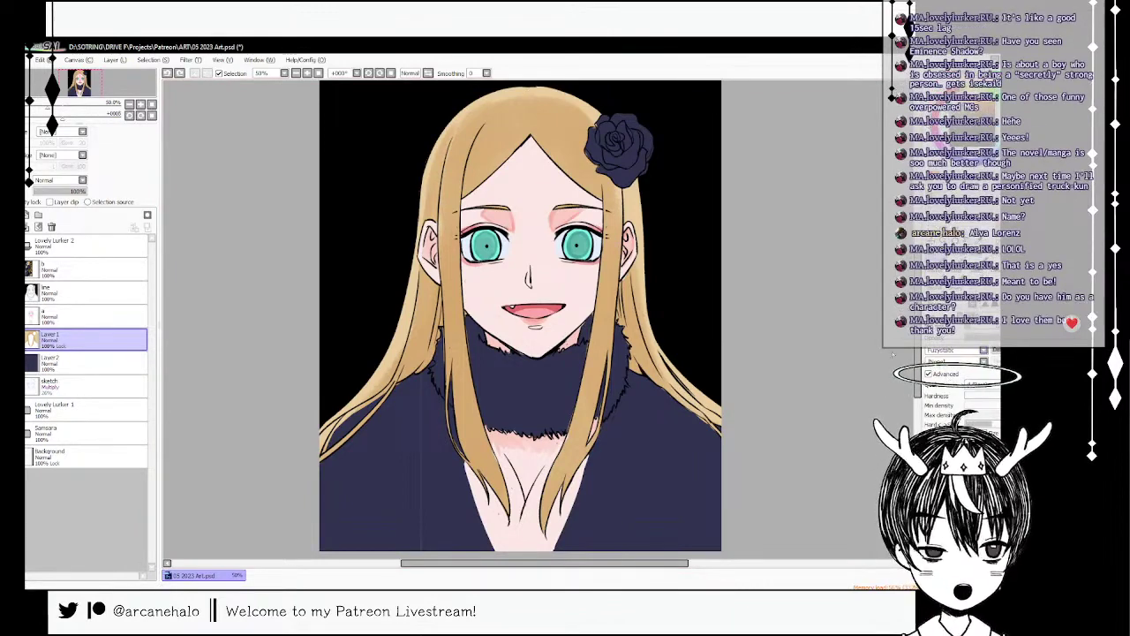
left_click_drag(455, 137, 444, 185)
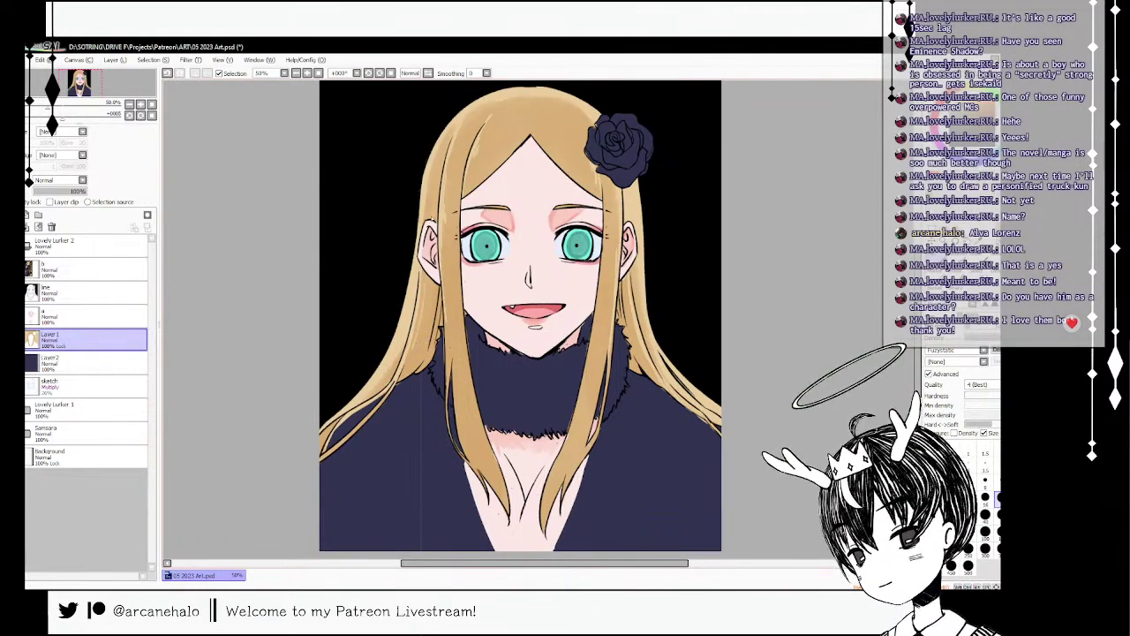
left_click_drag(425, 218, 430, 191)
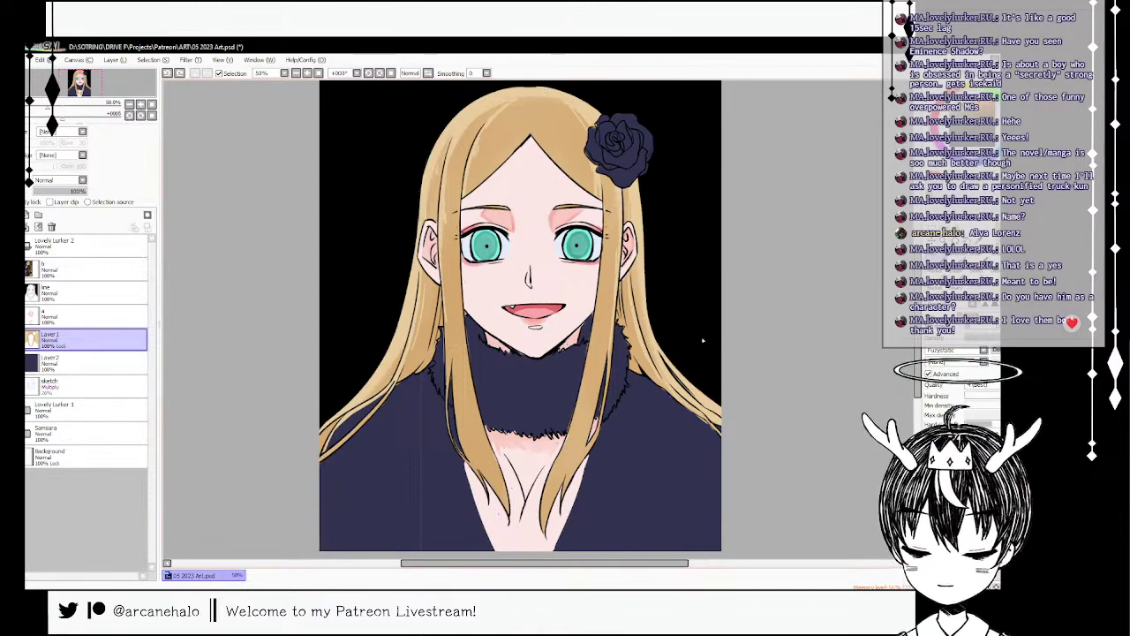
- Create a layer above the line art, fill it with pale blue and set its blending mode to Multiply
left_click(80, 316)
left_click(80, 293)
left_click(28, 215)
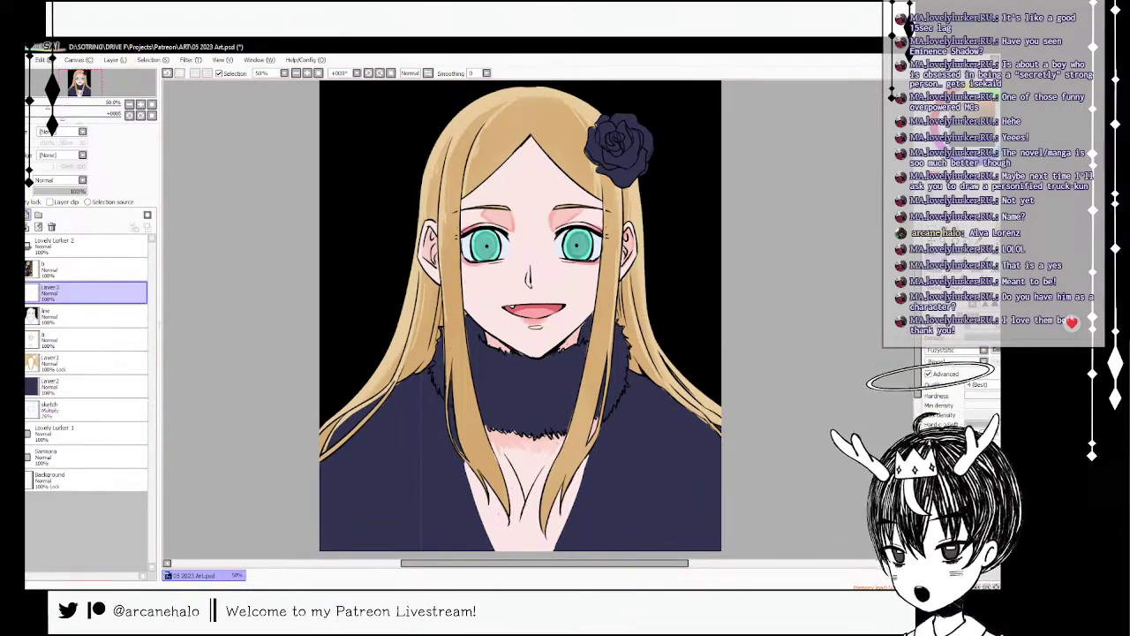
key("w")
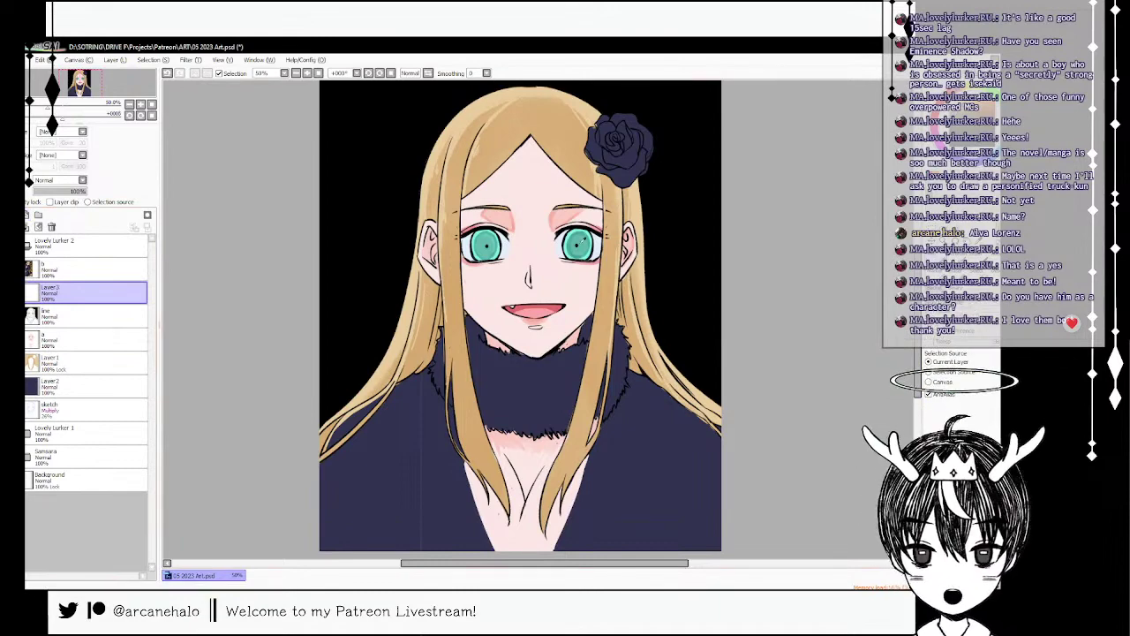
left_click(590, 160)
left_click(59, 180)
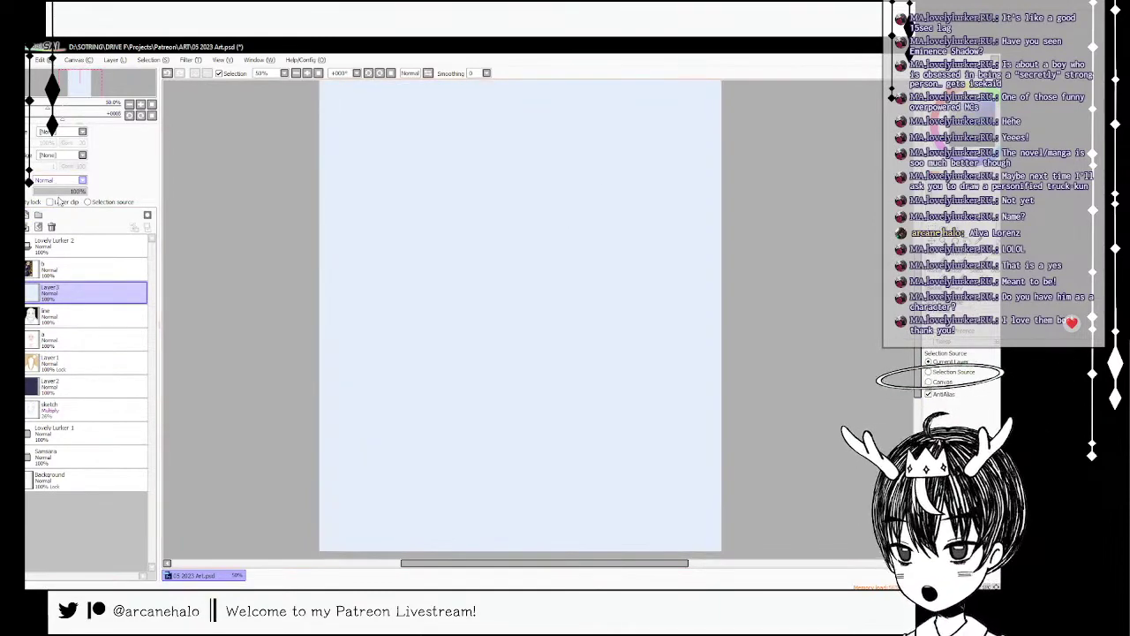
left_click(59, 211)
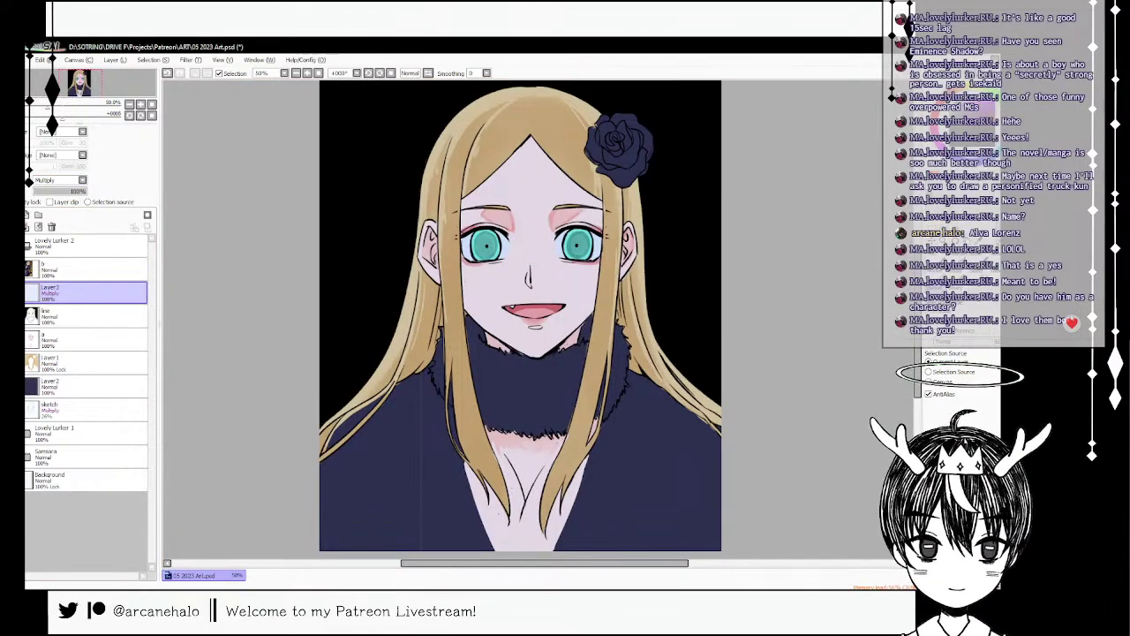
- Try a pink fill on the Multiply layer, refill it with greyish blue and save the file
left_click(658, 229)
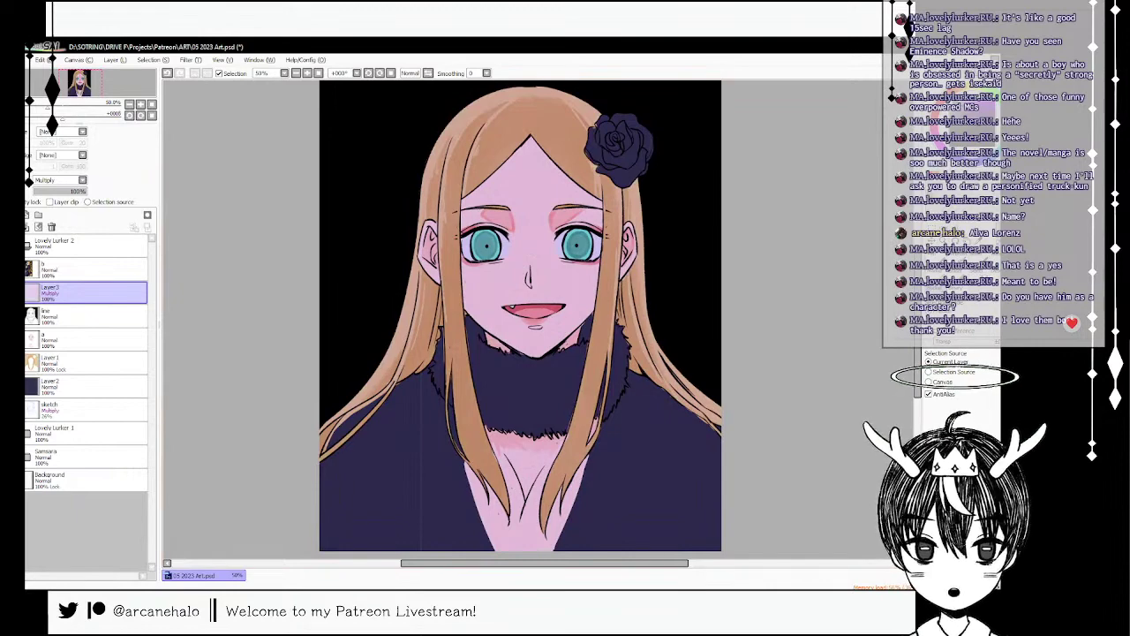
left_click(718, 216)
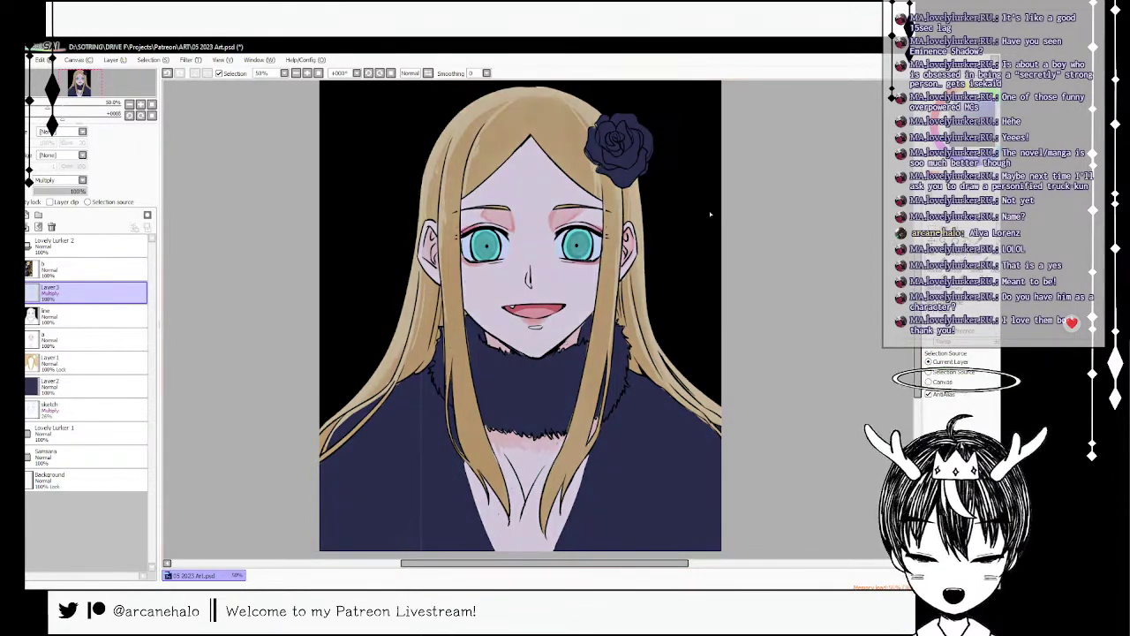
key("ctrl+s")
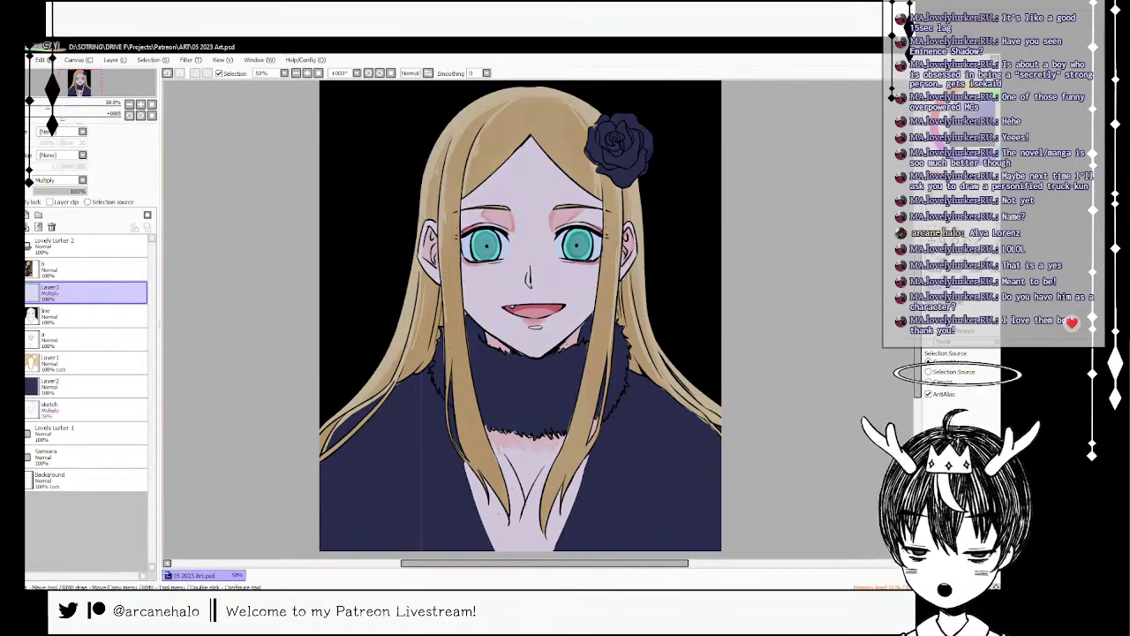
- Rename the Multiply overlay layer to "a"
left_click(942, 265)
double_click(54, 291)
type("a")
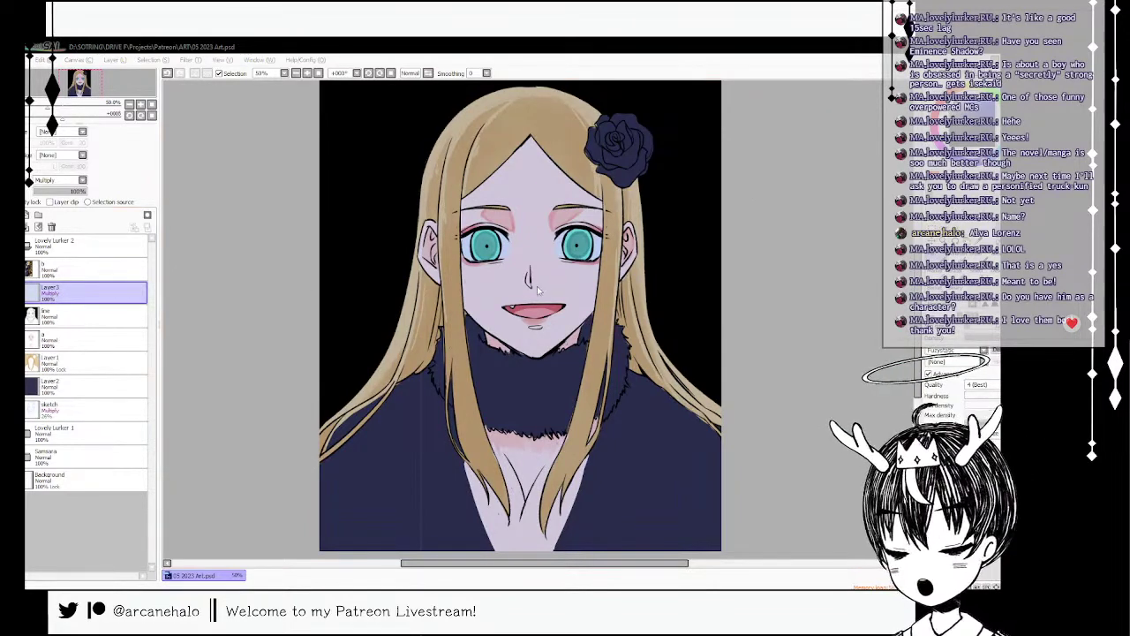
key("Return")
- Touch up the skin colour along the lower edge of the fur collar on the layer below the line art
left_click(66, 384)
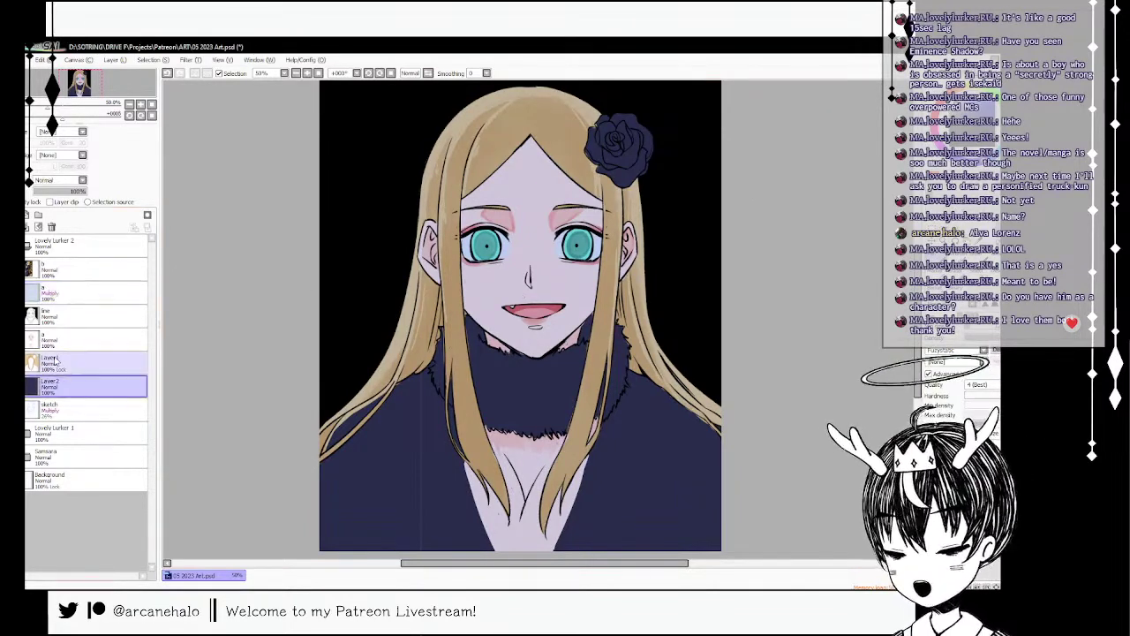
left_click(60, 339)
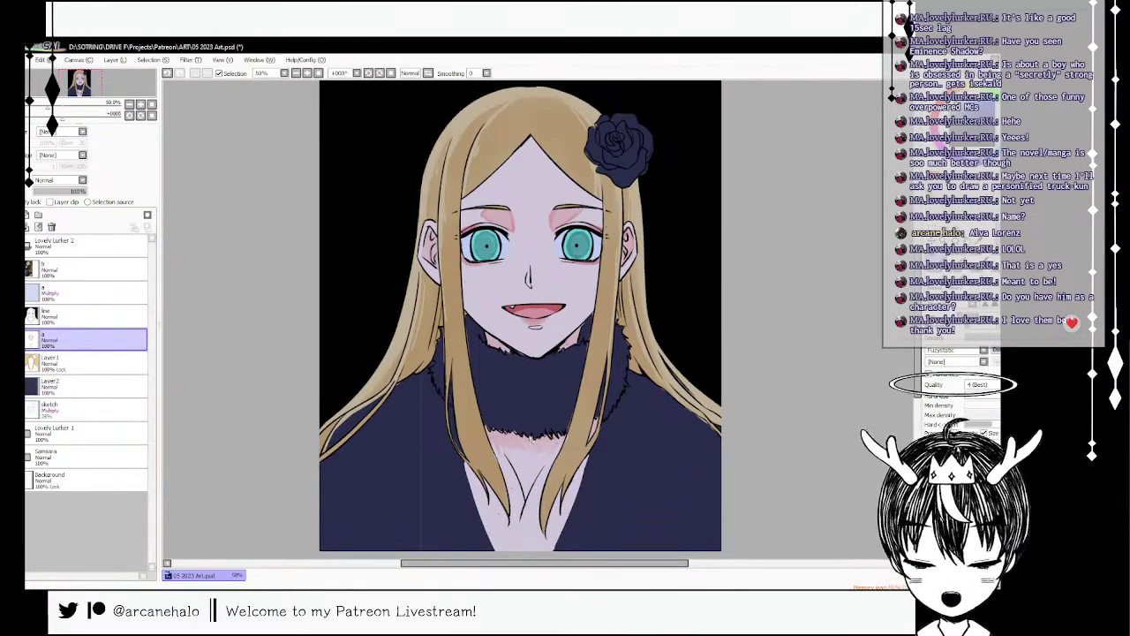
left_click_drag(538, 444, 556, 439)
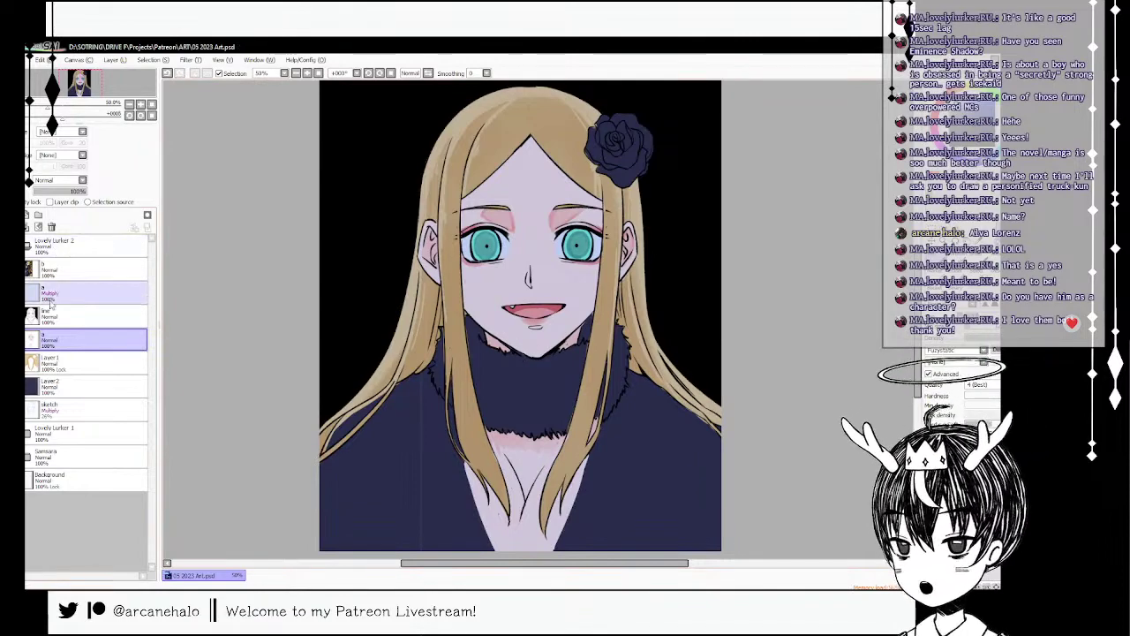
- Rename the hair layer to "a"
left_click(64, 360)
type("a")
key("Return")
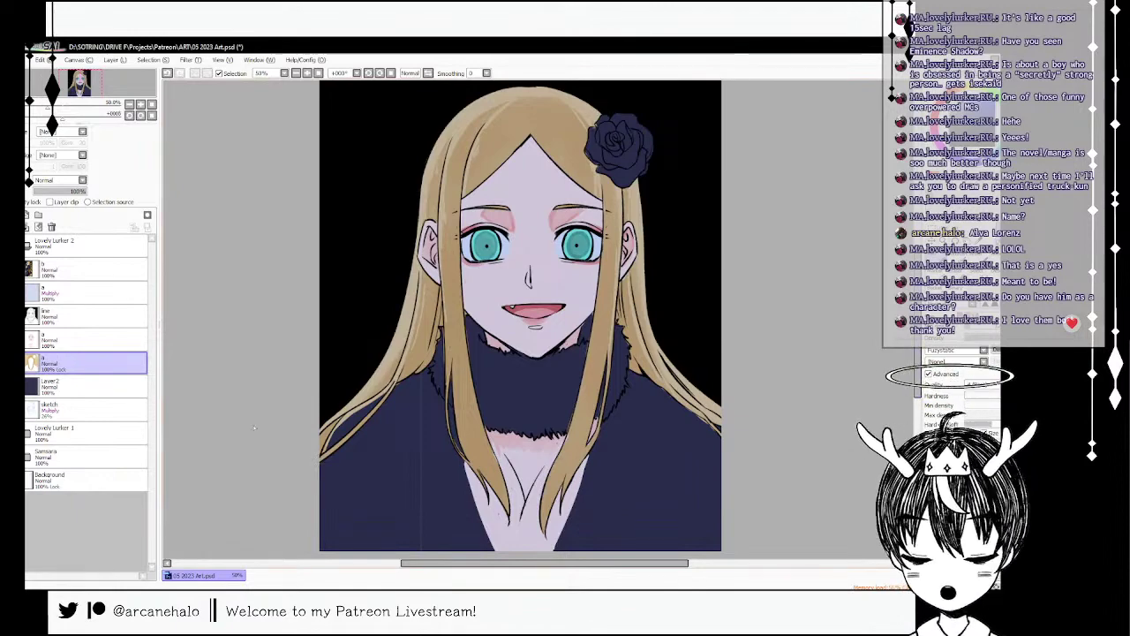
- Add a layer at the top of the group and handwrite the artist's signature with 2023 in white near the portrait's lower-left corner
left_click(71, 271)
left_click(28, 214)
mouse_move(340, 491)
left_mouse_down()
mouse_move(332, 536)
mouse_move(405, 495)
left_mouse_up()
key("ctrl+z")
key("ctrl+z")
mouse_move(342, 478)
left_mouse_down()
mouse_move(350, 533)
mouse_move(405, 483)
mouse_move(344, 516)
mouse_move(337, 536)
mouse_move(401, 495)
mouse_move(412, 500)
mouse_move(395, 535)
left_mouse_up()
mouse_move(396, 519)
left_mouse_down()
mouse_move(394, 530)
mouse_move(417, 528)
left_mouse_up()
- Transform the signature so it sits in the lower-left corner of the portrait
key("ctrl+t")
left_click_drag(429, 473, 377, 505)
key("Return")
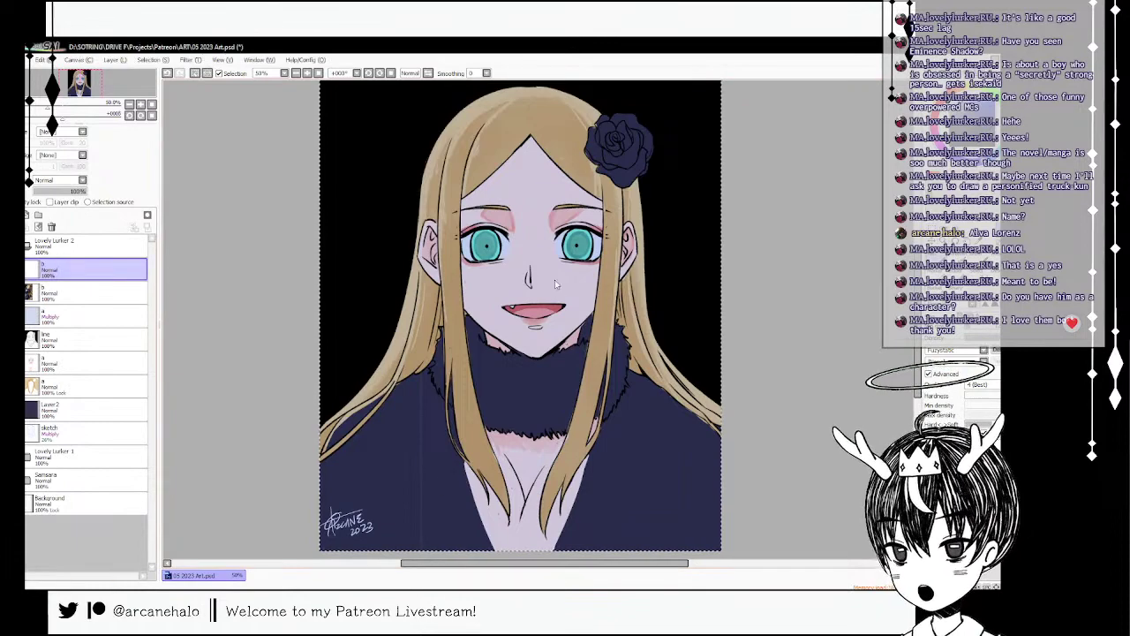
- Collapse and hide the Lovely Lurker 2 group and show the Lovely Lurker 1 group
left_click(28, 246)
left_click(13, 246)
left_click(53, 271)
left_click(12, 270)
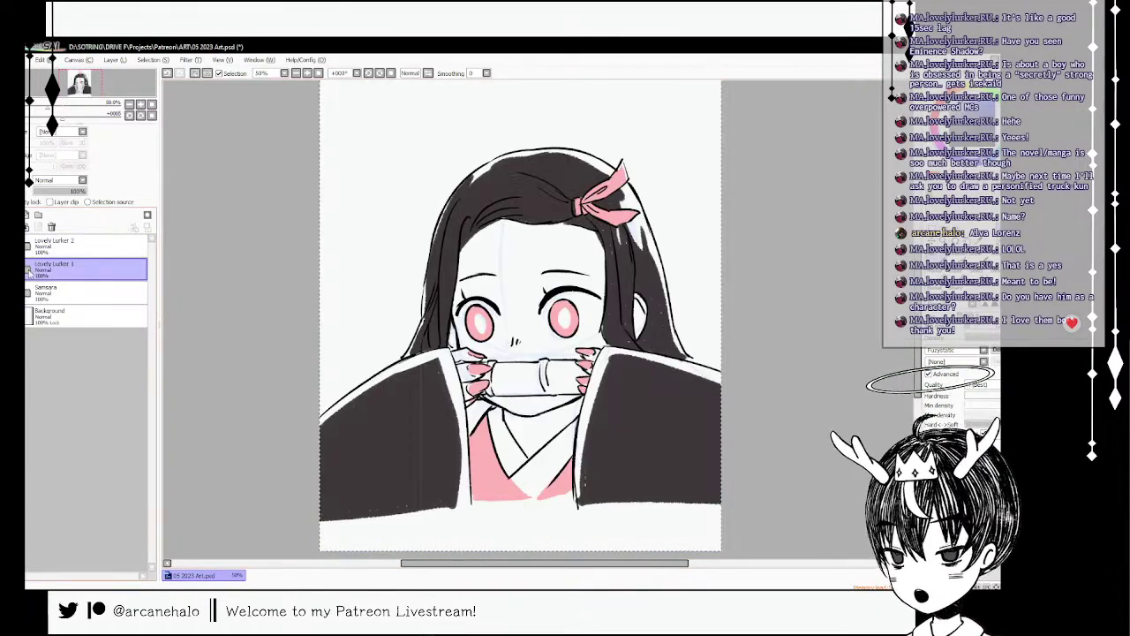
- Paste the signature into the top of the Lovely Lurker 1 group and move it up onto the dark coat
left_click(28, 270)
left_click(108, 291)
key("ctrl+v")
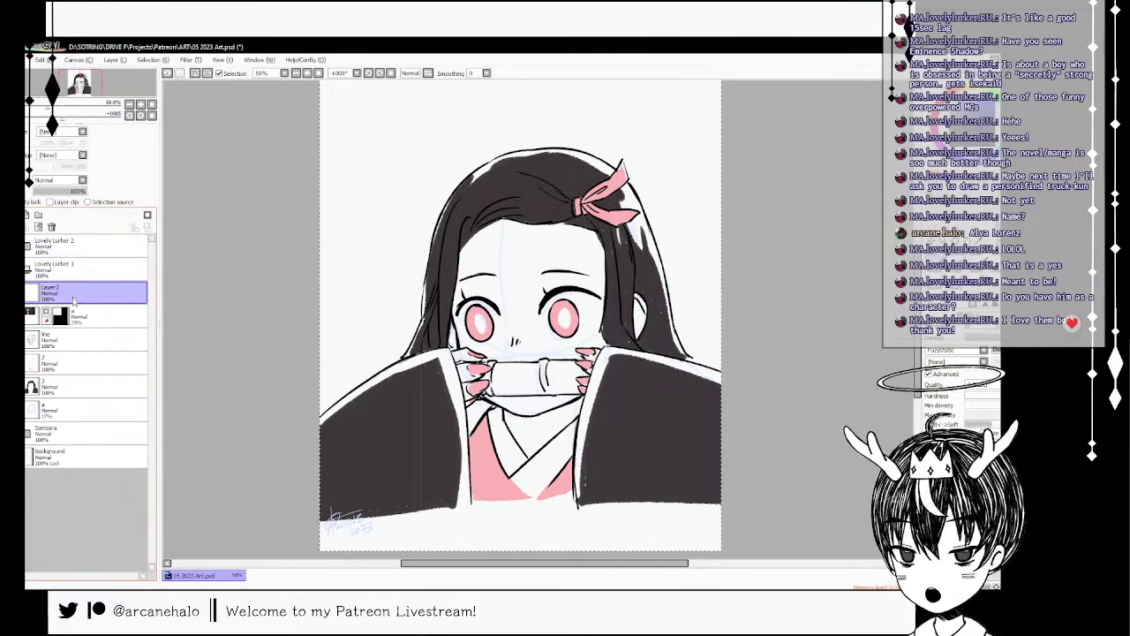
key("ctrl+d")
mouse_move(483, 447)
left_mouse_down()
mouse_move(496, 403)
mouse_move(483, 412)
left_mouse_up()
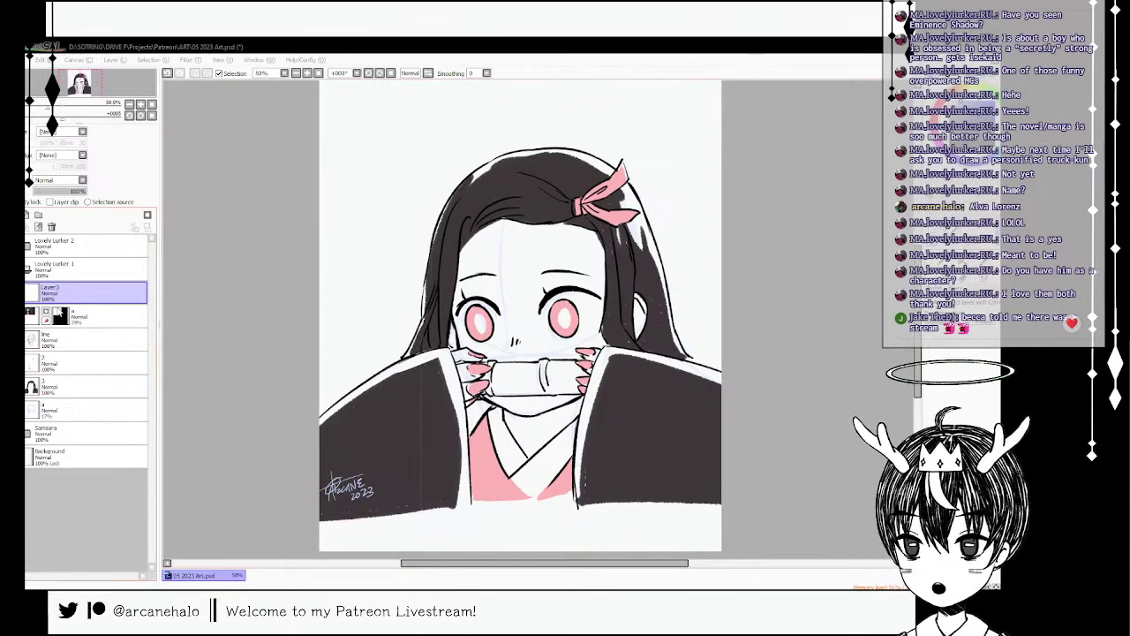
- Rename the pasted signature layer to "sig" and collapse its group
type("sig")
key("Return")
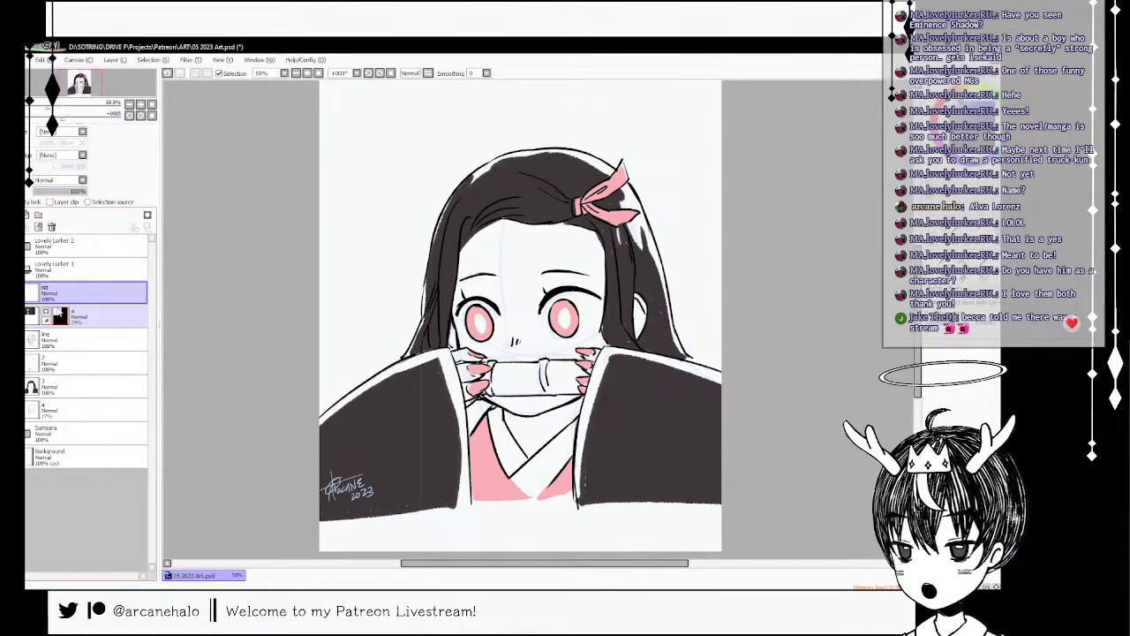
left_click(28, 271)
- Save the file and hide the Lovely Lurker 1 group
left_click(16, 270)
left_click(16, 270)
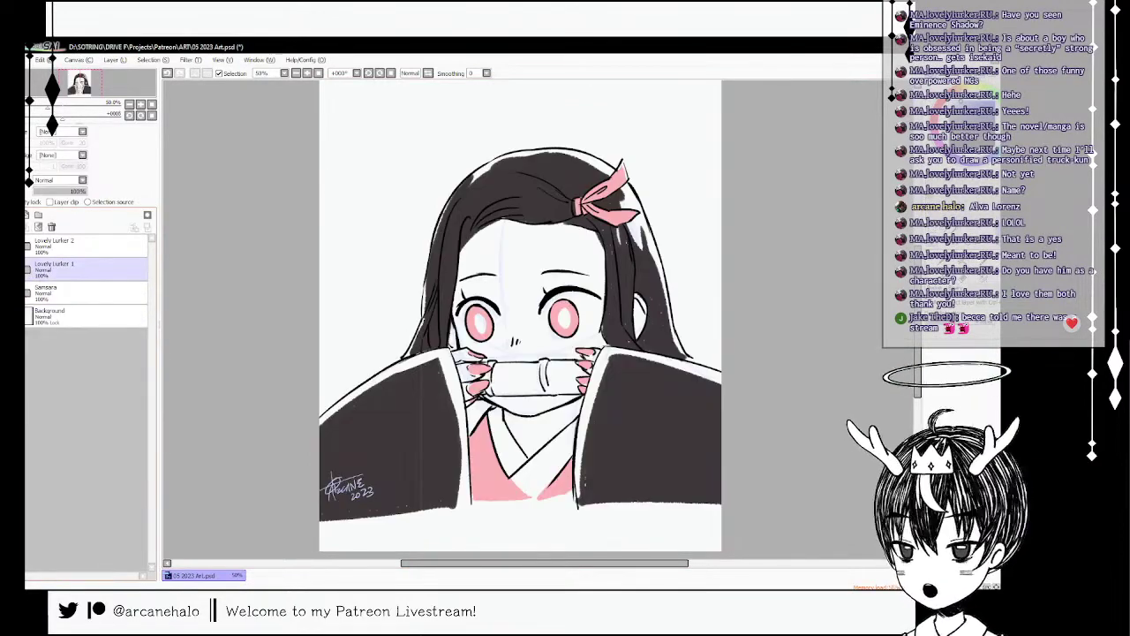
key("ctrl+s")
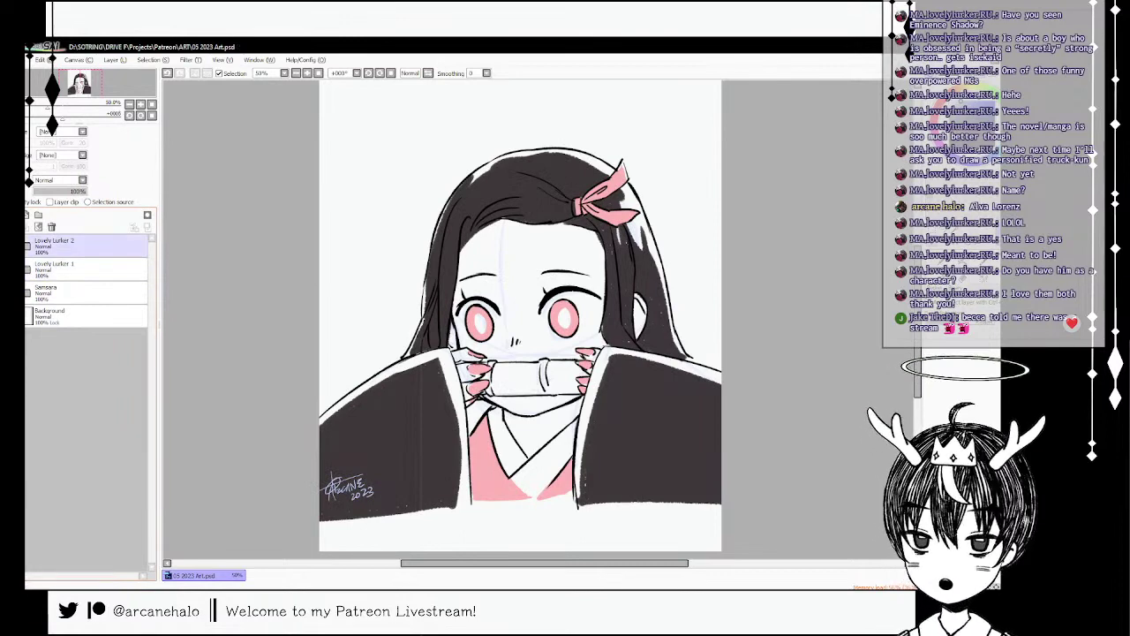
left_click(16, 270)
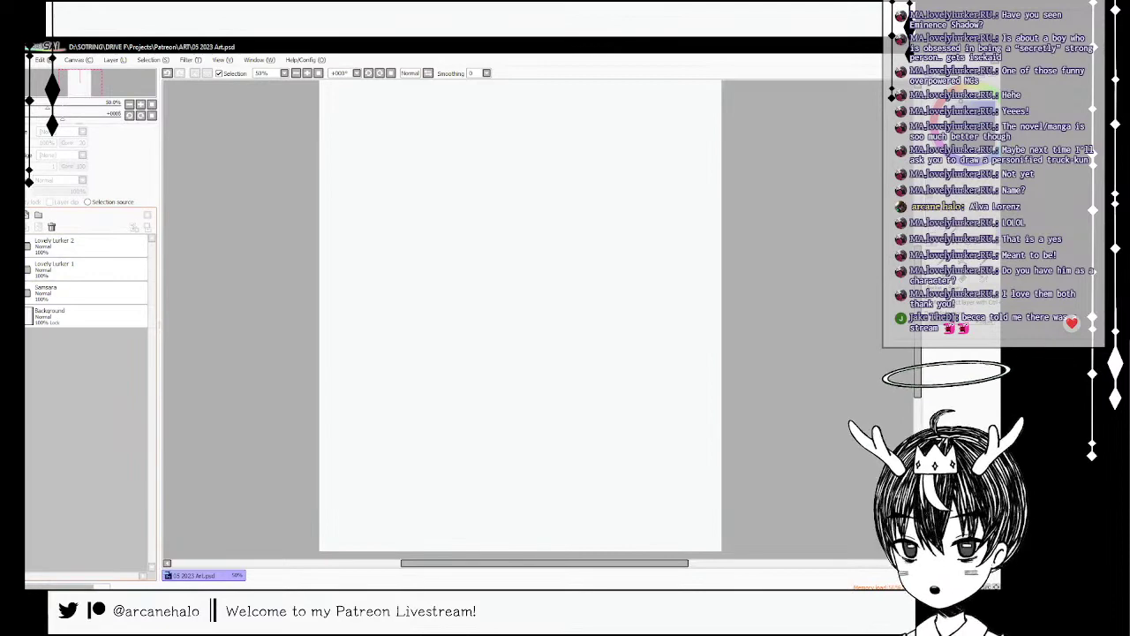
- Close the signed Patreon art file and select layer 2 in the colour group above "line copy 2" in Art Prints.psd
key("ctrl+w")
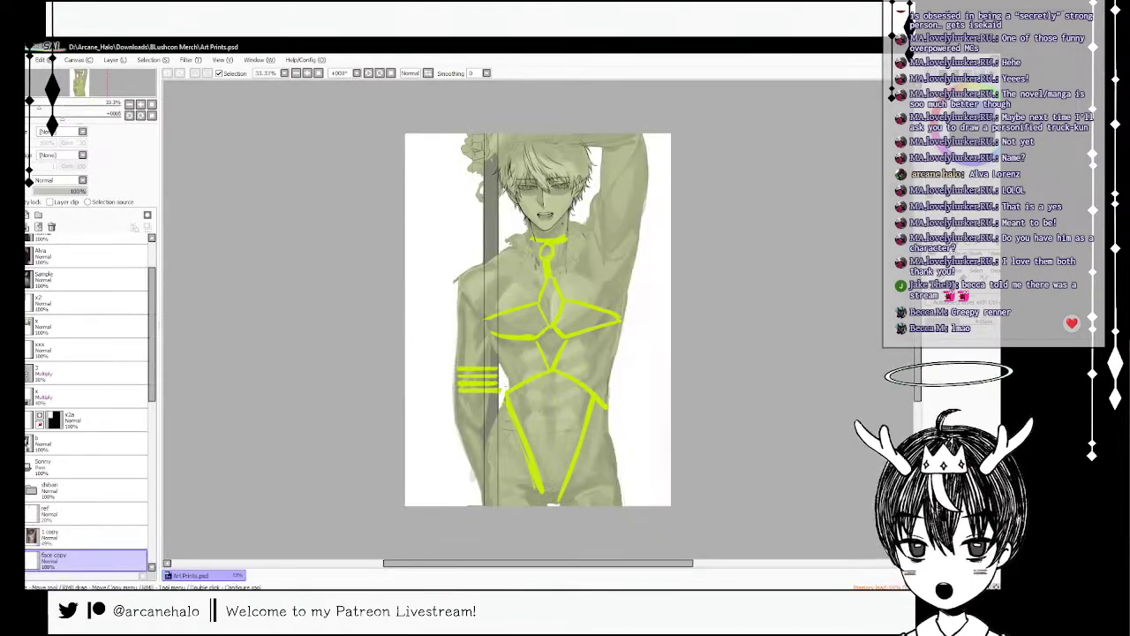
key("b")
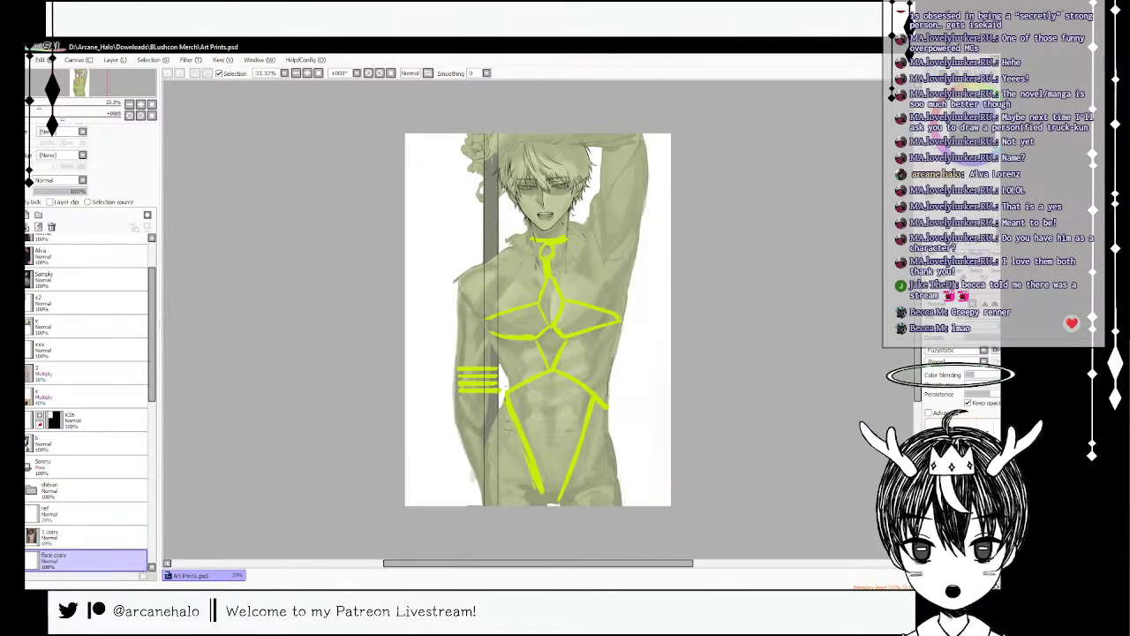
scroll(108, 349, "down", 3)
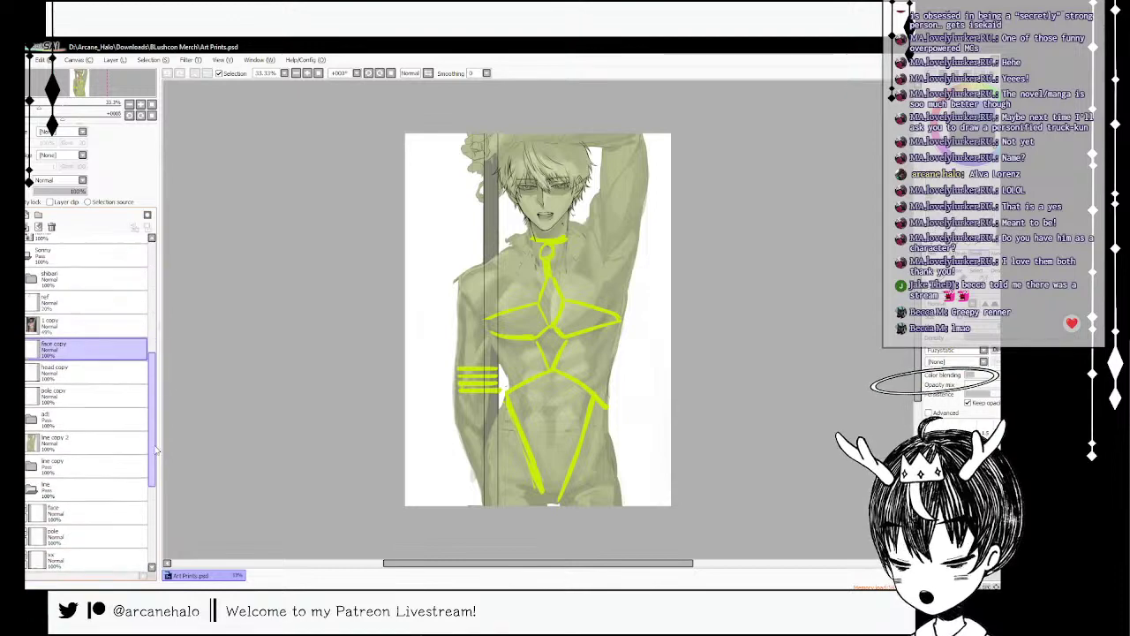
left_click(107, 434)
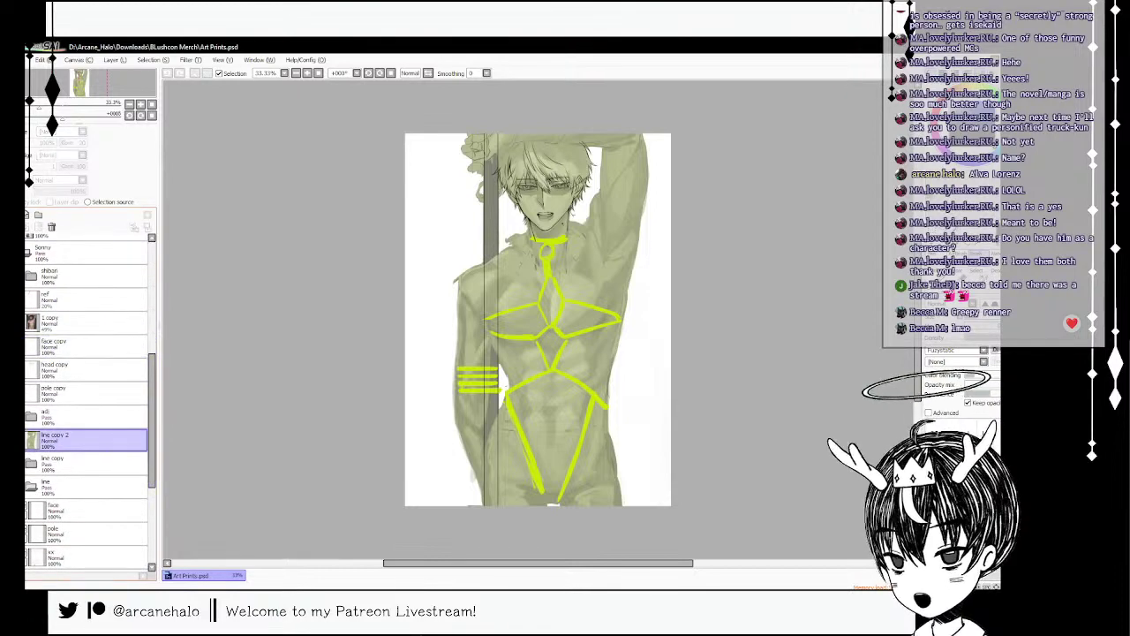
left_click(31, 416)
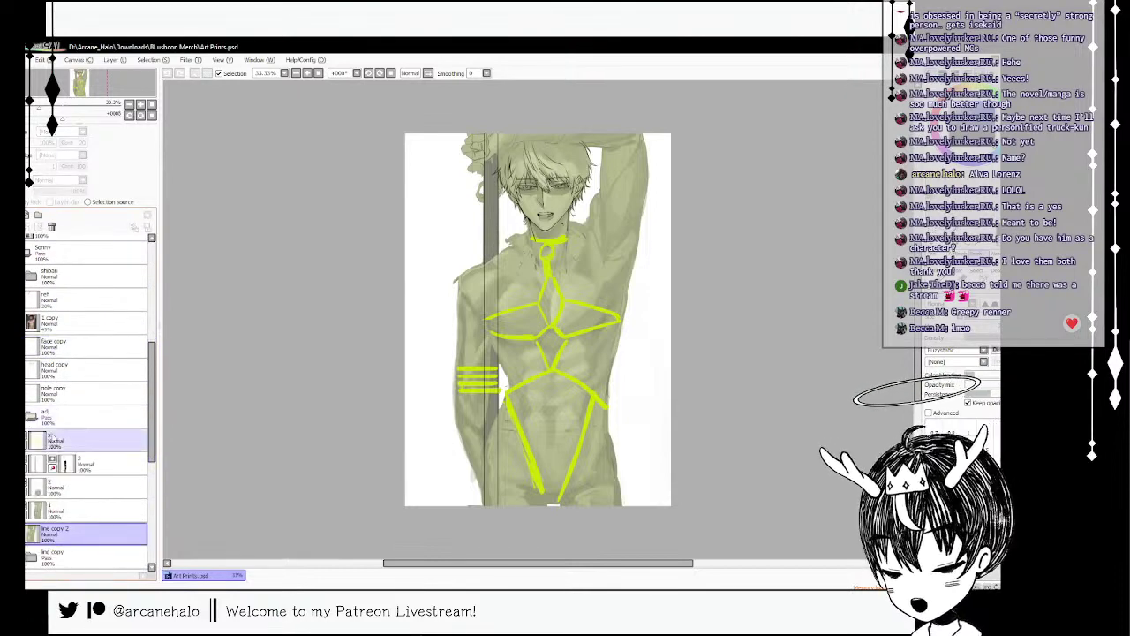
left_click(74, 488)
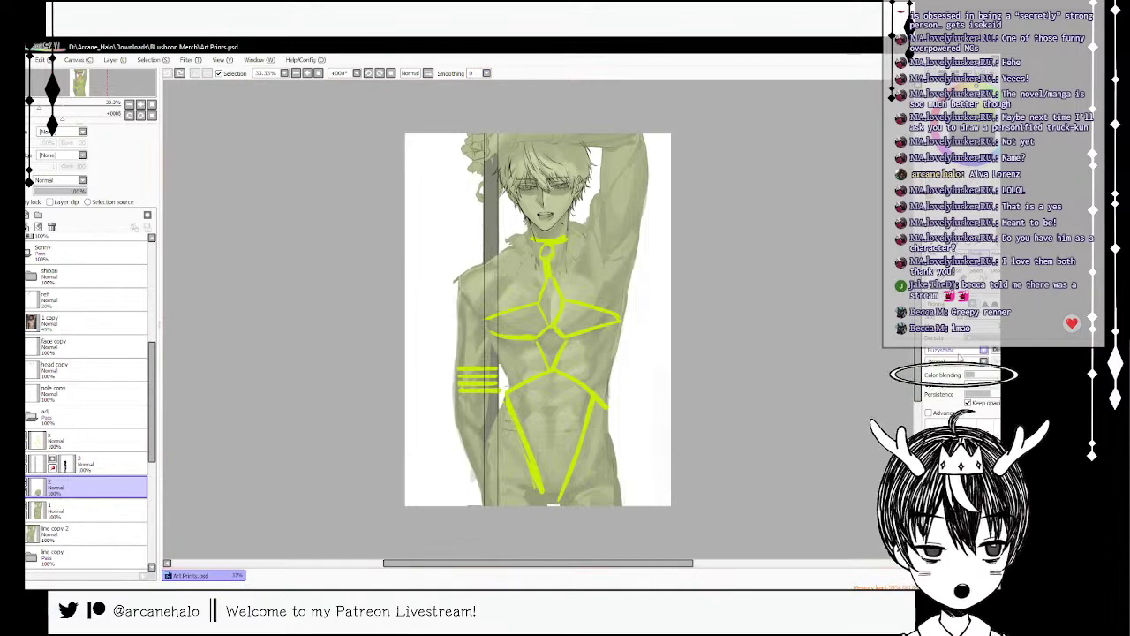
- Paint olive shading on the face and around the neck and collar on layer 2, and save the file
key("b")
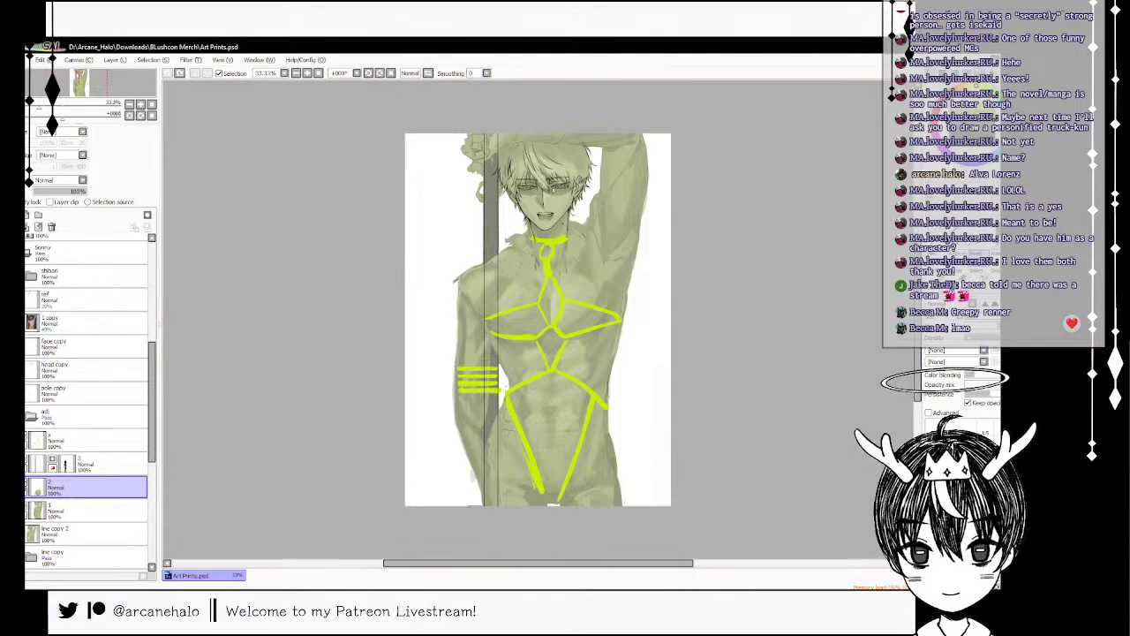
mouse_move(564, 177)
left_mouse_down()
mouse_move(571, 186)
mouse_move(525, 186)
mouse_move(549, 191)
left_mouse_up()
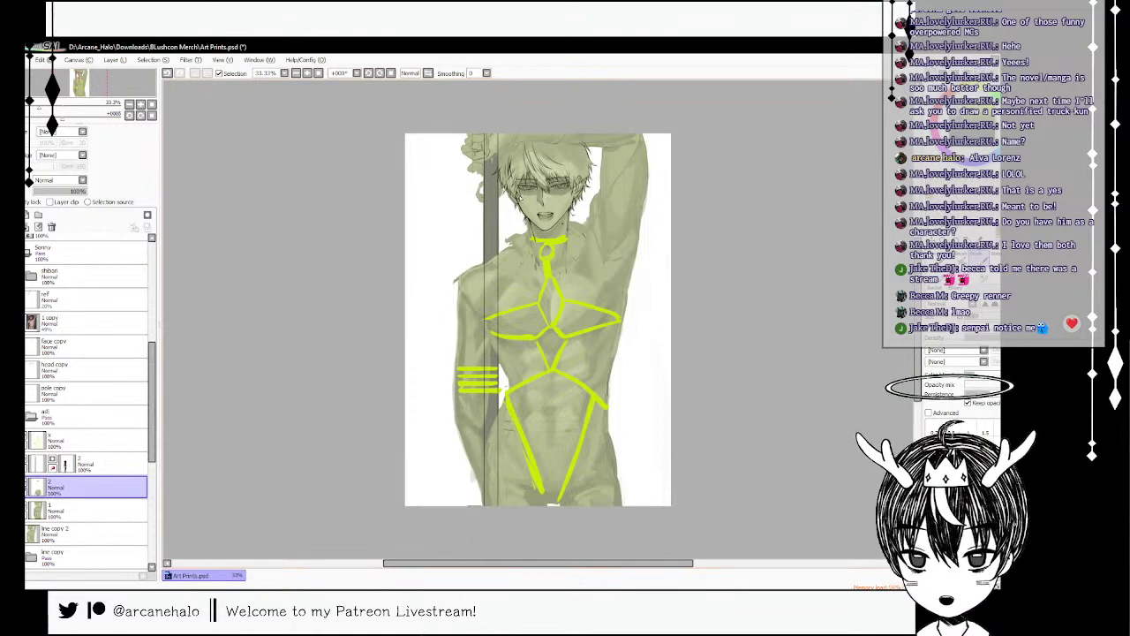
key("ctrl+z")
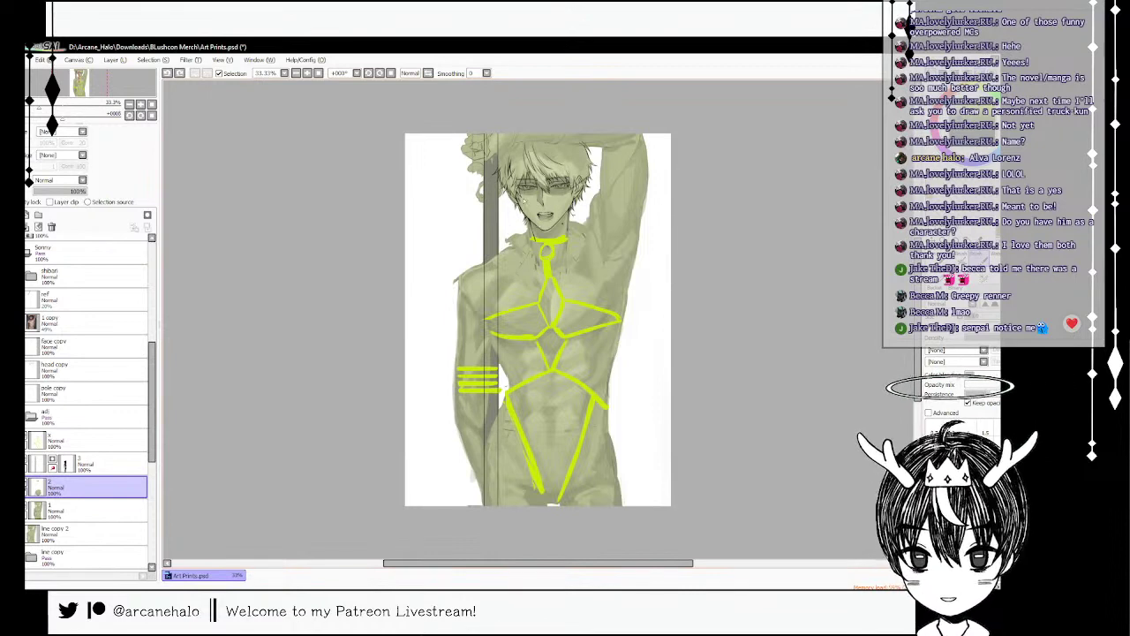
left_click_drag(524, 202, 519, 191)
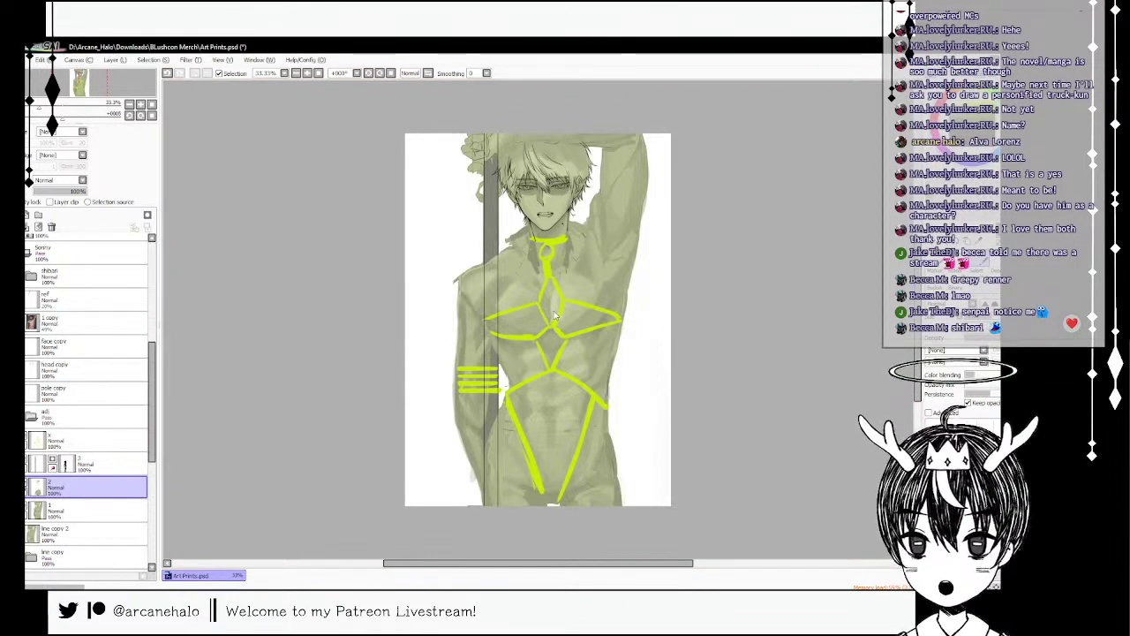
key("ctrl+s")
- Touch up the edge of the waist beside the arm bands with the brush on layer 2
left_click_drag(917, 336, 918, 315)
left_click_drag(500, 425, 508, 441)
key("ctrl+z")
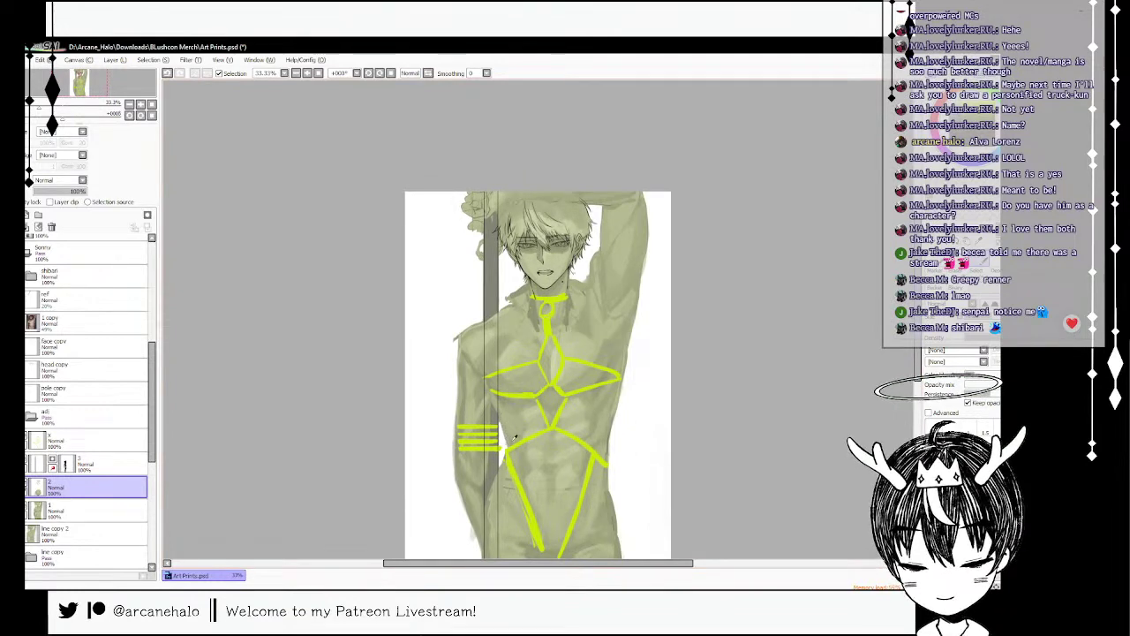
left_click_drag(507, 441, 504, 461)
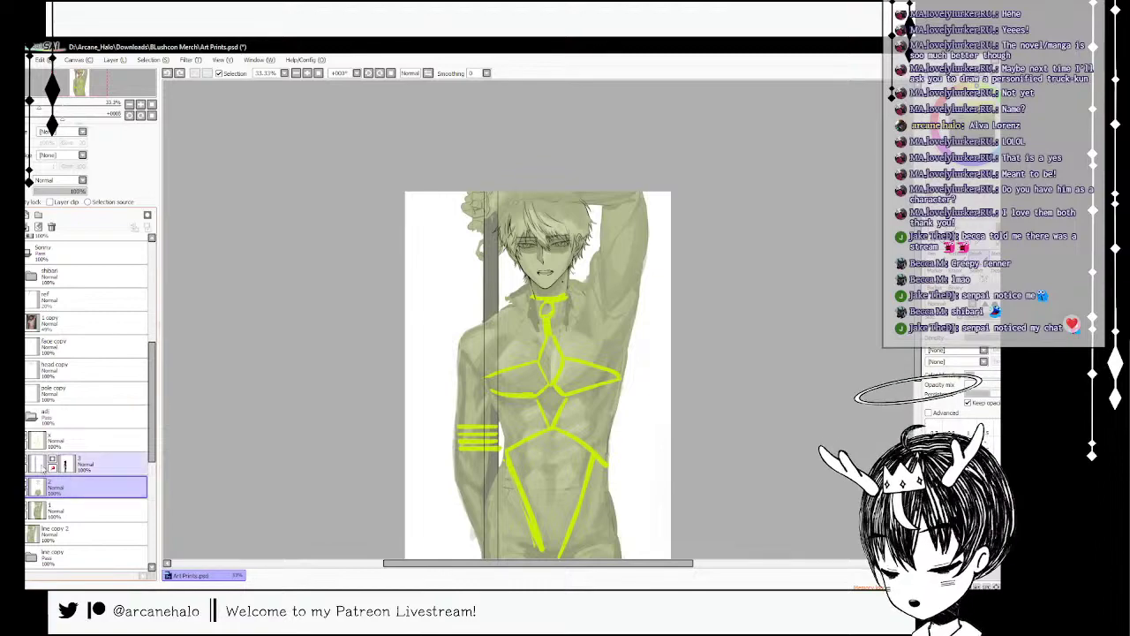
- Try erasing on masked layer 3 where the pole crosses the shoulder
left_click(73, 464)
key("e")
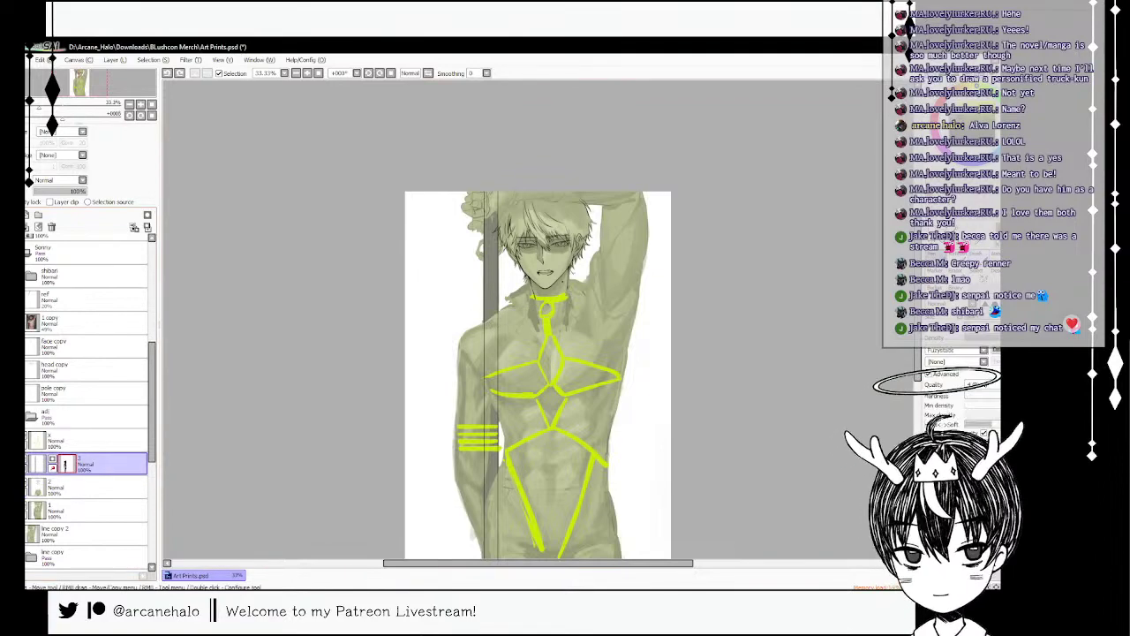
left_click_drag(478, 329, 498, 319)
key("ctrl+z")
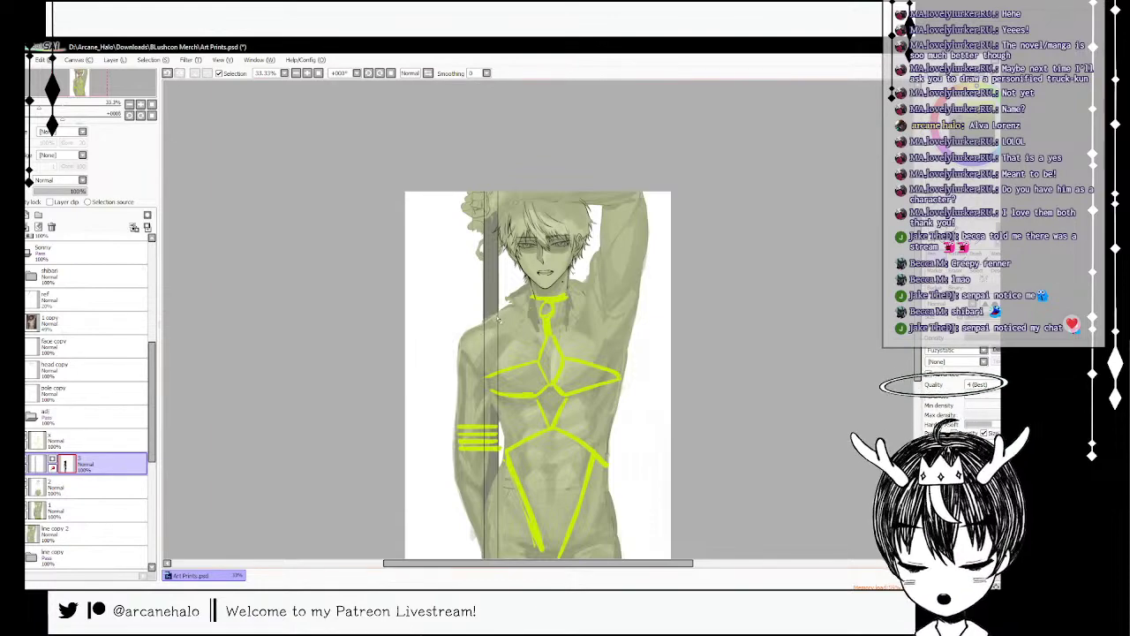
- Collapse and hide the colour group, and compare the "line copy" and "line" sketch groups by switching their visibility
left_click(31, 416)
left_click(17, 415)
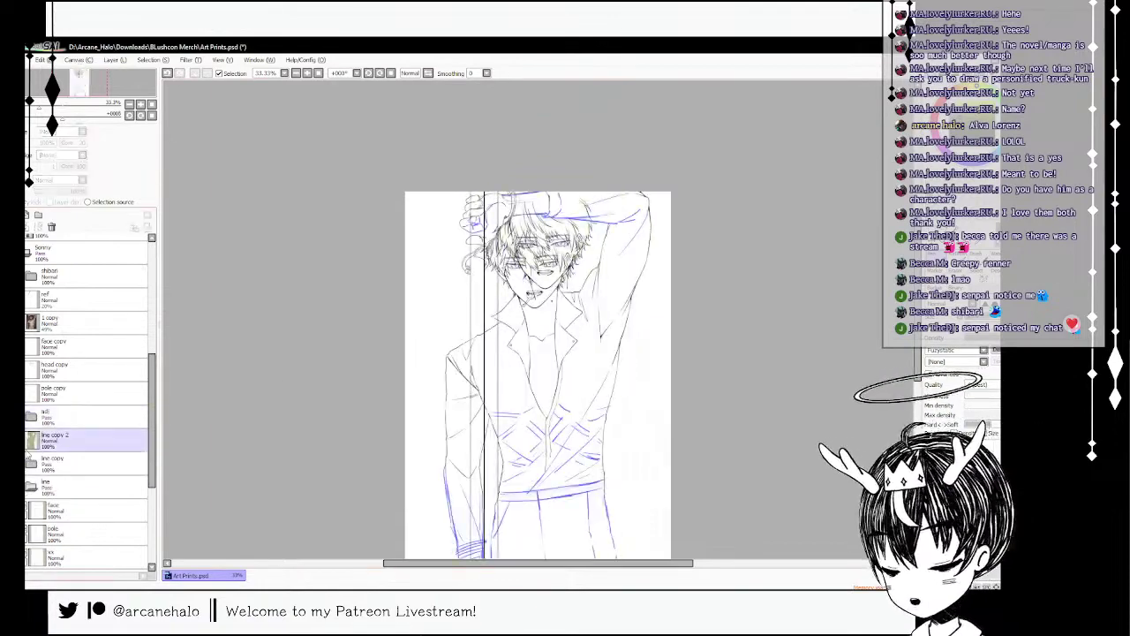
left_click(18, 464)
left_click(18, 463)
left_click(17, 486)
left_click(18, 463)
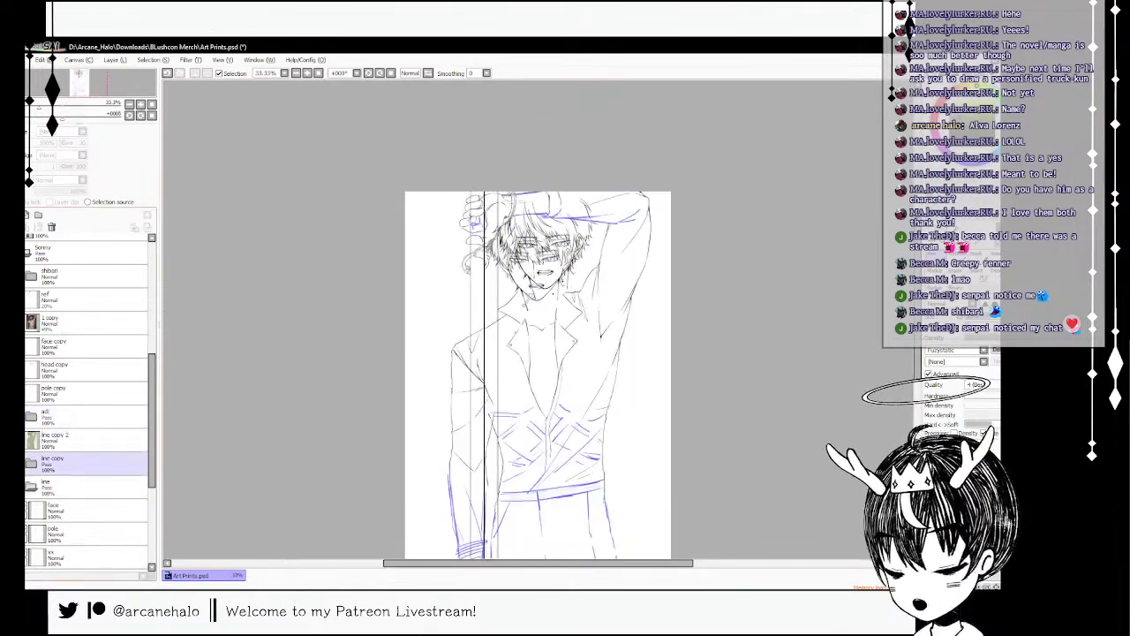
left_click(18, 464)
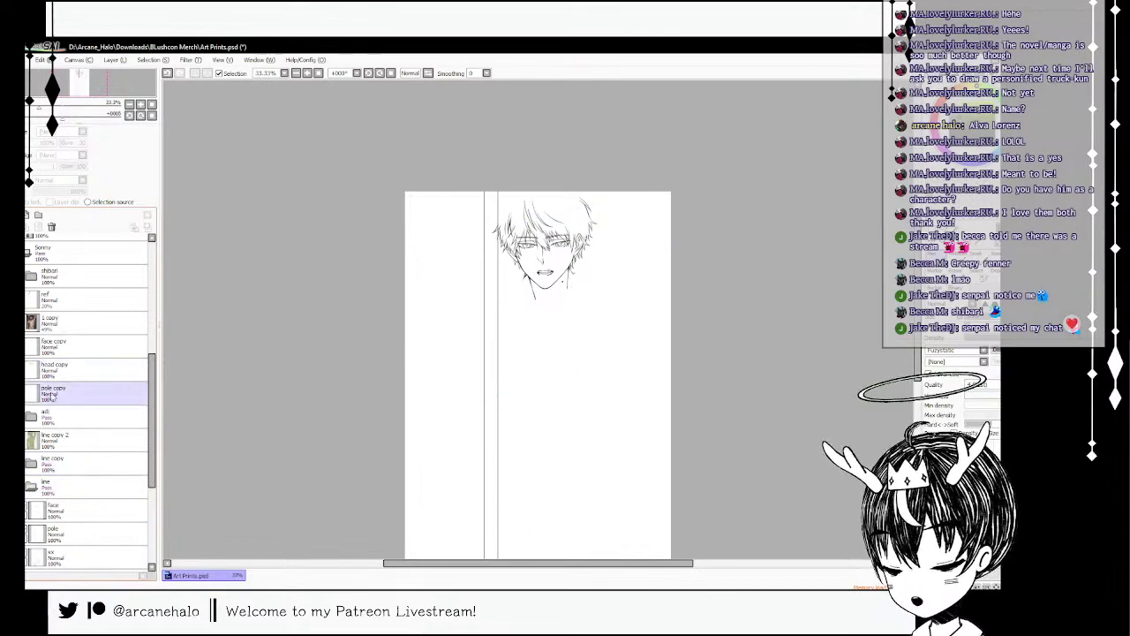
- Group the face copy, head copy and pole copy layers in a new folder named "line" and collapse it
left_click(82, 346)
left_click(38, 215)
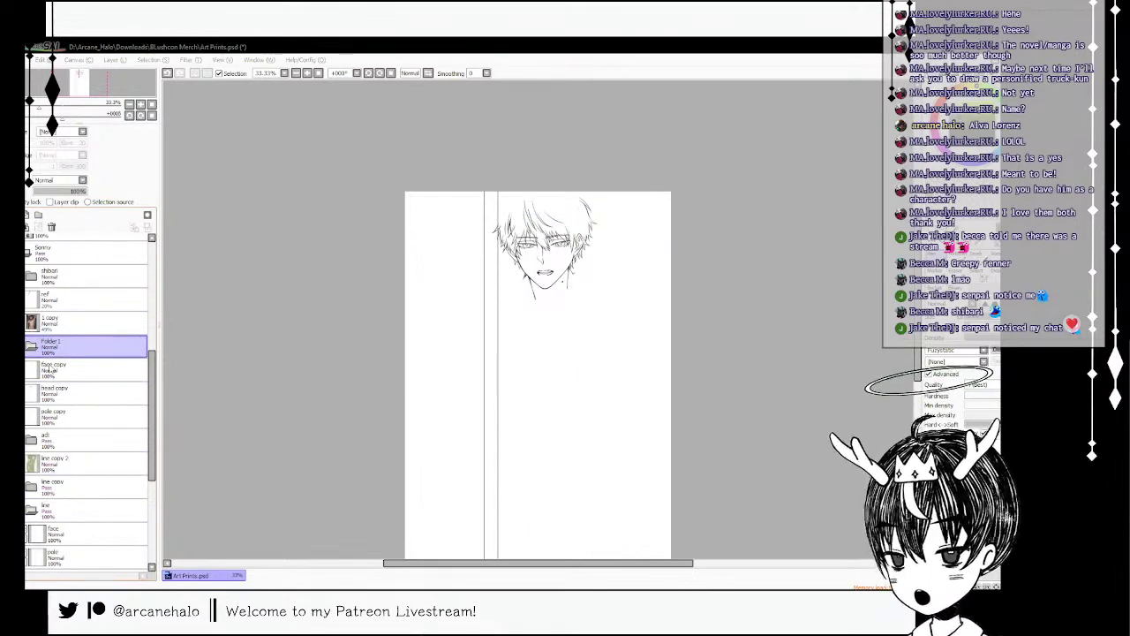
type("line")
key("Return")
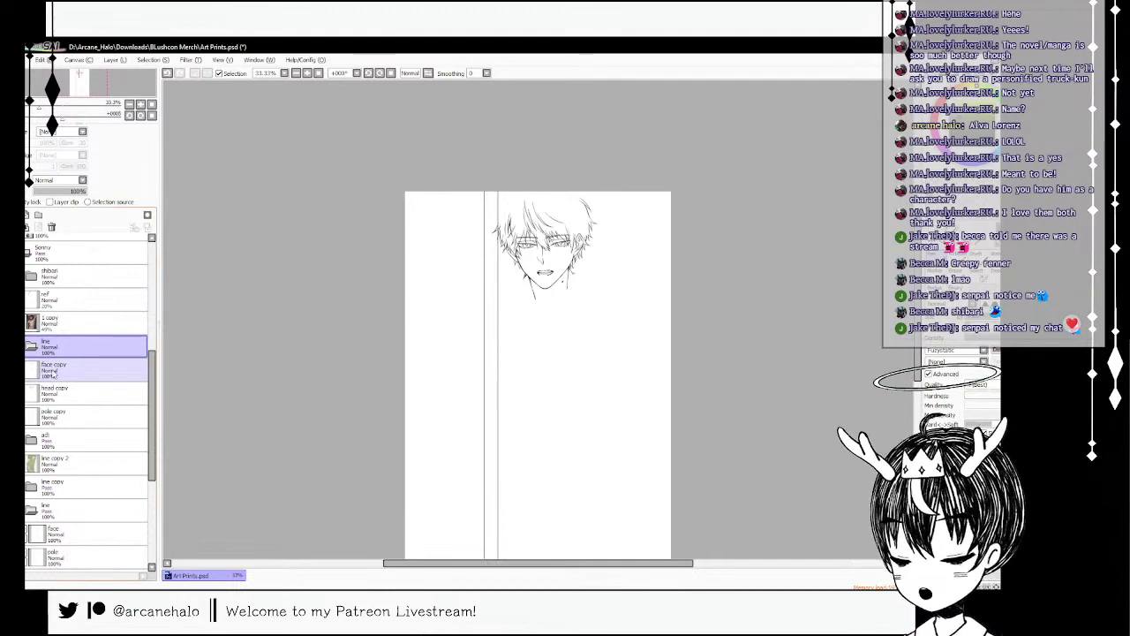
left_click_drag(52, 370, 57, 349)
left_click_drag(62, 391, 64, 401)
left_click(32, 345)
- Compare the new "line" folder with the older line sketch groups by switching their visibility
left_click(18, 346)
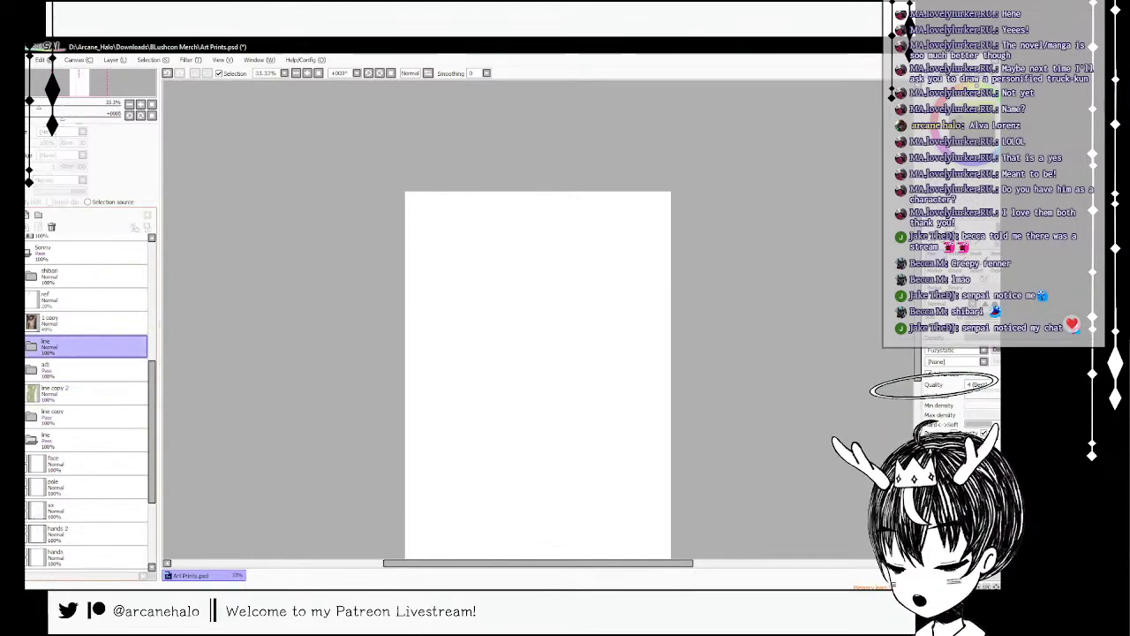
left_click(18, 417)
left_click(18, 417)
left_click(17, 440)
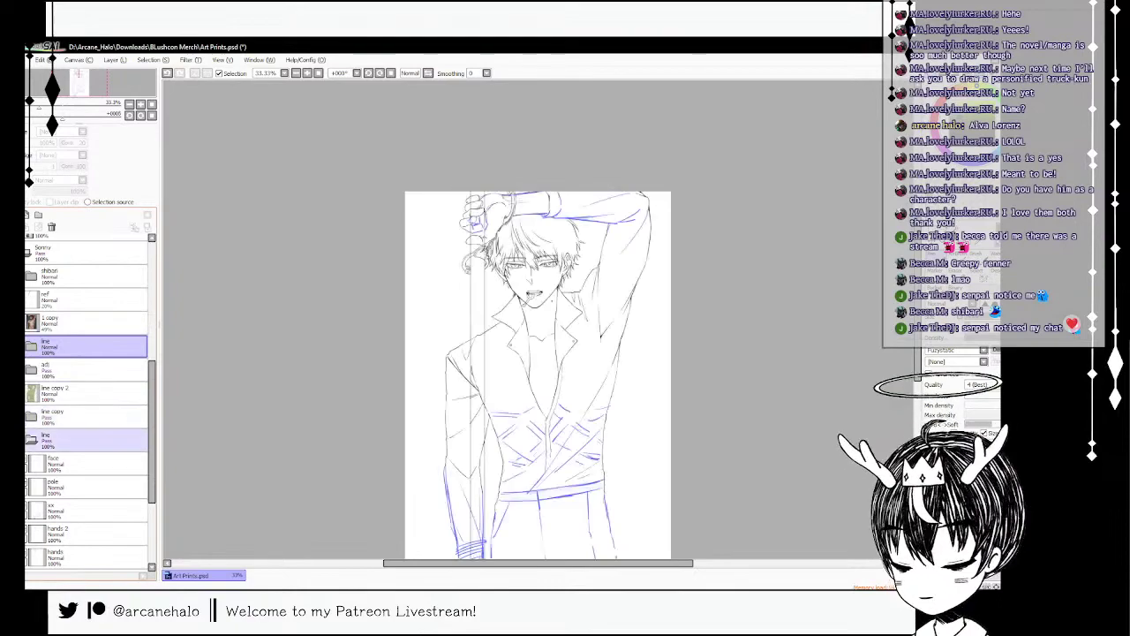
left_click(18, 440)
left_click(17, 346)
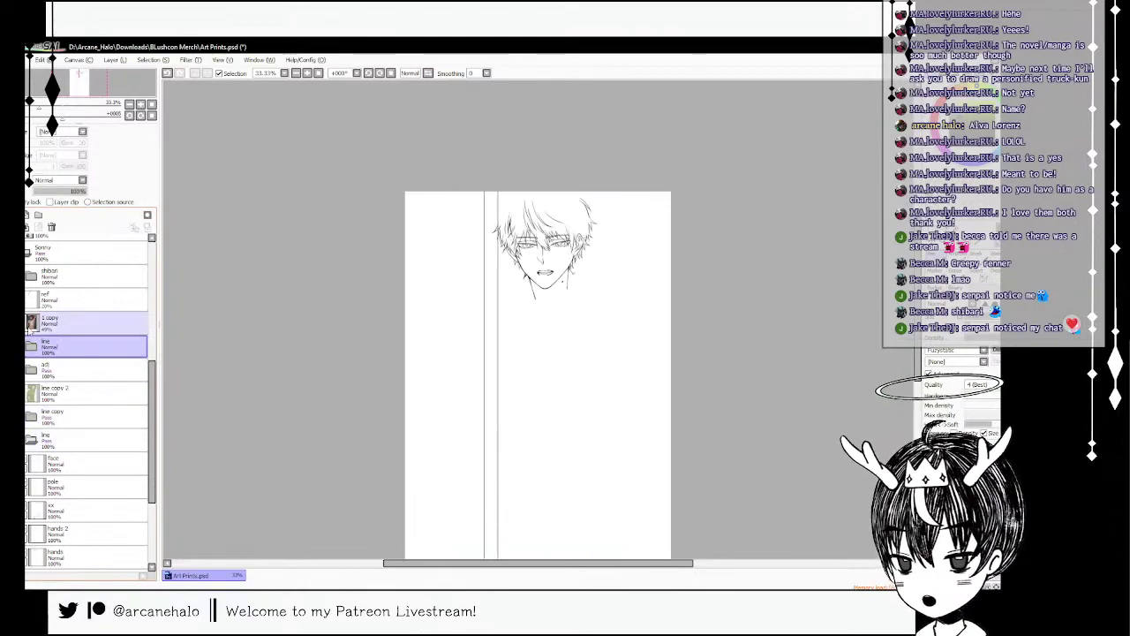
- Show and expand the colour group and refine the shirt collar on layer 2
left_click(18, 369)
left_click(32, 370)
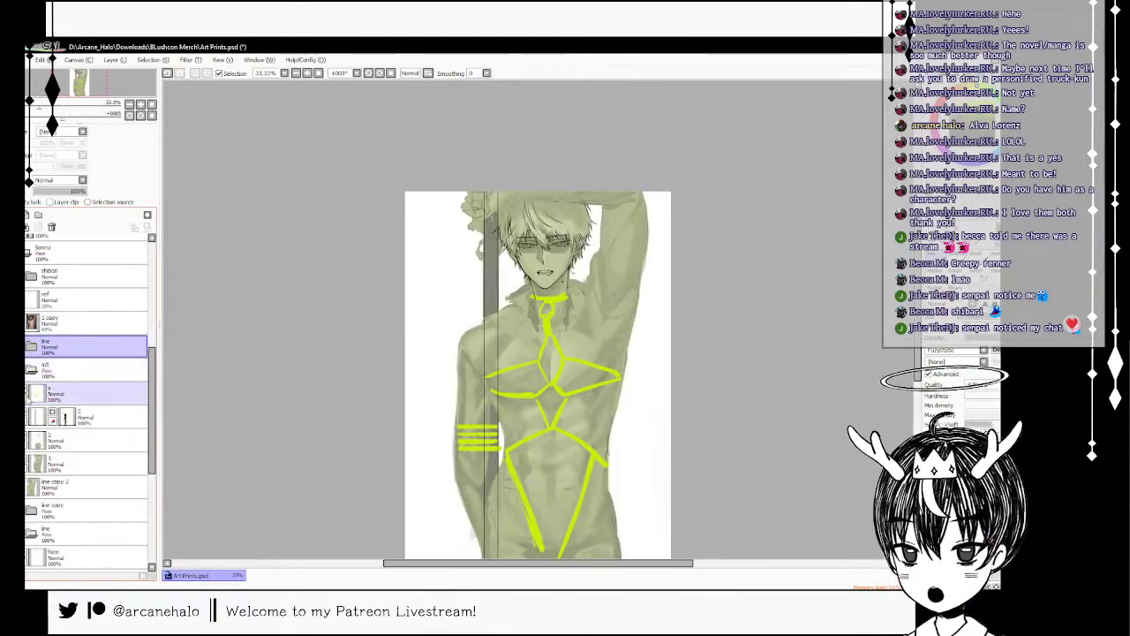
left_click(39, 440)
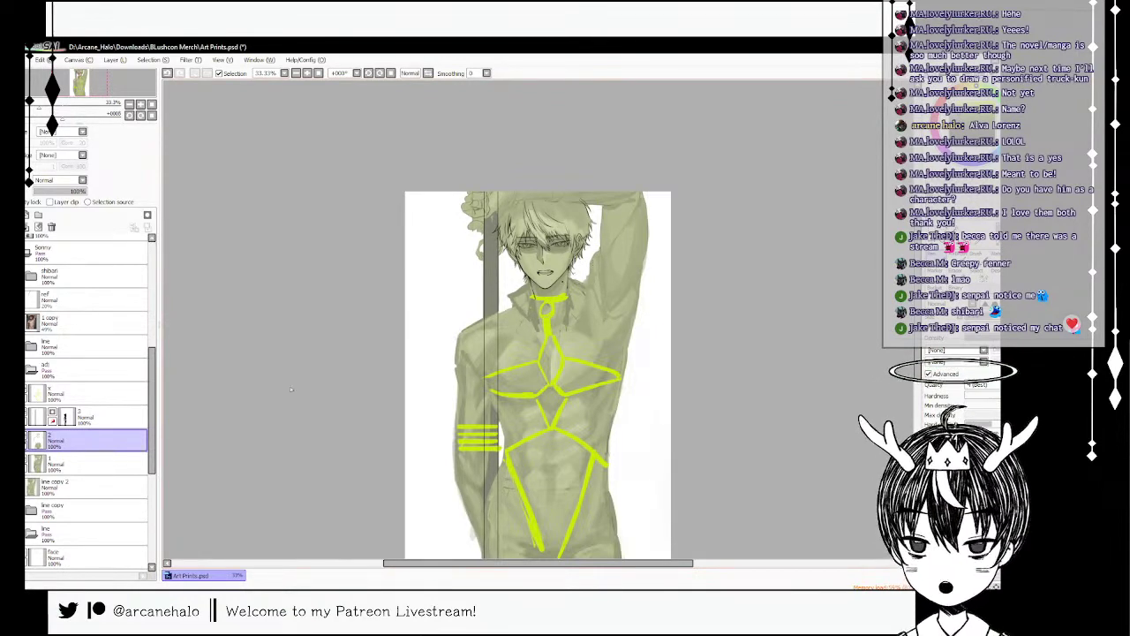
- Expand the new "line" folder, return to layer 2 and hide the yellow-green harness guide layer
left_click(31, 346)
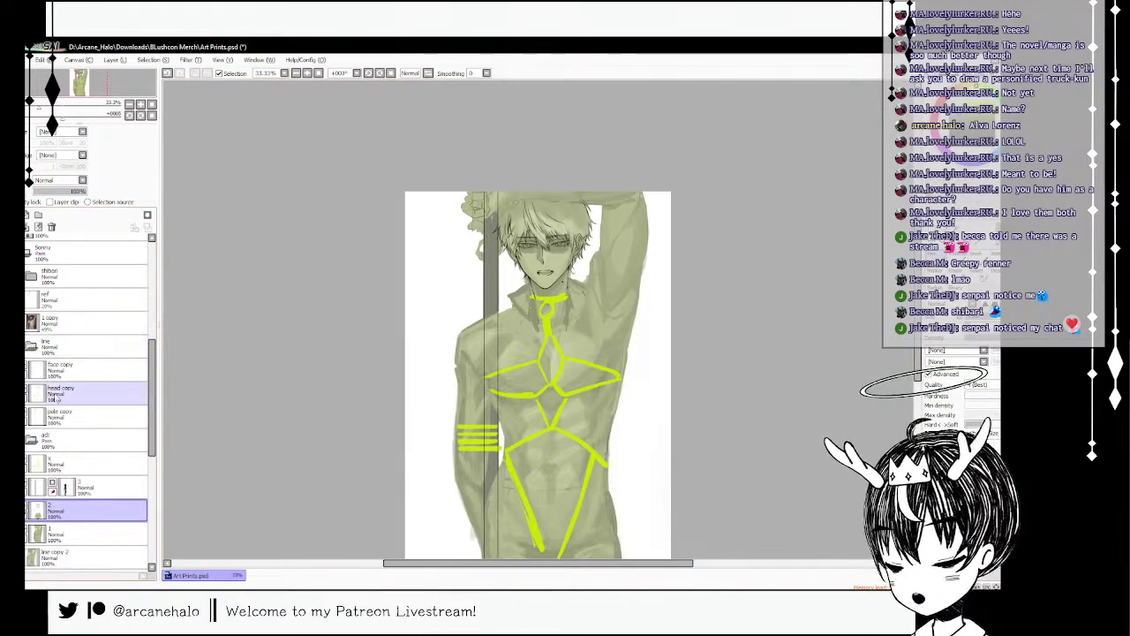
left_click(53, 393)
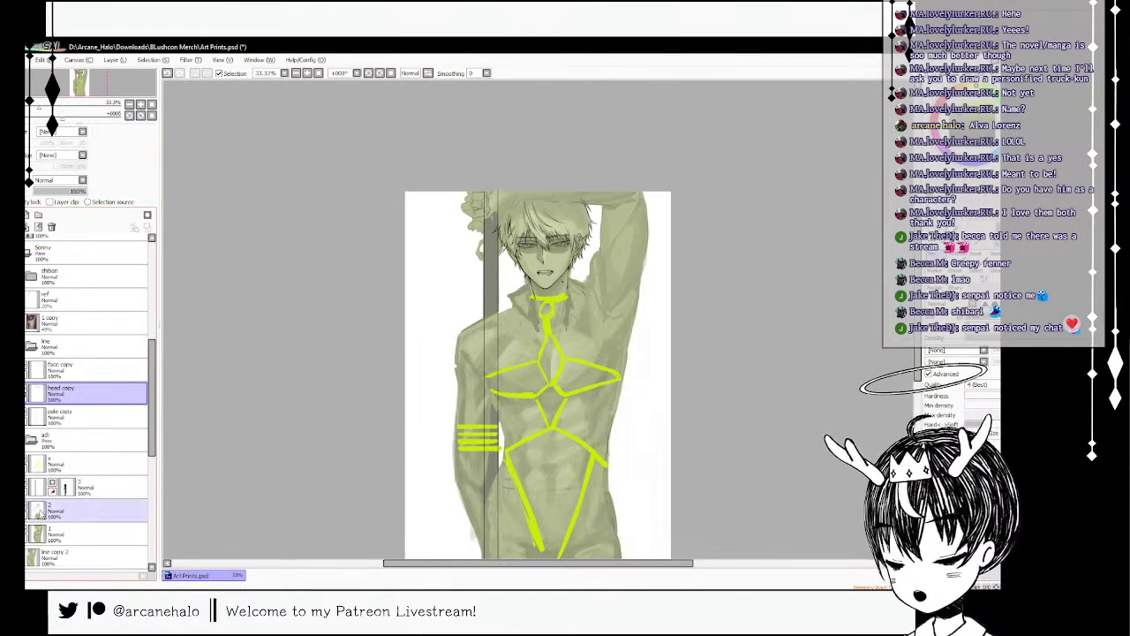
left_click(89, 510)
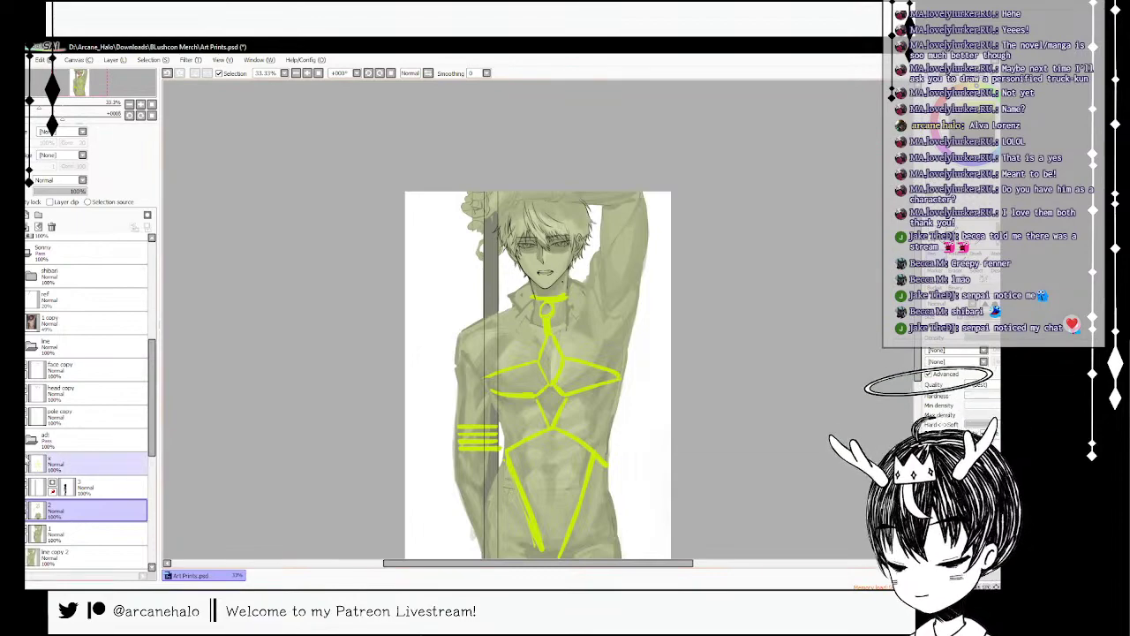
left_click(28, 464)
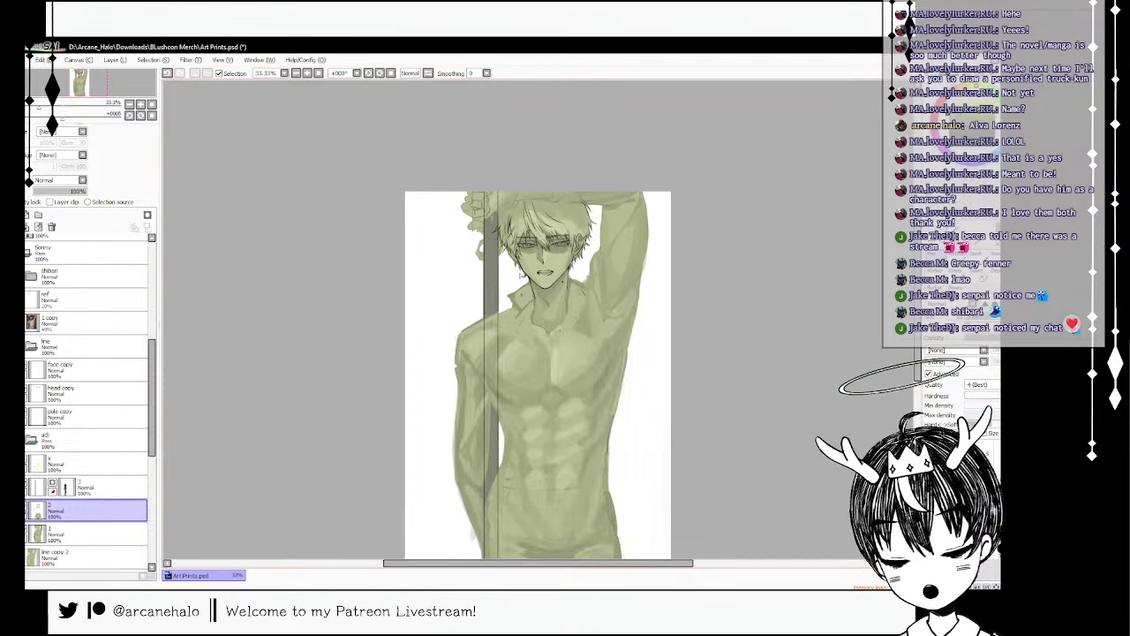
scroll(537, 371, "down", 2)
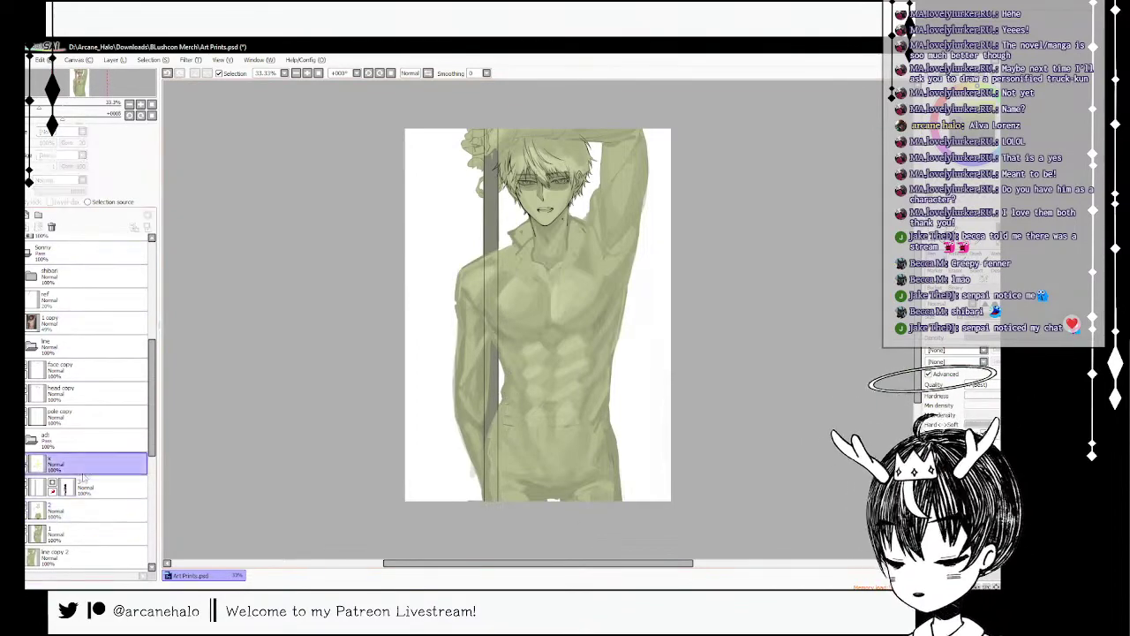
- Add a new layer above layer 2, paint diagonal shirt folds across the torso and compare with the layer hidden
left_click(98, 510)
left_click(24, 215)
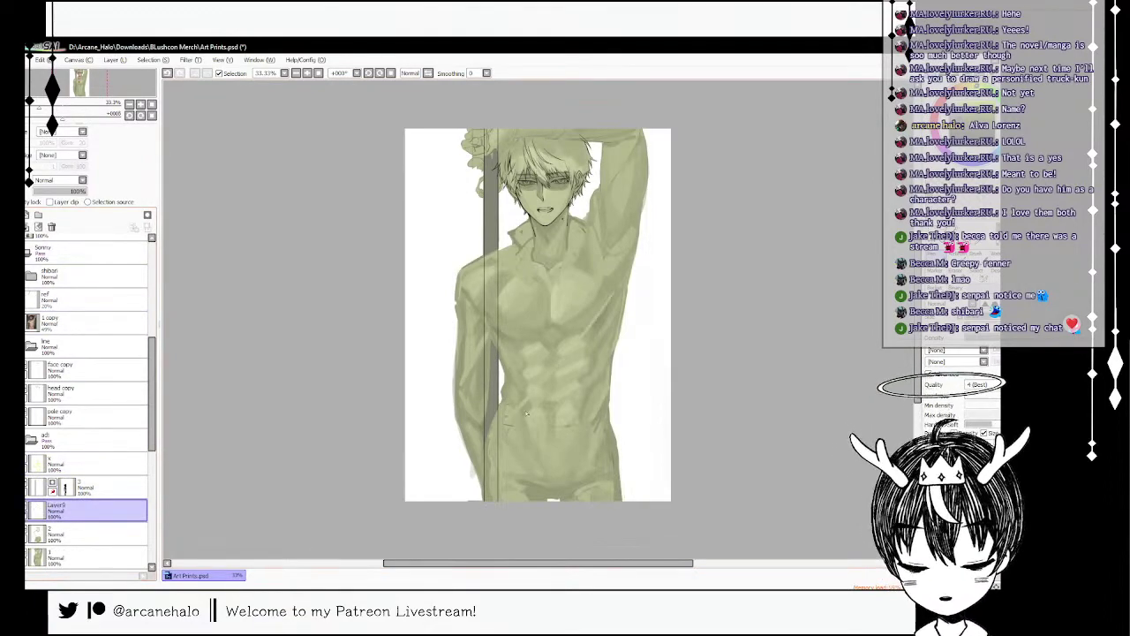
left_click_drag(607, 313, 499, 426)
mouse_move(596, 351)
left_mouse_down()
mouse_move(544, 413)
mouse_move(595, 367)
mouse_move(524, 422)
mouse_move(587, 358)
mouse_move(528, 408)
mouse_move(569, 410)
left_mouse_up()
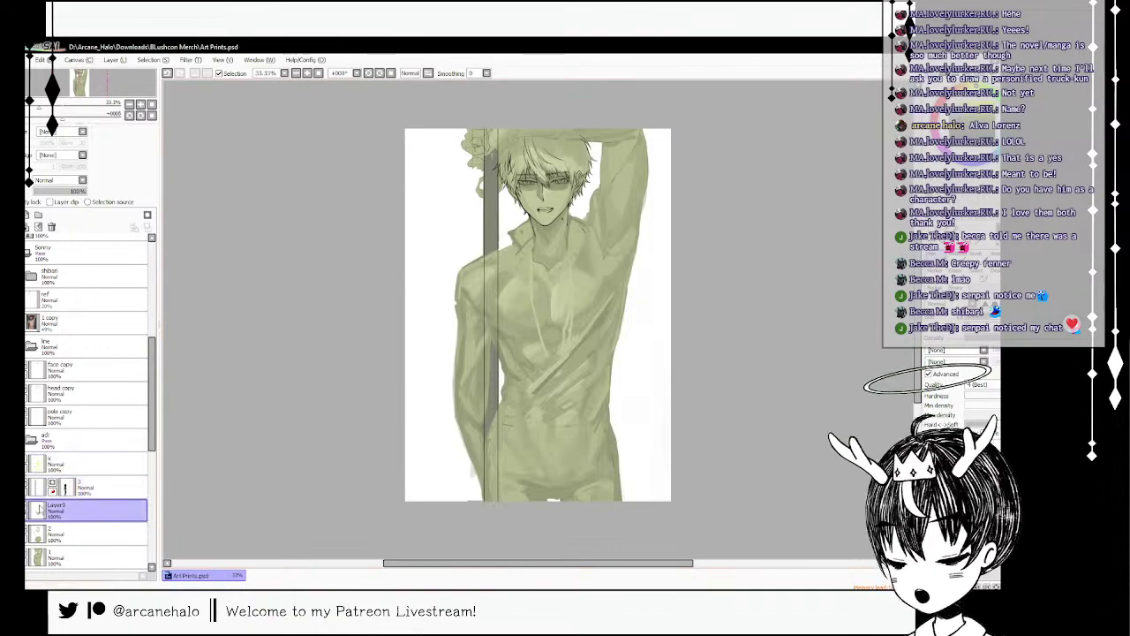
left_click(26, 511)
left_click(26, 511)
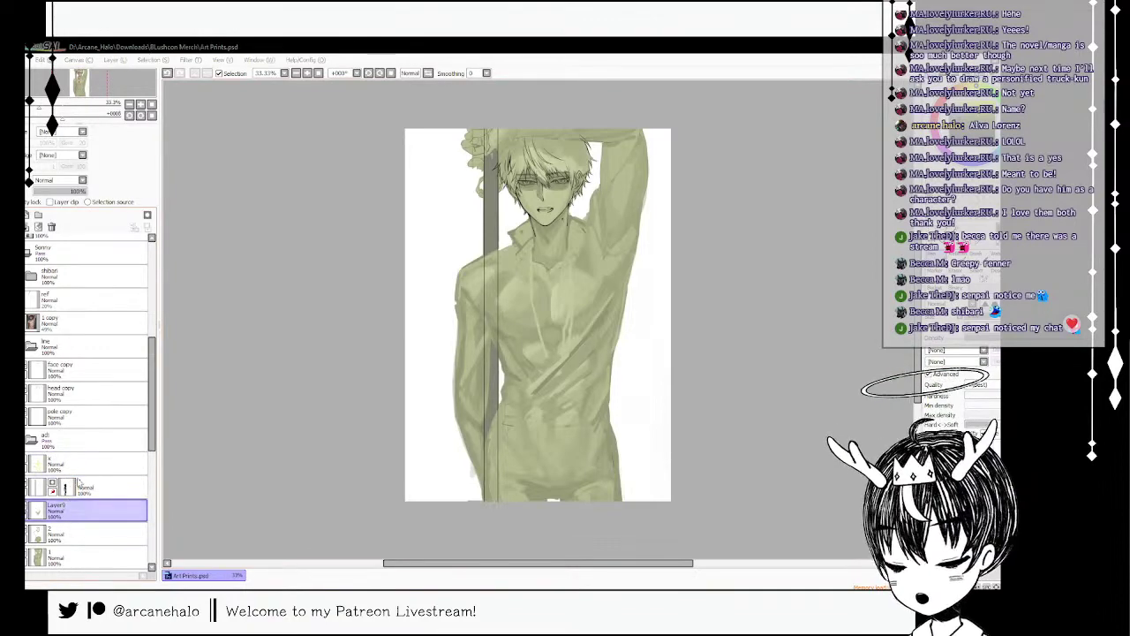
- Collapse the colour group and the Sonny group containing it
left_click(32, 440)
left_click(29, 253)
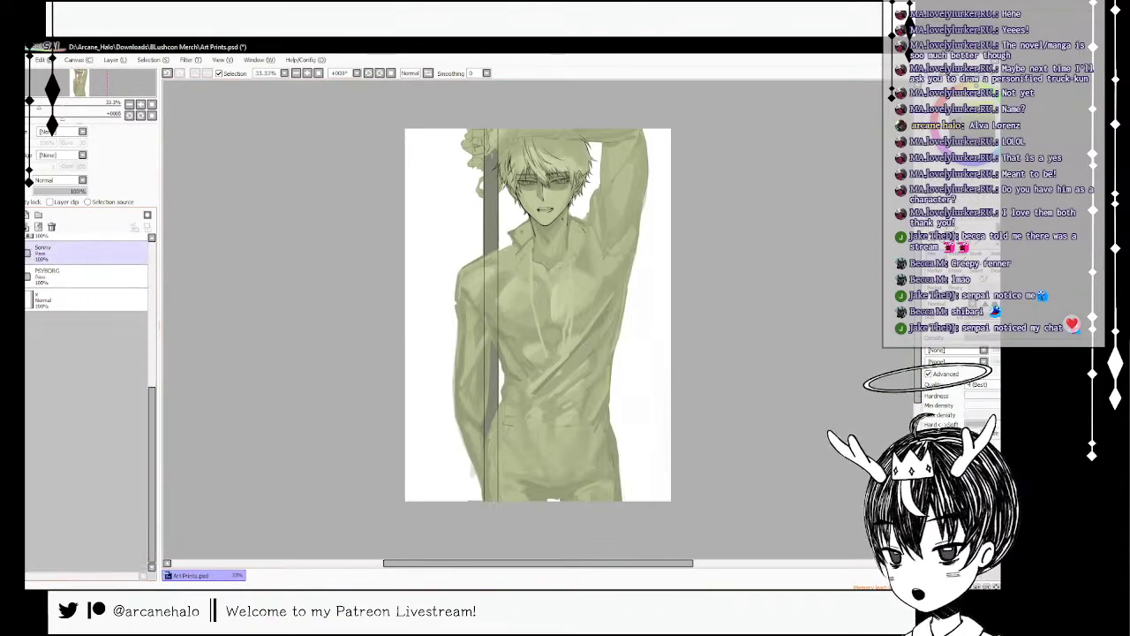
left_click_drag(153, 392, 152, 236)
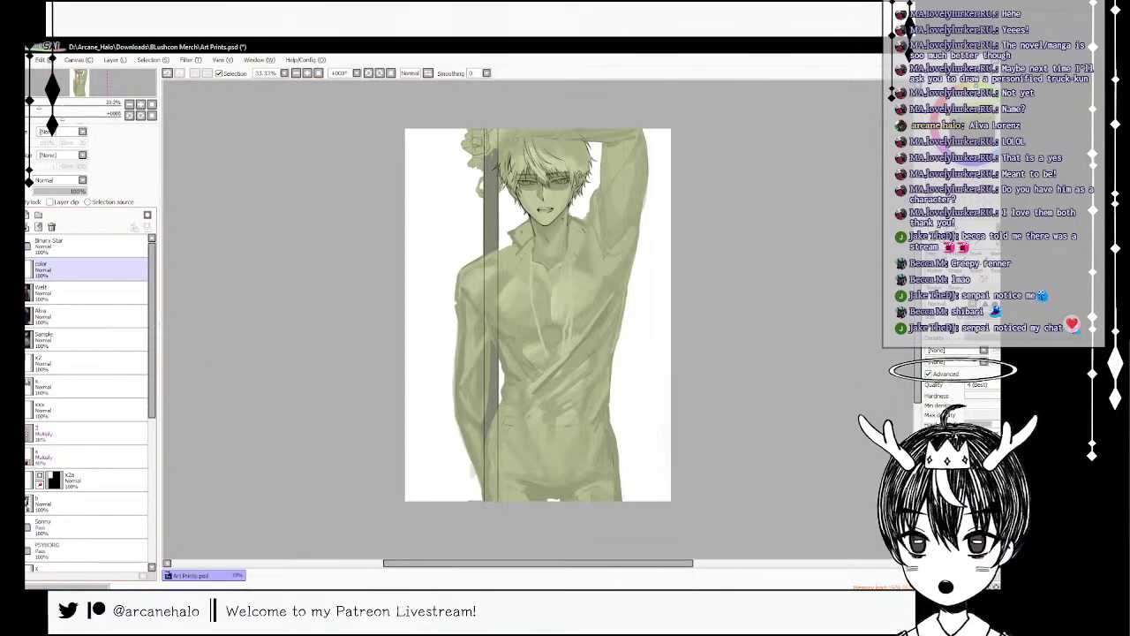
- Close Art Prints.psd and open Foil Test.psd
key("ctrl+w")
key("ctrl+o")
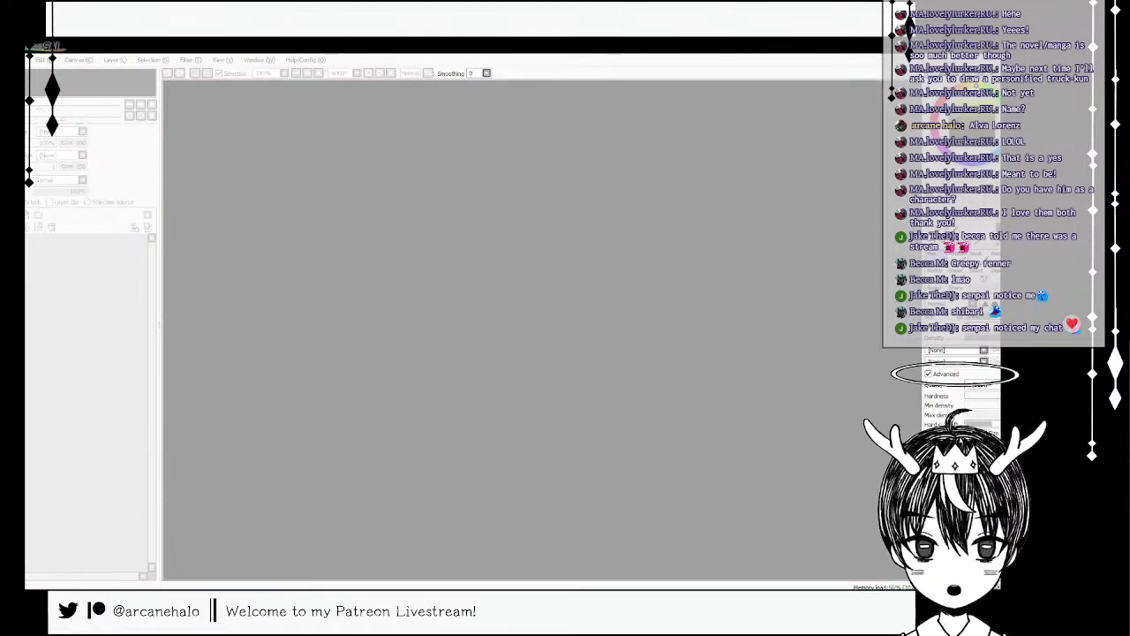
double_click(301, 401)
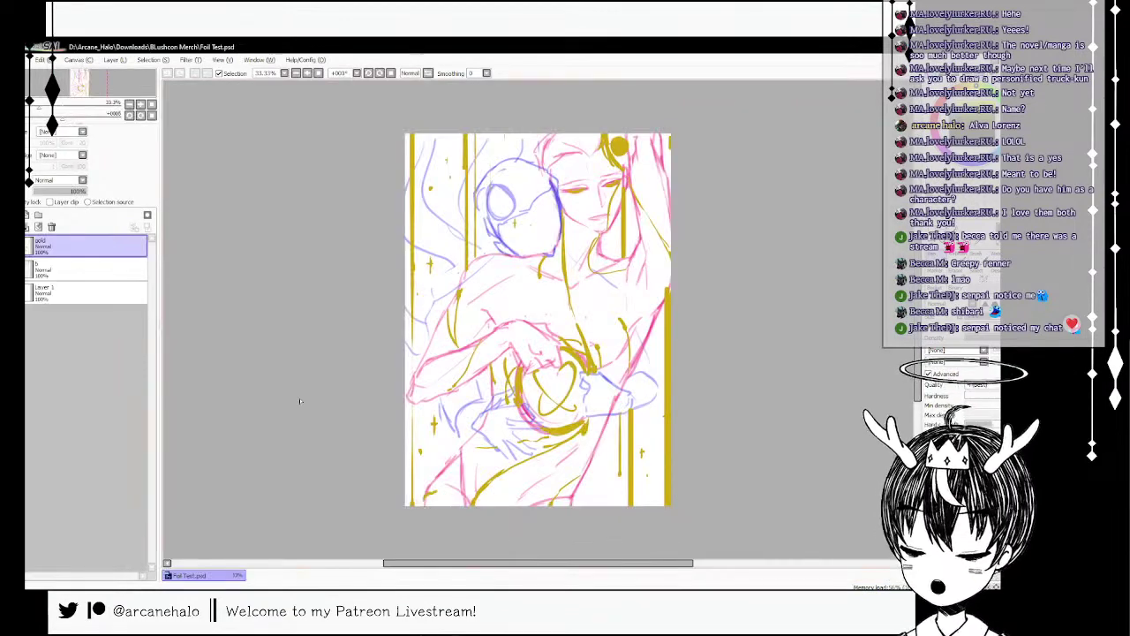
- Close Foil Test.psd and switch to Photoshop to continue working on the same file there
key("ctrl+w")
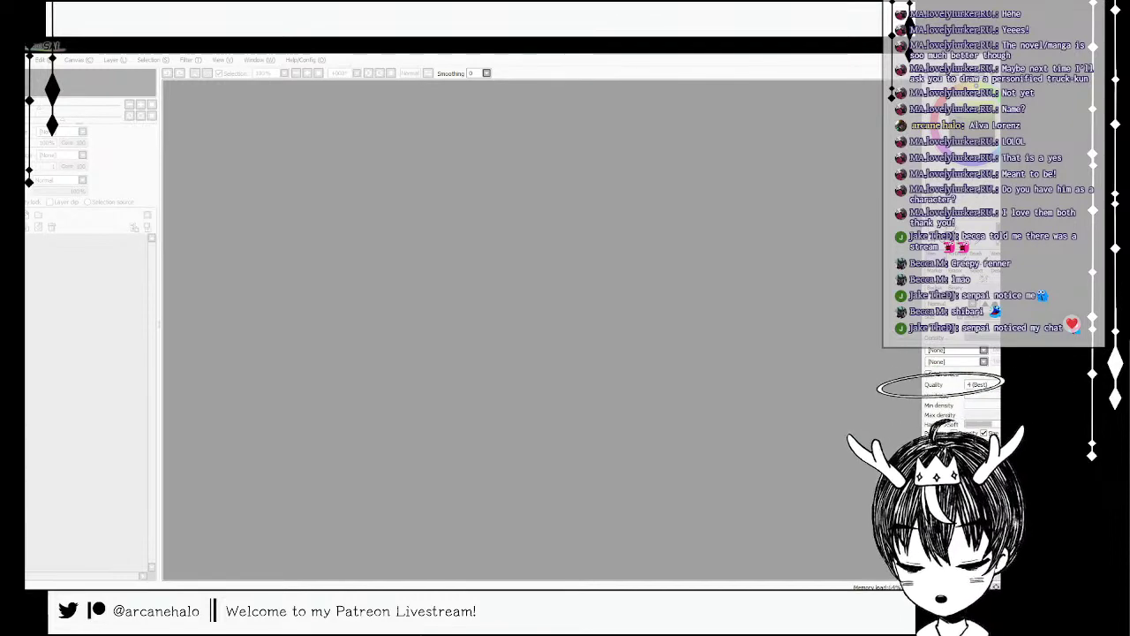
key("alt+Tab")
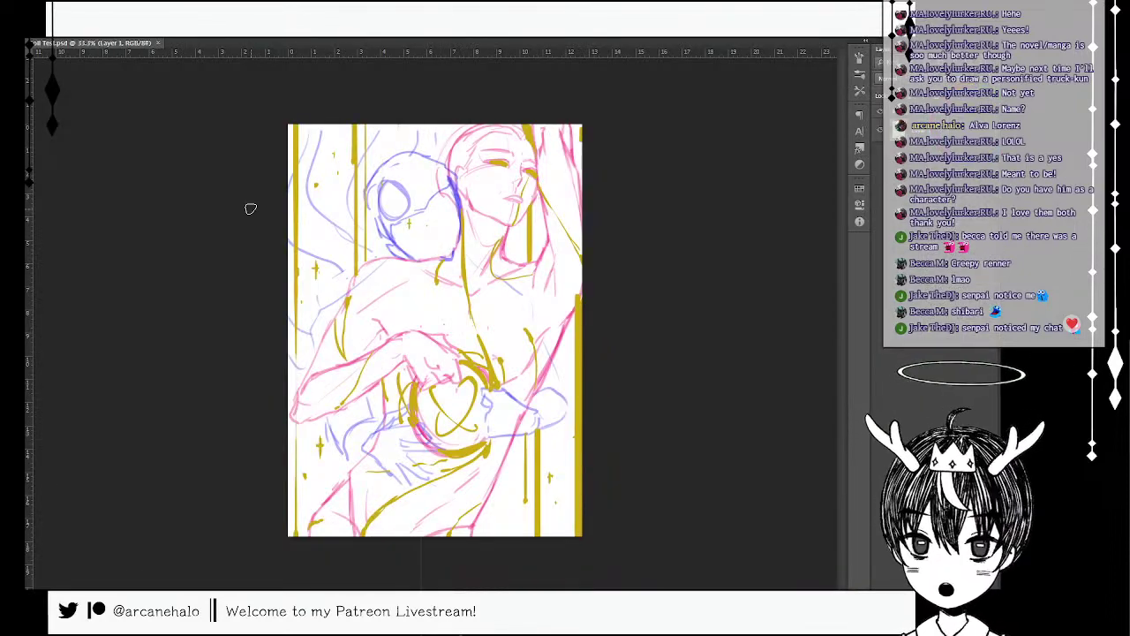
- Select the range of layers starting at Binary Star, group them and name the group "a"
left_click(936, 131)
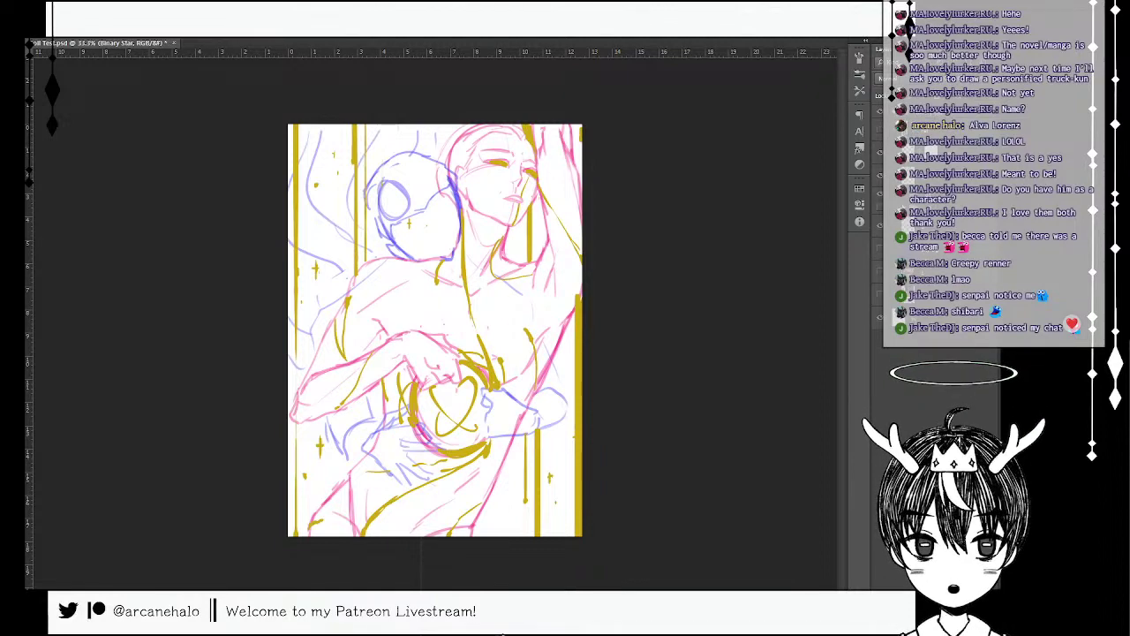
left_click(936, 272, "shift")
key("ctrl+g")
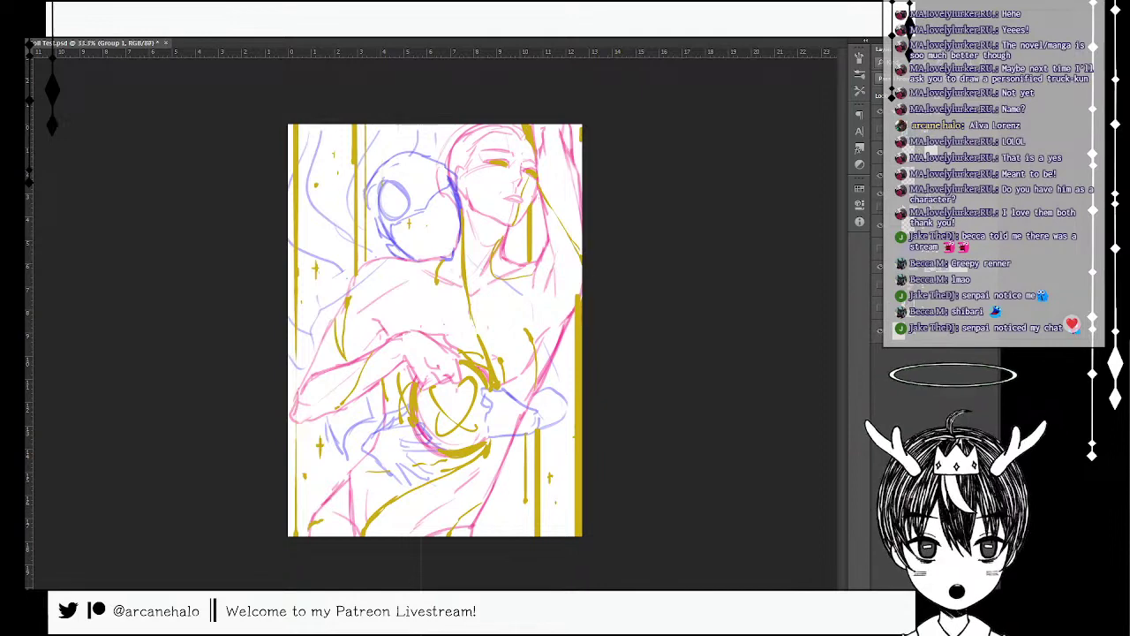
type("a")
key("Return")
- Show the rope harness reference photo beneath the foil sketch to check it and hide it again
left_click(892, 267)
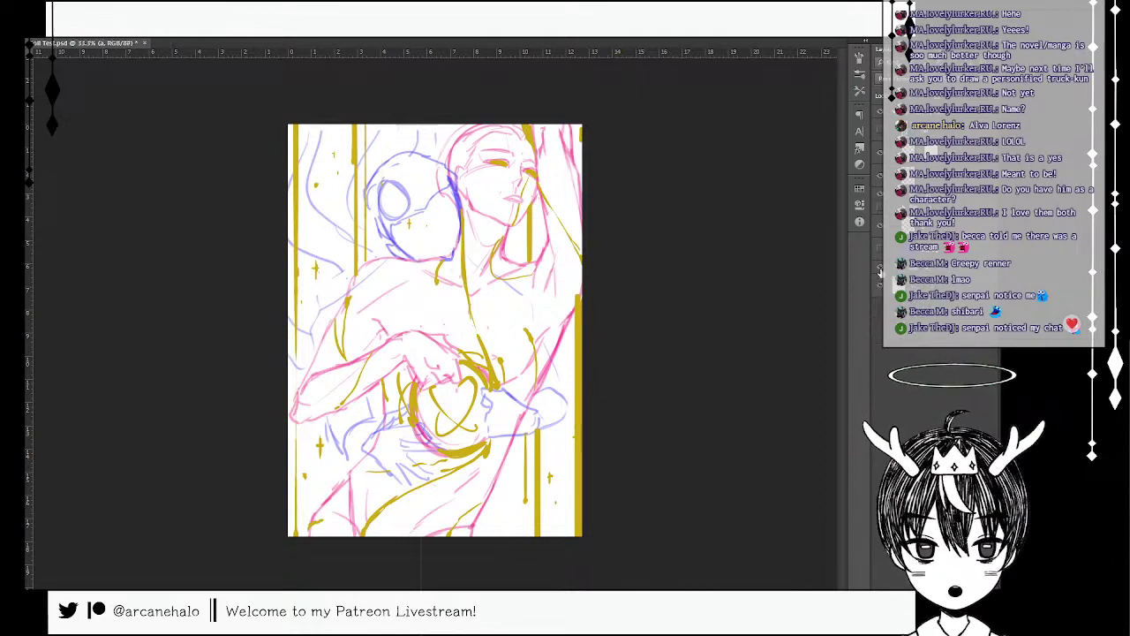
left_click(881, 305)
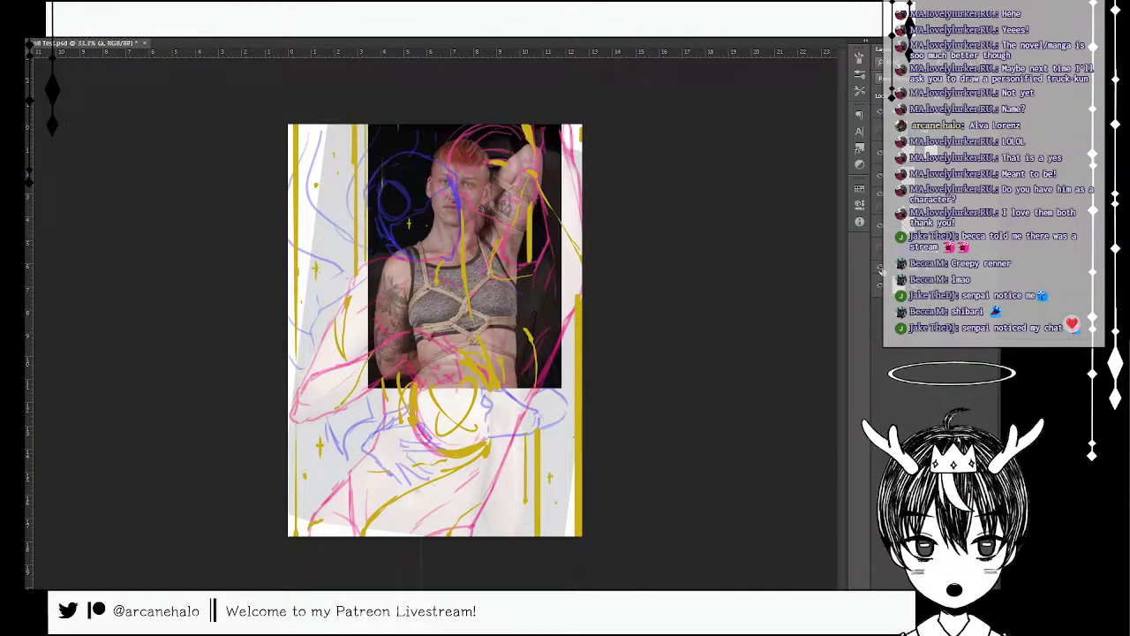
left_click(881, 270)
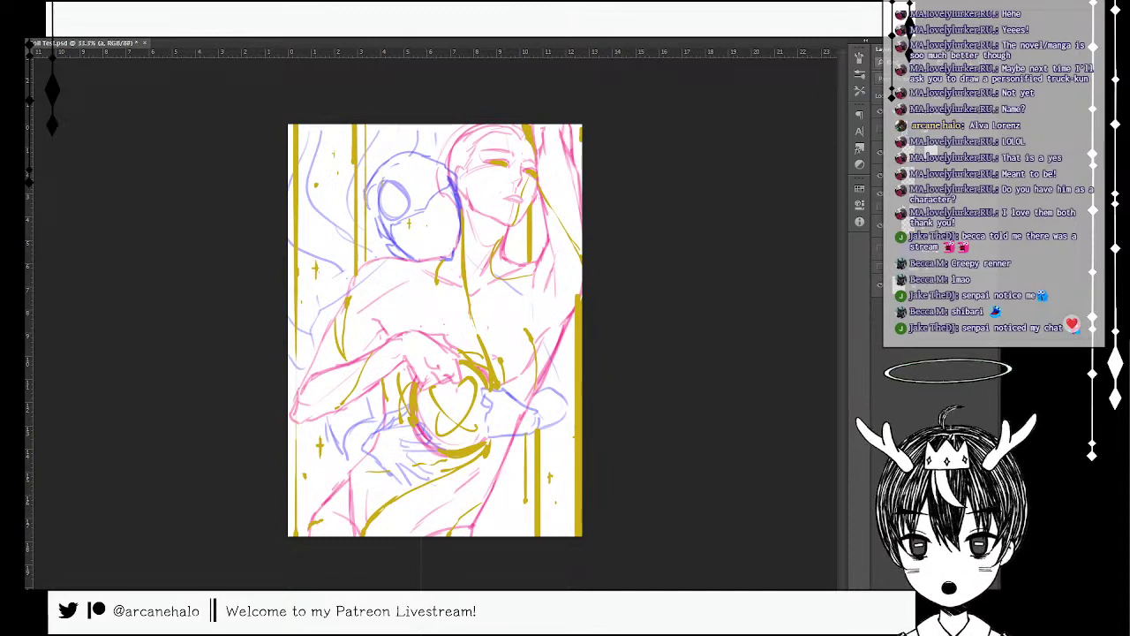
- Add two new layers above "ref", fill one with dark grey and adjust its opacity so the sketch shows faintly
left_click(927, 266)
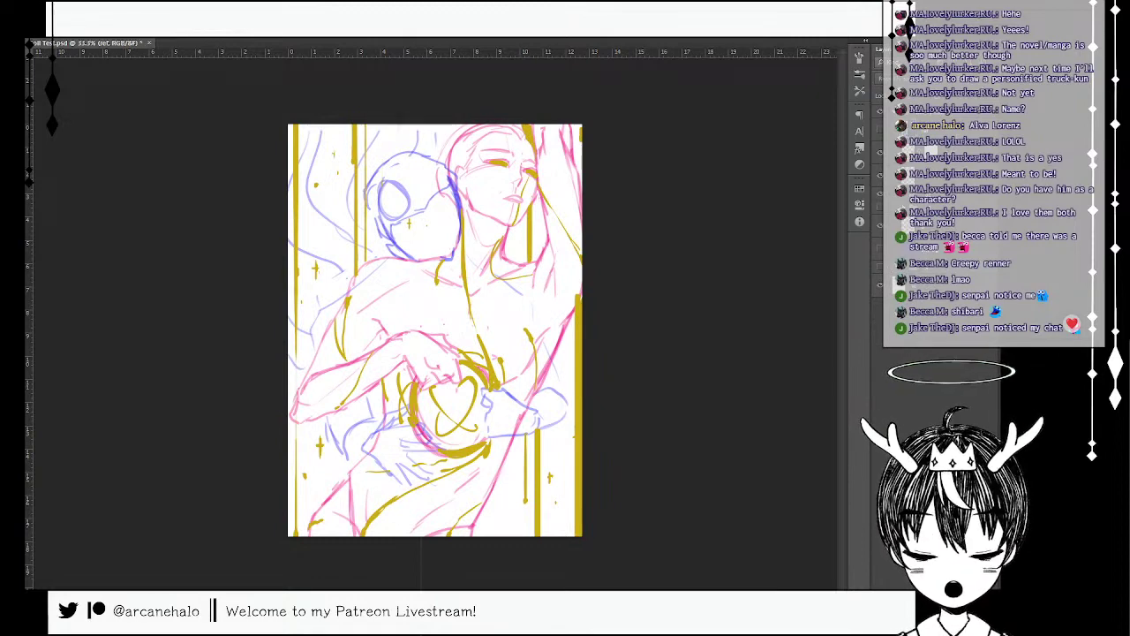
key("ctrl+alt+shift+n")
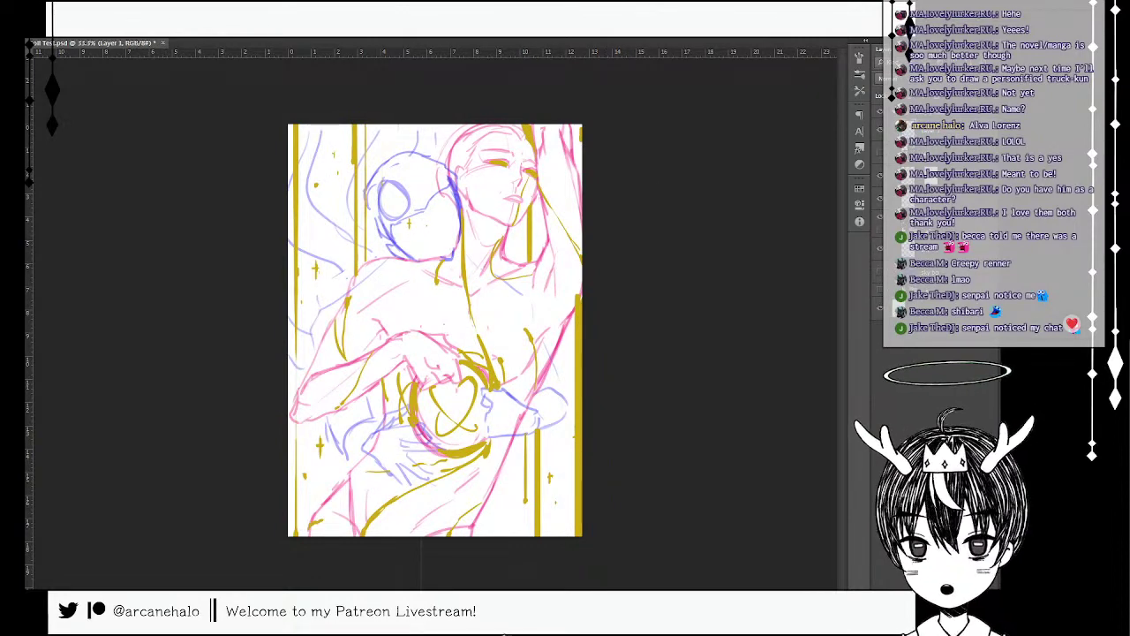
key("alt+bracketleft")
left_click(969, 581)
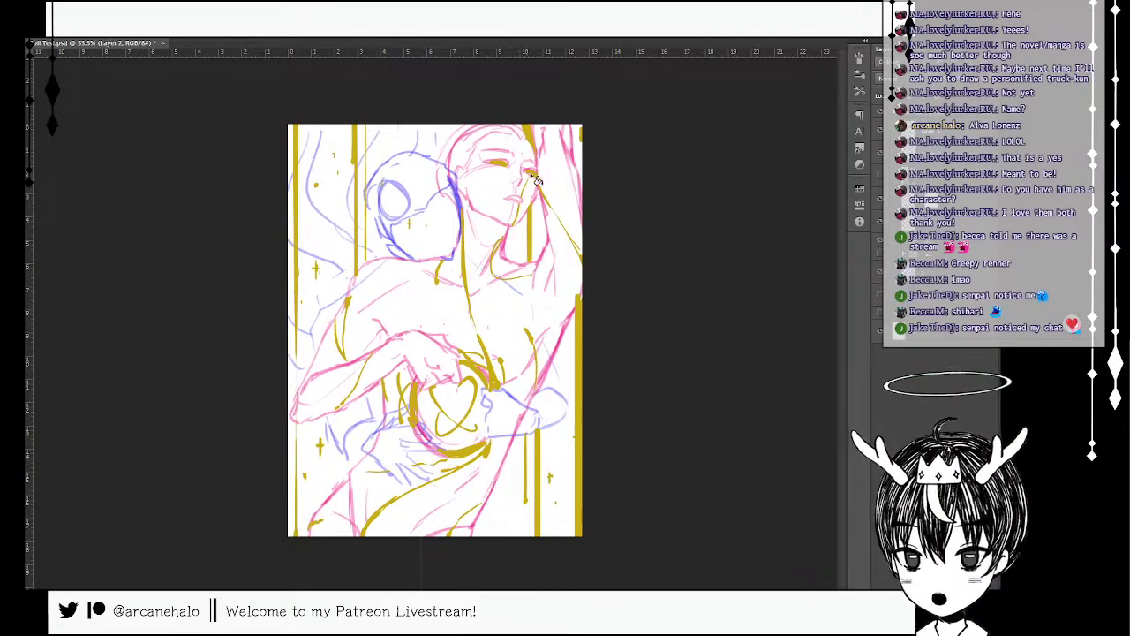
key("alt+BackSpace")
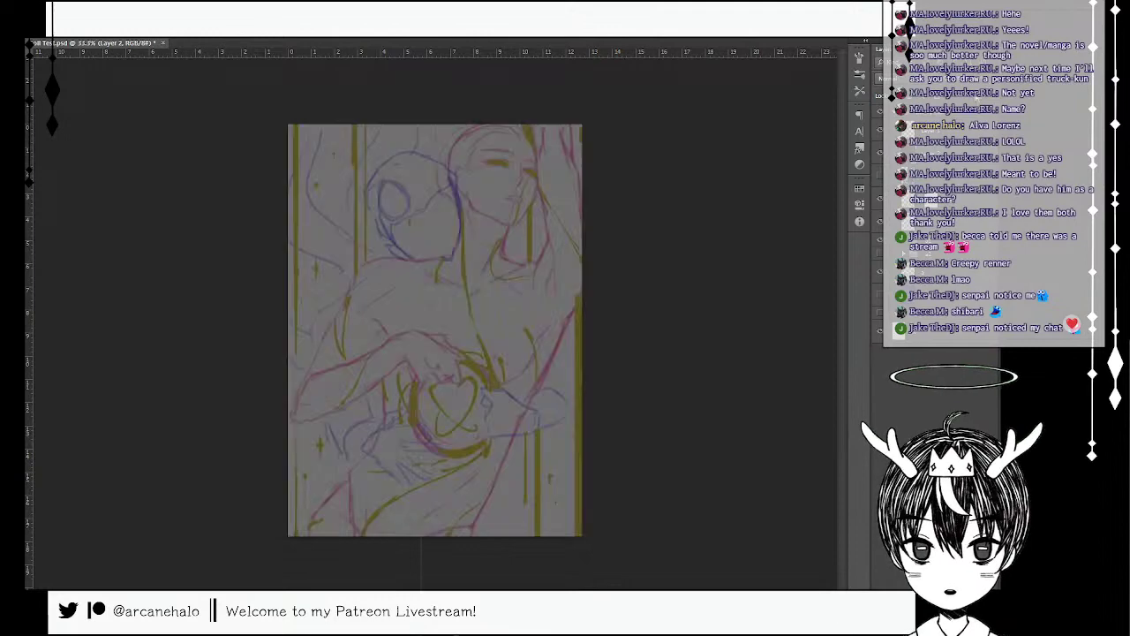
left_click_drag(982, 98, 986, 100)
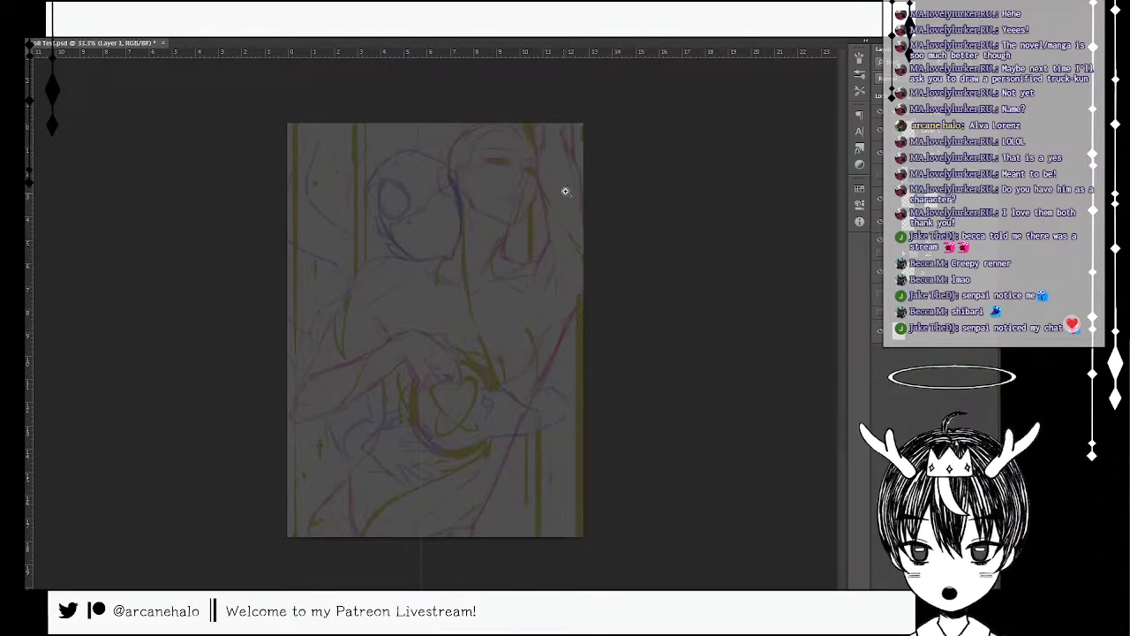
scroll(565, 189, "up", 2)
left_click_drag(596, 232, 647, 375)
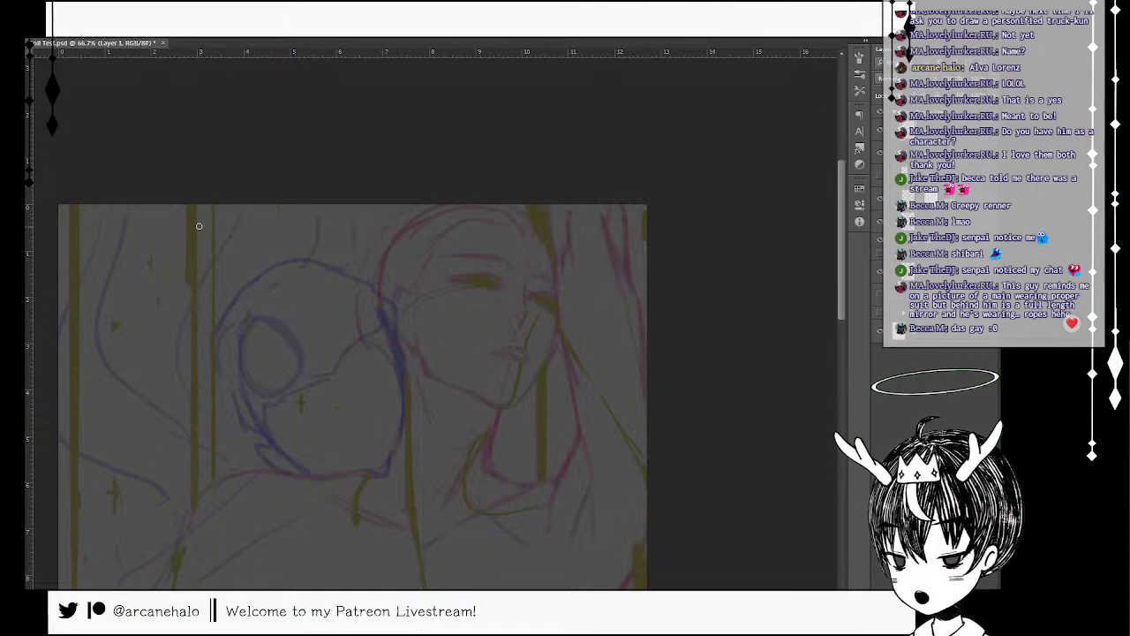
left_click_drag(195, 216, 200, 357)
key("ctrl+z")
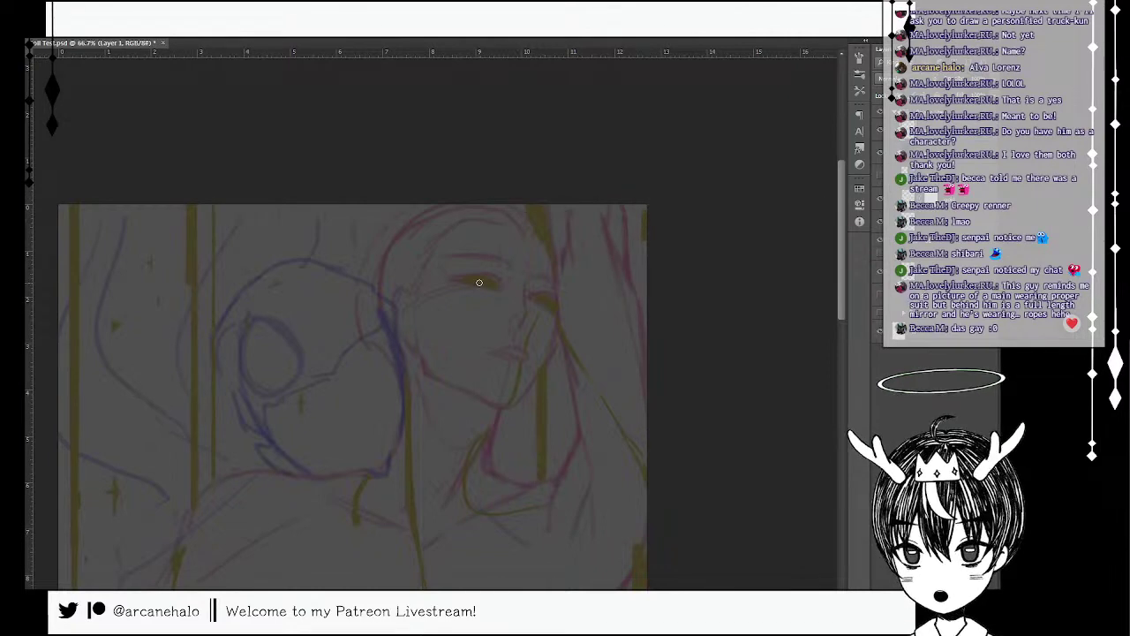
left_click_drag(464, 282, 490, 290)
key("ctrl+z")
key("ctrl+z")
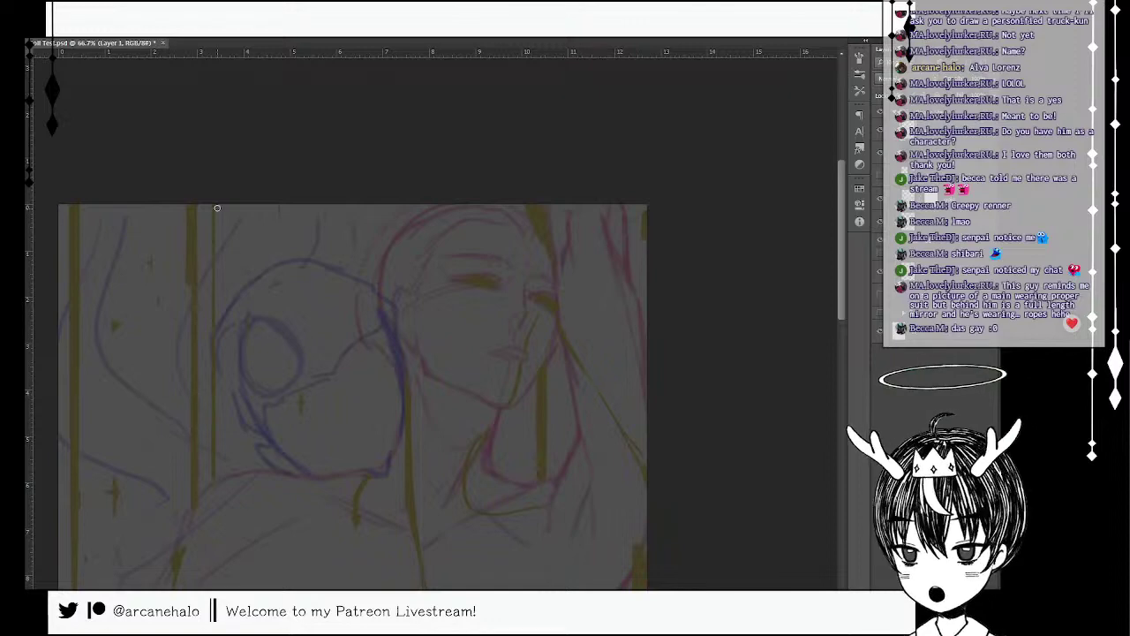
- Try white vertical lines over the two gold stripes beside the masked head, erasing the longer line's end at the shoulder
mouse_move(213, 200)
left_mouse_down()
mouse_move(254, 387)
mouse_move(292, 484)
left_mouse_up()
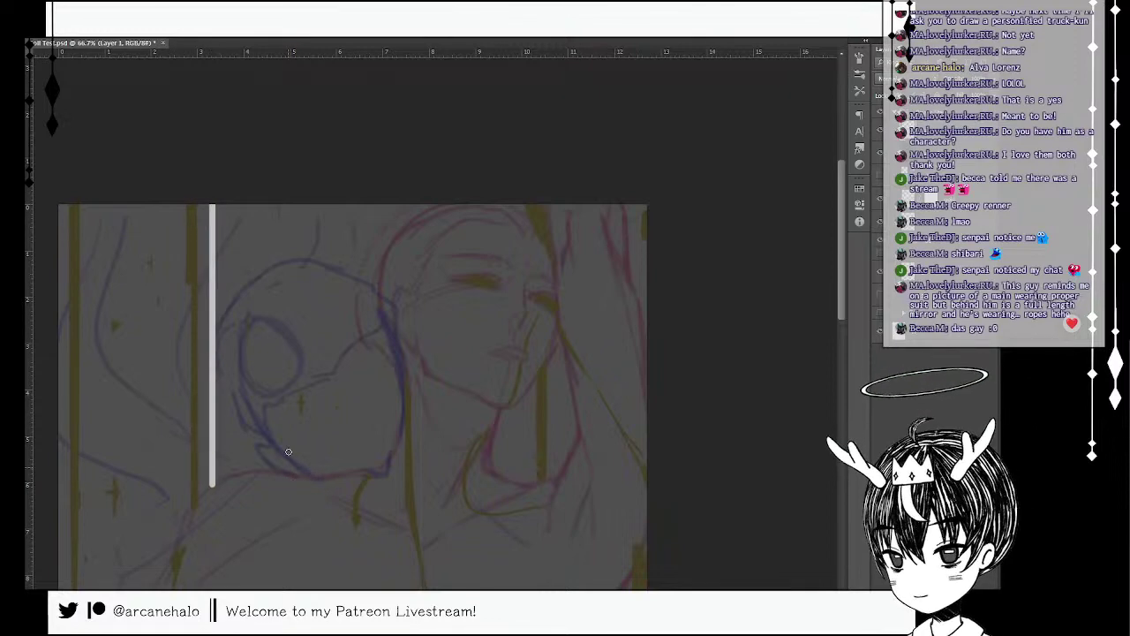
left_click_drag(192, 205, 269, 535)
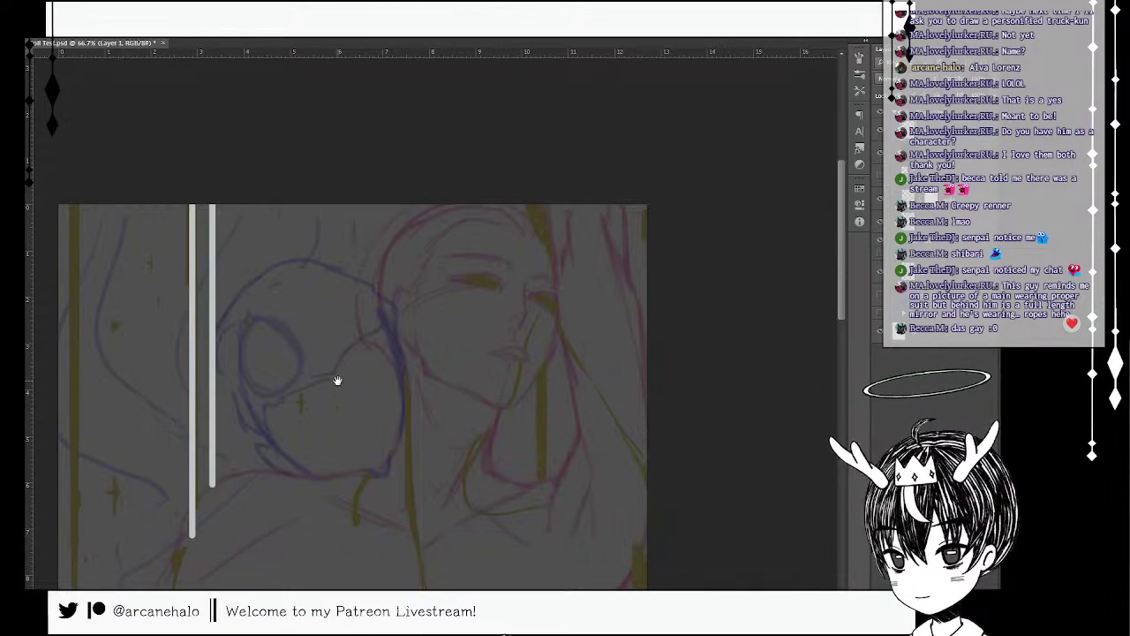
left_click_drag(359, 372, 461, 129)
key("e")
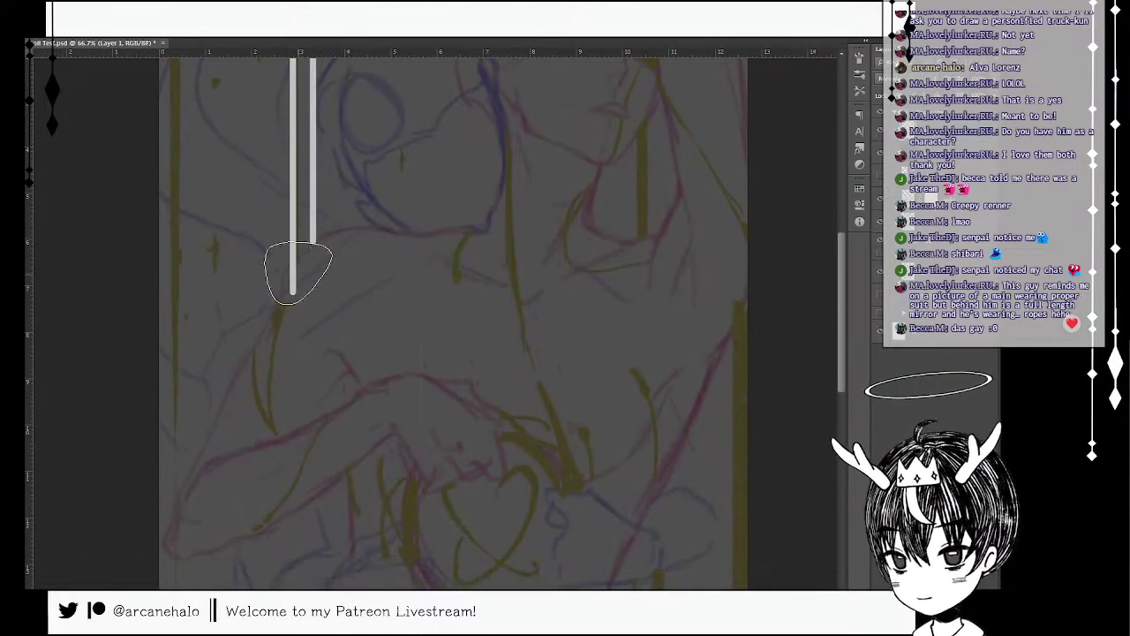
left_click_drag(298, 272, 291, 300)
left_click_drag(296, 252, 276, 311)
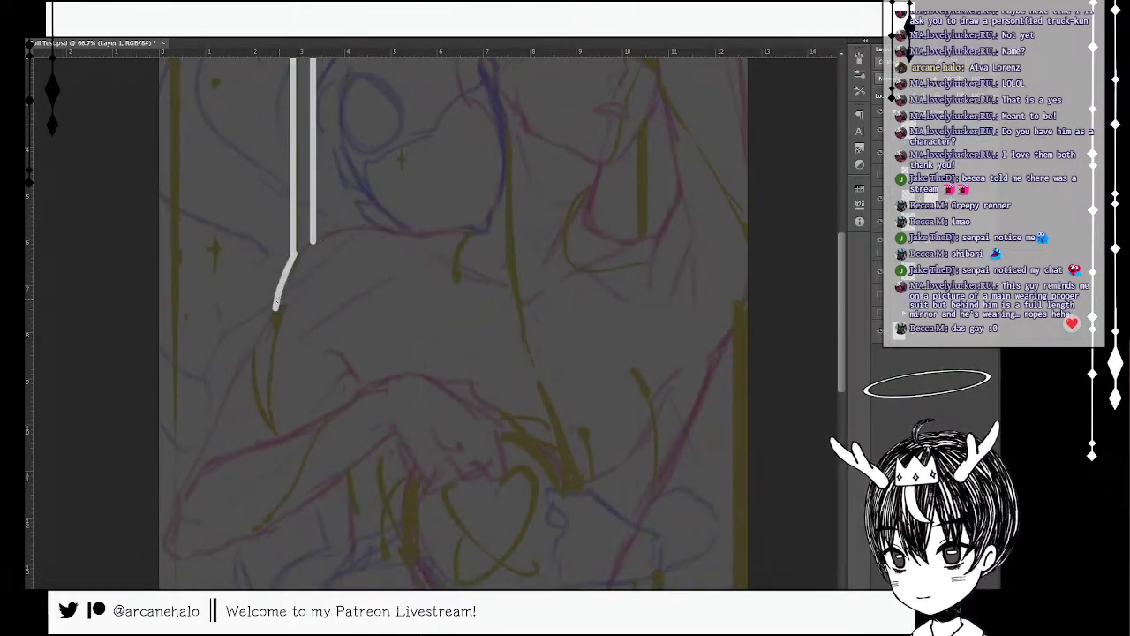
key("ctrl+z")
left_click_drag(295, 251, 274, 346)
key("ctrl+z")
left_click_drag(295, 252, 265, 404)
key("ctrl+z")
- Try a long white vertical line over the gold stripe near the canvas's left edge, undoing the extra strokes beside it
scroll(517, 127, "down", 2)
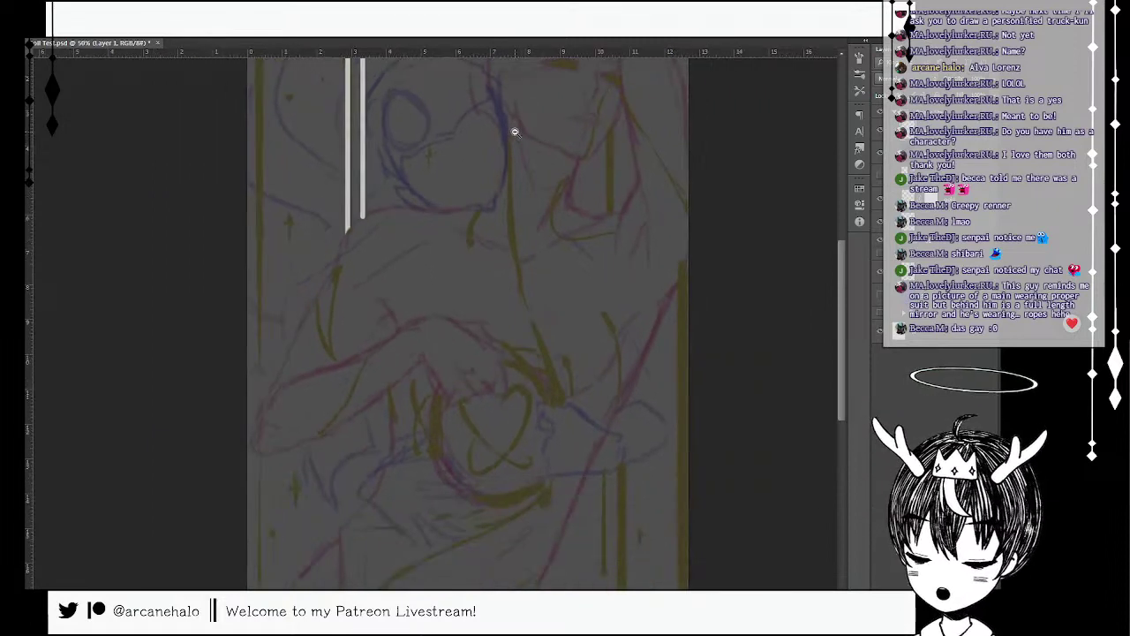
left_click_drag(297, 123, 298, 510)
left_click_drag(293, 121, 294, 377)
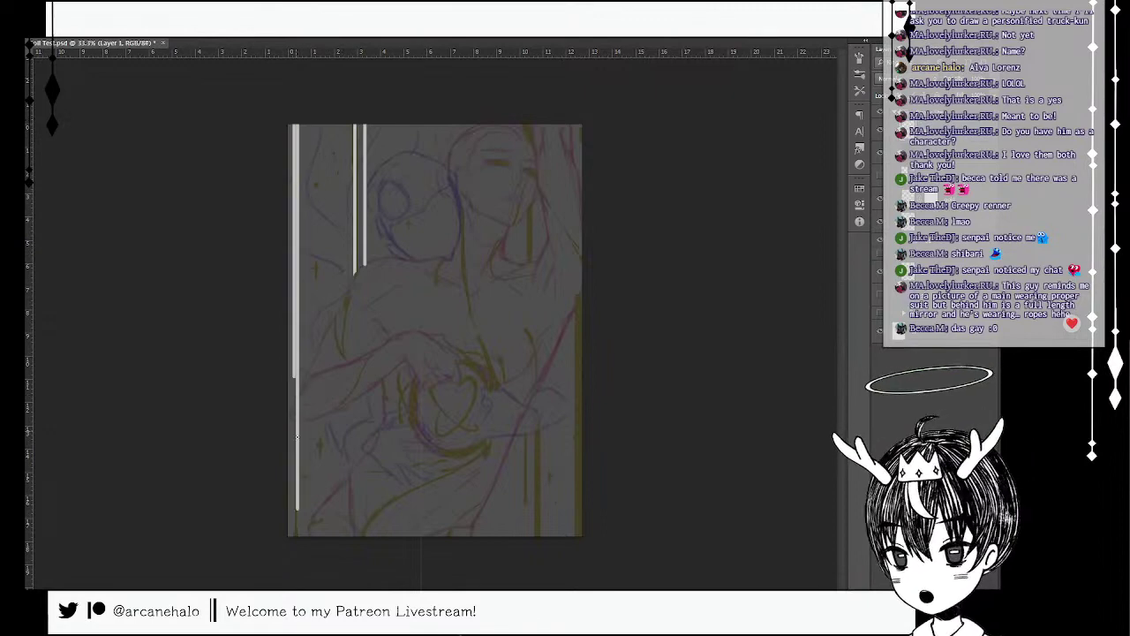
key("ctrl+z")
left_click_drag(294, 118, 294, 367)
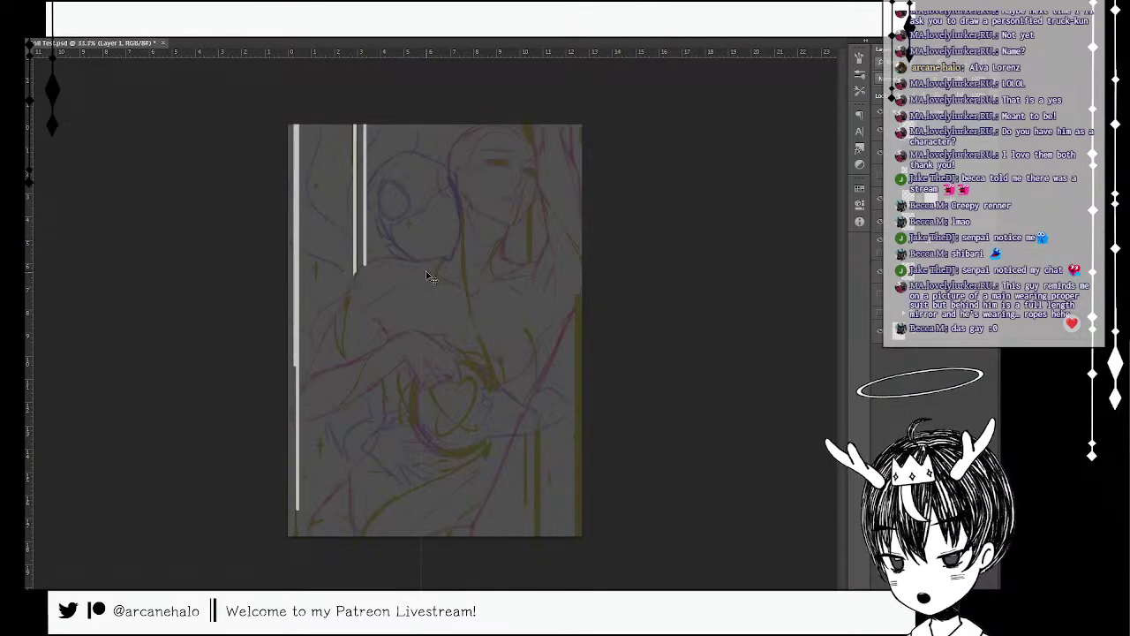
key("ctrl+z")
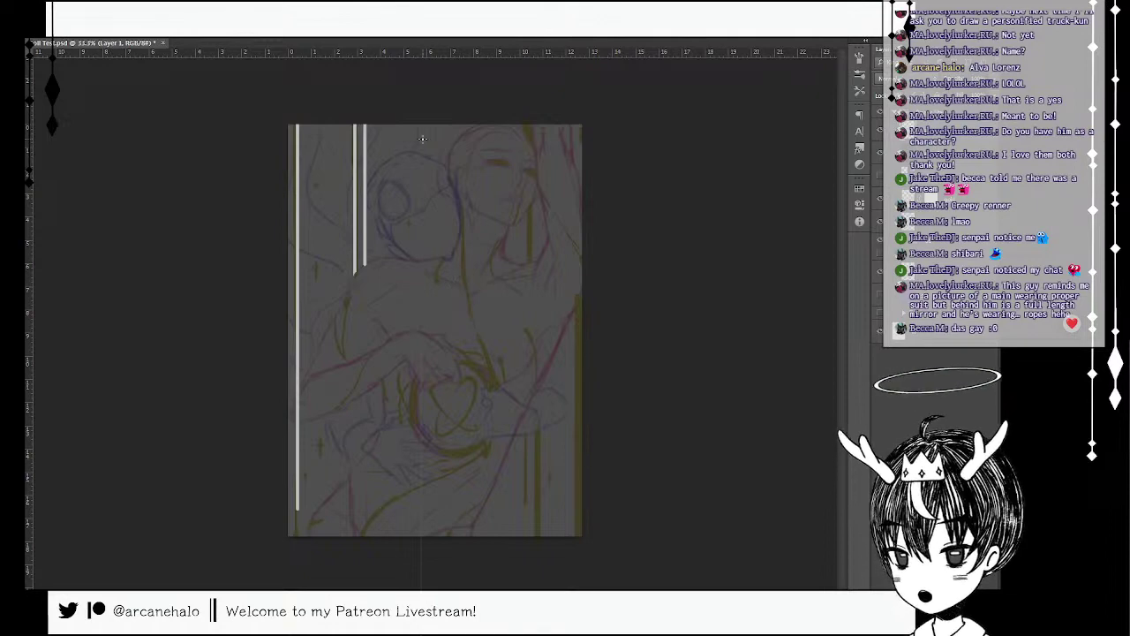
- Try a white curve following the gold strand from the back of the masked head down across the chest, redoing its lower end
key("ctrl+plus")
mouse_move(480, 177)
left_mouse_down()
mouse_move(459, 232)
mouse_move(462, 277)
mouse_move(446, 280)
mouse_move(448, 369)
left_mouse_up()
left_click_drag(440, 264, 449, 397)
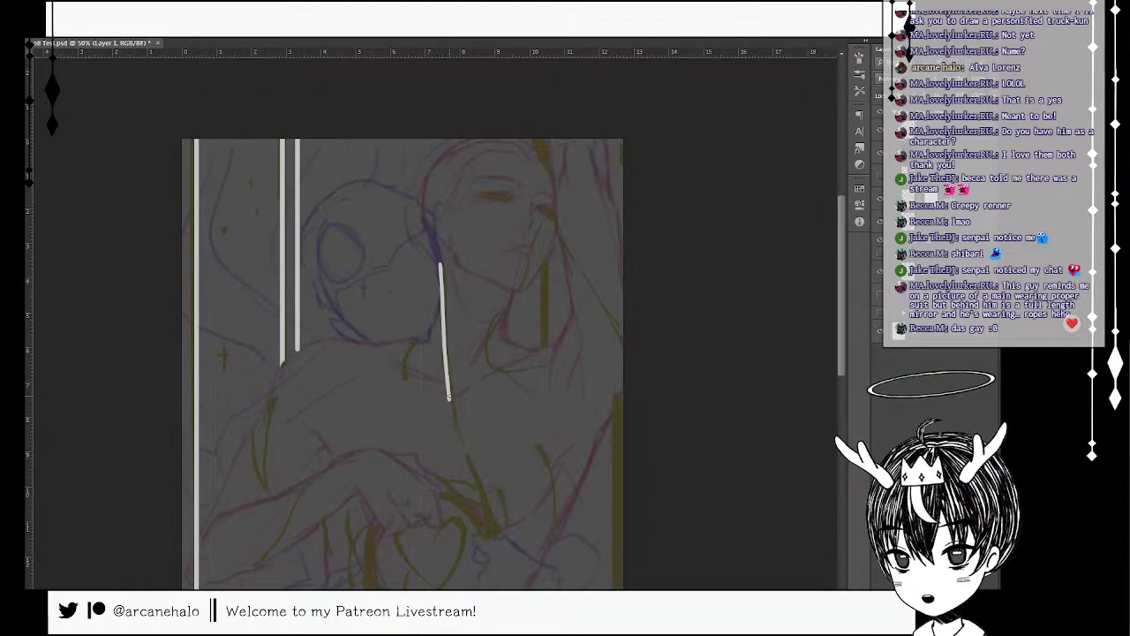
key("ctrl+z")
left_click_drag(442, 268, 460, 430)
key("ctrl+z")
left_click_drag(444, 337, 457, 421)
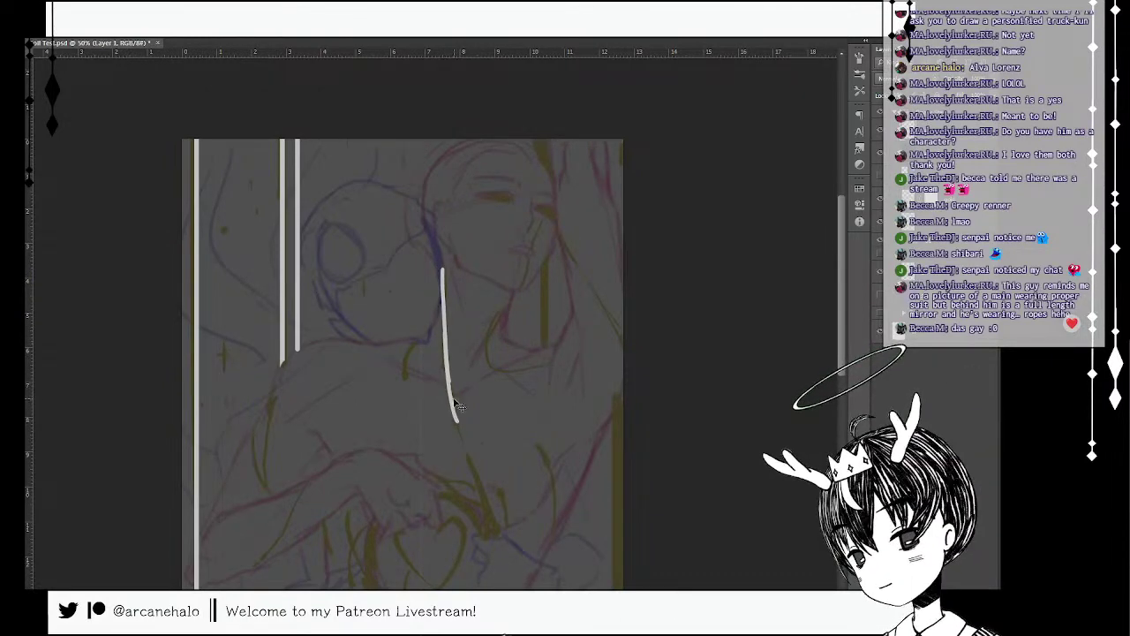
key("ctrl+z")
left_click_drag(444, 337, 459, 435)
key("ctrl+z")
left_click_drag(447, 367, 465, 443)
key("ctrl+z")
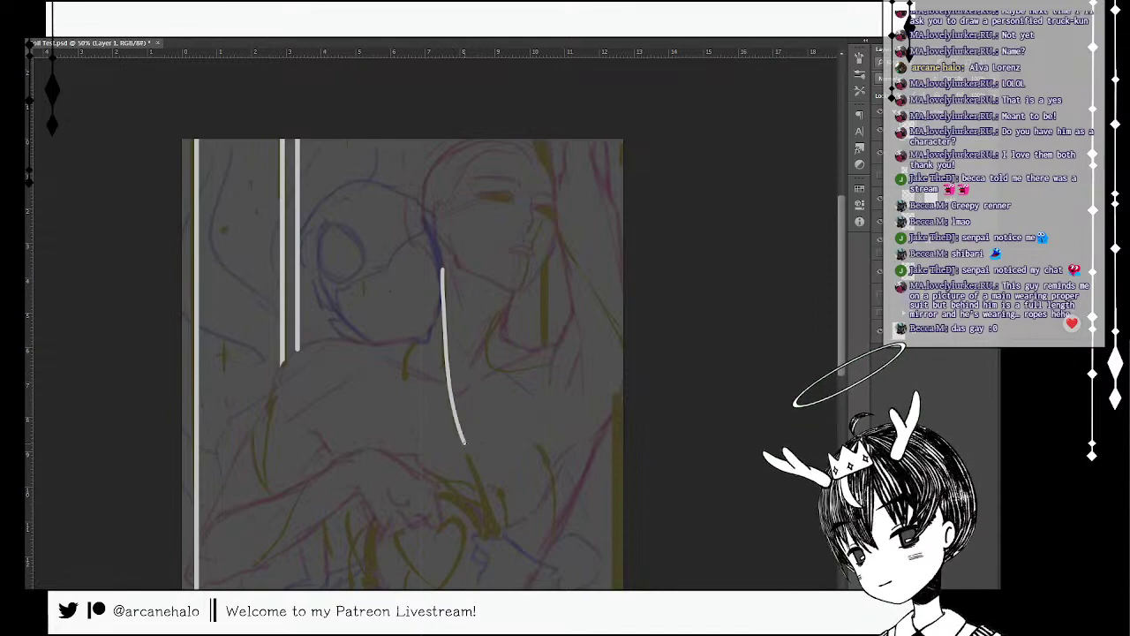
key("ctrl+minus")
key("ctrl+minus")
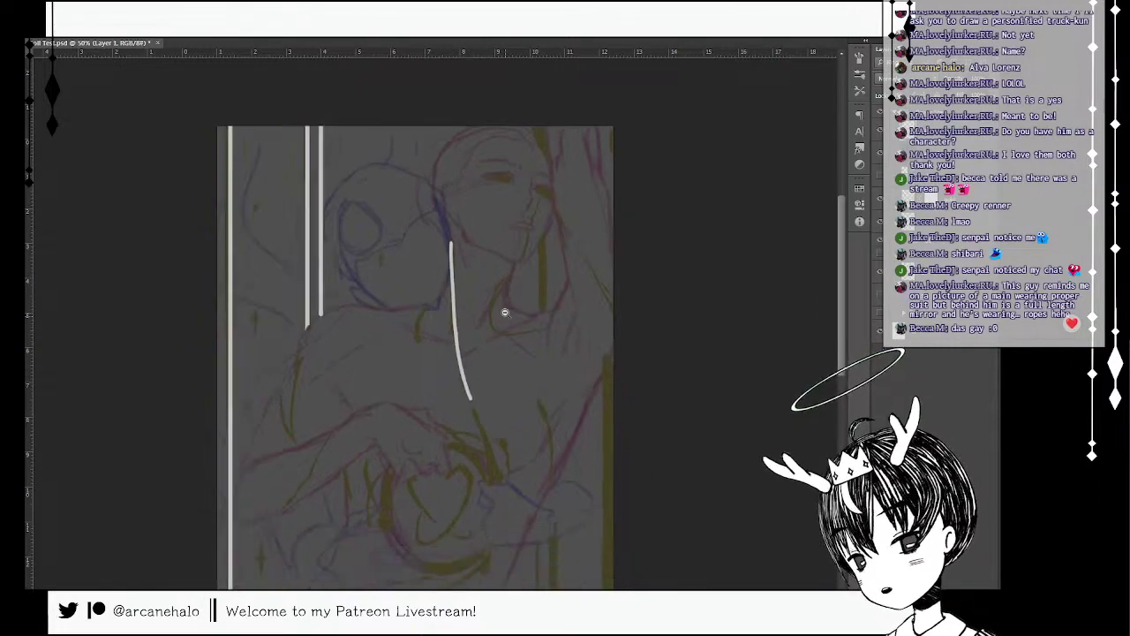
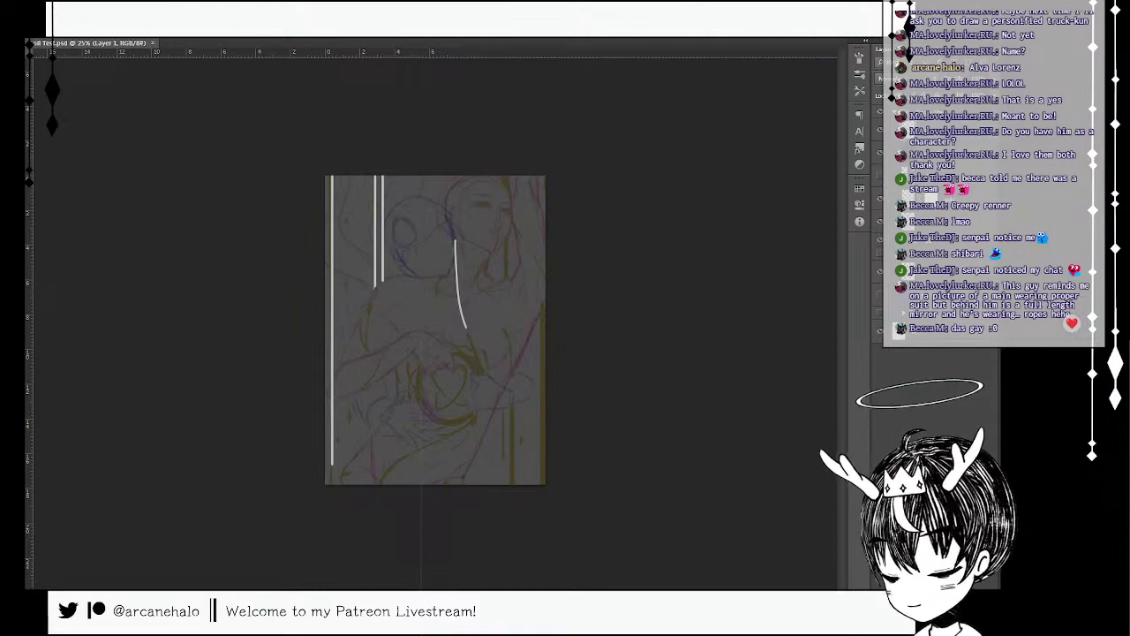
- Try a short white curve on the bent upper arm and undo all the white strokes painted so far
scroll(471, 303, "up", 2)
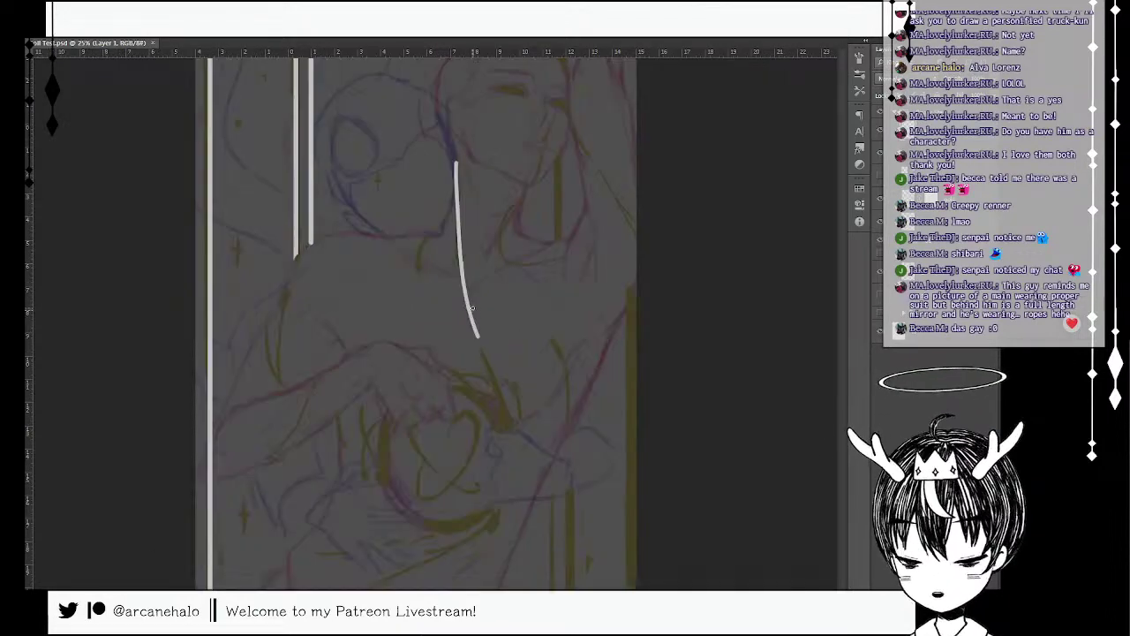
left_click_drag(279, 305, 274, 364)
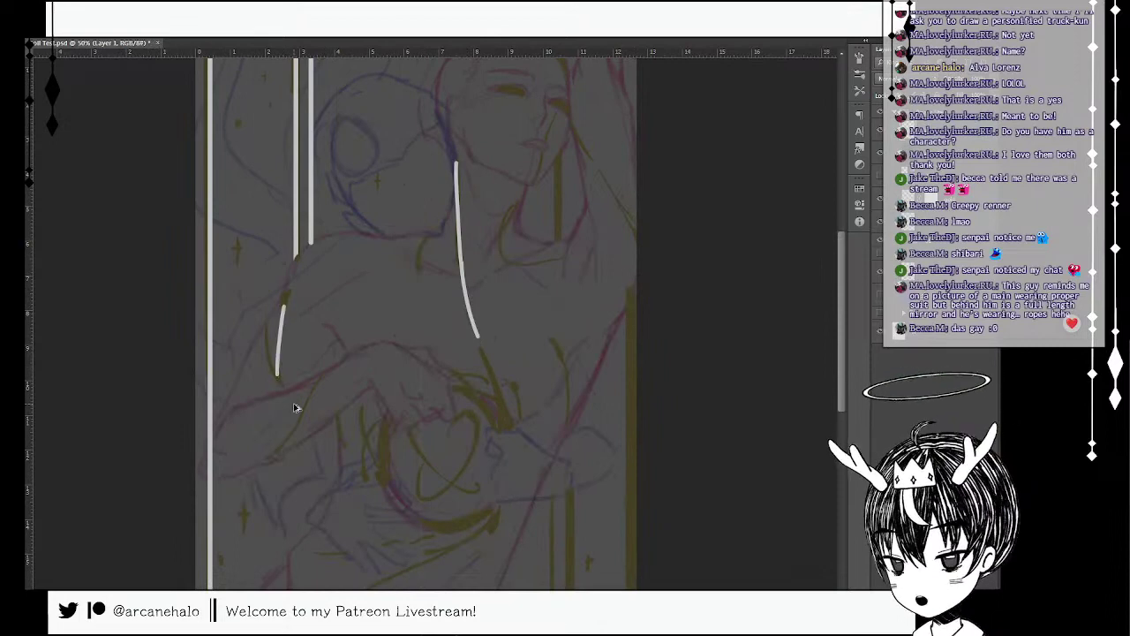
key("ctrl+alt+z")
key("ctrl+alt+z")
key("ctrl+alt+z")
key("ctrl+alt+z")
key("ctrl+alt+z")
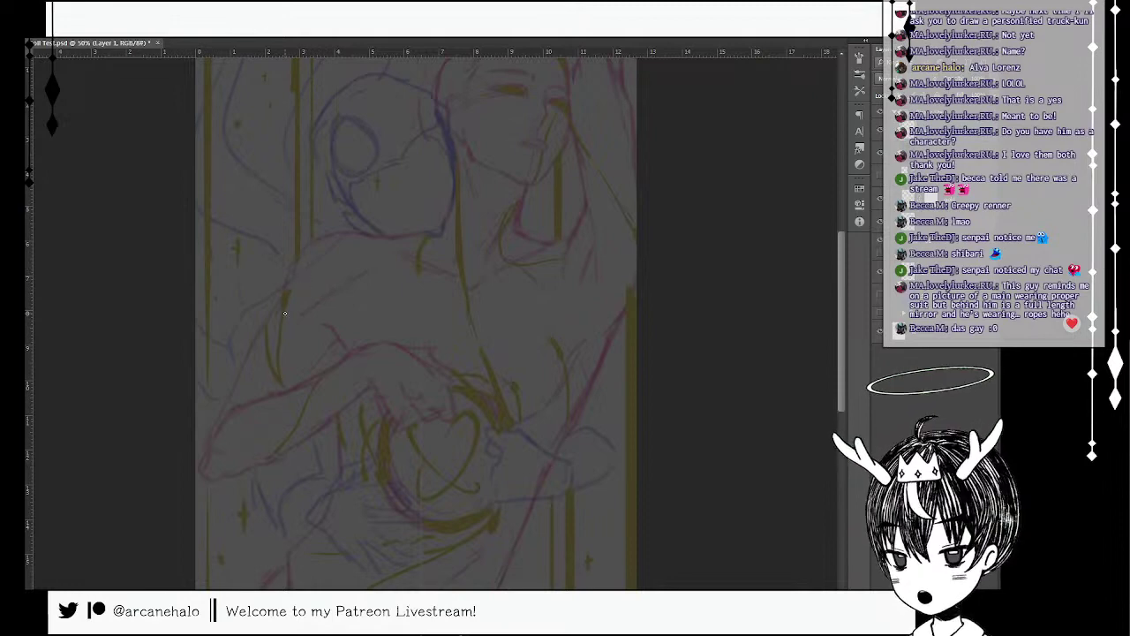
- Try two white curves over the gold marks on the bent upper arm, trimming their meeting tip, and undo them
left_click_drag(286, 284, 283, 385)
key("ctrl+z")
key("ctrl+z")
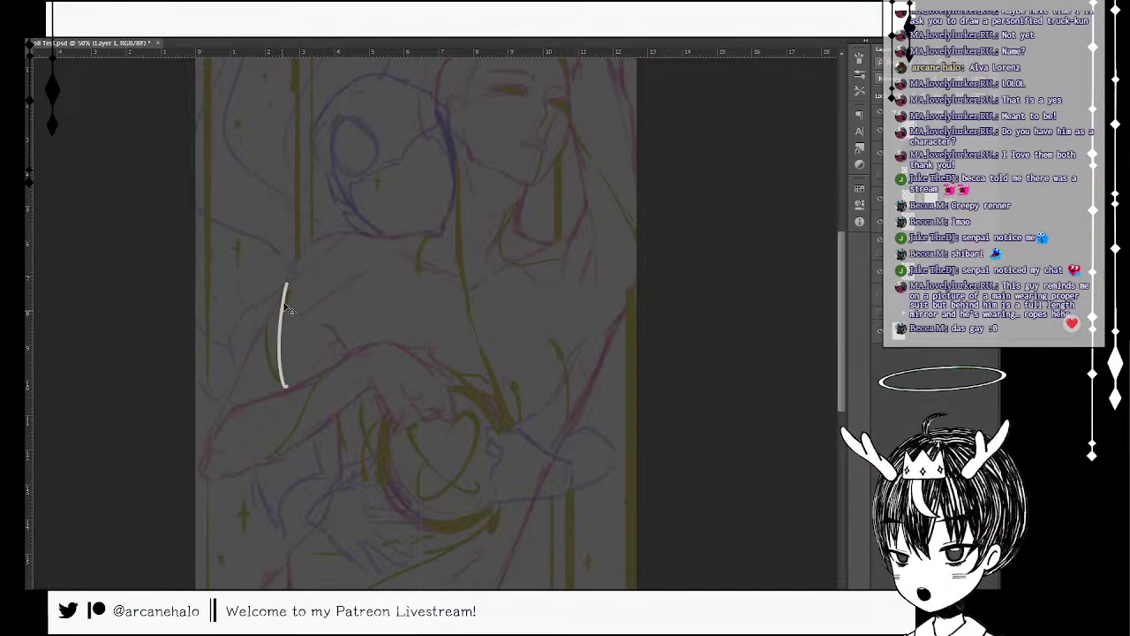
key("ctrl+z")
left_click_drag(289, 282, 284, 387)
left_click_drag(264, 317, 284, 388)
key("ctrl+z")
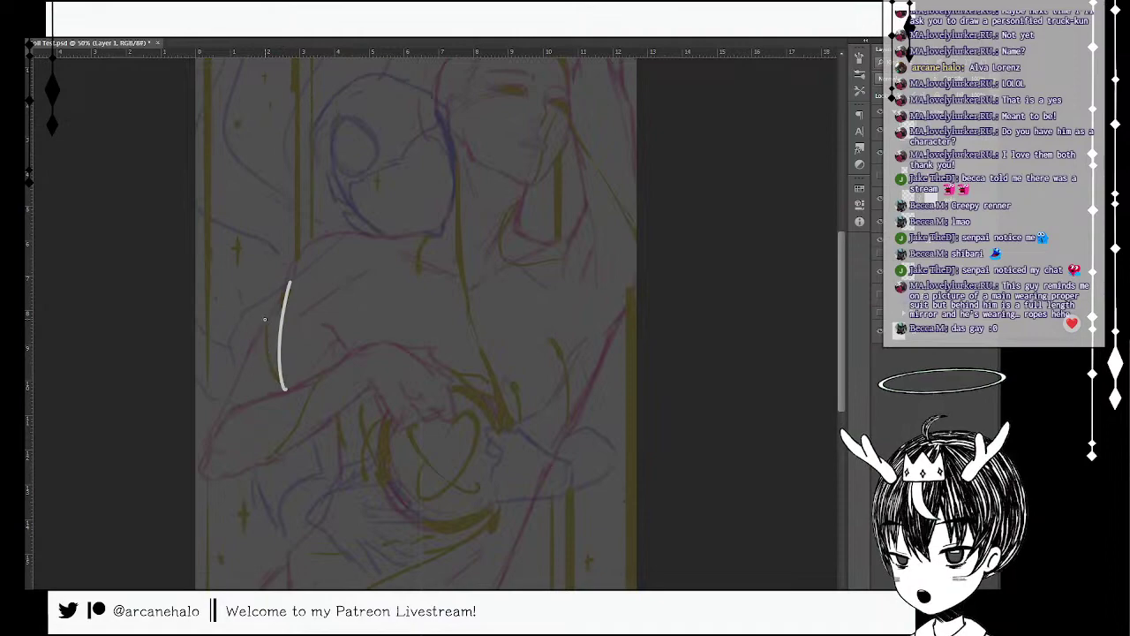
key("ctrl+z")
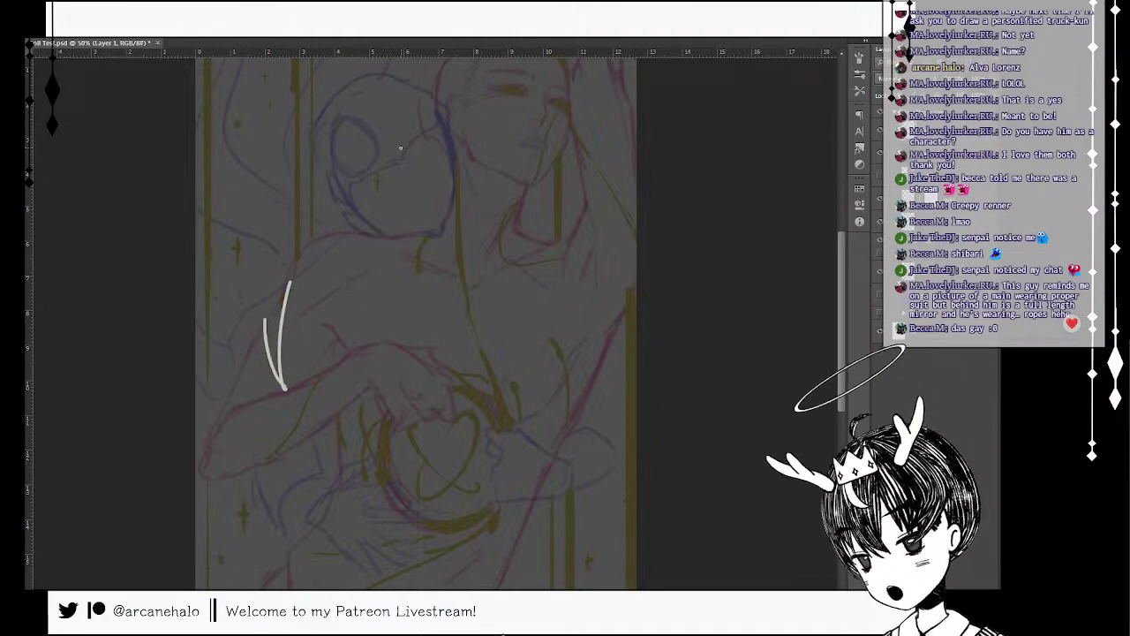
key("e")
left_click_drag(297, 403, 295, 399)
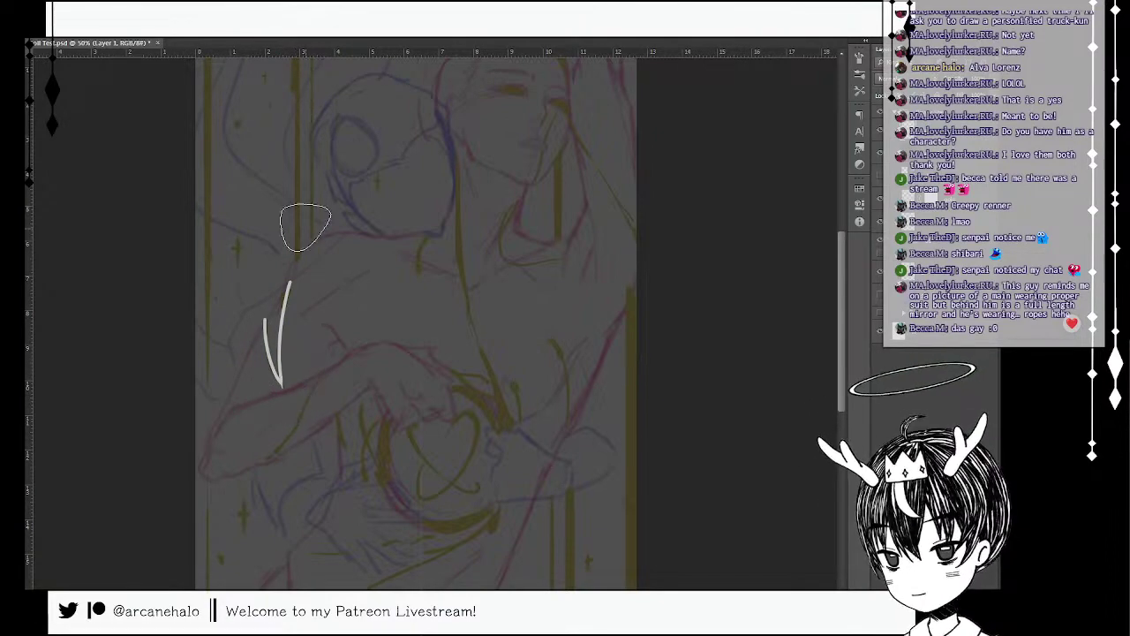
key("ctrl+alt+z")
key("ctrl+alt+z")
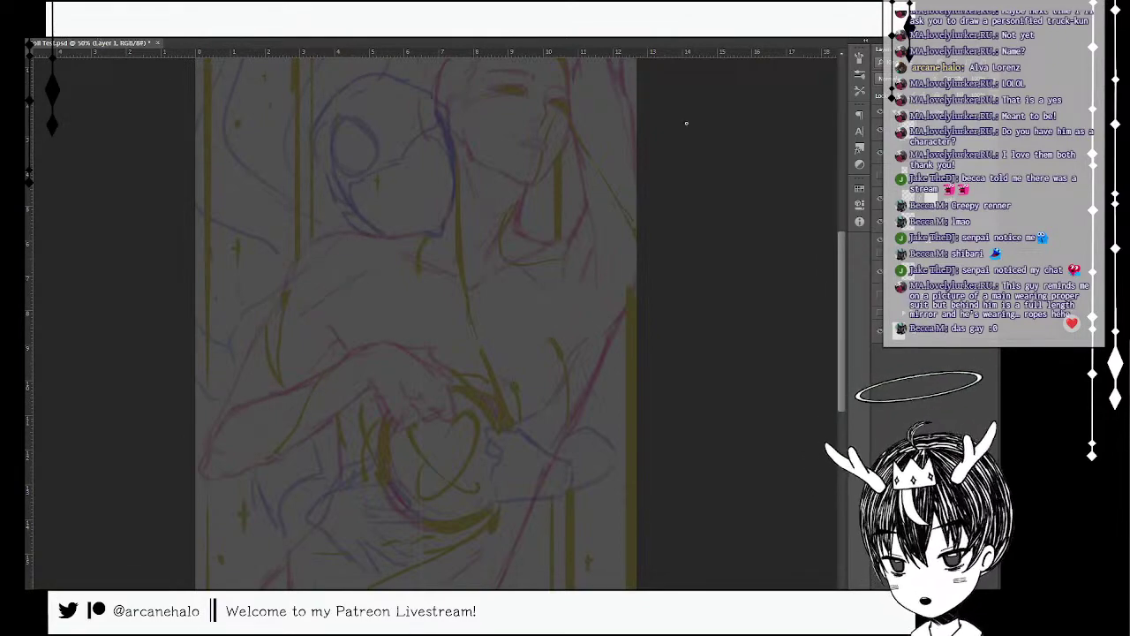
- Paint a pale gold line over the gold strand from the back of the masked head down the chest, redoing rejected starts
left_click_drag(452, 149, 460, 229)
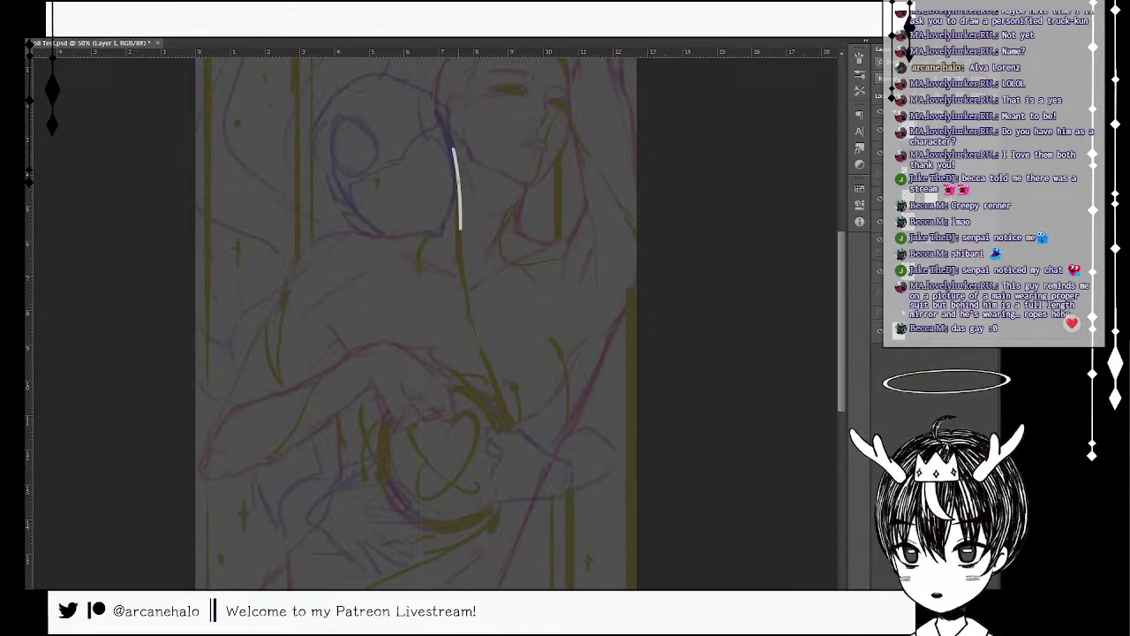
key("ctrl+z")
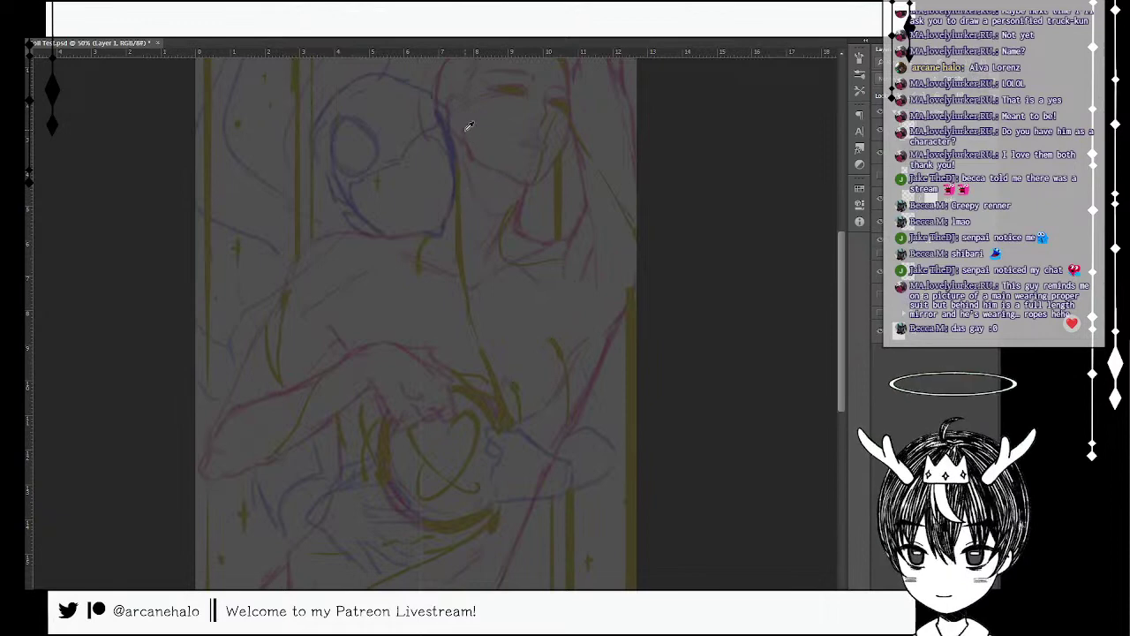
left_click_drag(455, 154, 459, 238)
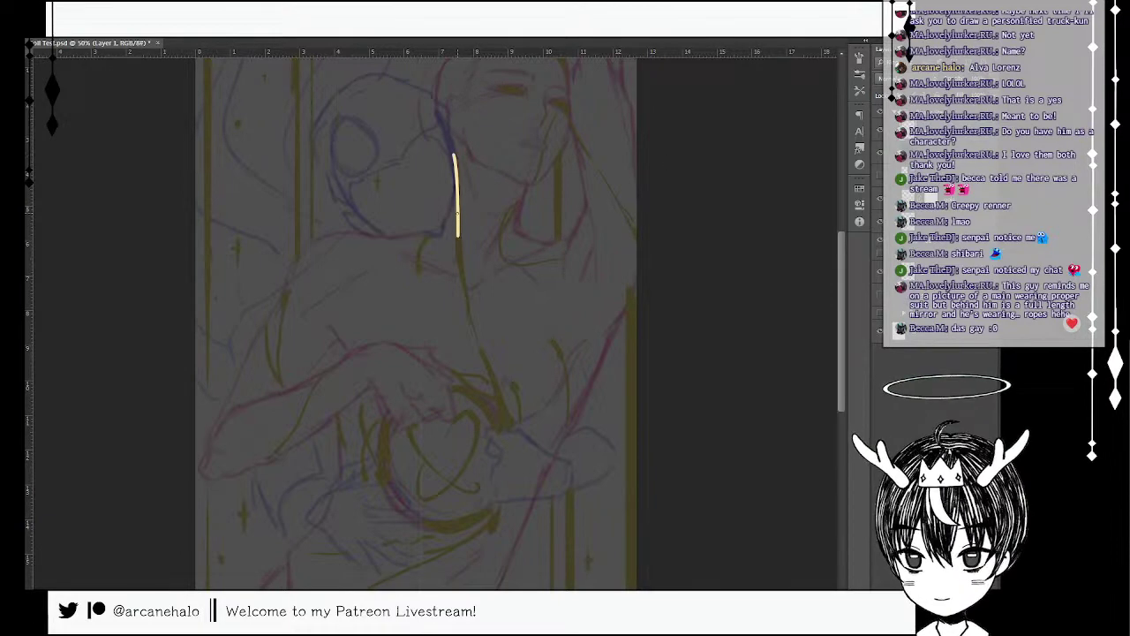
key("ctrl+z")
mouse_move(455, 156)
left_mouse_down()
mouse_move(460, 285)
mouse_move(503, 411)
left_mouse_up()
key("ctrl+z")
key("ctrl+z")
key("ctrl+z")
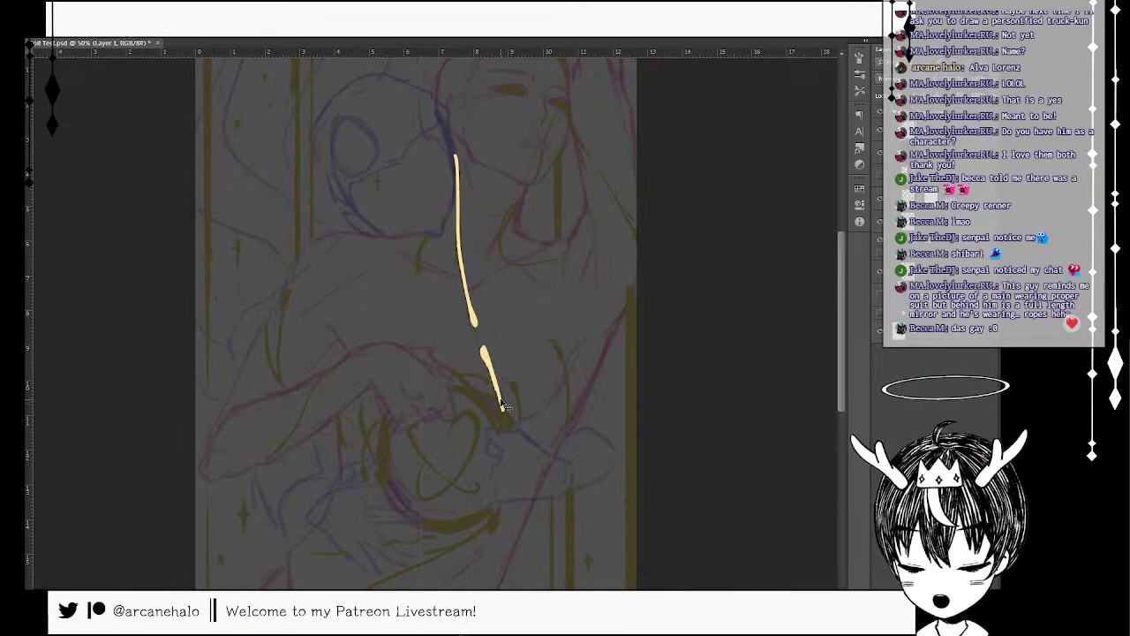
- Remove the line's detached lower segment and paint a short thick pale gold curve over the gold band above the heart
key("ctrl+z")
key("e")
mouse_move(483, 368)
left_mouse_down()
mouse_move(483, 349)
mouse_move(504, 415)
left_mouse_up()
key("b")
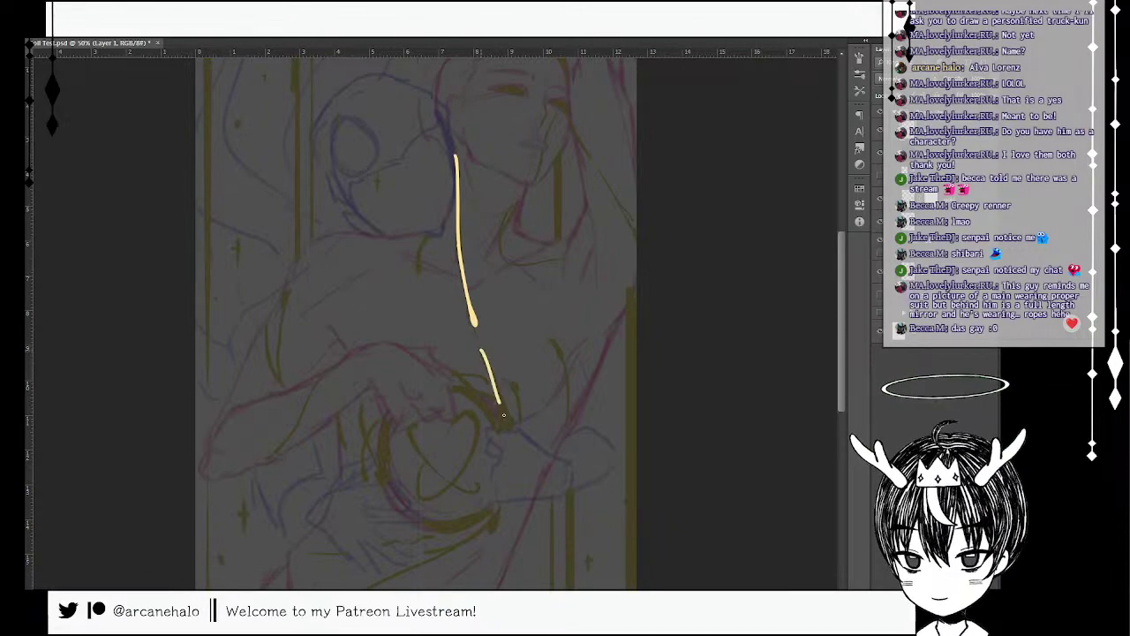
key("ctrl+z")
left_click_drag(453, 390, 495, 430)
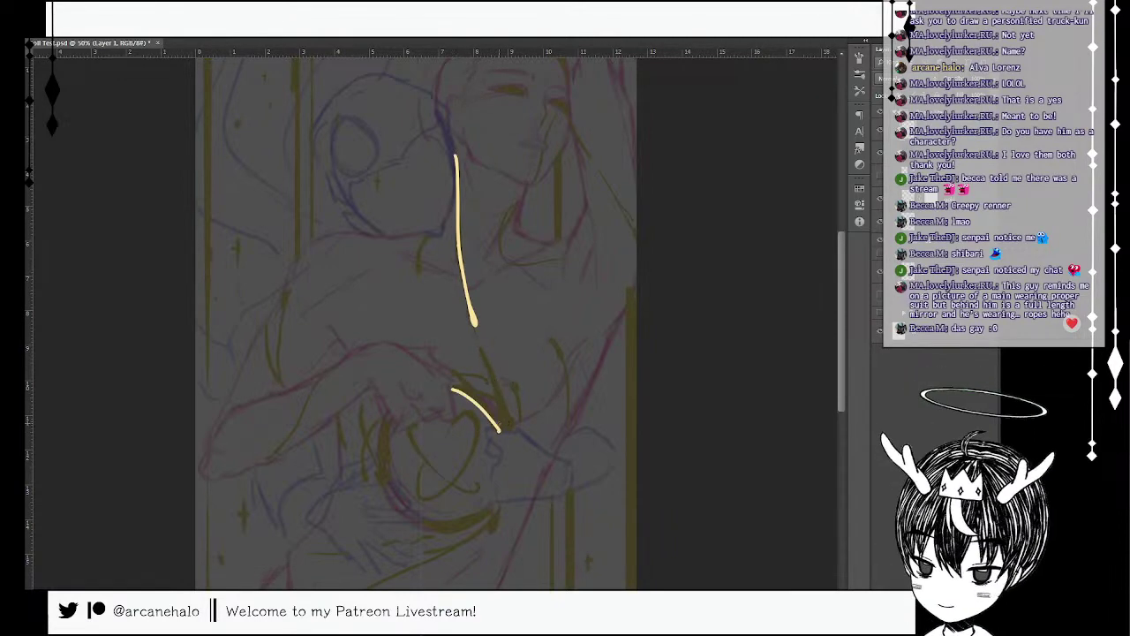
key("ctrl+z")
left_click_drag(454, 389, 494, 431)
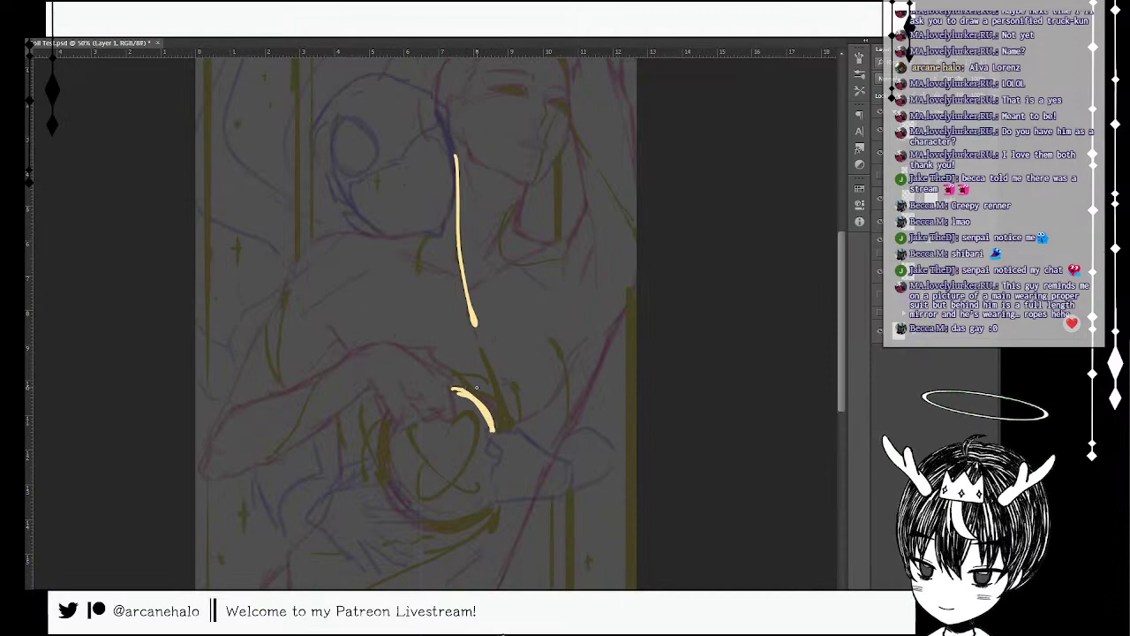
- Try a pale gold curve over the gold strand running from the unmasked face's outer eye to the chin, undoing each attempt
mouse_move(565, 196)
left_mouse_down()
mouse_move(533, 390)
mouse_move(522, 311)
mouse_move(511, 338)
mouse_move(526, 311)
mouse_move(512, 341)
left_mouse_up()
key("ctrl+z")
key("ctrl+z")
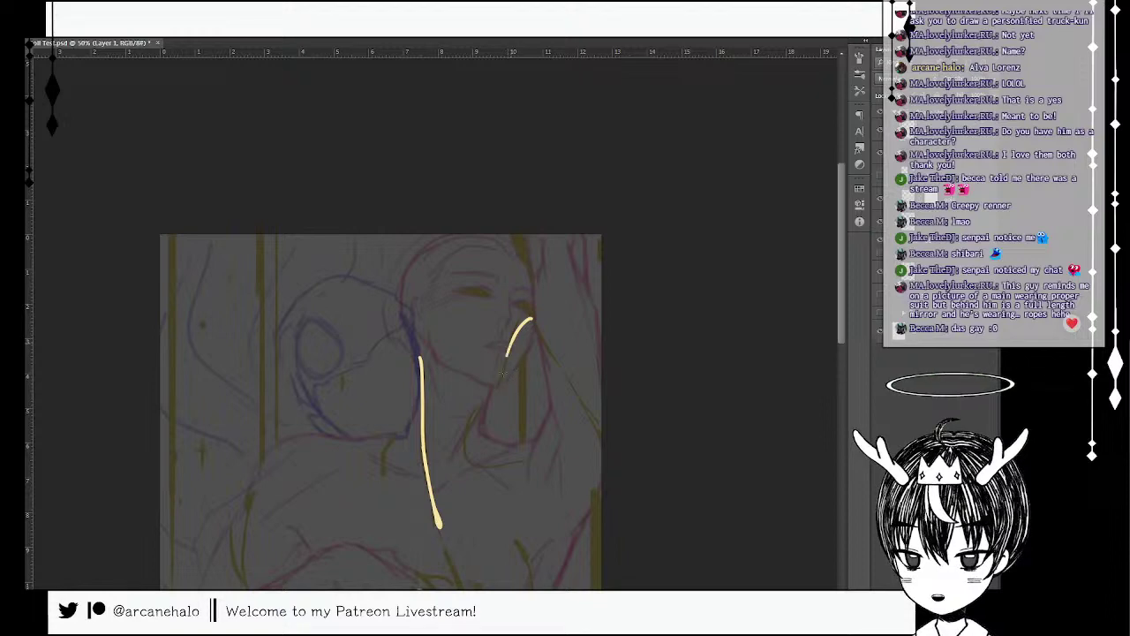
key("ctrl+z")
left_click_drag(533, 315, 498, 385)
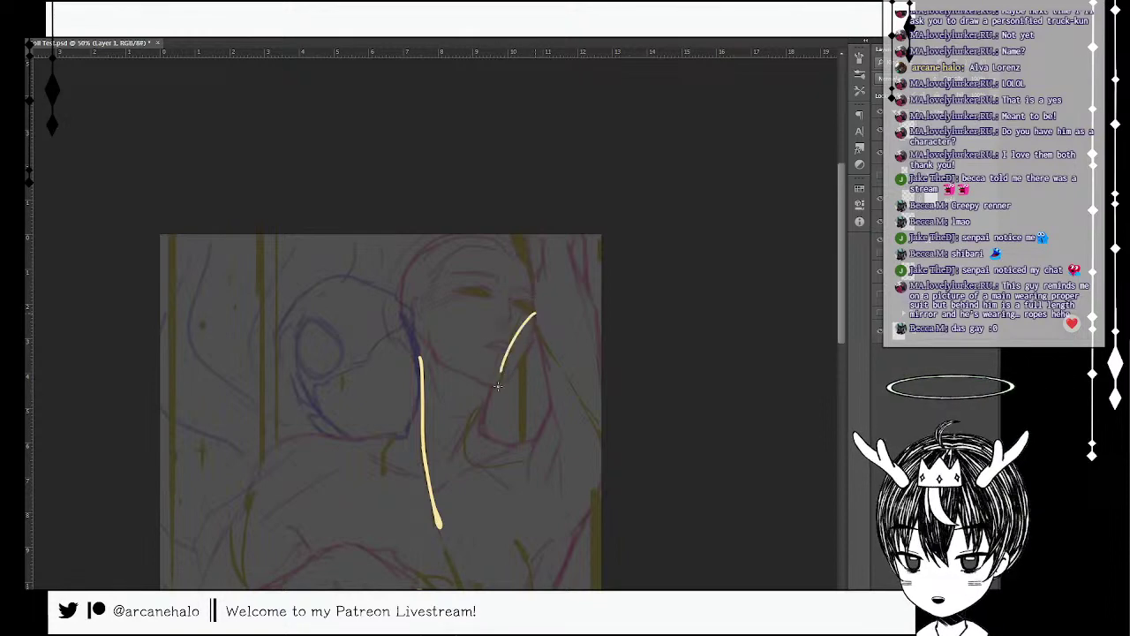
key("ctrl+z")
left_click_drag(533, 314, 500, 385)
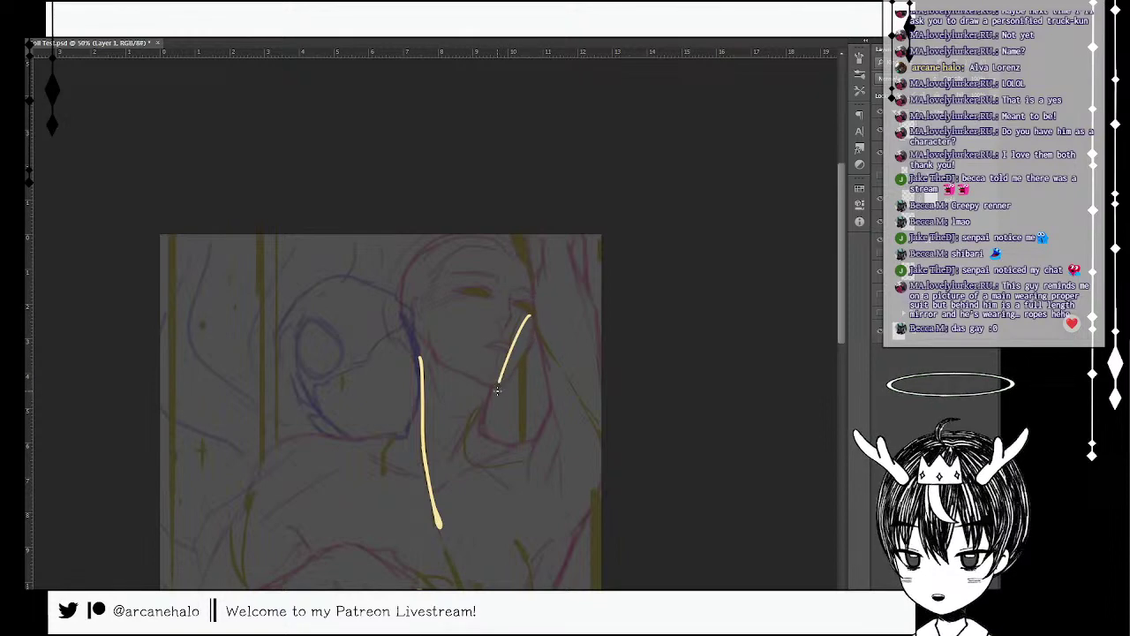
left_click(540, 322, "ctrl")
left_click(541, 322, "ctrl")
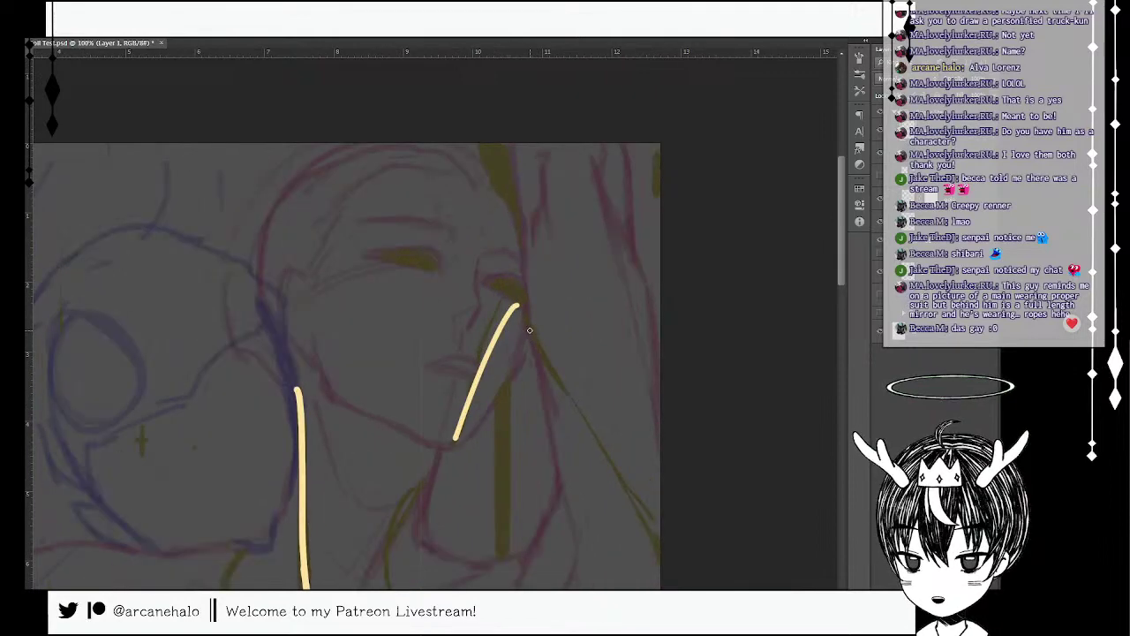
key("ctrl+z")
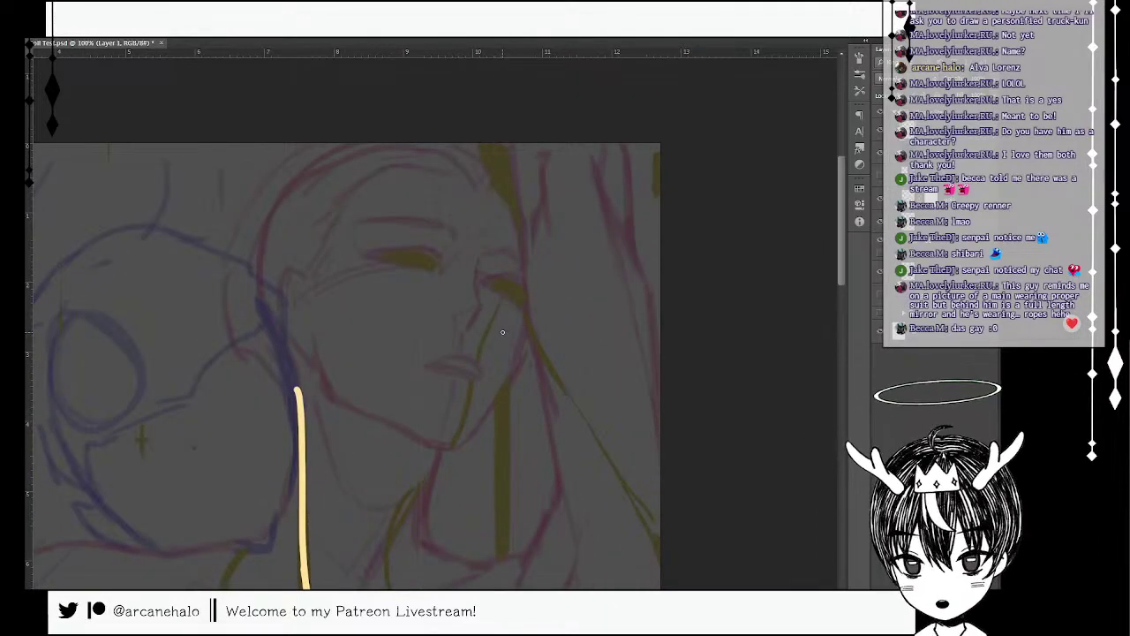
- Try thinner pale gold lines along the unmasked face's cheek strand, extending toward the neck, and undo every version
left_click(510, 332, "ctrl+alt")
left_click(513, 328, "ctrl+alt")
left_click(520, 325, "ctrl+alt")
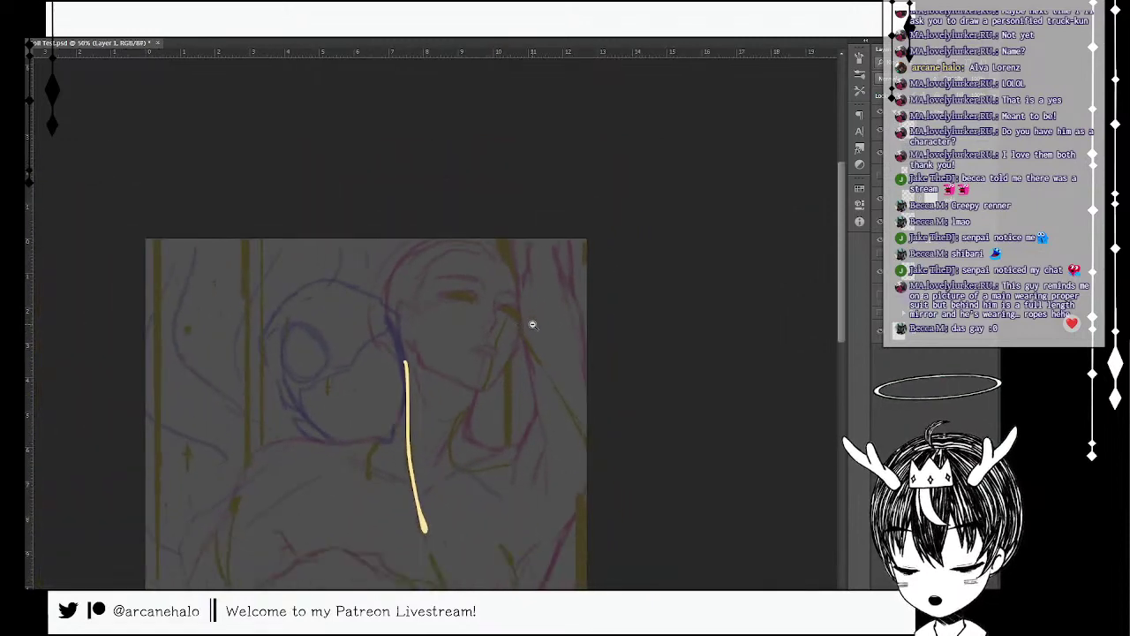
left_click(530, 323, "ctrl+alt")
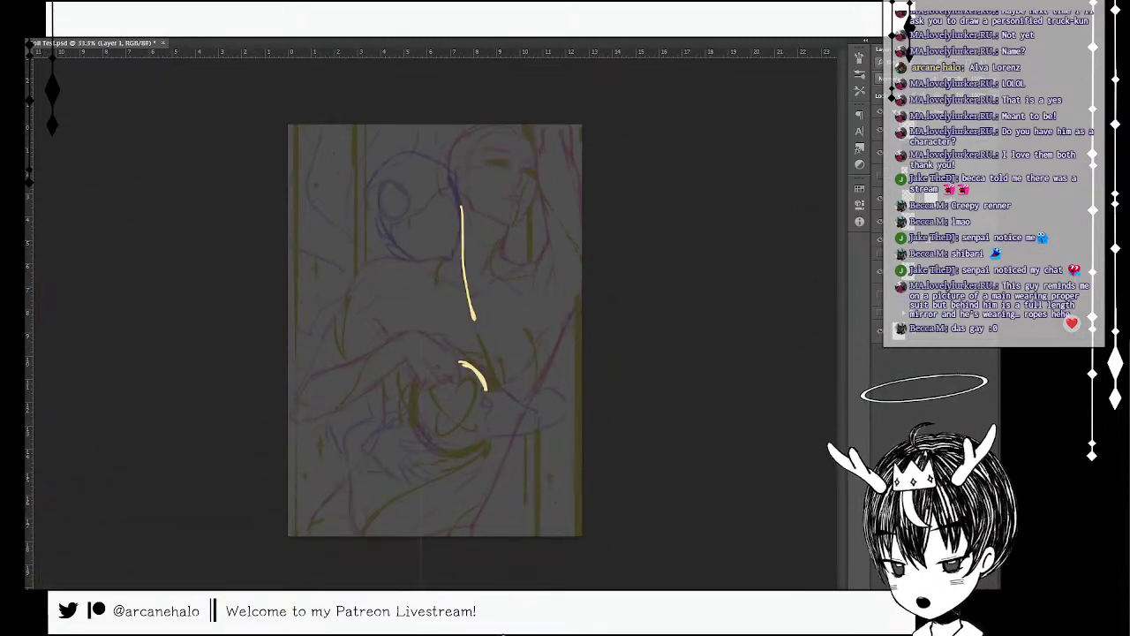
scroll(434, 330, "up", 1)
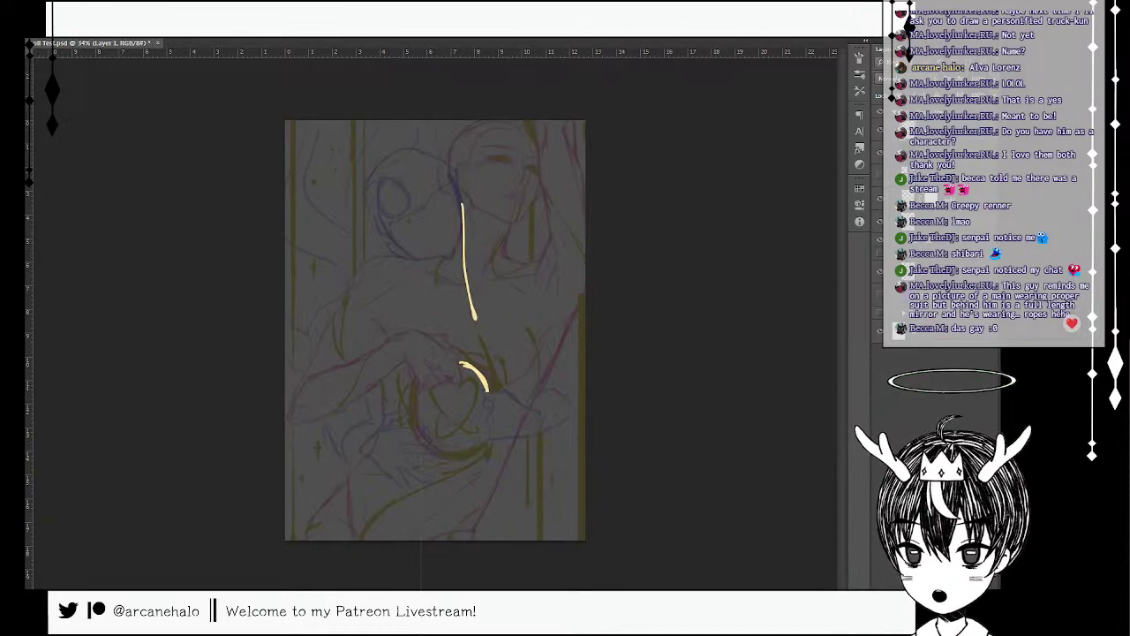
left_click_drag(543, 177, 512, 232)
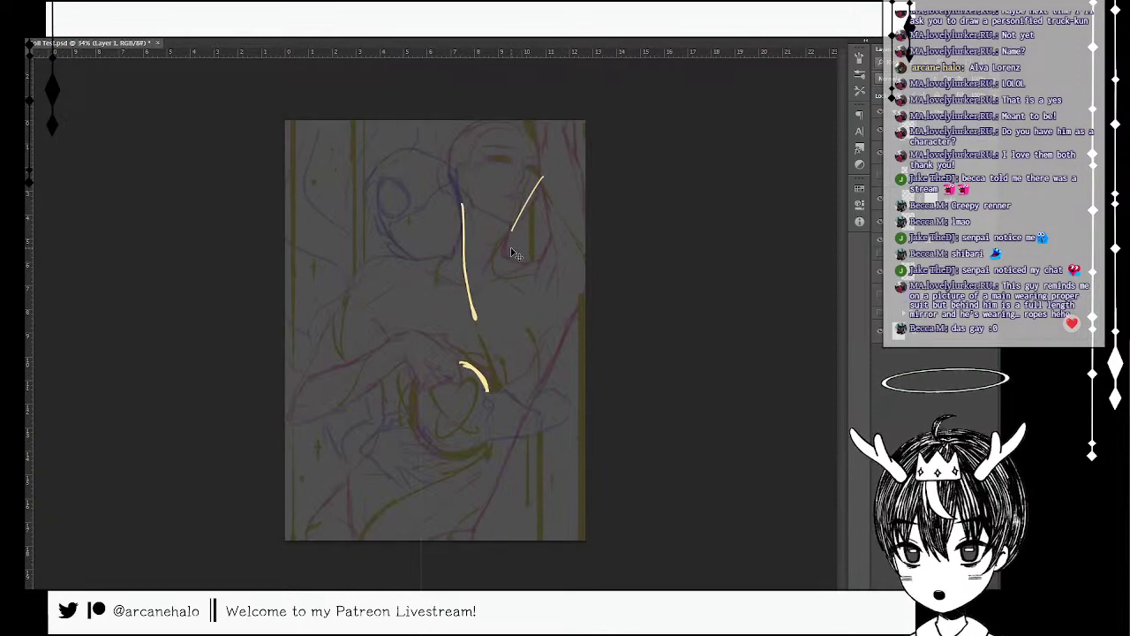
key("ctrl+z")
left_click_drag(541, 174, 515, 224)
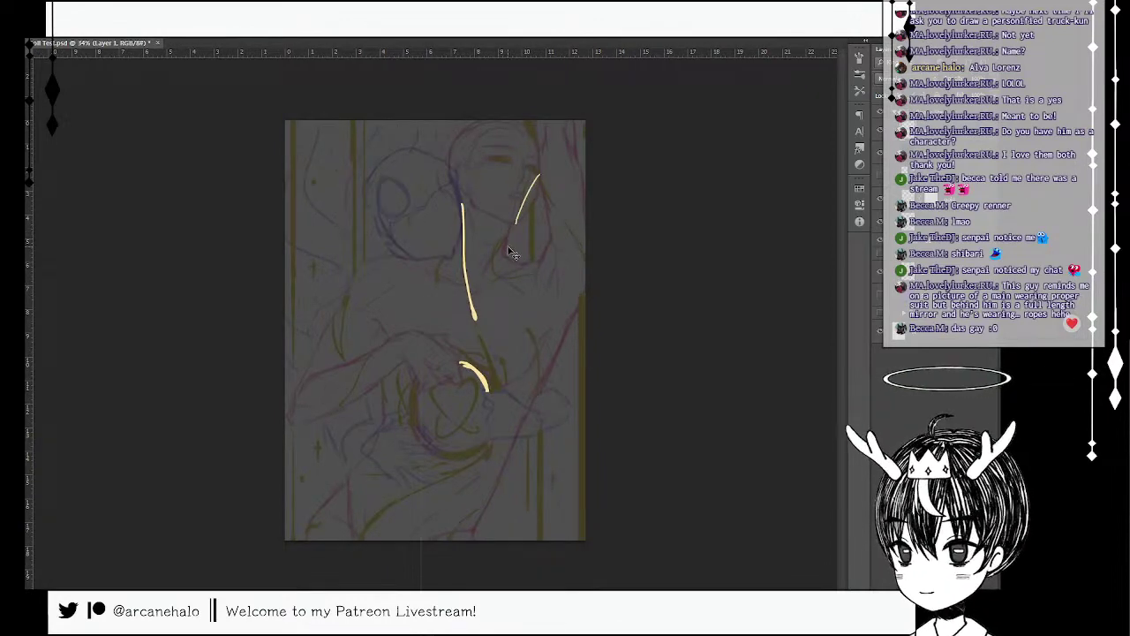
key("ctrl+z")
left_click_drag(541, 171, 510, 236)
key("ctrl+z")
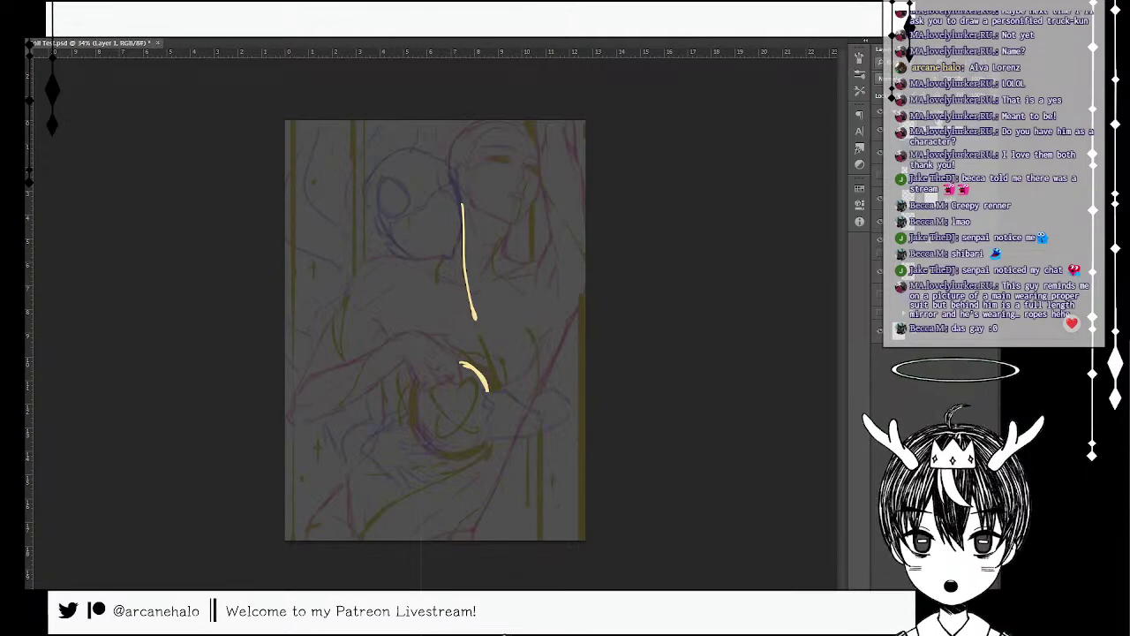
- On the 6px thinnest layer, draw small pale gold sparkles over the sketched stars beside the figures and on the mask, and save
left_click(940, 125)
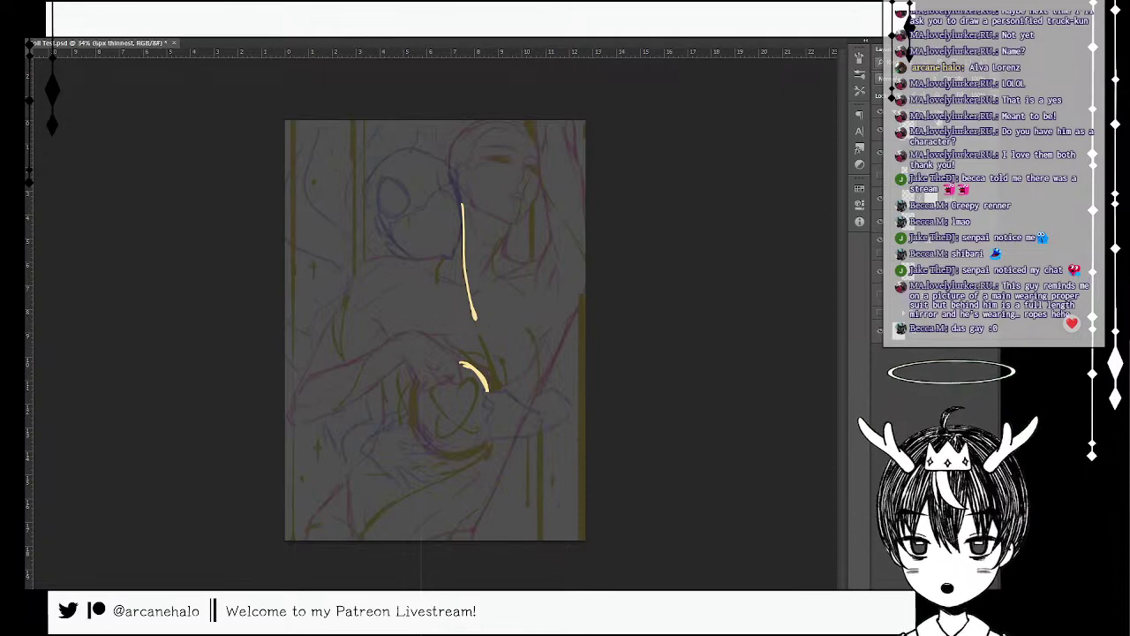
left_click_drag(490, 324, 490, 330)
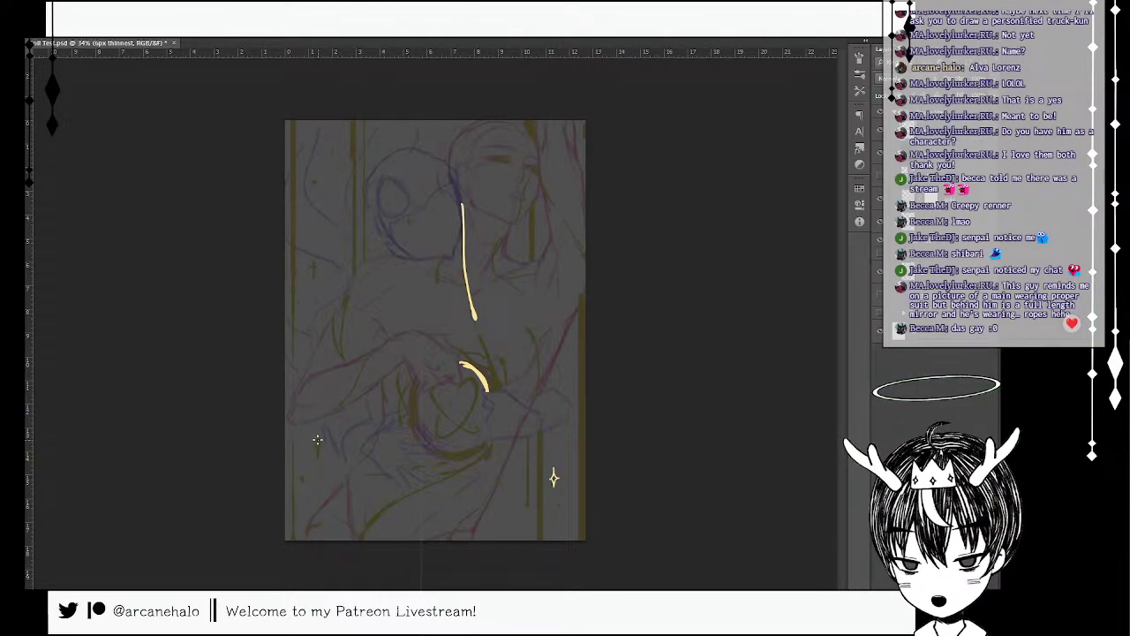
left_click_drag(313, 449, 323, 449)
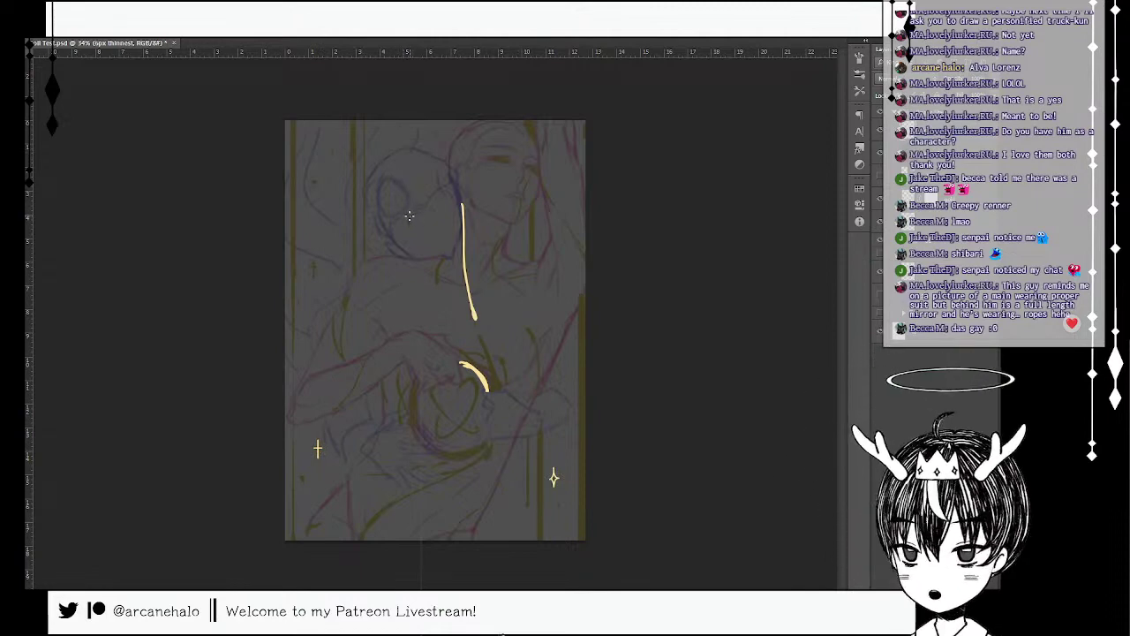
left_click_drag(403, 221, 414, 221)
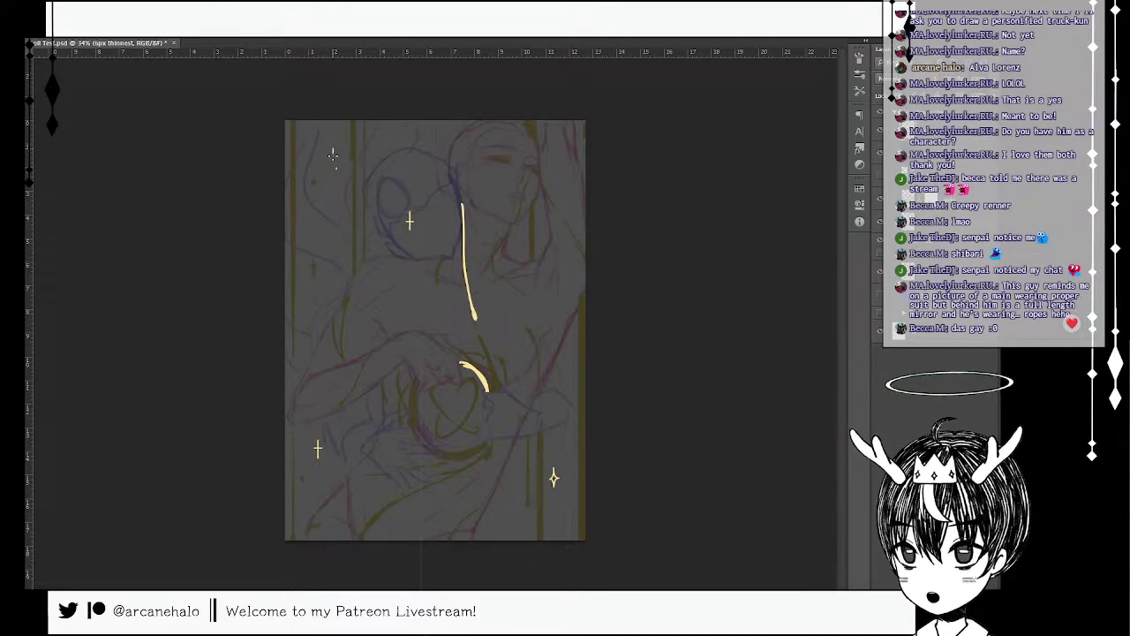
left_click_drag(333, 156, 337, 152)
key("ctrl+s")
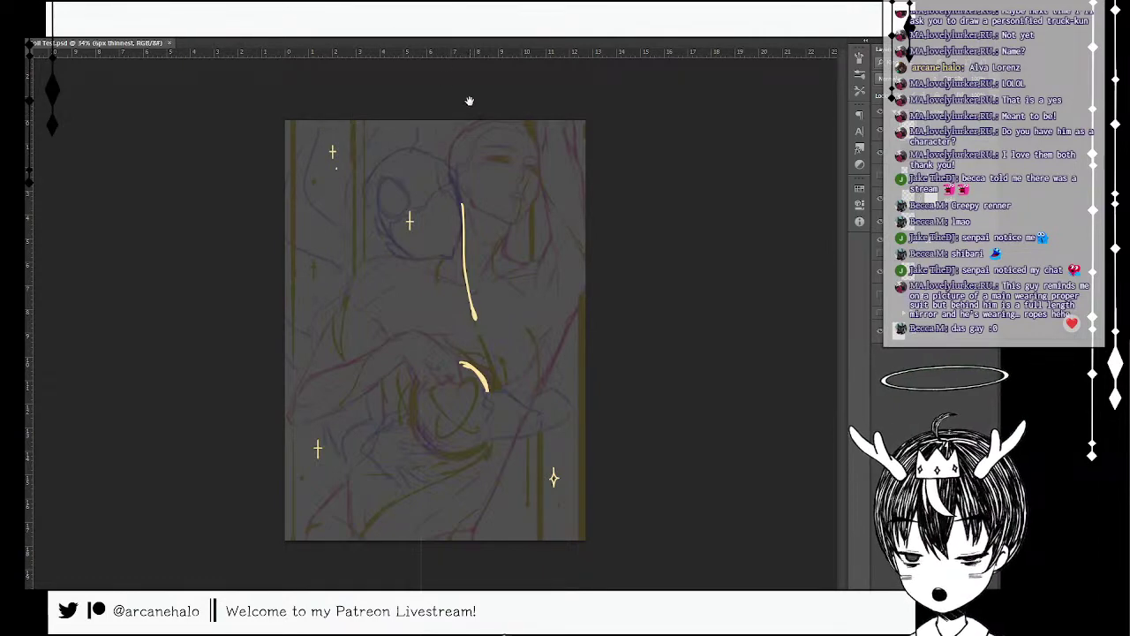
- Hide the pale gold foil lines and sparkles, make Layer 2 the active layer, and save the file
key("ctrl+plus")
key("ctrl+plus")
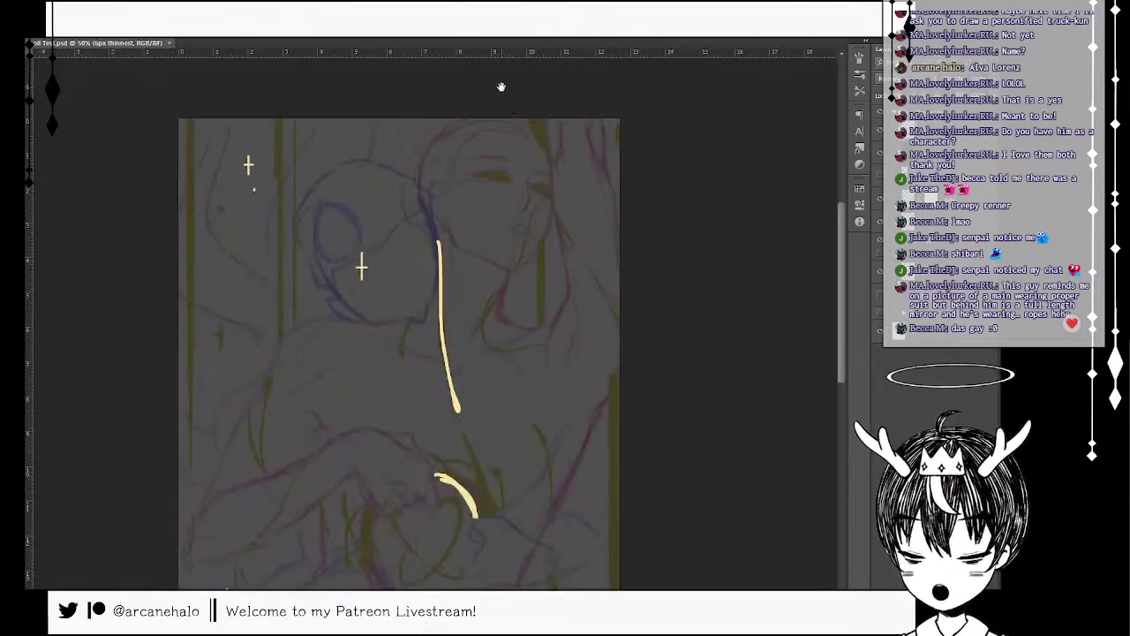
left_click(879, 132)
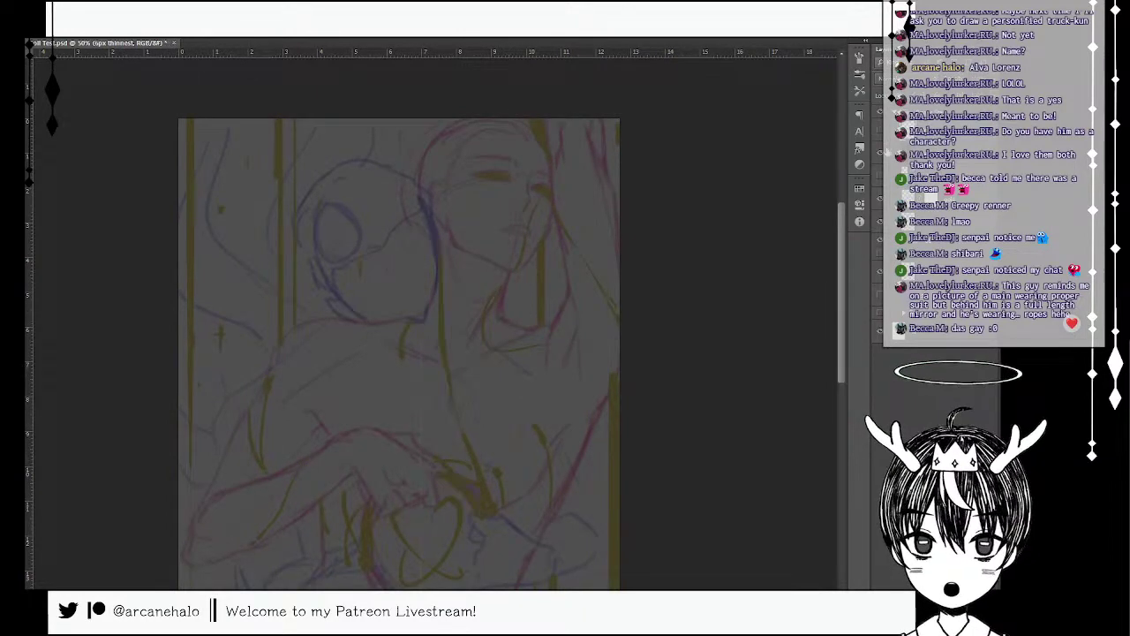
left_click(881, 153)
left_click(880, 153)
left_click(936, 161)
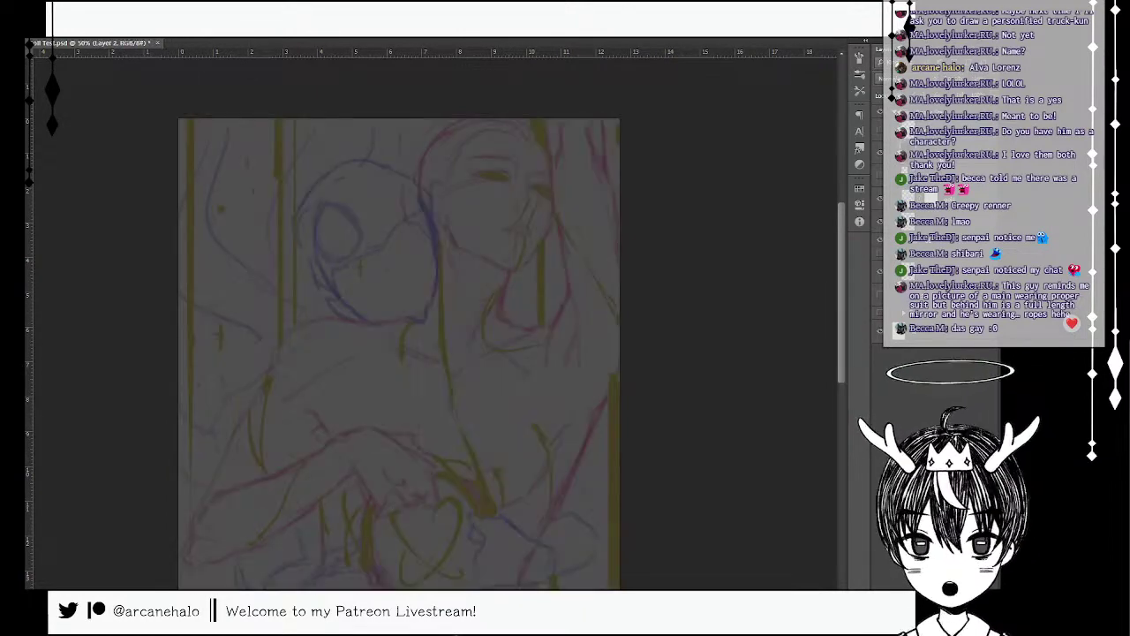
key("ctrl+s")
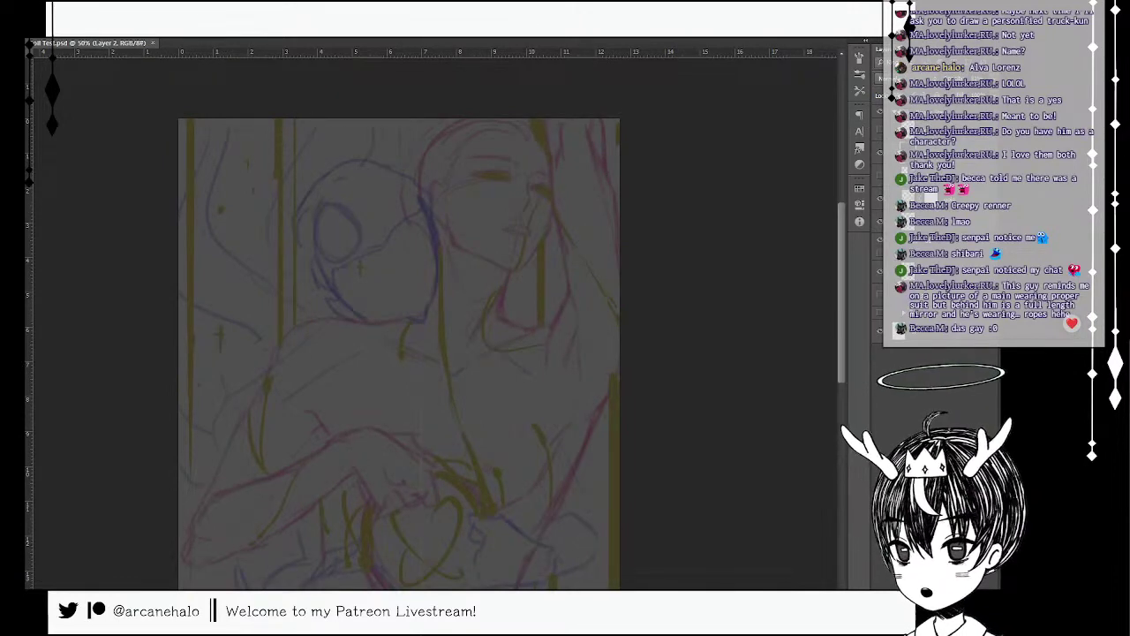
- Close the Foil Test document and switch to PaintTool SAI, where Foil Test.psd is open
left_click_drag(277, 320, 291, 336)
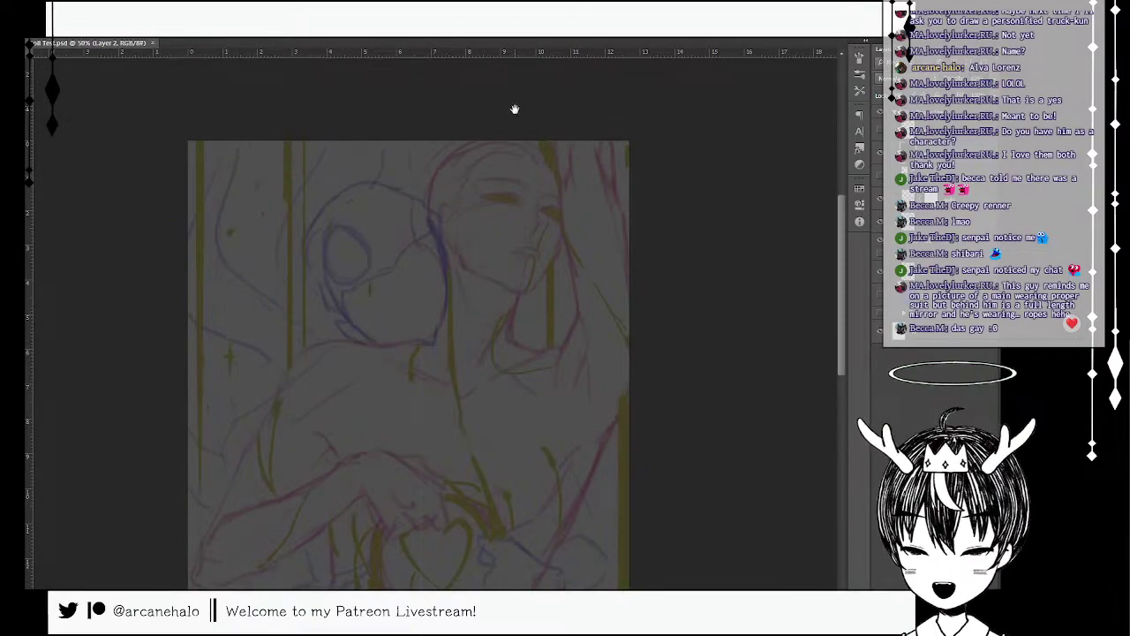
left_click(152, 43)
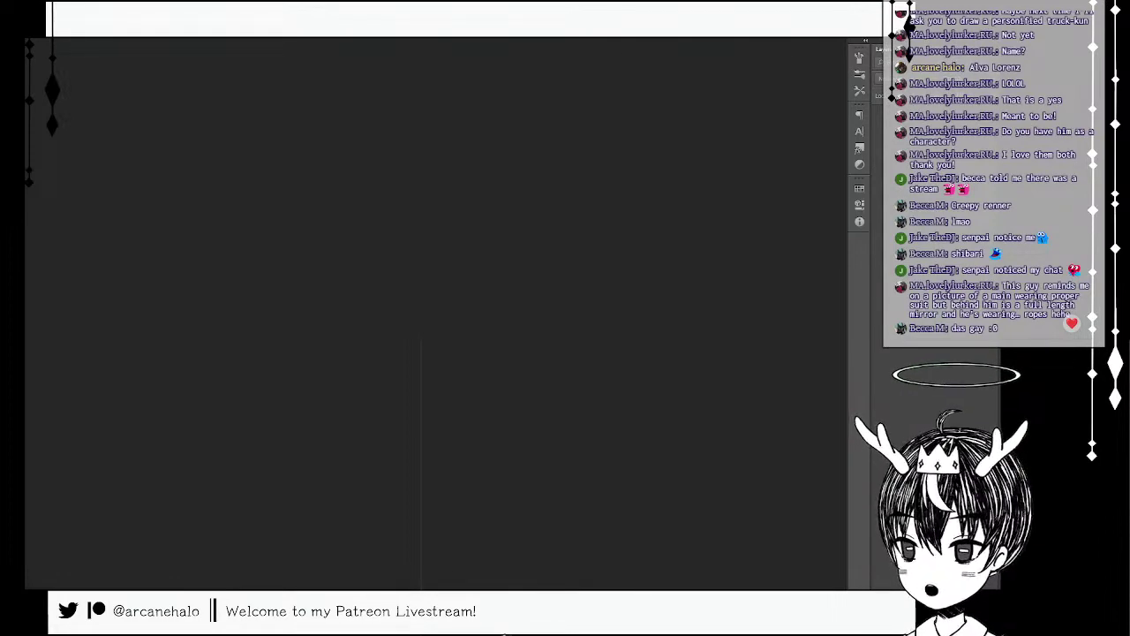
key("alt+Tab")
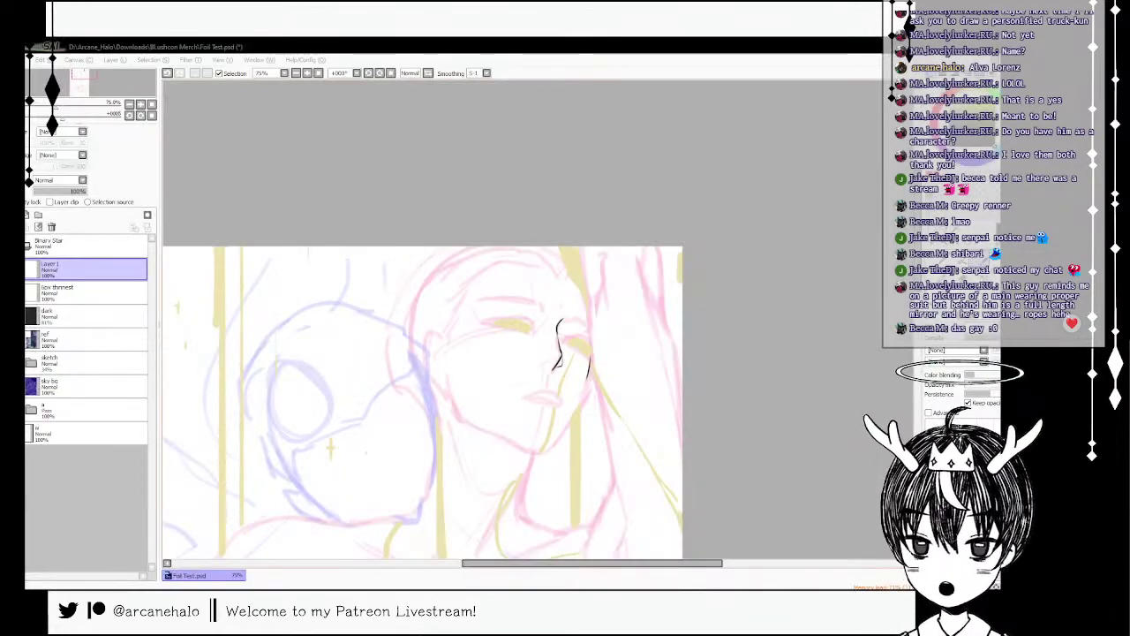
- Ink the unmasked face's far cheek contour in black on Layer1, from beside the far eye down to the chin
left_click_drag(591, 351, 579, 406)
key("ctrl+z")
key("ctrl+z")
key("ctrl+z")
key("ctrl+z")
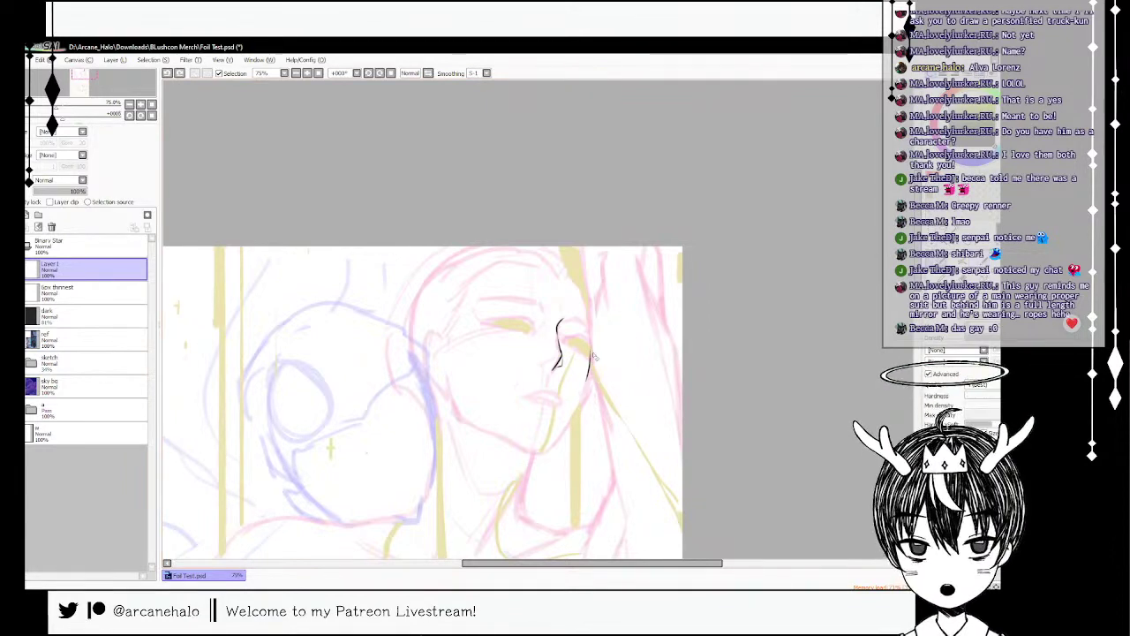
key("ctrl+z")
mouse_move(590, 353)
left_mouse_down()
mouse_move(589, 384)
mouse_move(596, 369)
mouse_move(592, 353)
mouse_move(561, 442)
left_mouse_up()
key("ctrl+z")
key("ctrl+z")
key("ctrl+z")
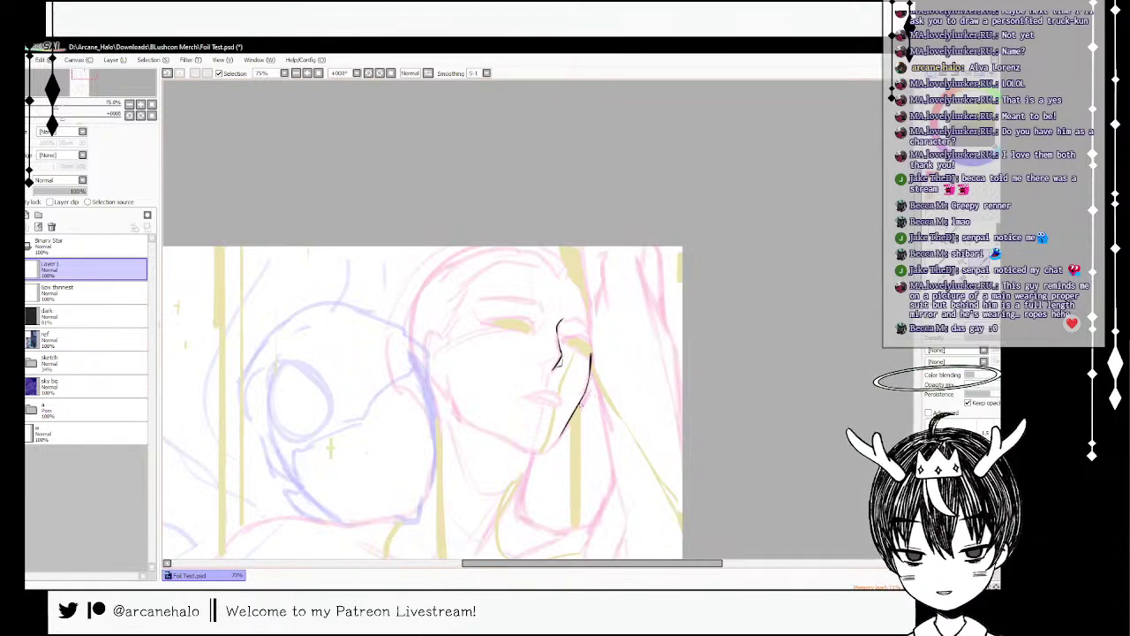
left_click_drag(582, 399, 547, 451)
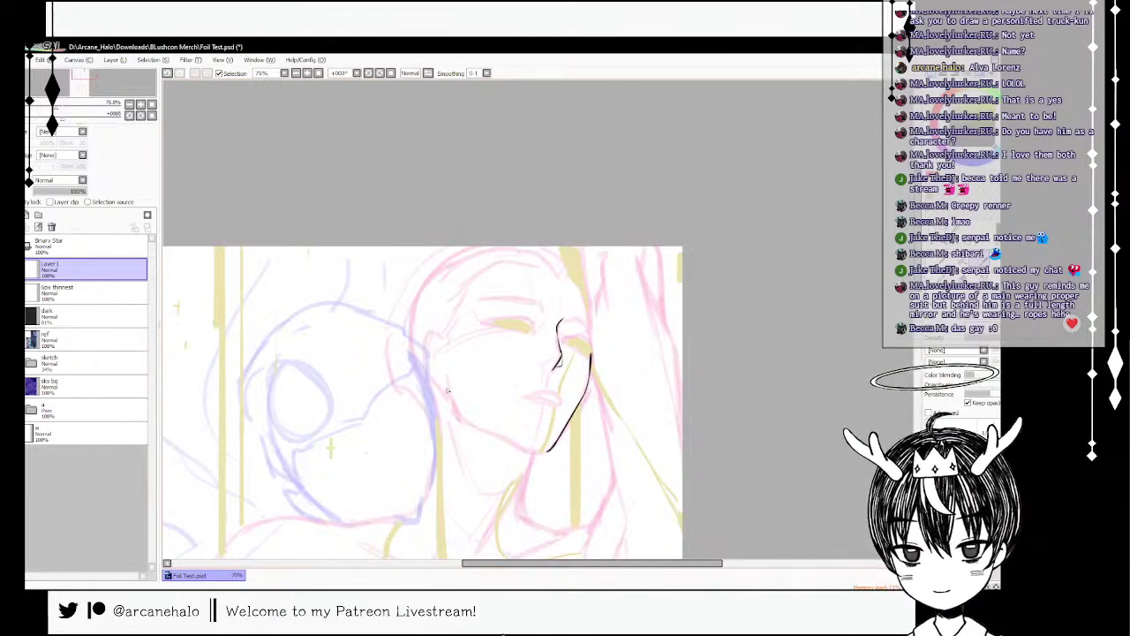
- Ink the unmasked face's near jawline from below the ear to the chin, redoing strokes until it follows the sketch
mouse_move(447, 381)
left_mouse_down()
mouse_move(480, 430)
mouse_move(549, 454)
mouse_move(510, 438)
mouse_move(551, 450)
left_mouse_up()
key("ctrl+z")
key("ctrl+z")
key("ctrl+z")
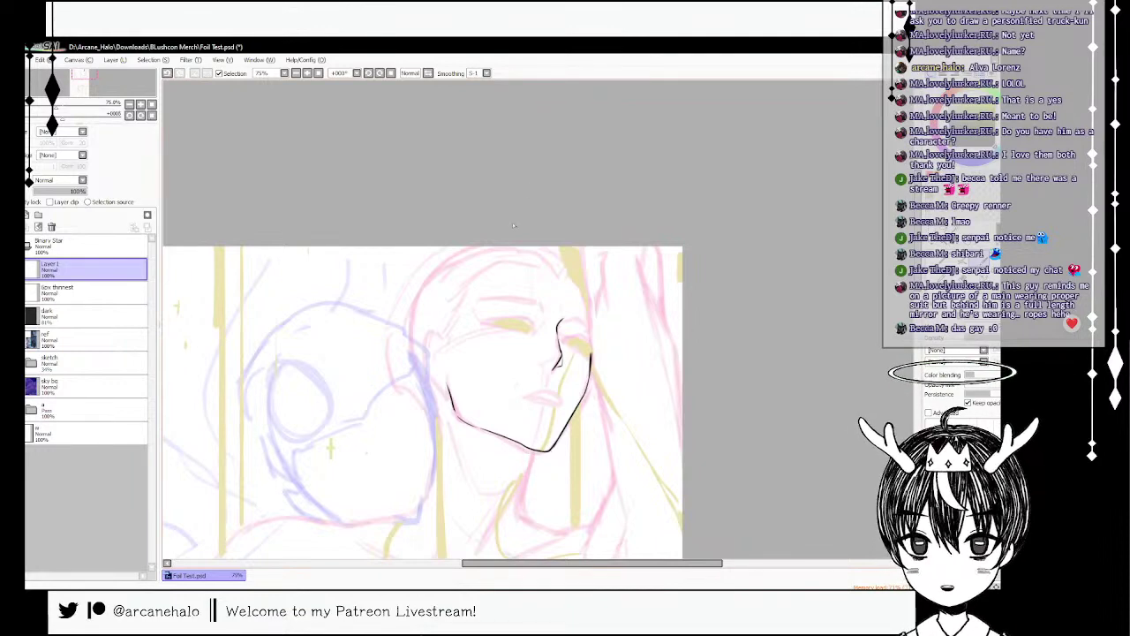
- Ink the front of the unmasked figure's neck from under the chin and the curved collar line at its base
mouse_move(546, 452)
left_mouse_down()
mouse_move(529, 455)
mouse_move(523, 496)
left_mouse_up()
key("ctrl+z")
key("ctrl+z")
mouse_move(533, 456)
left_mouse_down()
mouse_move(515, 511)
mouse_move(527, 499)
mouse_move(532, 522)
mouse_move(569, 533)
left_mouse_up()
key("ctrl+z")
key("ctrl+z")
key("ctrl+z")
key("ctrl+z")
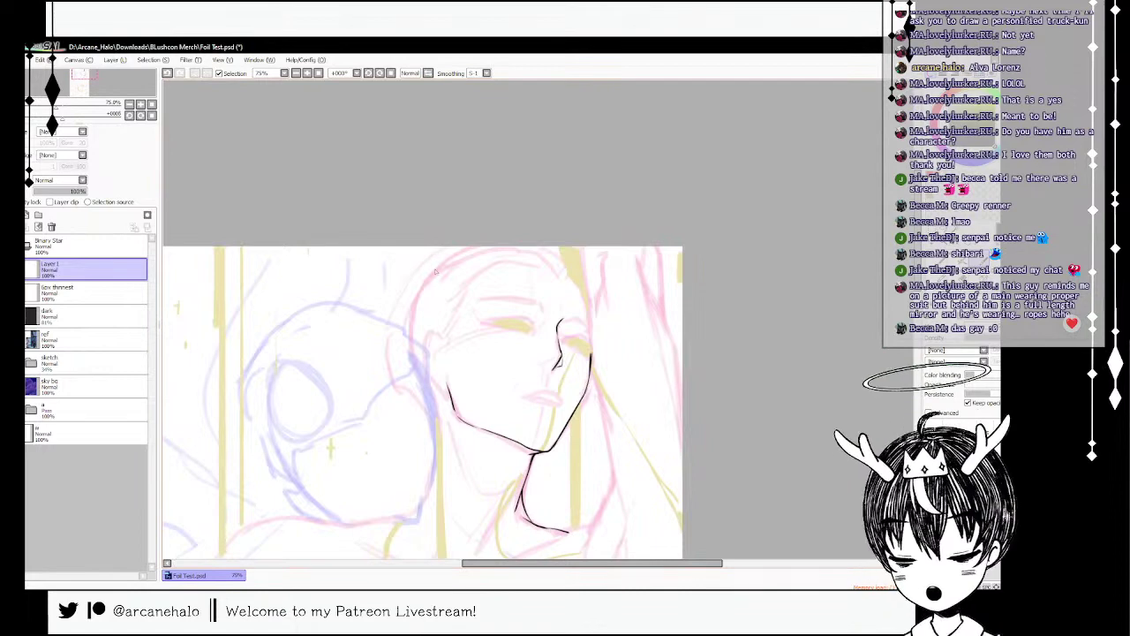
- Ink the upper and middle part of the masked head's contour on the side facing the unmasked figure, following the blue sketch
left_click_drag(414, 371, 432, 412)
key("ctrl+z")
key("ctrl+z")
key("ctrl+z")
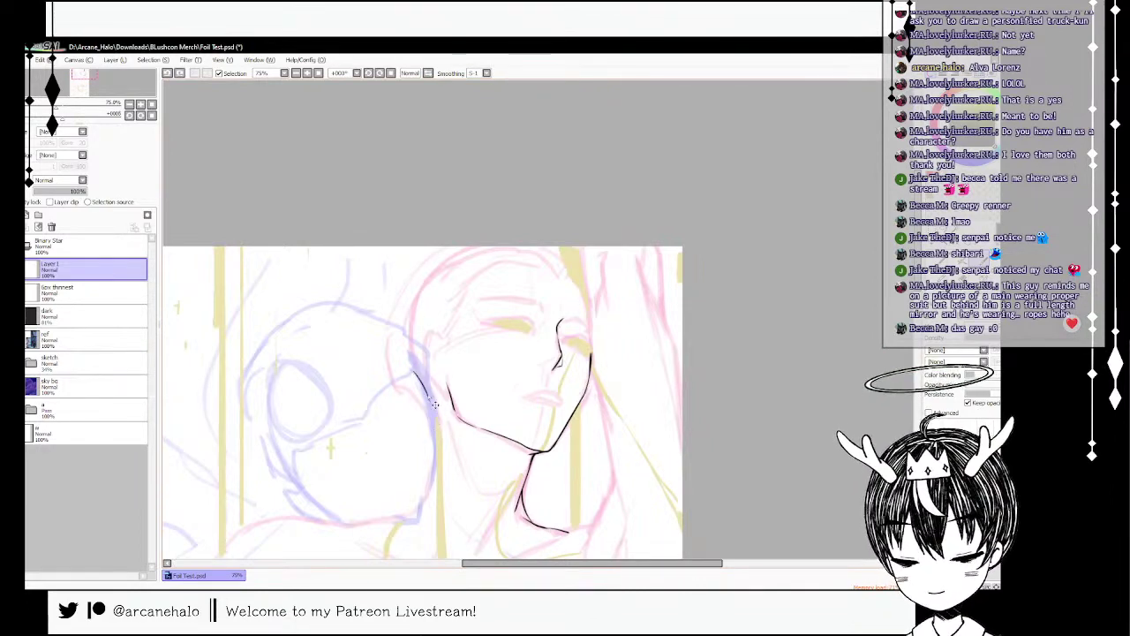
mouse_move(416, 371)
left_mouse_down()
mouse_move(440, 454)
mouse_move(446, 440)
mouse_move(438, 424)
mouse_move(438, 455)
left_mouse_up()
key("ctrl+z")
key("ctrl+z")
key("ctrl+z")
key("ctrl+z")
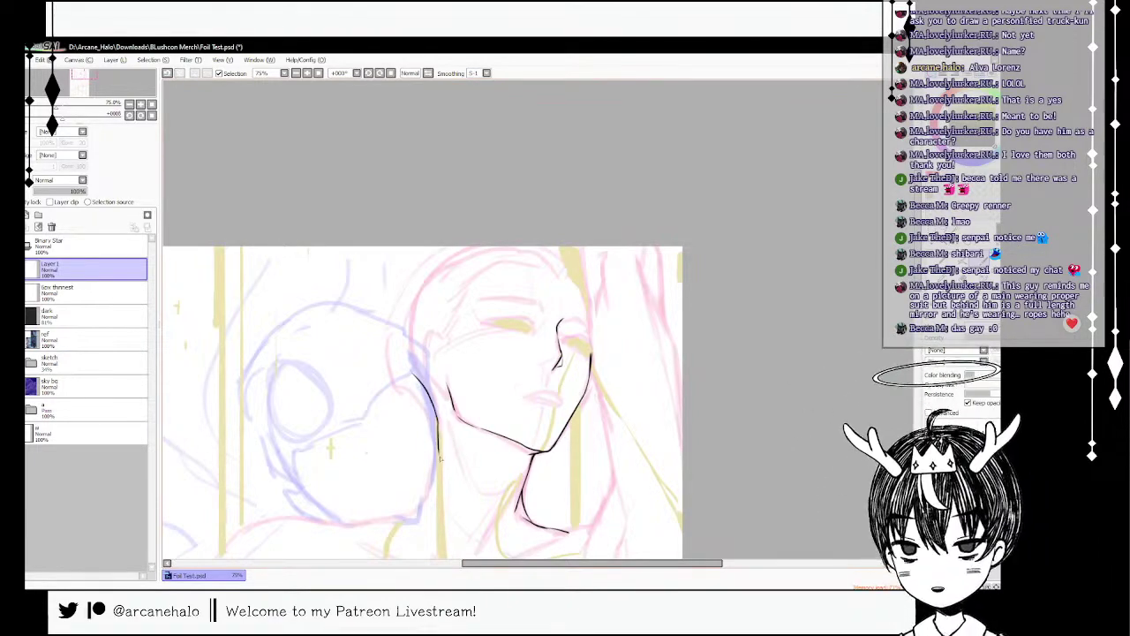
key("ctrl+z")
left_click_drag(434, 408, 434, 483)
key("ctrl+z")
key("ctrl+z")
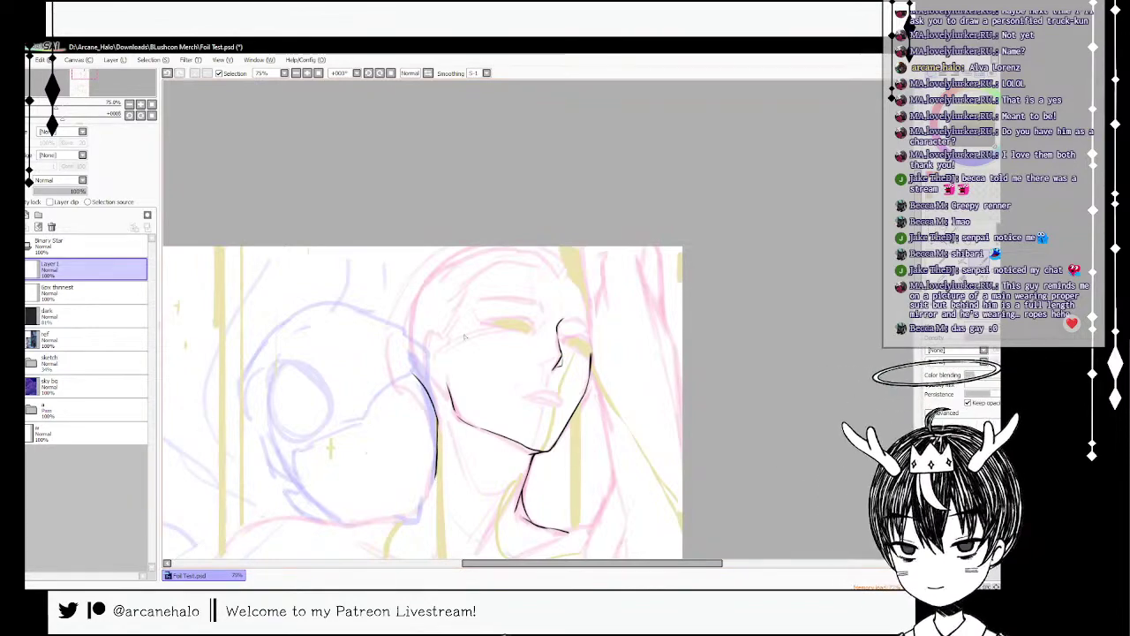
- Draw an arrow pointing at the unmasked face and extend the masked head's inner contour down to its lower corner
mouse_move(622, 296)
left_mouse_down()
mouse_move(607, 311)
mouse_move(658, 283)
left_mouse_up()
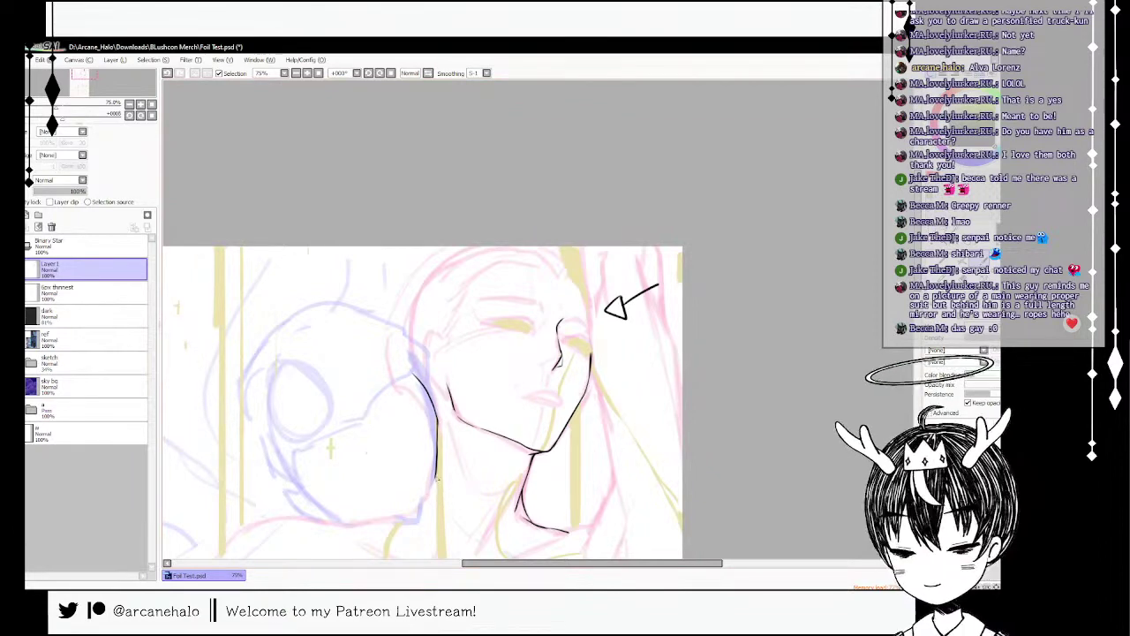
left_click_drag(435, 475, 416, 519)
key("ctrl+z")
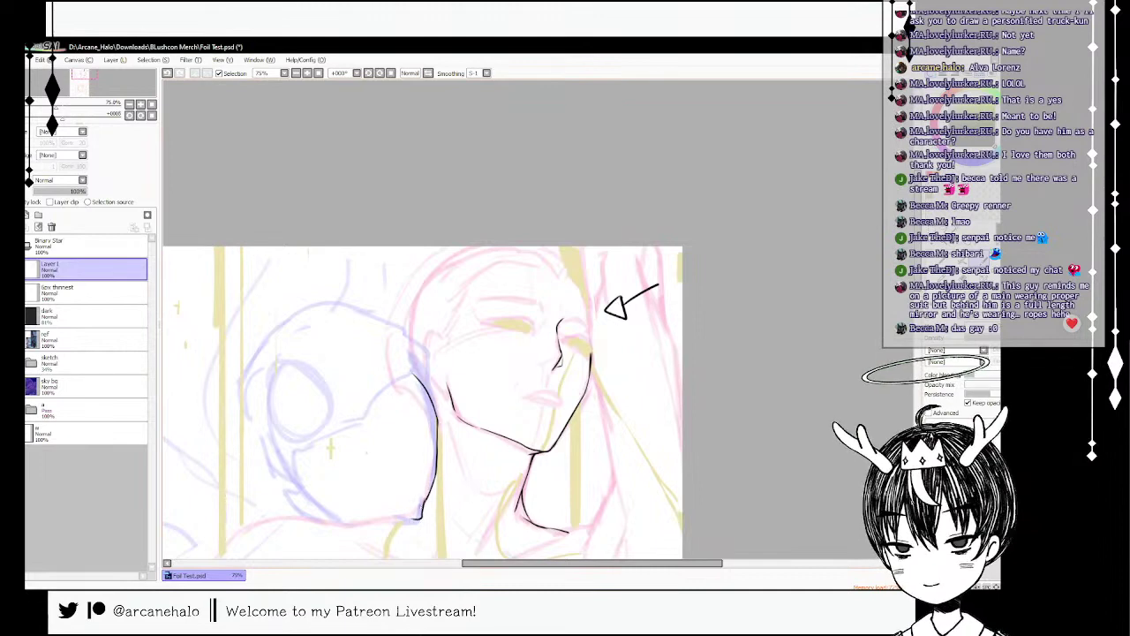
key("ctrl+z")
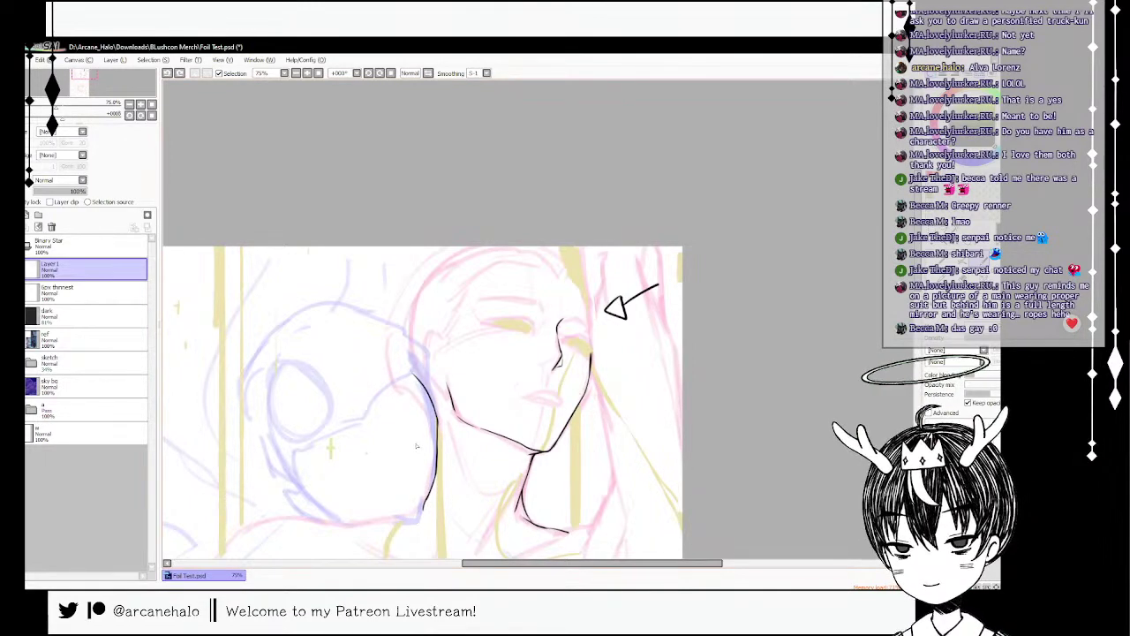
key("ctrl+z")
left_click_drag(427, 501, 420, 514)
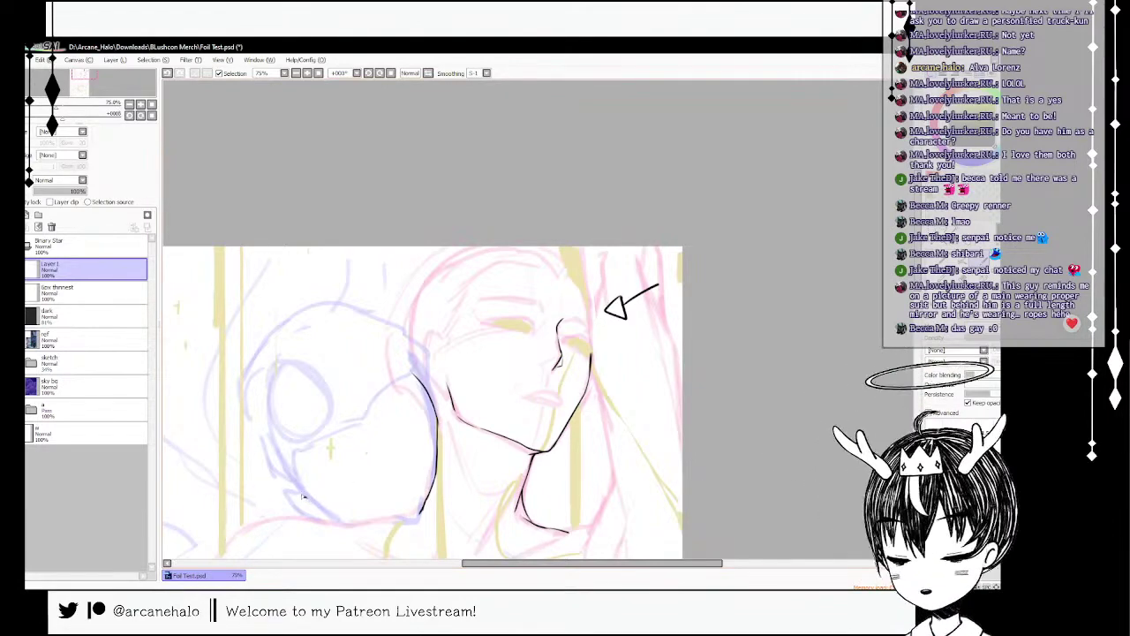
- Ink the small pointed shape at the masked head's outer lower edge and the short curved mask line above it
mouse_move(290, 491)
left_mouse_down()
mouse_move(299, 510)
mouse_move(319, 519)
mouse_move(306, 502)
mouse_move(328, 517)
left_mouse_up()
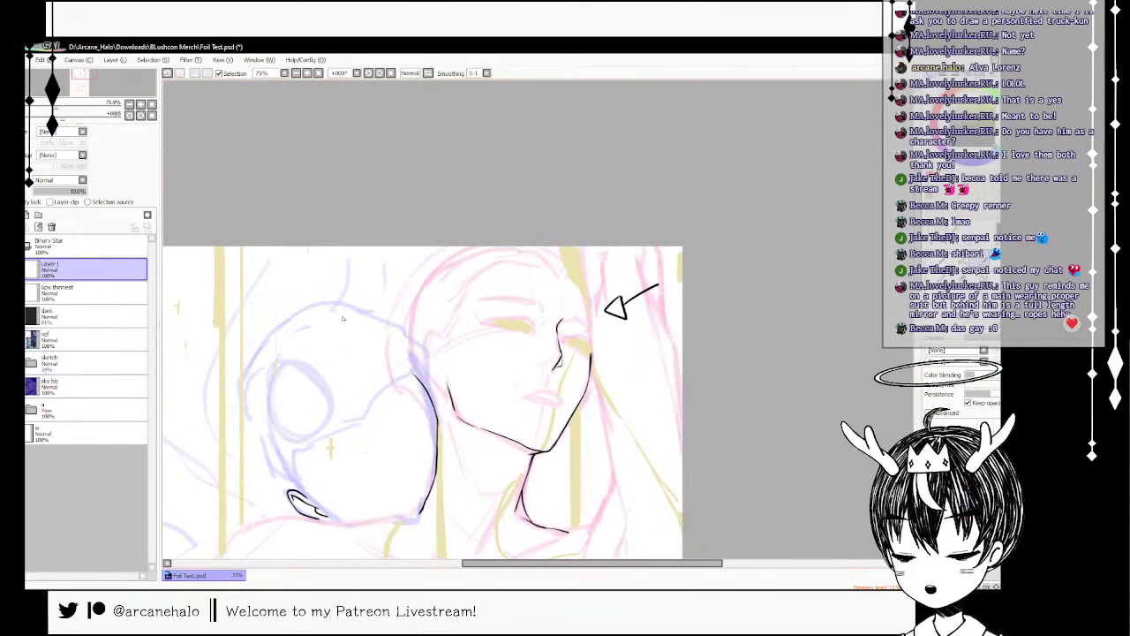
key("ctrl+z")
left_click_drag(299, 456, 326, 510)
key("ctrl+z")
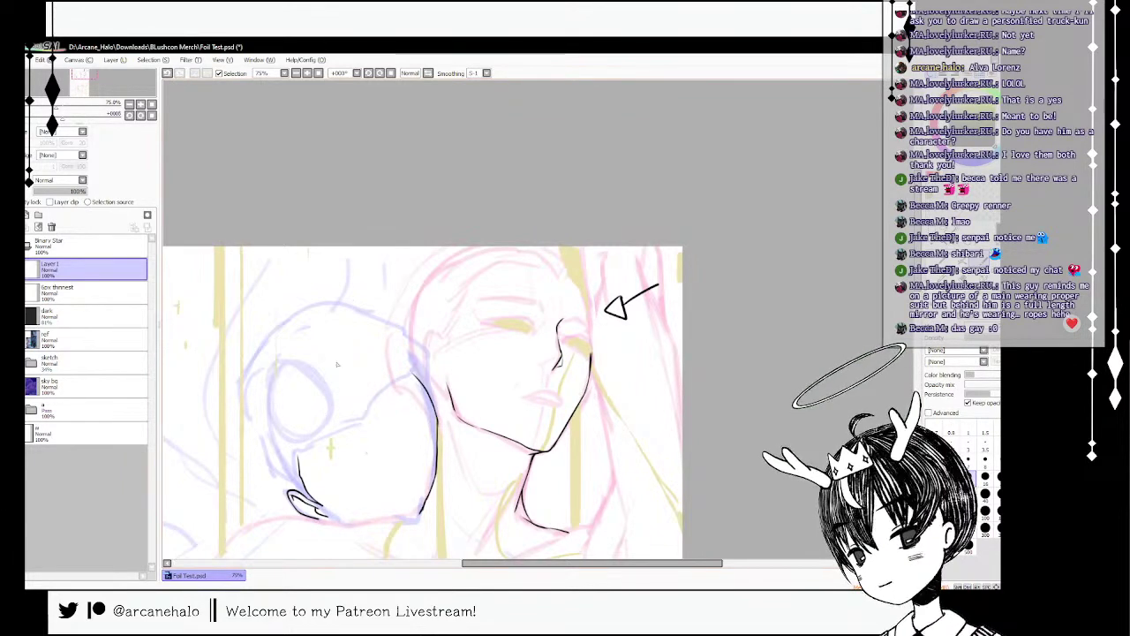
key("ctrl+z")
key("ctrl+z")
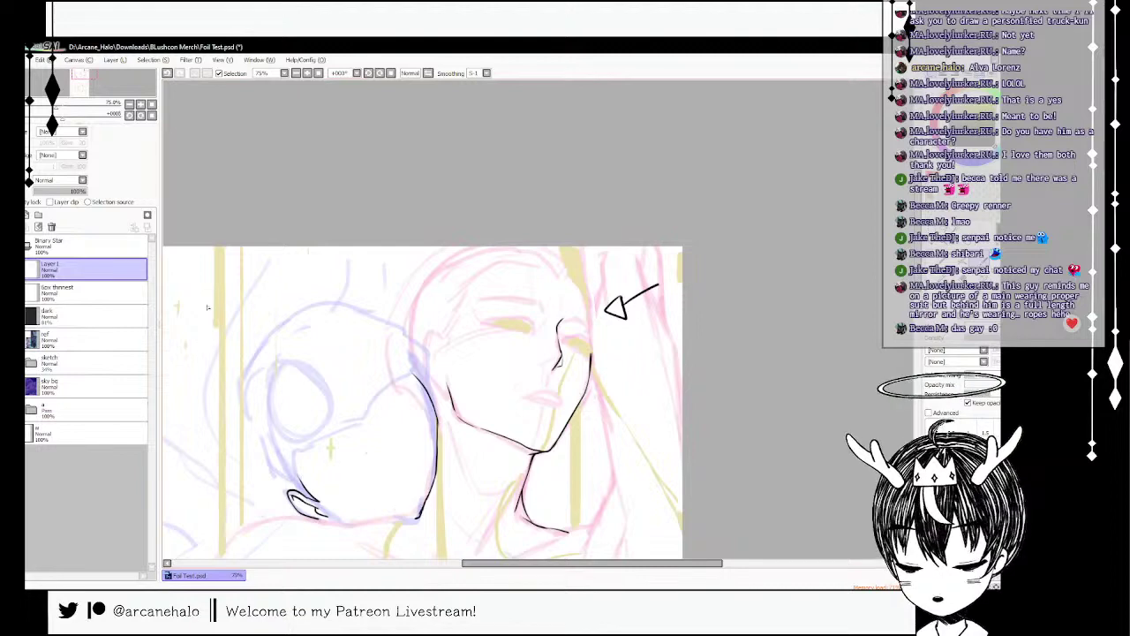
- Draw an arrow pointing at the masked head and erase the bottom tip of its inner contour line
mouse_move(210, 303)
left_mouse_down()
mouse_move(225, 319)
mouse_move(201, 317)
mouse_move(182, 274)
left_mouse_up()
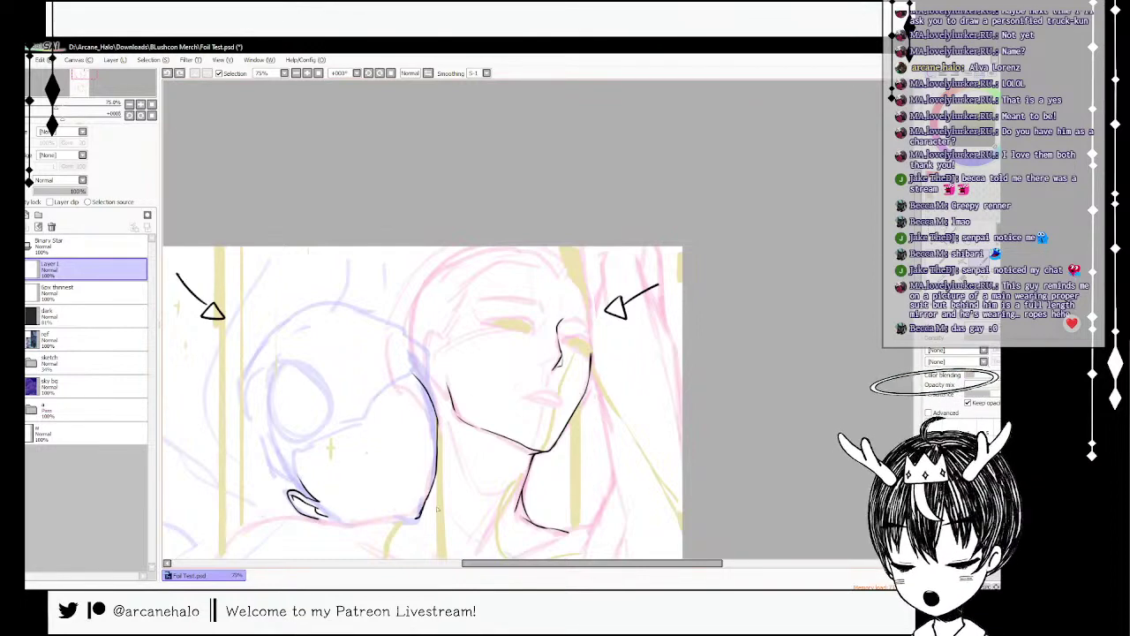
key("e")
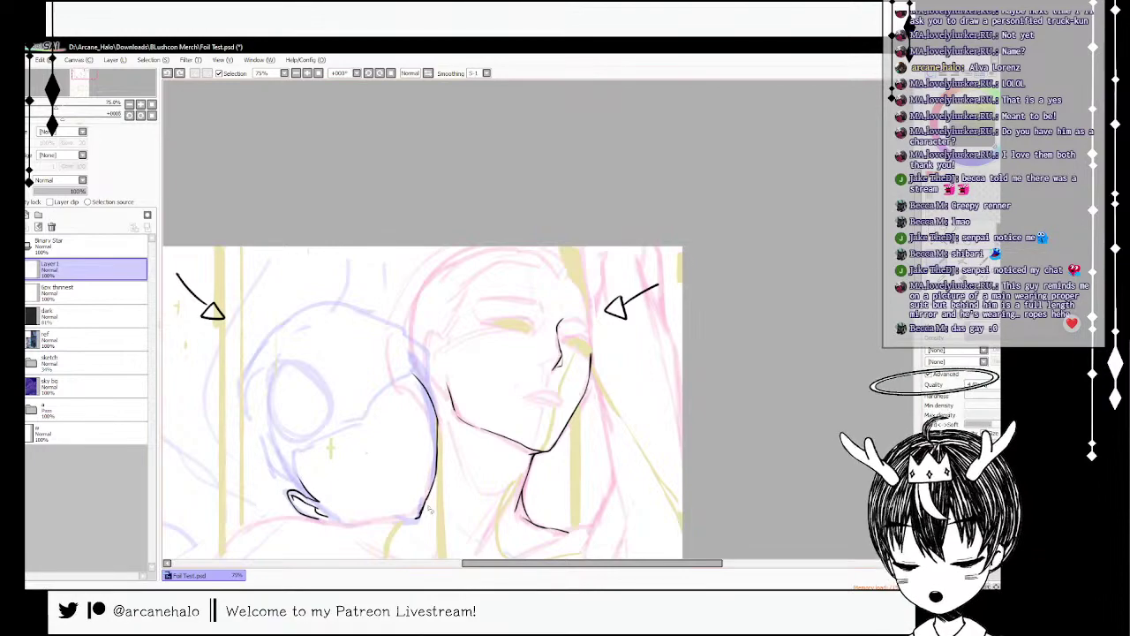
left_click_drag(425, 508, 416, 525)
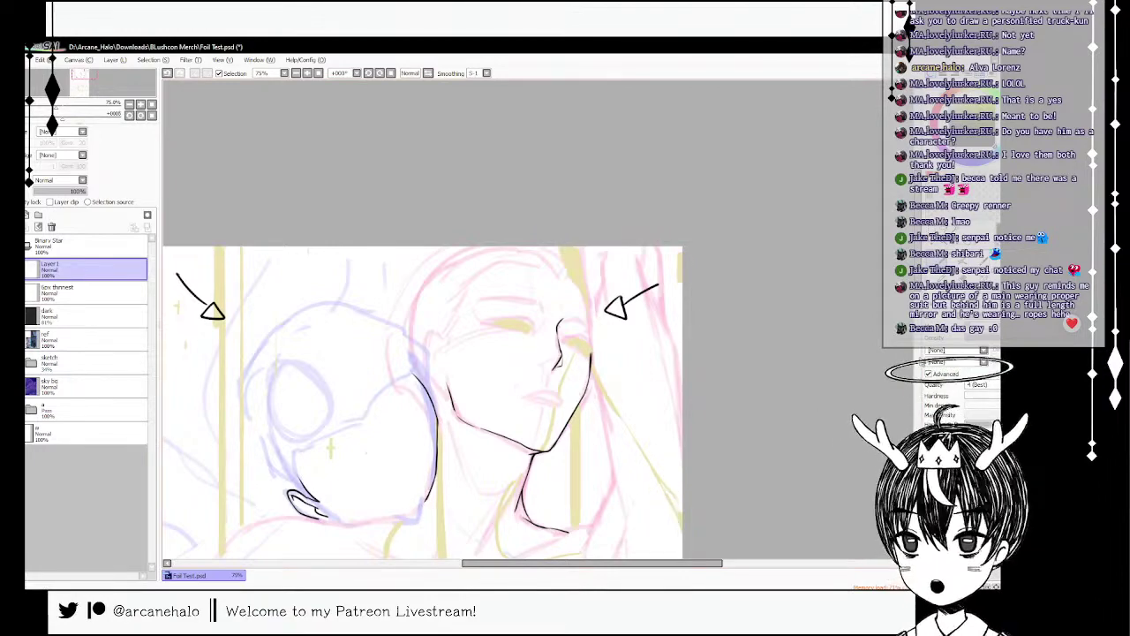
- Handwrite the label "Bian" under the arrow to the unmasked head and "Wujiu" under the arrow to the masked head
scroll(704, 461, "down", 3)
left_click(959, 262)
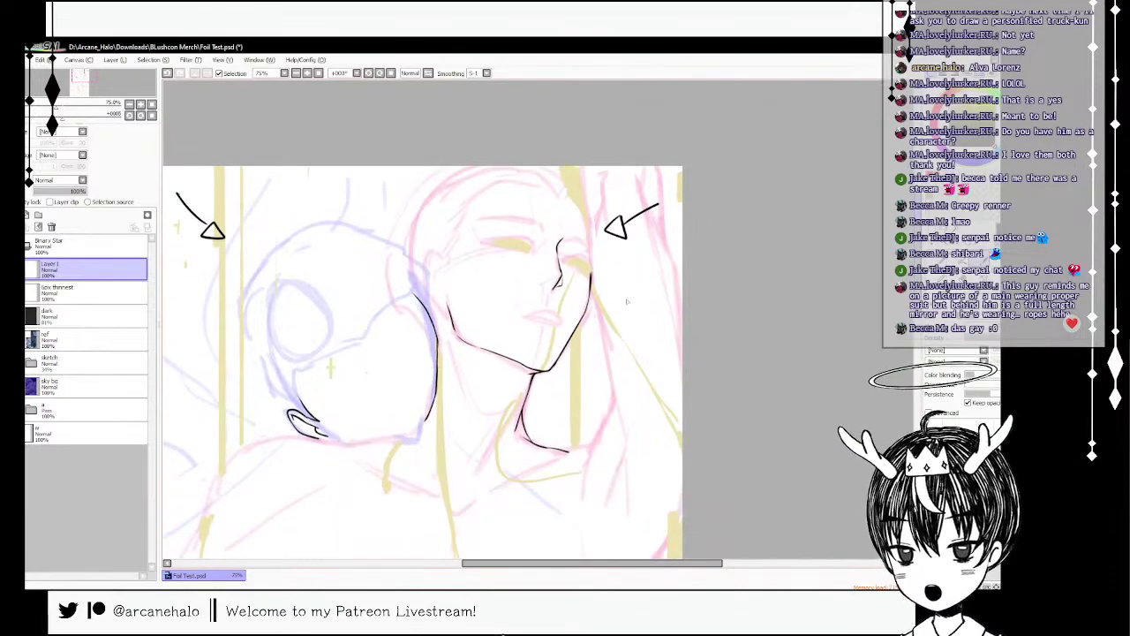
mouse_move(621, 258)
left_mouse_down()
mouse_move(621, 279)
mouse_move(628, 265)
mouse_move(636, 279)
mouse_move(655, 261)
mouse_move(676, 270)
left_mouse_up()
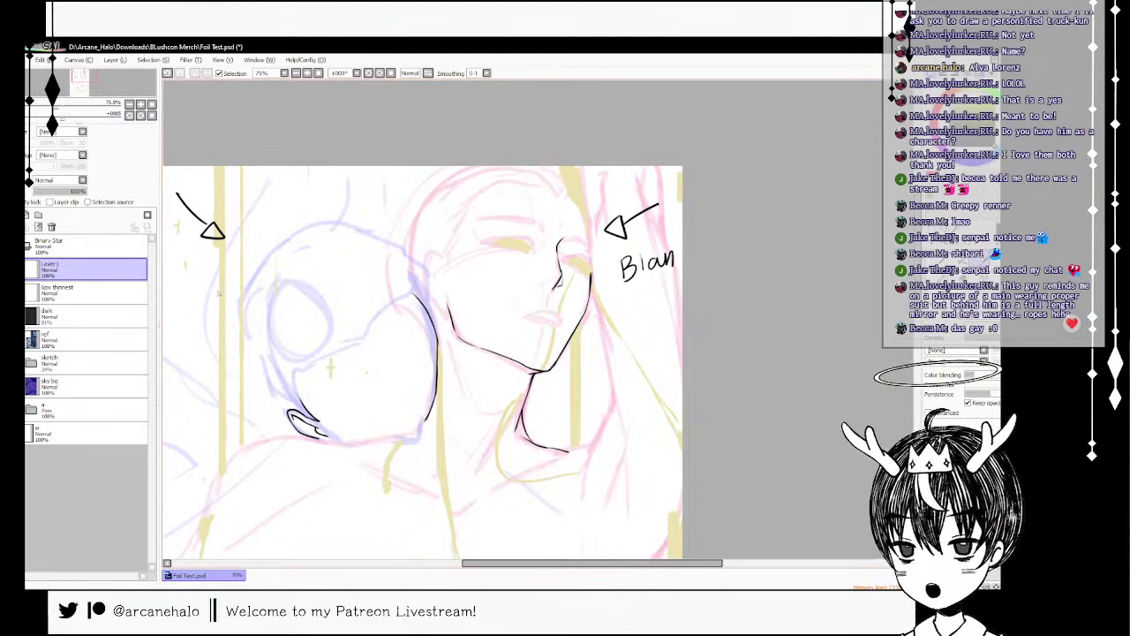
mouse_move(170, 248)
left_mouse_down()
mouse_move(176, 266)
mouse_move(188, 251)
mouse_move(202, 279)
mouse_move(210, 251)
mouse_move(224, 267)
left_mouse_up()
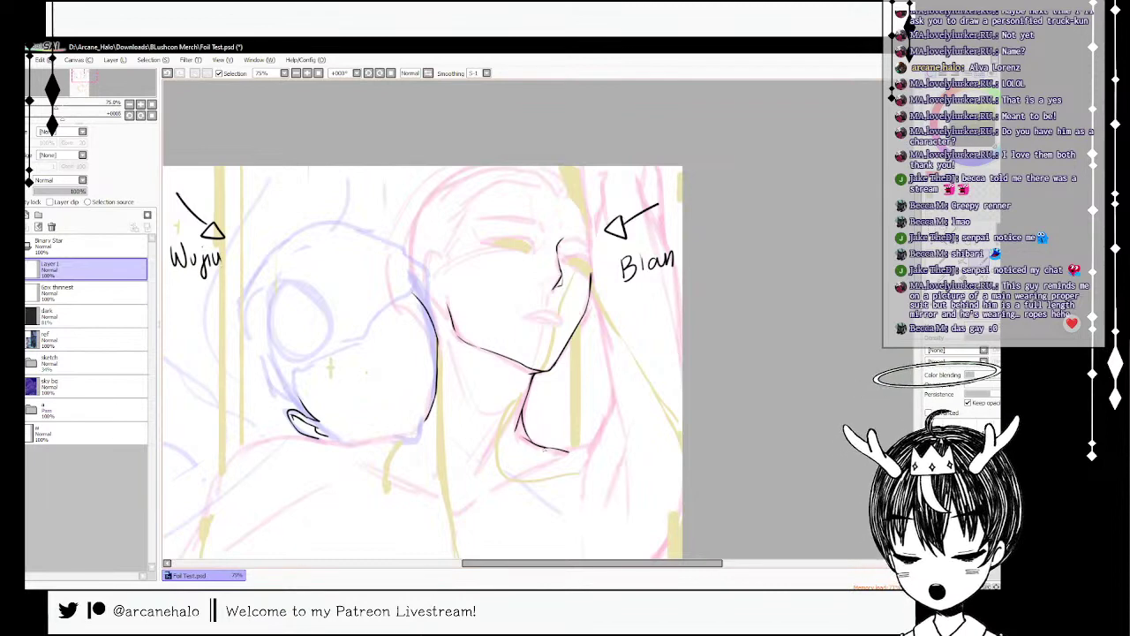
- Try inking the brow line that curves from the unmasked face's nose bridge to its far side, and undo it
left_click_drag(563, 241, 595, 249)
key("ctrl+z")
key("ctrl+z")
key("ctrl+z")
key("ctrl+z")
key("ctrl+z")
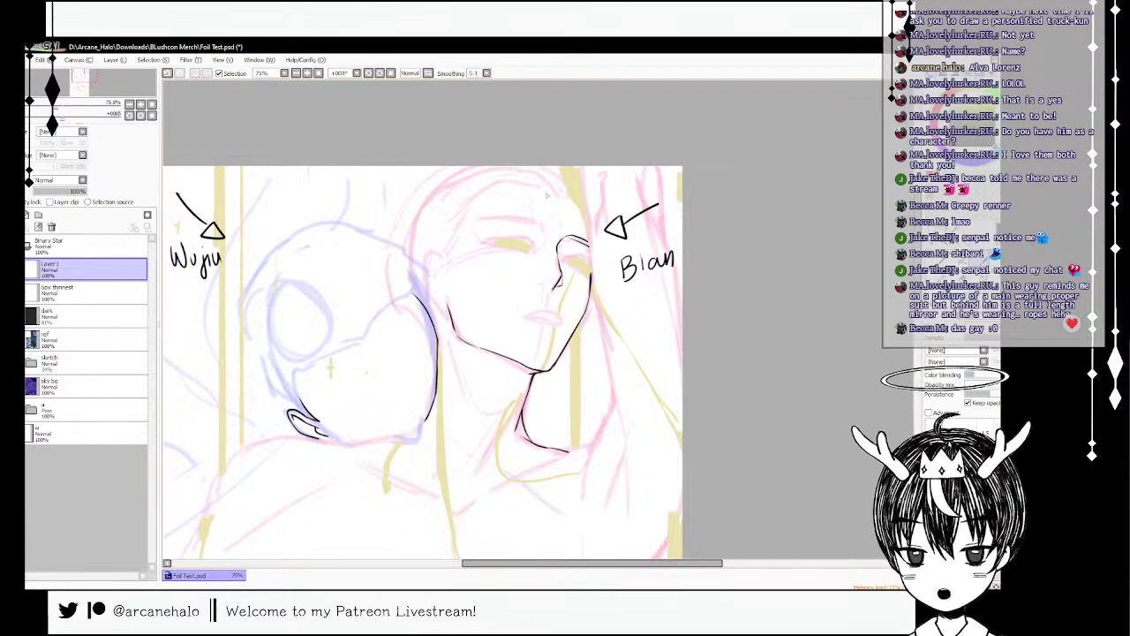
key("ctrl+z")
- Ink the outer outline of the unmasked figure's ear and join it to the top of the jawline
key("ctrl+z")
key("ctrl+z")
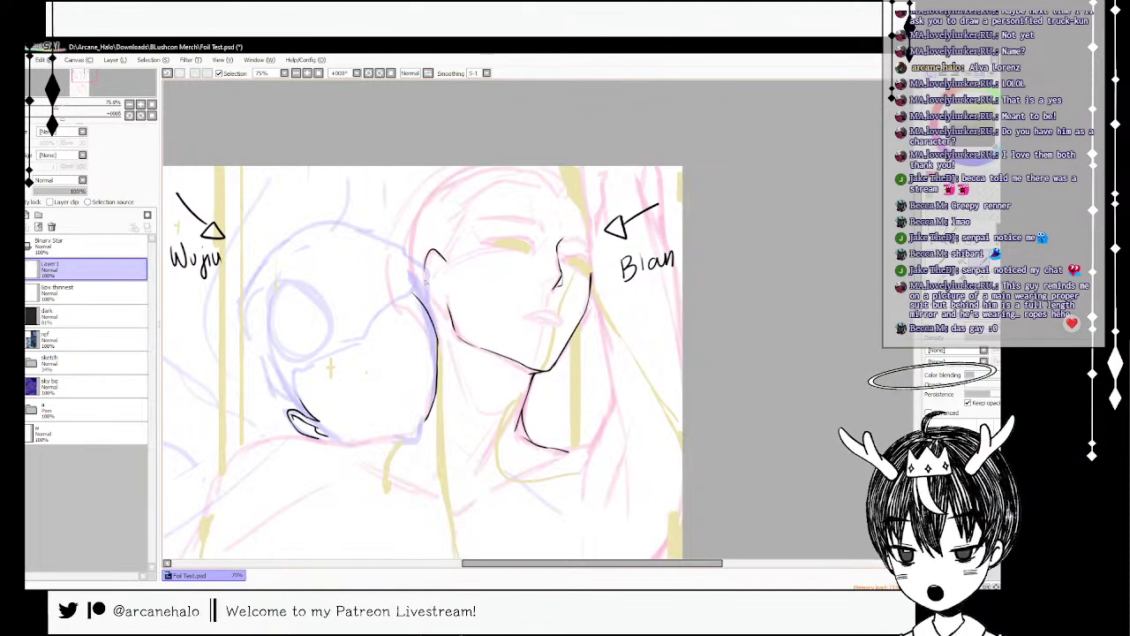
mouse_move(446, 264)
left_mouse_down()
mouse_move(425, 262)
mouse_move(425, 282)
mouse_move(450, 311)
left_mouse_up()
key("e")
key("ctrl+z")
key("b")
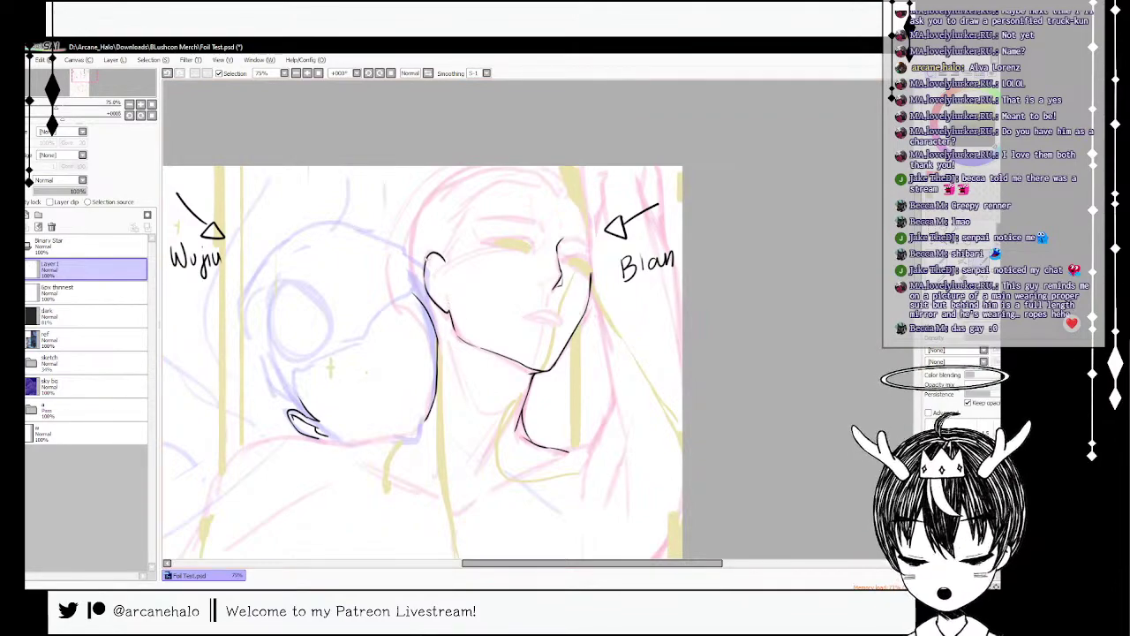
- Ink the inner fold lines of the unmasked figure's ear, redoing strokes until the details fit the outline
mouse_move(433, 258)
left_mouse_down()
mouse_move(449, 306)
mouse_move(437, 284)
mouse_move(442, 292)
left_mouse_up()
key("ctrl+z")
key("ctrl+z")
key("ctrl+z")
key("ctrl+z")
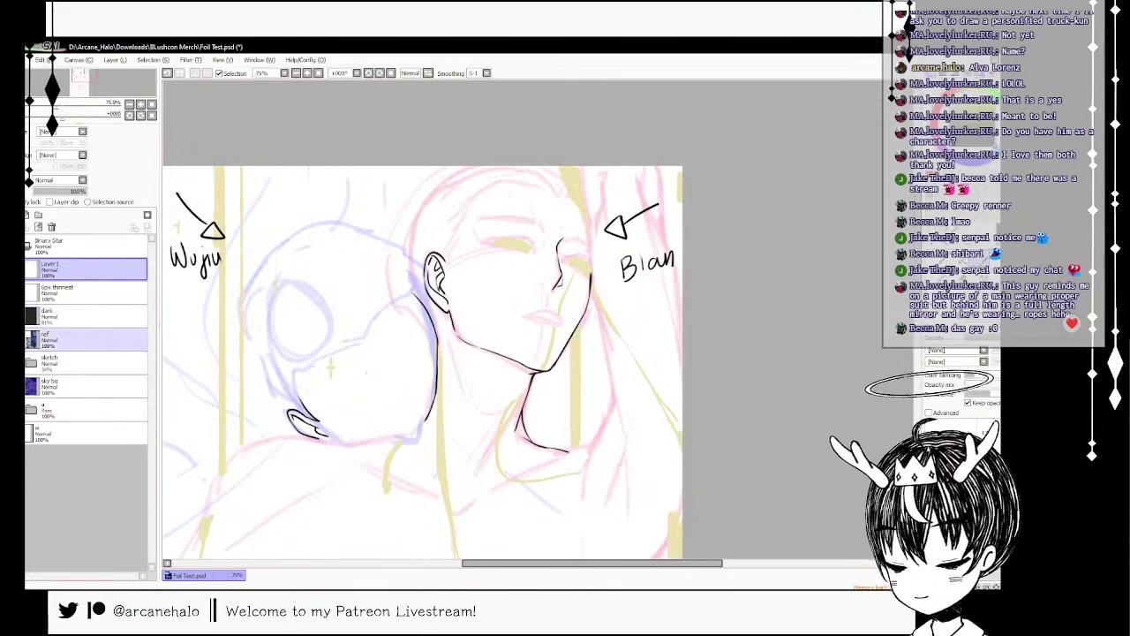
- Show the ref layer to examine the character reference images for the face, headpiece and coat, and hide it again
left_click(87, 340)
left_click(16, 340)
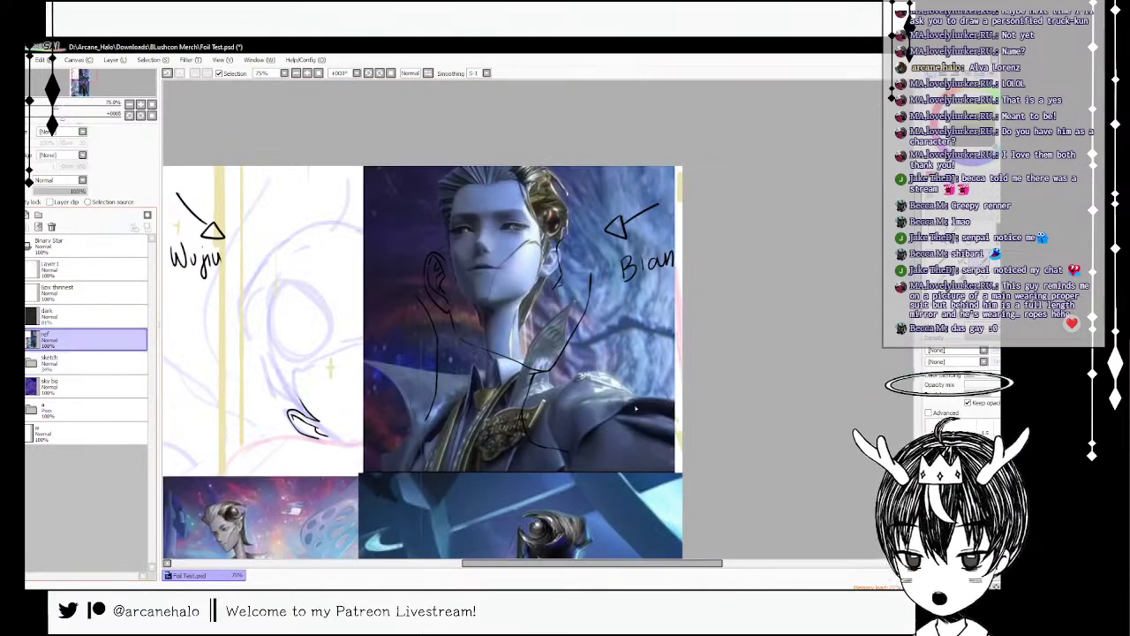
scroll(423, 320, "down", 5)
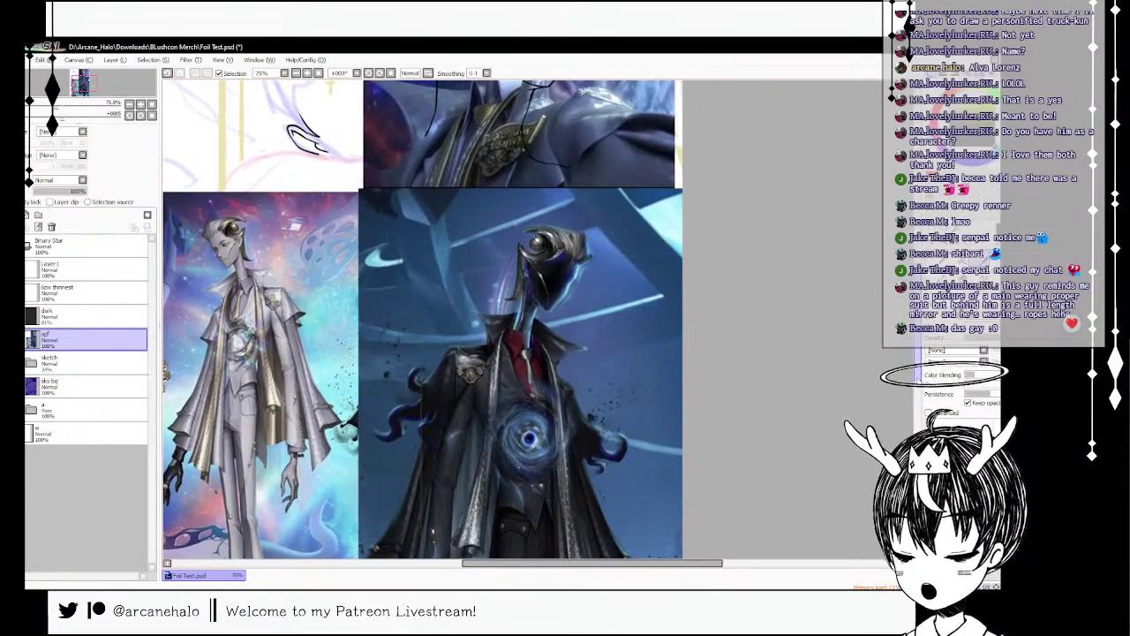
left_click_drag(919, 380, 917, 382)
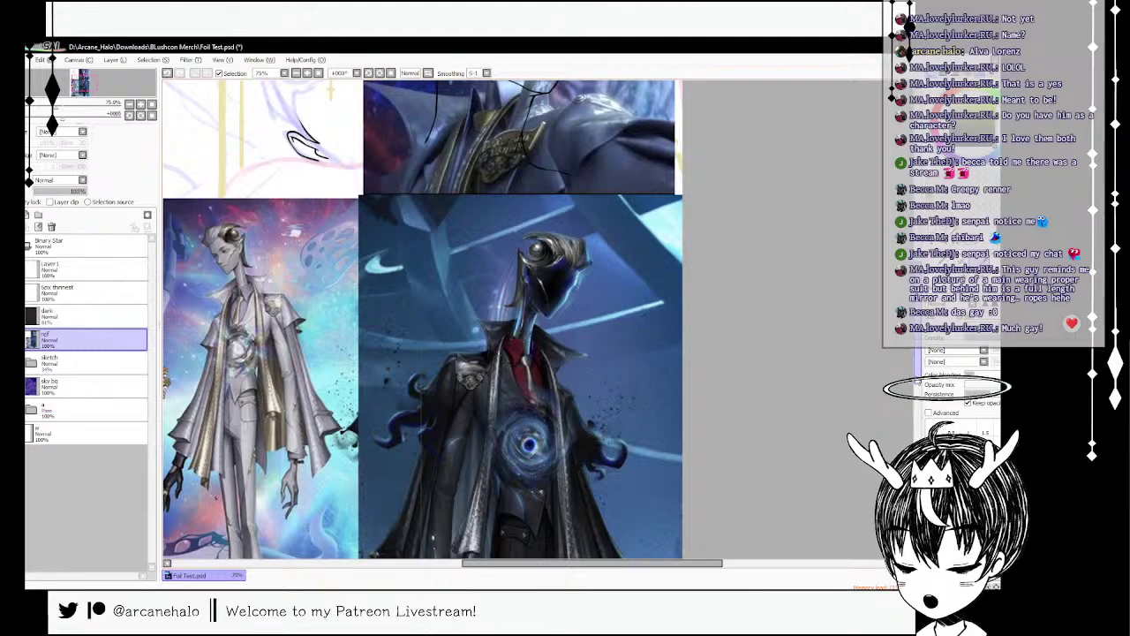
scroll(423, 320, "down", 3)
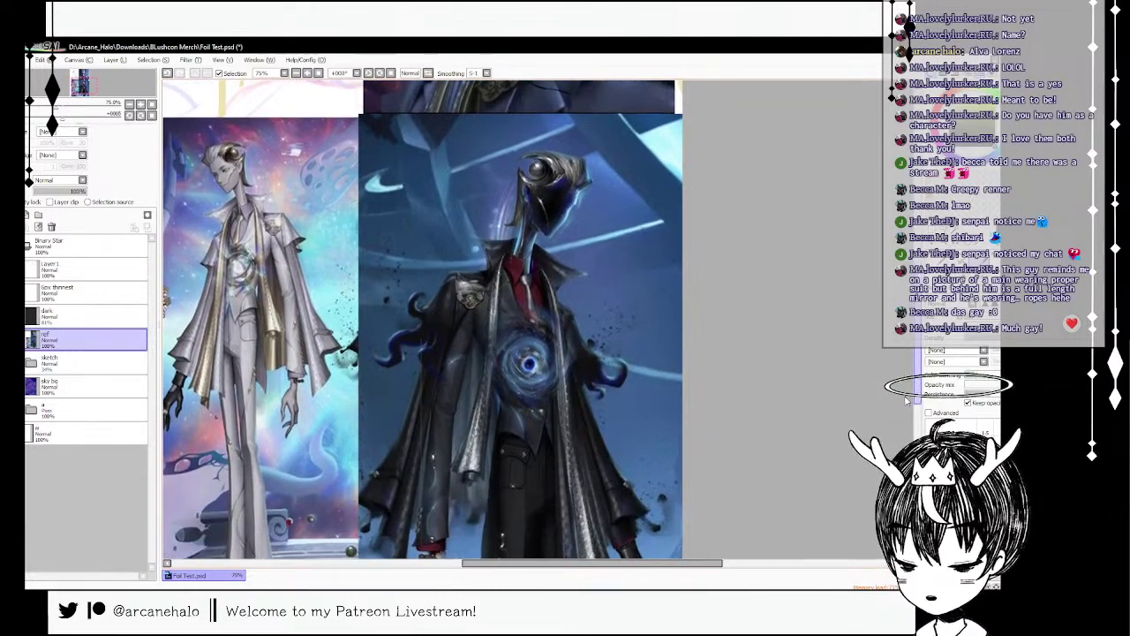
left_click_drag(906, 402, 906, 398)
left_click(16, 340)
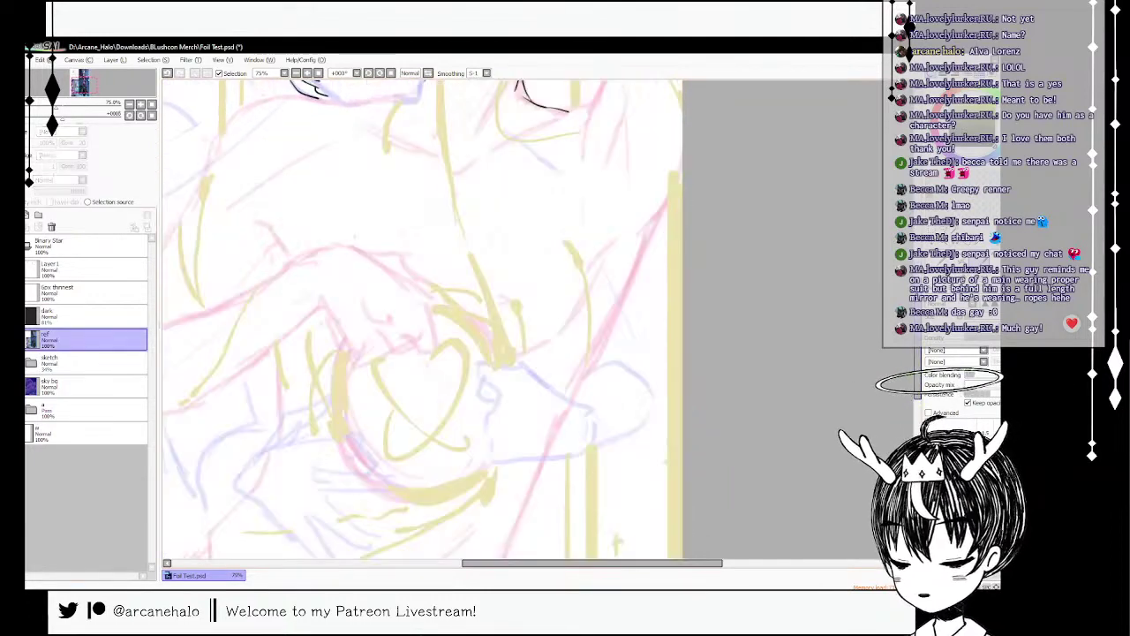
- Return to the heads and collar in the sketch and make Layer1 the active layer for inking
scroll(423, 319, "up", 5)
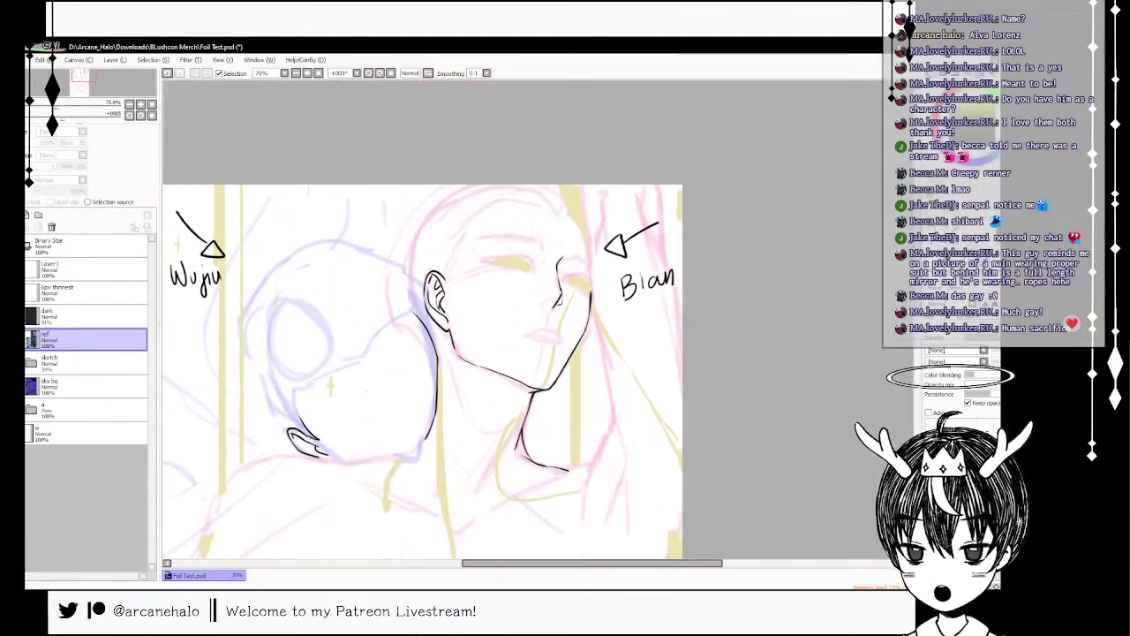
scroll(423, 320, "down", 8)
scroll(423, 320, "up", 7)
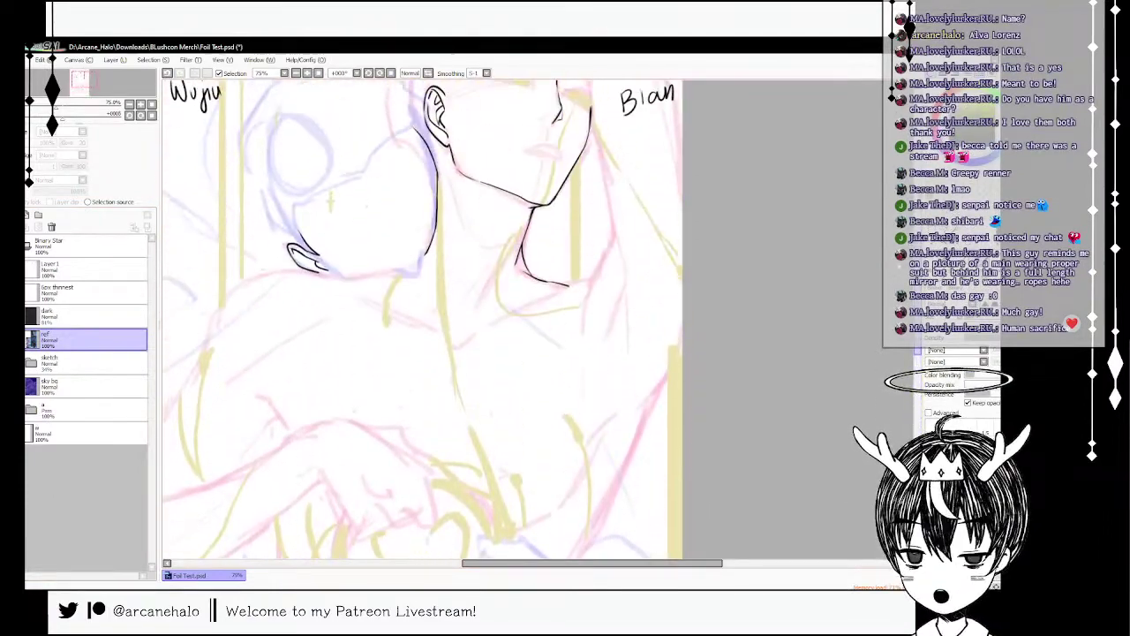
scroll(588, 405, "up", 1)
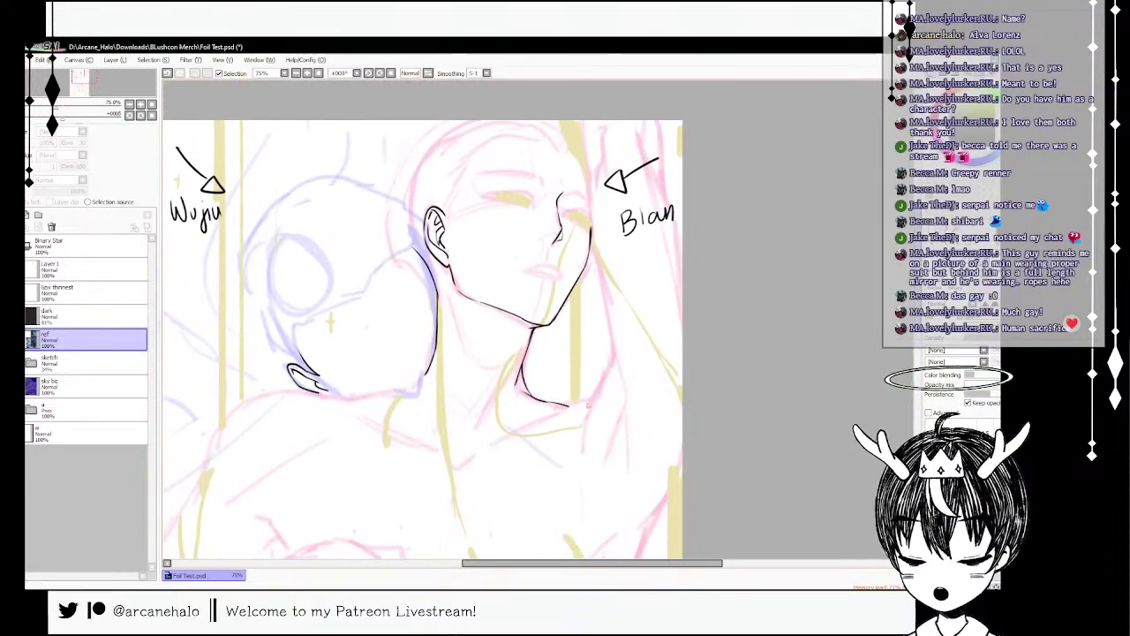
left_click_drag(534, 411, 570, 417)
key("ctrl+z")
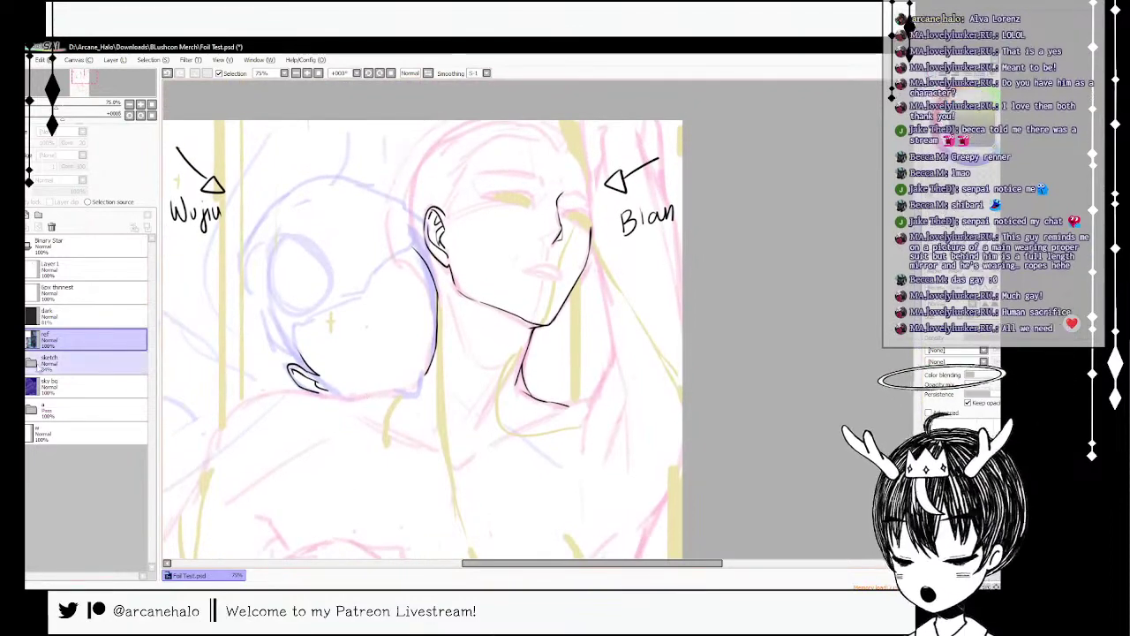
left_click(71, 277)
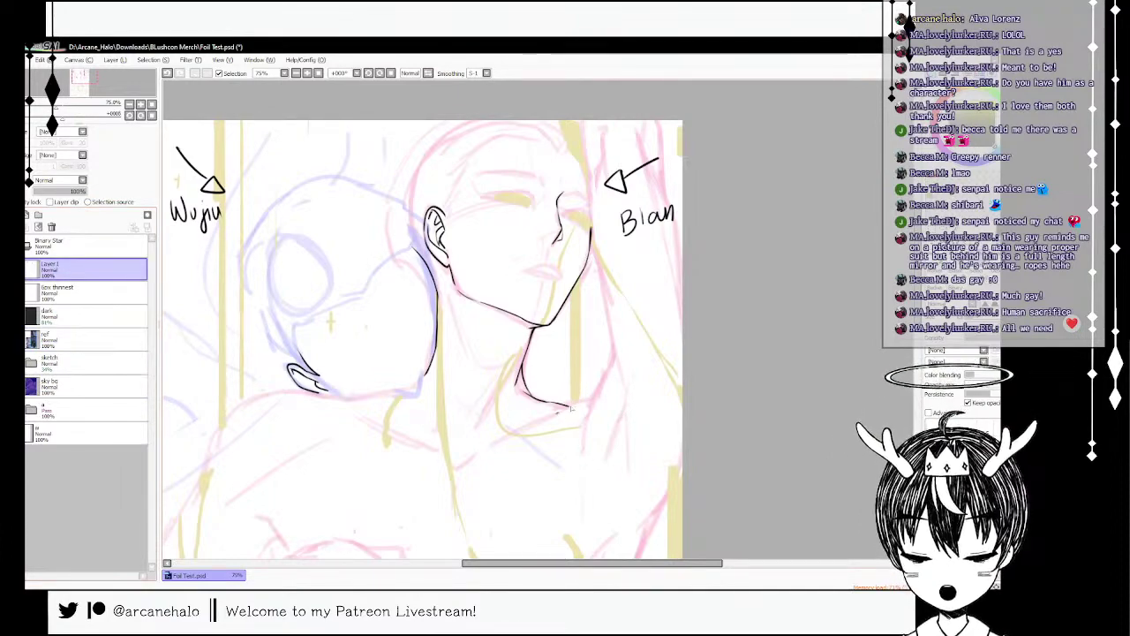
- Ink the base of the unmasked figure's neck out to the shoulder, with the shoulder curve and the short fold line below it
key("ctrl+z")
left_click_drag(563, 407, 591, 400)
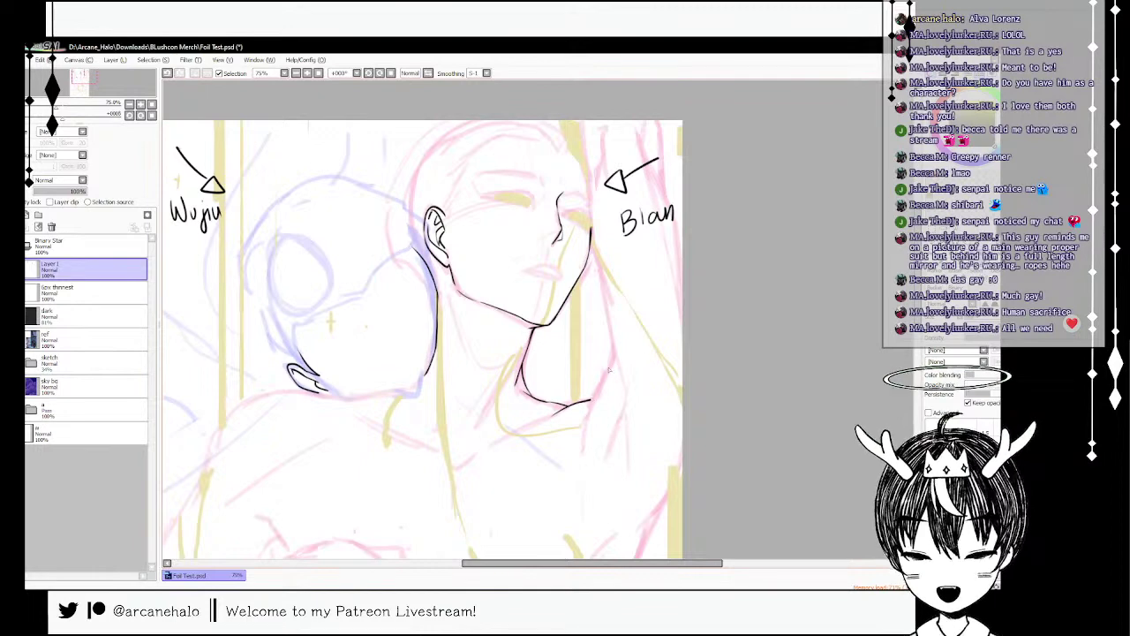
left_click_drag(613, 363, 589, 411)
key("ctrl+z")
left_click_drag(614, 360, 582, 446)
key("ctrl+z")
key("ctrl+z")
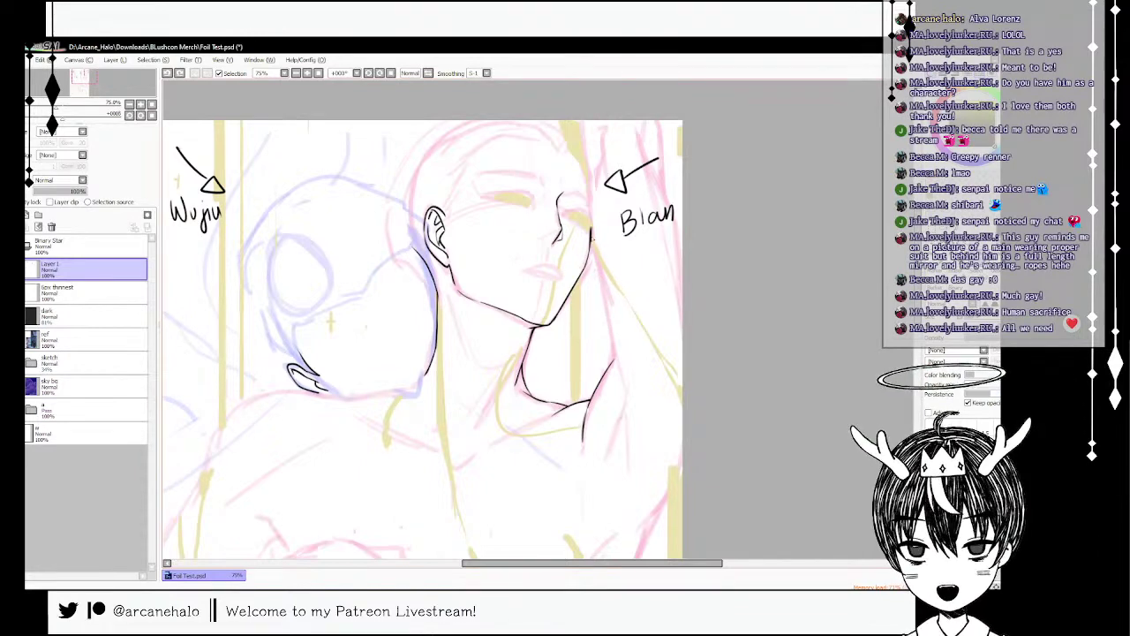
key("ctrl+z")
- Ink the inner edge of the raised arm from the unmasked figure's cheek down to the shoulder curve
left_click_drag(590, 236, 612, 363)
key("ctrl+z")
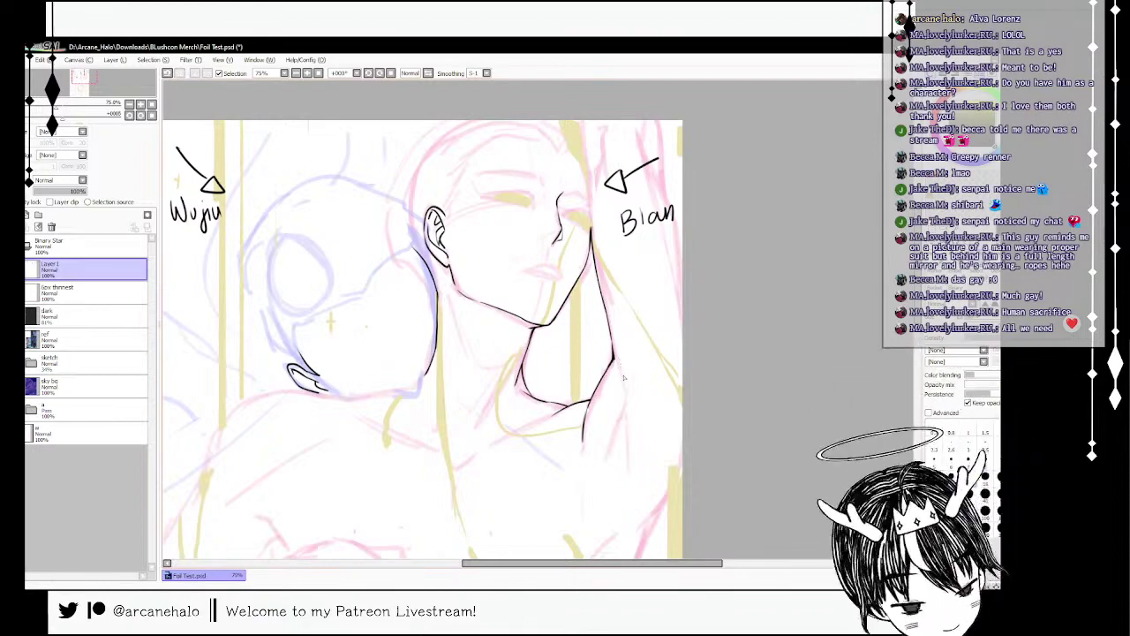
left_click_drag(615, 360, 607, 374)
- Ink the unmasked figure's outer torso line from the canvas edge diagonally down toward the waist, redoing strokes until it follows the sketch
left_click_drag(682, 470, 656, 527)
key("ctrl+z")
scroll(657, 527, "down", 3)
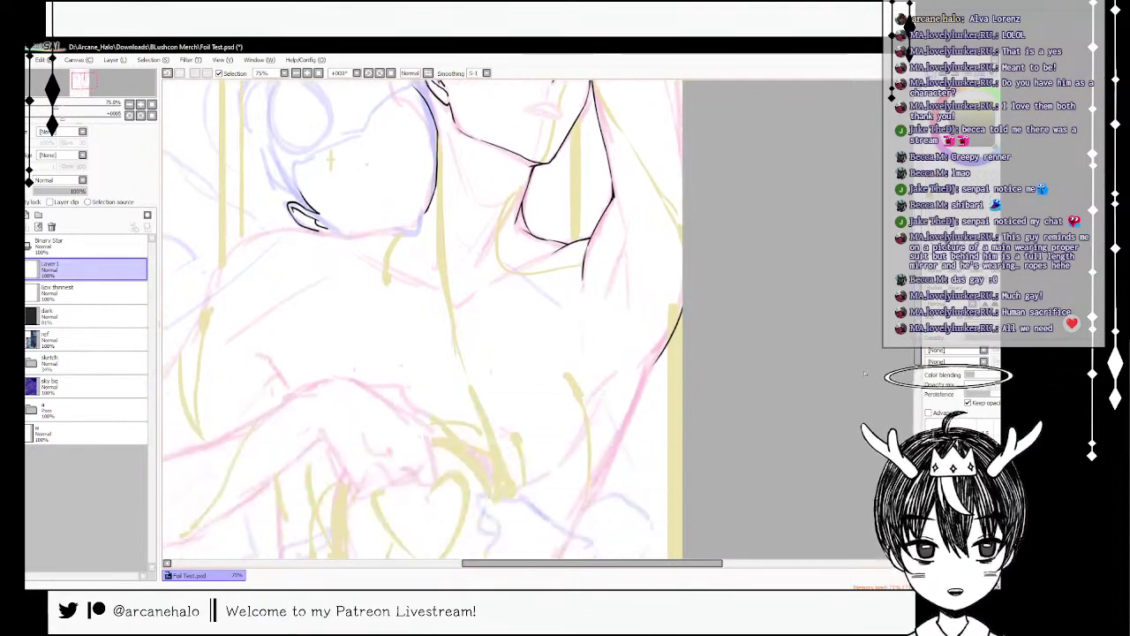
left_click_drag(665, 349, 591, 505)
key("ctrl+z")
key("ctrl+z")
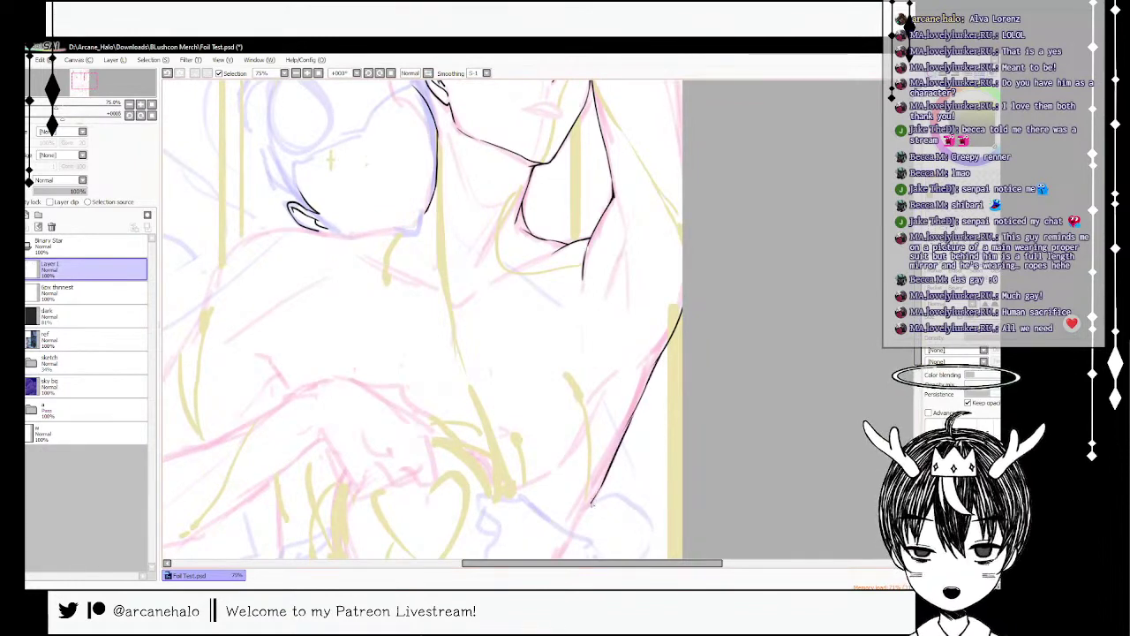
left_click(629, 230, "ctrl+alt")
left_click(630, 229, "ctrl+alt")
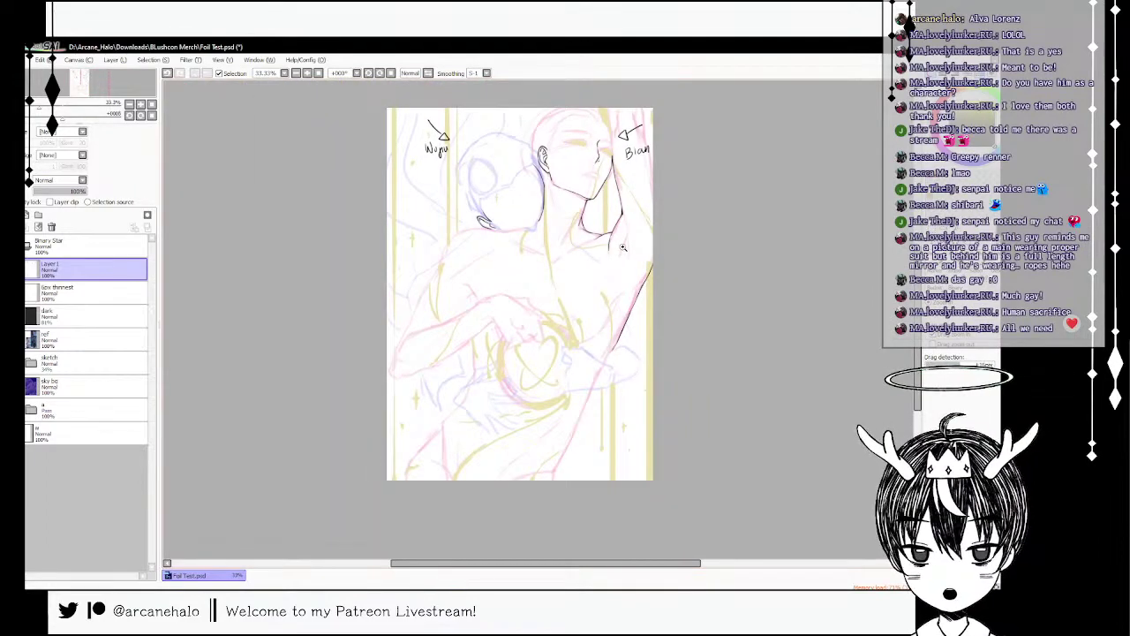
- Remove the short fold line below the unmasked figure's shoulder curve and redraw it at a cleaner angle
scroll(625, 244, "up", 1)
left_click(938, 265)
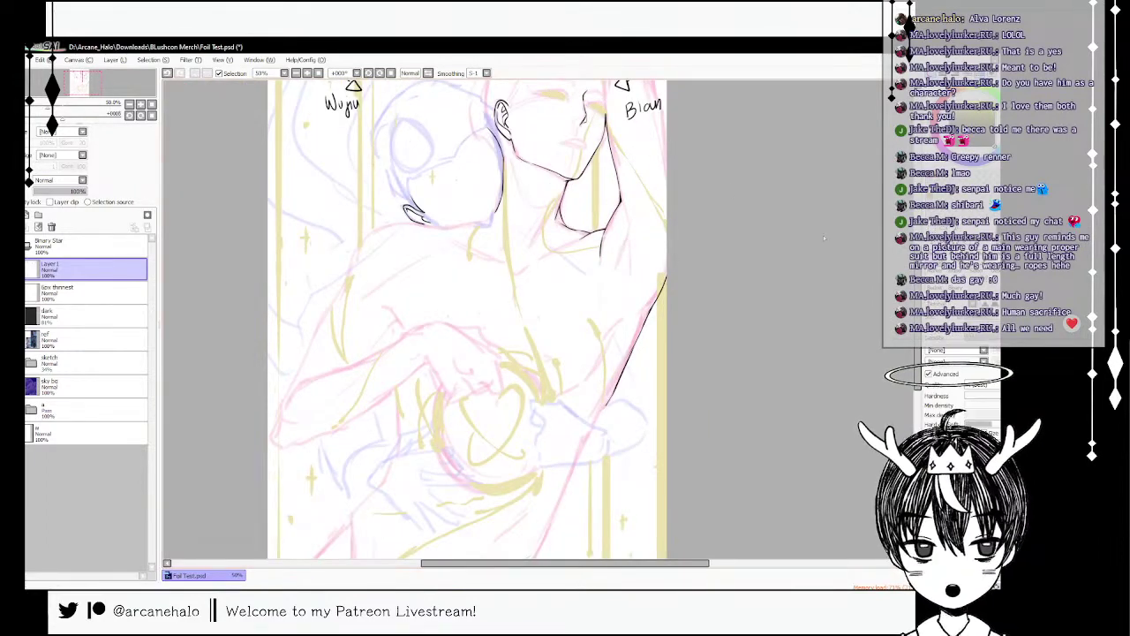
key("ctrl+z")
left_click(958, 265)
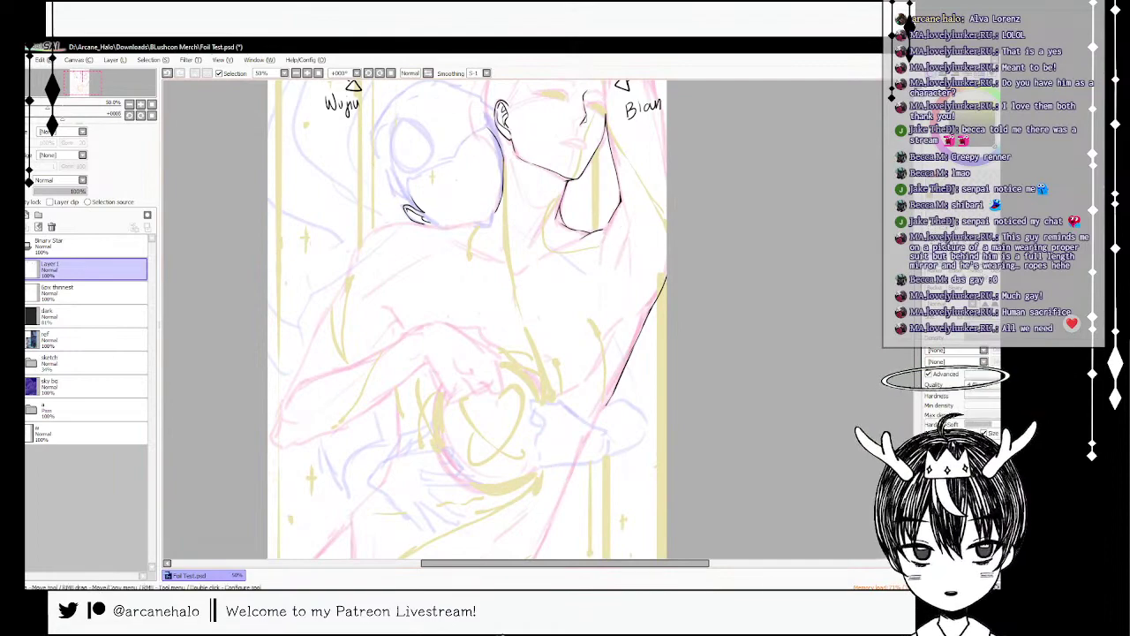
left_click_drag(605, 229, 593, 264)
key("ctrl+z")
key("ctrl+z")
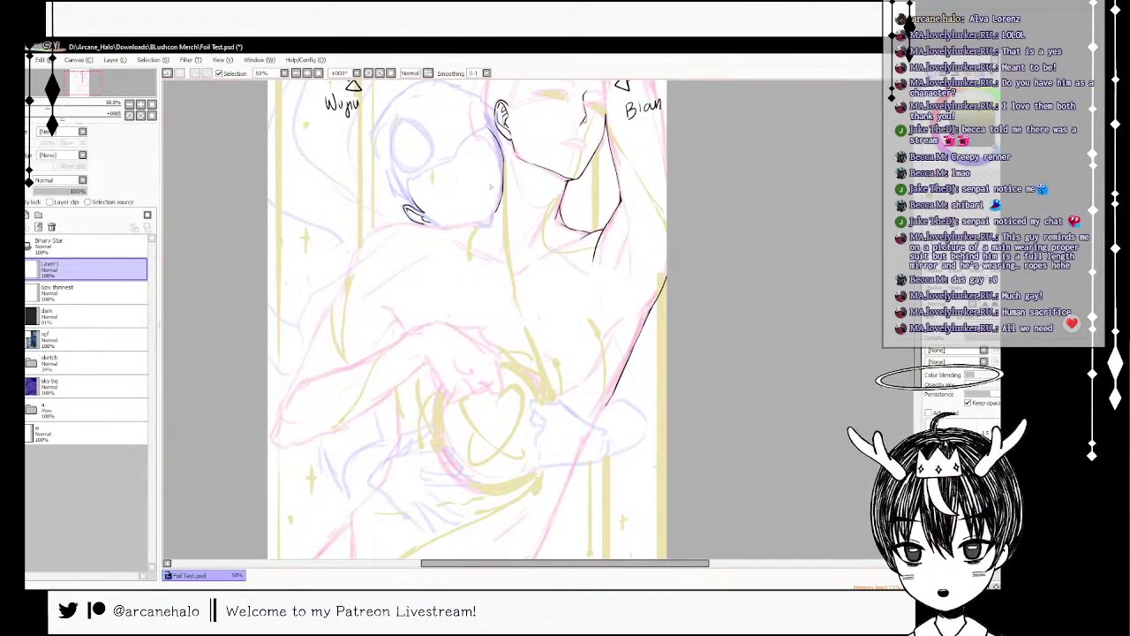
key("ctrl+z")
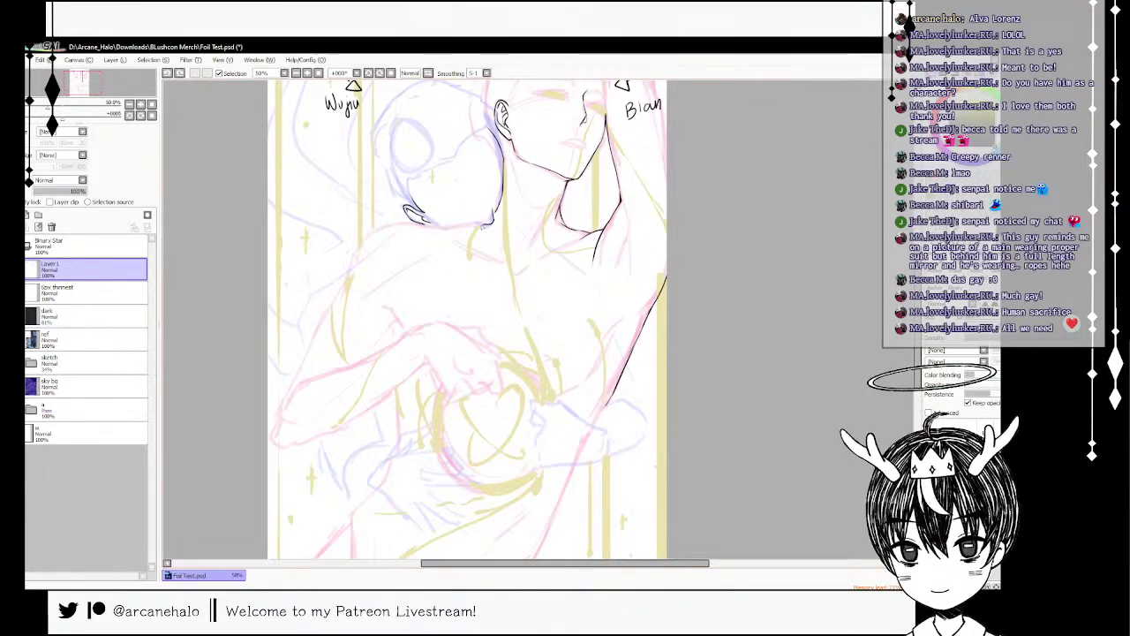
left_click_drag(494, 209, 481, 224)
key("ctrl+z")
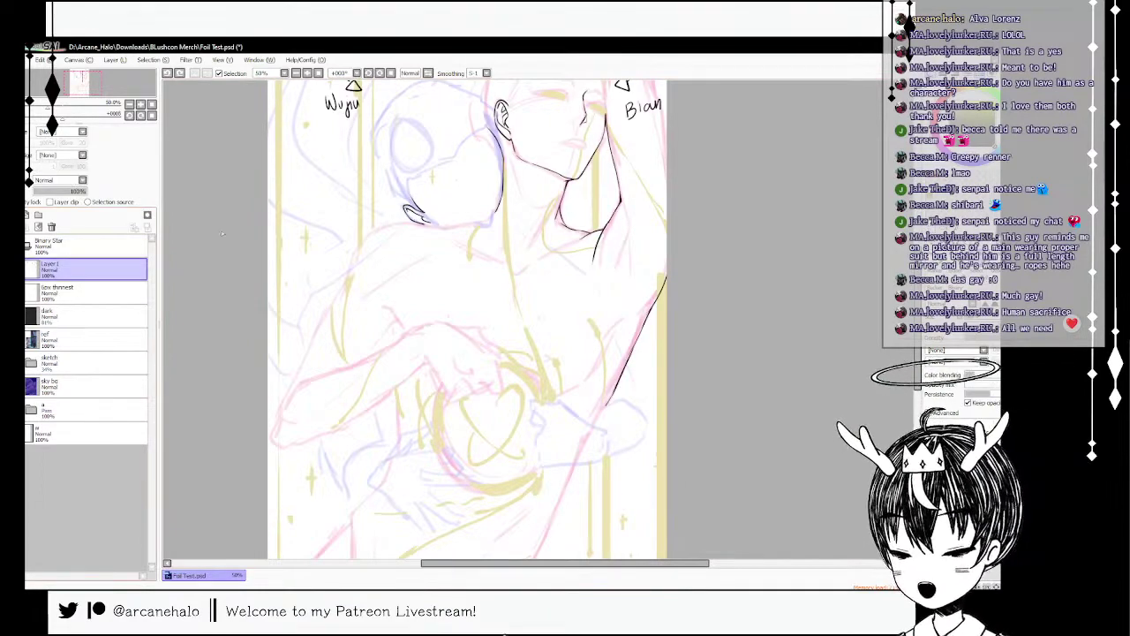
- Select and erase the handwritten labels and arrows beside both heads, deselect the area and save the file
scroll(468, 318, "up", 3)
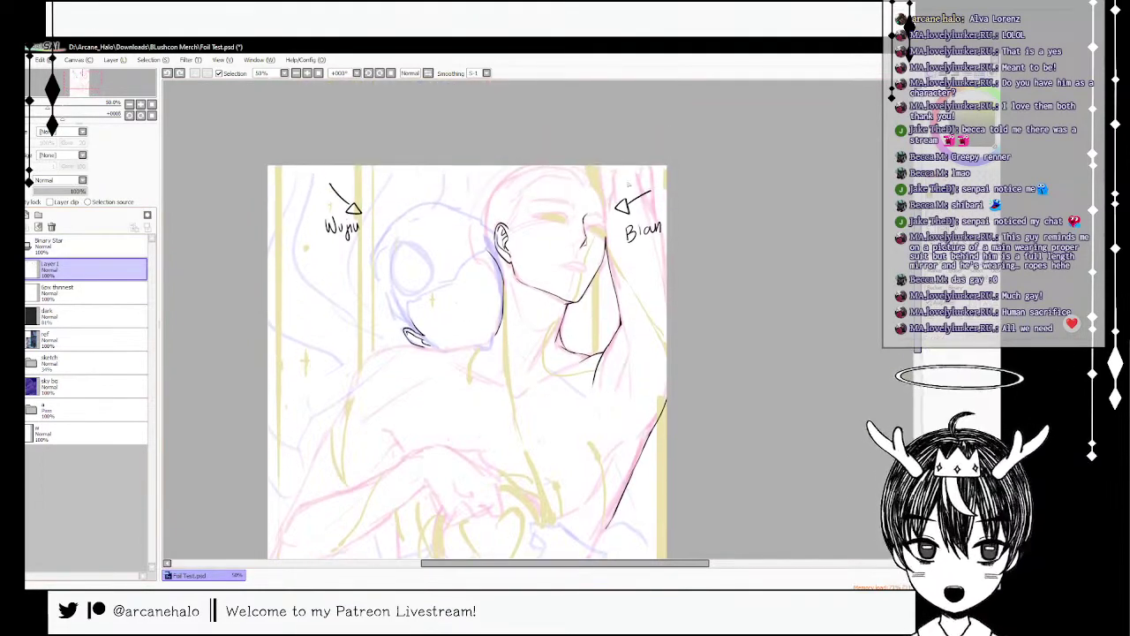
mouse_move(355, 170)
left_mouse_down()
mouse_move(376, 207)
mouse_move(361, 178)
left_mouse_up()
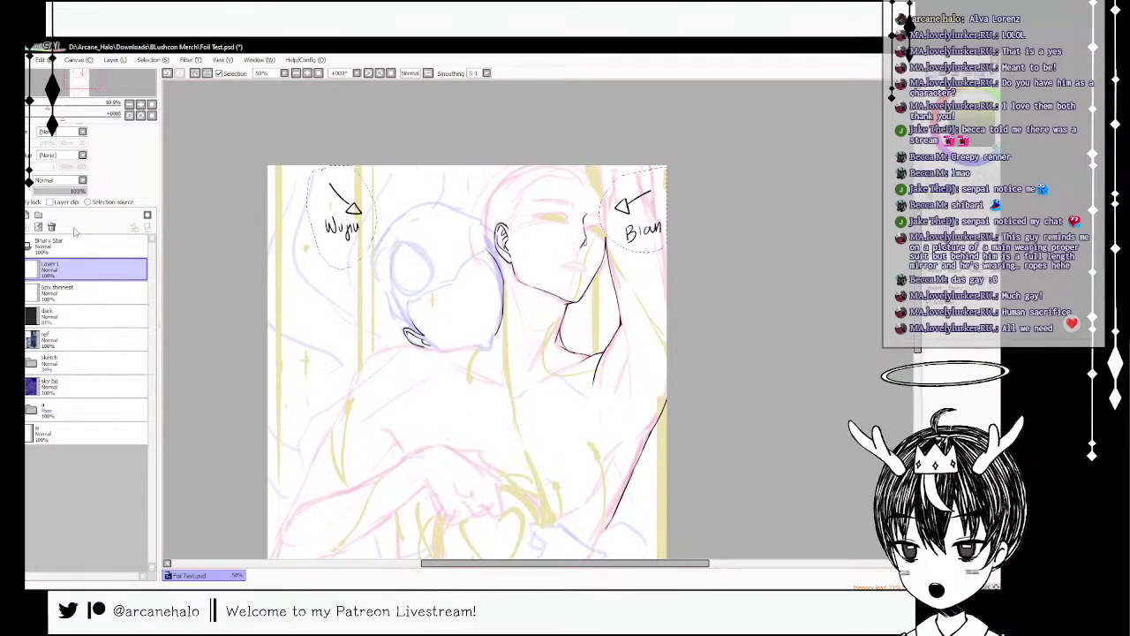
left_click(40, 229)
key("ctrl+d")
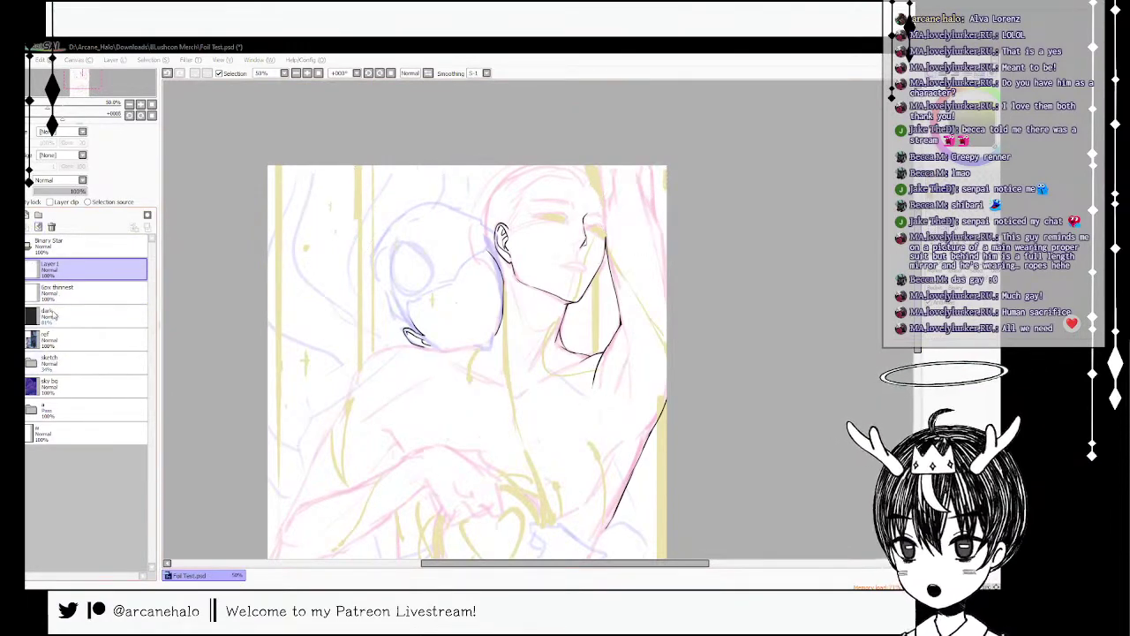
key("ctrl+s")
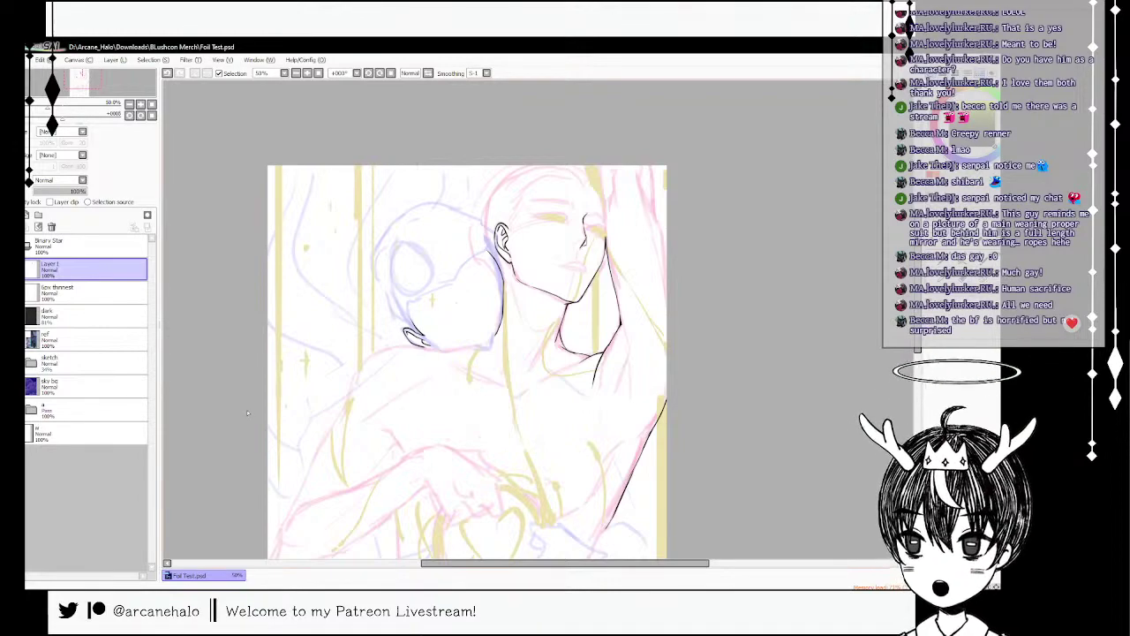
- Rename the inked line art layer as "n"
double_click(99, 264)
type("n")
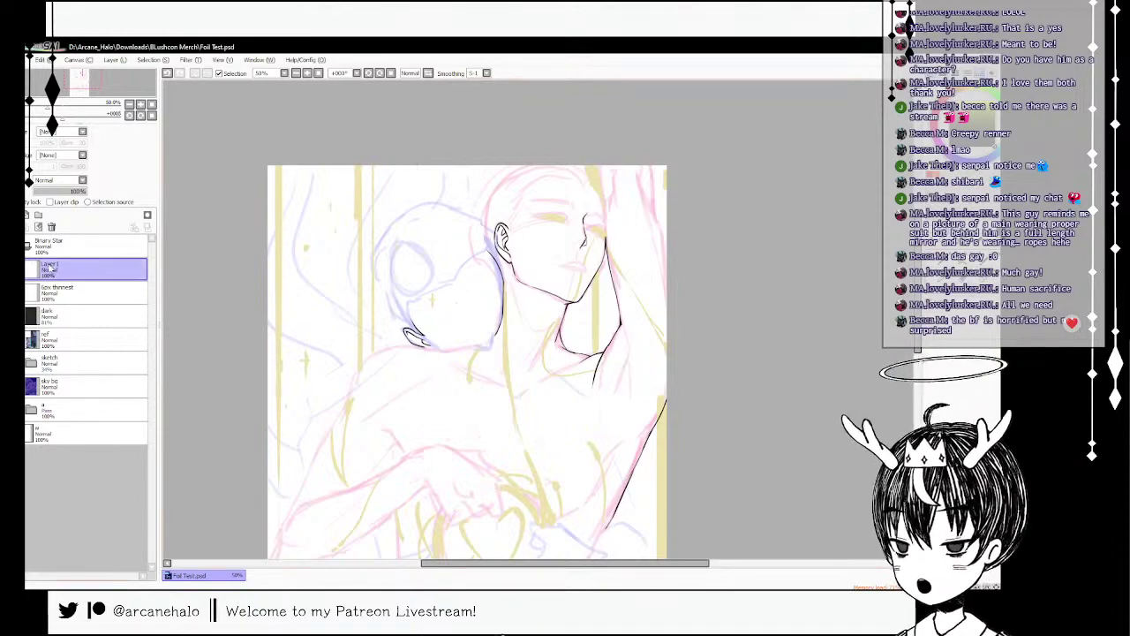
key("Return")
- Add a new layer directly above the ref layer, underneath the line art
left_click(74, 366)
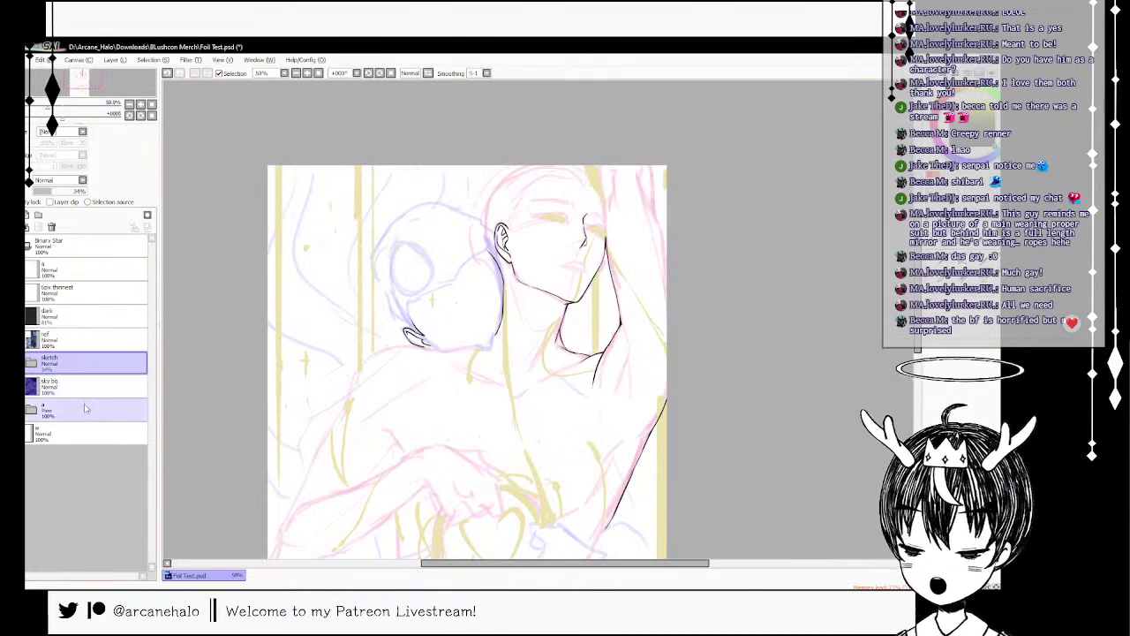
left_click(70, 385)
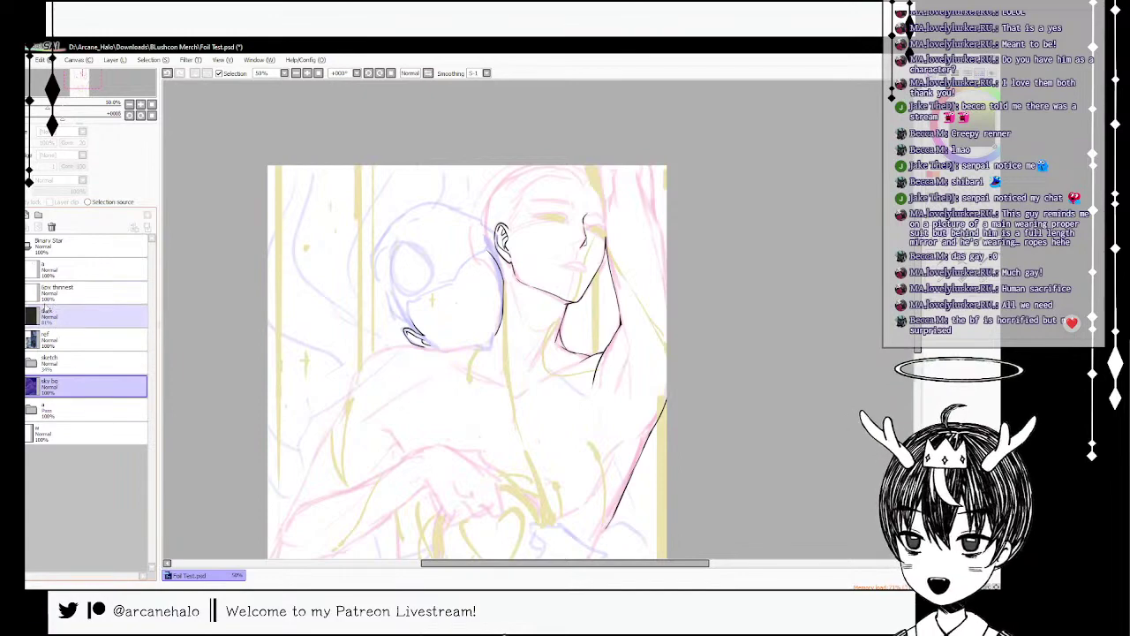
left_click(66, 337)
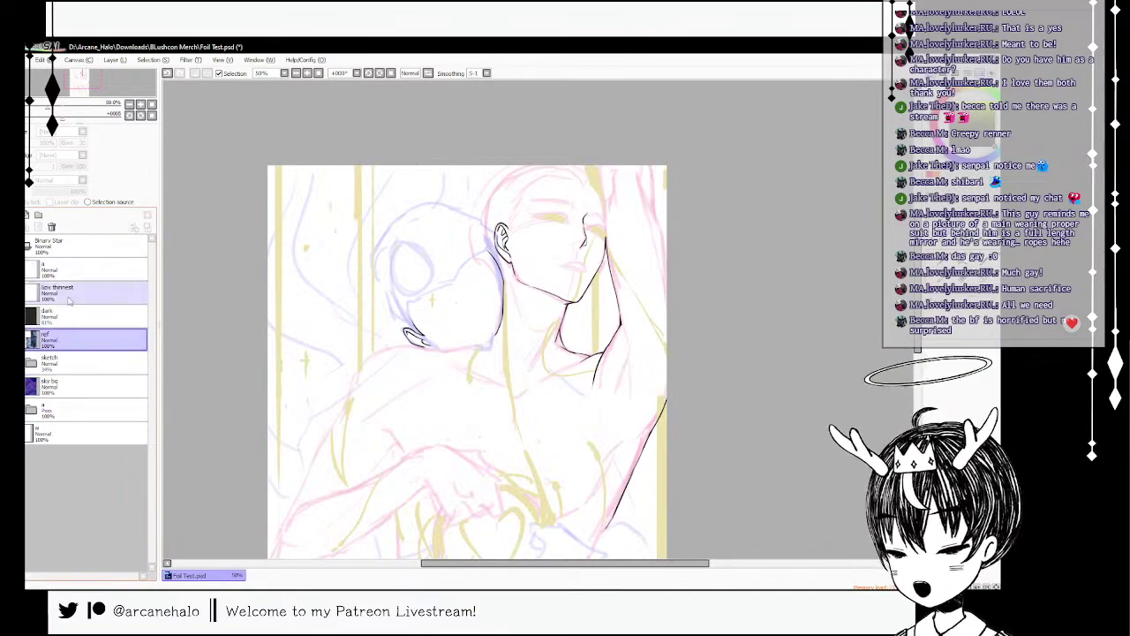
left_click(26, 215)
key("w")
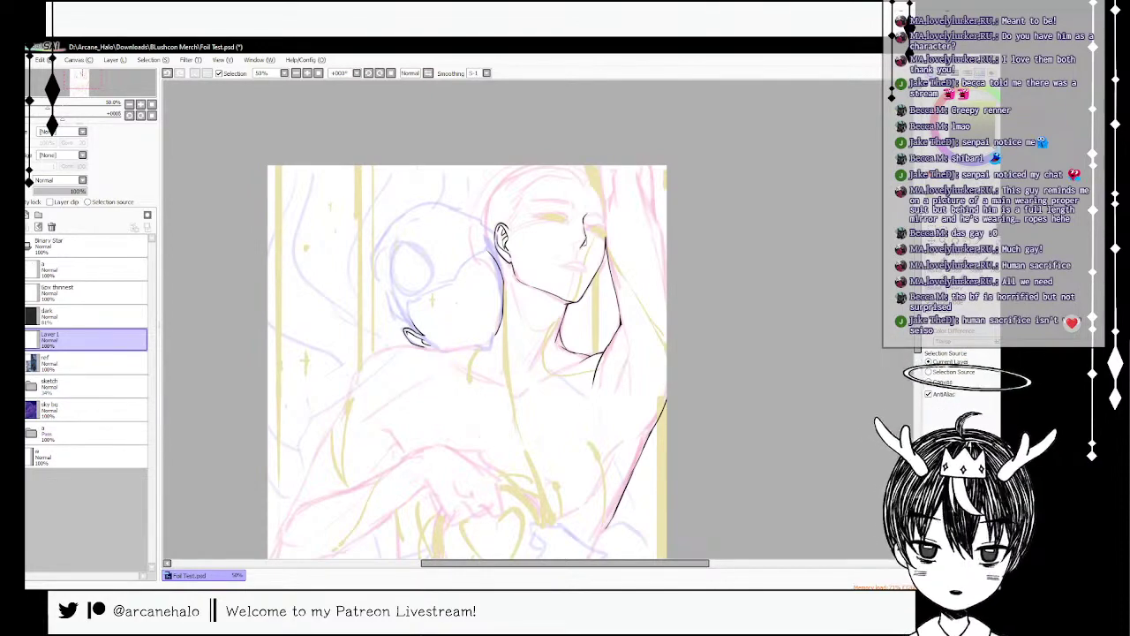
- Fill the new layer with flat grey and set its blending mode to Multiply
left_click(628, 256)
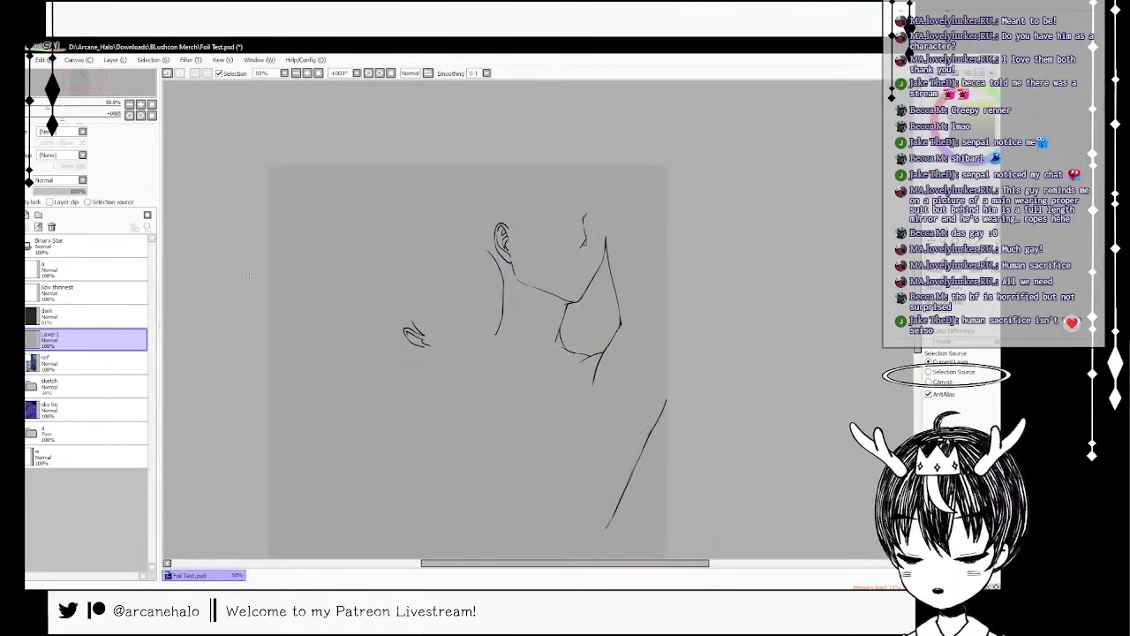
left_click(62, 183)
left_click(61, 202)
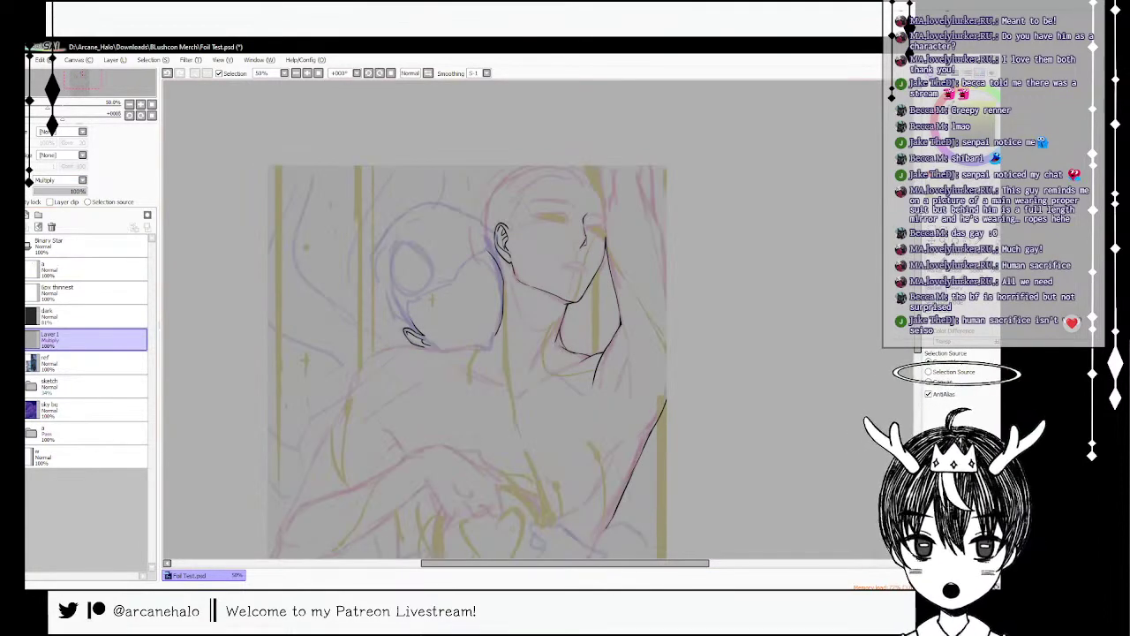
- Set the brush shape to Fuzzystatic and test dabs over the masked figure's head on the grey layer
key("ctrl+z")
key("ctrl+y")
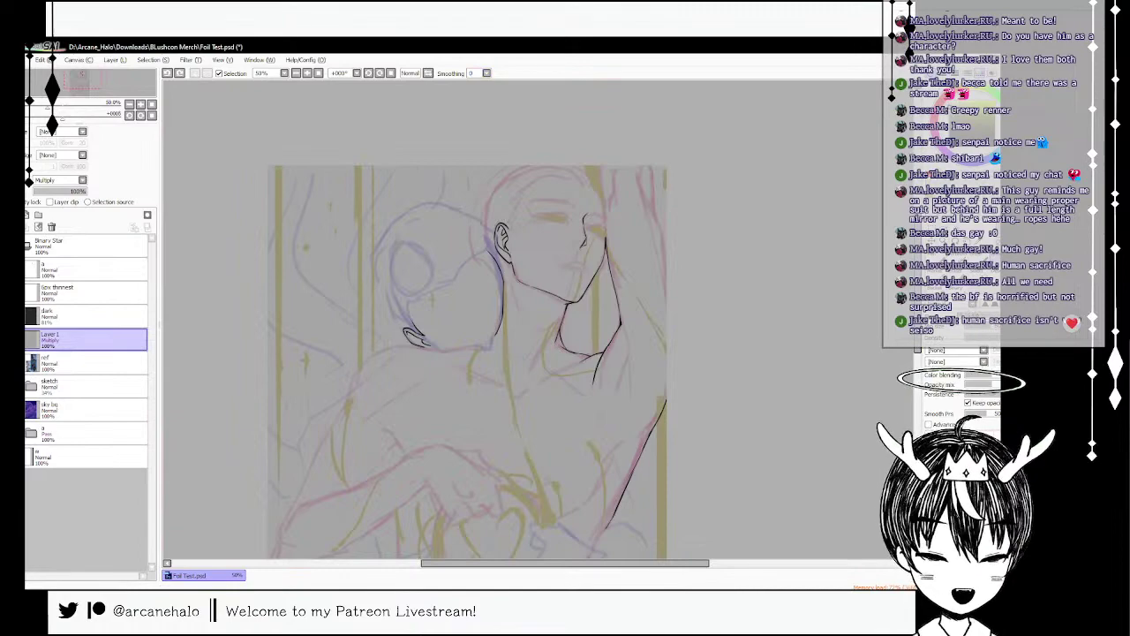
left_click(951, 367)
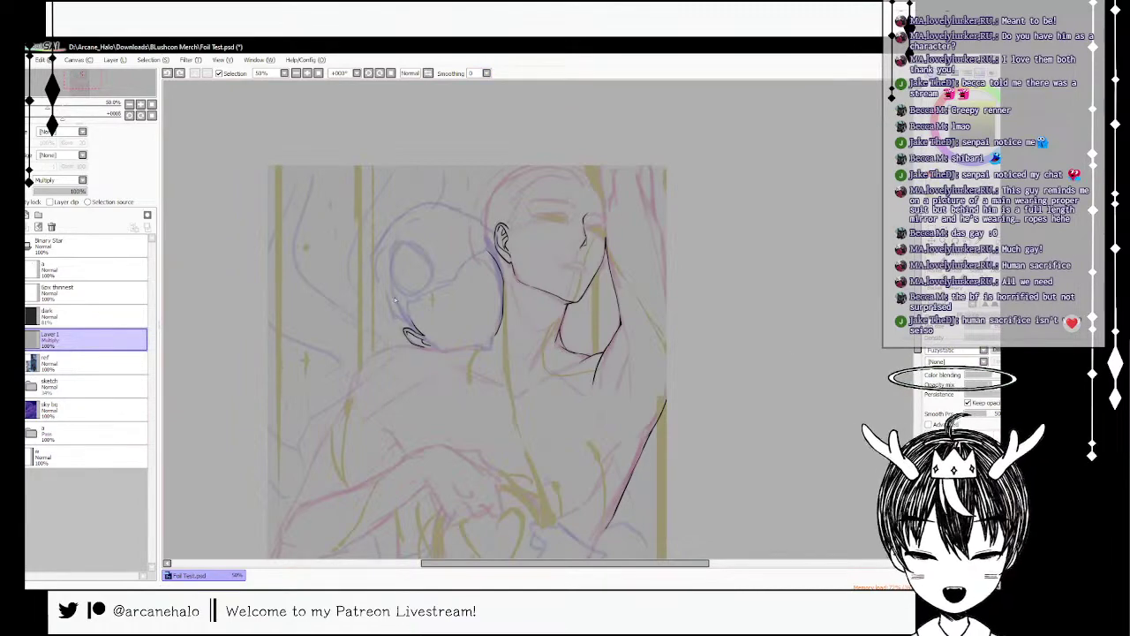
left_click(448, 312)
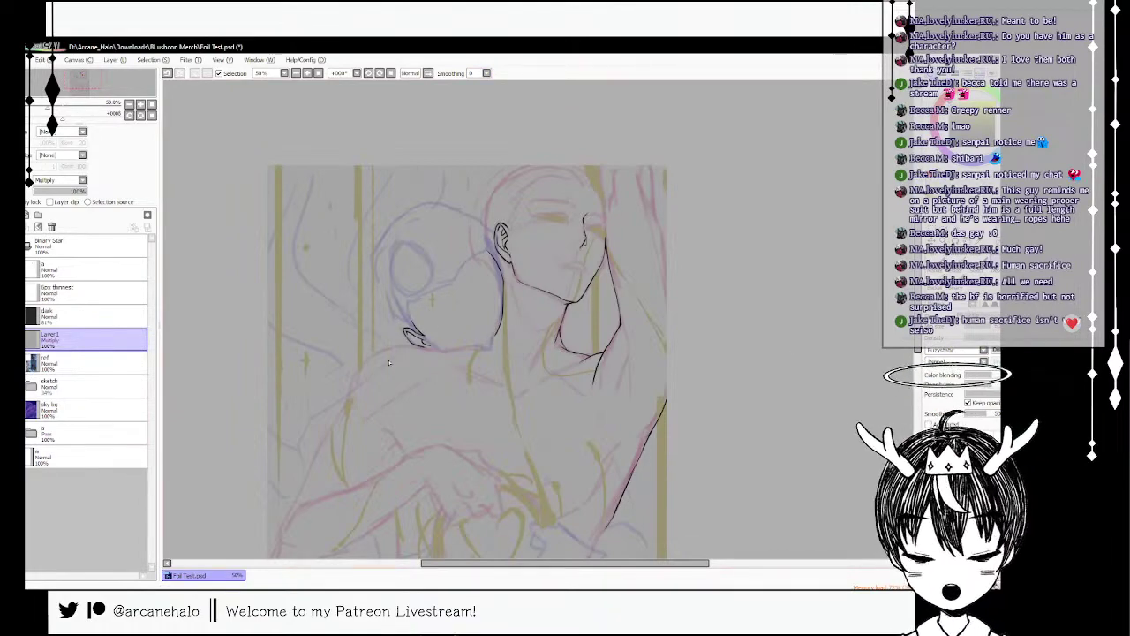
key("ctrl+z")
key("ctrl+y")
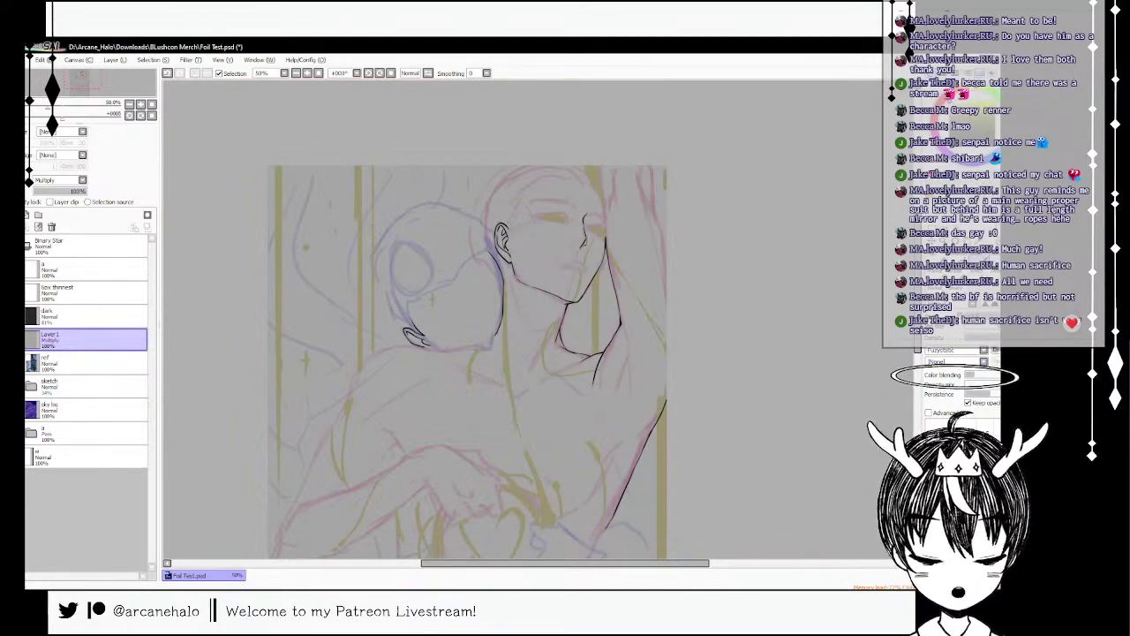
key("ctrl+z")
key("ctrl+y")
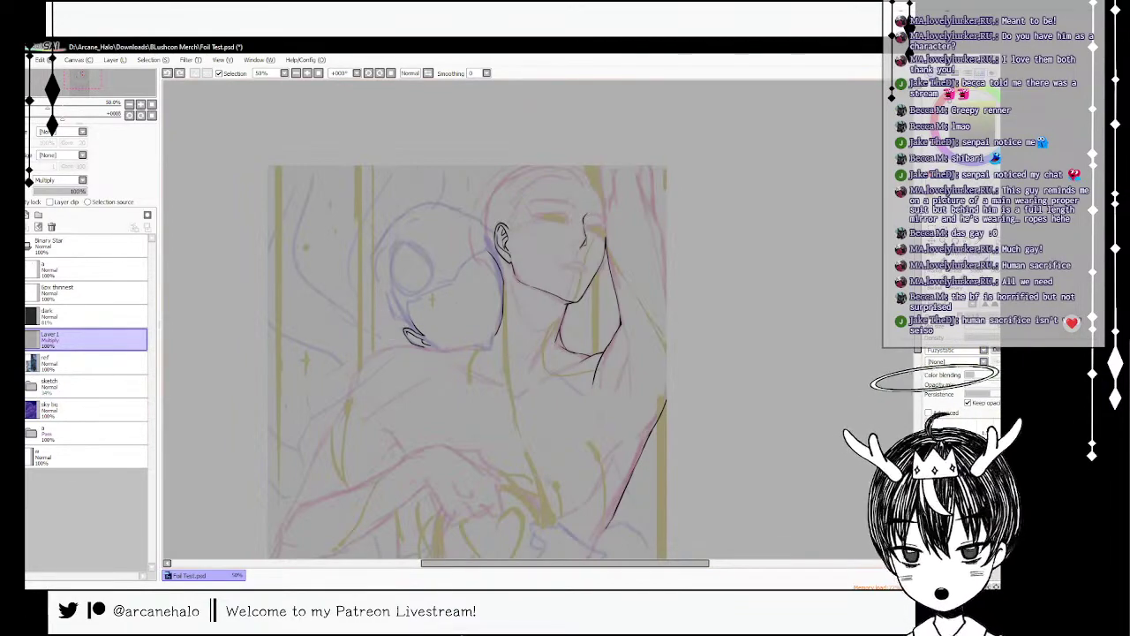
- Paint soft white cloud patches around the masked figure's head and shoulder on the grey Multiply layer
mouse_move(399, 351)
left_mouse_down()
mouse_move(398, 334)
mouse_move(429, 304)
mouse_move(338, 296)
left_mouse_up()
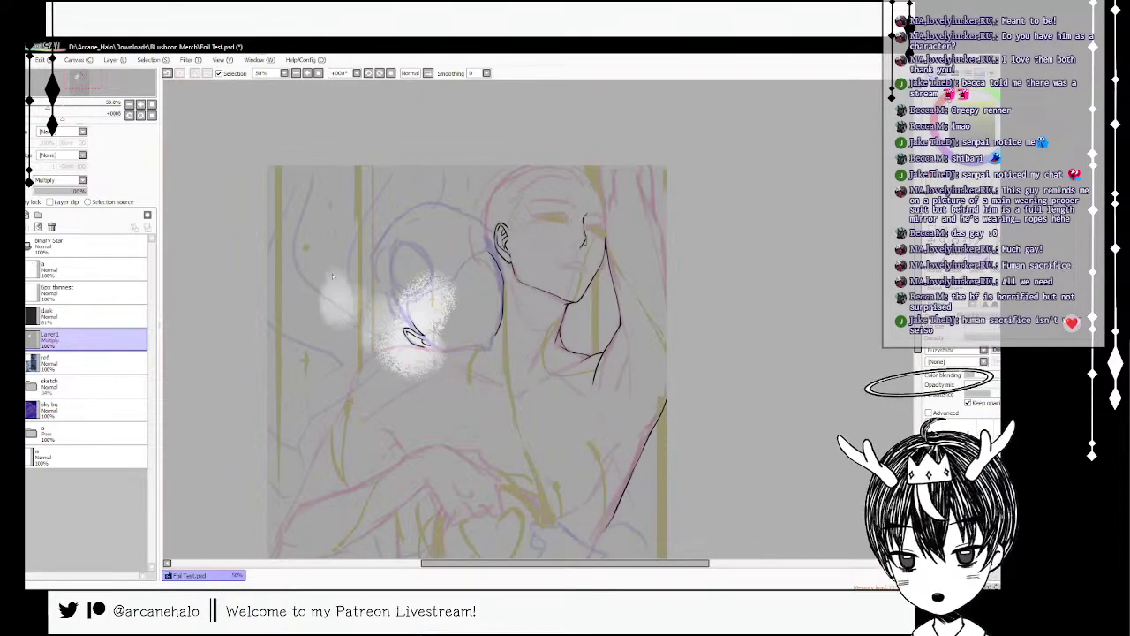
mouse_move(315, 235)
left_mouse_down()
mouse_move(348, 244)
mouse_move(341, 275)
mouse_move(319, 292)
mouse_move(378, 383)
mouse_move(428, 370)
mouse_move(460, 324)
mouse_move(459, 265)
mouse_move(467, 190)
left_mouse_up()
mouse_move(357, 353)
left_mouse_down()
mouse_move(337, 392)
mouse_move(304, 369)
mouse_move(341, 412)
mouse_move(322, 376)
mouse_move(325, 412)
left_mouse_up()
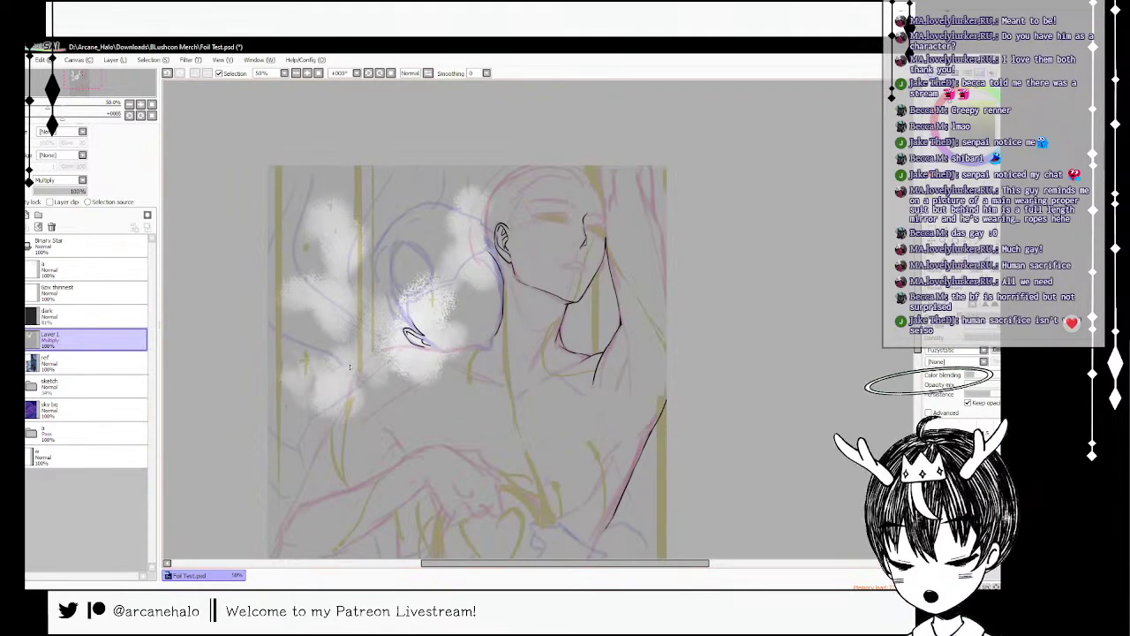
- Paint white cloud patches beside the unmasked figure's torso and down to the lower corner past the heart
mouse_move(633, 415)
left_mouse_down()
mouse_move(649, 455)
mouse_move(623, 437)
left_mouse_up()
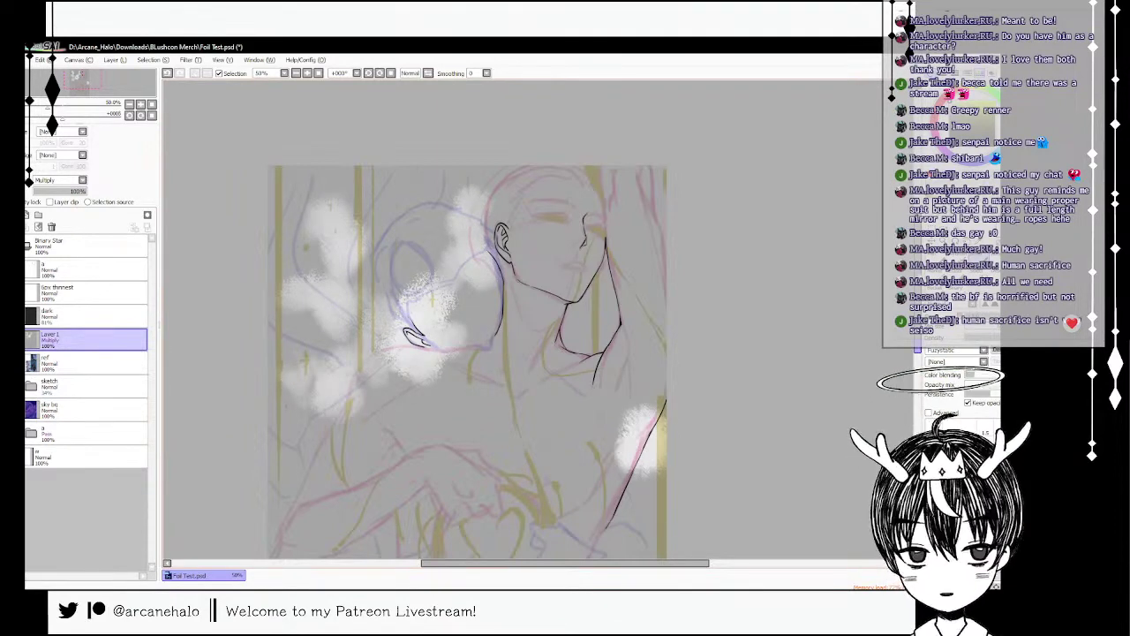
scroll(468, 320, "down", 2)
mouse_move(634, 388)
left_mouse_down()
mouse_move(642, 427)
mouse_move(662, 410)
mouse_move(661, 388)
mouse_move(634, 420)
mouse_move(624, 407)
mouse_move(640, 381)
mouse_move(647, 432)
left_mouse_up()
left_click_drag(652, 433, 635, 455)
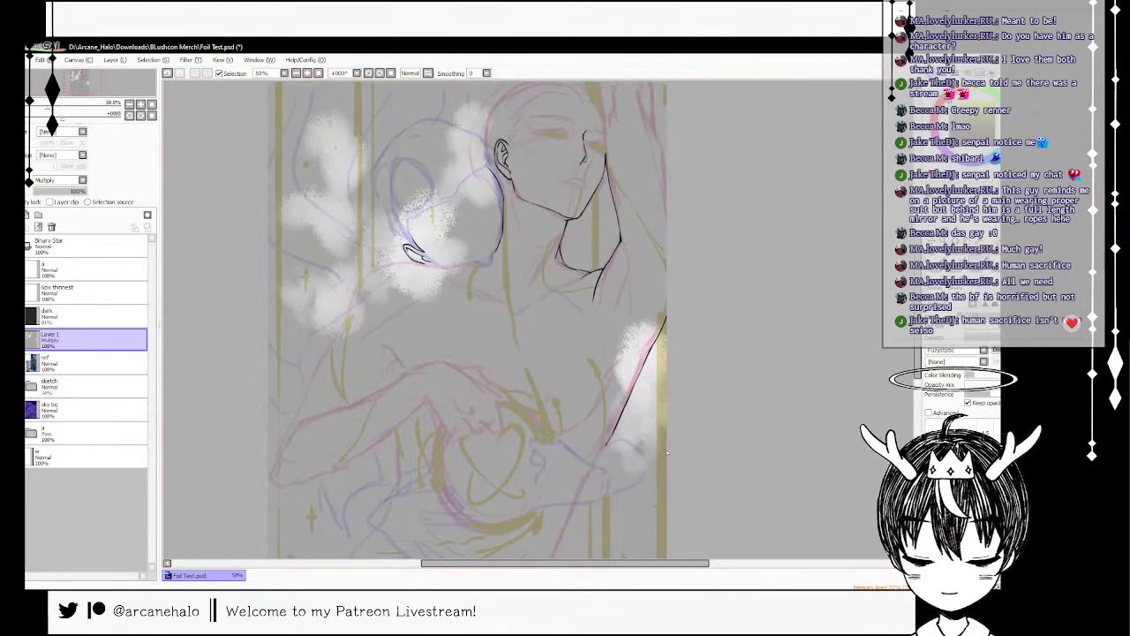
scroll(610, 406, "down", 3)
mouse_move(585, 350)
left_mouse_down()
mouse_move(560, 401)
mouse_move(600, 371)
mouse_move(620, 428)
mouse_move(631, 367)
mouse_move(581, 433)
mouse_move(541, 426)
mouse_move(618, 494)
mouse_move(642, 488)
mouse_move(601, 453)
mouse_move(574, 490)
mouse_move(516, 468)
left_mouse_up()
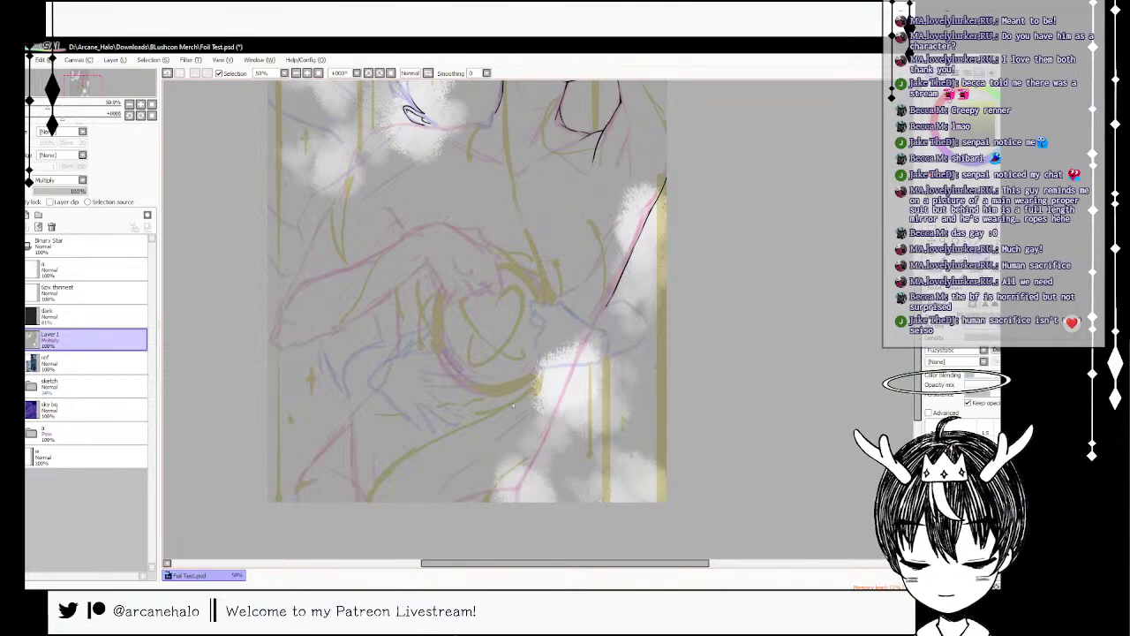
- Paint white clouds around the lower hands and dark grey clouds along the masked figure's side, and check the whole composition
mouse_move(379, 366)
left_mouse_down()
mouse_move(387, 321)
mouse_move(338, 350)
mouse_move(379, 391)
mouse_move(328, 362)
mouse_move(346, 406)
mouse_move(323, 404)
mouse_move(328, 380)
mouse_move(329, 419)
mouse_move(347, 427)
mouse_move(325, 438)
mouse_move(298, 410)
mouse_move(294, 454)
mouse_move(282, 414)
mouse_move(272, 419)
mouse_move(282, 467)
mouse_move(317, 451)
mouse_move(263, 437)
mouse_move(321, 405)
mouse_move(304, 387)
mouse_move(322, 432)
mouse_move(271, 469)
left_mouse_up()
left_click_drag(917, 379, 917, 360)
mouse_move(424, 415)
left_mouse_down()
mouse_move(435, 368)
mouse_move(408, 363)
mouse_move(364, 420)
mouse_move(322, 395)
left_mouse_up()
mouse_move(275, 174)
left_mouse_down()
mouse_move(292, 256)
mouse_move(279, 256)
mouse_move(280, 175)
mouse_move(305, 221)
mouse_move(327, 190)
mouse_move(286, 172)
mouse_move(318, 163)
mouse_move(304, 257)
mouse_move(292, 238)
mouse_move(275, 399)
mouse_move(309, 424)
mouse_move(282, 452)
mouse_move(296, 468)
mouse_move(320, 451)
mouse_move(323, 486)
left_mouse_up()
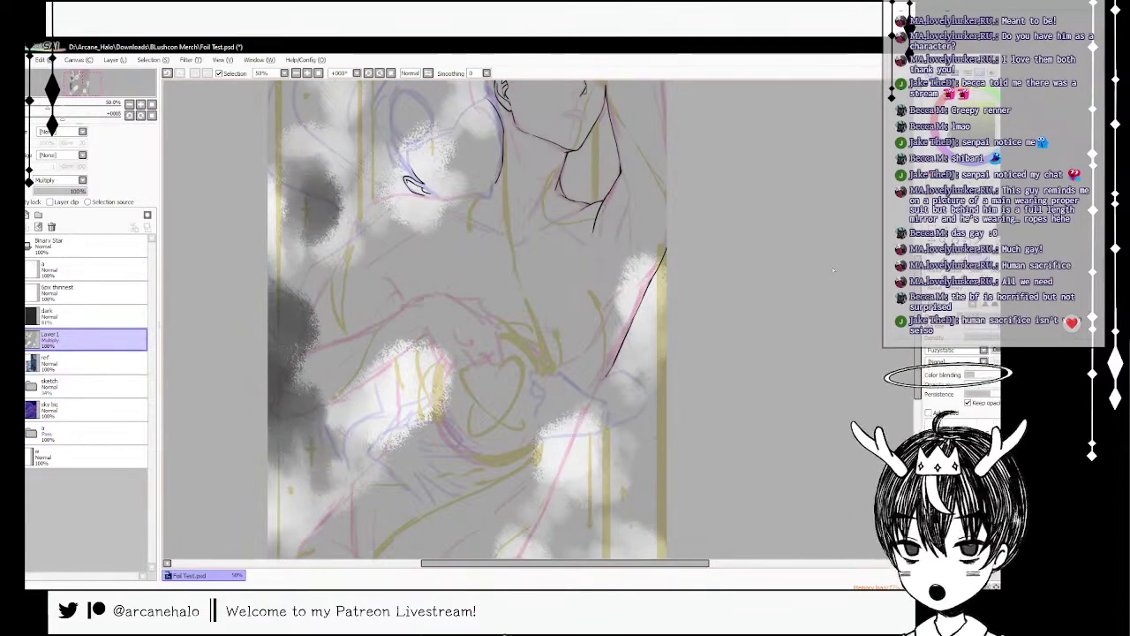
scroll(467, 319, "up", 4)
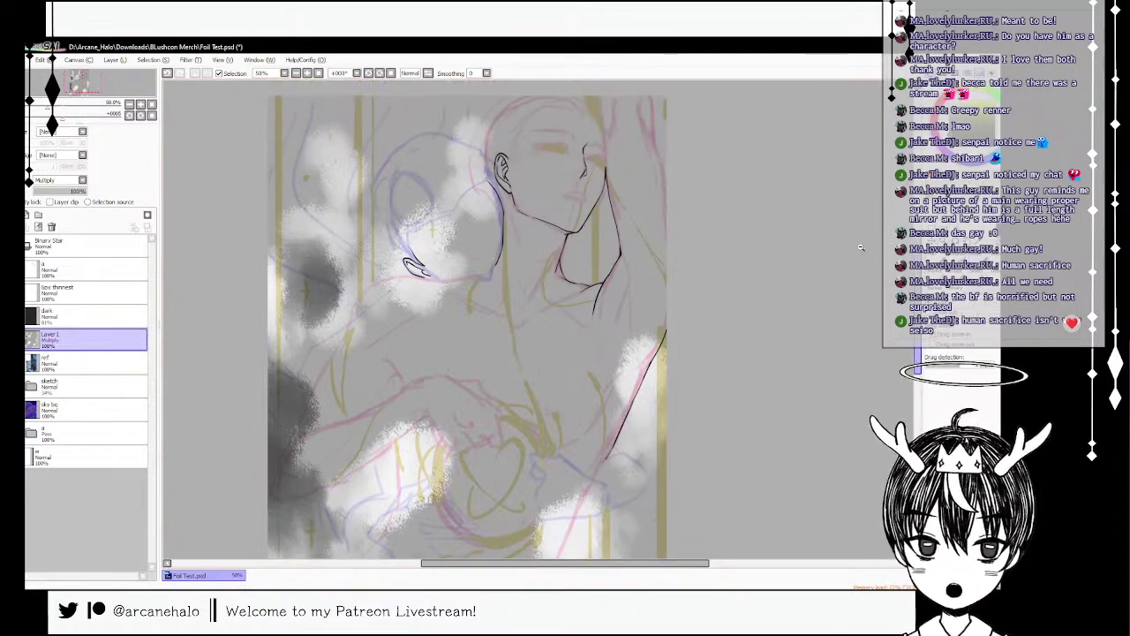
scroll(679, 234, "down", 1)
left_click(978, 259)
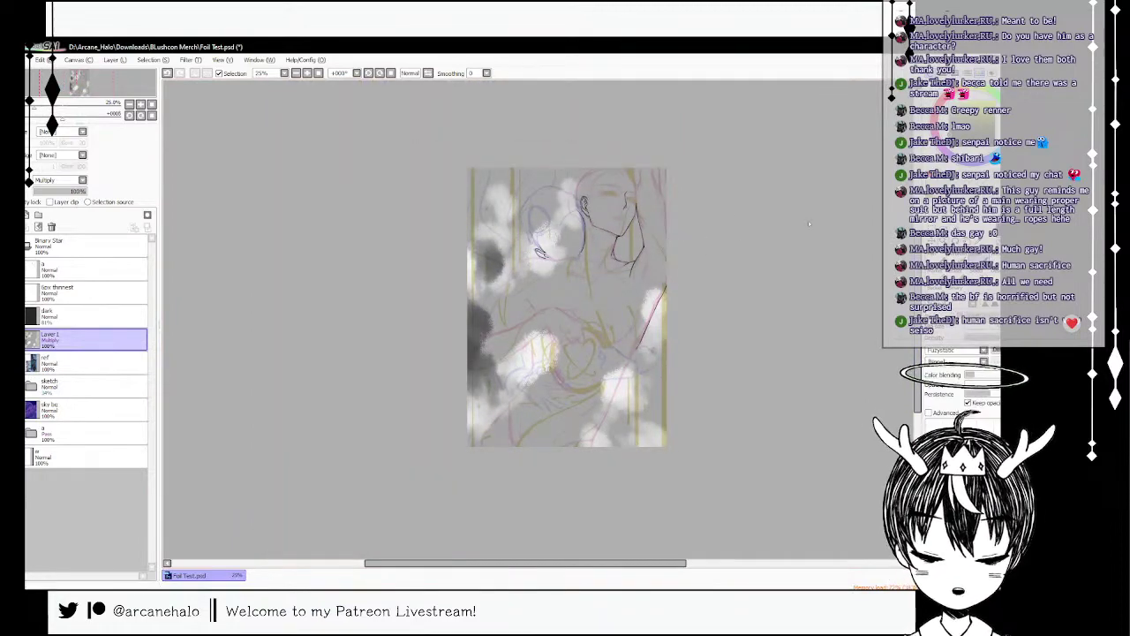
- Paint dark grey clouds between the unmasked figure's face and raised arm, and along the canvas's upper-left and lower-left edges
left_click(995, 258)
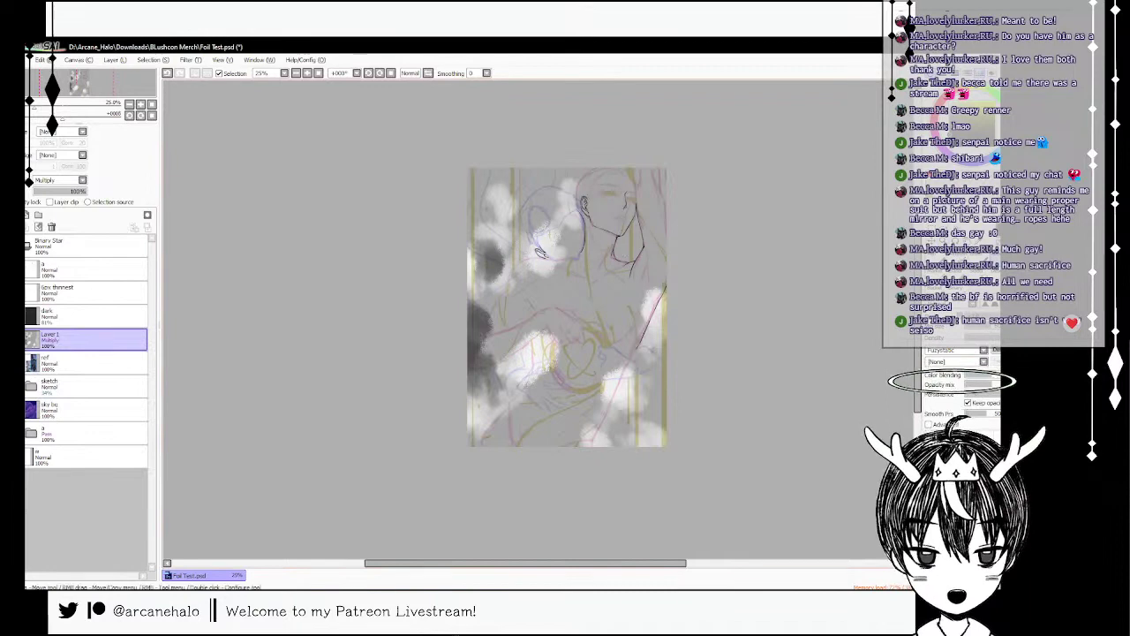
mouse_move(624, 255)
left_mouse_down()
mouse_move(638, 243)
mouse_move(625, 237)
mouse_move(631, 227)
left_mouse_up()
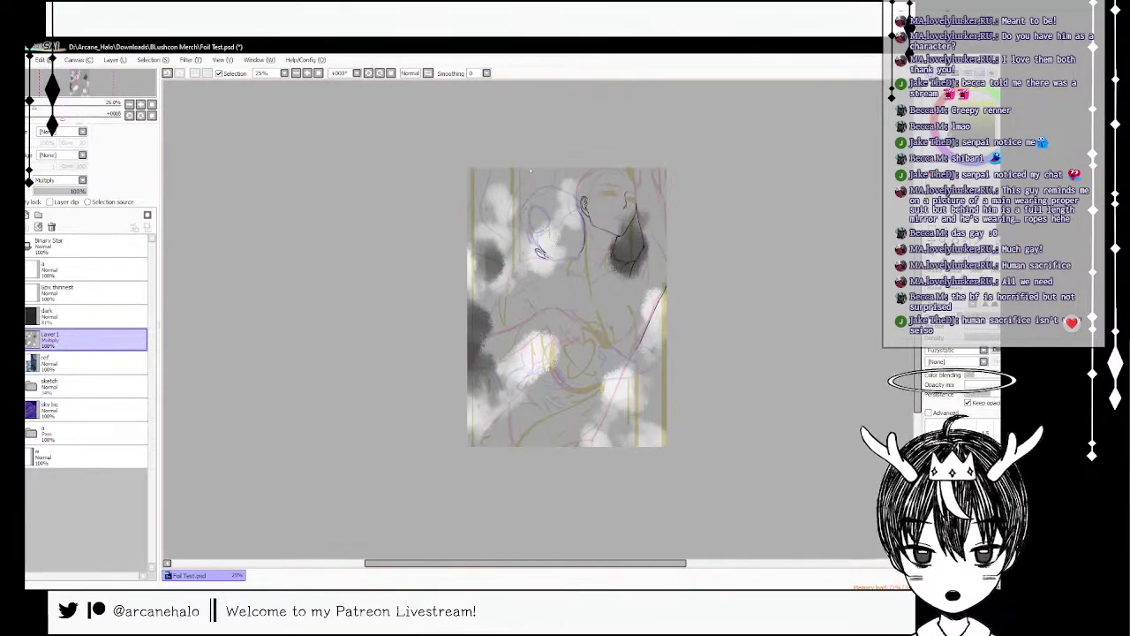
mouse_move(529, 170)
left_mouse_down()
mouse_move(519, 198)
mouse_move(493, 173)
mouse_move(499, 188)
mouse_move(473, 203)
left_mouse_up()
mouse_move(494, 415)
left_mouse_down()
mouse_move(479, 441)
mouse_move(477, 425)
left_mouse_up()
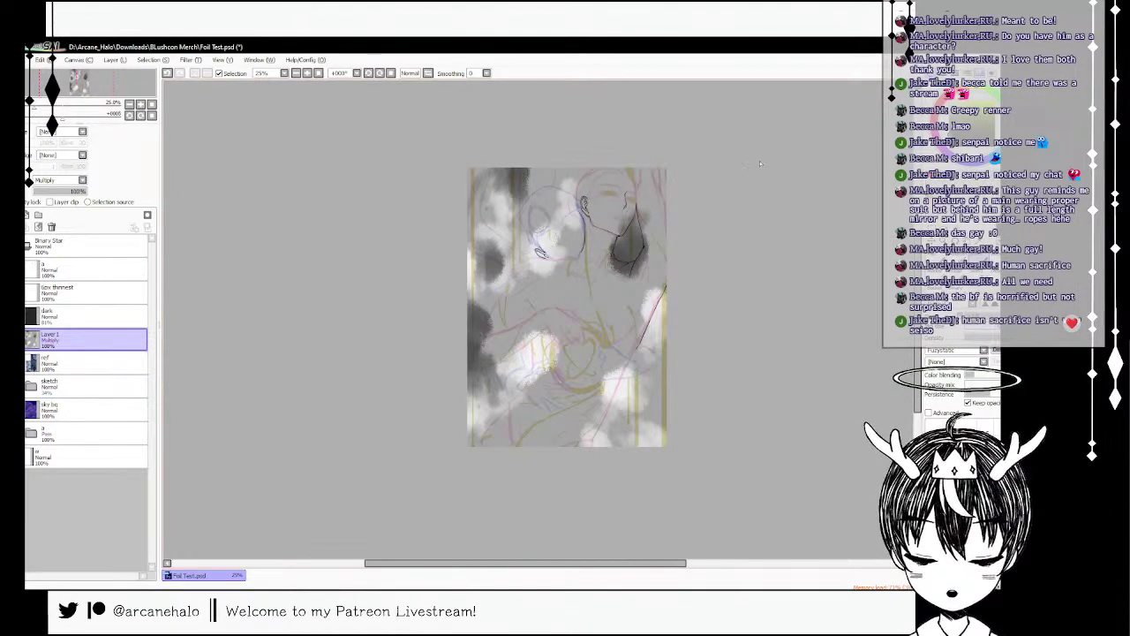
- On a new clipped layer, outline the unmasked figure in white from the back of the head along the shoulder, bent arm and hip
scroll(702, 243, "up", 1)
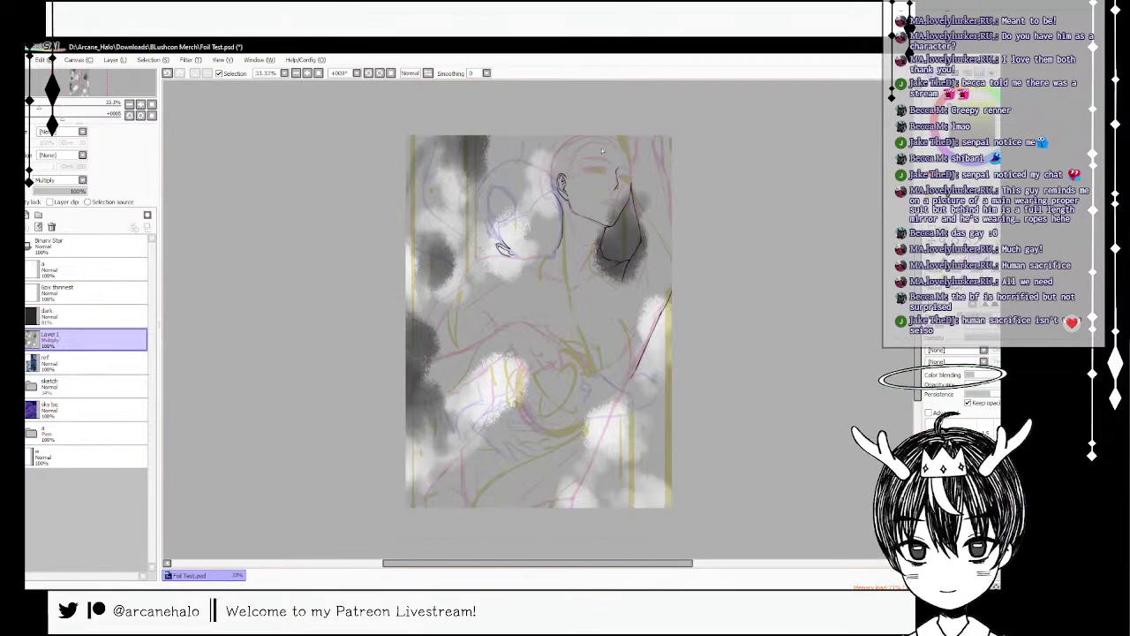
left_click_drag(602, 150, 590, 156)
key("ctrl+z")
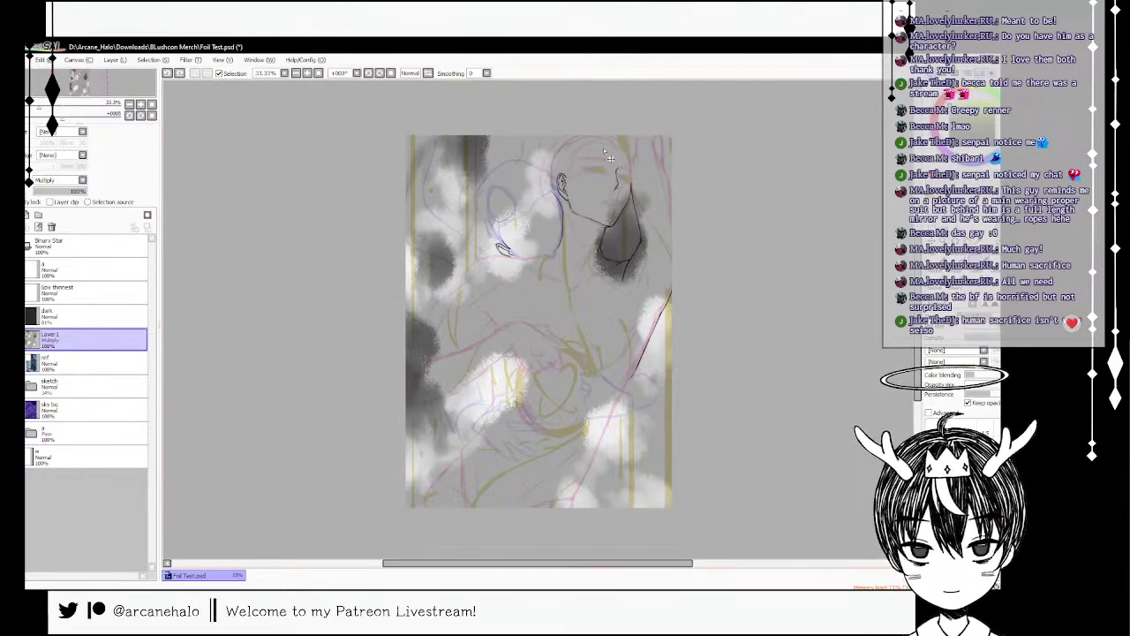
left_click(27, 215)
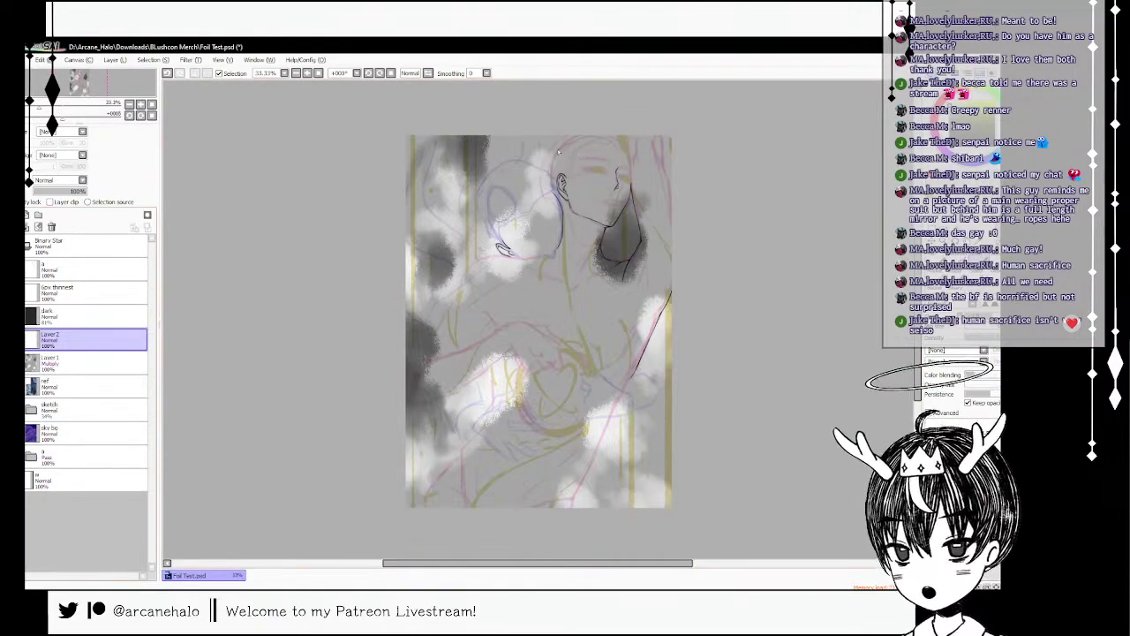
mouse_move(567, 144)
left_mouse_down()
mouse_move(552, 176)
mouse_move(562, 178)
mouse_move(565, 242)
left_mouse_up()
key("ctrl+z")
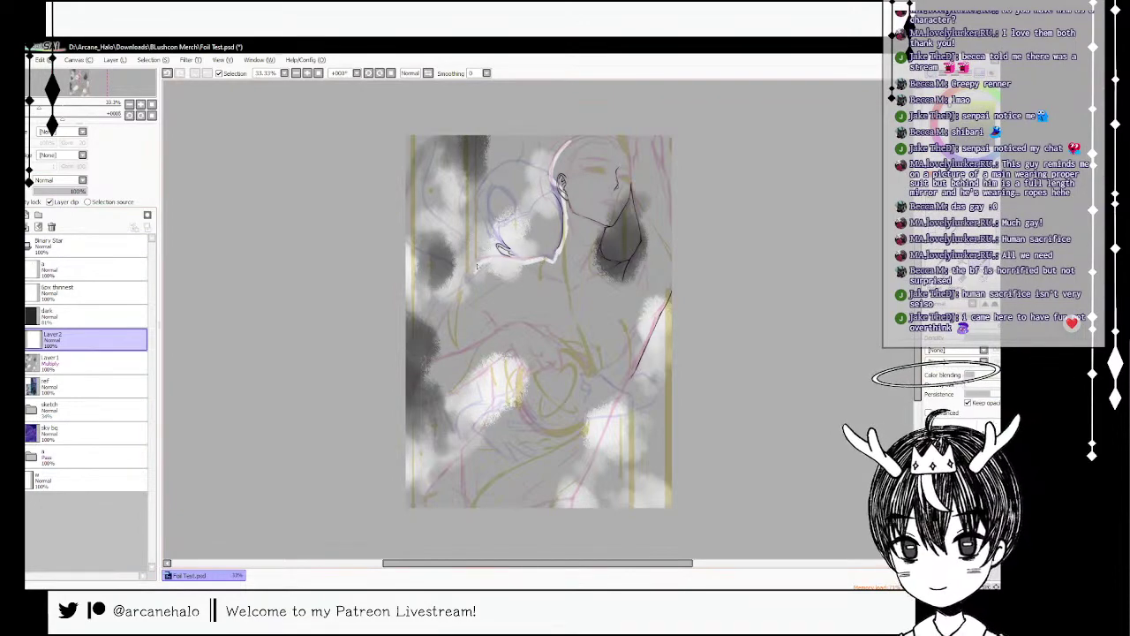
mouse_move(477, 266)
left_mouse_down()
mouse_move(415, 408)
mouse_move(516, 349)
mouse_move(505, 354)
mouse_move(533, 372)
mouse_move(426, 506)
left_mouse_up()
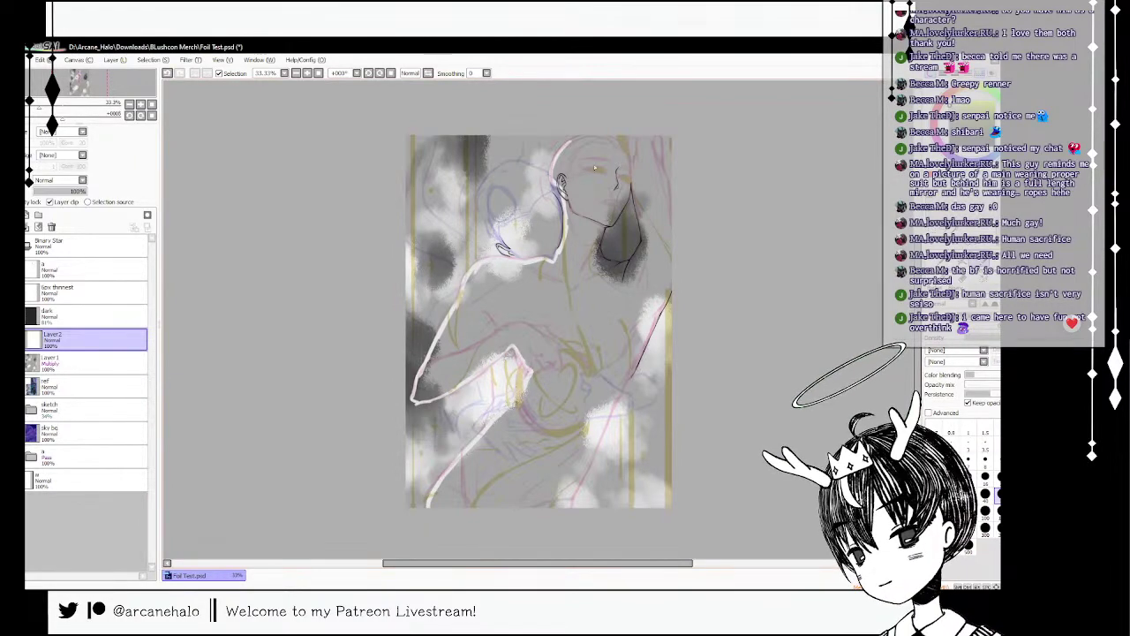
- Continue the white outline over the figure's crown, up the raised arm and down the far side of the torso
mouse_move(600, 138)
left_mouse_down()
mouse_move(630, 157)
mouse_move(635, 137)
mouse_move(639, 163)
mouse_move(648, 135)
mouse_move(659, 140)
mouse_move(671, 205)
left_mouse_up()
mouse_move(664, 279)
left_mouse_down()
mouse_move(648, 310)
mouse_move(614, 405)
left_mouse_up()
left_click_drag(593, 445, 579, 491)
key("ctrl+z")
left_click_drag(595, 449, 570, 505)
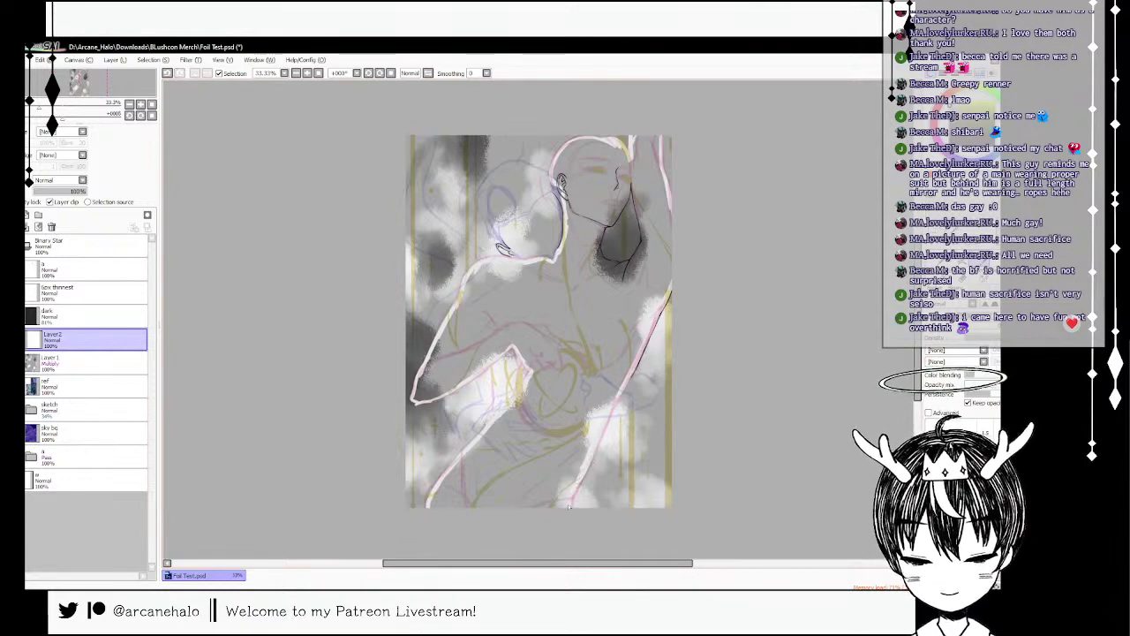
key("g")
left_click(592, 420)
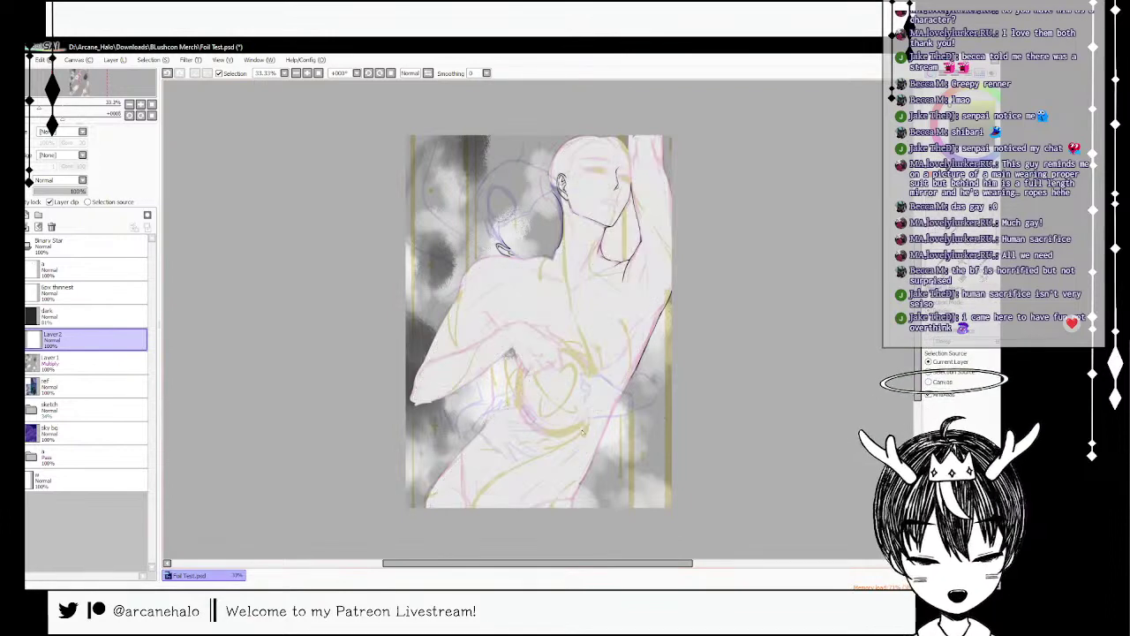
key("ctrl+z")
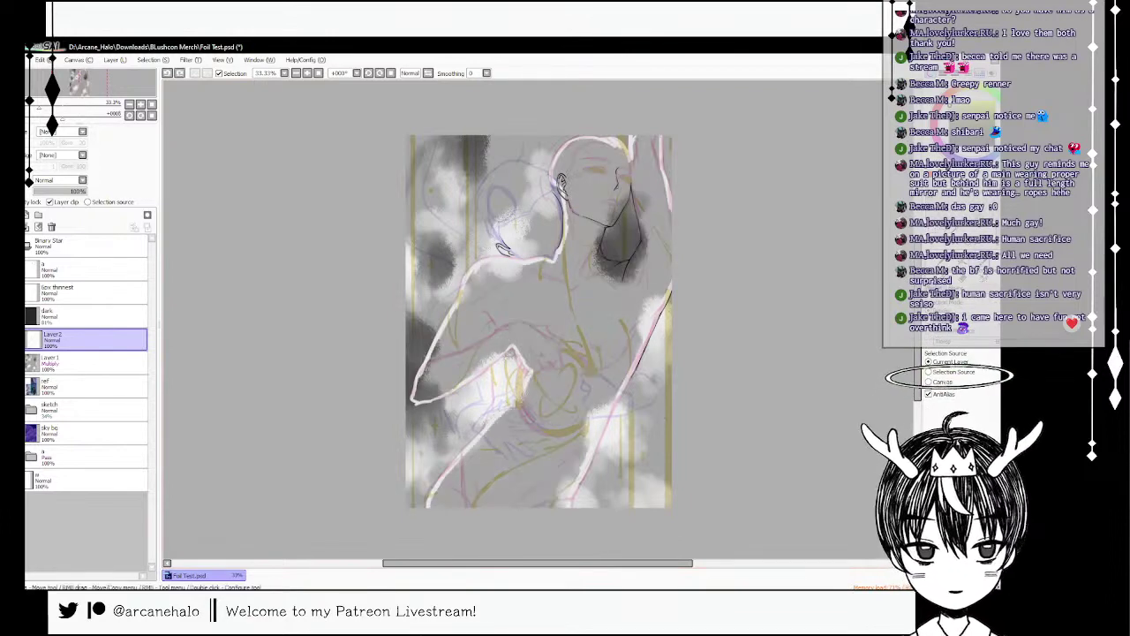
- Outline the gap between the face and raised arm in white, and fill the unmasked figure's silhouette with white around it
key("b")
mouse_move(636, 196)
left_mouse_down()
mouse_move(647, 254)
mouse_move(626, 279)
mouse_move(631, 261)
left_mouse_up()
key("ctrl+z")
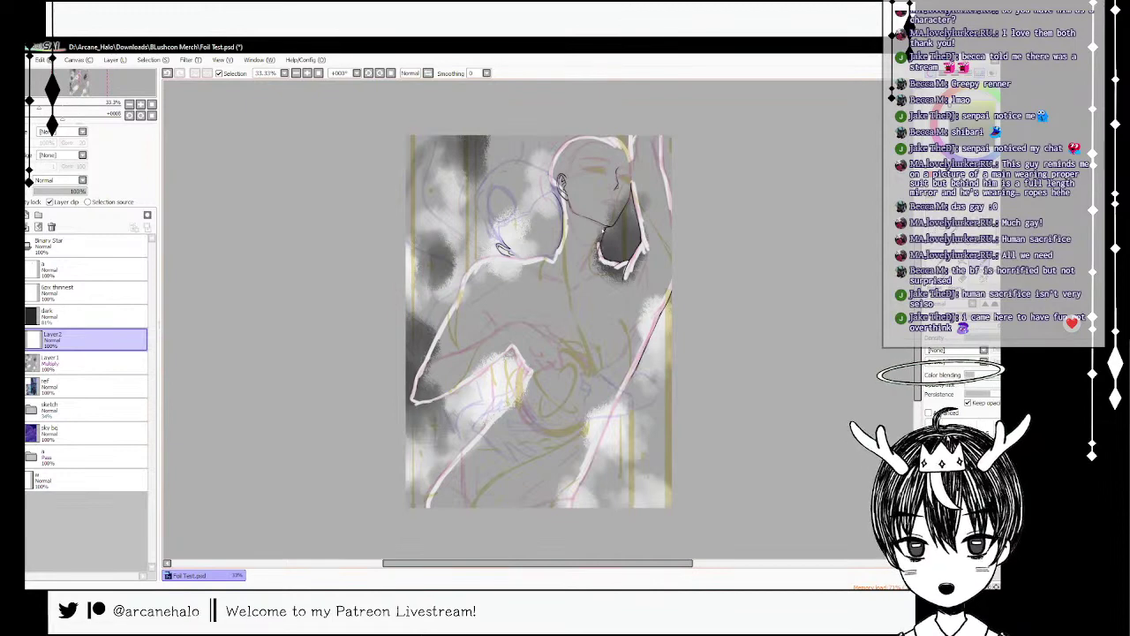
mouse_move(603, 230)
left_mouse_down()
mouse_move(599, 253)
mouse_move(632, 191)
left_mouse_up()
key("ctrl+z")
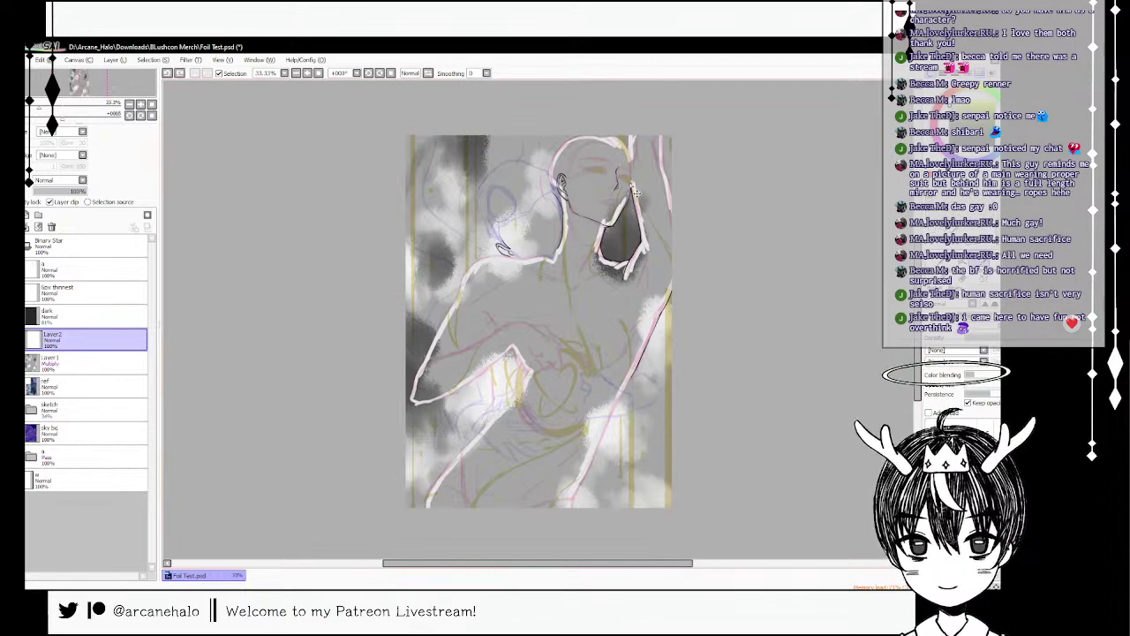
key("ctrl+z")
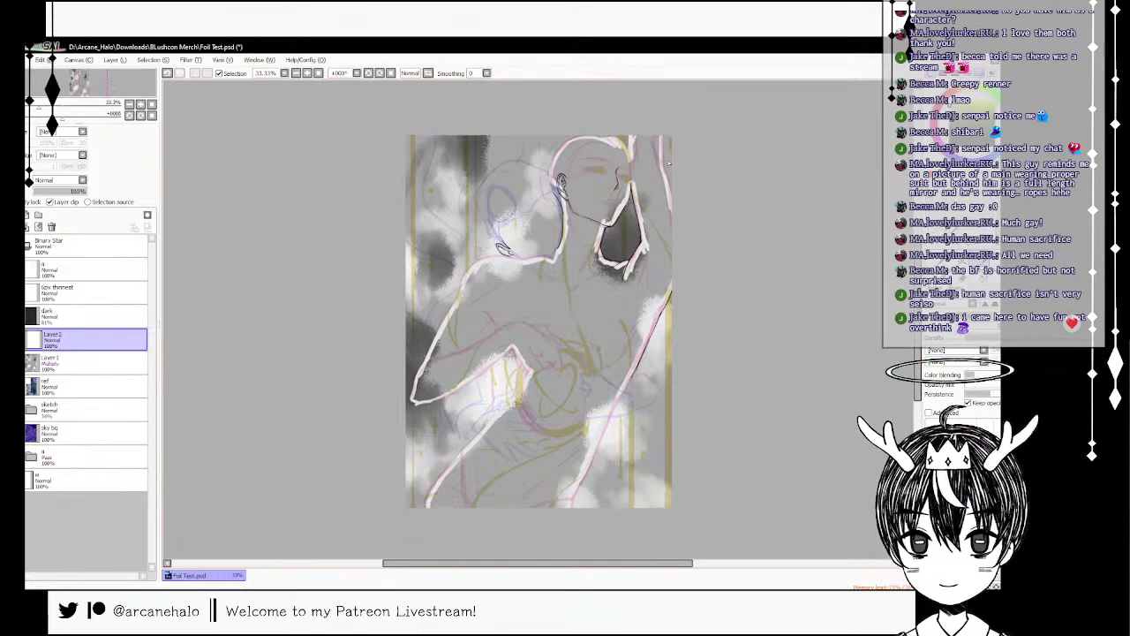
key("g")
left_click(650, 184)
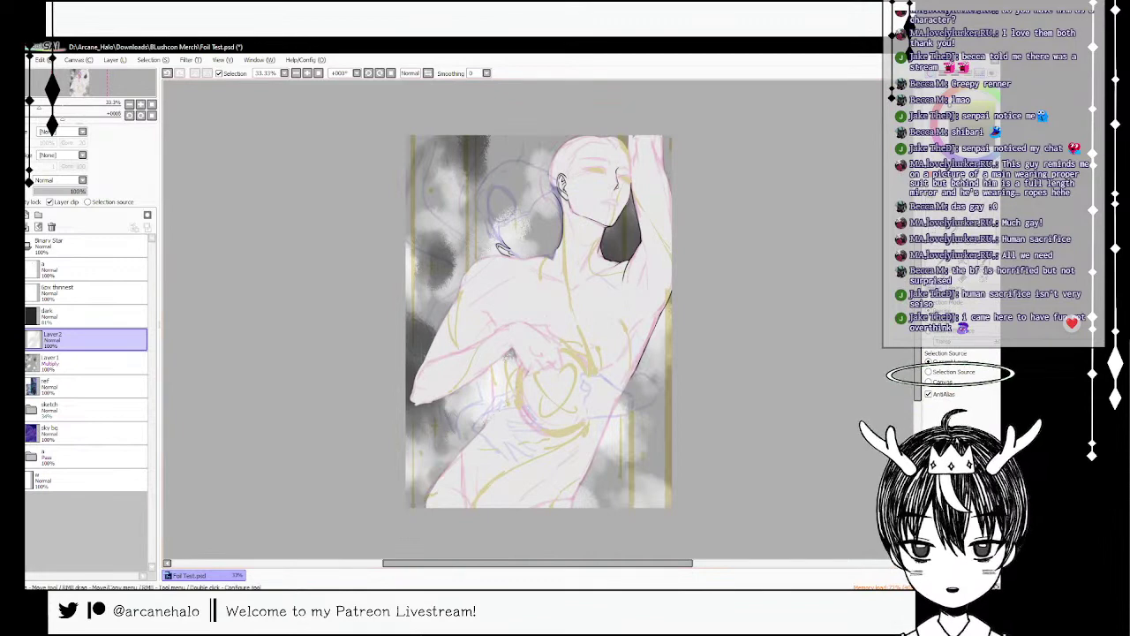
- Erase a round hole in the torso's white fill over the heart sketch
left_click(980, 263)
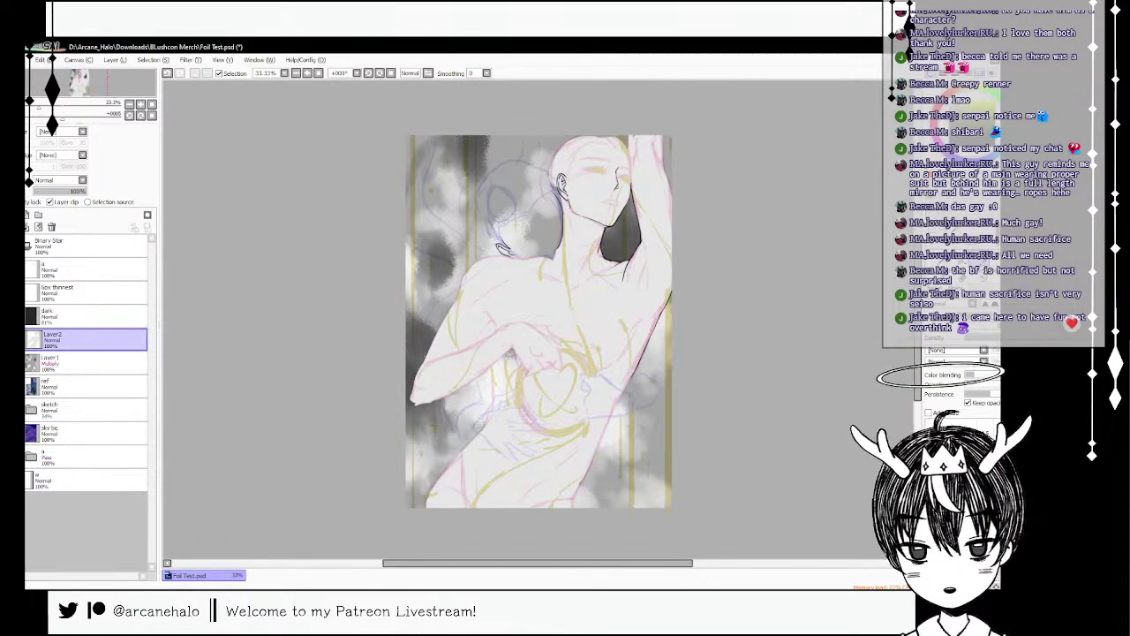
left_click(962, 263)
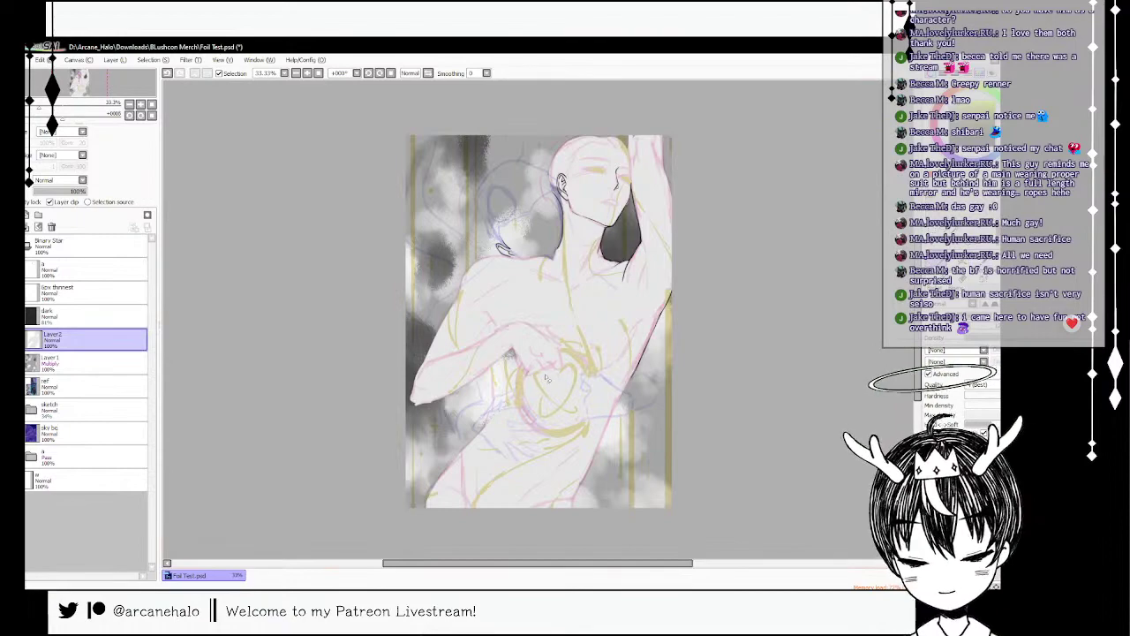
mouse_move(545, 378)
left_mouse_down()
mouse_move(549, 402)
mouse_move(583, 415)
mouse_move(574, 362)
mouse_move(534, 387)
mouse_move(565, 426)
left_mouse_up()
key("ctrl+z")
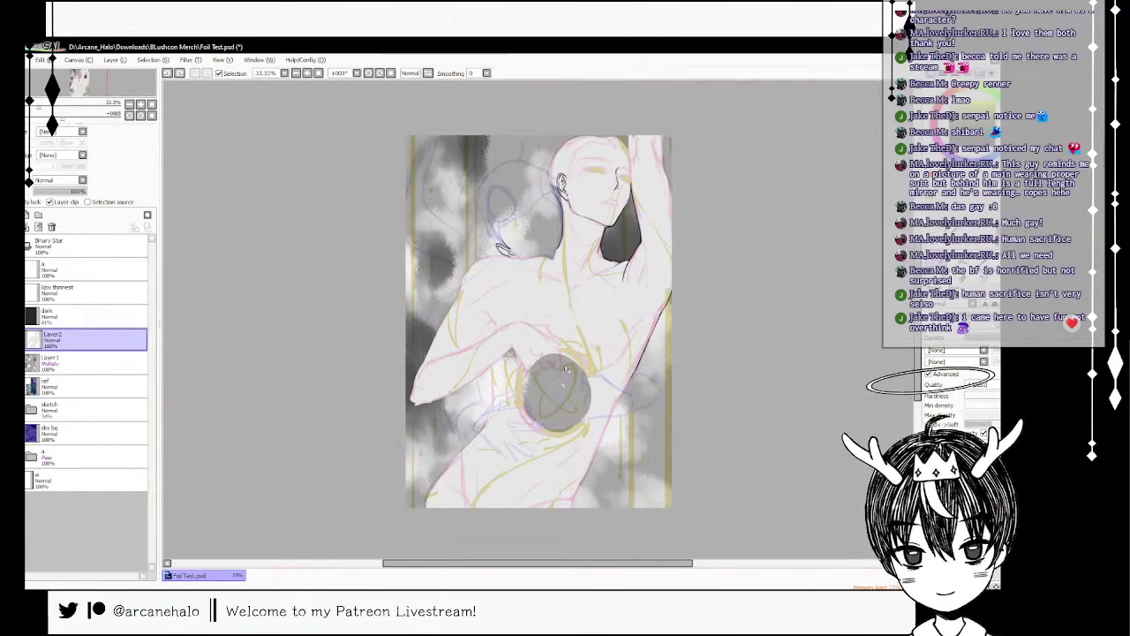
- Paint a white dot at the centre of the torso's round hole and the first white spokes radiating from it
left_click(973, 264)
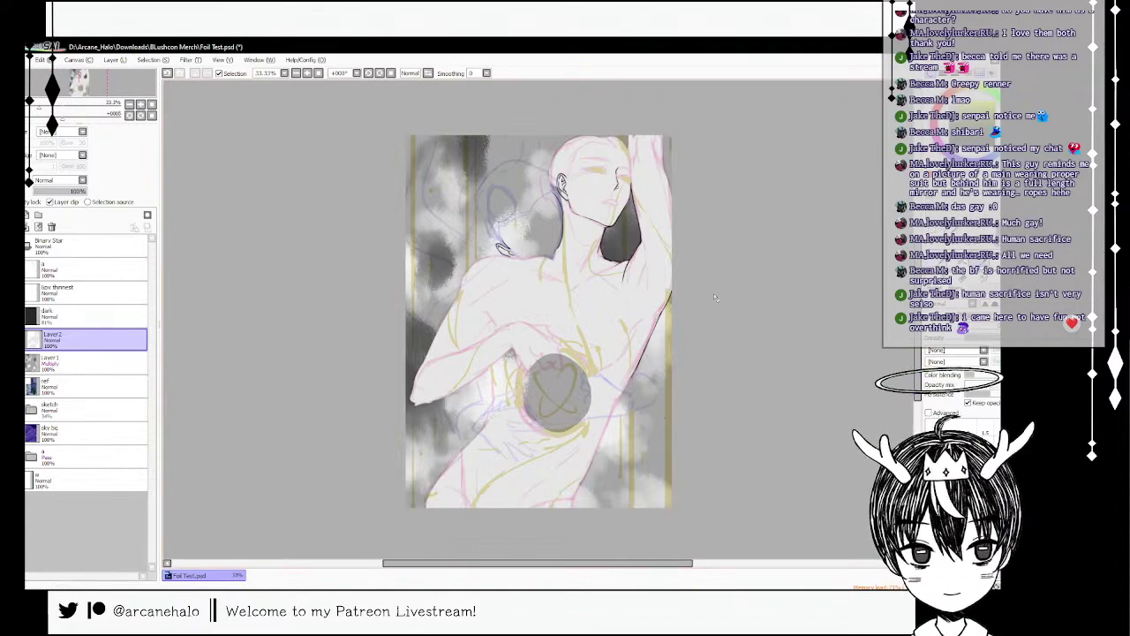
left_click_drag(558, 389, 555, 386)
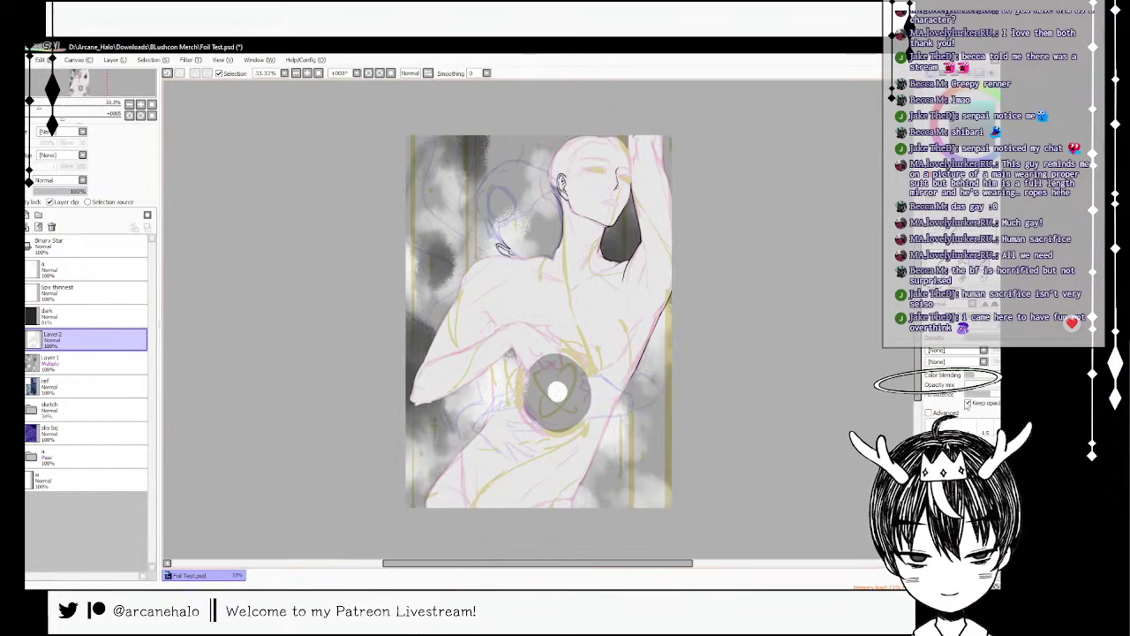
left_click(962, 278)
left_click_drag(551, 384, 556, 380)
key("ctrl+z")
left_click(981, 265)
key("ctrl+z")
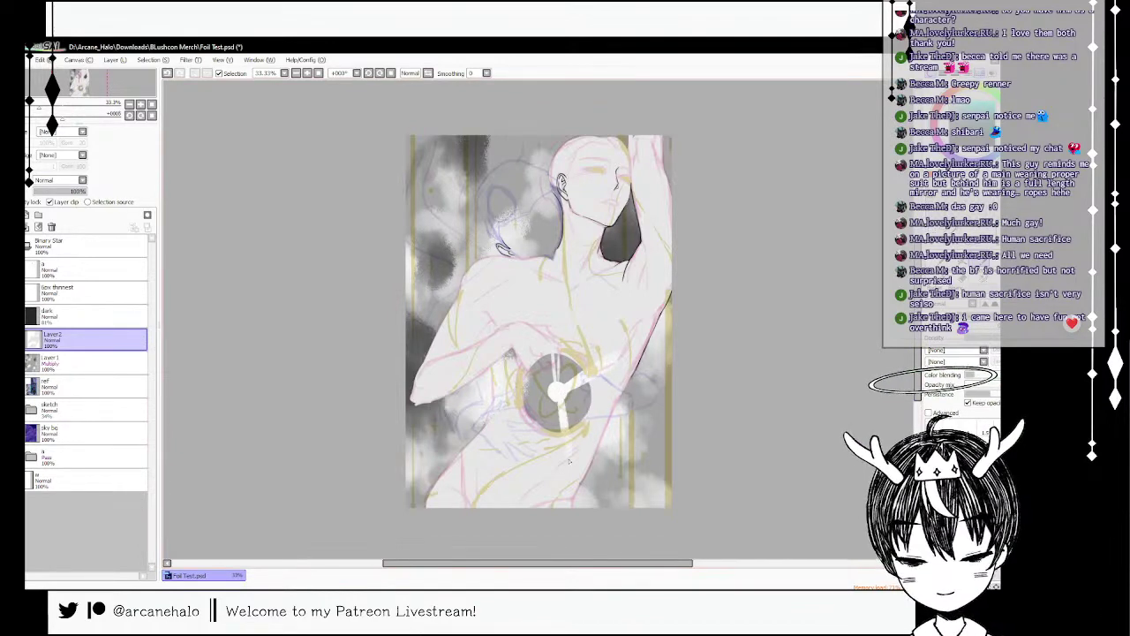
- Paint the remaining white spokes across the round hole towards its lower and upper-left edges
left_click_drag(555, 395, 523, 438)
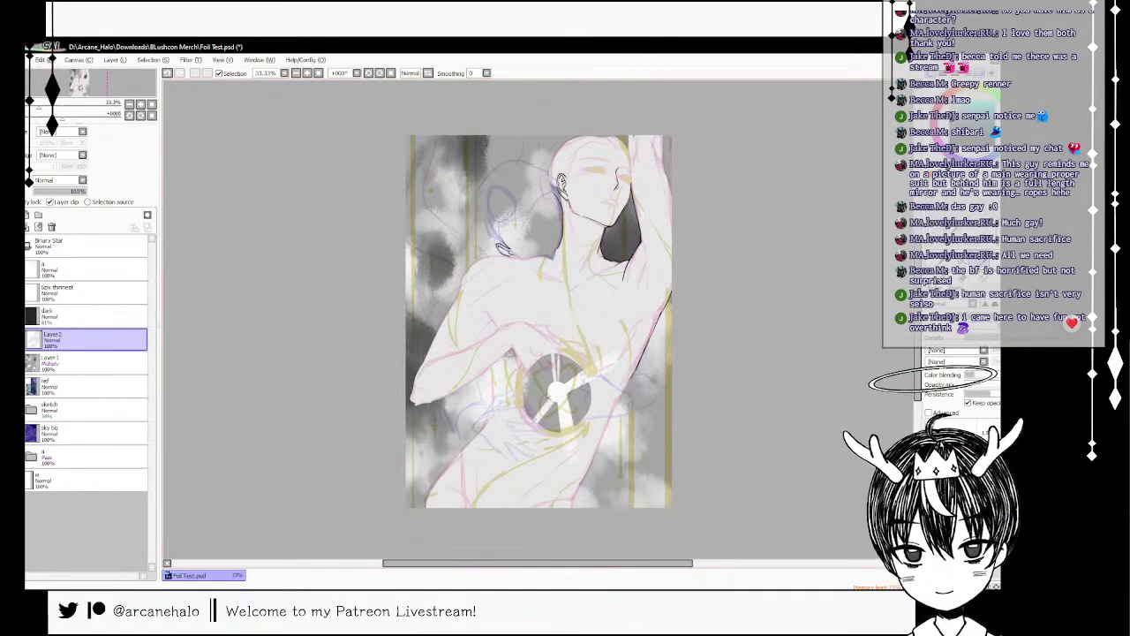
key("ctrl+z")
mouse_move(553, 396)
left_mouse_down()
mouse_move(522, 403)
mouse_move(586, 420)
left_mouse_up()
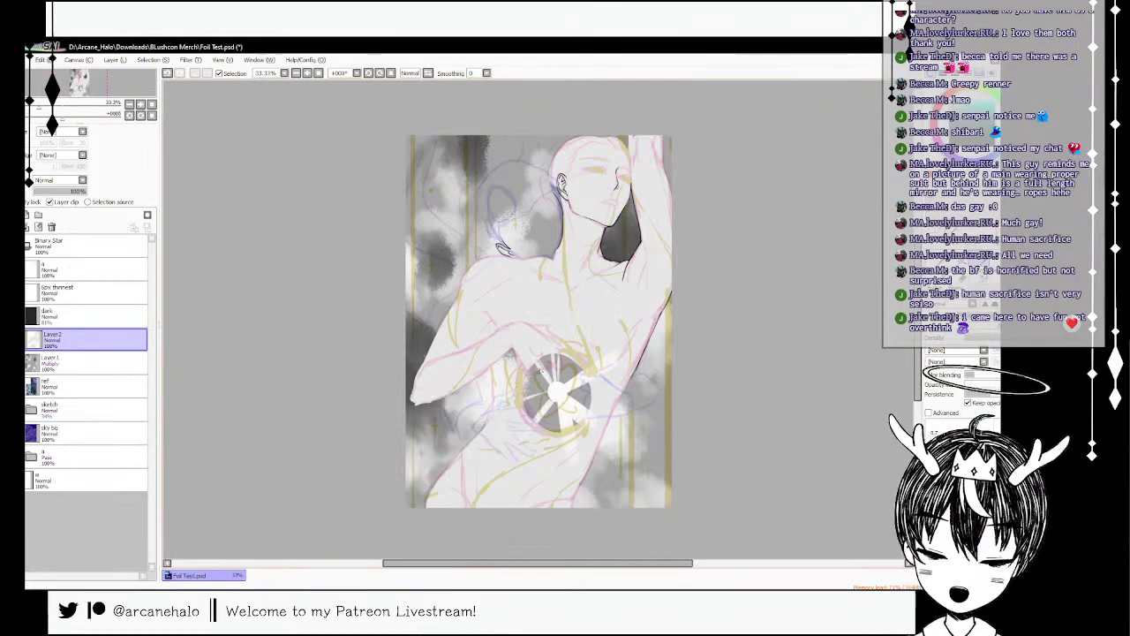
left_click_drag(527, 363, 558, 394)
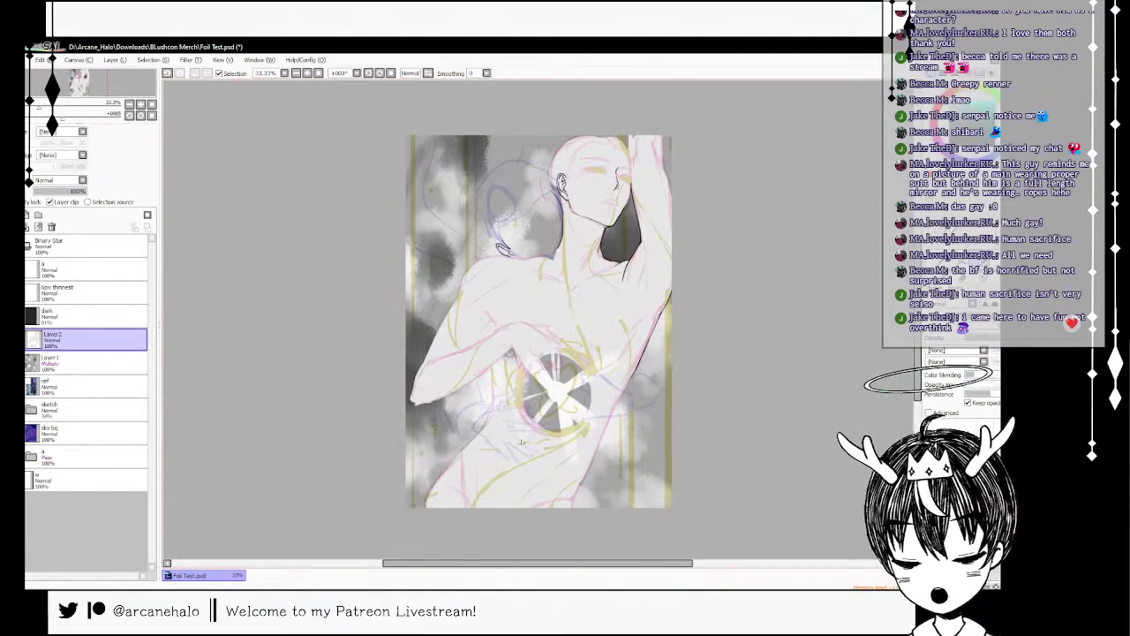
- Widen the waist in white beside the bent arm and open a small gap inside the elbow
mouse_move(514, 345)
left_mouse_down()
mouse_move(512, 381)
mouse_move(507, 337)
mouse_move(508, 349)
left_mouse_up()
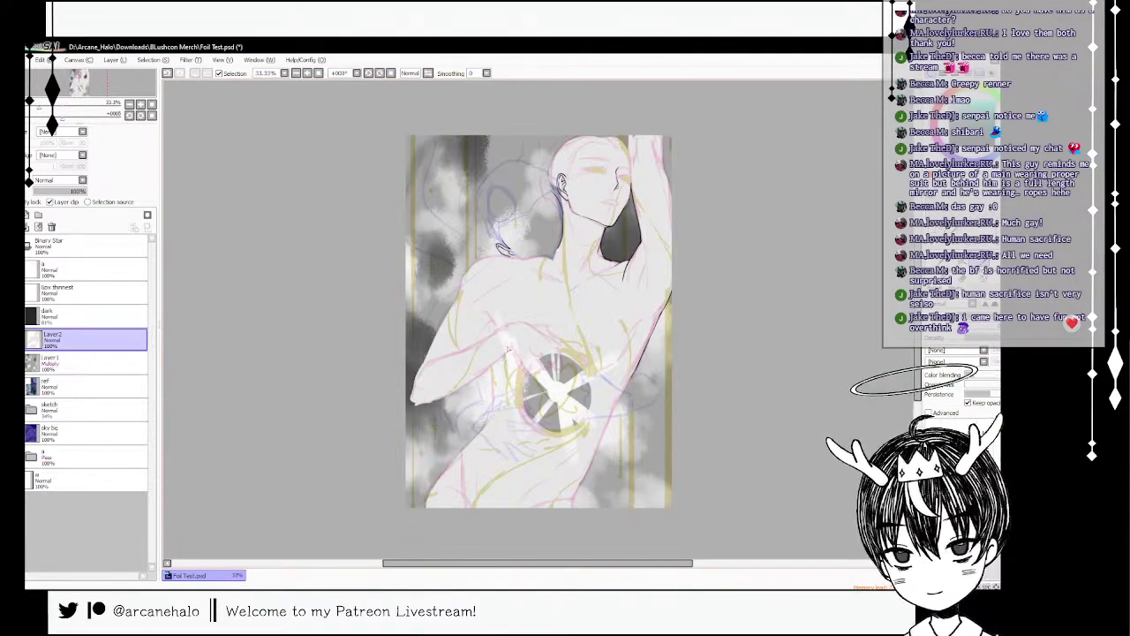
left_click_drag(511, 395, 504, 420)
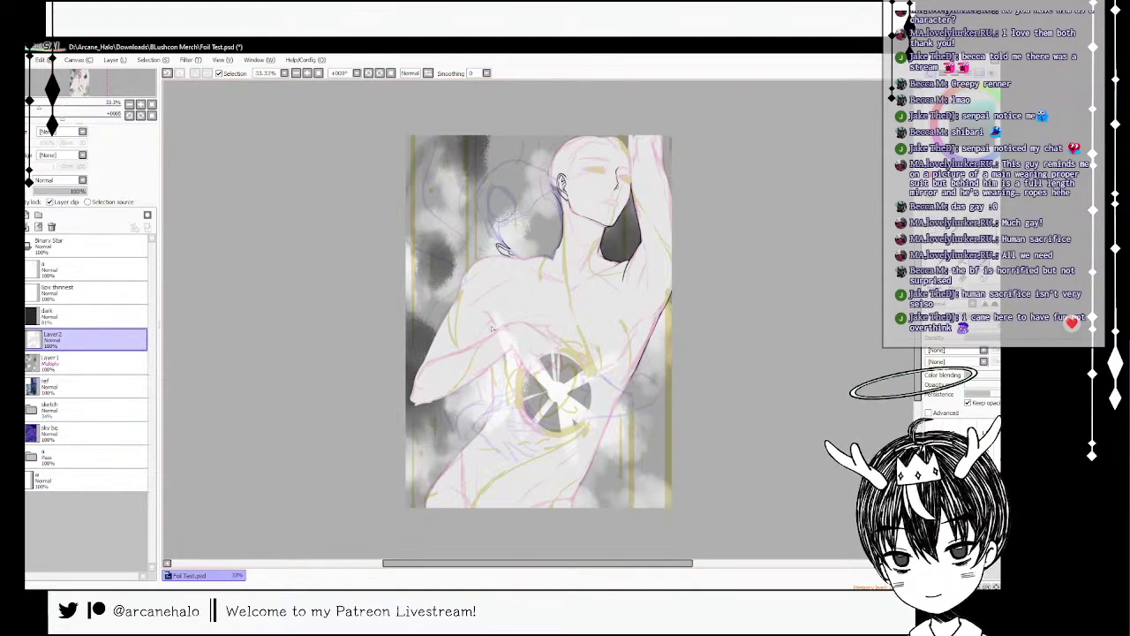
left_click_drag(490, 332, 471, 345)
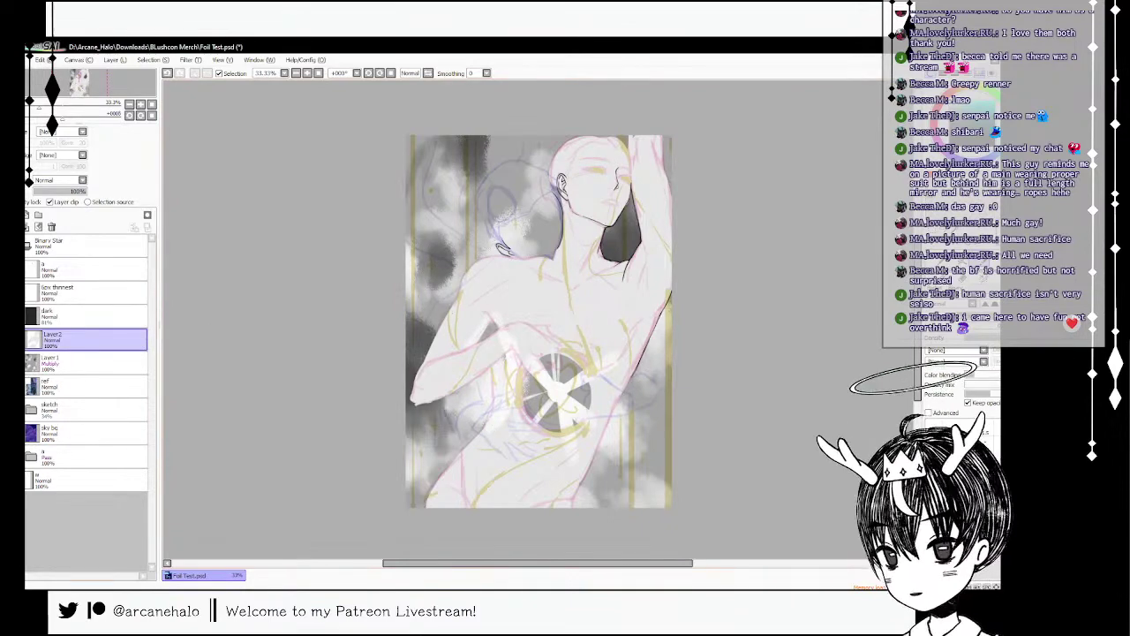
- Fill the figure's silhouette with solid white using a new clipped layer, merge it down, and clip the merged layer again
left_click(49, 202)
left_click(28, 216)
left_click(50, 202)
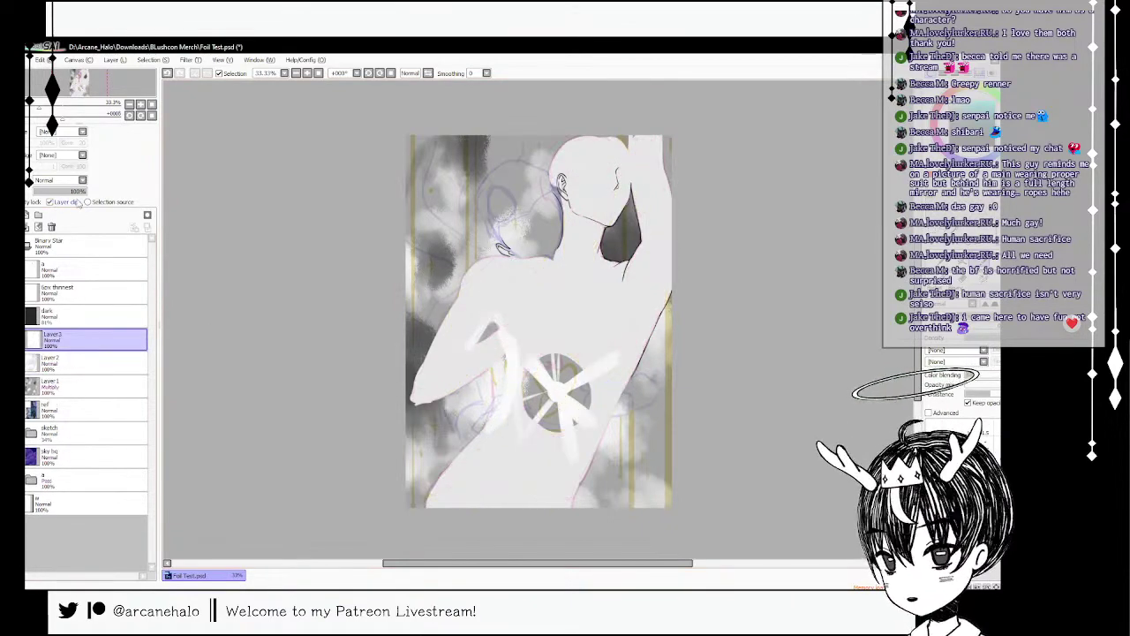
left_click(962, 277)
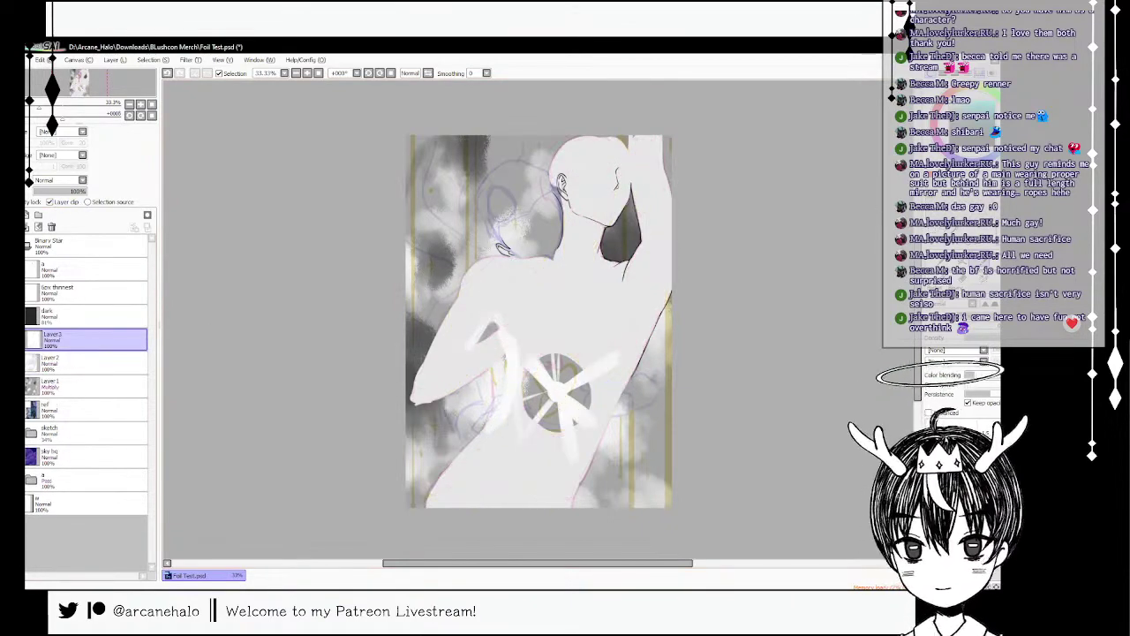
left_click(658, 231)
key("ctrl+e")
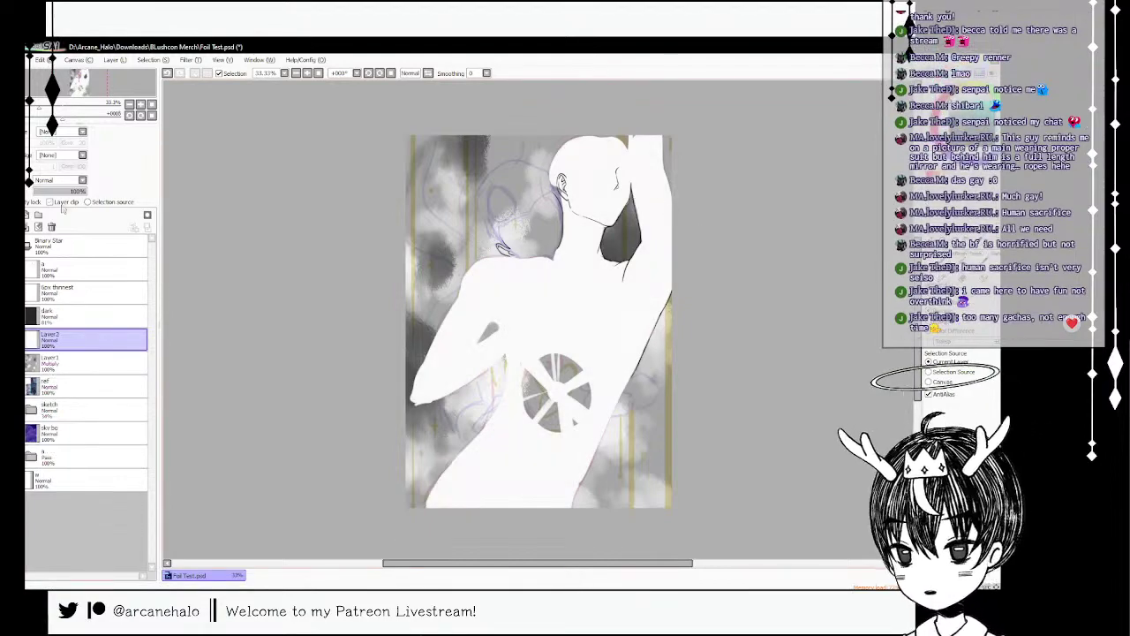
left_click(55, 201)
key("v")
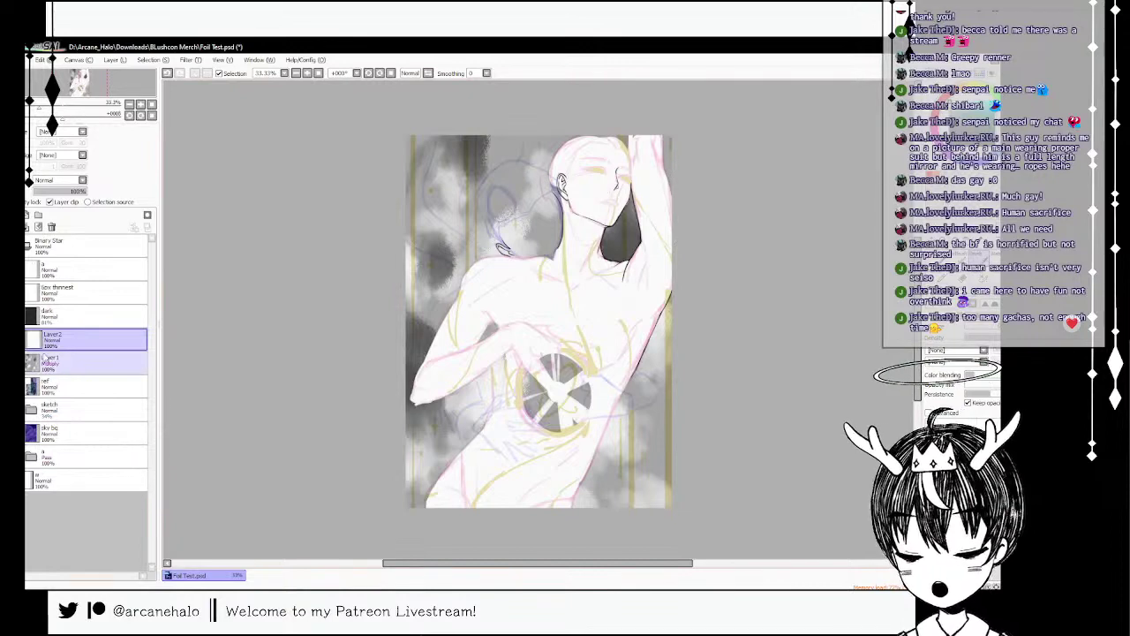
- Move the dark layer directly below the white figure layer, make it visible and clip it
left_click(65, 315)
left_click_drag(66, 315, 67, 354)
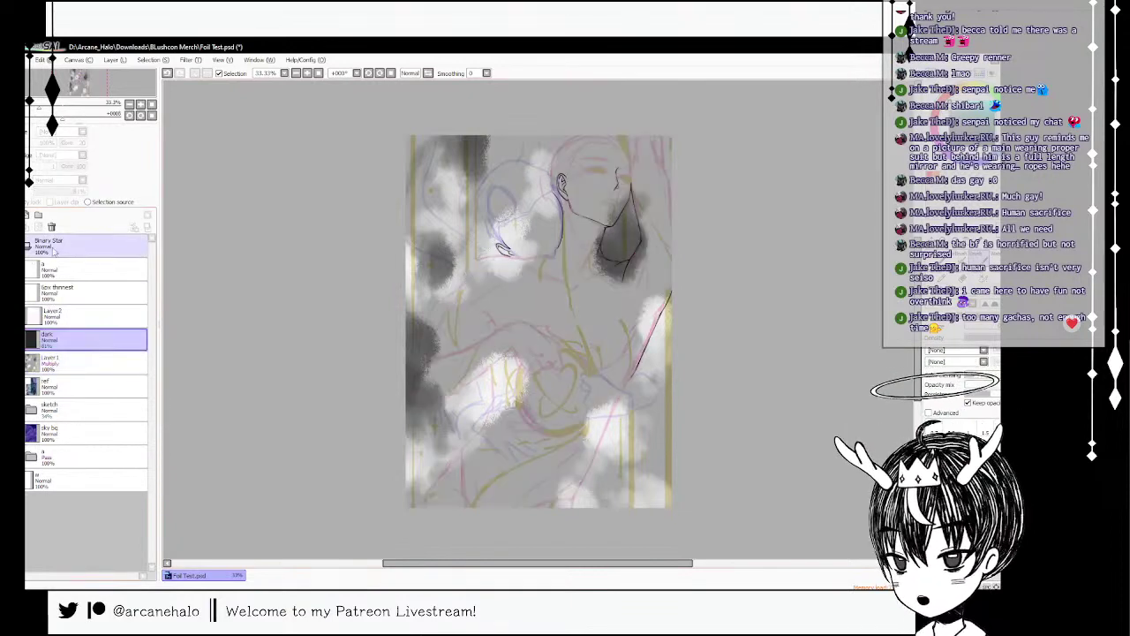
left_click(10, 339)
left_click(60, 202)
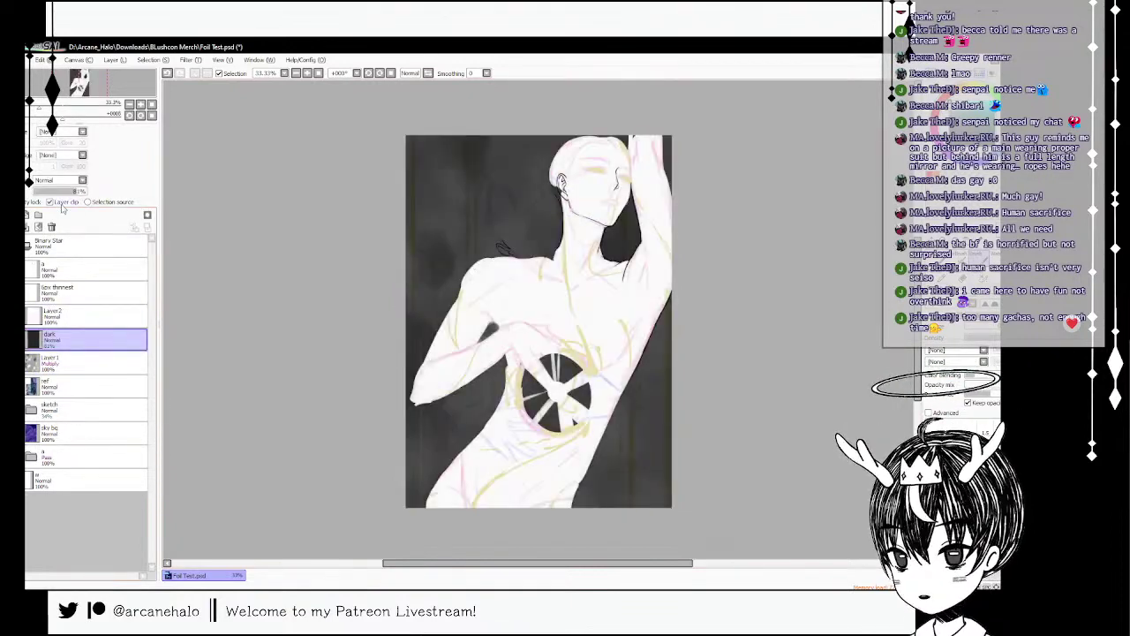
- Lock the opacity of the white figure layer, Layer2
left_click(54, 319)
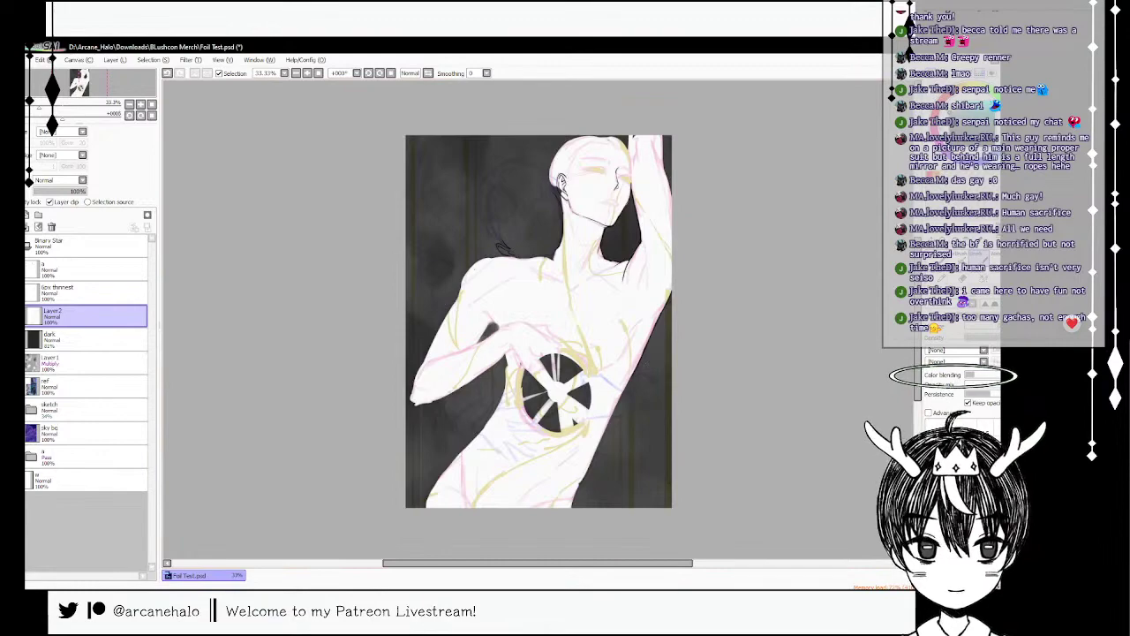
left_click(33, 203)
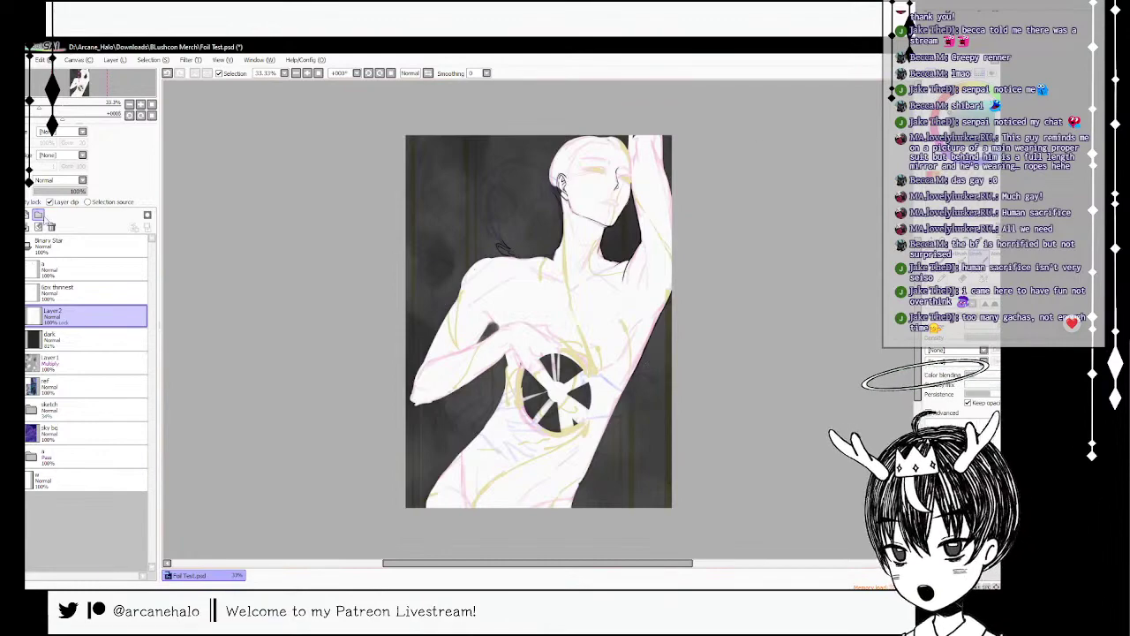
- Block in a flat grey shadow over the front half of the figure's face and head
mouse_move(576, 217)
left_mouse_down()
mouse_move(588, 236)
mouse_move(586, 223)
mouse_move(603, 229)
mouse_move(588, 222)
left_mouse_up()
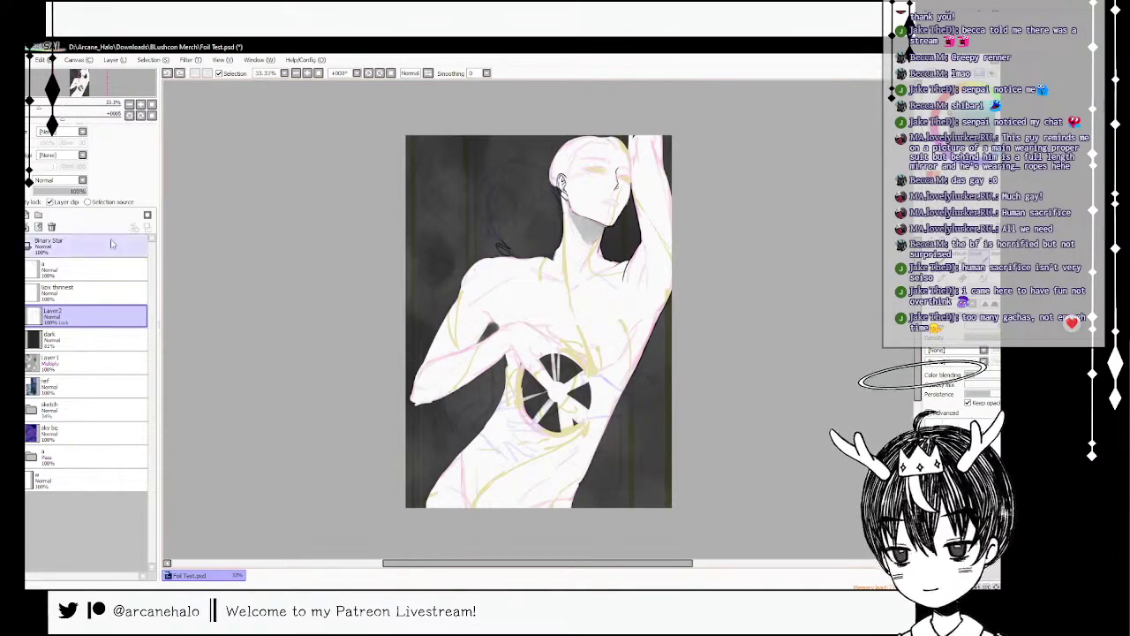
left_click(937, 258)
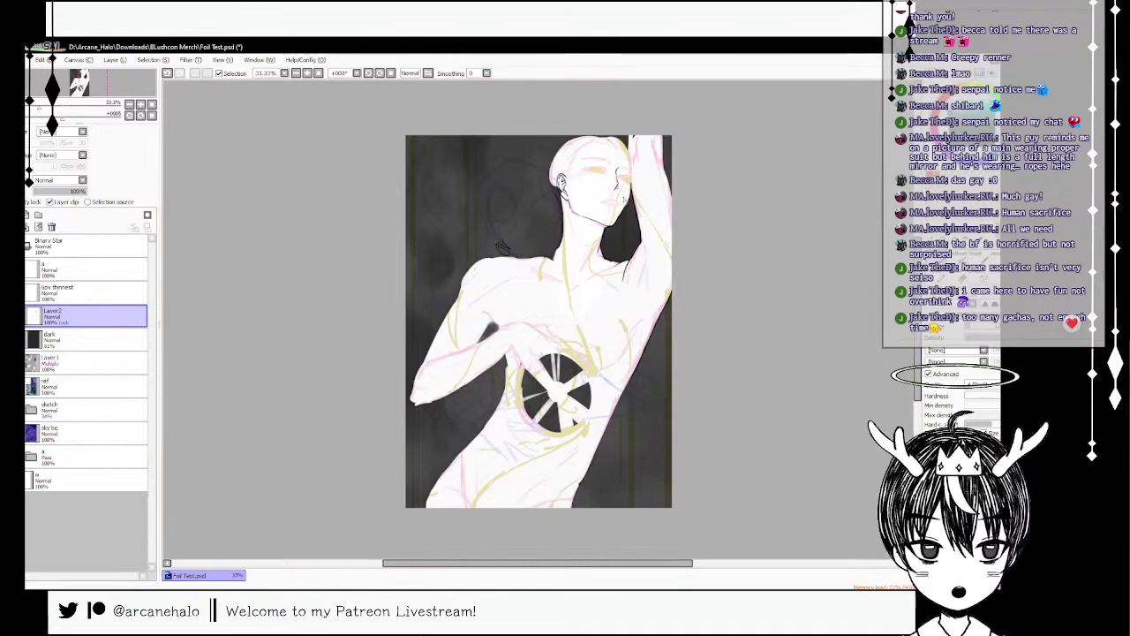
left_click_drag(602, 157, 612, 213)
key("ctrl+z")
key("ctrl+z")
key("ctrl+z")
key("ctrl+y")
key("ctrl+y")
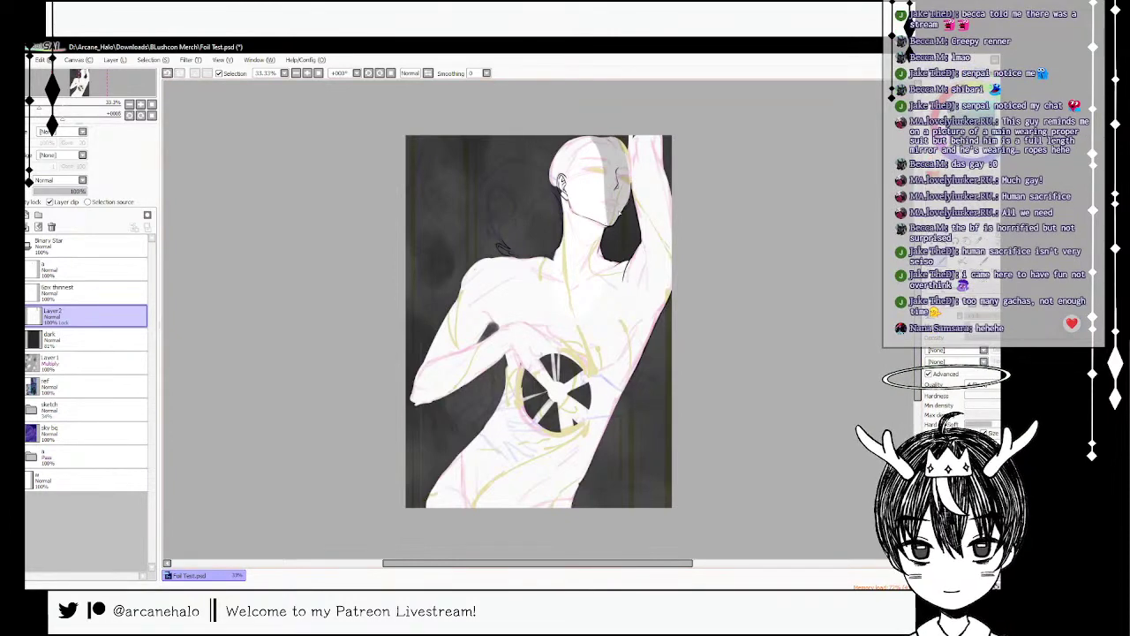
- Block in grey shadows along the raised arm, the torso's outer edge, the shoulder and bent arm, and the head
mouse_move(654, 131)
left_mouse_down()
mouse_move(689, 262)
mouse_move(671, 215)
mouse_move(674, 273)
mouse_move(674, 257)
mouse_move(569, 505)
left_mouse_up()
mouse_move(608, 420)
left_mouse_down()
mouse_move(546, 496)
mouse_move(546, 526)
left_mouse_up()
mouse_move(417, 389)
left_mouse_down()
mouse_move(485, 374)
mouse_move(452, 318)
mouse_move(428, 359)
mouse_move(447, 346)
mouse_move(460, 291)
mouse_move(494, 252)
mouse_move(466, 277)
mouse_move(571, 247)
mouse_move(538, 258)
mouse_move(555, 212)
mouse_move(548, 267)
left_mouse_up()
mouse_move(561, 180)
left_mouse_down()
mouse_move(557, 188)
mouse_move(592, 141)
mouse_move(607, 181)
left_mouse_up()
key("ctrl+z")
key("ctrl+z")
key("ctrl+z")
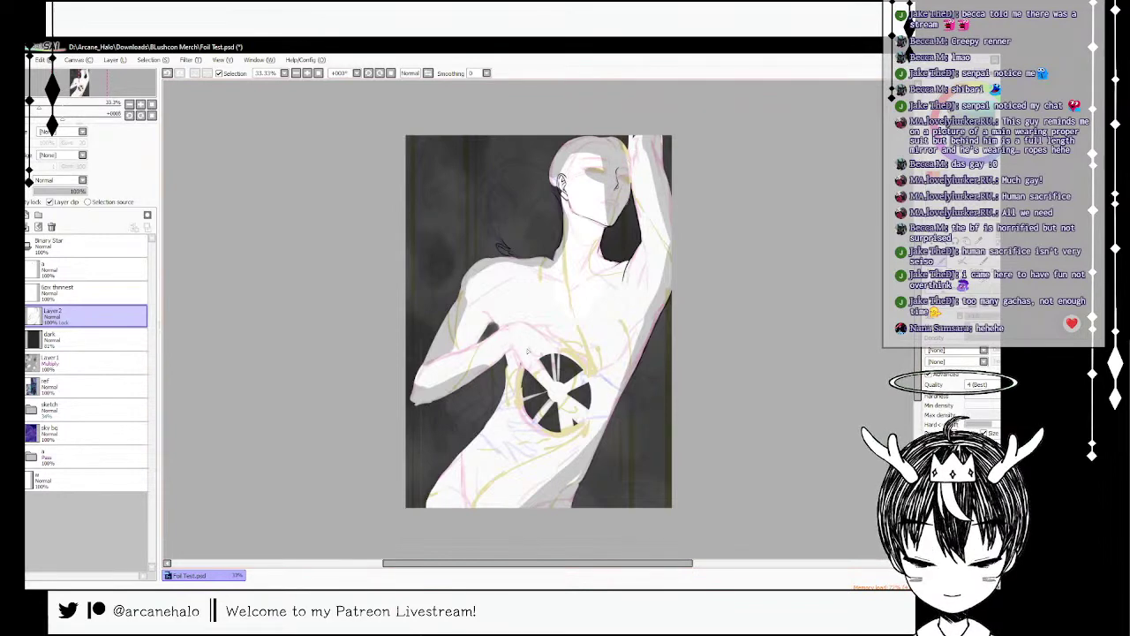
- Add a grey shadow to the hip crease near the canvas's lower edge
mouse_move(507, 357)
left_mouse_down()
mouse_move(507, 401)
mouse_move(428, 507)
left_mouse_up()
key("ctrl+z")
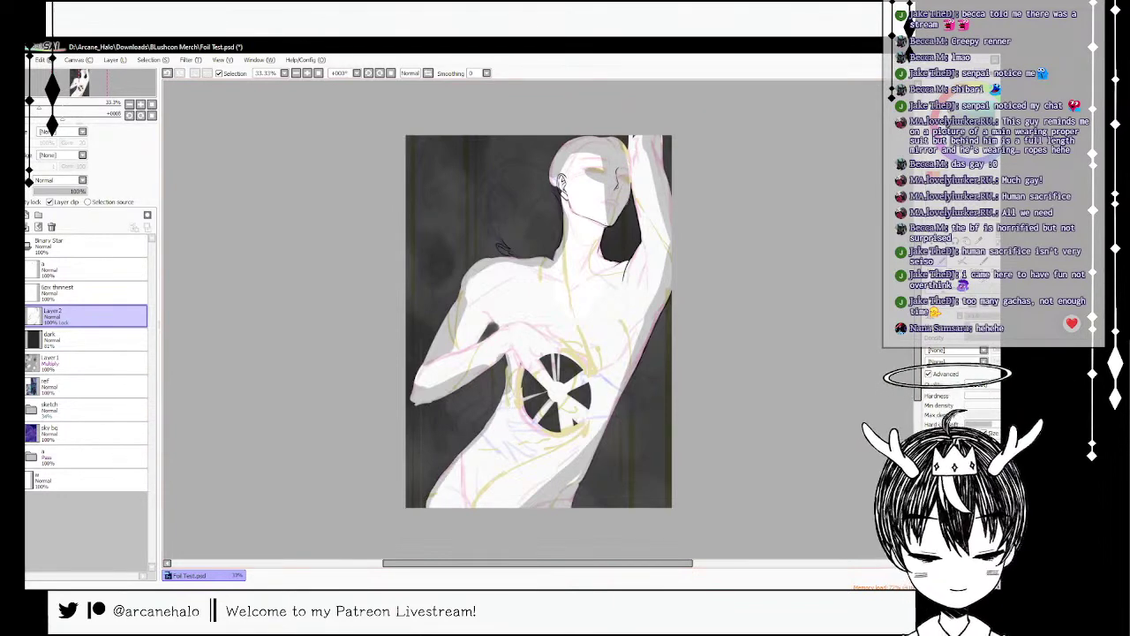
left_click_drag(469, 459, 466, 507)
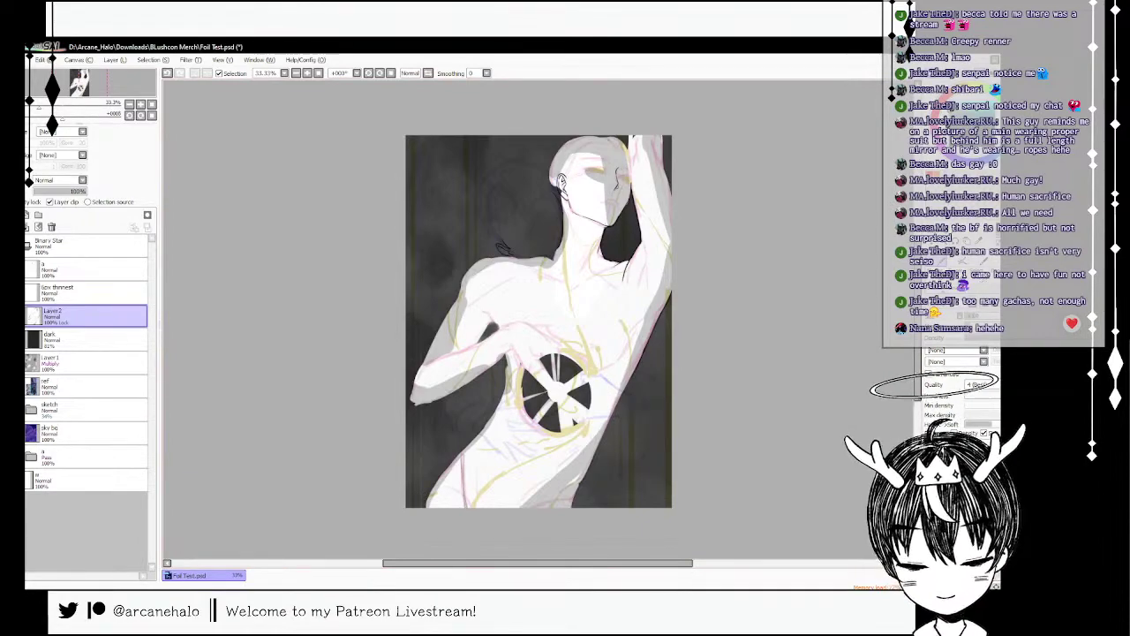
left_click_drag(463, 458, 464, 508)
key("ctrl+z")
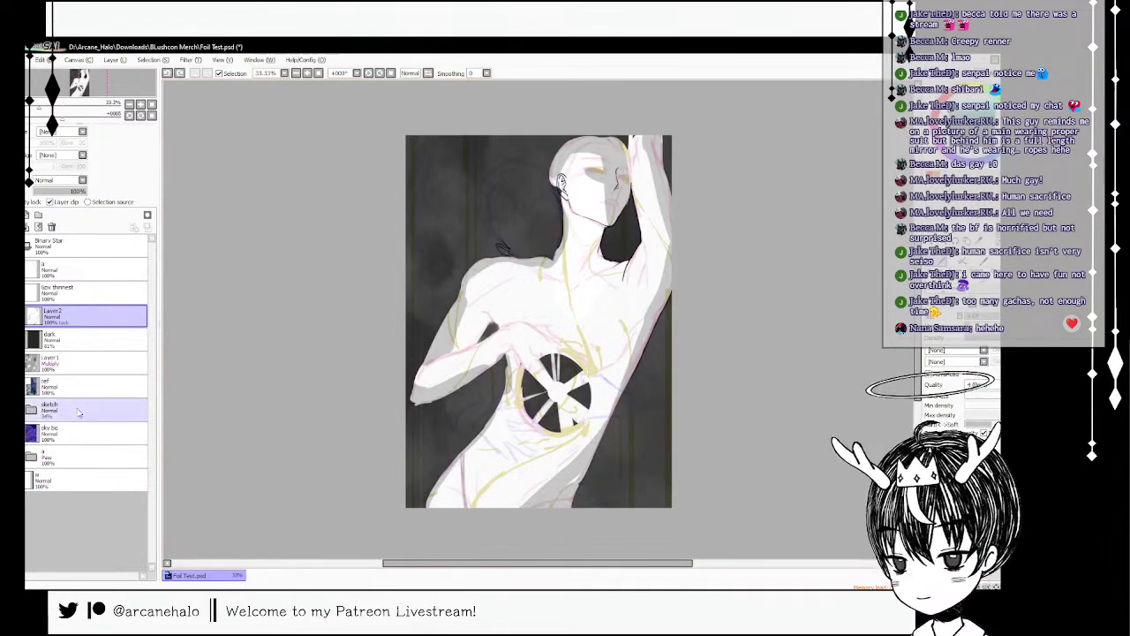
- Lower the sketch folder's opacity to 17% and make Layer2 the active layer again
left_click(79, 413)
left_click_drag(49, 193, 41, 192)
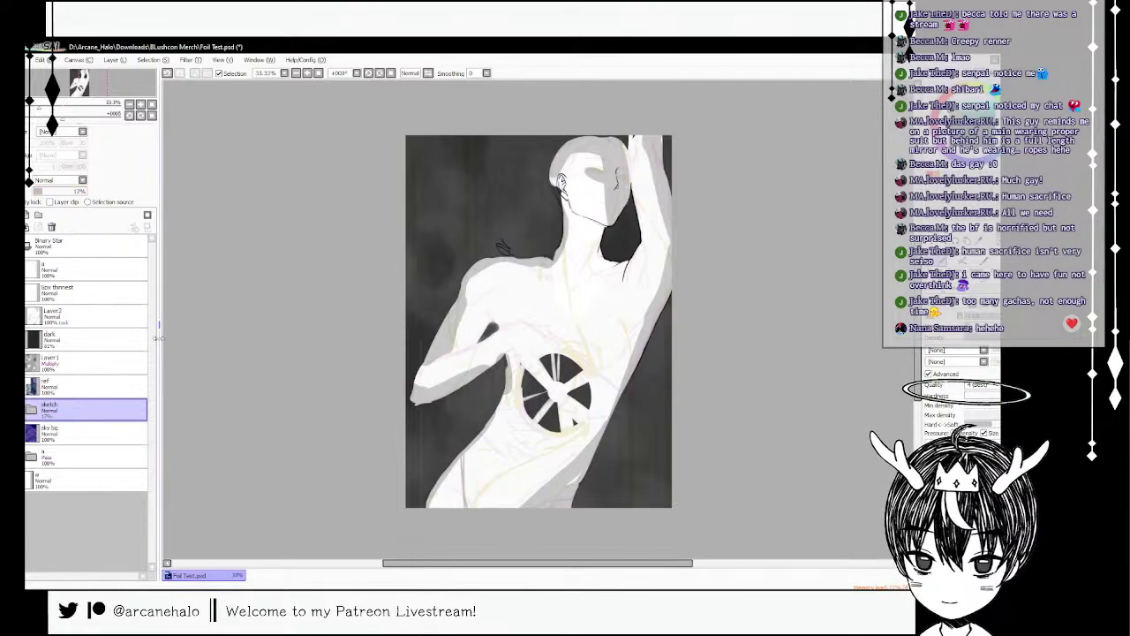
left_click(39, 315)
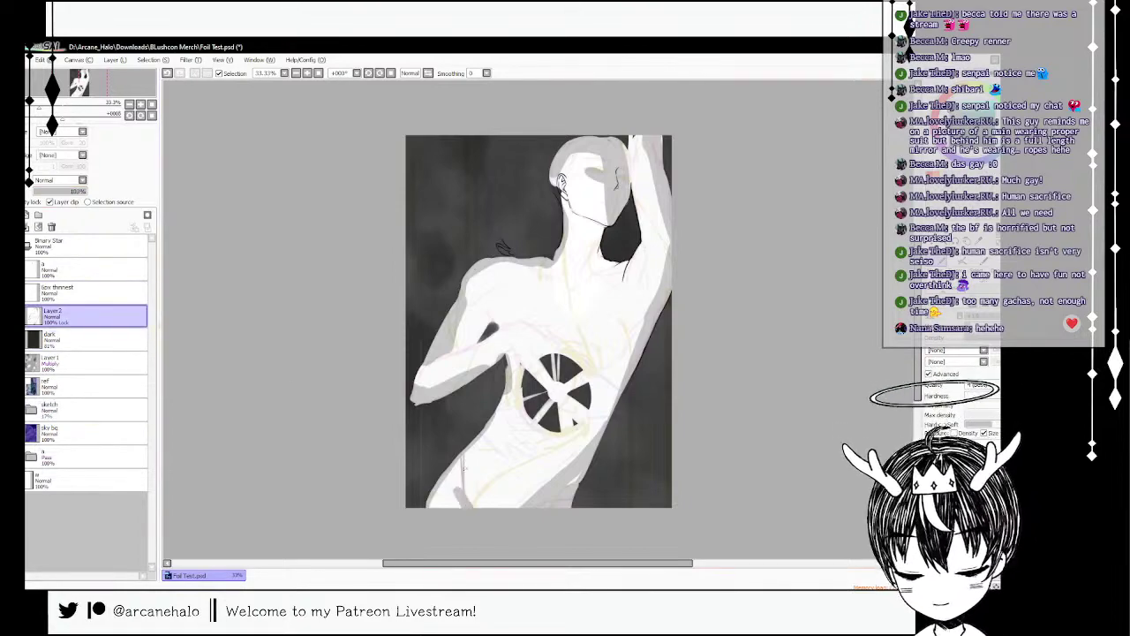
- Paint soft grey shading on the neck, collarbones and bent arm's shoulder with a blending brush
left_click(979, 257)
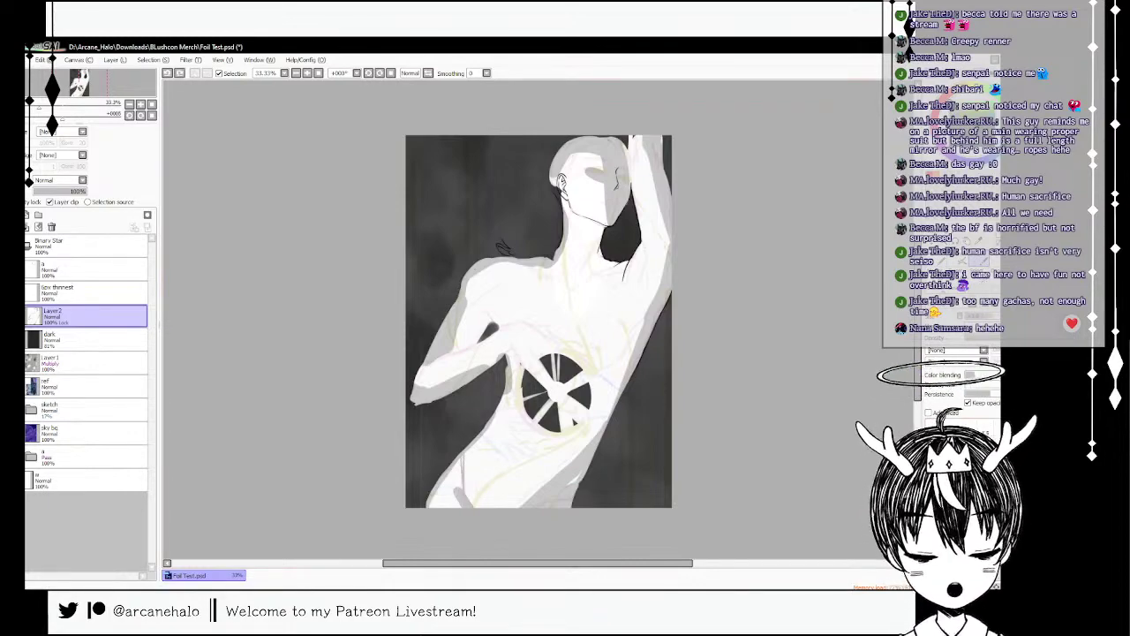
key("b")
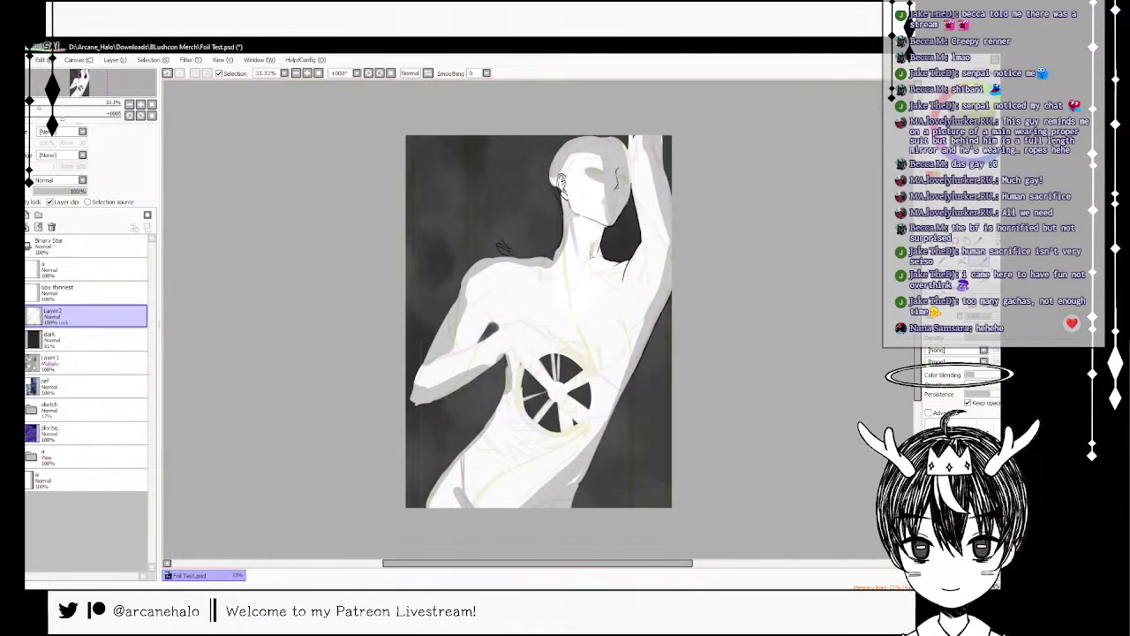
key("ctrl+z")
left_click_drag(599, 244, 596, 259)
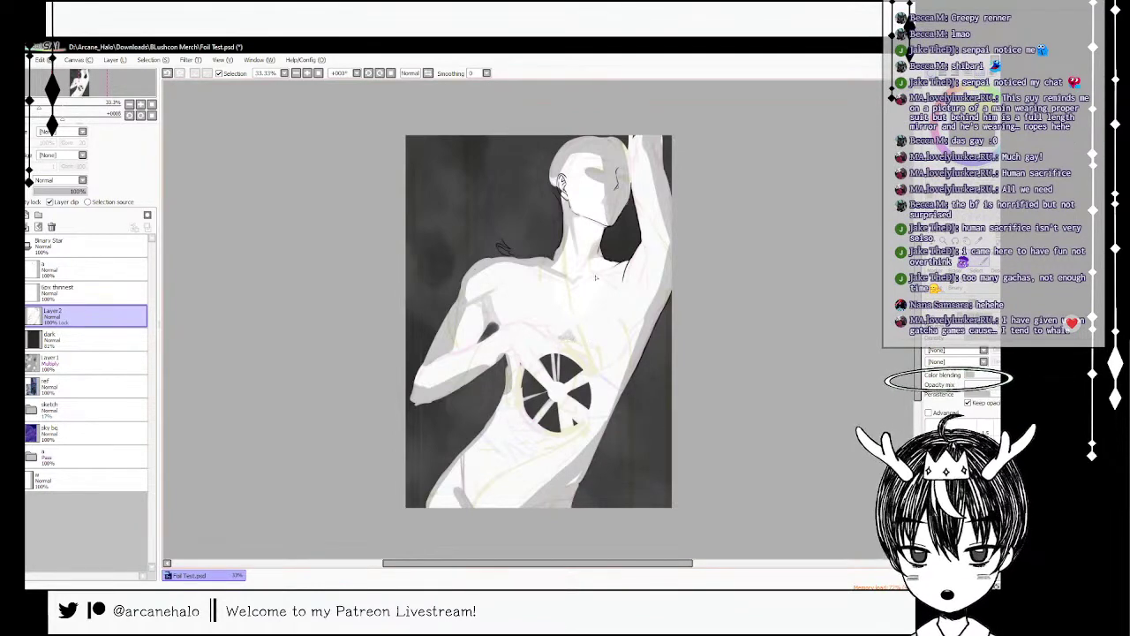
left_click_drag(596, 279, 624, 263)
key("ctrl+z")
key("ctrl+z")
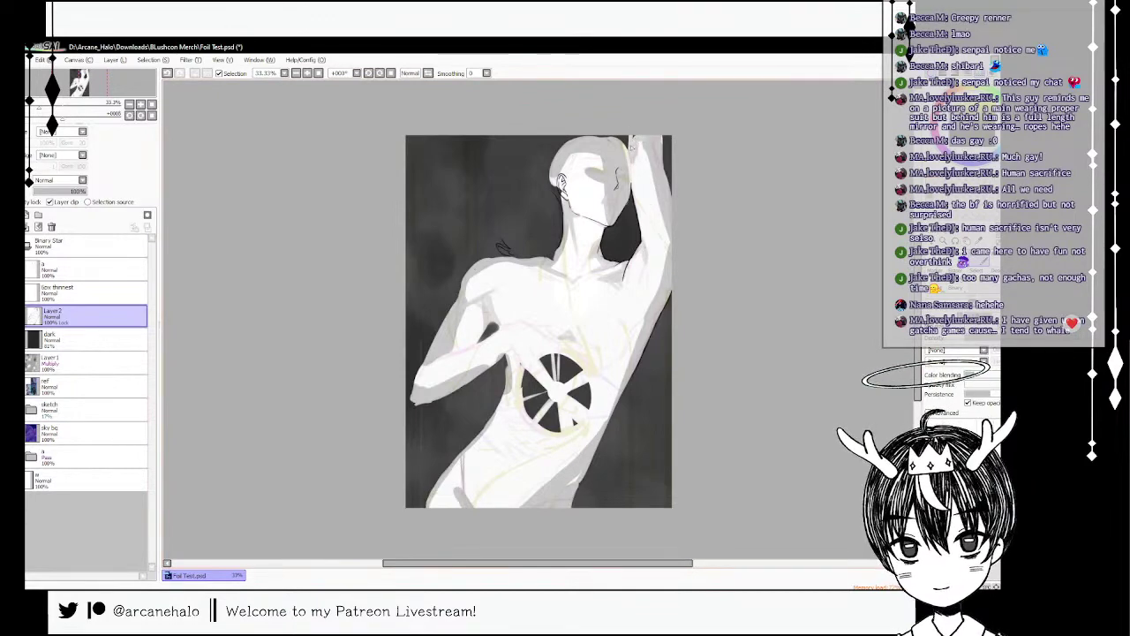
- Paint grey shadow on the raised forearm on Layer2
left_click(955, 262)
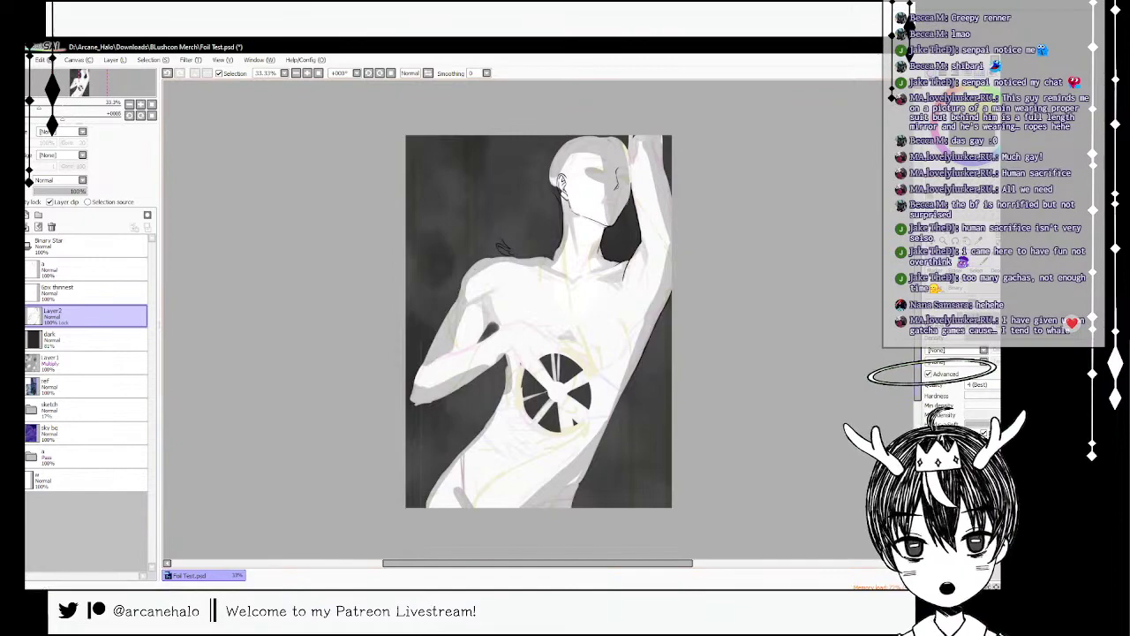
left_click(72, 360)
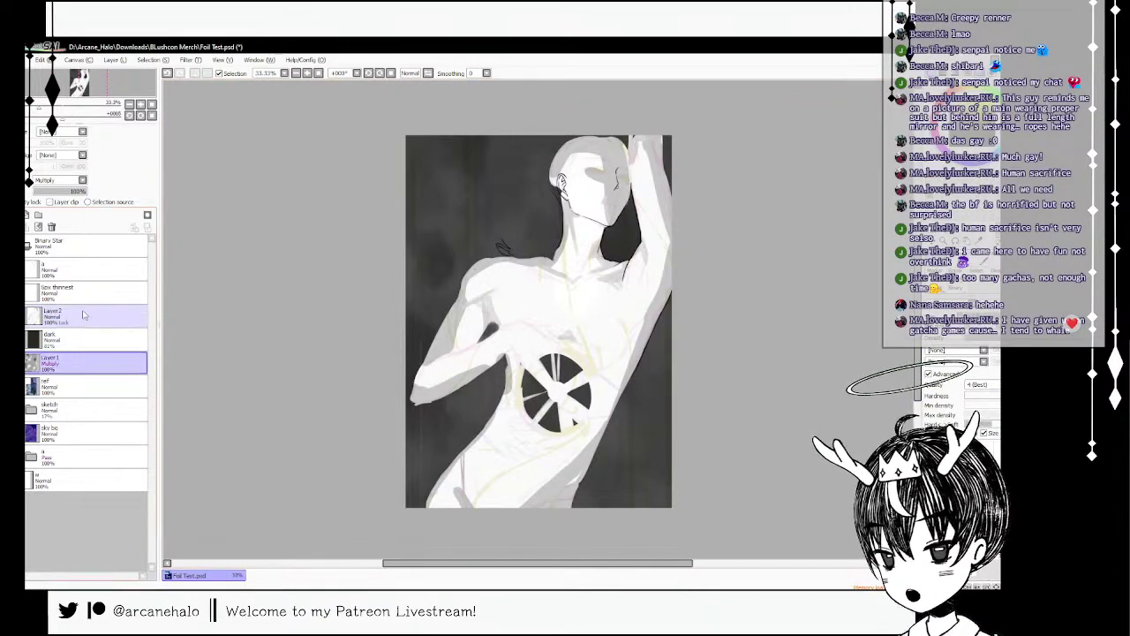
left_click(97, 315)
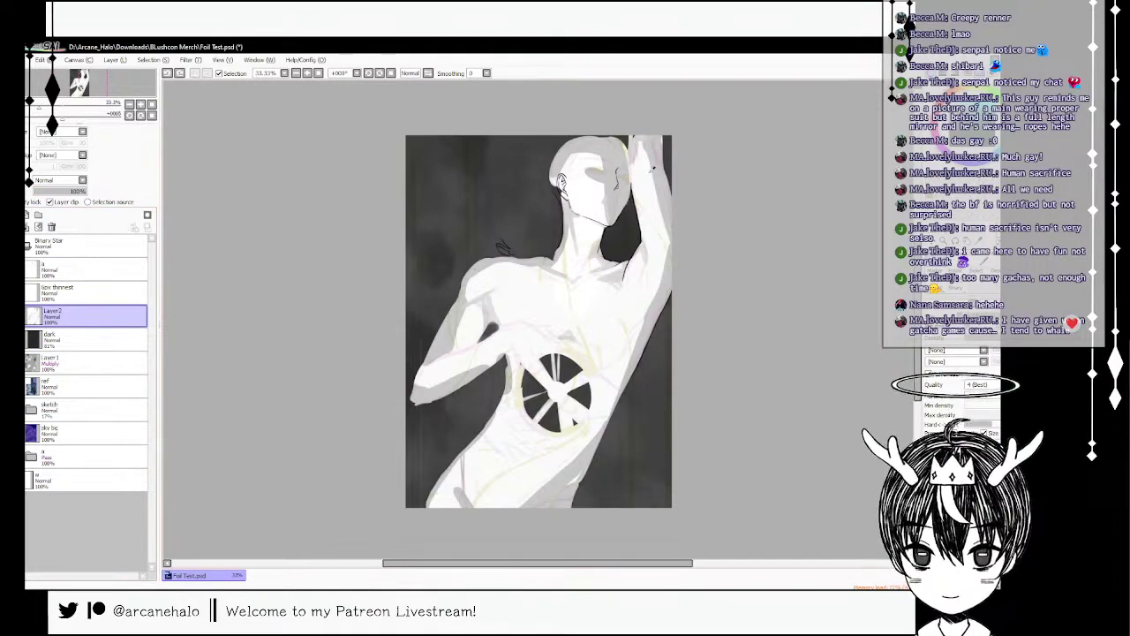
mouse_move(652, 169)
left_mouse_down()
mouse_move(638, 137)
mouse_move(642, 172)
left_mouse_up()
left_click(979, 262)
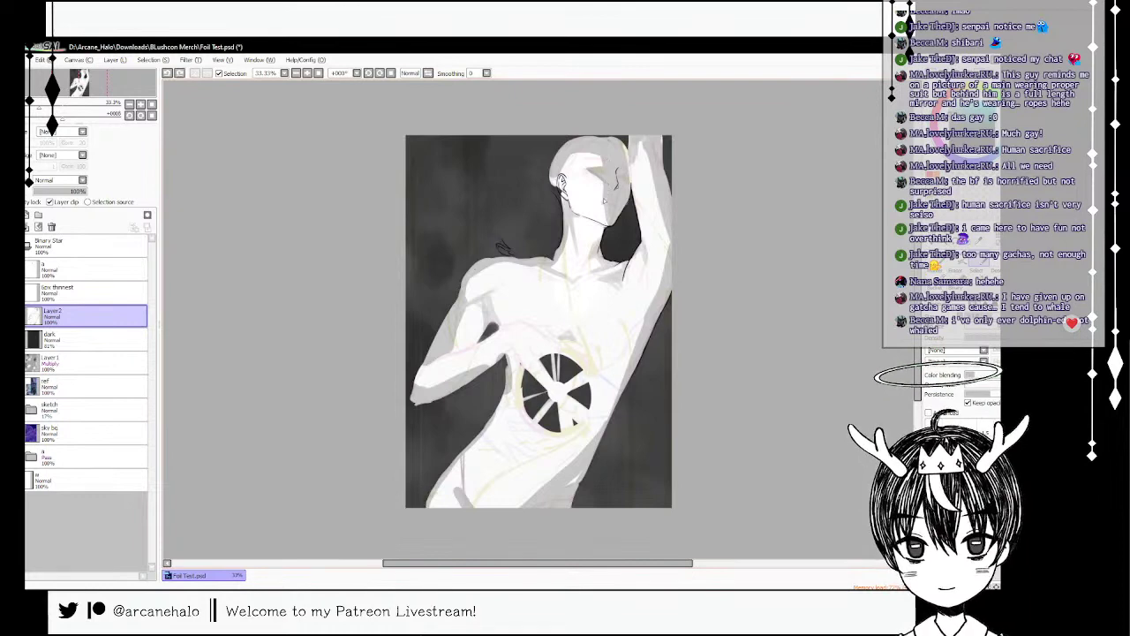
- Refine the grey shadow shapes around the eye, the side of the head and the neck
left_click_drag(606, 185, 609, 225)
key("ctrl+z")
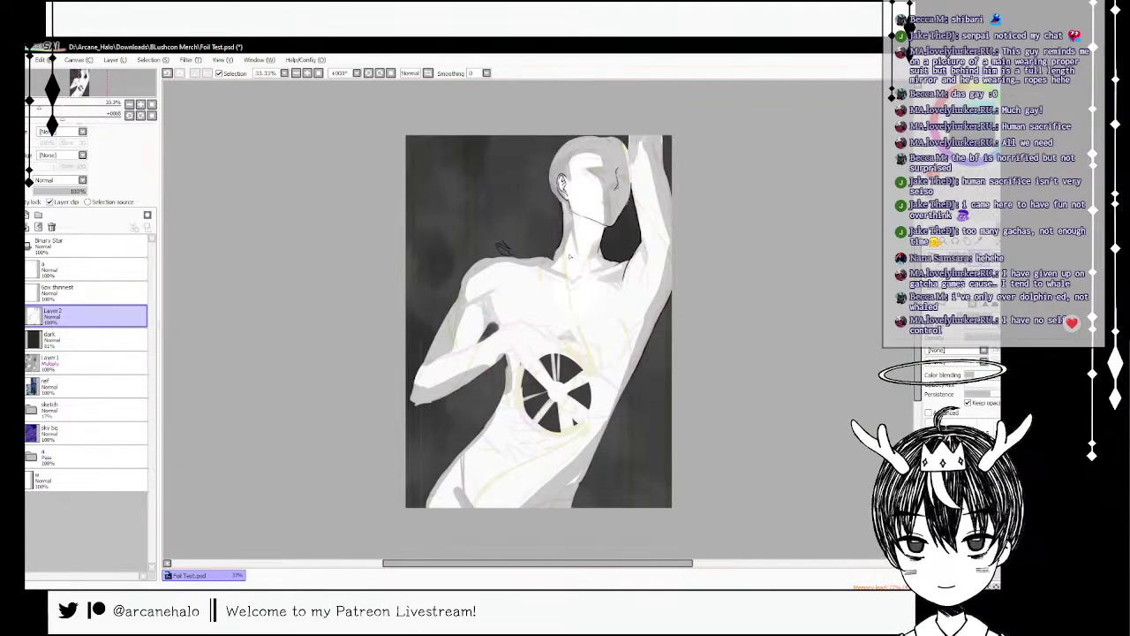
key("ctrl+z")
left_click_drag(571, 217, 572, 225)
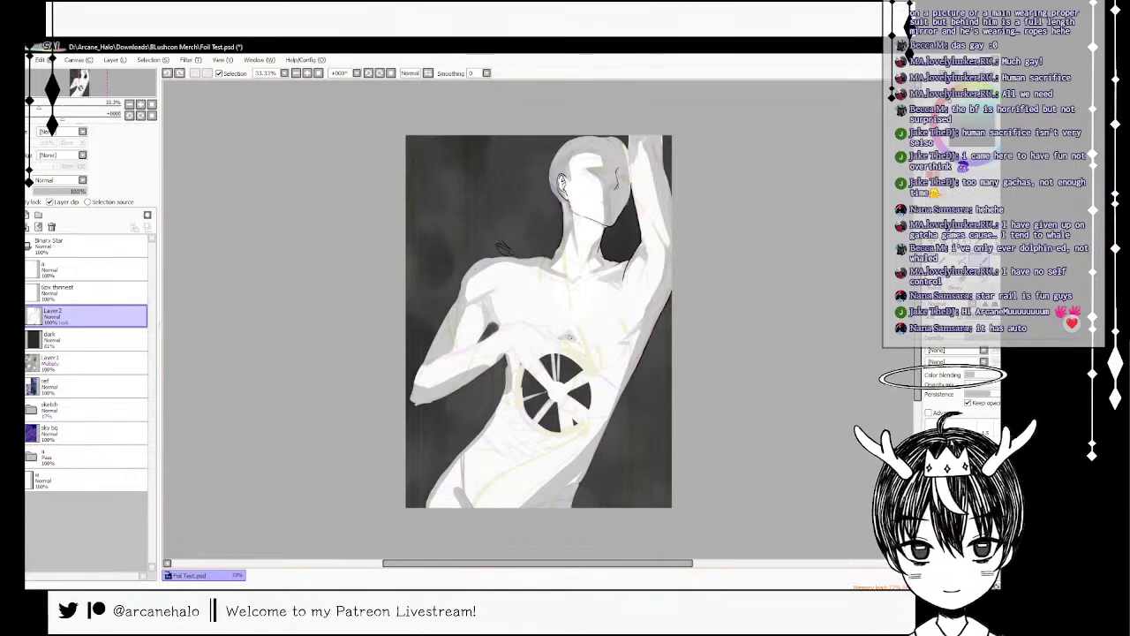
- Lower the sketch folder's opacity to 8% and return to Layer2
left_click(71, 407)
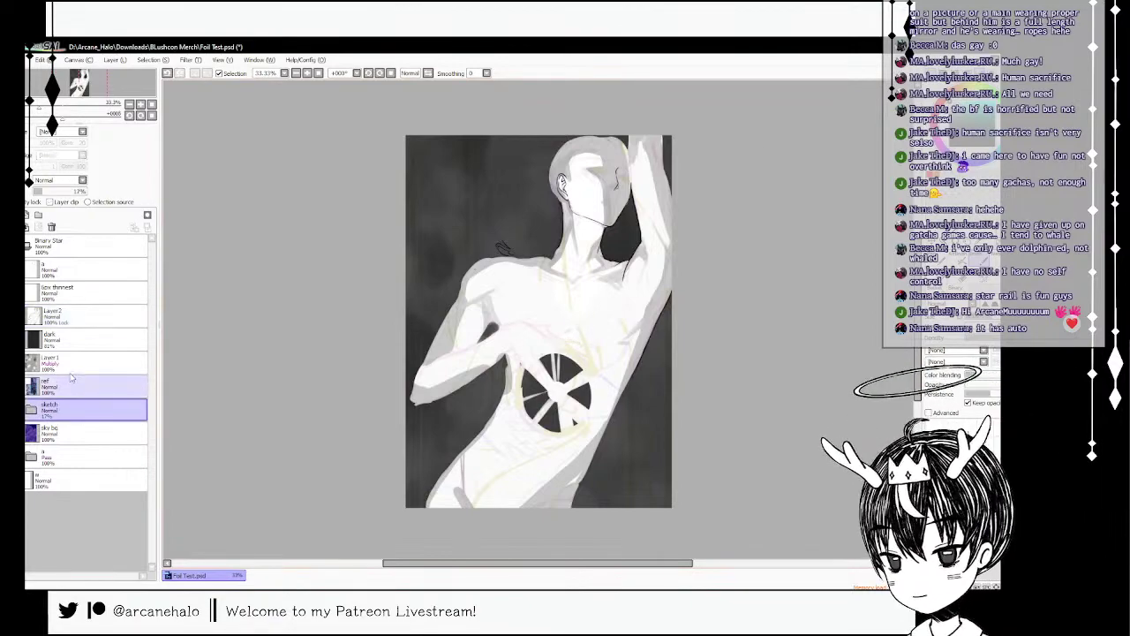
left_click_drag(42, 191, 37, 192)
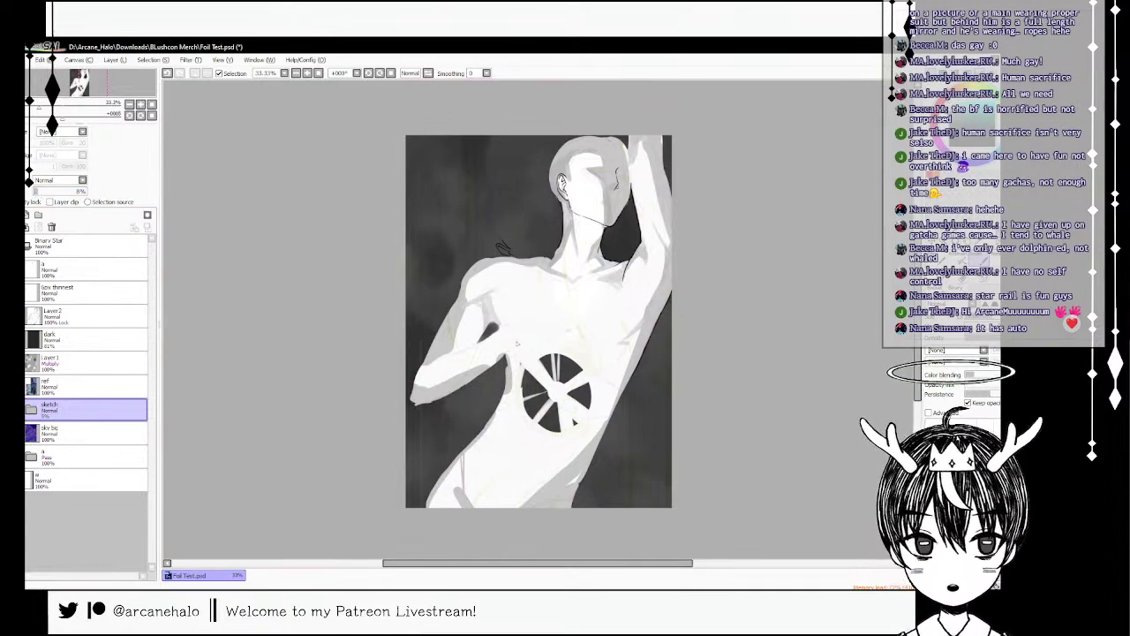
left_click(93, 316)
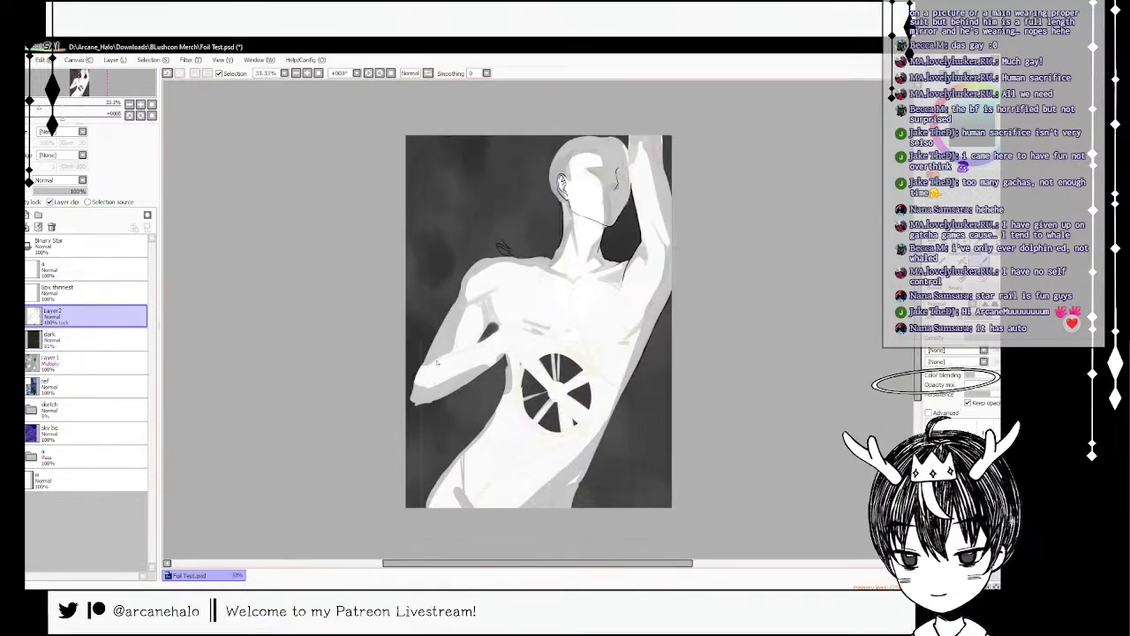
- Refine the grey shadows along the bent forearm and the hip crease
left_click_drag(429, 366, 420, 378)
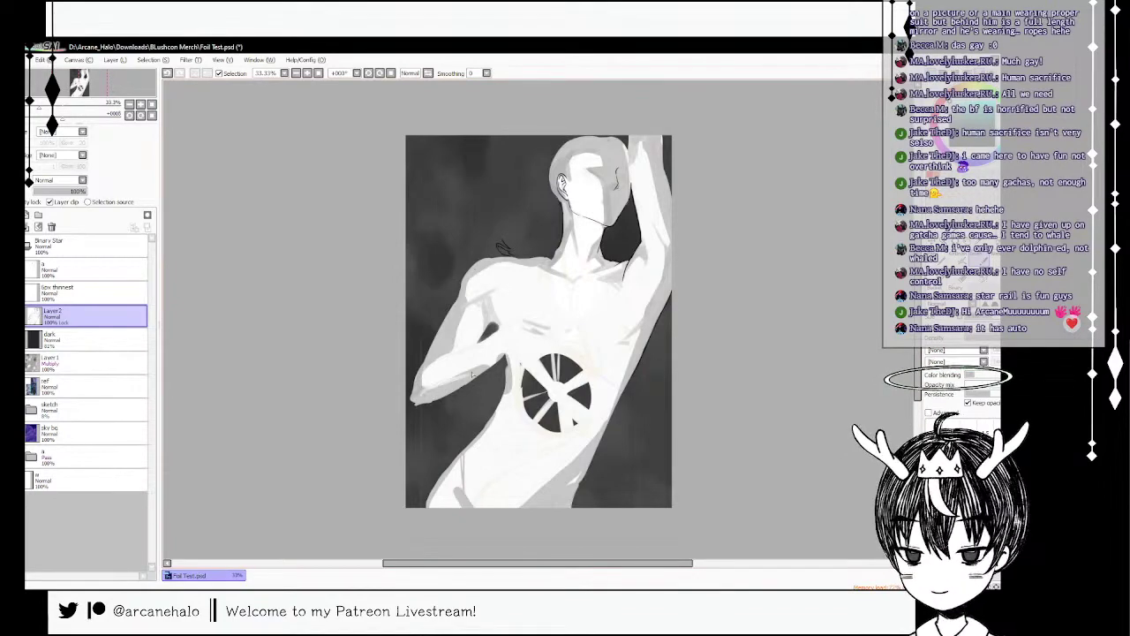
mouse_move(425, 394)
left_mouse_down()
mouse_move(486, 369)
mouse_move(428, 393)
mouse_move(500, 350)
mouse_move(505, 331)
mouse_move(457, 357)
left_mouse_up()
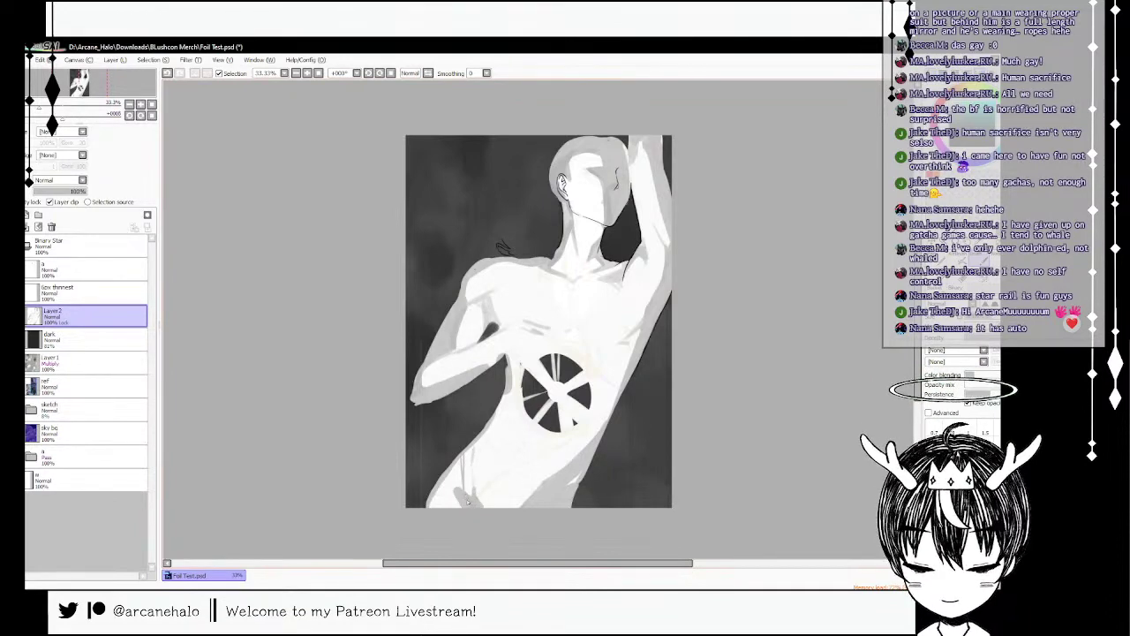
mouse_move(471, 453)
left_mouse_down()
mouse_move(469, 507)
mouse_move(472, 479)
mouse_move(459, 477)
mouse_move(455, 504)
left_mouse_up()
mouse_move(463, 475)
left_mouse_down()
mouse_move(460, 507)
mouse_move(471, 506)
mouse_move(475, 445)
left_mouse_up()
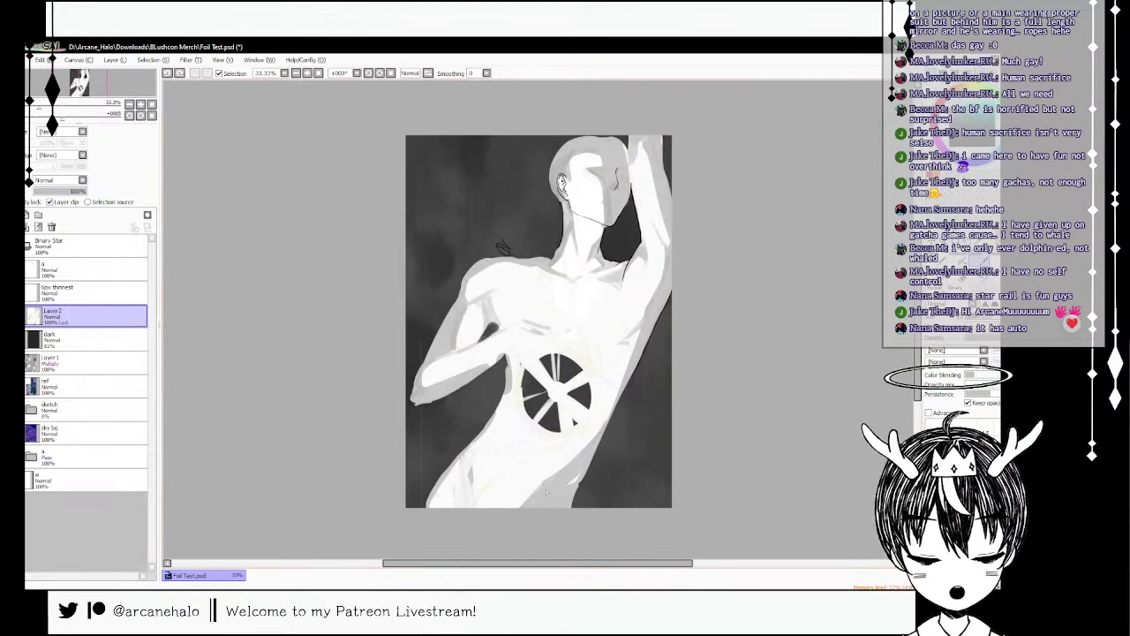
left_click_drag(483, 494, 489, 510)
key("ctrl+z")
left_click_drag(472, 460, 490, 510)
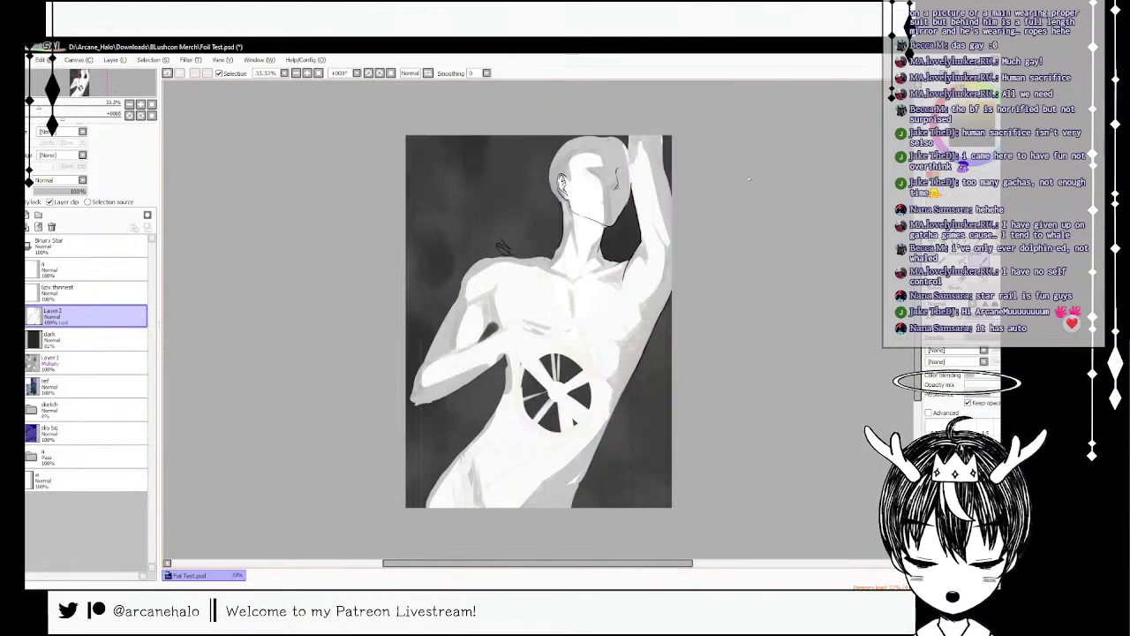
- Rework the light and shadow shapes along the raised arm down to the armpit
mouse_move(635, 191)
left_mouse_down()
mouse_move(628, 144)
mouse_move(638, 244)
left_mouse_up()
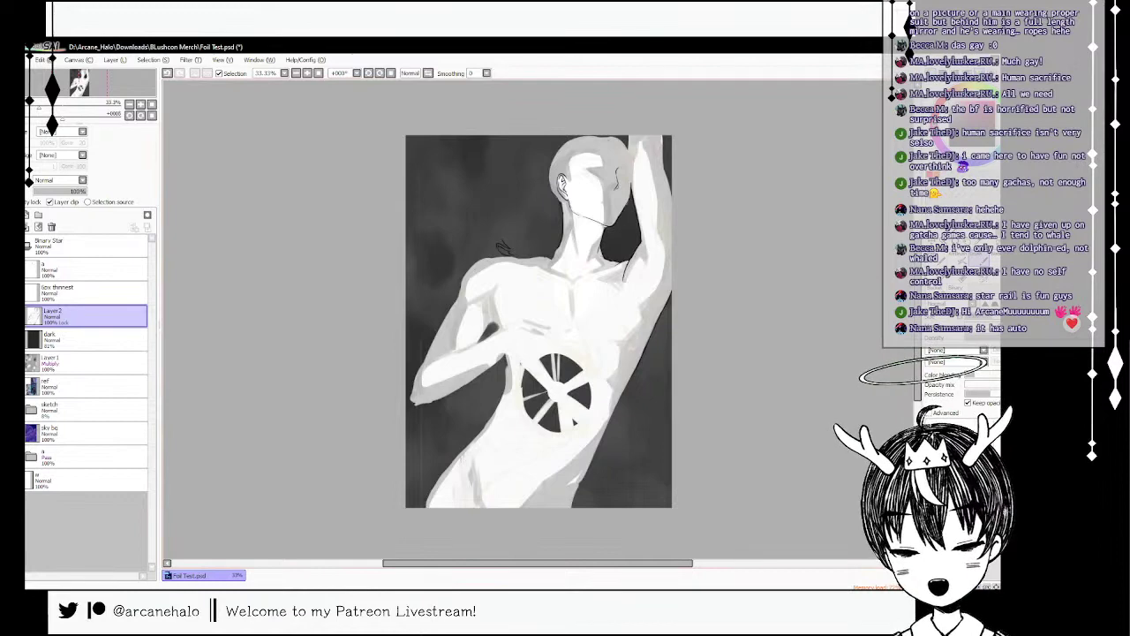
key("ctrl+z")
left_click_drag(637, 257, 625, 280)
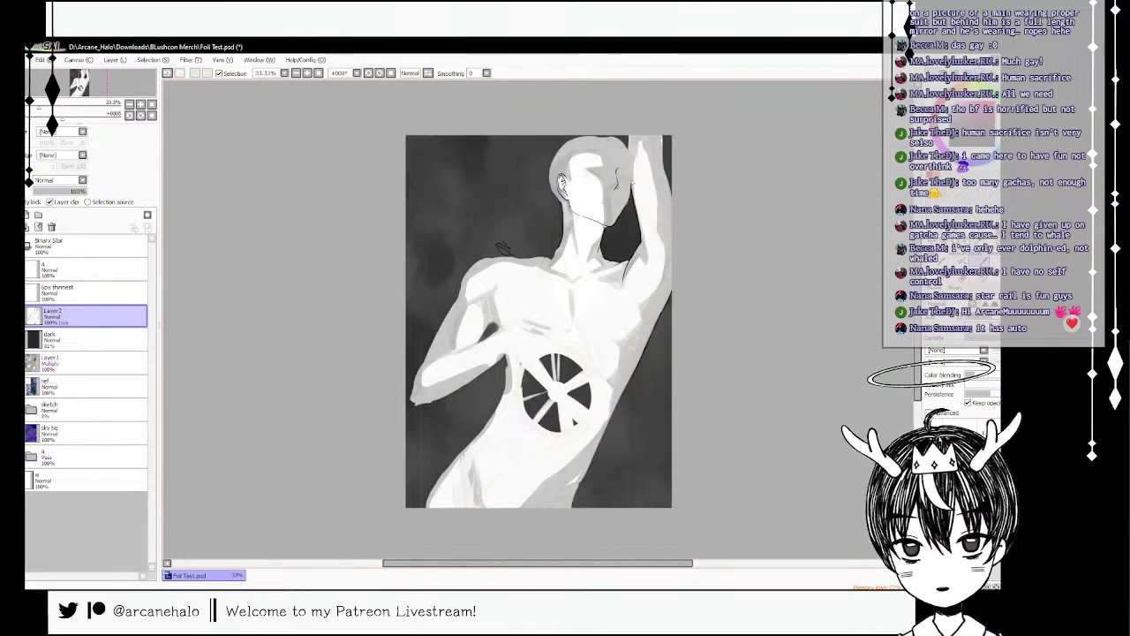
left_click_drag(632, 181, 647, 256)
left_click_drag(657, 180, 666, 251)
key("ctrl+z")
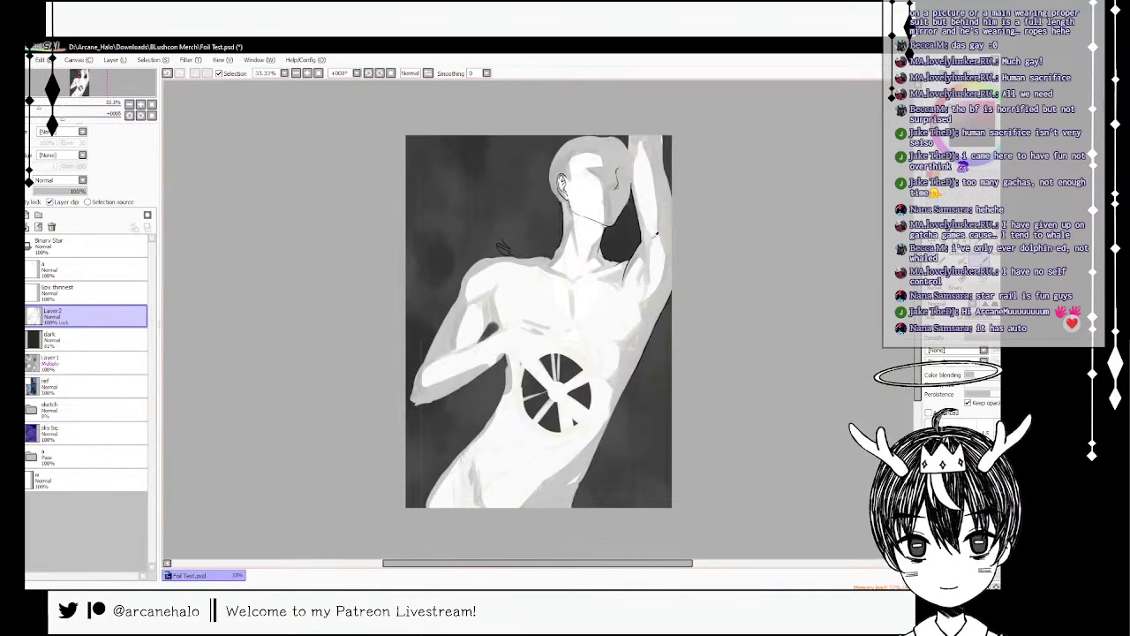
key("ctrl+z")
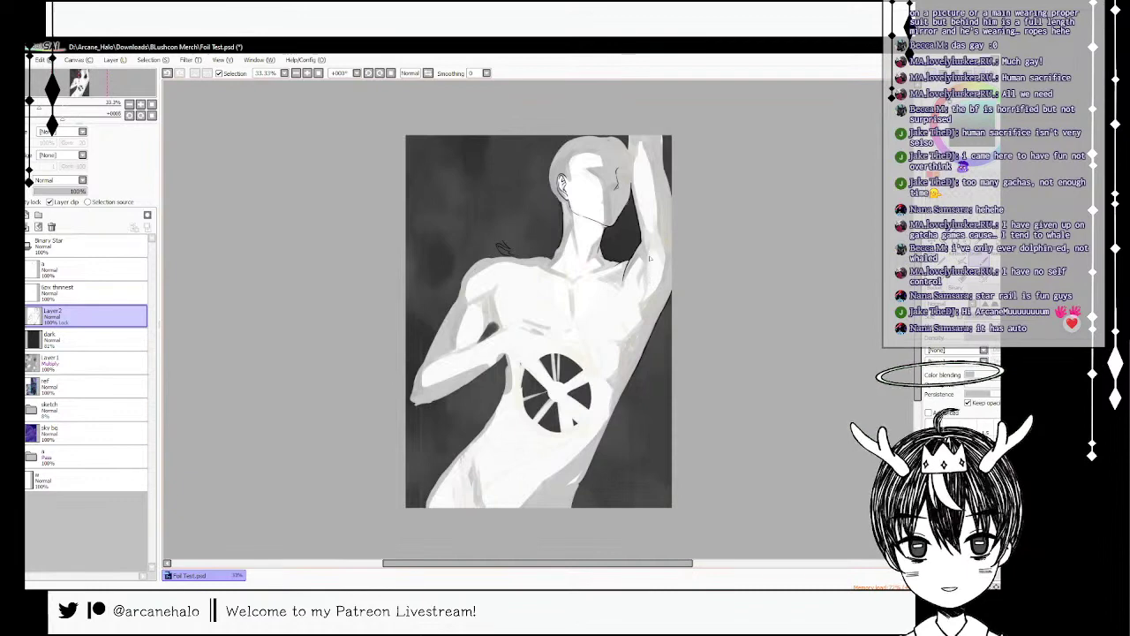
- Shade the chest below the armpit with a tone sampled from the arm, and darken the ear in grey
left_click(644, 272, "alt")
left_click_drag(644, 277, 642, 295)
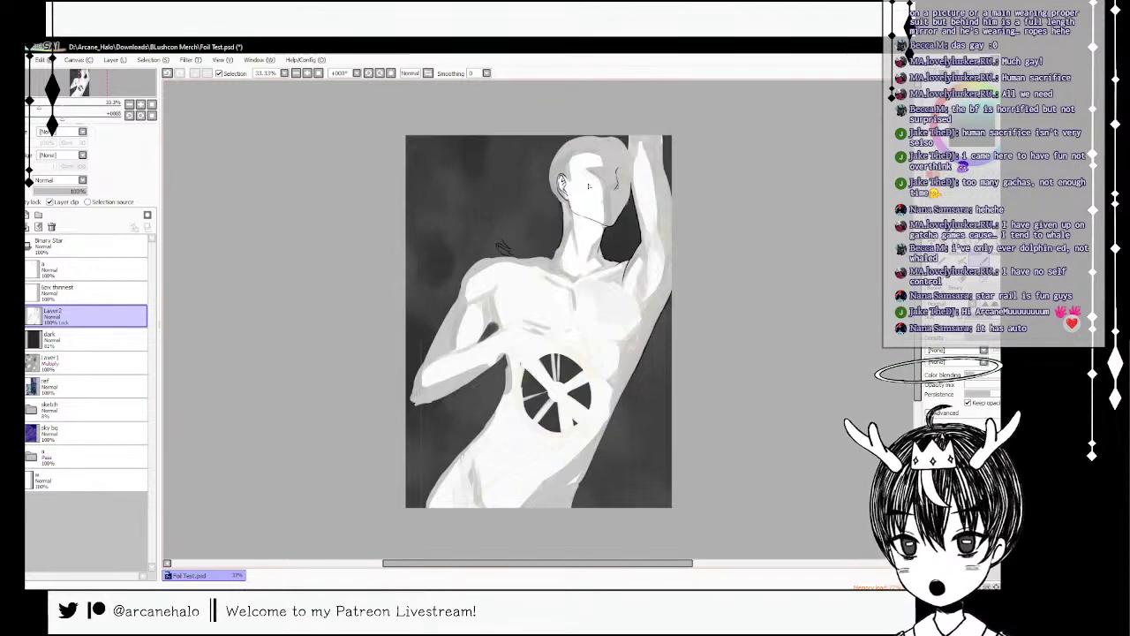
mouse_move(560, 178)
left_mouse_down()
mouse_move(570, 200)
mouse_move(570, 187)
left_mouse_up()
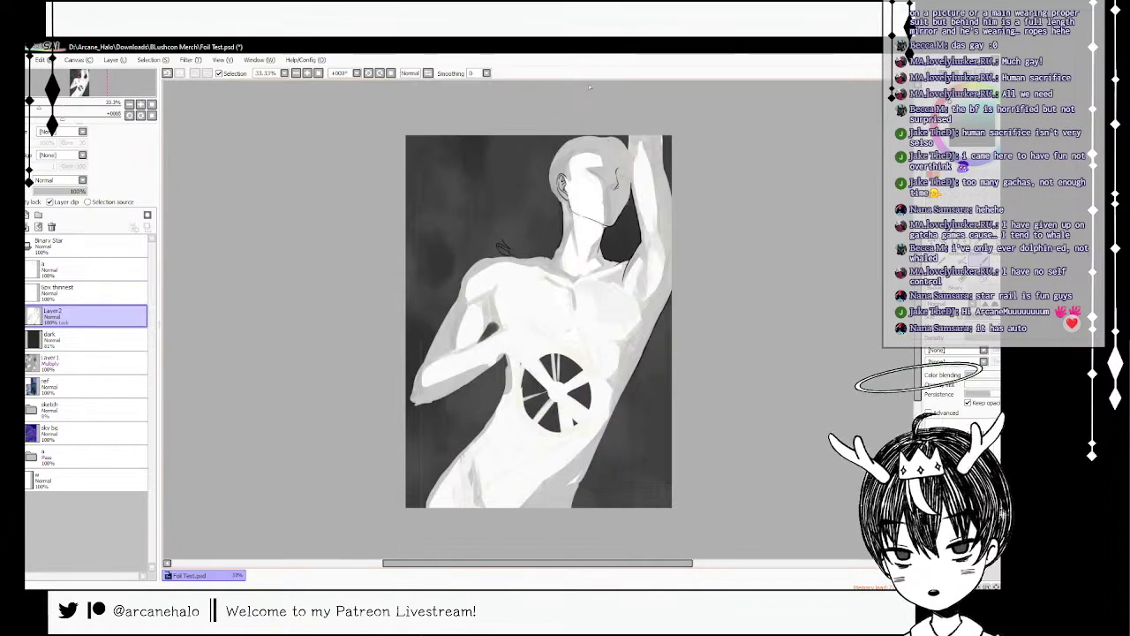
- Raise the sketch folder's opacity to 14% and add a new layer directly above Layer2
left_click(72, 409)
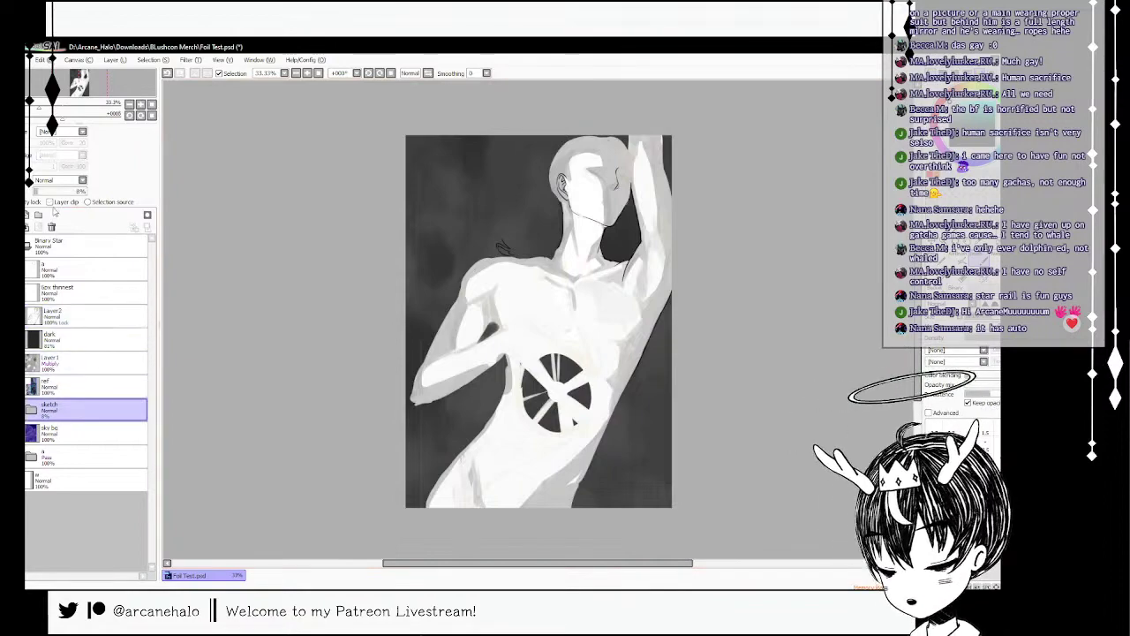
left_click_drag(40, 195, 44, 193)
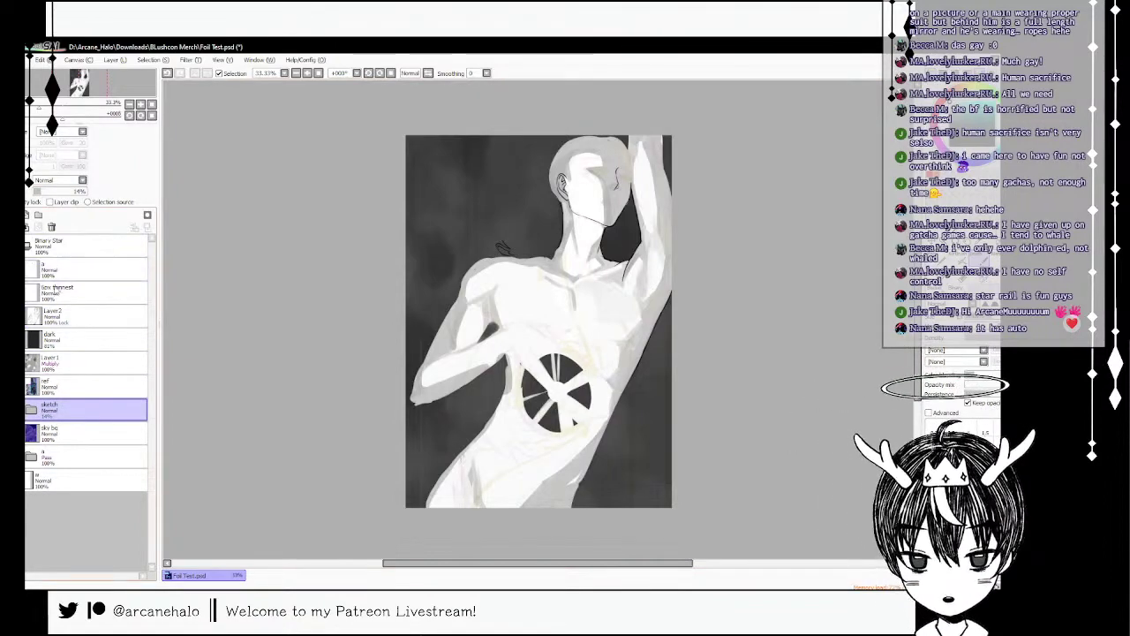
left_click(60, 322)
left_click(17, 215)
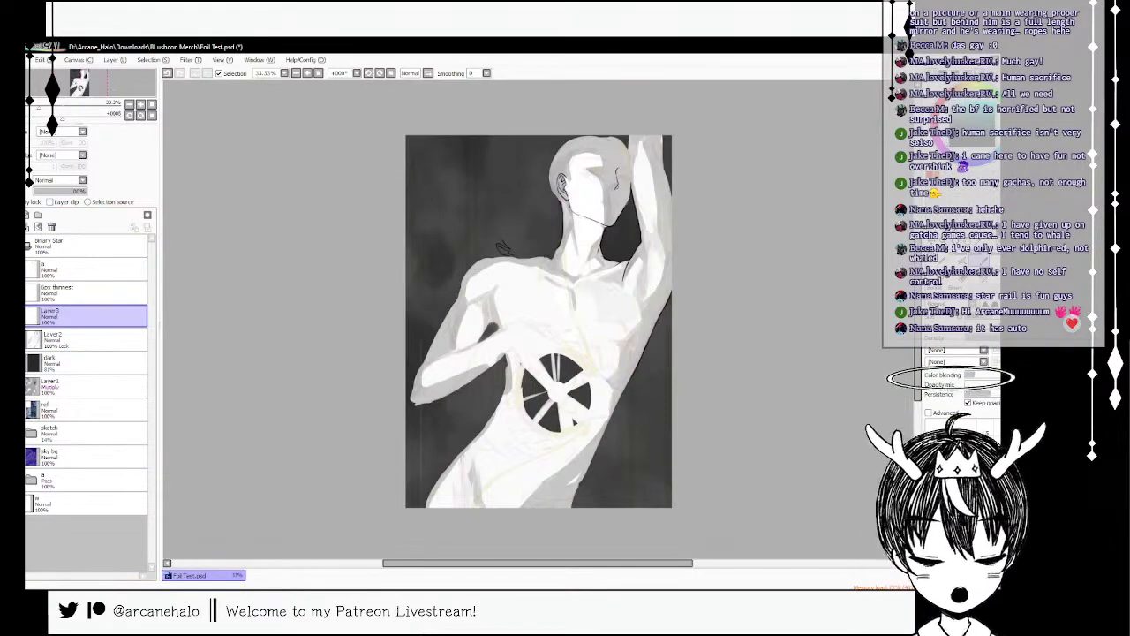
- Draw a dark hand gripping the far side of the torso opening, merging a filled clipping layer into its Layer3 lines
left_click_drag(583, 377, 624, 390)
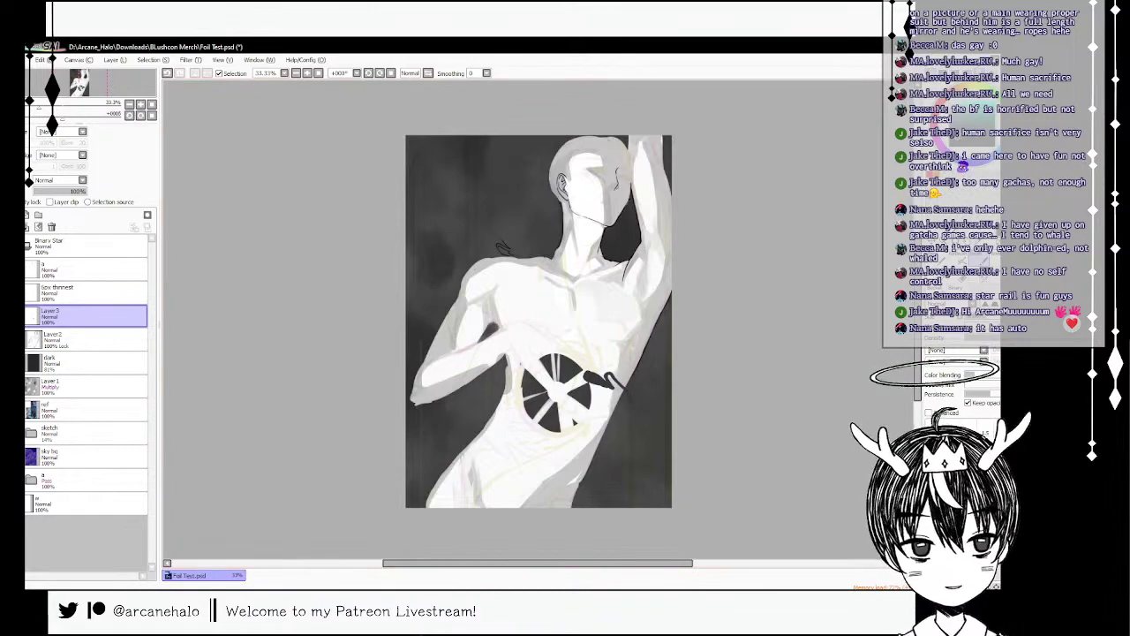
left_click(27, 214)
left_click(50, 202)
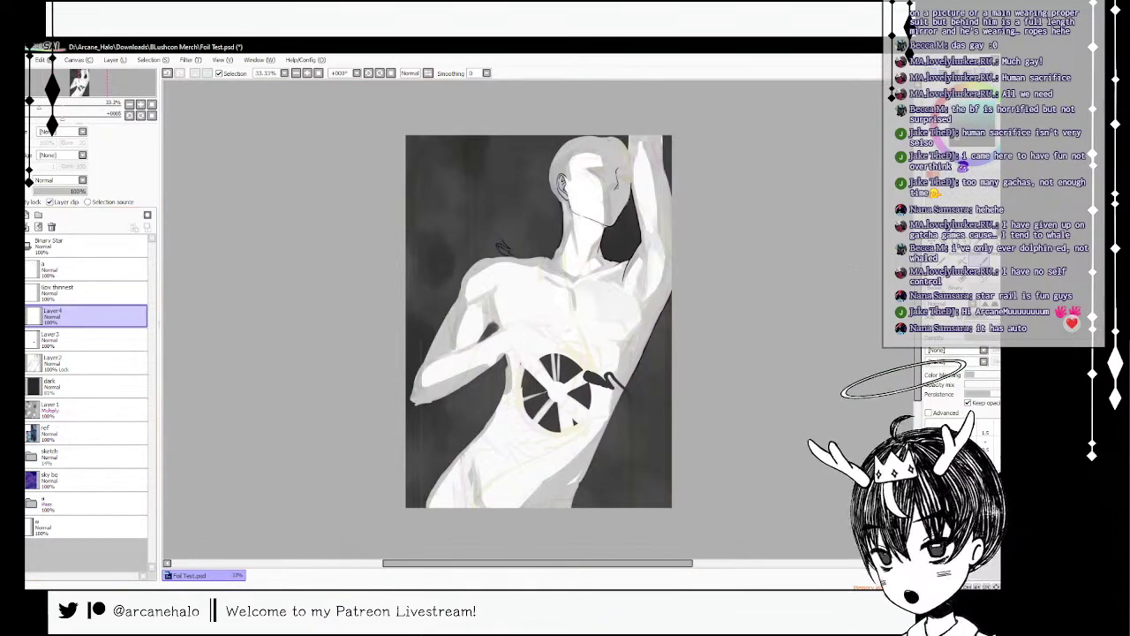
key("g")
left_click(646, 344)
key("ctrl+e")
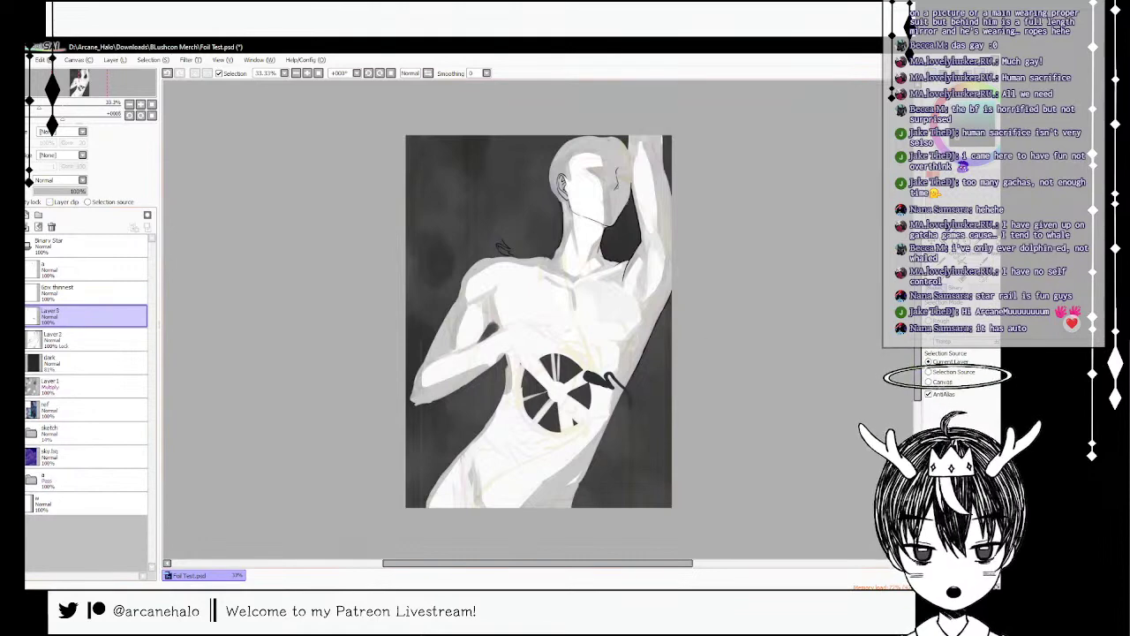
key("n")
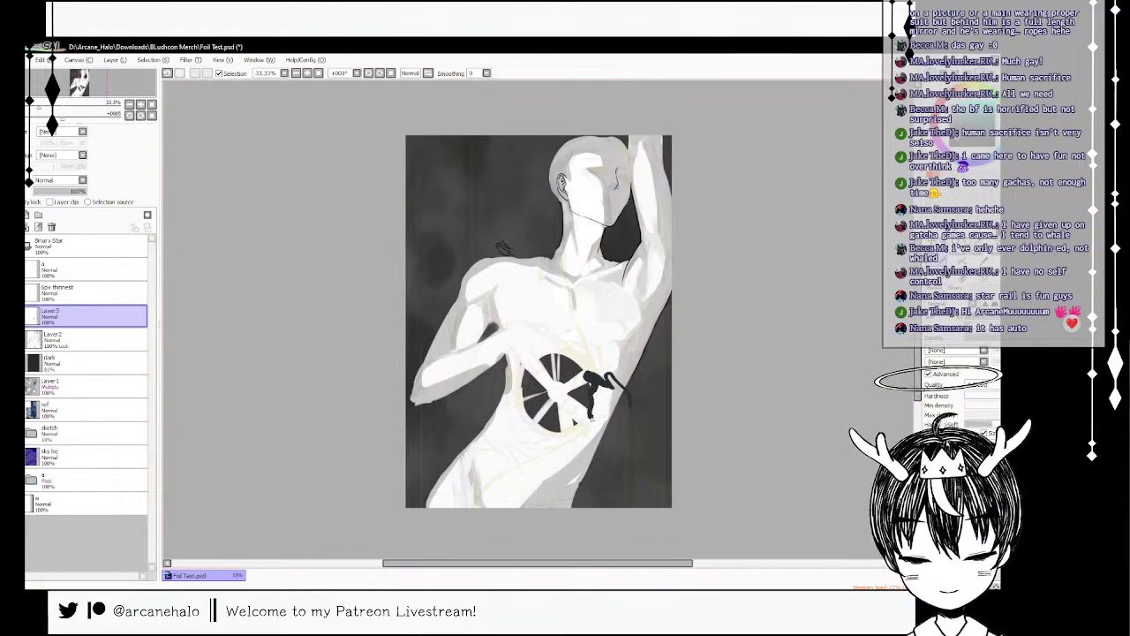
mouse_move(592, 419)
left_mouse_down()
mouse_move(628, 407)
mouse_move(614, 385)
mouse_move(622, 397)
mouse_move(597, 404)
mouse_move(602, 391)
left_mouse_up()
- Move the ref layer to the top of the stack, show it to study the dark-suited character, hide it and reselect Layer3
left_click_drag(40, 410, 44, 245)
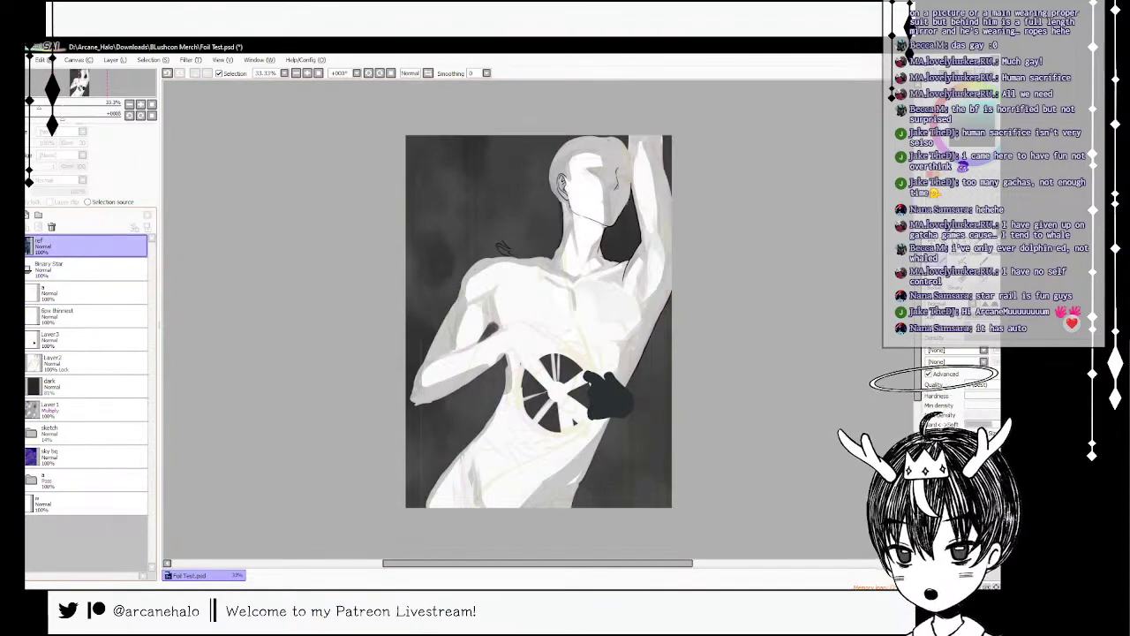
left_click(18, 247)
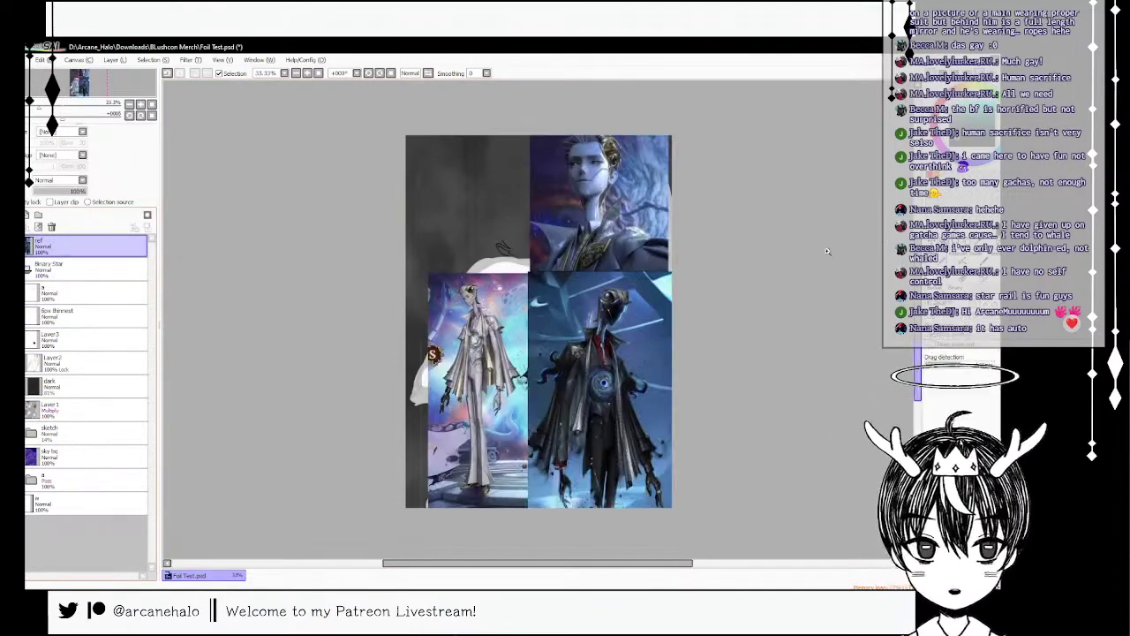
scroll(623, 317, "up", 3)
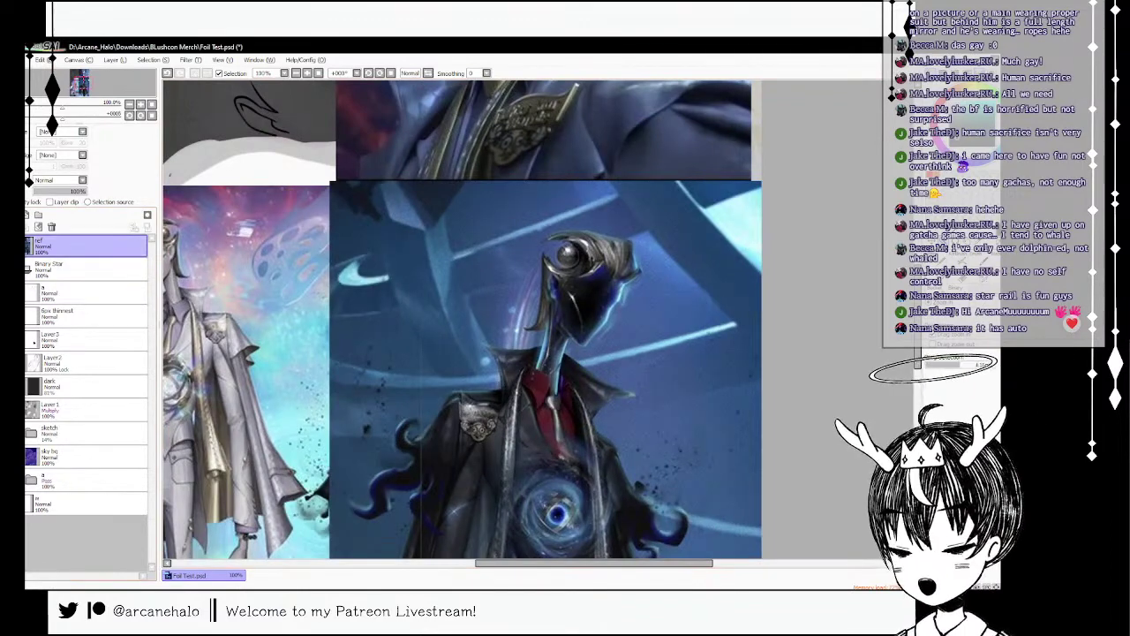
left_click(18, 246)
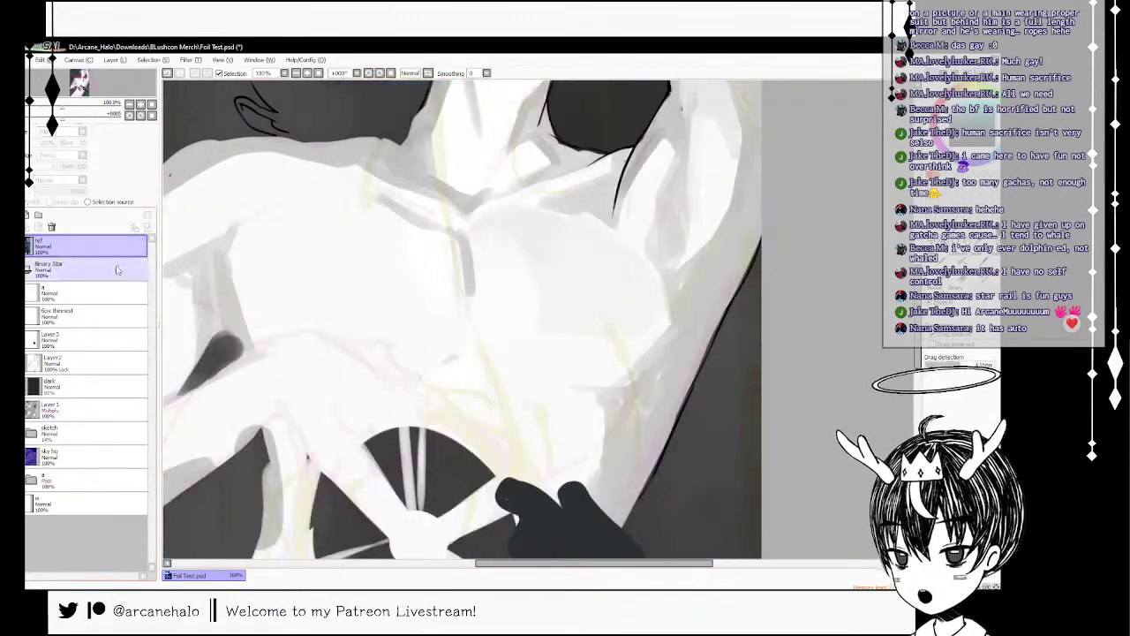
left_click(55, 343)
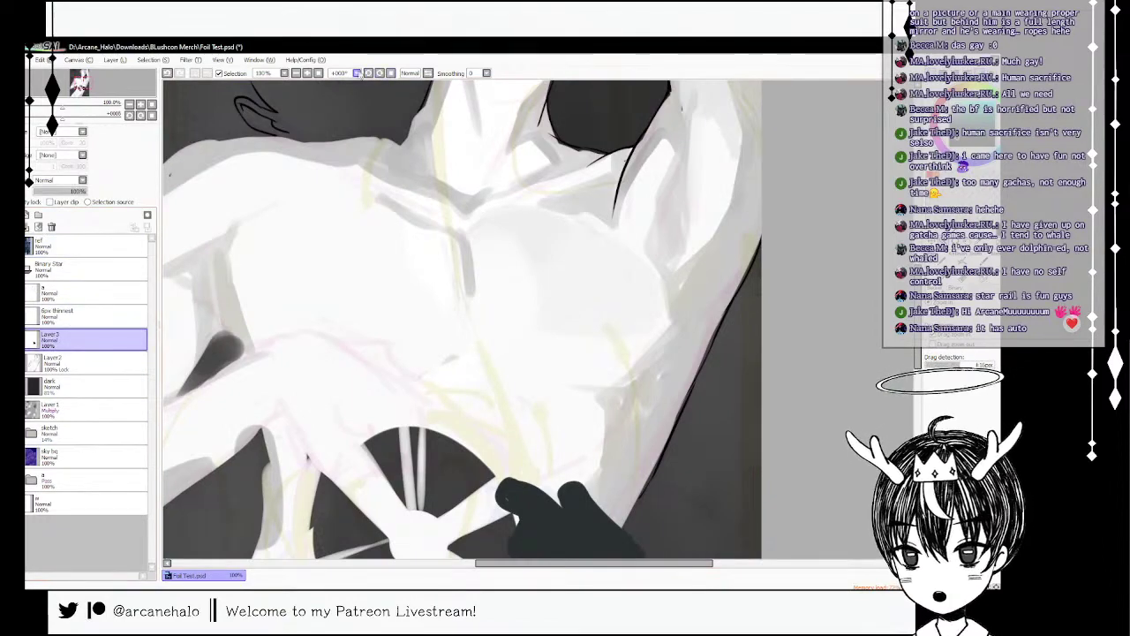
left_click(319, 75)
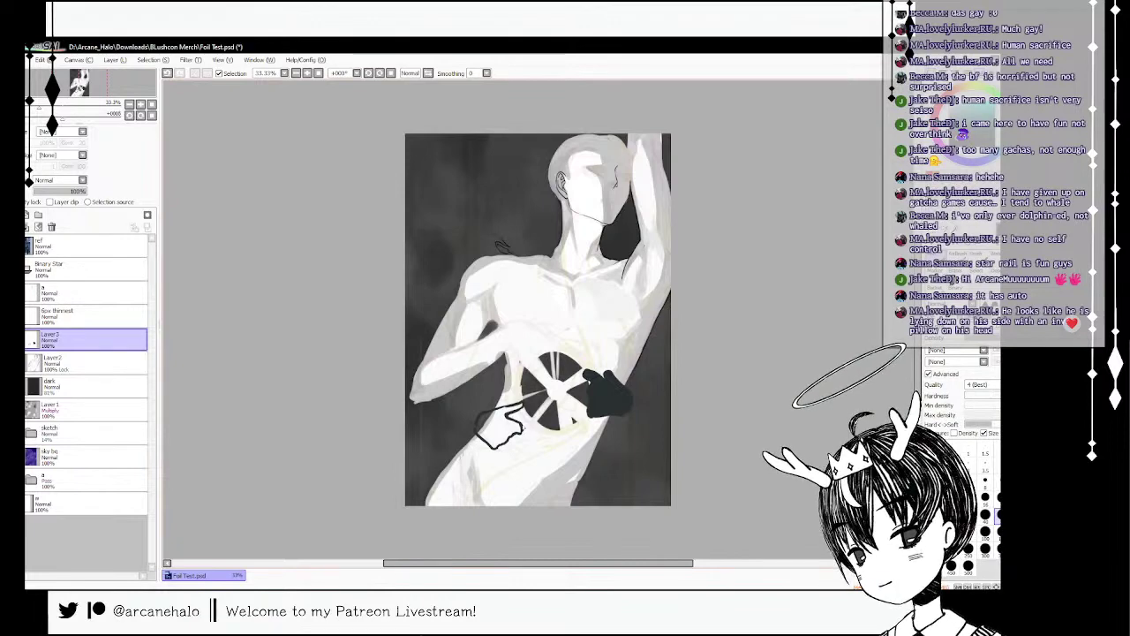
- Outline a second hand with spread fingers across the lower abdomen below the torso opening
left_click_drag(523, 425, 549, 459)
key("ctrl+z")
key("ctrl+z")
key("ctrl+z")
key("ctrl+z")
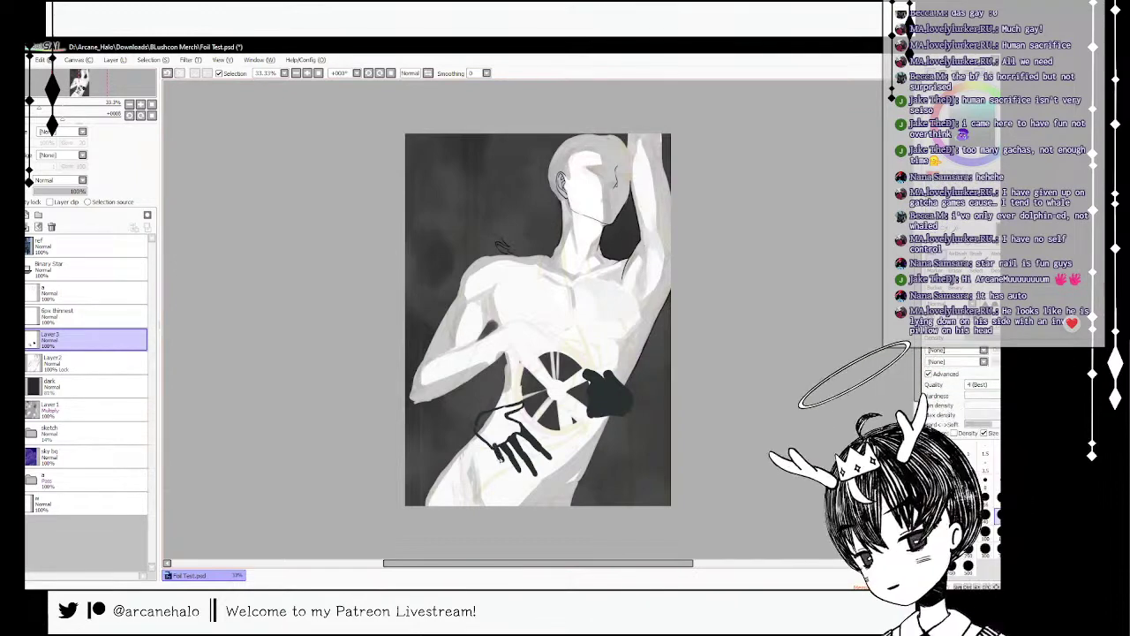
mouse_move(492, 449)
left_mouse_down()
mouse_move(521, 473)
mouse_move(510, 477)
left_mouse_up()
key("ctrl+z")
key("ctrl+z")
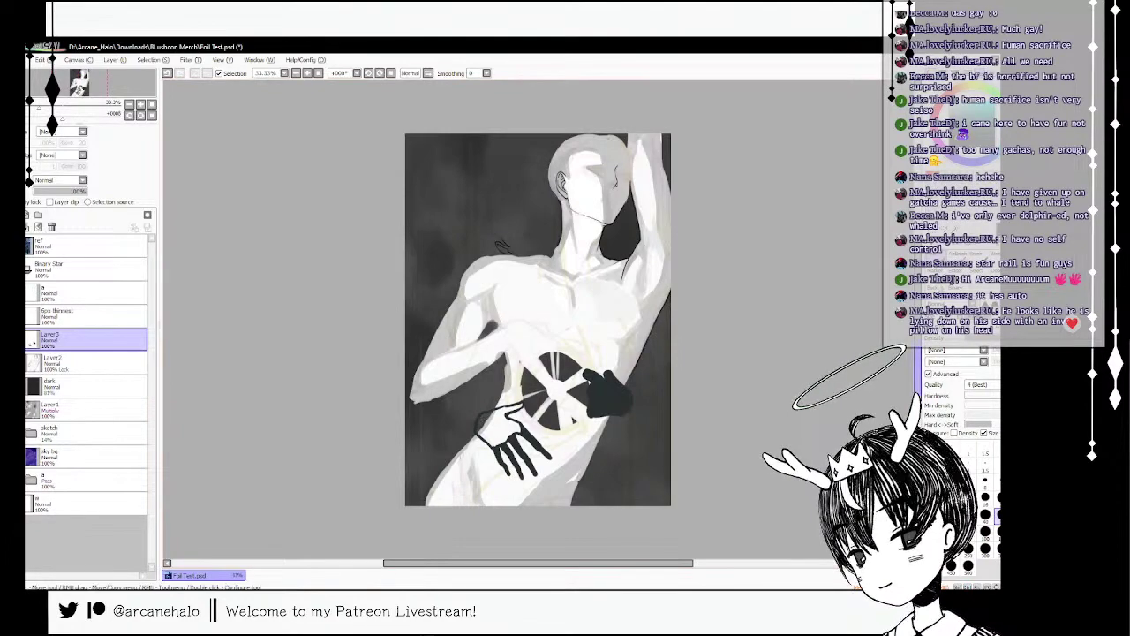
- Fill the spread hand with the dark colour and refine the fingers of the gripping hand
left_click(936, 270)
left_click(936, 284)
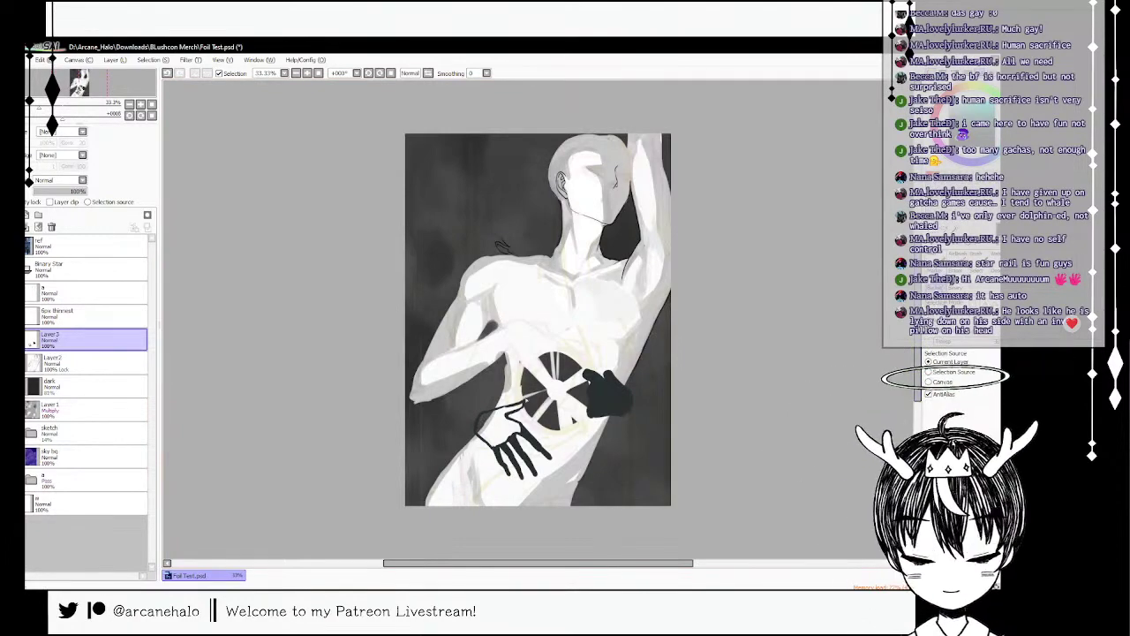
left_click(539, 412)
left_click(935, 255)
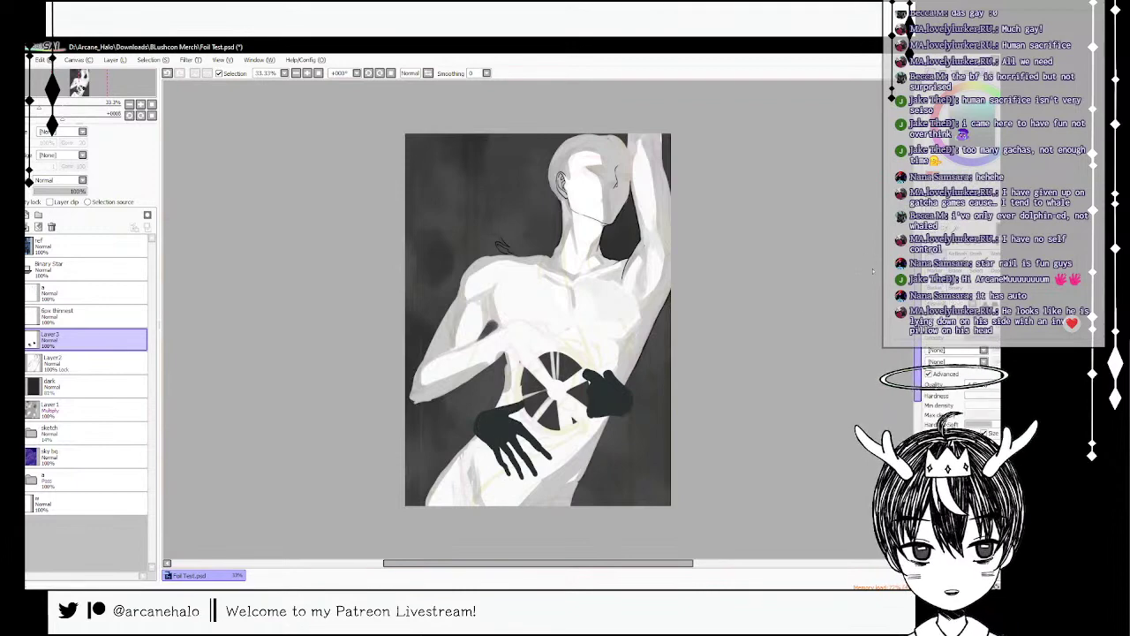
mouse_move(583, 381)
left_mouse_down()
mouse_move(592, 386)
mouse_move(579, 418)
mouse_move(595, 418)
left_mouse_up()
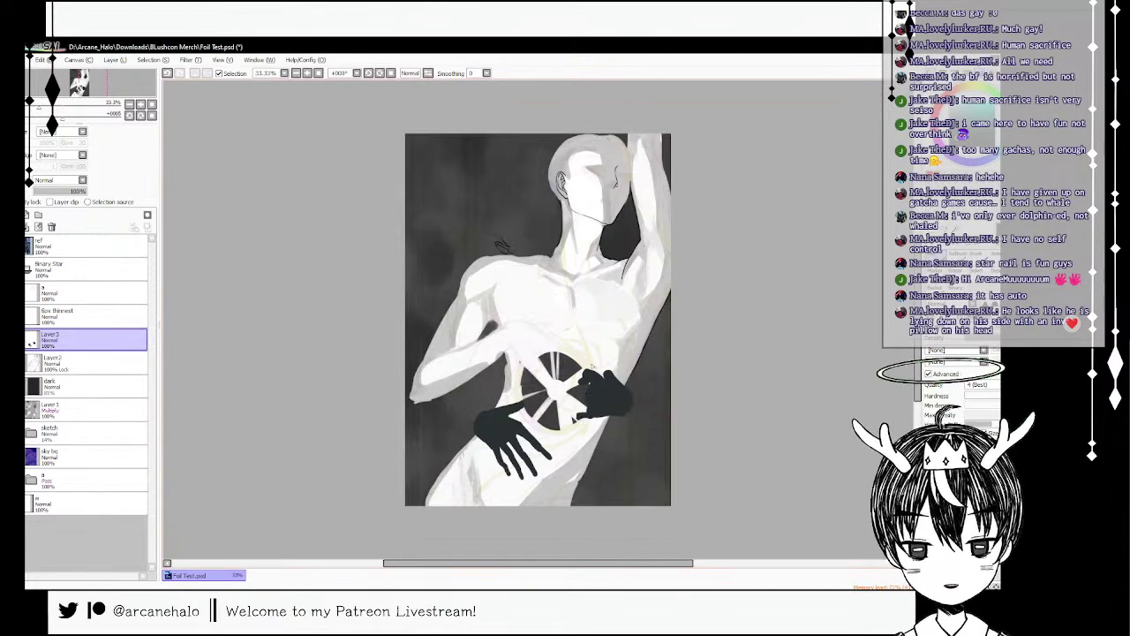
left_click_drag(603, 362, 610, 375)
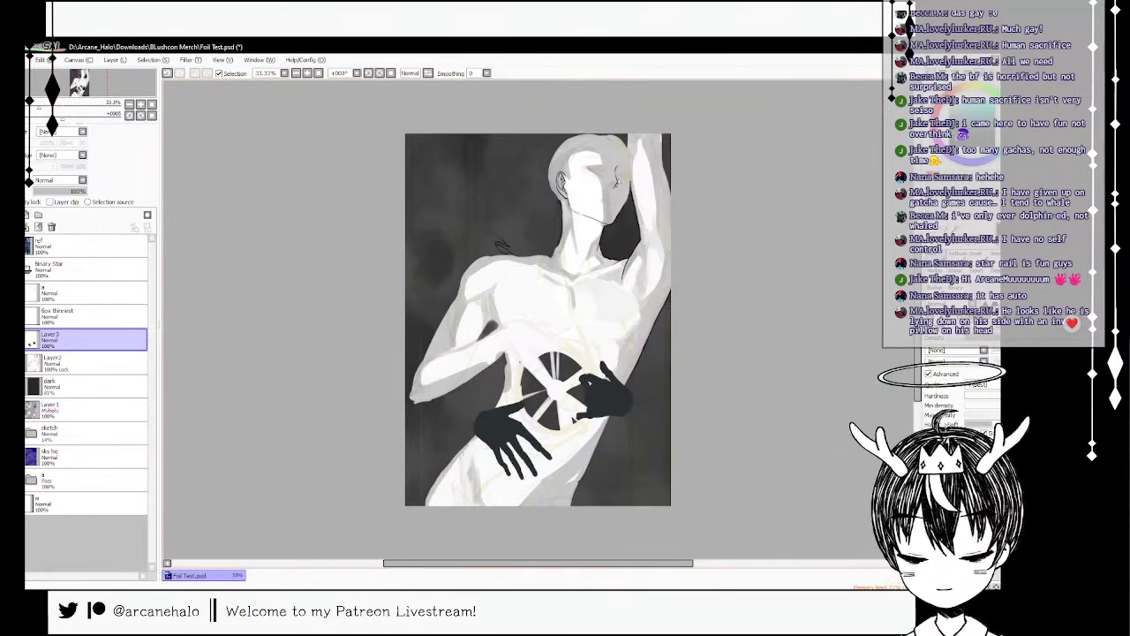
- Draw a round head behind the white figure's shoulder and fill it with the dark colour
left_click_drag(509, 252, 494, 189)
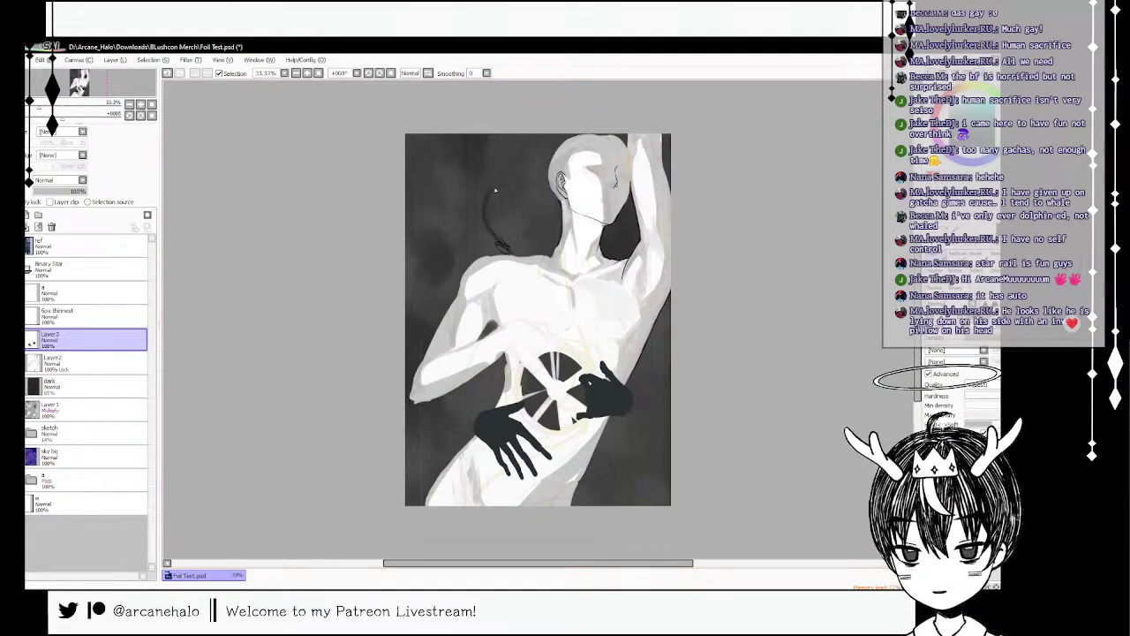
key("ctrl+z")
mouse_move(507, 252)
left_mouse_down()
mouse_move(495, 172)
mouse_move(533, 168)
mouse_move(557, 192)
left_mouse_up()
key("ctrl+z")
key("ctrl+z")
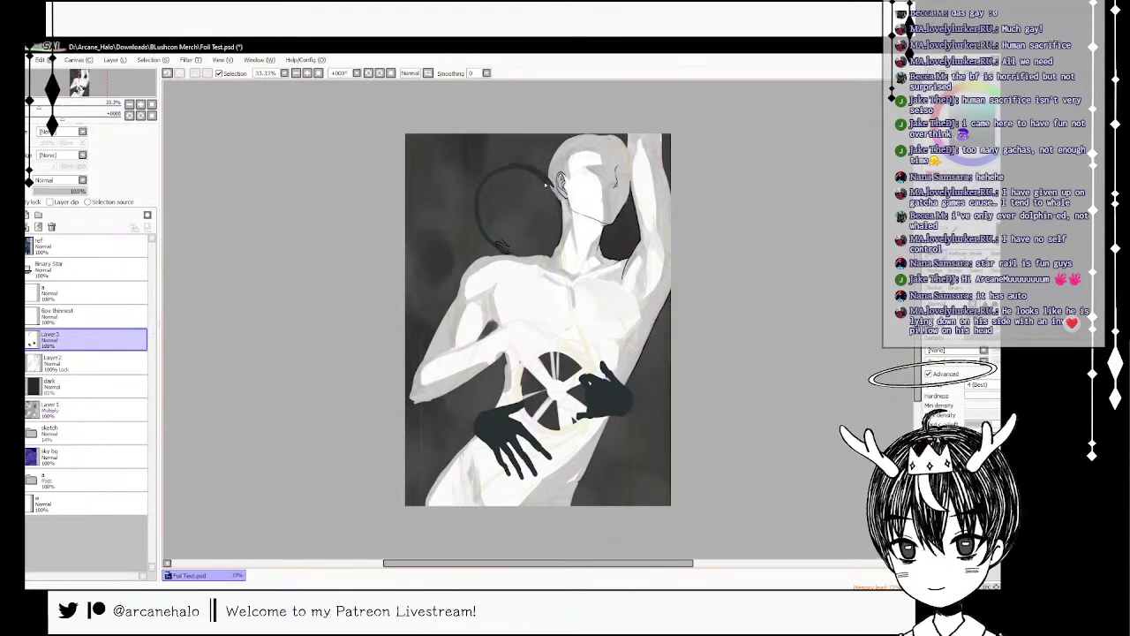
left_click_drag(558, 232, 507, 255)
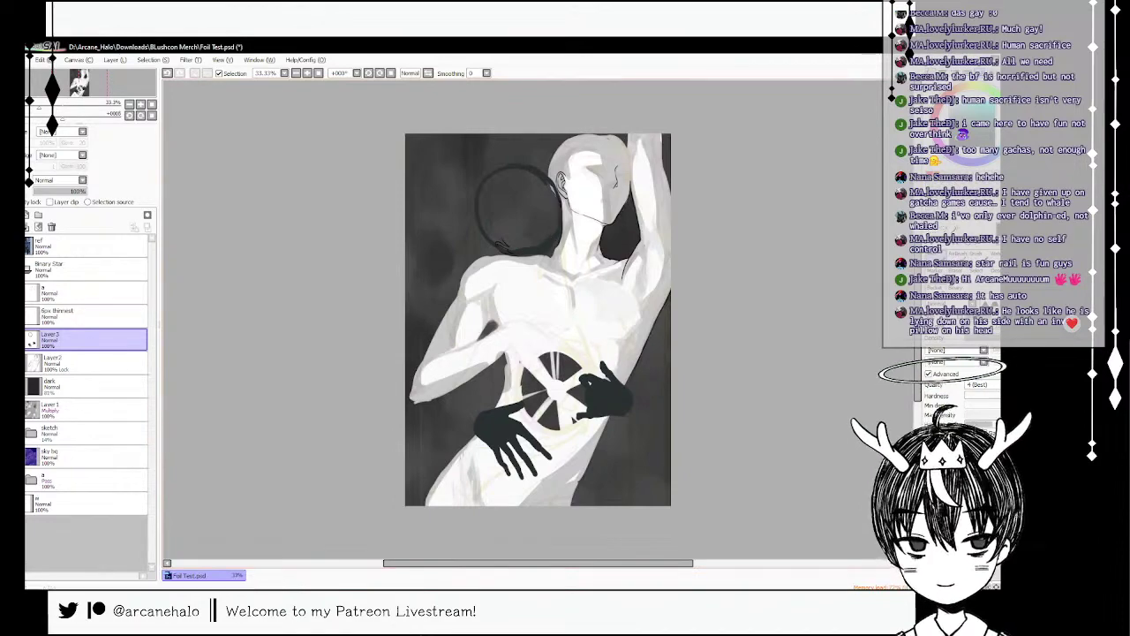
key("b")
left_click(522, 209)
left_click(935, 248)
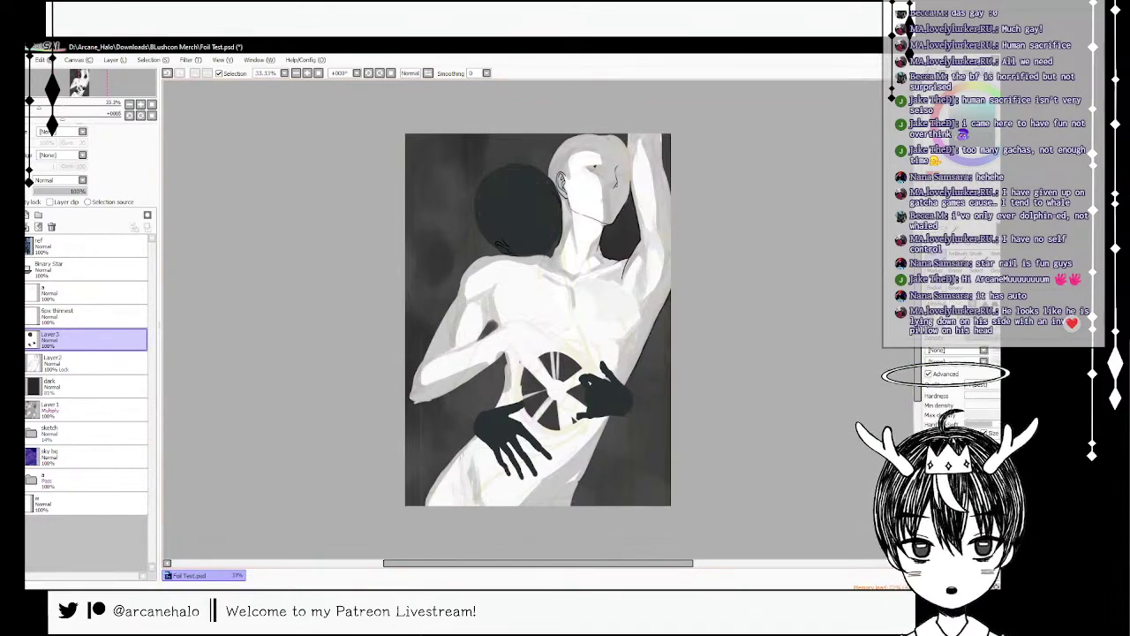
- Paint a light grey ringed eye ornament on the dark head and undo the vertical line running up from it
mouse_move(485, 197)
left_mouse_down()
mouse_move(487, 226)
mouse_move(496, 212)
mouse_move(490, 220)
mouse_move(476, 199)
mouse_move(486, 192)
mouse_move(500, 215)
mouse_move(495, 226)
mouse_move(483, 210)
mouse_move(486, 231)
mouse_move(502, 193)
mouse_move(491, 196)
mouse_move(500, 219)
mouse_move(508, 194)
mouse_move(510, 225)
mouse_move(475, 201)
mouse_move(492, 139)
left_mouse_up()
key("ctrl+z")
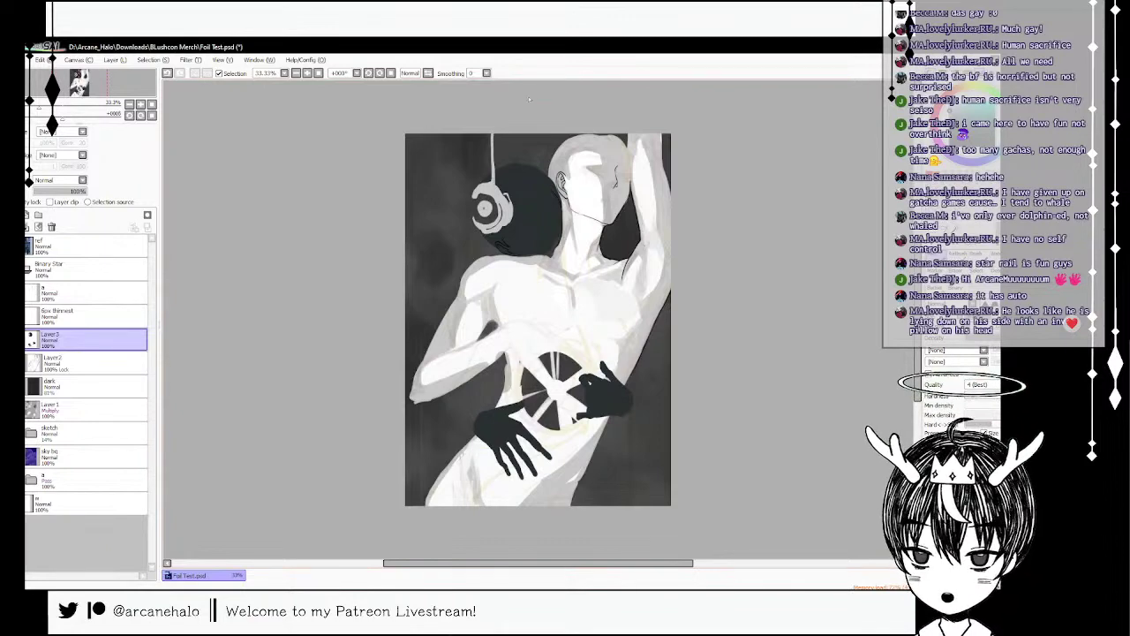
key("ctrl+z")
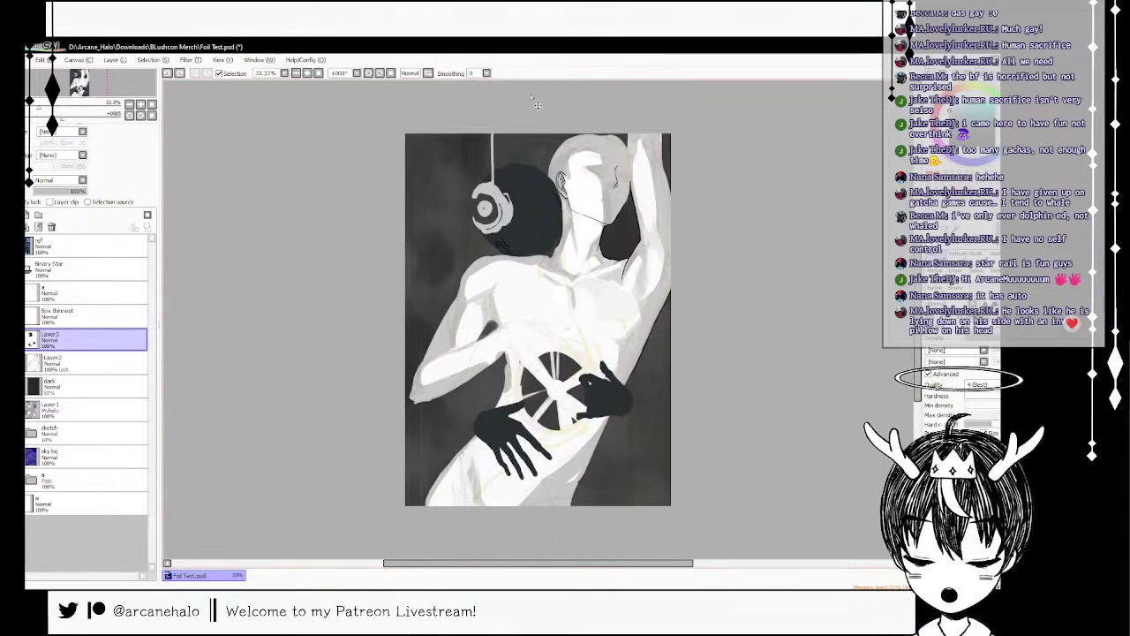
key("ctrl+z")
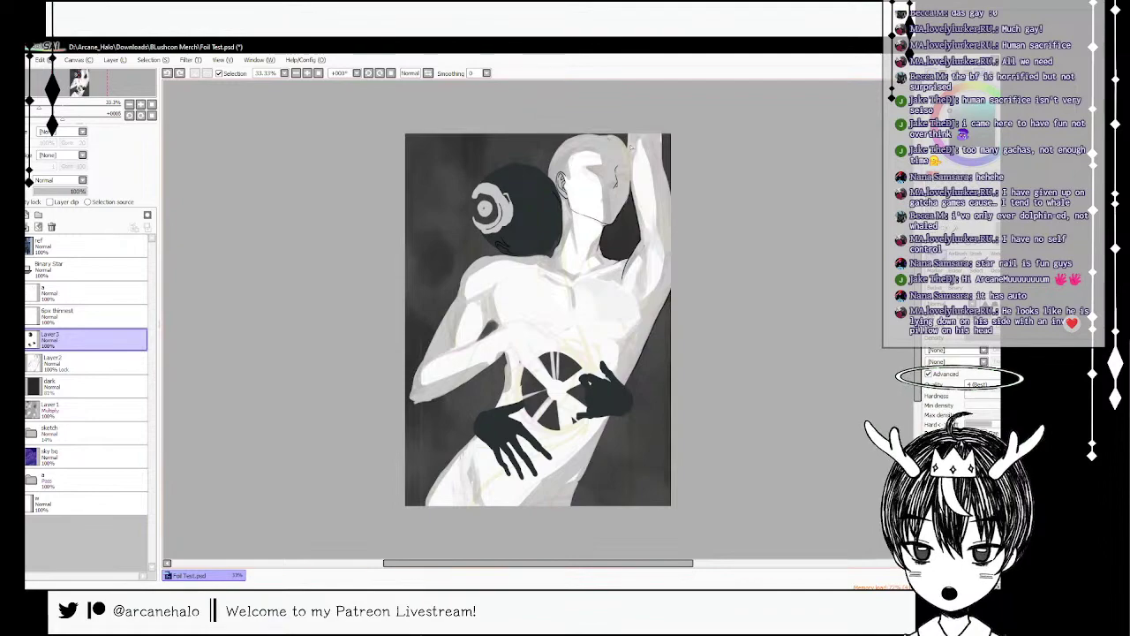
left_click_drag(627, 155, 625, 130)
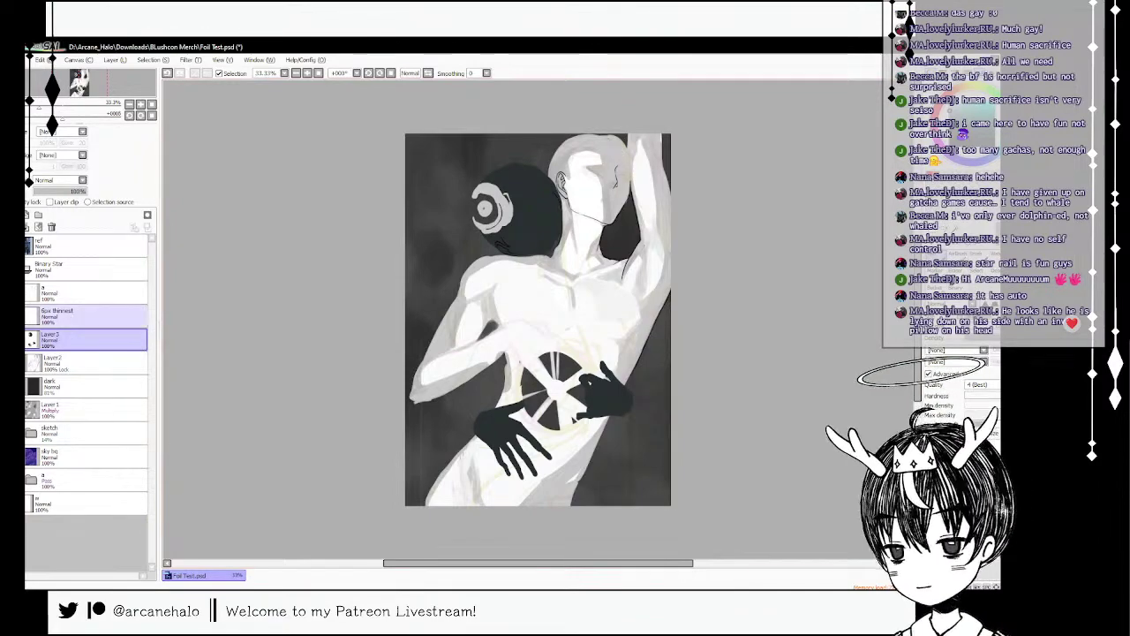
left_click(20, 340)
left_click(19, 340)
key("ctrl+z")
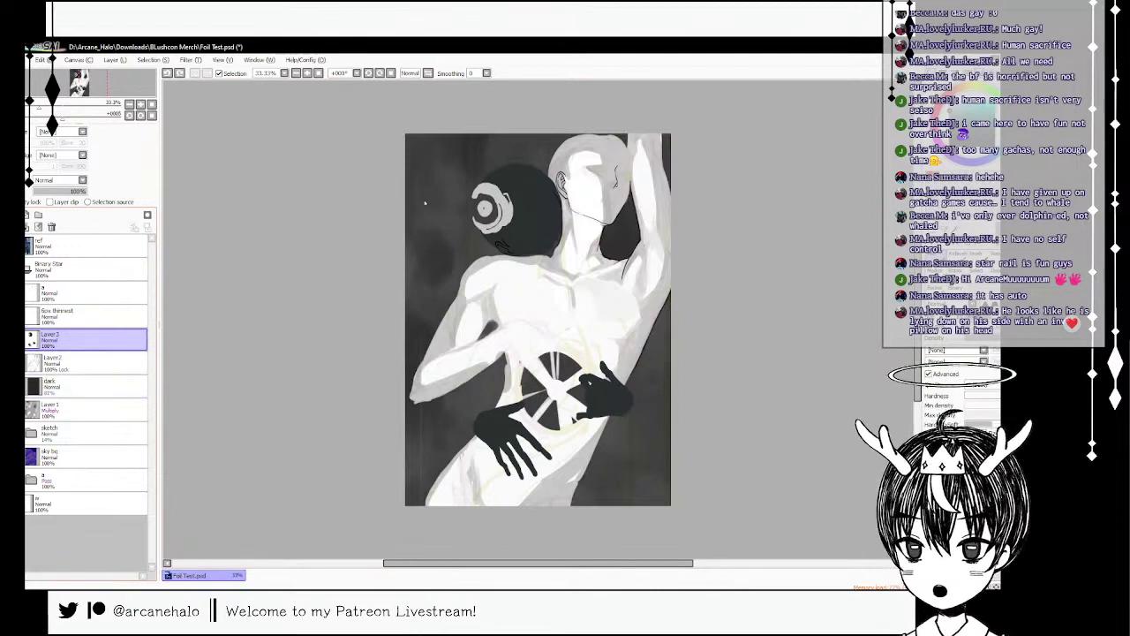
- Refine the eye ornament's ring and shade the dark head with grey planes beside the white figure's neck
left_click_drag(491, 233, 510, 202)
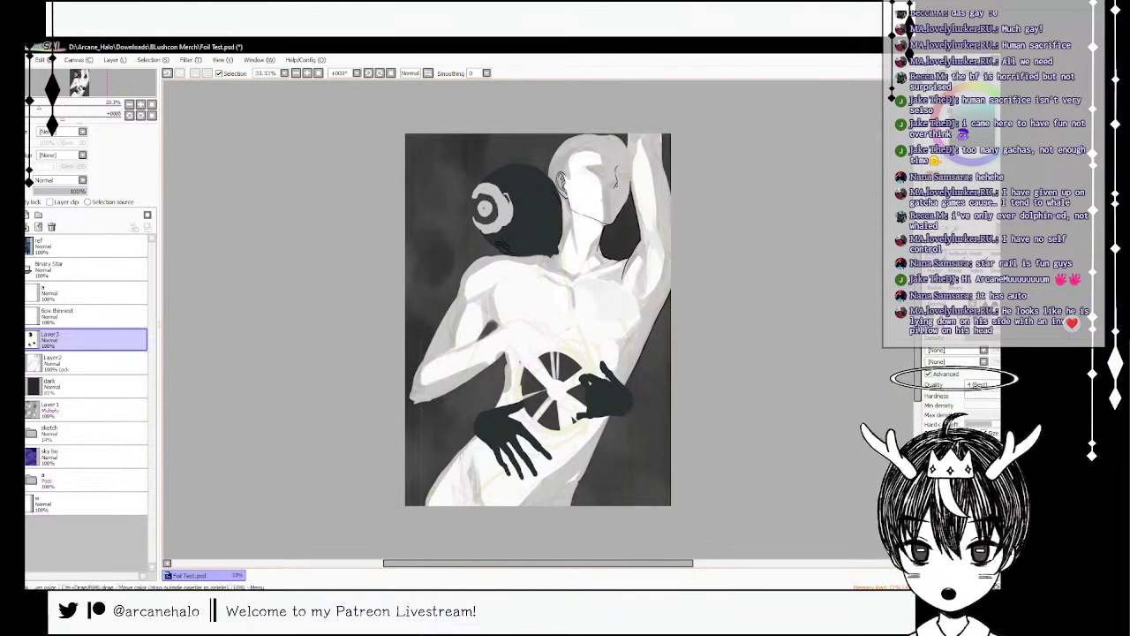
left_click(976, 253)
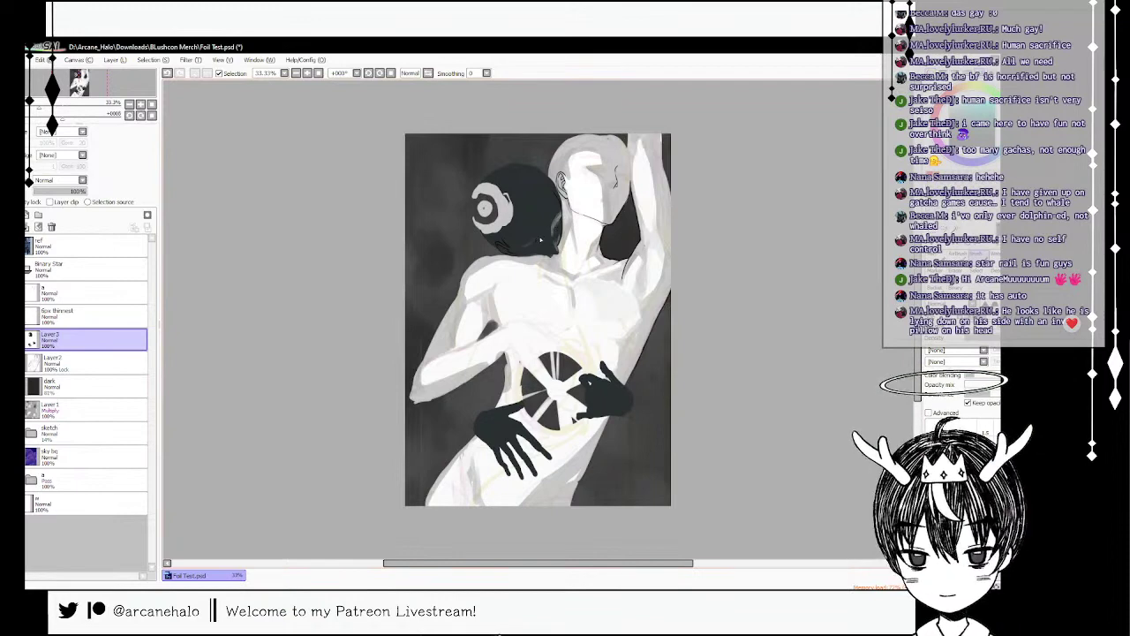
left_click(996, 257)
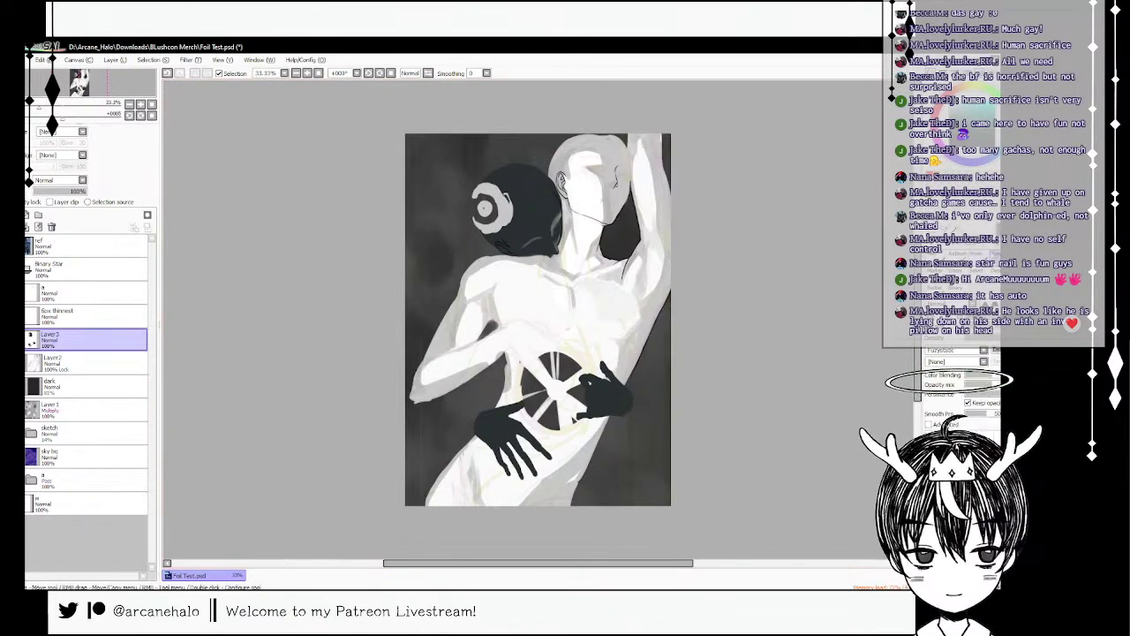
left_click_drag(560, 217, 555, 235)
key("ctrl+z")
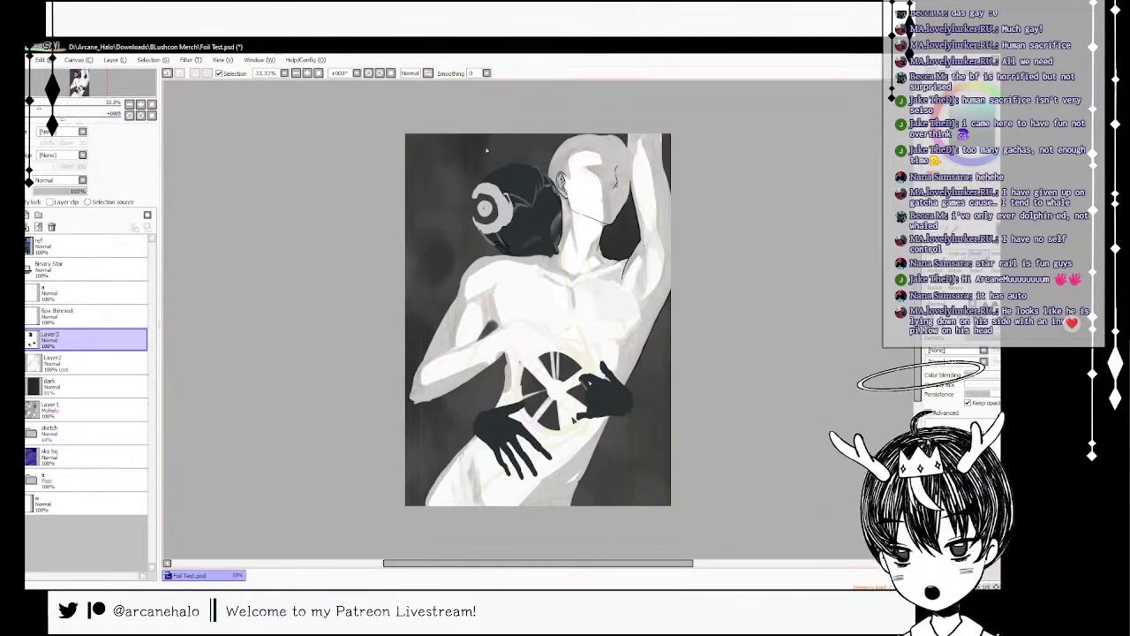
- Add a new clipped layer directly above the dark layer
left_click(73, 387)
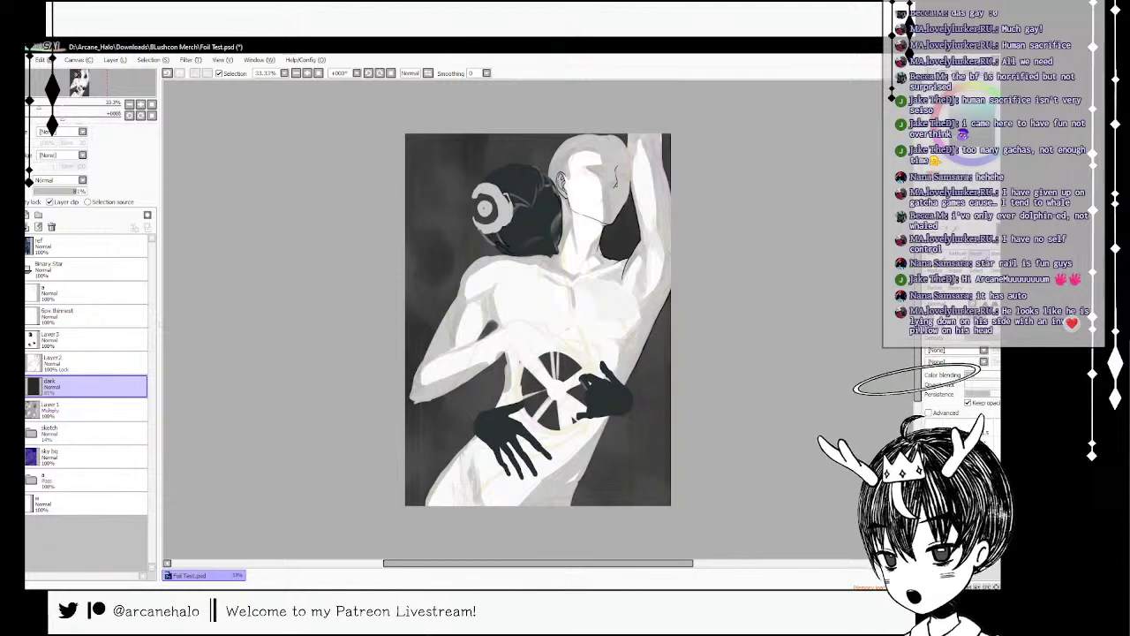
left_click(17, 214)
left_click(52, 201)
- Outline the dark figure's shoulder behind the white figure's upper arm and fill it with the dark colour
left_click_drag(463, 275, 435, 296)
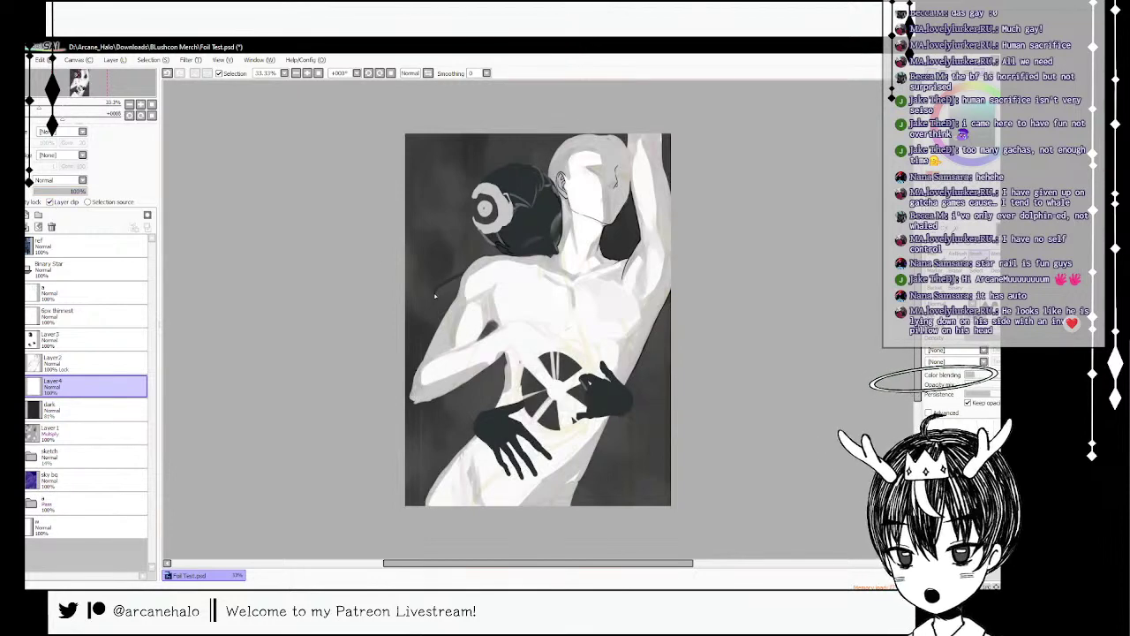
key("ctrl+z")
mouse_move(493, 247)
left_mouse_down()
mouse_move(435, 289)
mouse_move(436, 317)
left_mouse_up()
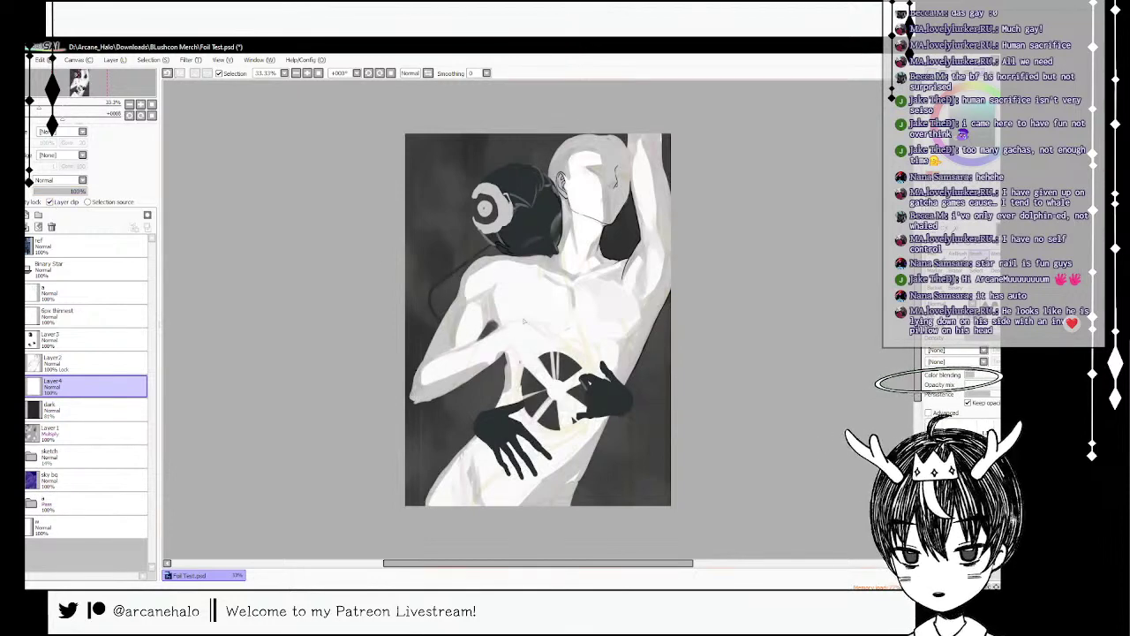
left_click_drag(510, 277, 496, 250)
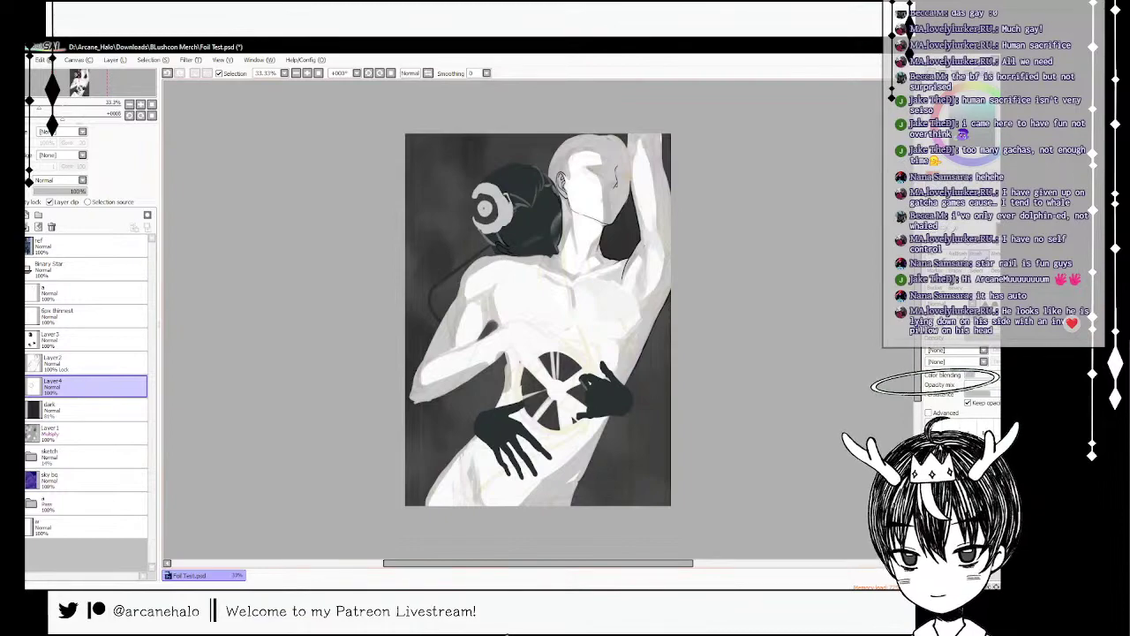
left_click(935, 284)
left_click(459, 279)
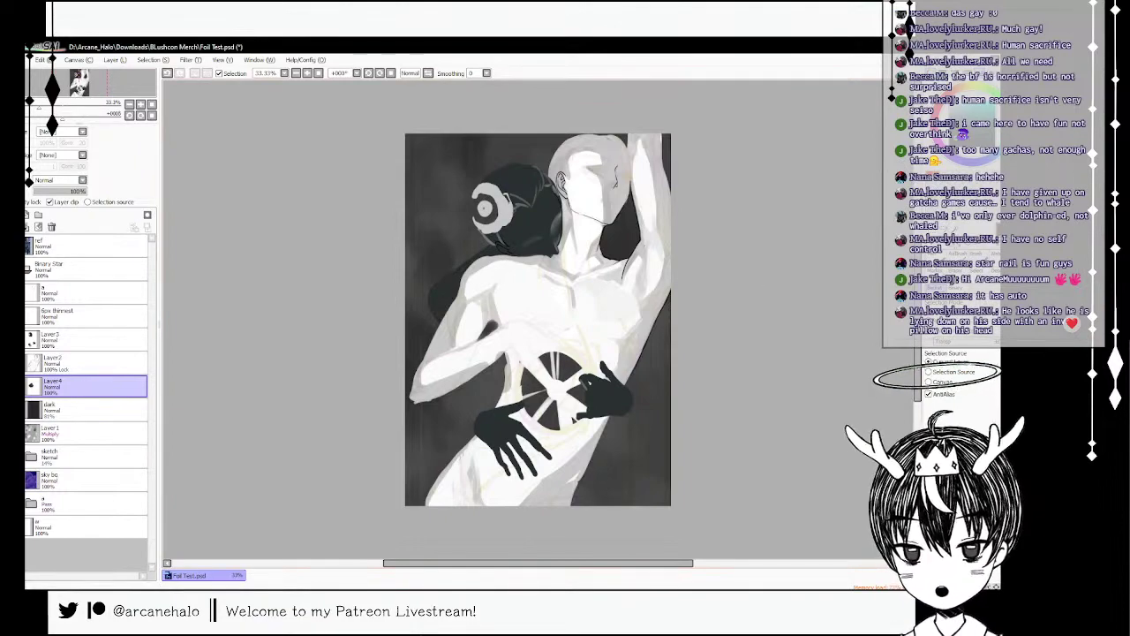
left_click(976, 253)
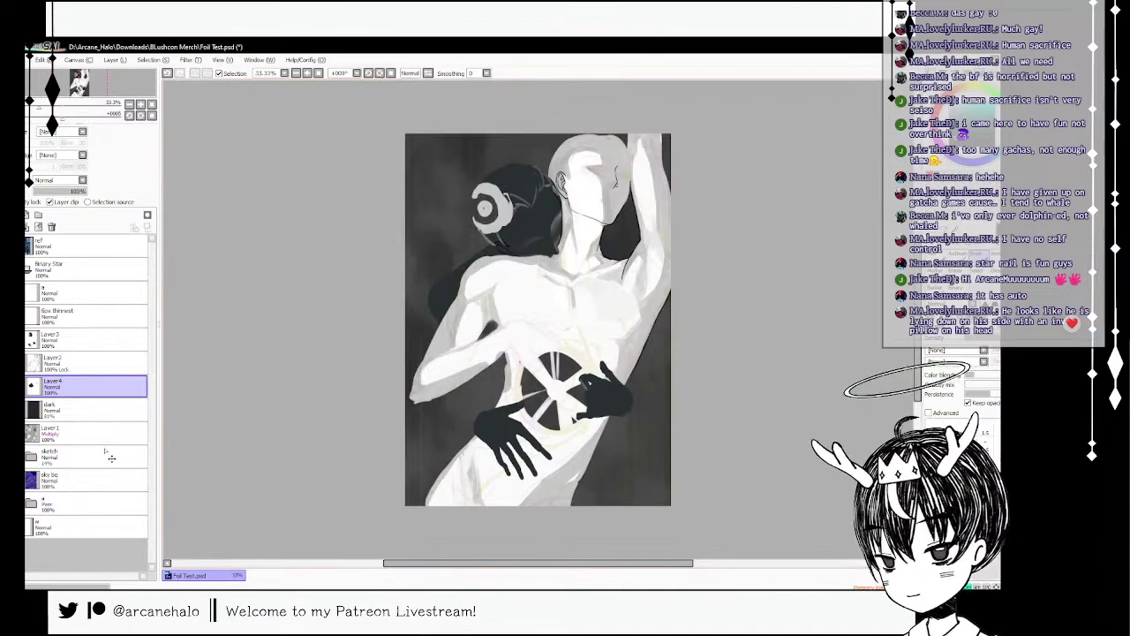
- Spray a soft light grey glow on the dark layer between the white figure's neck and raised arm
left_click(97, 432)
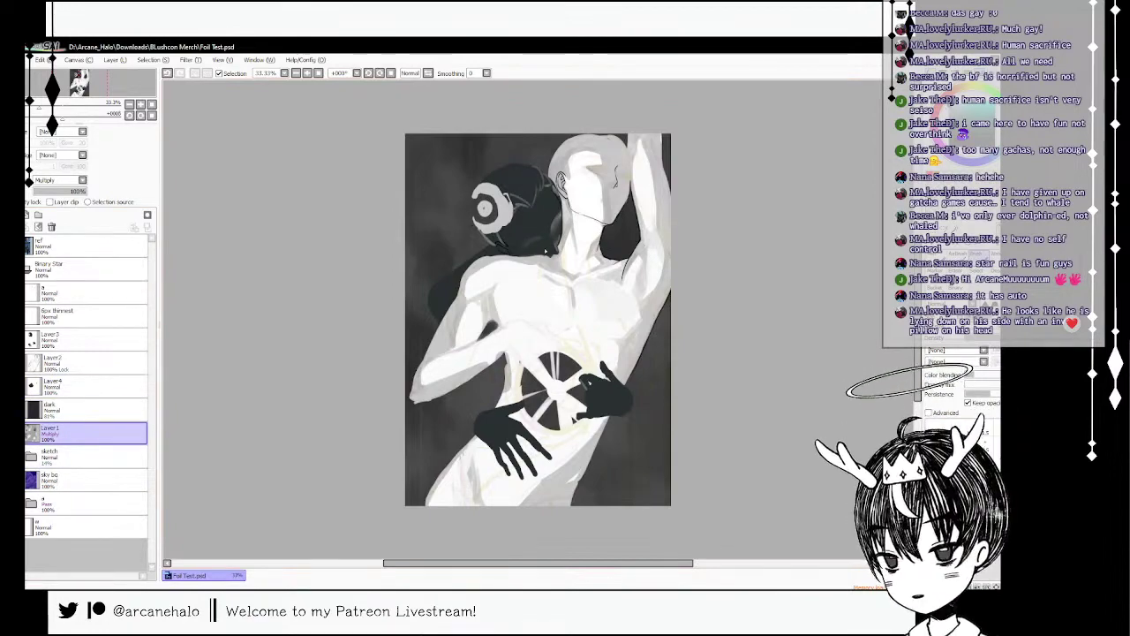
left_click_drag(609, 253, 617, 240)
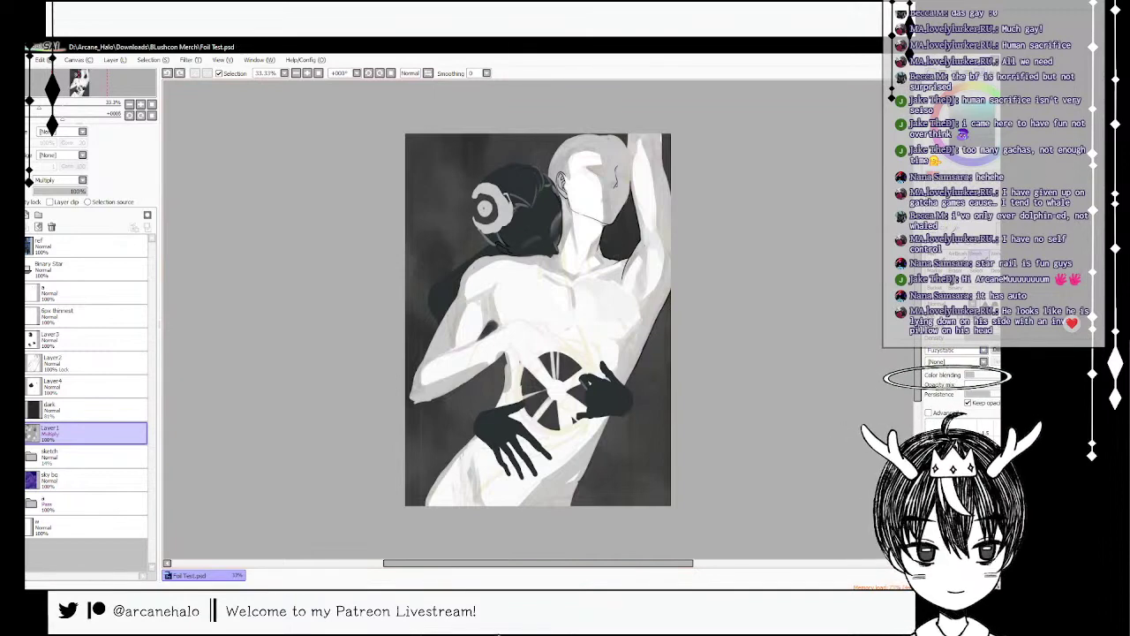
mouse_move(621, 262)
left_mouse_down()
mouse_move(621, 246)
mouse_move(616, 255)
left_mouse_up()
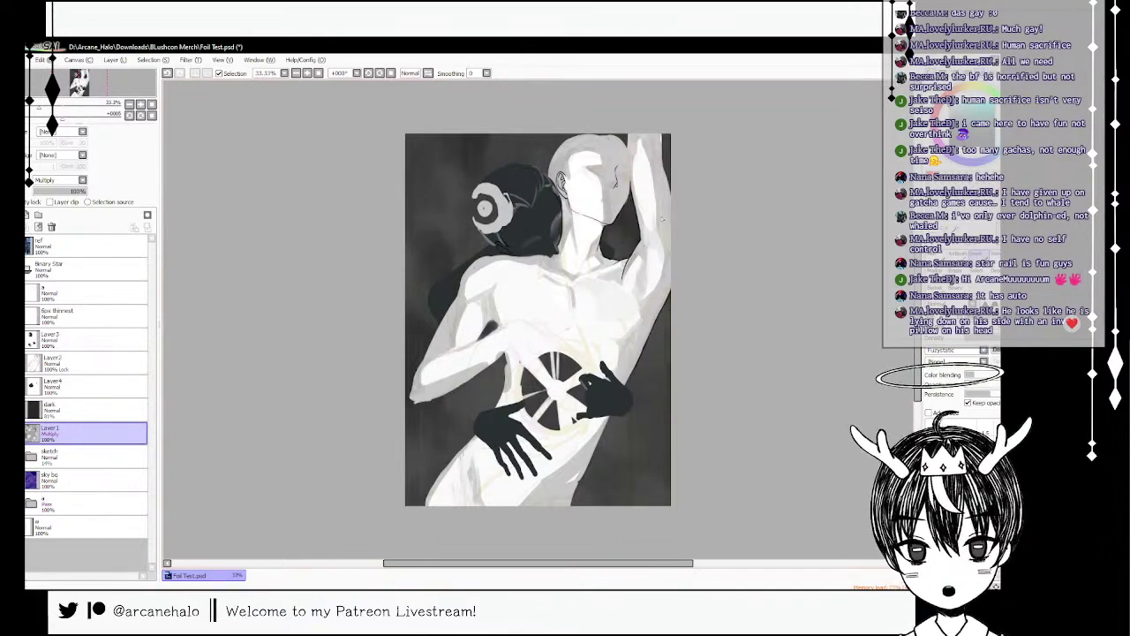
left_click(78, 408)
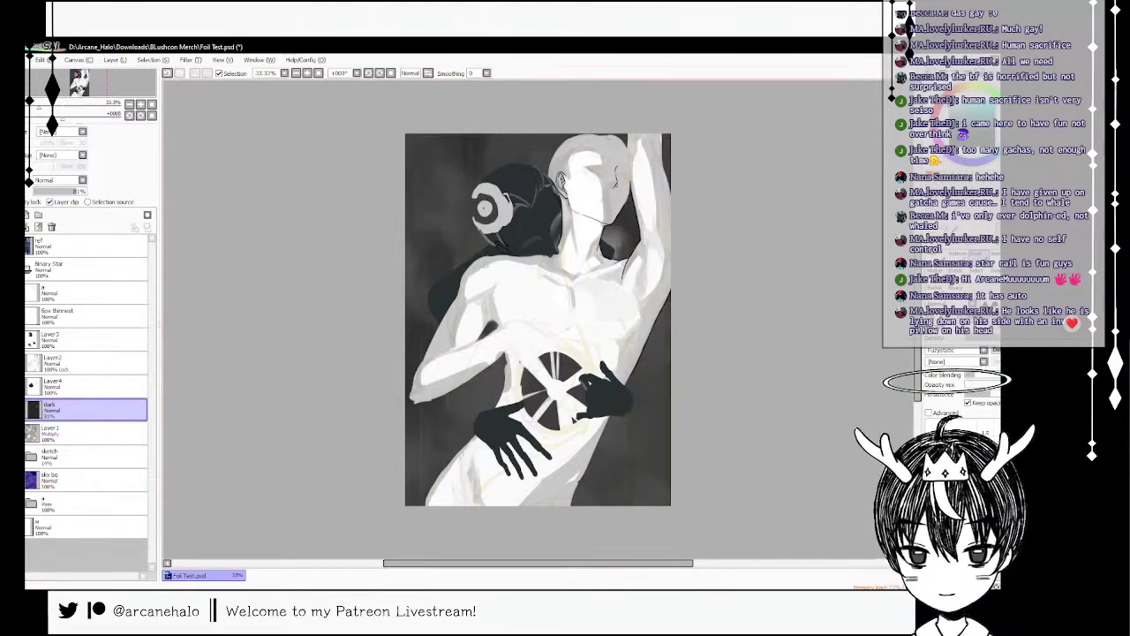
left_click_drag(483, 248, 473, 247)
key("ctrl+z")
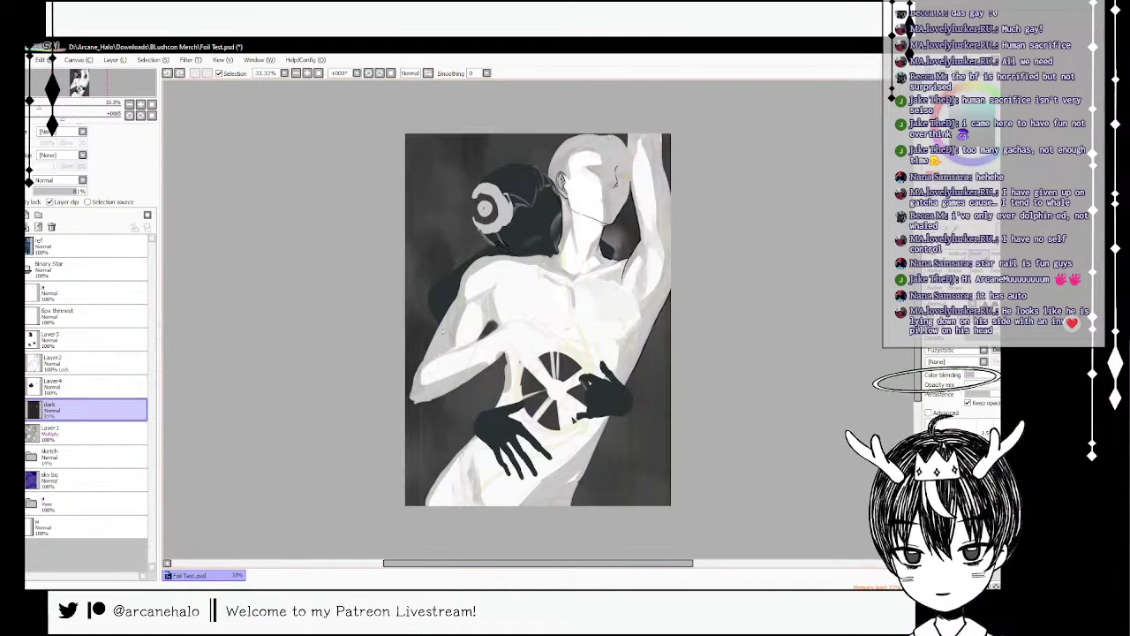
- Spray soft light grey texture into the dark background beside the bent arm and around both dark hands
left_click_drag(433, 331, 416, 296)
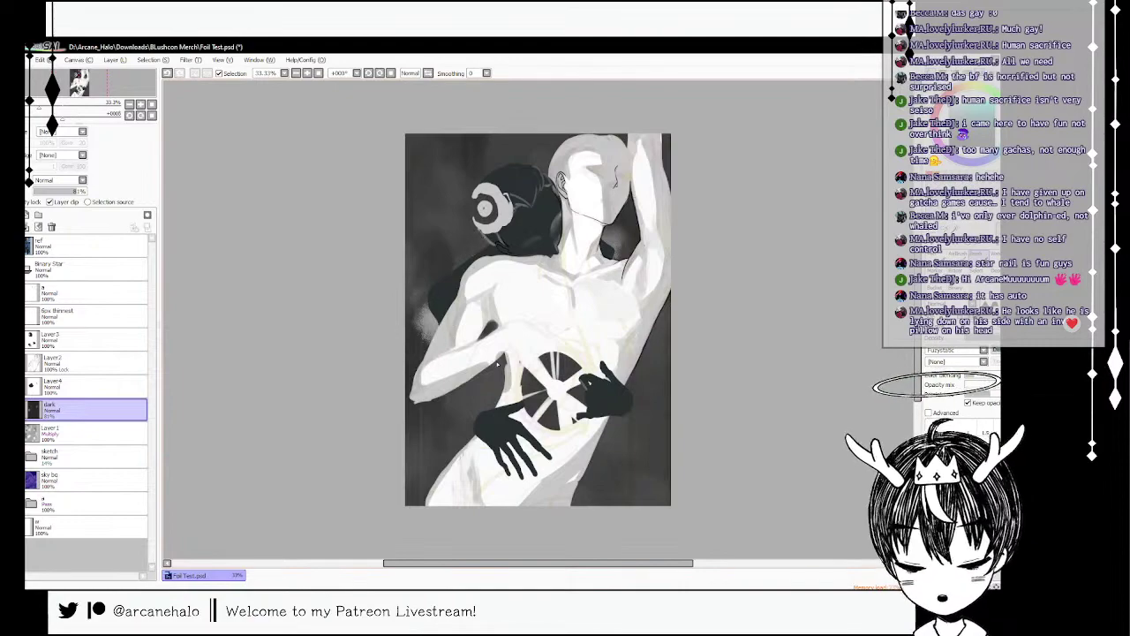
left_click_drag(497, 364, 509, 377)
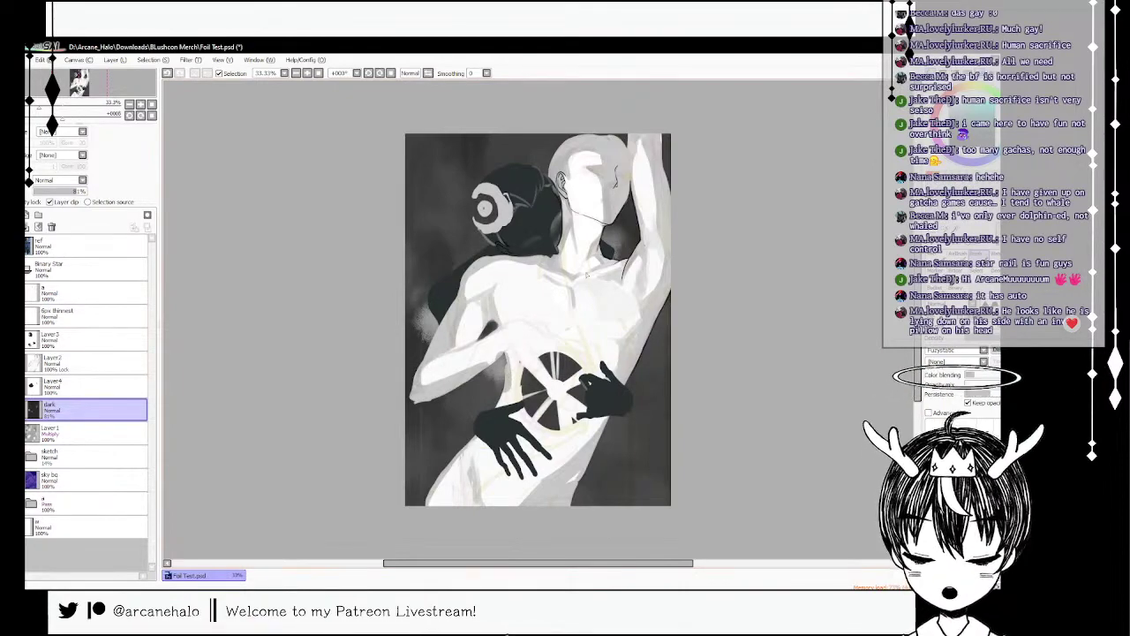
mouse_move(631, 394)
left_mouse_down()
mouse_move(641, 371)
mouse_move(636, 406)
left_mouse_up()
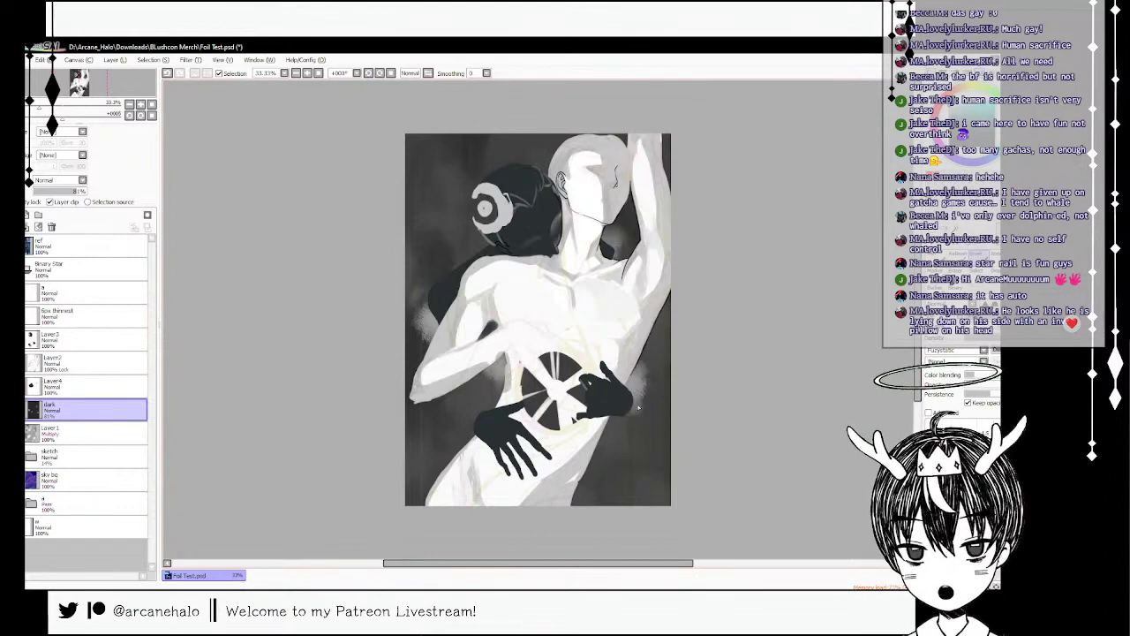
left_click_drag(657, 348, 653, 355)
mouse_move(467, 426)
left_mouse_down()
mouse_move(462, 441)
mouse_move(465, 422)
mouse_move(447, 435)
left_mouse_up()
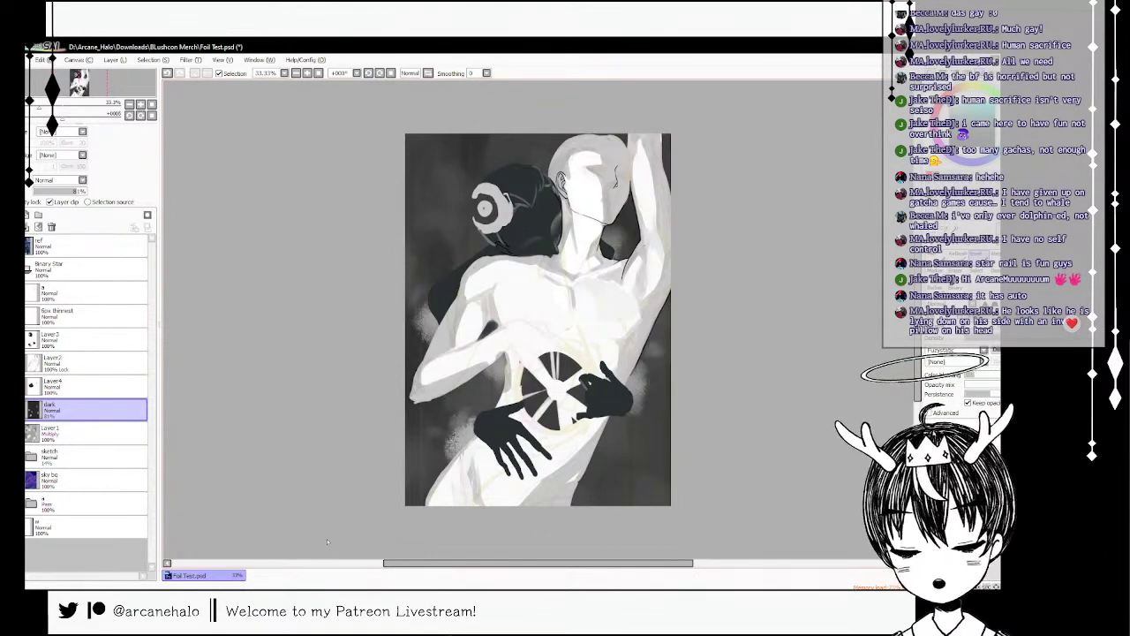
left_click_drag(486, 224, 458, 263)
key("ctrl+z")
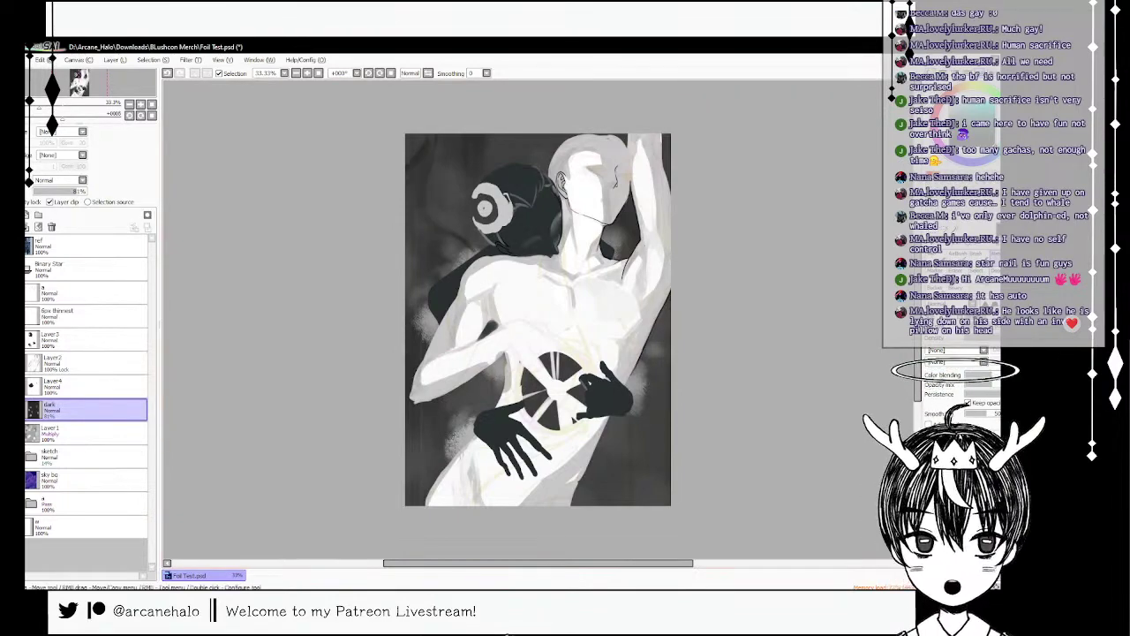
- Draw thin light grey curved lines in the dark background beside the dark figure's head and shoulder
left_click(977, 254)
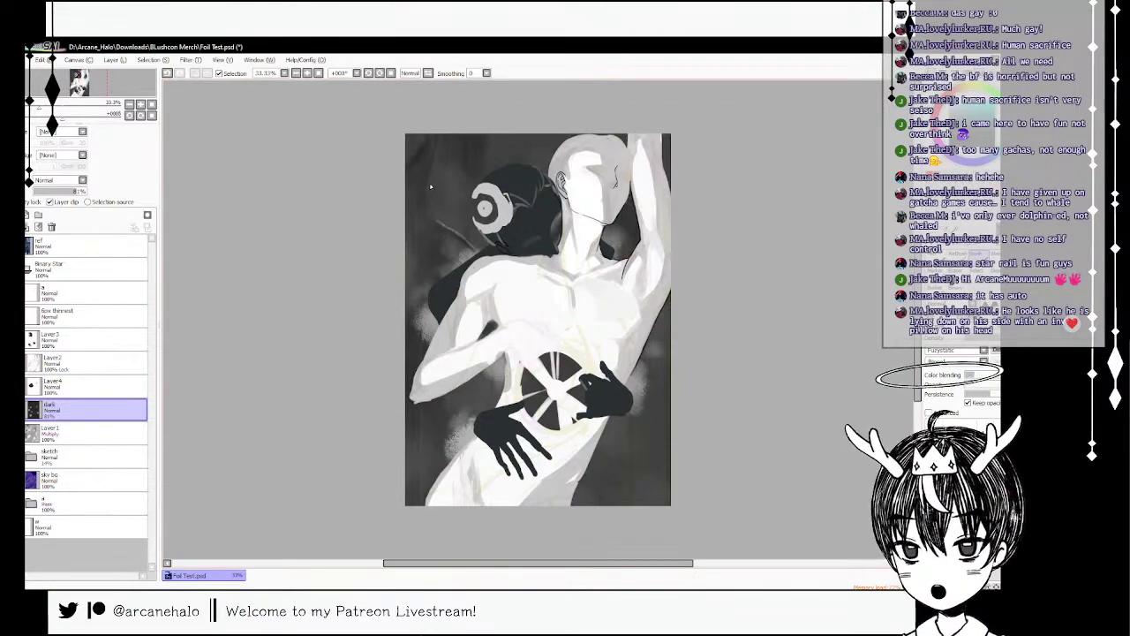
left_click_drag(429, 169, 435, 153)
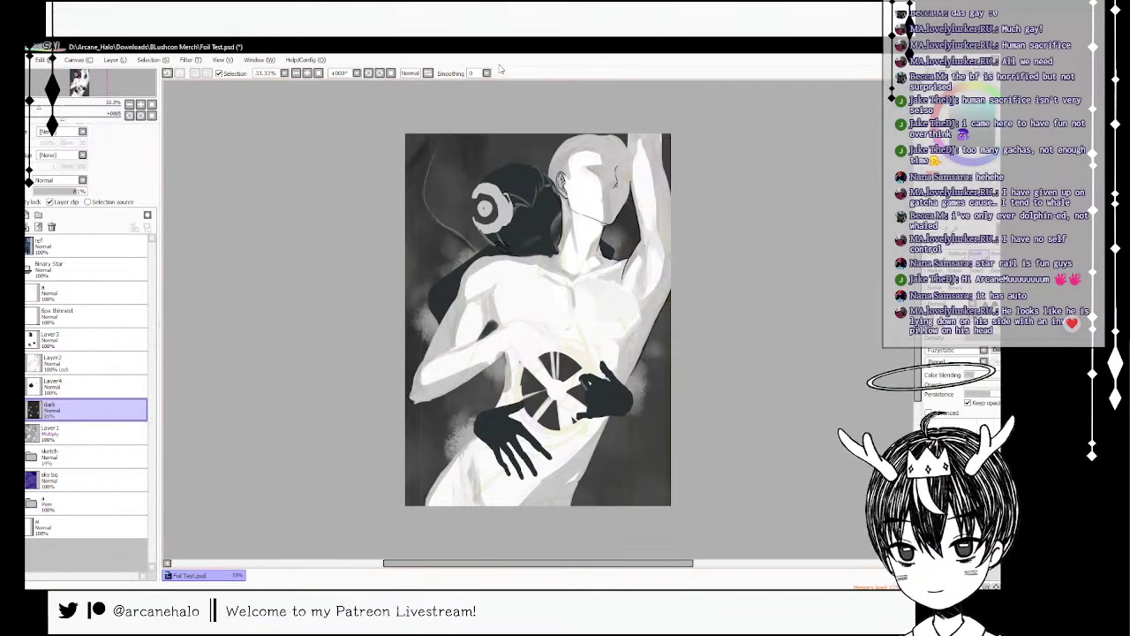
left_click(995, 253)
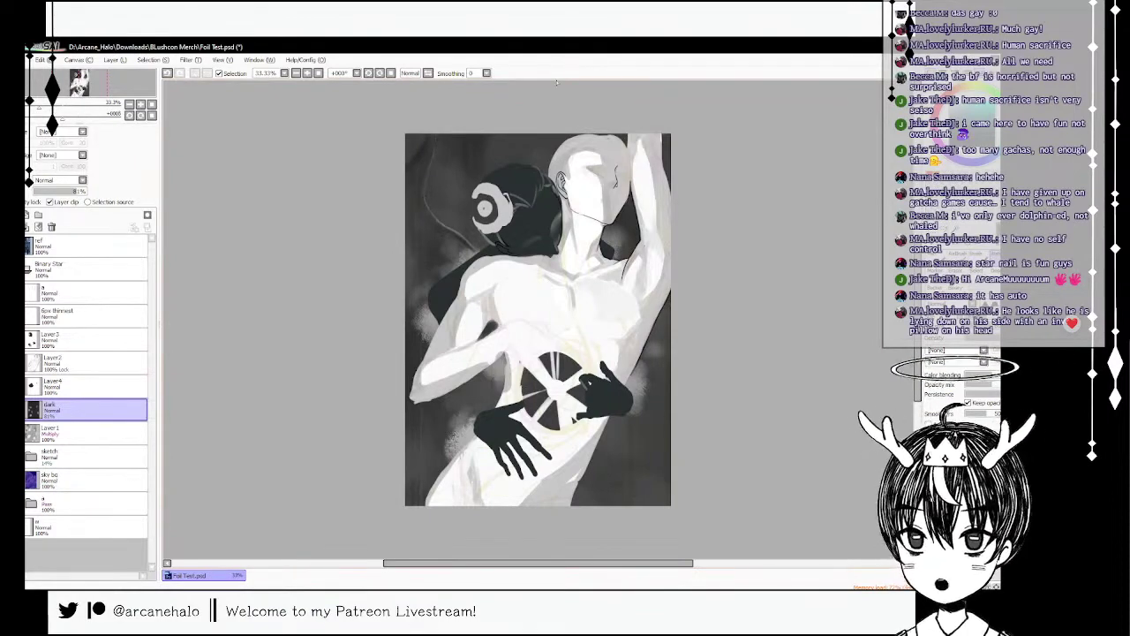
left_click(980, 258)
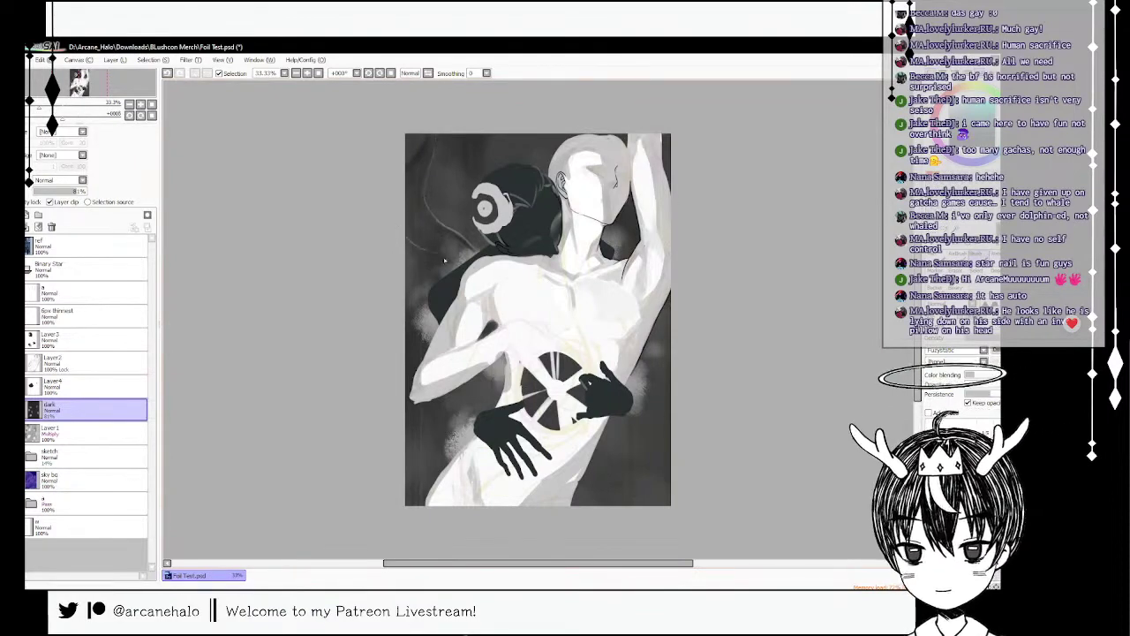
left_click(983, 258)
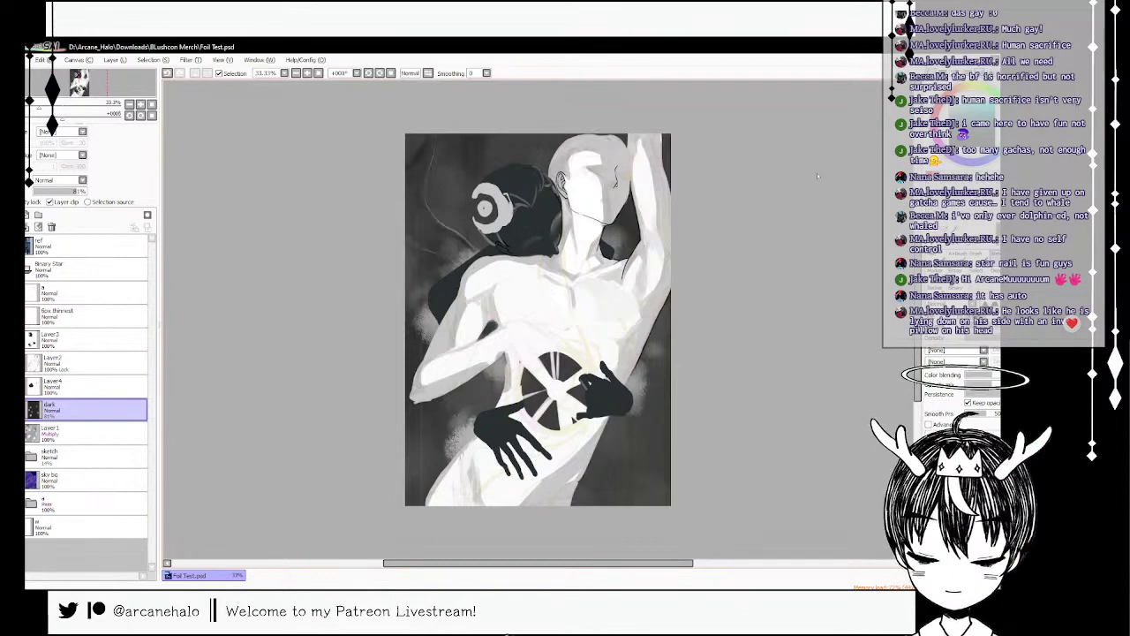
- Add a new clipped layer directly above Layer2, undoing the trial strokes made on the white figure's hand
left_click(72, 365)
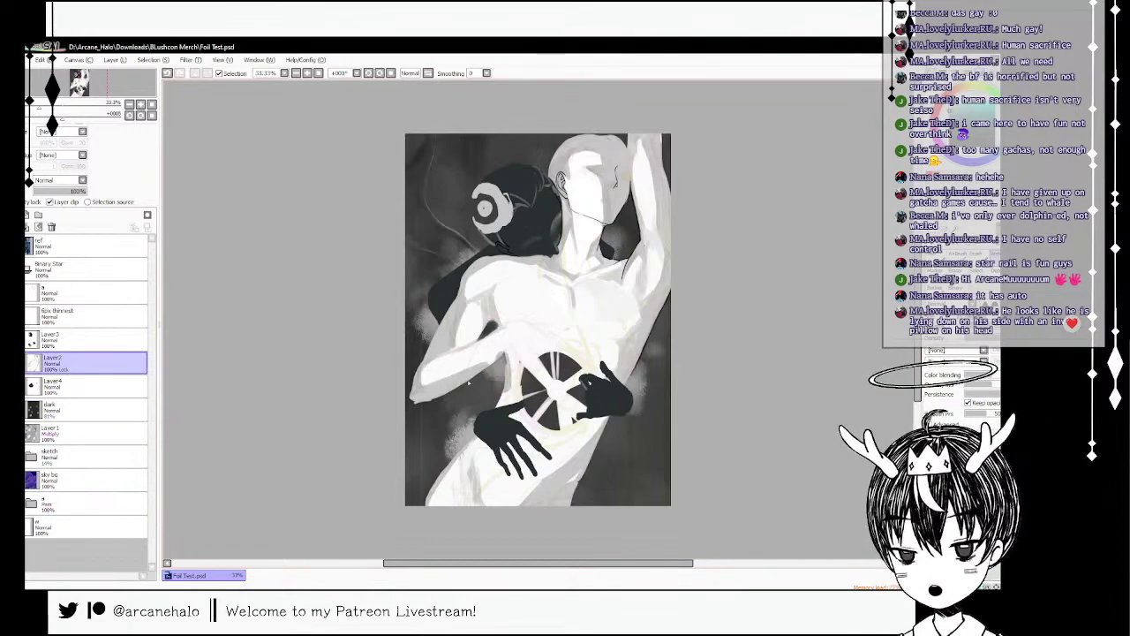
left_click(978, 260)
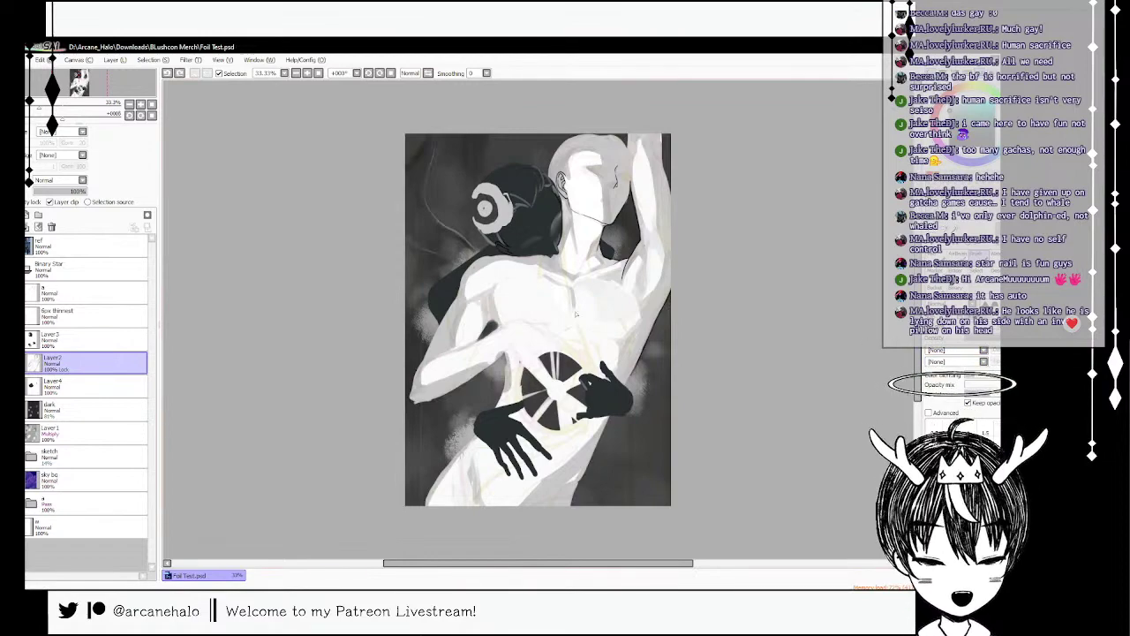
left_click_drag(514, 326, 547, 350)
key("ctrl+z")
key("ctrl+z")
left_click(28, 227)
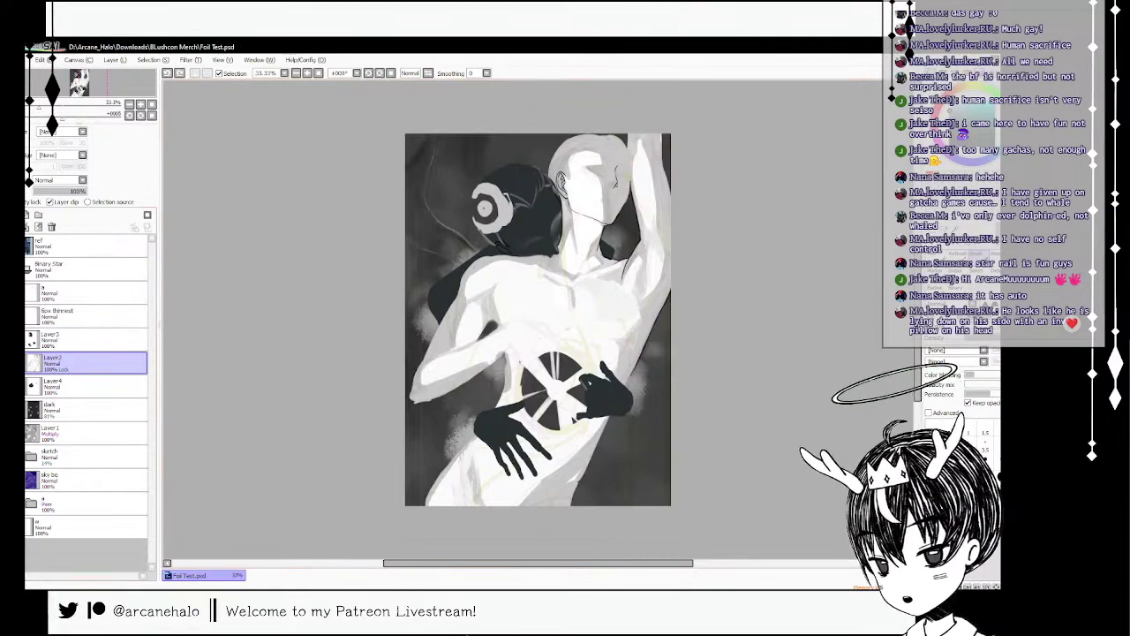
left_click(52, 202)
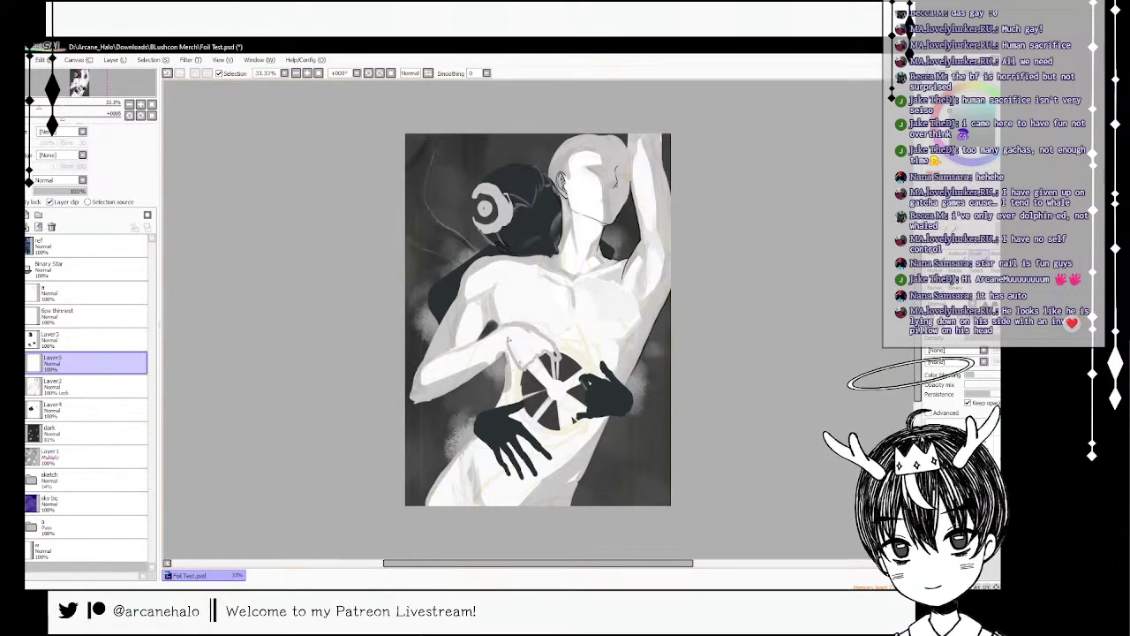
- Fill the outlined hand of the white figure's bent arm with light grey and shape its fingers over the dark opening
left_click(935, 288)
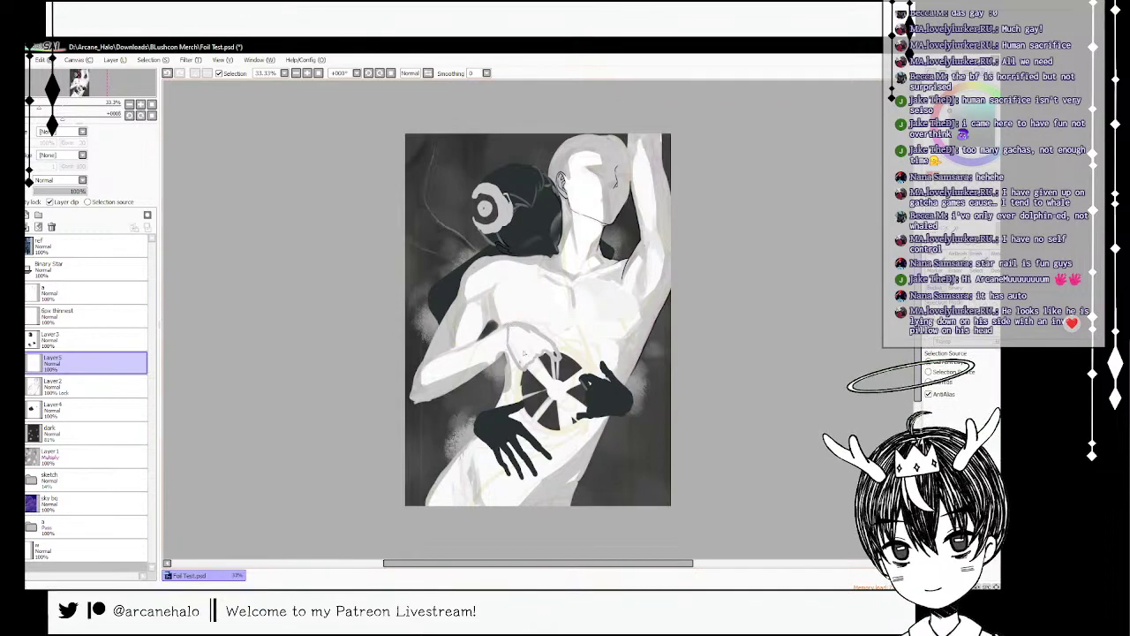
left_click(528, 344)
left_click(977, 255)
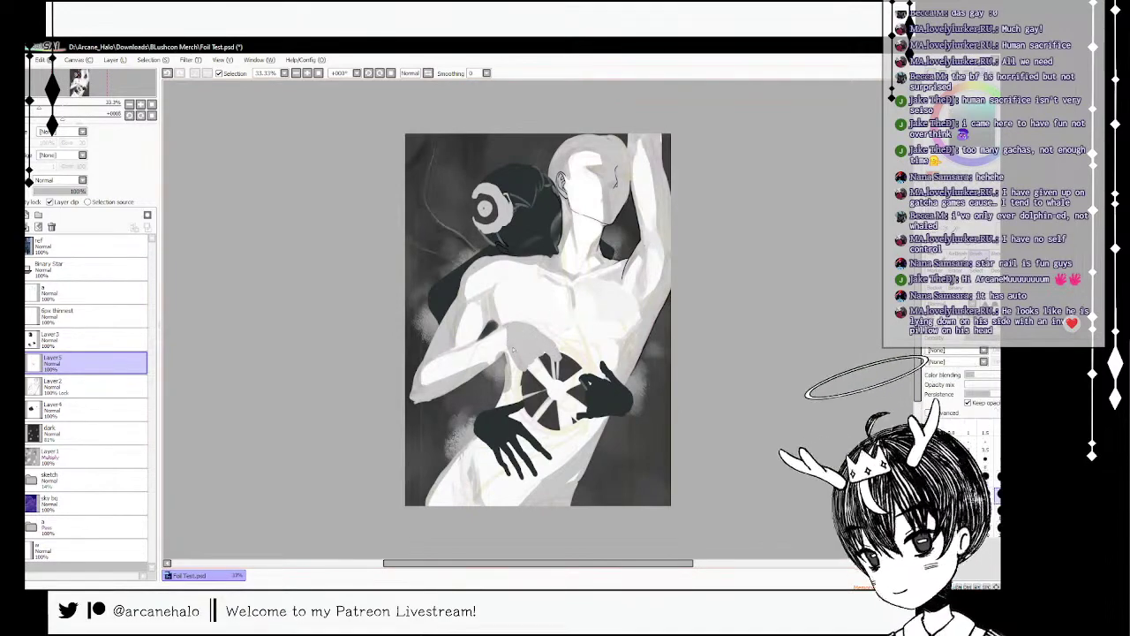
key("ctrl+z")
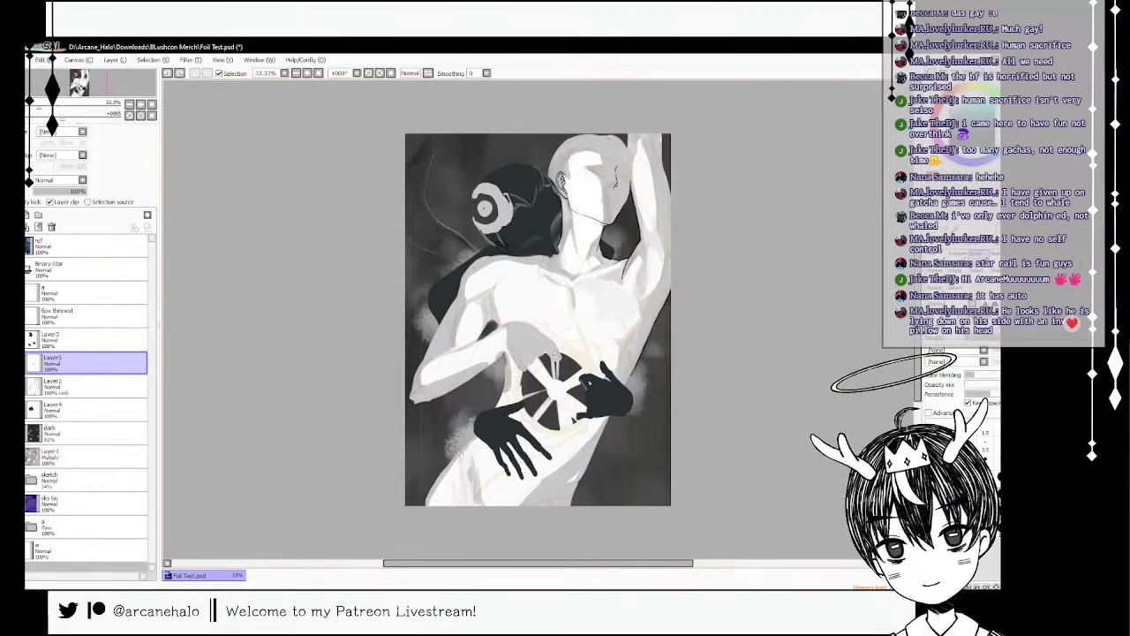
left_click_drag(556, 354, 549, 343)
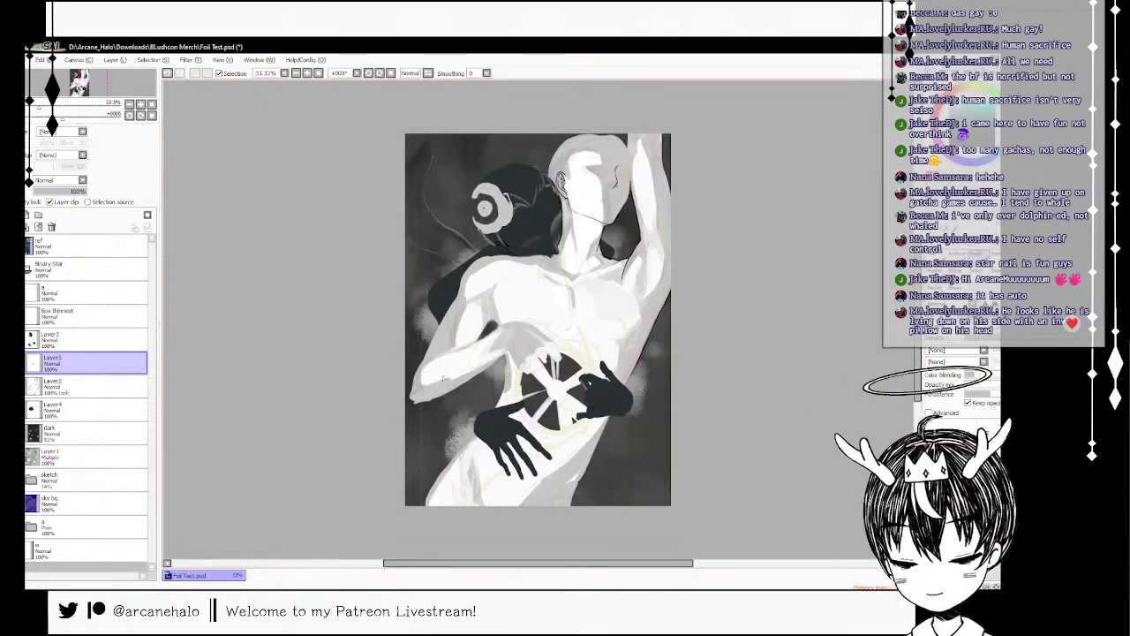
- Shade the wrist and forearm of the bent arm with light grey planes and save the file
left_click_drag(505, 360, 497, 354)
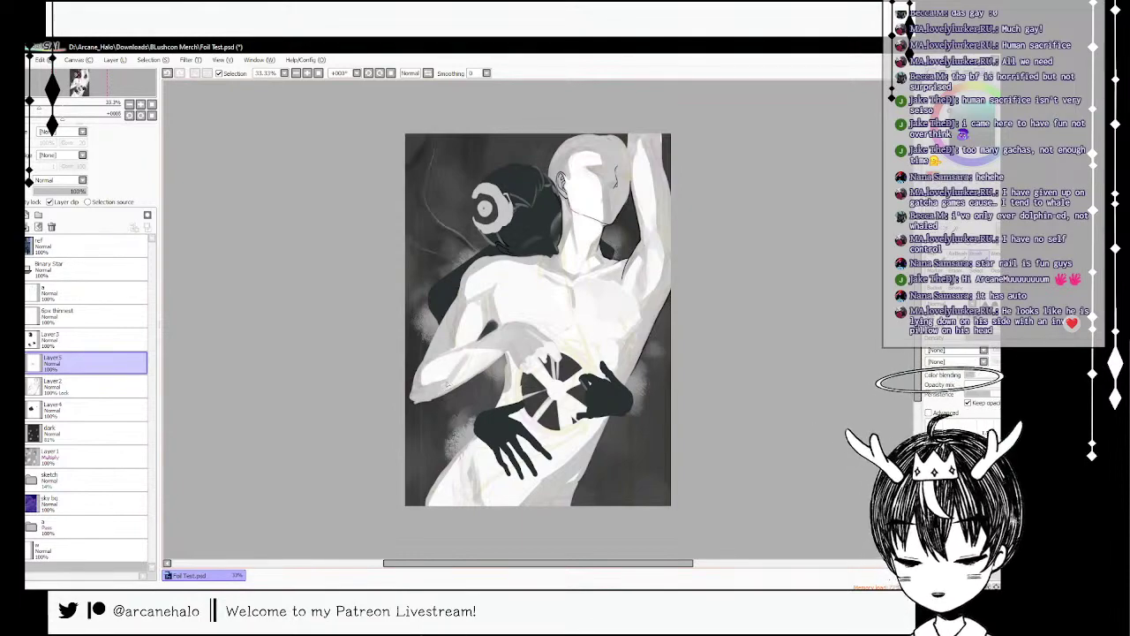
key("ctrl+z")
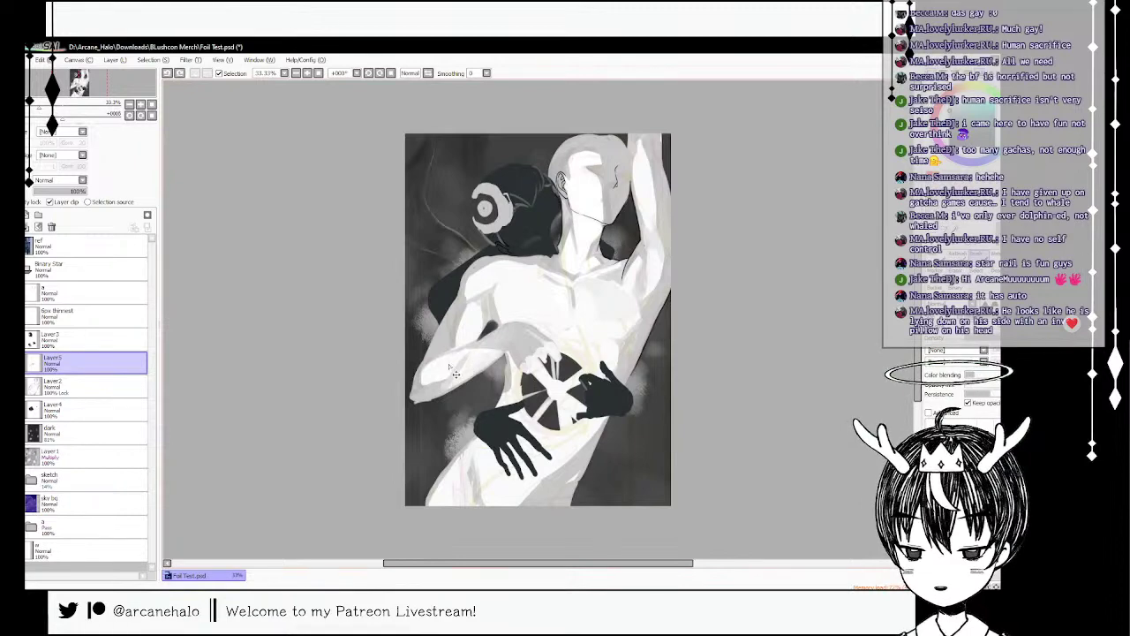
mouse_move(454, 357)
left_mouse_down()
mouse_move(428, 375)
mouse_move(459, 351)
mouse_move(468, 356)
mouse_move(431, 371)
mouse_move(471, 365)
mouse_move(427, 397)
mouse_move(527, 346)
mouse_move(432, 389)
mouse_move(475, 352)
mouse_move(428, 400)
left_mouse_up()
key("ctrl+z")
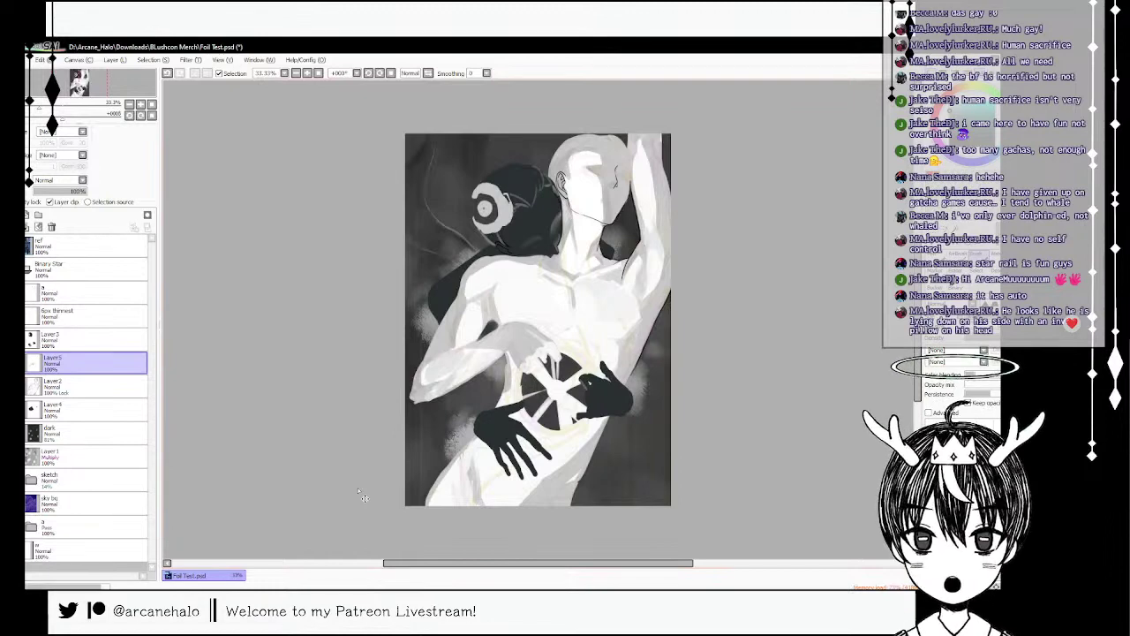
key("ctrl+s")
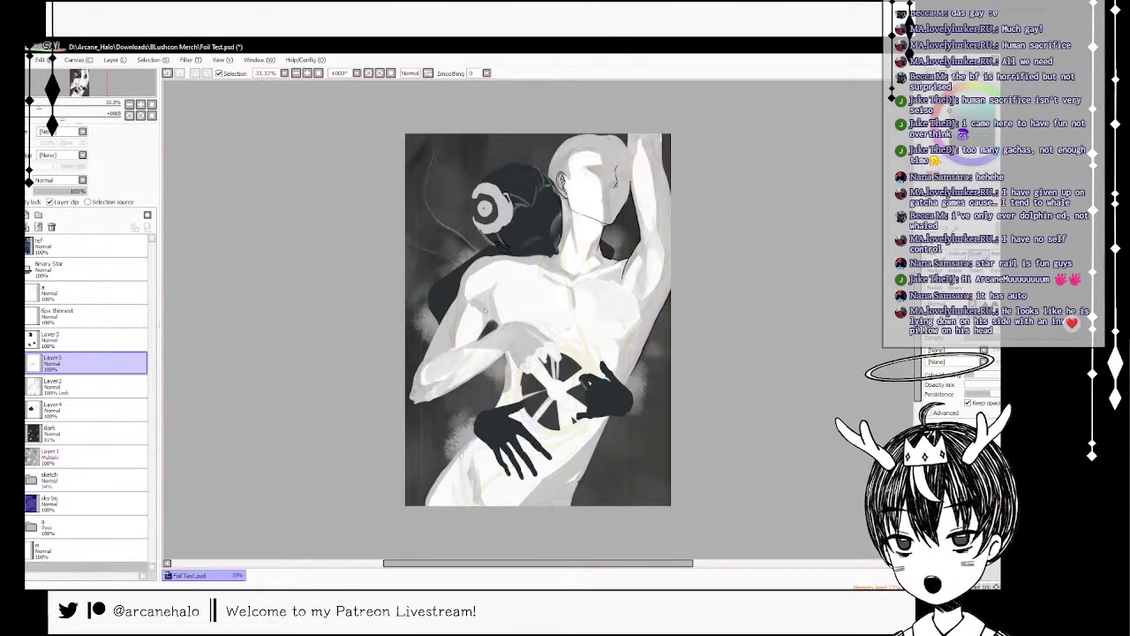
- Shade the white figure's upper arm, shoulder and chest with light grey planes, undoing the unwanted strokes
left_click(483, 315)
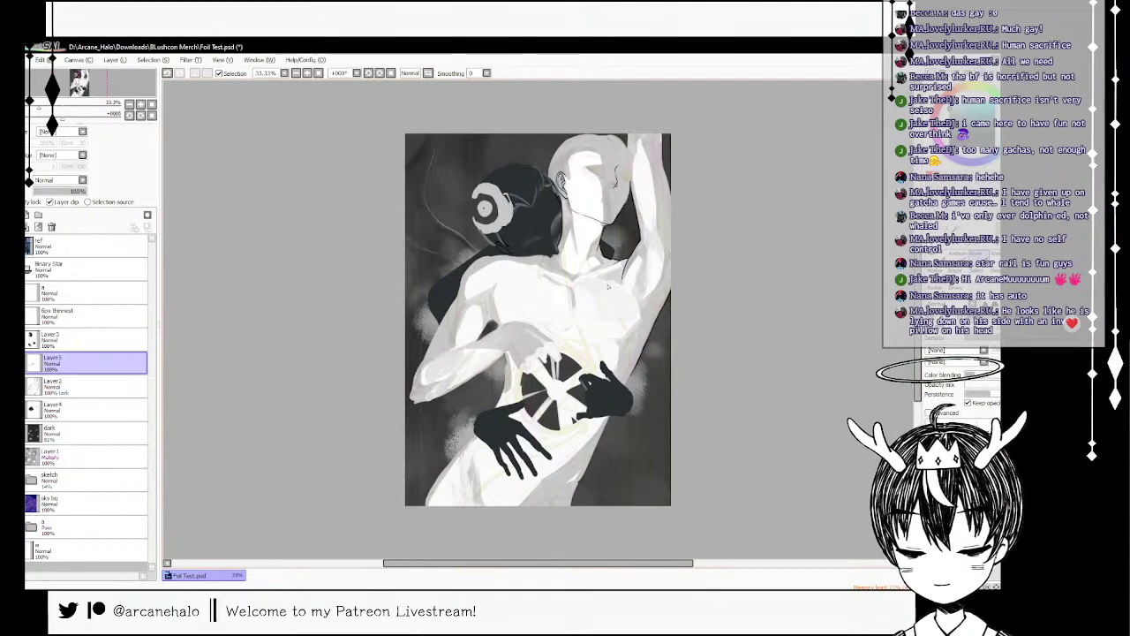
left_click_drag(507, 281, 522, 277)
key("ctrl+z")
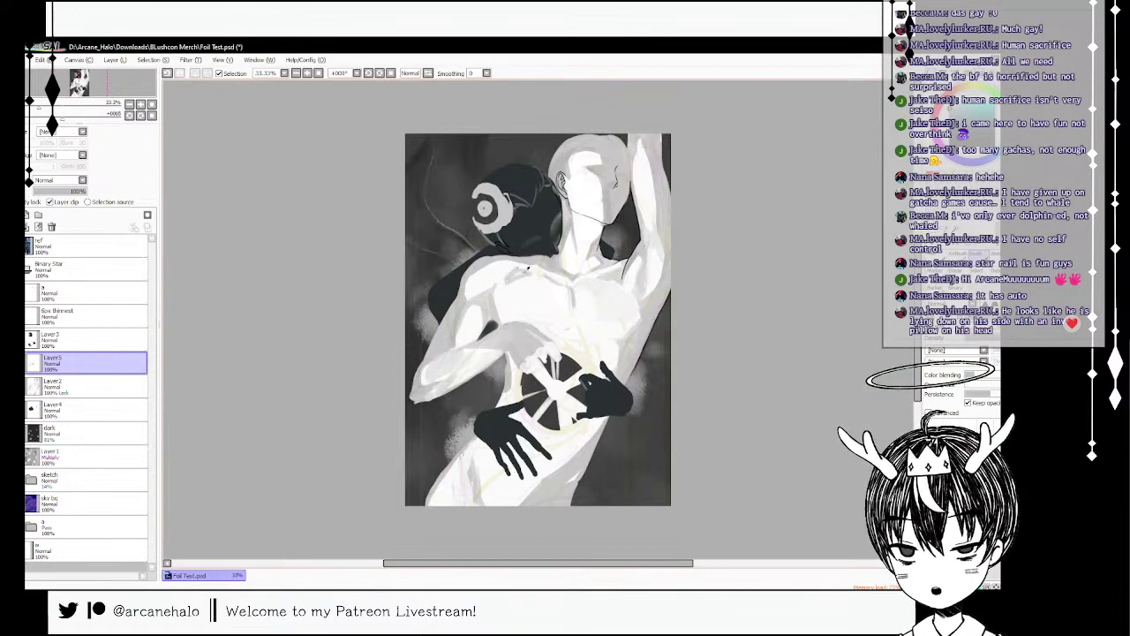
mouse_move(499, 291)
left_mouse_down()
mouse_move(533, 275)
mouse_move(504, 295)
mouse_move(501, 316)
left_mouse_up()
key("ctrl+z")
key("ctrl+z")
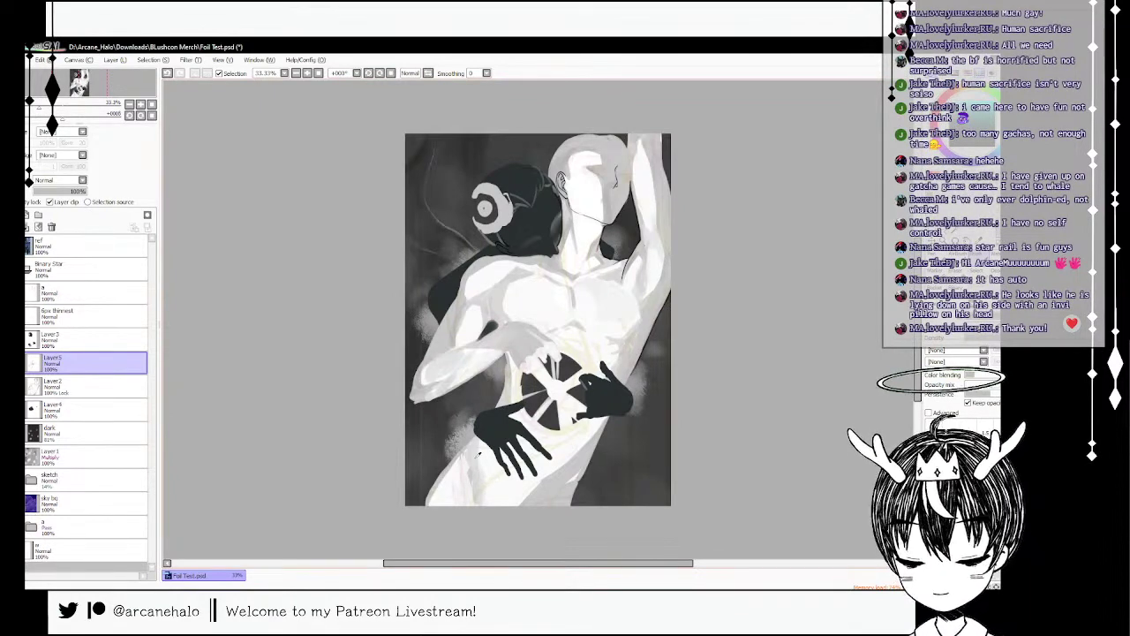
- Shade the white figure's hip and lower belly below the dark hand with light grey planes
left_click_drag(468, 470, 478, 507)
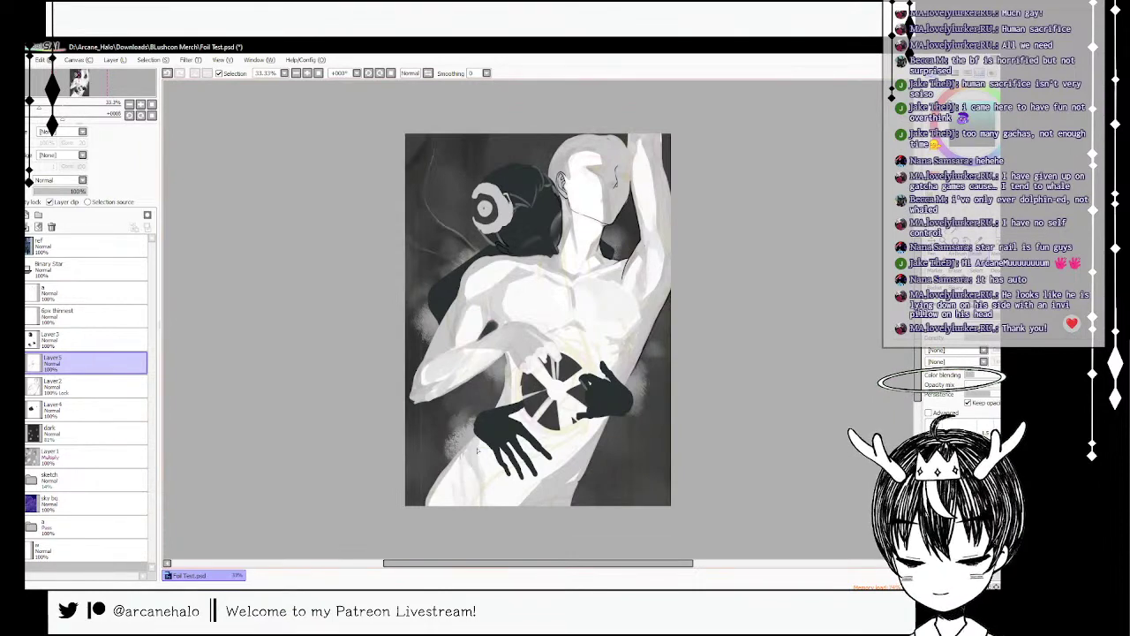
mouse_move(467, 461)
left_mouse_down()
mouse_move(442, 480)
mouse_move(478, 446)
left_mouse_up()
key("ctrl+z")
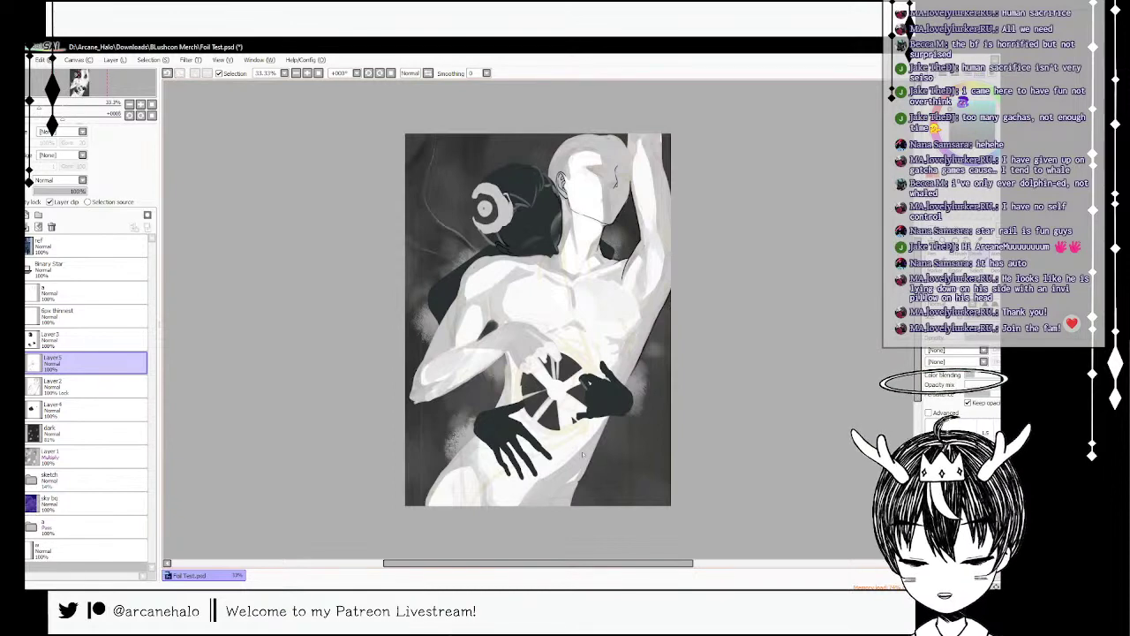
mouse_move(543, 479)
left_mouse_down()
mouse_move(518, 506)
mouse_move(485, 484)
left_mouse_up()
key("ctrl+z")
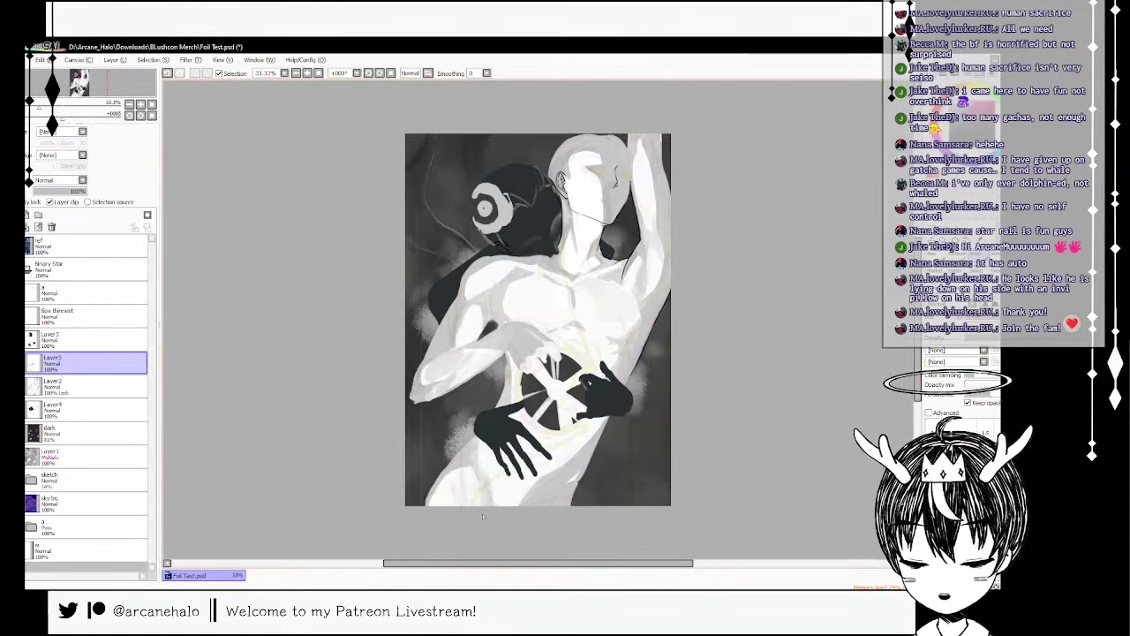